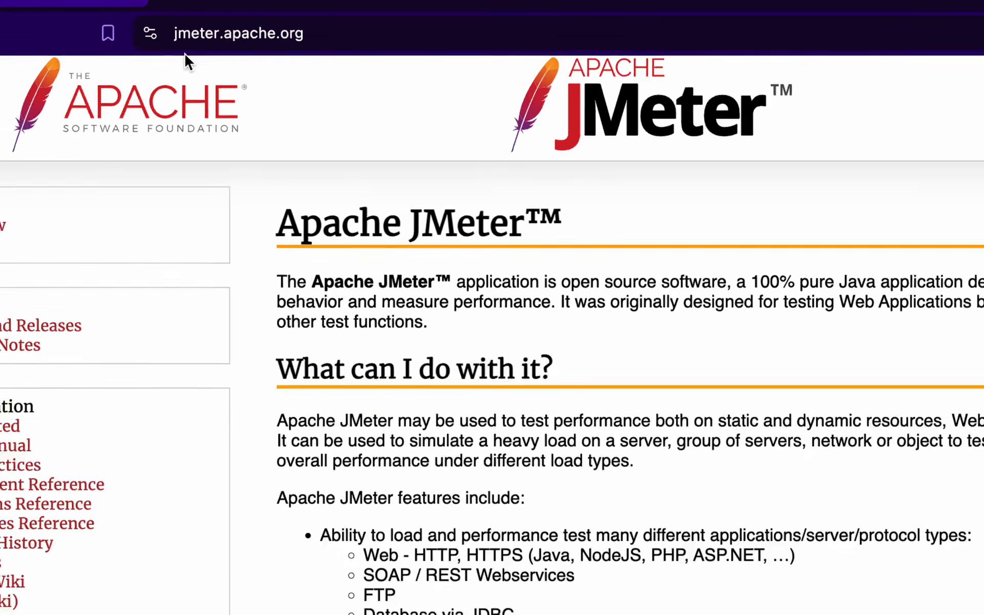
# Highlight the jmeter.apache.org address and the intro text about testing web applications
pyautogui.moveTo(303, 32); pyautogui.dragTo(150, 36)
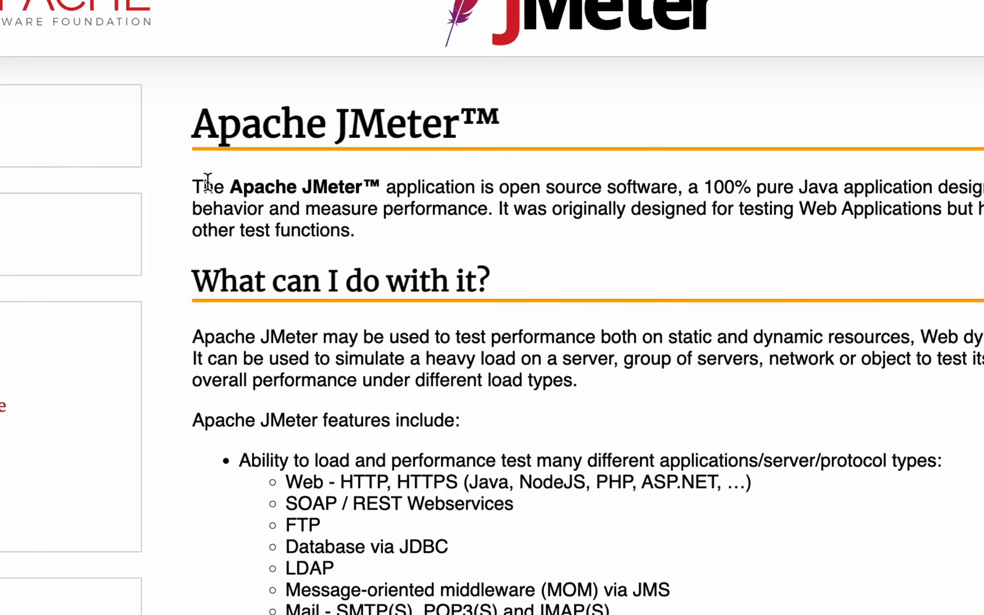
pyautogui.moveTo(244, 196); pyautogui.dragTo(949, 182)
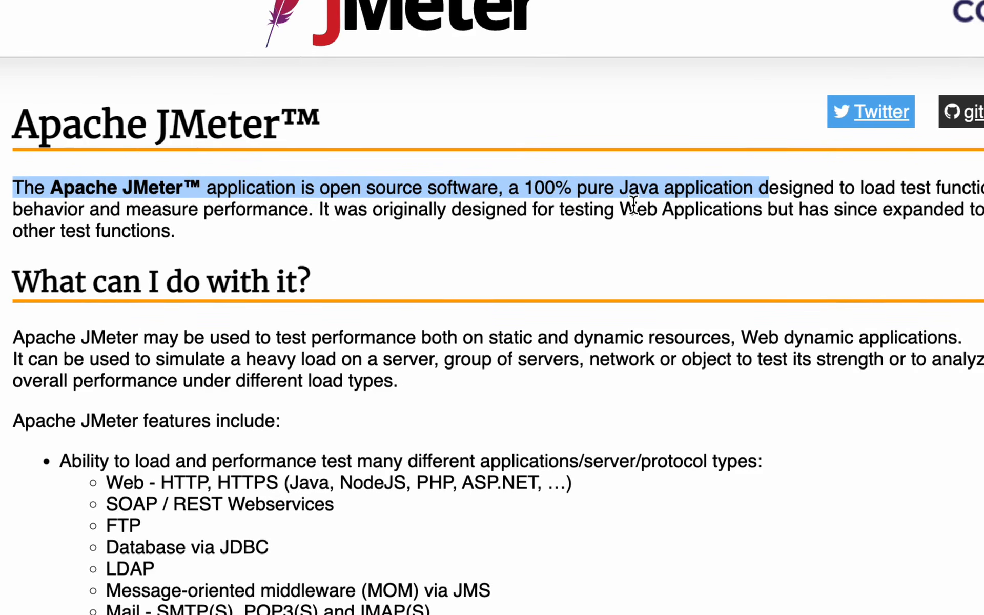
pyautogui.moveTo(637, 209); pyautogui.dragTo(769, 211)
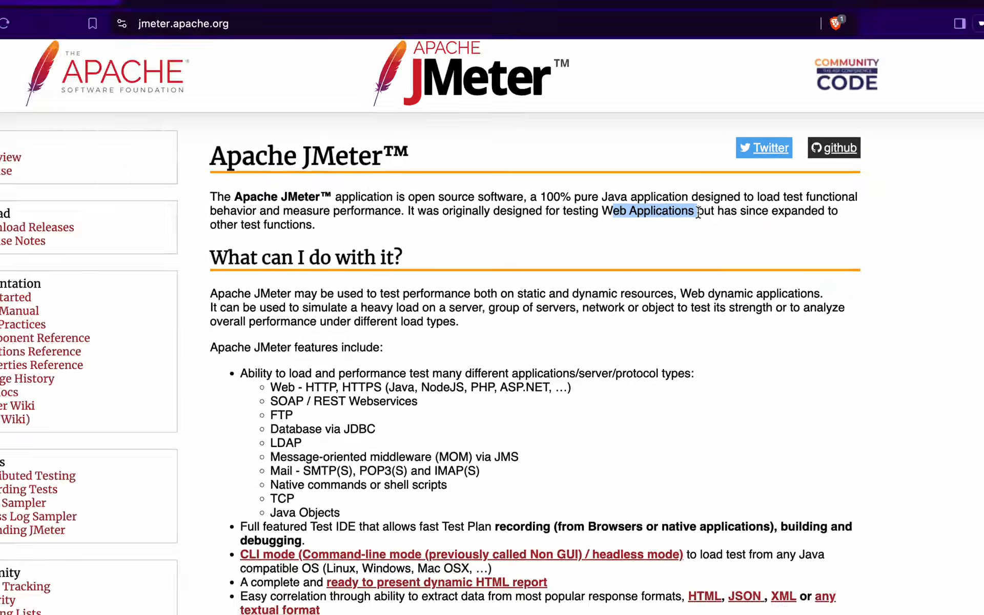
# Box the HTTP/HTTPS, SOAP/REST and full supported-protocols list, then return to the slides
pyautogui.scroll(-5, 301, 410)
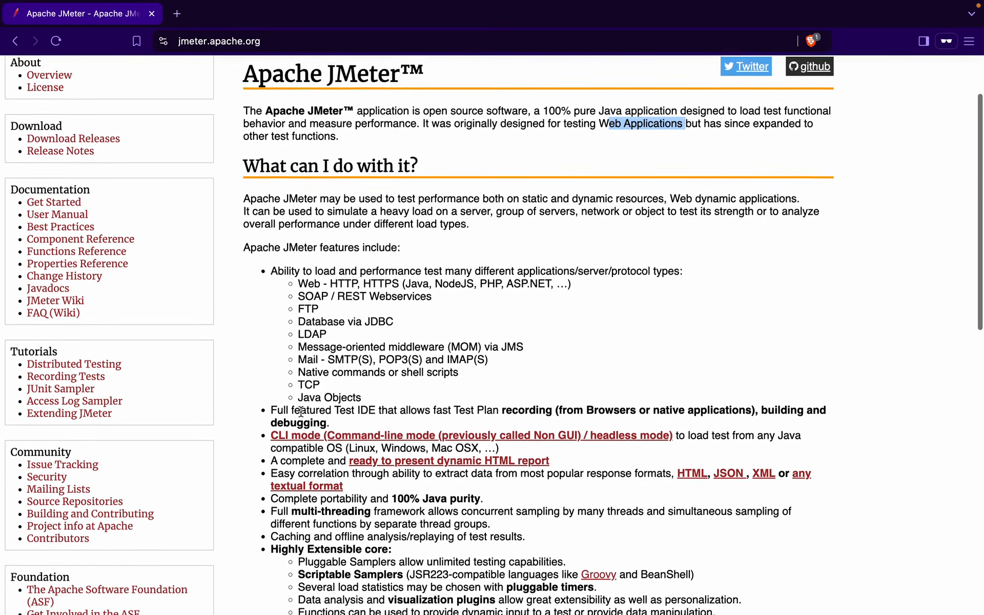
pyautogui.scroll(-3, 301, 410)
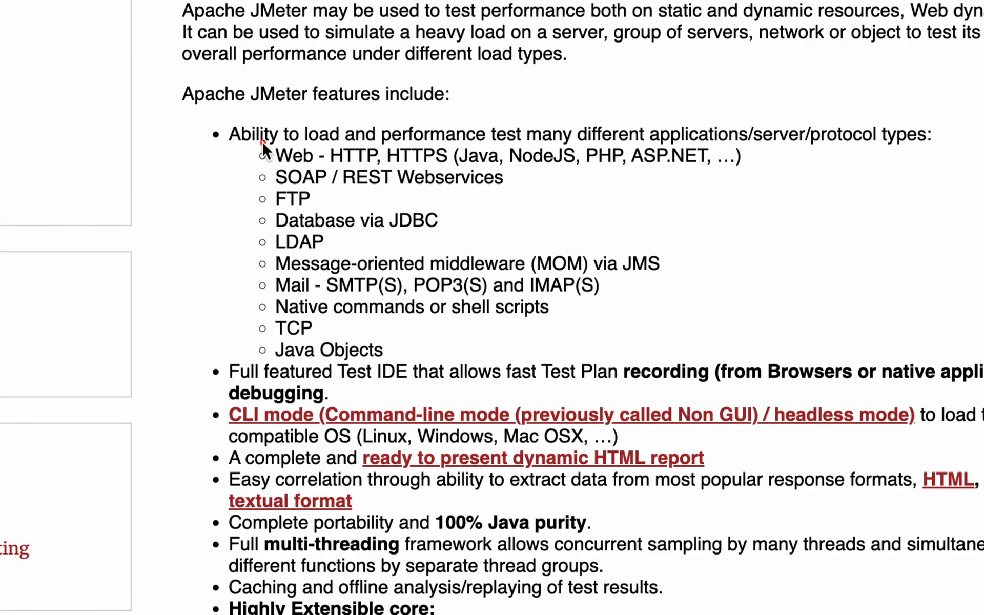
pyautogui.moveTo(252, 137)
pyautogui.mouseDown()
pyautogui.moveTo(396, 137)
pyautogui.moveTo(481, 165)
pyautogui.moveTo(774, 165)
pyautogui.mouseUp()
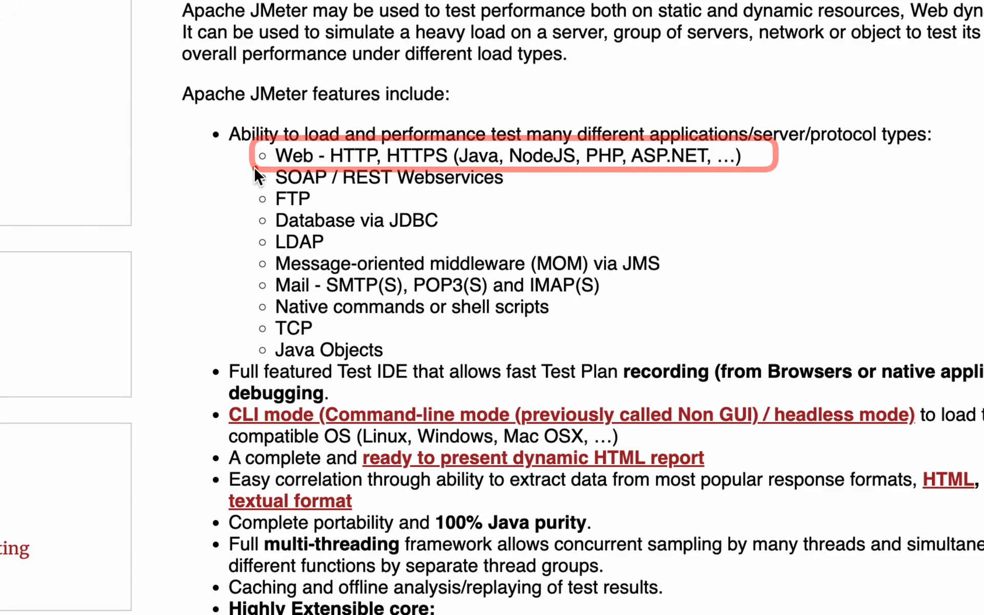
pyautogui.moveTo(253, 163); pyautogui.dragTo(490, 201)
pyautogui.moveTo(248, 139)
pyautogui.mouseDown()
pyautogui.moveTo(759, 326)
pyautogui.moveTo(807, 346)
pyautogui.moveTo(810, 361)
pyautogui.mouseUp()
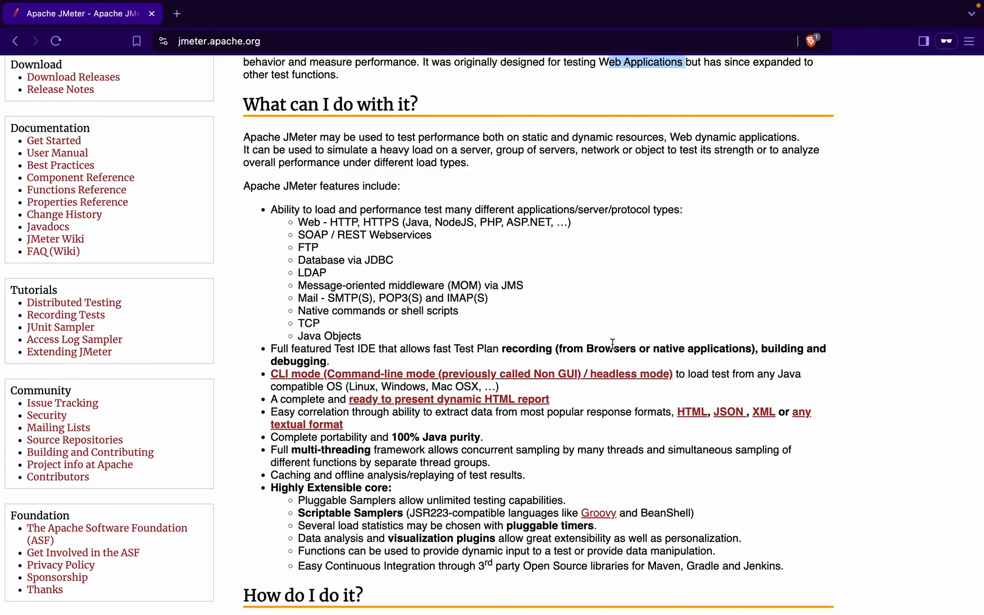
pyautogui.hotkey('ctrl', 'Right')
pyautogui.hotkey('ctrl', 'Right')
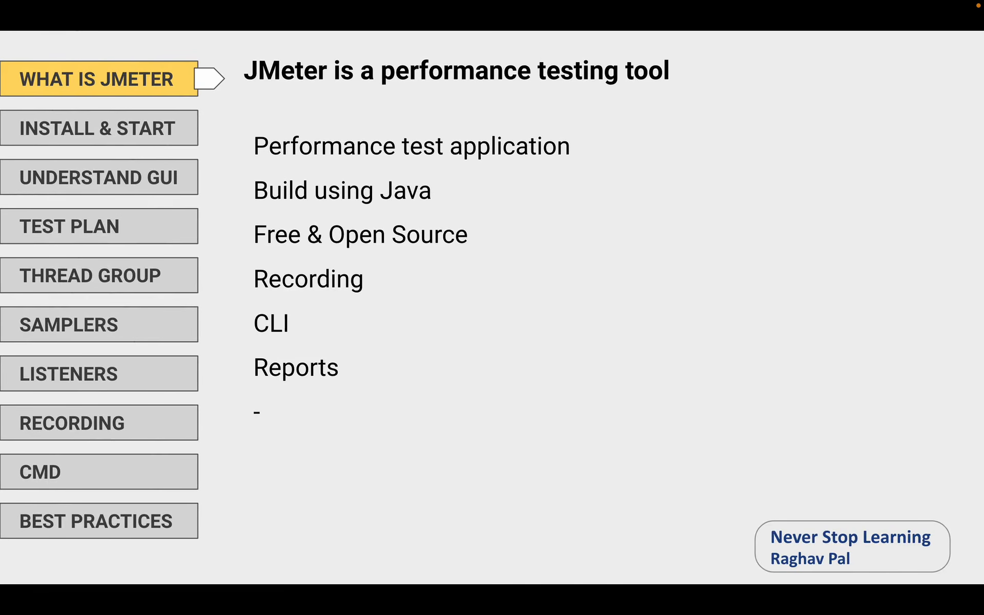
# Advance the slides through the platforms line to Step 1 (java -version), then switch to the Windows desktop
pyautogui.press('Right')
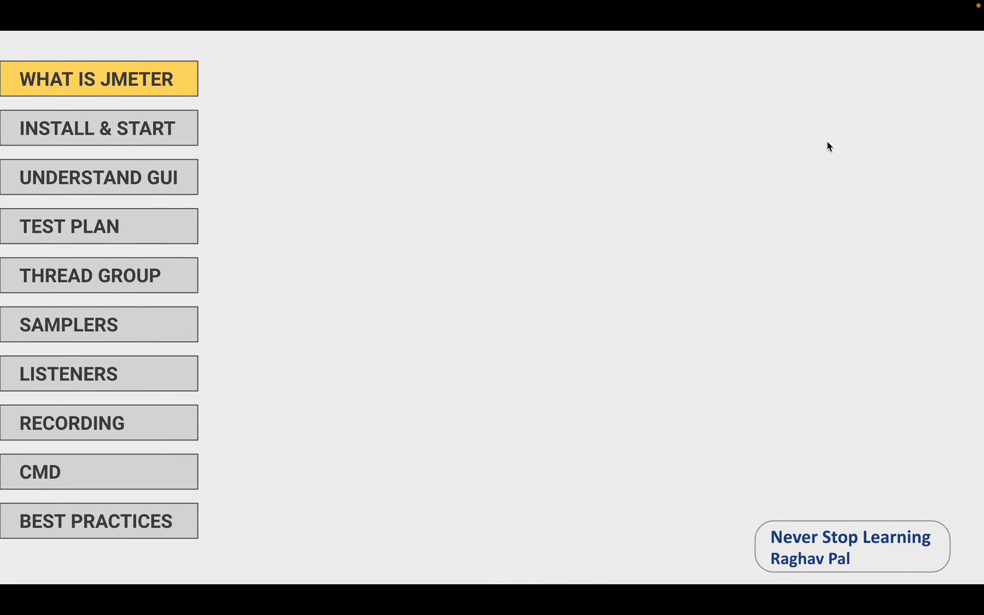
pyautogui.press('Right')
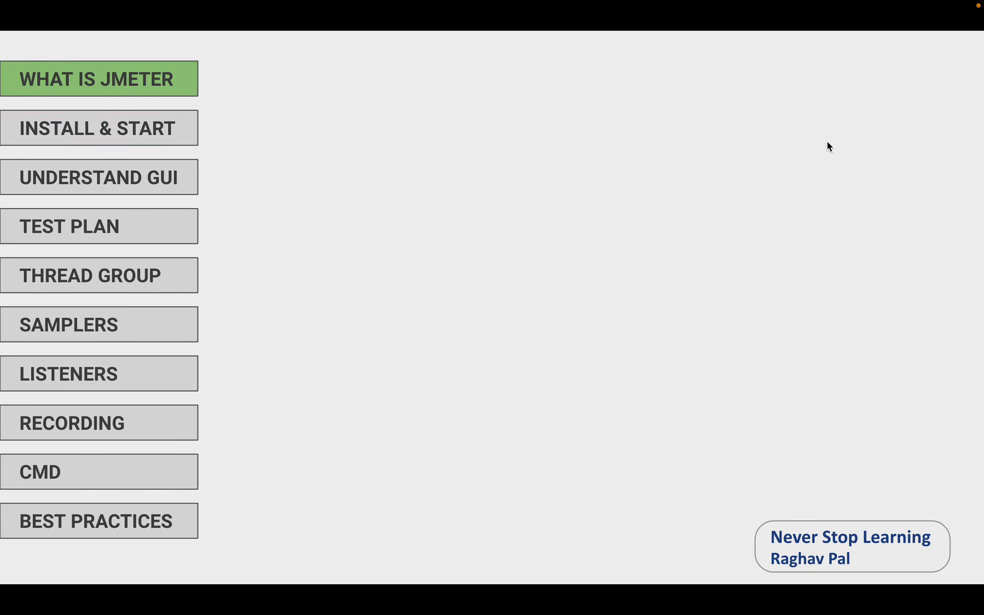
pyautogui.press('Right')
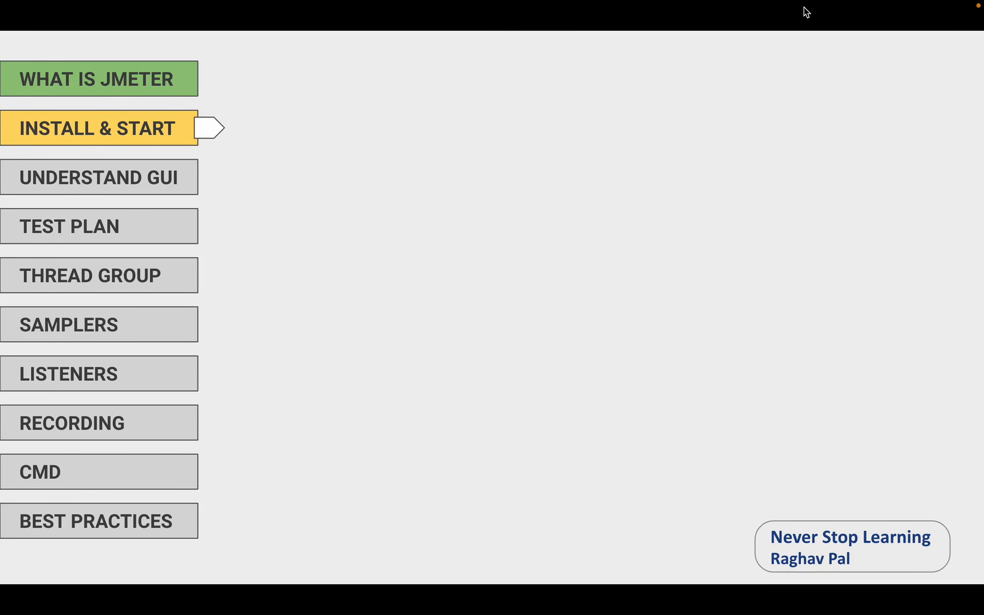
pyautogui.moveTo(787, 2)
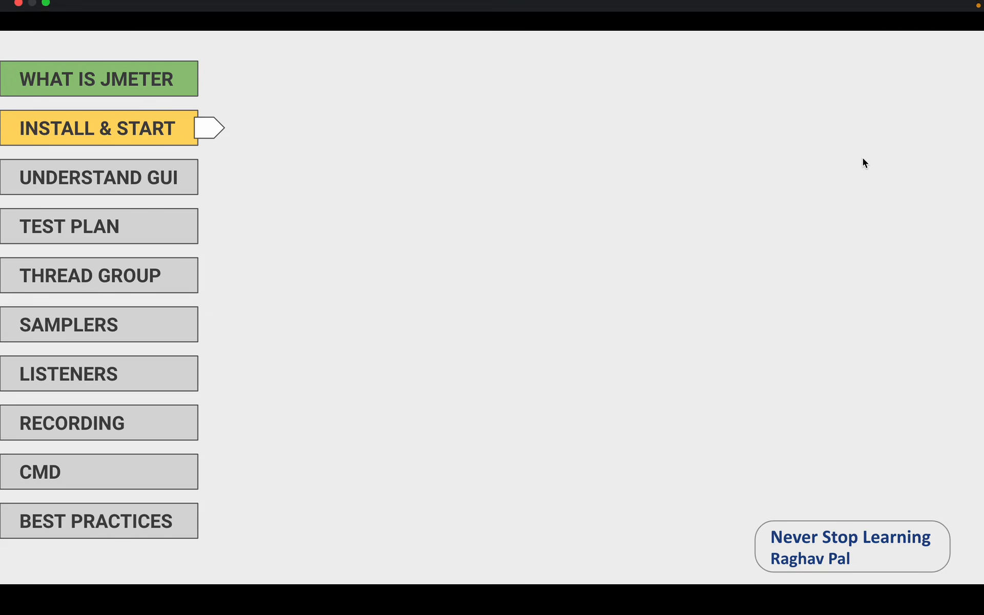
pyautogui.press('Right')
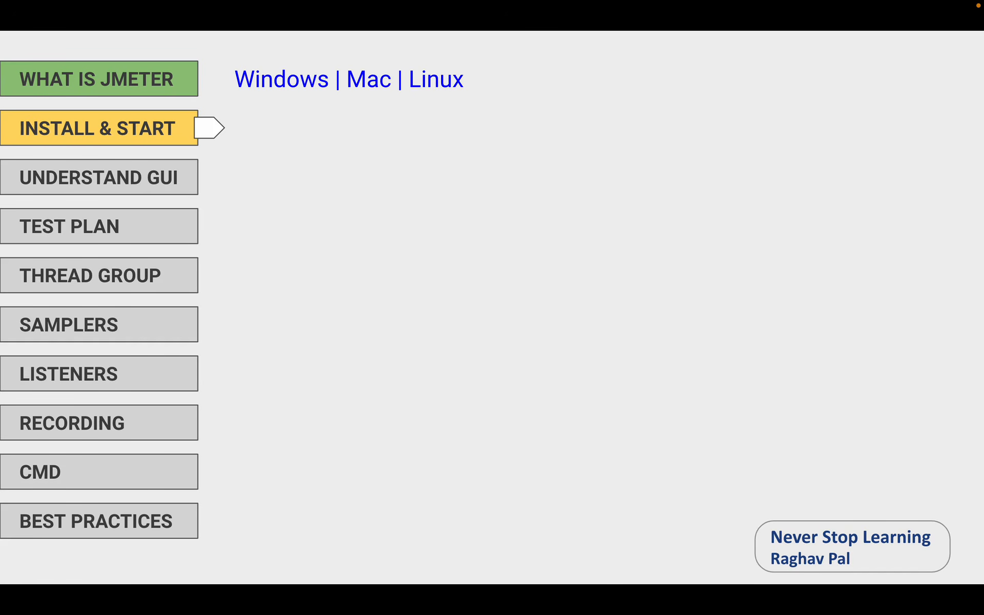
pyautogui.press('Right')
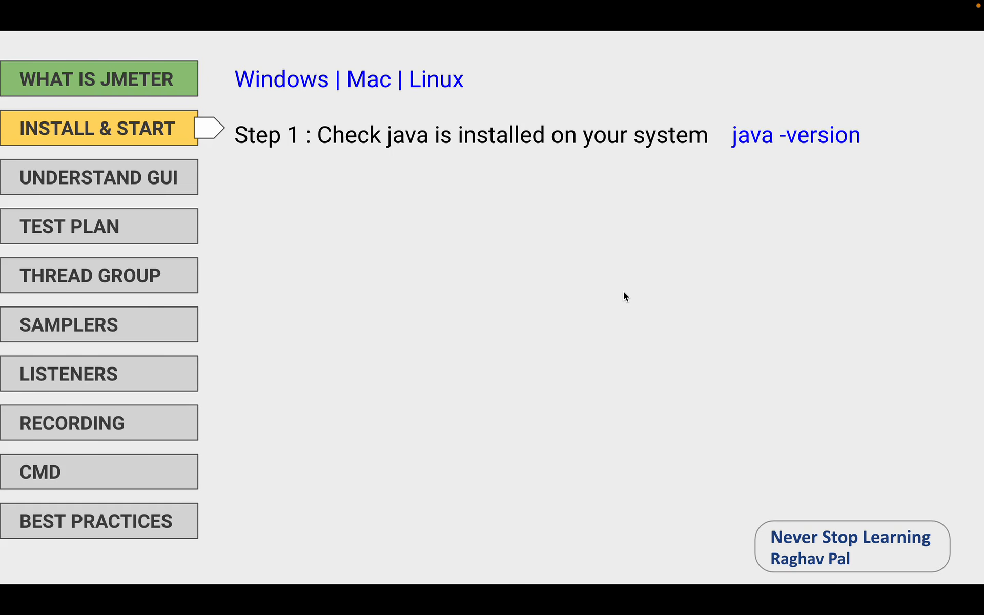
pyautogui.hotkey('ctrl', 'Right')
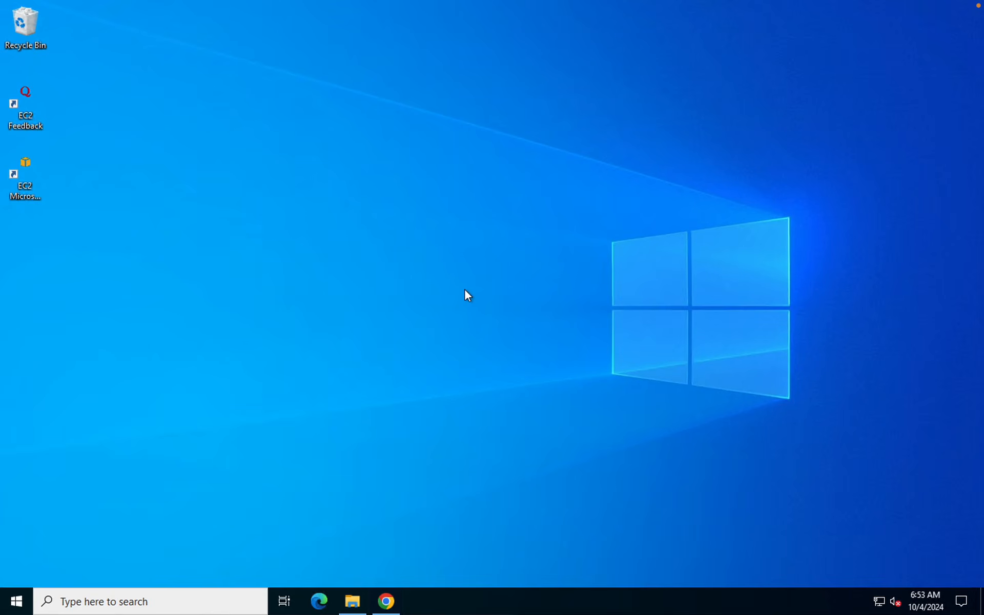
# Open Command Prompt from a Start search for cmd
pyautogui.press('super')
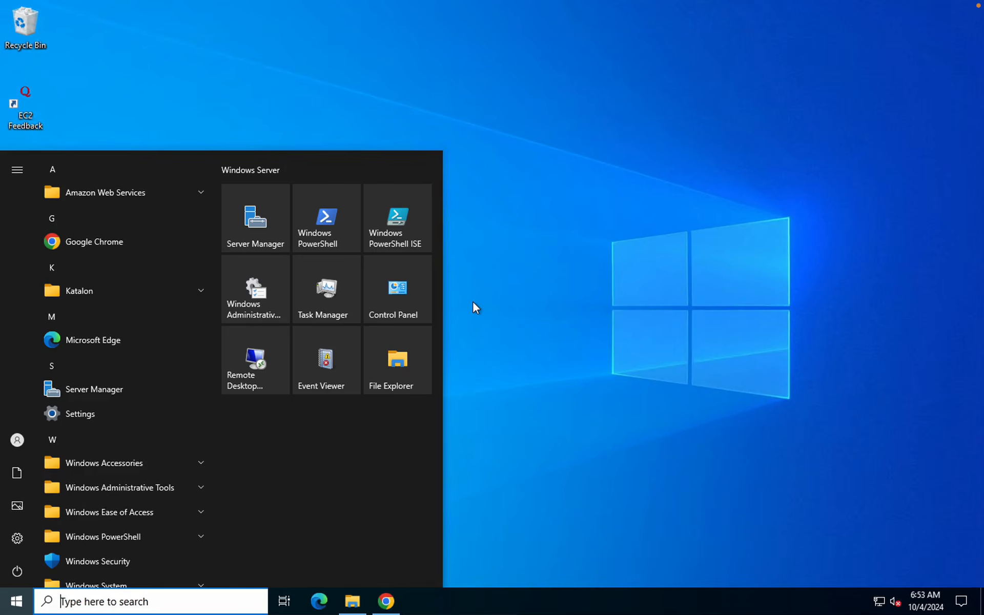
pyautogui.write('cmd')
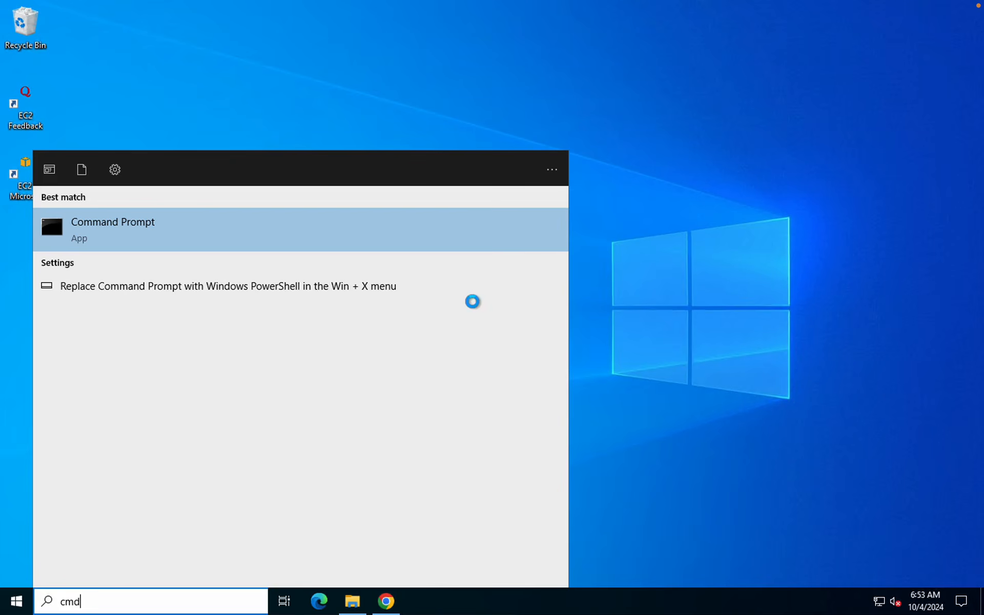
pyautogui.press('Return')
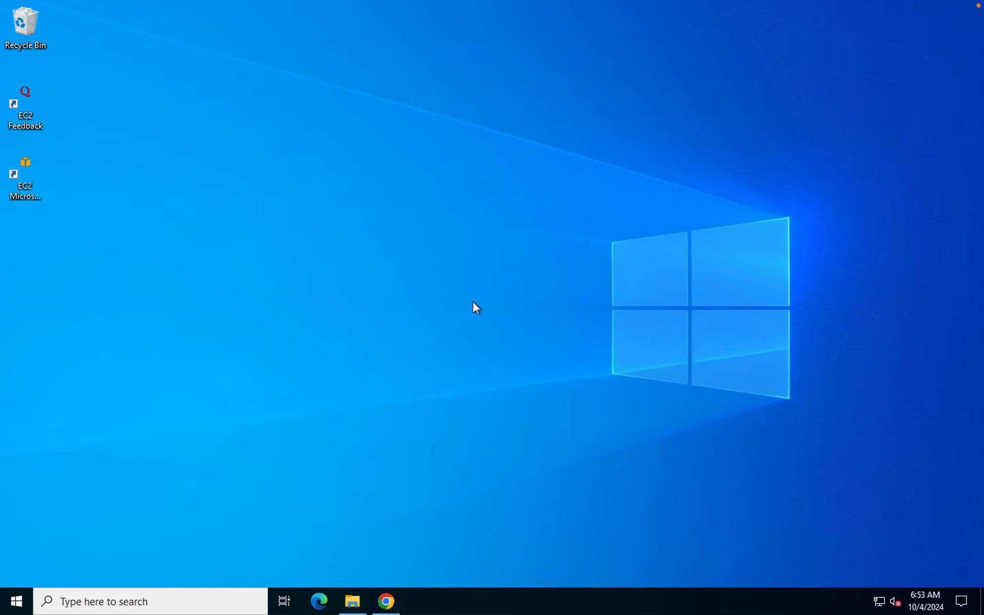
pyautogui.press('Return')
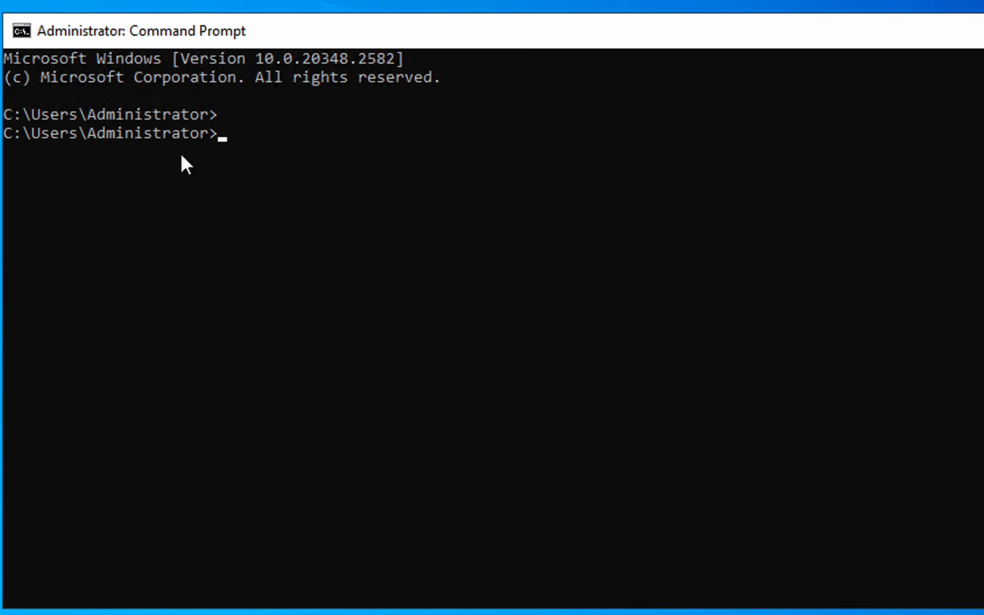
# Run java -version and highlight its 'not recognized' error
pyautogui.write('java -version')
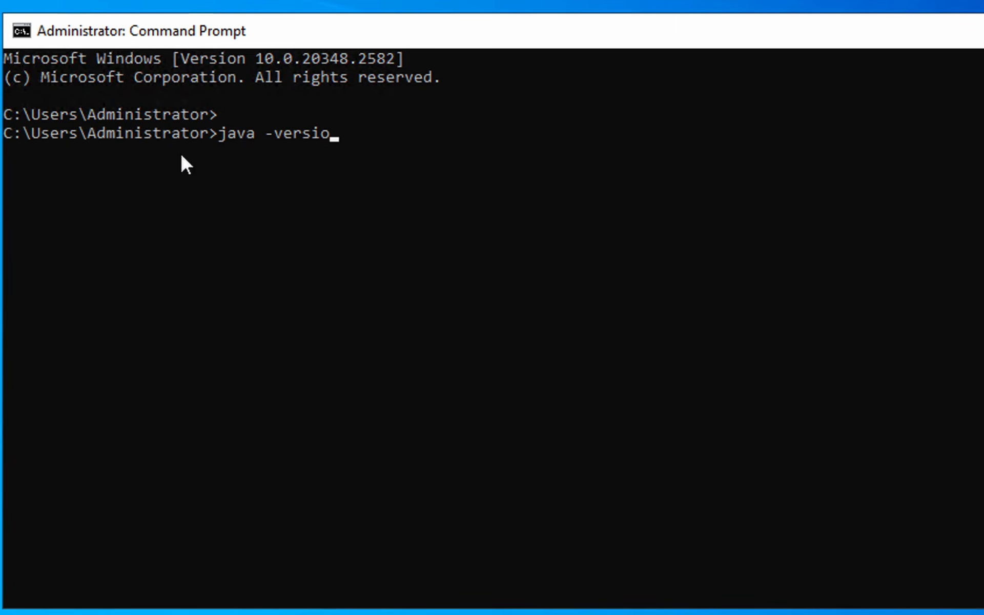
pyautogui.press('Return')
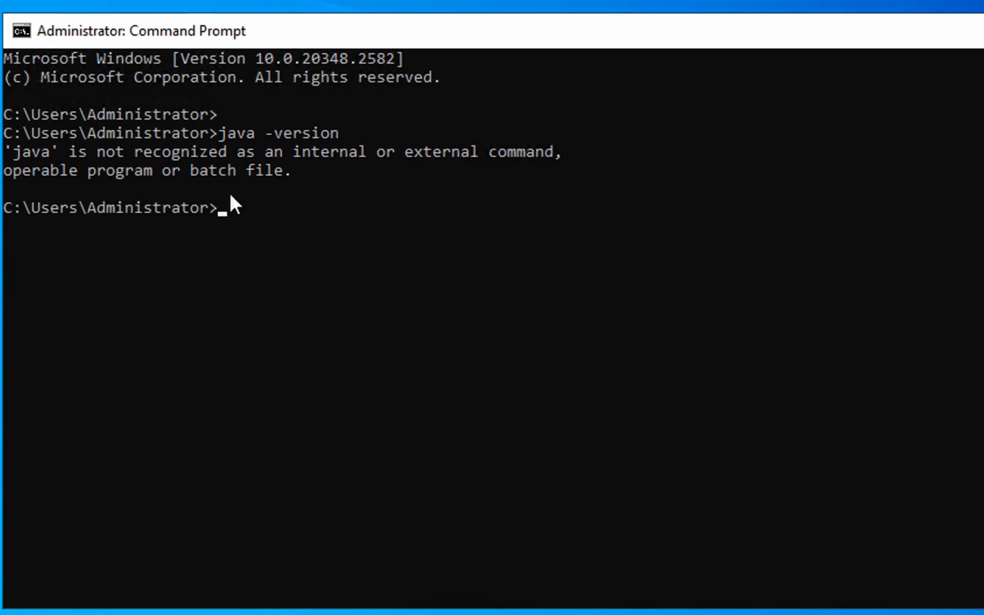
pyautogui.moveTo(375, 172); pyautogui.dragTo(4, 150)
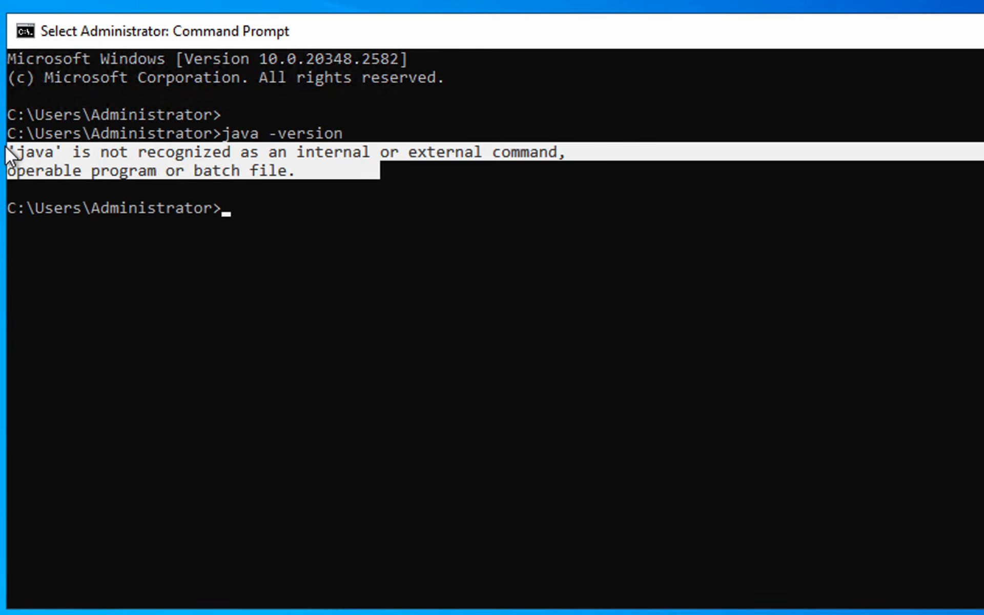
pyautogui.click(253, 212)
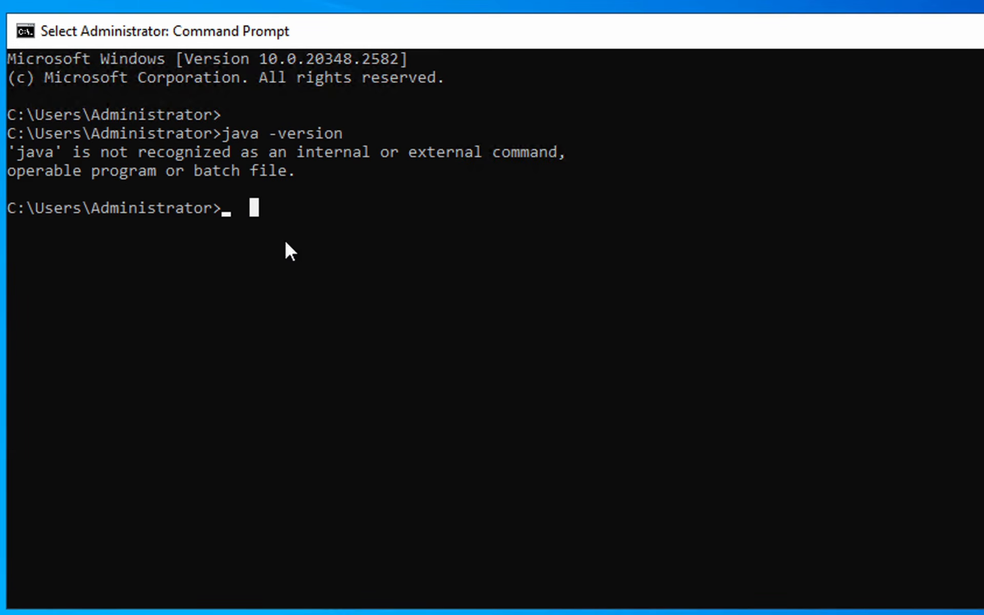
pyautogui.press('Escape')
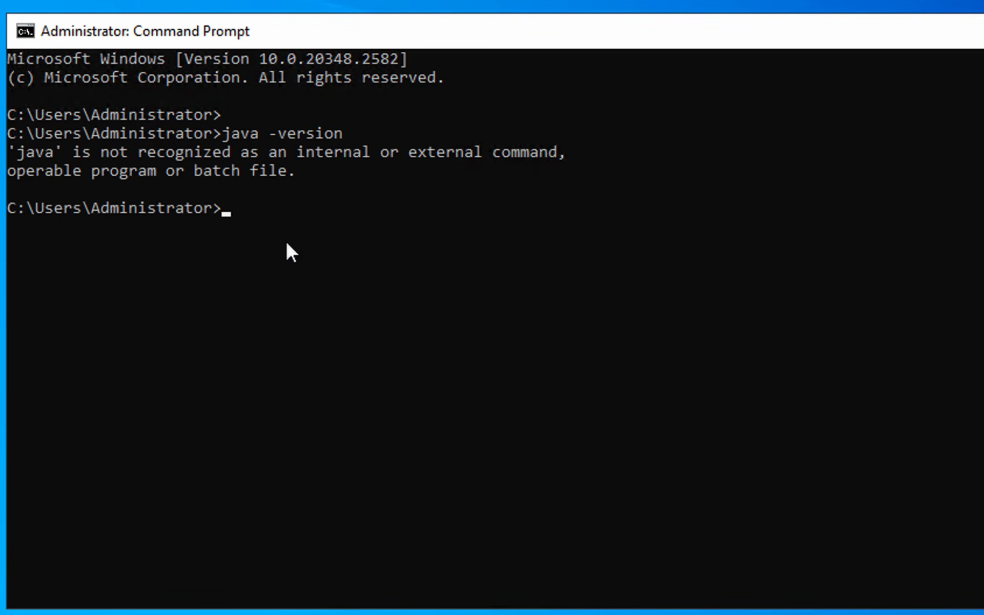
# Run javac -version and highlight its 'not recognized' error as well
pyautogui.write('javac -version')
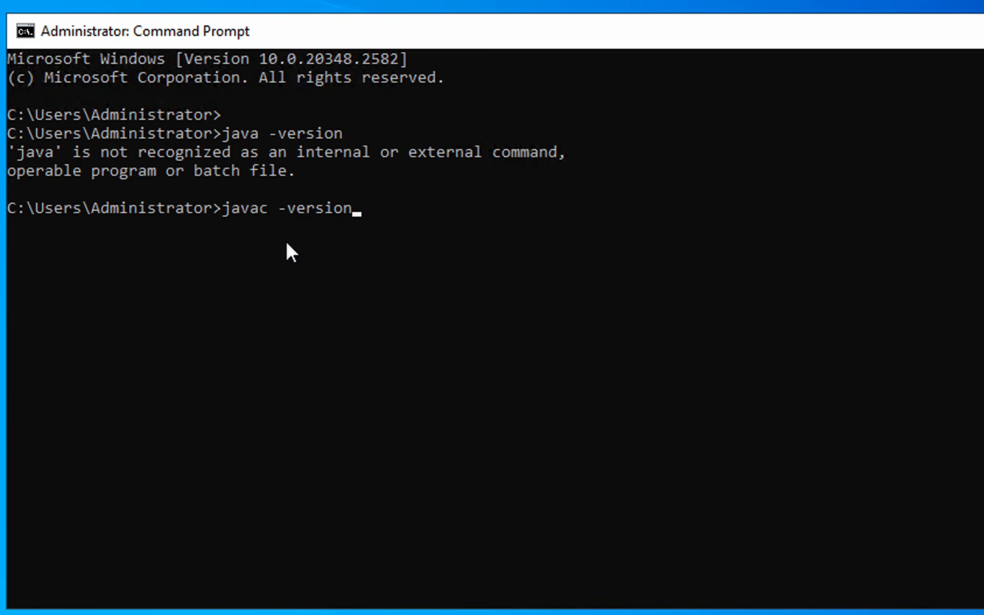
pyautogui.press('Return')
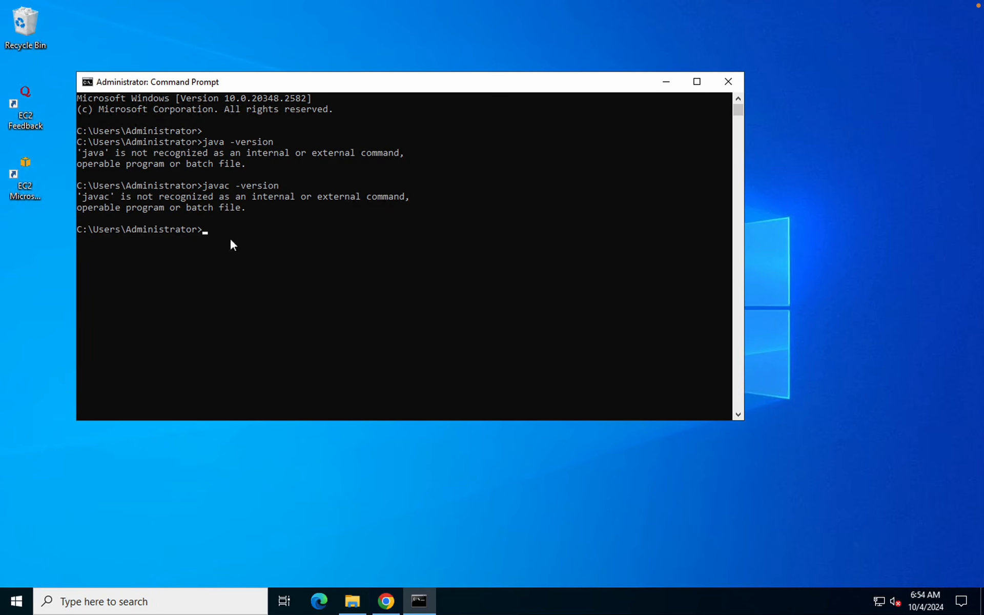
pyautogui.moveTo(230, 238); pyautogui.dragTo(246, 272)
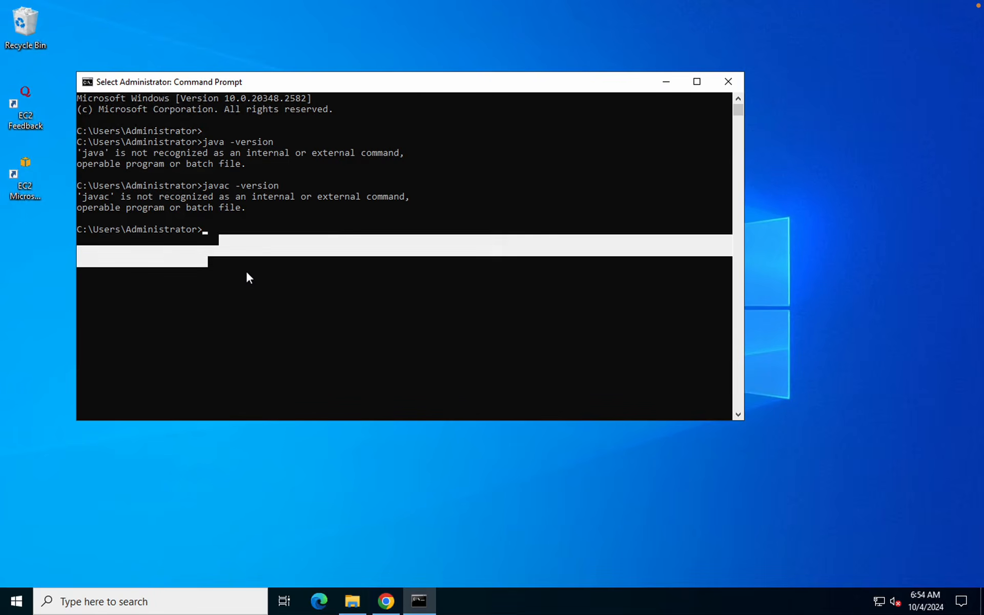
pyautogui.click(256, 277)
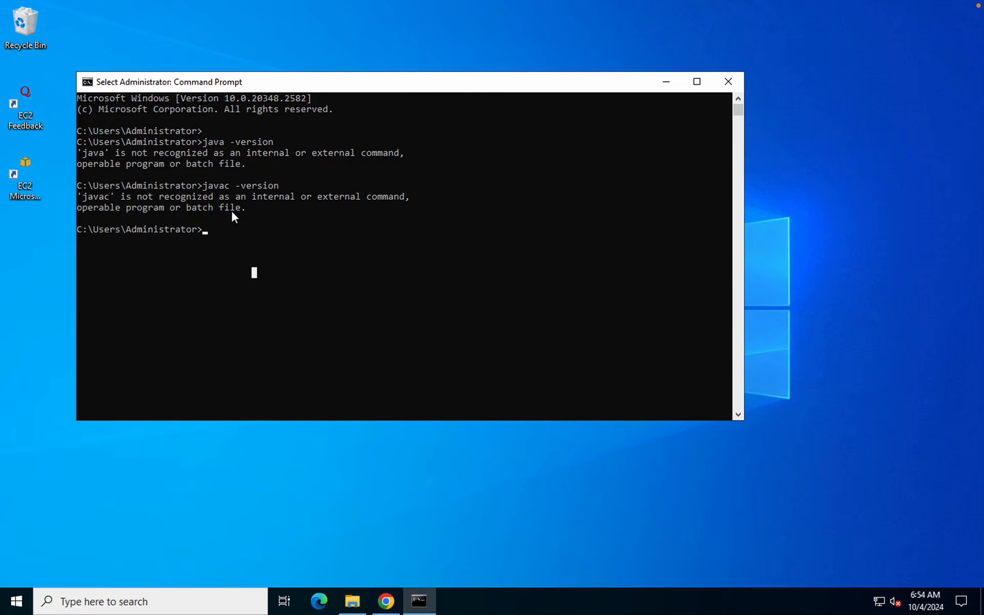
# In Chrome, search 'java download' and open Oracle's Java Downloads page
pyautogui.click(386, 603)
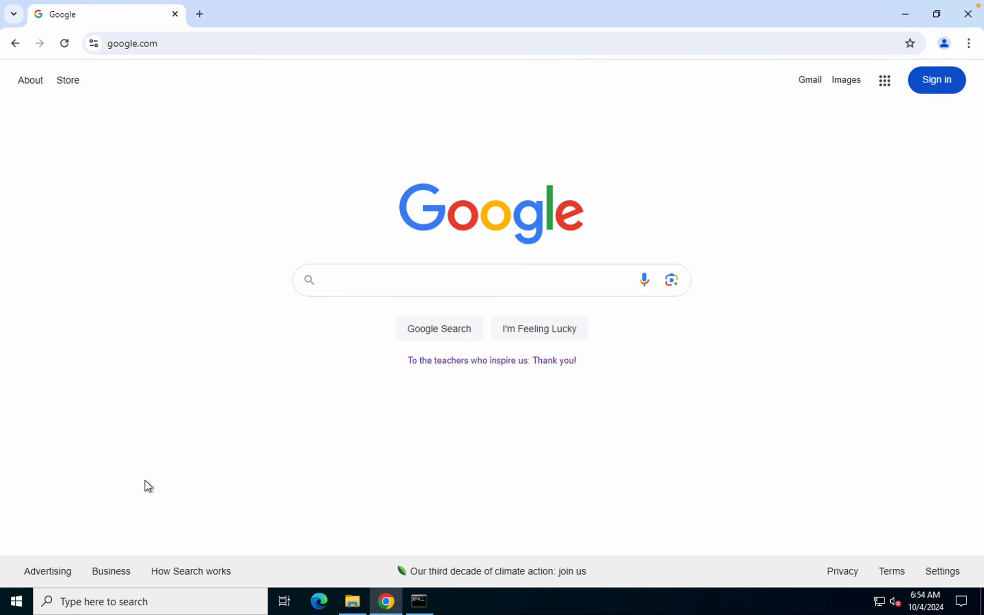
pyautogui.click(349, 280)
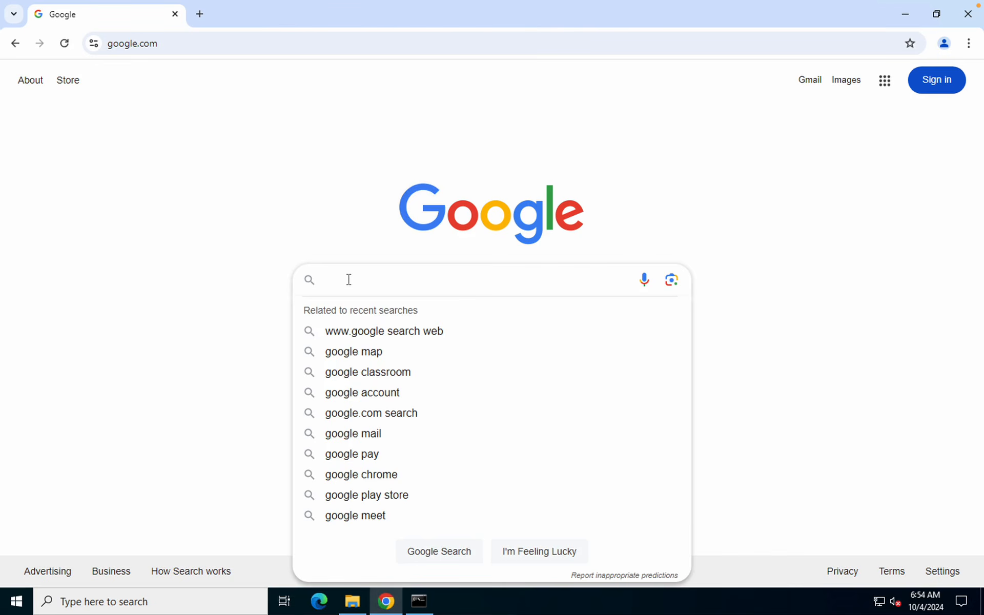
pyautogui.write('java d')
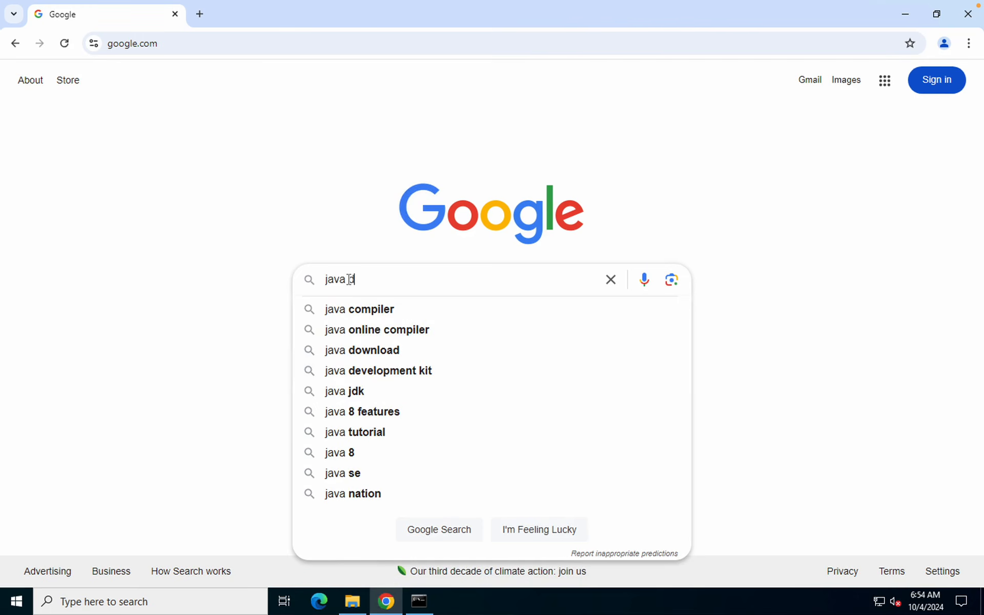
pyautogui.write('ownload')
pyautogui.press('Return')
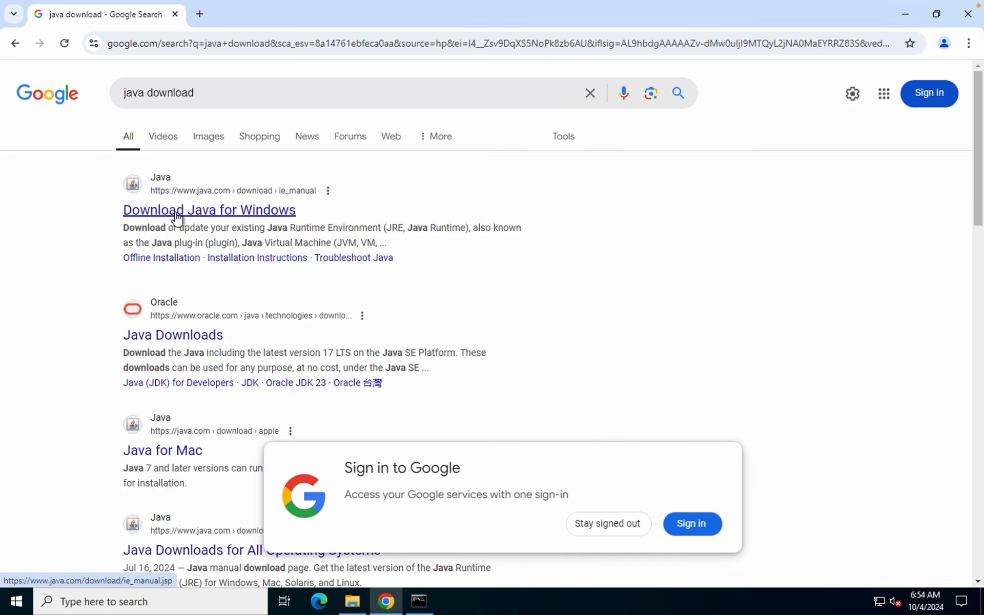
pyautogui.click(162, 342)
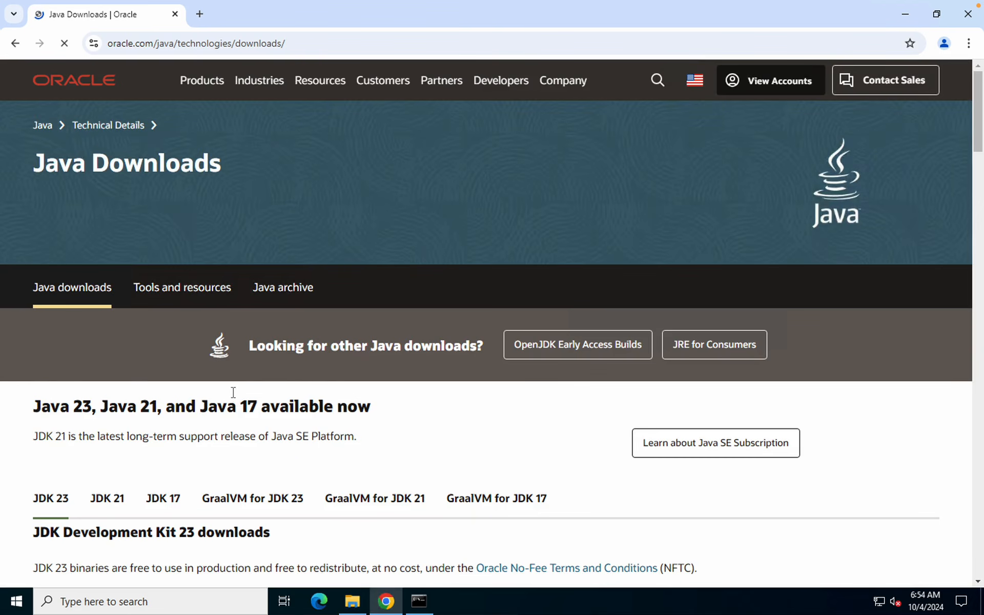
# Scroll to JDK Development Kit 23, show its Windows downloads, and highlight the listed files
pyautogui.scroll(-2, 232, 392)
pyautogui.scroll(-3, 233, 392)
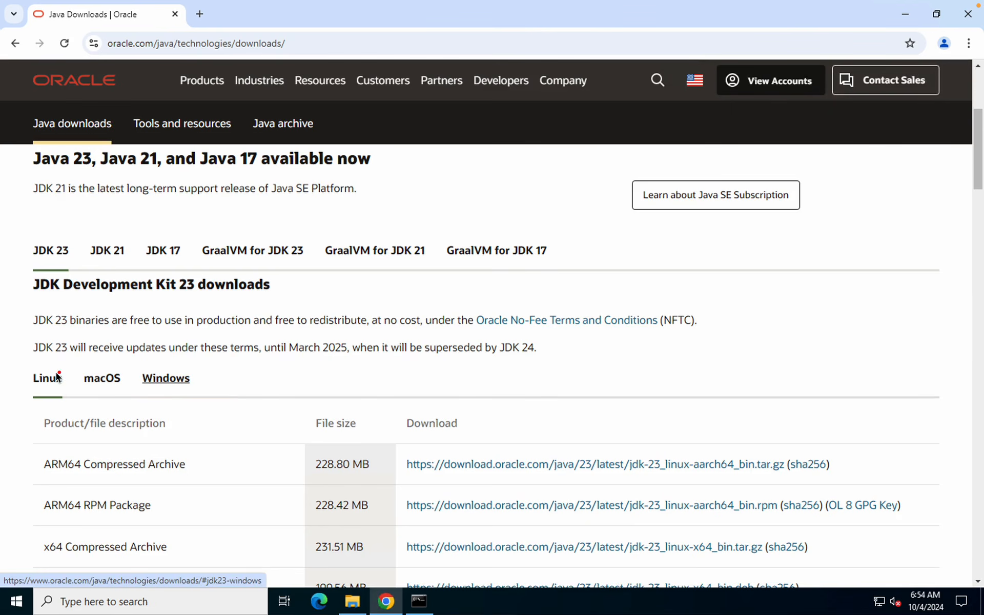
pyautogui.moveTo(20, 365); pyautogui.dragTo(216, 429)
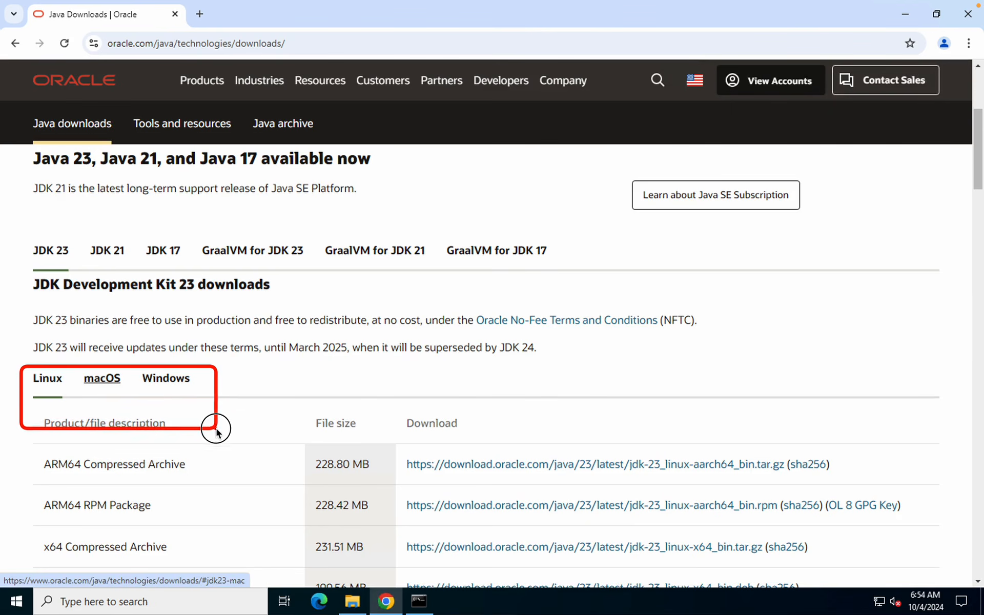
pyautogui.click(166, 380)
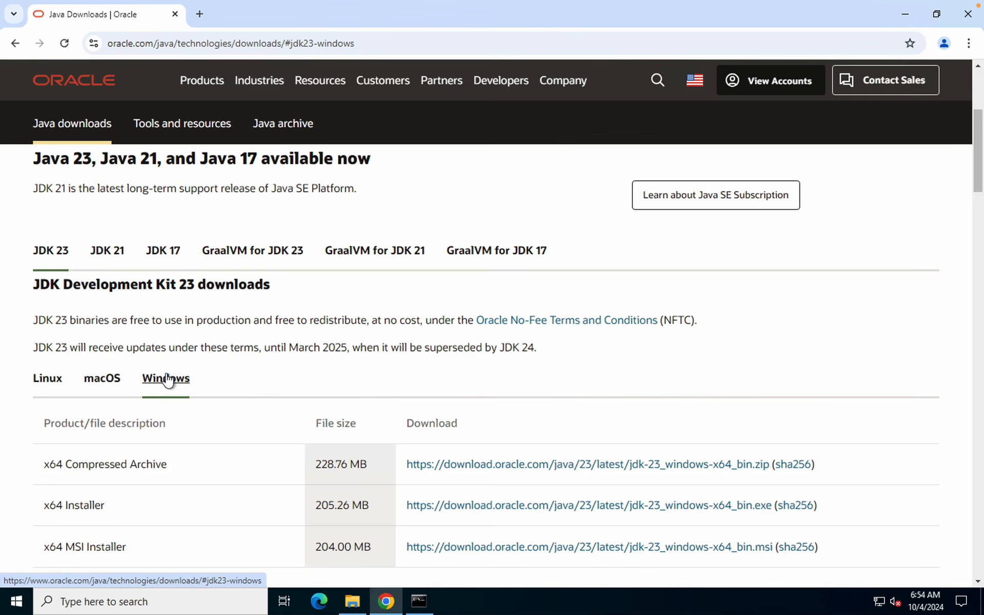
pyautogui.scroll(-1, 113, 484)
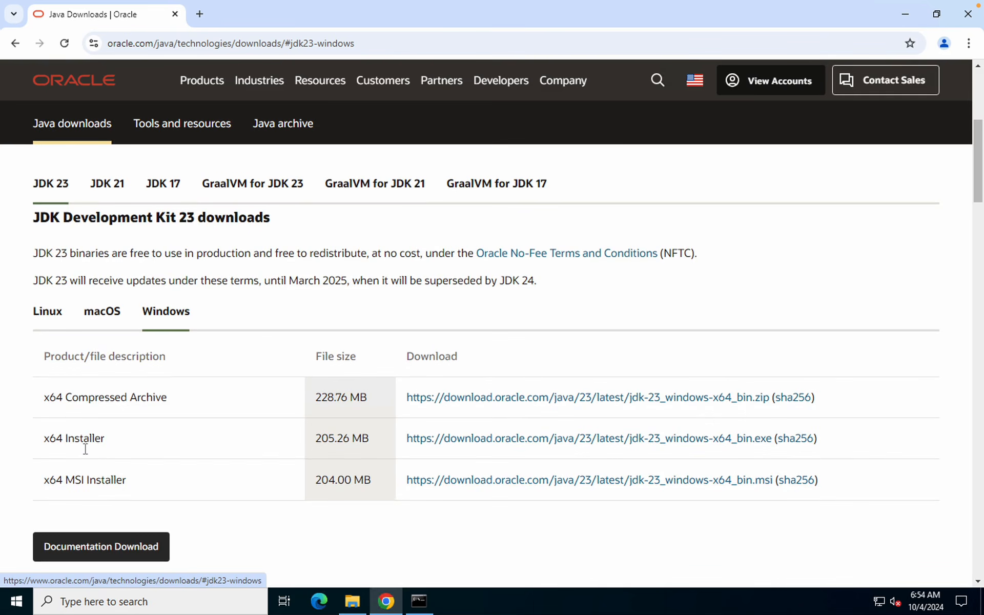
pyautogui.moveTo(45, 429)
pyautogui.mouseDown()
pyautogui.moveTo(228, 461)
pyautogui.moveTo(874, 497)
pyautogui.moveTo(833, 456)
pyautogui.moveTo(858, 494)
pyautogui.mouseUp()
pyautogui.moveTo(22, 373)
pyautogui.mouseDown()
pyautogui.moveTo(642, 392)
pyautogui.moveTo(894, 424)
pyautogui.mouseUp()
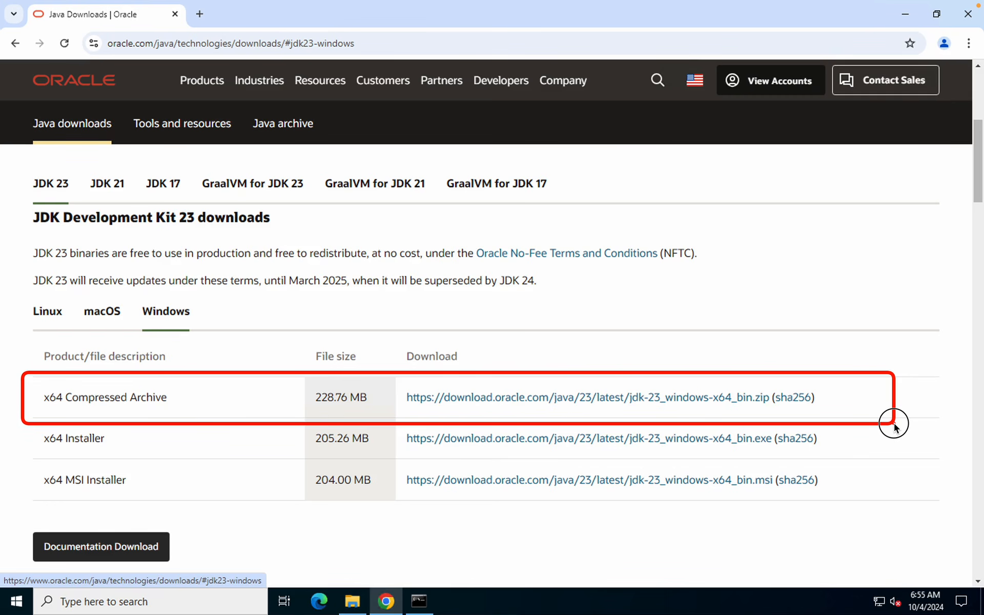
pyautogui.moveTo(894, 424); pyautogui.dragTo(892, 423)
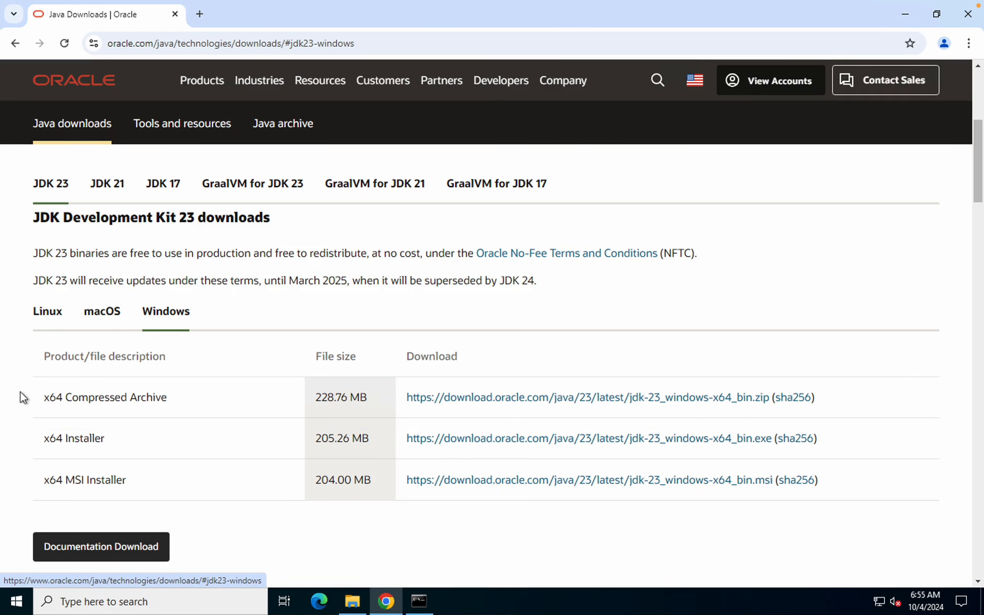
pyautogui.scroll(-1, 149, 408)
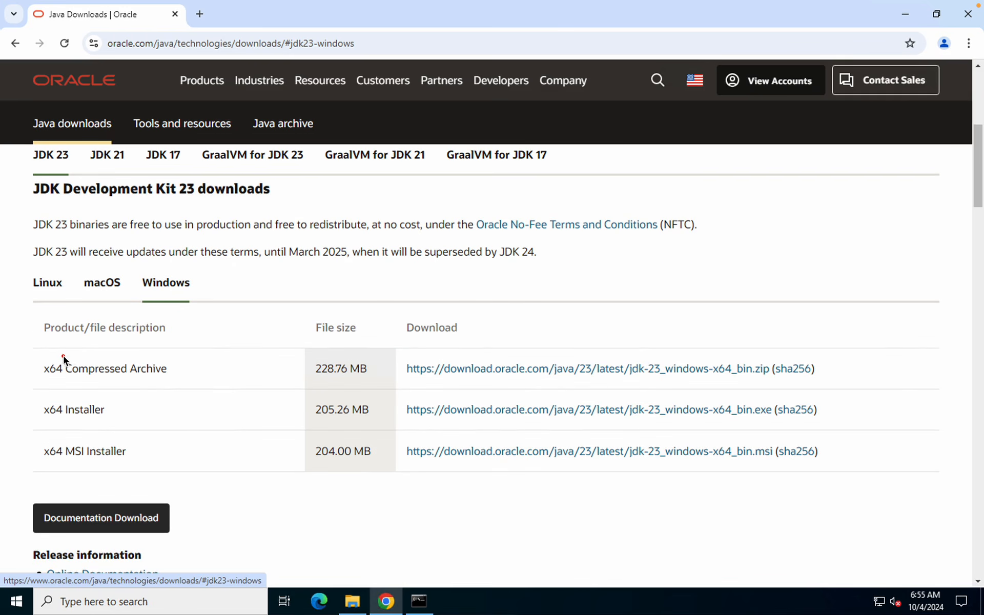
pyautogui.moveTo(37, 353)
pyautogui.mouseDown()
pyautogui.moveTo(103, 378)
pyautogui.moveTo(205, 388)
pyautogui.mouseUp()
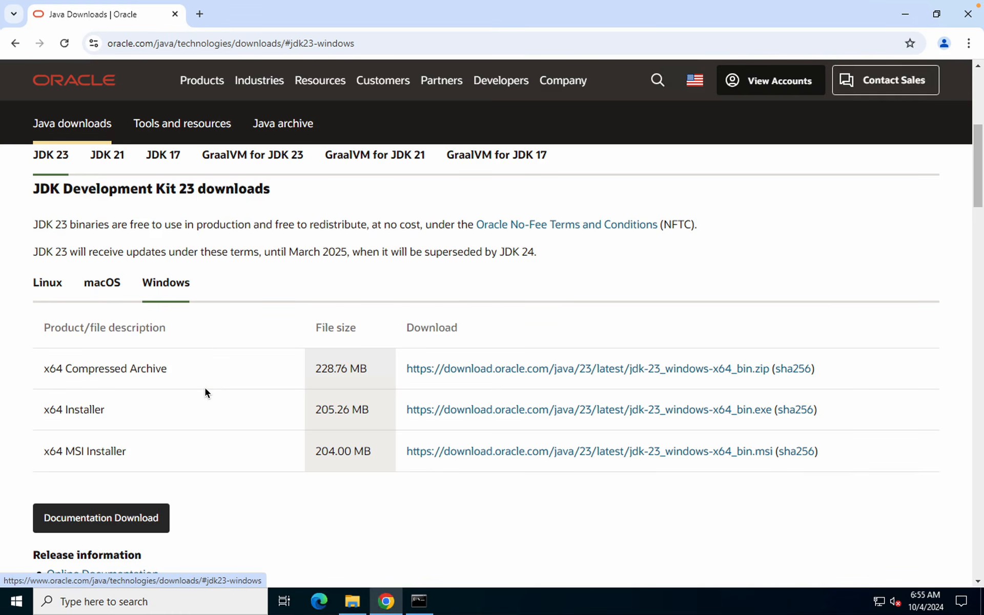
# Check This PC's Properties for a 64-bit OS on an x64 processor, then return to Chrome
pyautogui.click(907, 10)
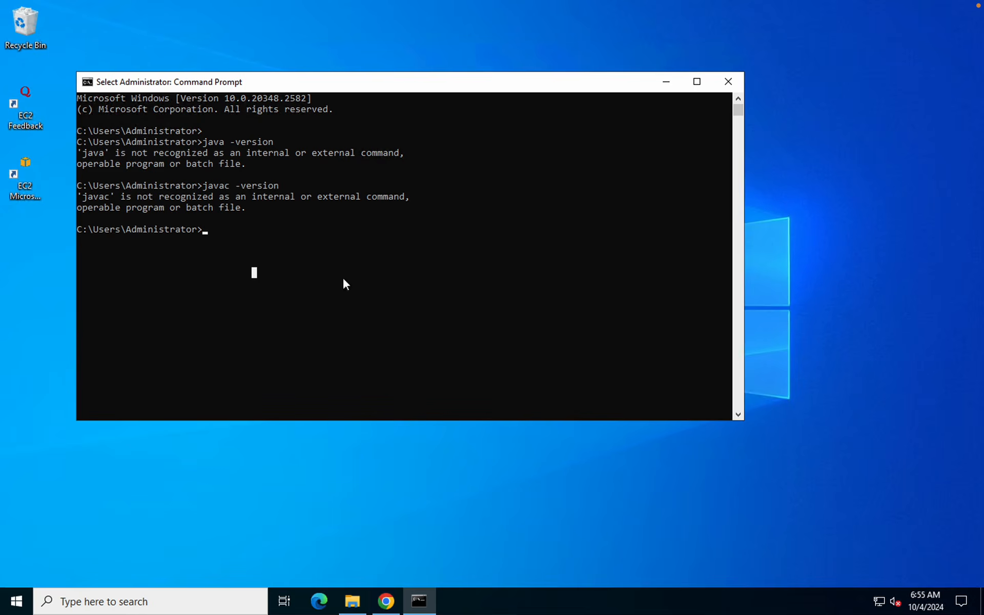
pyautogui.click(668, 81)
pyautogui.click(353, 602)
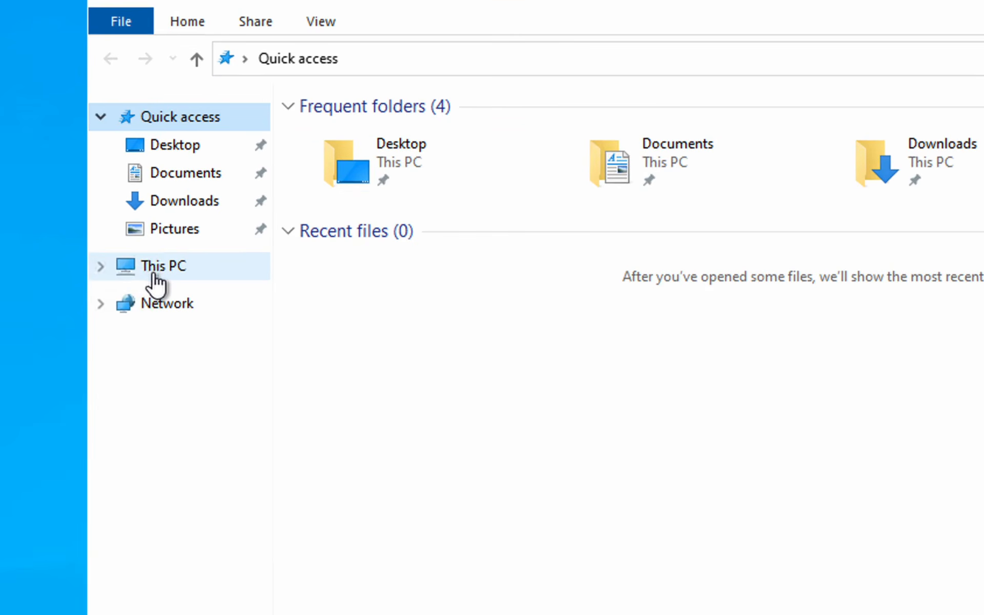
pyautogui.rightClick(154, 276)
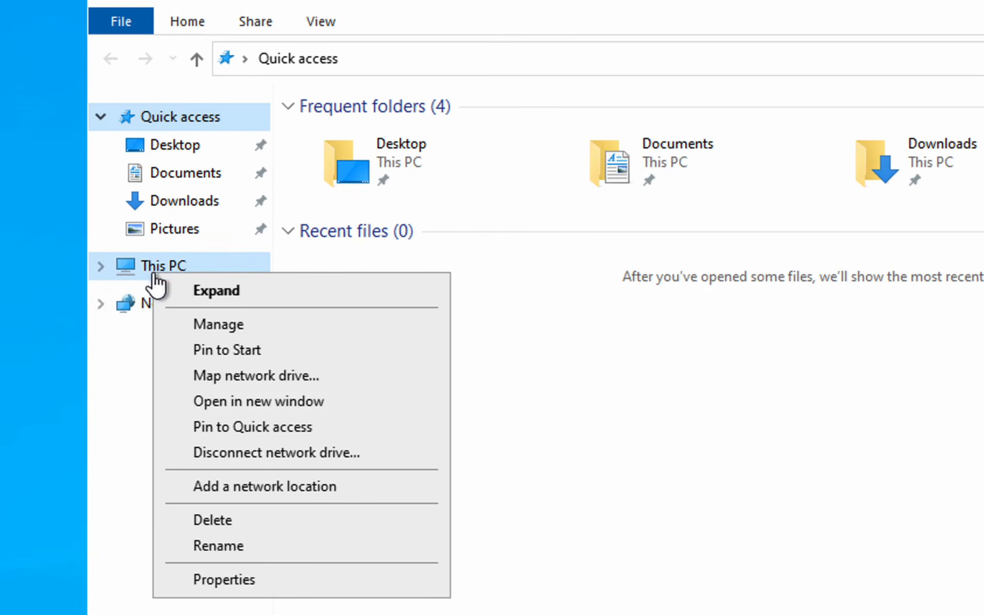
pyautogui.click(234, 580)
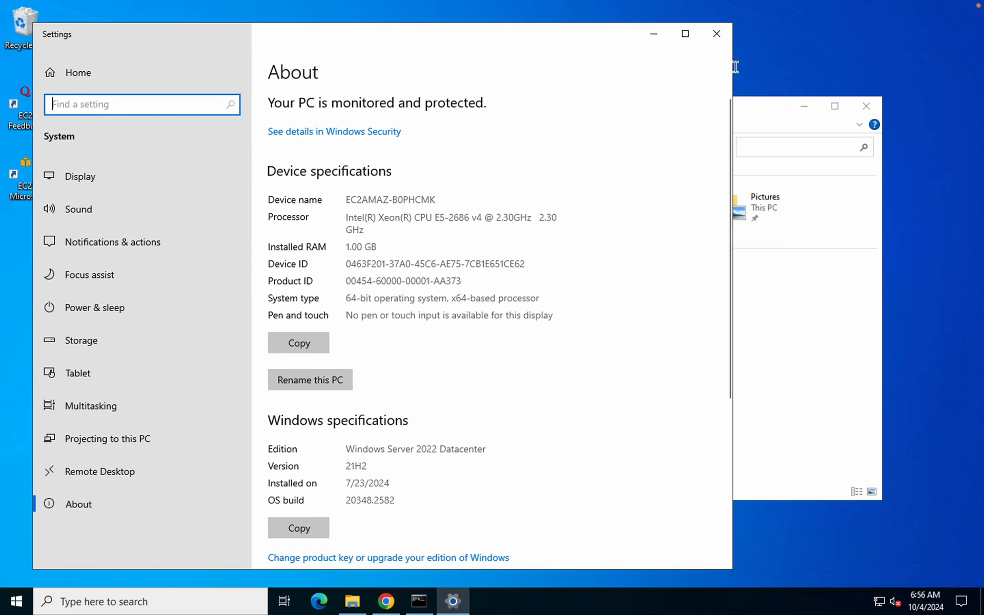
pyautogui.click(735, 19)
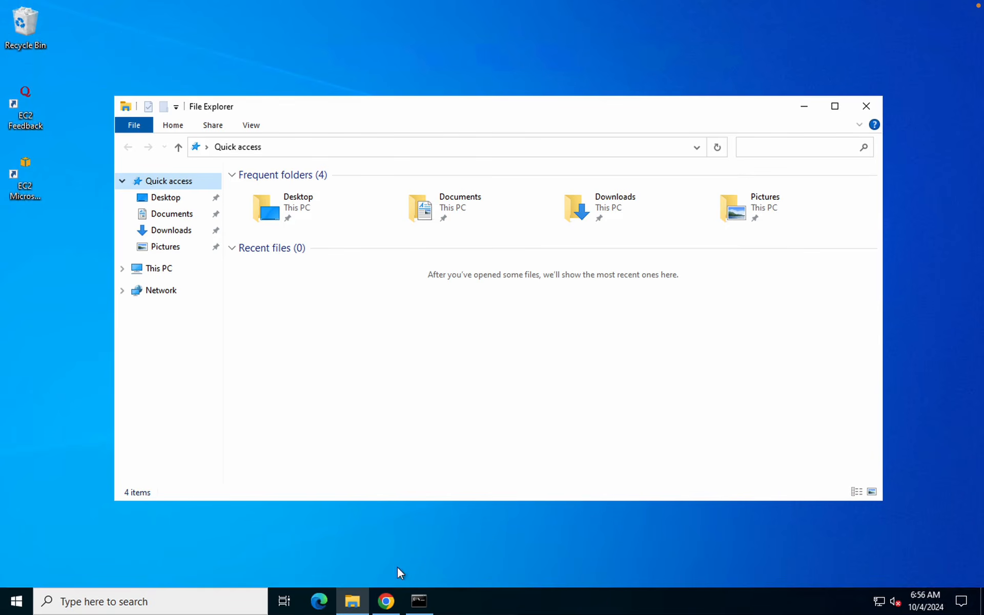
pyautogui.click(386, 600)
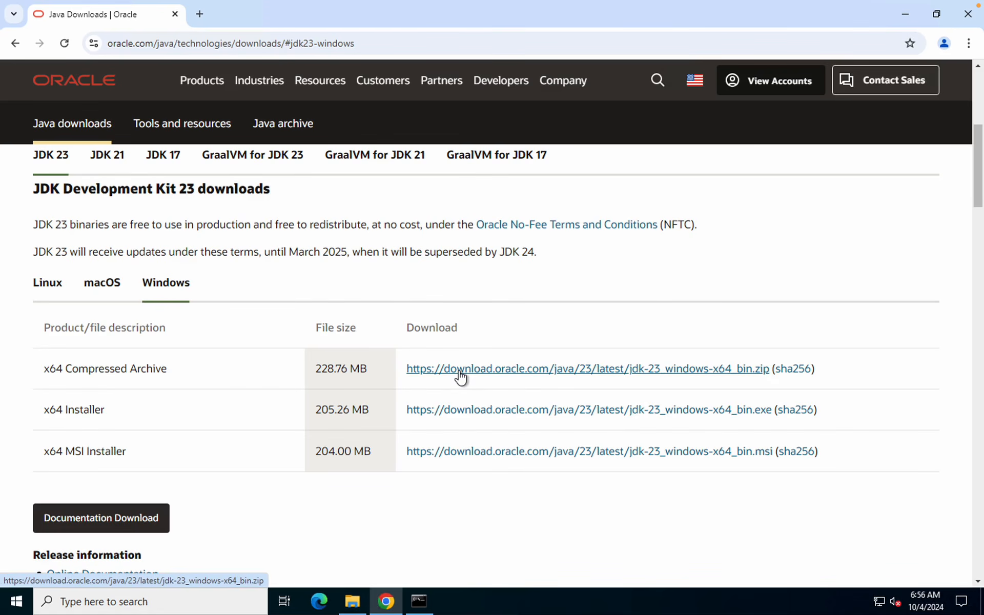
# Download jdk-23_windows-x64_bin.zip and reveal it in the Downloads folder
pyautogui.click(460, 373)
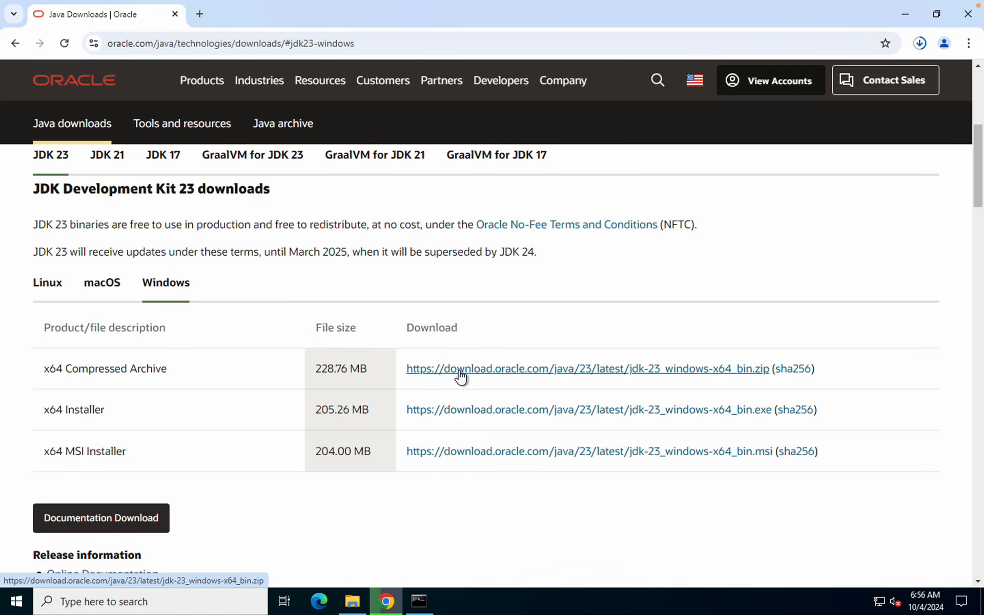
pyautogui.click(920, 45)
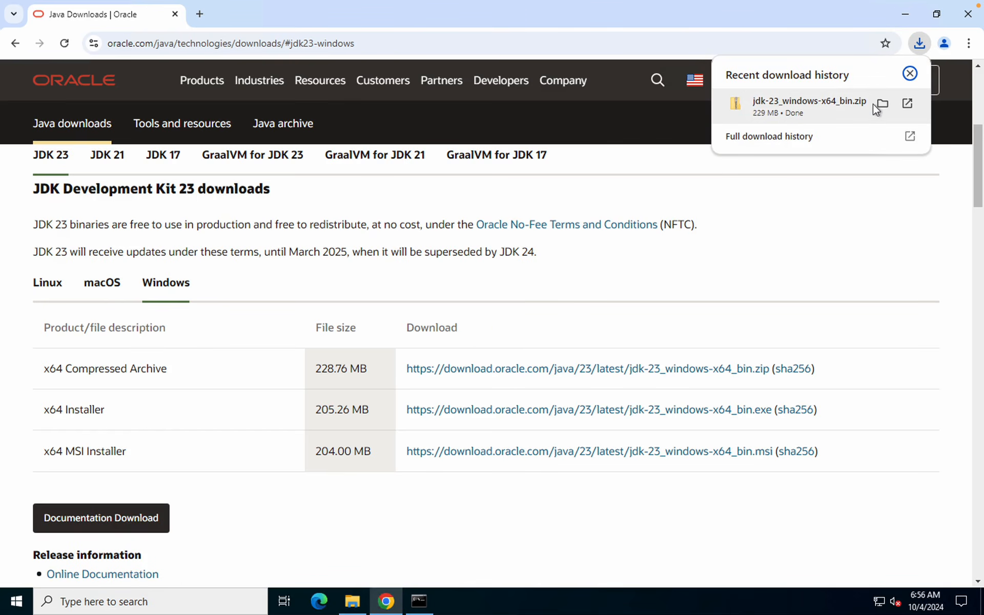
pyautogui.click(883, 105)
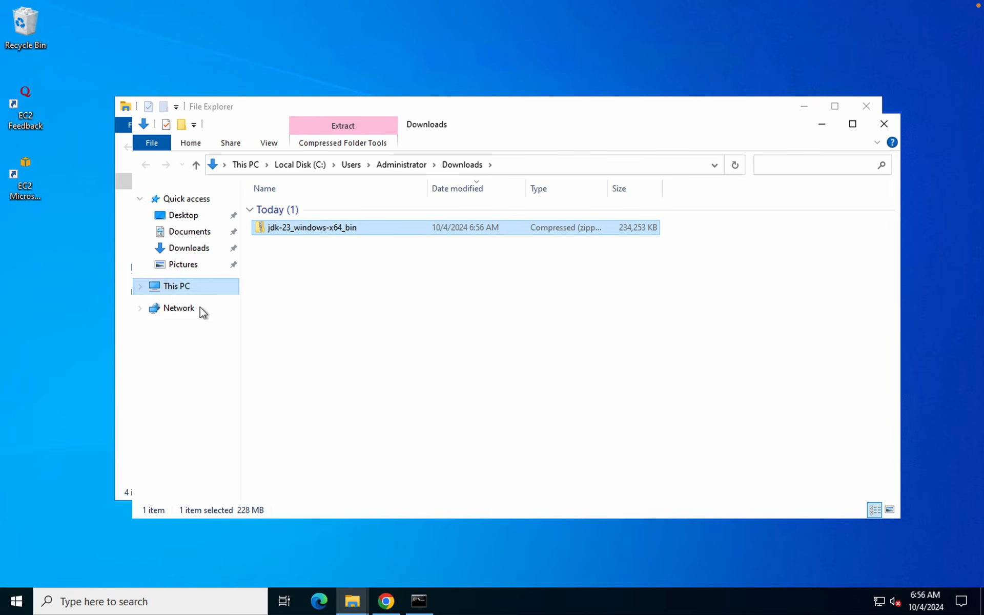
# Go to This PC > Local Disk (C:) and add a new folder named Tools
pyautogui.click(166, 288)
pyautogui.doubleClick(314, 365)
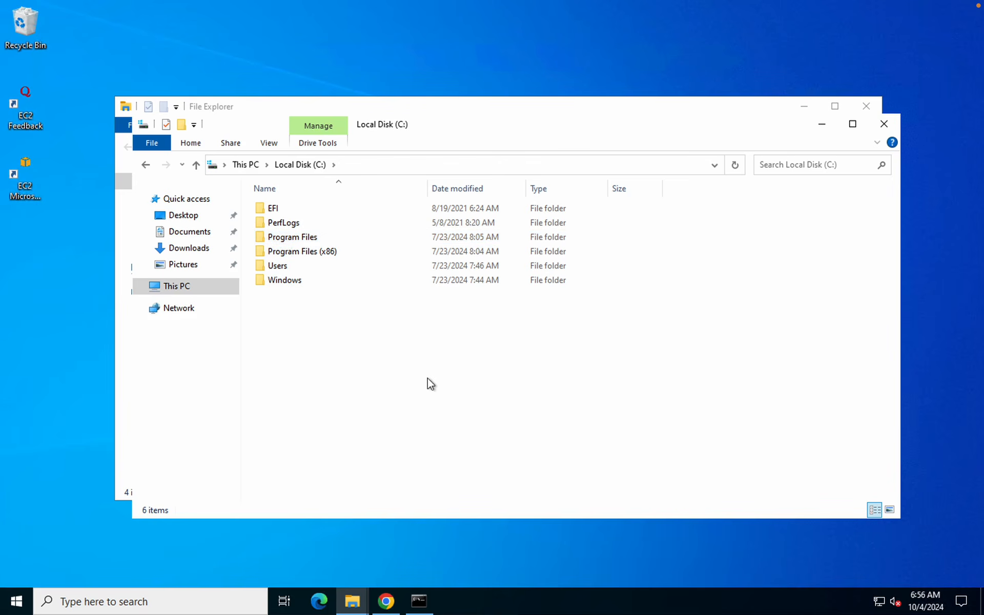
pyautogui.rightClick(342, 363)
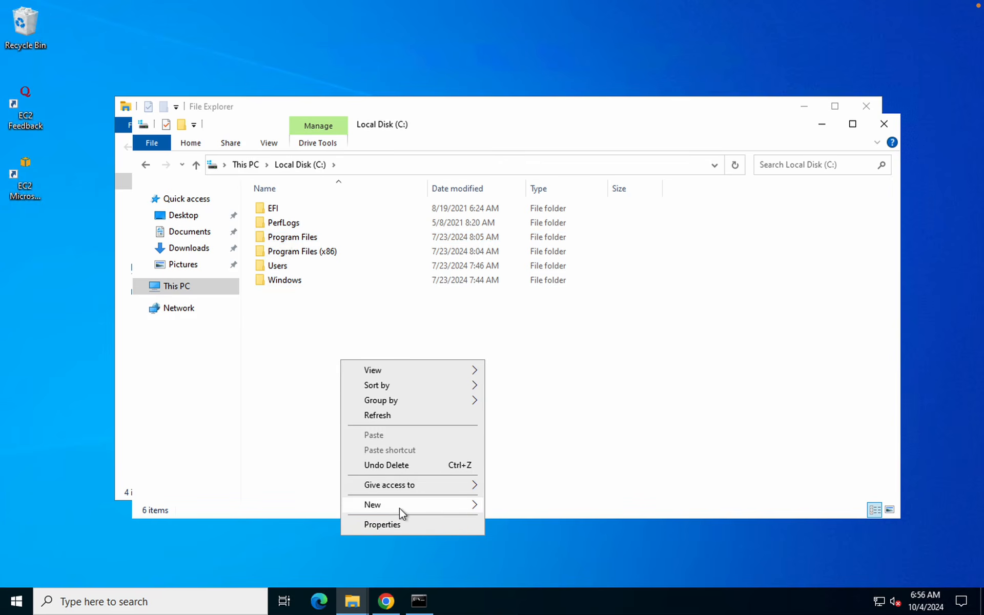
pyautogui.moveTo(414, 507)
pyautogui.click(498, 505)
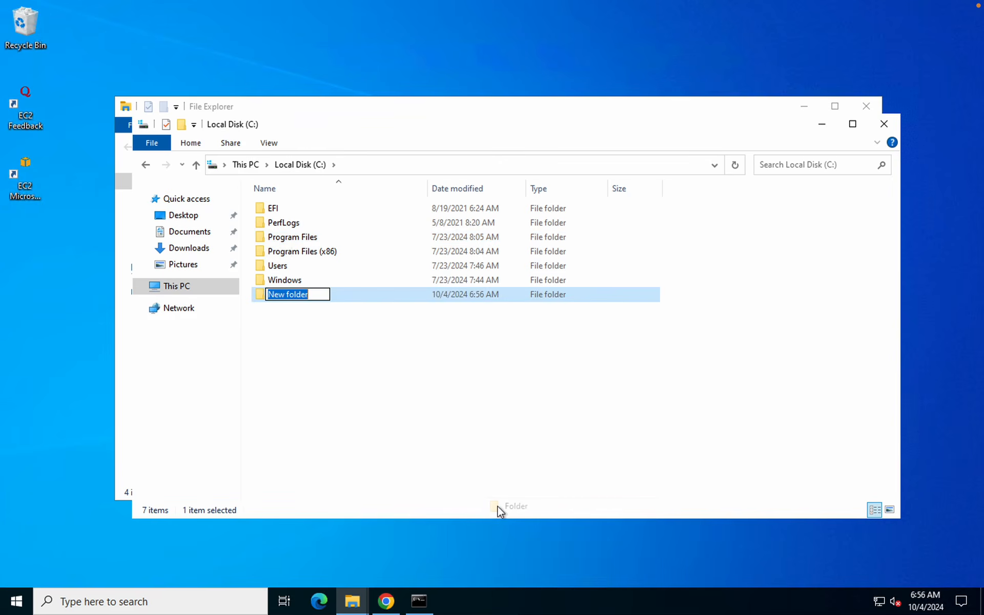
pyautogui.write('Tools')
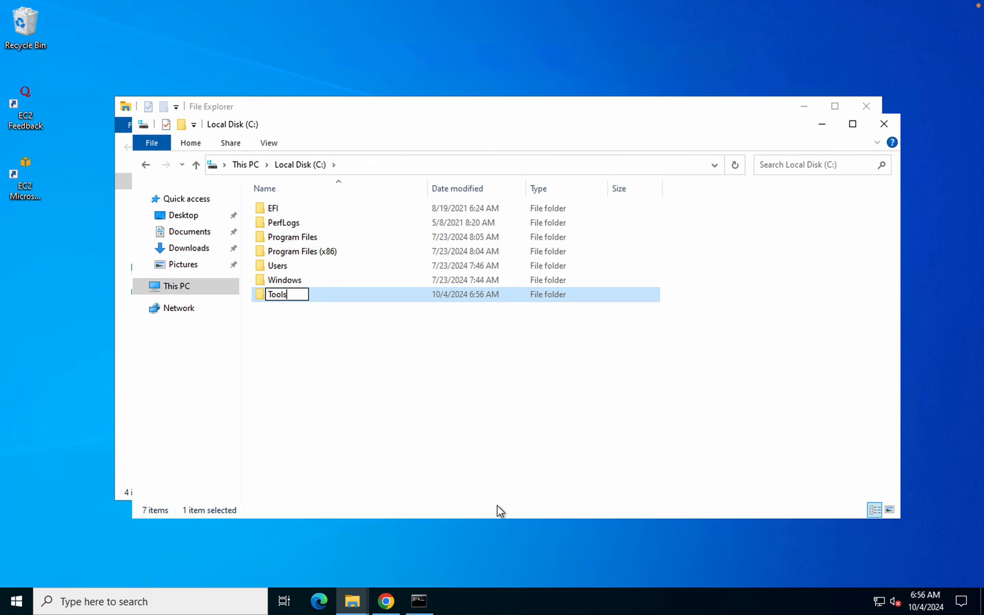
pyautogui.press('Return')
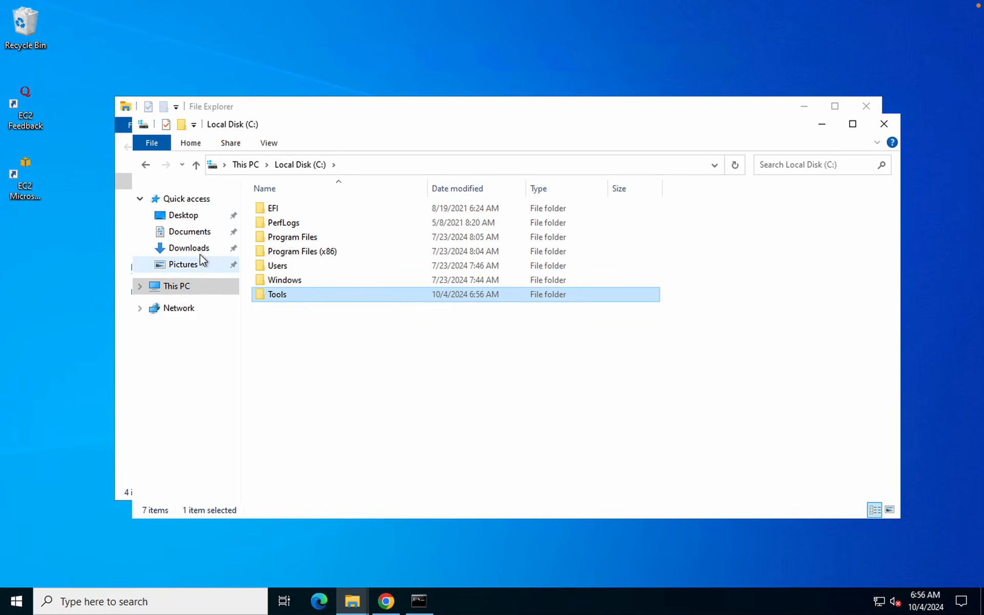
# Extract All of the JDK zip from Downloads, choosing C:\Tools as the destination
pyautogui.click(189, 248)
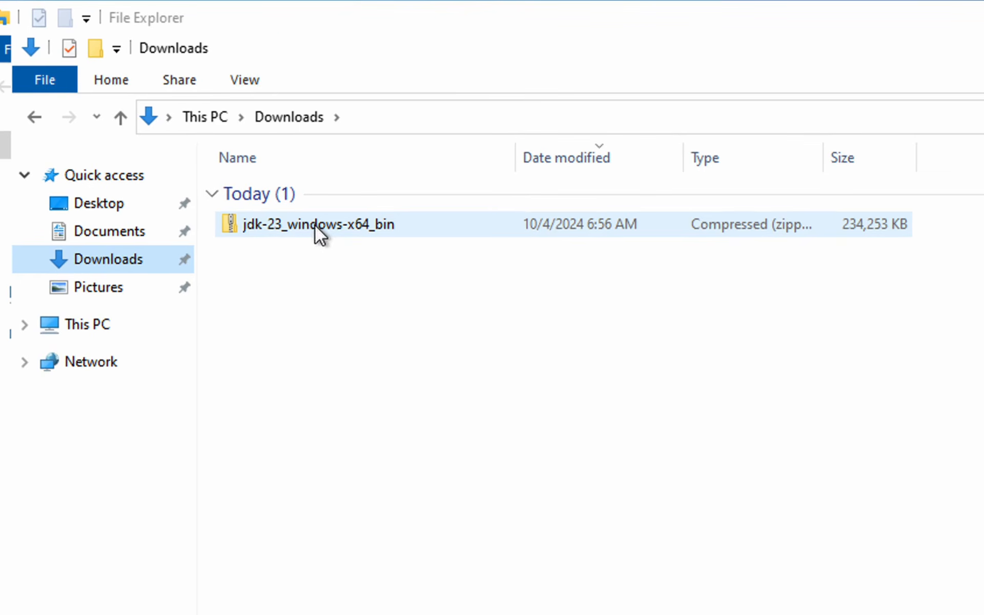
pyautogui.rightClick(314, 225)
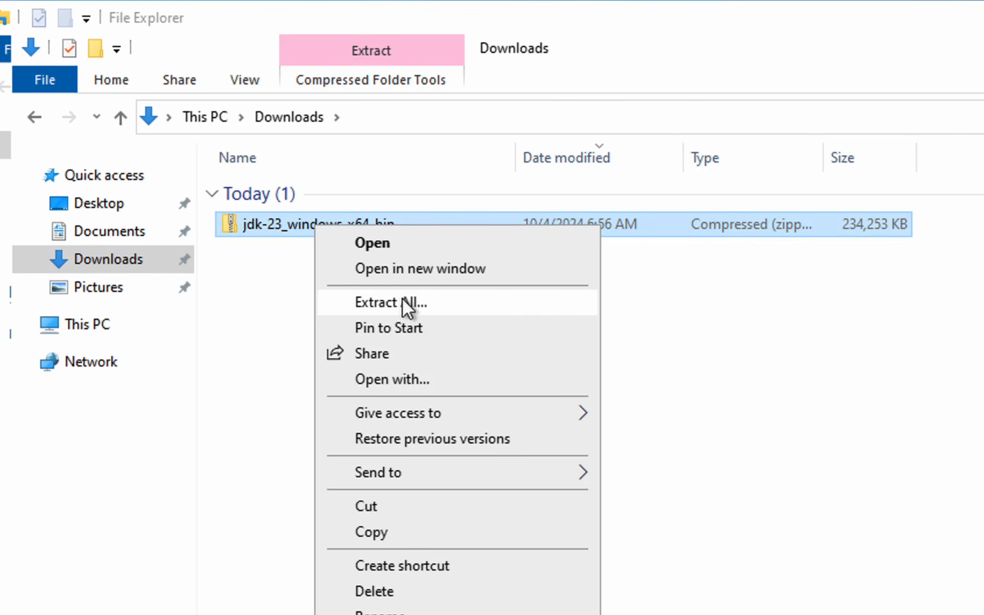
pyautogui.click(402, 302)
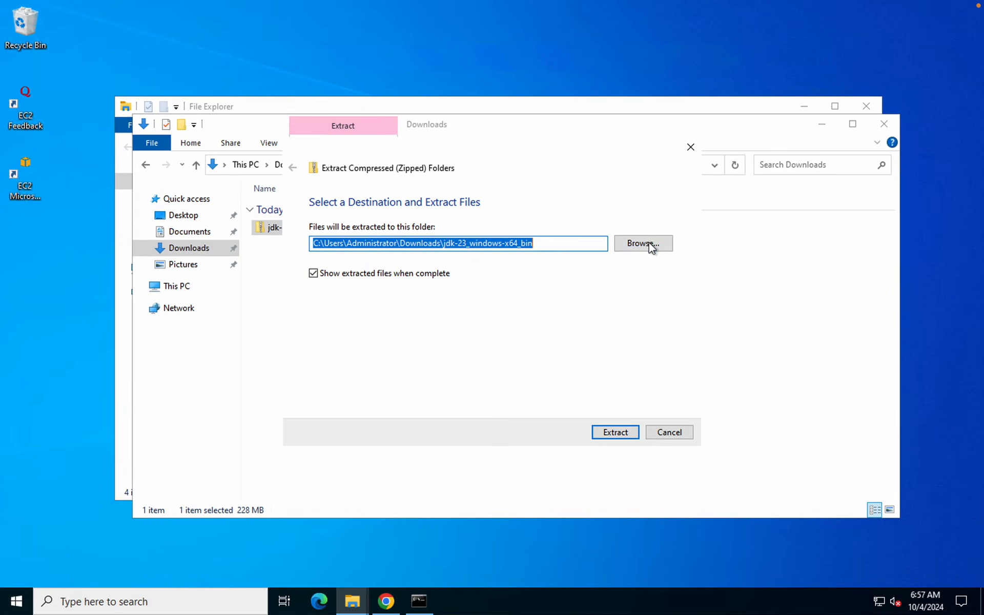
pyautogui.click(650, 245)
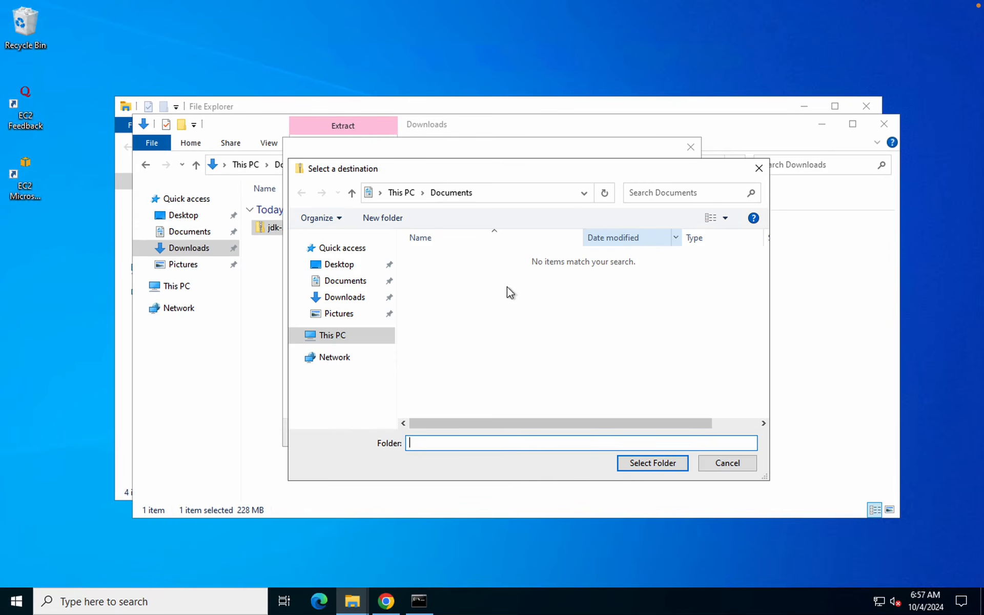
pyautogui.click(346, 335)
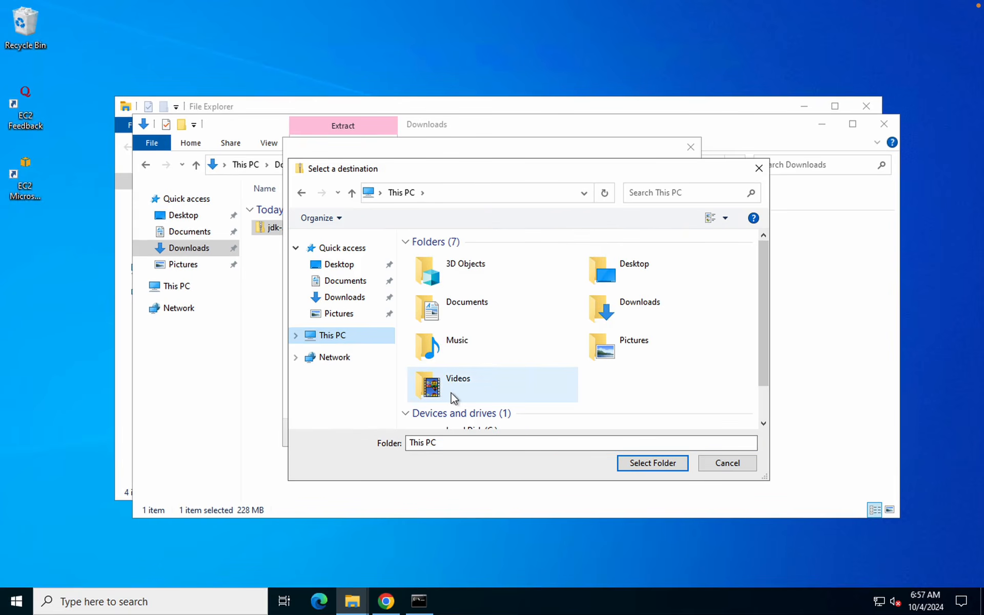
pyautogui.scroll(-1, 451, 392)
pyautogui.doubleClick(474, 410)
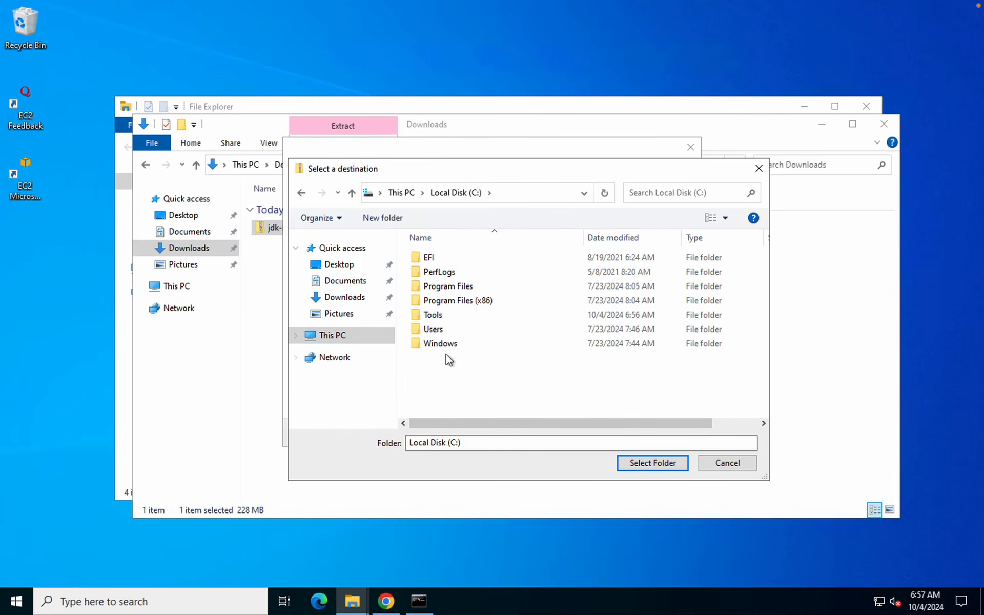
pyautogui.click(433, 315)
pyautogui.click(653, 463)
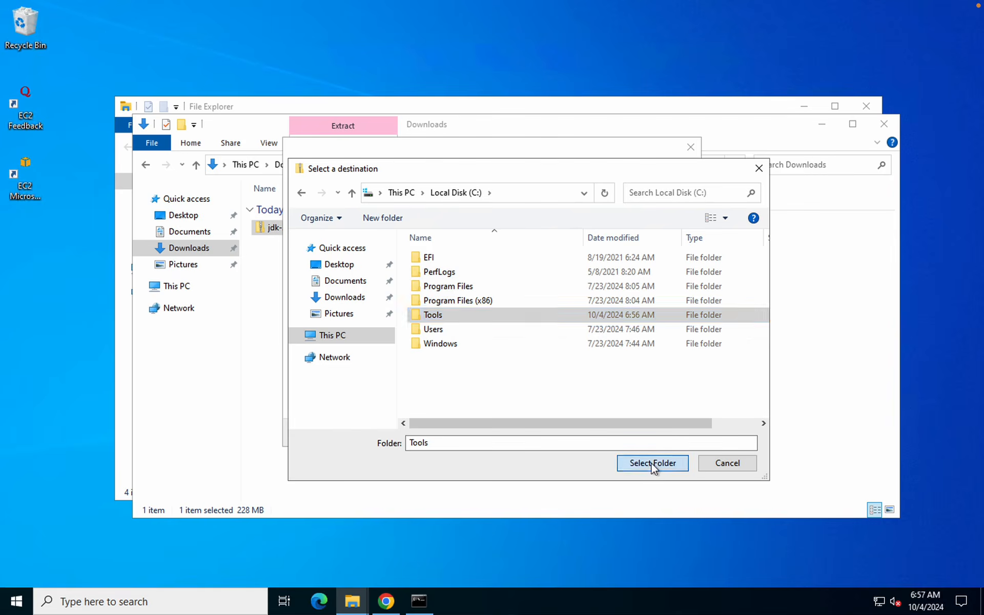
pyautogui.click(612, 435)
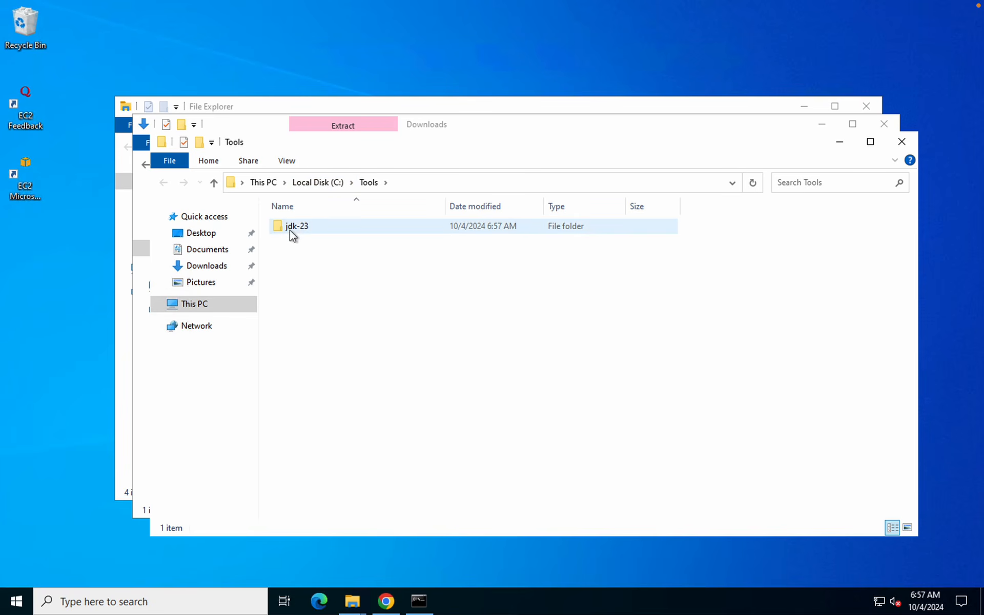
# Rerun java -version in Command Prompt, which still reports 'not recognized'
pyautogui.click(430, 605)
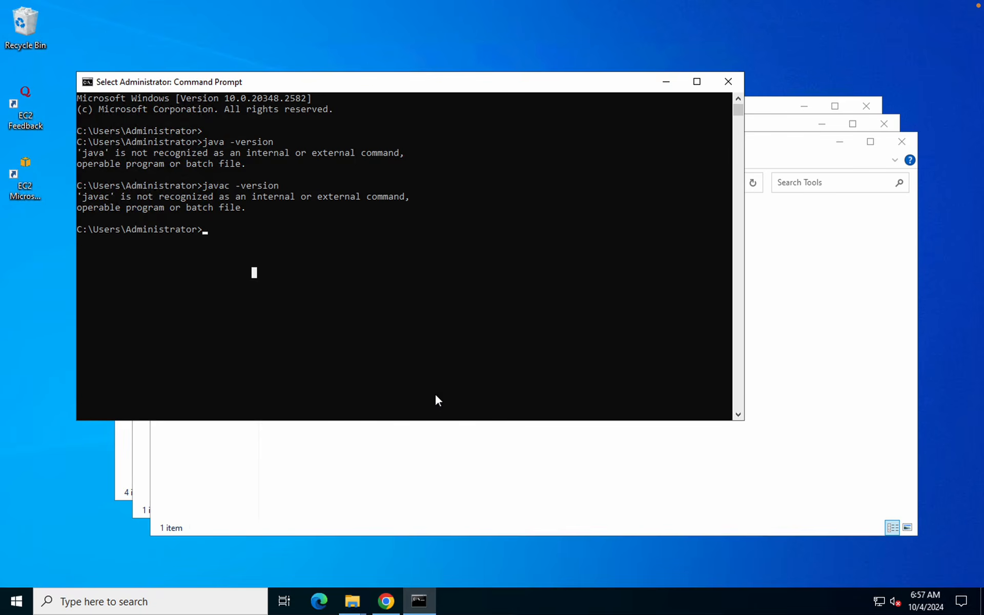
pyautogui.press('Escape')
pyautogui.press('Up')
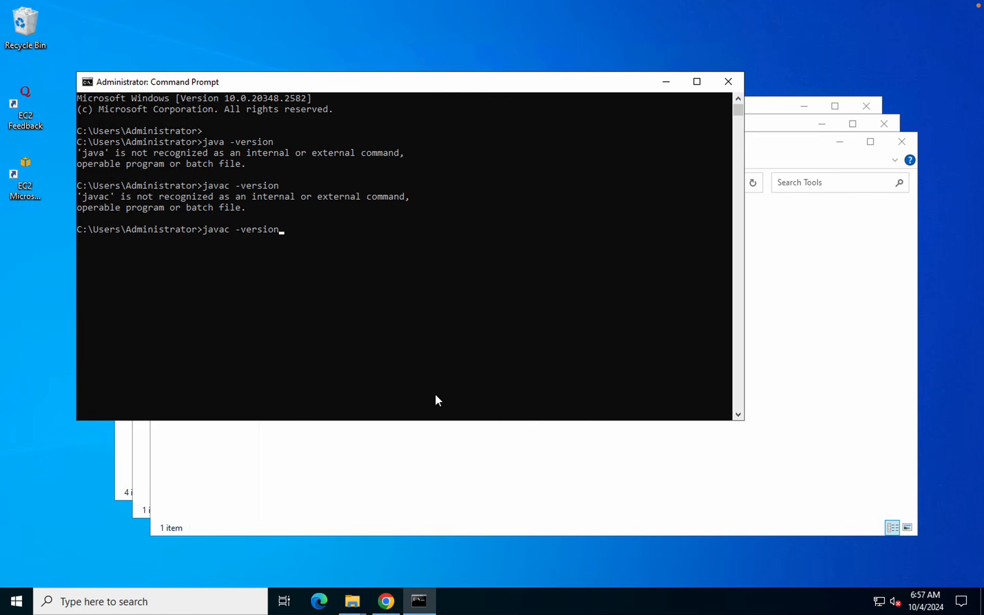
pyautogui.press('Up')
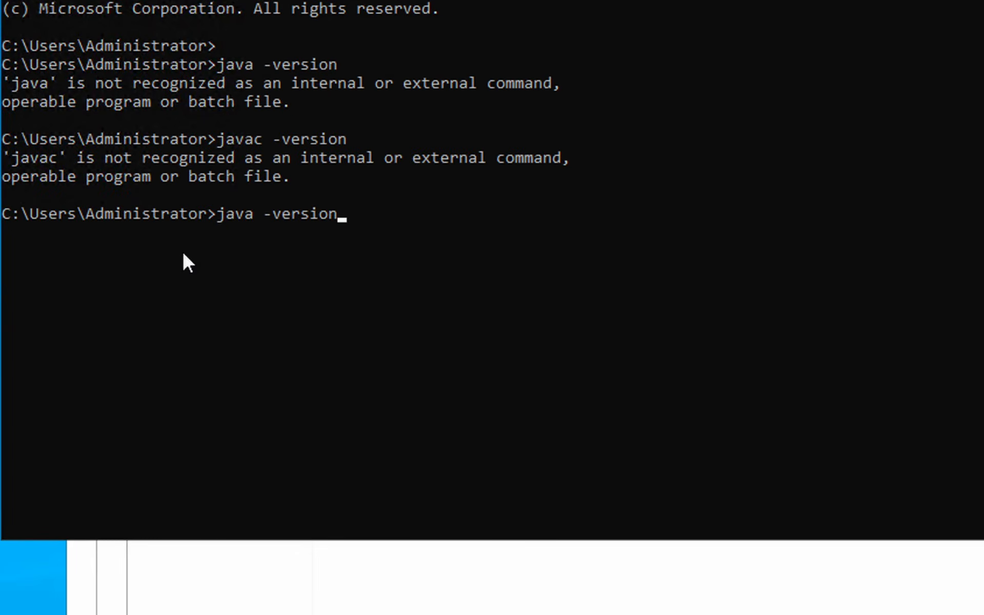
pyautogui.press('Return')
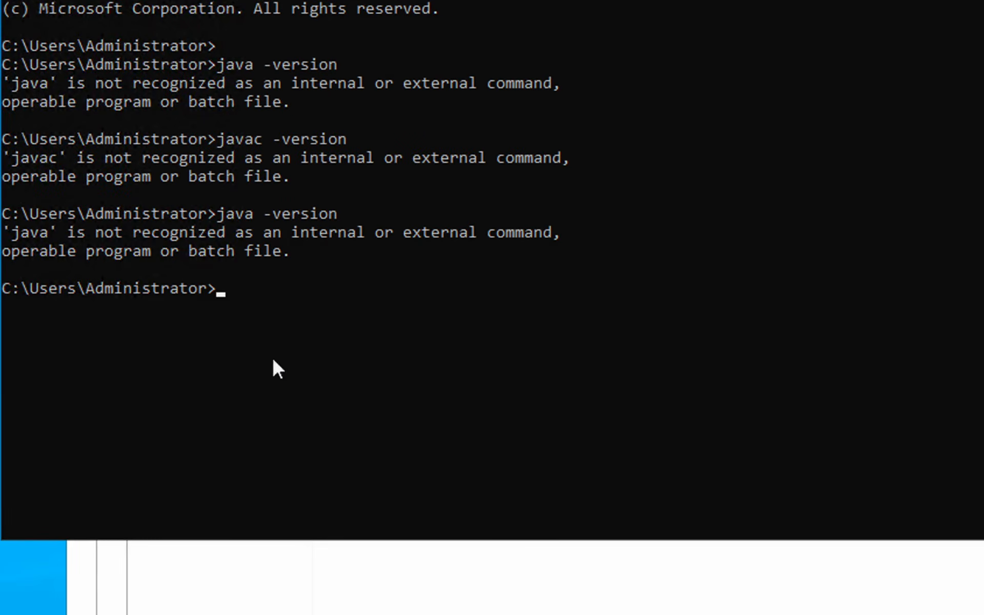
# Minimize the console and close the extra Explorer window, leaving C:\Tools showing
pyautogui.click(303, 580)
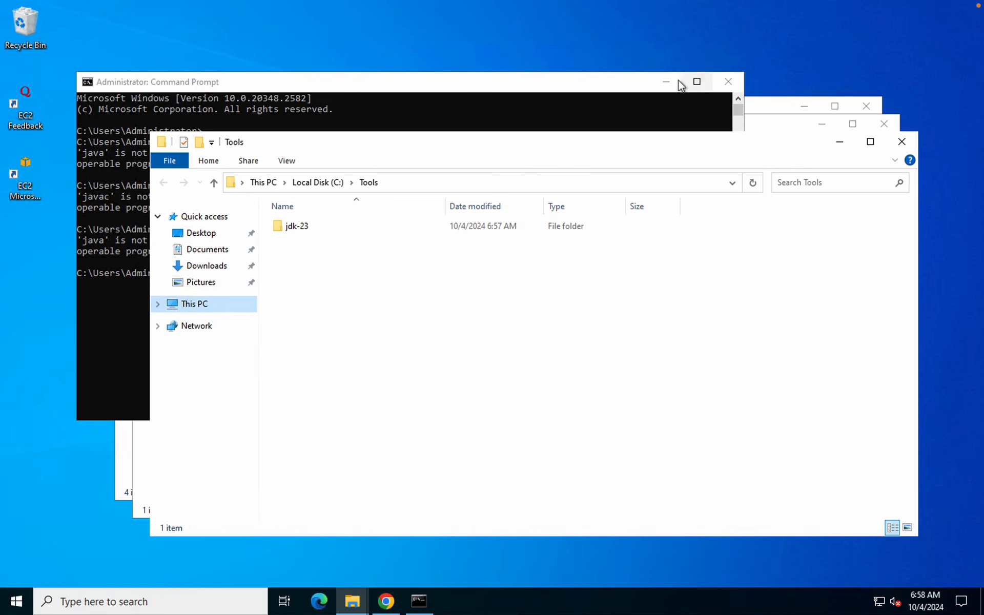
pyautogui.click(668, 81)
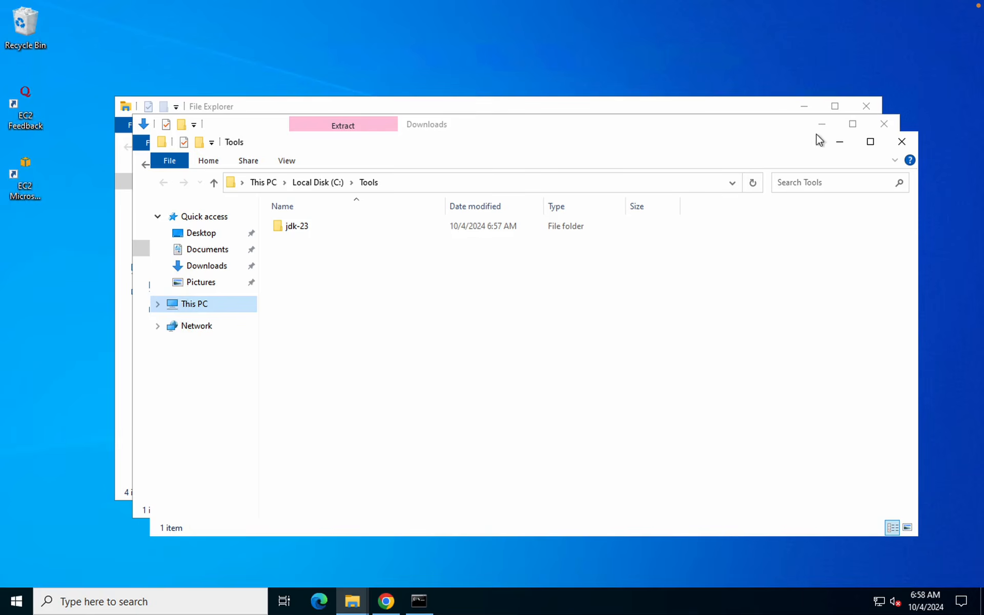
pyautogui.click(805, 106)
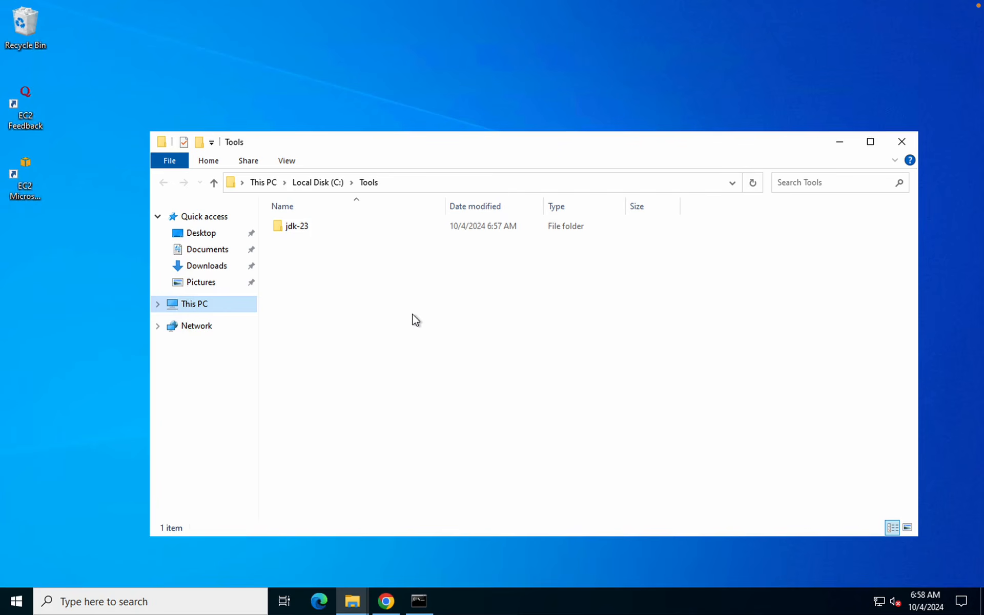
# Search Start for 'env' and open Environment Variables from System Properties
pyautogui.press('super')
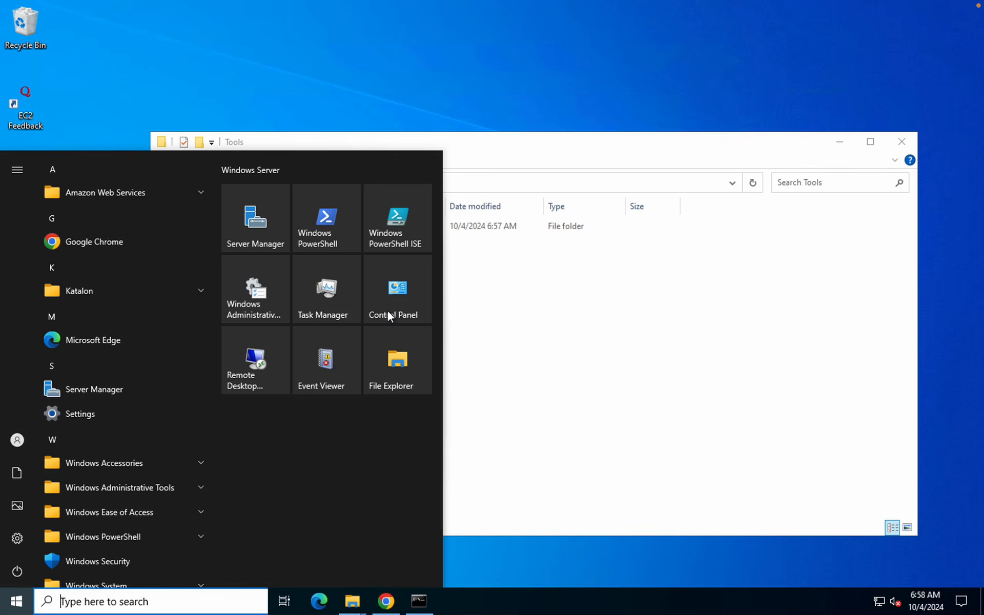
pyautogui.write('env')
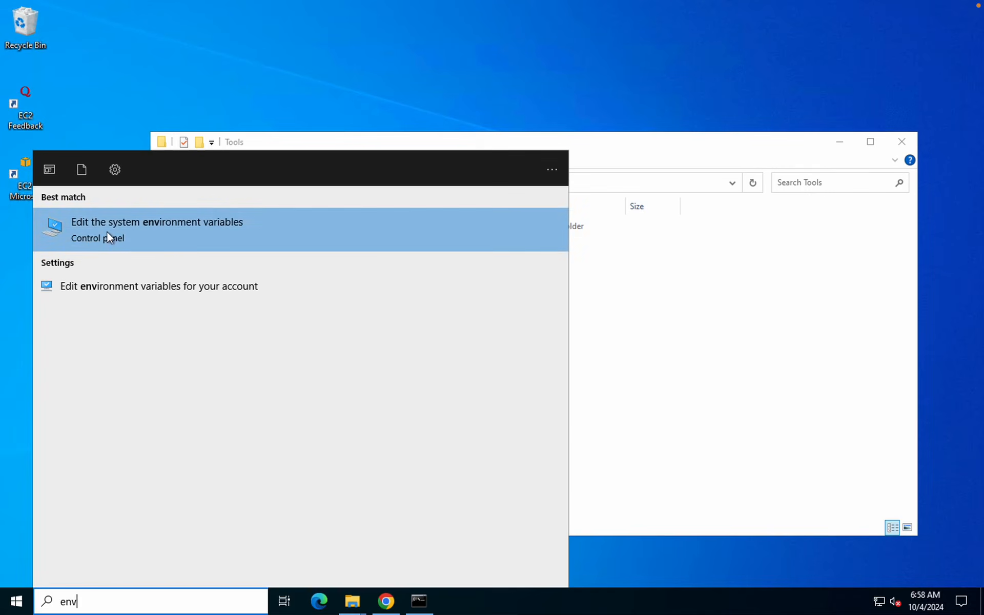
pyautogui.click(169, 236)
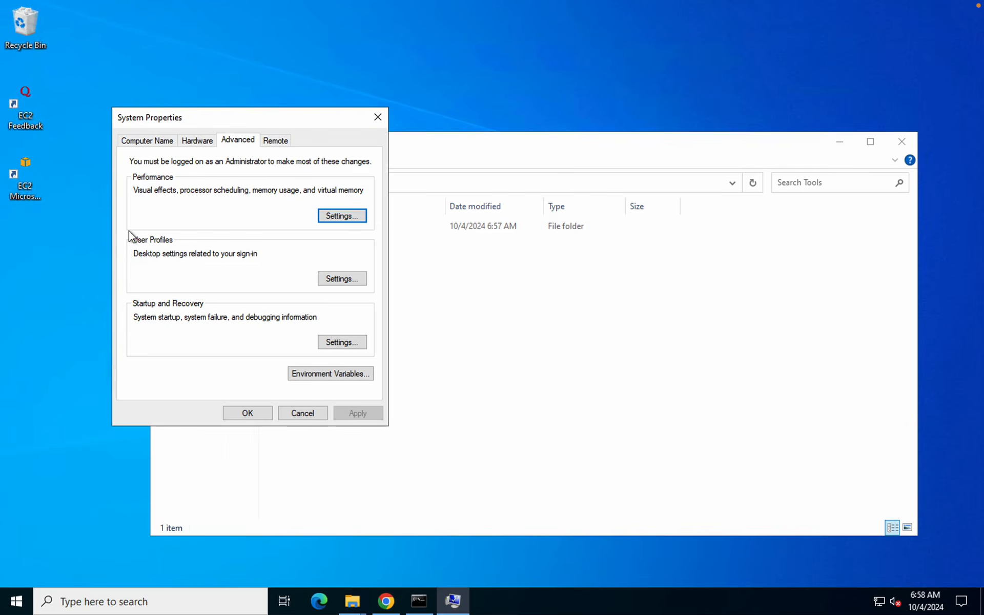
pyautogui.click(313, 374)
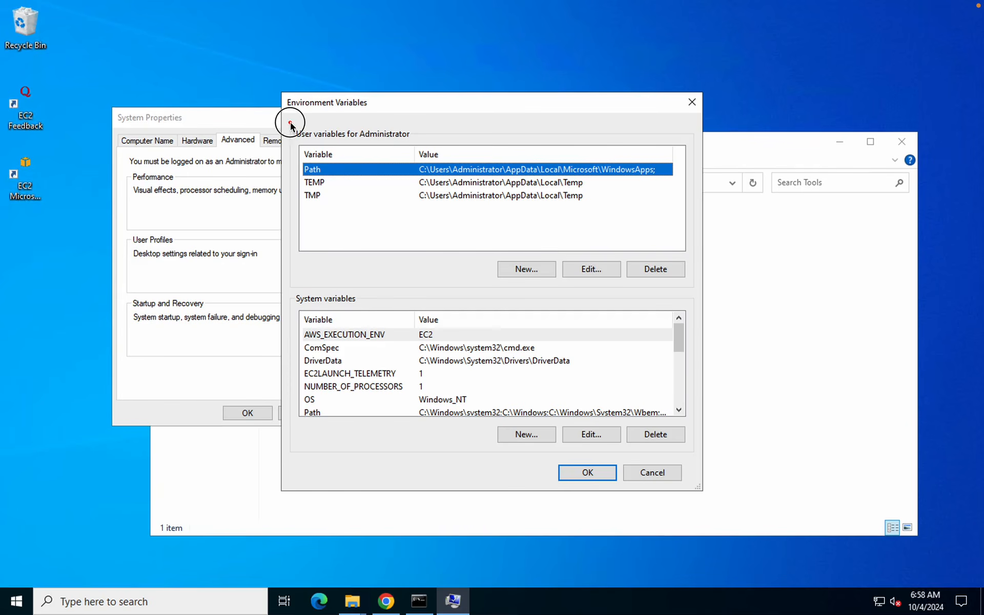
# Highlight the user variables and system variables groups, then select the system variables list
pyautogui.moveTo(289, 122)
pyautogui.mouseDown()
pyautogui.moveTo(417, 194)
pyautogui.moveTo(483, 192)
pyautogui.moveTo(701, 277)
pyautogui.moveTo(696, 301)
pyautogui.moveTo(692, 286)
pyautogui.mouseUp()
pyautogui.moveTo(288, 290)
pyautogui.mouseDown()
pyautogui.moveTo(661, 378)
pyautogui.moveTo(725, 456)
pyautogui.moveTo(696, 486)
pyautogui.mouseUp()
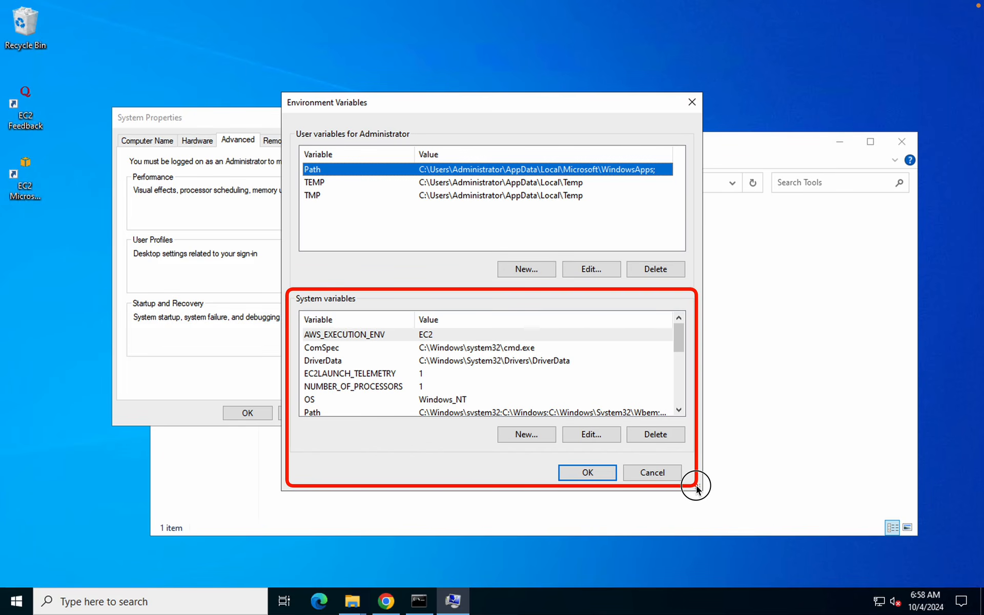
pyautogui.moveTo(696, 486); pyautogui.dragTo(697, 486)
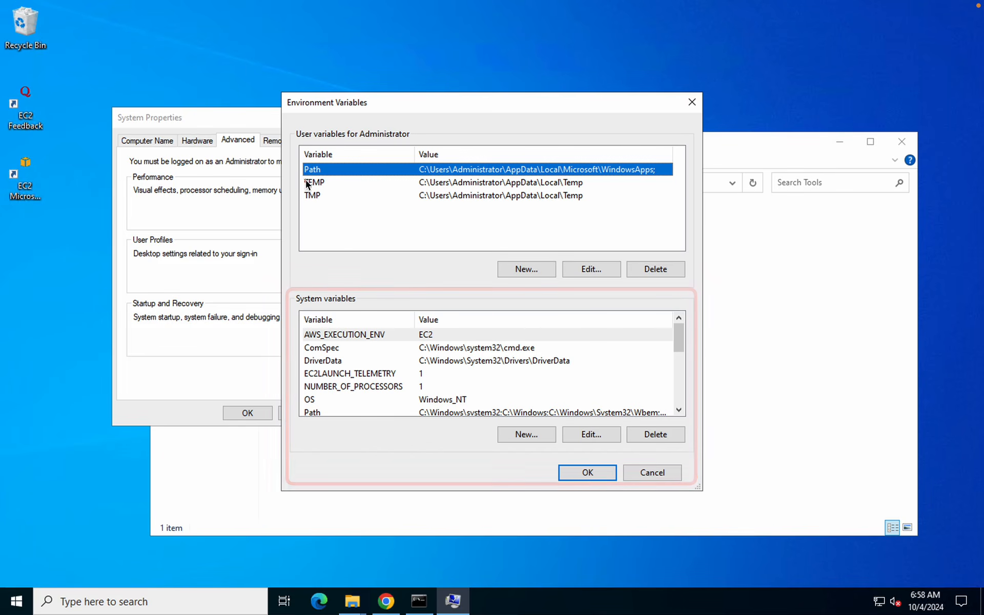
pyautogui.moveTo(290, 283)
pyautogui.mouseDown()
pyautogui.moveTo(578, 410)
pyautogui.moveTo(697, 488)
pyautogui.mouseUp()
pyautogui.moveTo(296, 291); pyautogui.dragTo(693, 488)
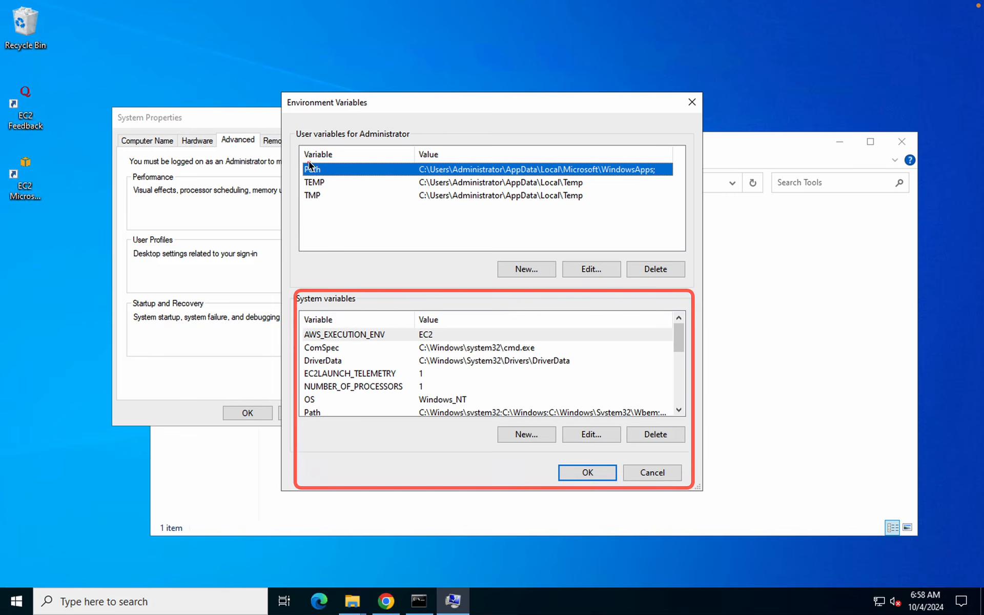
pyautogui.moveTo(285, 122)
pyautogui.mouseDown()
pyautogui.moveTo(560, 255)
pyautogui.moveTo(701, 285)
pyautogui.mouseUp()
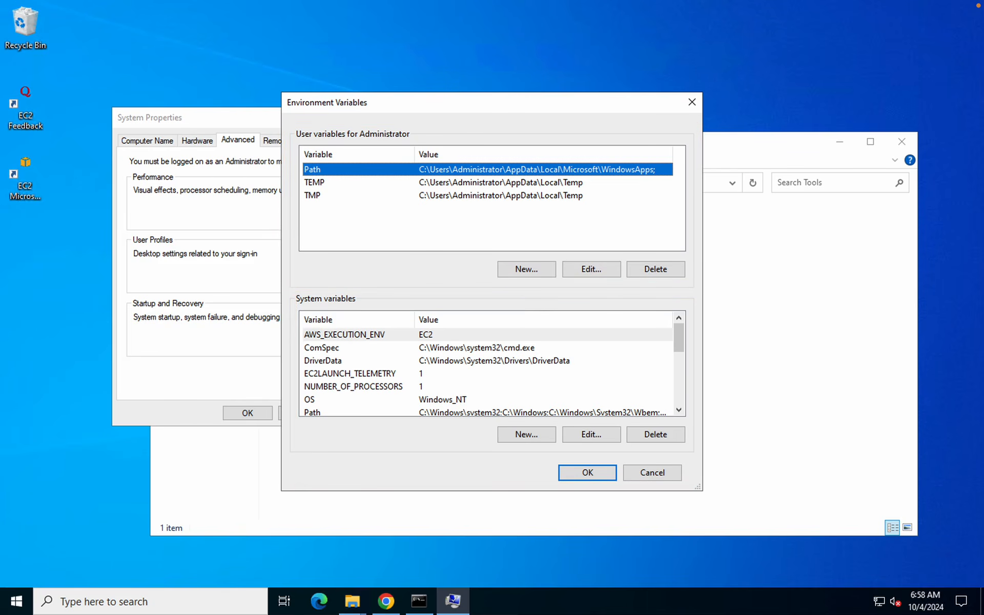
pyautogui.click(323, 362)
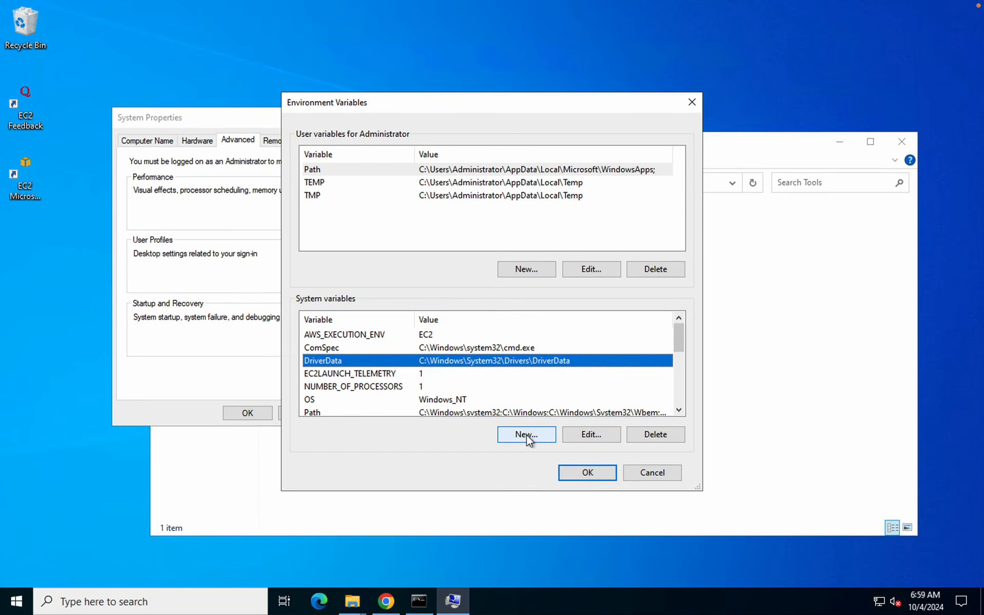
# Start a new system variable named JAVA_HOME
pyautogui.click(537, 434)
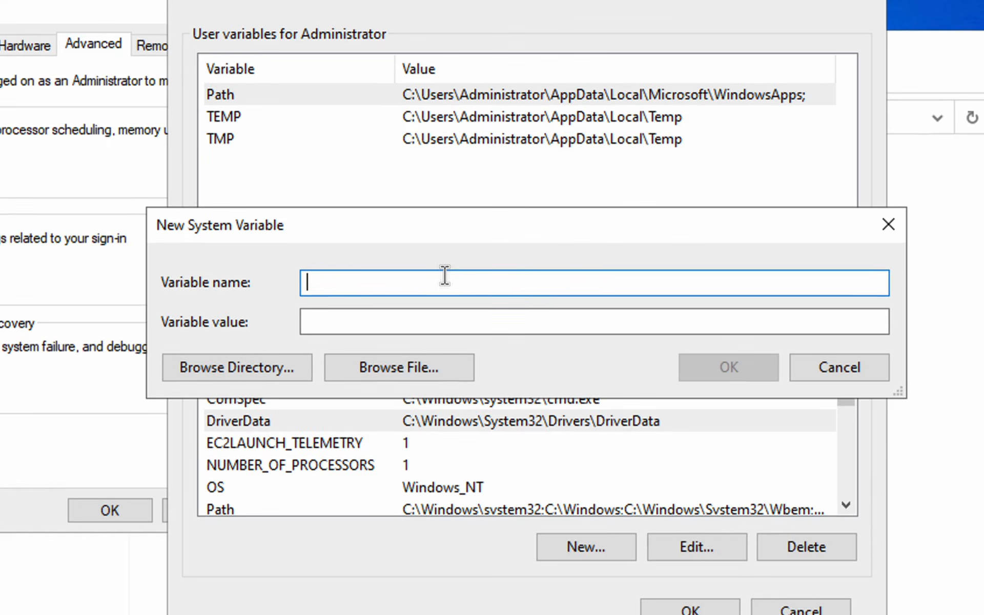
pyautogui.write('JAVA_HOME')
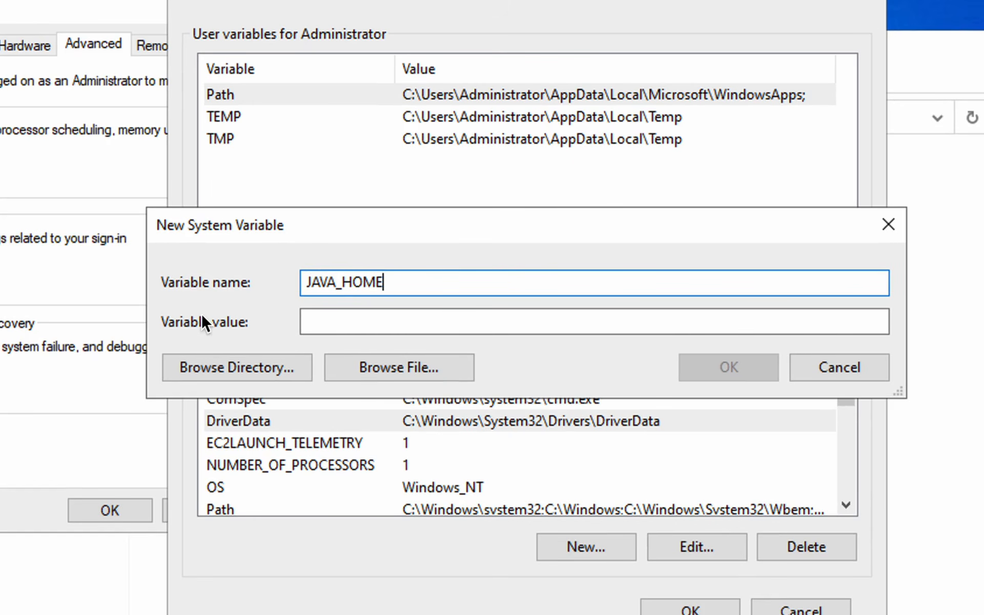
pyautogui.moveTo(162, 306)
pyautogui.mouseDown()
pyautogui.moveTo(595, 340)
pyautogui.moveTo(693, 322)
pyautogui.moveTo(713, 336)
pyautogui.mouseUp()
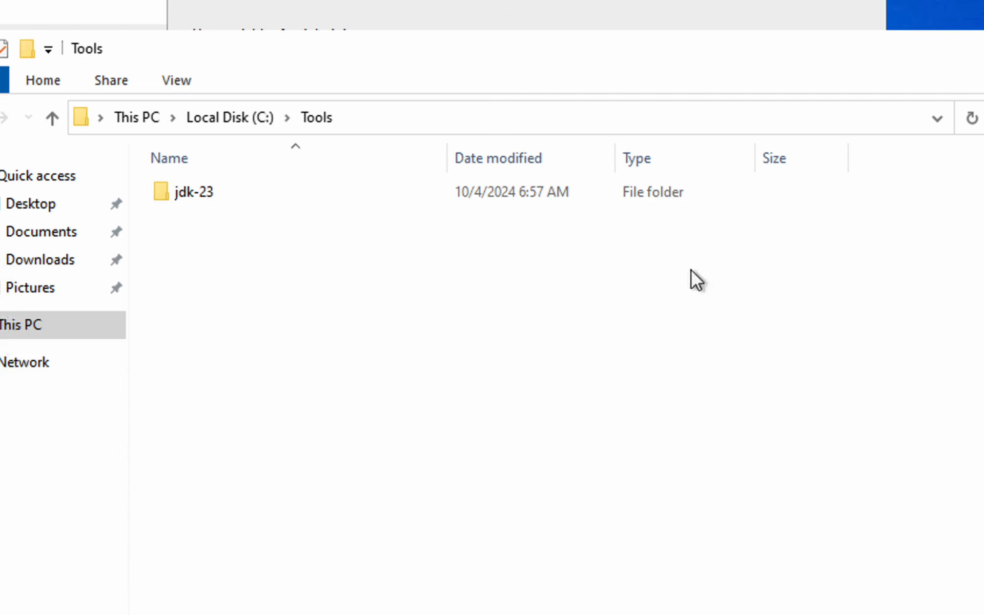
# Open the jdk-23 folder in File Explorer and confirm its path is C:\Tools\jdk-23
pyautogui.doubleClick(198, 189)
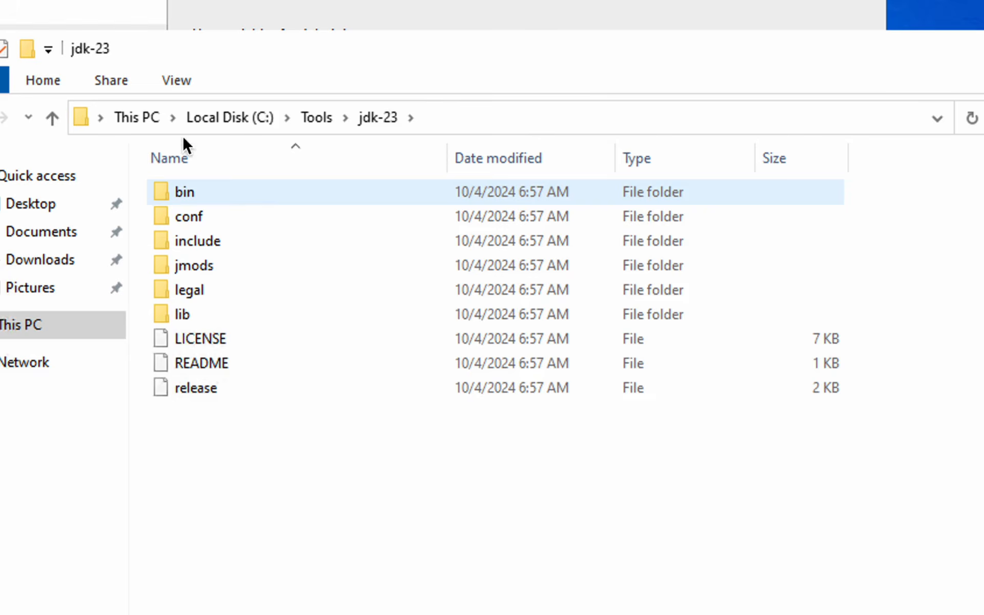
pyautogui.moveTo(94, 96); pyautogui.dragTo(468, 152)
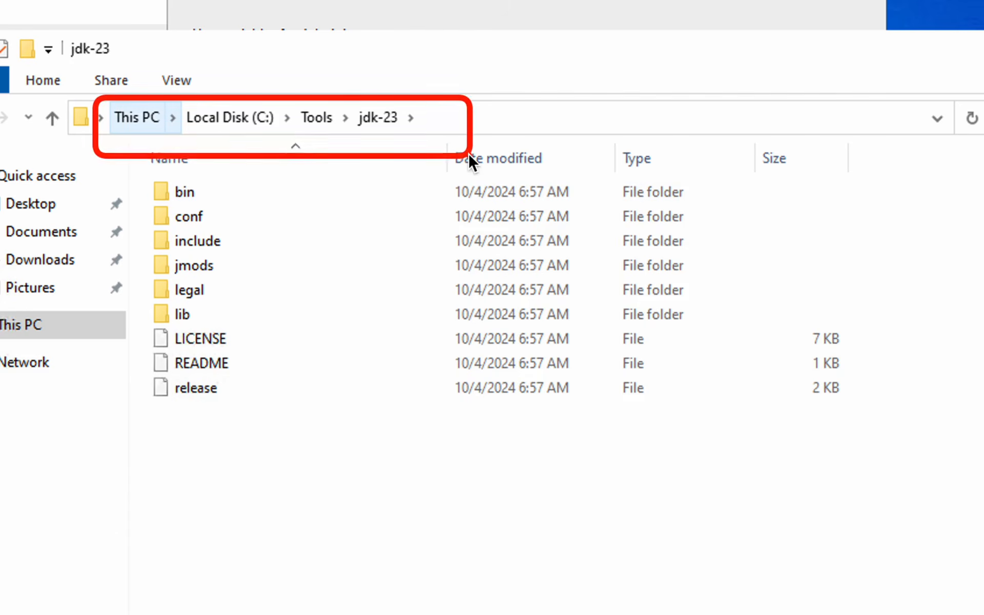
pyautogui.click(456, 119)
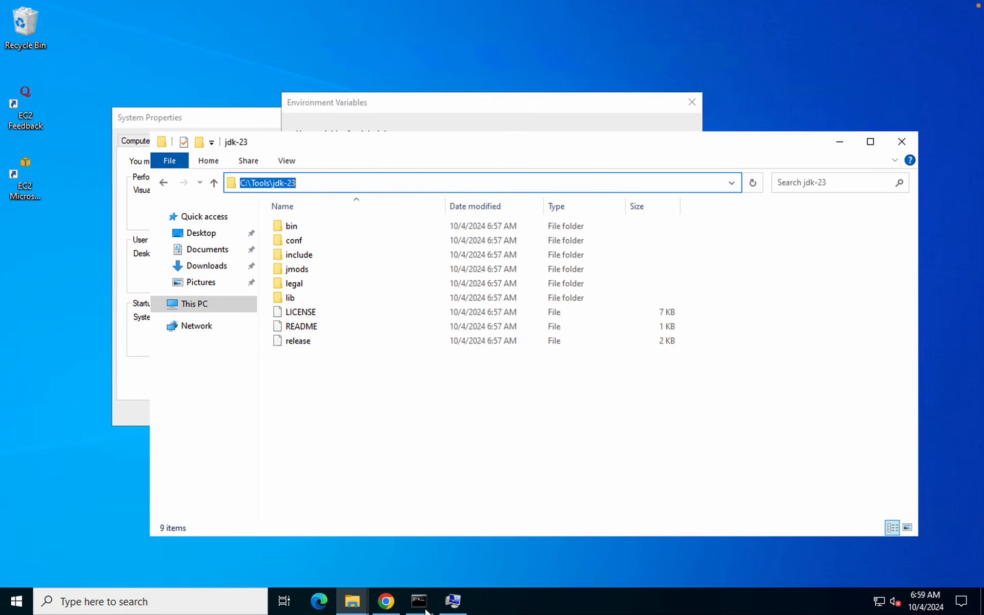
pyautogui.click(453, 601)
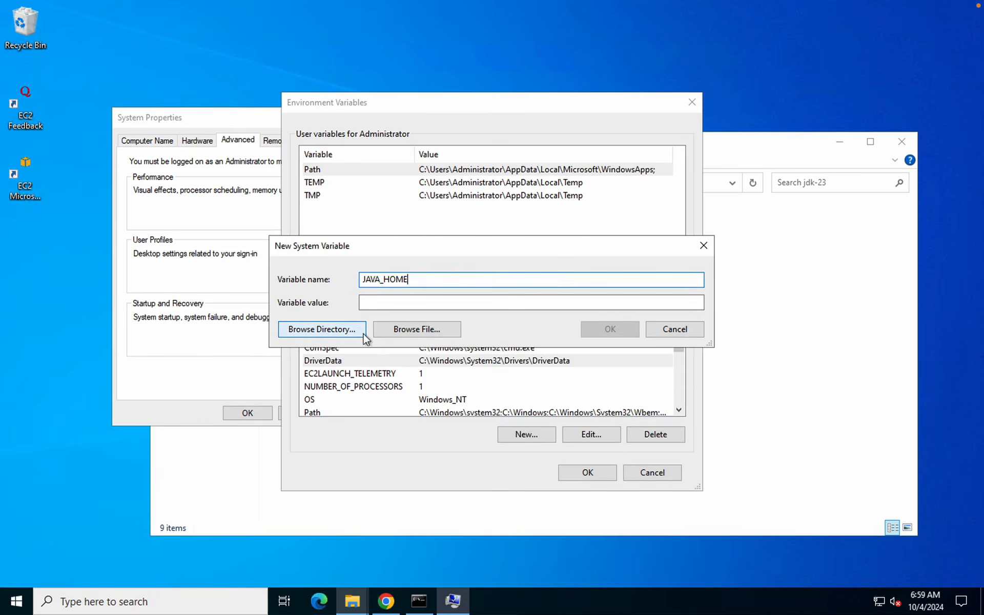
# Browse to C:\Tools\jdk-23 as JAVA_HOME's value and save the new system variable
pyautogui.click(292, 357)
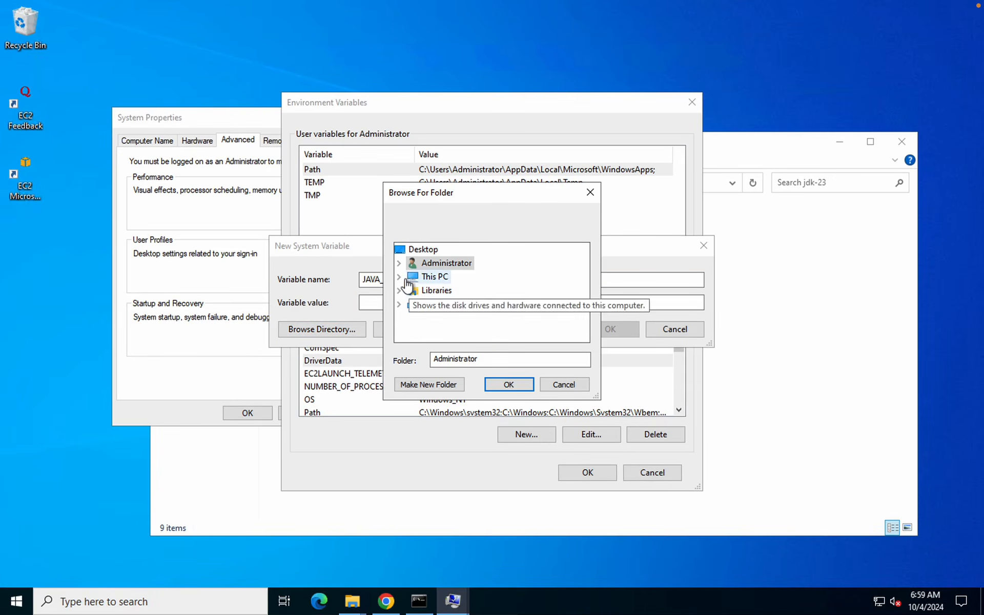
pyautogui.click(401, 276)
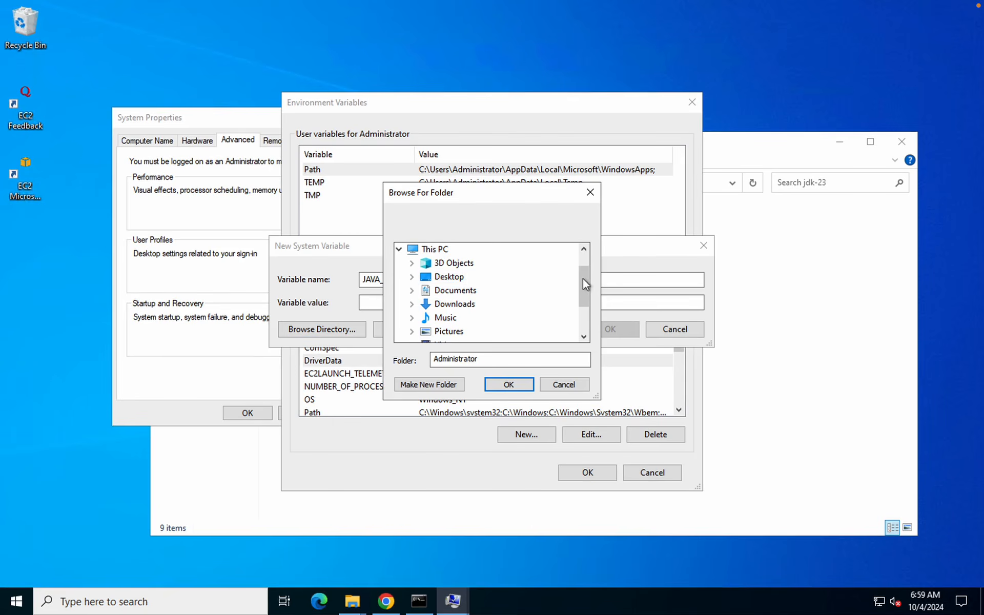
pyautogui.click(583, 316)
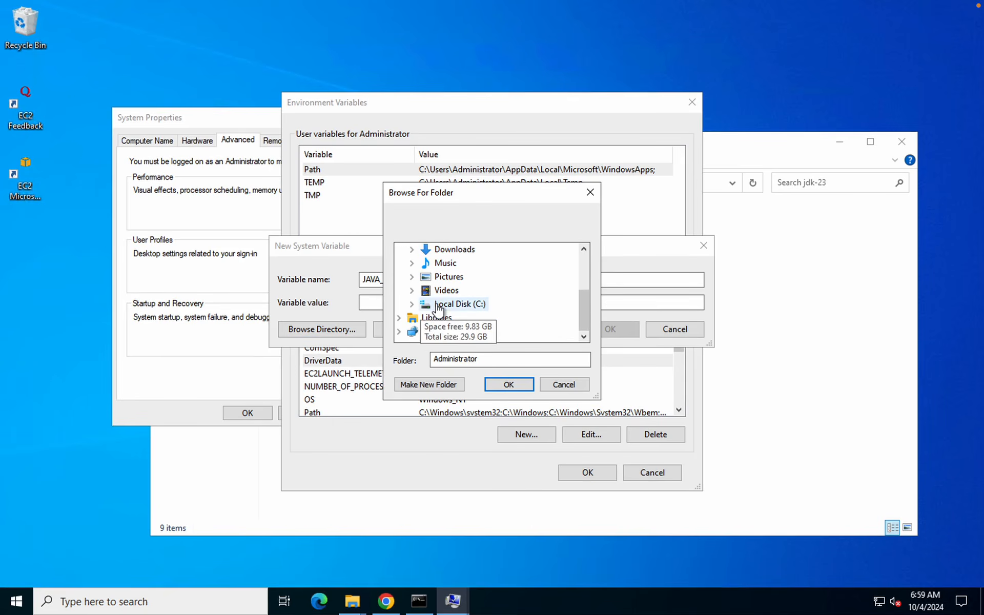
pyautogui.doubleClick(439, 305)
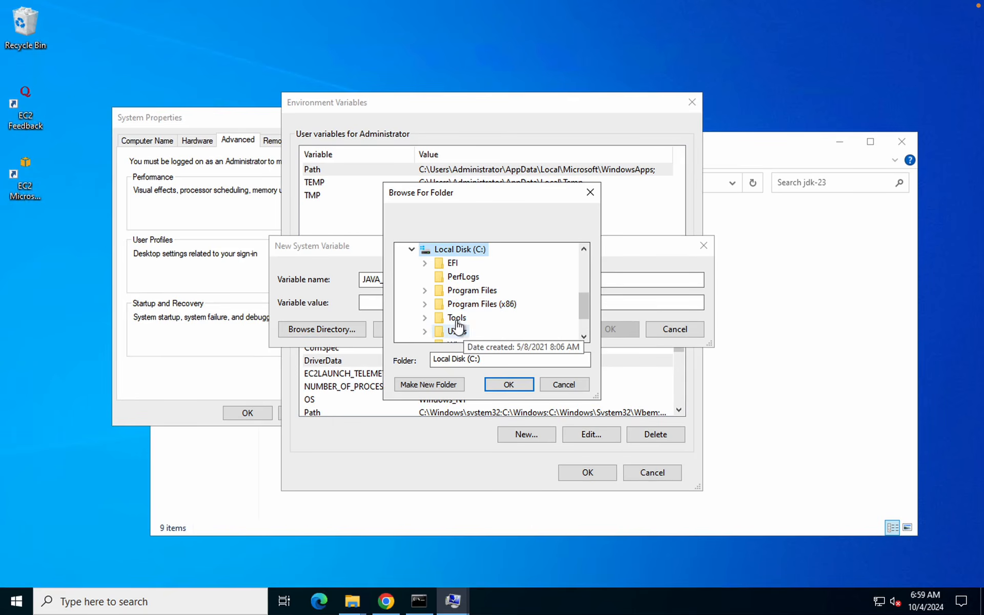
pyautogui.doubleClick(456, 328)
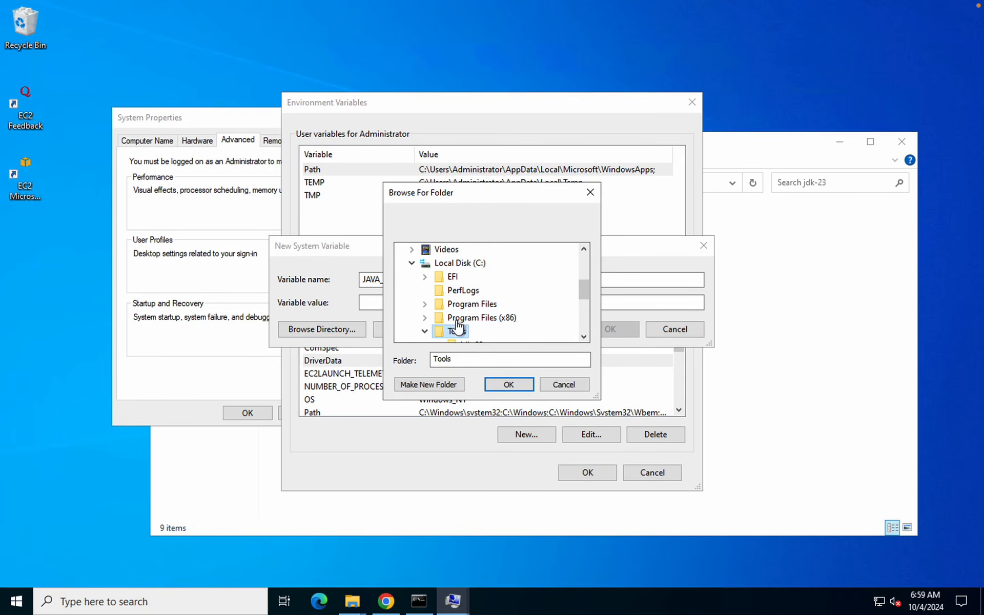
pyautogui.click(585, 303)
pyautogui.click(469, 290)
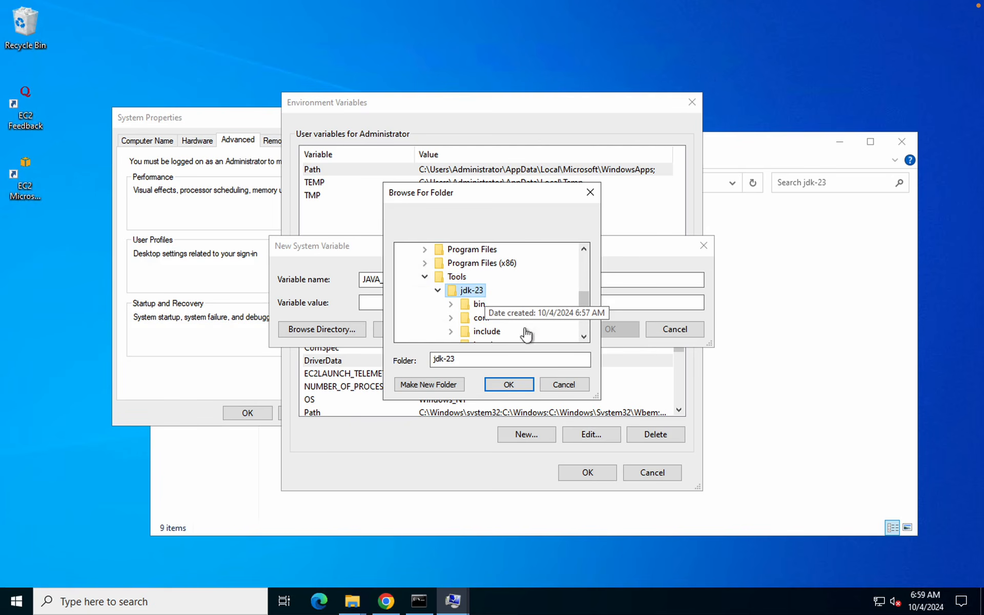
pyautogui.click(509, 384)
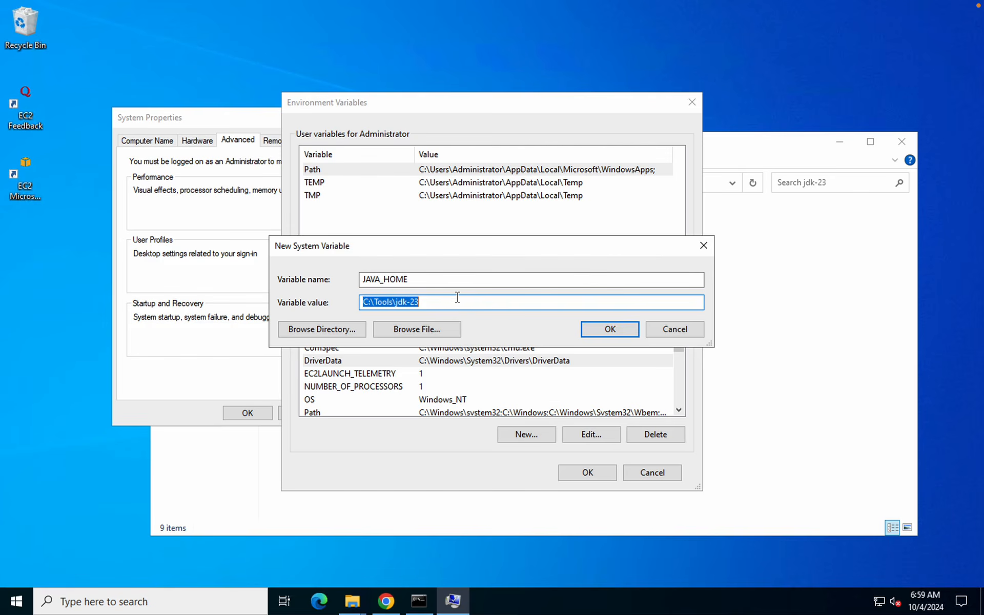
pyautogui.click(616, 331)
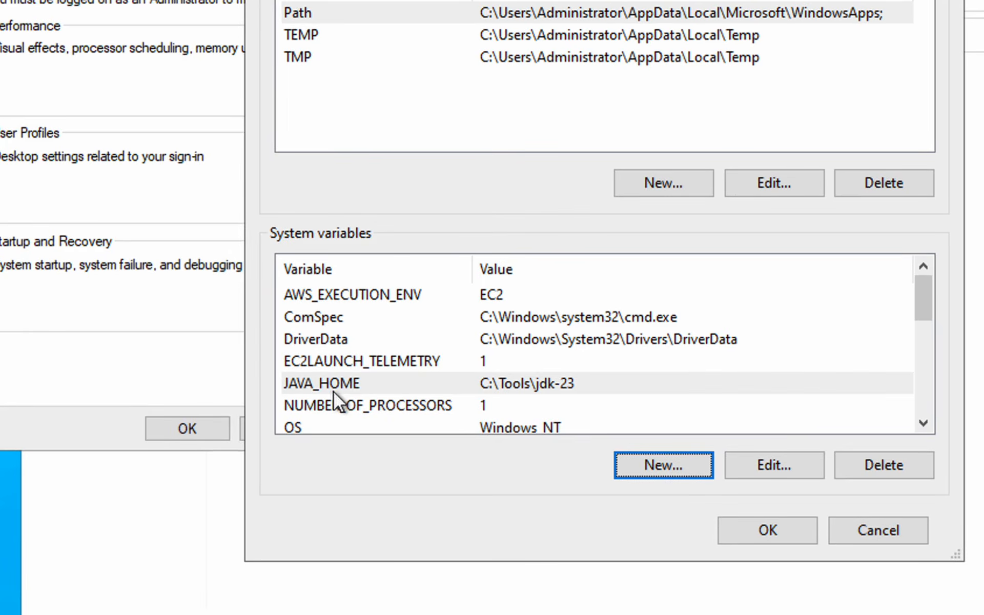
pyautogui.click(424, 389)
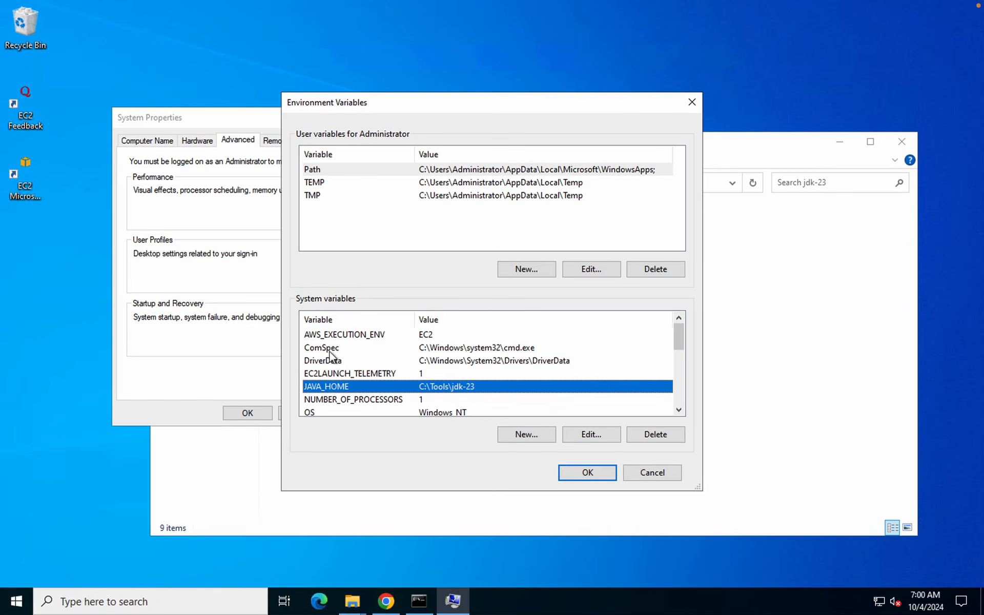
# Select the Path entry in System variables and open its Edit environment variable dialog
pyautogui.click(325, 348)
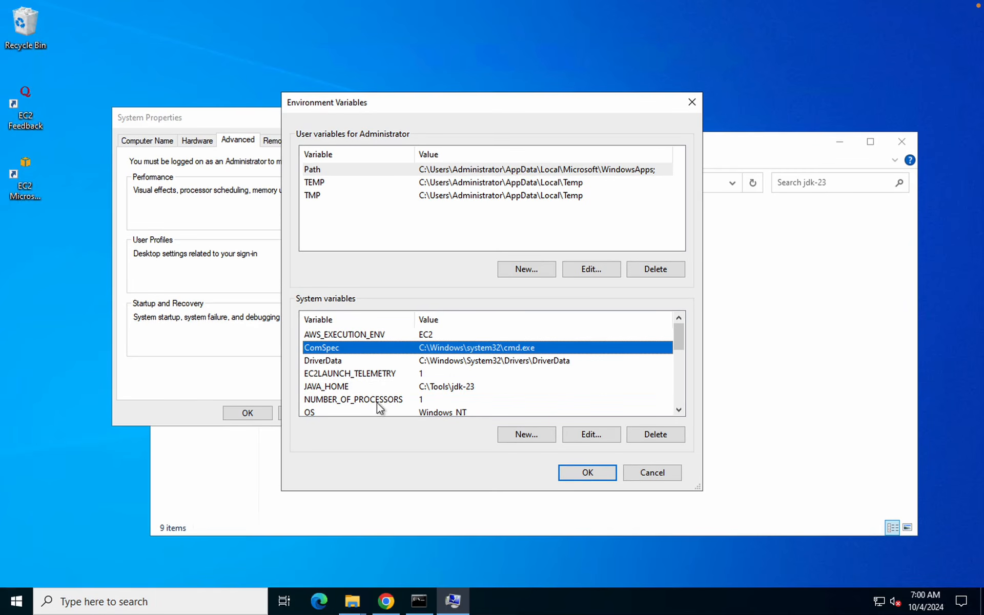
pyautogui.click(330, 360)
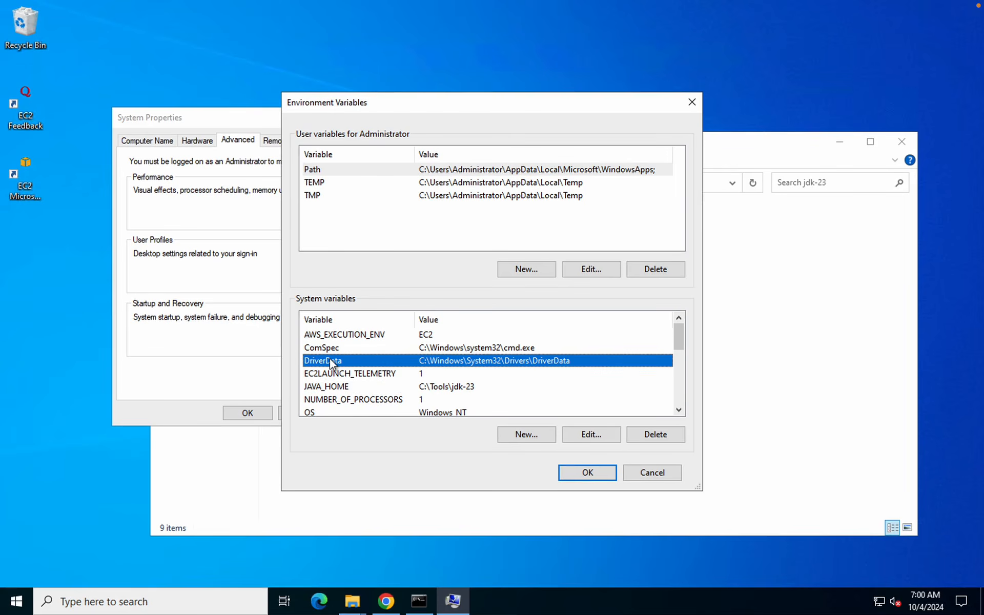
pyautogui.press('p')
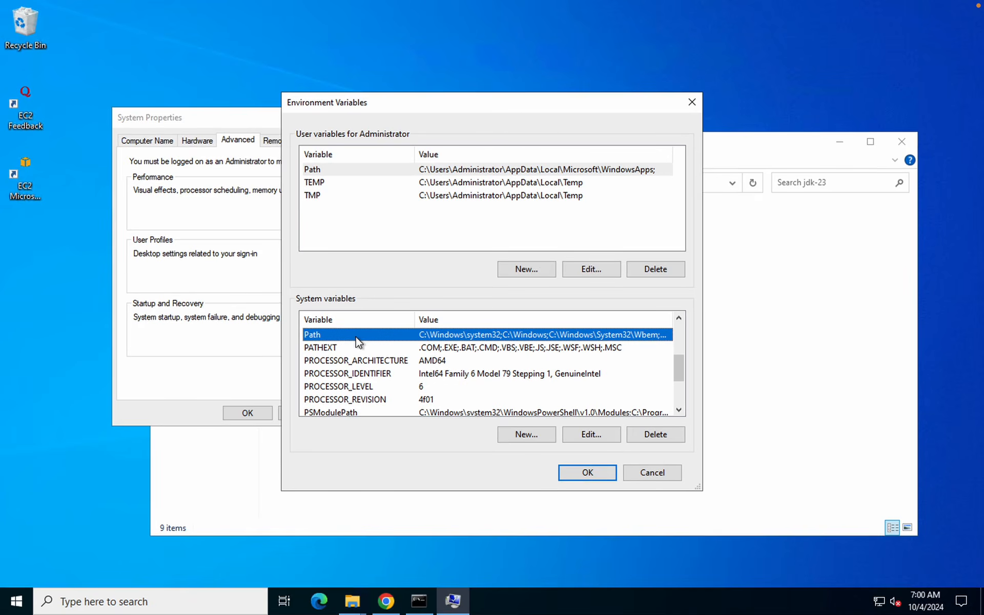
pyautogui.click(592, 434)
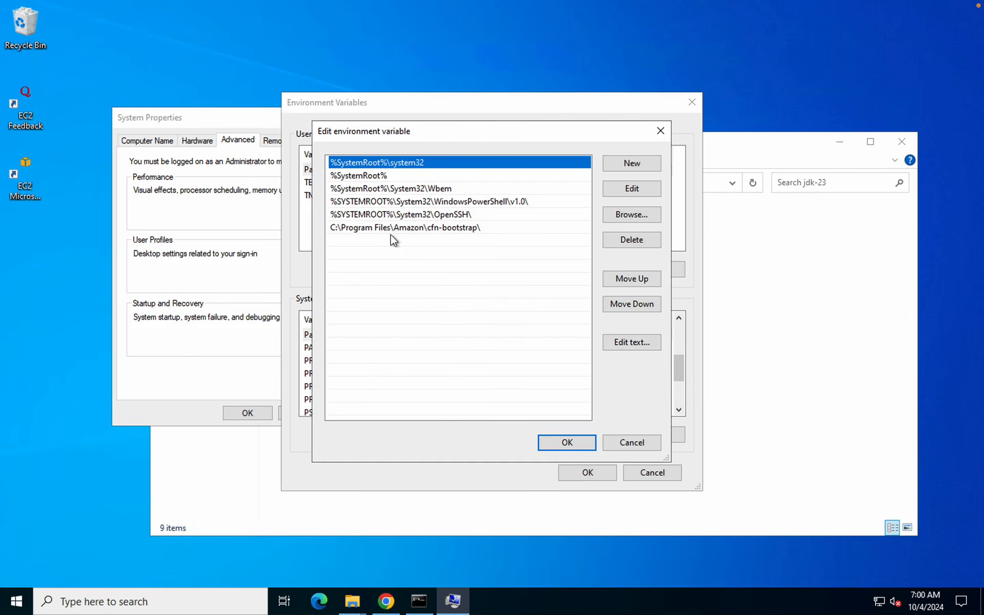
# Launch Notepad from Start search and move it beside the Path entries editor
pyautogui.press('super')
pyautogui.write('NOTE')
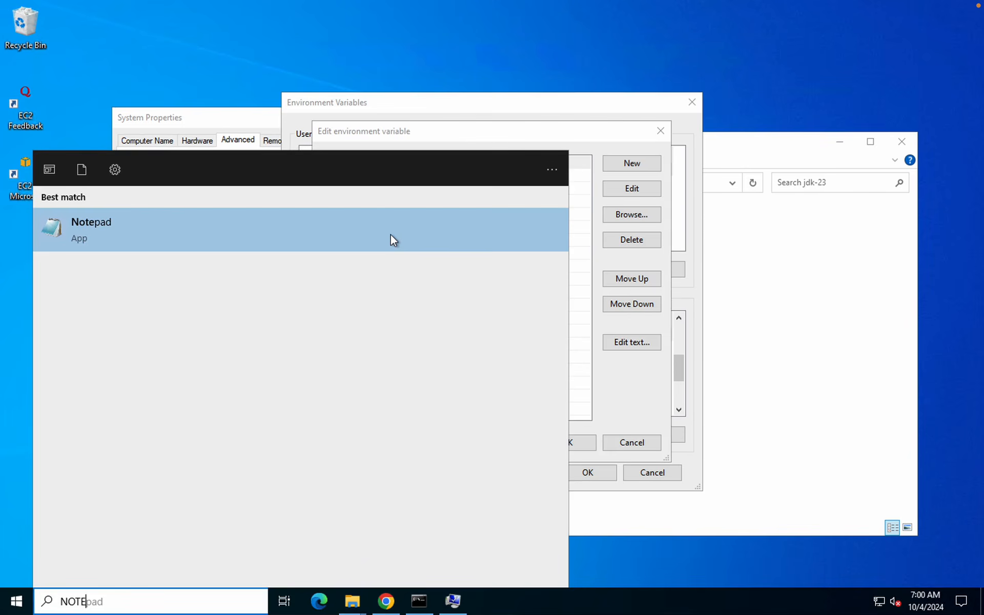
pyautogui.click(391, 238)
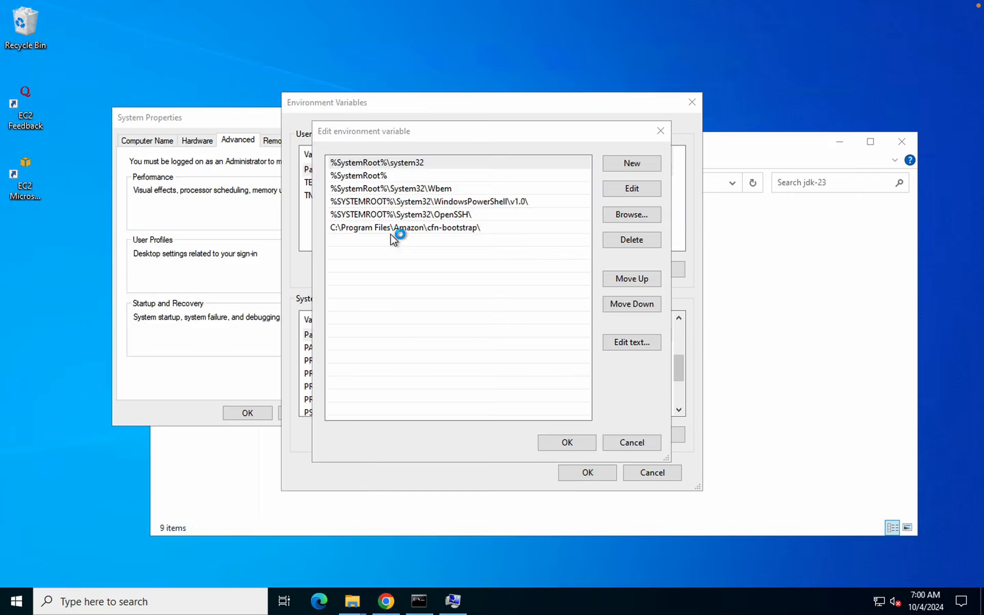
pyautogui.moveTo(485, 136); pyautogui.dragTo(669, 338)
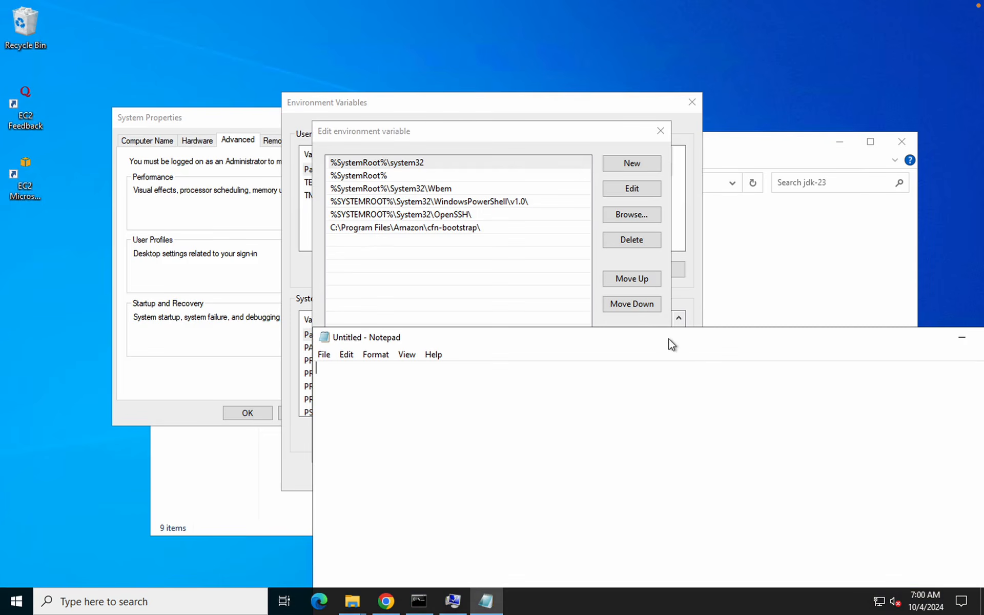
pyautogui.click(377, 169)
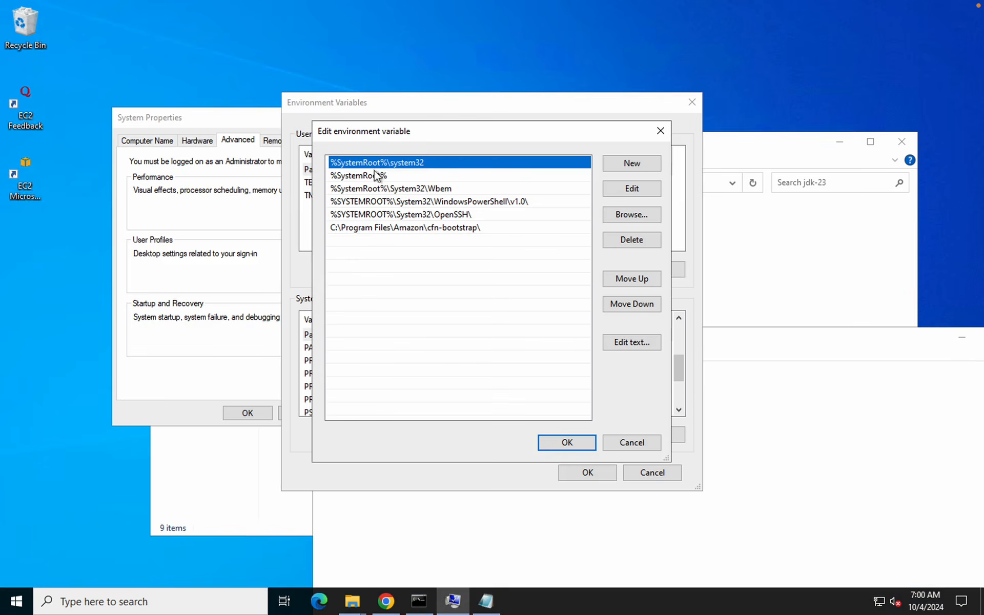
pyautogui.click(379, 177)
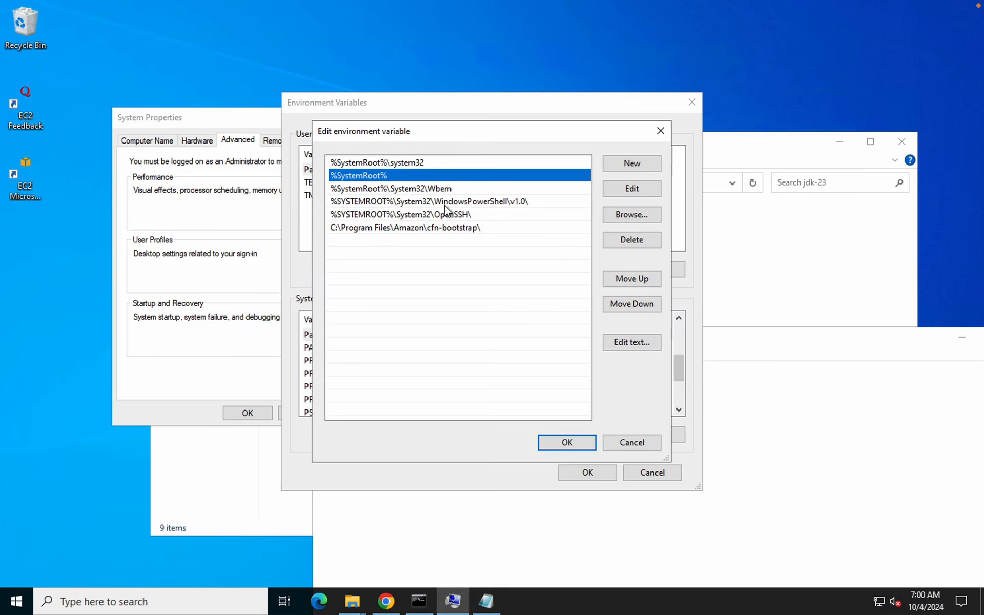
# Draft a placeholder line 'XXXXXXXXXXXXXXXXXX;' in Notepad, then return to the Path editor
pyautogui.click(843, 415)
pyautogui.click(745, 346)
pyautogui.moveTo(743, 341); pyautogui.dragTo(651, 304)
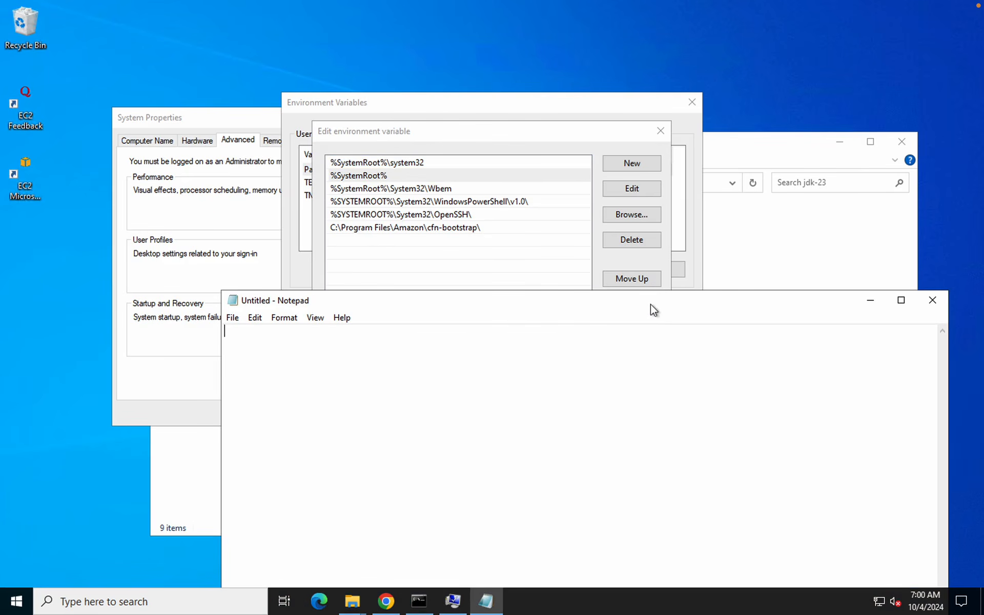
pyautogui.write('XXXXXXX')
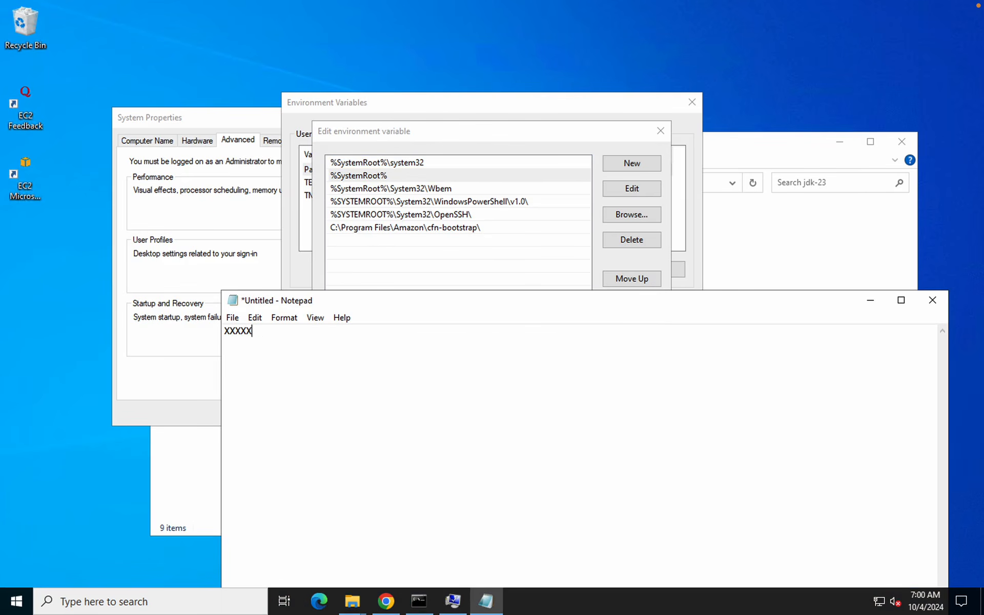
pyautogui.write('XXXXXXXXXXX;')
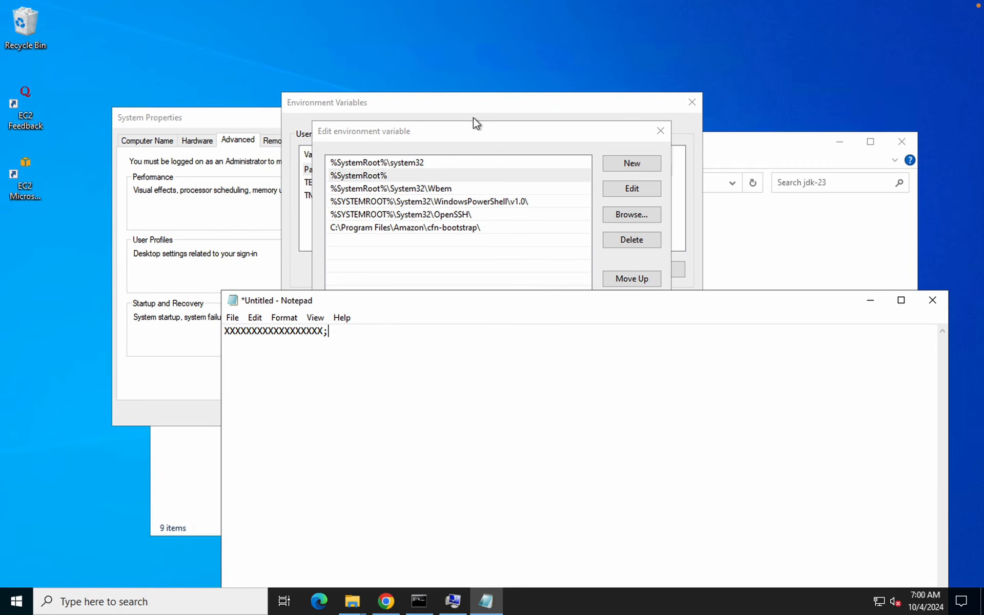
pyautogui.click(417, 132)
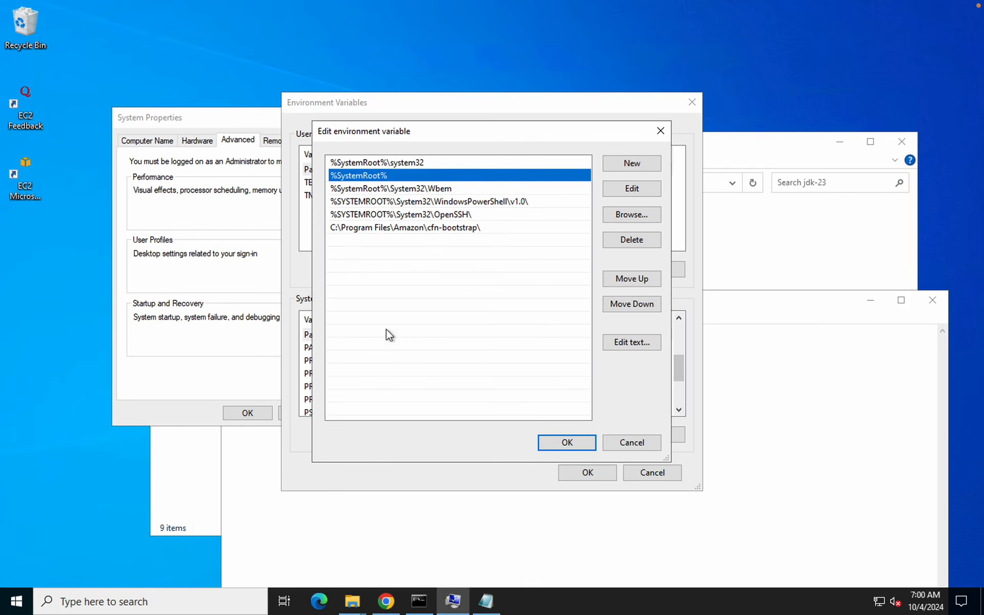
# Add a new Path entry C:\Tools\jdk-23\bin, copied from the bin folder's address bar
pyautogui.click(390, 227)
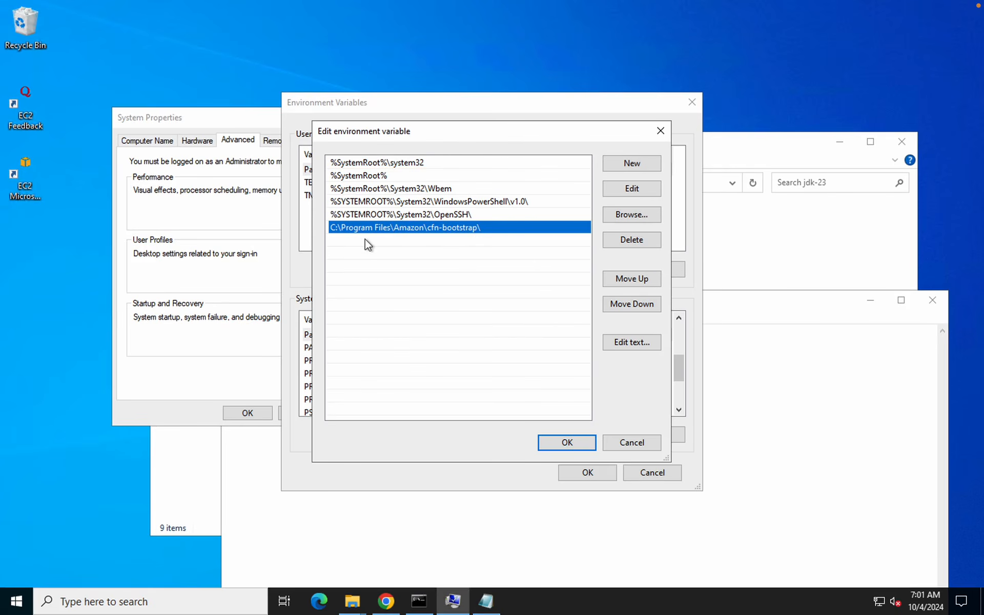
pyautogui.click(626, 165)
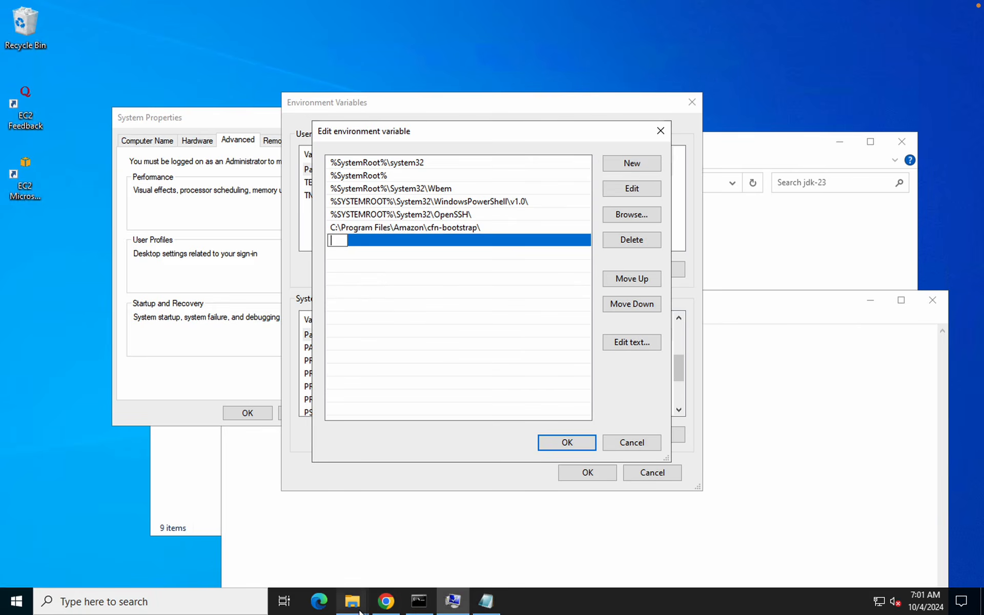
pyautogui.moveTo(361, 610)
pyautogui.click(500, 553)
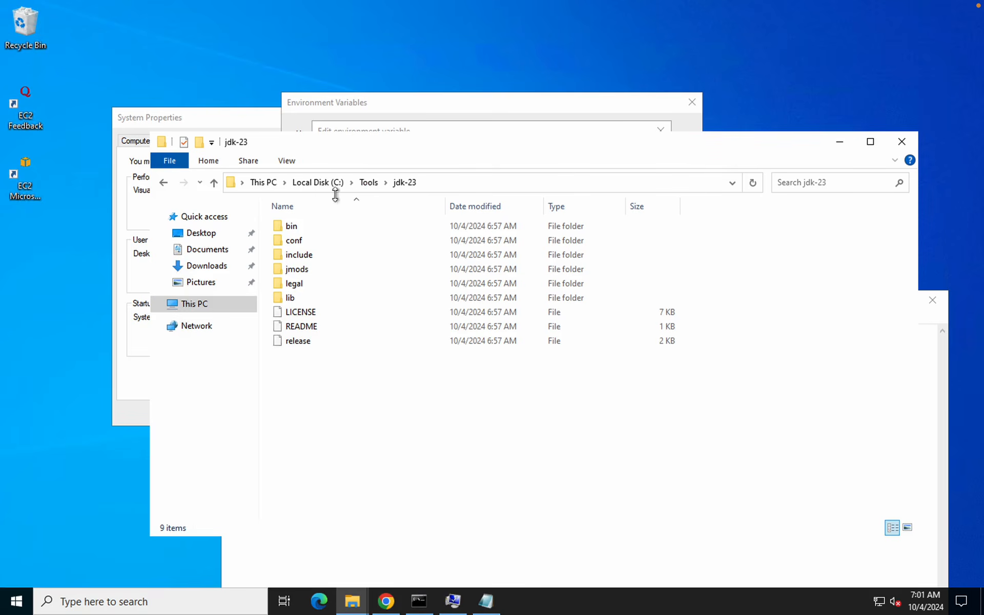
pyautogui.doubleClick(301, 227)
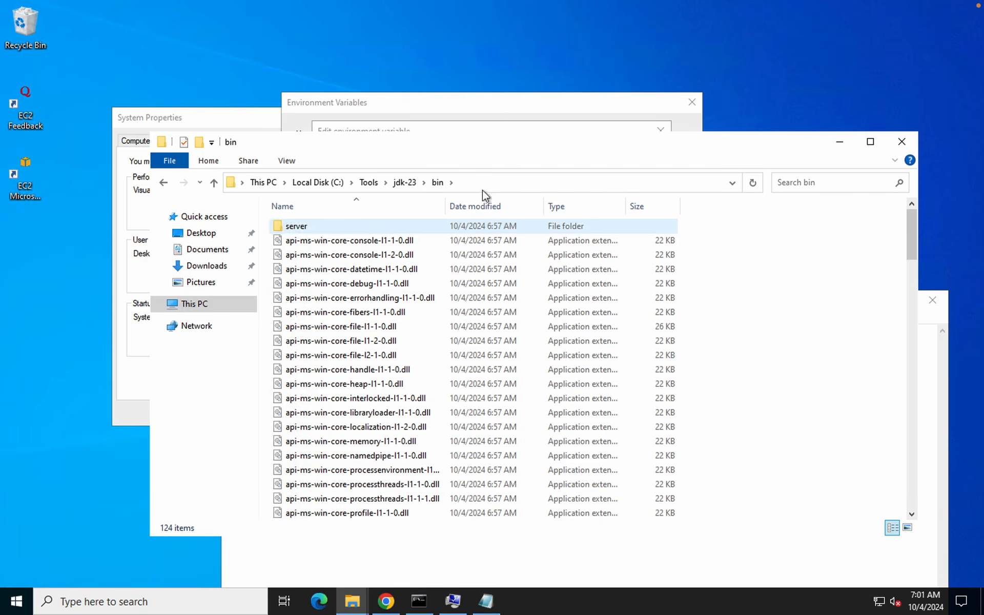
pyautogui.click(498, 181)
pyautogui.hotkey('ctrl', 'c')
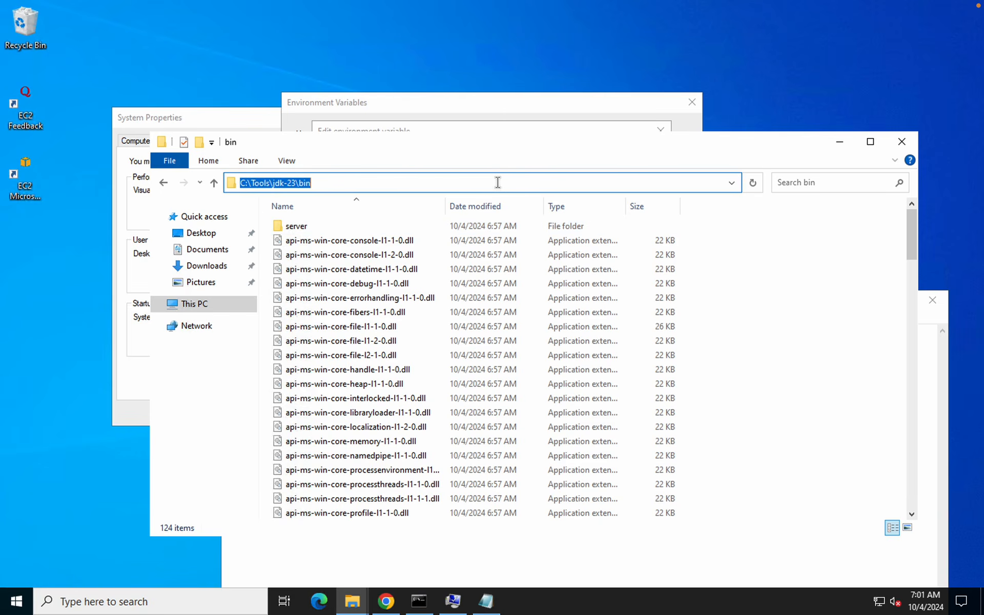
pyautogui.click(451, 107)
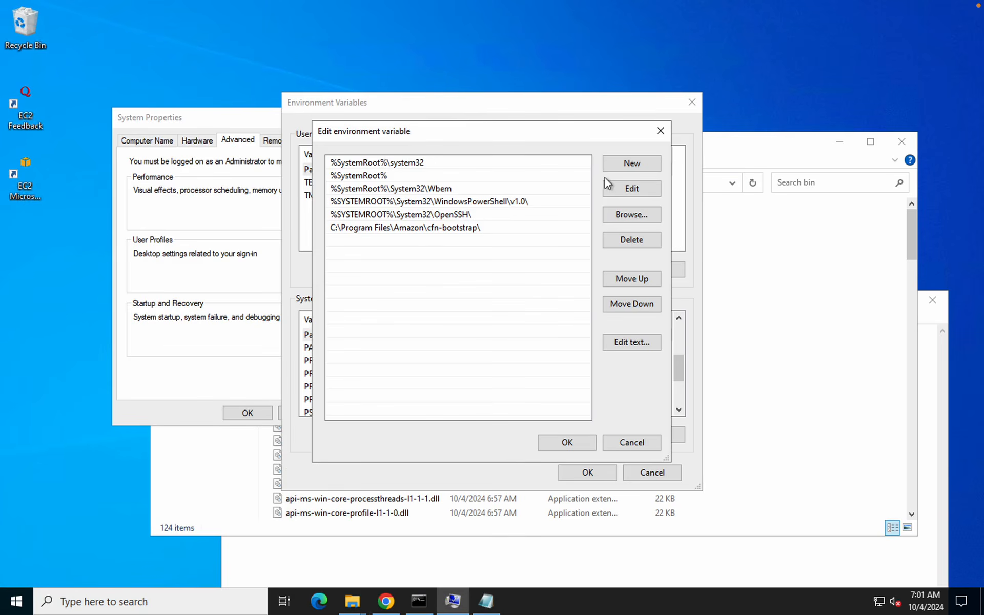
pyautogui.doubleClick(439, 240)
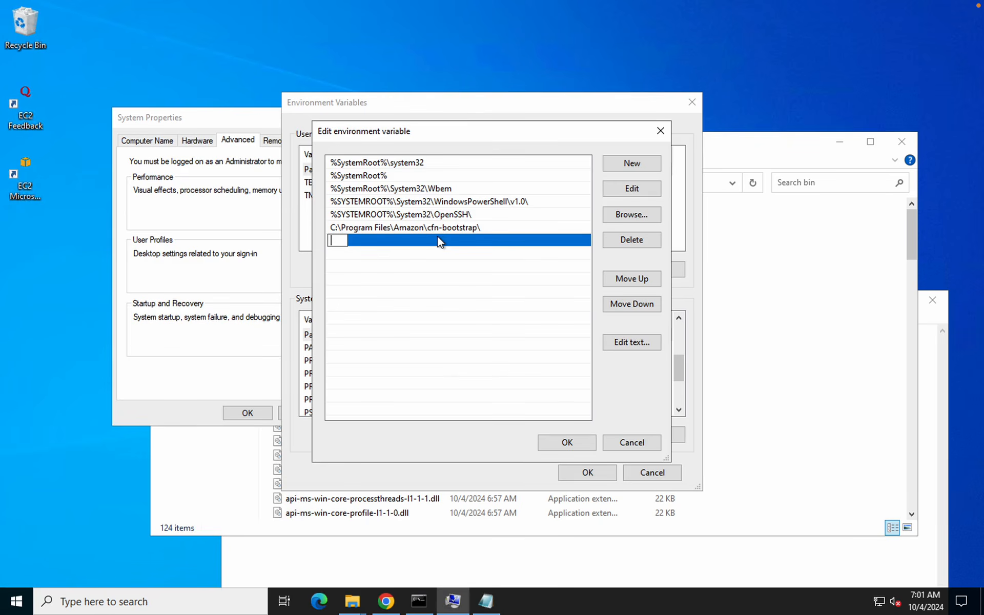
pyautogui.hotkey('ctrl', 'v')
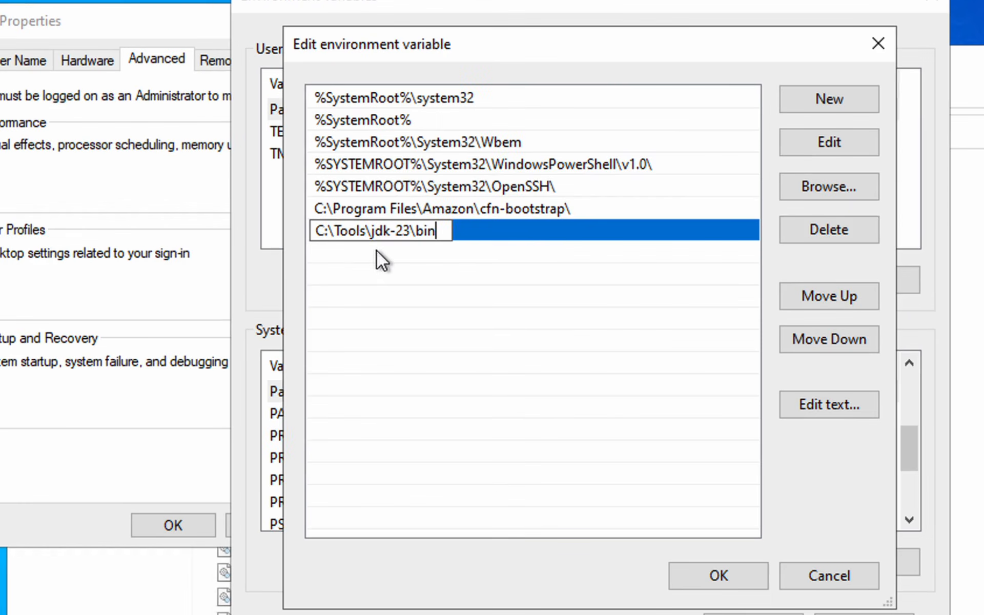
pyautogui.click(376, 251)
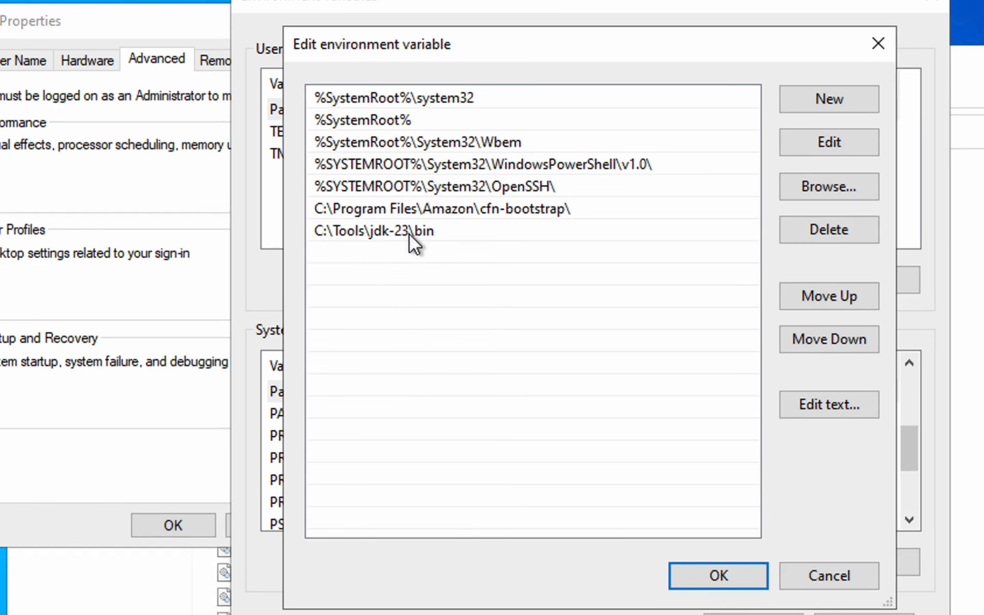
# Replace C:\Tools\jdk-23 in the entry with %JAVA_HOME%, giving %JAVA_HOME%\bin
pyautogui.doubleClick(409, 234)
pyautogui.click(384, 234)
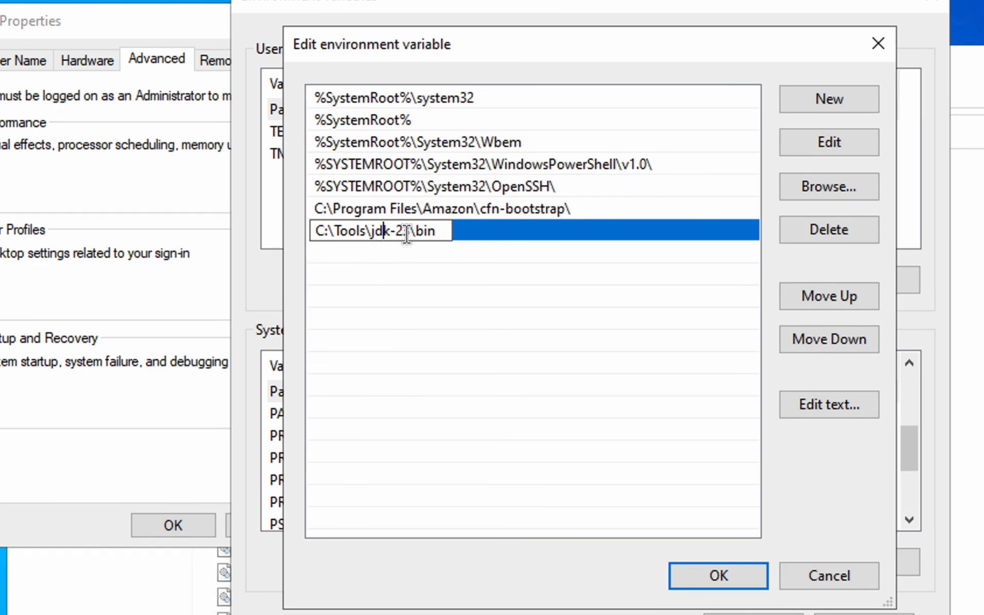
pyautogui.moveTo(411, 233); pyautogui.dragTo(317, 231)
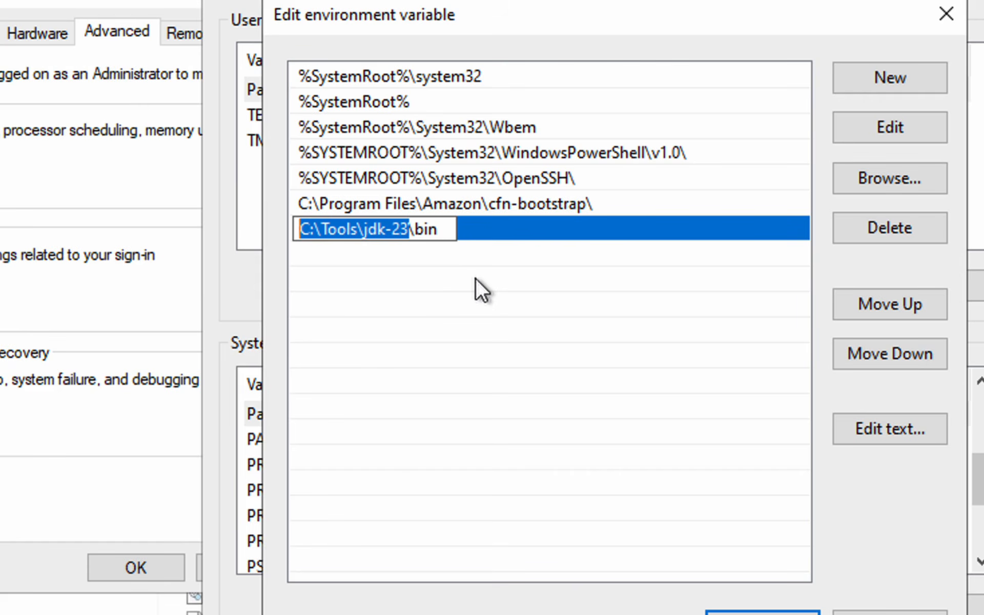
pyautogui.write('%%')
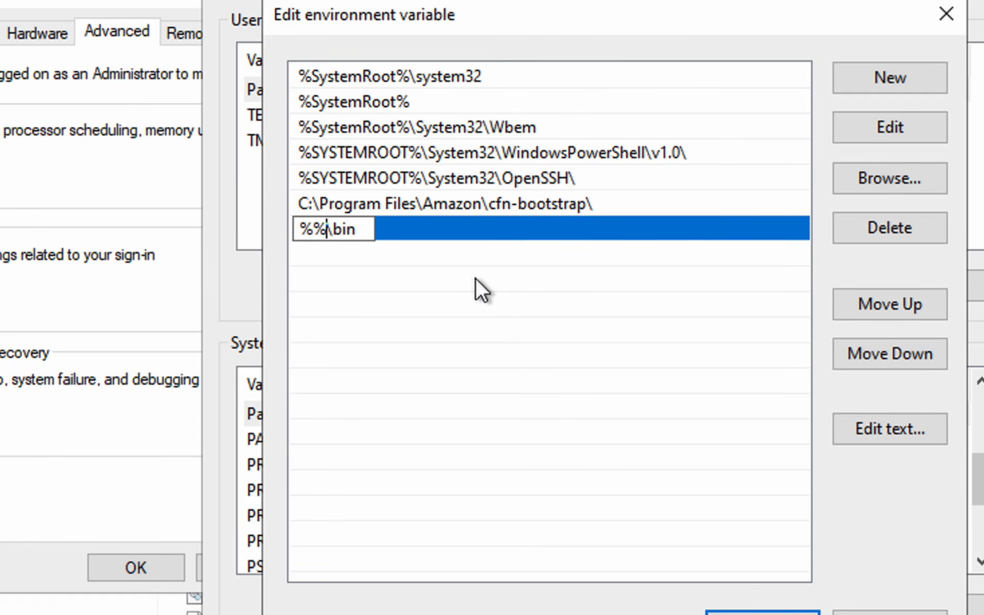
pyautogui.press('Left')
pyautogui.write('JAVA')
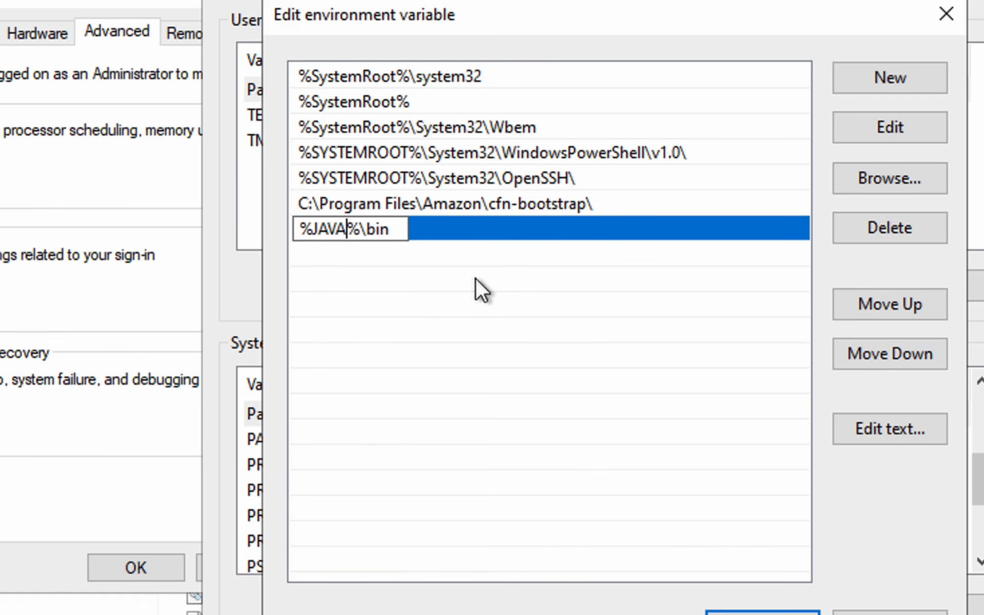
pyautogui.write('_HOME')
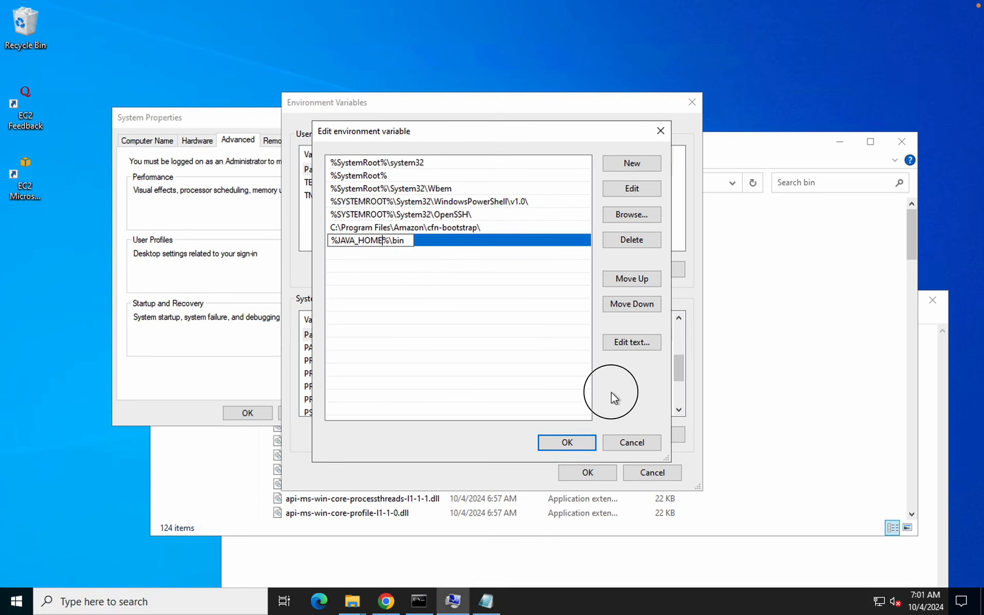
# Save the Path changes, close System Properties and the jdk-23 bin folder window
pyautogui.click(567, 443)
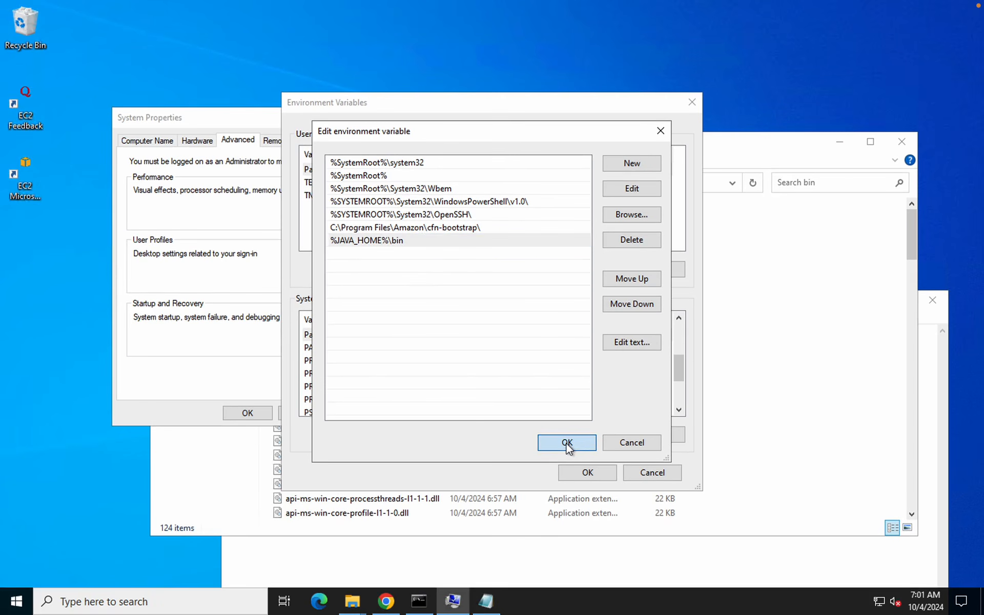
pyautogui.click(586, 472)
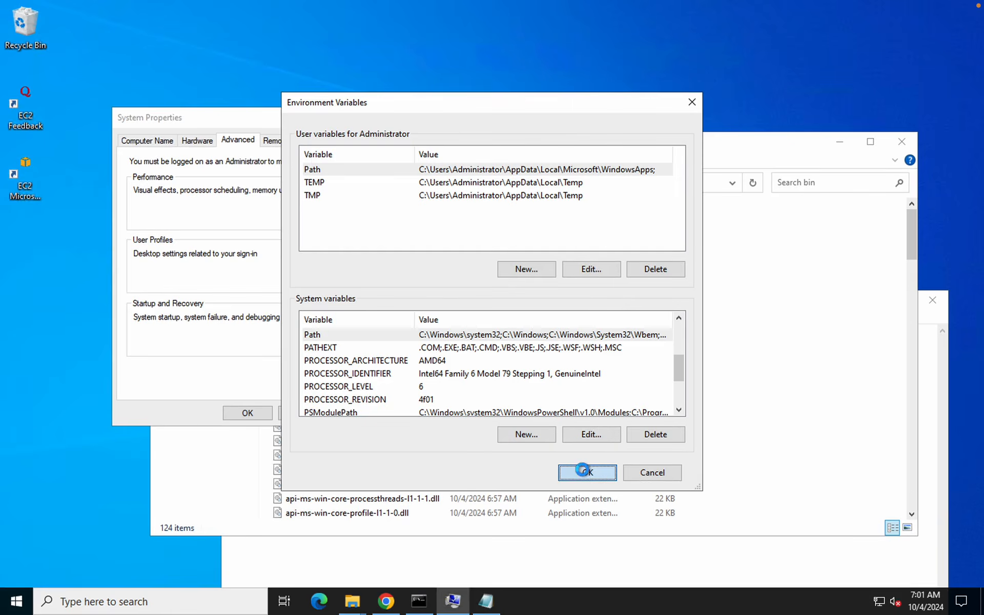
pyautogui.click(258, 413)
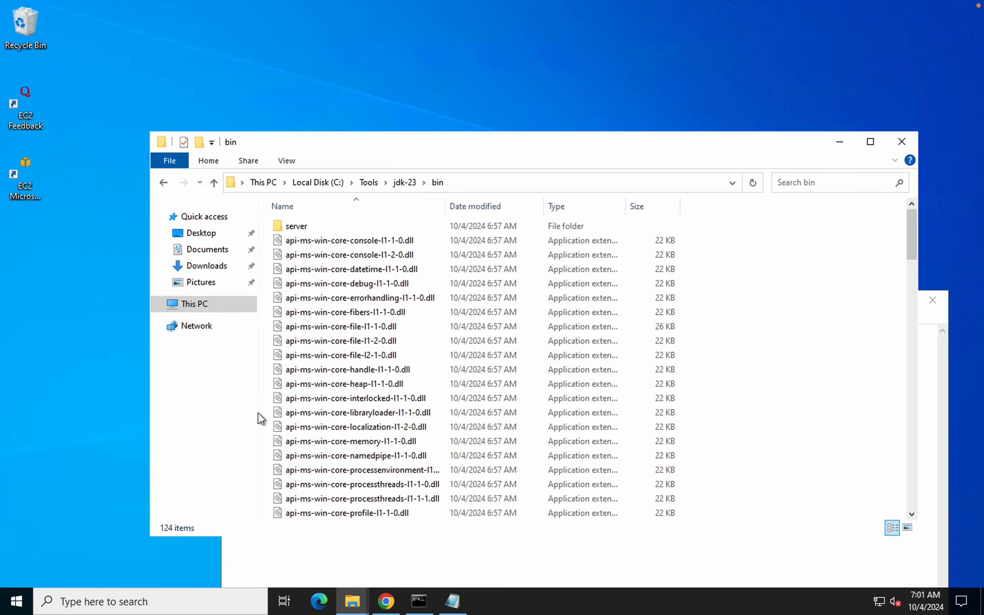
pyautogui.click(902, 146)
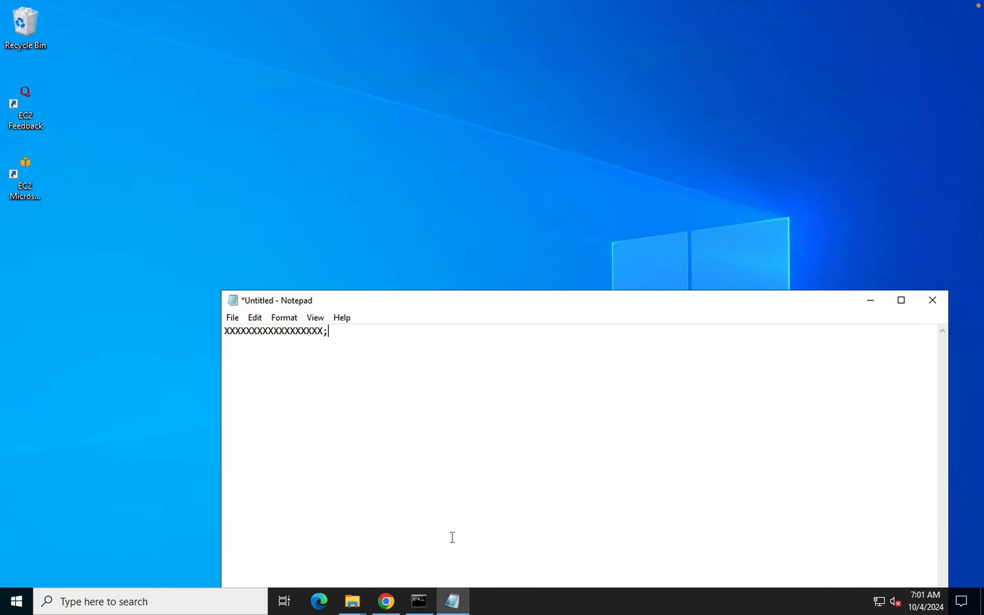
# Rerun java -version in the existing Command Prompt, then exit that console
pyautogui.click(393, 601)
pyautogui.hotkey('ctrl', 'Right')
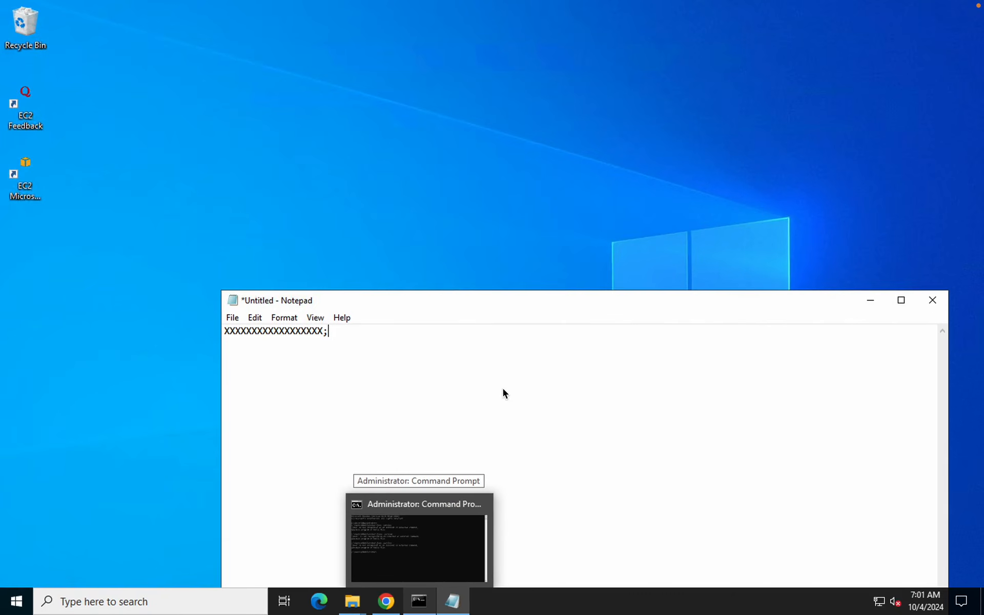
pyautogui.click(432, 545)
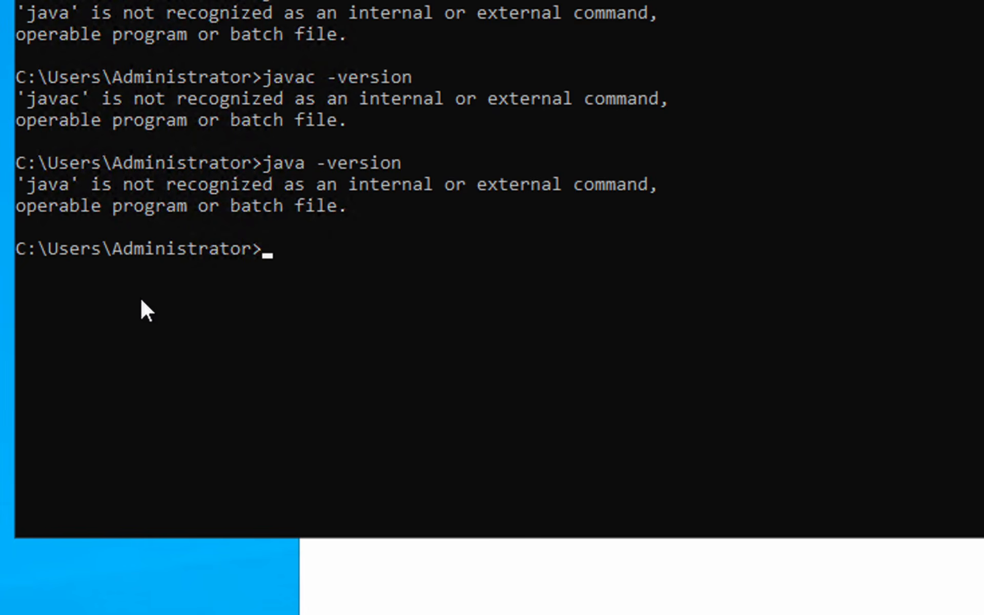
pyautogui.press('Up')
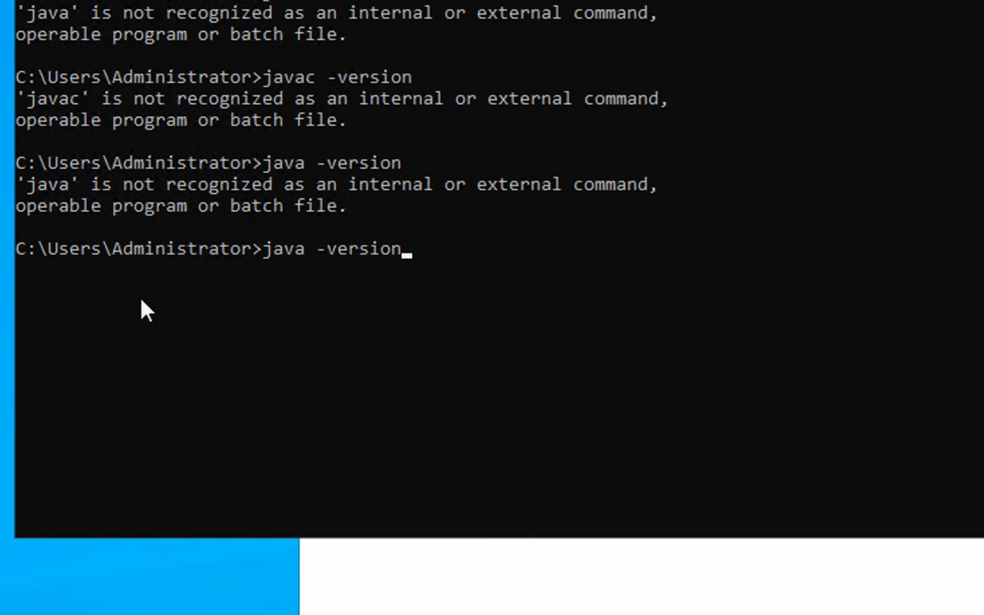
pyautogui.press('Return')
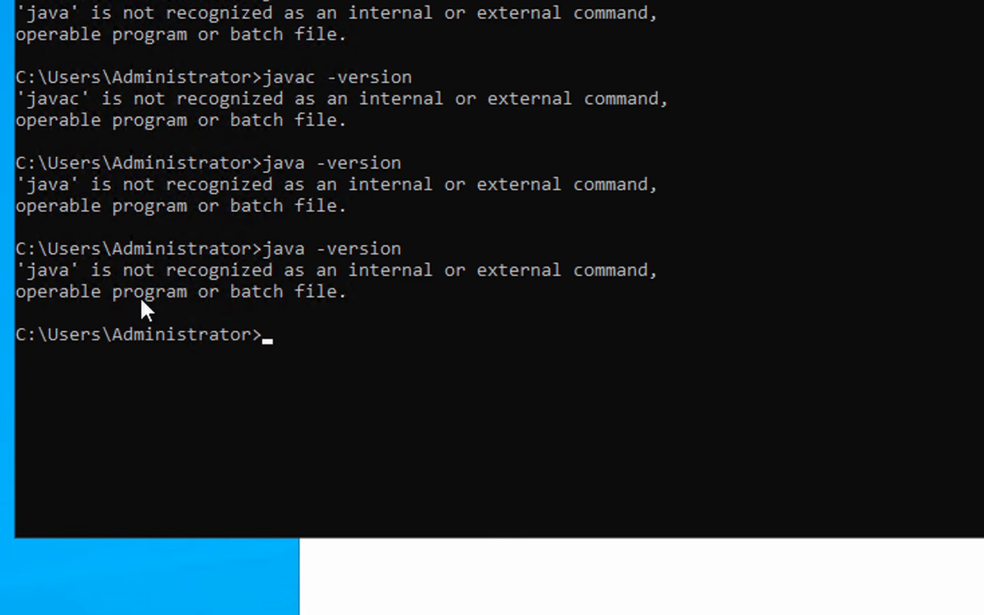
pyautogui.press('Up')
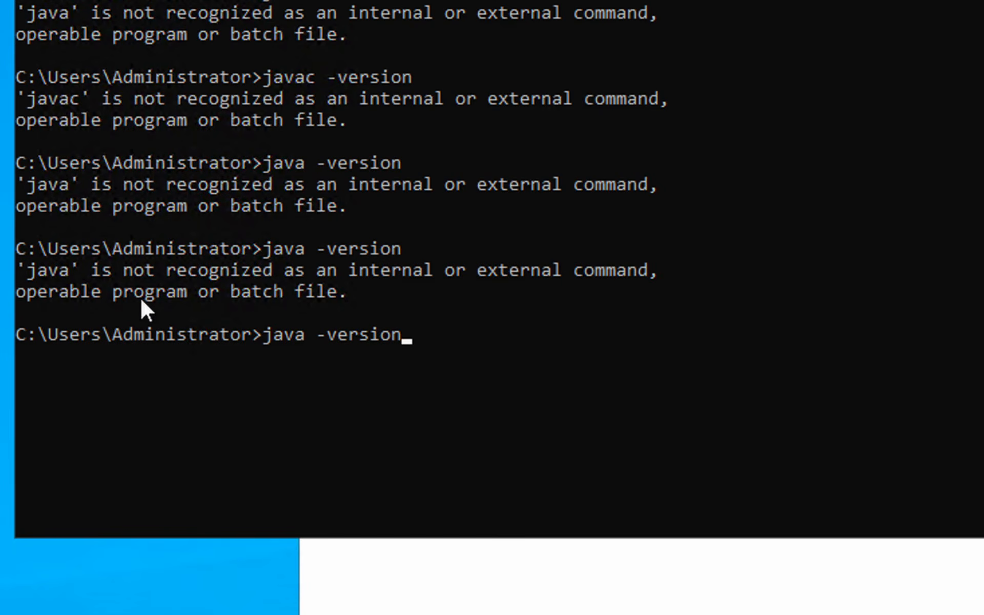
pyautogui.press('BackSpace')
pyautogui.press('BackSpace')
pyautogui.press('BackSpace')
pyautogui.press('BackSpace')
pyautogui.press('BackSpace')
pyautogui.press('BackSpace')
pyautogui.press('BackSpace')
pyautogui.press('BackSpace')
pyautogui.press('BackSpace')
pyautogui.press('BackSpace')
pyautogui.press('BackSpace')
pyautogui.press('BackSpace')
pyautogui.press('BackSpace')
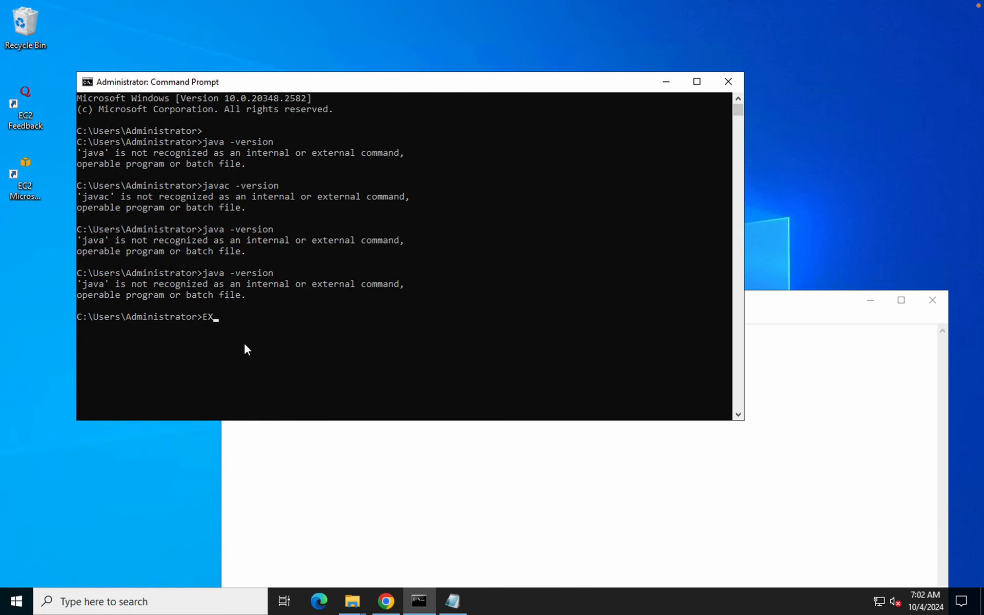
pyautogui.press('Return')
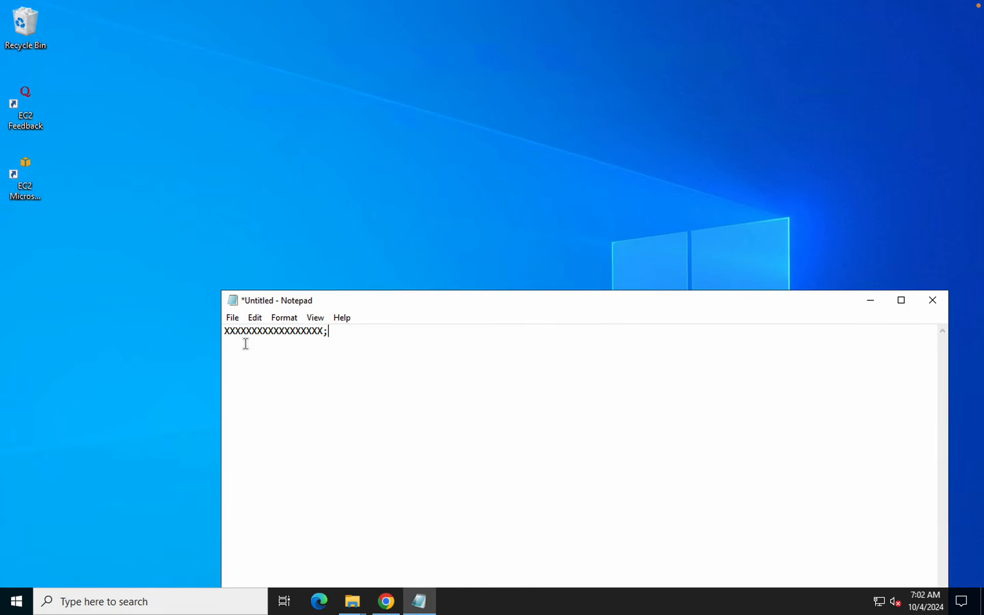
# In a fresh Command Prompt, run java -version and javac -version, both reporting 23
pyautogui.press('super')
pyautogui.write('CMD')
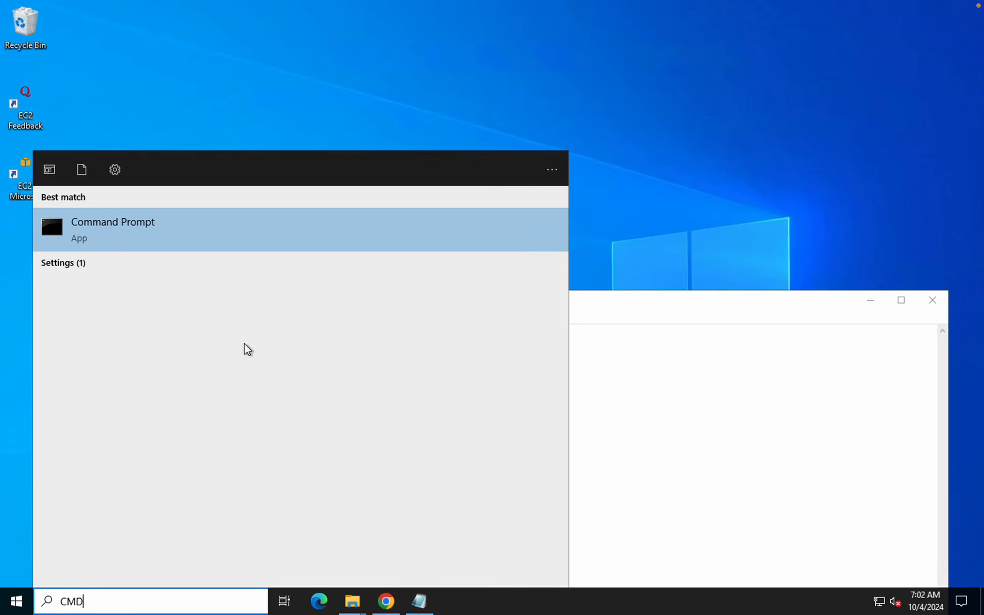
pyautogui.press('Return')
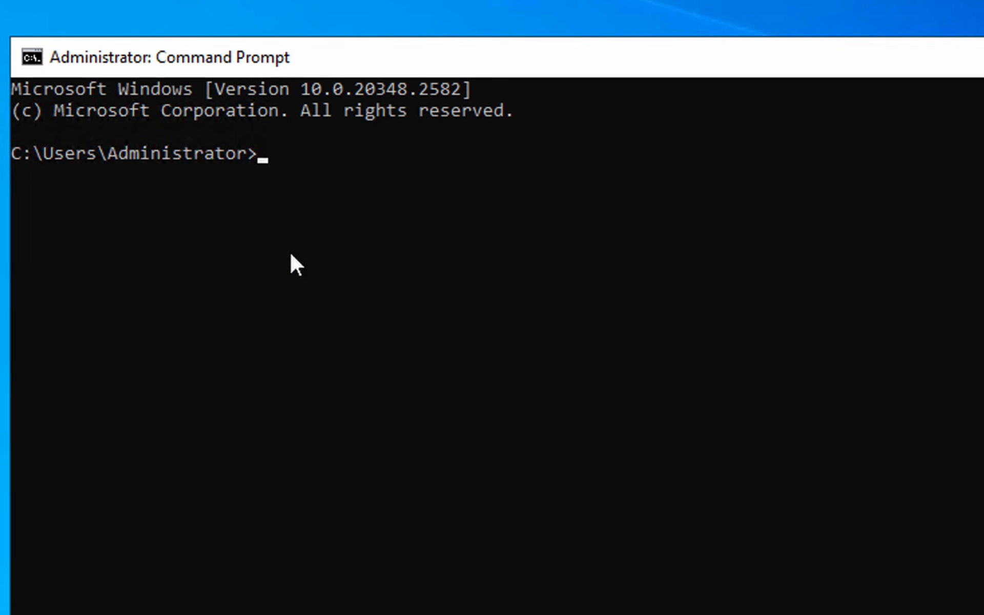
pyautogui.write('java -version')
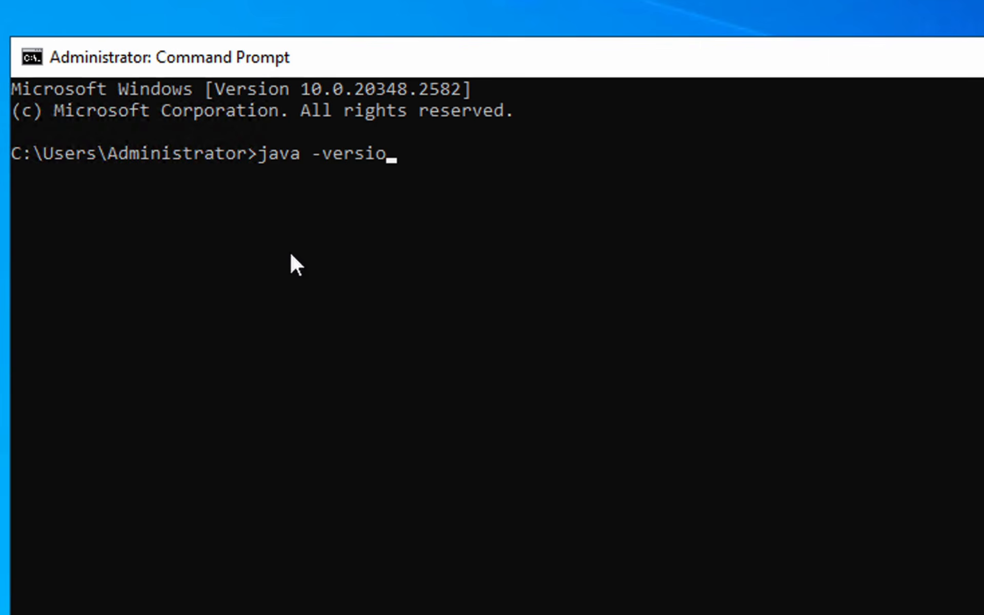
pyautogui.press('Return')
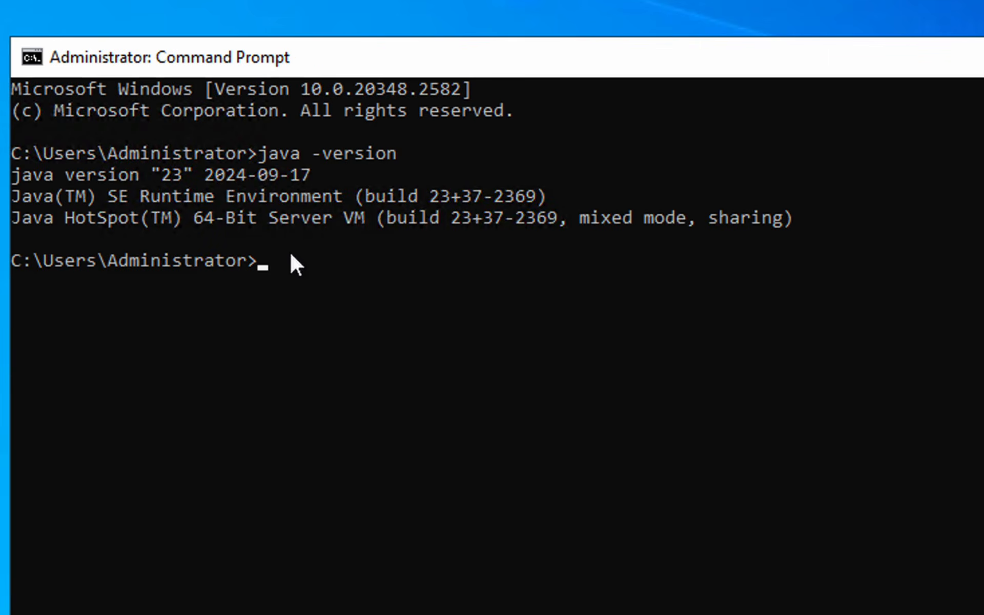
pyautogui.write('javac -version')
pyautogui.press('Return')
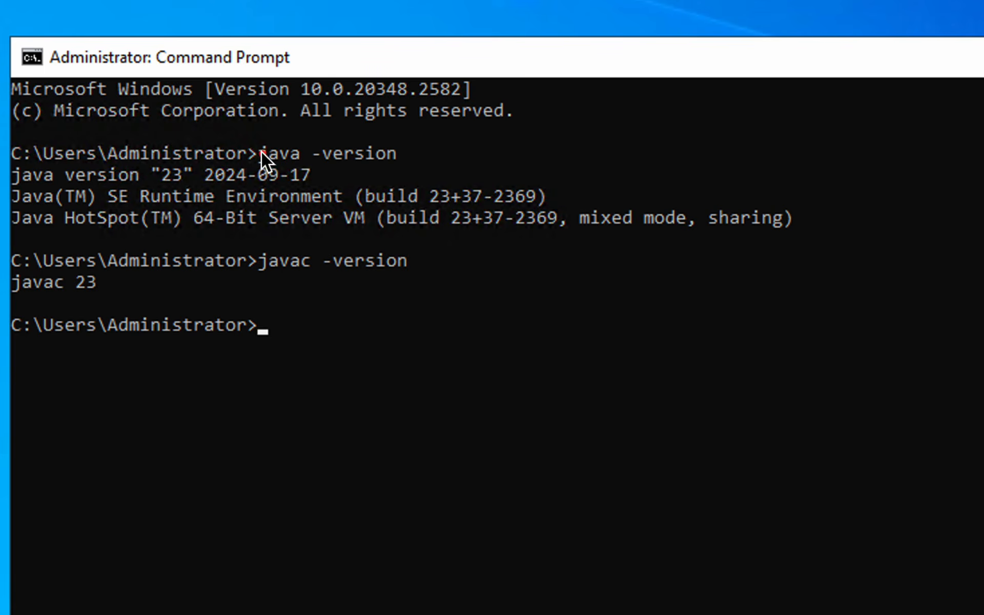
pyautogui.moveTo(14, 141)
pyautogui.mouseDown()
pyautogui.moveTo(801, 251)
pyautogui.moveTo(868, 248)
pyautogui.moveTo(853, 242)
pyautogui.mouseUp()
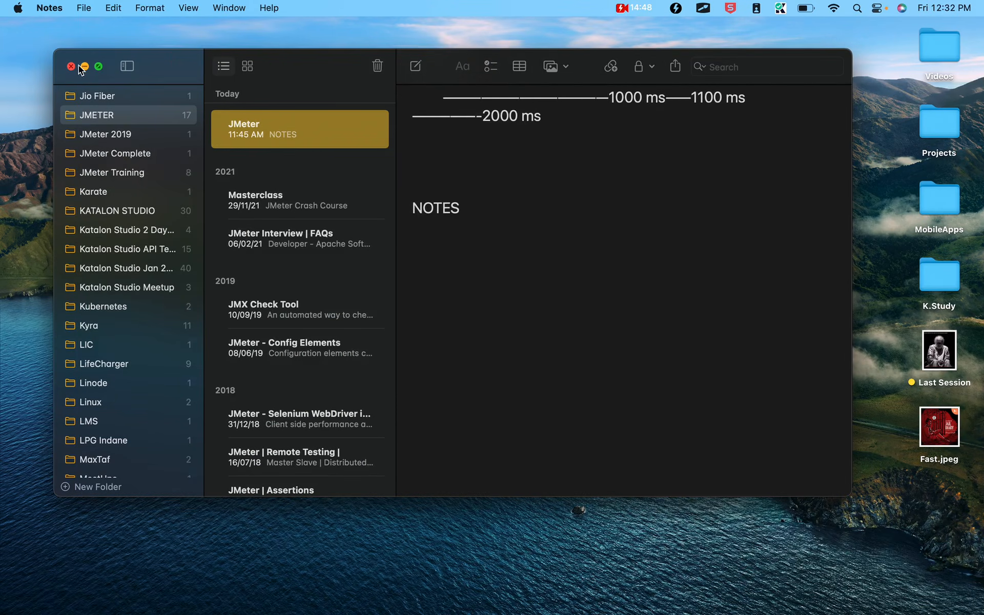
# Minimize Notes and launch Terminal through Spotlight
pyautogui.click(85, 66)
pyautogui.press('super+space')
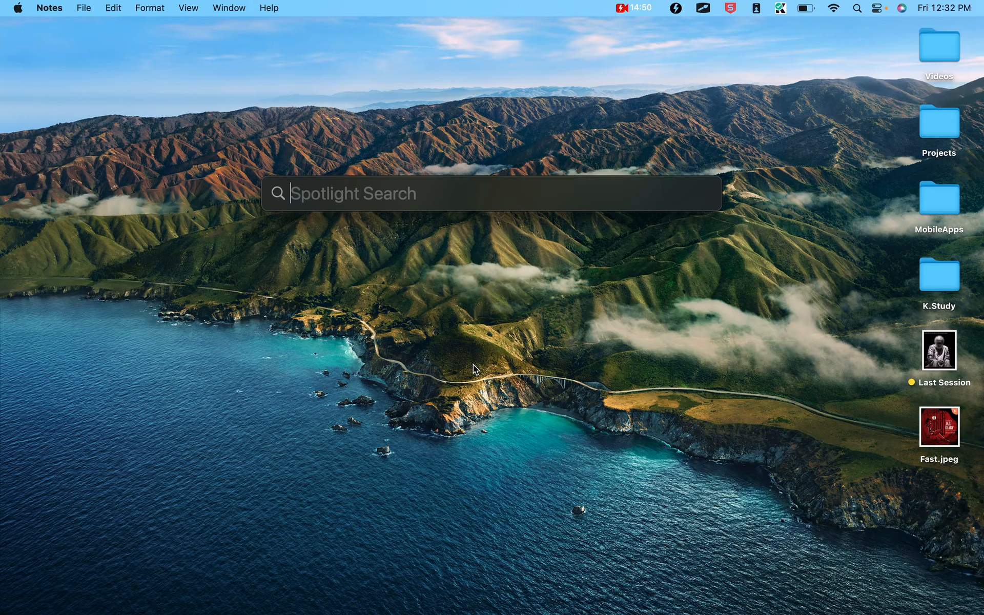
pyautogui.press('Escape')
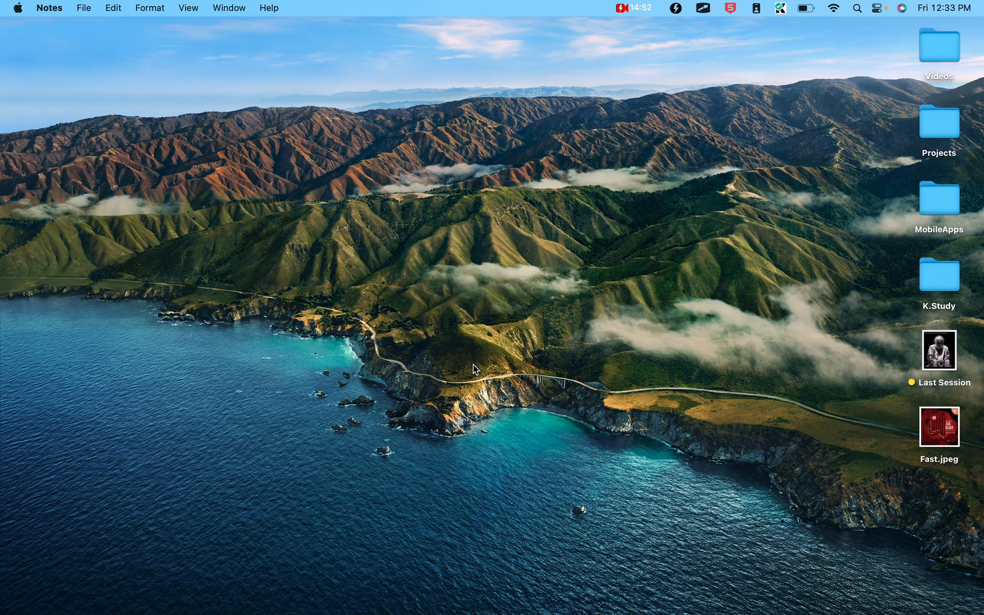
pyautogui.press('super+space')
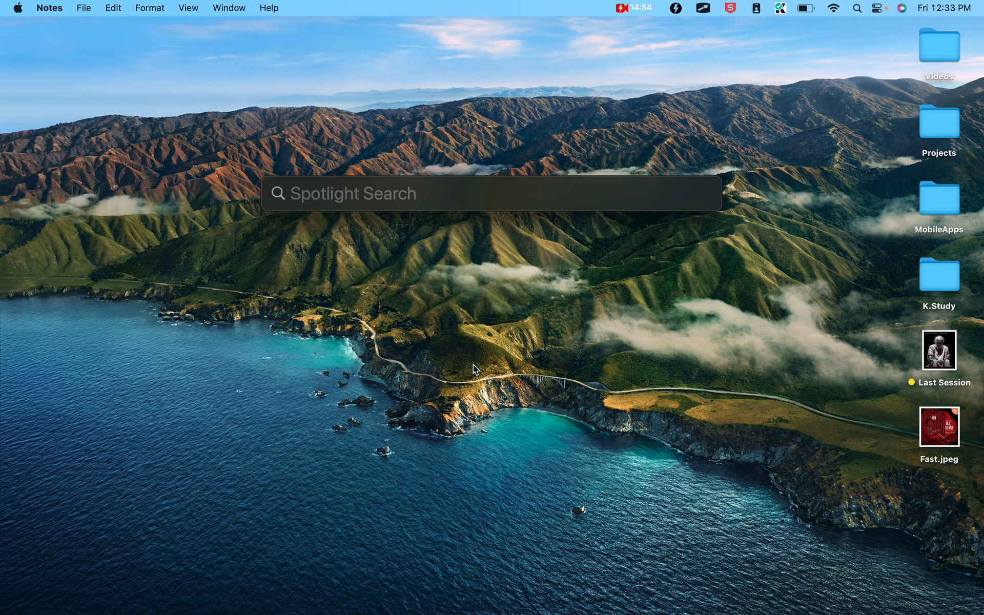
pyautogui.write('terminal')
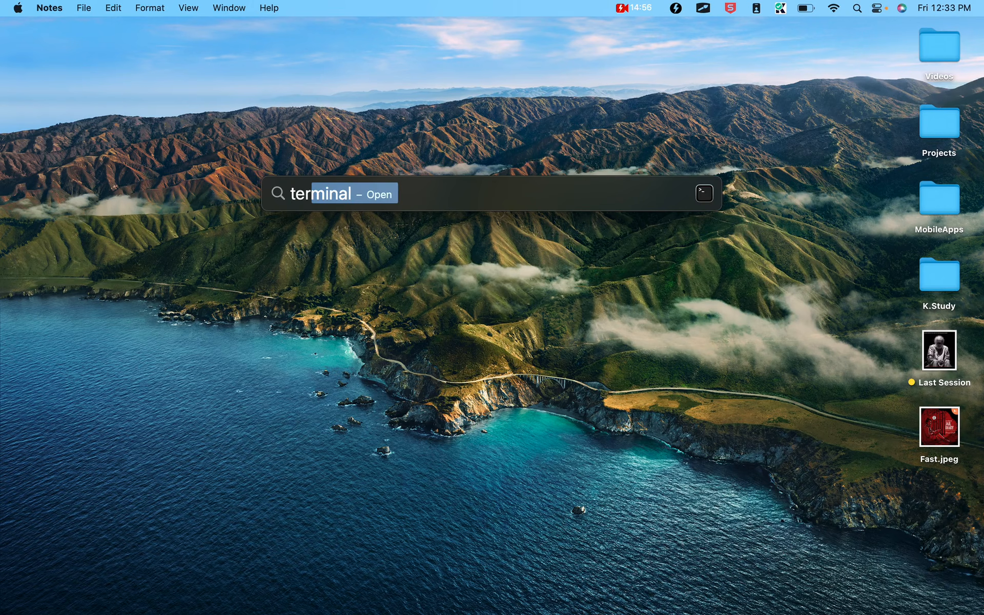
pyautogui.press('Return')
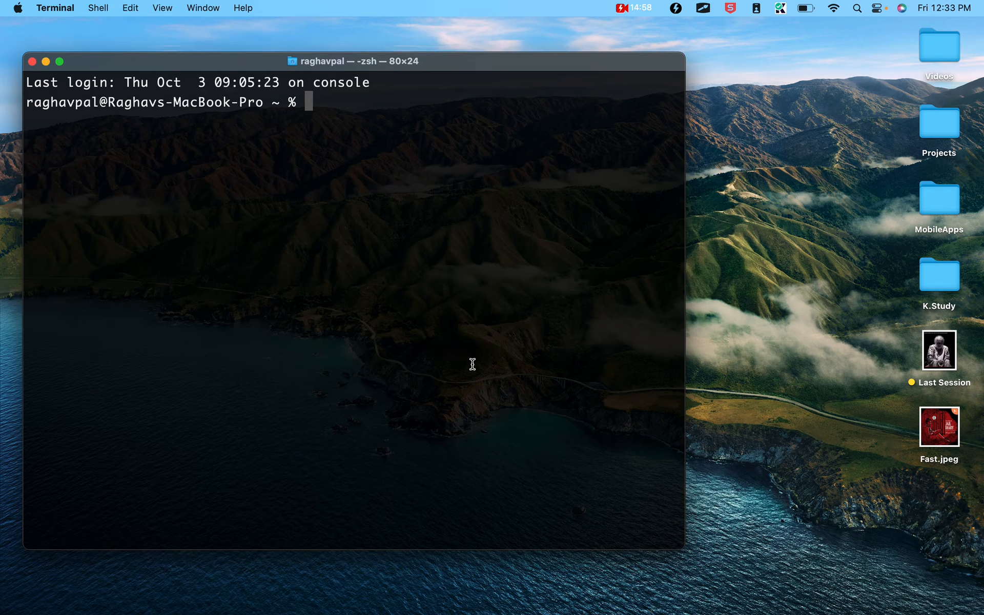
# Run java -version and javac -version in Terminal, both reporting 21.0.1
pyautogui.write('java -version')
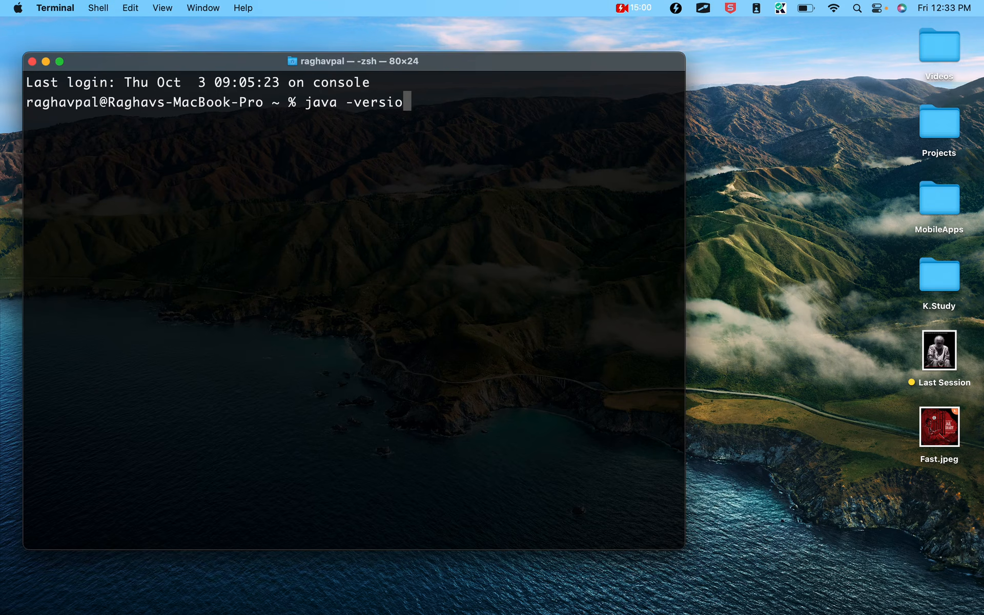
pyautogui.press('Return')
pyautogui.press('Return')
pyautogui.press('Return')
pyautogui.write('jav')
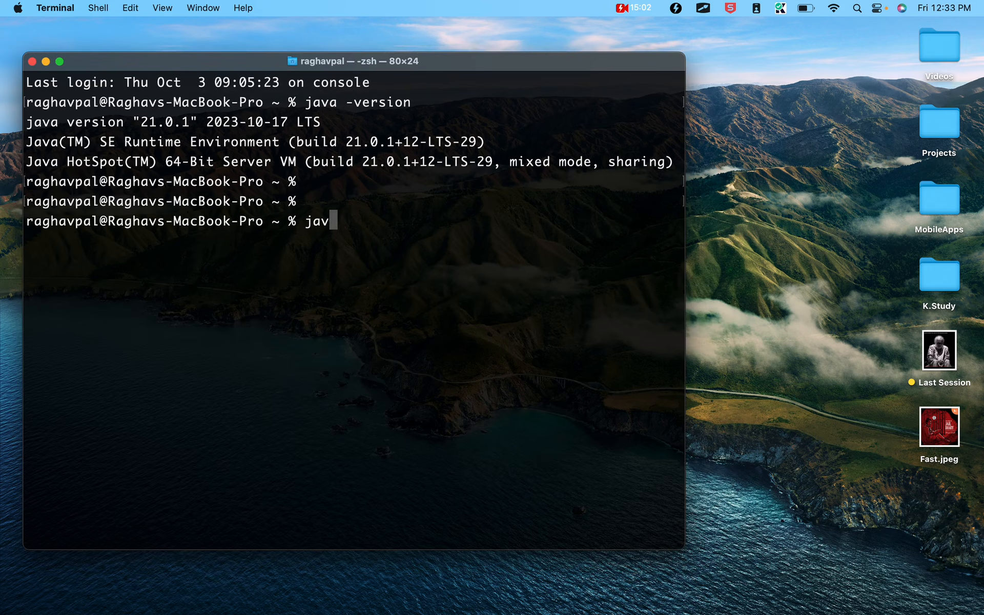
pyautogui.write('ac -version')
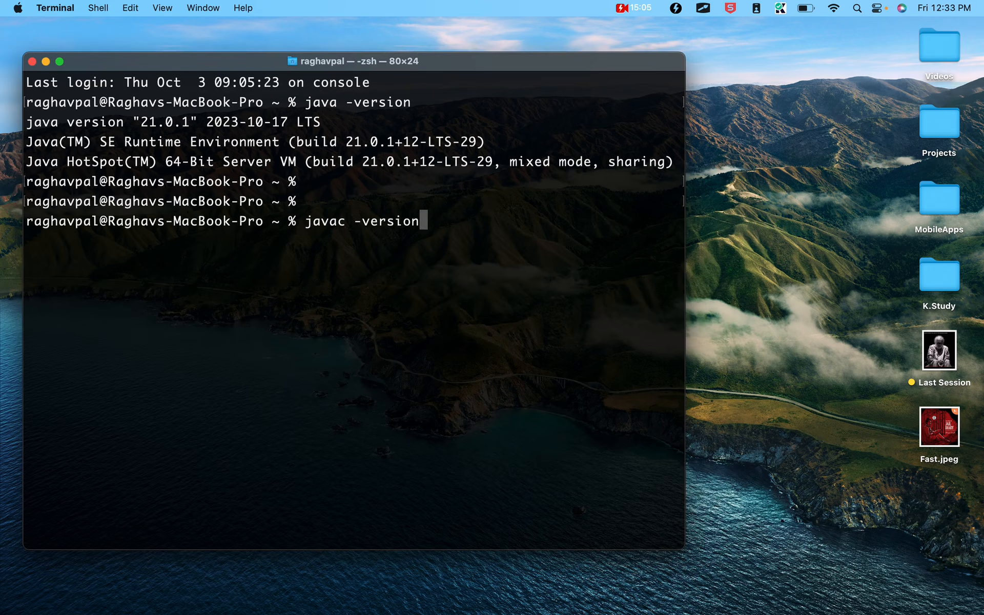
pyautogui.press('Return')
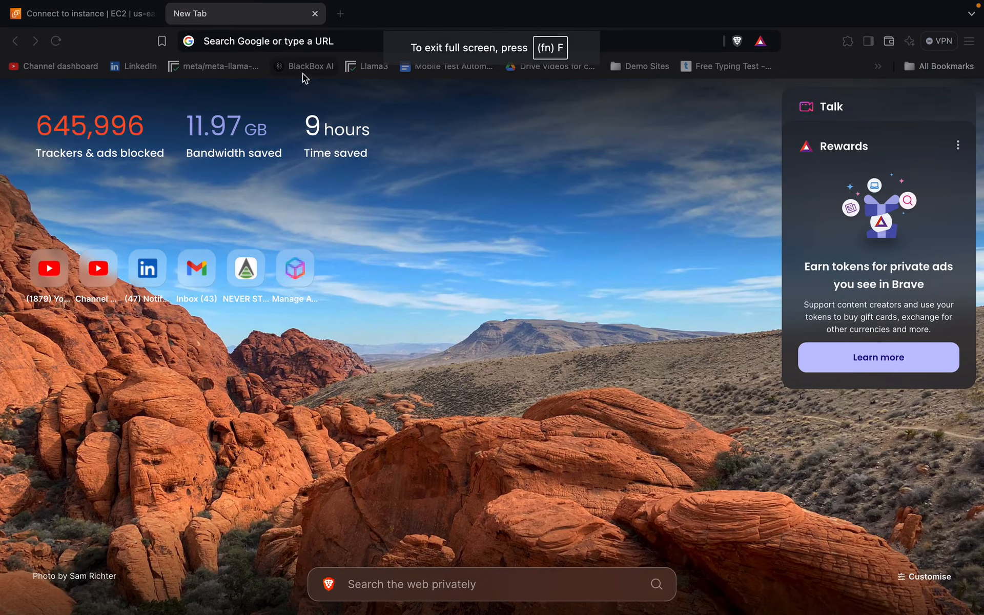
pyautogui.hotkey('ctrl', 'Left')
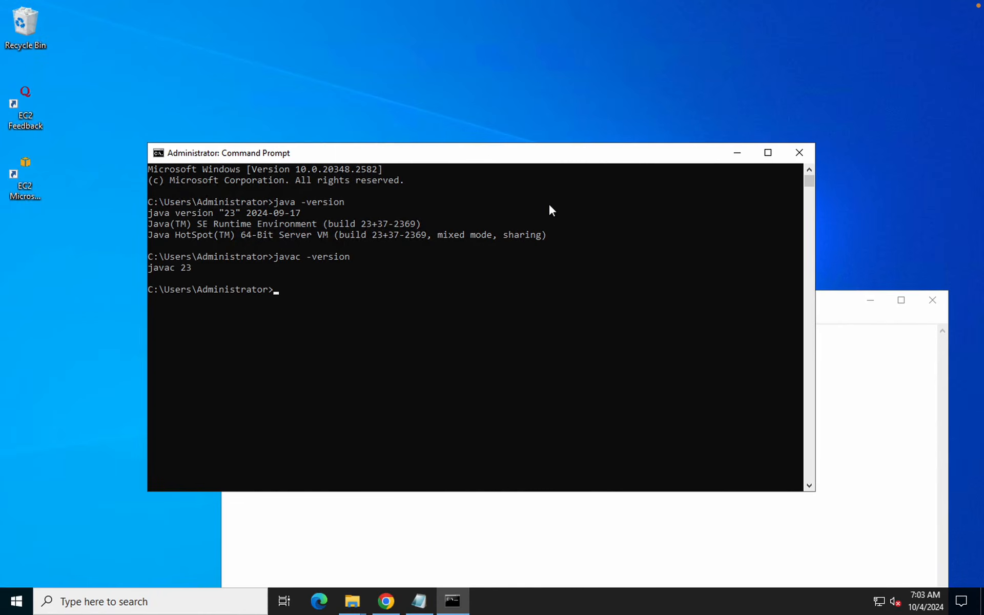
# In a private tab, search Google for 'how to install java on mac os raghav pal'
pyautogui.hotkey('ctrl', 'Left')
pyautogui.hotkey('ctrl', 'Left')
pyautogui.hotkey('ctrl', 'Left')
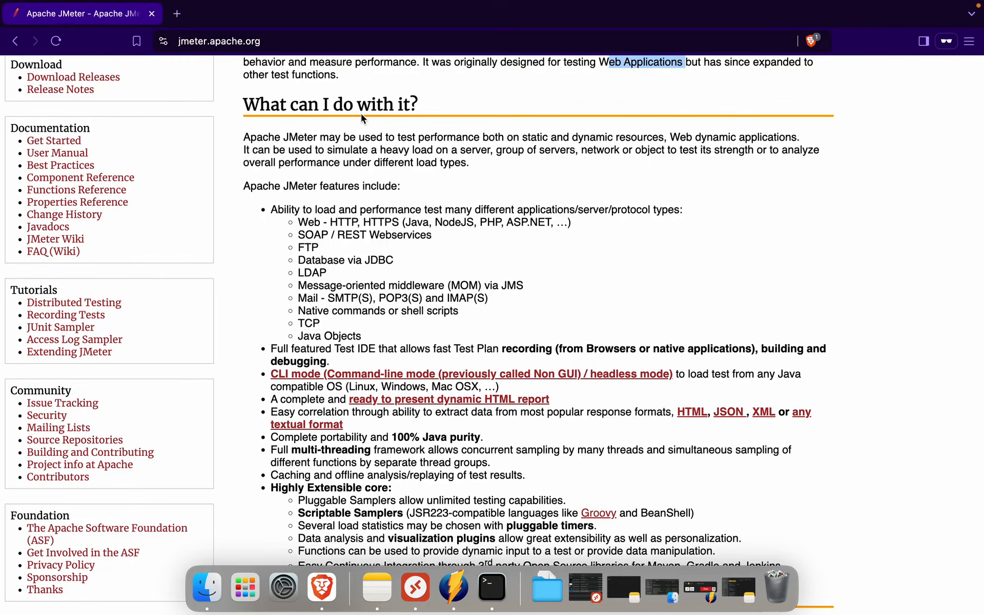
pyautogui.click(177, 14)
pyautogui.write('google.com')
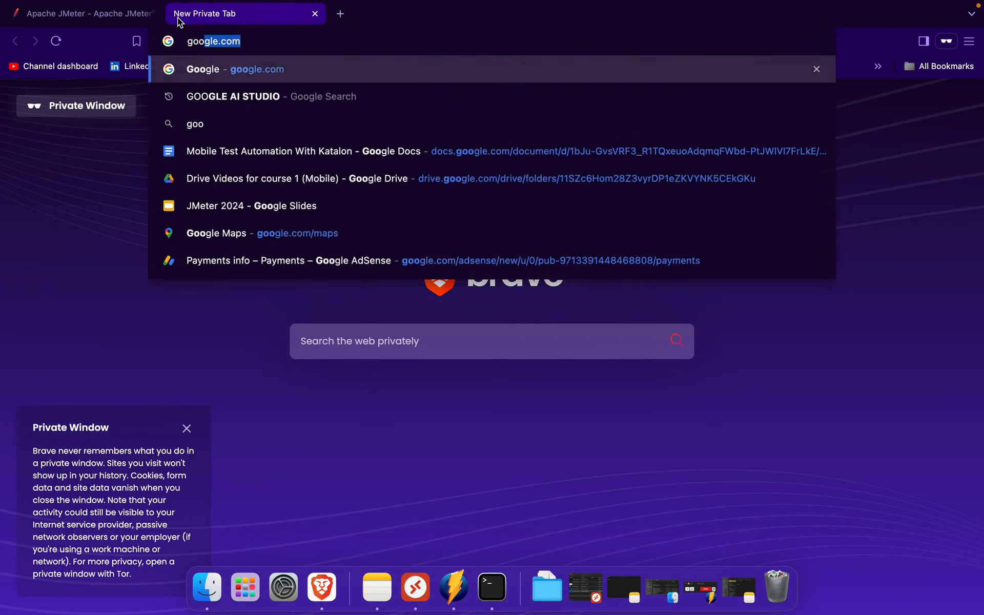
pyautogui.press('Return')
pyautogui.write('h')
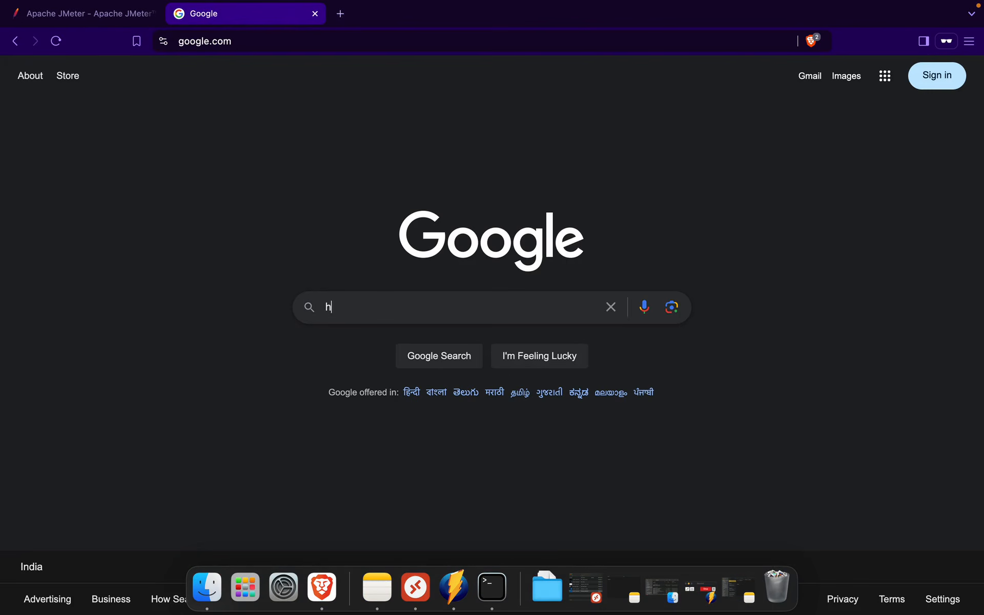
pyautogui.write('ow to install java ')
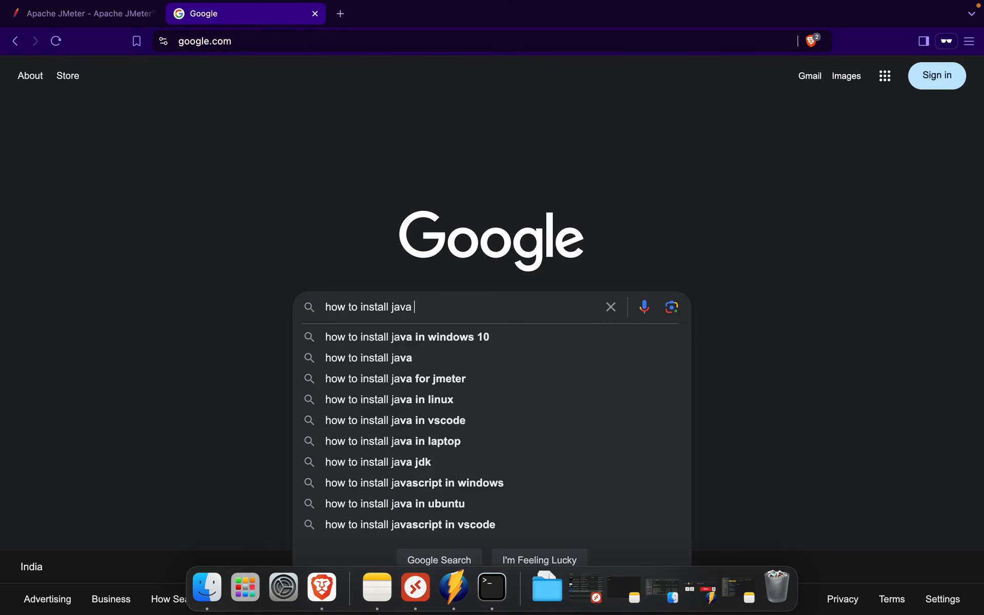
pyautogui.write('on mac os ')
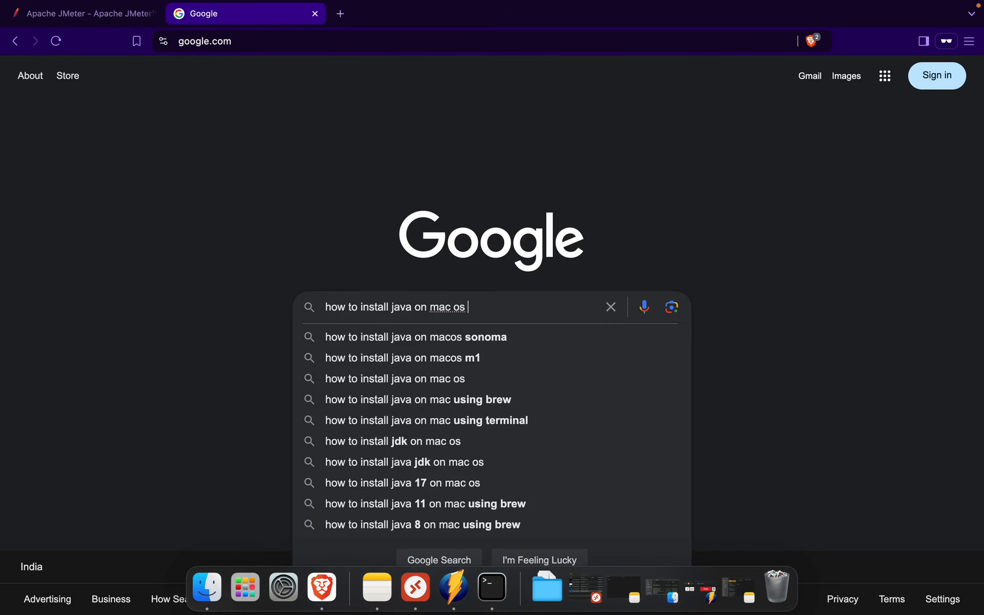
pyautogui.write('raghav pal')
pyautogui.press('Return')
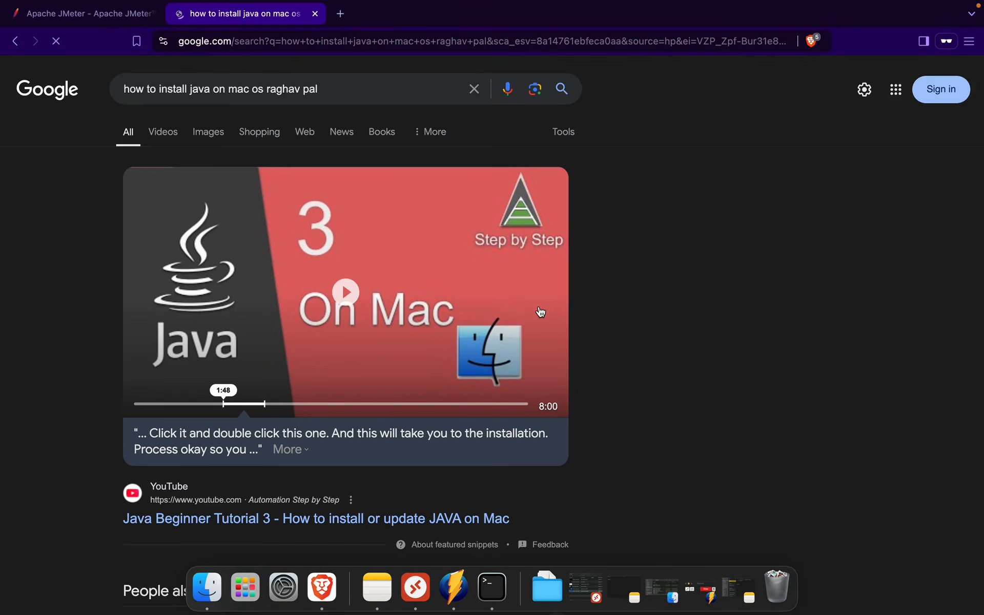
# Open the YouTube video on installing the JDK on Mac and setting JAVA_HOME
pyautogui.scroll(-3, 421, 378)
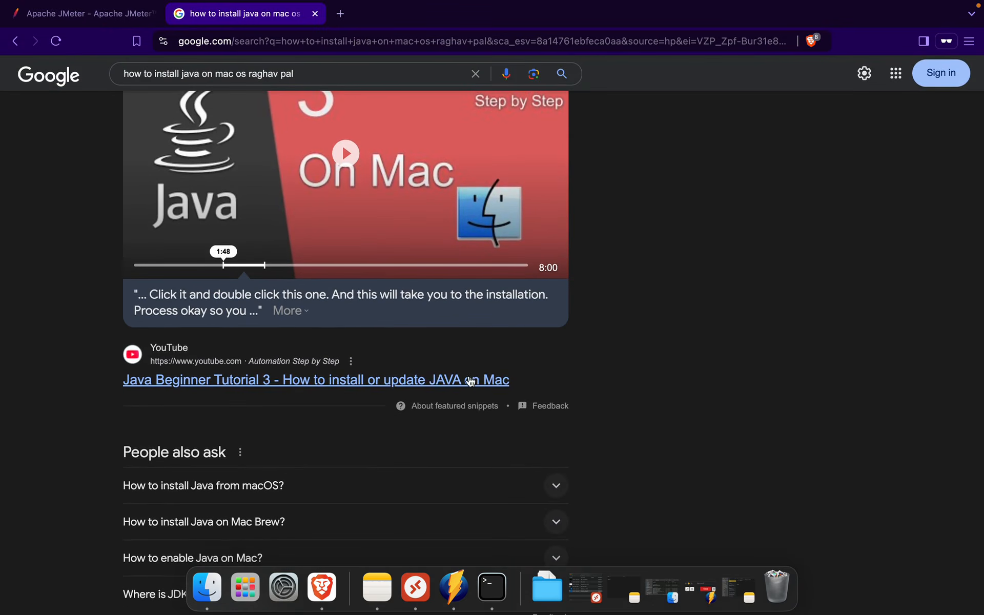
pyautogui.scroll(-5, 479, 379)
pyautogui.scroll(-2, 480, 382)
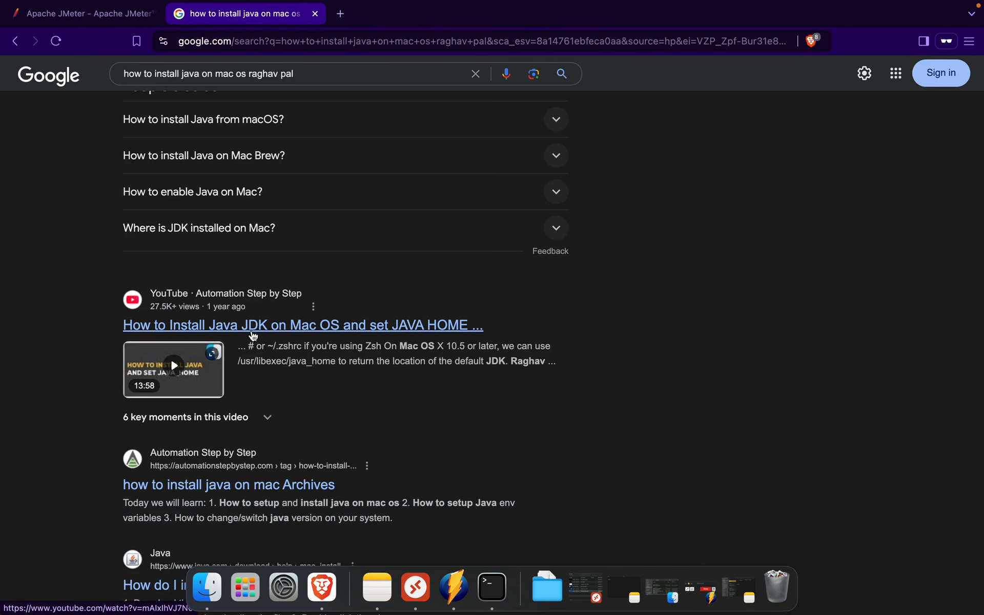
pyautogui.keyDown('super'); pyautogui.click(202, 334); pyautogui.keyUp('super')
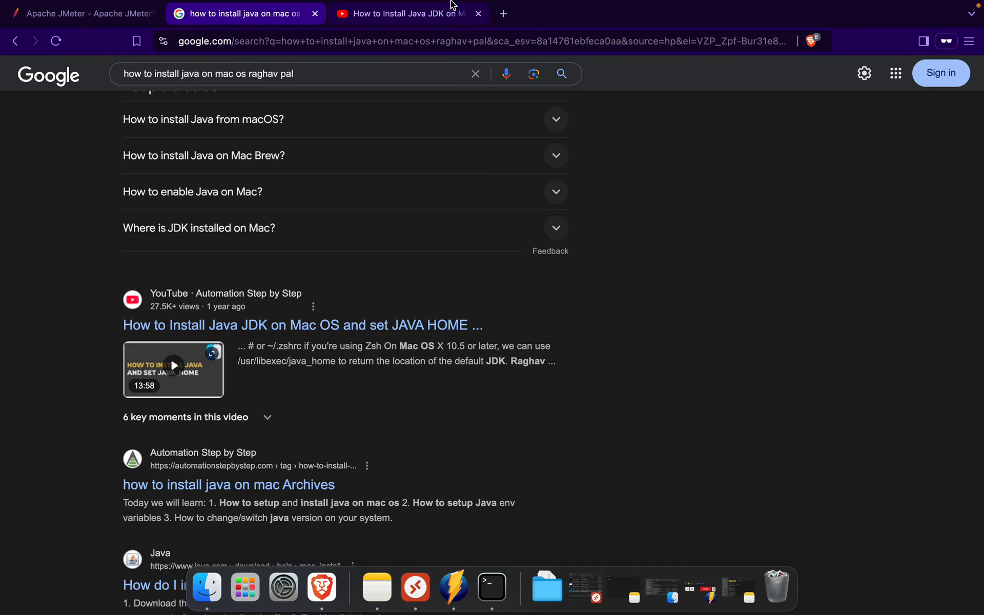
pyautogui.click(414, 15)
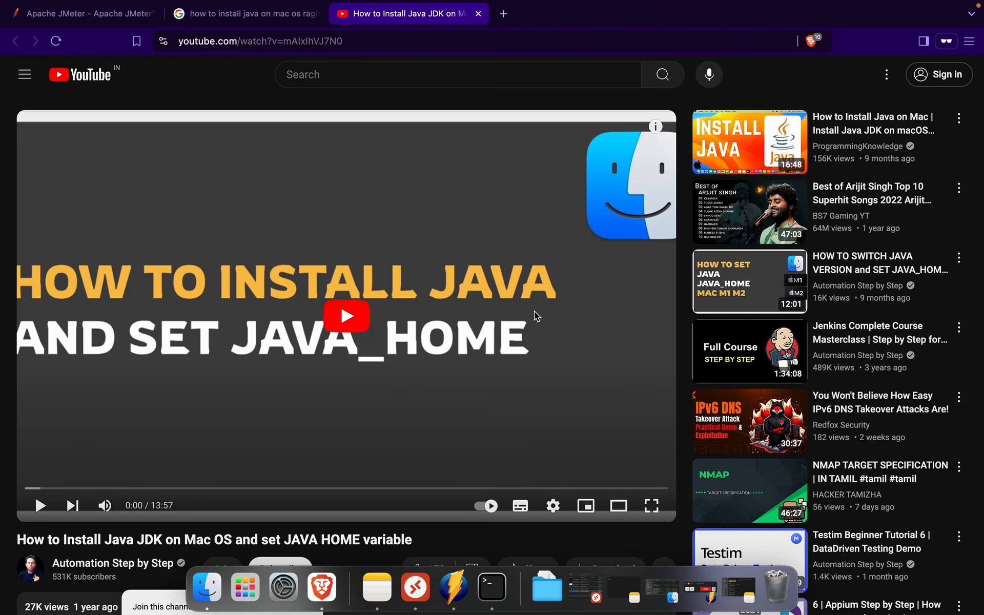
pyautogui.moveTo(936, 261)
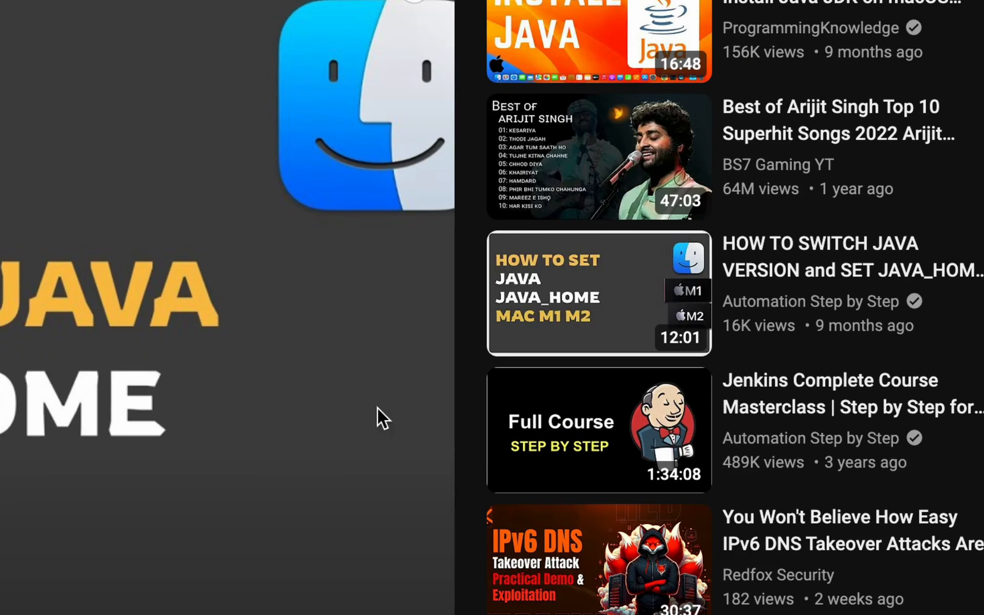
pyautogui.moveTo(866, 301)
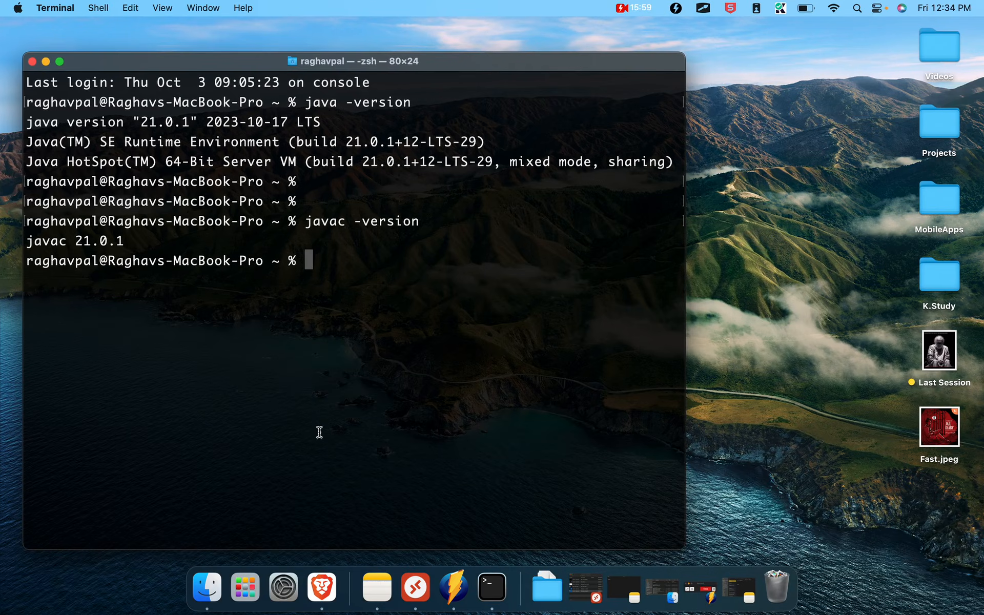
# Advance the JMeter slides to Step 2 on downloading from jmeter.apache.org, then return to Windows
pyautogui.hotkey('ctrl', 'Right')
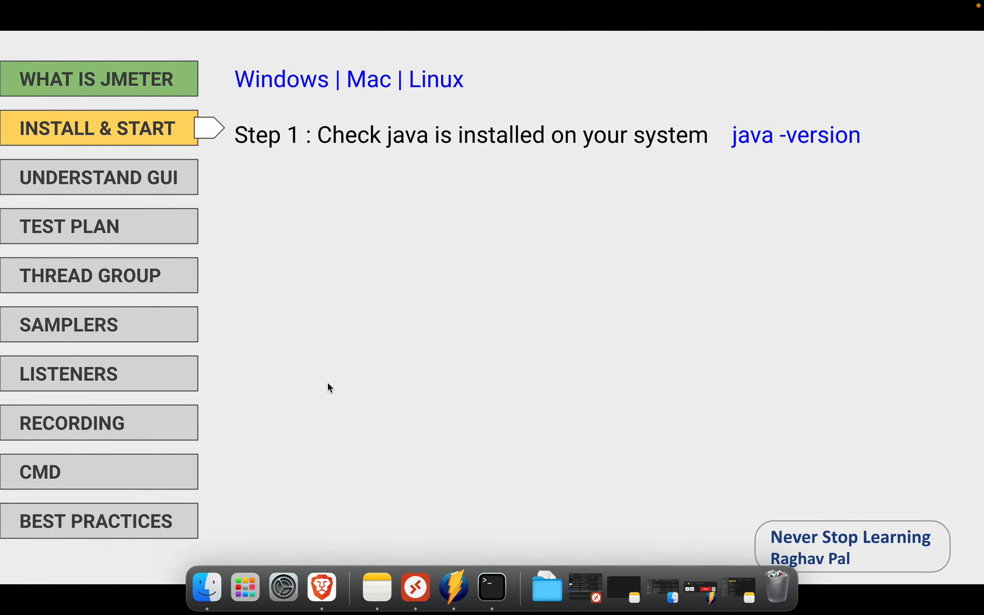
pyautogui.press('Right')
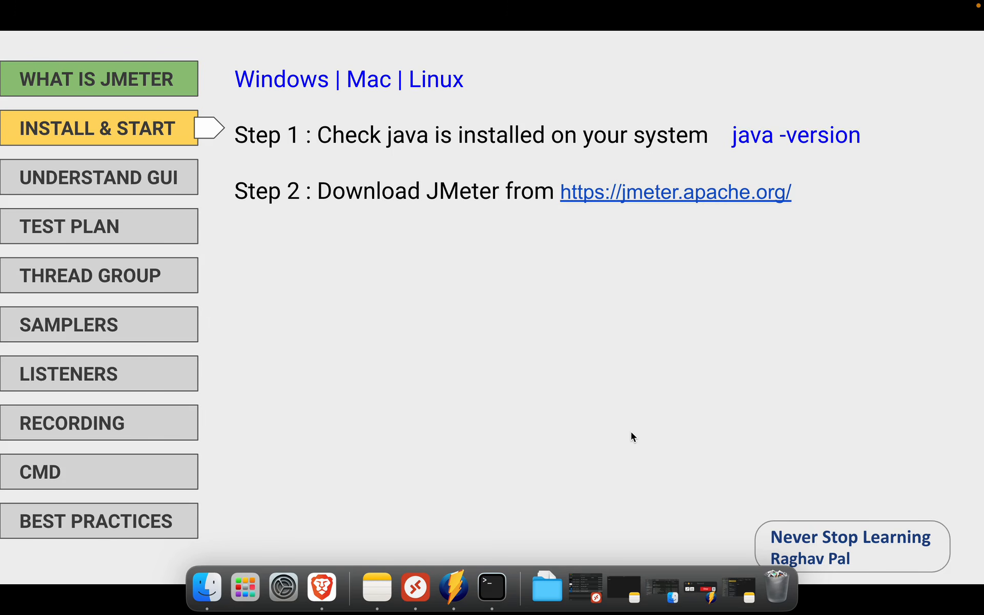
pyautogui.hotkey('ctrl', 'Right')
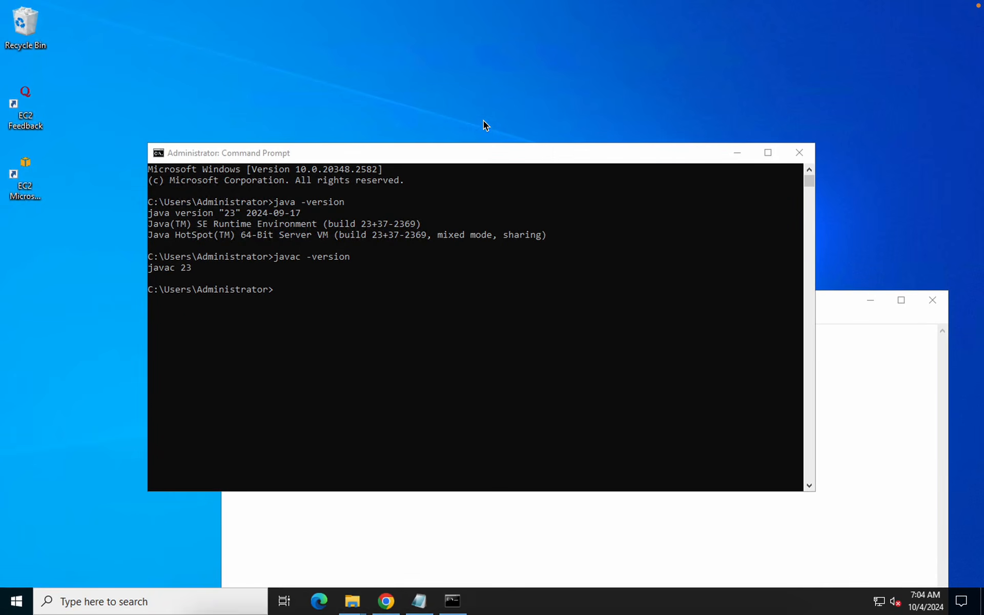
# Search Google for 'jmeter downlaod' in a new tab and open the Download Apache JMeter page
pyautogui.click(385, 601)
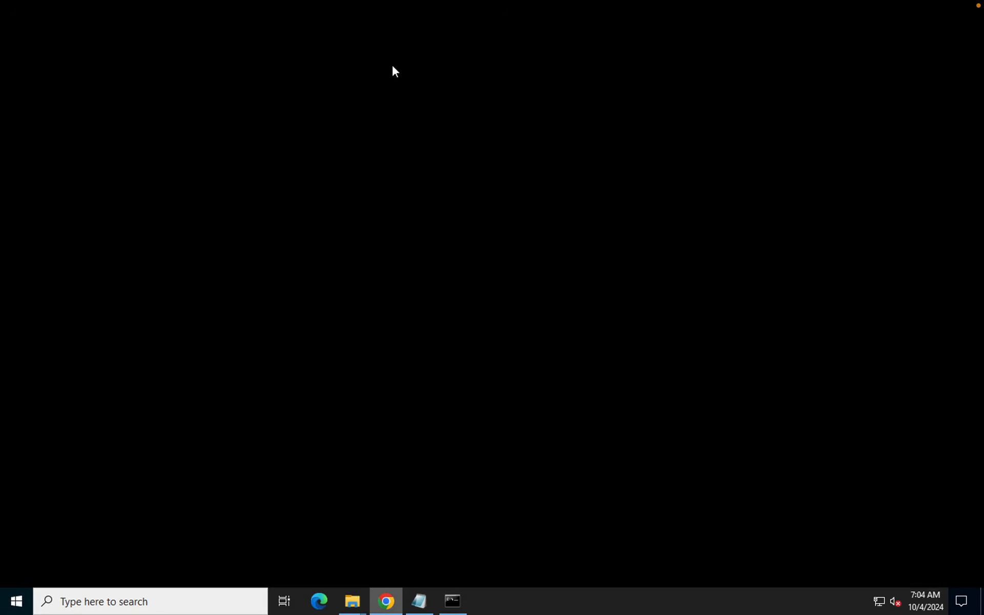
pyautogui.moveTo(450, 5)
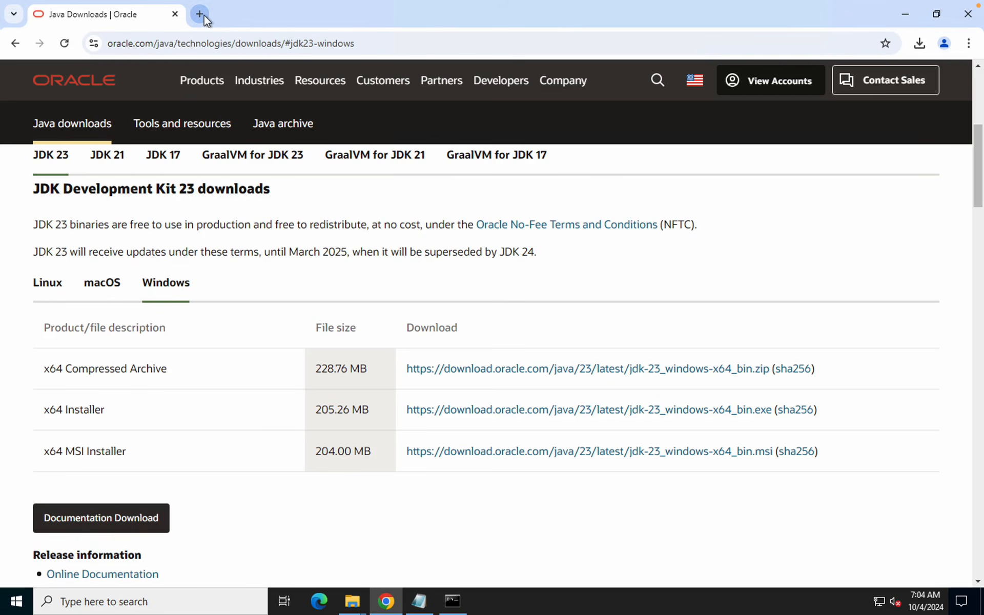
pyautogui.click(199, 14)
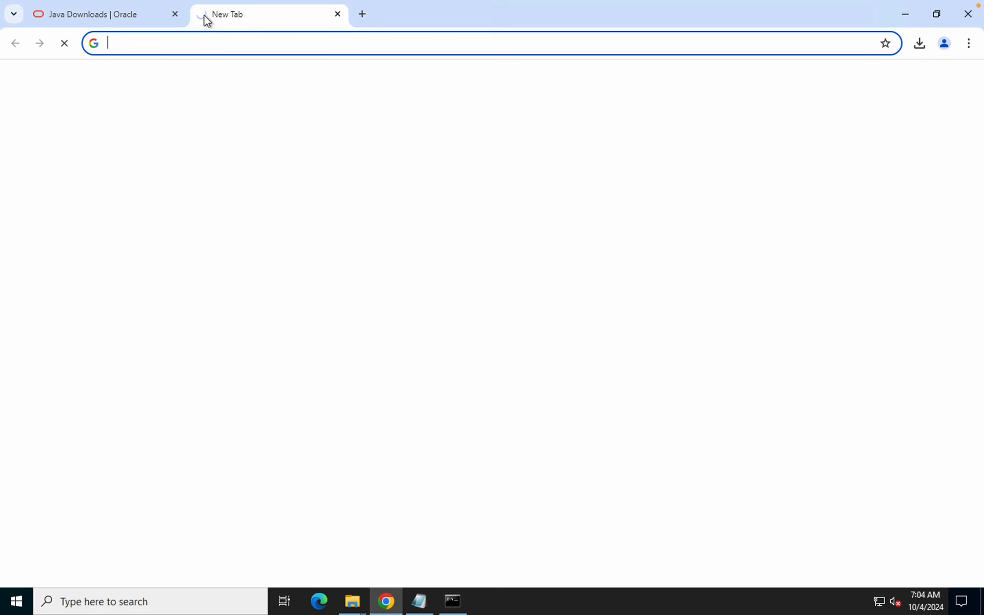
pyautogui.write('jme')
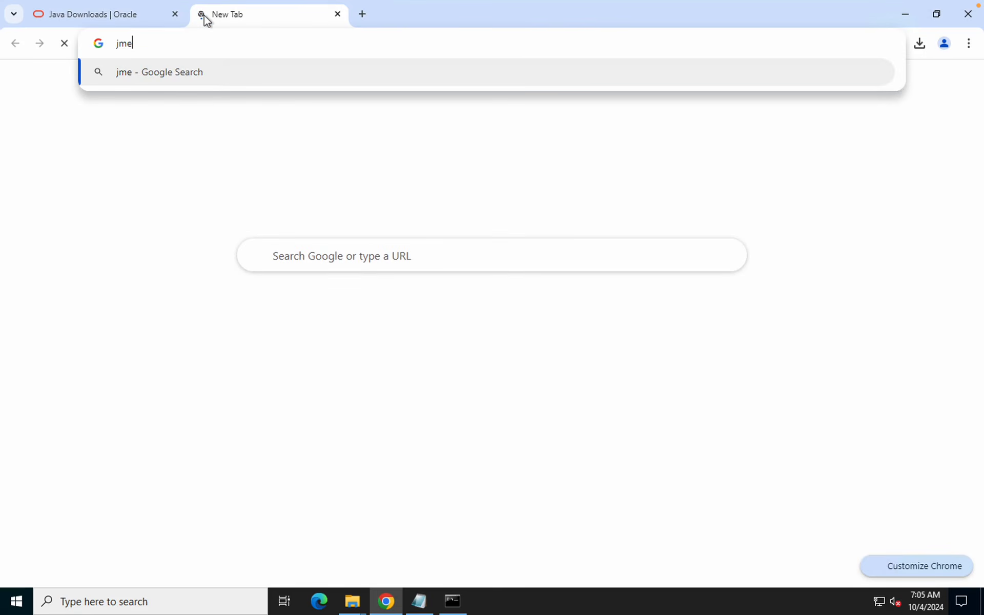
pyautogui.write('ter down')
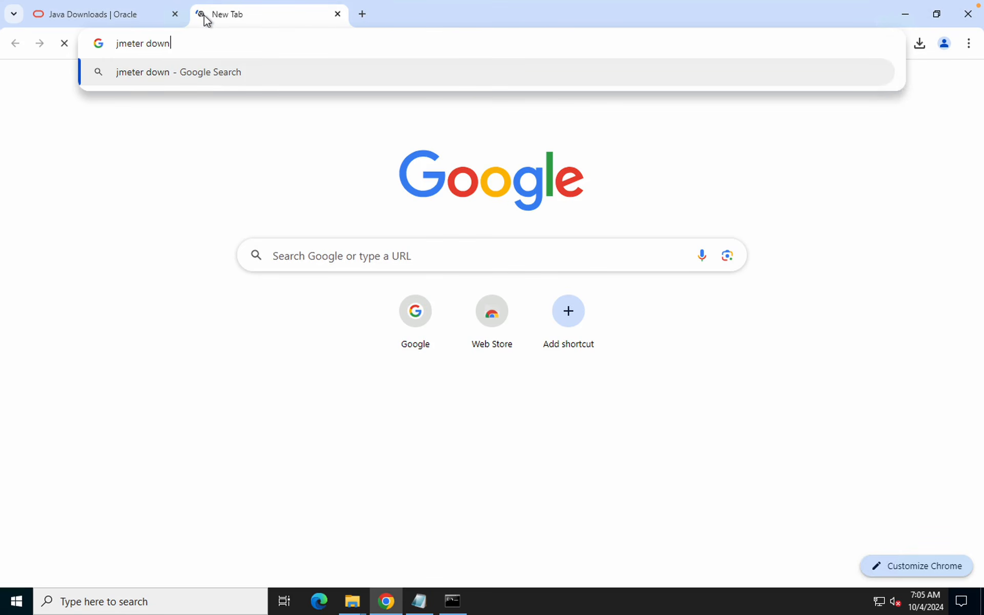
pyautogui.write('laod')
pyautogui.press('Return')
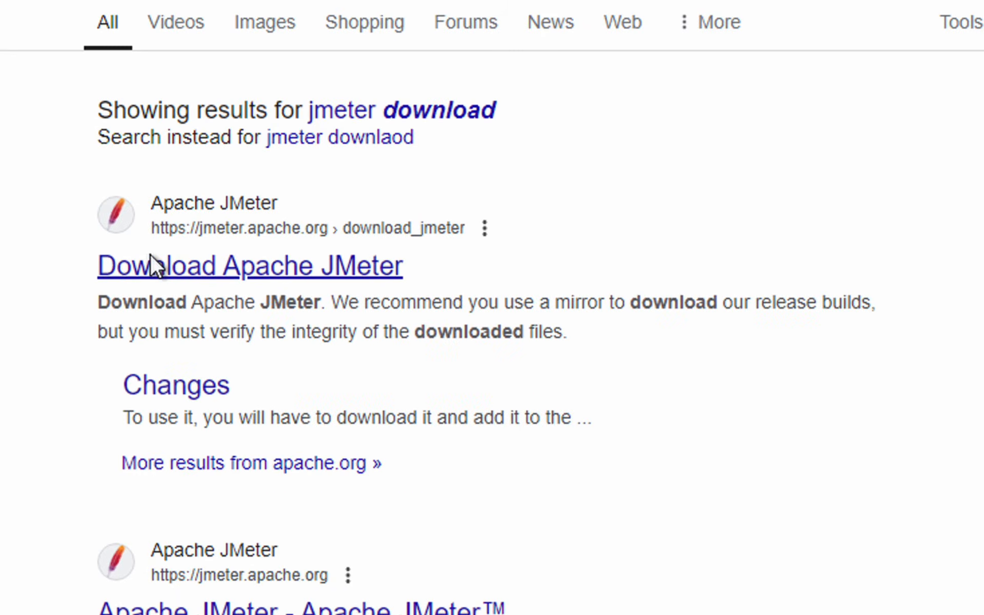
pyautogui.click(153, 264)
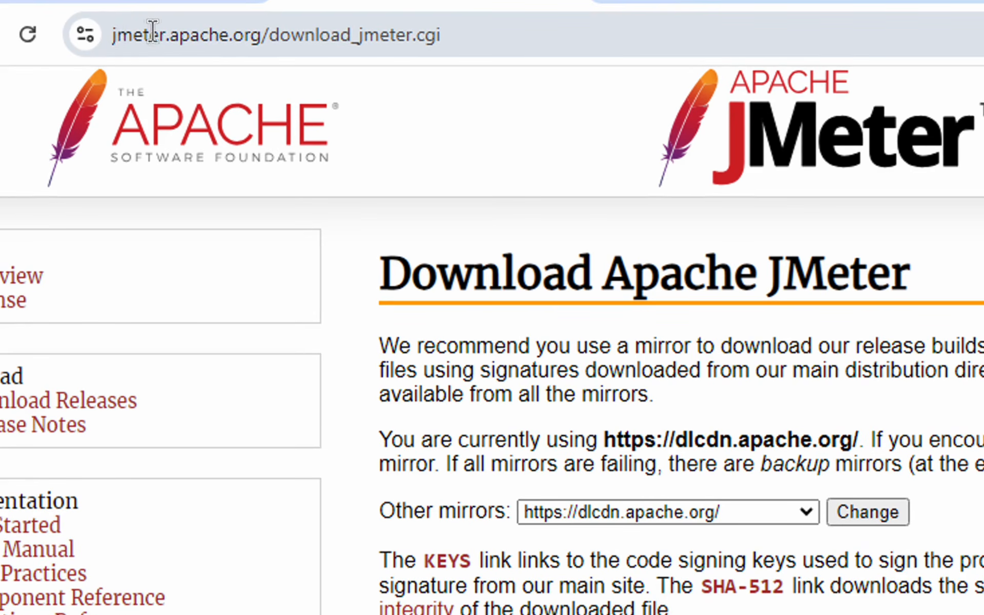
# Download apache-jmeter-5.6.3.zip from the Binaries section of the JMeter download page
pyautogui.moveTo(116, 33); pyautogui.dragTo(471, 35)
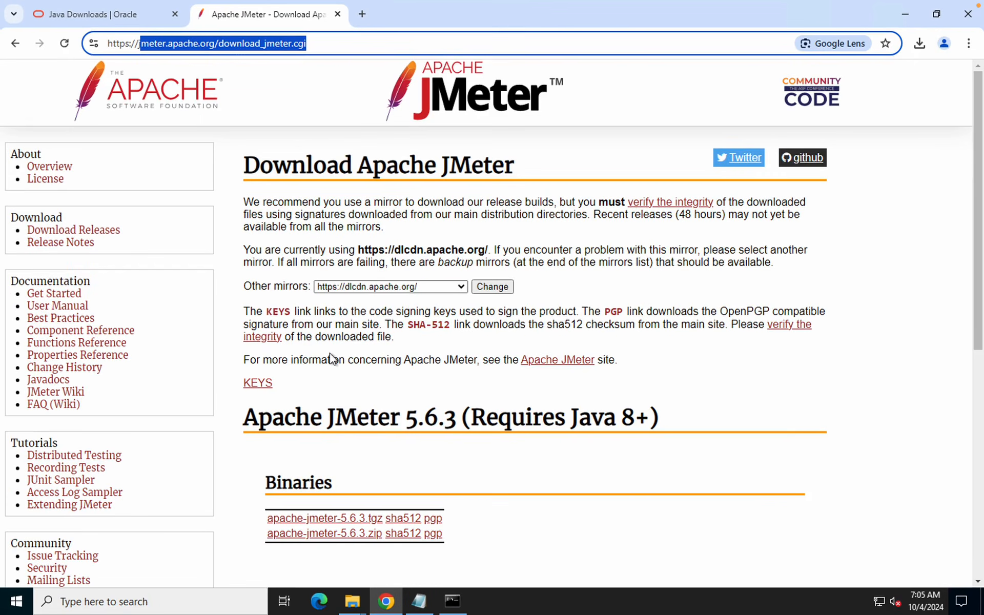
pyautogui.scroll(-1, 332, 359)
pyautogui.scroll(-4, 332, 359)
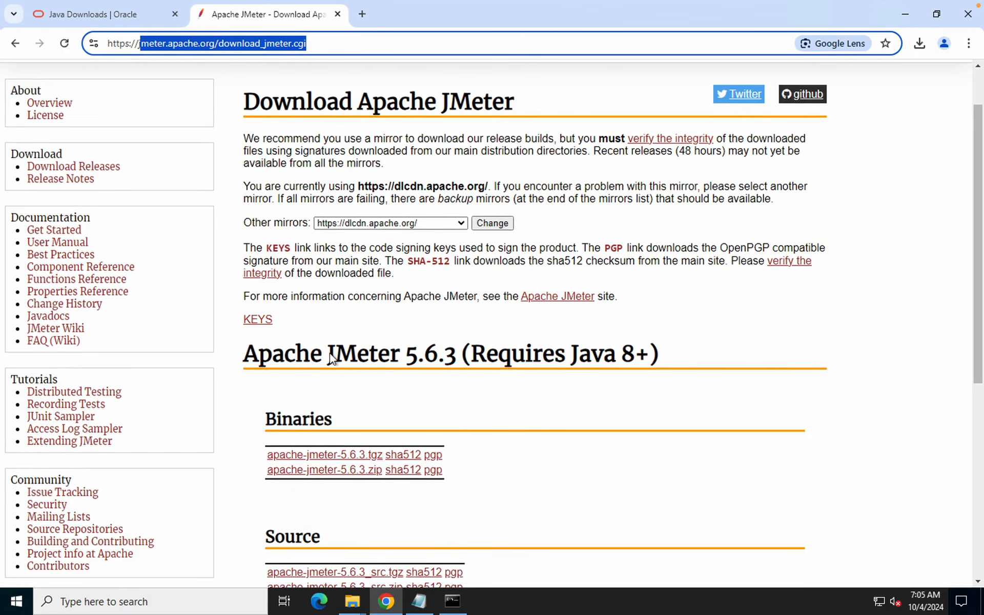
pyautogui.scroll(-2, 332, 359)
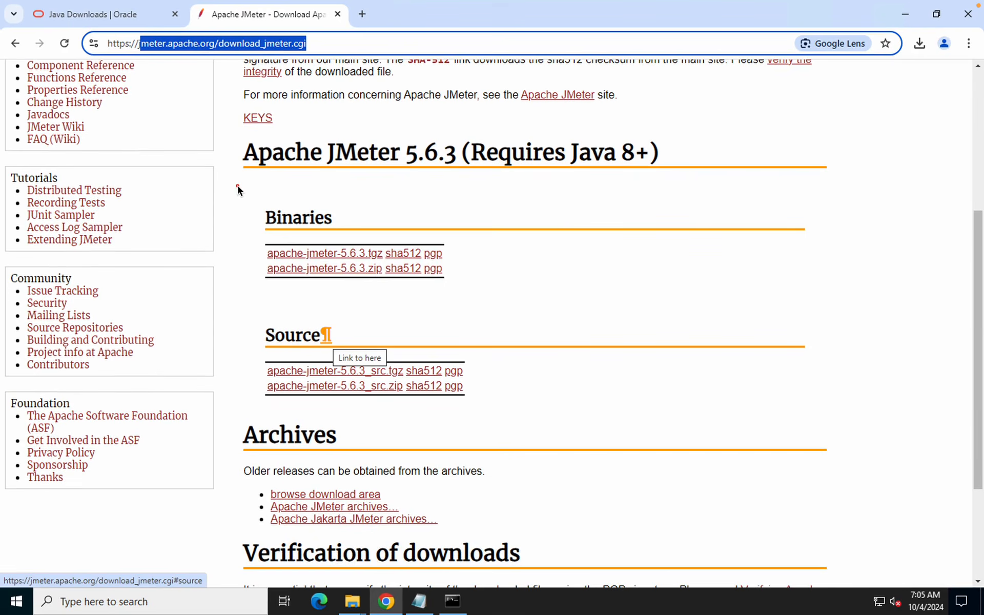
pyautogui.moveTo(236, 186); pyautogui.dragTo(571, 424)
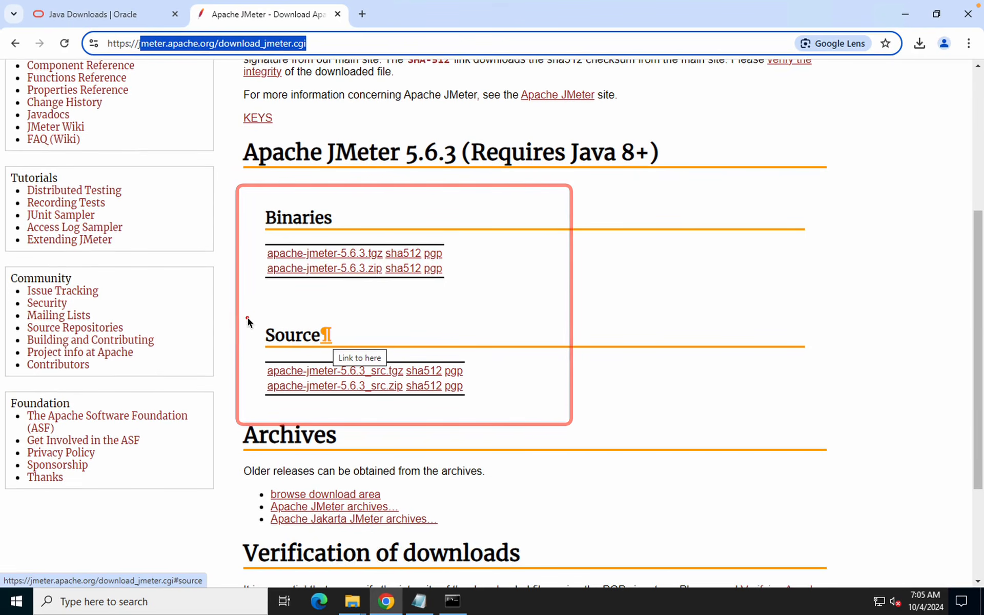
pyautogui.moveTo(247, 318); pyautogui.dragTo(538, 447)
pyautogui.moveTo(235, 197); pyautogui.dragTo(521, 295)
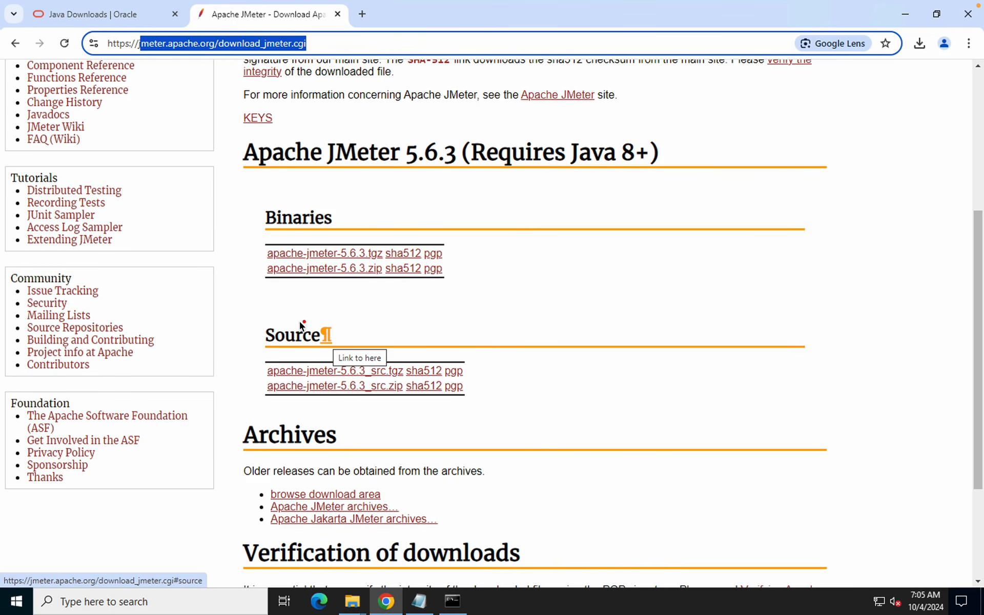
pyautogui.moveTo(253, 325); pyautogui.dragTo(611, 431)
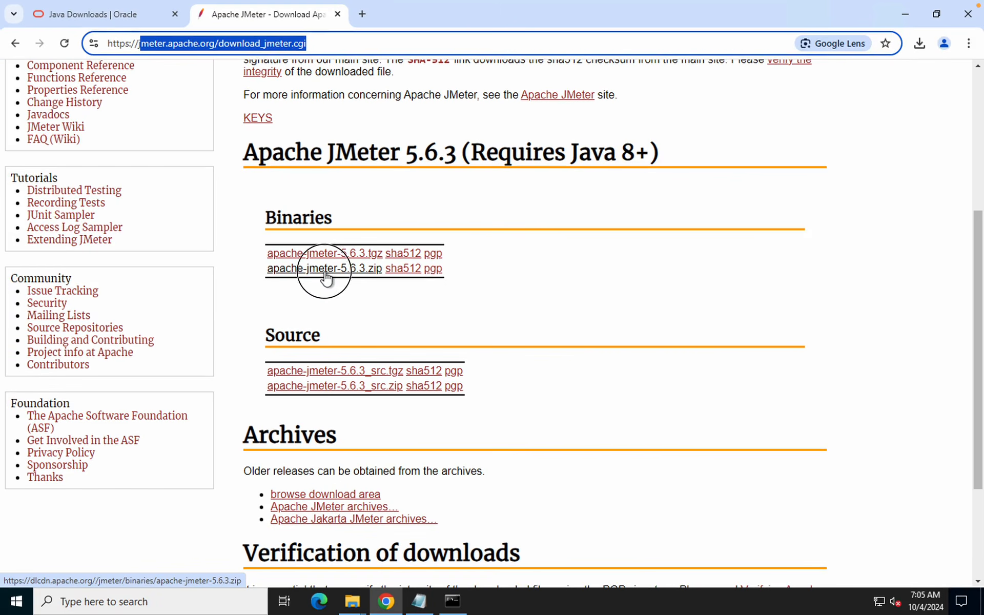
pyautogui.click(328, 273)
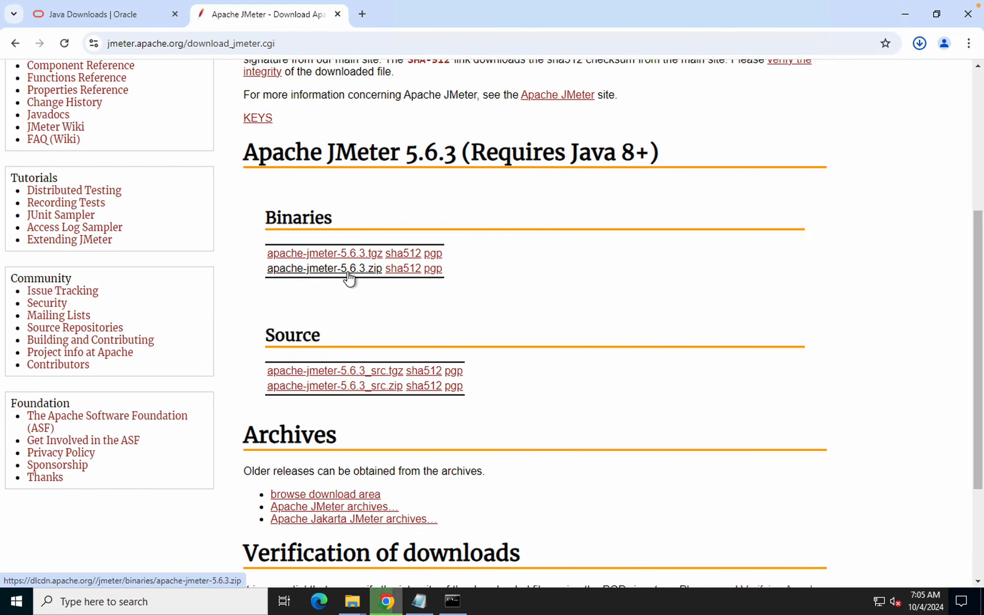
# Show the downloaded zip in its Downloads folder from Chrome's downloads panel, then minimize that window
pyautogui.click(919, 43)
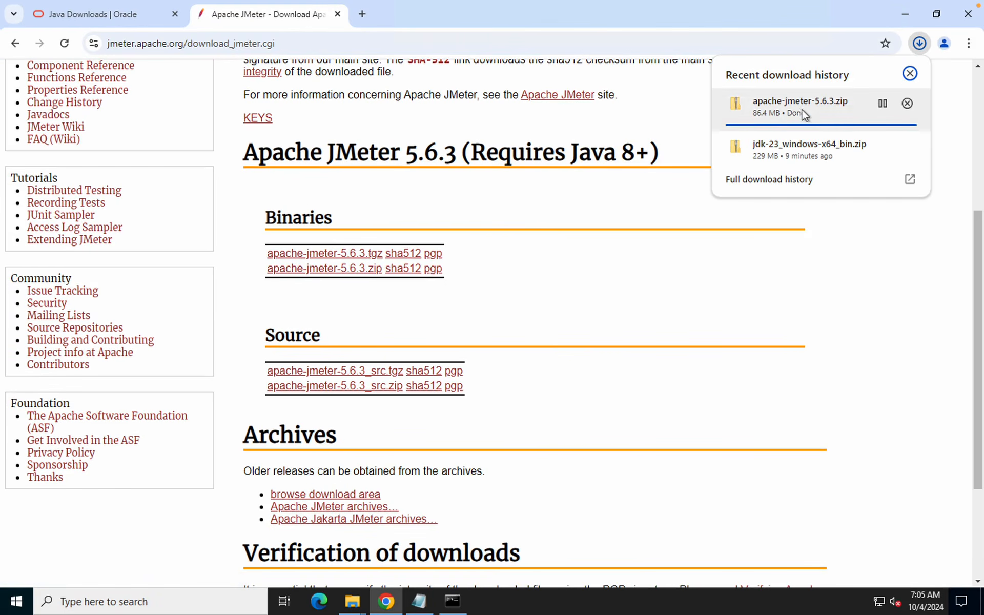
pyautogui.click(883, 104)
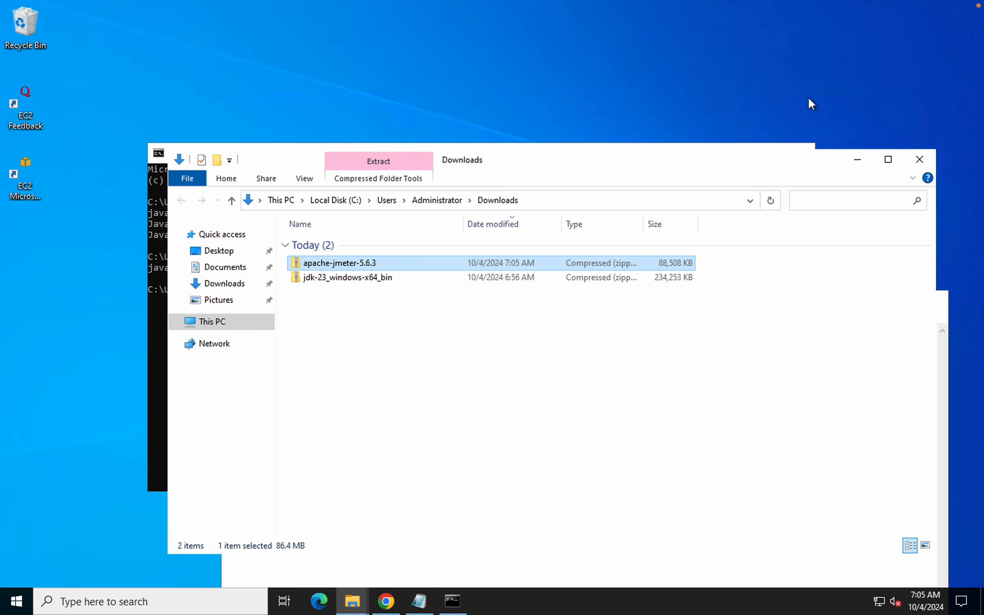
pyautogui.click(353, 602)
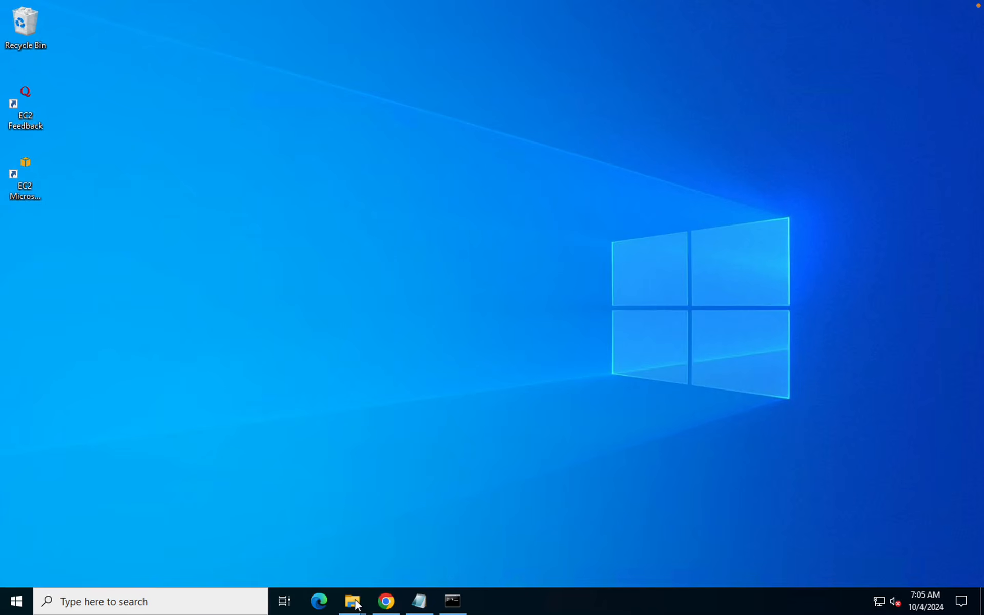
pyautogui.moveTo(355, 604)
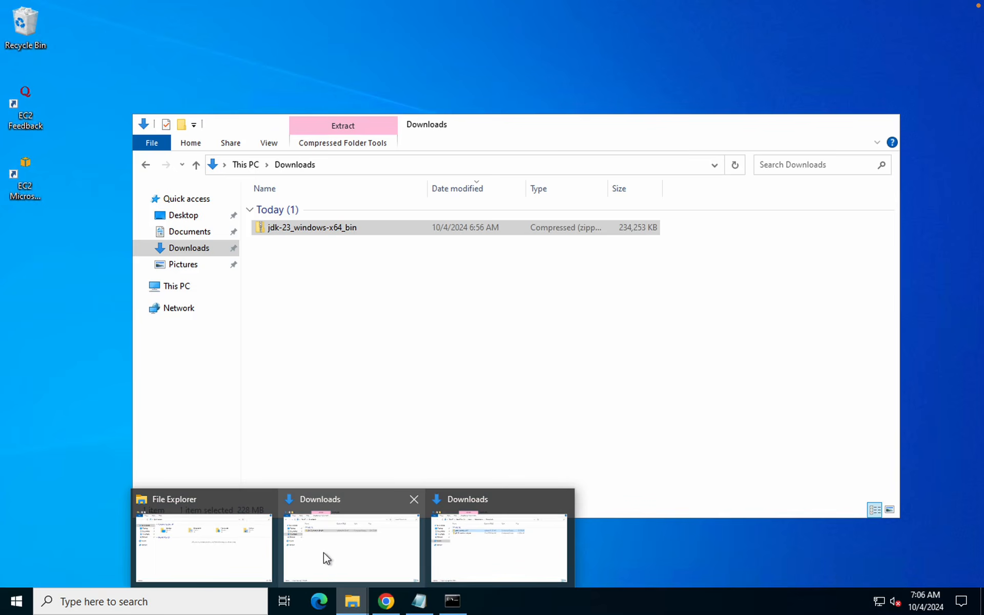
# Start Extract All on apache-jmeter-5.6.3.zip in the Downloads folder
pyautogui.click(324, 553)
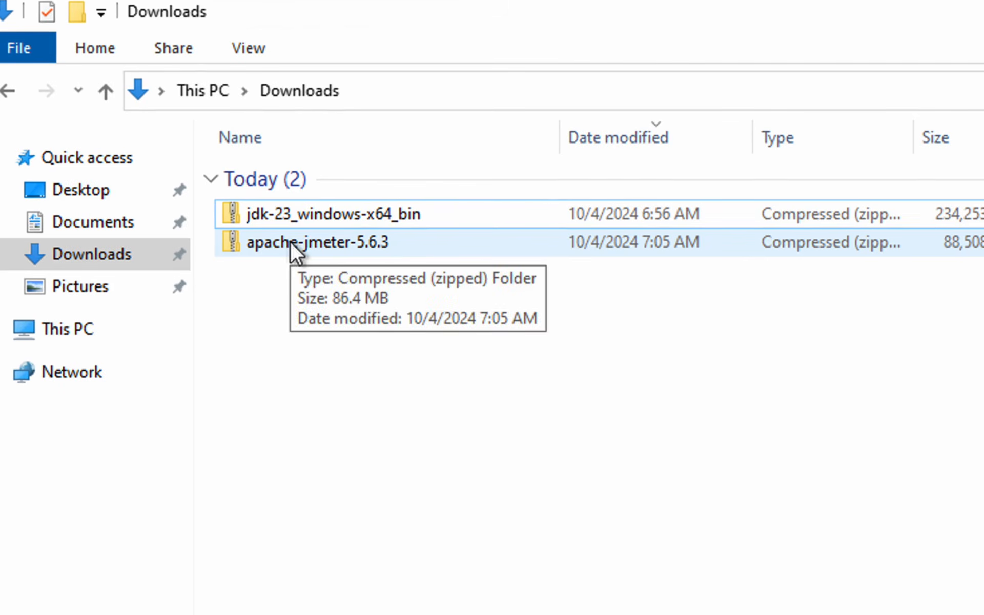
pyautogui.click(291, 242)
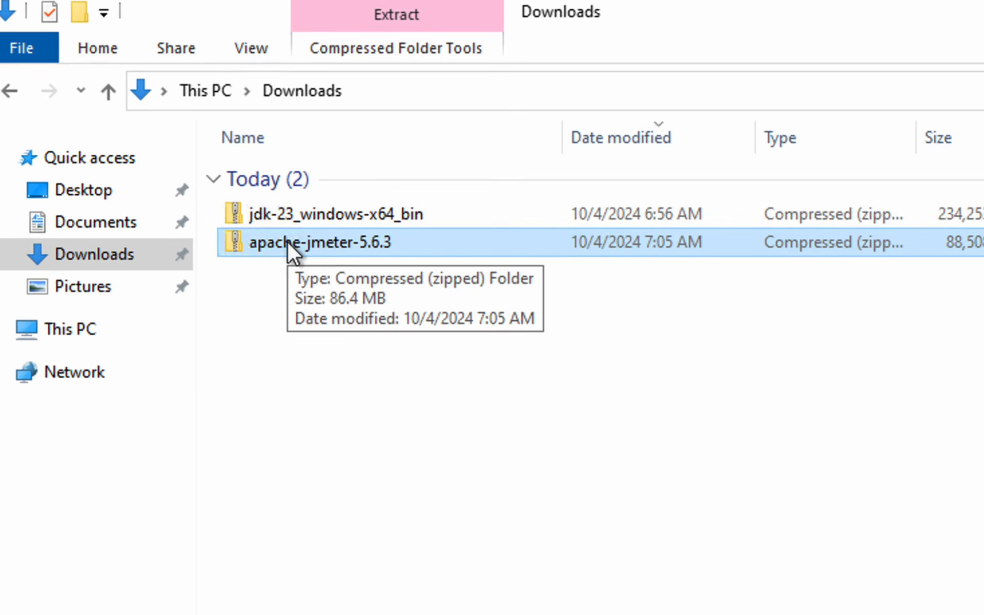
pyautogui.rightClick(287, 240)
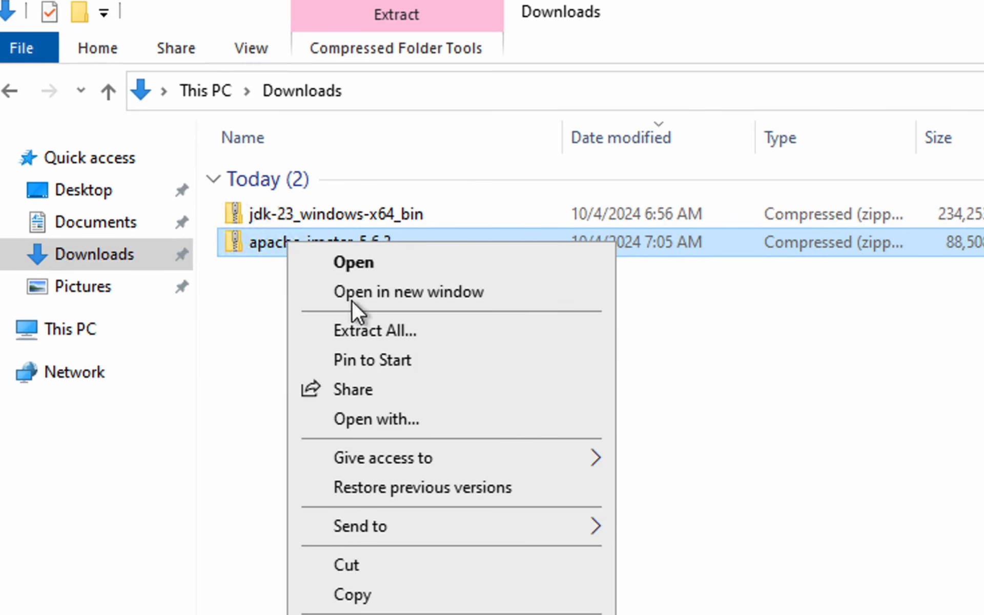
pyautogui.click(352, 324)
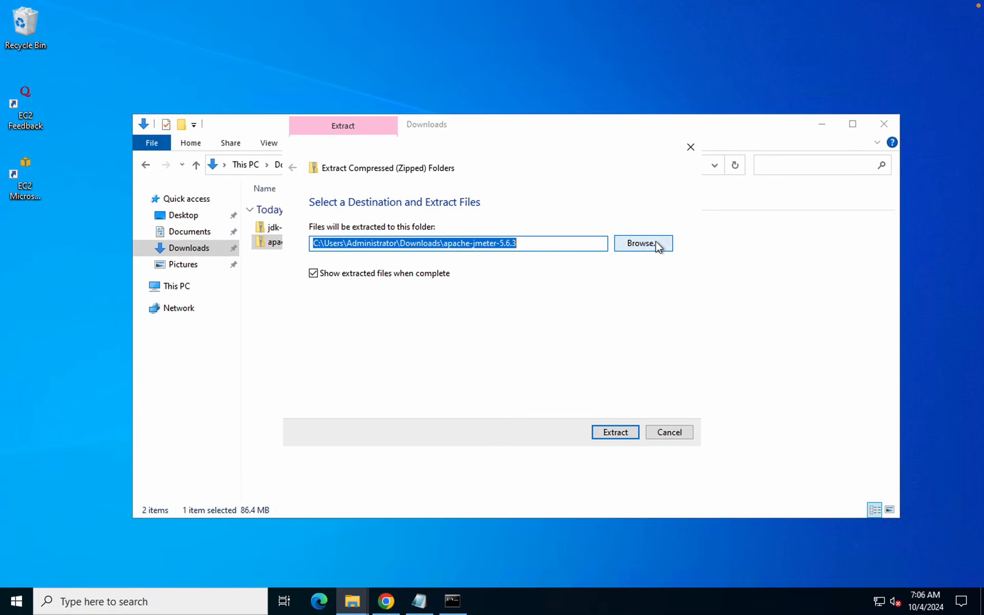
# Set C:\Tools as the extraction destination and begin extracting
pyautogui.click(656, 241)
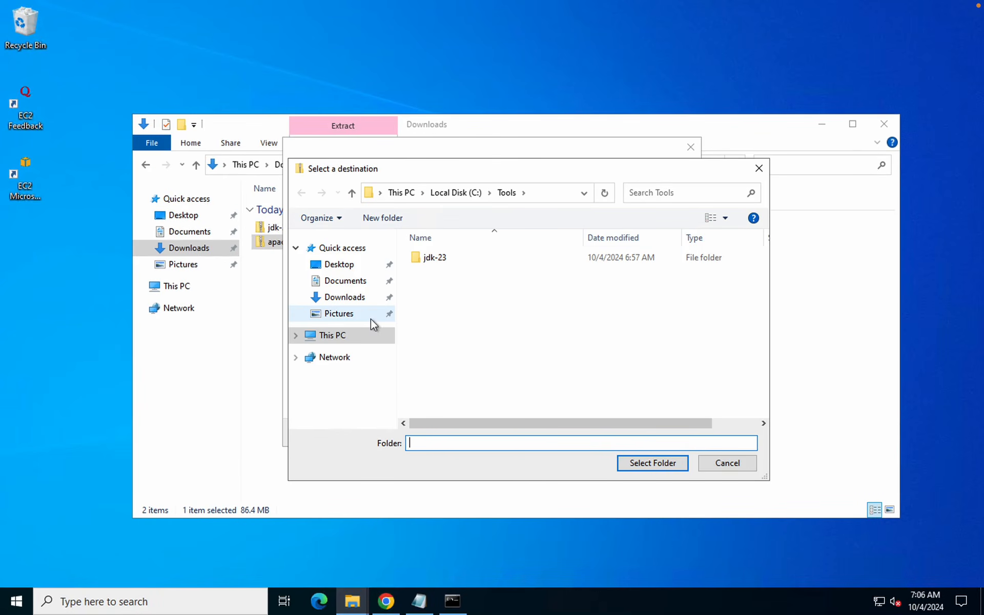
pyautogui.click(468, 194)
pyautogui.click(433, 315)
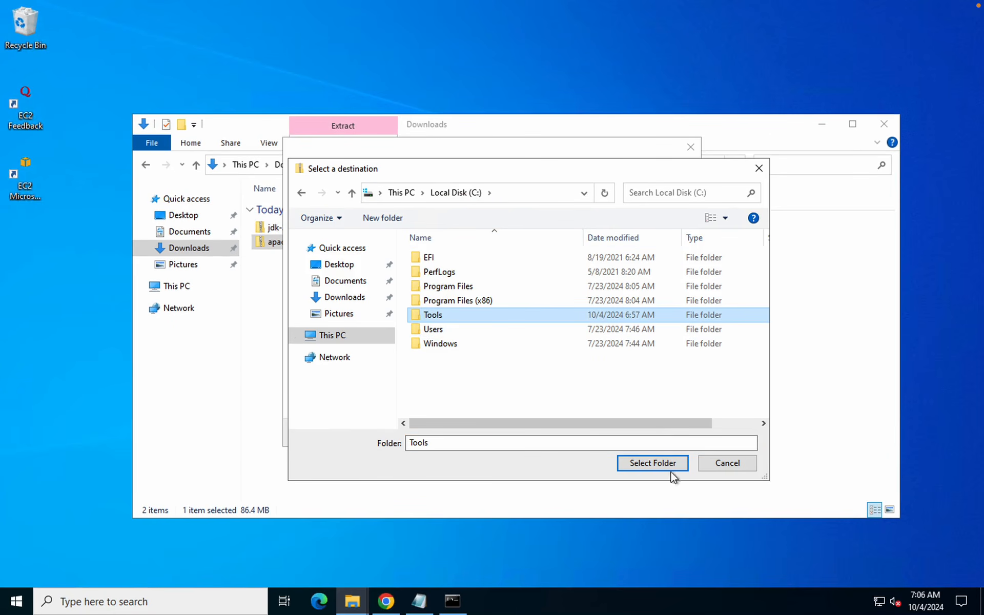
pyautogui.click(660, 464)
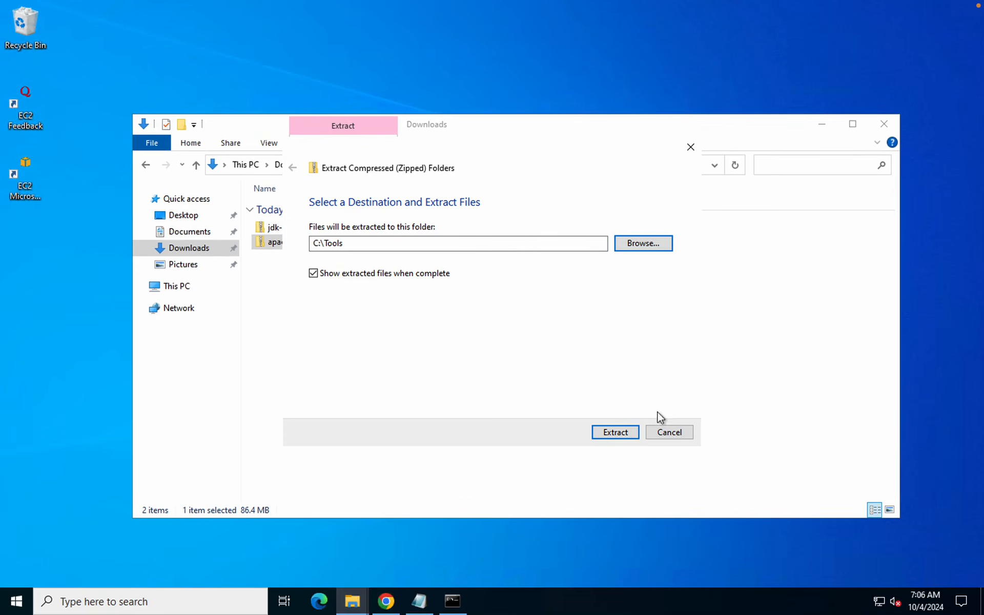
pyautogui.click(625, 437)
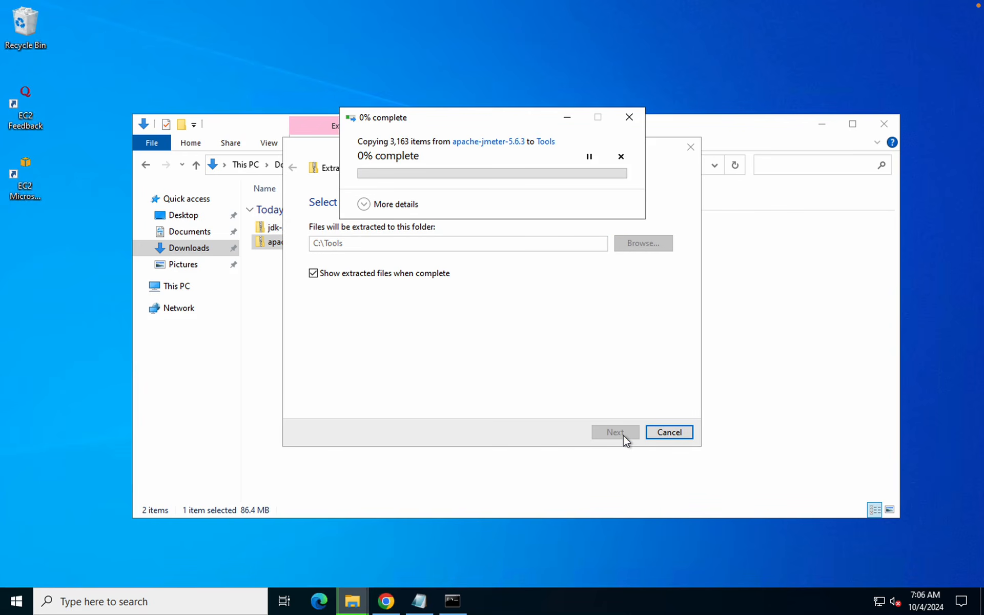
# Wait for extraction to reach 100% and the C:\Tools window to open beside jdk-23
pyautogui.moveTo(725, 5)
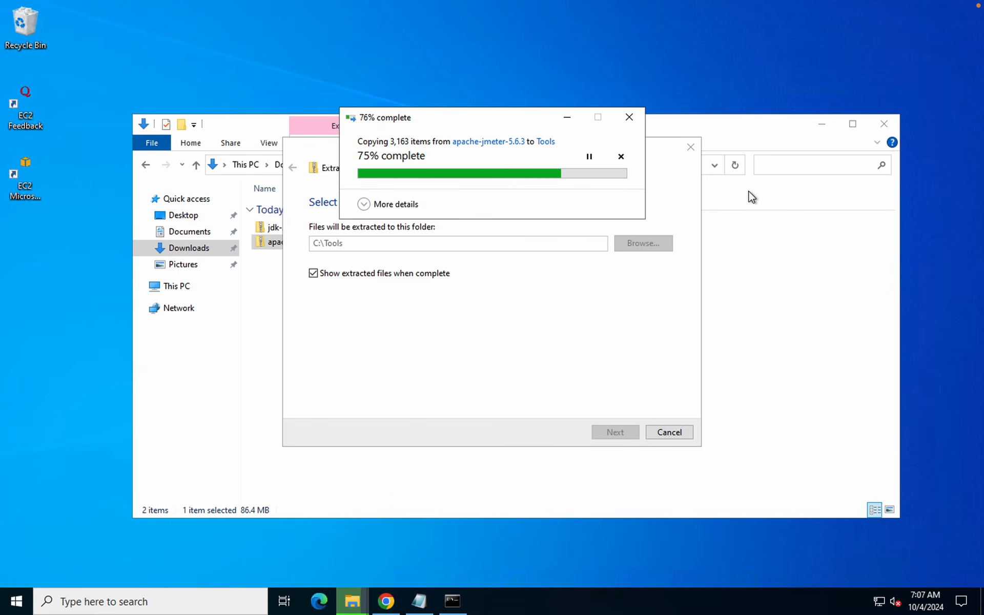
pyautogui.moveTo(665, 5)
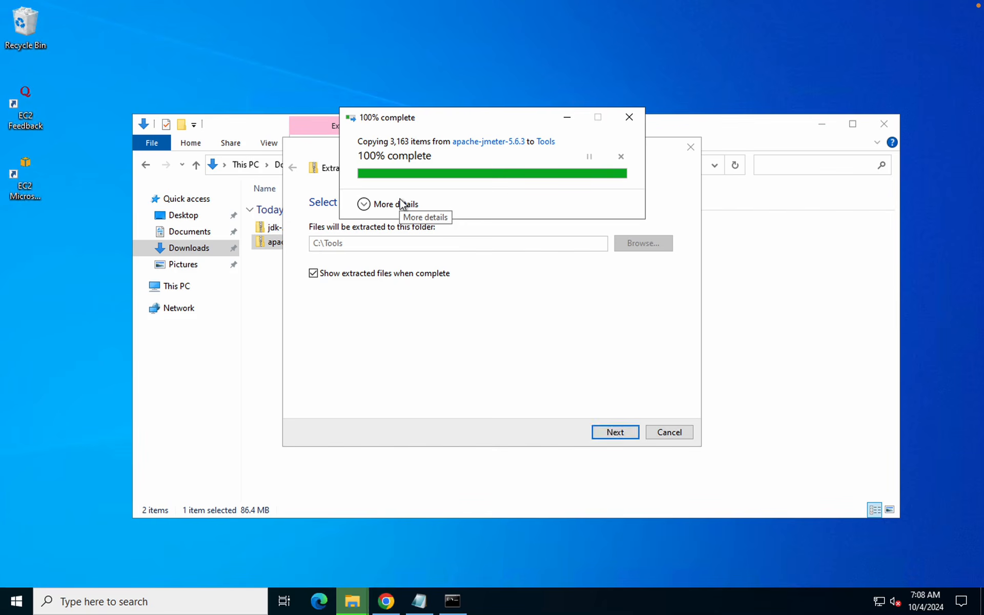
pyautogui.moveTo(716, 2)
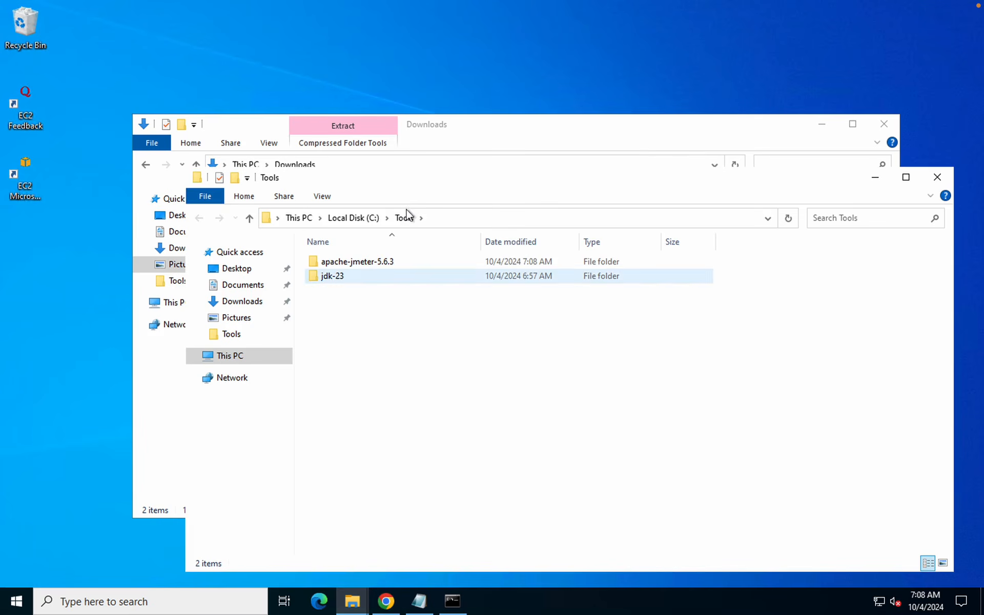
# Close Downloads, reposition the Tools window, and open apache-jmeter-5.6.3 to see bin, docs and lib
pyautogui.click(884, 124)
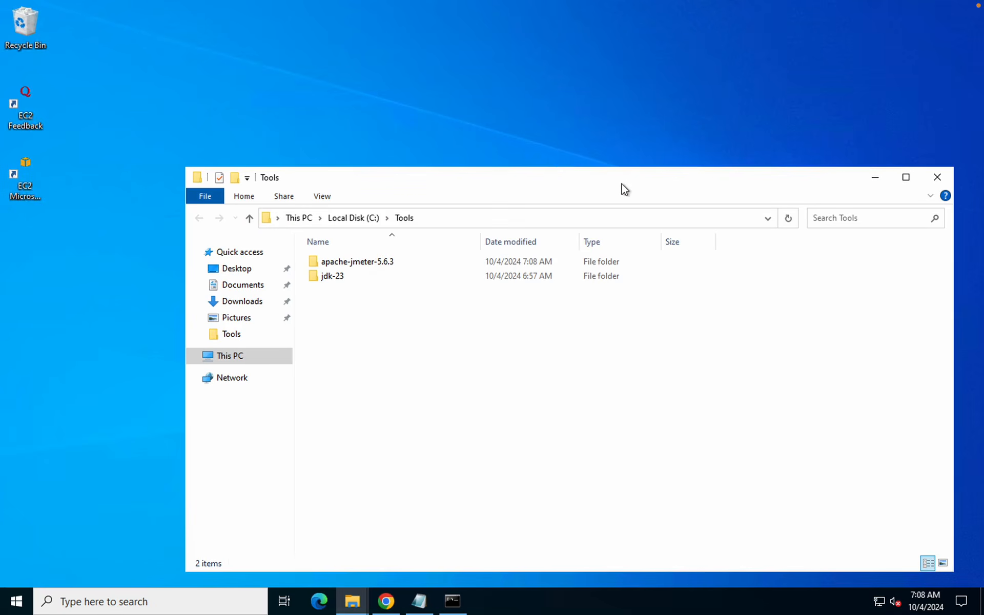
pyautogui.moveTo(622, 183); pyautogui.dragTo(552, 116)
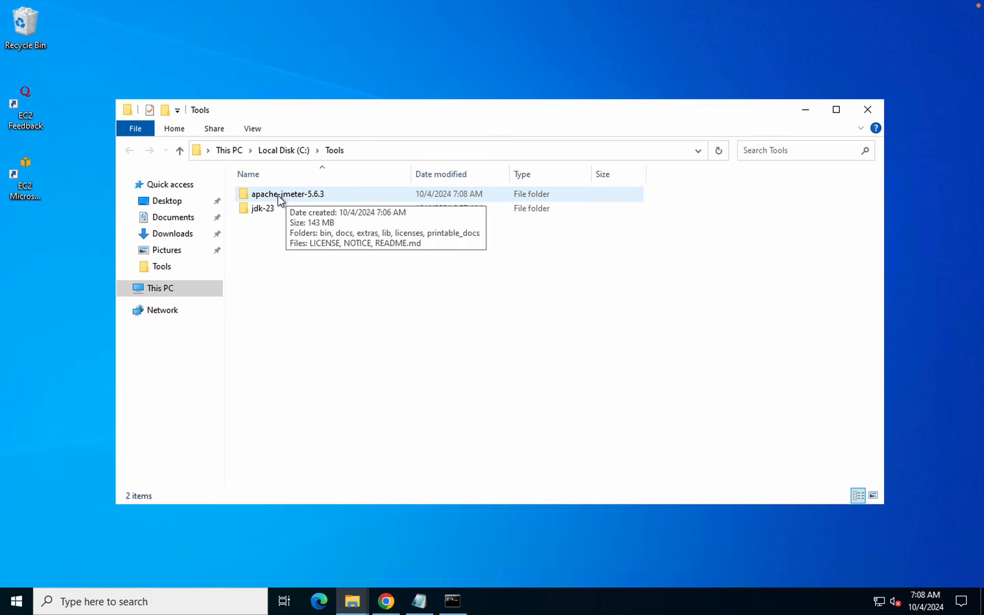
pyautogui.click(307, 185)
pyautogui.doubleClick(275, 199)
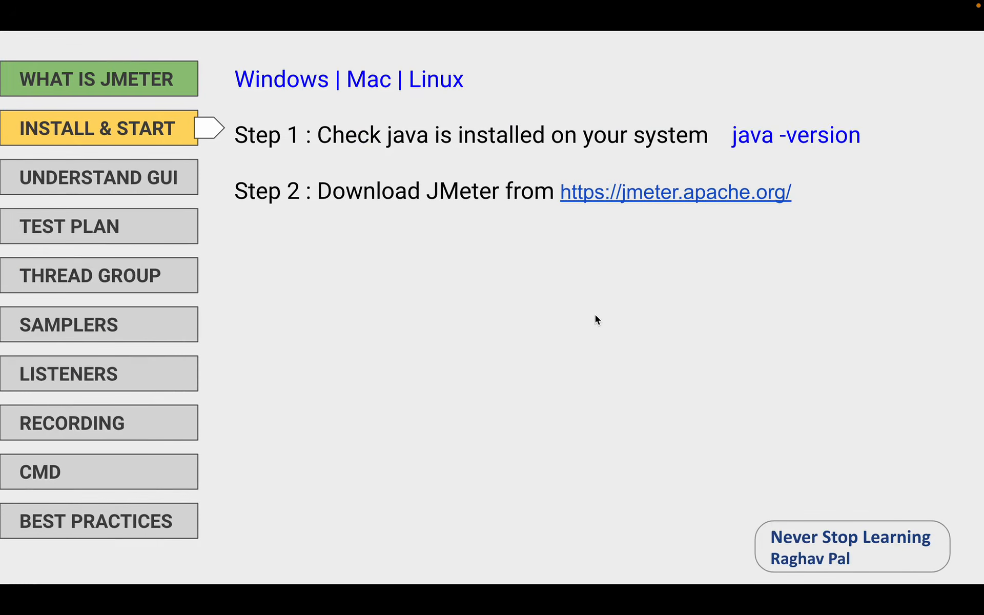
# Advance the slides through Step 3 (unzip anywhere) and Step 4 (jmeter/bin - jmeter.bat on Windows)
pyautogui.press('Right')
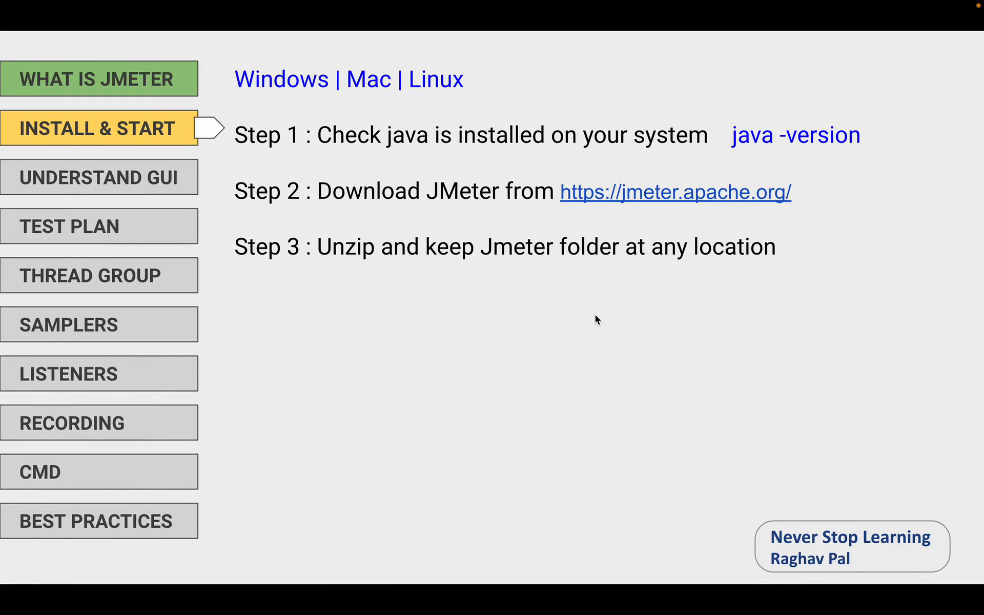
pyautogui.press('Right')
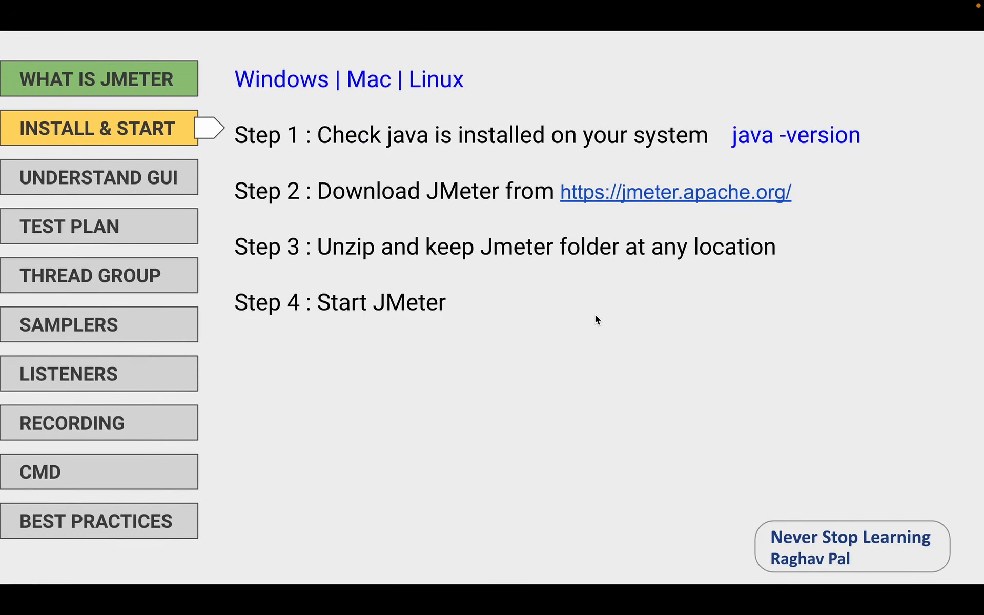
pyautogui.press('Right')
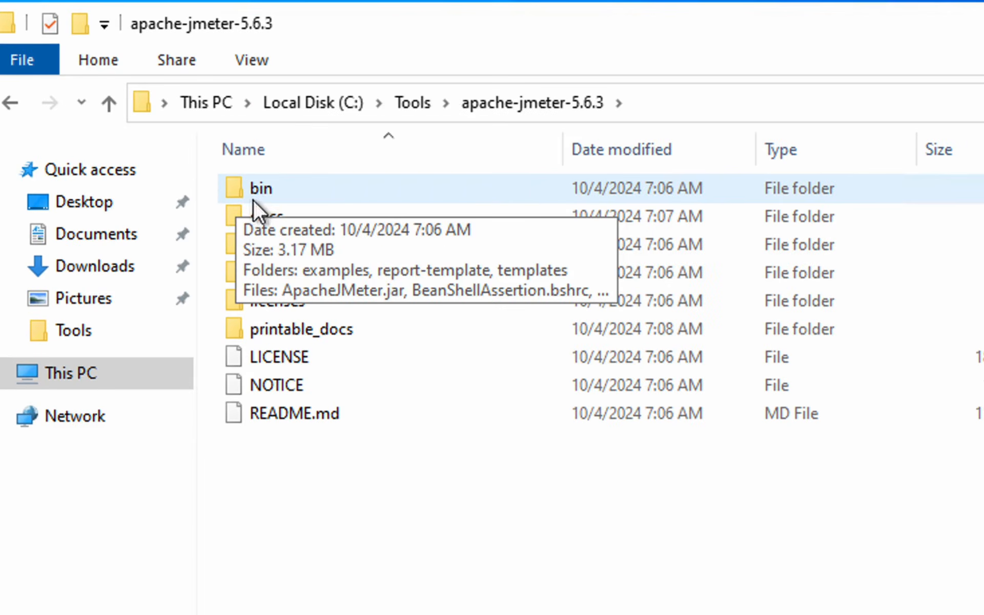
# Open the bin folder, select the jmeter batch file, and enable File name extensions in View
pyautogui.doubleClick(257, 190)
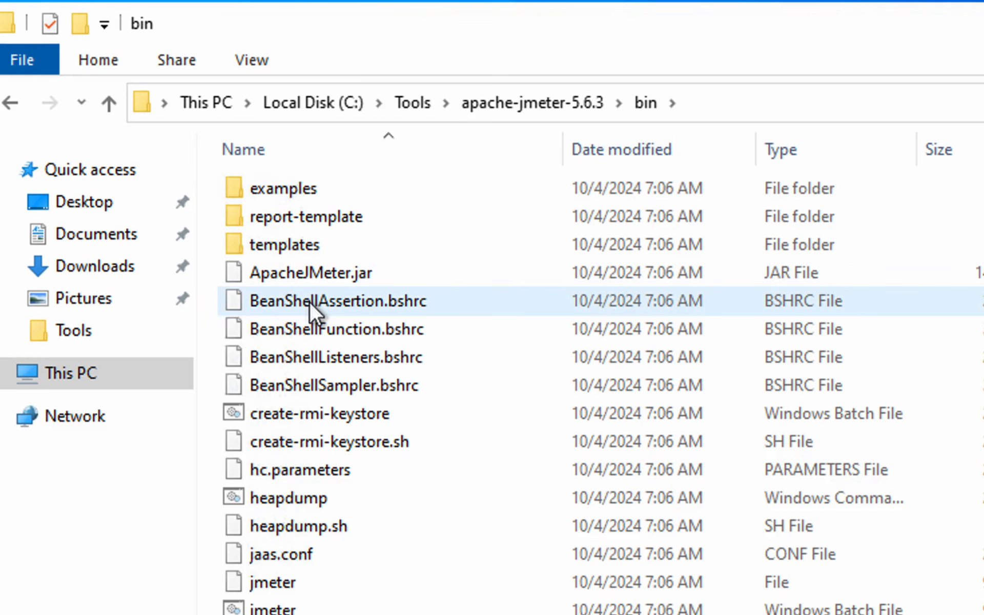
pyautogui.scroll(-1, 277, 418)
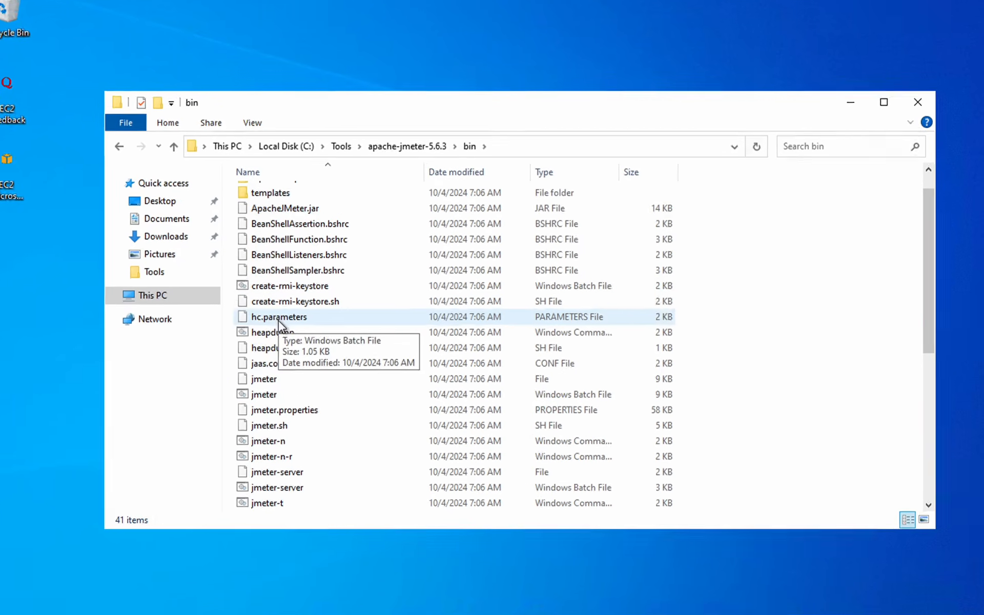
pyautogui.click(262, 394)
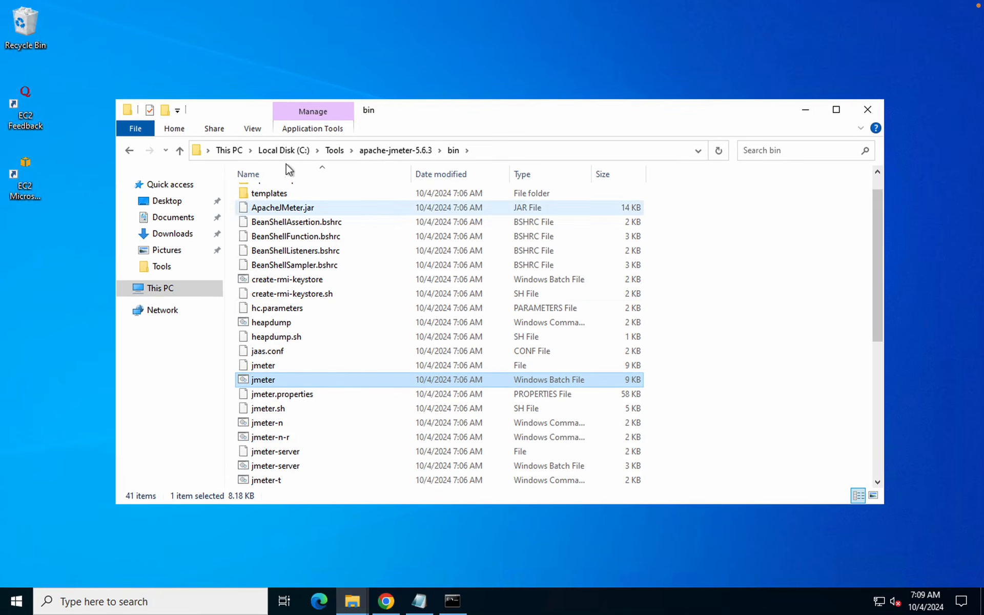
pyautogui.click(251, 130)
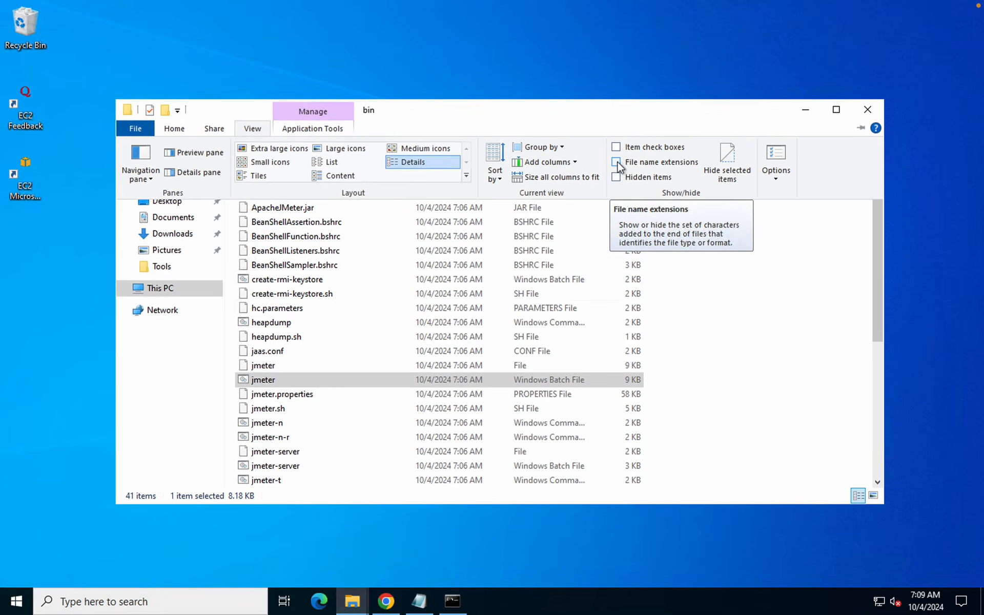
pyautogui.click(794, 192)
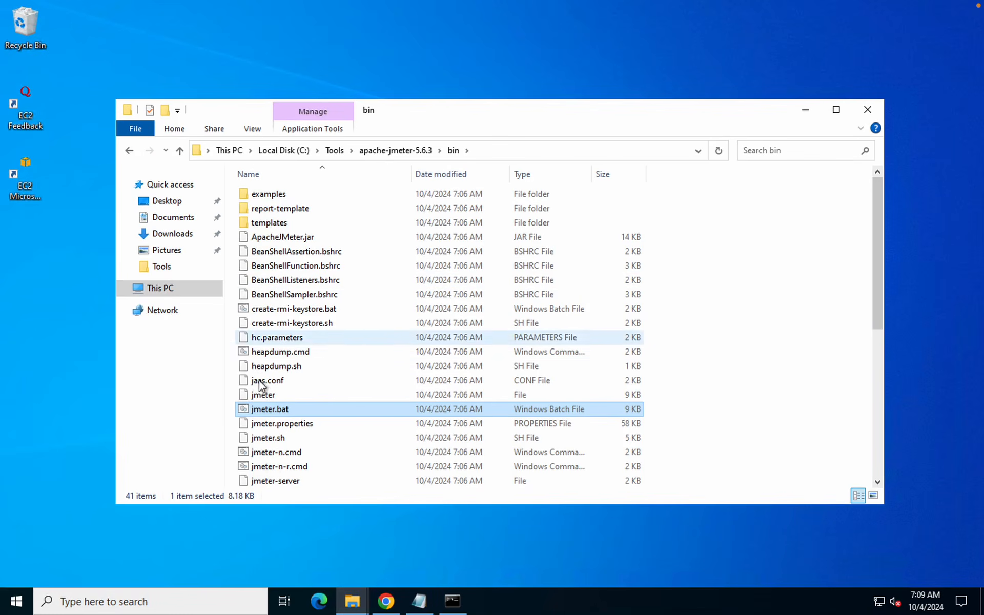
# Launch JMeter 5.6.3 from jmeter.bat, confirm the empty Test Plan, then close the JMeter window
pyautogui.doubleClick(276, 409)
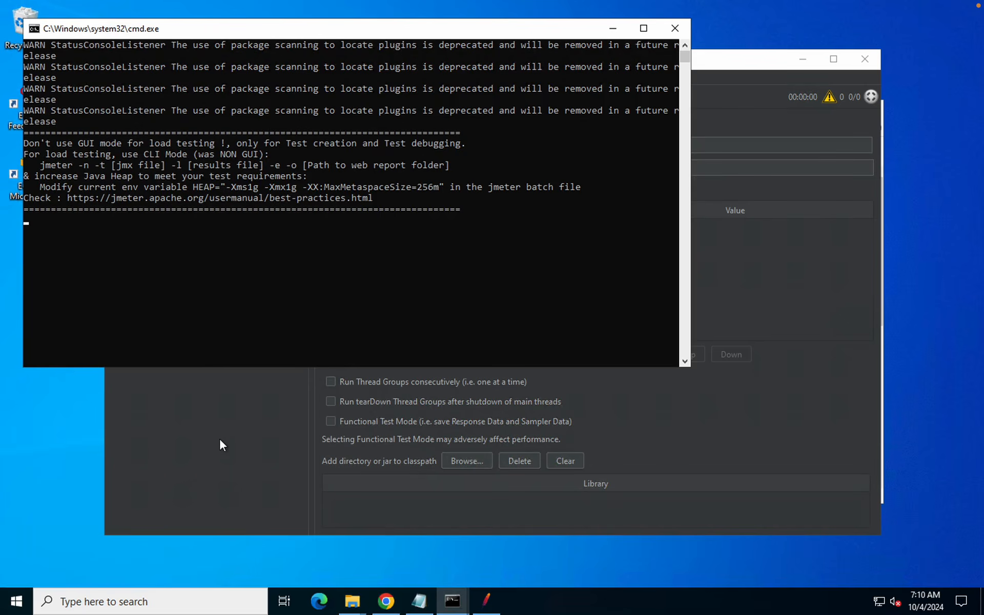
pyautogui.click(220, 440)
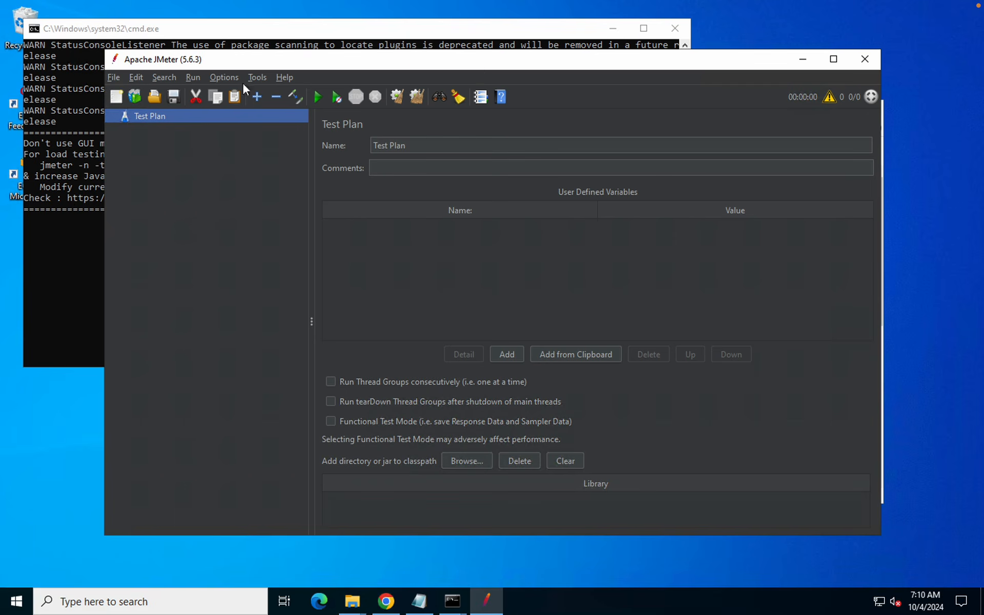
pyautogui.click(866, 60)
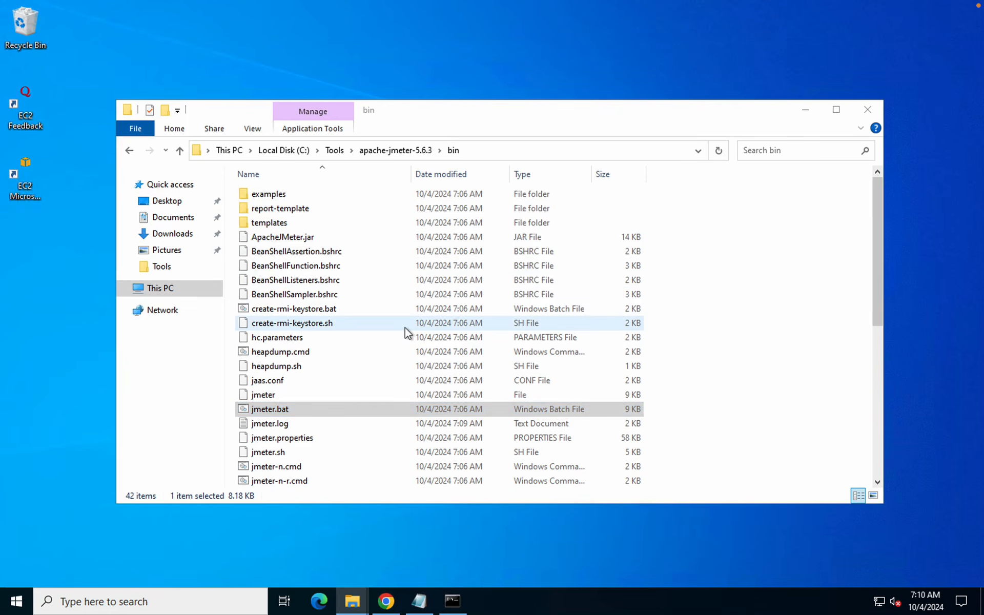
# Open Command Prompt from the Start search and copy the bin folder path from Explorer
pyautogui.press('super')
pyautogui.write('cmd')
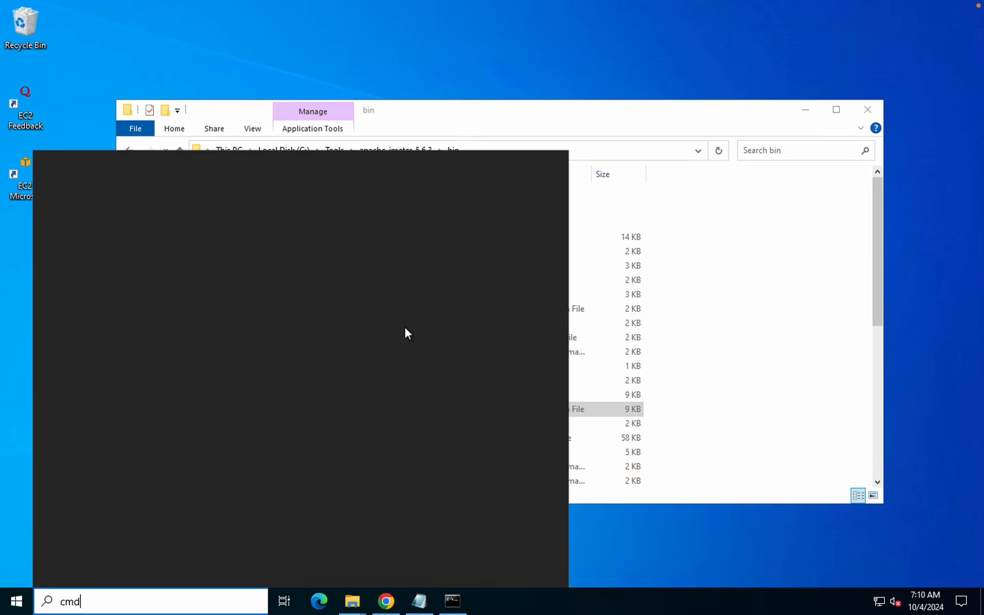
pyautogui.press('Return')
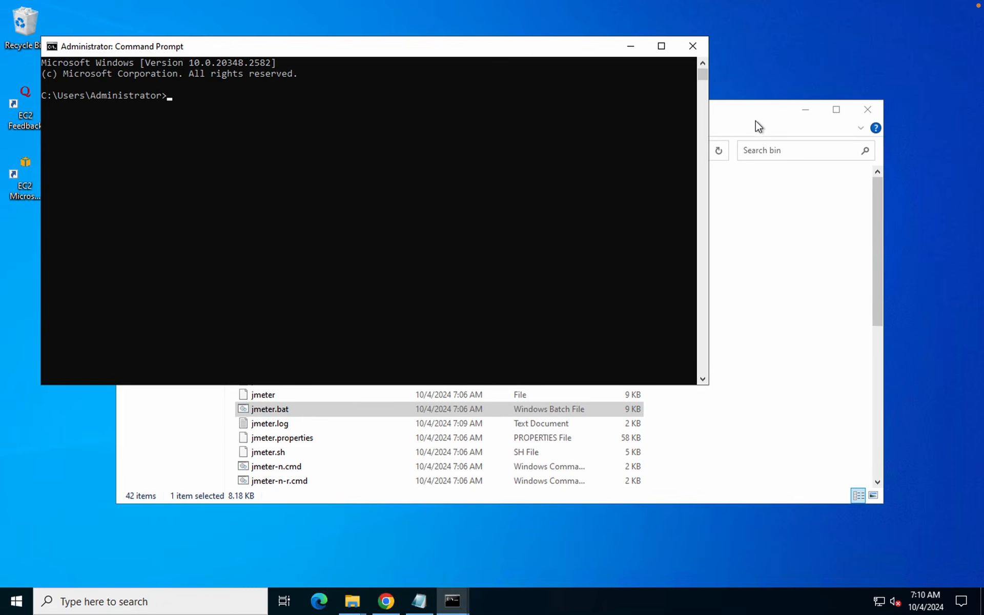
pyautogui.click(758, 125)
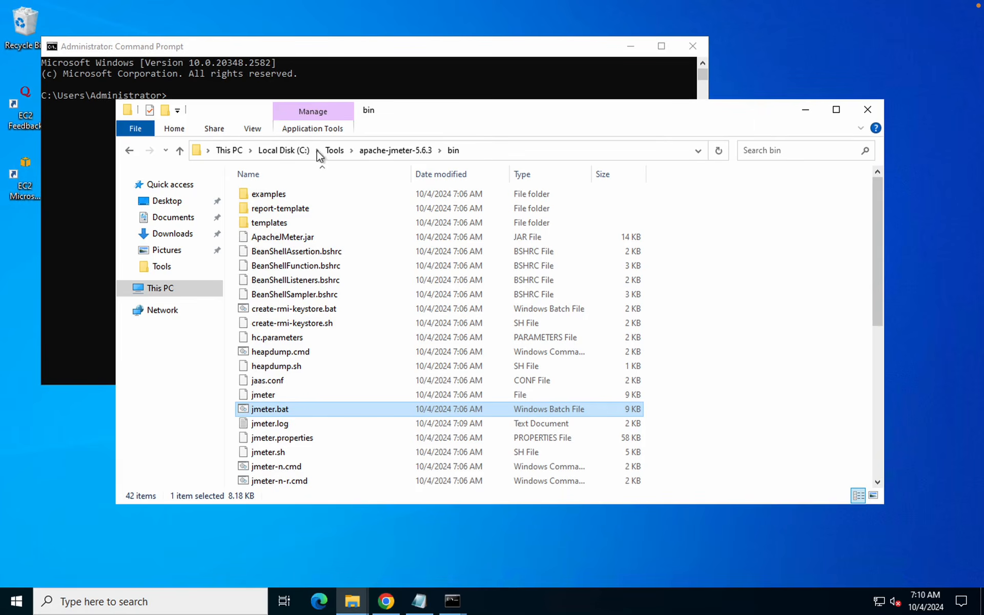
pyautogui.click(497, 151)
pyautogui.hotkey('ctrl', 'c')
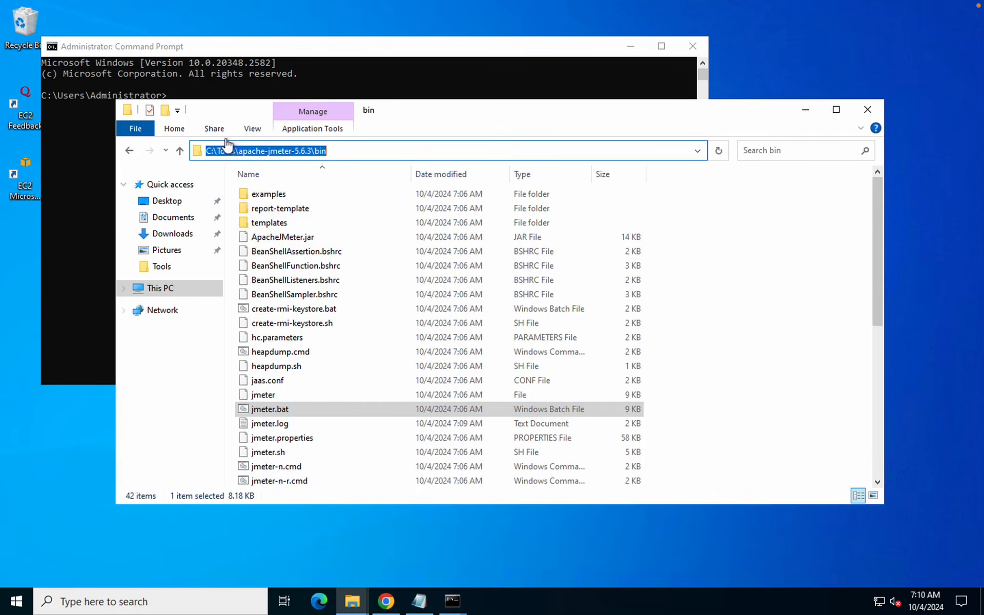
pyautogui.click(76, 139)
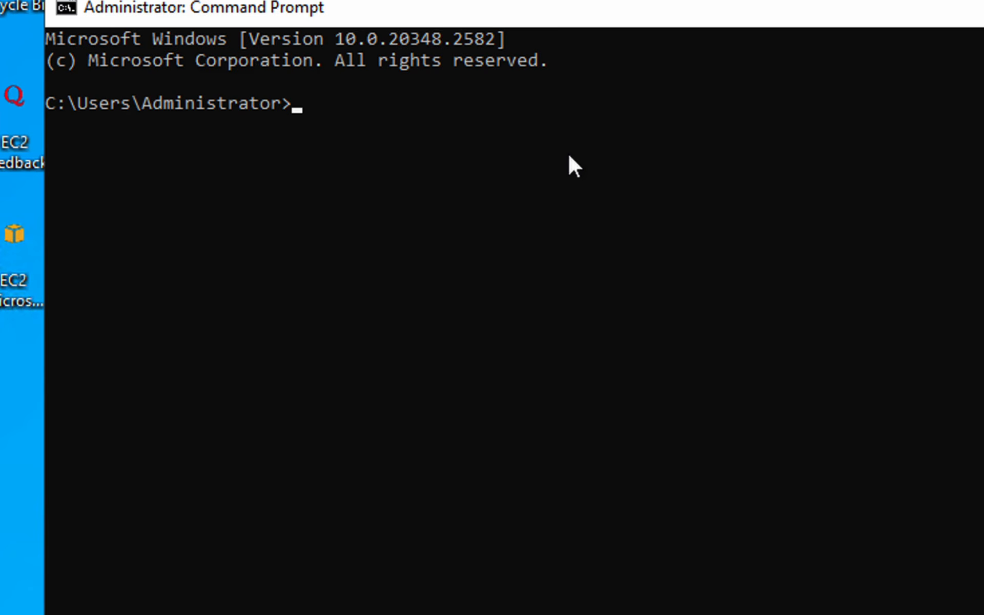
# After trying d: and e:, switch to drive C: and cd into C:\Tools\apache-jmeter-5.6.3\bin
pyautogui.write('d:')
pyautogui.press('Return')
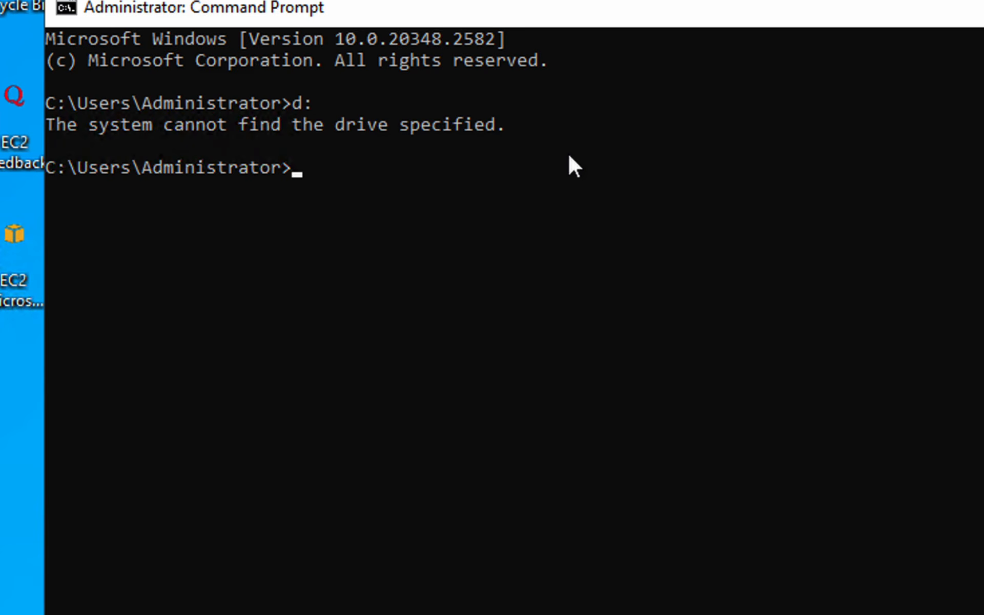
pyautogui.write('e:')
pyautogui.press('Return')
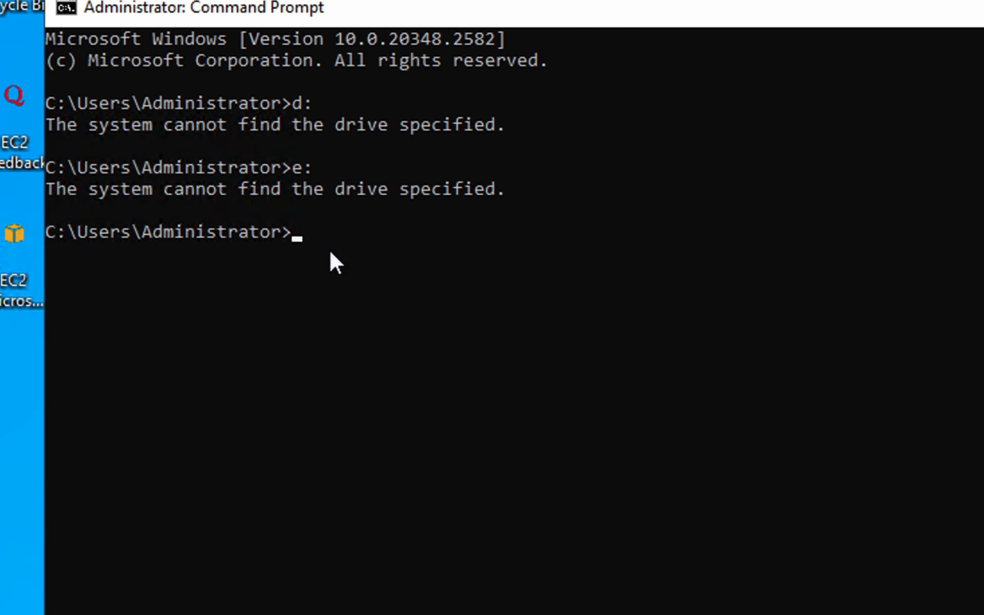
pyautogui.write('c:')
pyautogui.press('Return')
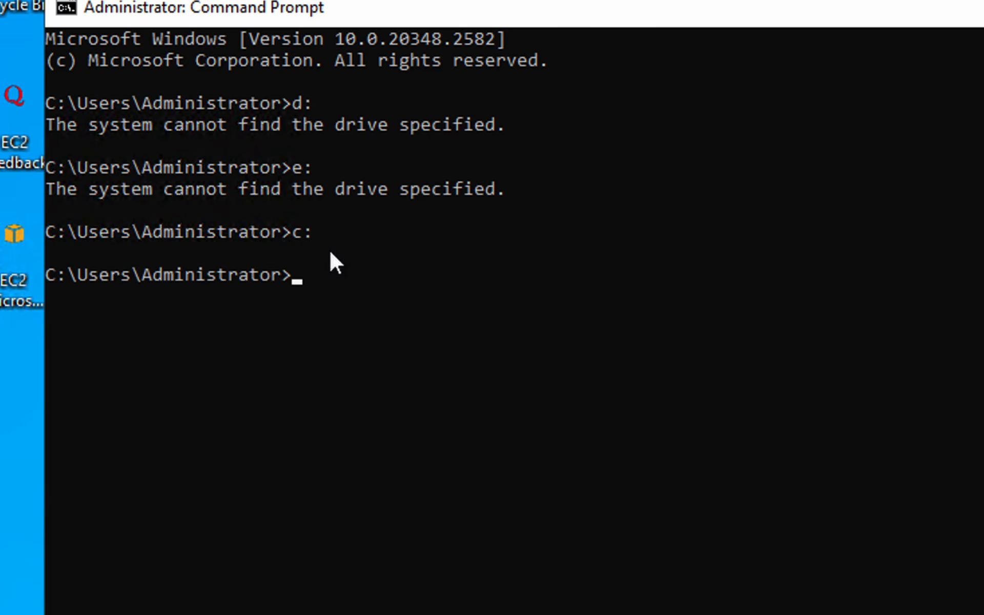
pyautogui.write('cd')
pyautogui.hotkey('ctrl', 'v')
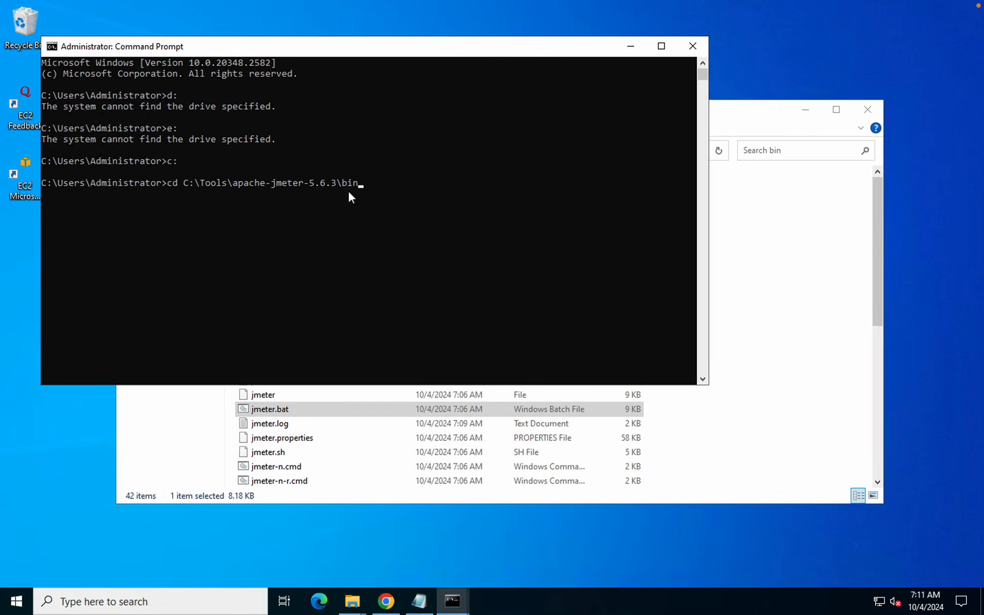
pyautogui.press('Return')
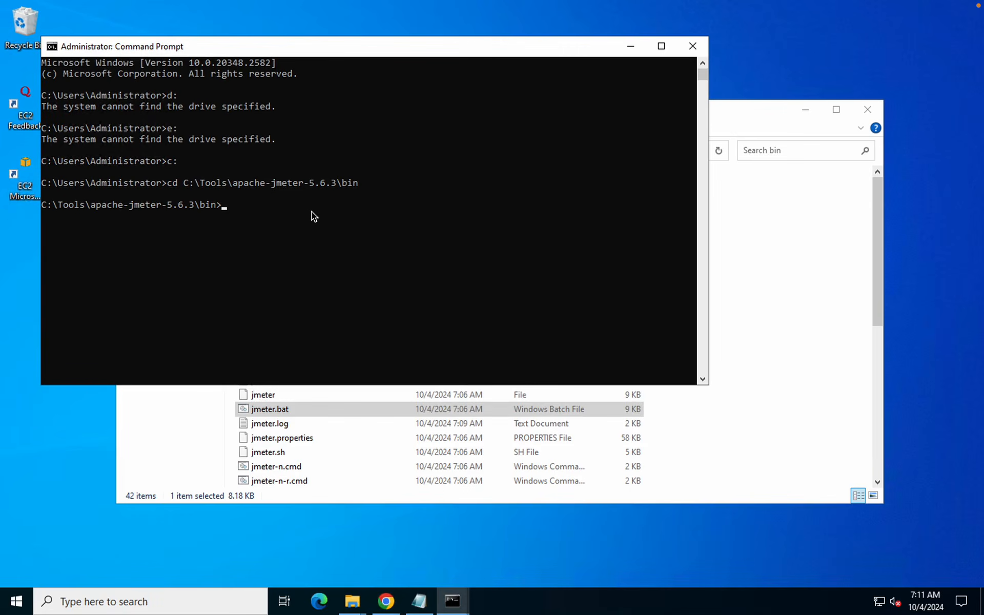
pyautogui.write('jmeter')
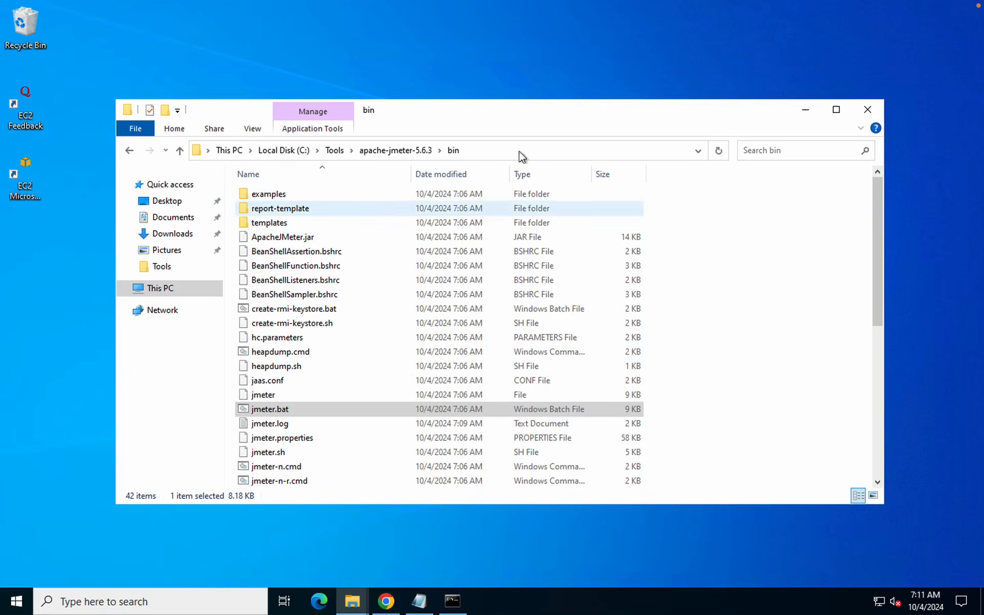
# Open a console directly in the bin folder by entering cmd in Explorer's address bar
pyautogui.moveTo(173, 134); pyautogui.dragTo(621, 167)
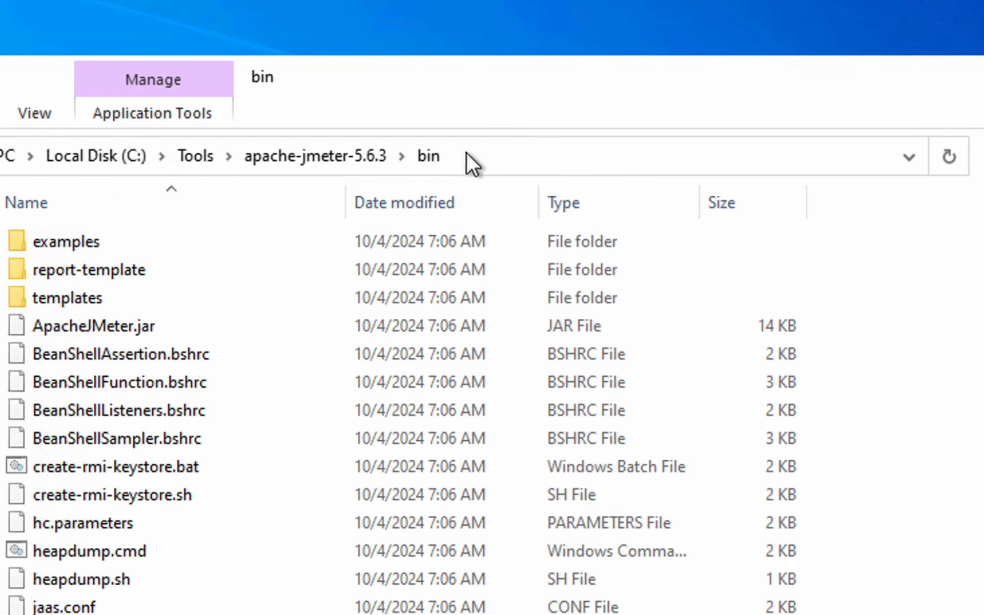
pyautogui.click(476, 150)
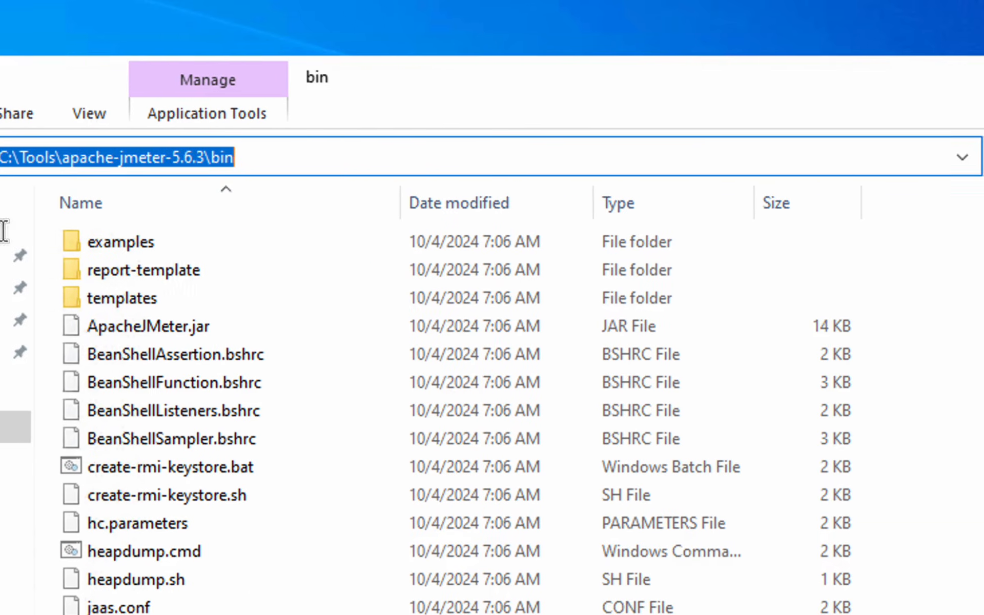
pyautogui.write('cmd')
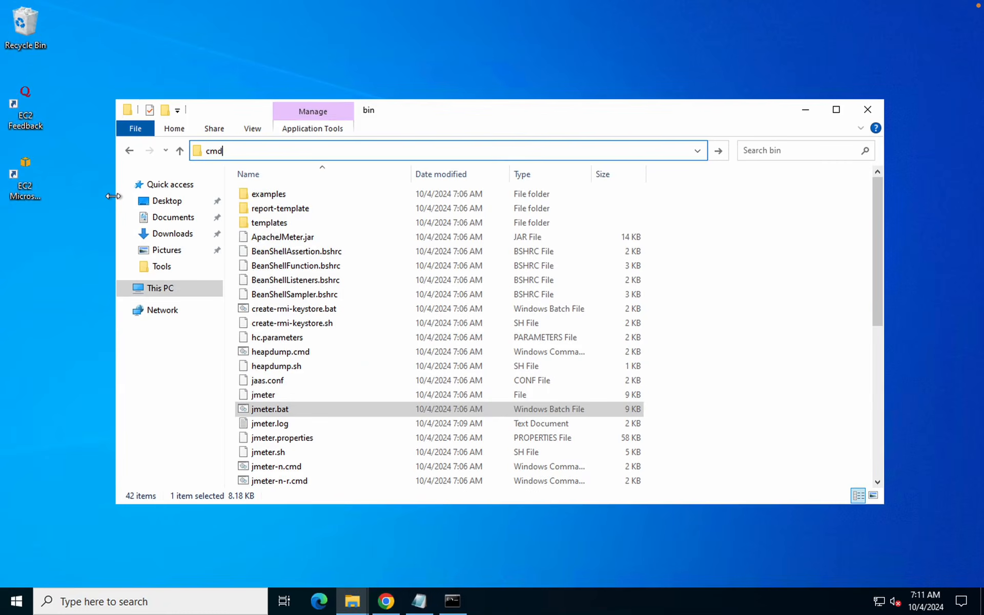
pyautogui.press('Return')
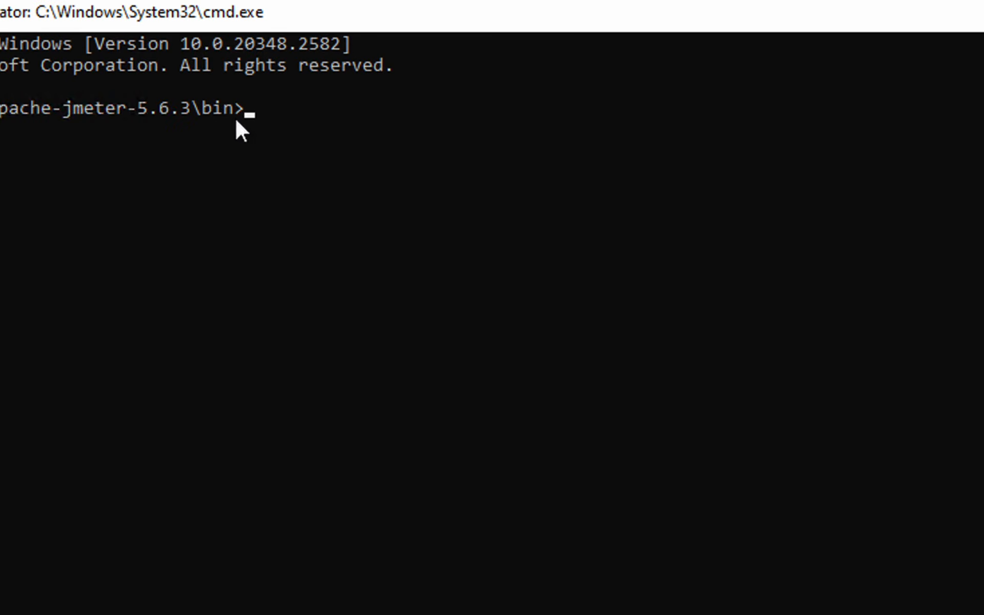
# Run jmeter.bat in the console to start JMeter
pyautogui.write('j')
pyautogui.press('BackSpace')
pyautogui.press('BackSpace')
pyautogui.press('BackSpace')
pyautogui.press('BackSpace')
pyautogui.write('jmeter.bat')
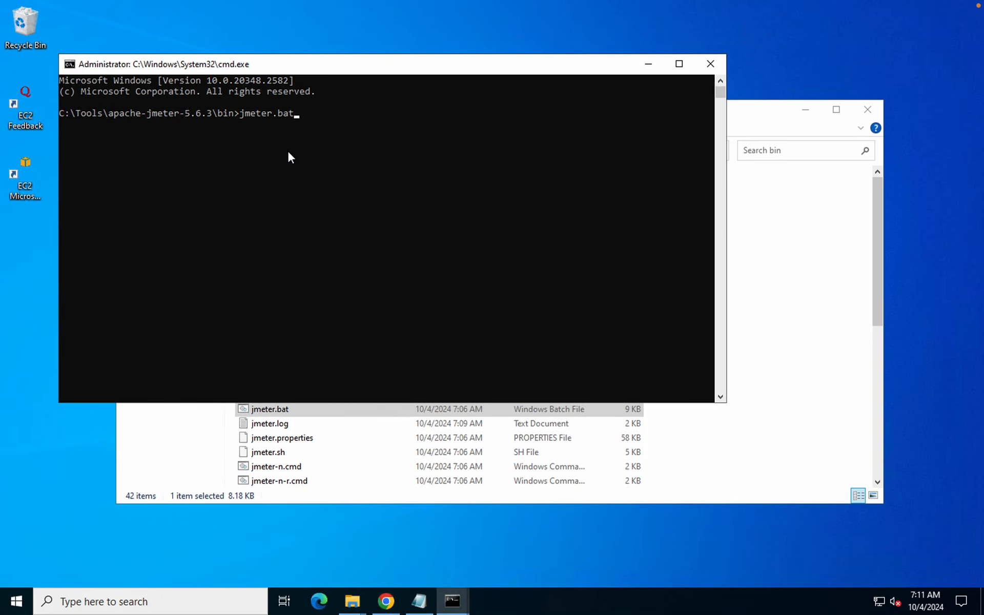
pyautogui.press('Return')
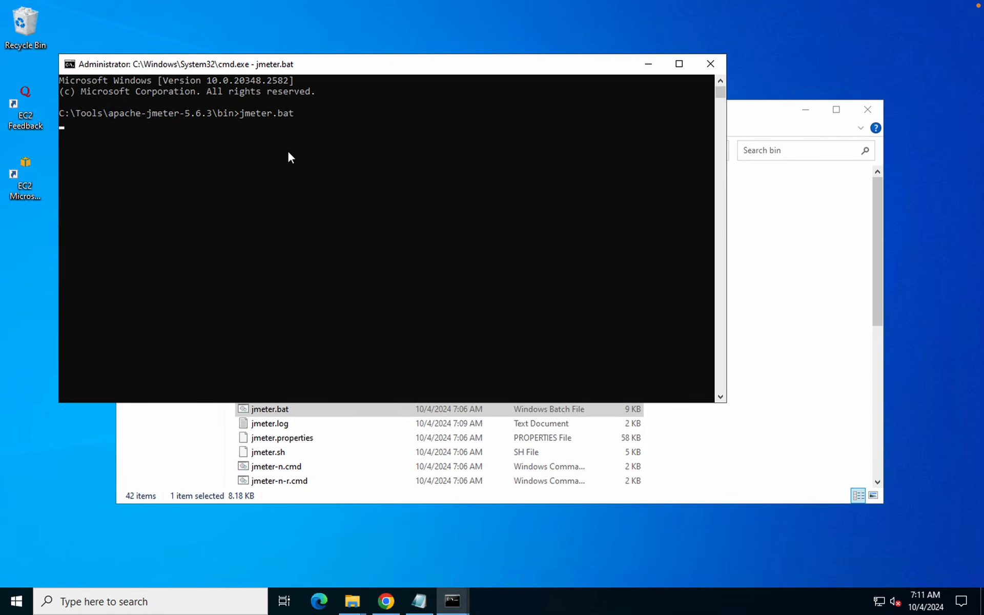
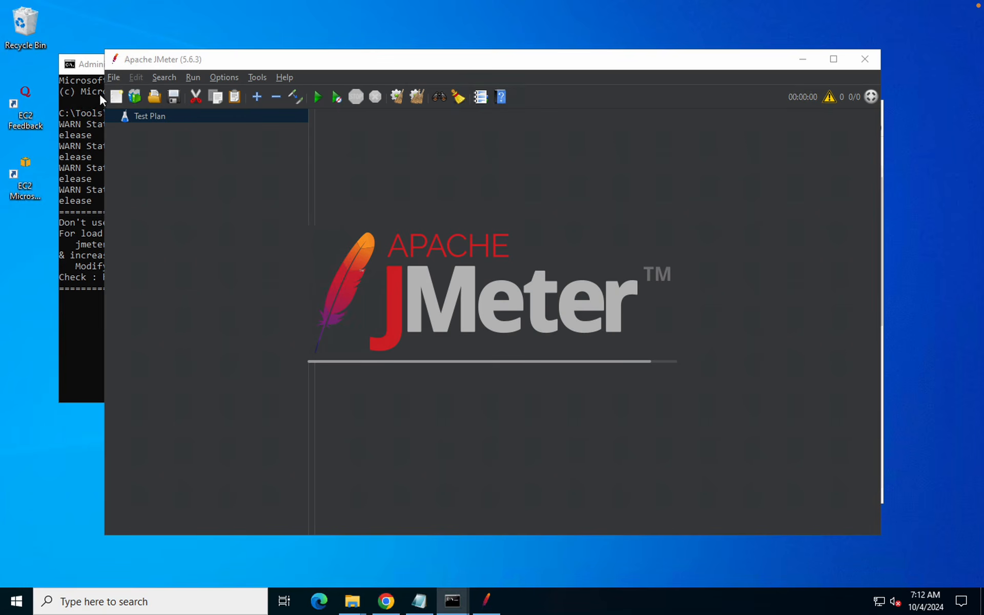
# Bring the loaded JMeter window back in front of the cmd launch console
pyautogui.click(71, 128)
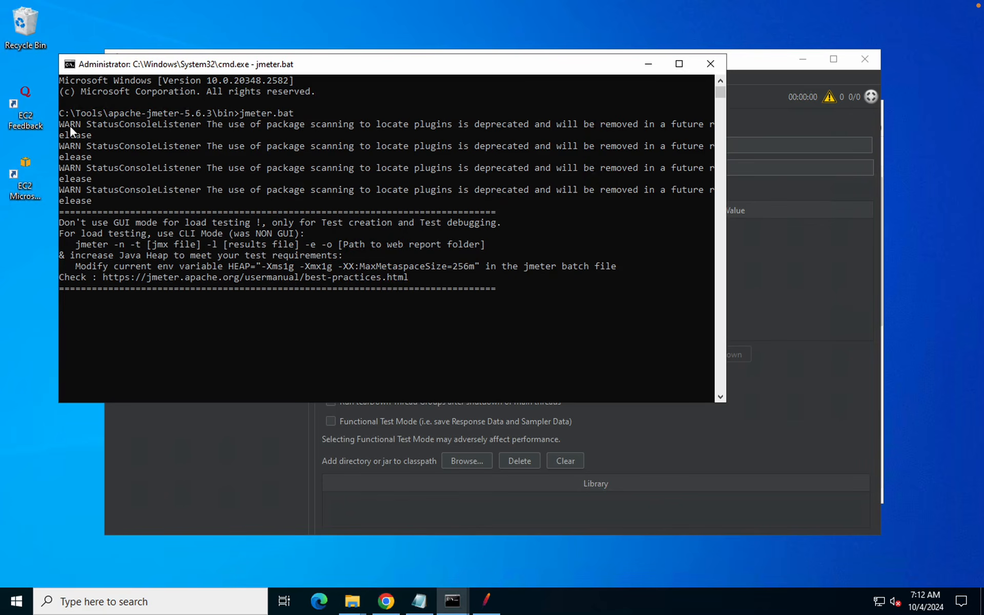
pyautogui.click(767, 271)
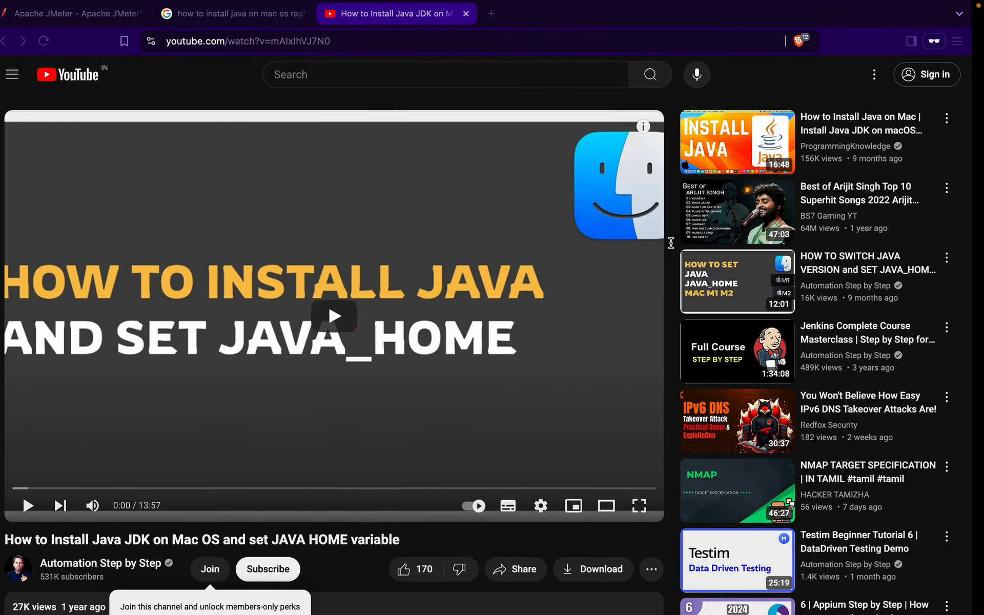
# Search 'download jemter' in a new private tab and open the Download Apache JMeter page
pyautogui.click(503, 14)
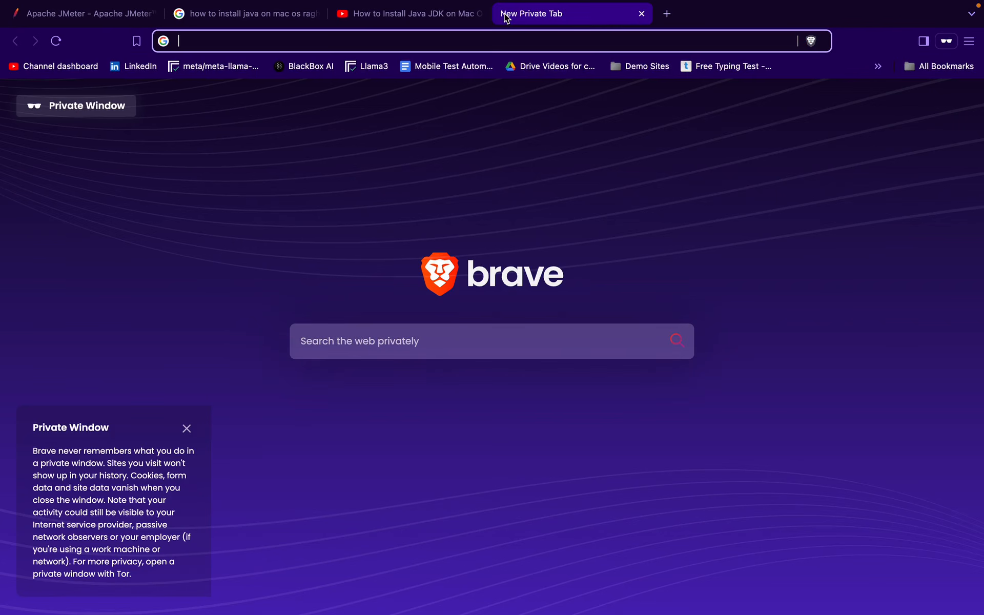
pyautogui.write('download jemter')
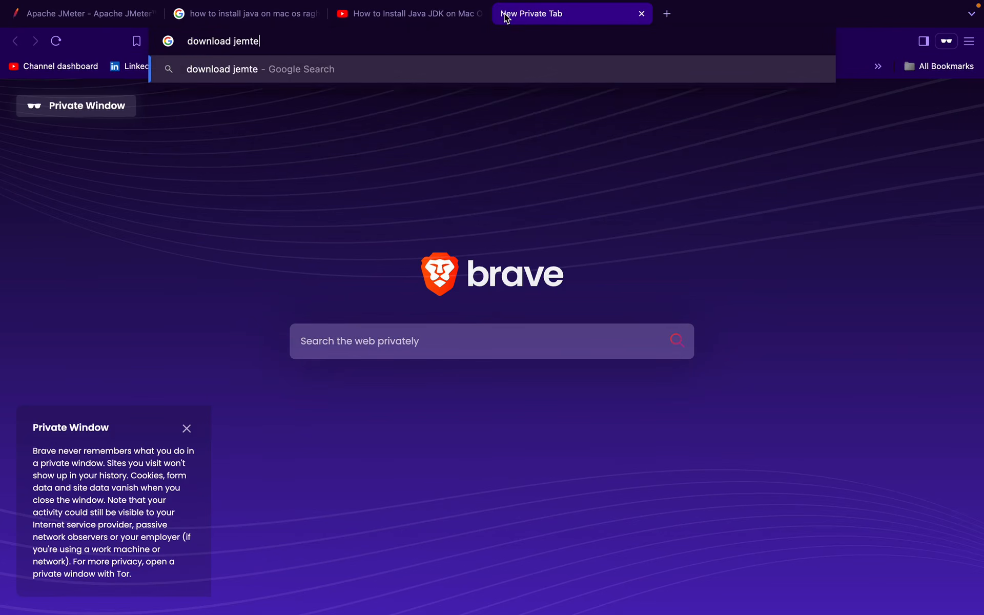
pyautogui.press('Return')
pyautogui.click(204, 256)
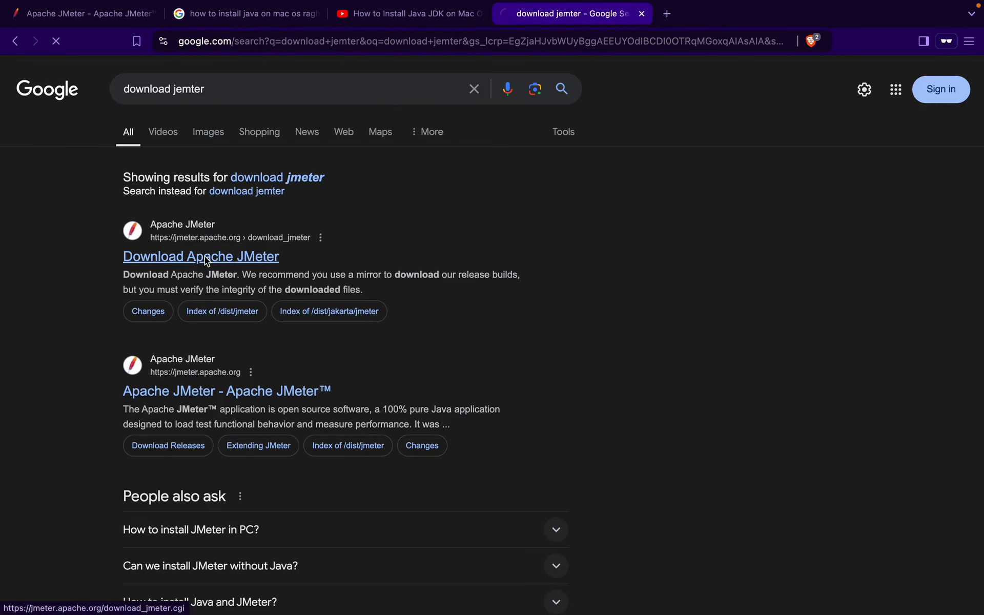
# Save apache-jmeter-5.6.3.zip into Downloads and check its download progress
pyautogui.scroll(-2, 333, 508)
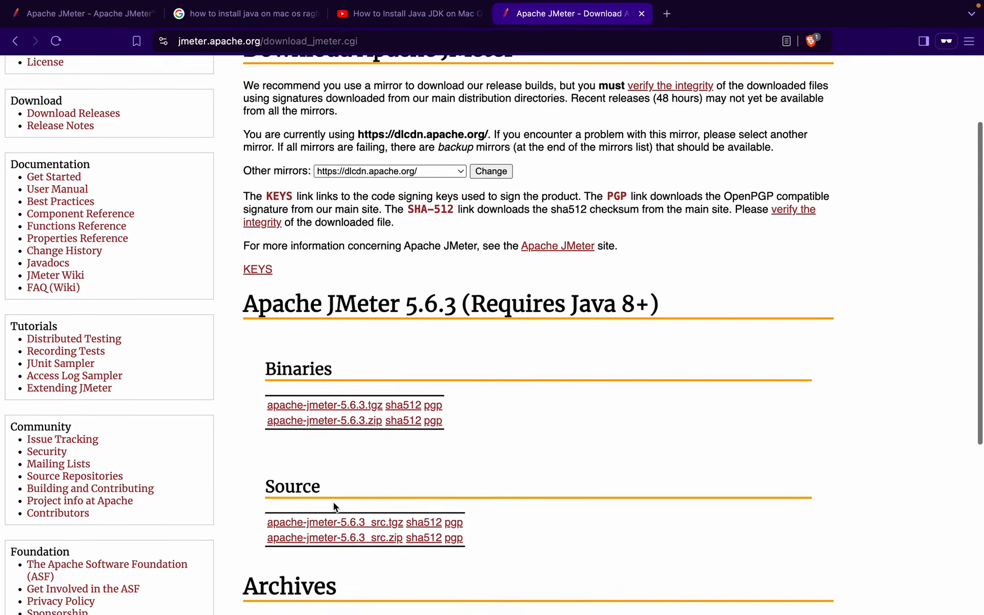
pyautogui.click(347, 424)
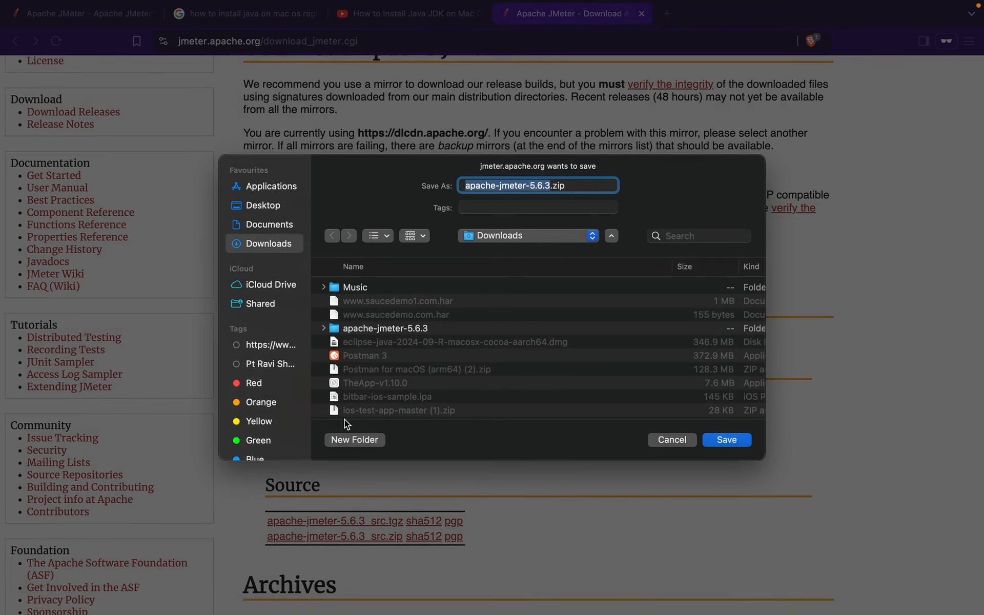
pyautogui.click(726, 439)
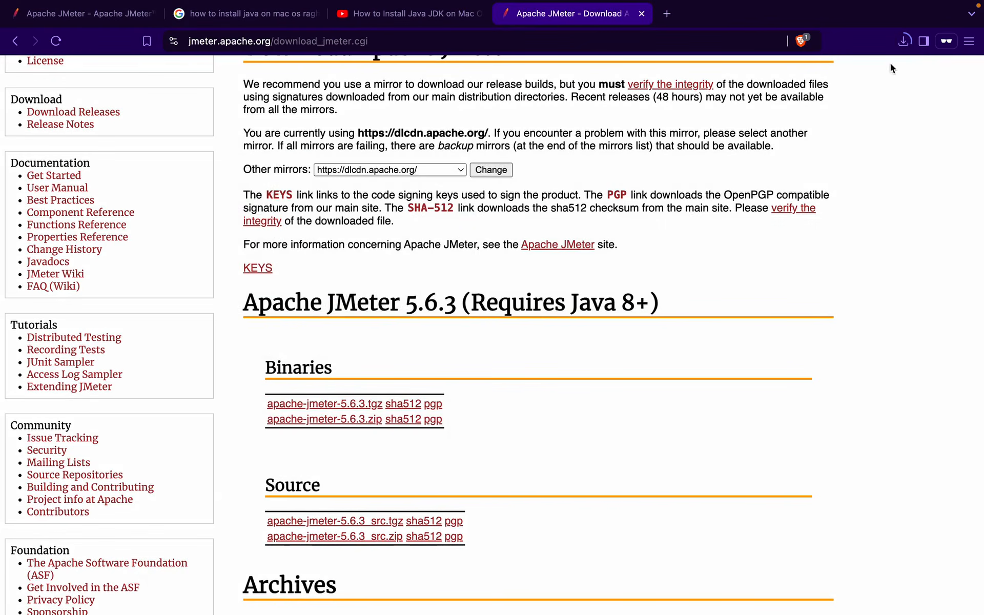
pyautogui.click(903, 40)
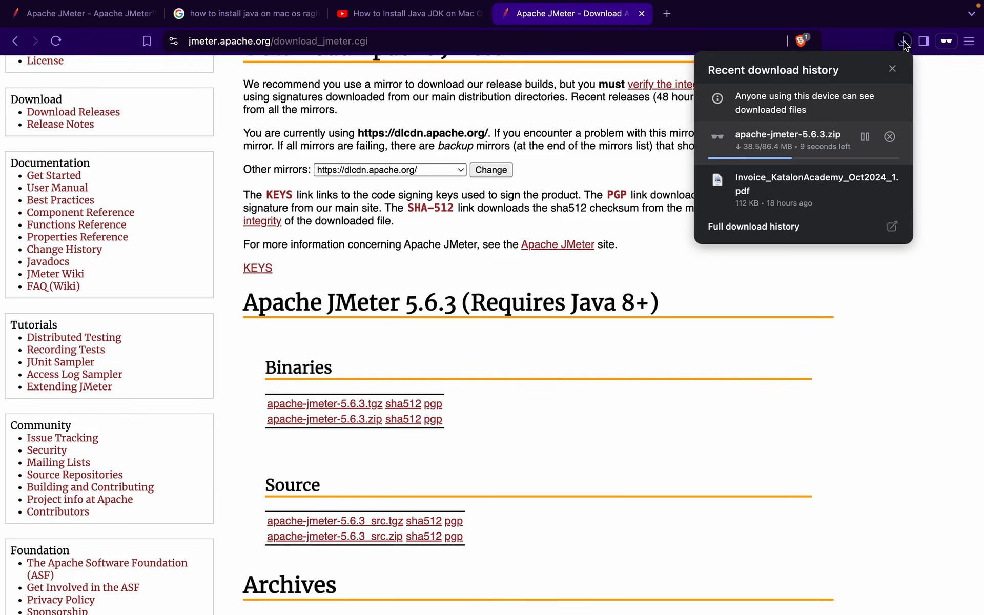
pyautogui.click(764, 333)
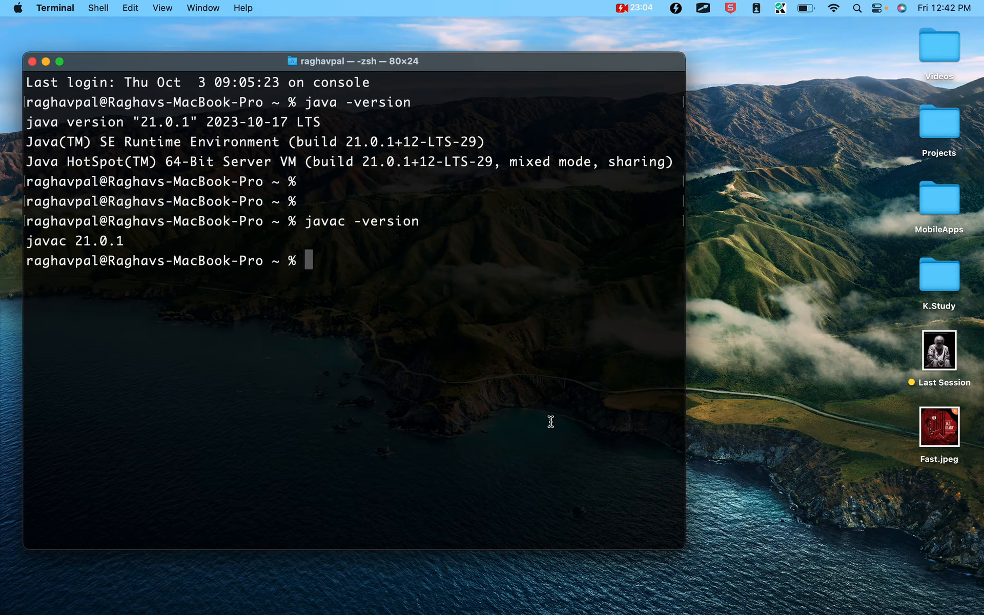
pyautogui.hotkey('ctrl', 'Up')
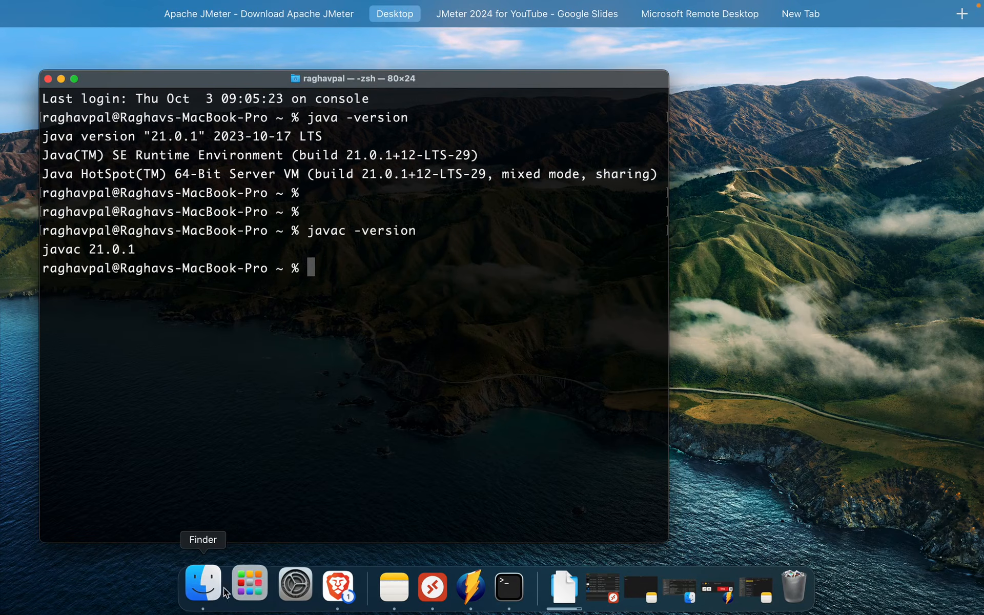
# Unpack apache-jmeter-5.6.3.zip in Downloads with Archive Utility
pyautogui.click(207, 595)
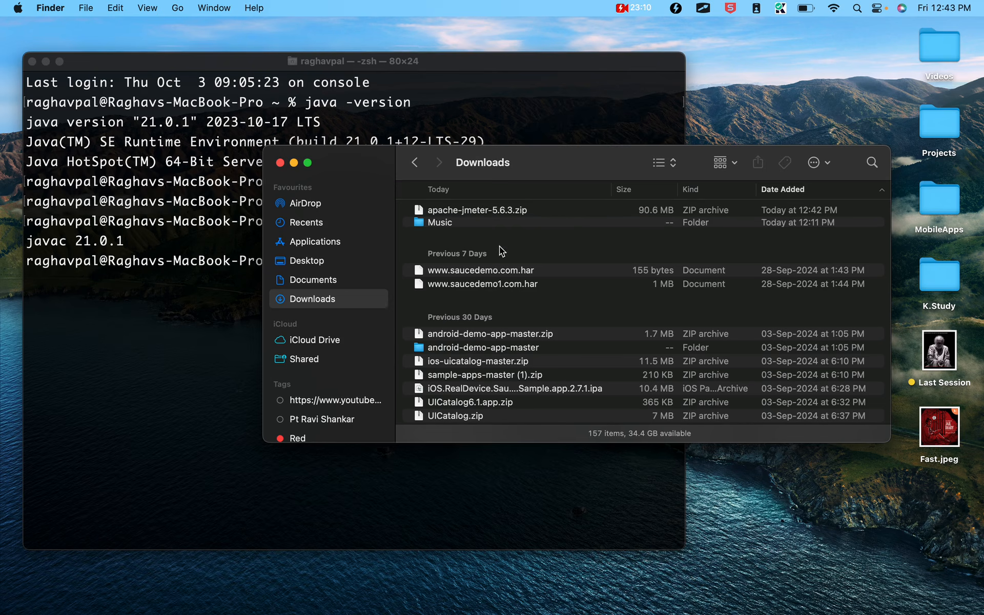
pyautogui.click(497, 210)
pyautogui.rightClick(490, 210)
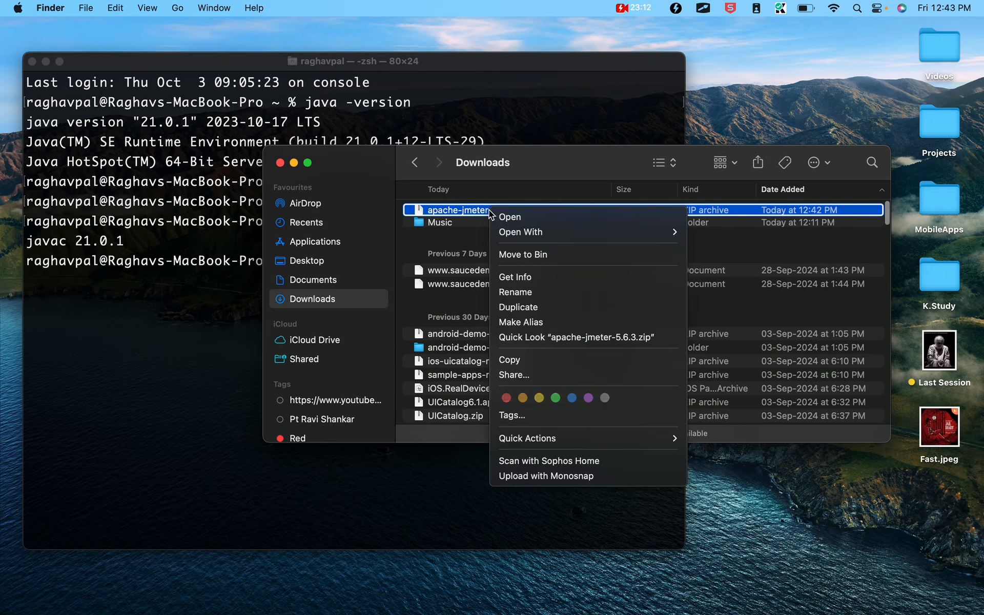
pyautogui.moveTo(622, 233)
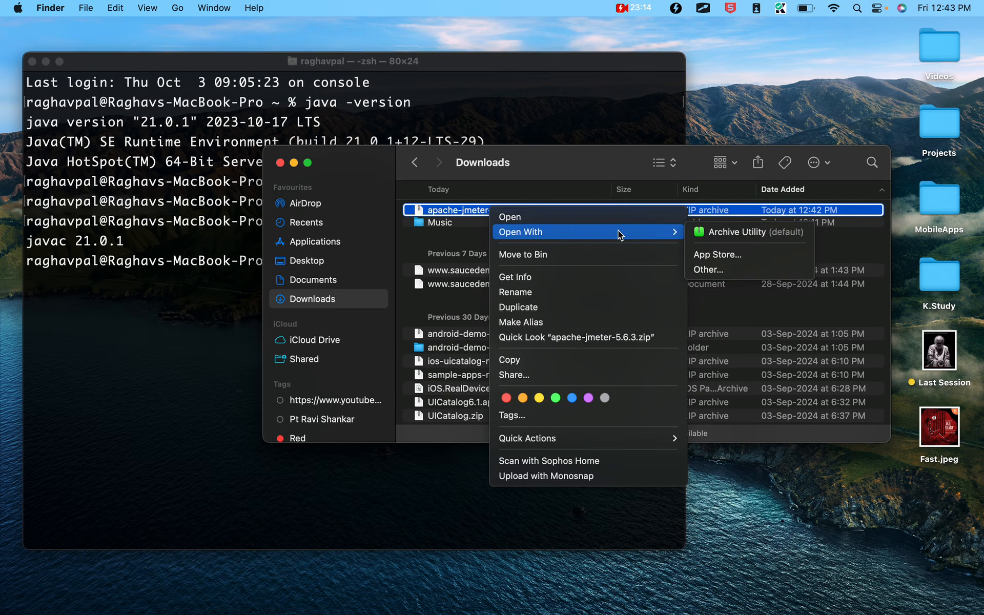
pyautogui.click(758, 230)
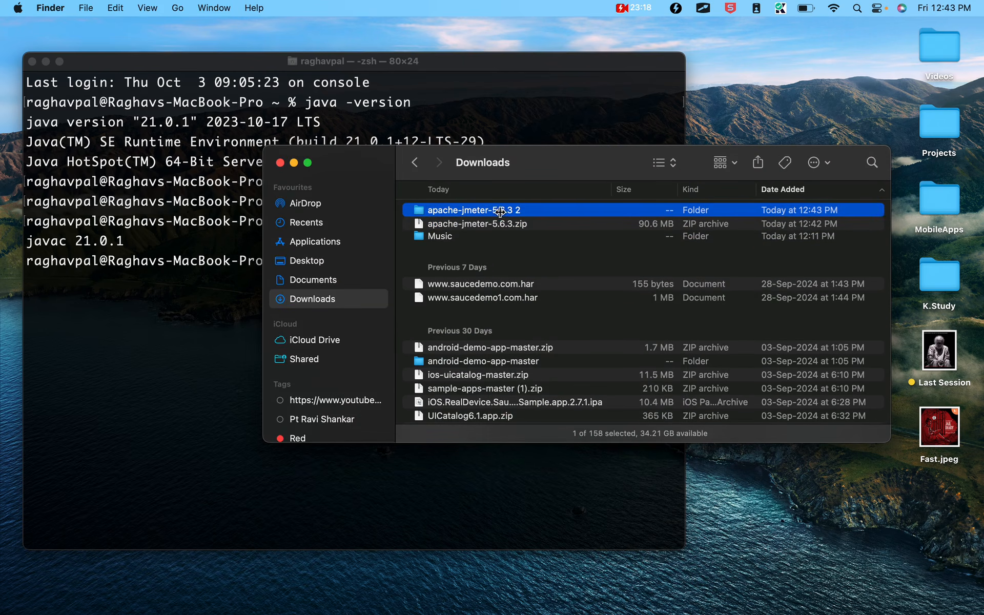
# Exit and close the old Terminal session
pyautogui.click(119, 97)
pyautogui.write('exit')
pyautogui.press('Return')
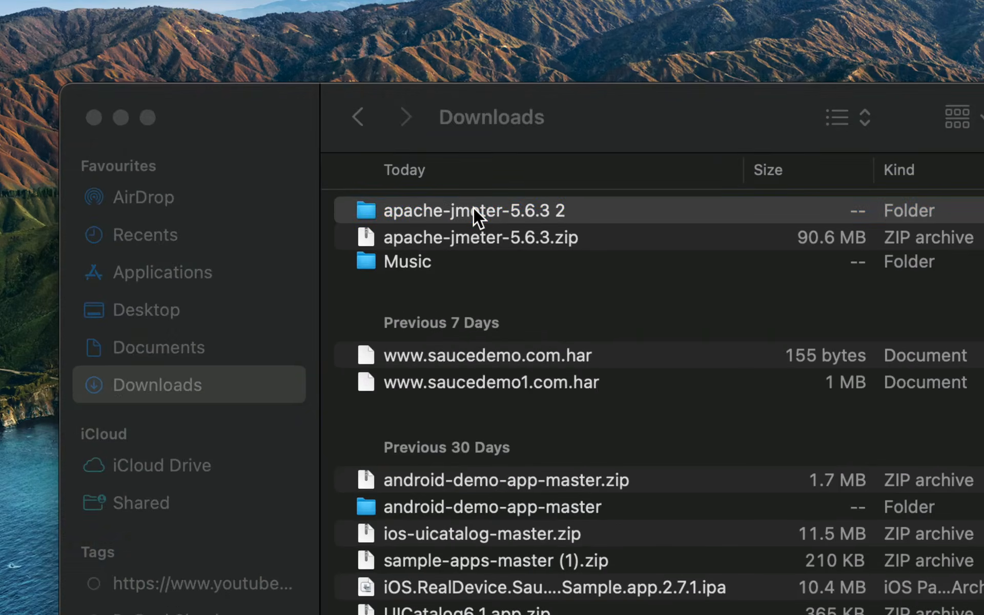
# Open the extracted apache-jmeter-5.6.3 2 folder and expand its bin directory
pyautogui.doubleClick(477, 210)
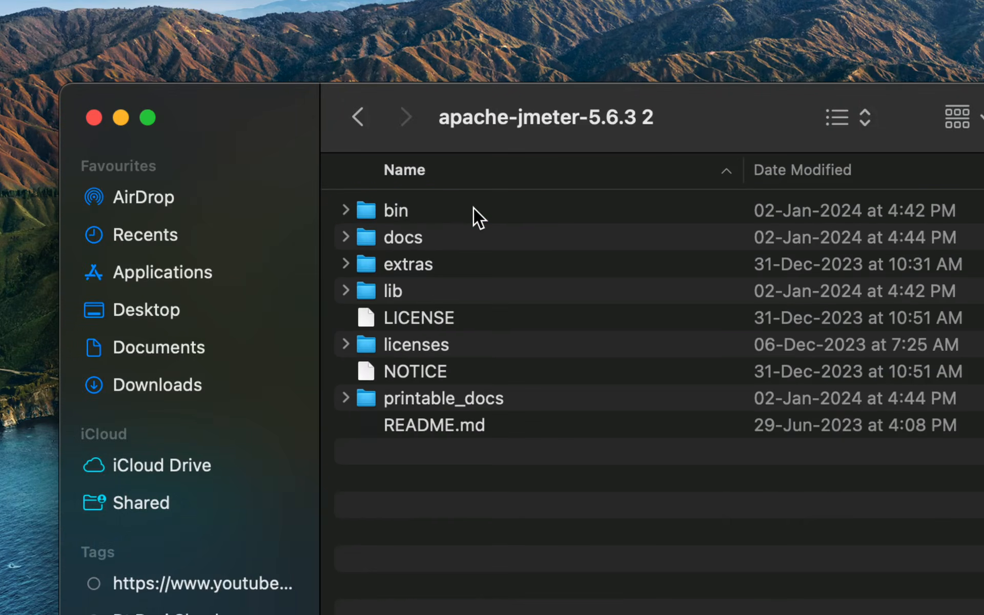
pyautogui.click(402, 208)
pyautogui.click(409, 235)
pyautogui.click(410, 266)
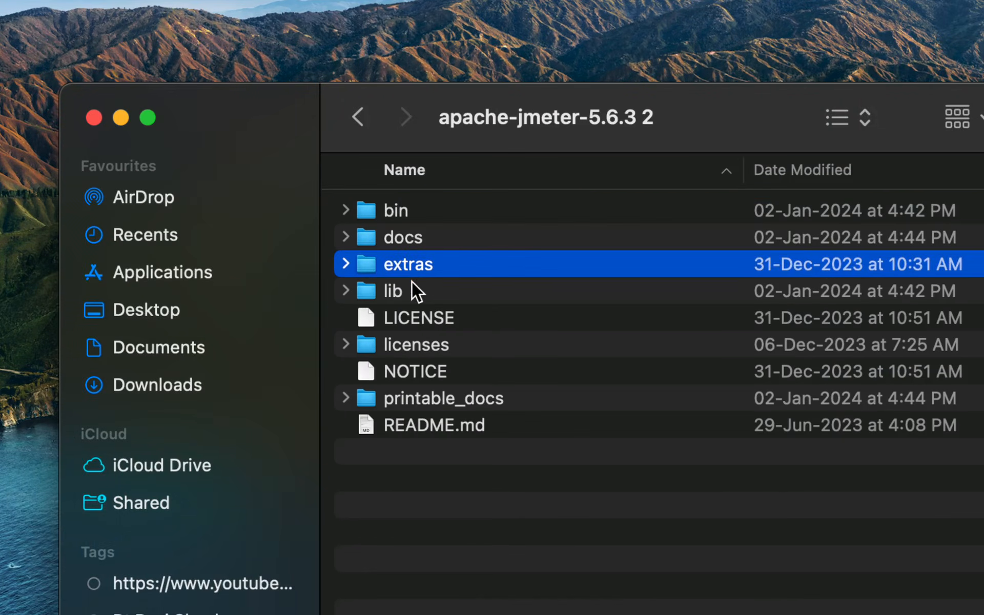
pyautogui.click(412, 283)
pyautogui.click(397, 207)
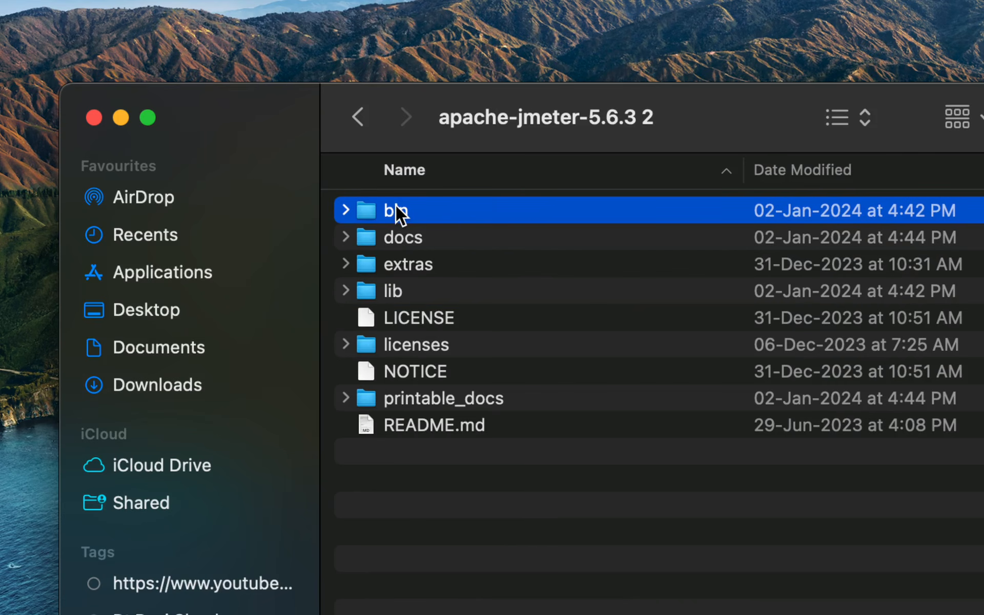
pyautogui.press('Right')
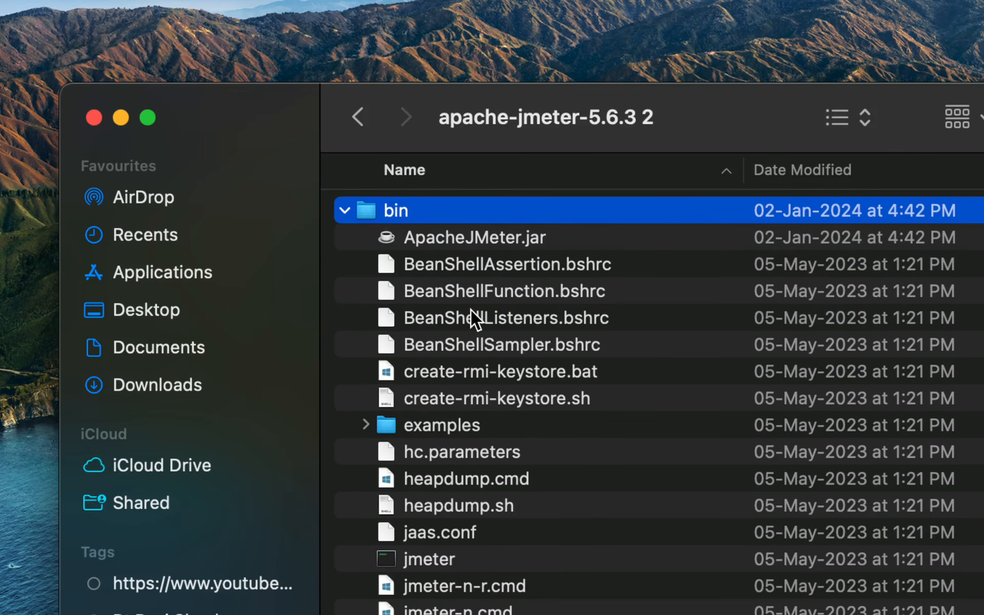
# Locate the jmeter.sh script among the jmeter launchers in bin
pyautogui.scroll(-5, 470, 309)
pyautogui.click(464, 395)
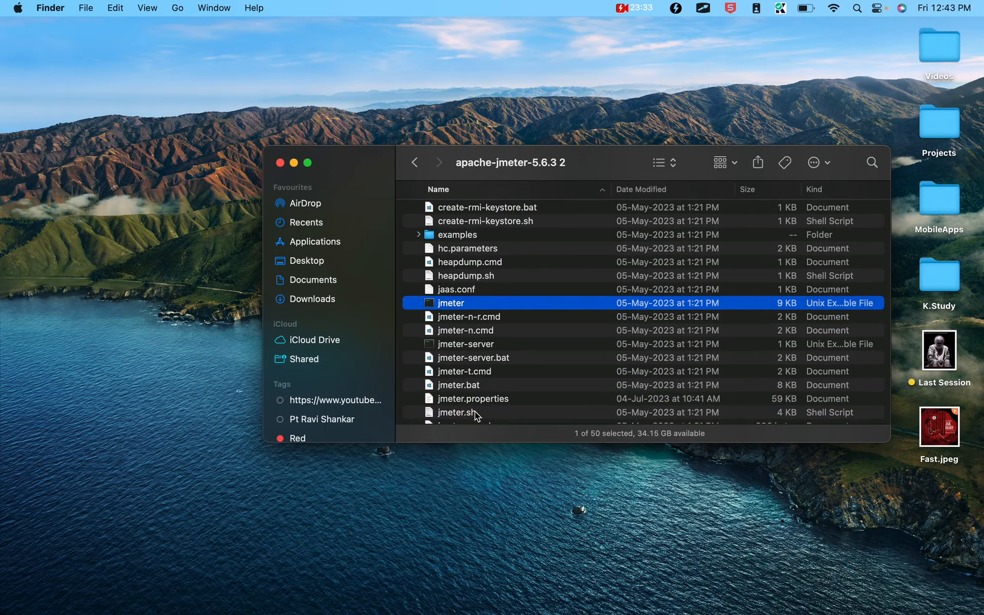
pyautogui.click(476, 606)
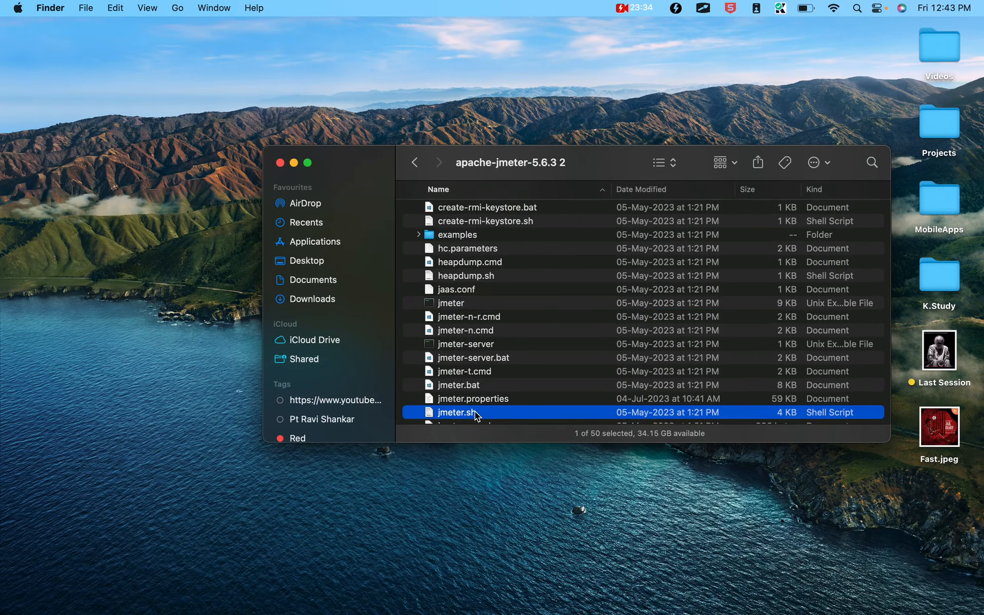
pyautogui.scroll(-3, 475, 411)
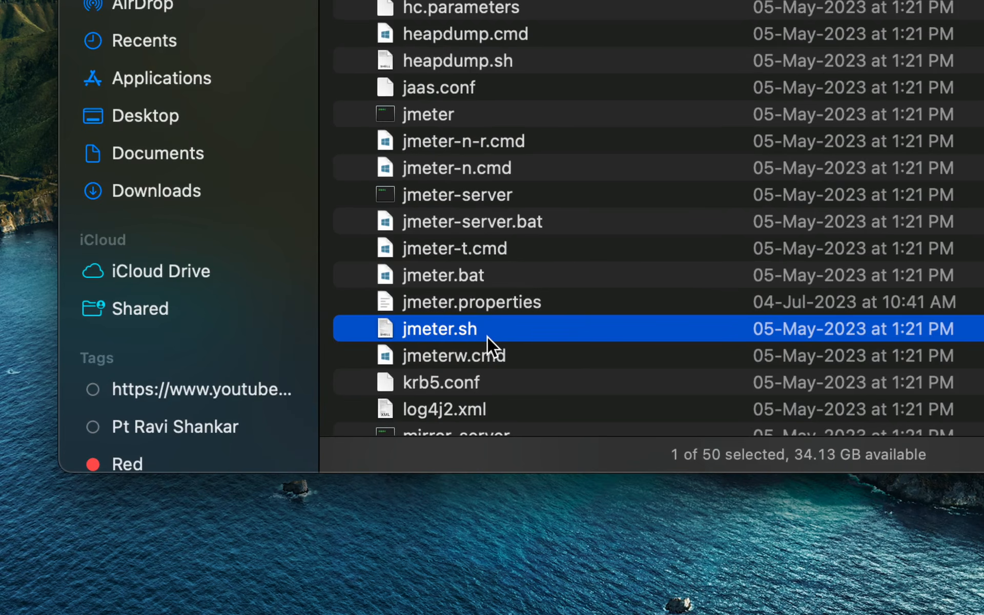
pyautogui.click(462, 278)
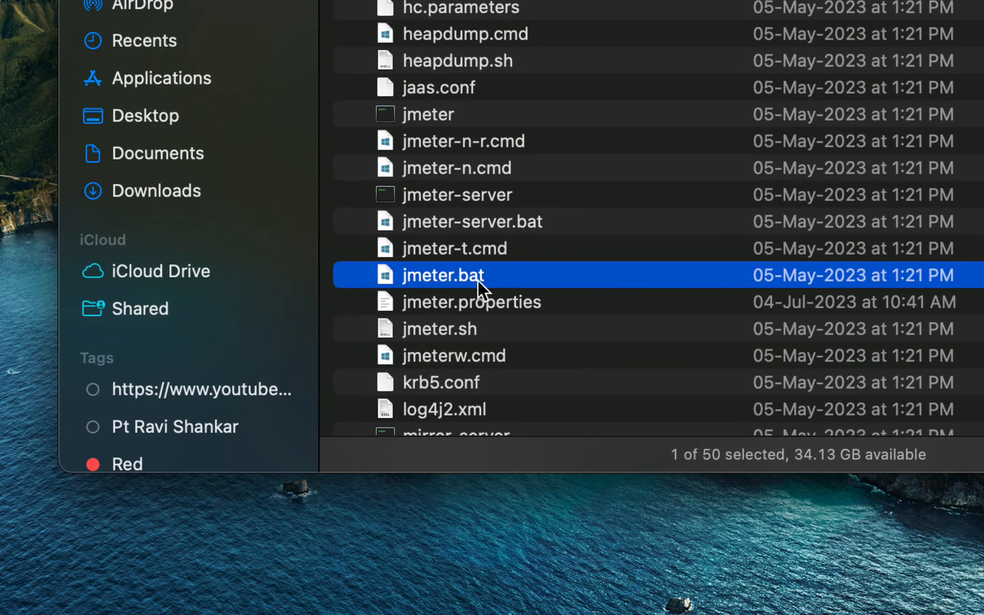
pyautogui.click(451, 331)
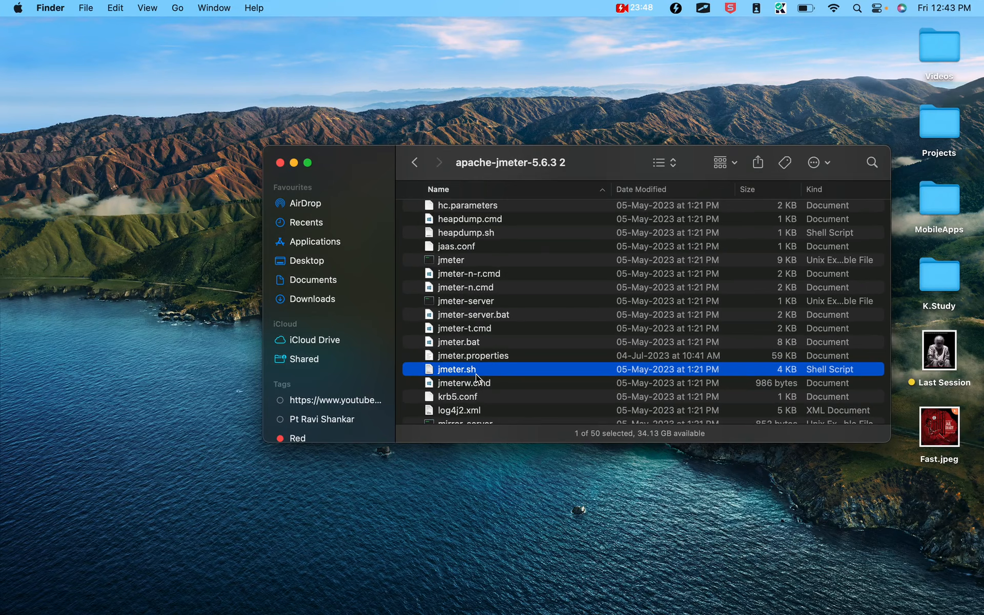
# Launch Terminal through Spotlight search
pyautogui.press('cmd+space')
pyautogui.write('terminal')
pyautogui.press('Return')
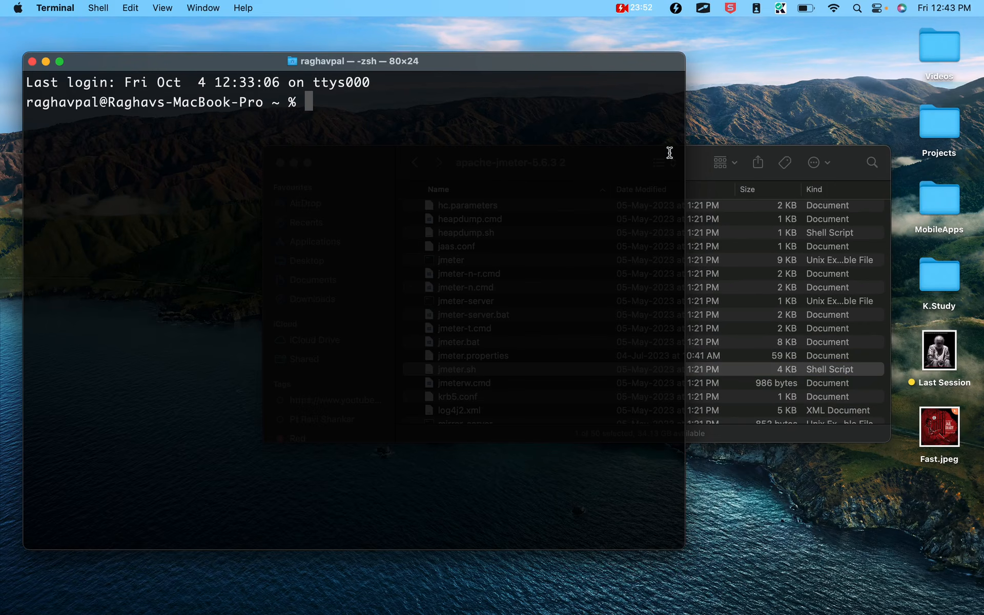
# Drop the bin folder's path from Finder into Terminal, run it, and clear the error
pyautogui.click(701, 165)
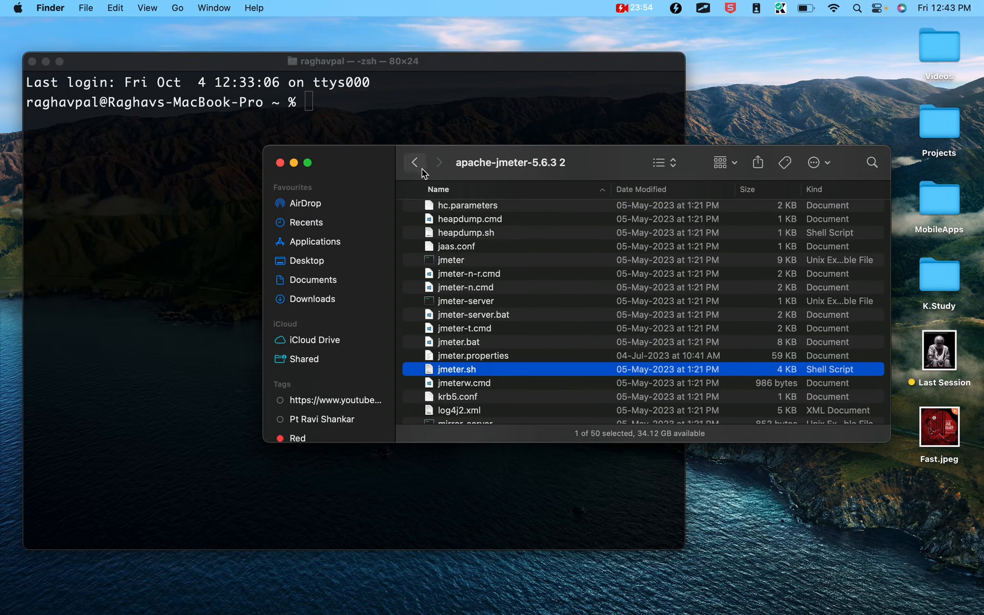
pyautogui.scroll(5, 549, 278)
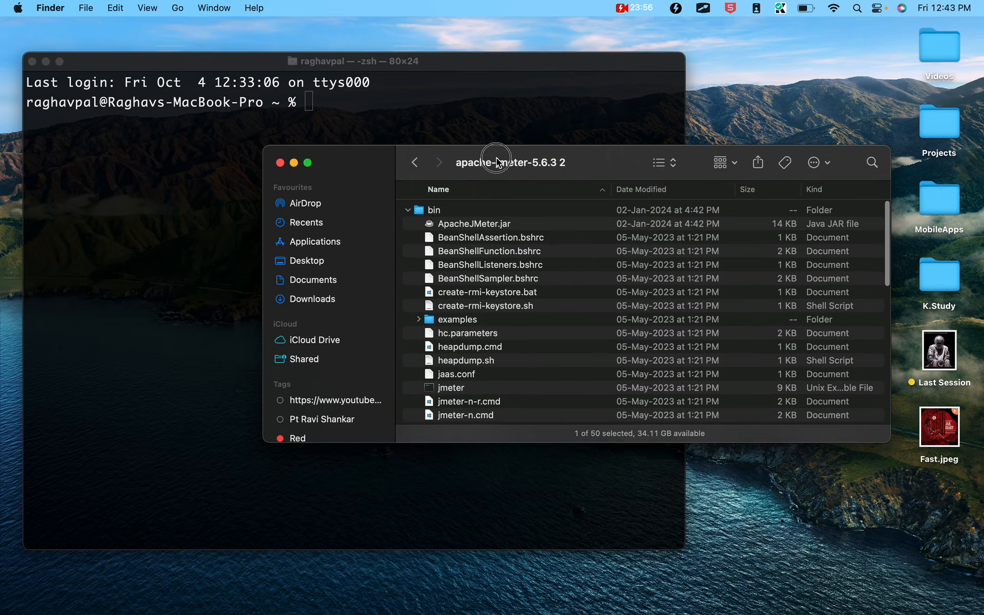
pyautogui.moveTo(496, 163); pyautogui.dragTo(648, 197)
pyautogui.moveTo(585, 245); pyautogui.dragTo(409, 135)
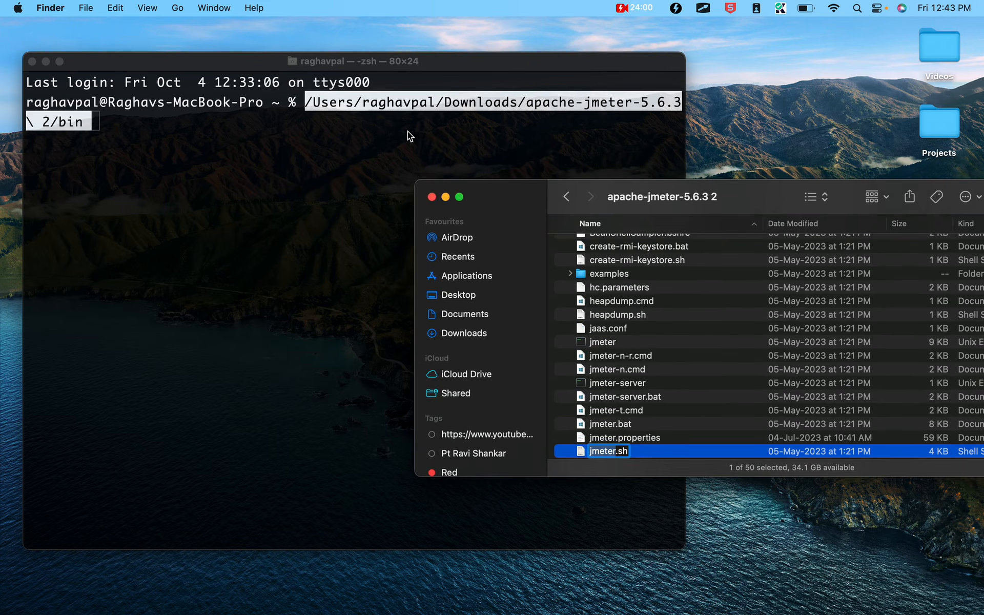
pyautogui.click(284, 183)
pyautogui.press('Return')
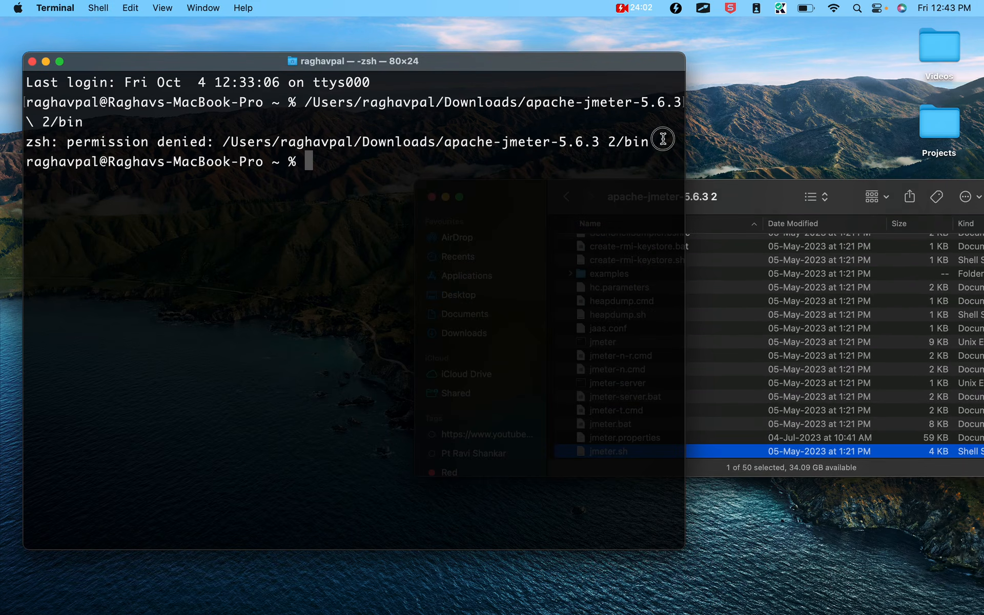
pyautogui.moveTo(661, 142); pyautogui.dragTo(412, 143)
pyautogui.click(359, 163)
pyautogui.press('Return')
# Try running sh jmeter.sh from the current directory
pyautogui.write('sh jm')
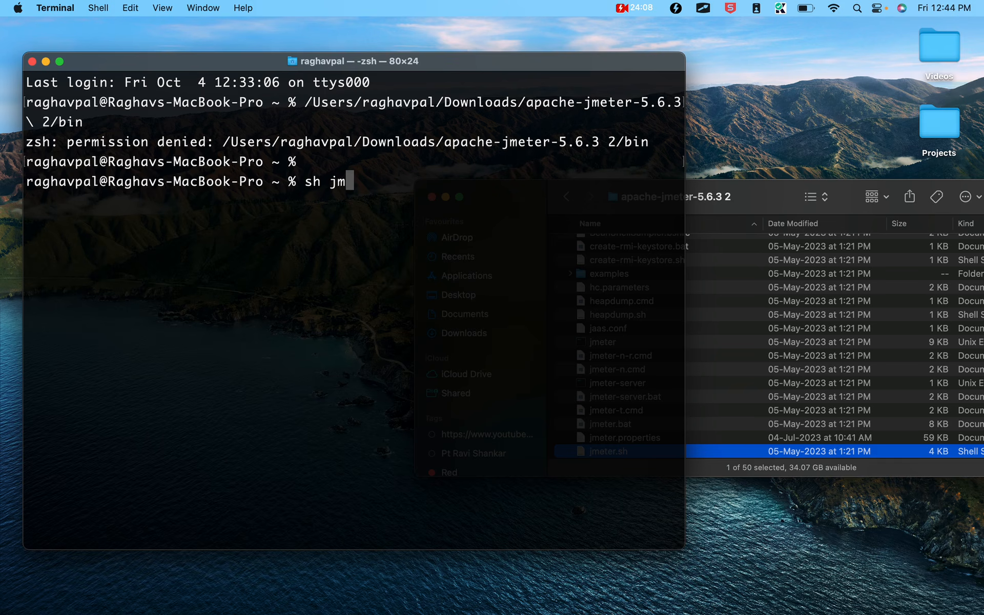
pyautogui.press('Tab')
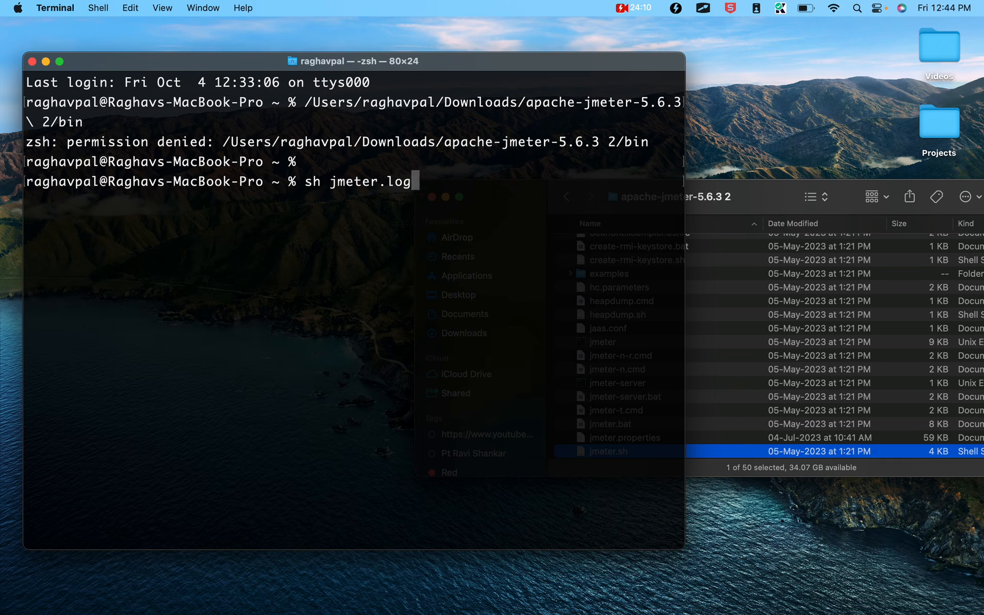
pyautogui.press('BackSpace')
pyautogui.press('BackSpace')
pyautogui.press('BackSpace')
pyautogui.write('s')
pyautogui.press('BackSpace')
pyautogui.press('BackSpace')
pyautogui.write('.sh')
pyautogui.press('Return')
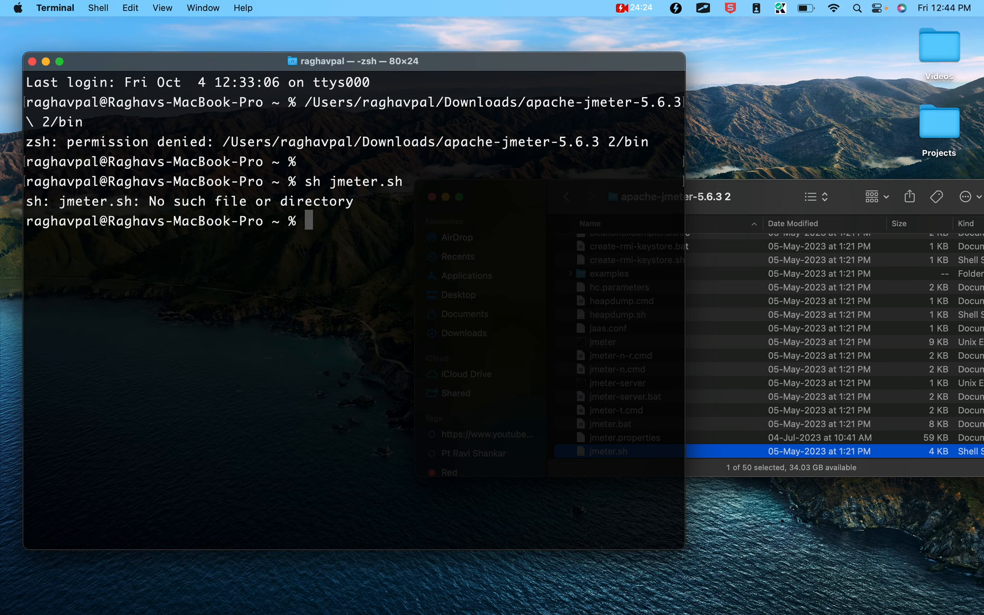
# Change directory into the apache-jmeter-5.6.3 bin folder using cd and the dragged path
pyautogui.write('cd')
pyautogui.click(751, 202)
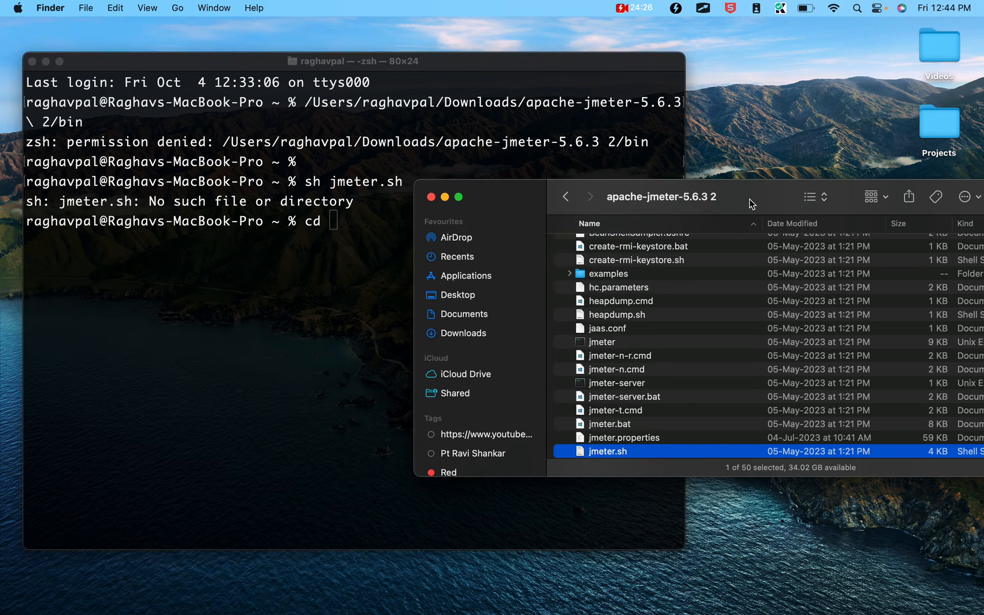
pyautogui.scroll(5, 624, 297)
pyautogui.moveTo(597, 244); pyautogui.dragTo(369, 237)
pyautogui.click(343, 253)
pyautogui.press('Return')
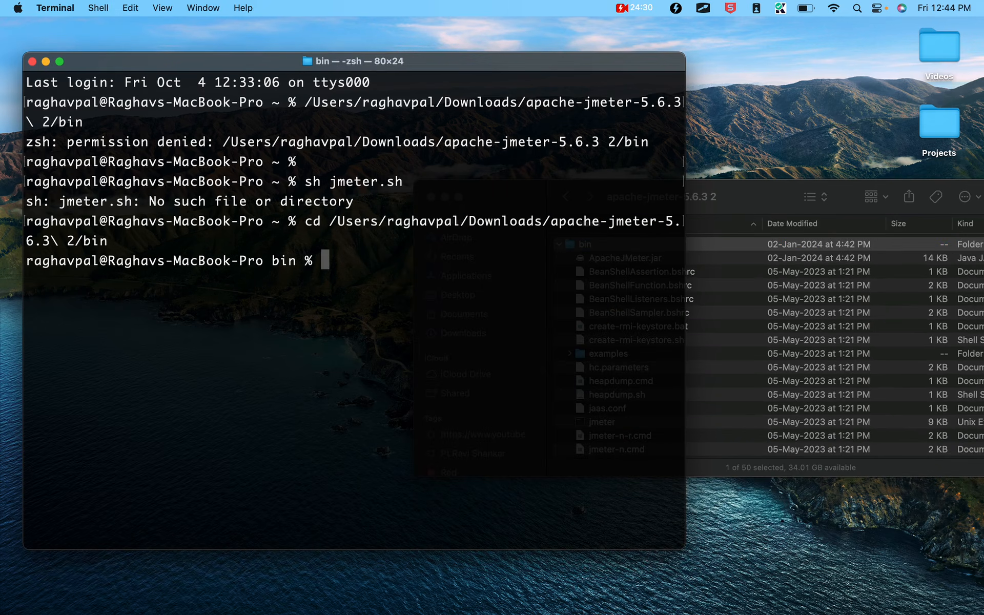
pyautogui.press('Return')
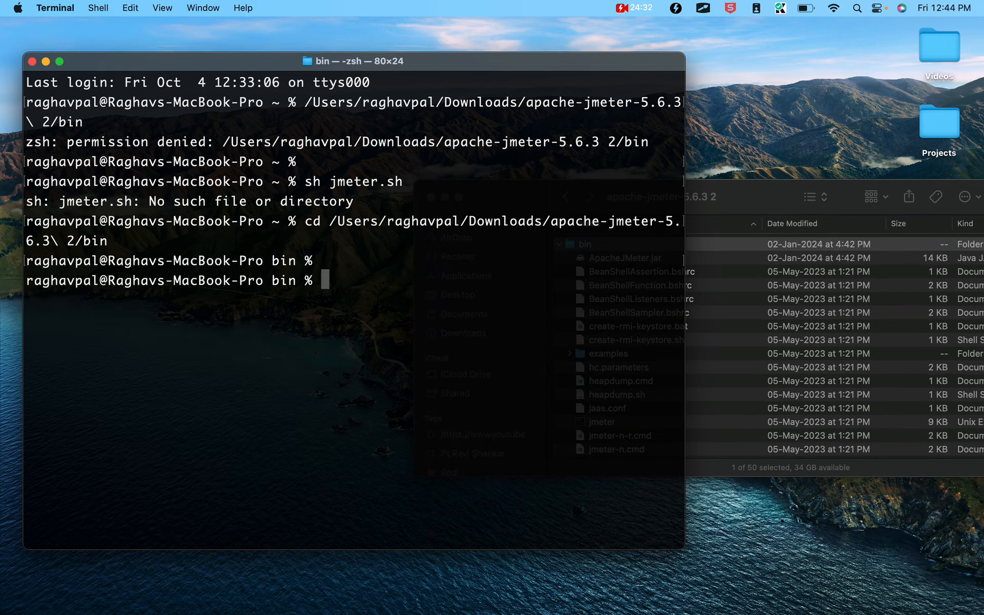
# Run sh jmeter.sh from bin to launch Apache JMeter 5.6.3
pyautogui.write('sh j')
pyautogui.write('meter.sh')
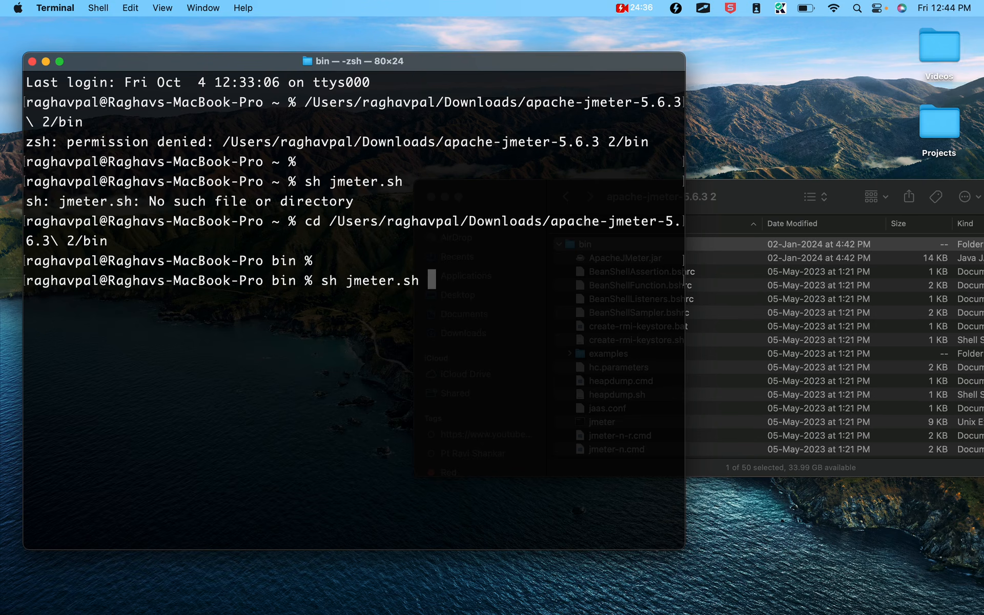
pyautogui.press('Return')
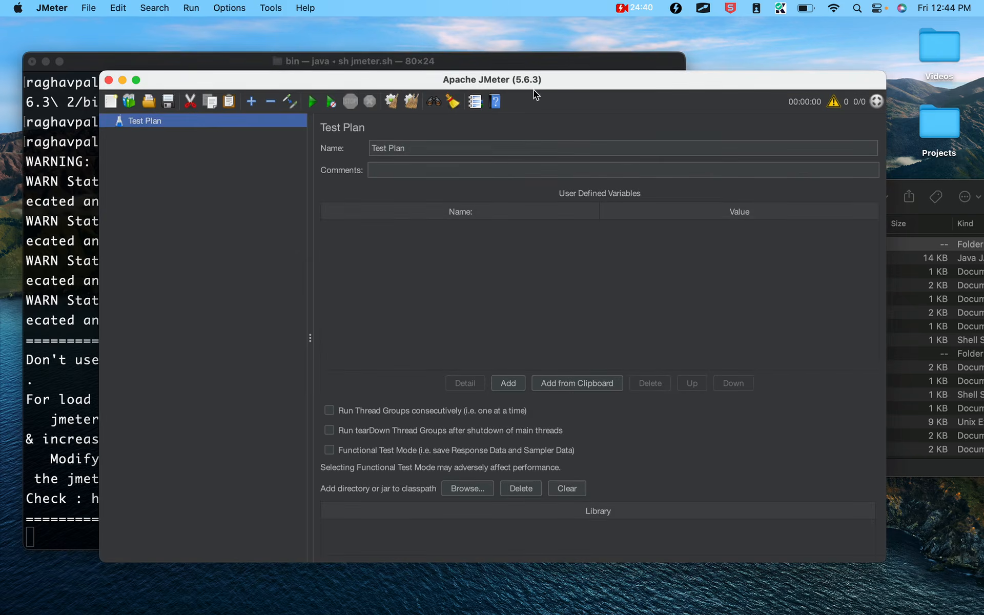
# Minimize Terminal, focus the empty JMeter Test Plan, then switch to the browser space
pyautogui.click(73, 121)
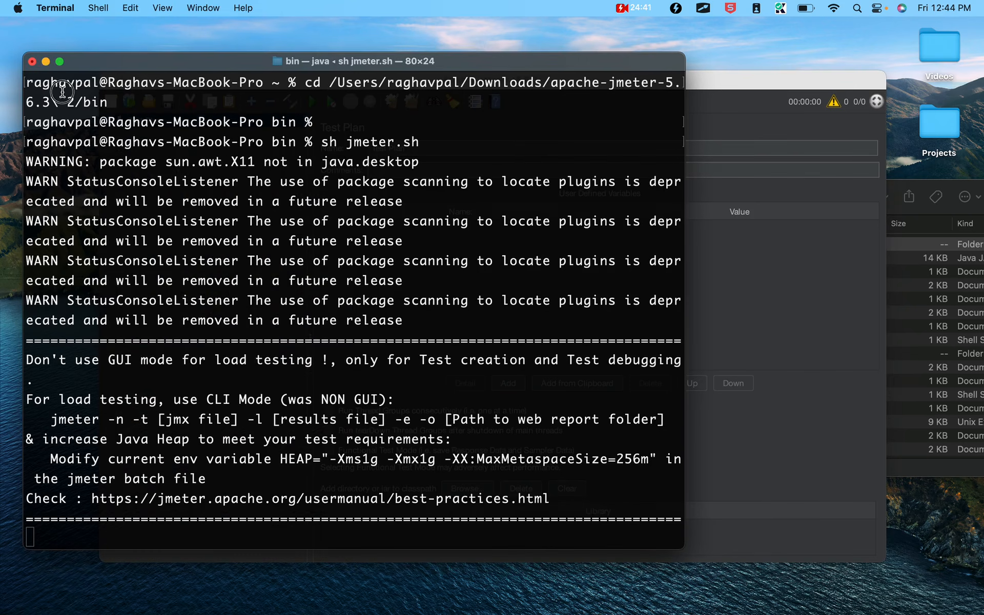
pyautogui.click(45, 65)
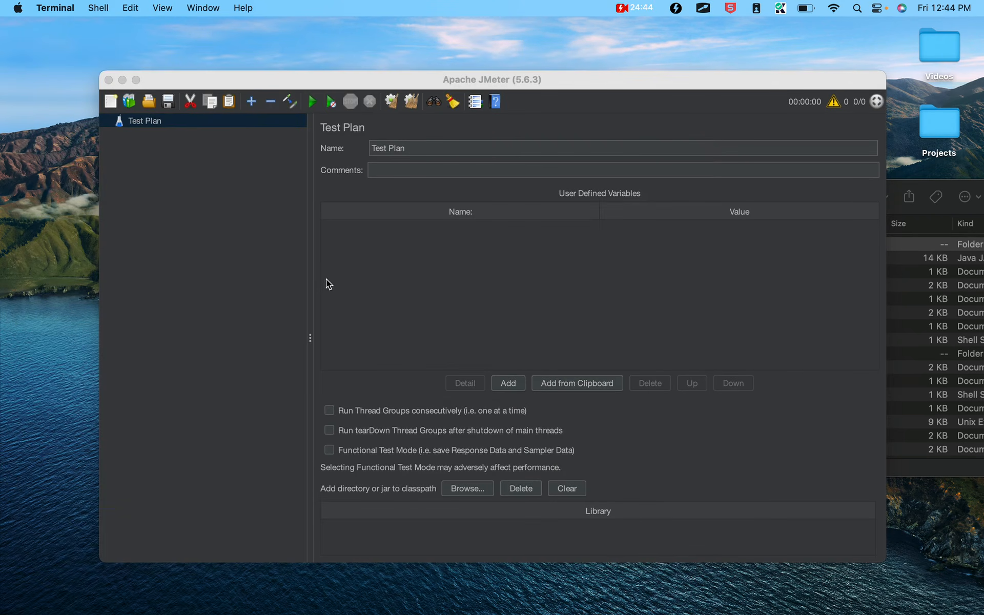
pyautogui.click(326, 279)
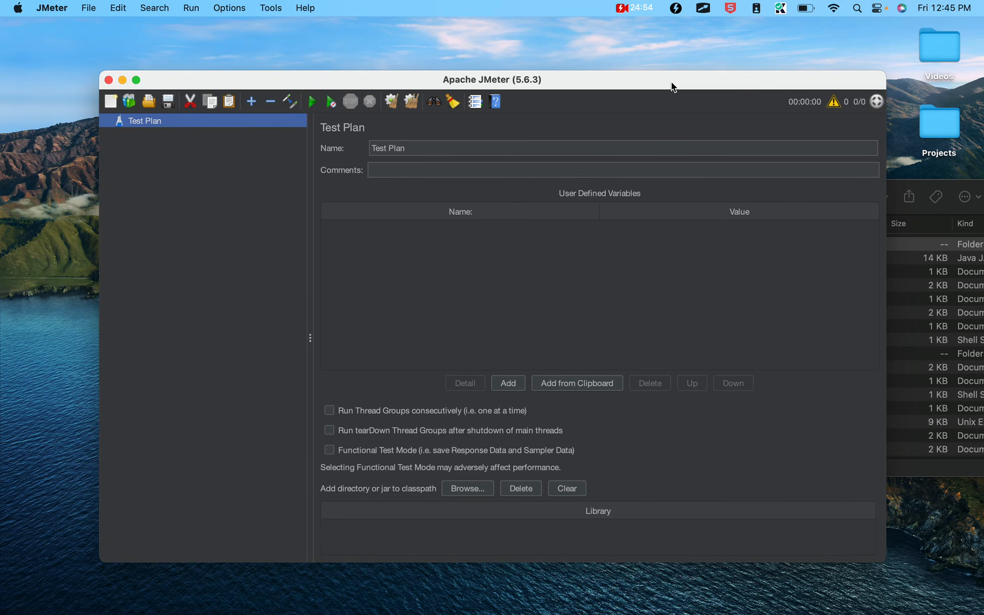
pyautogui.hotkey('ctrl', 'Left')
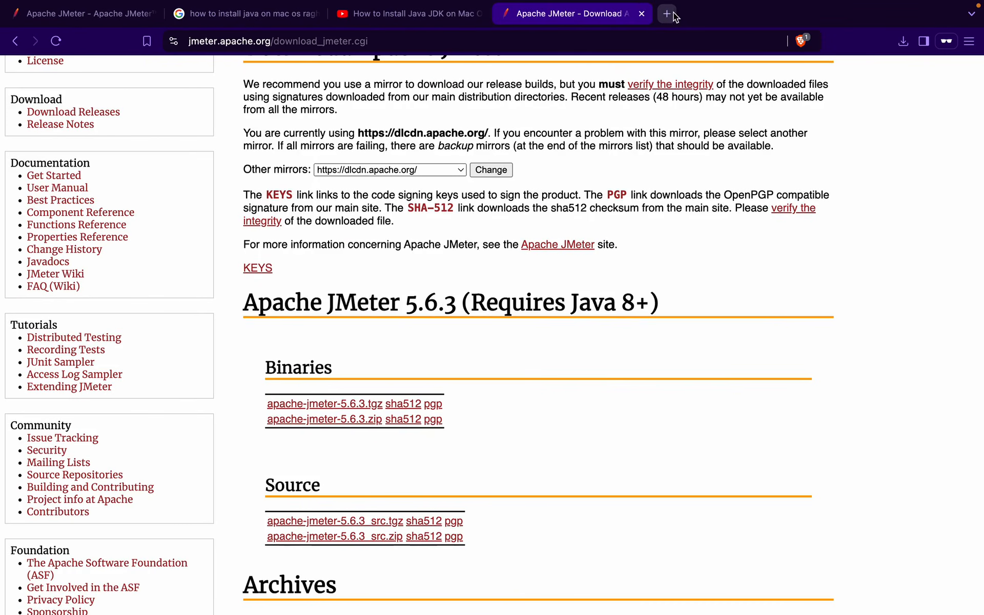
# Load automationstepbystep.com in a new tab and highlight its Performance Testing course list
pyautogui.click(668, 14)
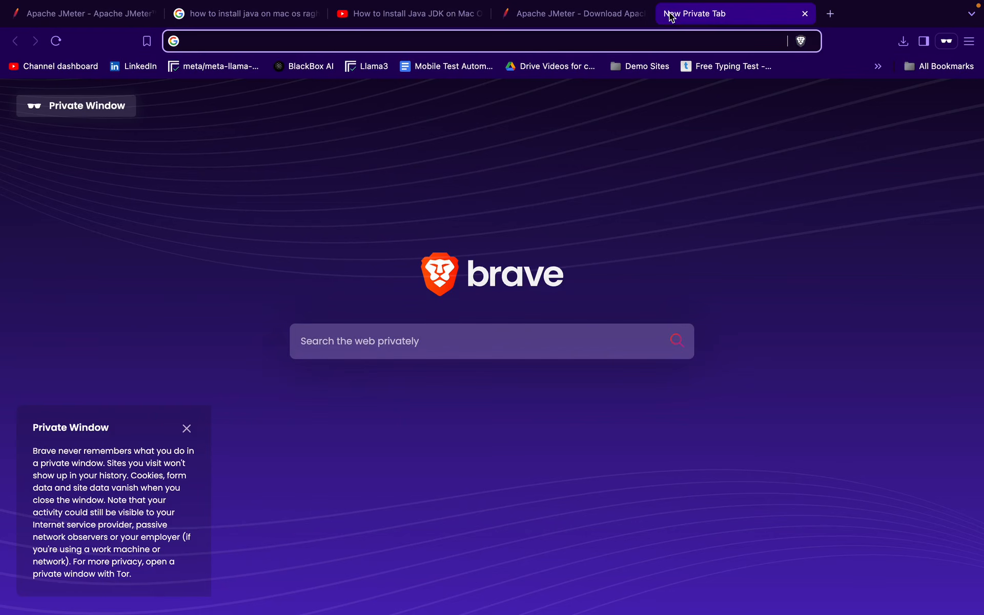
pyautogui.write('au')
pyautogui.press('Return')
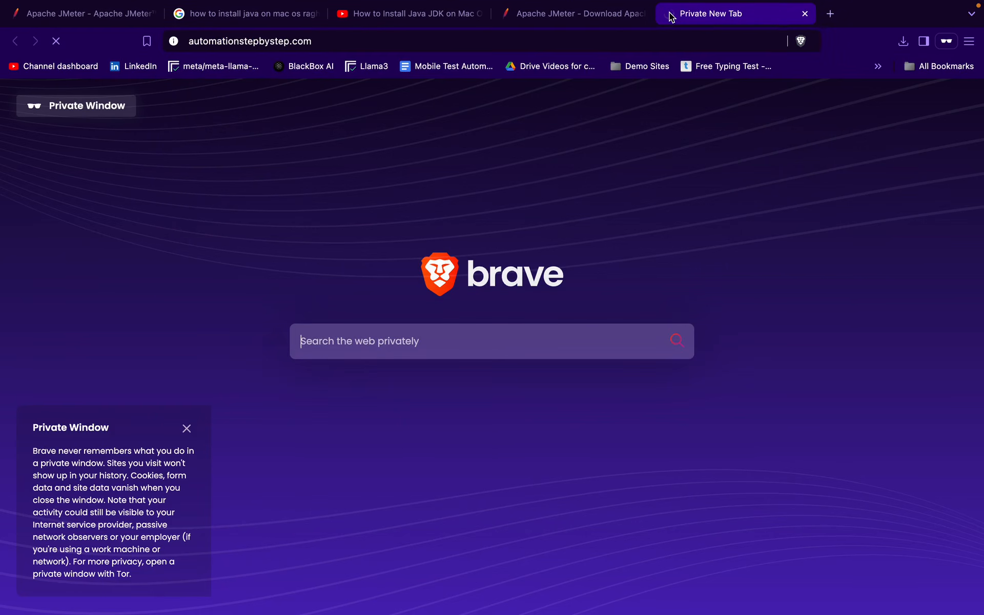
pyautogui.scroll(-5, 387, 257)
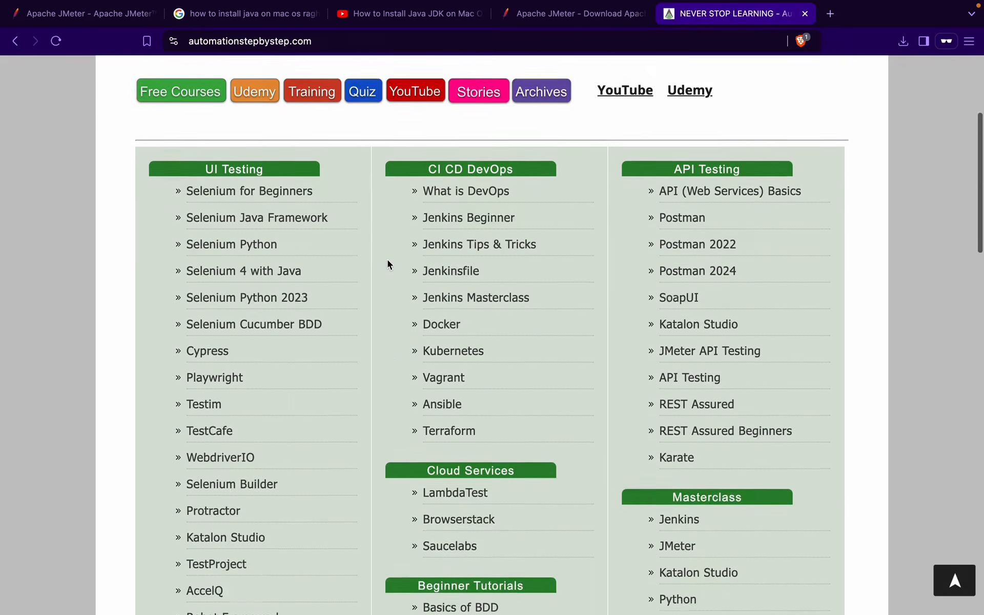
pyautogui.scroll(-10, 388, 264)
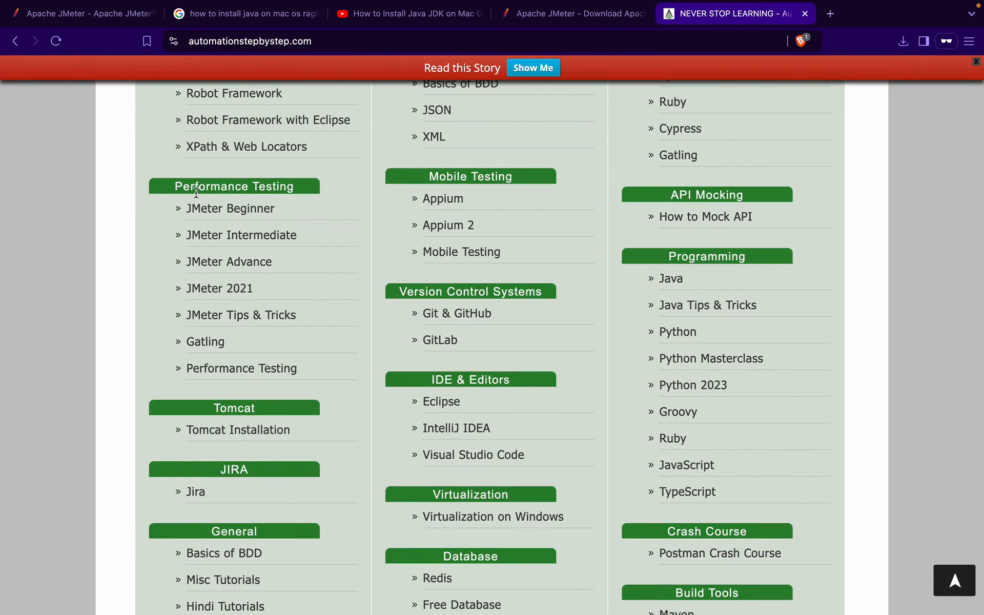
pyautogui.hotkey('ctrl', 'a')
pyautogui.moveTo(142, 170); pyautogui.dragTo(351, 381)
pyautogui.press('Escape')
# Google 'how to install jmeter on linux raghav' in another new tab
pyautogui.click(831, 13)
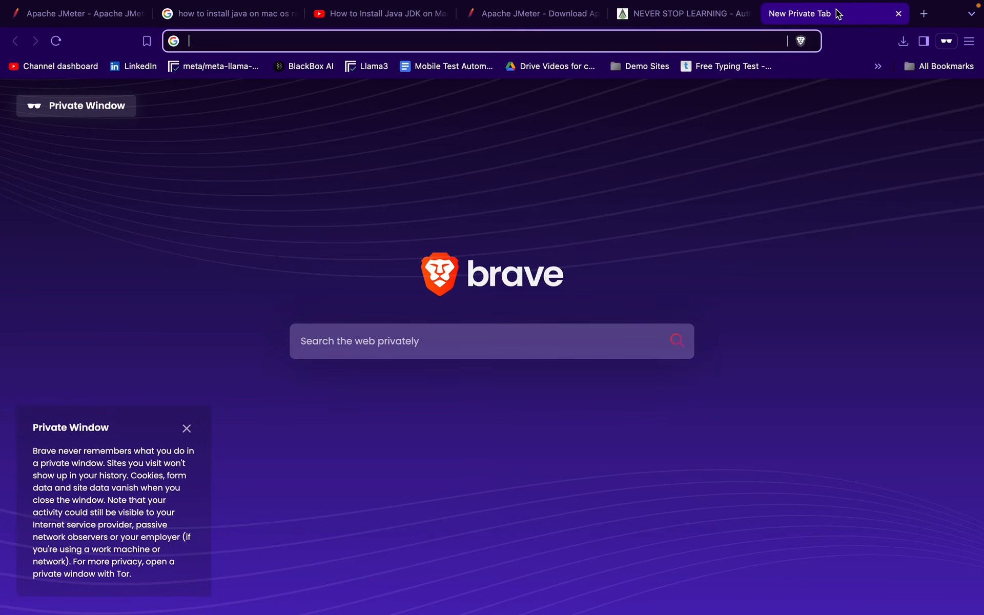
pyautogui.write('how to install jme')
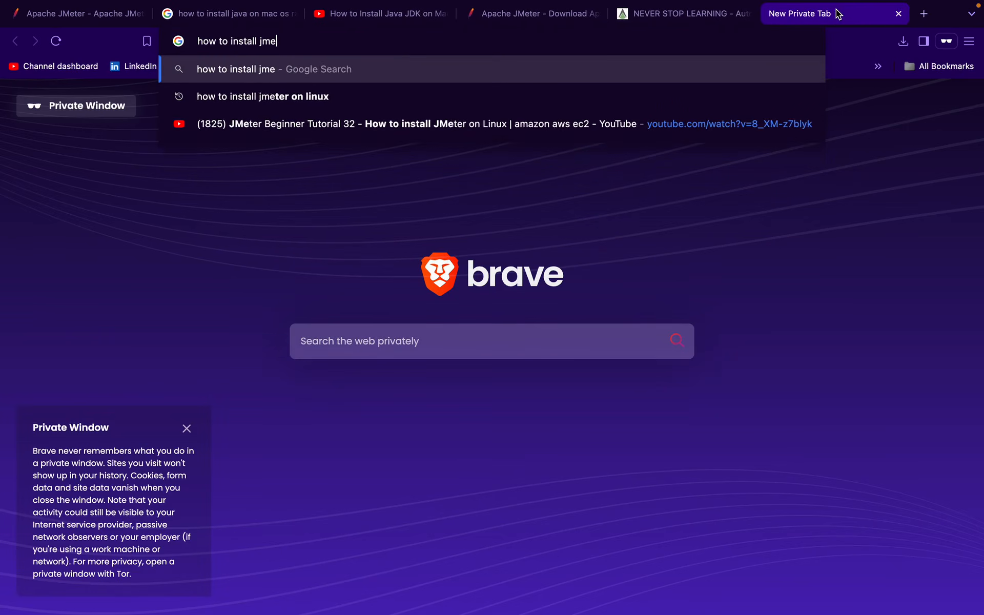
pyautogui.write('ter o')
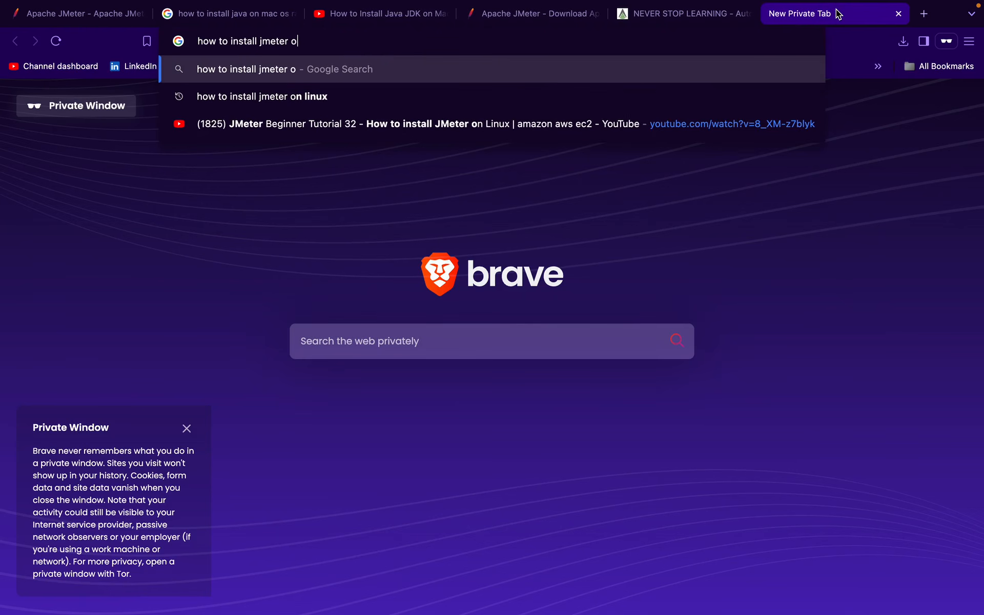
pyautogui.write('n linux ra')
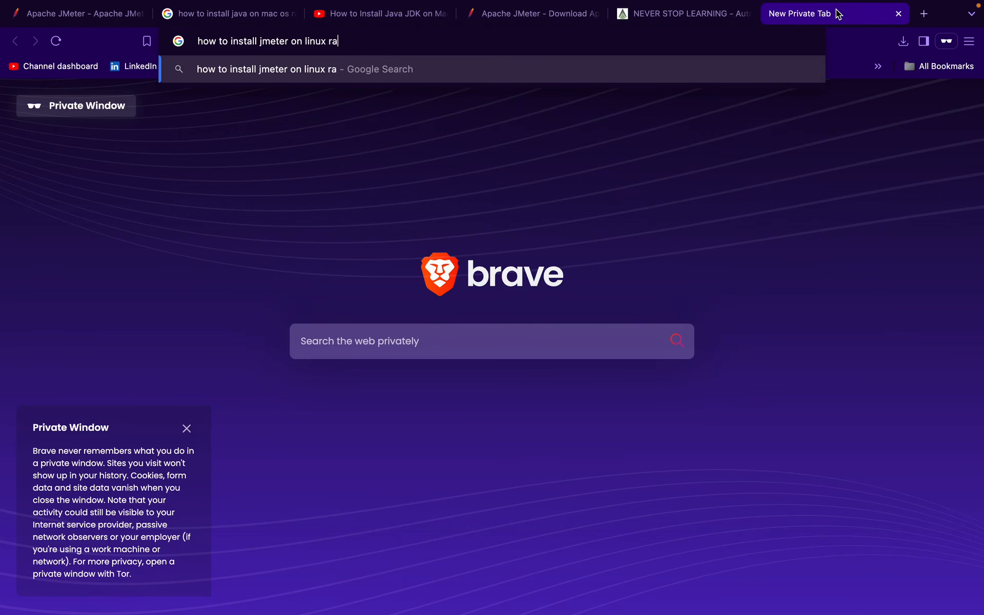
pyautogui.write('ghav')
pyautogui.press('Return')
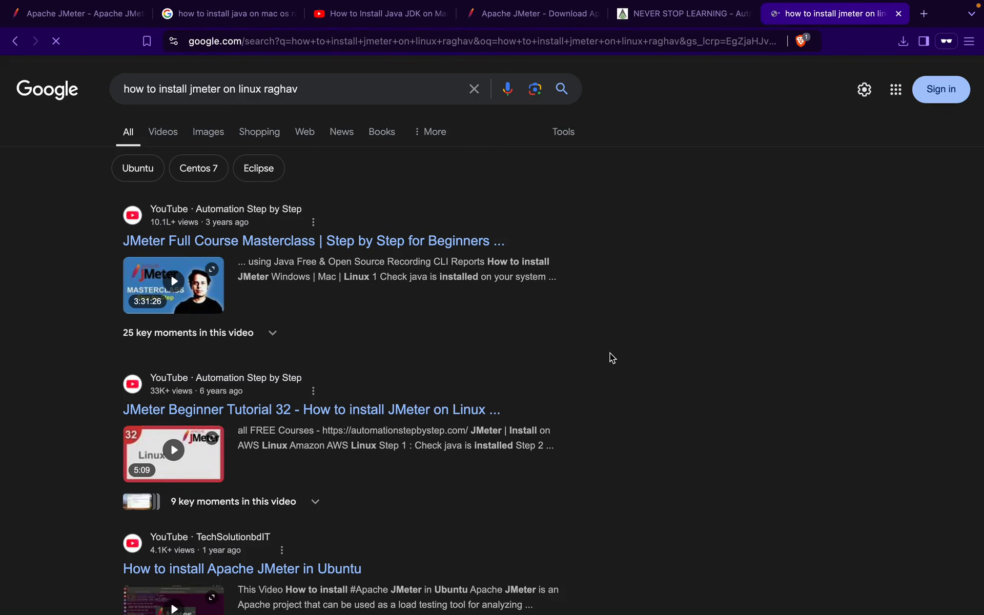
pyautogui.scroll(-2, 611, 357)
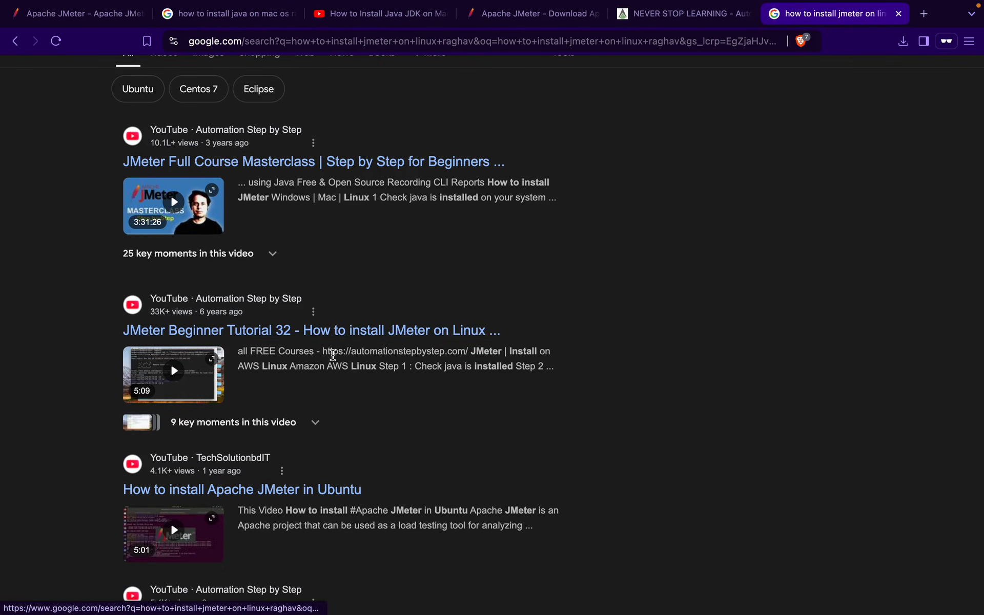
pyautogui.scroll(-1, 333, 357)
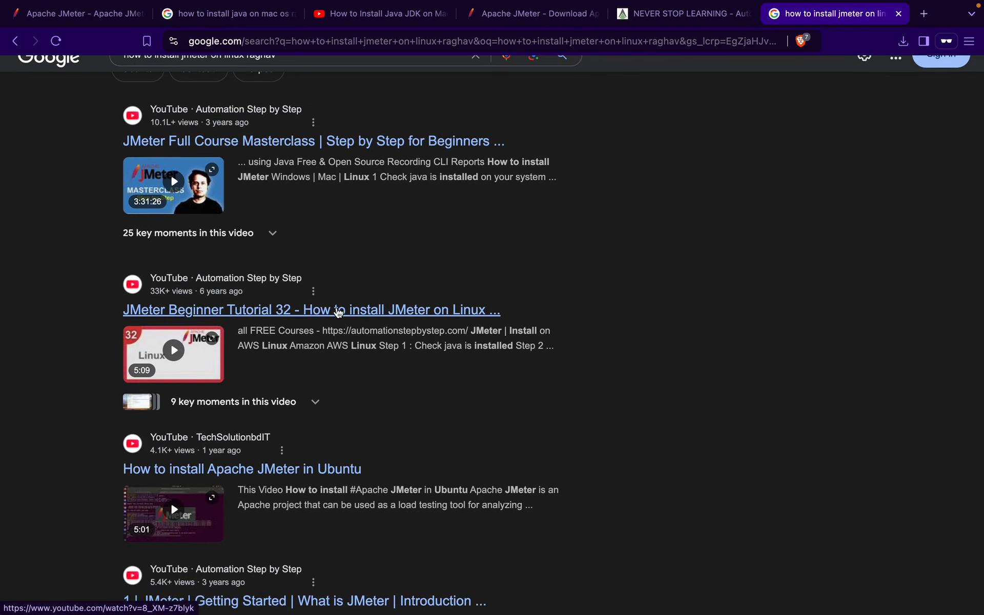
# Return to the automationstepbystep.com tab, then switch over to JMeter
pyautogui.click(677, 13)
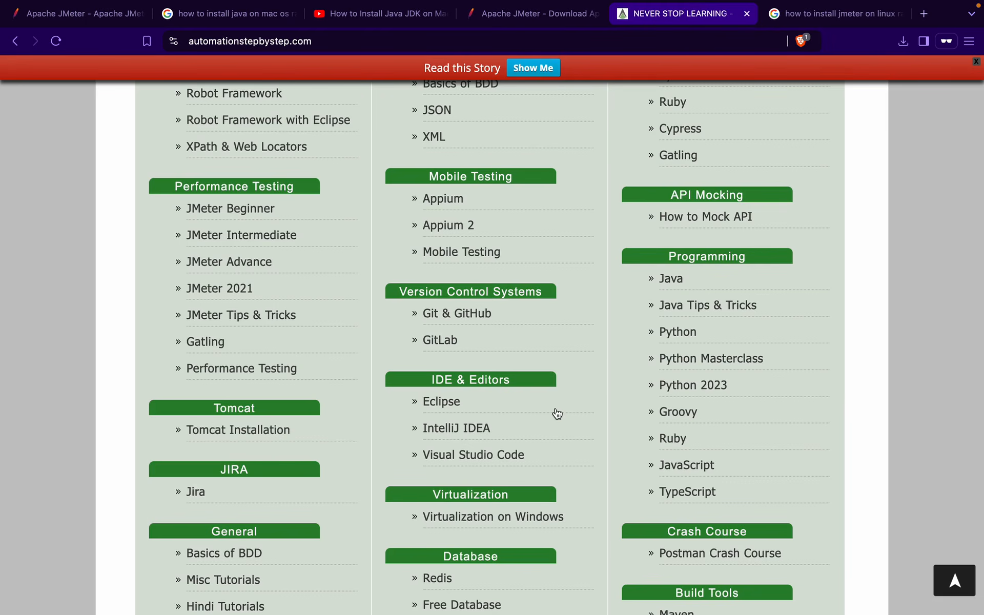
pyautogui.scroll(10, 557, 413)
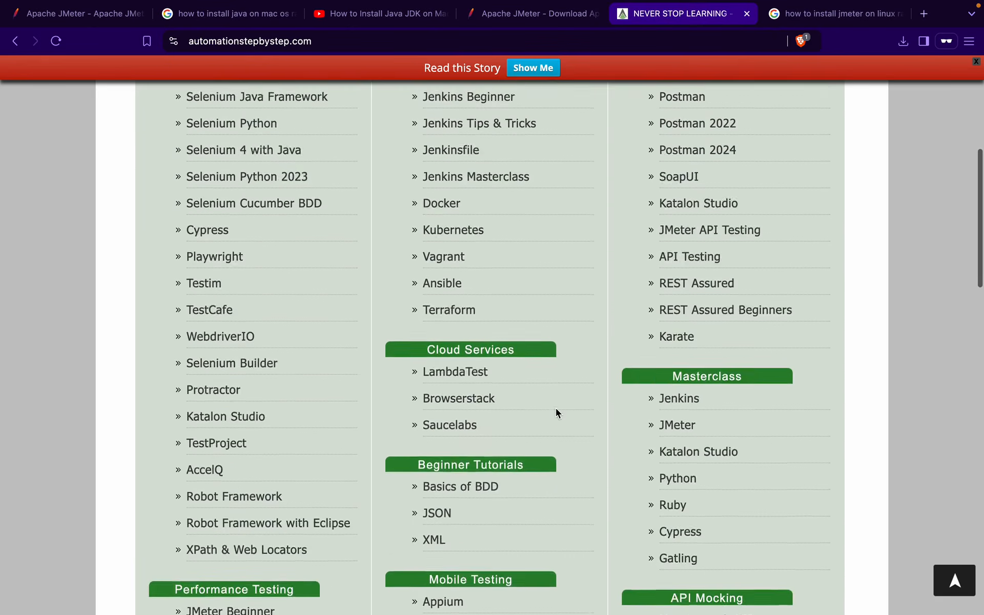
pyautogui.hotkey('ctrl', 'Right')
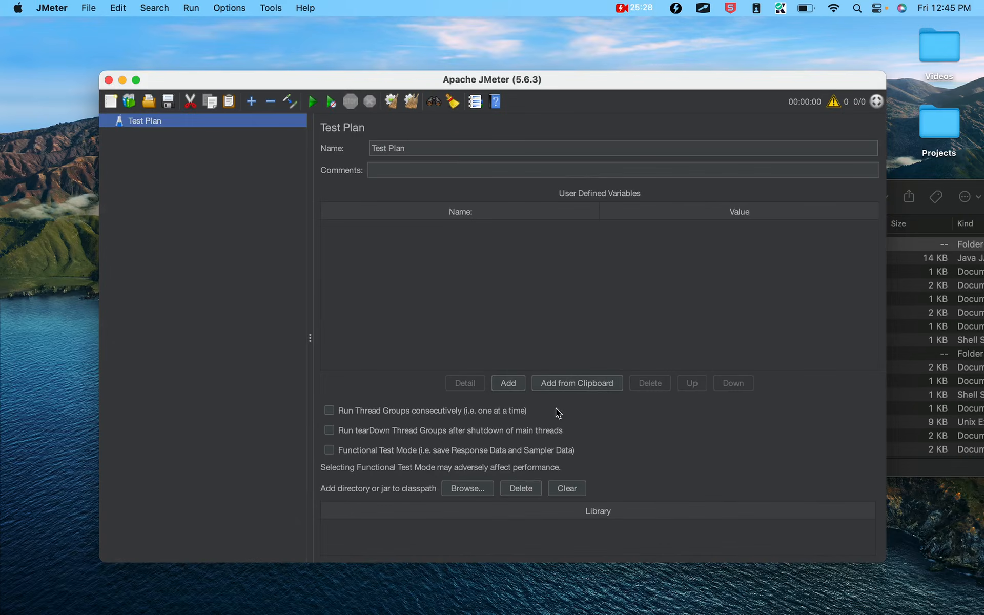
# Reveal the Mac start-up and Linux installation video slides, outlining the Linux link
pyautogui.hotkey('ctrl', 'Right')
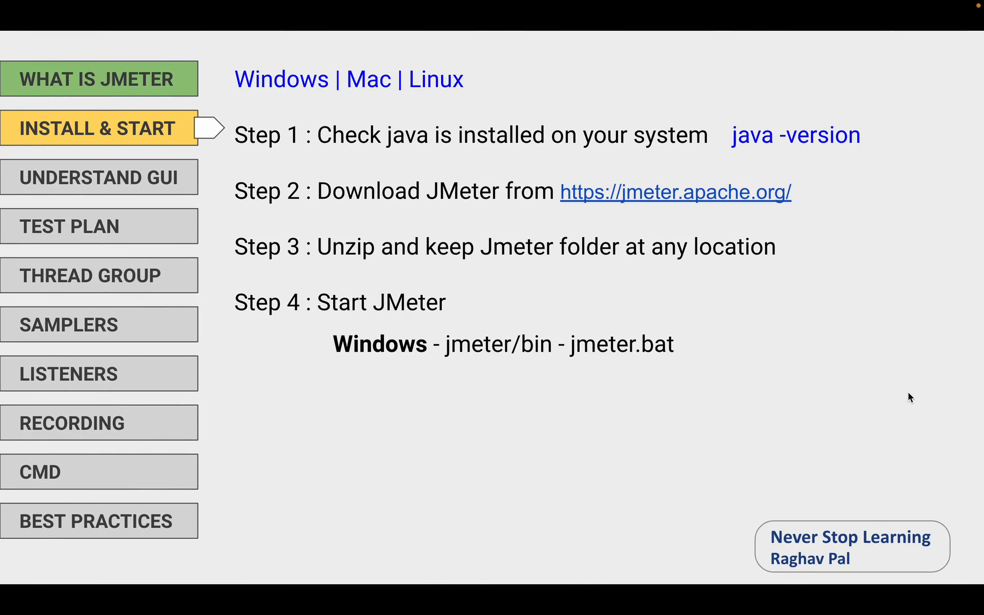
pyautogui.press('Right')
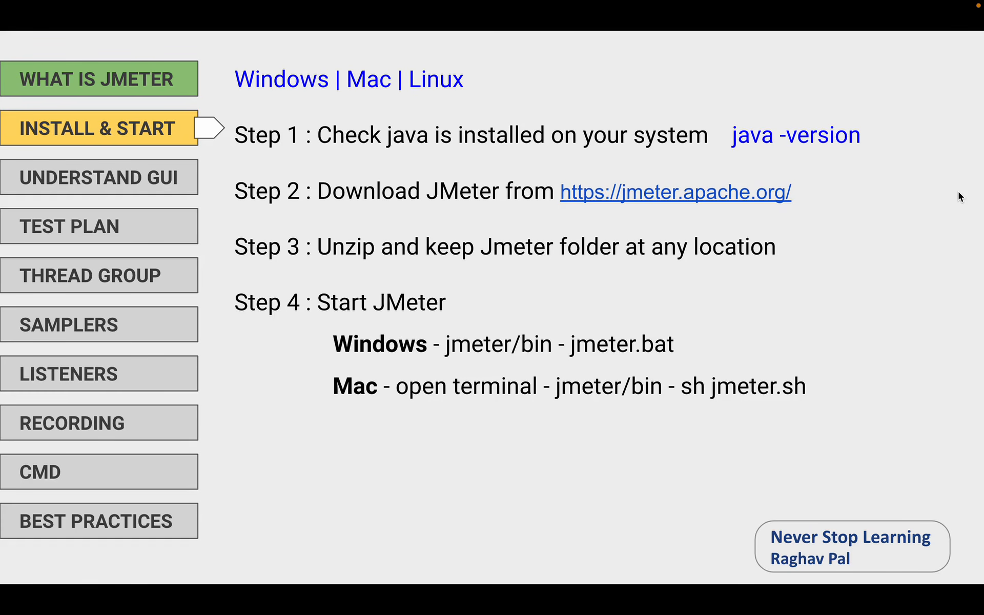
pyautogui.press('Right')
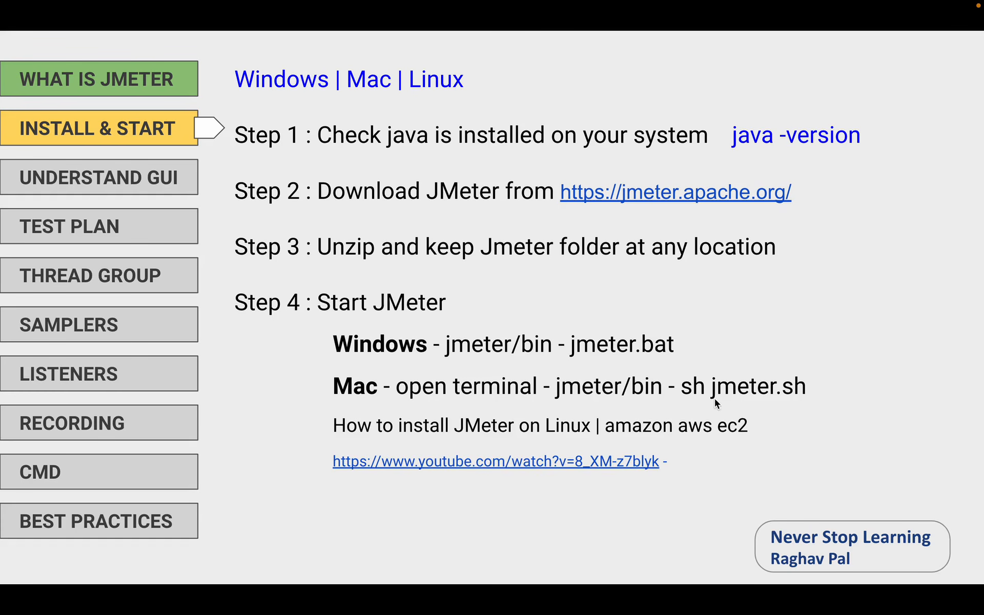
pyautogui.moveTo(305, 413)
pyautogui.mouseDown()
pyautogui.moveTo(627, 451)
pyautogui.moveTo(781, 452)
pyautogui.moveTo(753, 484)
pyautogui.mouseUp()
pyautogui.moveTo(798, 2)
# Advance past Install & Start to the Understand GUI slide and its menu bar description
pyautogui.press('Right')
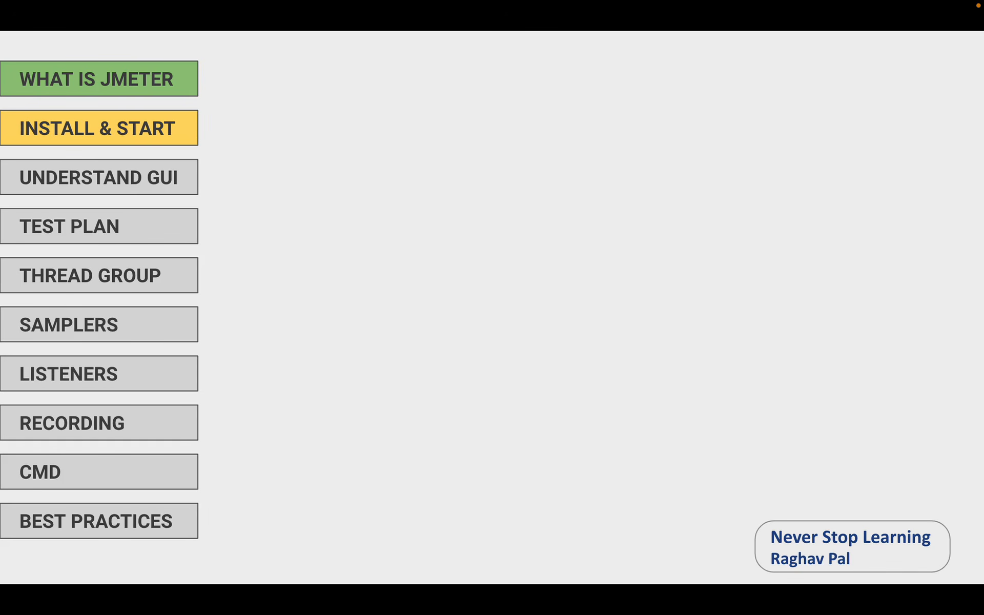
pyautogui.press('Right')
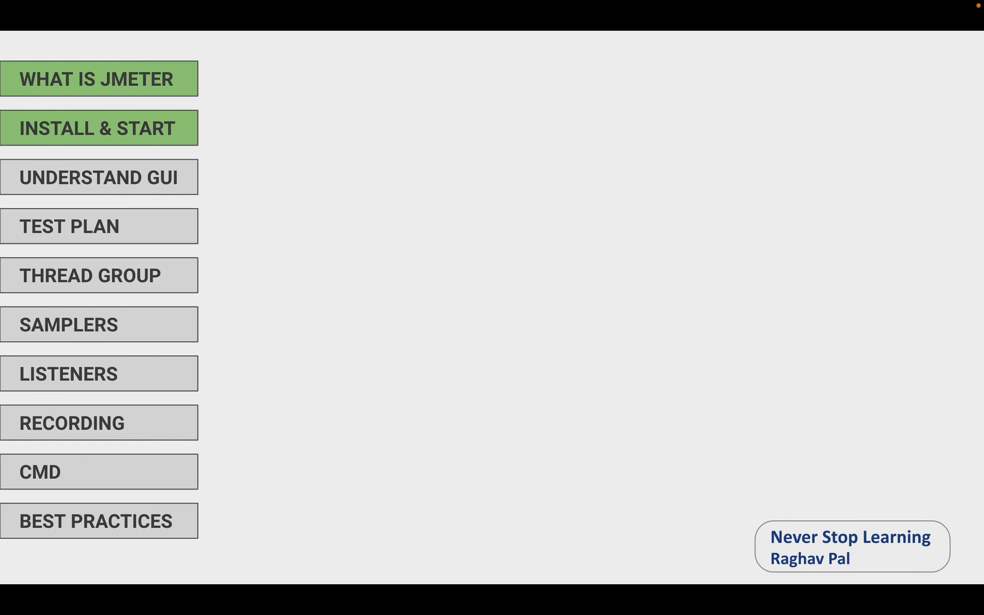
pyautogui.press('Right')
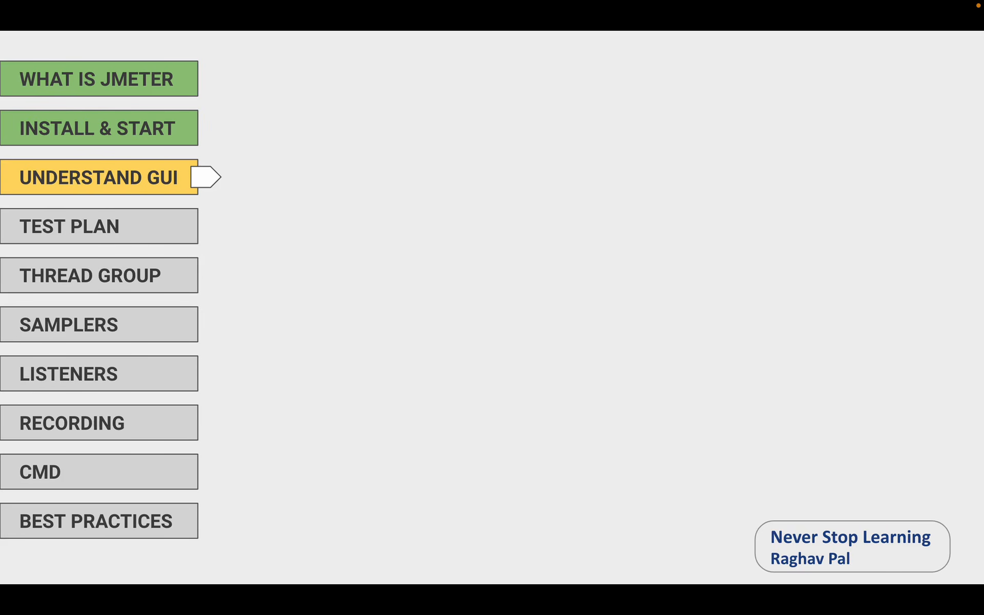
pyautogui.press('Right')
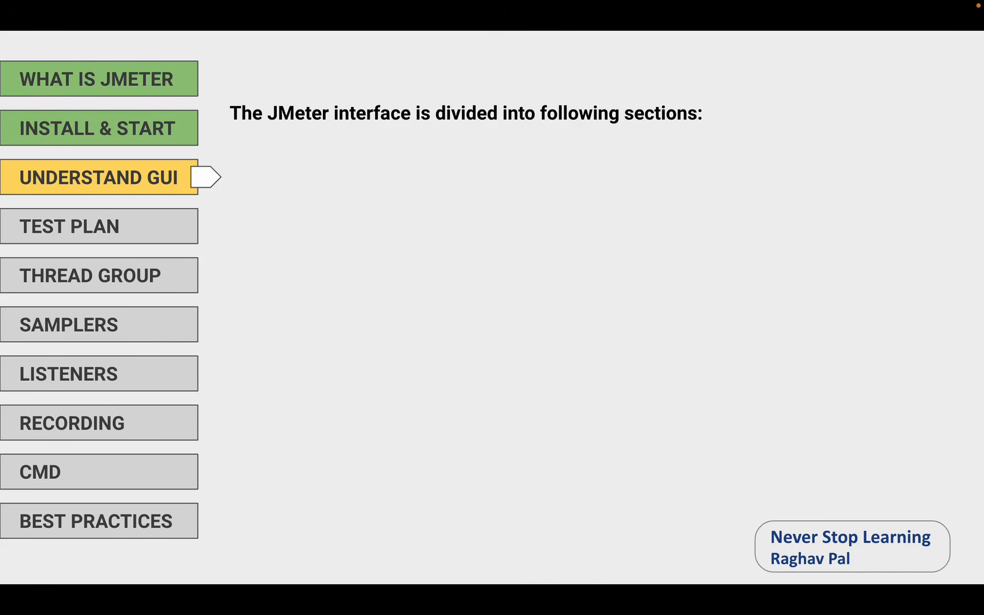
pyautogui.press('Right')
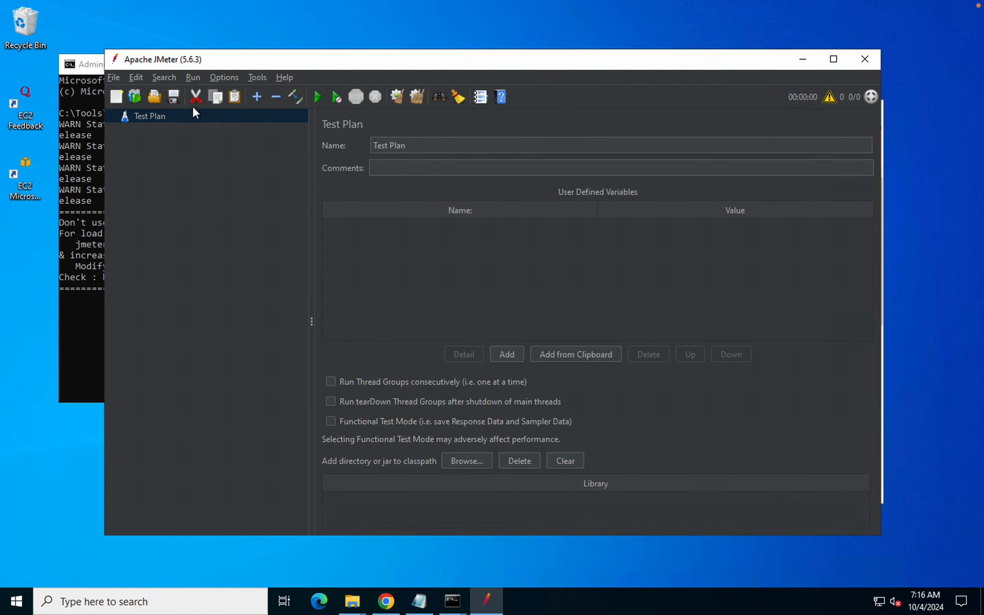
# Minimize the cmd window and maximize the JMeter window
pyautogui.click(75, 100)
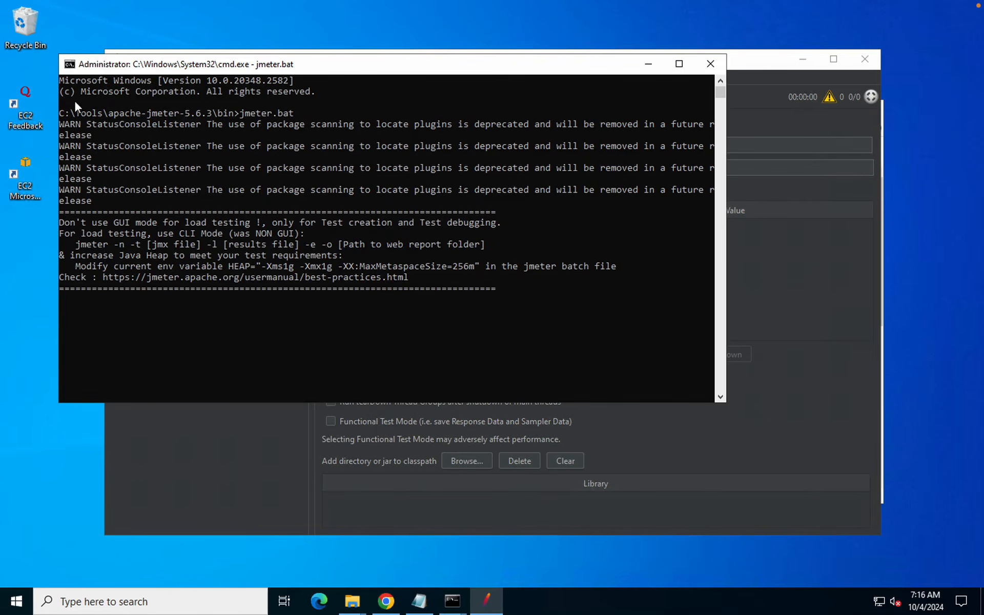
pyautogui.click(642, 61)
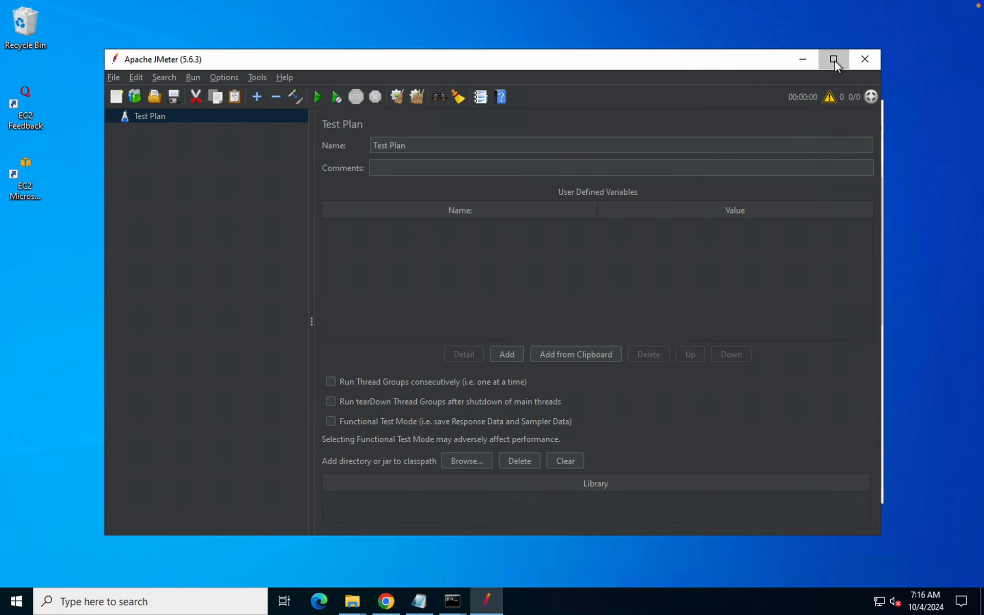
pyautogui.click(834, 61)
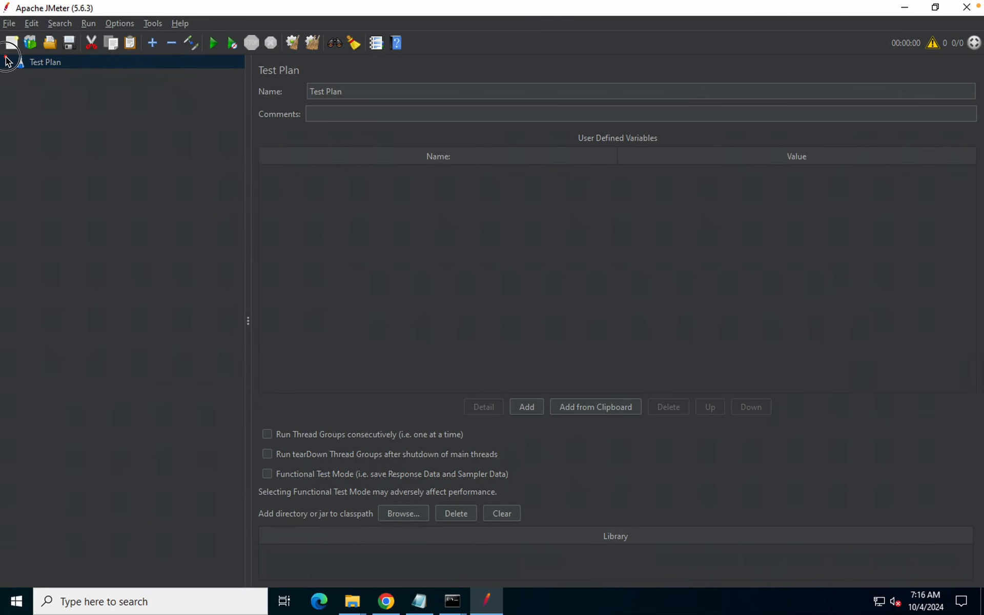
# Outline the test plan tree area, then open and close the File menu
pyautogui.moveTo(7, 60)
pyautogui.mouseDown()
pyautogui.moveTo(186, 360)
pyautogui.moveTo(238, 387)
pyautogui.moveTo(248, 521)
pyautogui.moveTo(243, 533)
pyautogui.moveTo(232, 420)
pyautogui.moveTo(237, 530)
pyautogui.mouseUp()
pyautogui.click(12, 23)
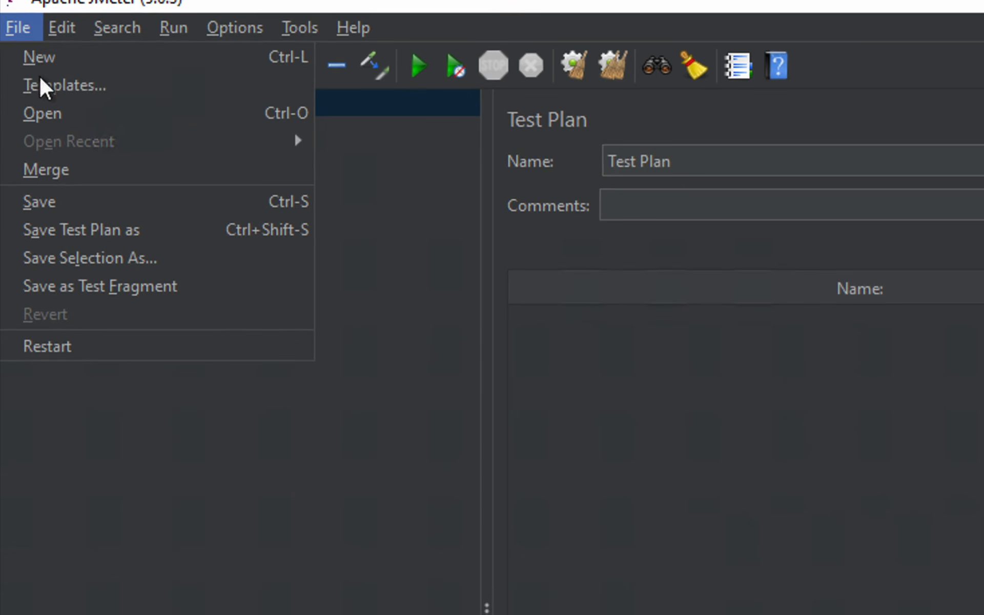
pyautogui.click(402, 211)
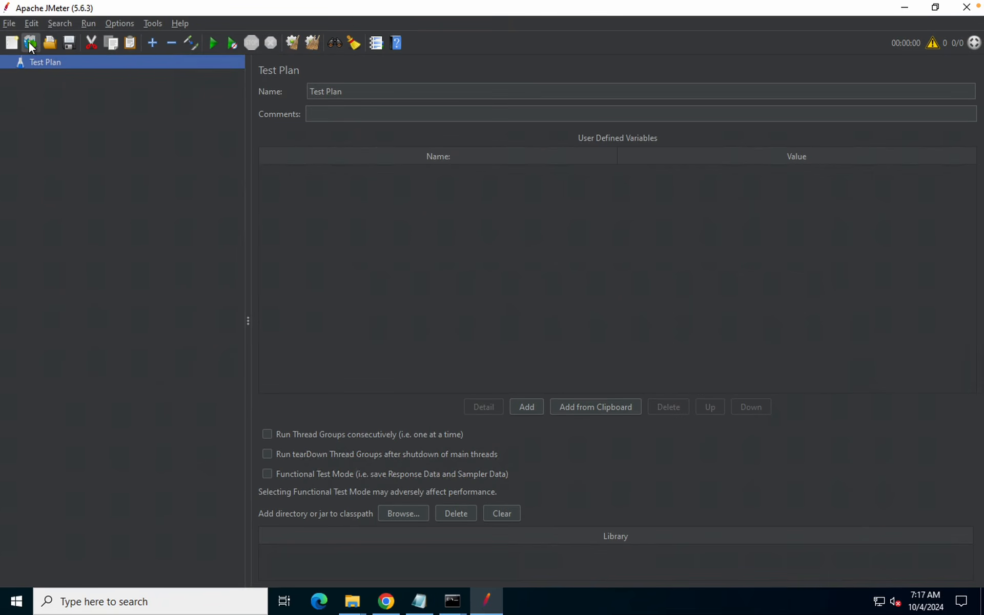
# Create a plan from the 'Building a Web Test Plan' template via the Templates toolbar icon
pyautogui.click(30, 44)
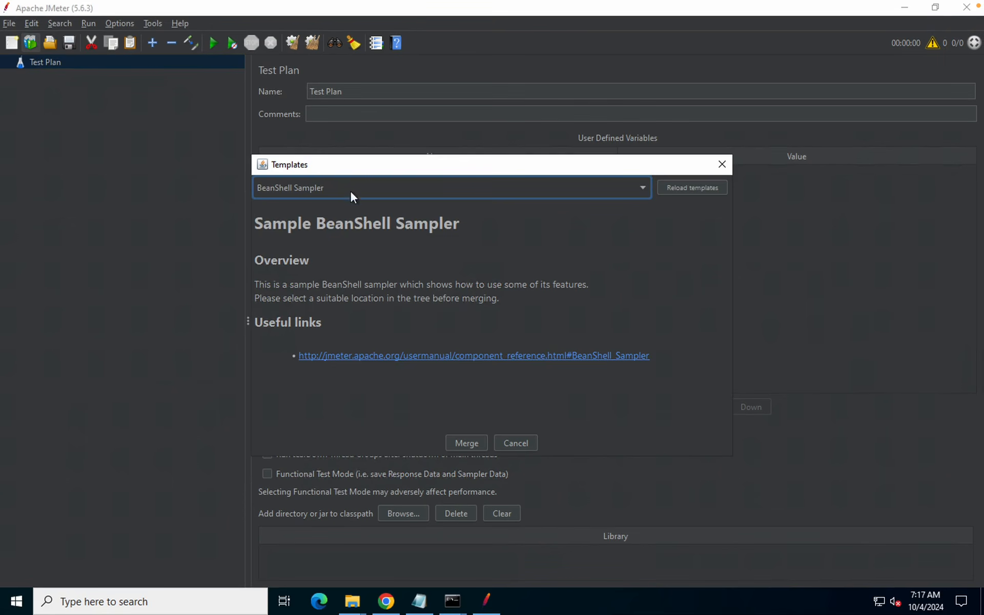
pyautogui.click(368, 183)
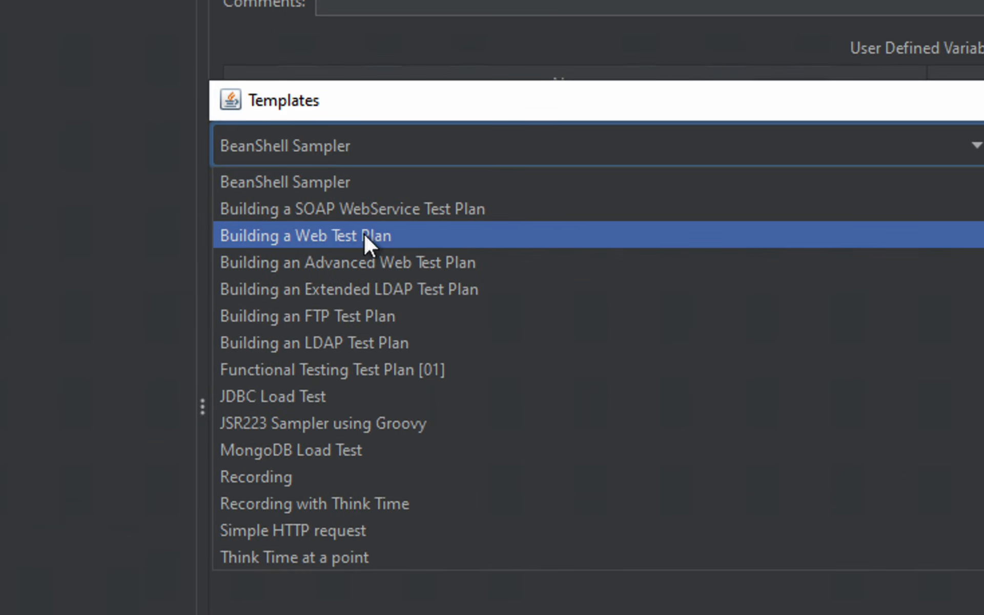
pyautogui.click(354, 237)
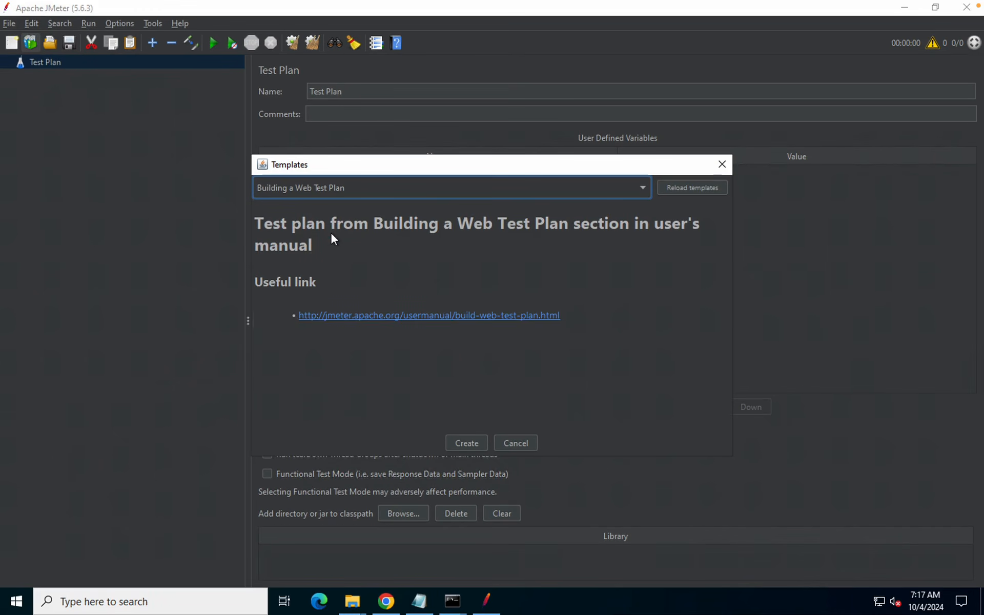
pyautogui.click(465, 442)
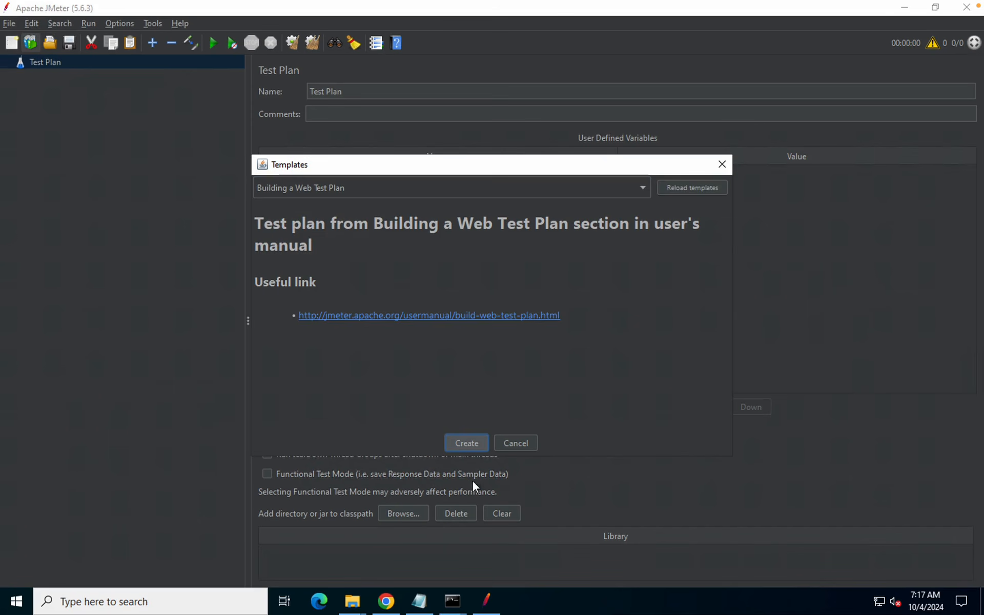
pyautogui.click(468, 444)
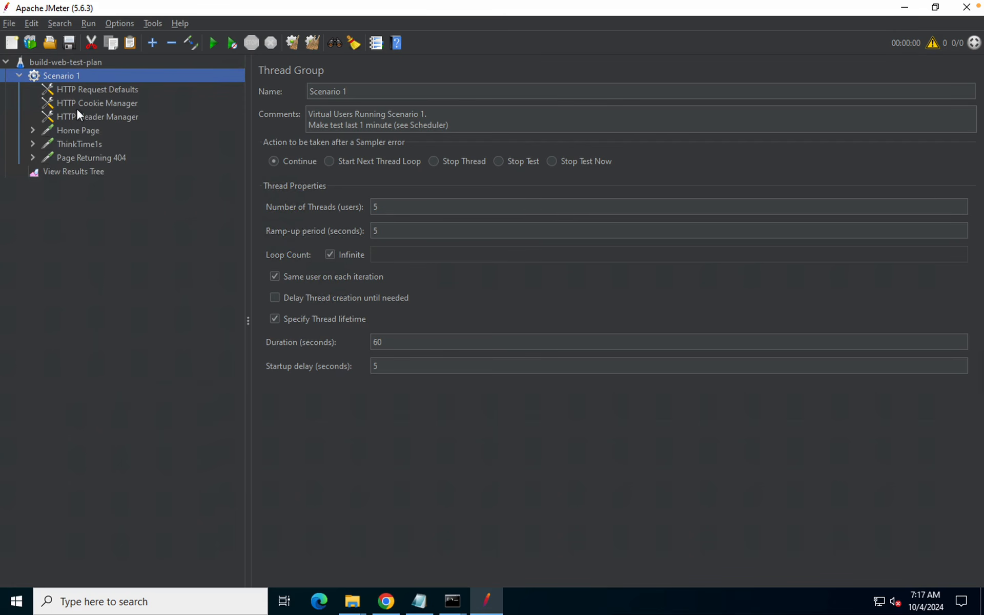
# Inspect Scenario 1, Home Page, ThinkTime1s, View Results Tree and HTTP Request Defaults, ending on build-web-test-plan
pyautogui.click(47, 61)
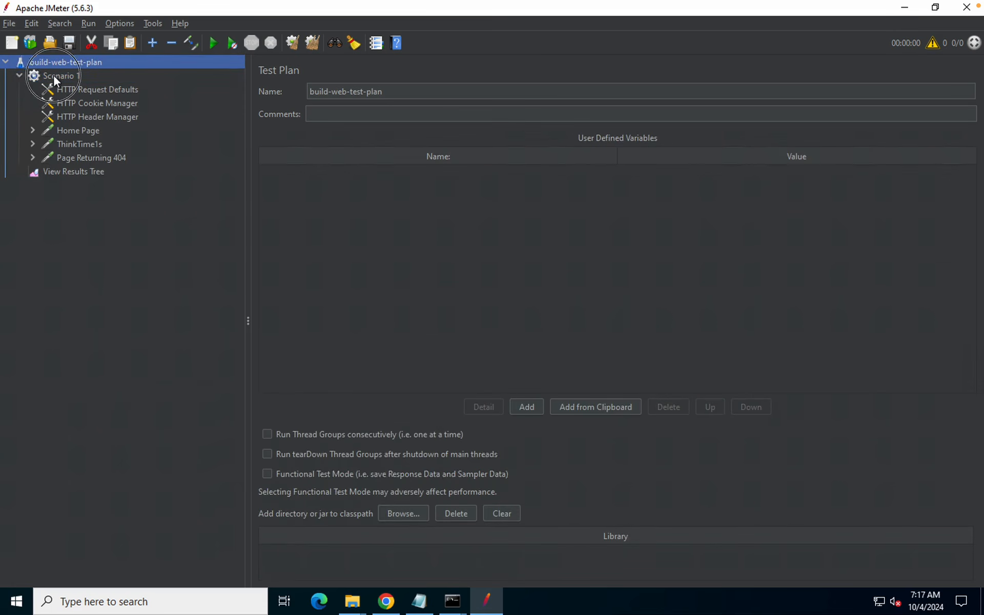
pyautogui.click(53, 76)
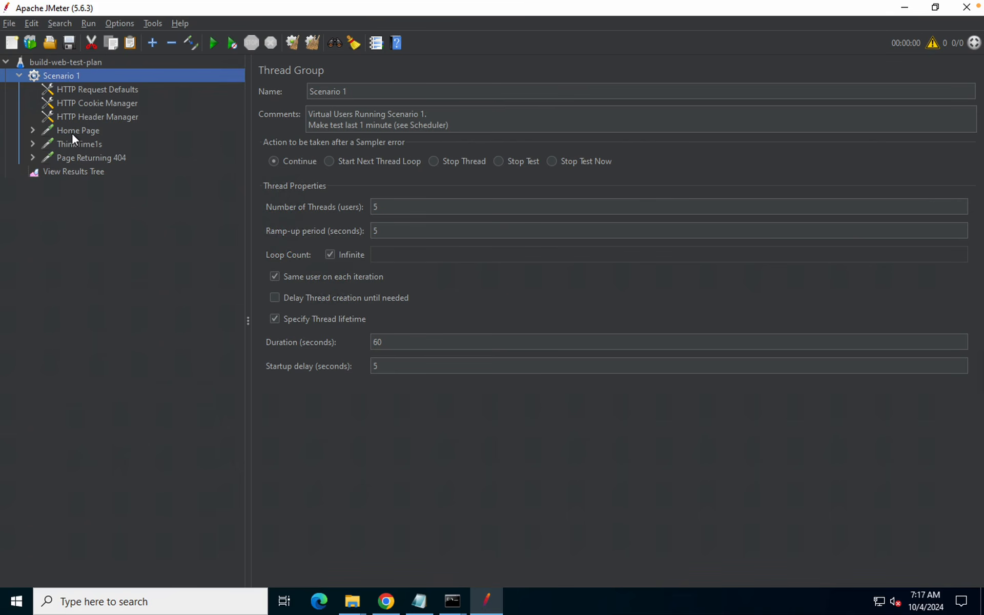
pyautogui.click(72, 132)
pyautogui.press('Down')
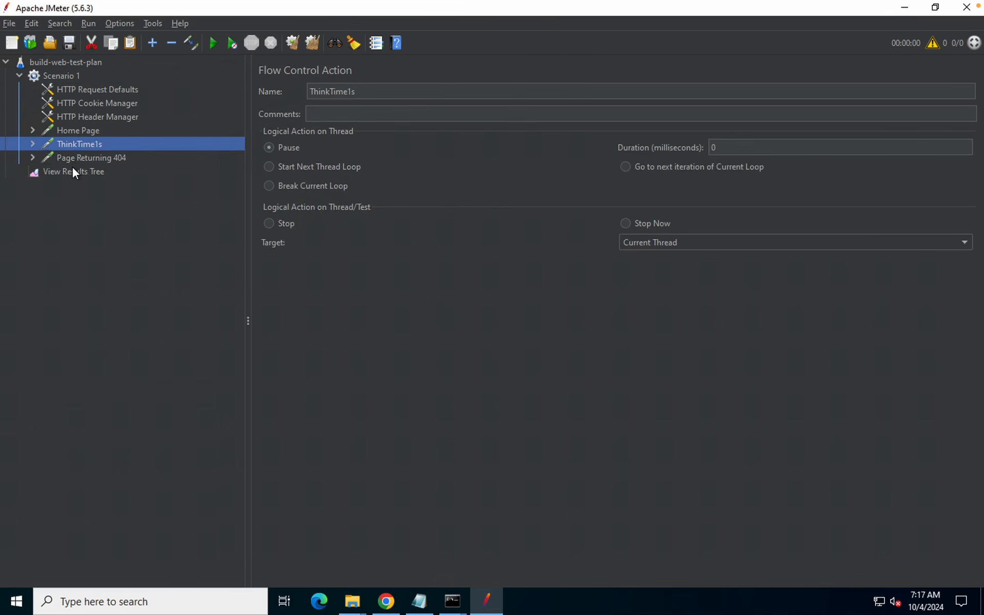
pyautogui.click(73, 170)
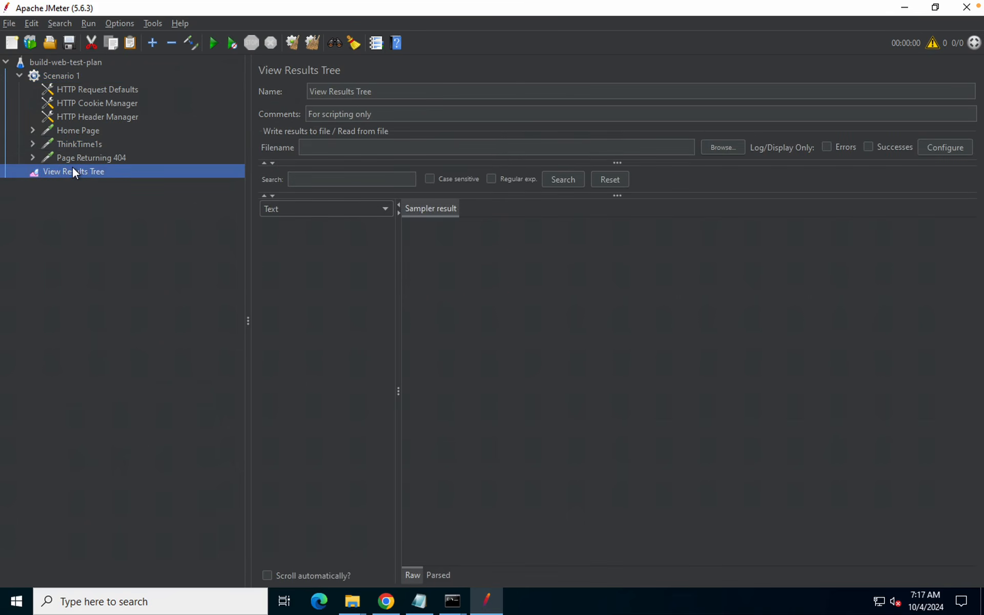
pyautogui.click(77, 88)
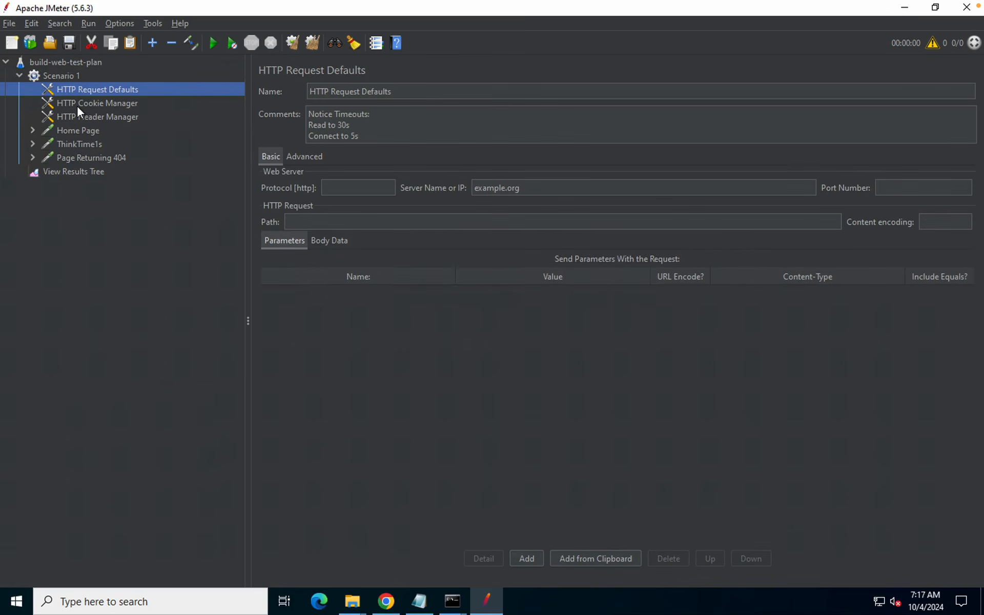
pyautogui.click(66, 128)
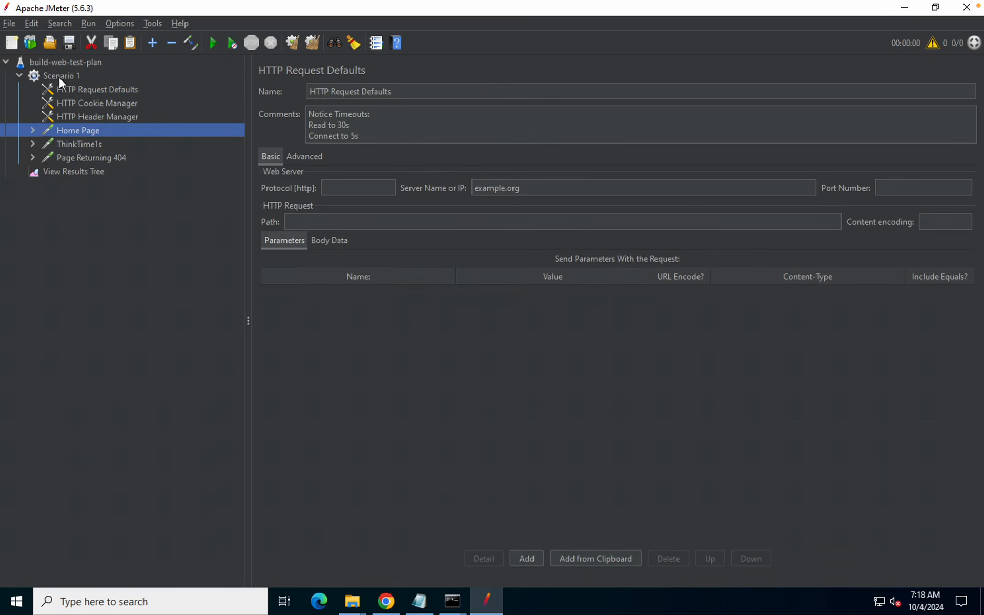
pyautogui.click(57, 75)
pyautogui.click(50, 63)
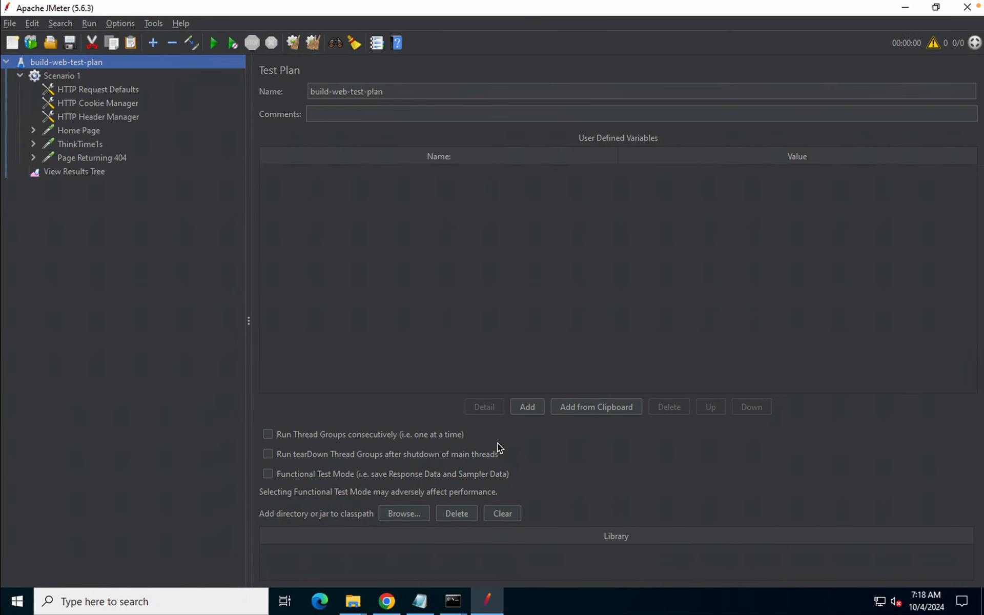
# Outline the test plan tree and element settings areas with annotations, then clear them
pyautogui.moveTo(262, 69); pyautogui.dragTo(977, 563)
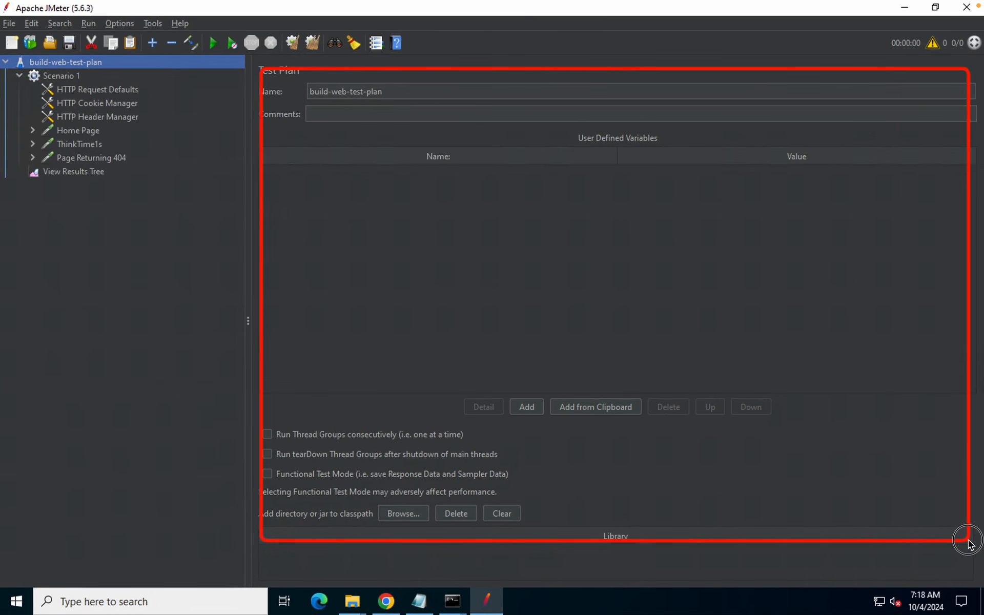
pyautogui.press('Escape')
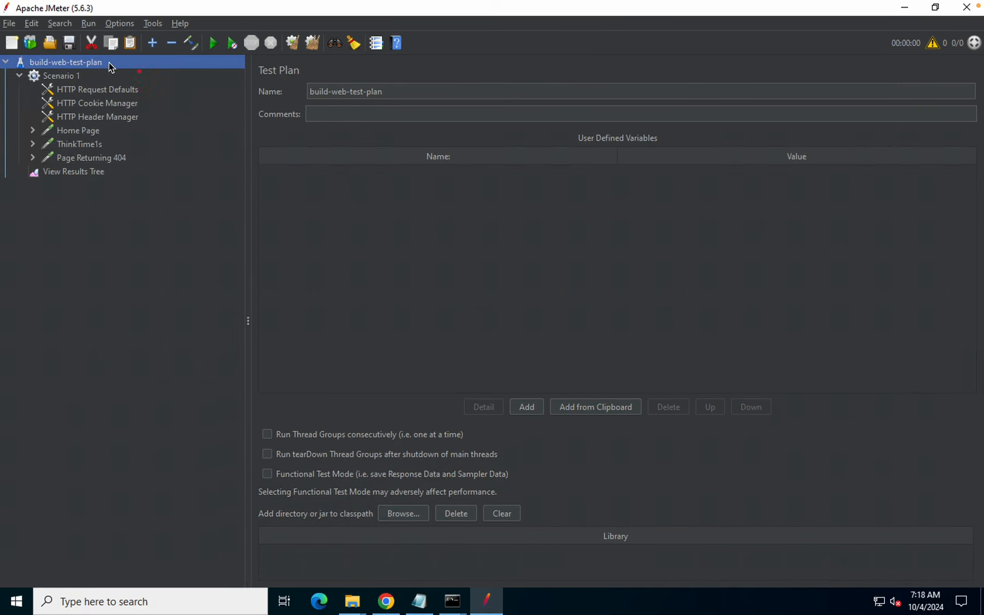
pyautogui.moveTo(6, 57); pyautogui.dragTo(193, 278)
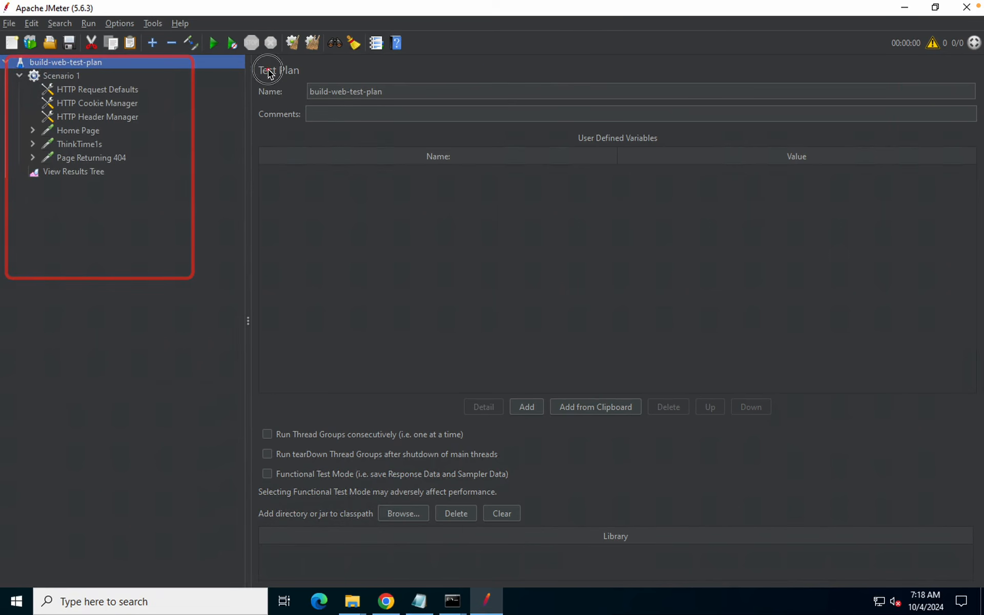
pyautogui.moveTo(269, 73); pyautogui.dragTo(841, 567)
pyautogui.press('Escape')
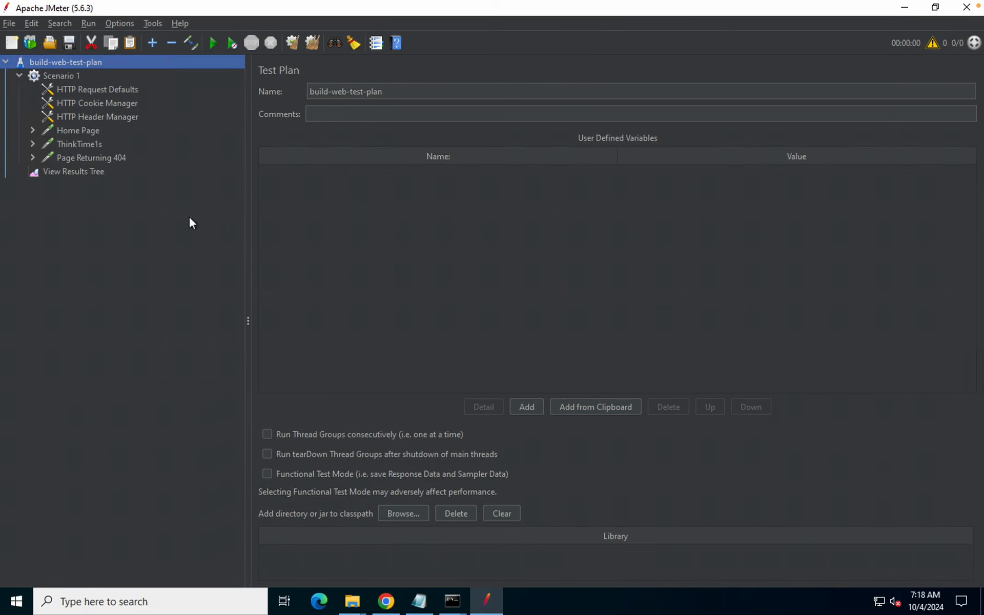
# Step through the Header Manager, Cookie Manager, Request Defaults and Home Page to View Results Tree
pyautogui.click(93, 115)
pyautogui.click(77, 101)
pyautogui.click(71, 90)
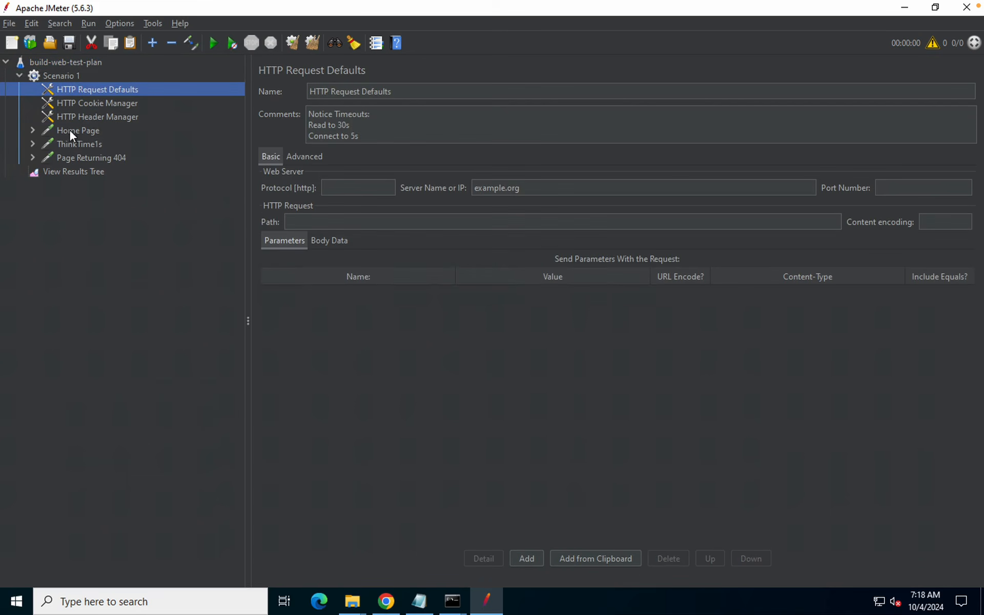
pyautogui.click(70, 131)
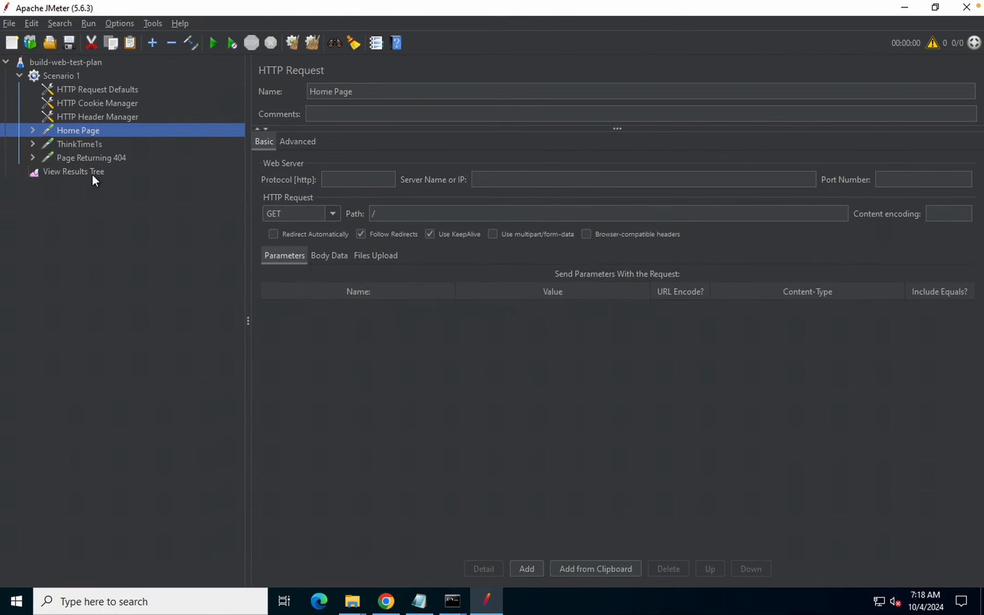
pyautogui.click(90, 172)
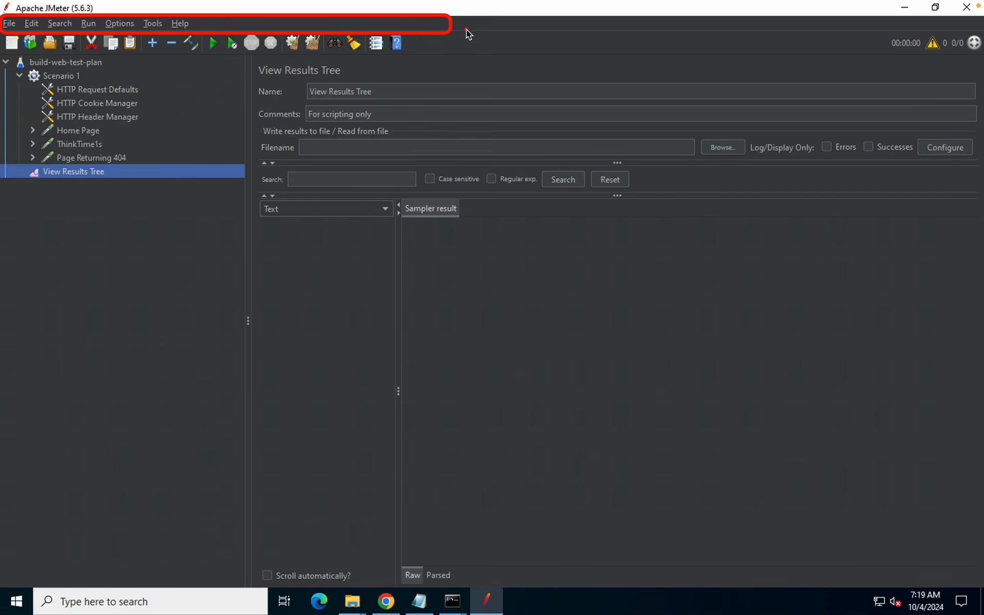
pyautogui.write('Menu')
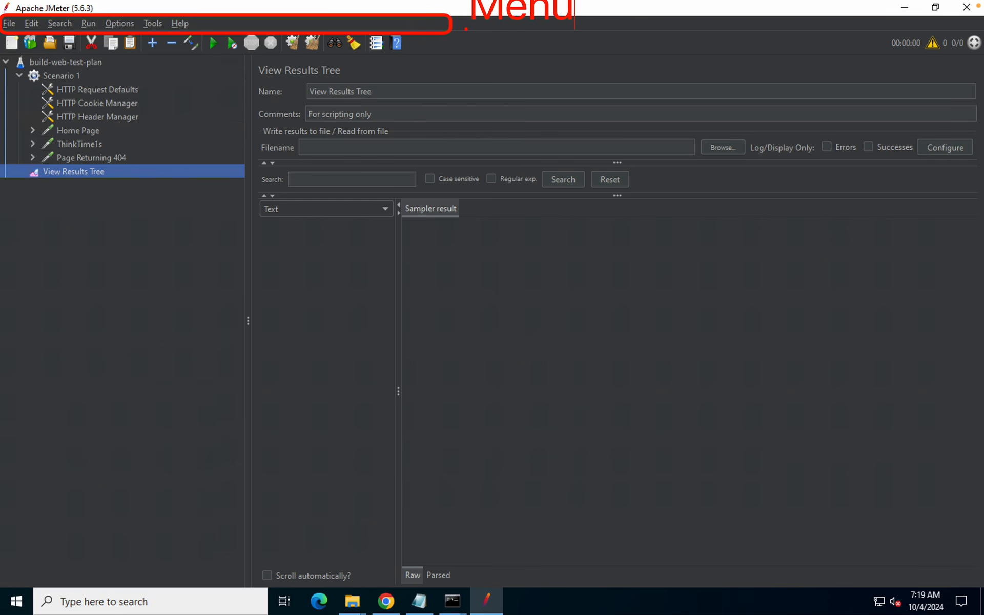
pyautogui.write(' bar')
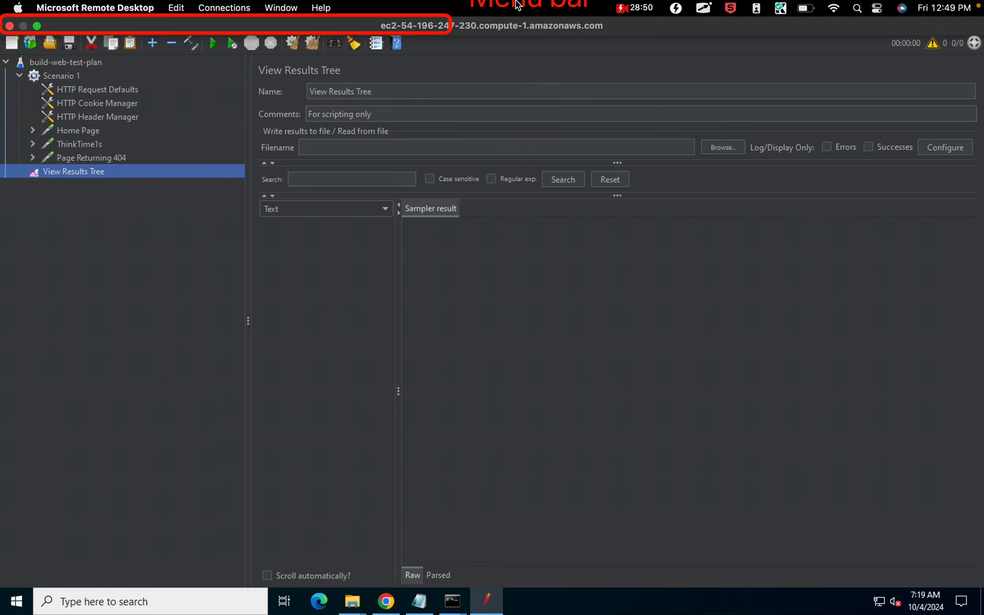
pyautogui.press('super')
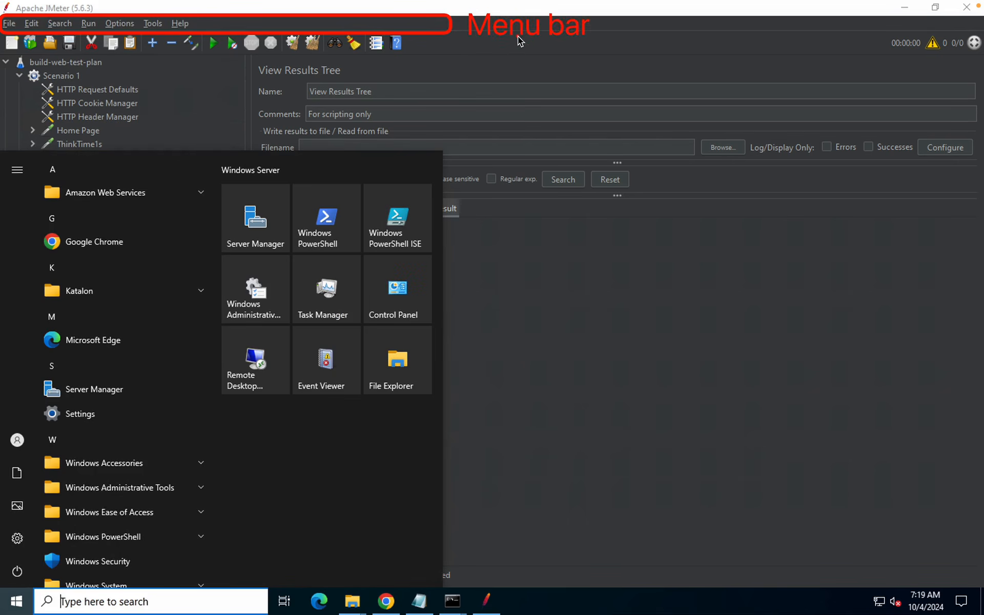
pyautogui.click(519, 62)
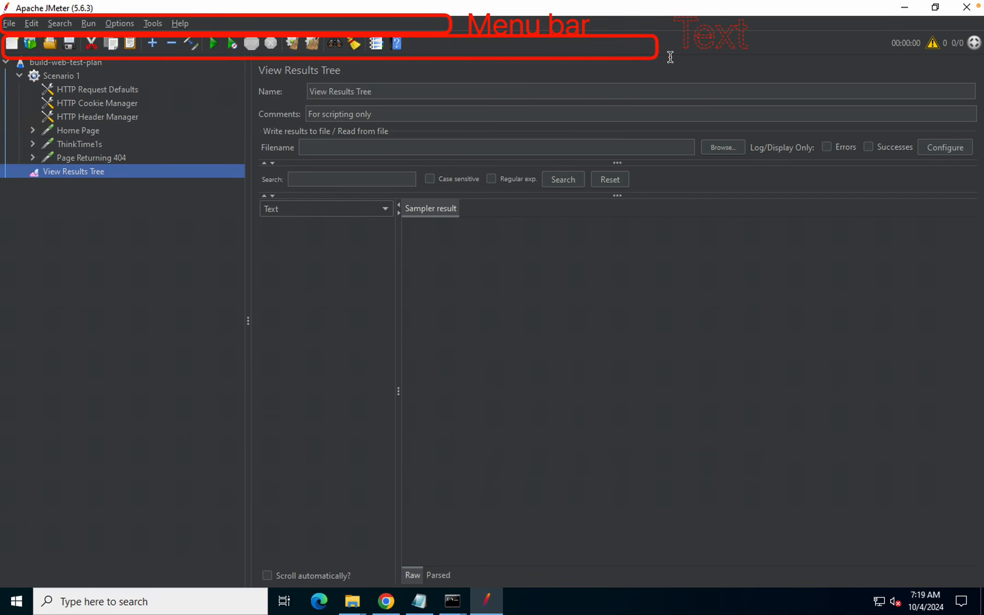
pyautogui.write('Main Too')
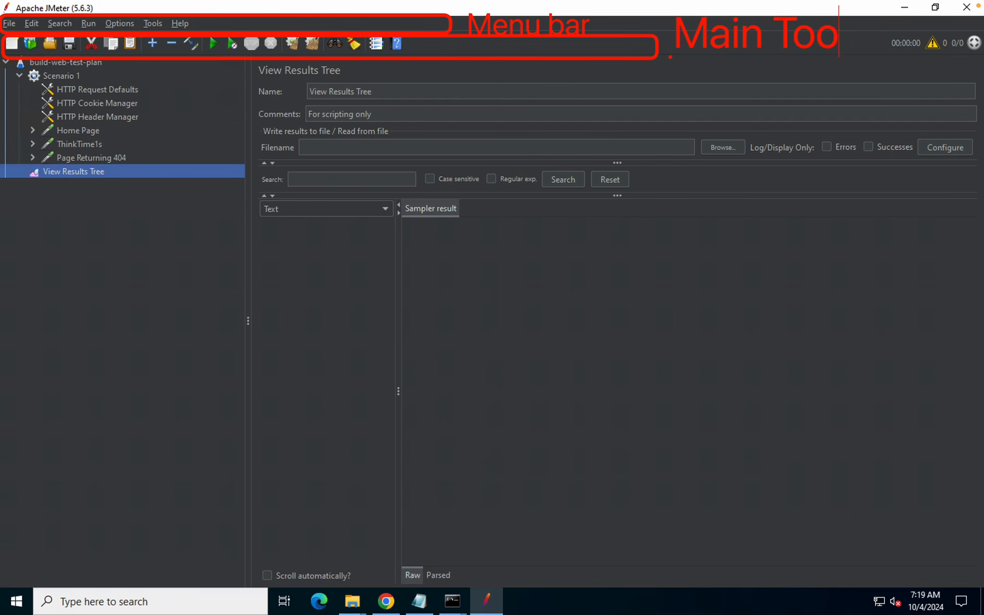
pyautogui.write('lbar')
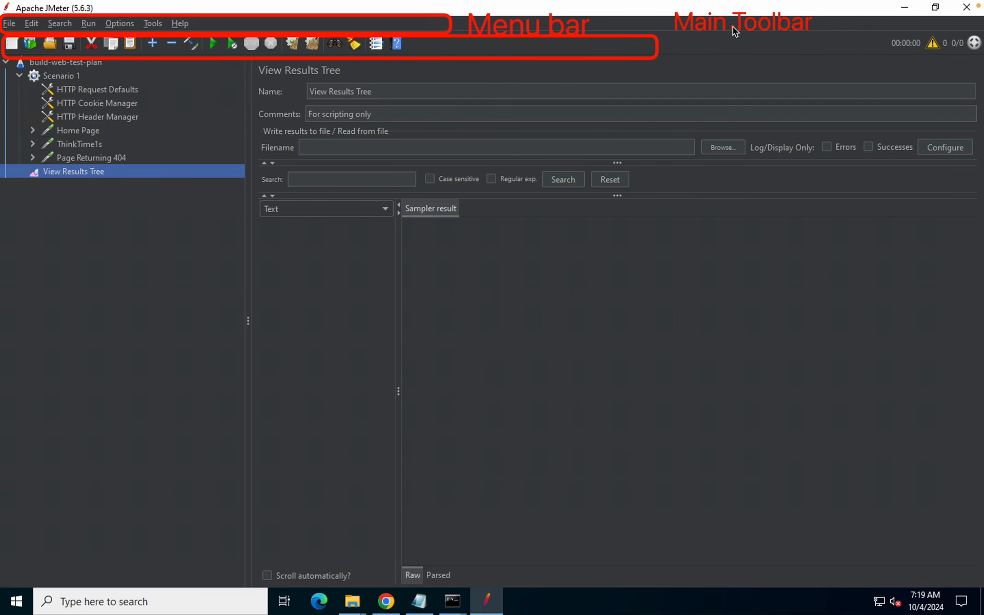
pyautogui.moveTo(733, 26); pyautogui.dragTo(731, 52)
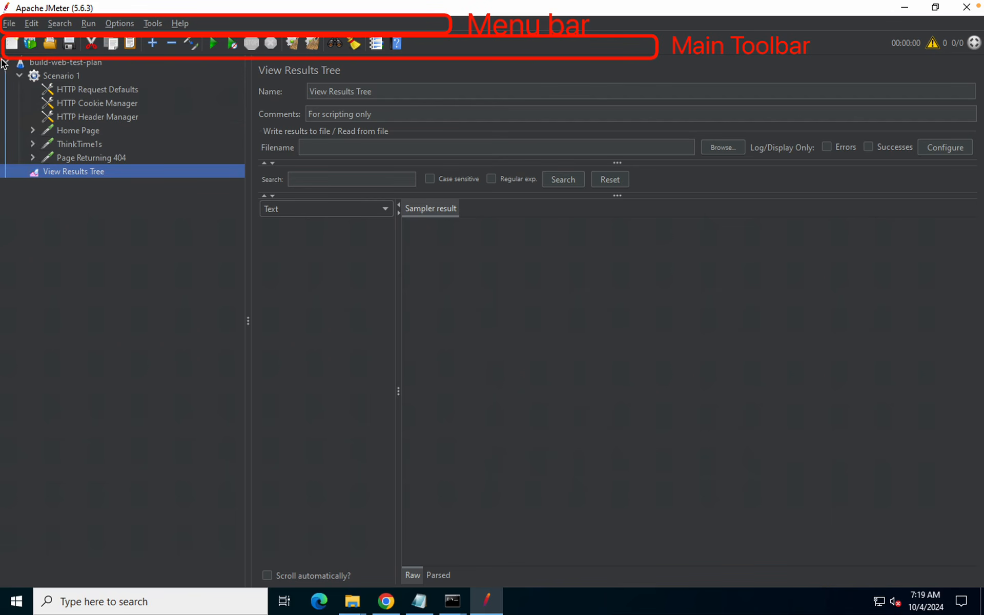
pyautogui.moveTo(4, 61)
pyautogui.mouseDown()
pyautogui.moveTo(211, 216)
pyautogui.moveTo(236, 349)
pyautogui.mouseUp()
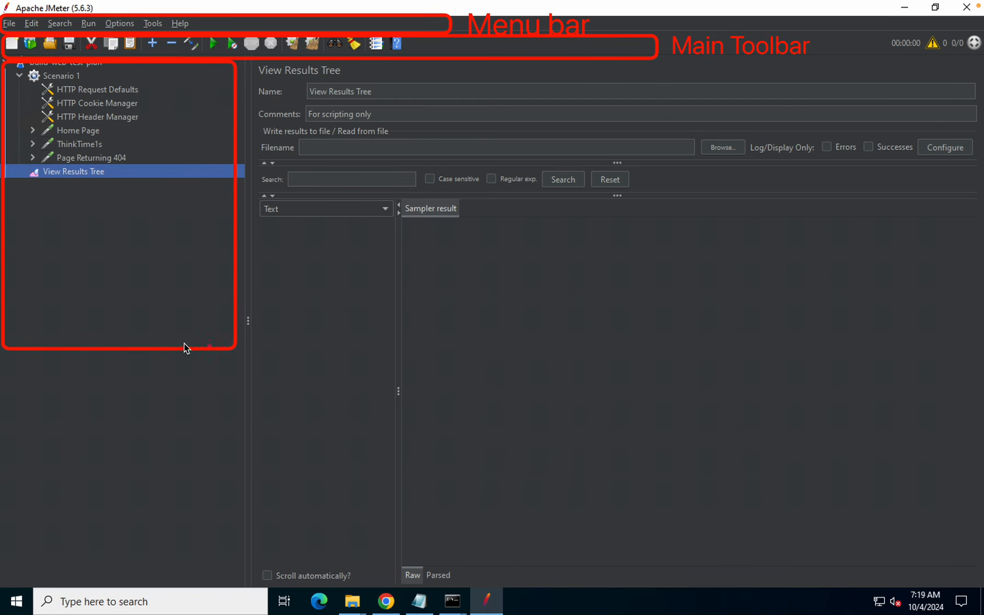
pyautogui.click(52, 302)
pyautogui.write('Teat')
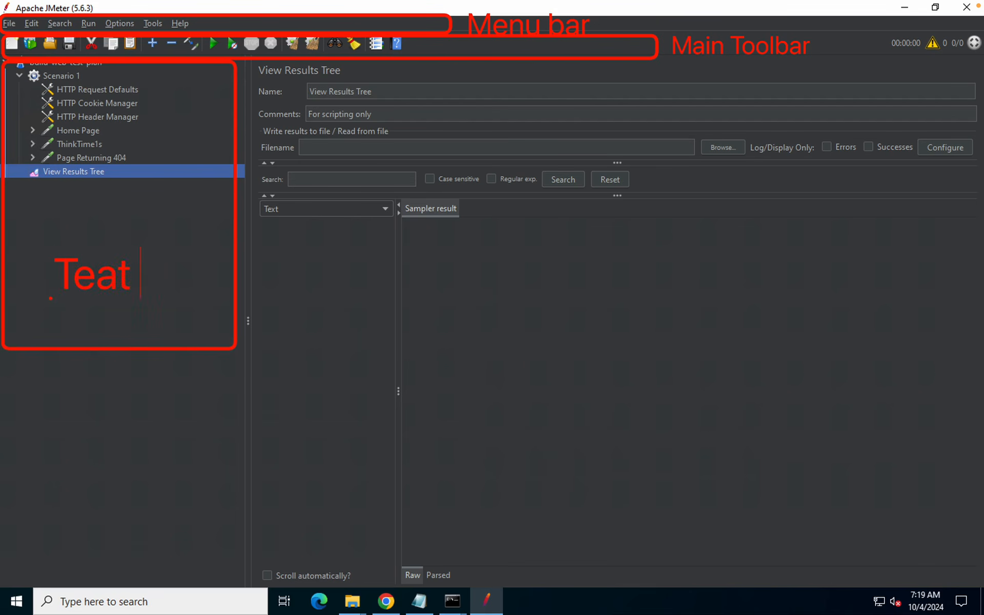
pyautogui.press('BackSpace')
pyautogui.press('BackSpace')
pyautogui.write('st Plan')
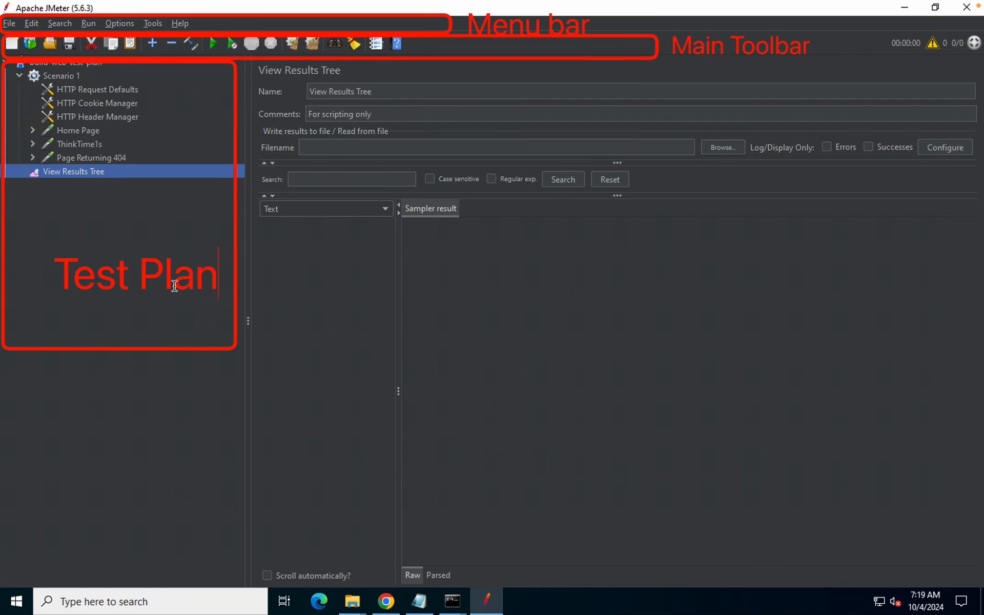
pyautogui.scroll(-4, 174, 286)
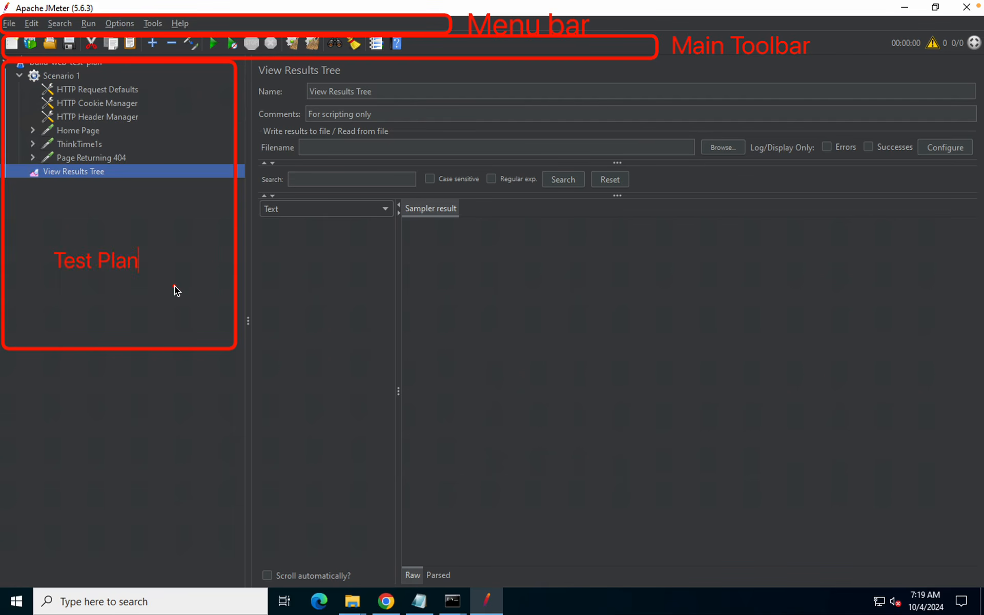
pyautogui.click(174, 286)
pyautogui.press('Escape')
pyautogui.moveTo(121, 263); pyautogui.dragTo(147, 246)
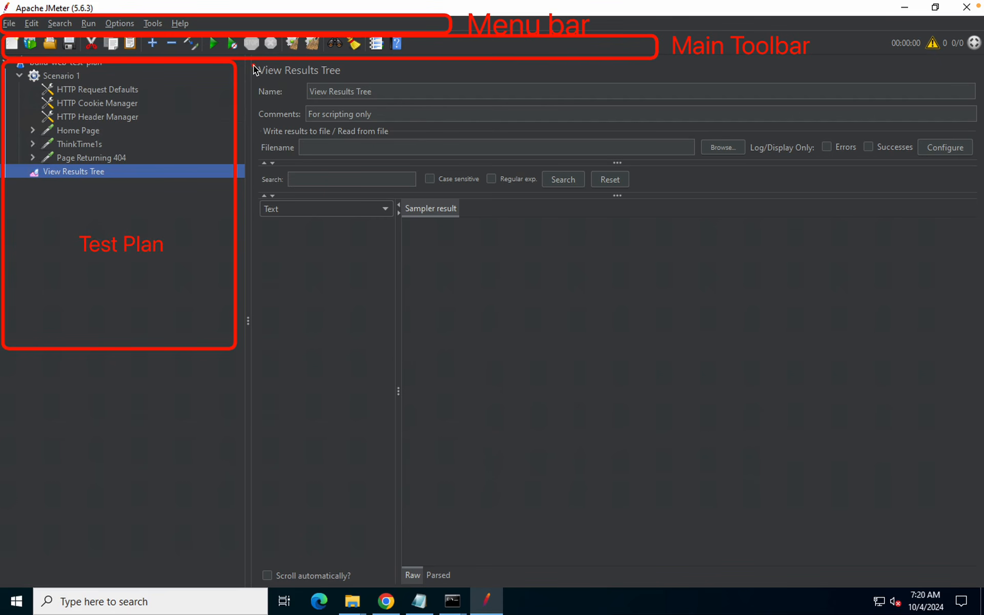
pyautogui.moveTo(255, 69)
pyautogui.mouseDown()
pyautogui.moveTo(940, 378)
pyautogui.moveTo(982, 407)
pyautogui.mouseUp()
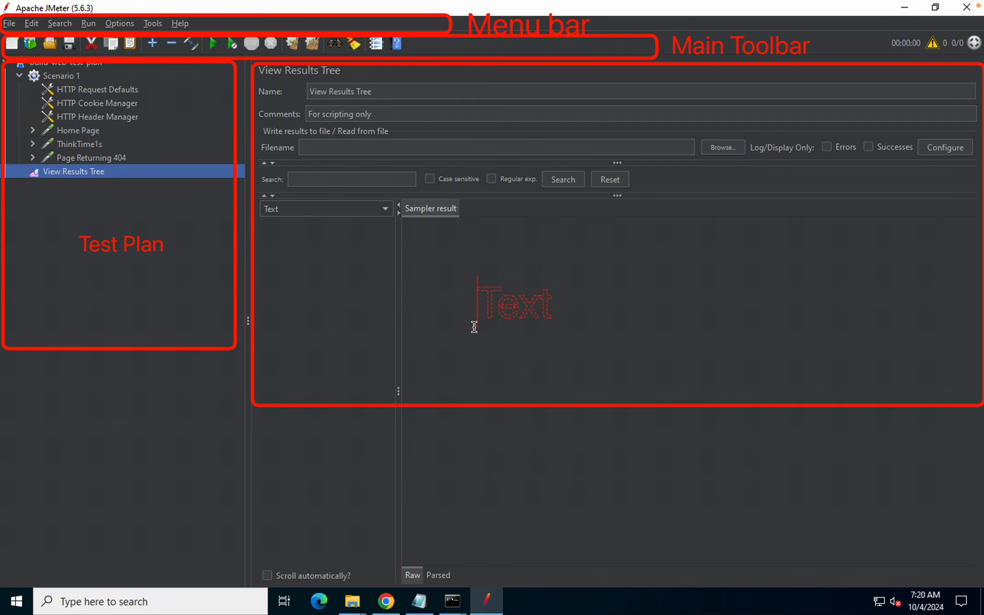
pyautogui.write('Editor')
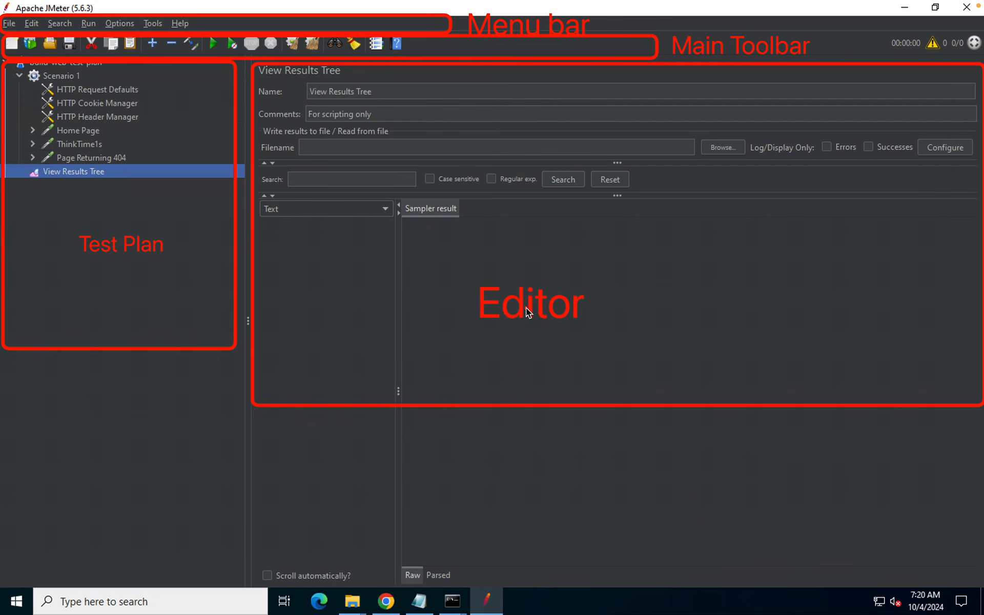
pyautogui.moveTo(526, 308)
pyautogui.mouseDown()
pyautogui.moveTo(457, 279)
pyautogui.moveTo(463, 299)
pyautogui.mouseUp()
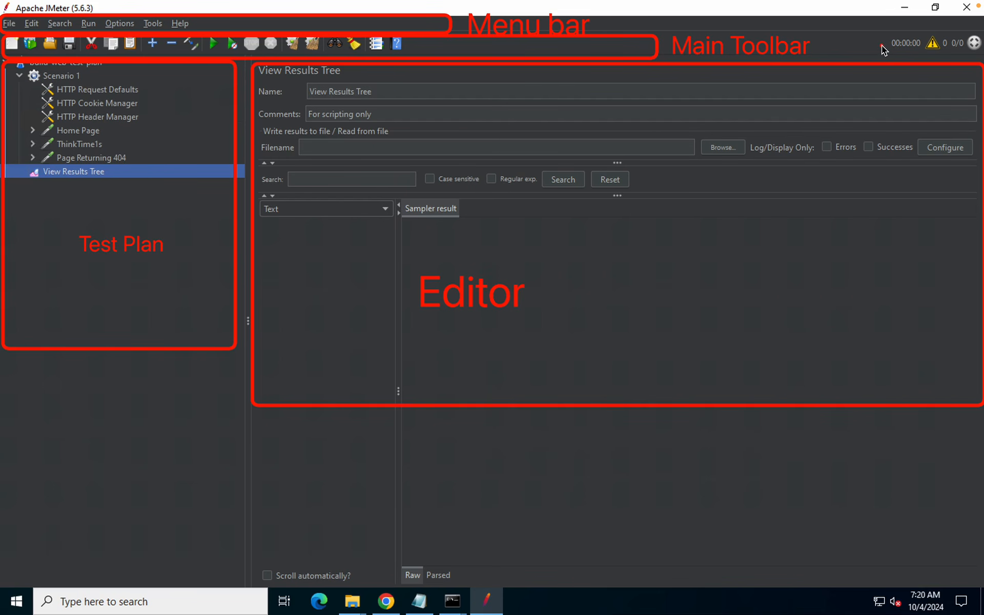
pyautogui.moveTo(868, 31); pyautogui.dragTo(978, 54)
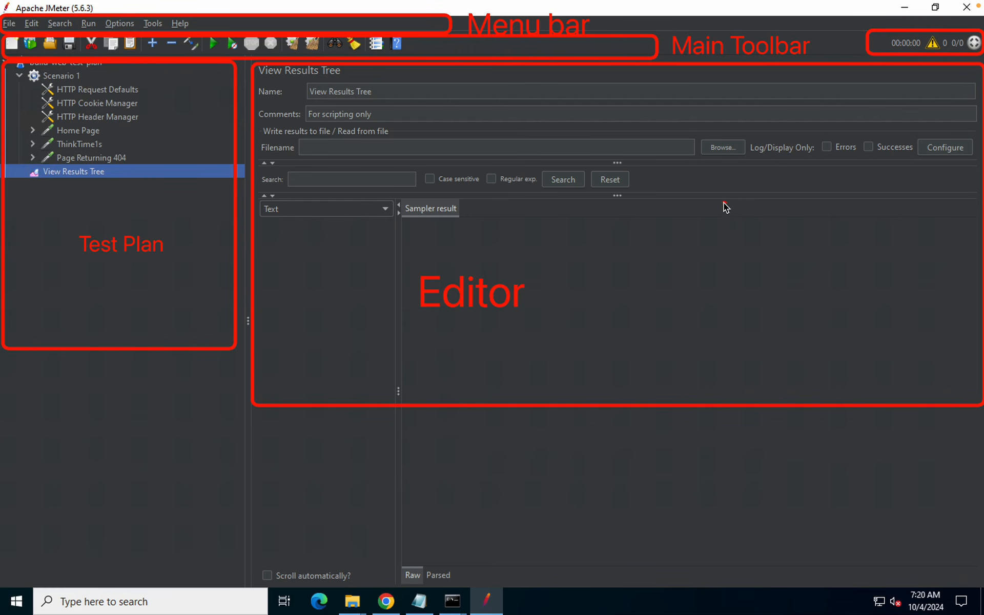
pyautogui.write('Tim')
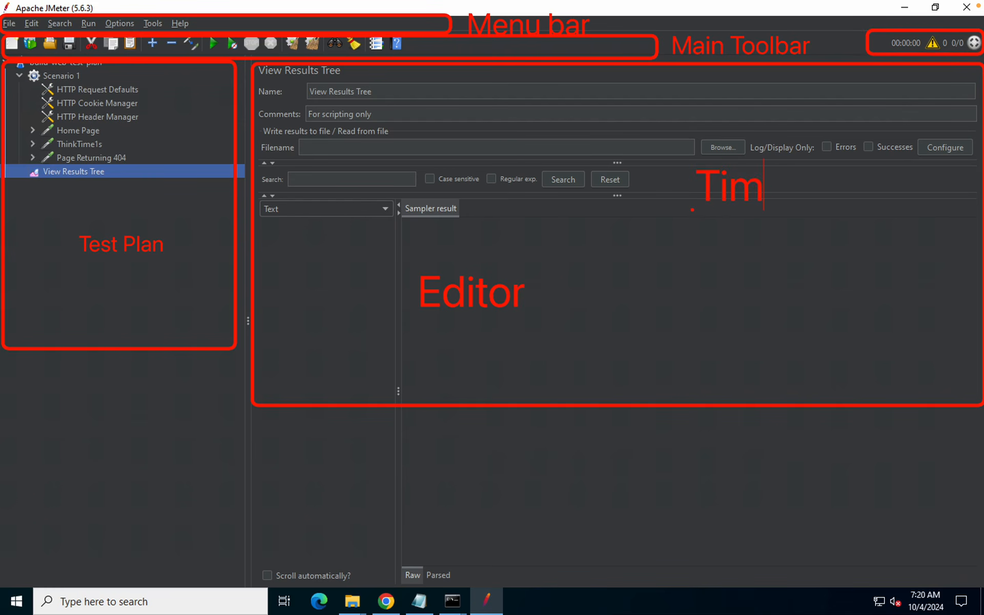
pyautogui.write('e ,Iogs, users')
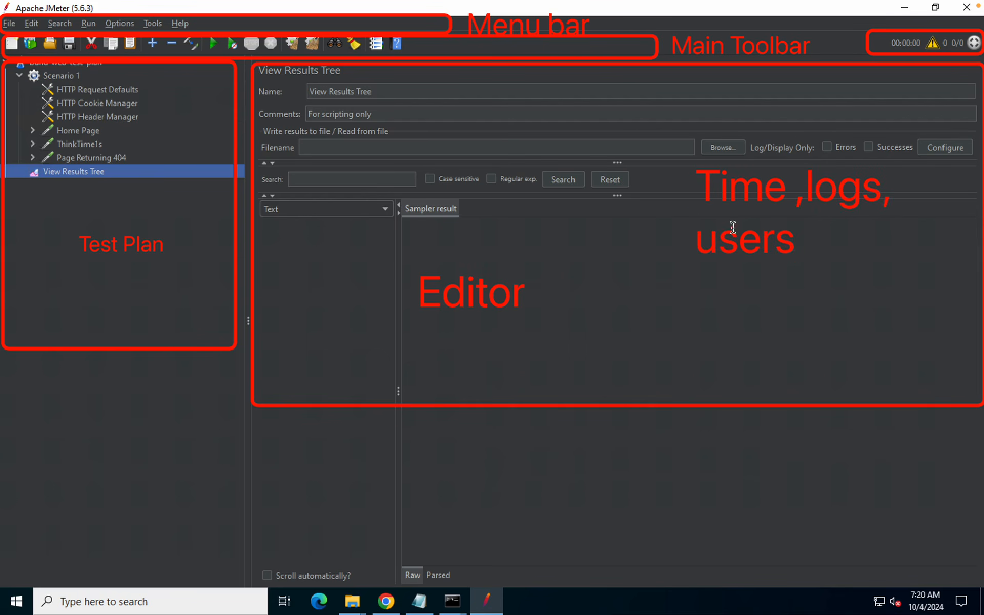
pyautogui.scroll(-5, 733, 229)
pyautogui.scroll(-1, 735, 231)
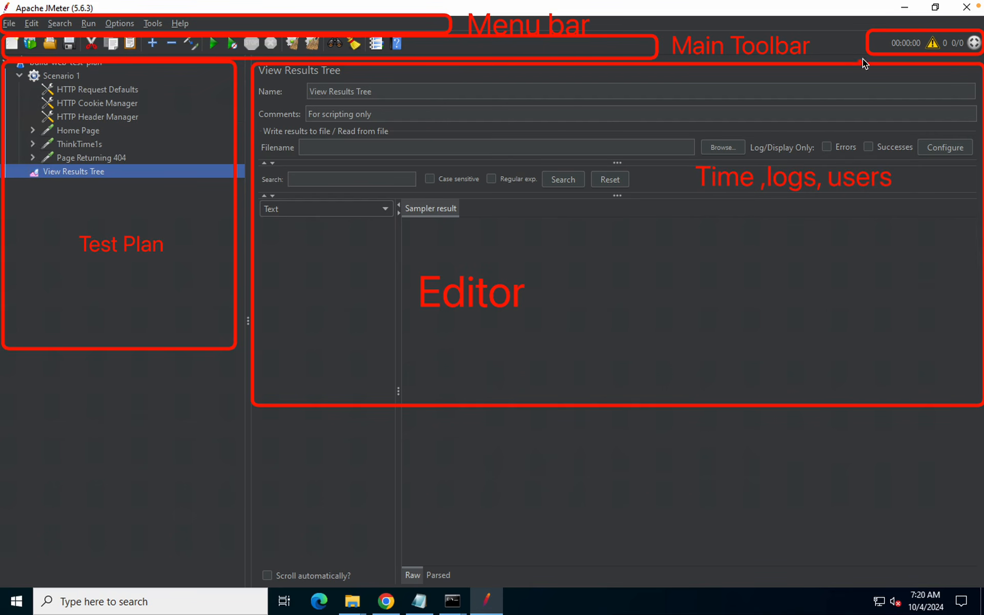
pyautogui.moveTo(874, 49); pyautogui.dragTo(810, 156)
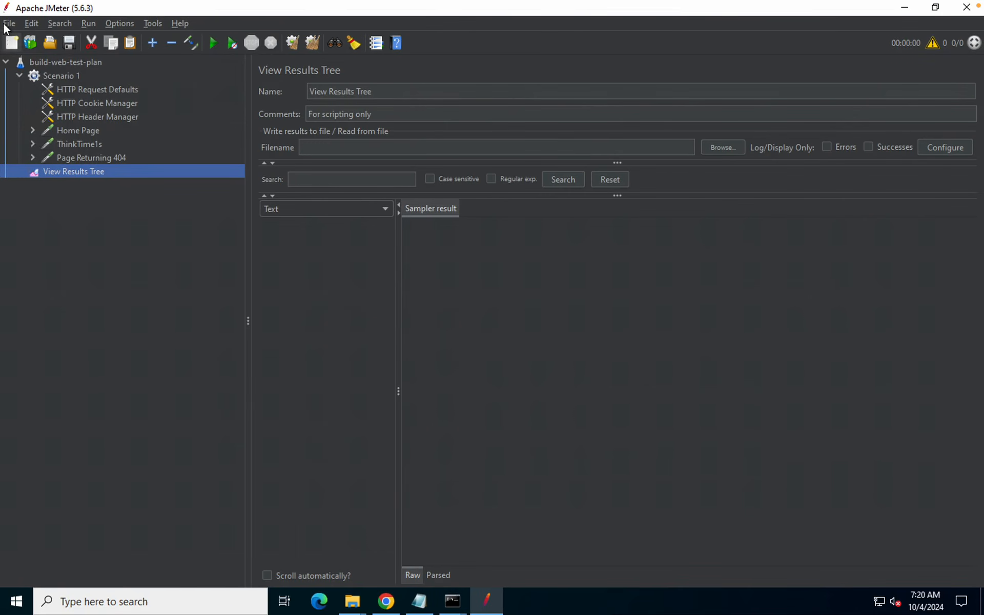
# Browse the File and Edit menus, then move across the Search, Run and Options menus
pyautogui.click(7, 24)
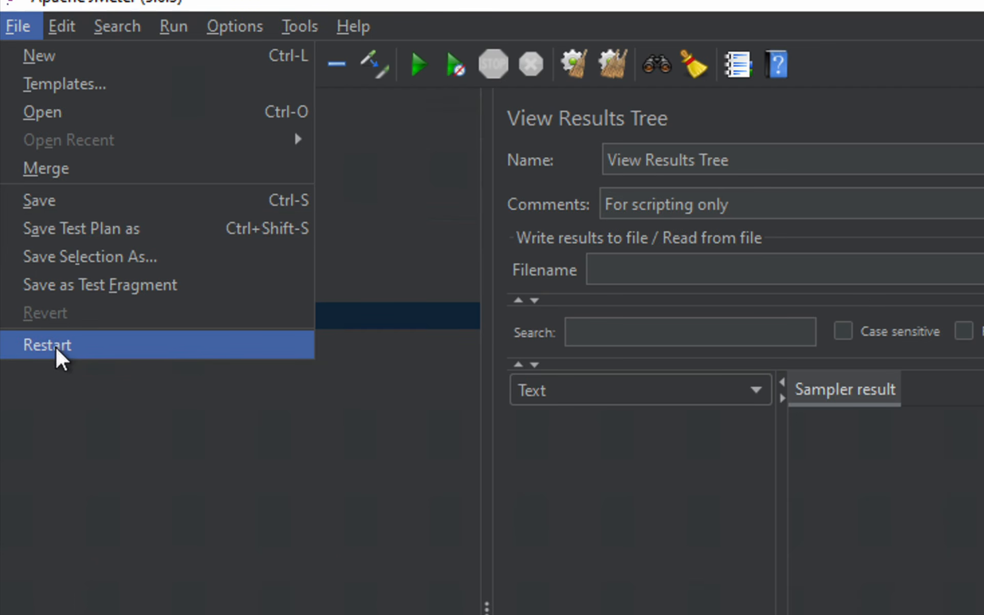
pyautogui.click(55, 418)
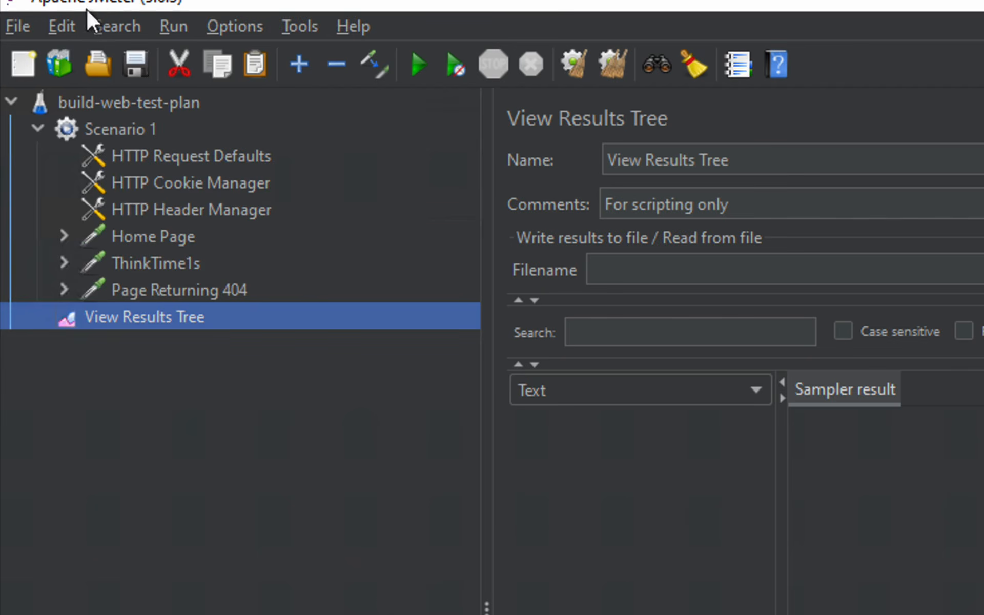
pyautogui.click(56, 26)
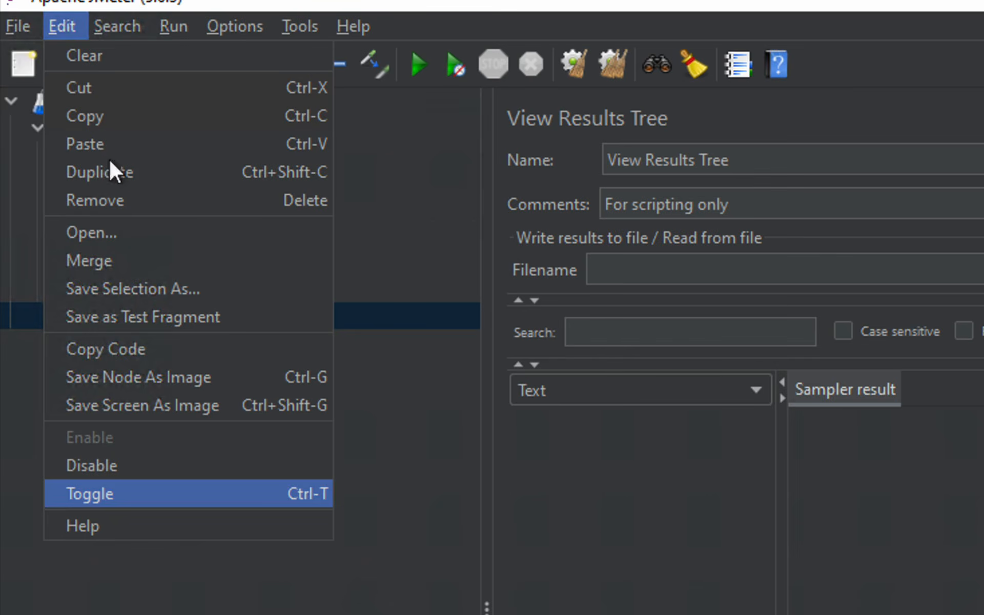
pyautogui.moveTo(112, 23)
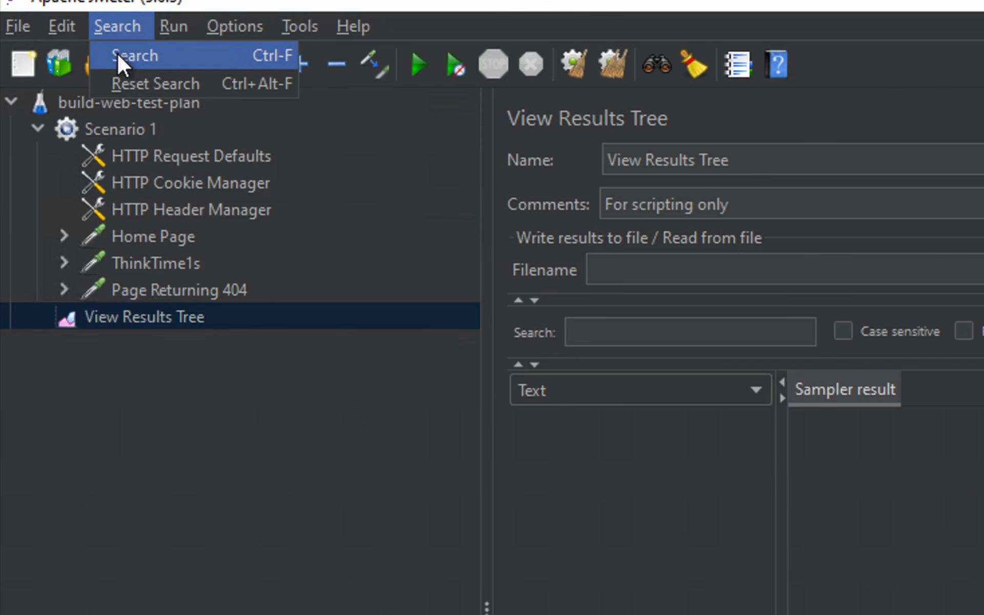
pyautogui.moveTo(175, 24)
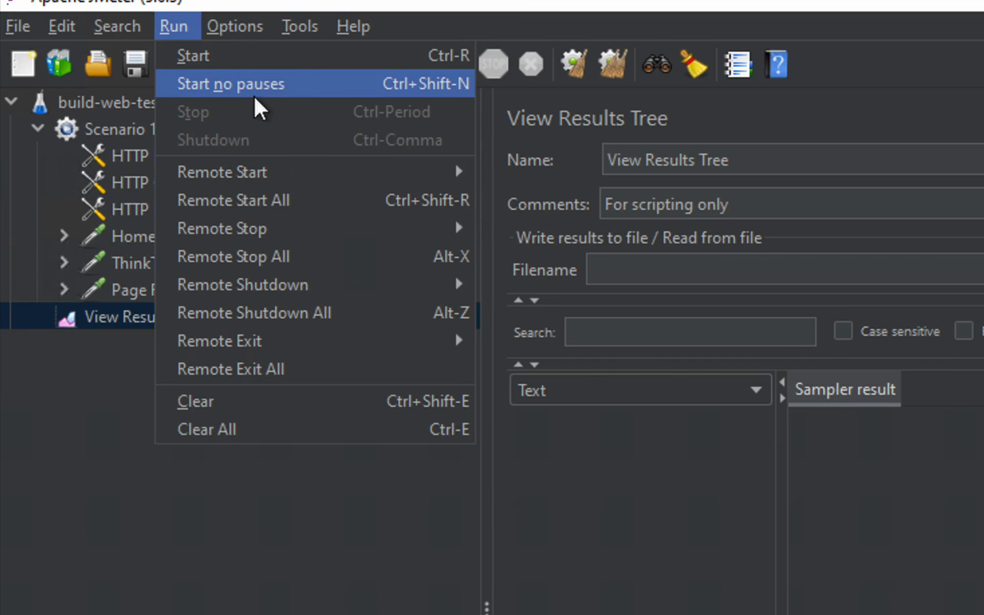
pyautogui.moveTo(266, 174)
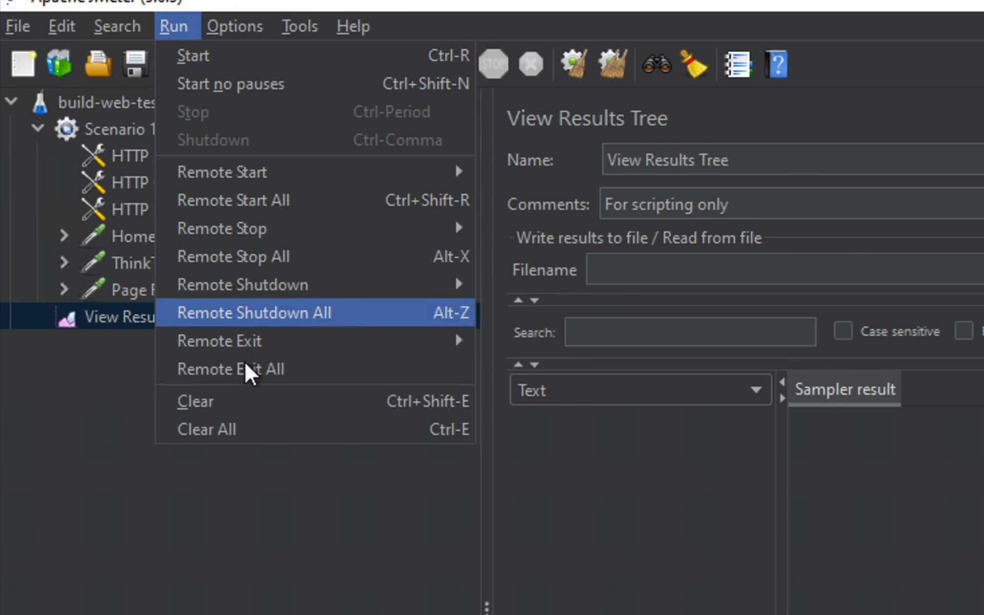
# Turn on the Log Viewer panel from the Options menu
pyautogui.moveTo(230, 27)
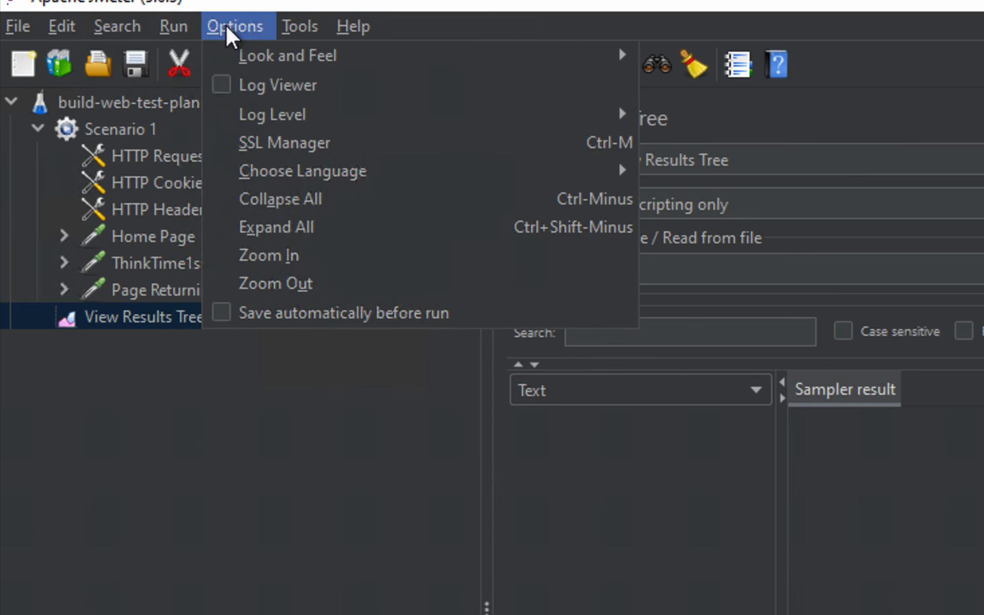
pyautogui.moveTo(267, 64)
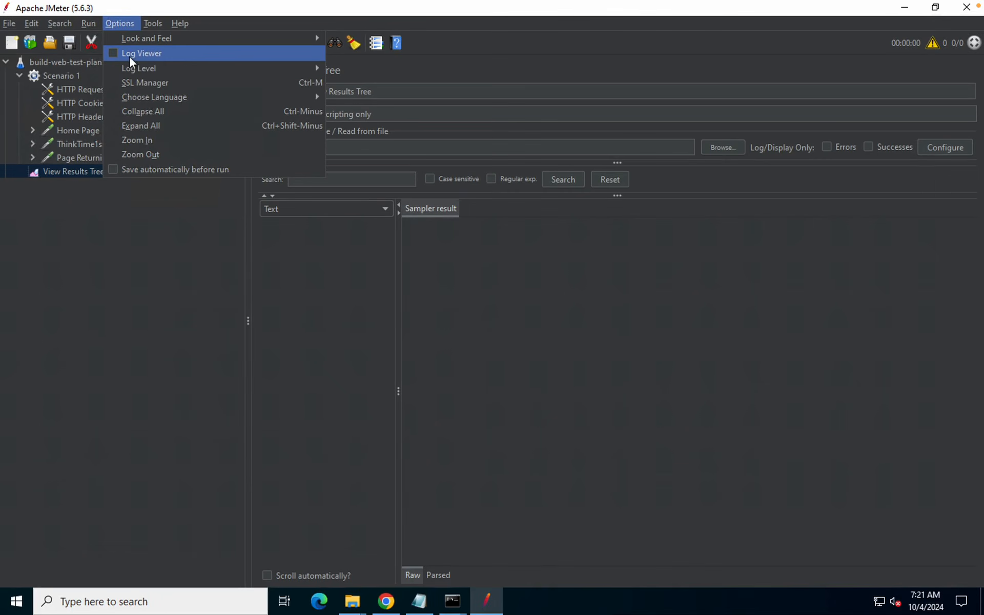
pyautogui.click(156, 55)
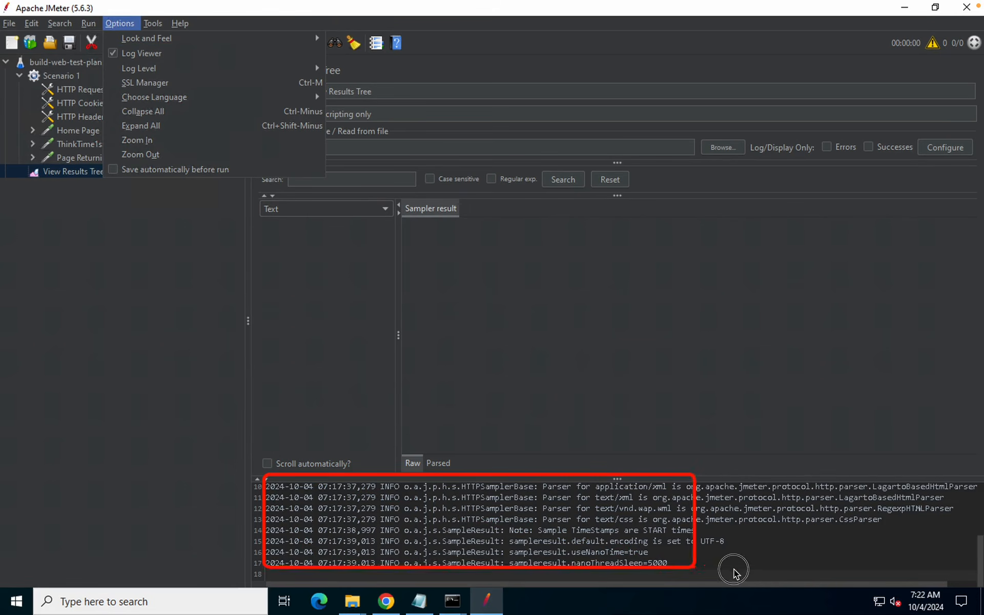
# Toggle the log panel several times with the warning icon, leaving it hidden
pyautogui.click(933, 48)
pyautogui.click(933, 48)
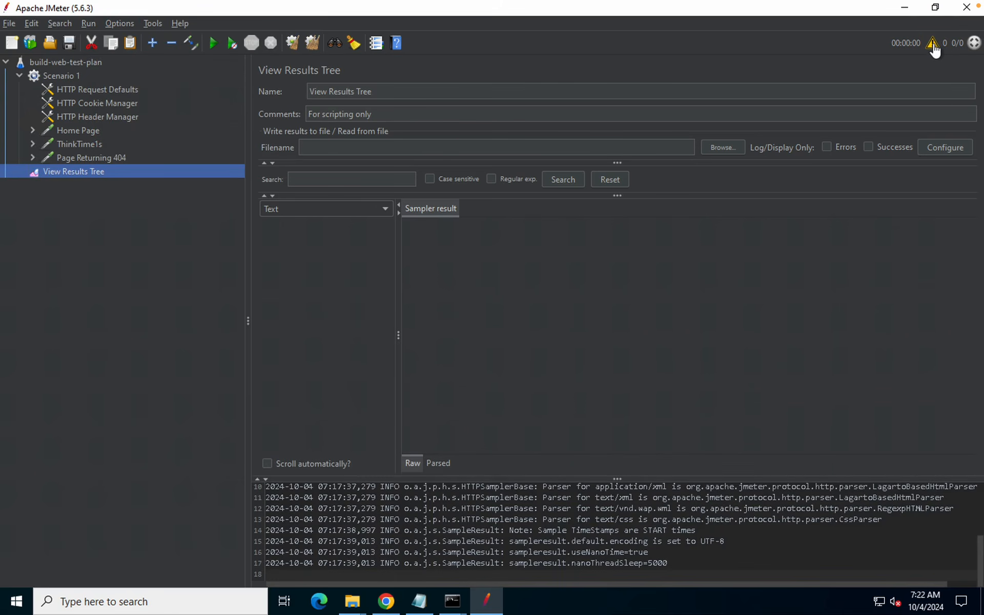
pyautogui.click(933, 49)
pyautogui.click(933, 49)
pyautogui.click(933, 49)
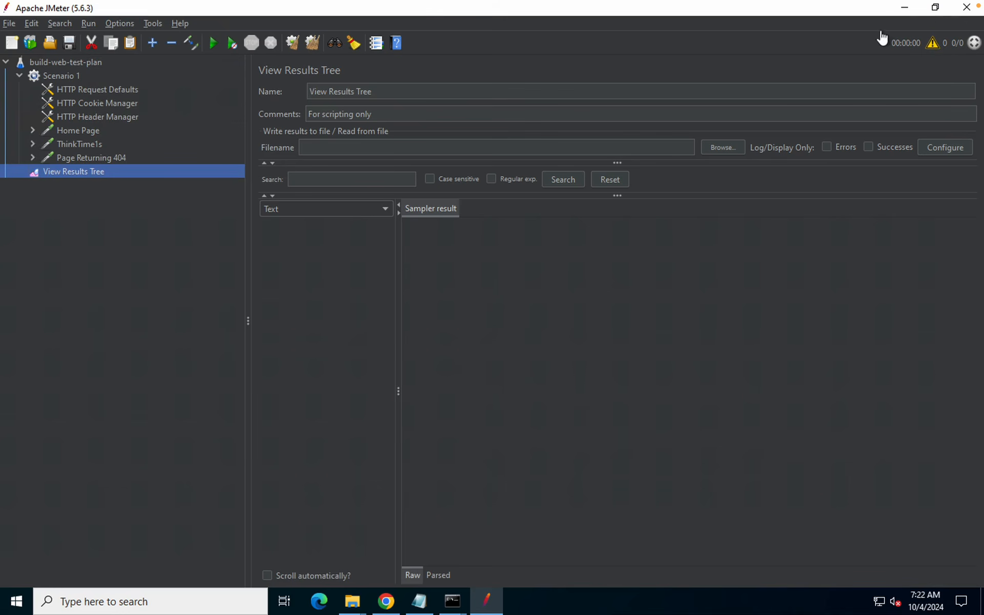
pyautogui.click(117, 24)
pyautogui.moveTo(132, 68)
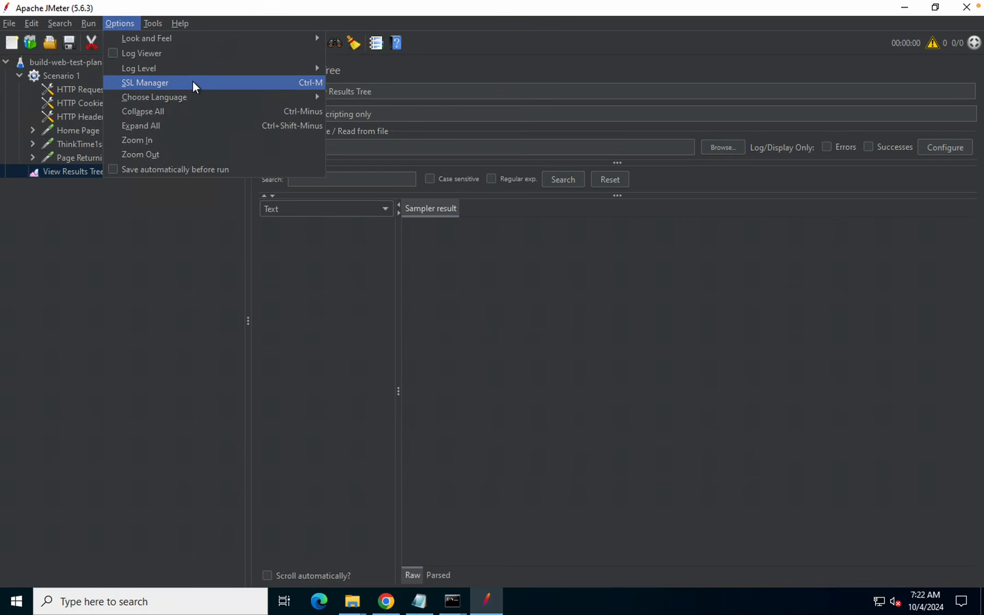
# Cancel the SSL Manager certificate chooser, then create a thread dump and dismiss its confirmation
pyautogui.click(194, 84)
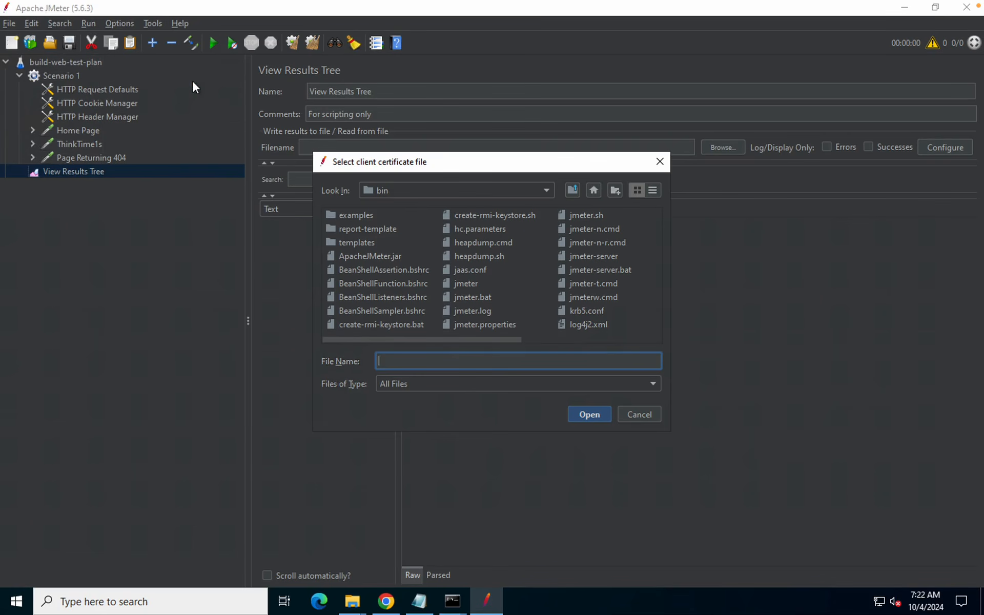
pyautogui.click(635, 416)
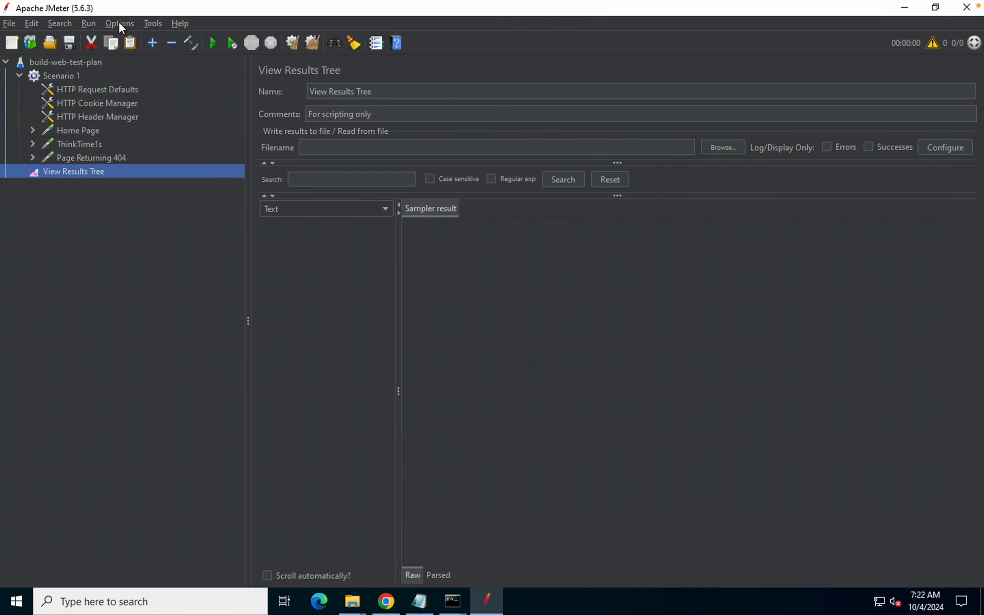
pyautogui.click(119, 23)
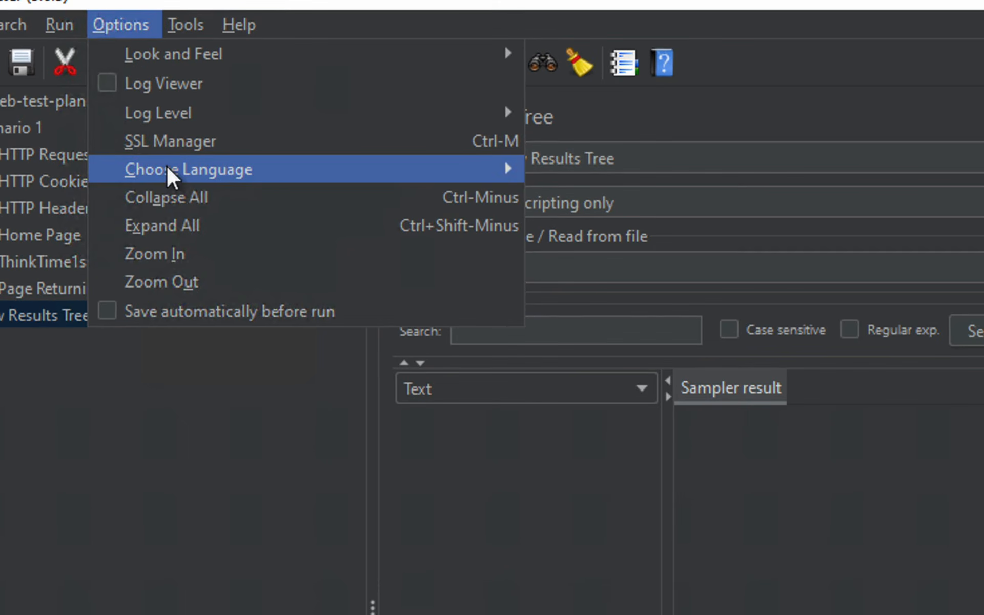
pyautogui.moveTo(168, 171)
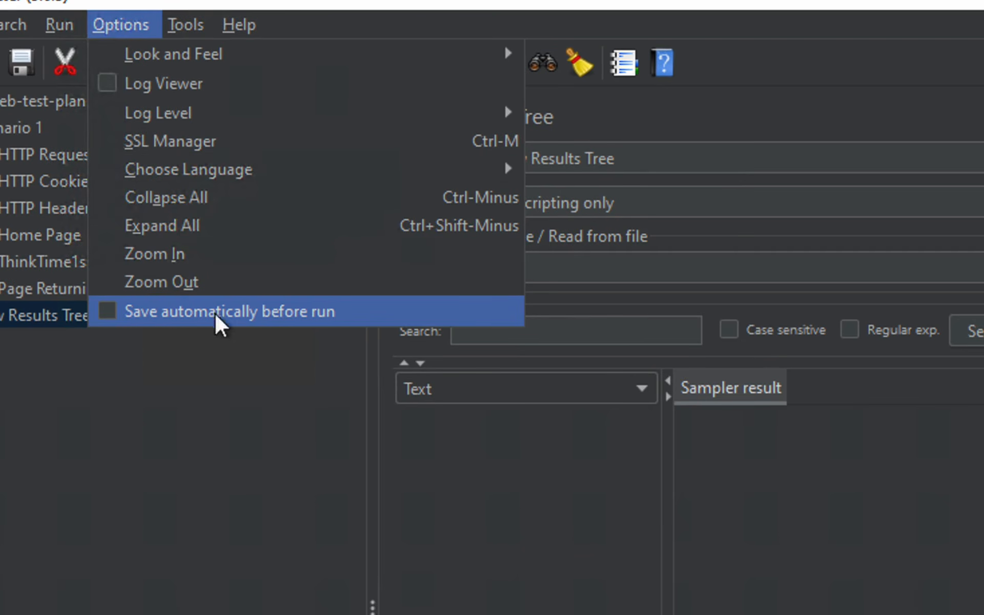
pyautogui.moveTo(189, 18)
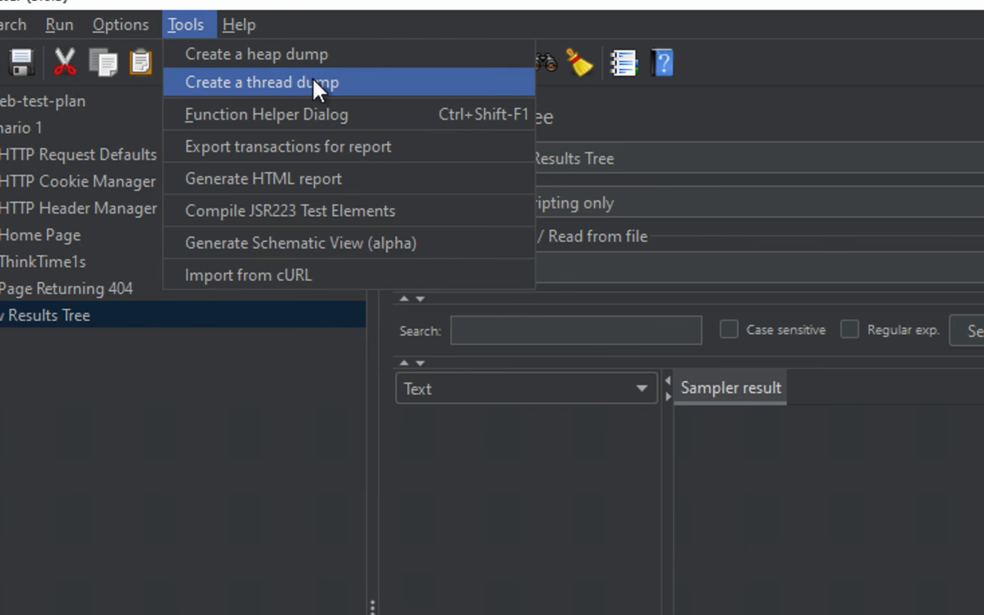
pyautogui.click(314, 83)
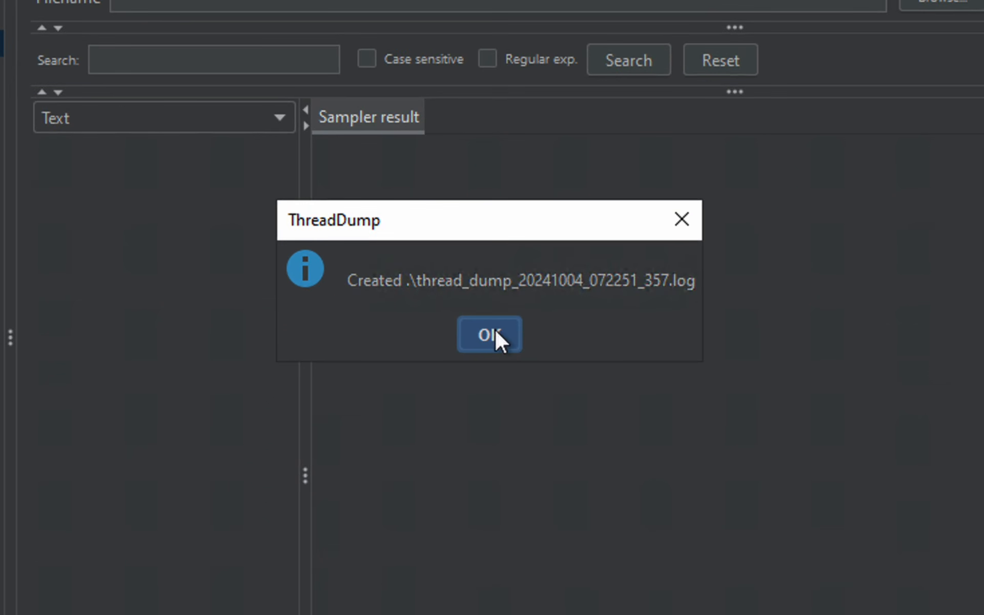
pyautogui.click(495, 329)
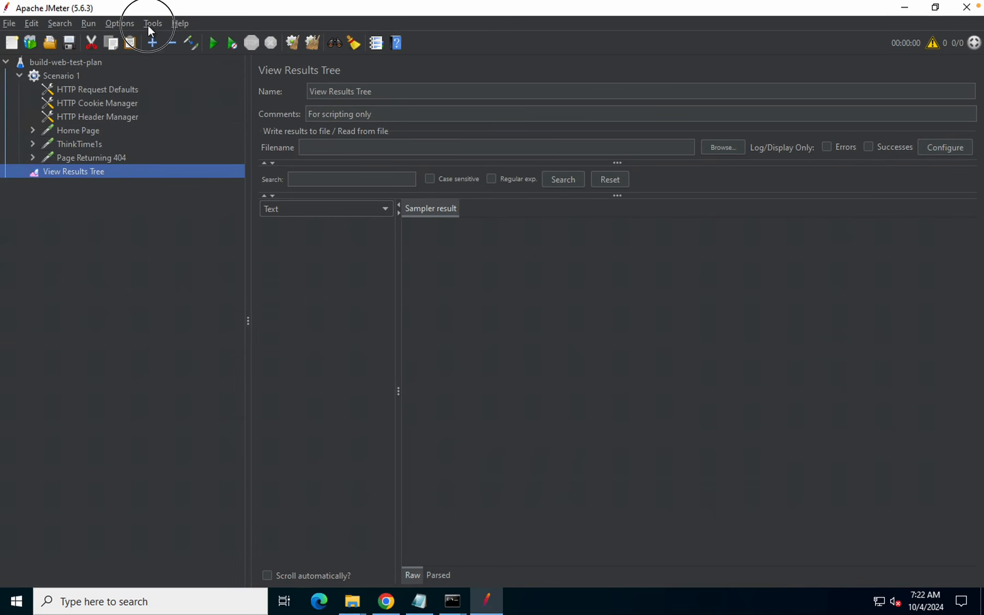
pyautogui.click(151, 23)
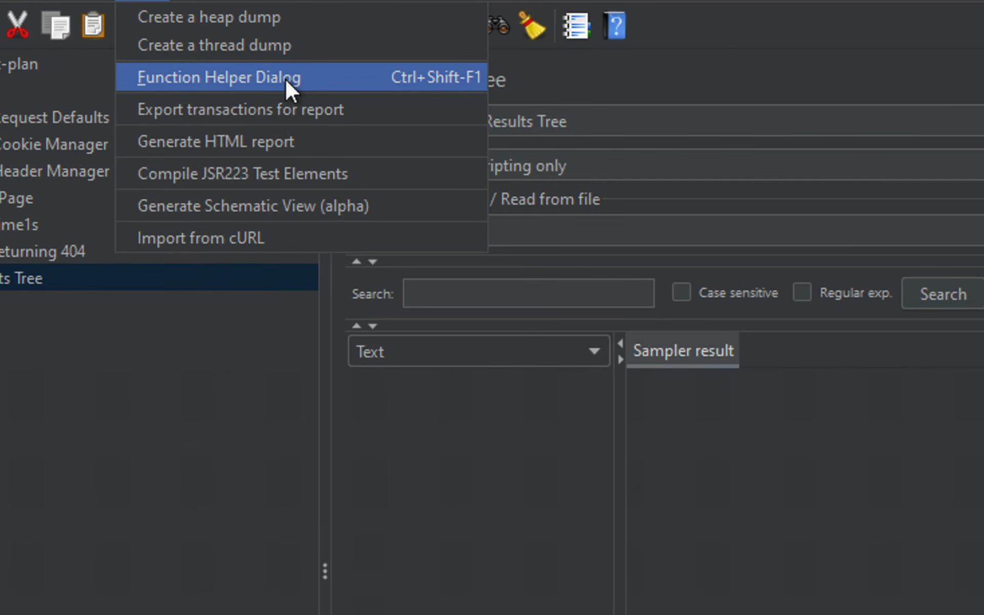
pyautogui.click(285, 79)
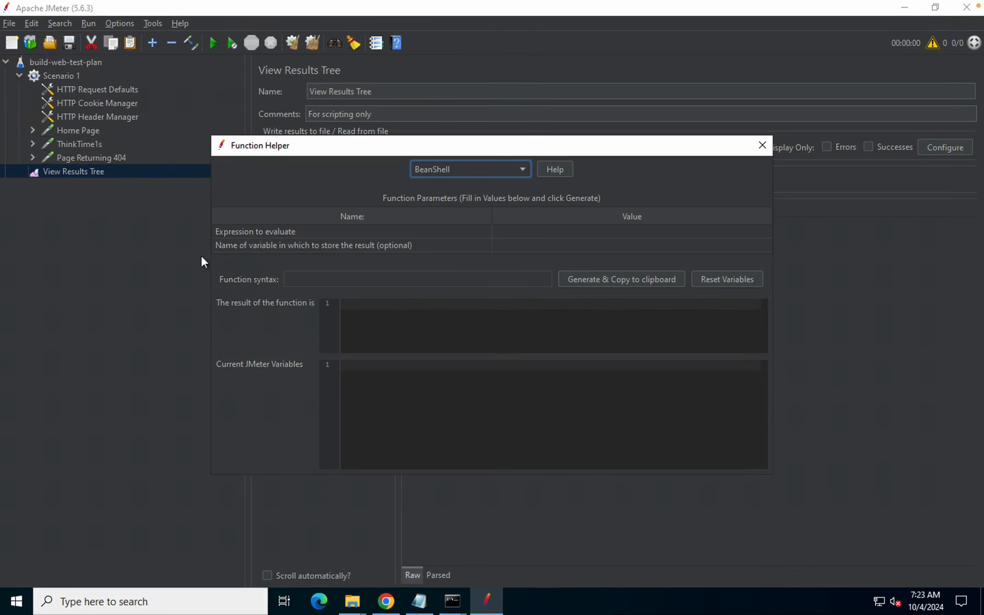
pyautogui.click(522, 170)
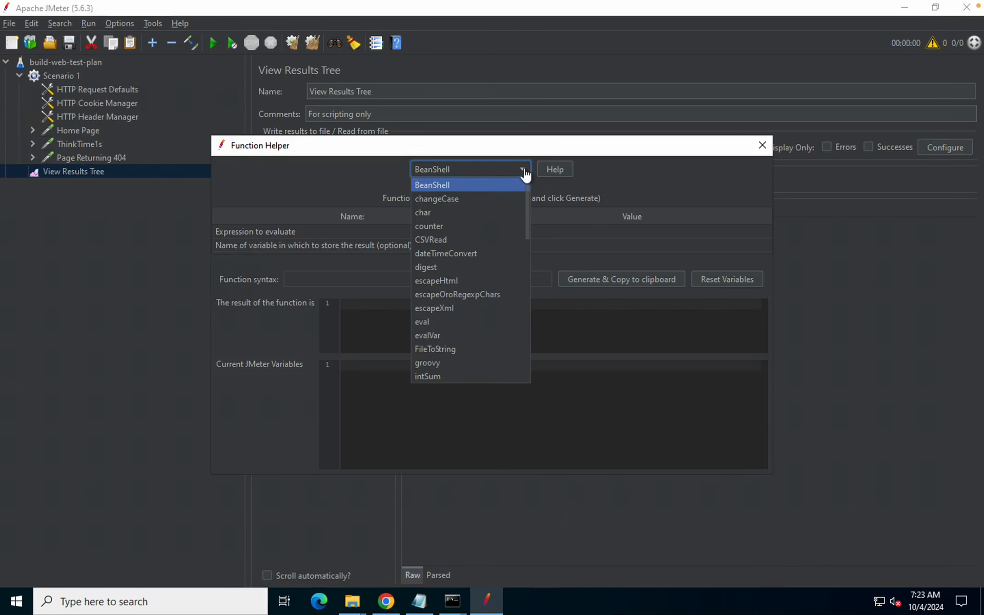
pyautogui.scroll(-5, 437, 314)
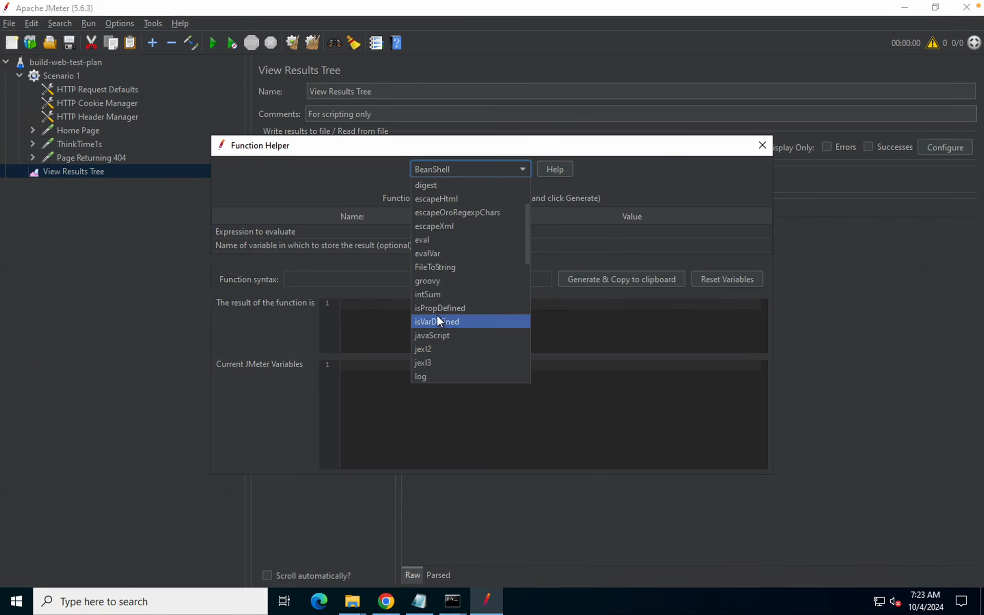
pyautogui.click(763, 145)
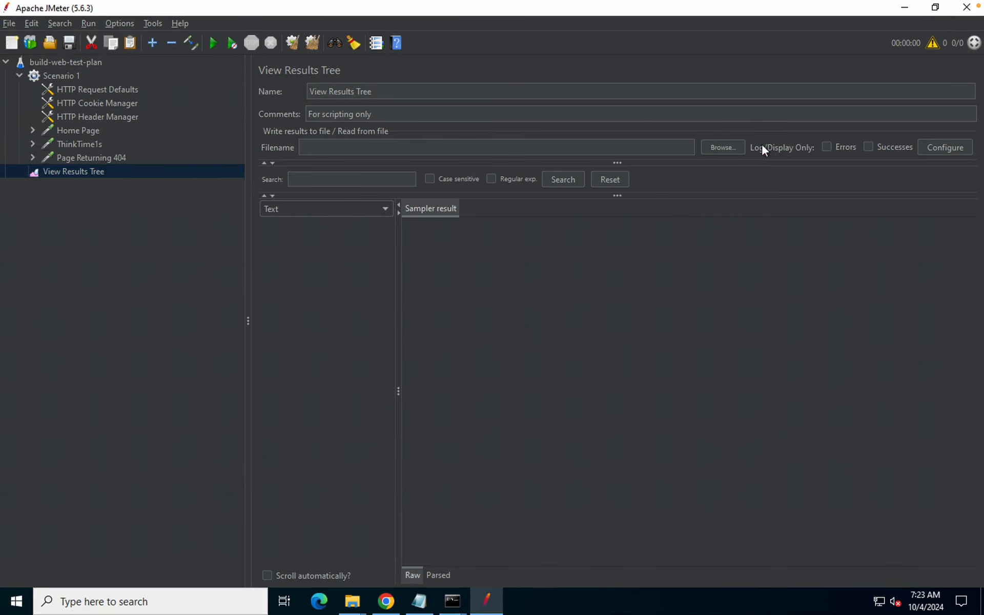
pyautogui.click(377, 43)
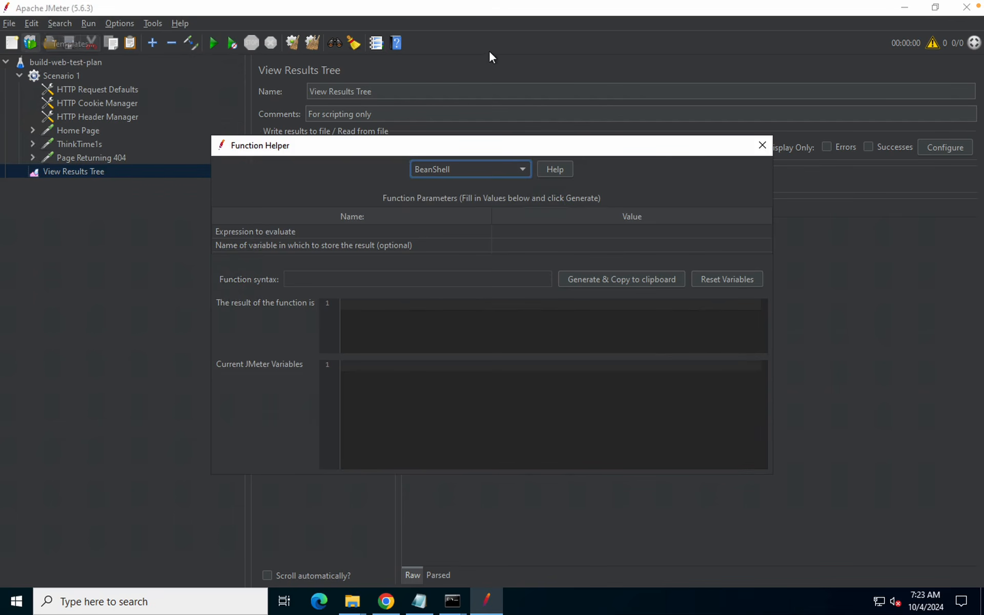
pyautogui.click(762, 145)
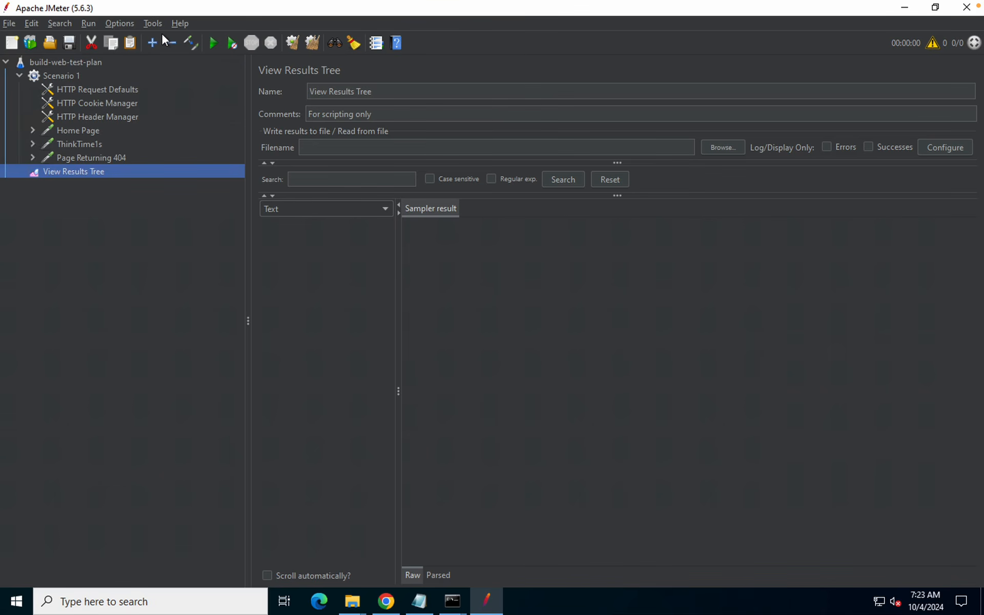
# Select View Results Tree and open its User's Manual page through Help > Help
pyautogui.click(153, 25)
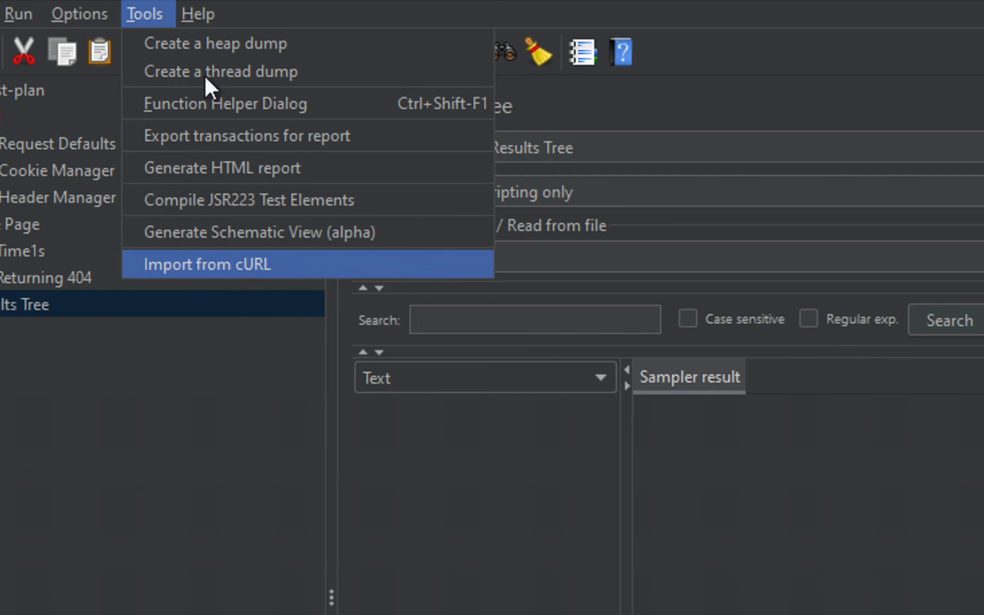
pyautogui.moveTo(202, 12)
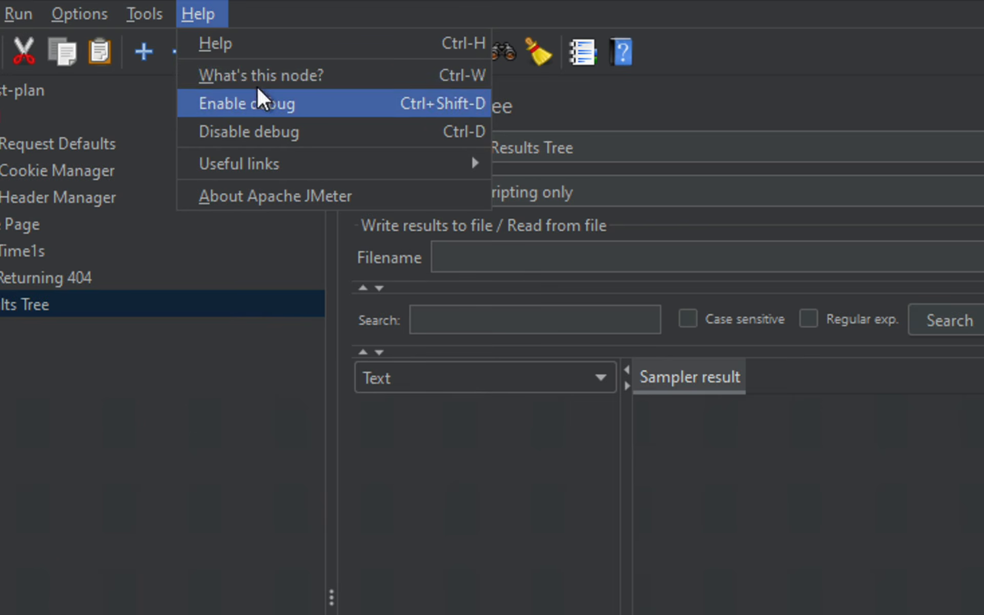
pyautogui.click(206, 380)
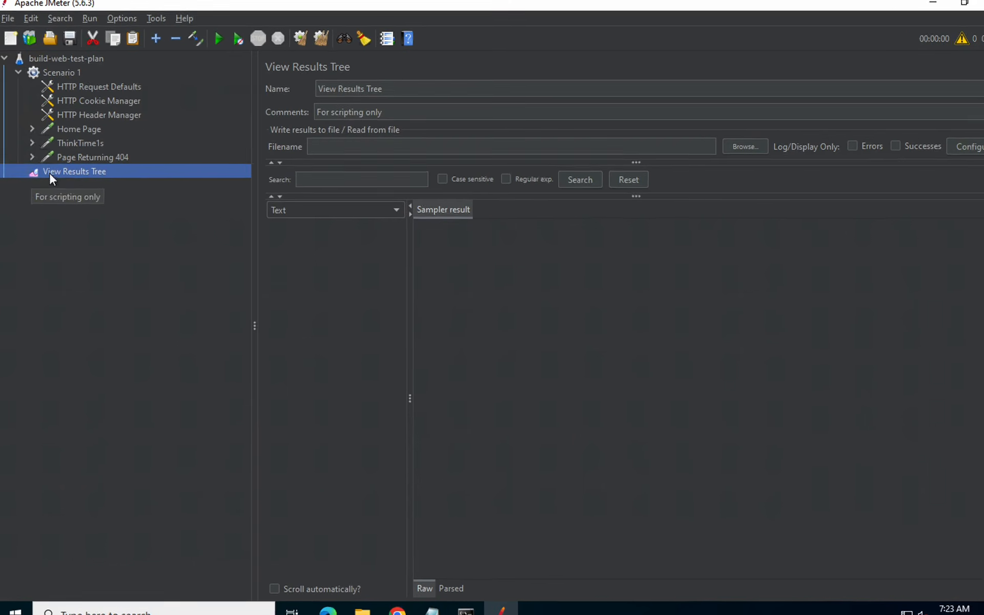
pyautogui.click(177, 23)
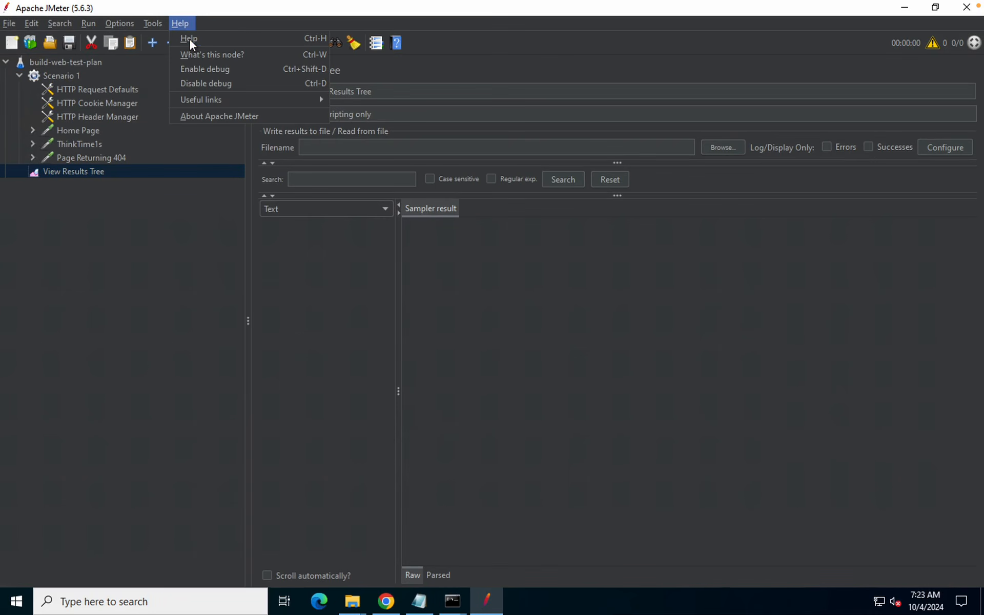
pyautogui.click(189, 38)
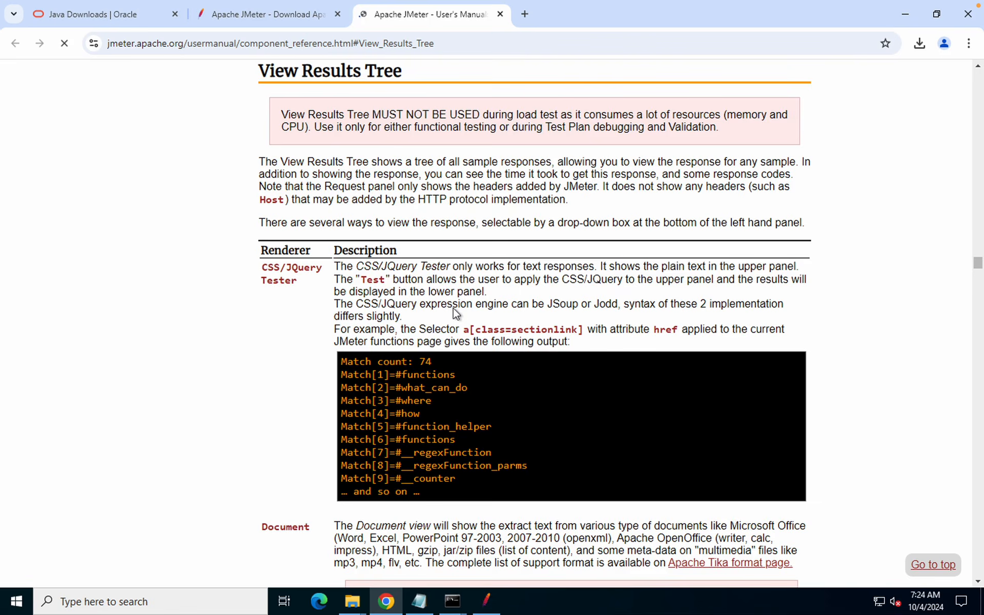
# Scroll the View Results Tree manual entry and highlight its heading
pyautogui.scroll(-3, 456, 312)
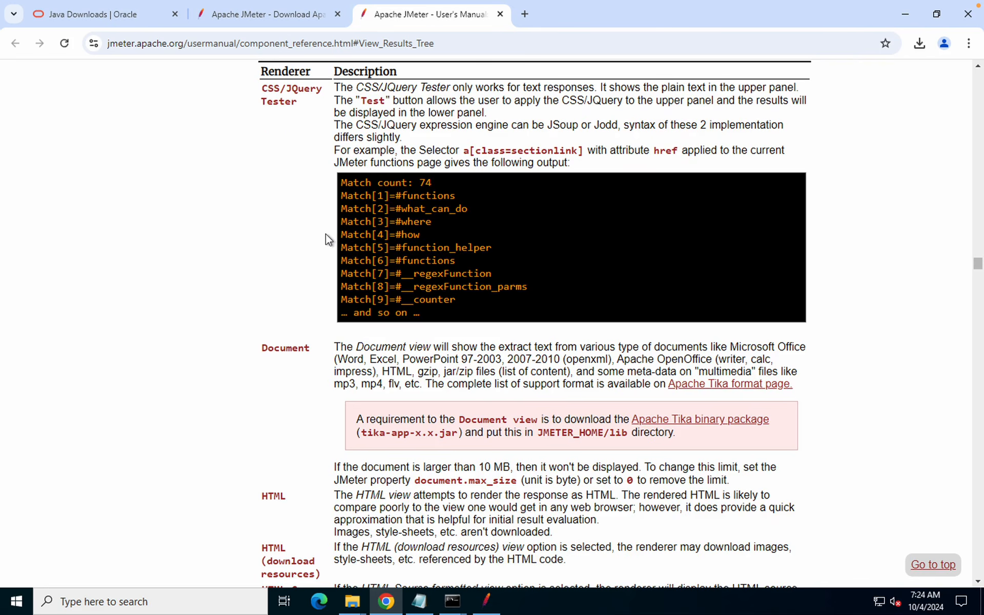
pyautogui.scroll(6, 325, 234)
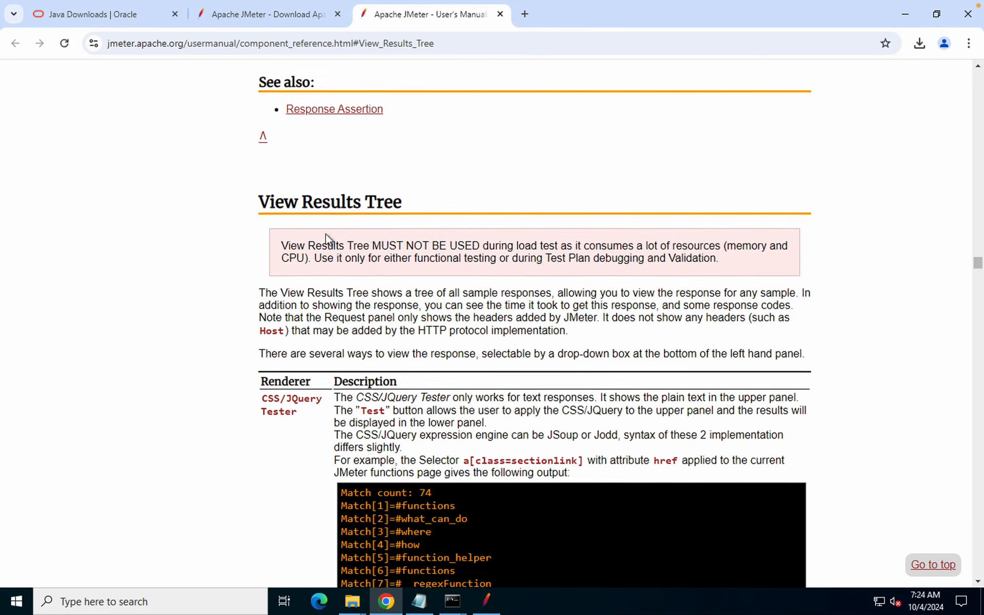
pyautogui.moveTo(257, 219); pyautogui.dragTo(425, 223)
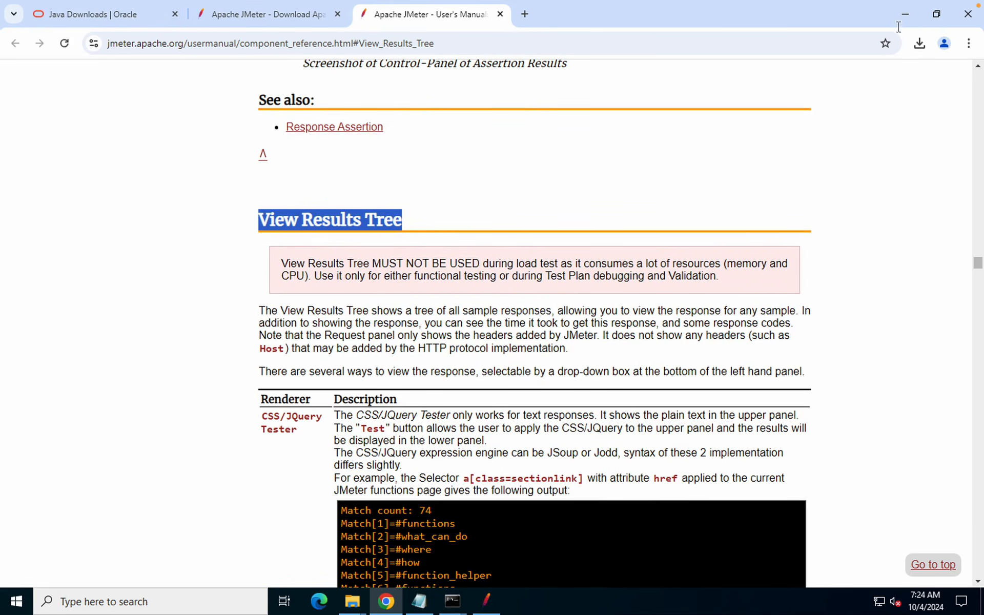
# Open the HTTP Request manual entry via Home Page's right-click Help, then minimize Chrome
pyautogui.click(487, 601)
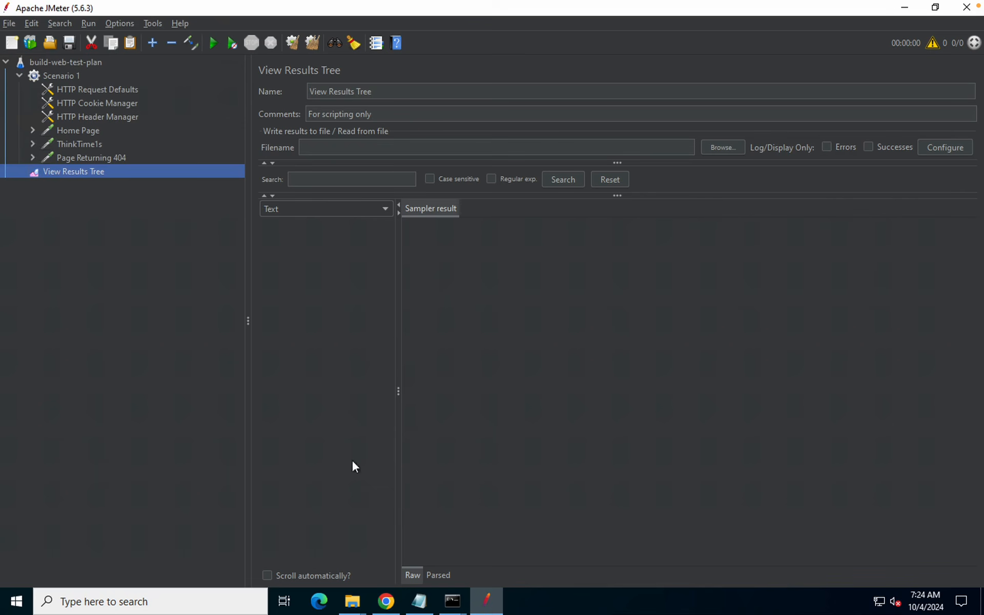
pyautogui.click(71, 130)
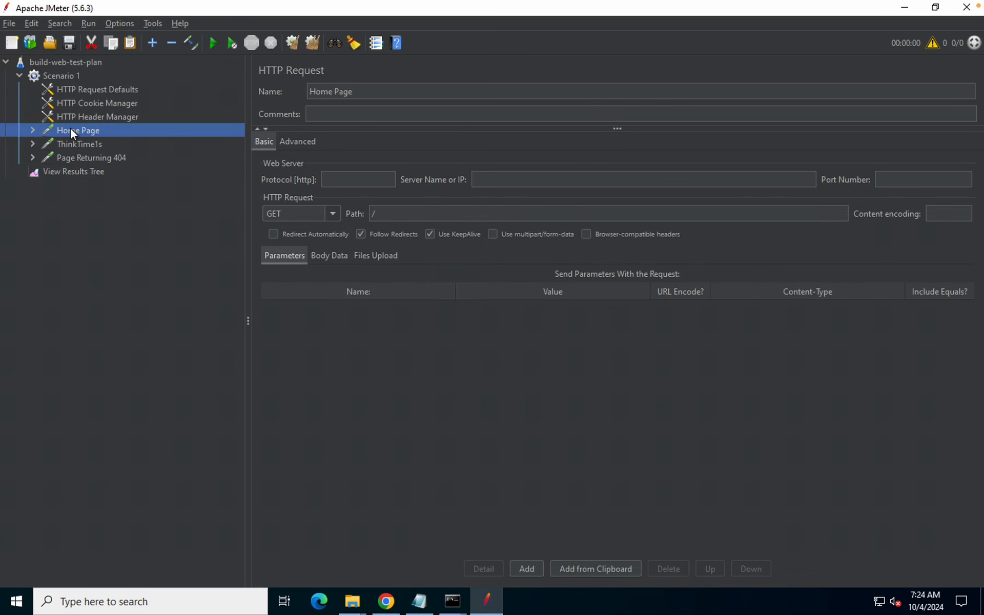
pyautogui.rightClick(71, 130)
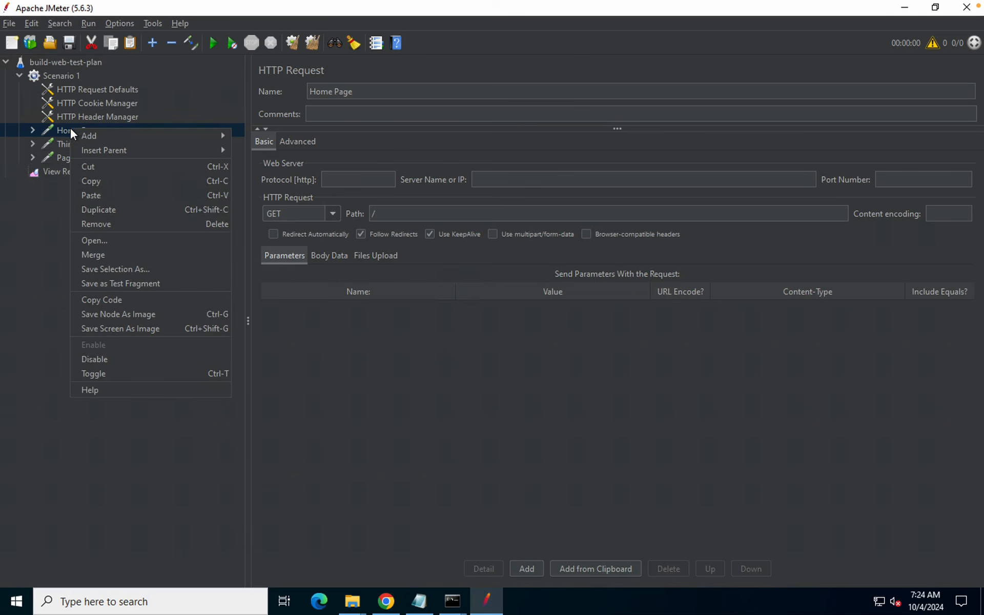
pyautogui.click(94, 386)
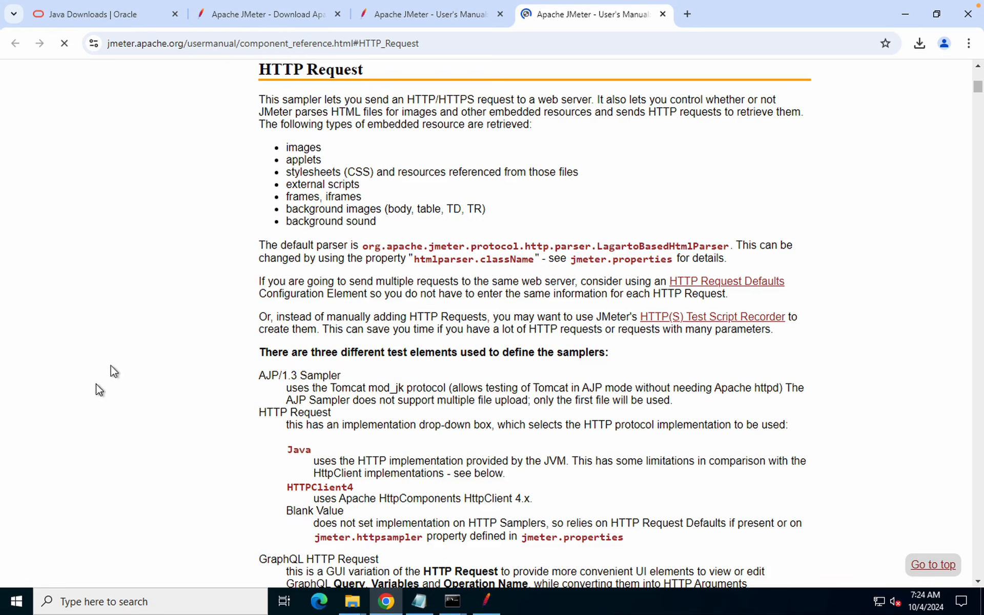
pyautogui.moveTo(259, 93); pyautogui.dragTo(372, 93)
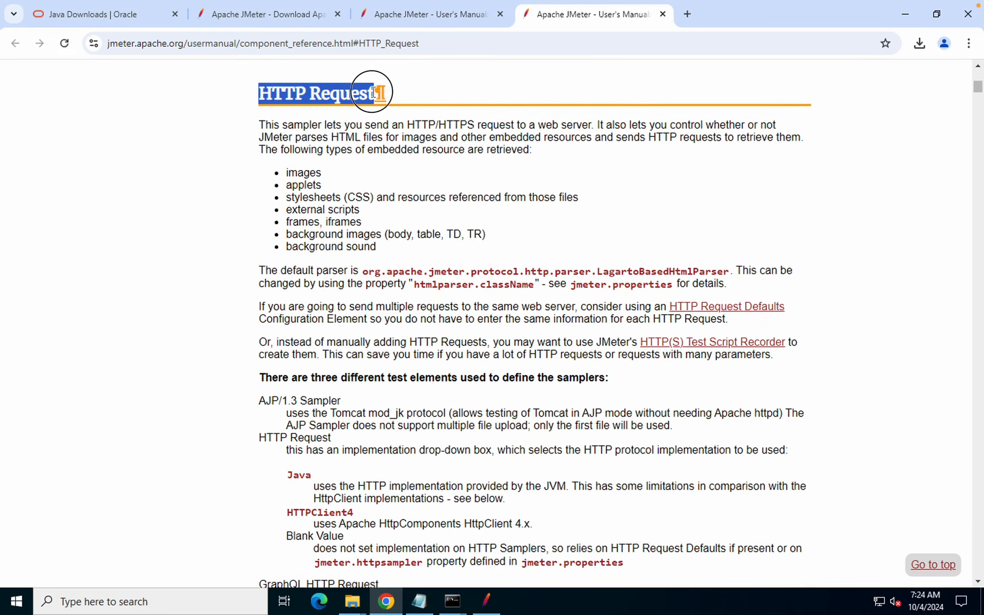
pyautogui.click(903, 16)
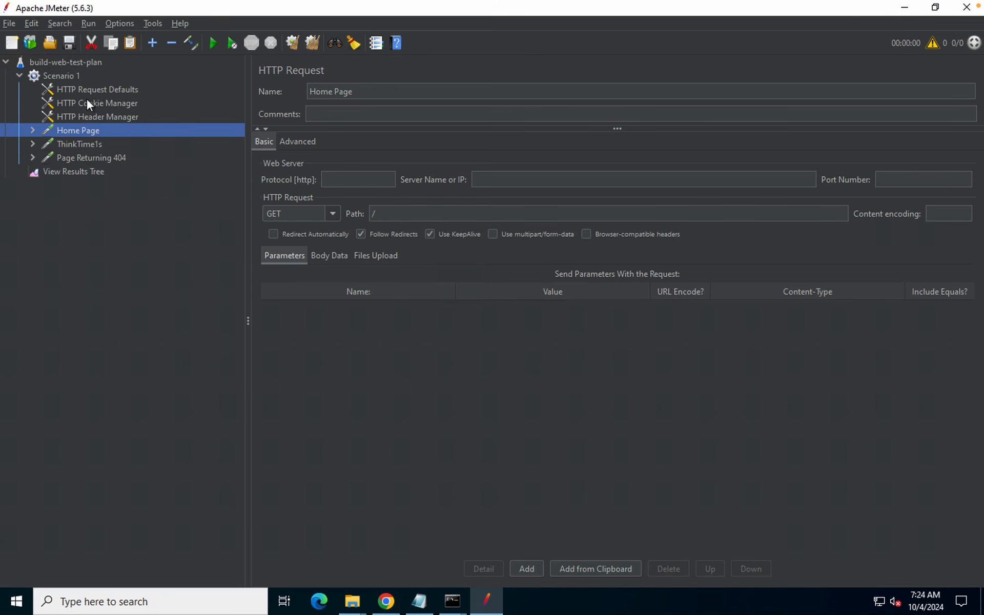
# Select Page Returning 404, peek at the Help menu, then view Home Page and HTTP Cookie Manager
pyautogui.click(85, 157)
pyautogui.click(179, 23)
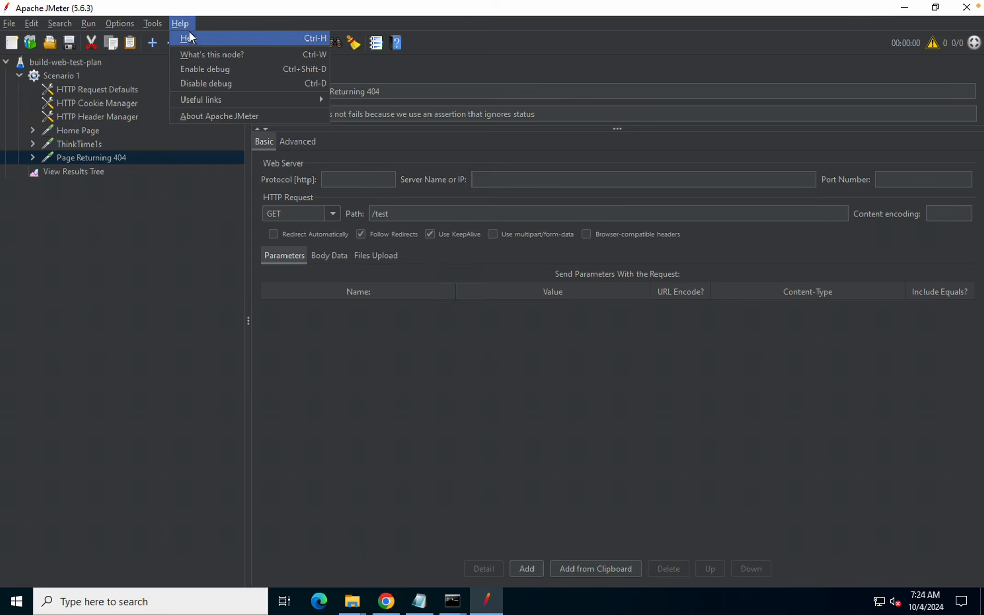
pyautogui.click(233, 54)
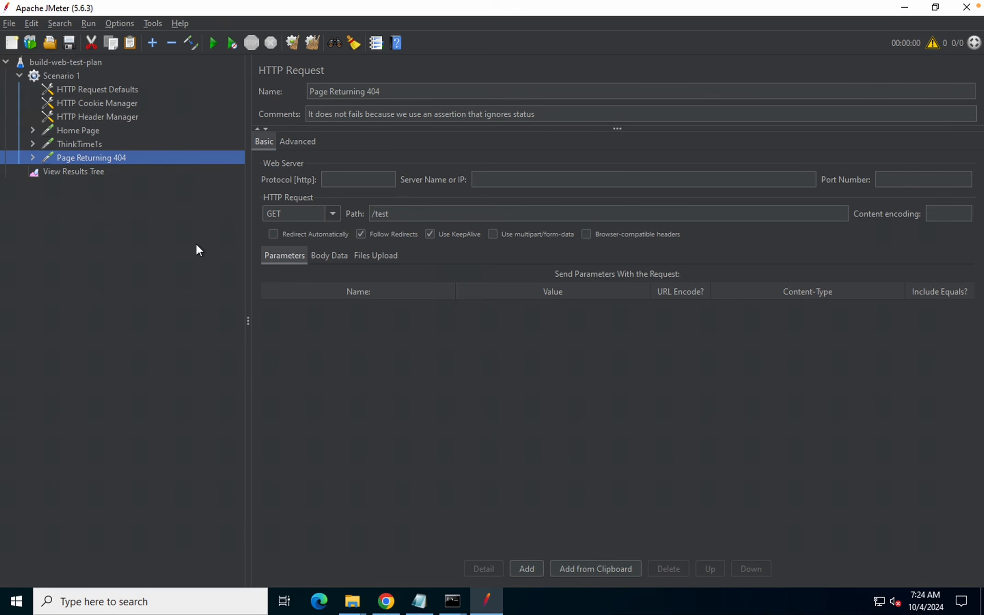
pyautogui.click(73, 131)
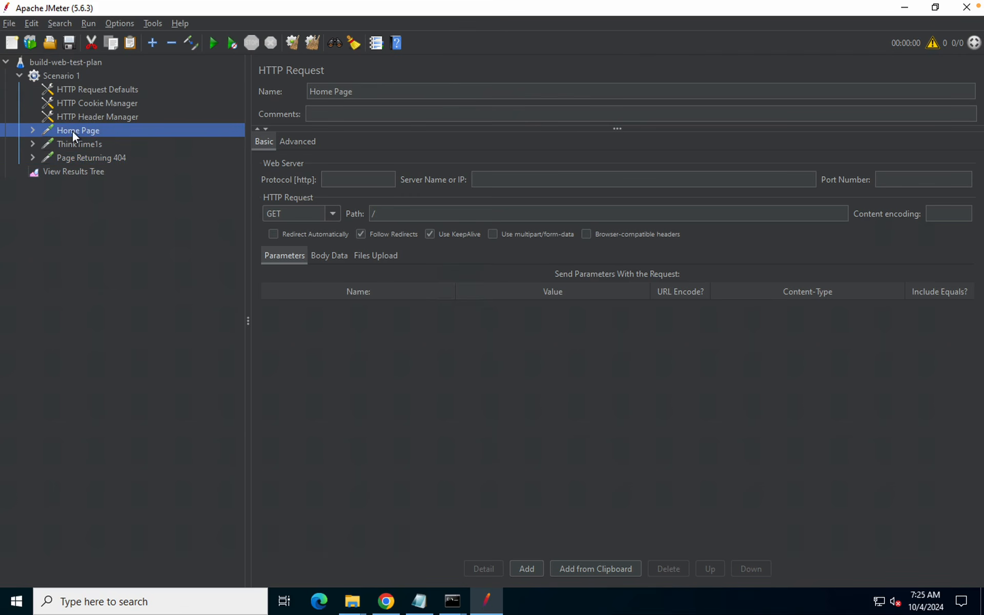
pyautogui.moveTo(295, 5)
pyautogui.click(128, 103)
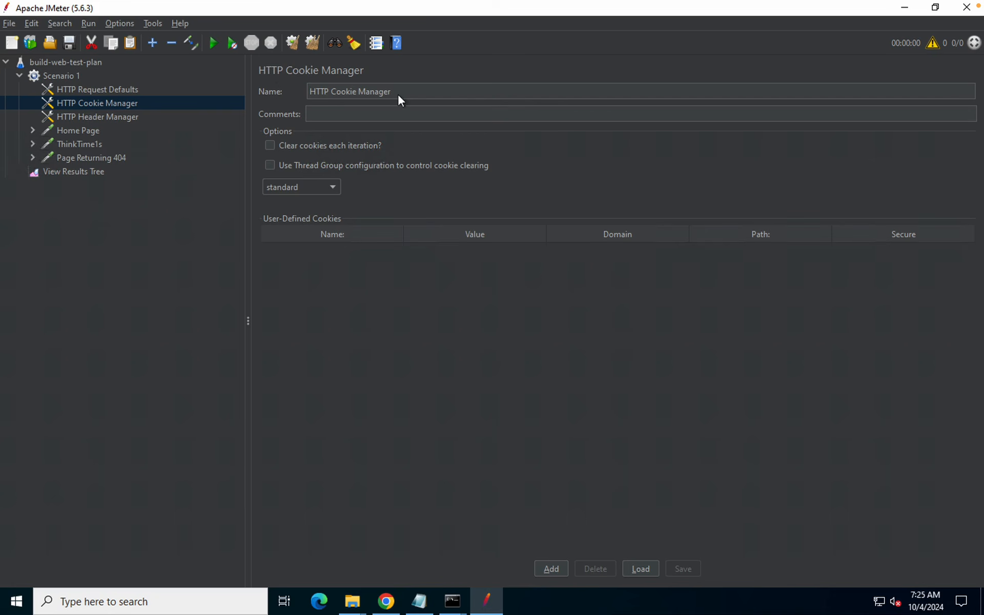
# Replace the cookie manager's name with 123 and cancel the Save as 123.jmx dialog
pyautogui.moveTo(399, 91); pyautogui.dragTo(252, 89)
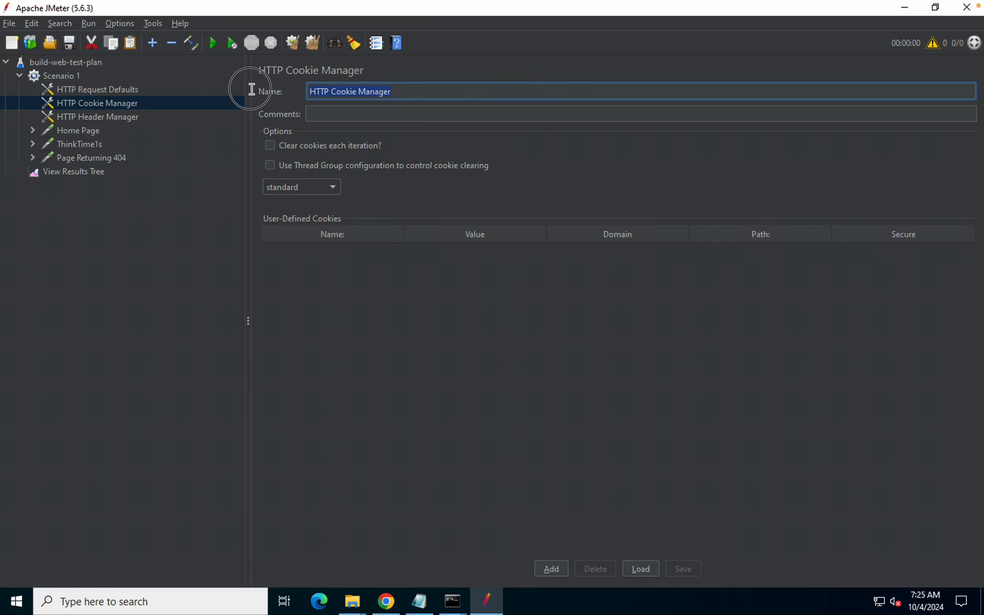
pyautogui.write('123')
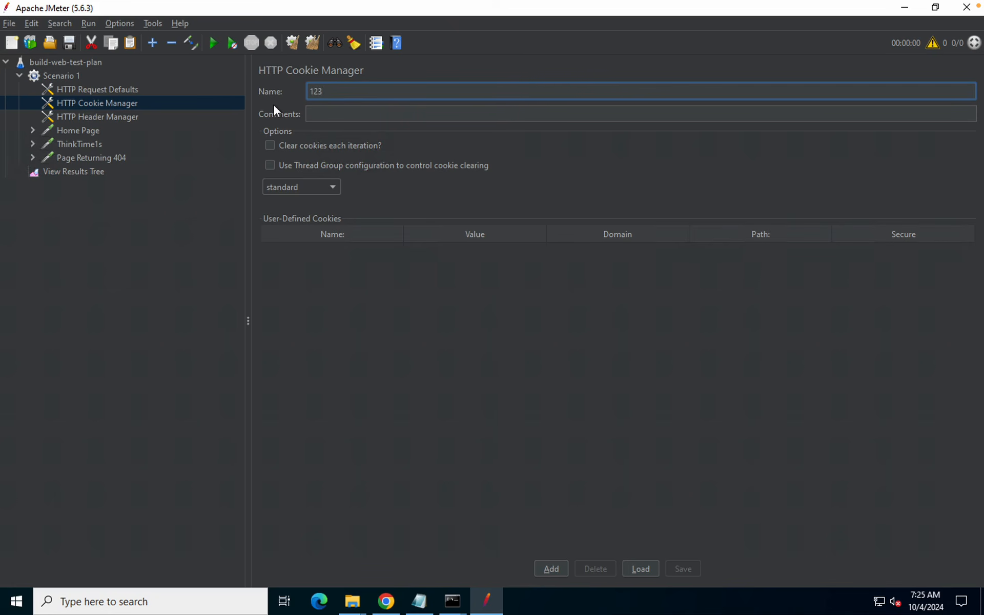
pyautogui.click(69, 43)
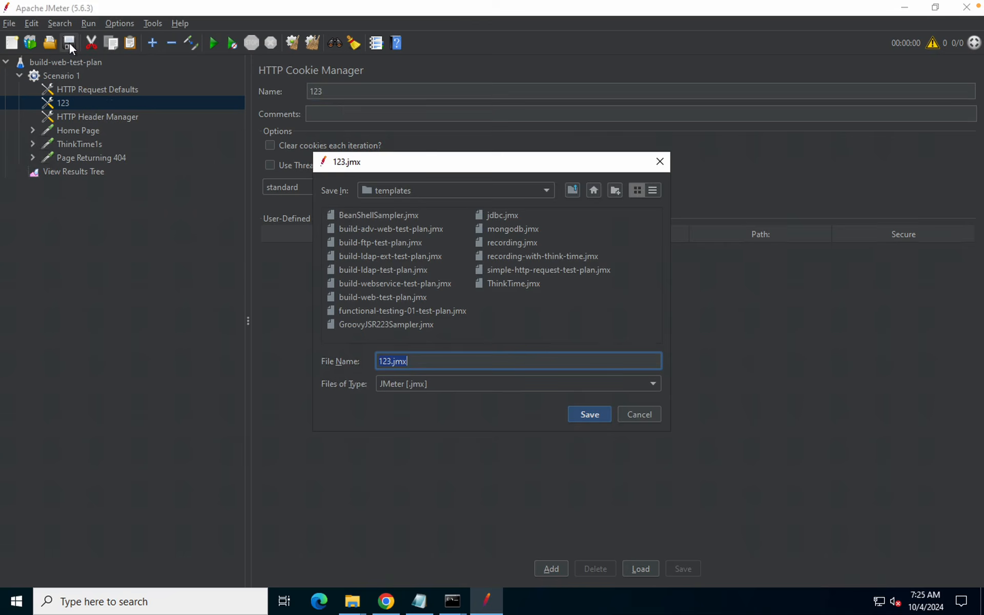
pyautogui.click(635, 414)
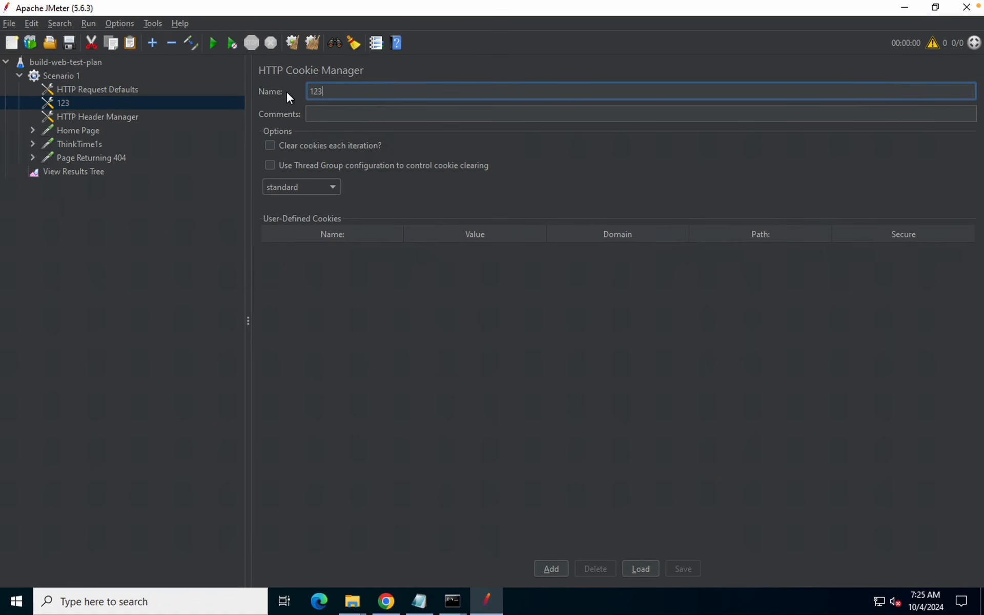
pyautogui.click(177, 23)
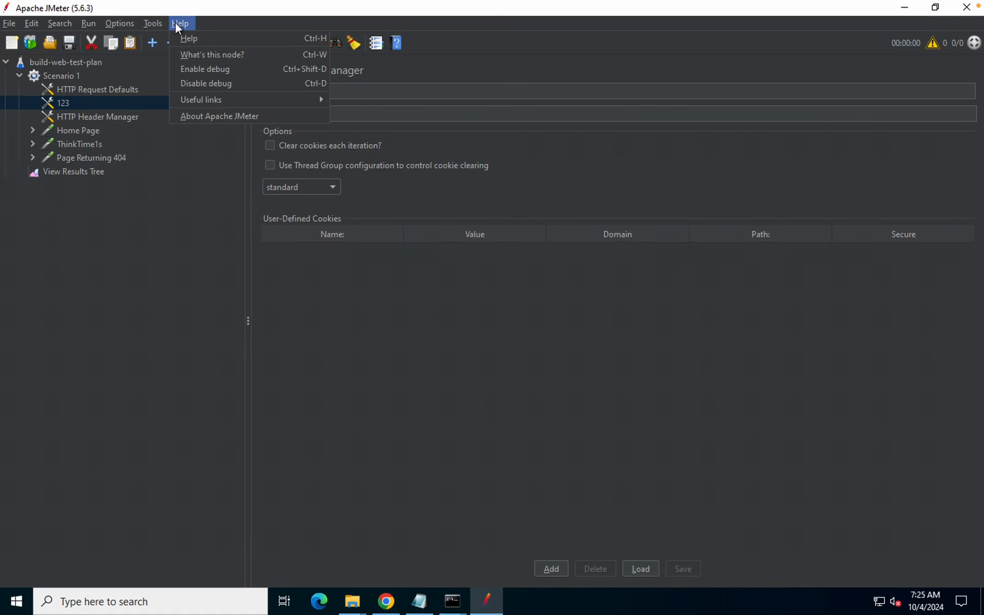
pyautogui.click(190, 55)
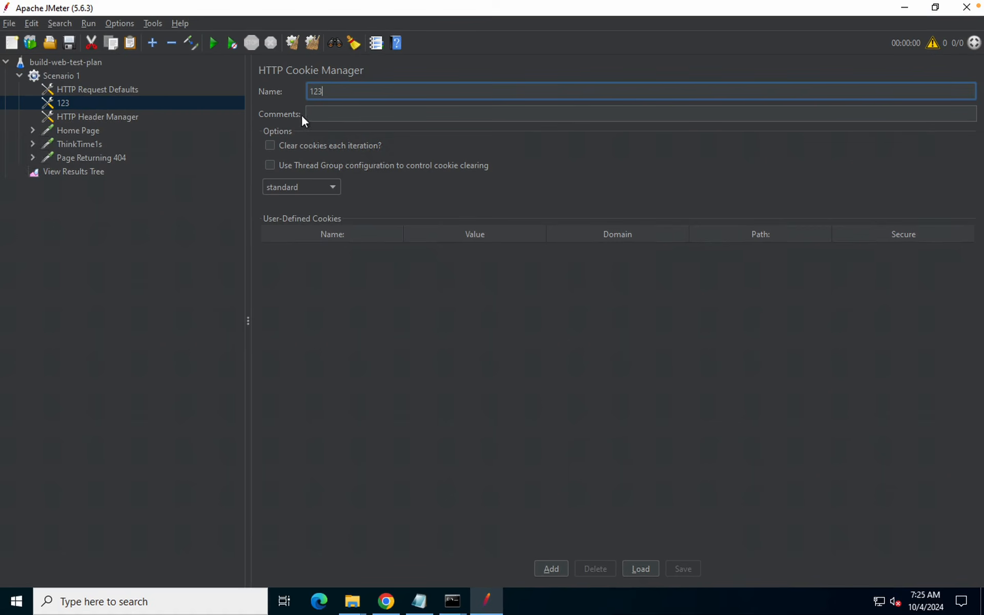
pyautogui.click(325, 116)
pyautogui.click(364, 314)
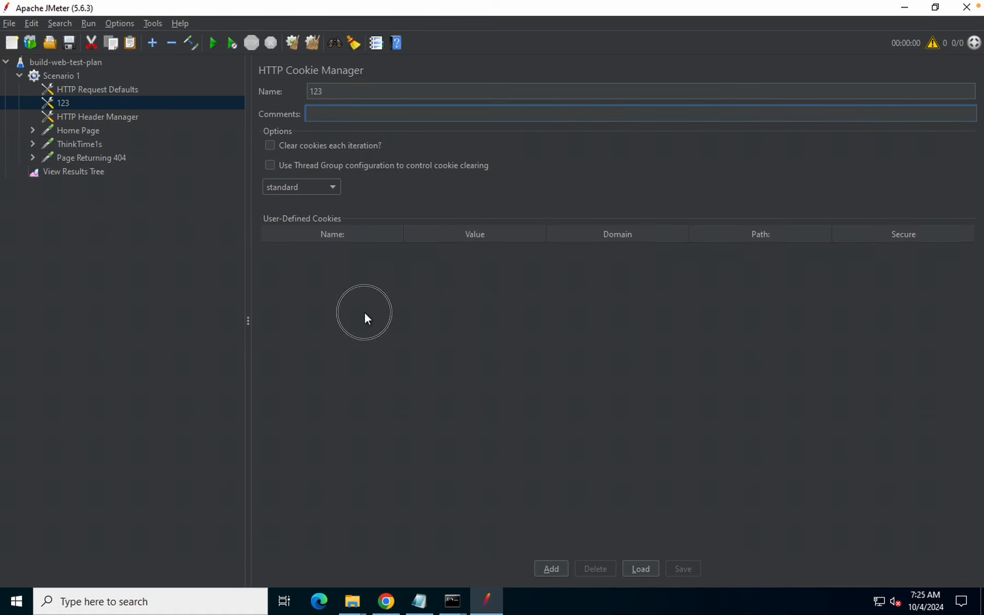
pyautogui.click(180, 23)
pyautogui.click(196, 53)
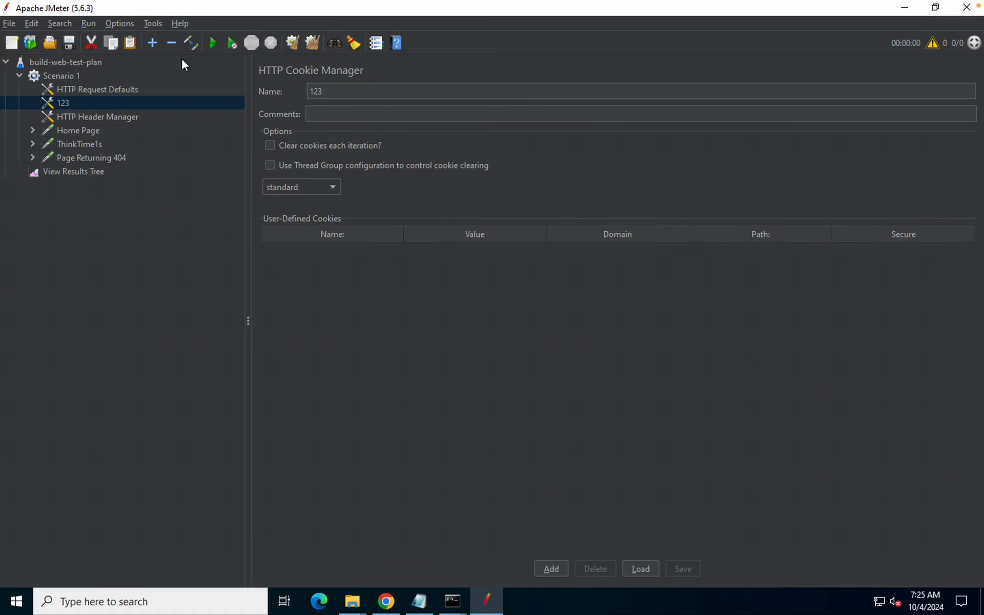
pyautogui.click(51, 100)
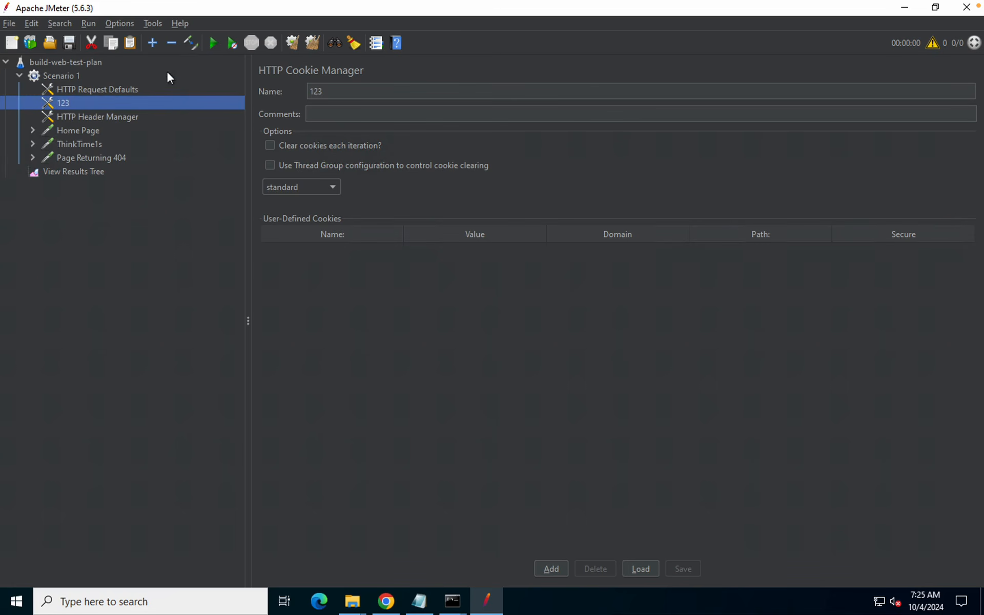
pyautogui.click(179, 23)
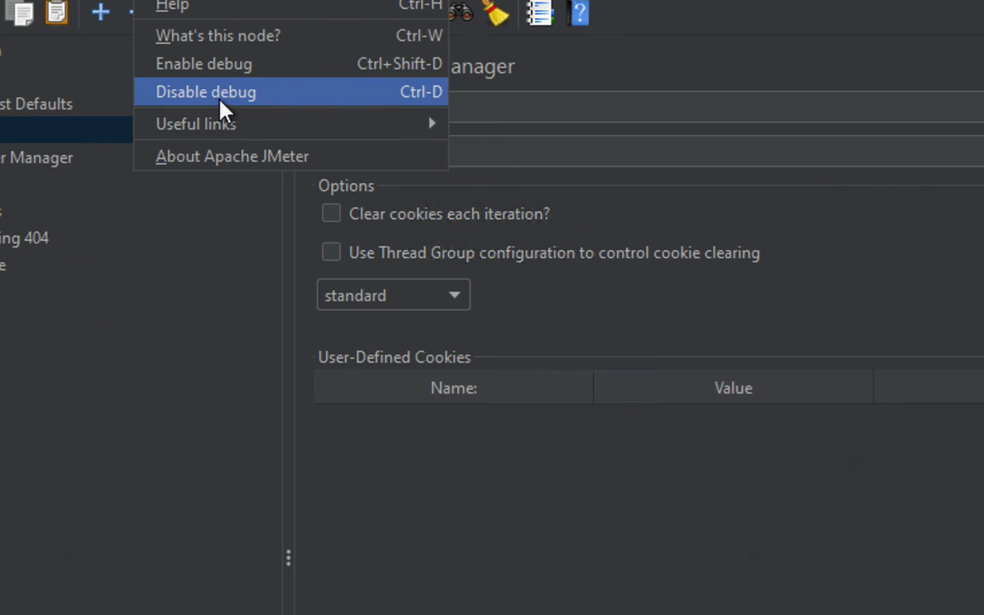
pyautogui.moveTo(221, 129)
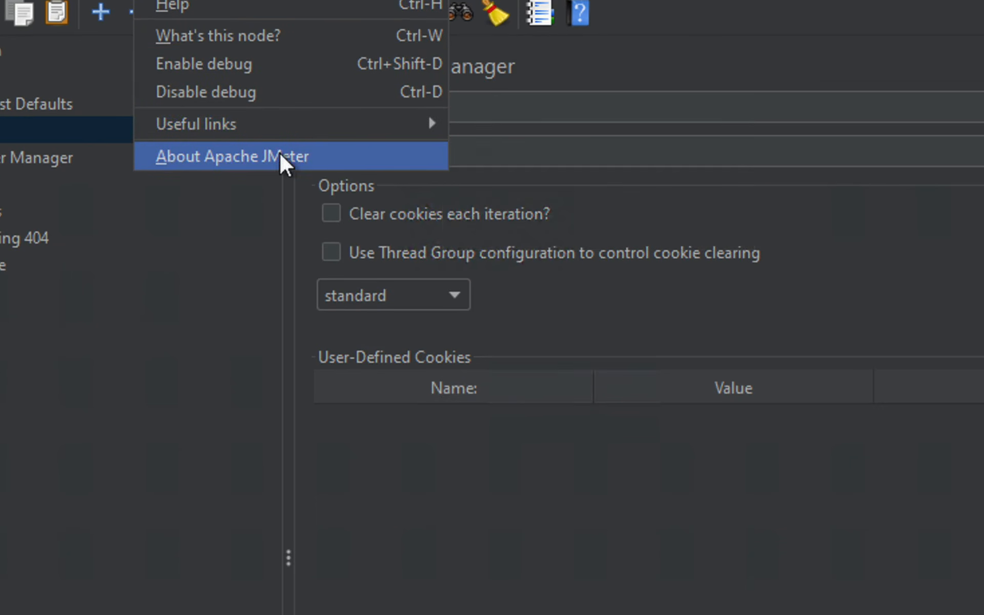
pyautogui.click(280, 155)
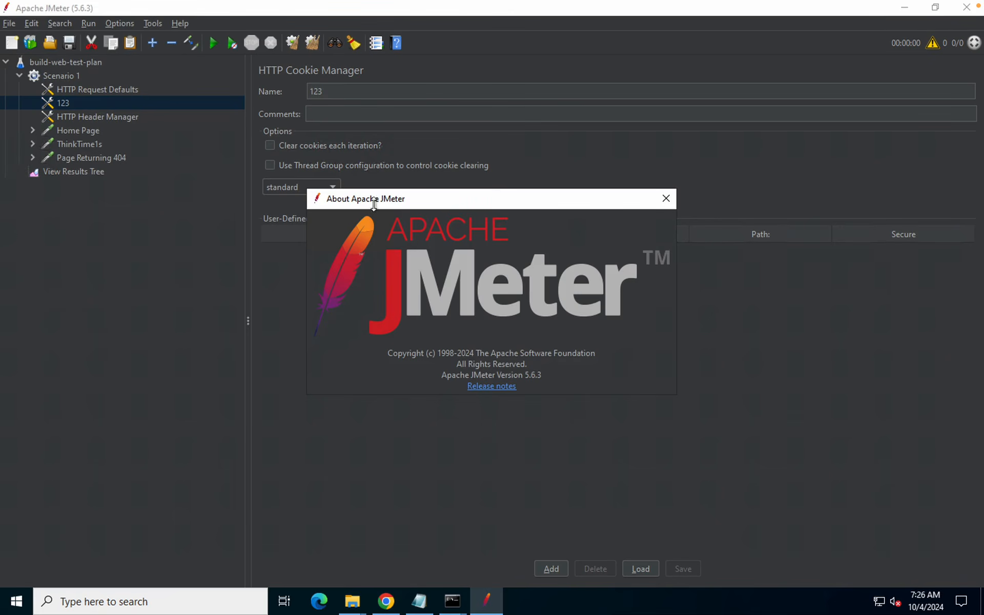
pyautogui.click(666, 199)
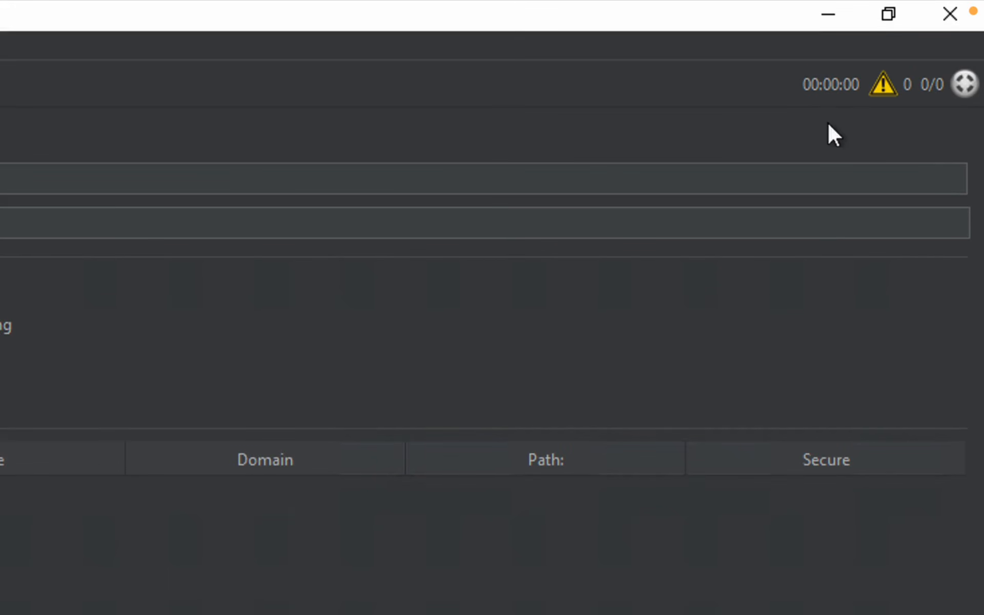
pyautogui.moveTo(793, 72); pyautogui.dragTo(861, 97)
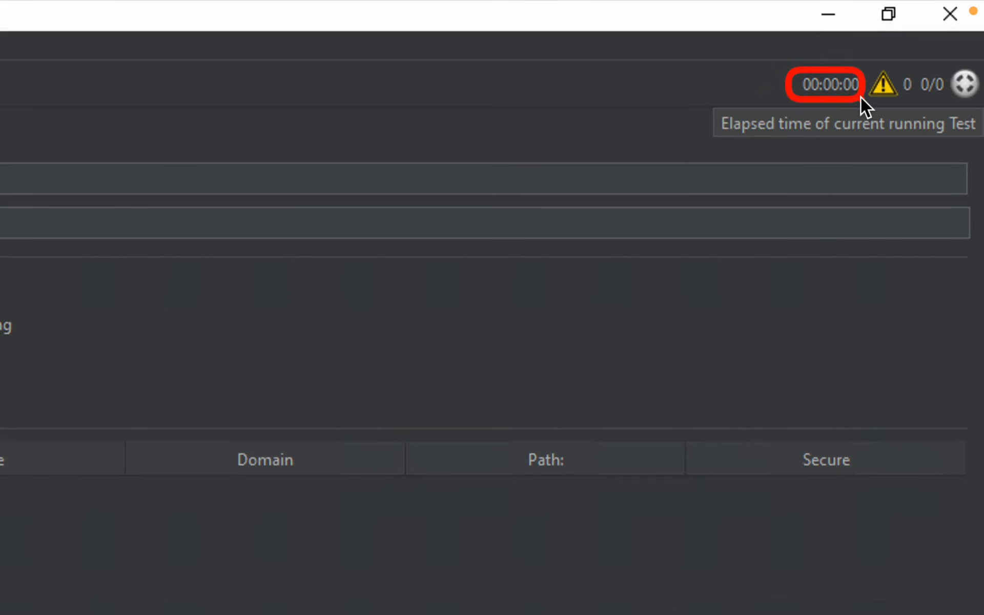
pyautogui.moveTo(868, 70); pyautogui.dragTo(901, 102)
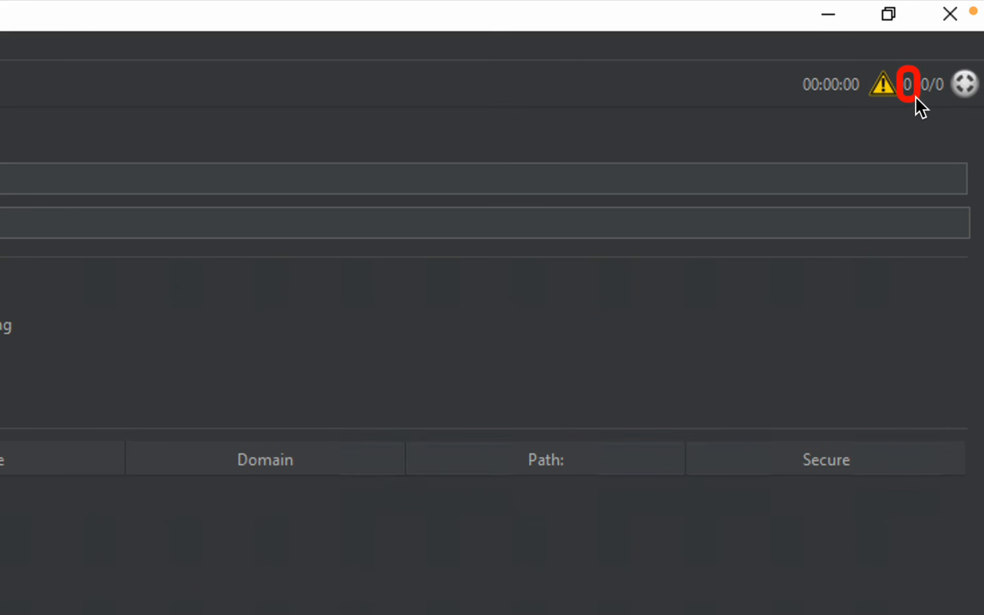
pyautogui.moveTo(872, 67); pyautogui.dragTo(921, 105)
pyautogui.click(886, 84)
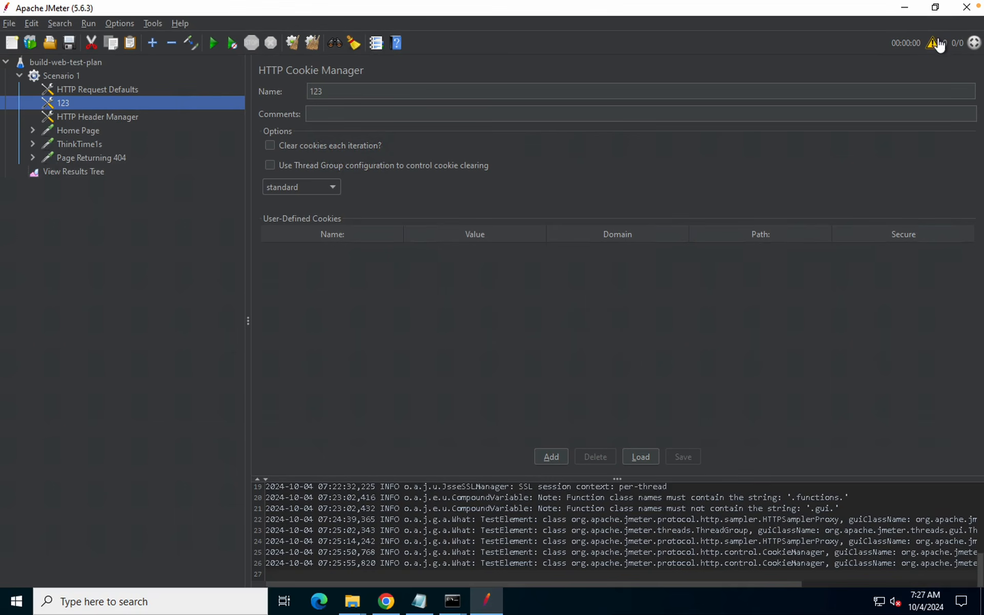
pyautogui.click(937, 45)
pyautogui.click(936, 46)
pyautogui.click(932, 47)
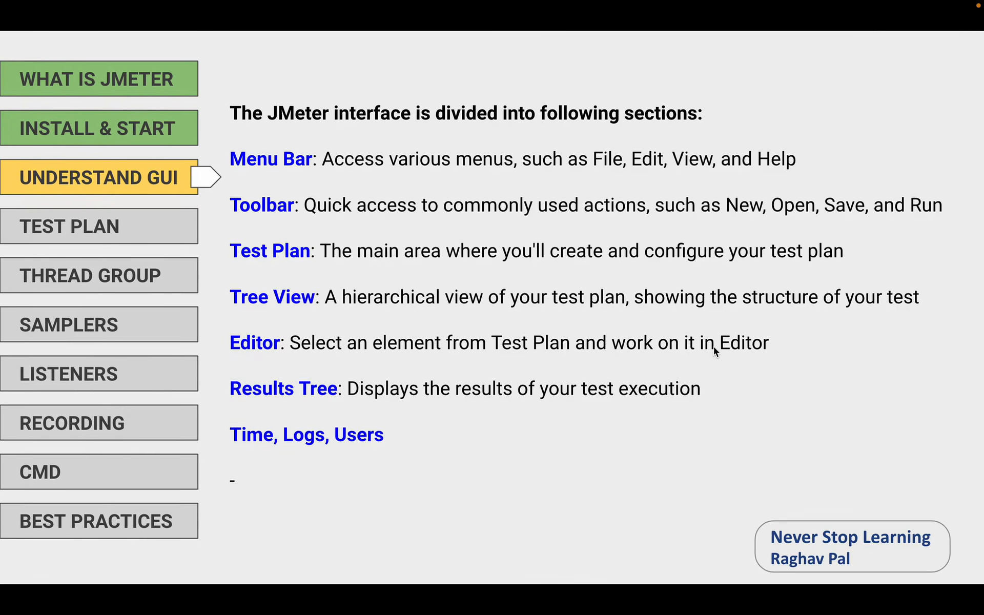
# Advance three slides past UNDERSTAND GUI to the TEST PLAN topic
pyautogui.moveTo(809, 4)
pyautogui.press('Right')
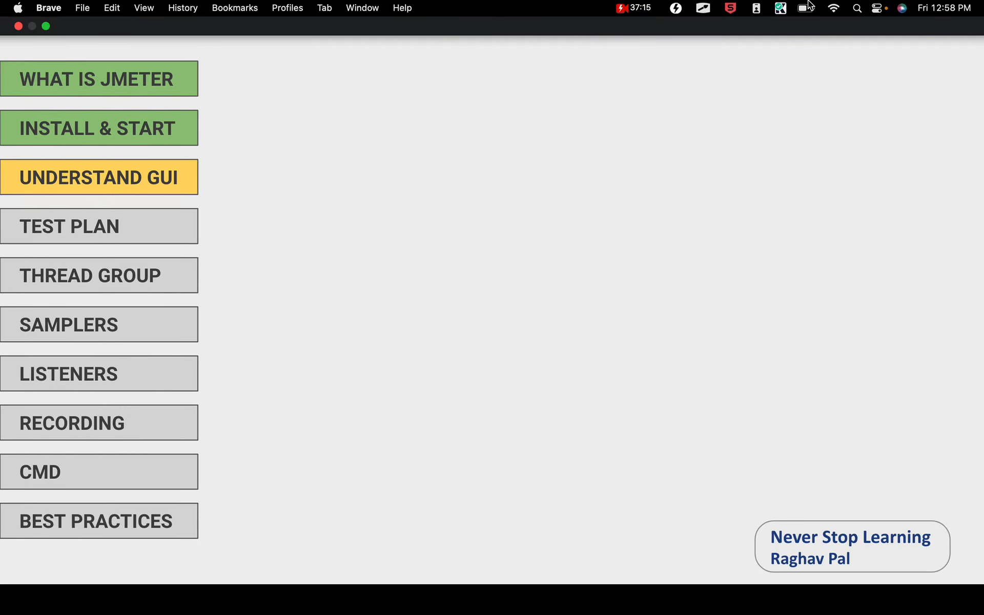
pyautogui.press('Right')
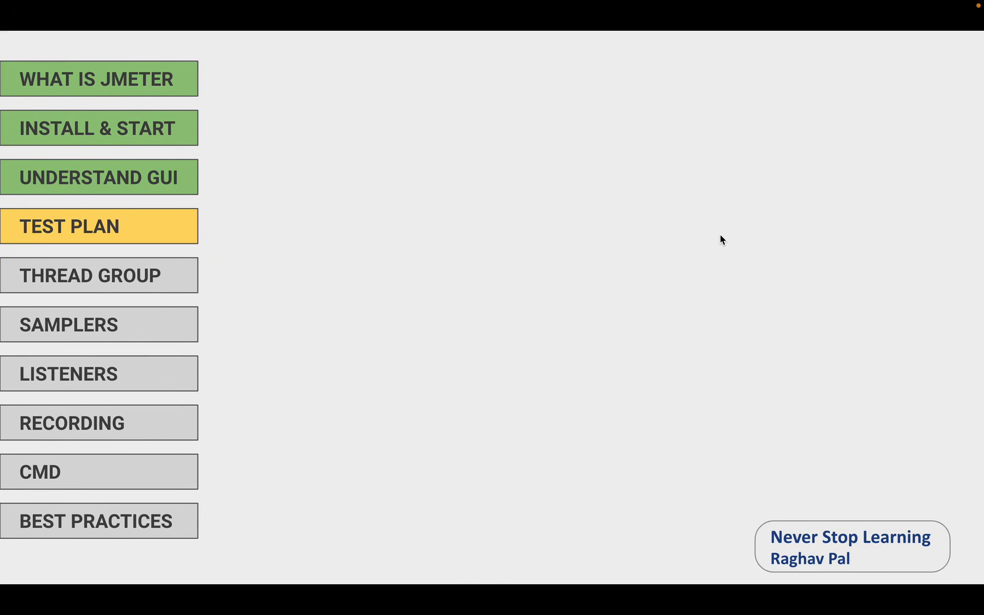
pyautogui.press('Right')
pyautogui.press('Right')
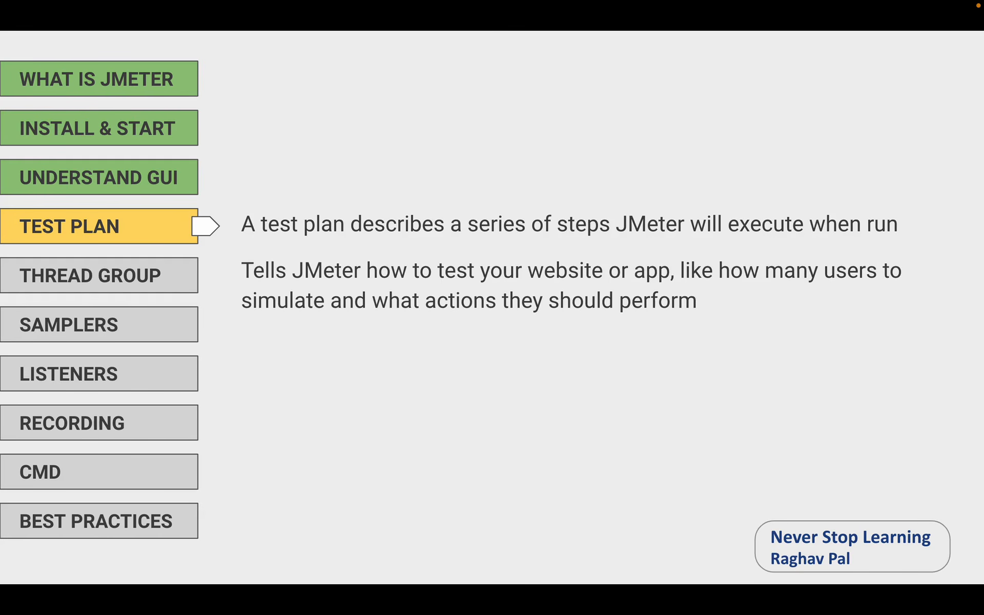
pyautogui.moveTo(846, 5)
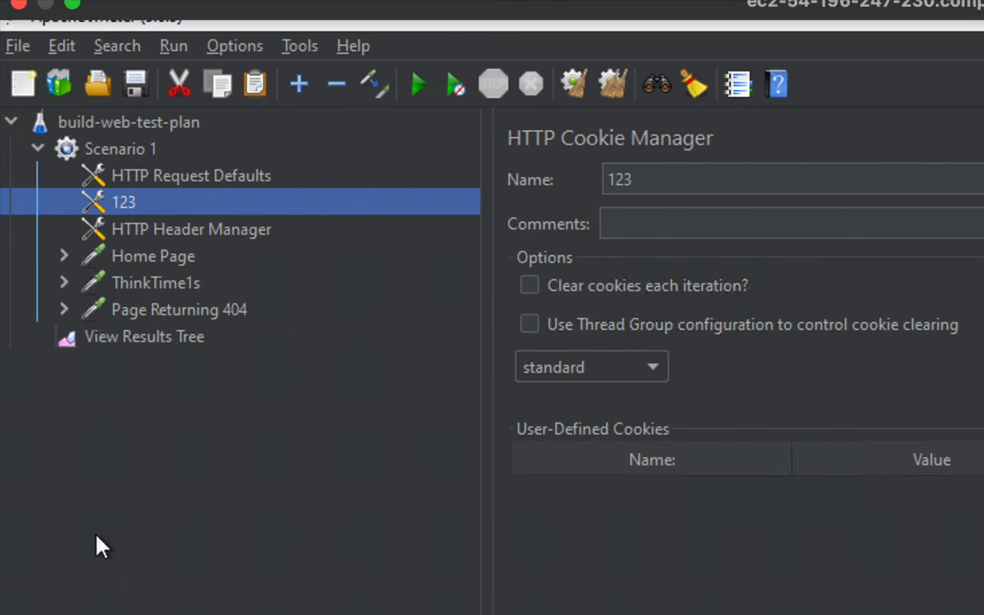
# Start a new test plan from the File menu, answering No to discard the unsaved build-web-test-plan
pyautogui.click(16, 42)
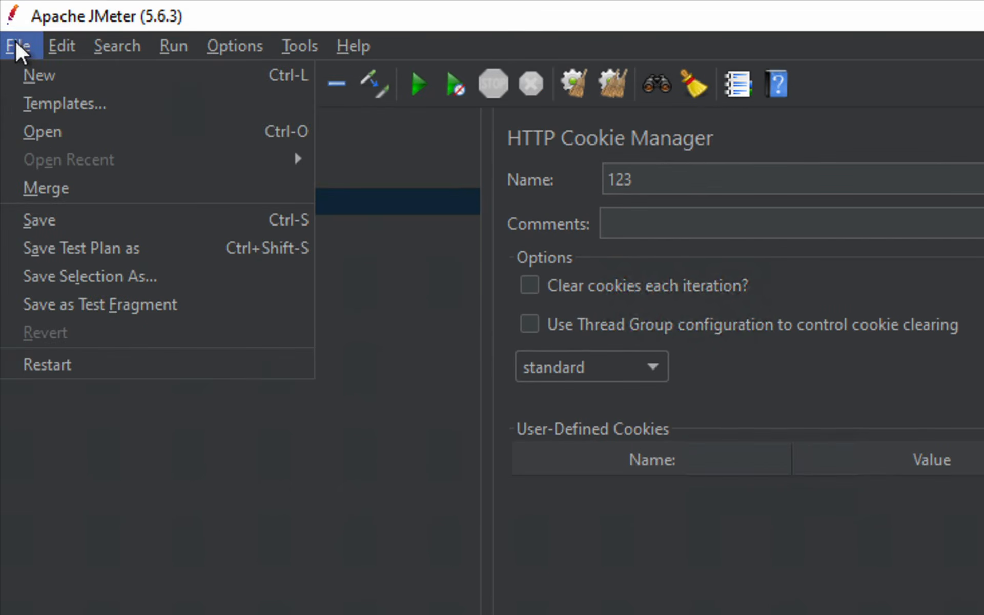
pyautogui.press('Right')
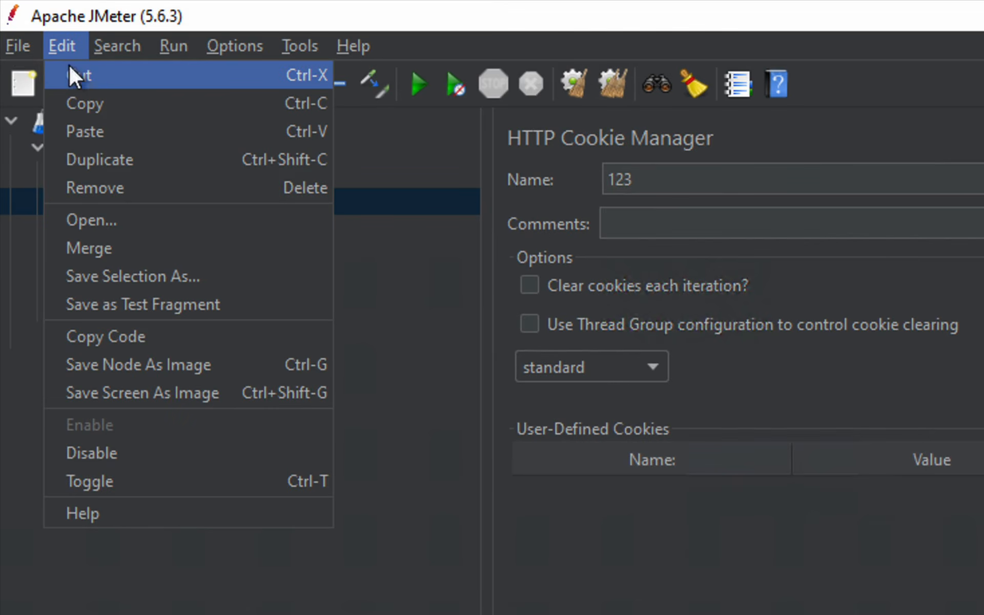
pyautogui.click(14, 43)
pyautogui.click(13, 43)
pyautogui.click(14, 43)
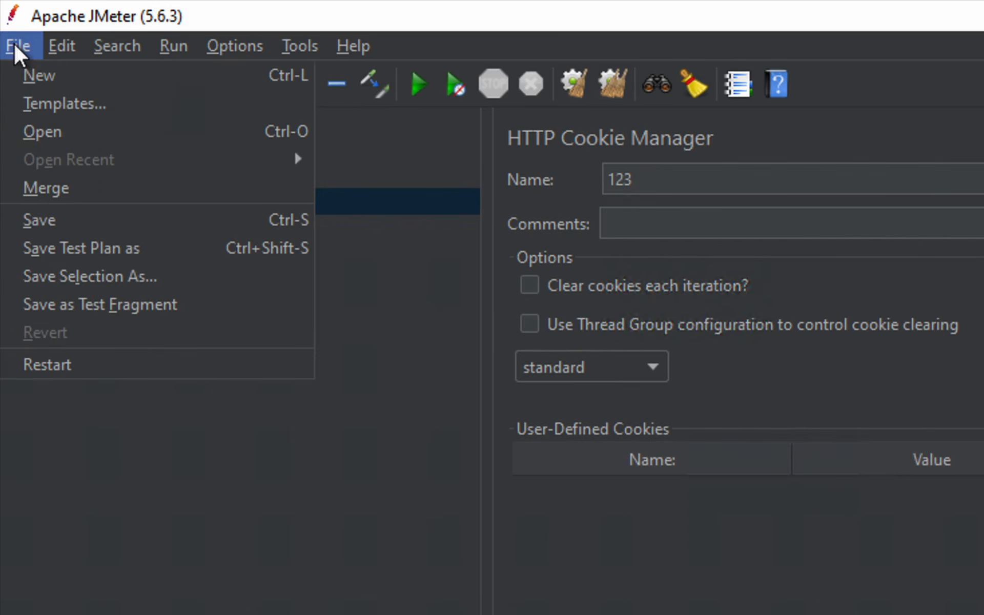
pyautogui.click(119, 501)
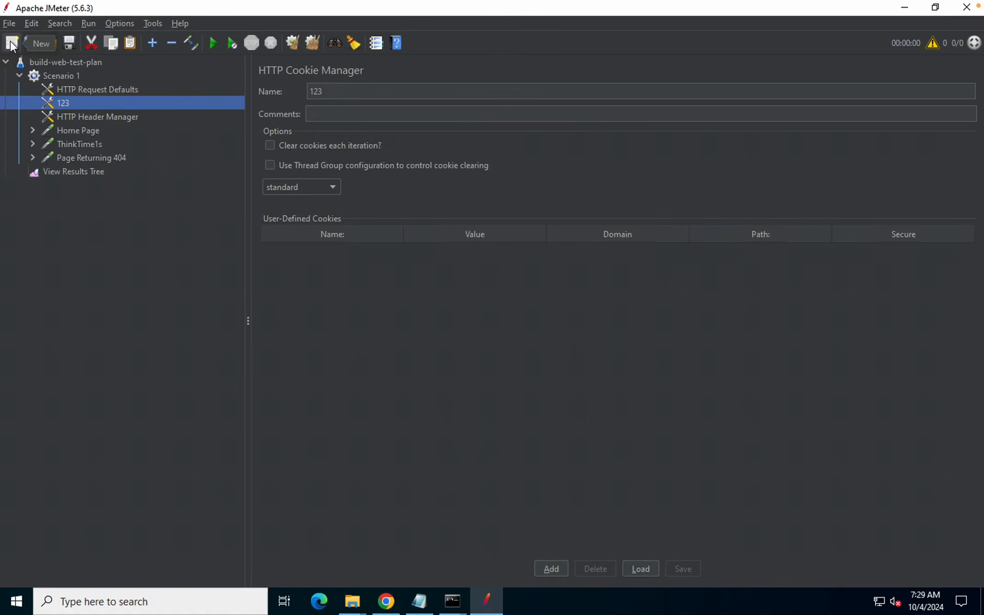
pyautogui.click(10, 44)
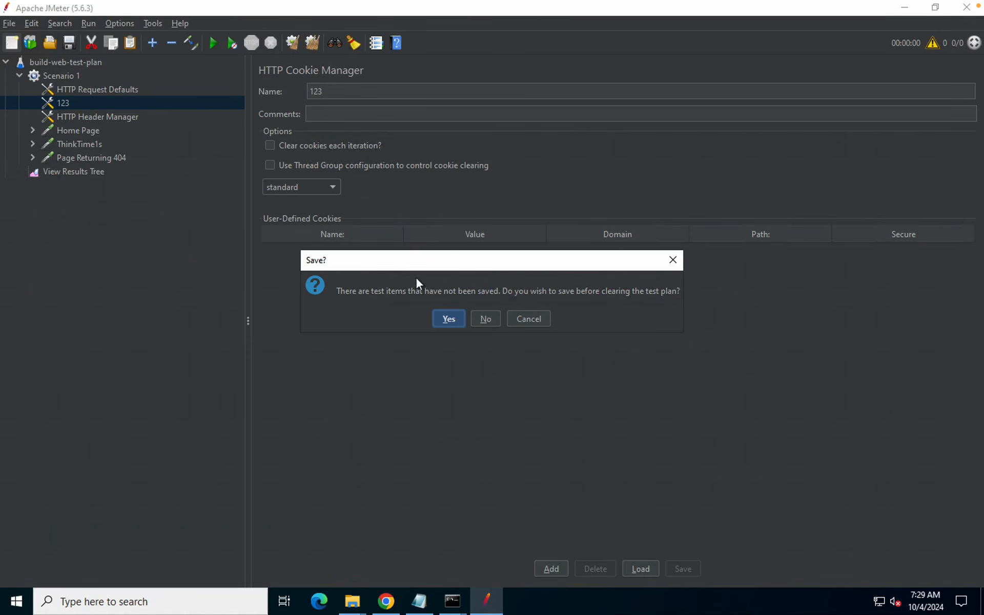
pyautogui.click(486, 319)
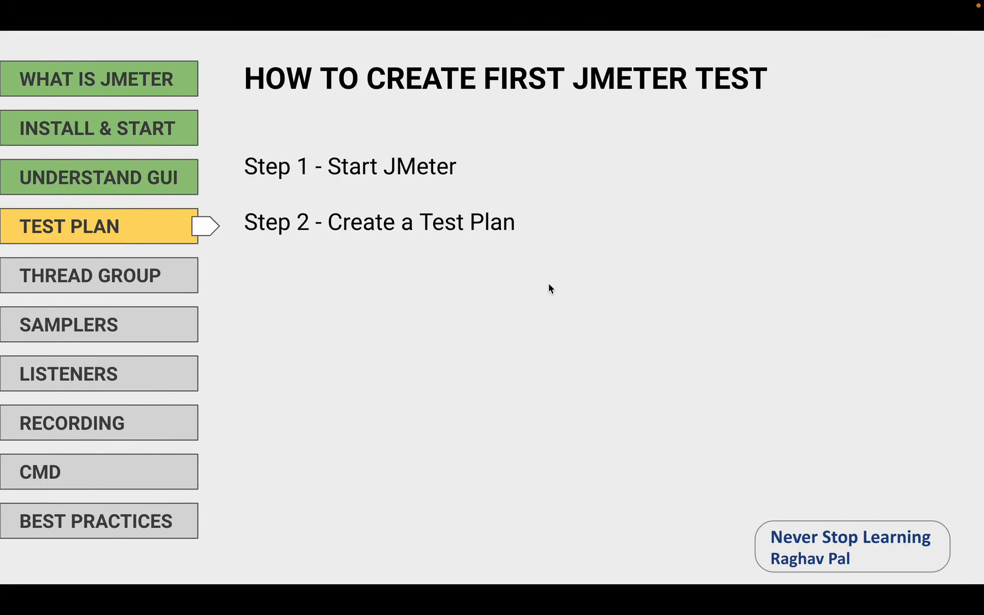
# Add a default Thread Group (1 thread, 1-second ramp-up, 1 loop) under the Test Plan
pyautogui.press('Right')
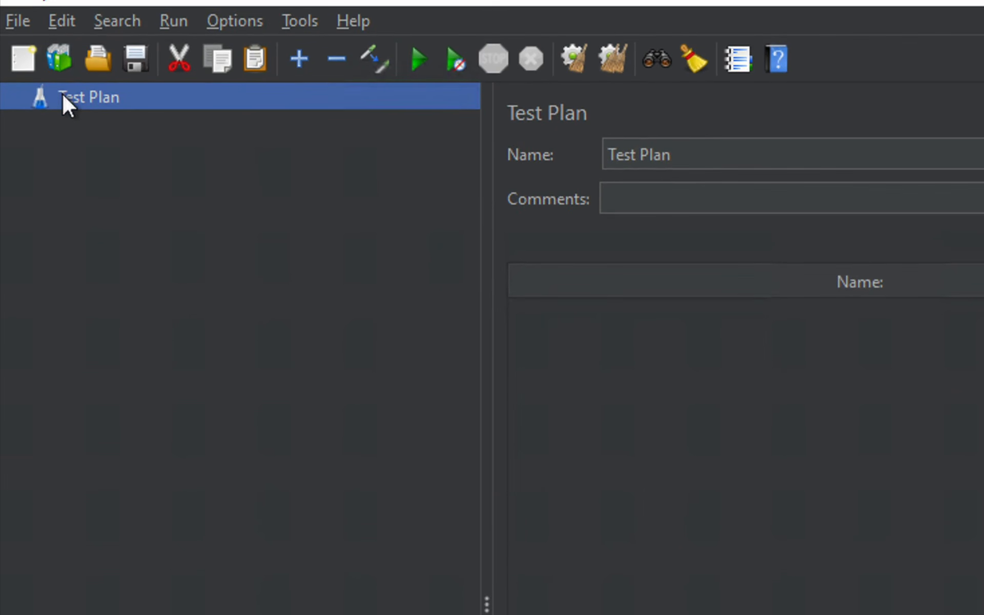
pyautogui.rightClick(63, 94)
pyautogui.moveTo(163, 105)
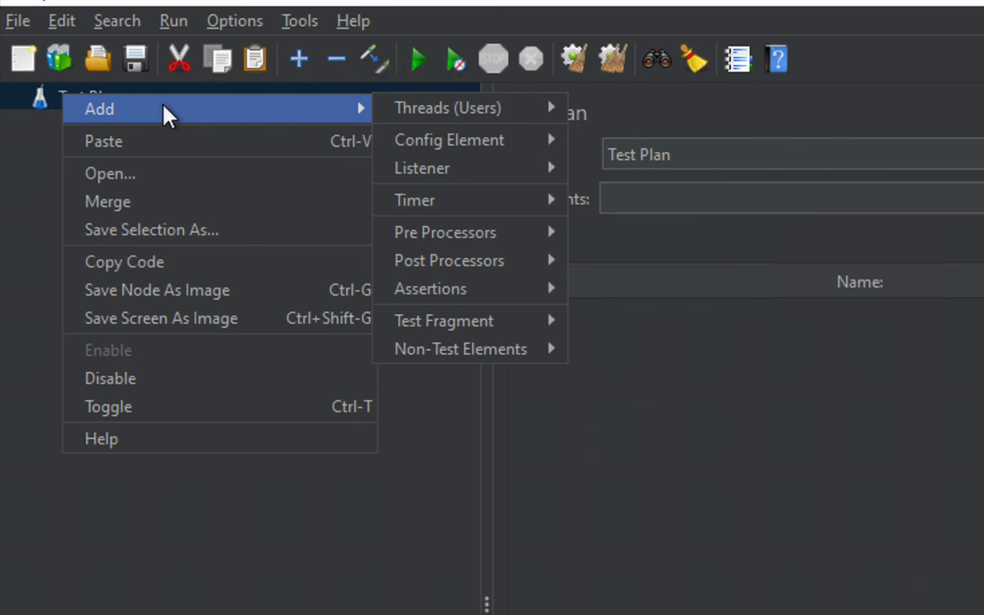
pyautogui.moveTo(405, 108)
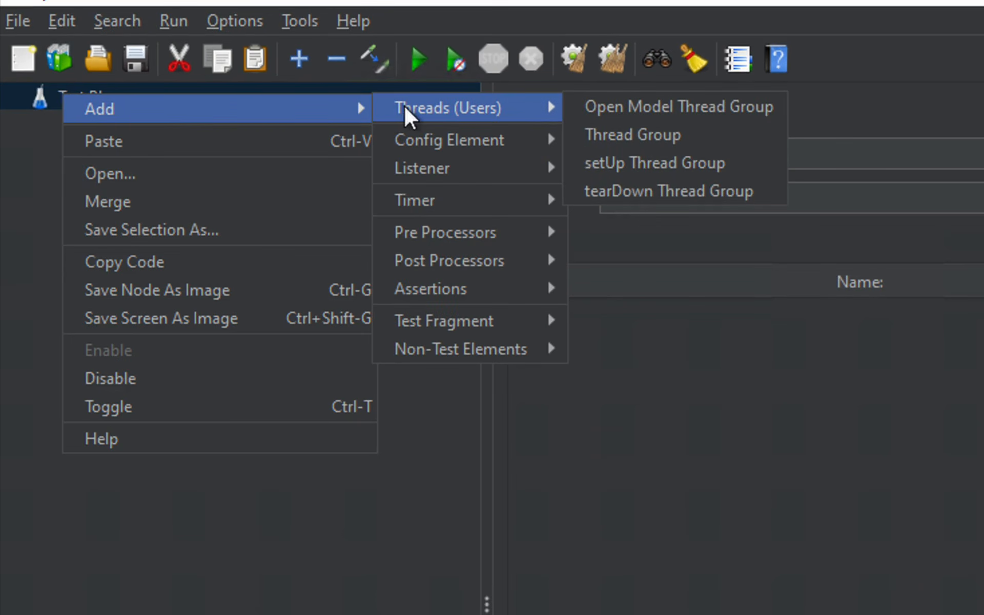
pyautogui.click(676, 136)
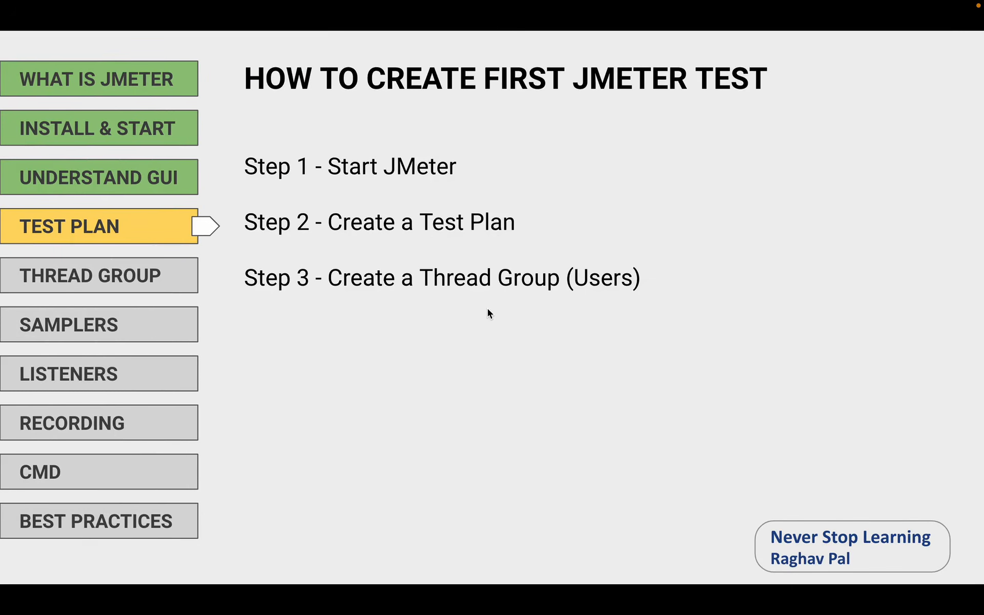
# Rename the thread group to 'Thread Group Demo'
pyautogui.press('Right')
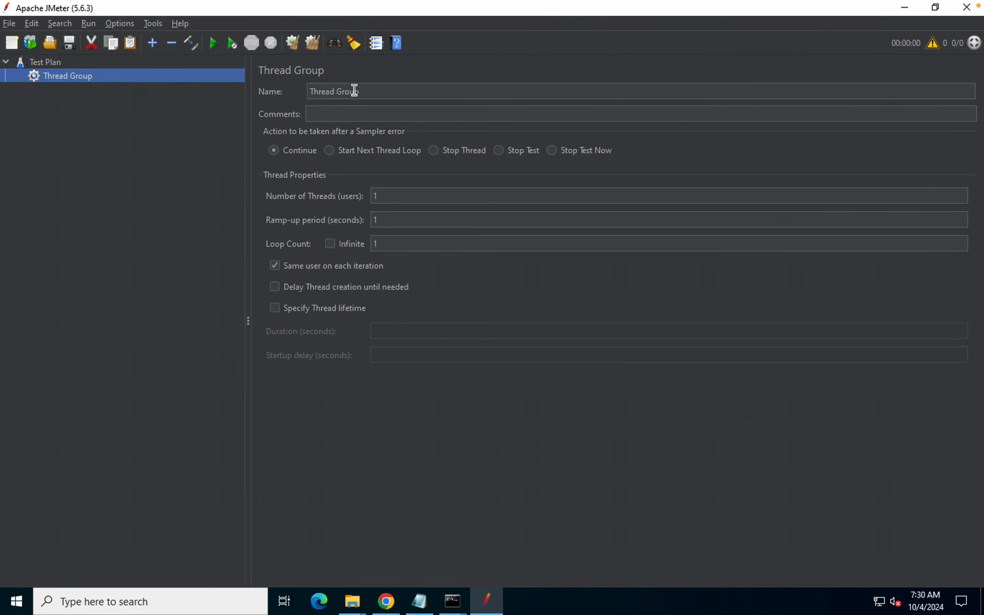
pyautogui.moveTo(303, 83); pyautogui.dragTo(418, 98)
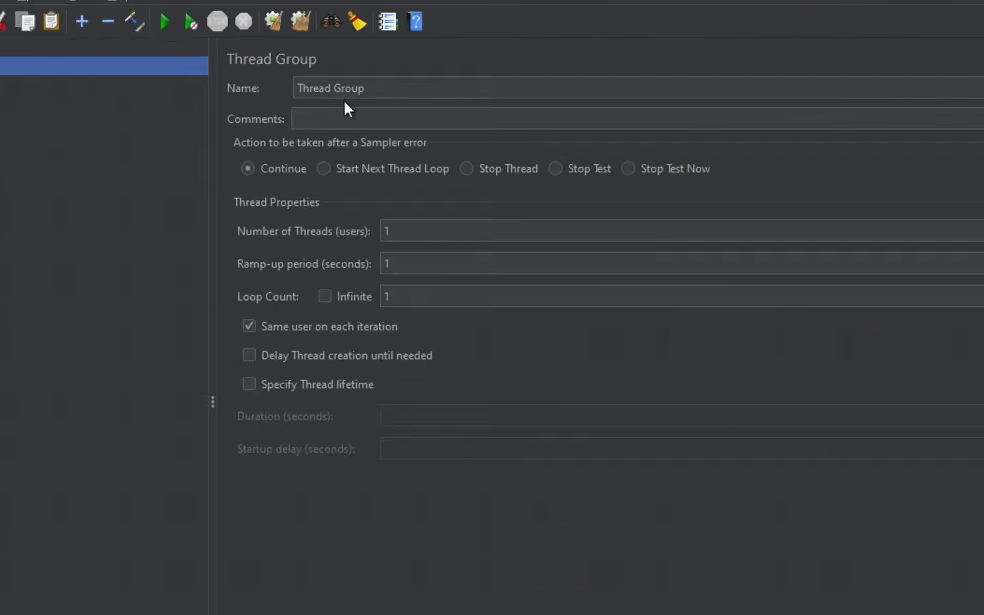
pyautogui.click(319, 88)
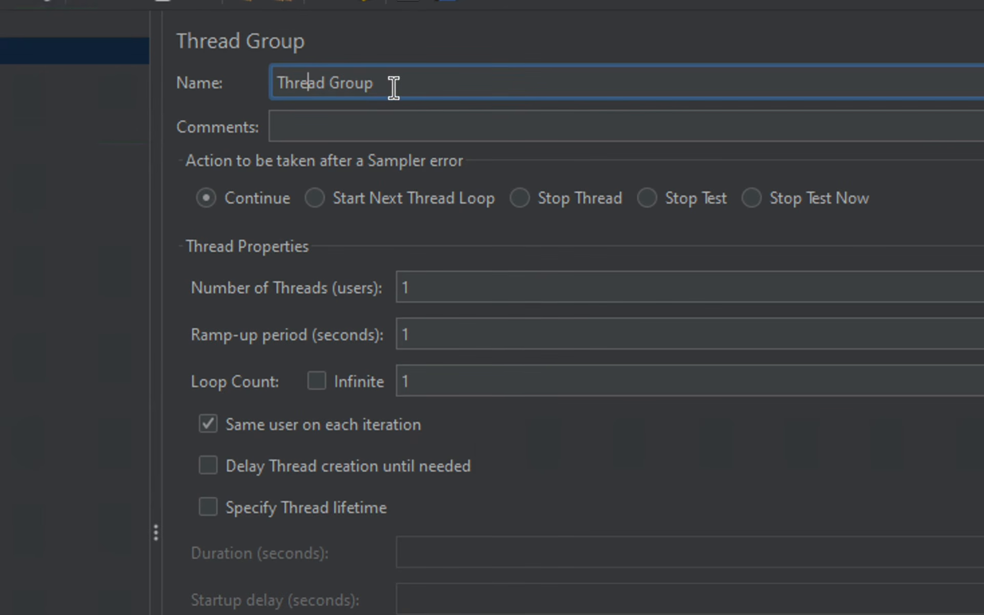
pyautogui.click(377, 89)
pyautogui.write('Demo')
pyautogui.click(344, 134)
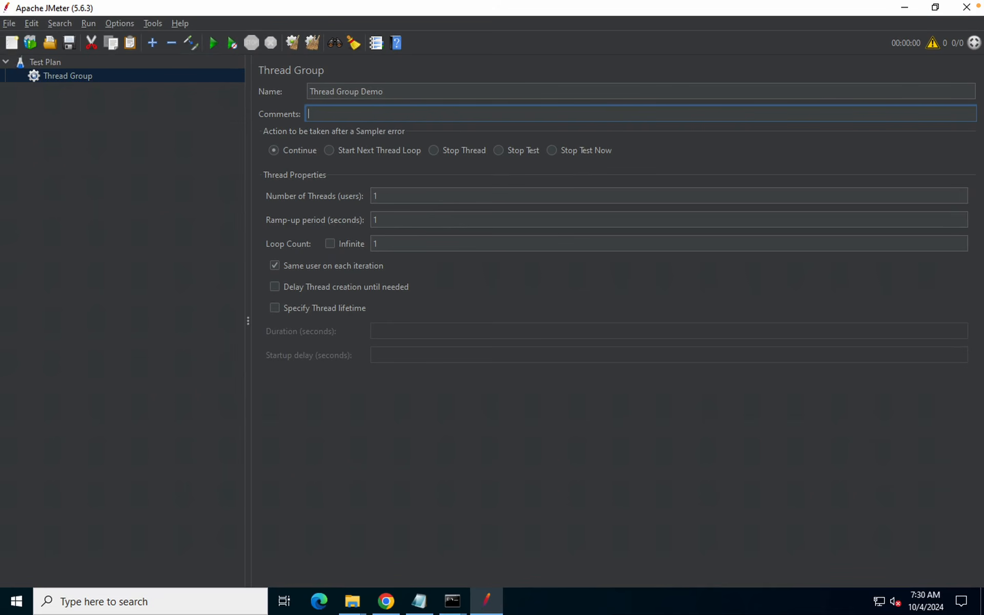
# Set Number of Threads to 10 and Ramp-up period to 20 seconds
pyautogui.moveTo(260, 187); pyautogui.dragTo(453, 205)
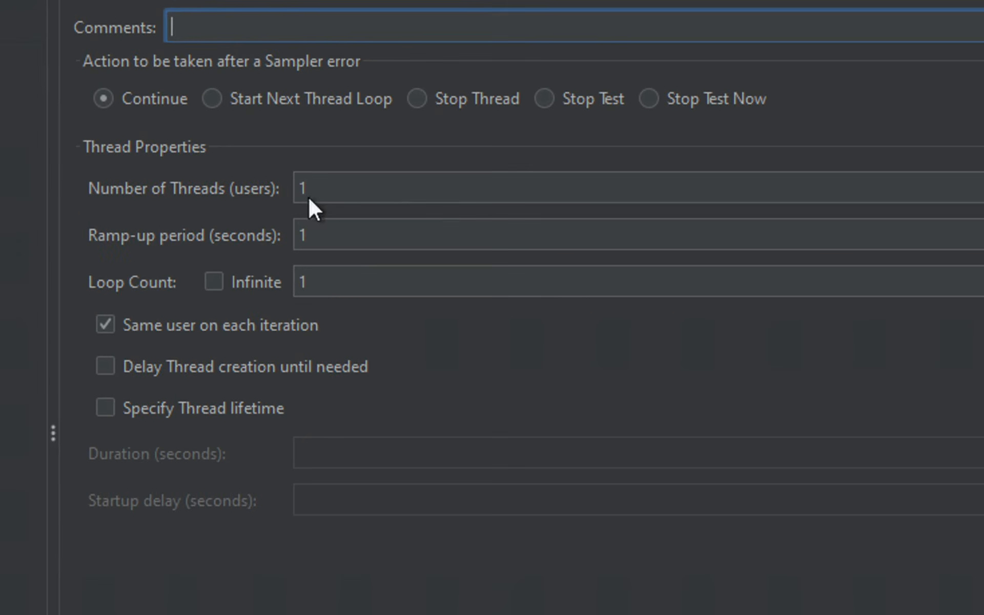
pyautogui.click(313, 189)
pyautogui.write('0')
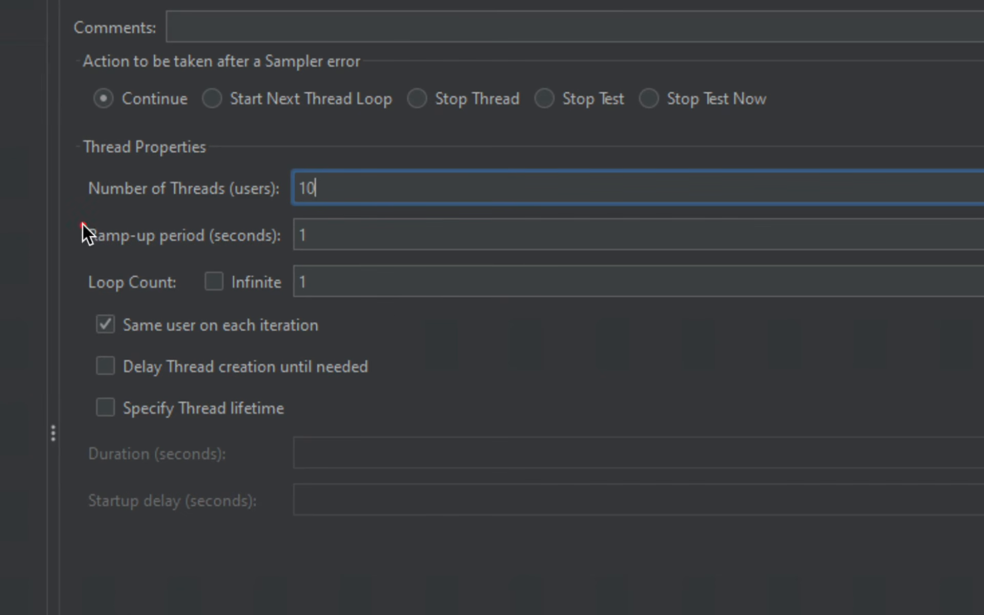
pyautogui.click(321, 240)
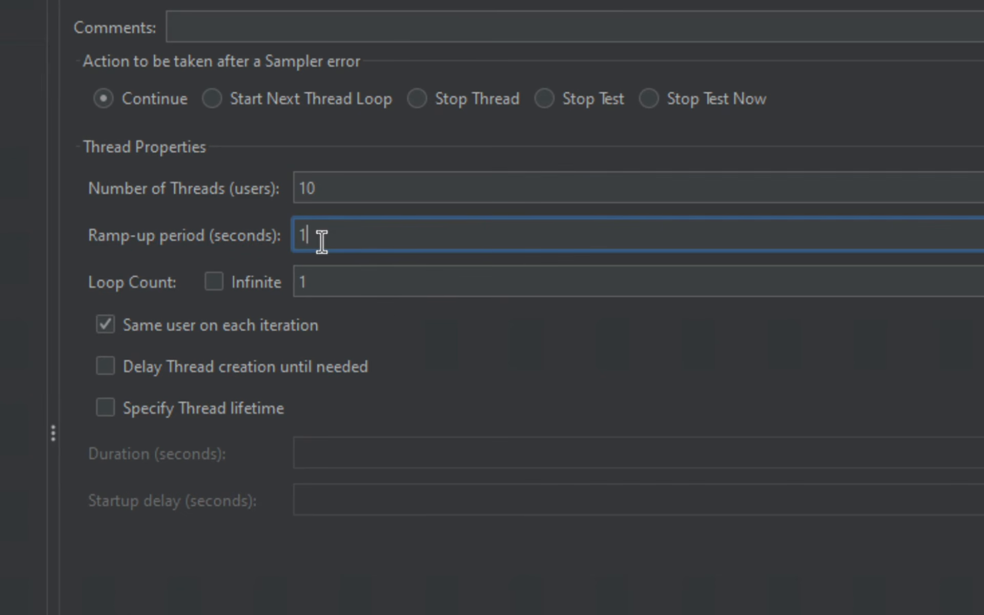
pyautogui.write('0')
pyautogui.hotkey('ctrl', 'a')
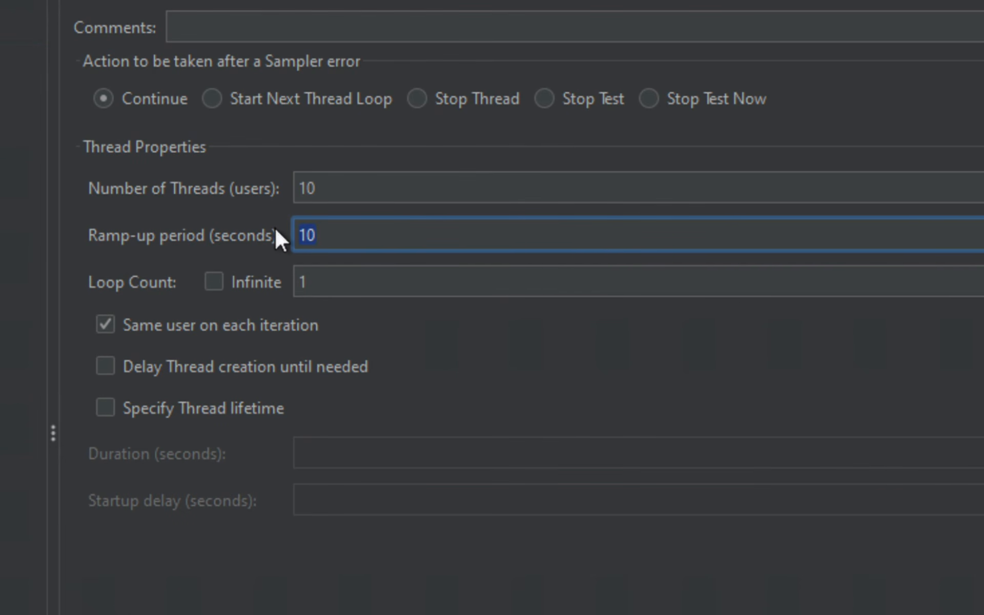
pyautogui.write('20')
# Highlight the 10-thread and 20-second ramp-up values in the Thread Group panel
pyautogui.moveTo(328, 195); pyautogui.dragTo(226, 191)
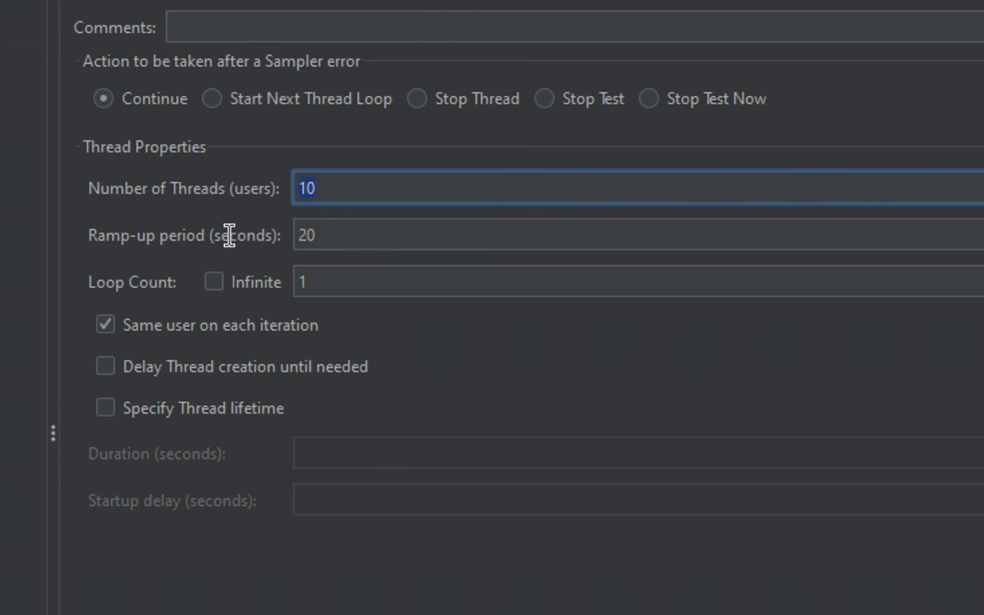
pyautogui.press('Tab')
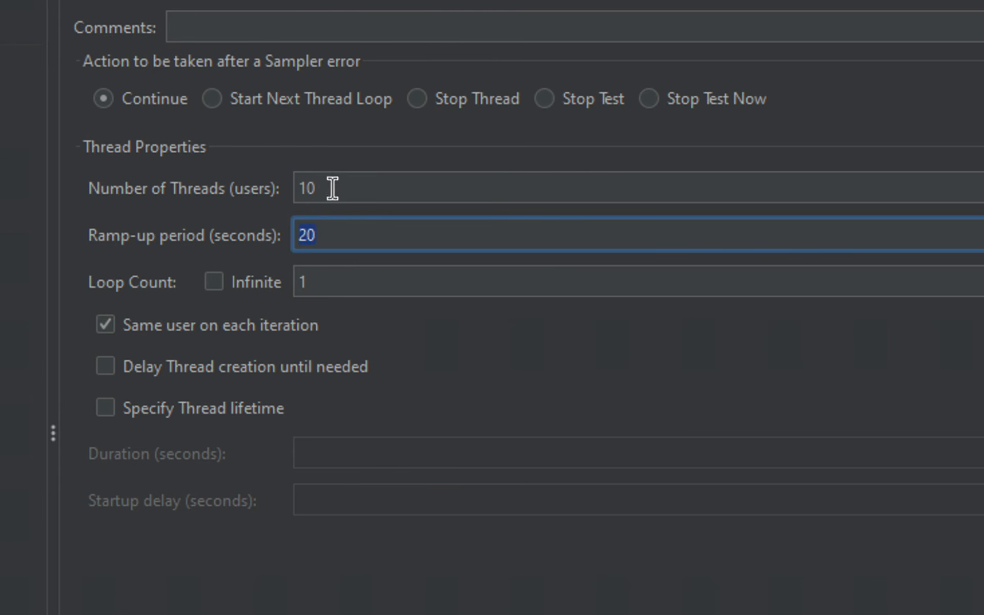
pyautogui.moveTo(331, 189); pyautogui.dragTo(251, 187)
pyautogui.moveTo(330, 238); pyautogui.dragTo(255, 237)
pyautogui.moveTo(139, 279); pyautogui.dragTo(181, 292)
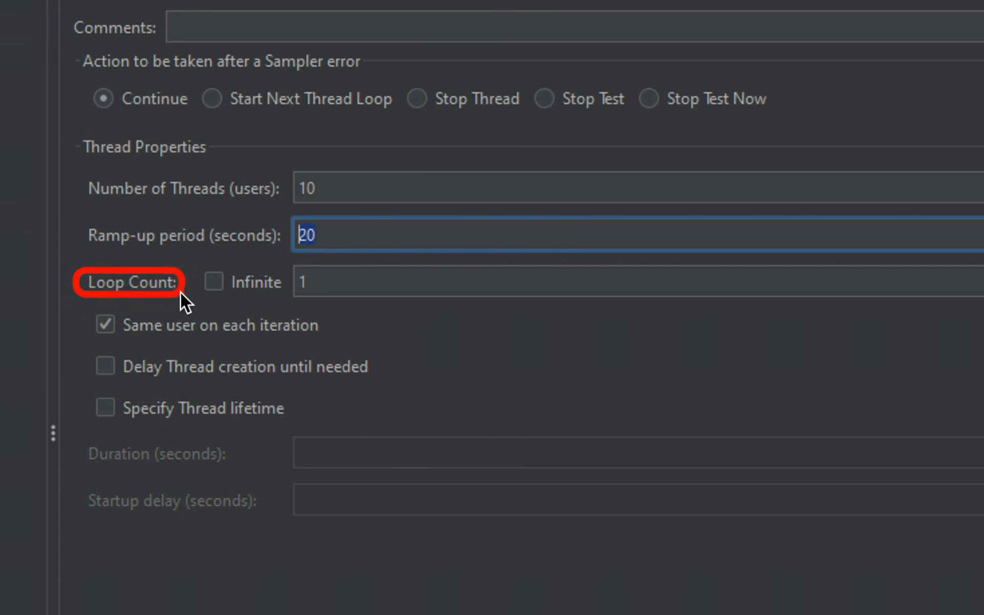
pyautogui.moveTo(289, 274); pyautogui.dragTo(360, 302)
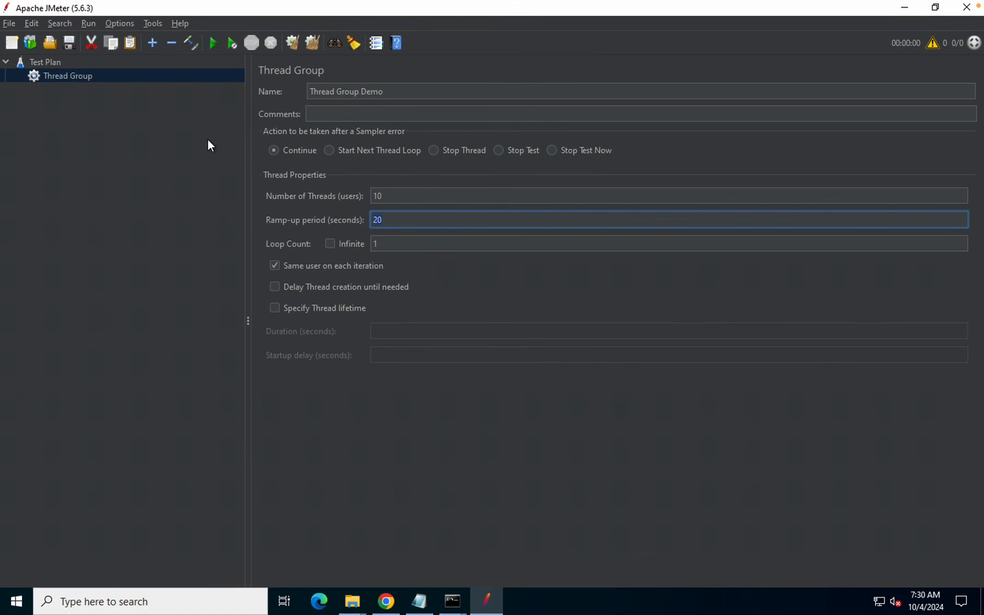
# Add an HTTP Request sampler under Thread Group Demo from the Sampler menu
pyautogui.click(73, 76)
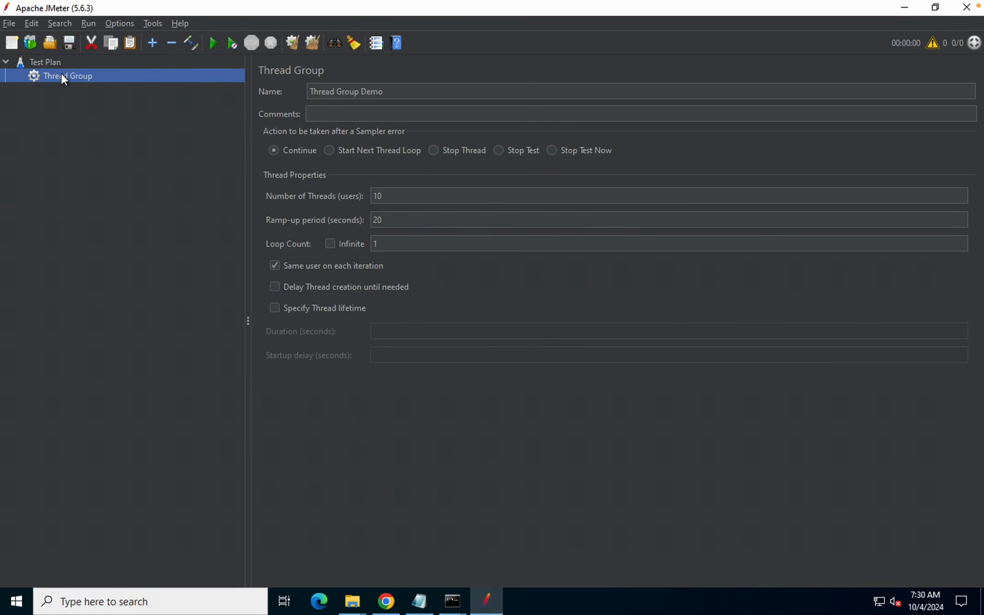
pyautogui.rightClick(61, 75)
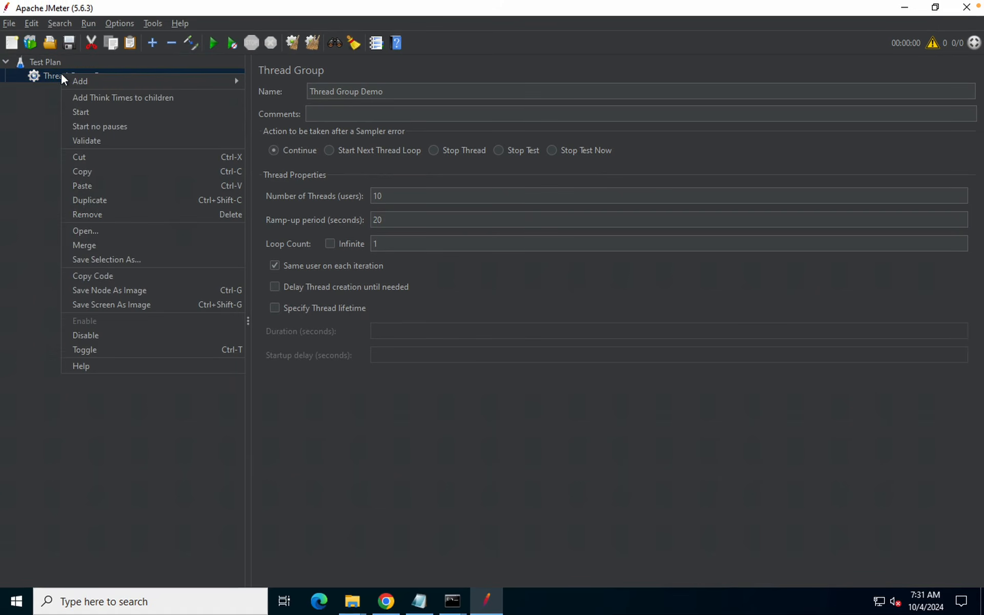
pyautogui.moveTo(181, 80)
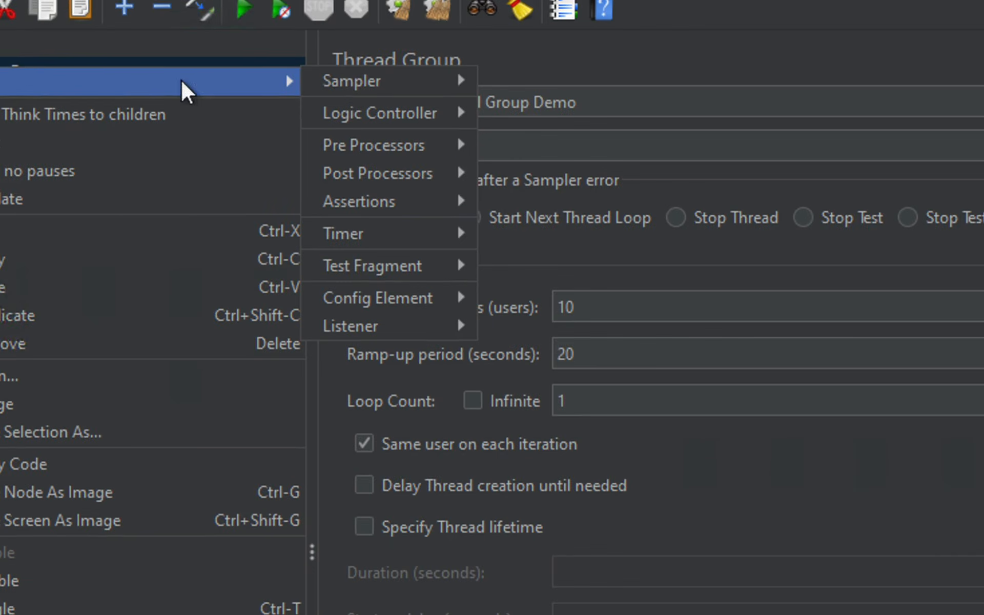
pyautogui.moveTo(349, 81)
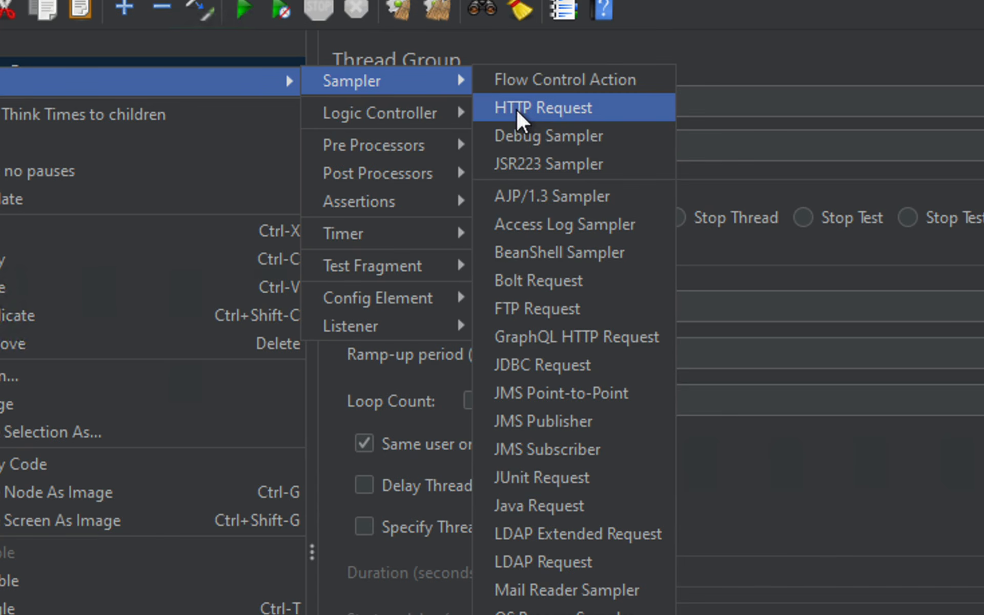
pyautogui.click(601, 108)
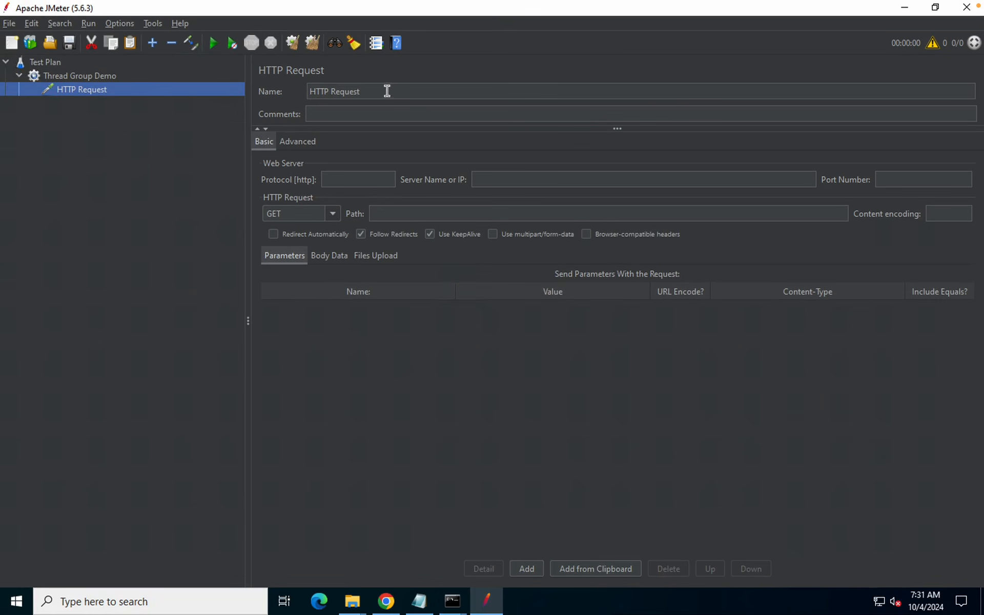
# Rename the sampler to 'HTTP Request 1'
pyautogui.tripleClick(302, 91)
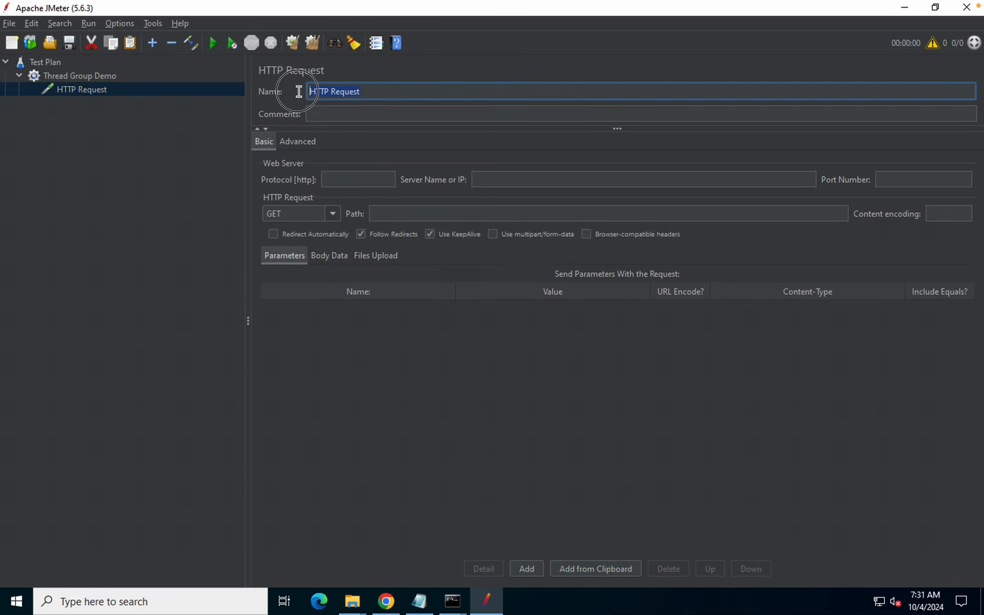
pyautogui.click(414, 91)
pyautogui.write('1')
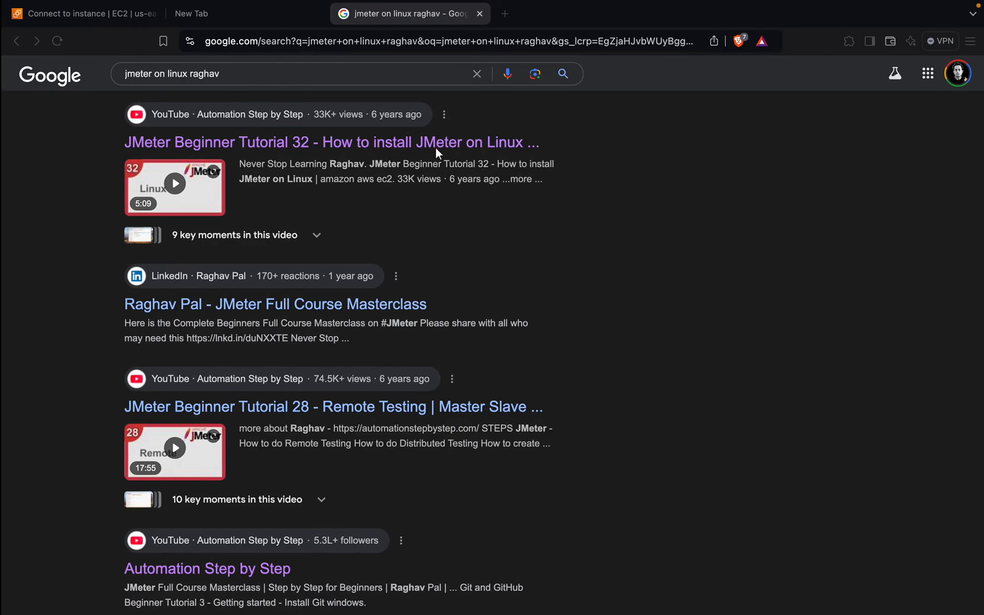
# Load google.com in a new browser tab and copy its address
pyautogui.click(500, 16)
pyautogui.write('google')
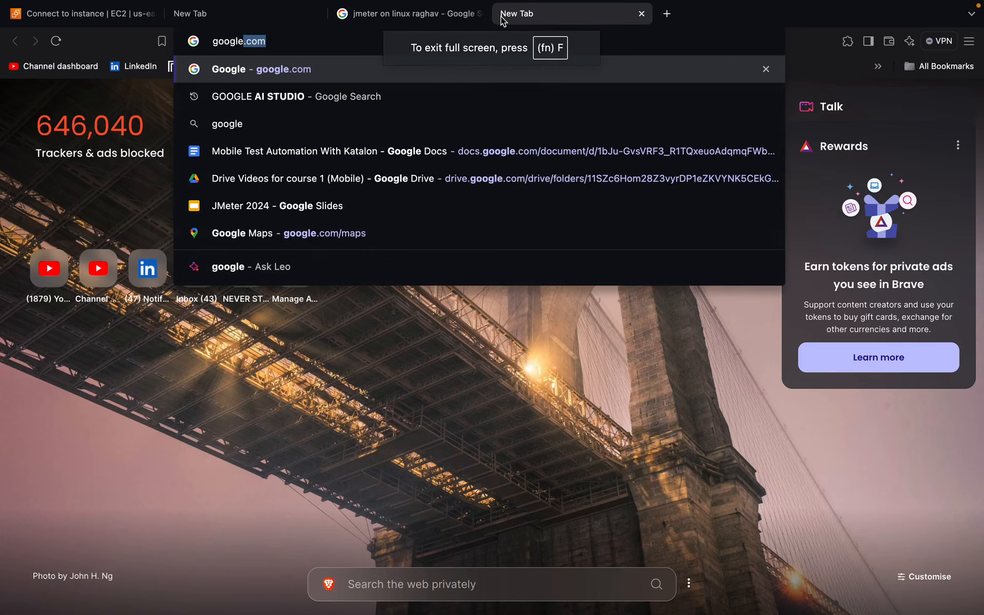
pyautogui.press('Return')
pyautogui.click(284, 44)
pyautogui.hotkey('ctrl', 'c')
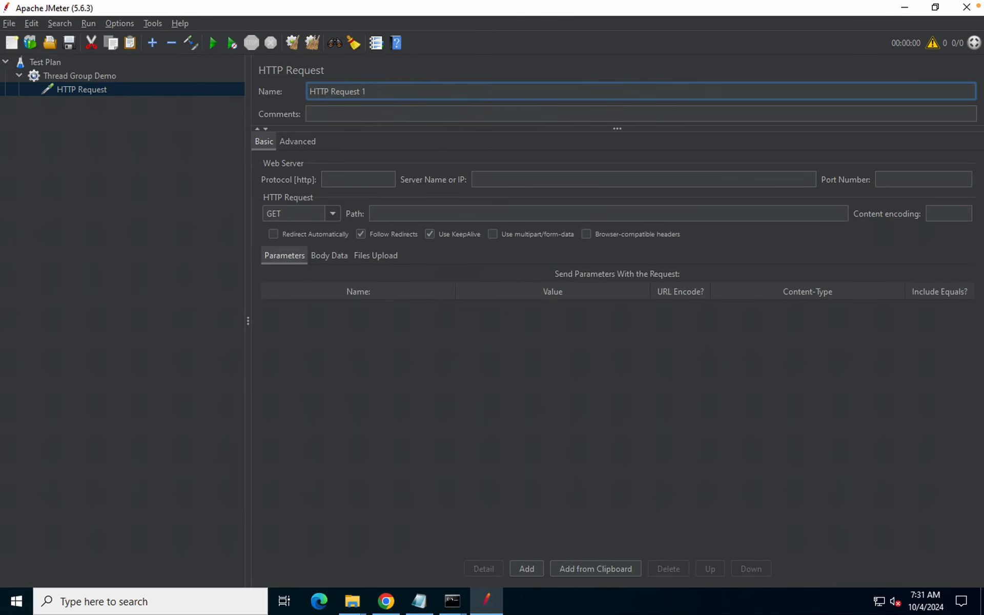
pyautogui.click(489, 178)
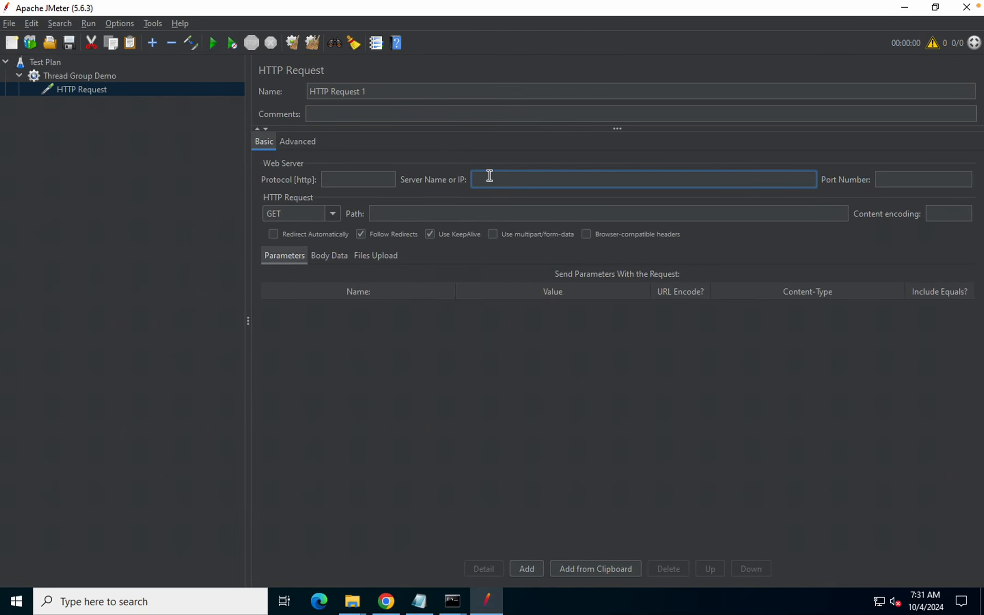
pyautogui.hotkey('ctrl', 'v')
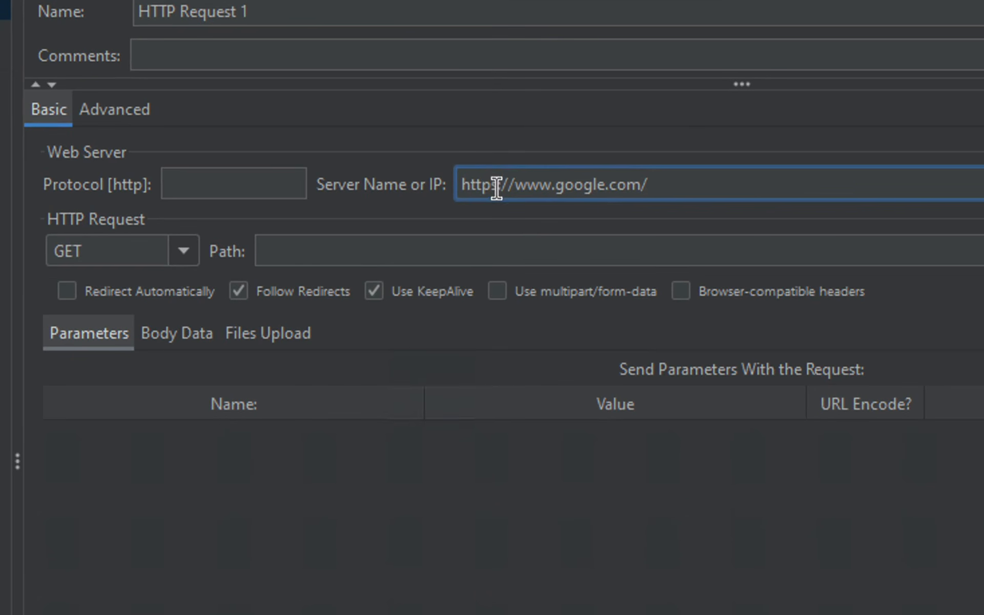
pyautogui.moveTo(490, 179); pyautogui.dragTo(445, 185)
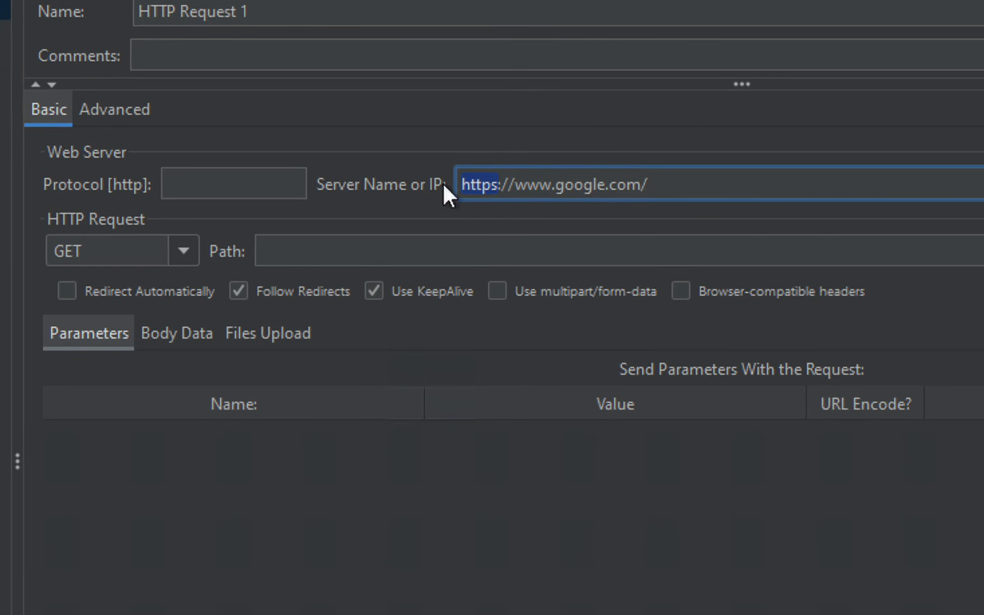
pyautogui.hotkey('ctrl', 'x')
pyautogui.click(223, 181)
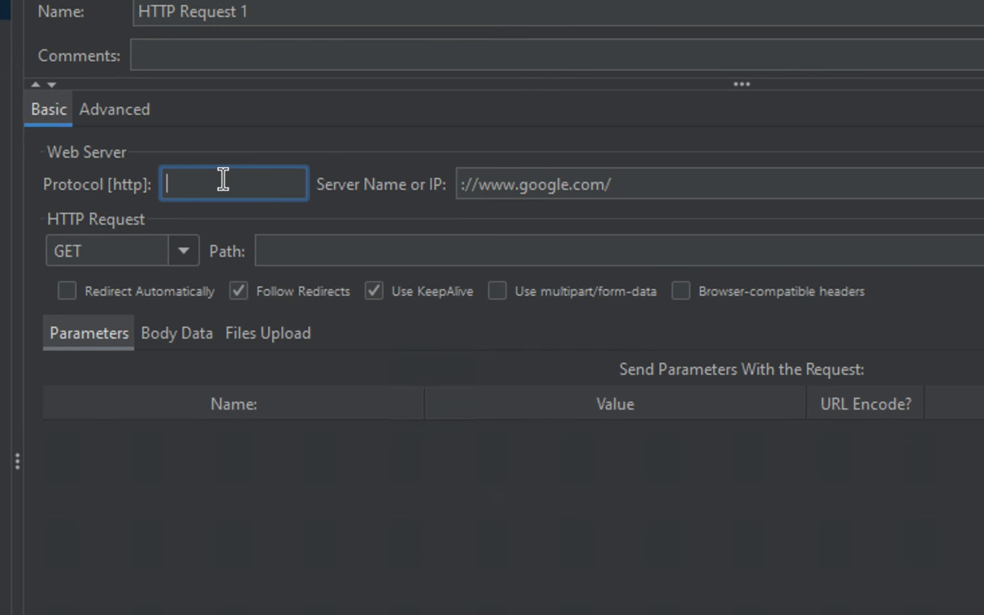
pyautogui.hotkey('ctrl', 'v')
pyautogui.moveTo(478, 185); pyautogui.dragTo(430, 195)
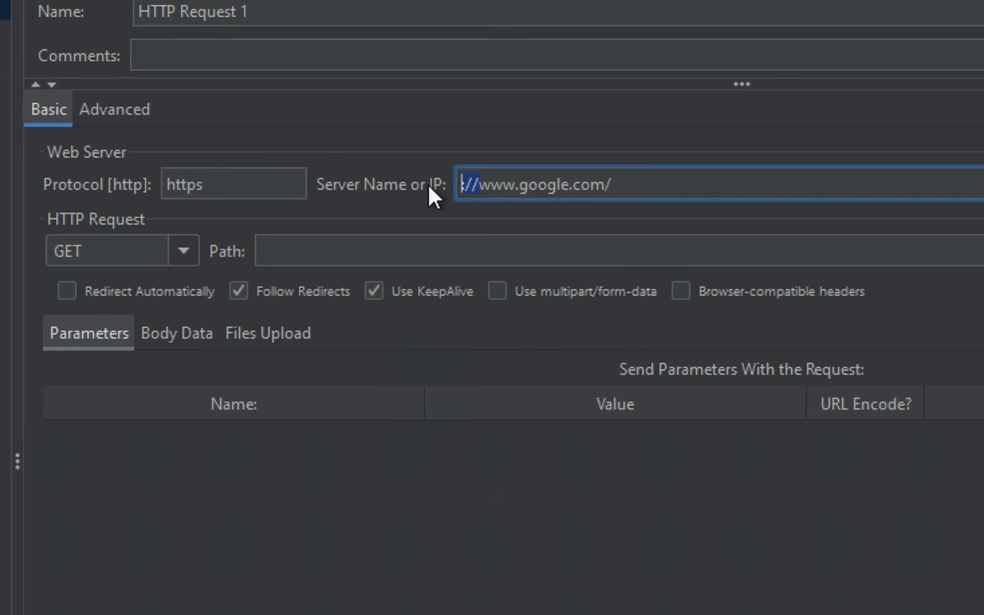
pyautogui.press('BackSpace')
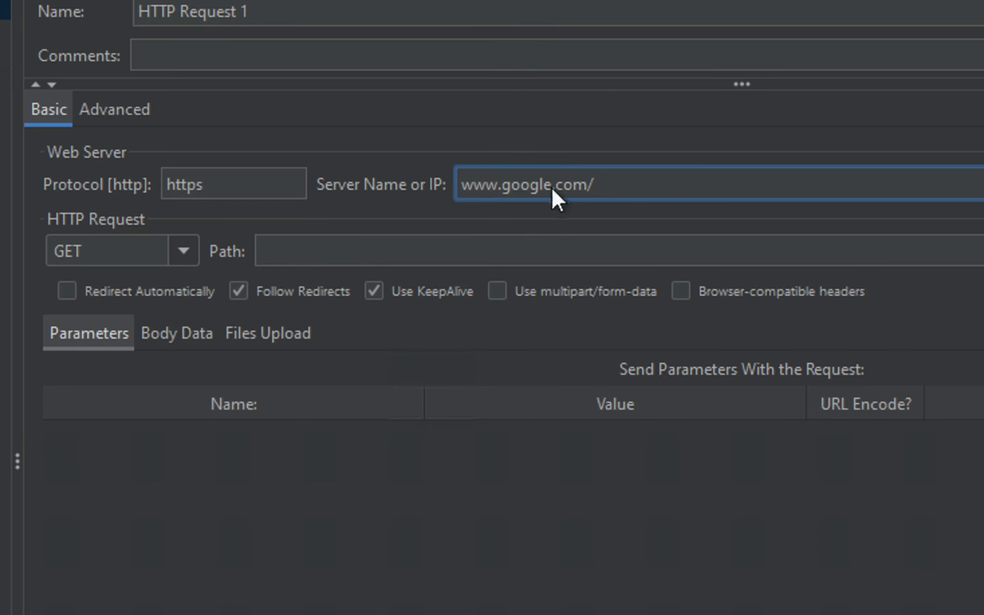
pyautogui.click(615, 185)
pyautogui.press('BackSpace')
# Set the request path to / and keep GET as the method
pyautogui.click(291, 253)
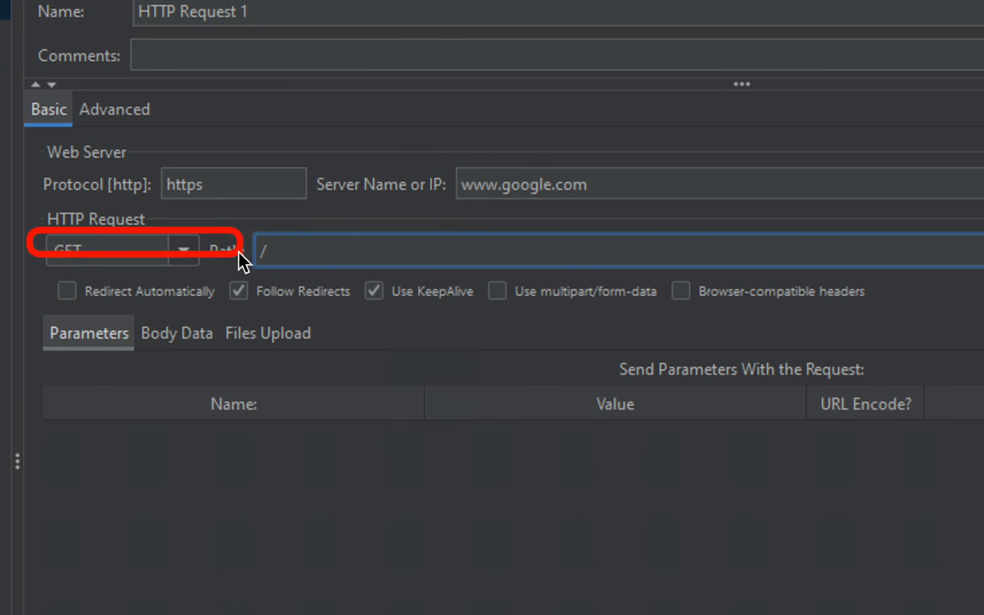
pyautogui.click(190, 251)
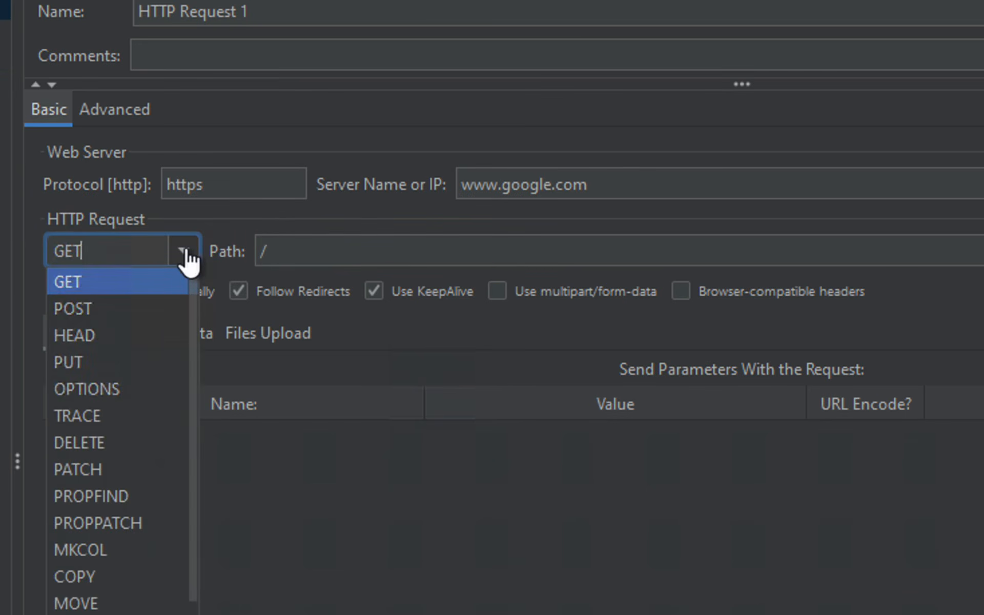
pyautogui.click(84, 281)
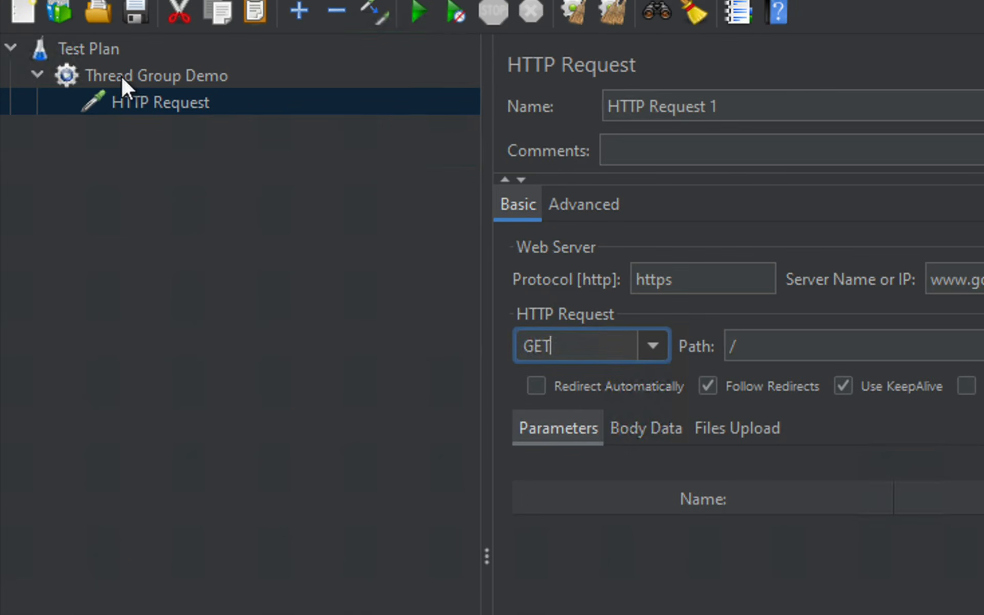
# Add a View Results Tree listener to Thread Group Demo, beside HTTP Request 1
pyautogui.rightClick(121, 76)
pyautogui.moveTo(219, 93)
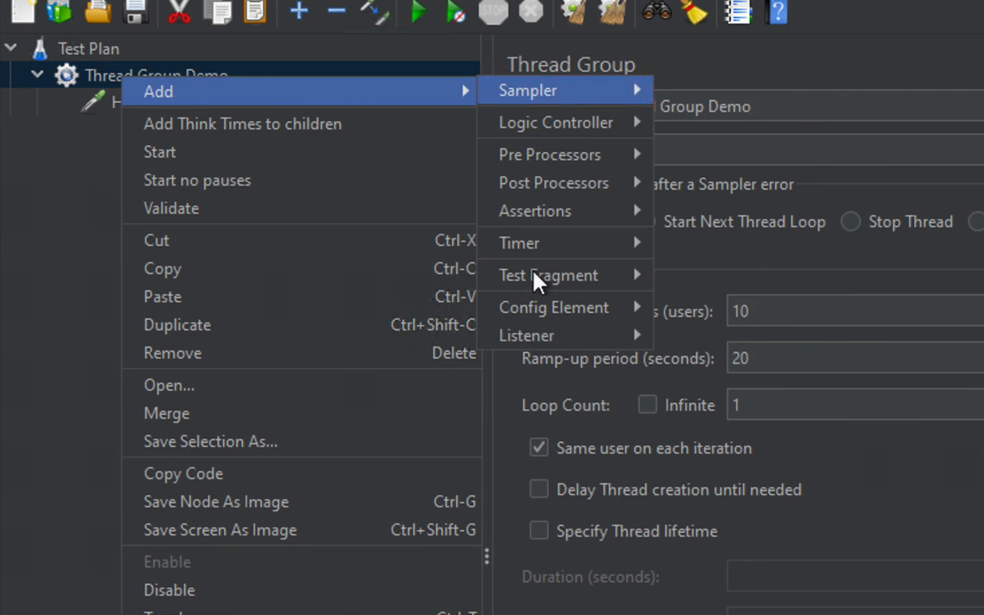
pyautogui.moveTo(543, 335)
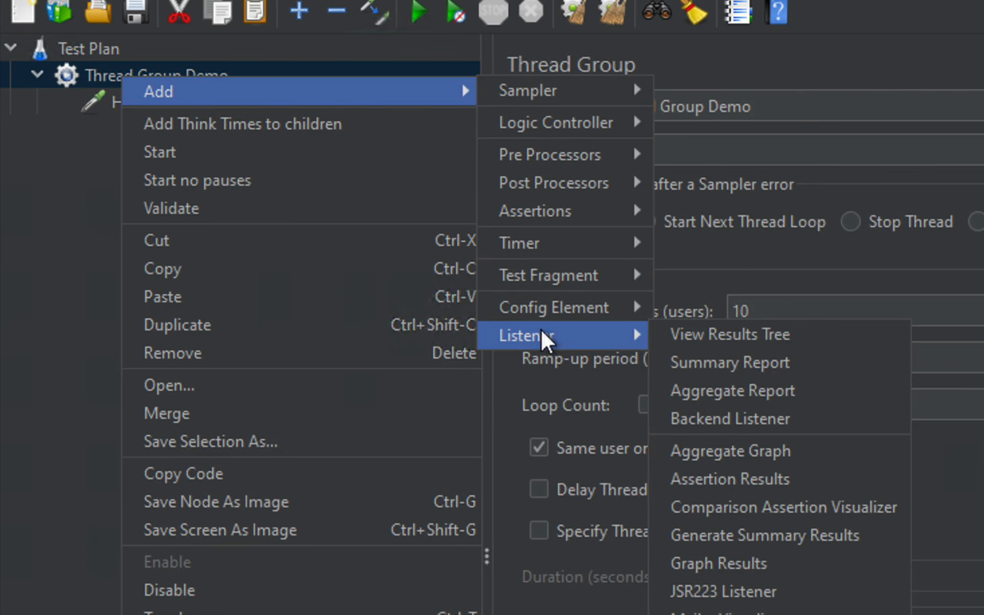
pyautogui.click(704, 335)
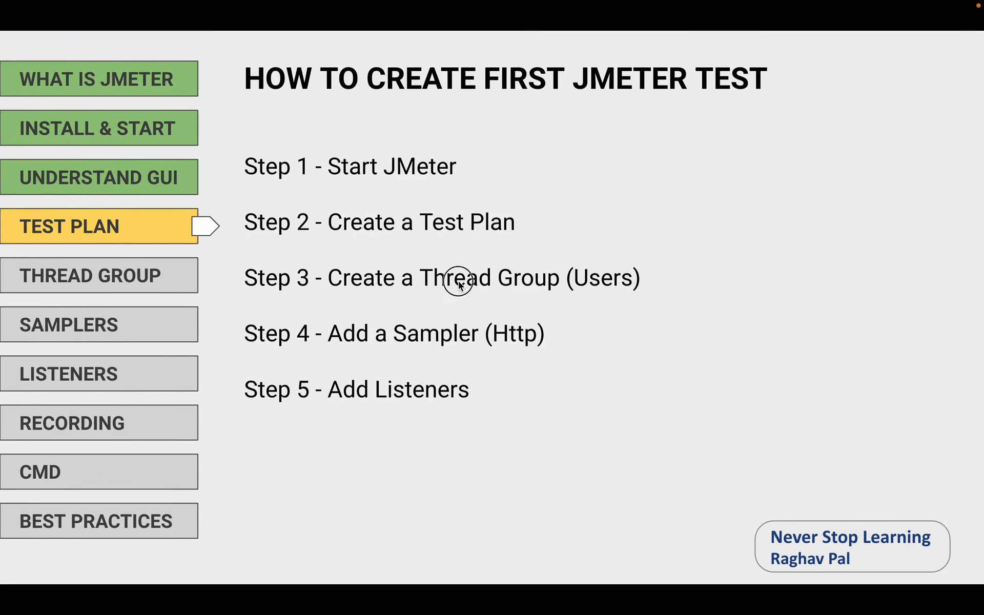
pyautogui.click(459, 284)
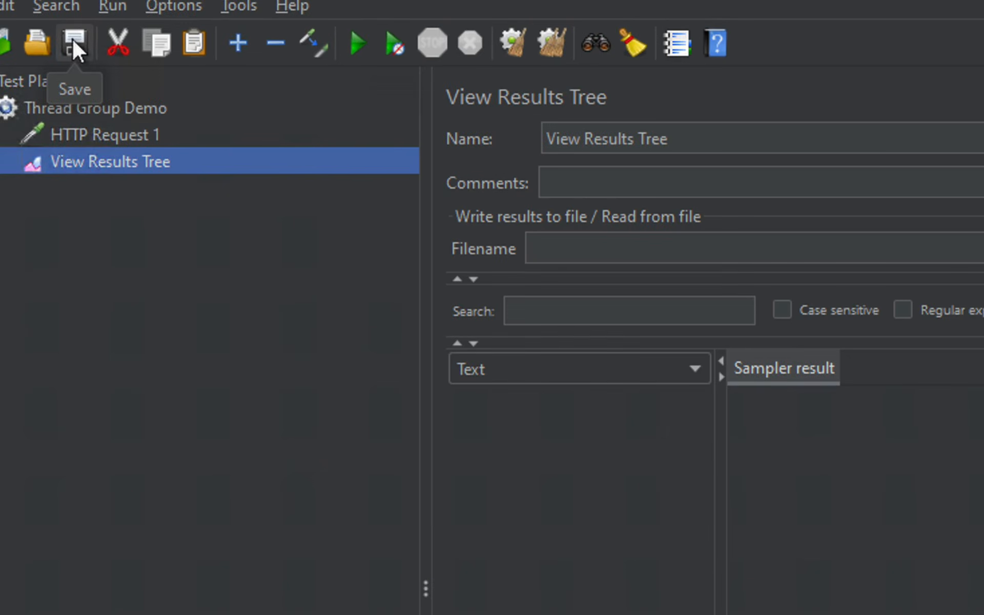
# Name the test plan file First_JMeter_Test.jmx
pyautogui.click(72, 38)
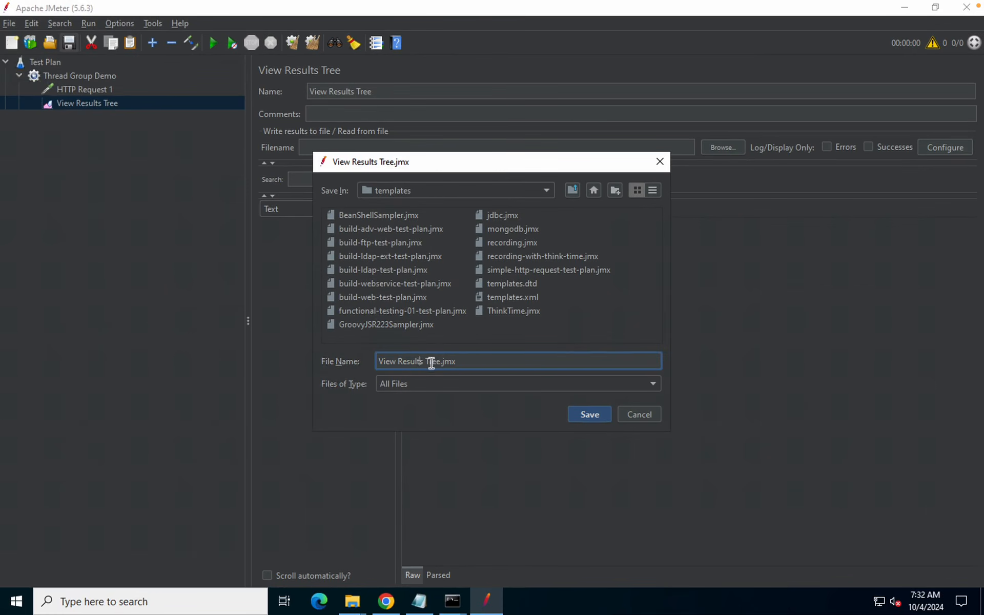
pyautogui.moveTo(441, 361); pyautogui.dragTo(343, 363)
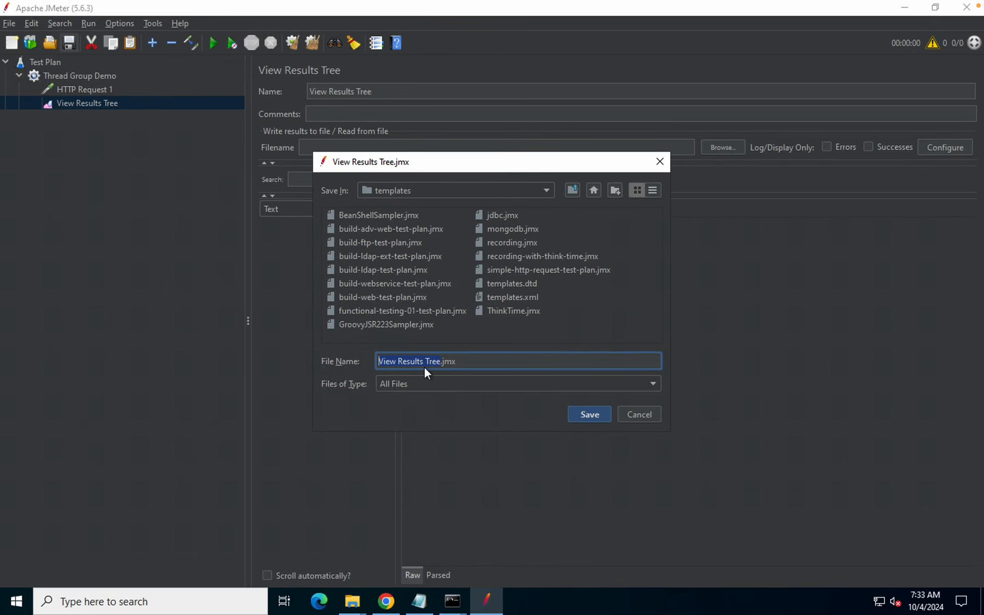
pyautogui.press('BackSpace')
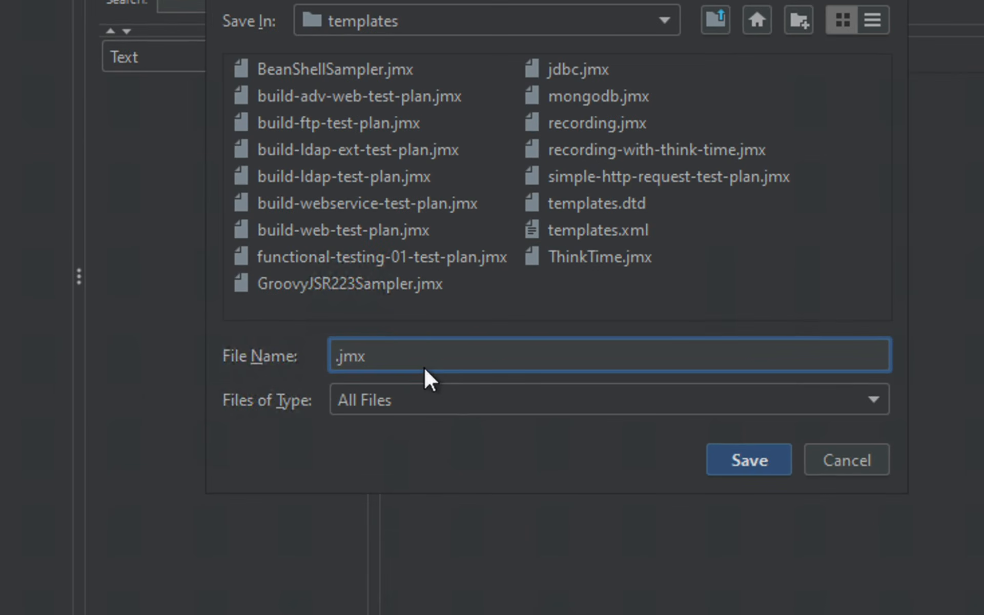
pyautogui.write('First')
pyautogui.press('BackSpace')
pyautogui.write('_JMete')
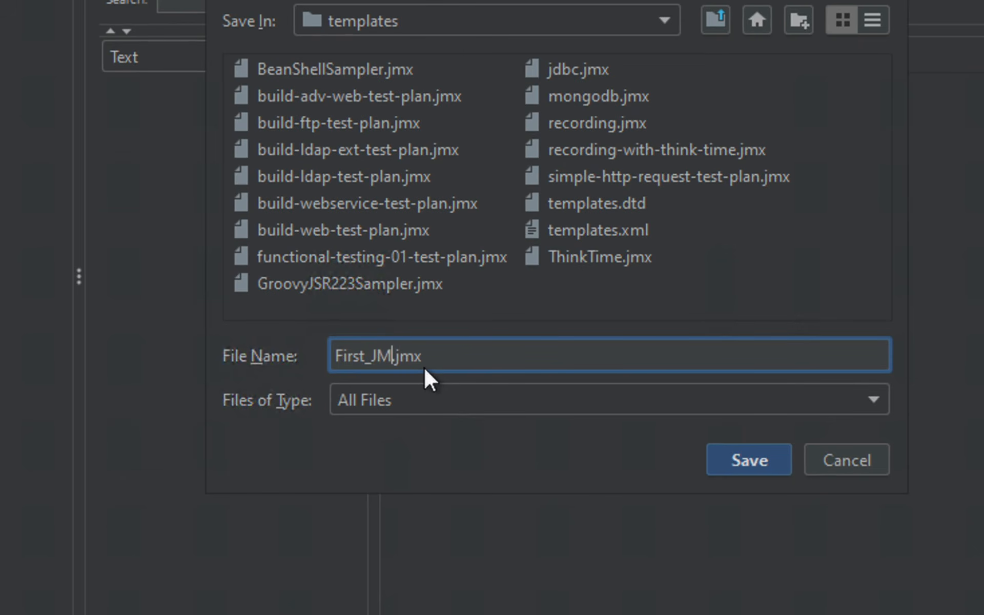
pyautogui.write('r_Test')
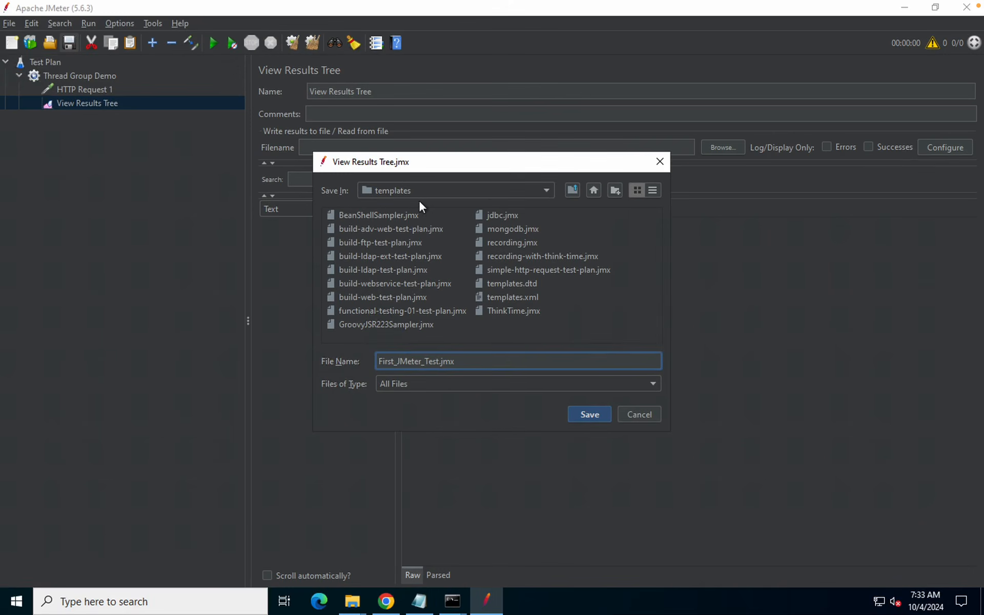
# Save the file to the Desktop, reached through This PC
pyautogui.click(593, 189)
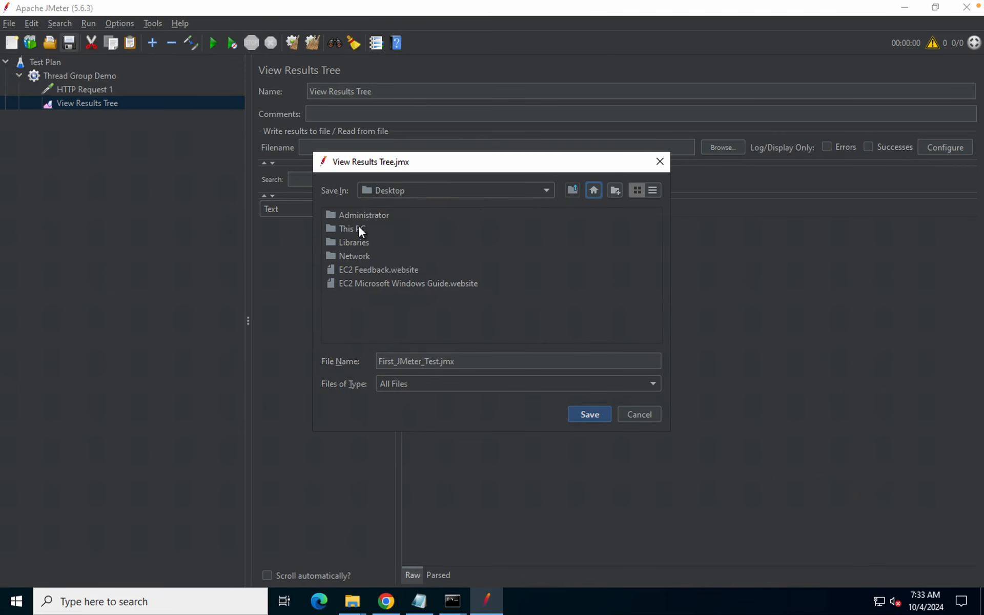
pyautogui.doubleClick(359, 229)
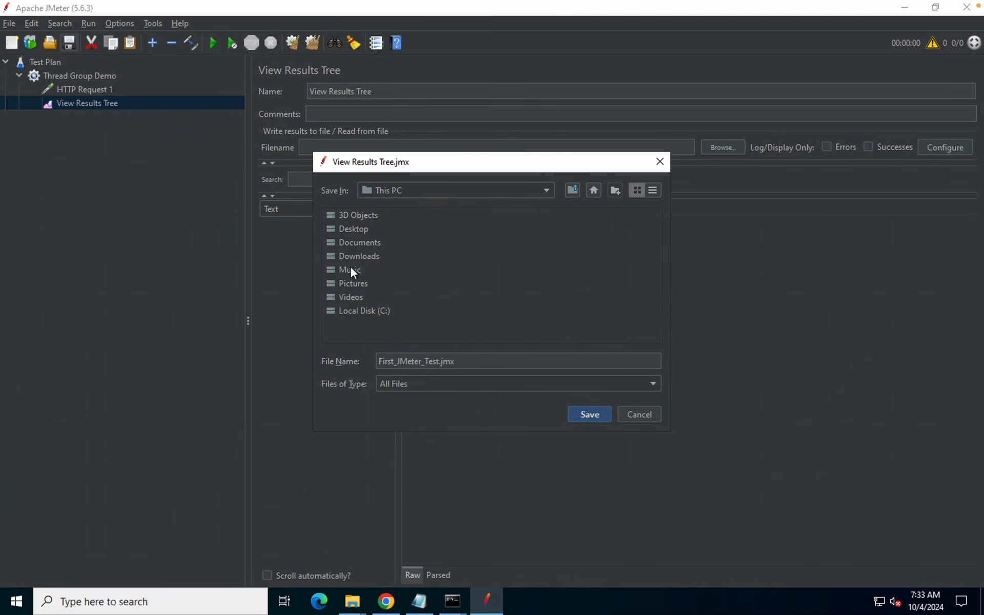
pyautogui.doubleClick(349, 229)
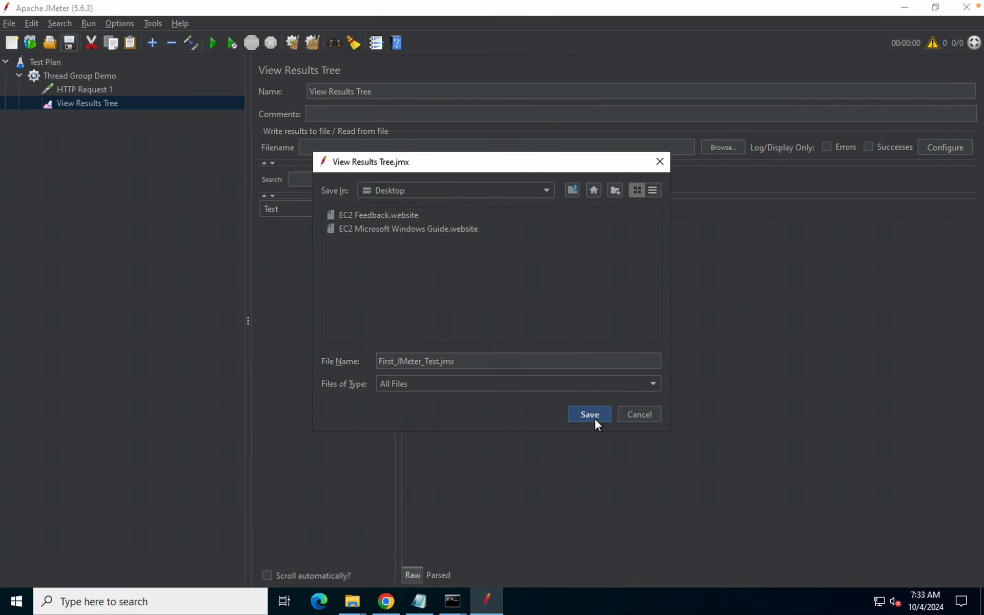
pyautogui.click(594, 416)
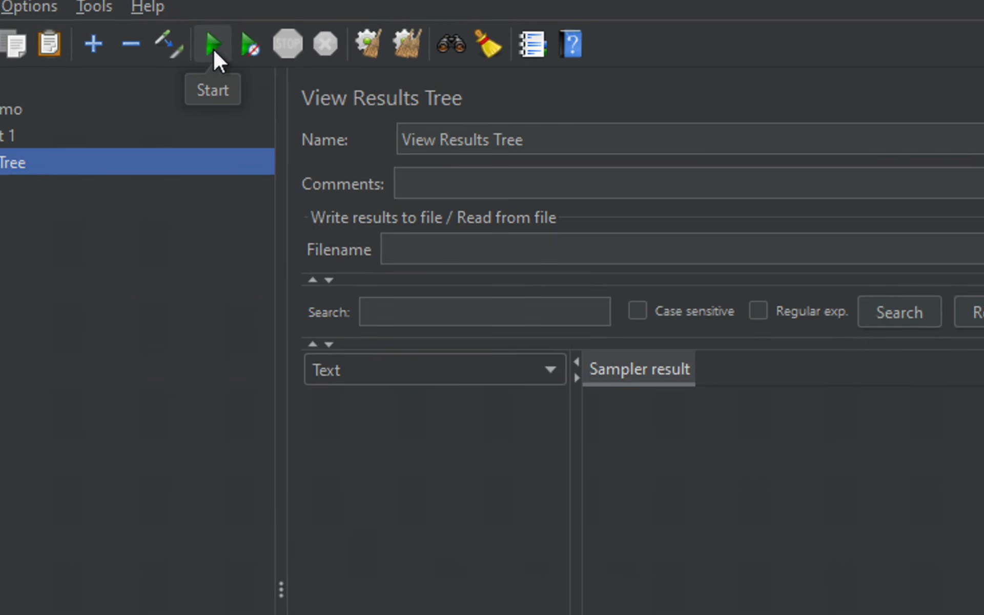
# Run the test and inspect the ten successful HTTP Request 1 results returning 200
pyautogui.click(213, 46)
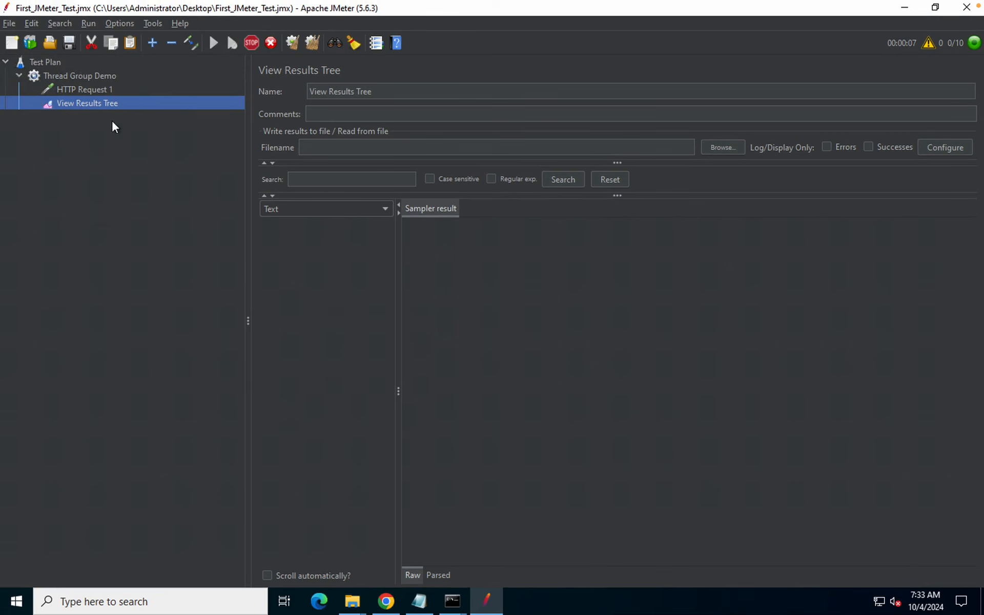
pyautogui.click(315, 239)
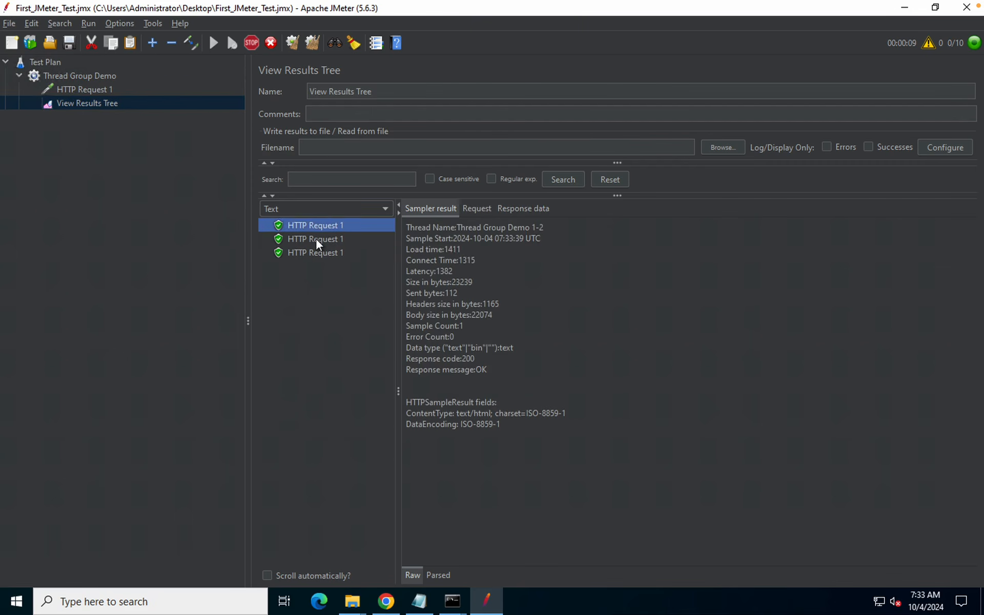
pyautogui.click(317, 251)
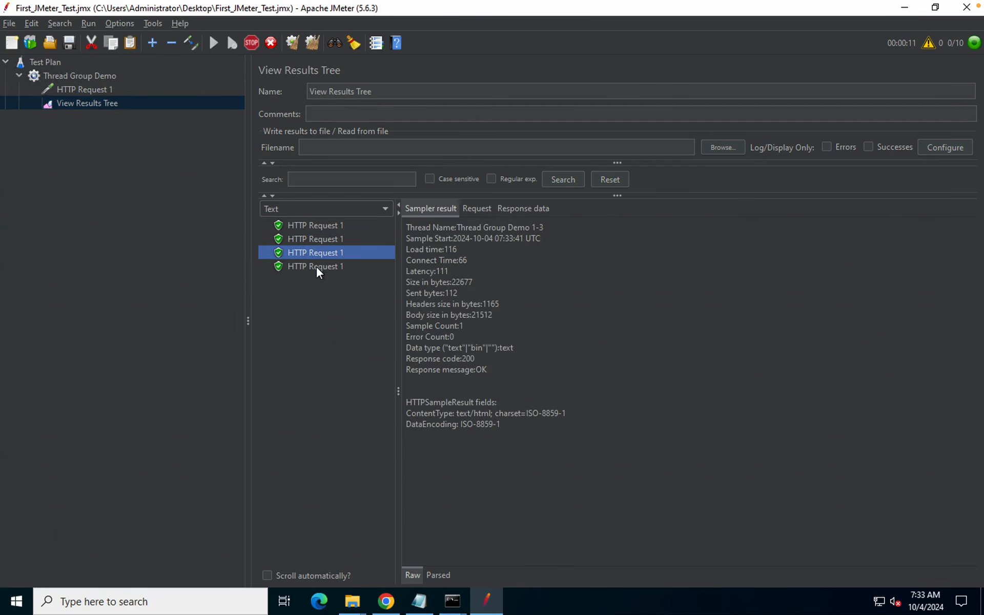
pyautogui.click(316, 267)
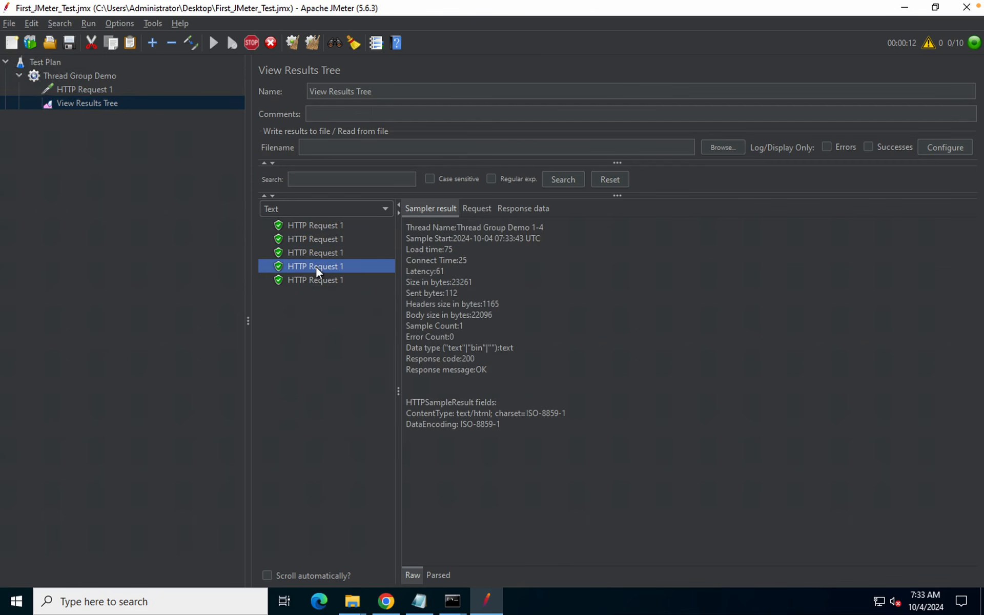
pyautogui.click(316, 224)
pyautogui.click(316, 238)
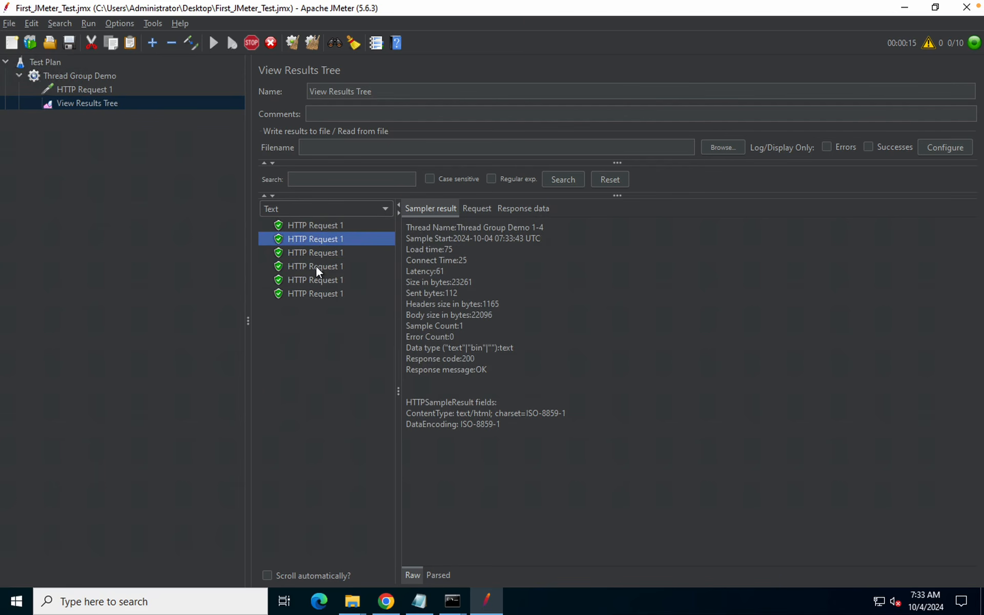
pyautogui.click(316, 265)
pyautogui.click(315, 282)
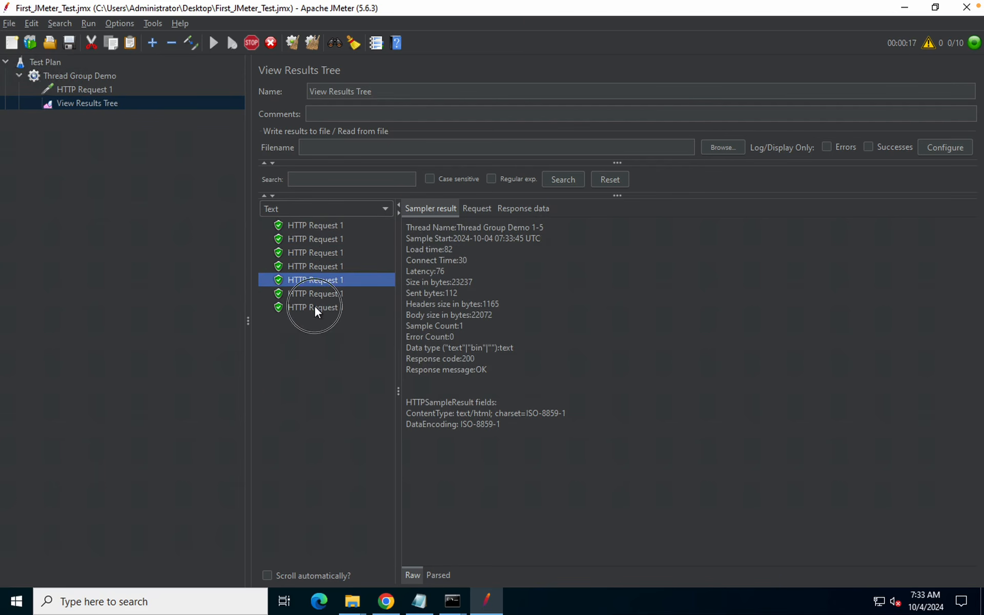
pyautogui.click(314, 307)
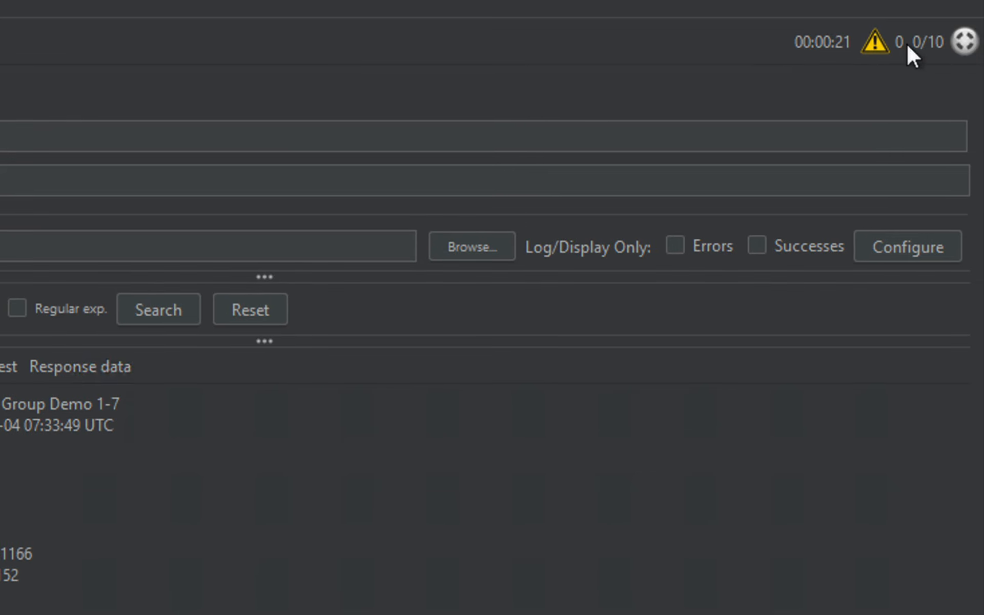
pyautogui.click(308, 282)
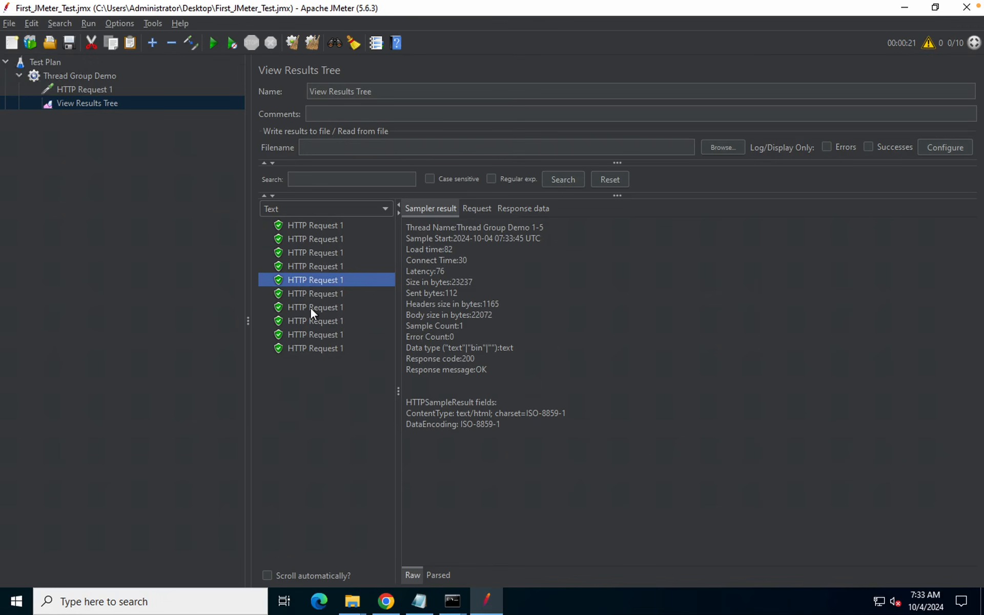
pyautogui.click(310, 307)
pyautogui.click(306, 343)
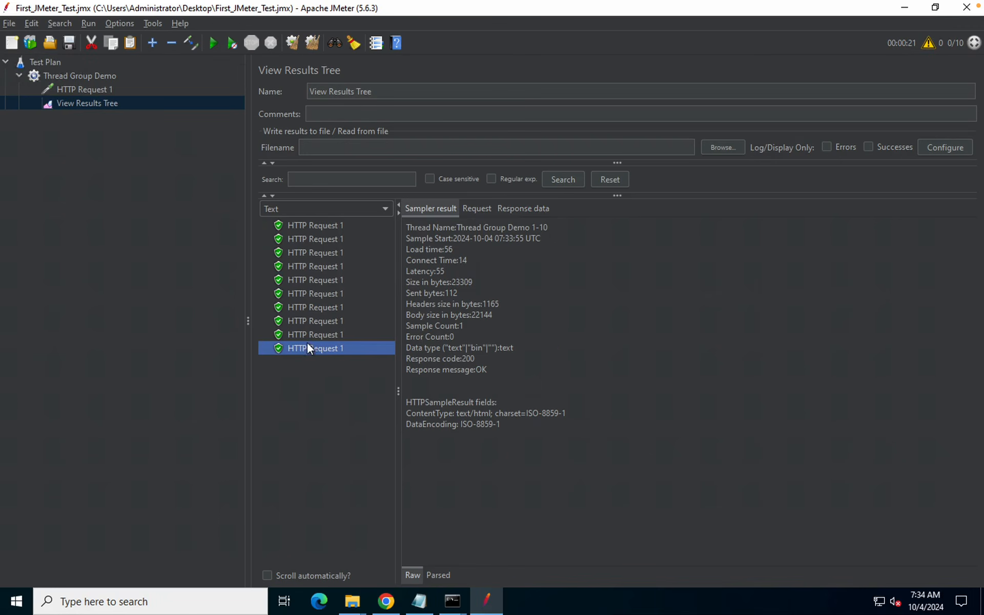
pyautogui.click(303, 229)
pyautogui.click(309, 263)
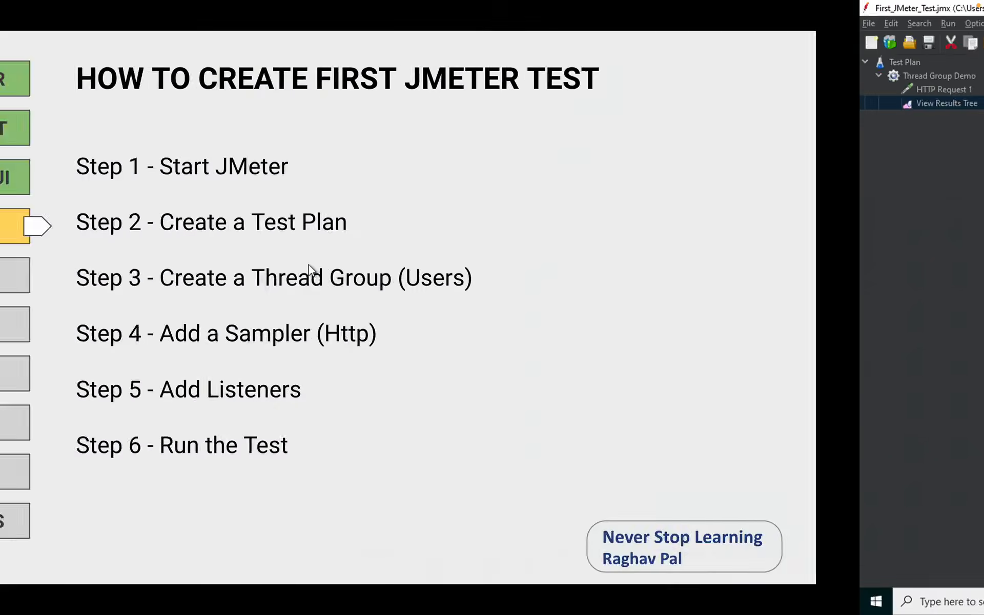
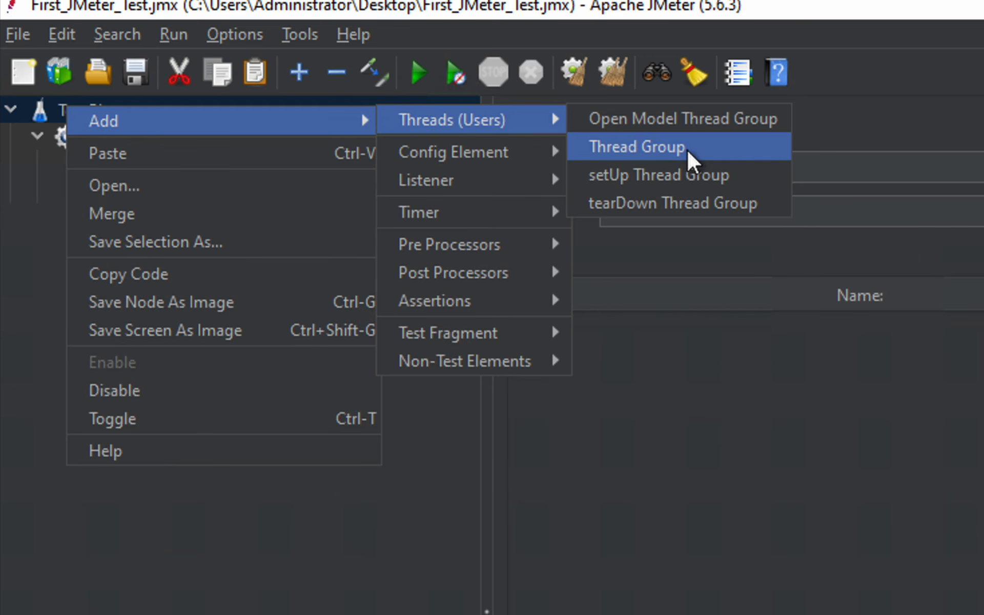
# Append ' 123' to the thread group's name so it reads 'Thread Group Demo 123'
pyautogui.click(710, 125)
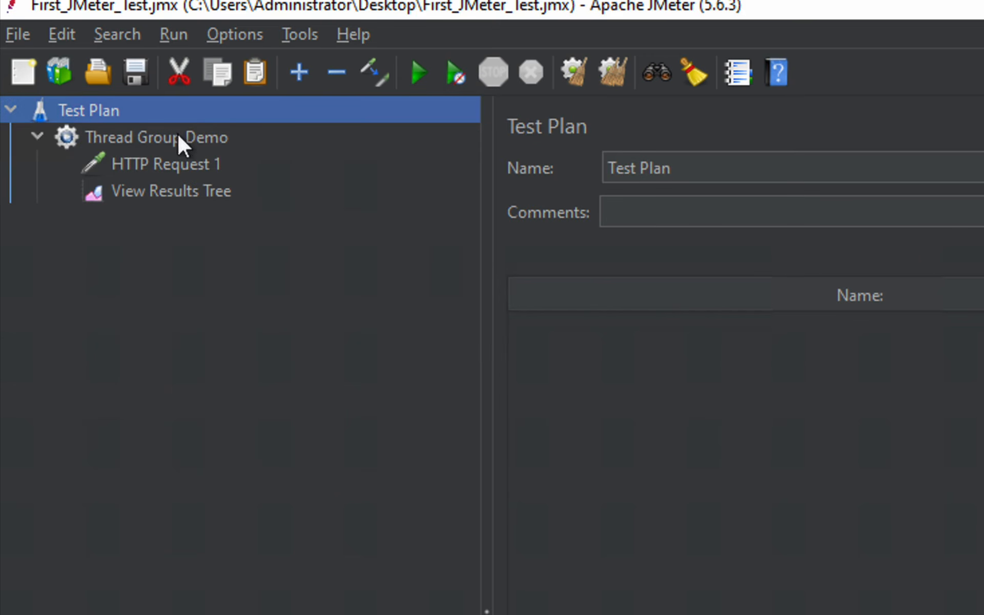
pyautogui.click(134, 137)
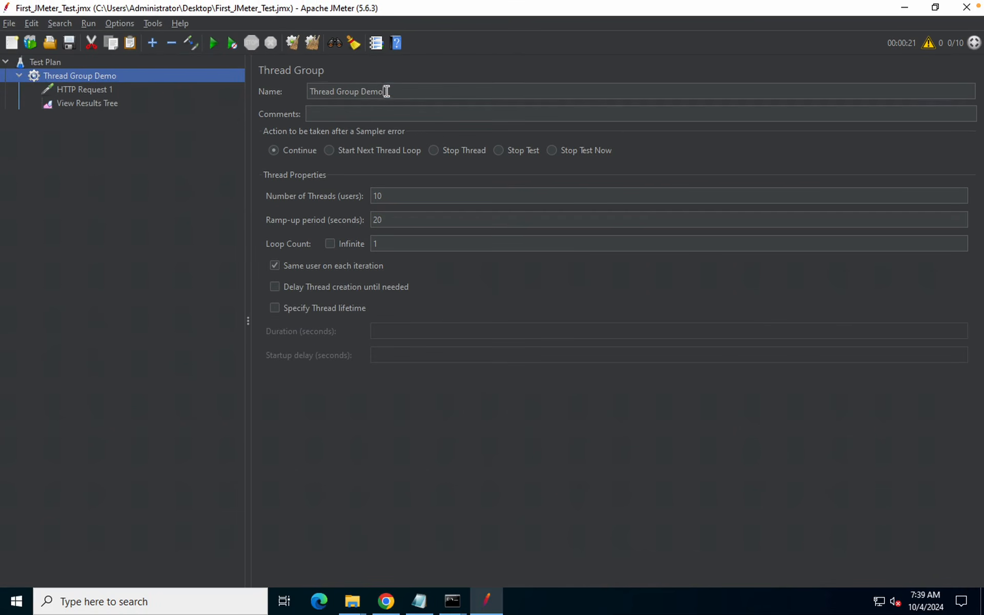
pyautogui.click(386, 91)
pyautogui.write('123')
pyautogui.click(331, 113)
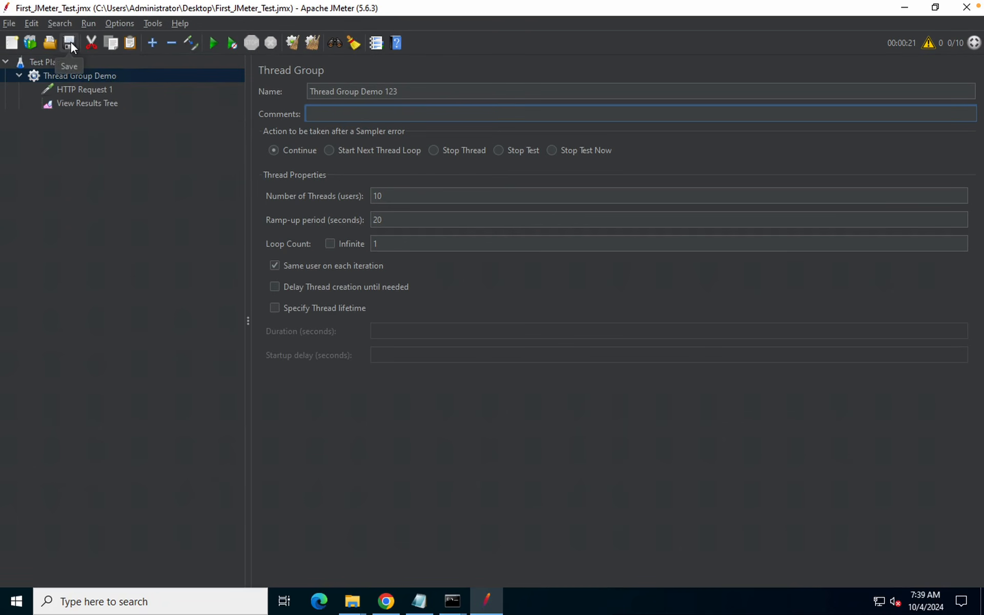
pyautogui.click(70, 43)
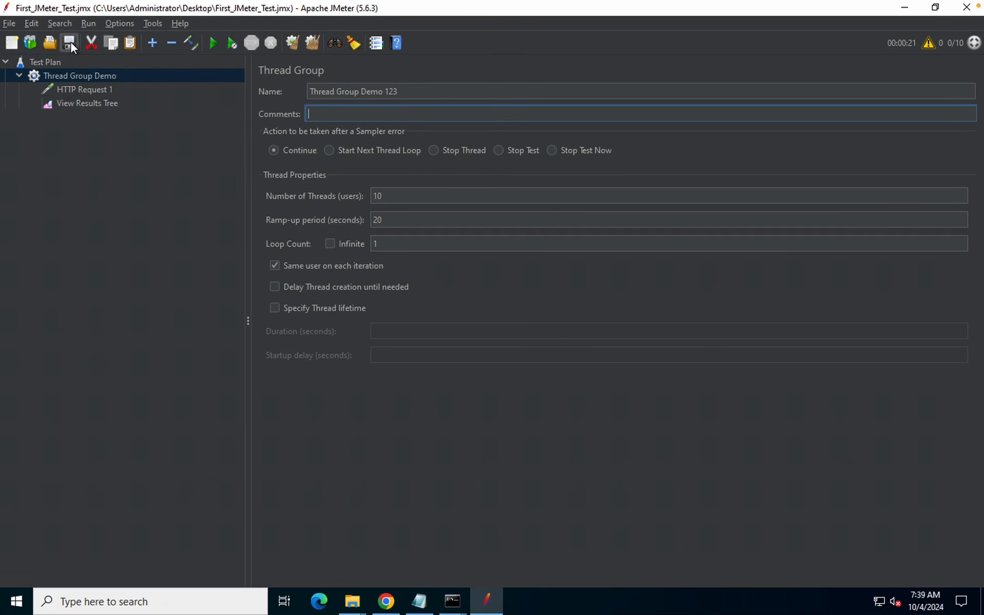
pyautogui.click(68, 115)
pyautogui.click(68, 89)
pyautogui.click(67, 76)
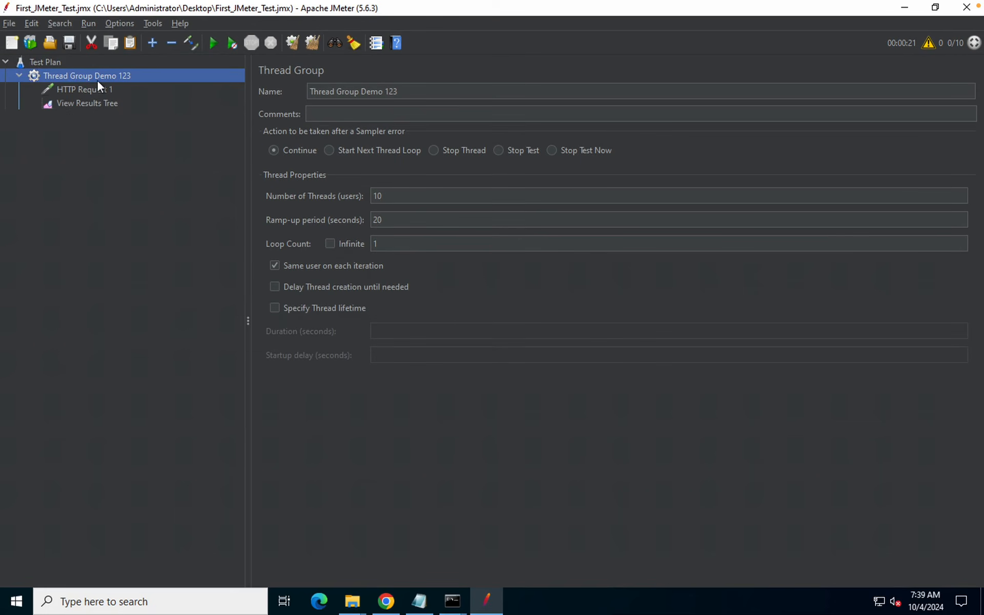
# Erase the ' Demo 123' suffix from the thread group's Name field
pyautogui.rightClick(97, 80)
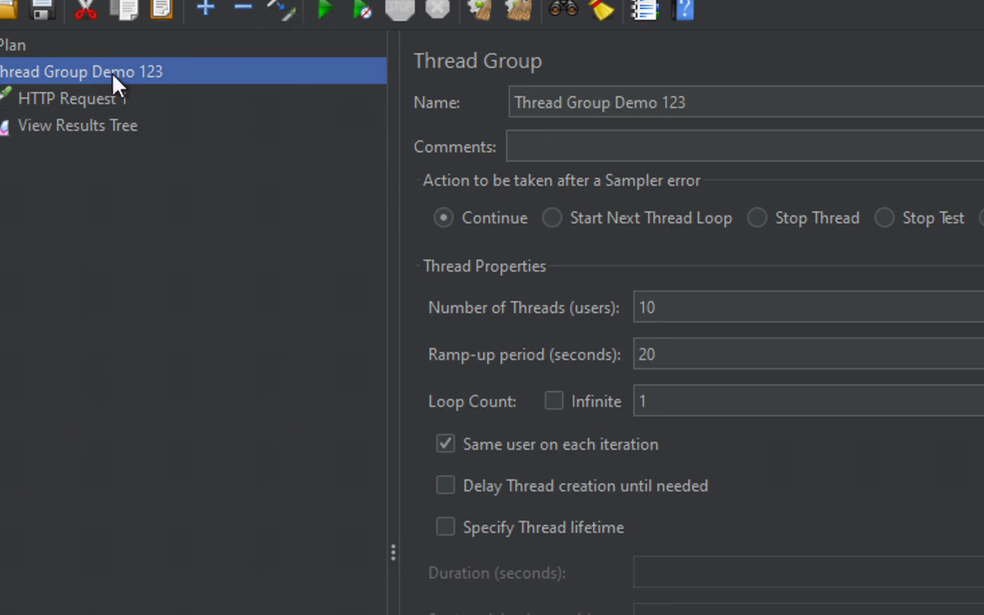
pyautogui.click(149, 69)
pyautogui.click(691, 101)
pyautogui.press('BackSpace')
pyautogui.press('BackSpace')
pyautogui.press('BackSpace')
pyautogui.press('BackSpace')
pyautogui.press('BackSpace')
pyautogui.press('BackSpace')
pyautogui.press('BackSpace')
pyautogui.press('BackSpace')
pyautogui.press('BackSpace')
pyautogui.press('BackSpace')
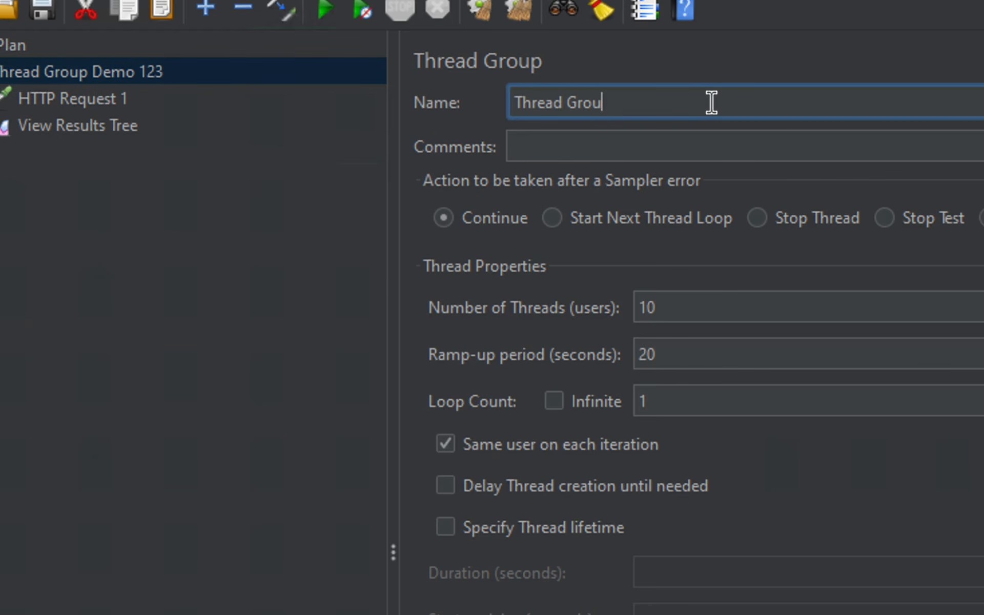
pyautogui.write('p')
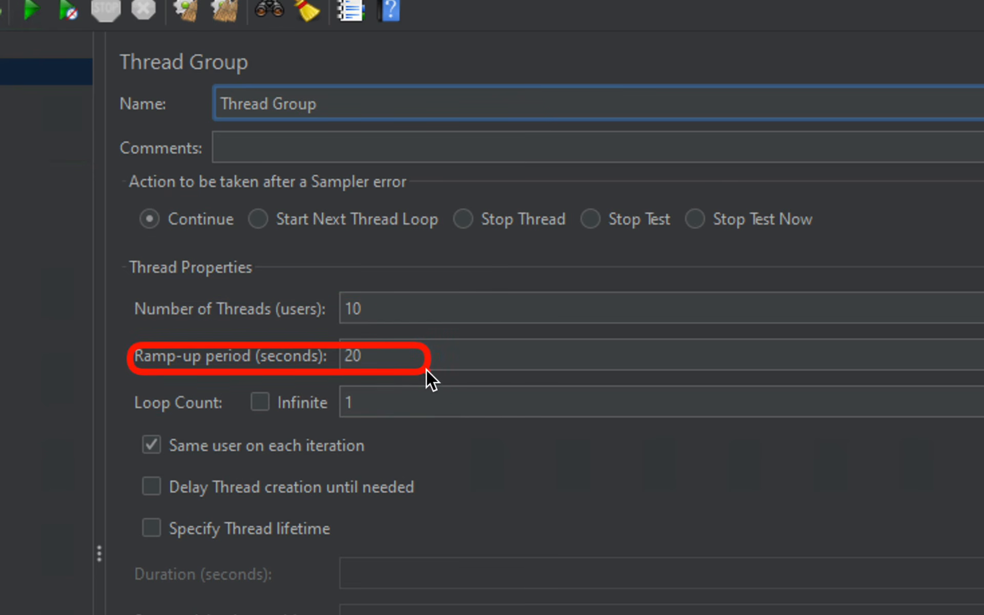
# Set Number of Threads to 20 and the ramp-up period to 10 seconds
pyautogui.click(369, 309)
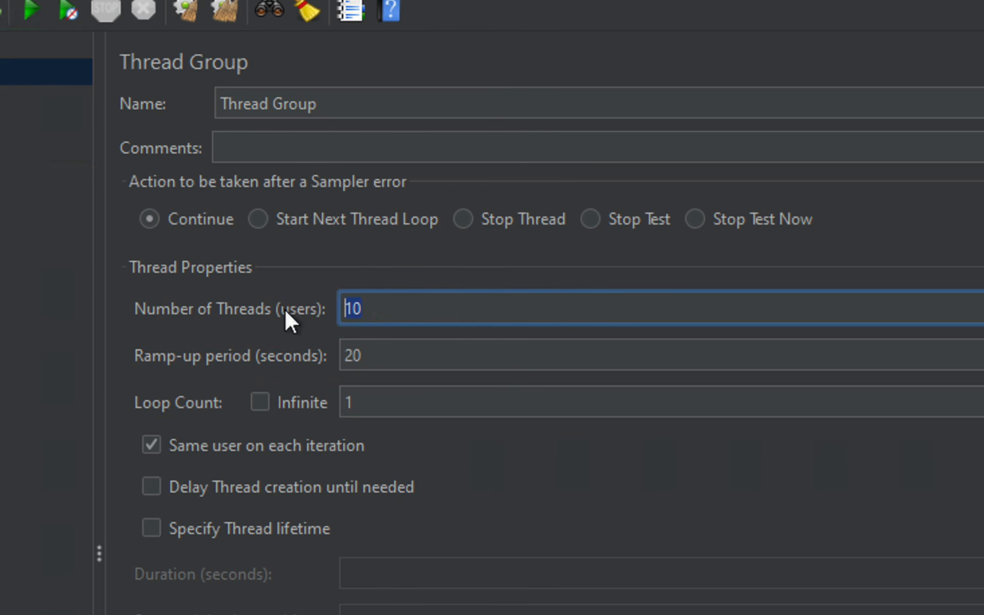
pyautogui.moveTo(378, 349); pyautogui.dragTo(312, 349)
pyautogui.write('10')
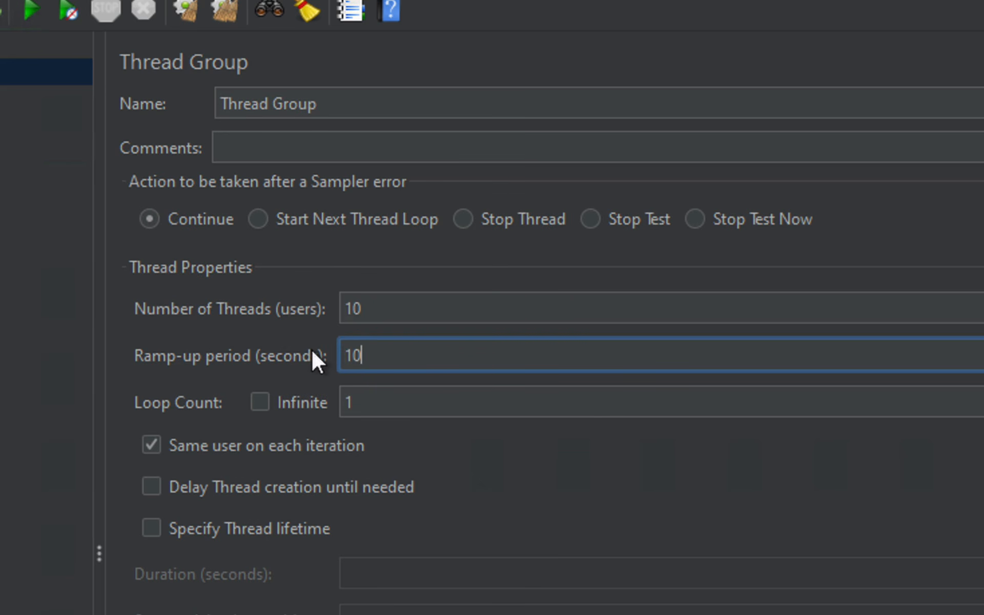
pyautogui.click(350, 306)
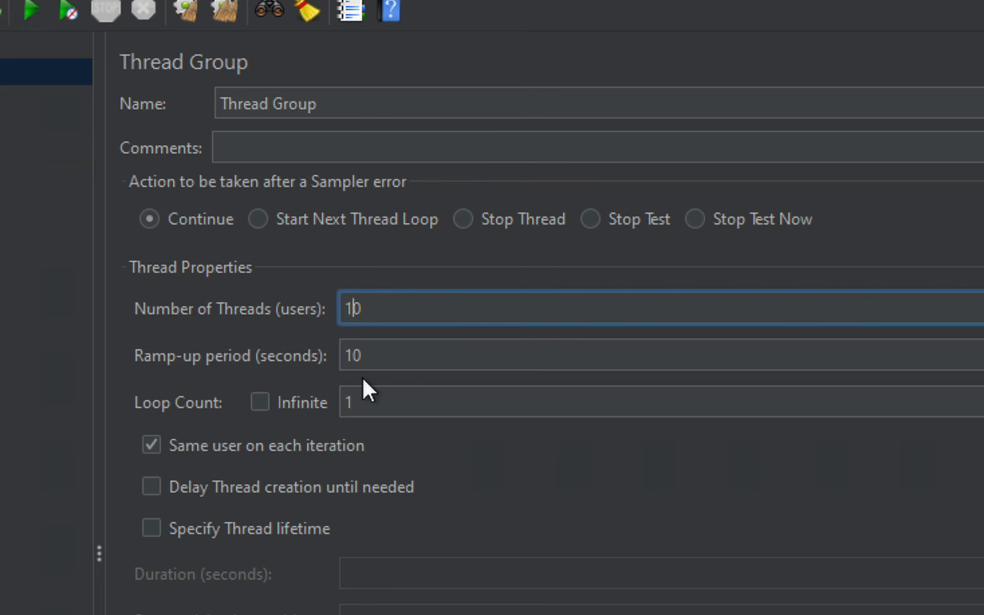
pyautogui.press('BackSpace')
pyautogui.write('2')
pyautogui.press('Tab')
pyautogui.hotkey('shift', 'Tab')
pyautogui.press('Tab')
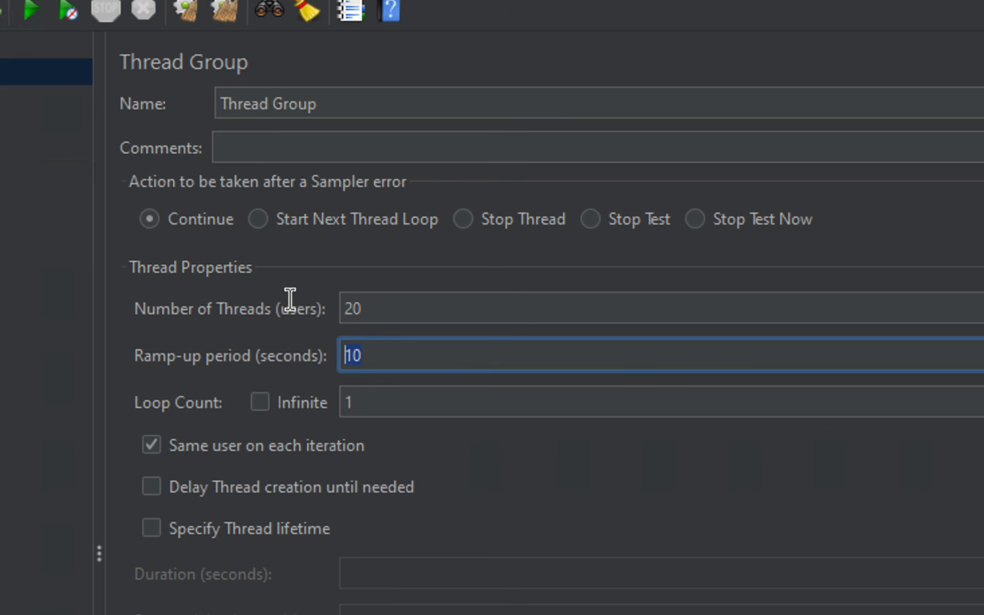
pyautogui.click(380, 310)
pyautogui.press('Home')
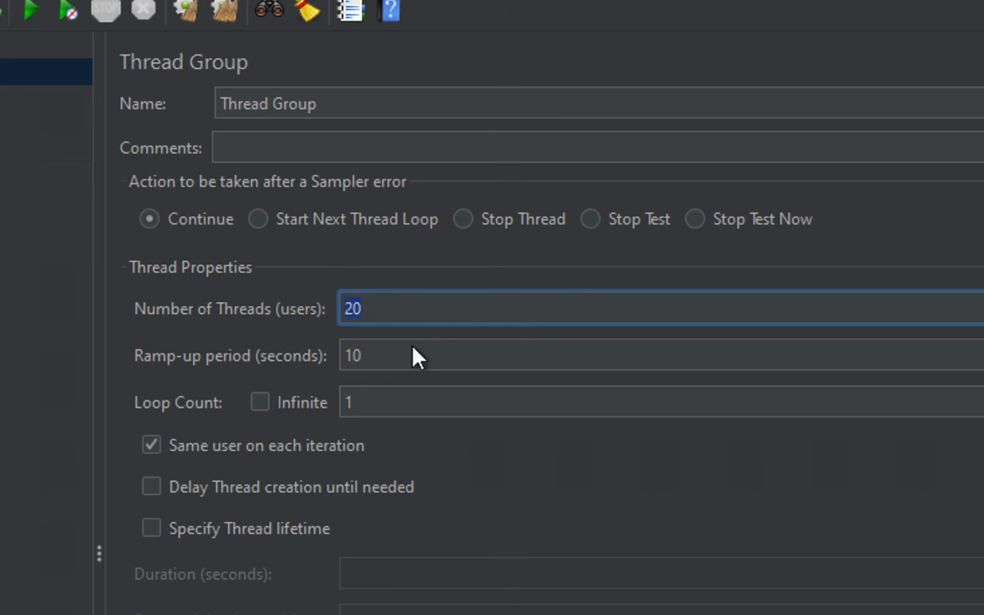
pyautogui.press('Tab')
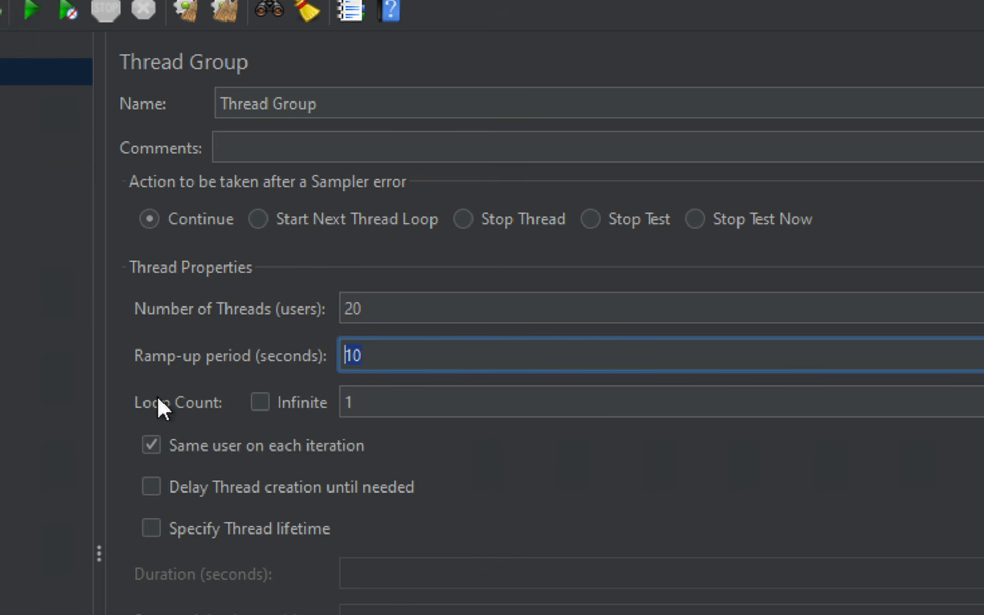
# Try loop count values 2 and 1, then make the thread group loop infinitely
pyautogui.moveTo(150, 390); pyautogui.dragTo(453, 420)
pyautogui.press('Tab')
pyautogui.press('Tab')
pyautogui.write('2')
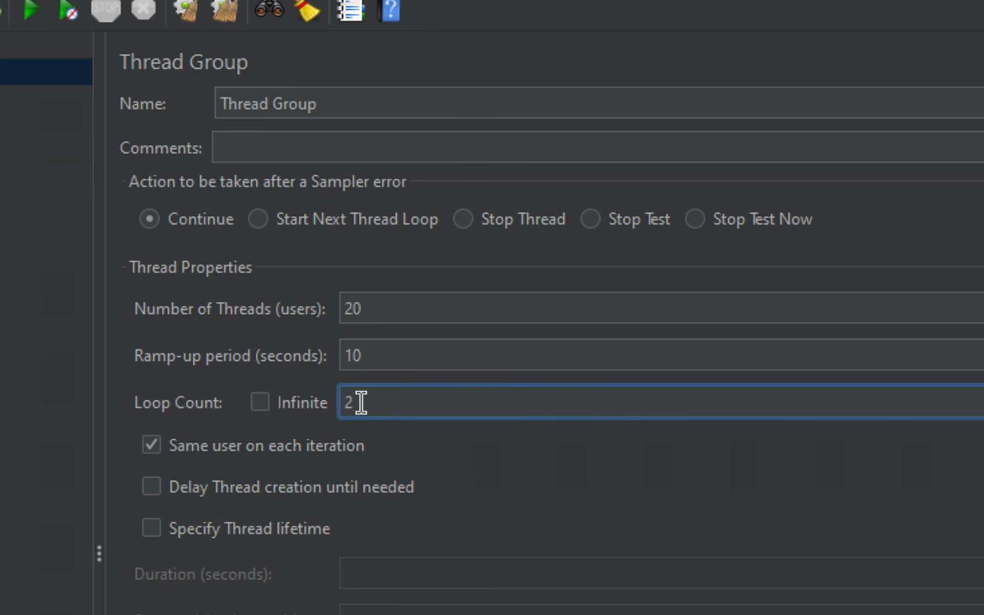
pyautogui.press('BackSpace')
pyautogui.write('1')
pyautogui.click(260, 402)
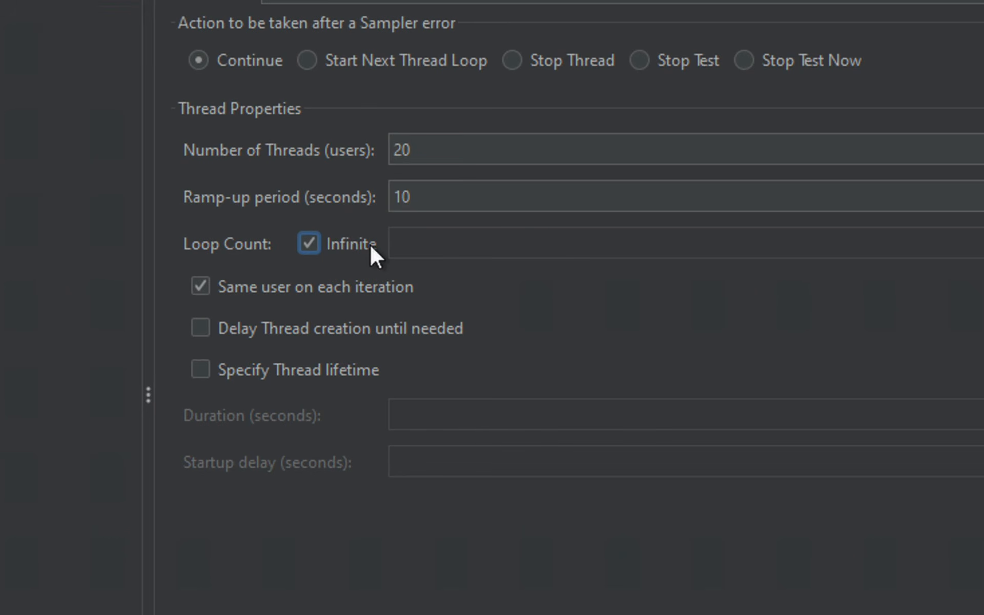
# Untick Infinite so the Loop Count is left blank, keeping 20 threads
pyautogui.click(370, 245)
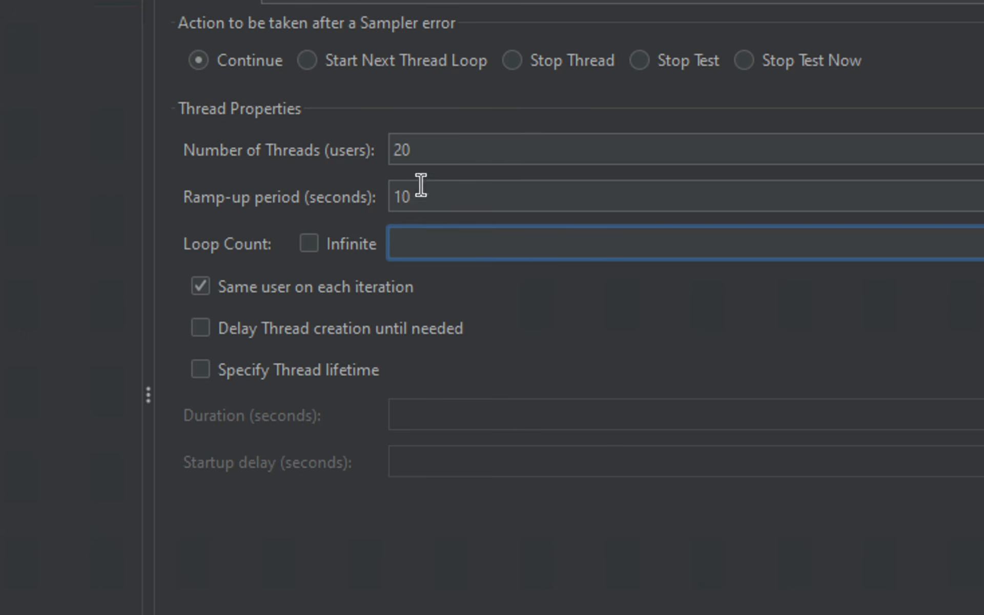
pyautogui.click(422, 148)
pyautogui.hotkey('shift', 'Home')
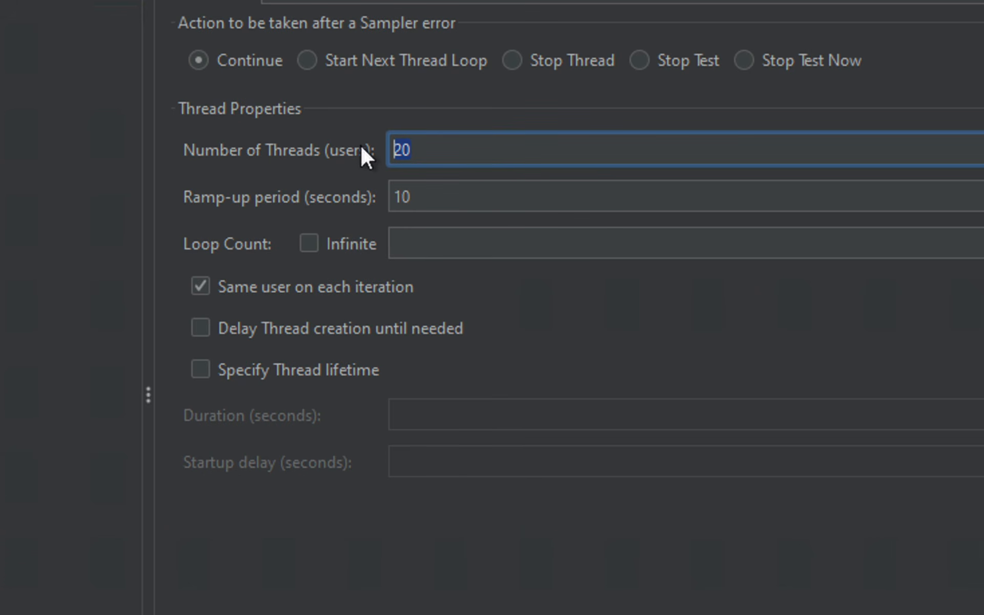
pyautogui.click(469, 152)
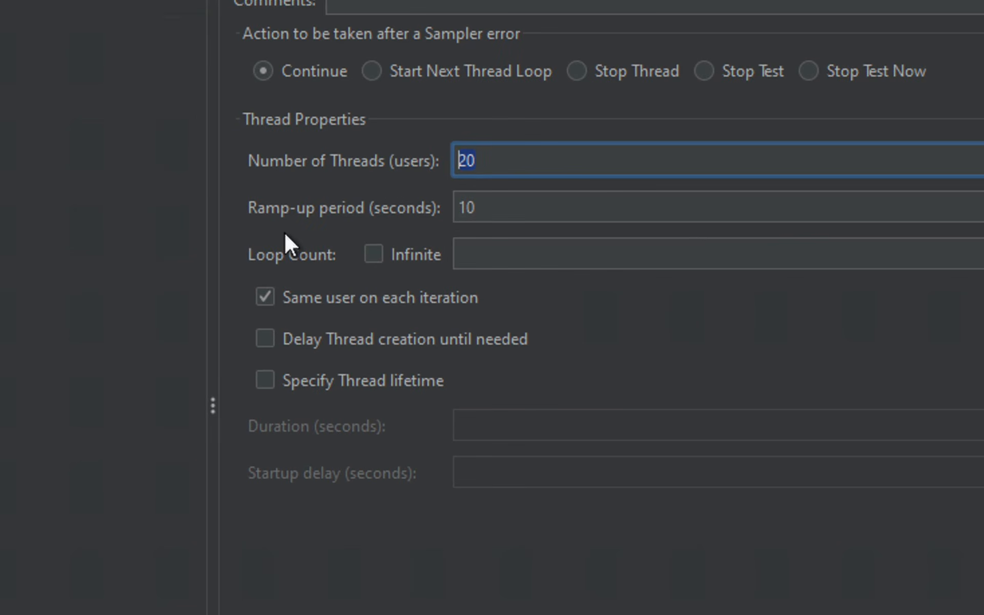
pyautogui.moveTo(239, 233); pyautogui.dragTo(696, 270)
pyautogui.moveTo(254, 279); pyautogui.dragTo(550, 395)
pyautogui.moveTo(241, 284)
pyautogui.mouseDown()
pyautogui.moveTo(539, 343)
pyautogui.moveTo(529, 310)
pyautogui.mouseUp()
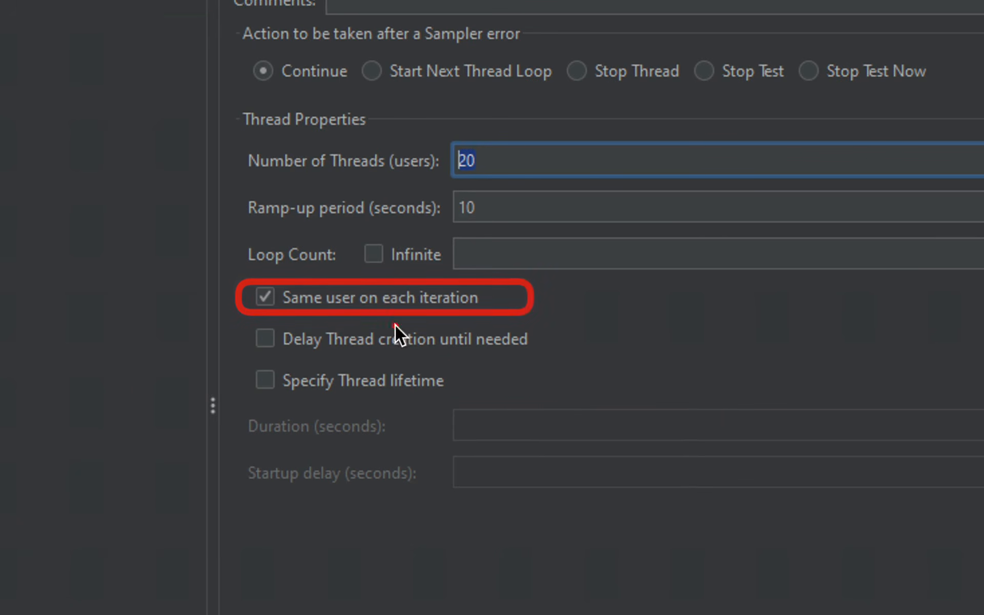
pyautogui.moveTo(255, 326); pyautogui.dragTo(559, 355)
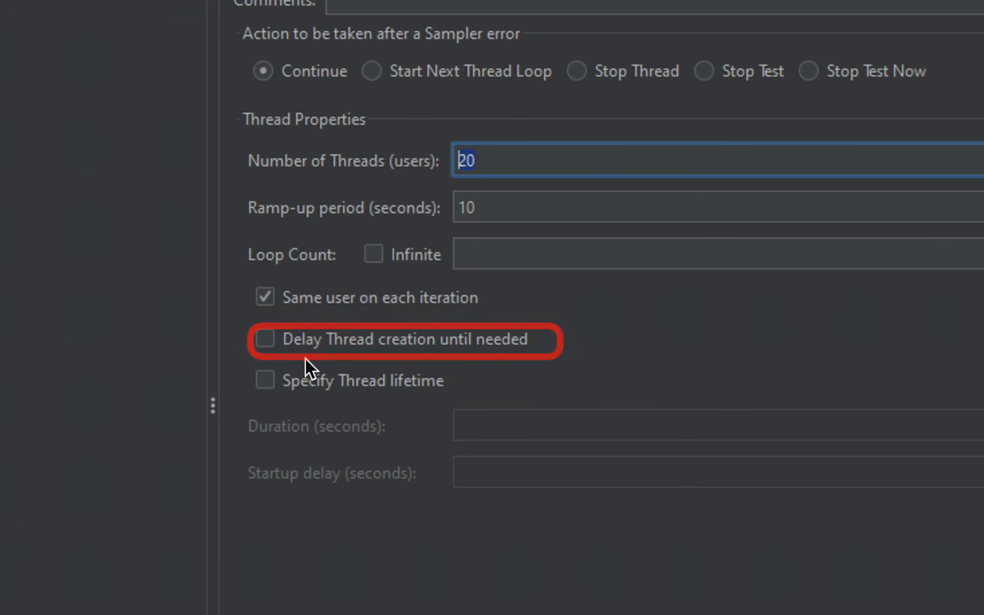
pyautogui.moveTo(244, 361); pyautogui.dragTo(506, 395)
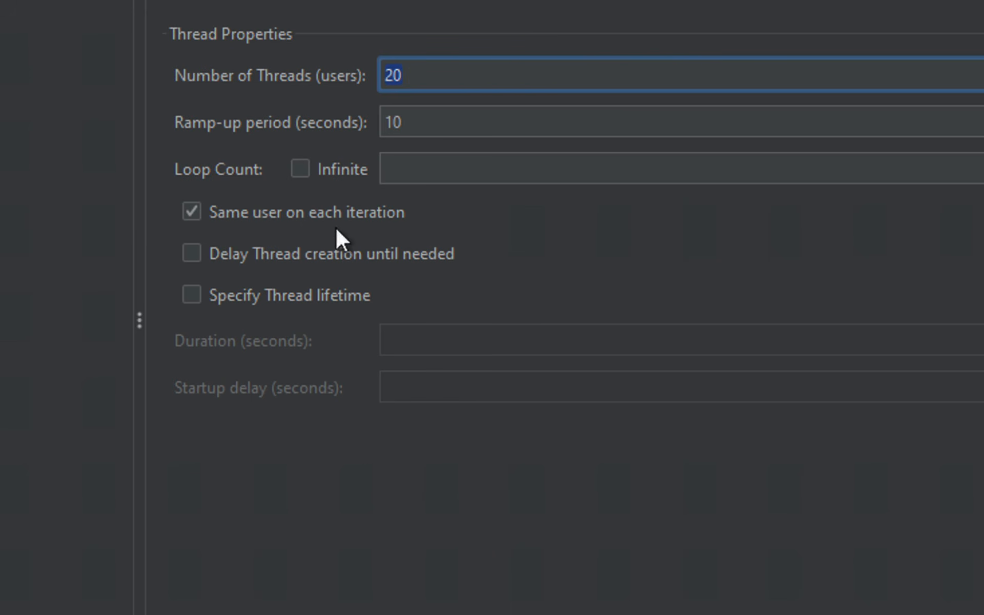
pyautogui.click(190, 211)
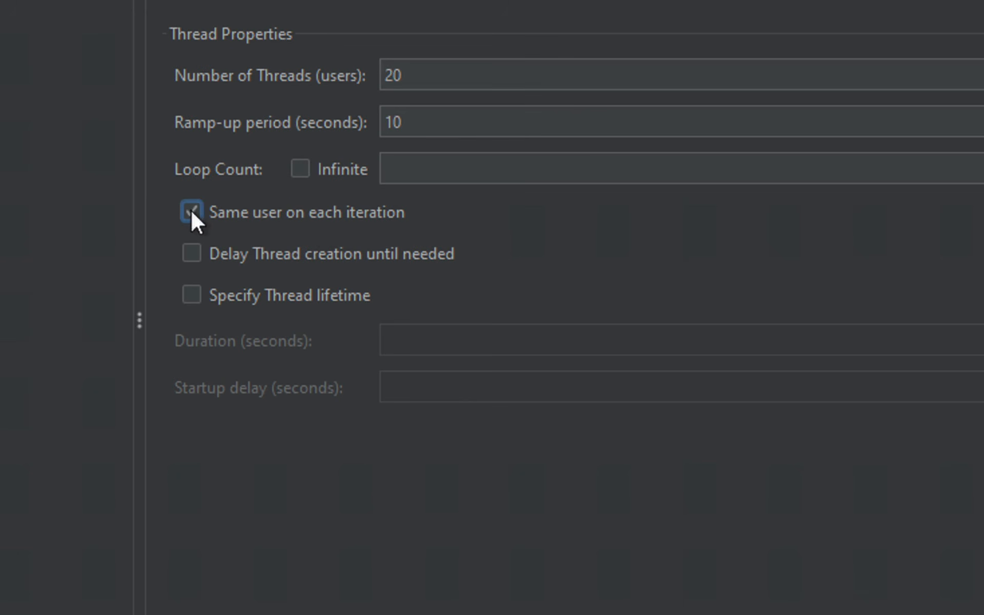
pyautogui.click(193, 254)
pyautogui.click(192, 296)
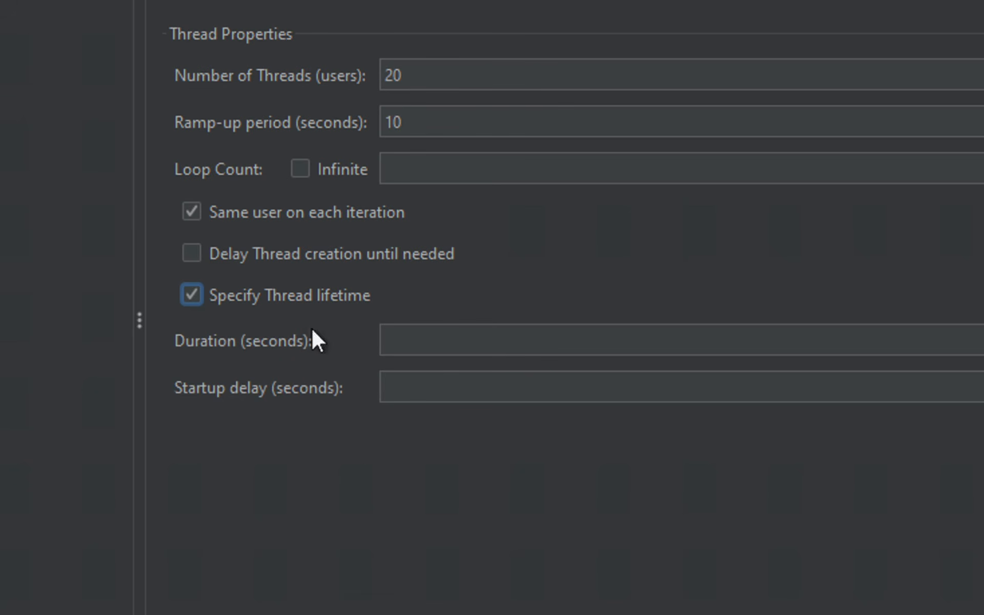
pyautogui.click(244, 288)
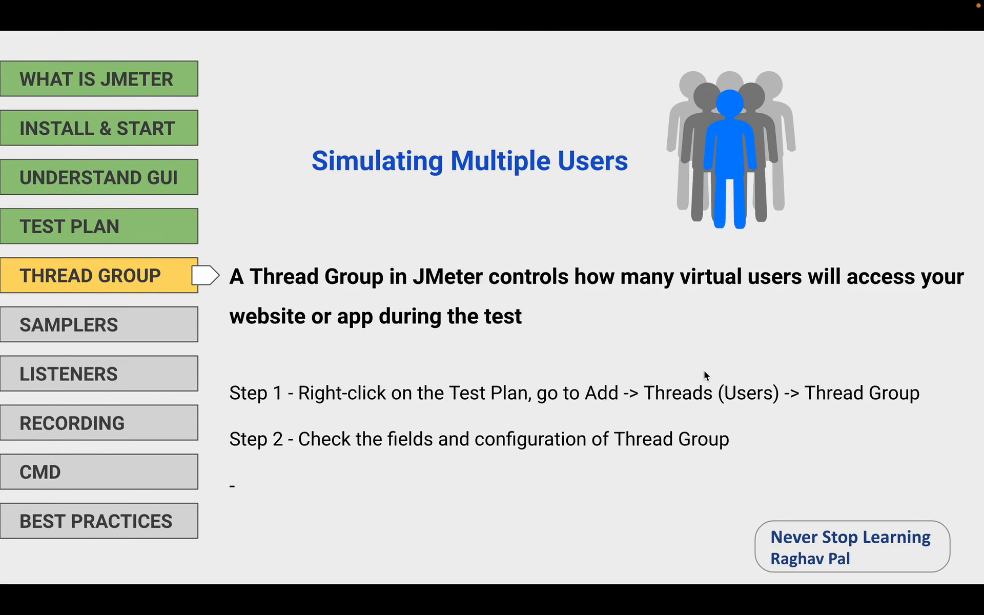
# Advance the slides twice until SAMPLERS is highlighted in the agenda
pyautogui.press('Right')
pyautogui.press('Right')
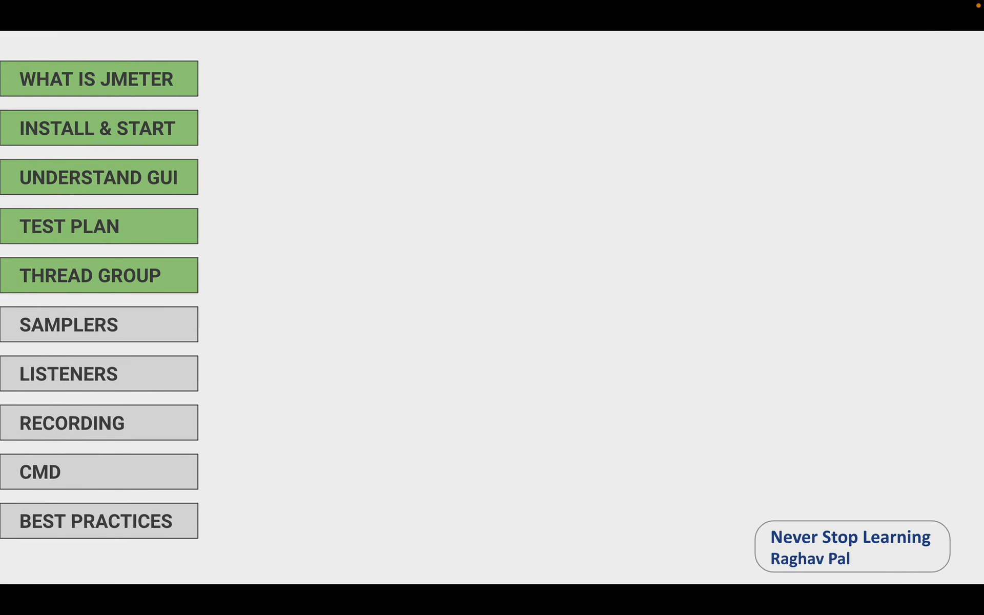
pyautogui.press('Right')
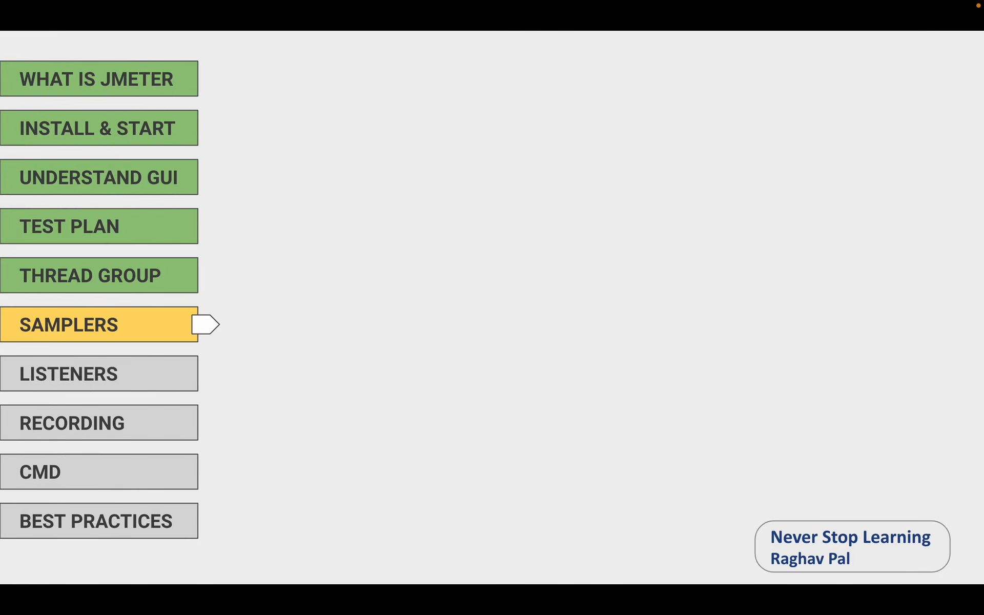
pyautogui.press('Right')
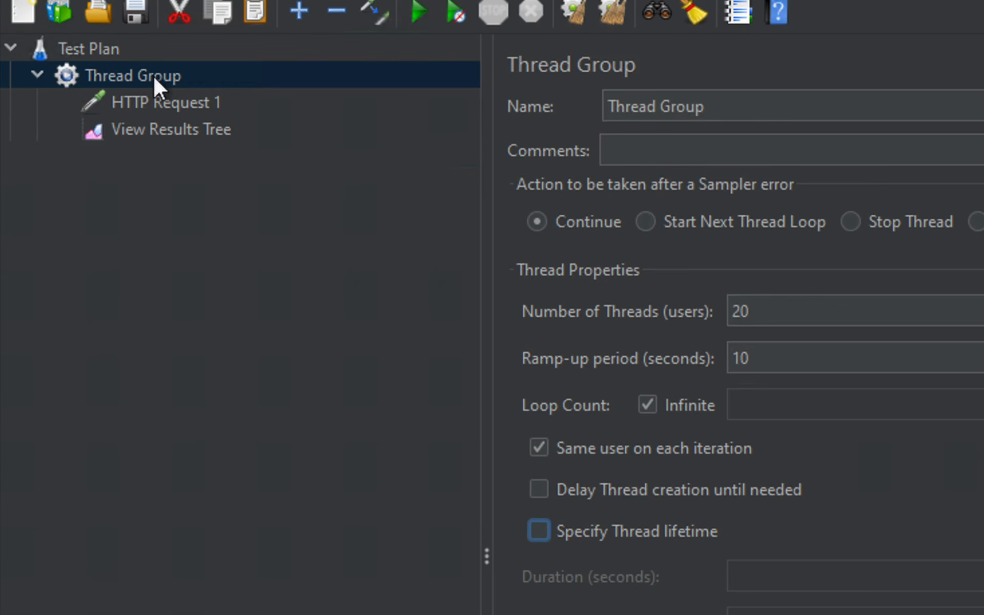
# Show the thread group's Add > Sampler list, from HTTP Request to SMTP Sampler
pyautogui.rightClick(154, 77)
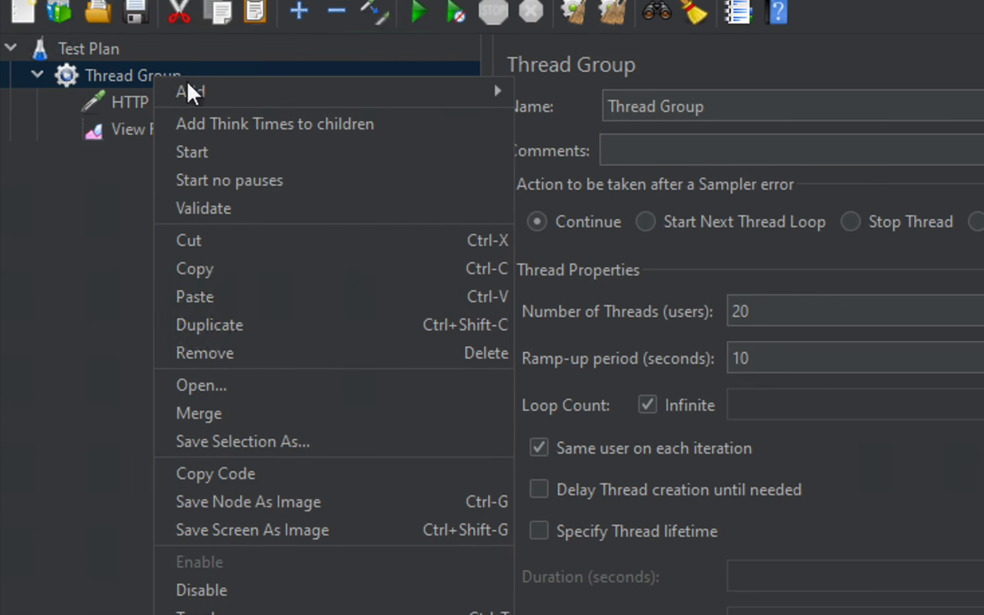
pyautogui.moveTo(235, 87)
pyautogui.moveTo(572, 87)
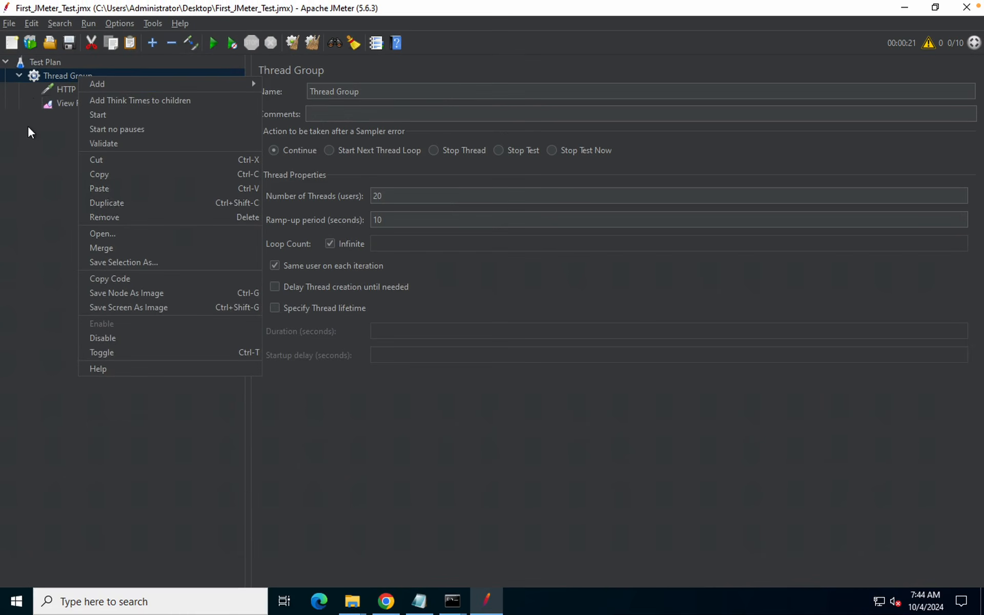
# Select HTTP Request 1 and review its Name and Comments fields
pyautogui.click(28, 131)
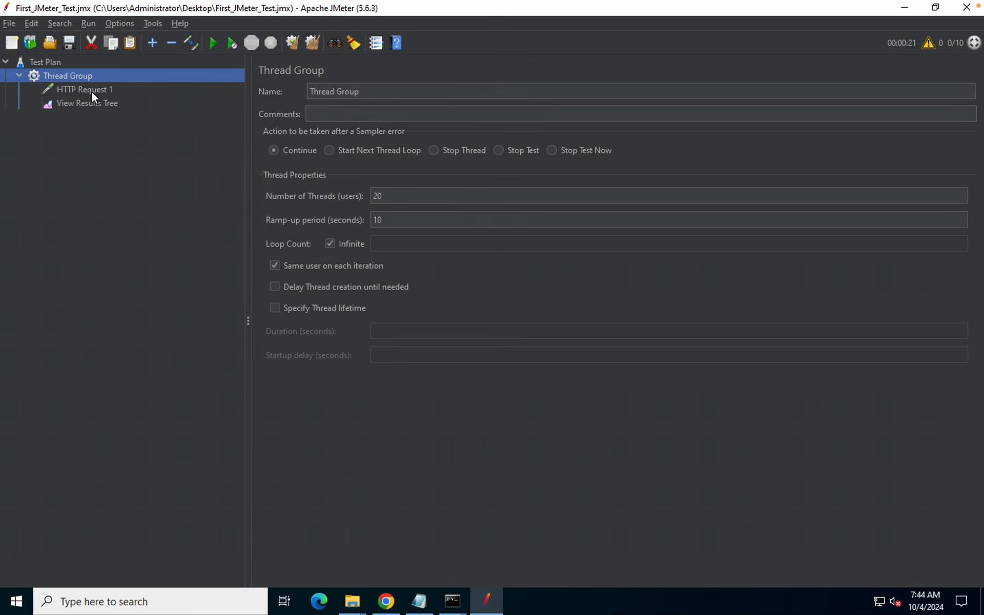
pyautogui.click(88, 91)
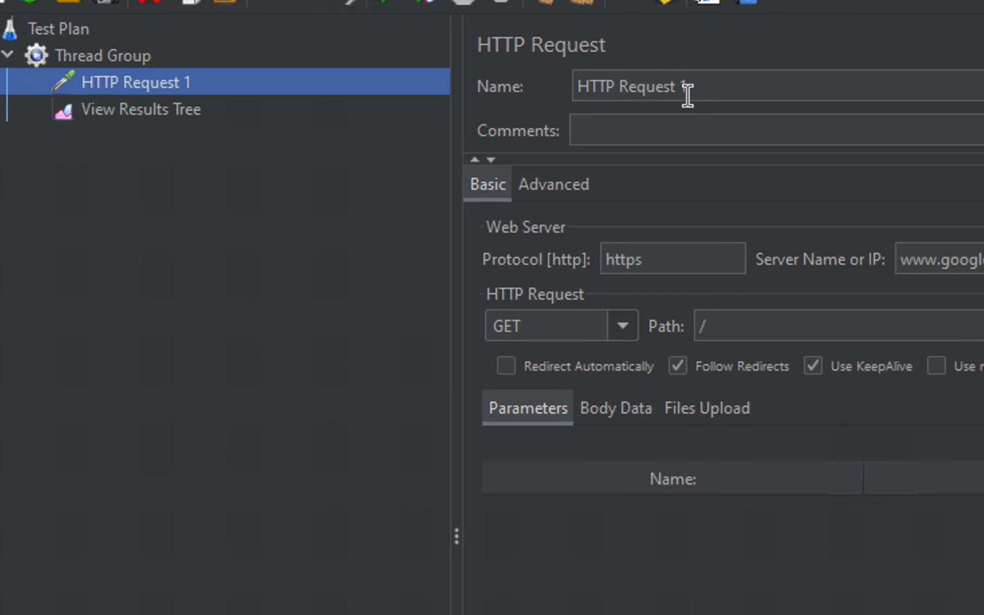
pyautogui.click(703, 86)
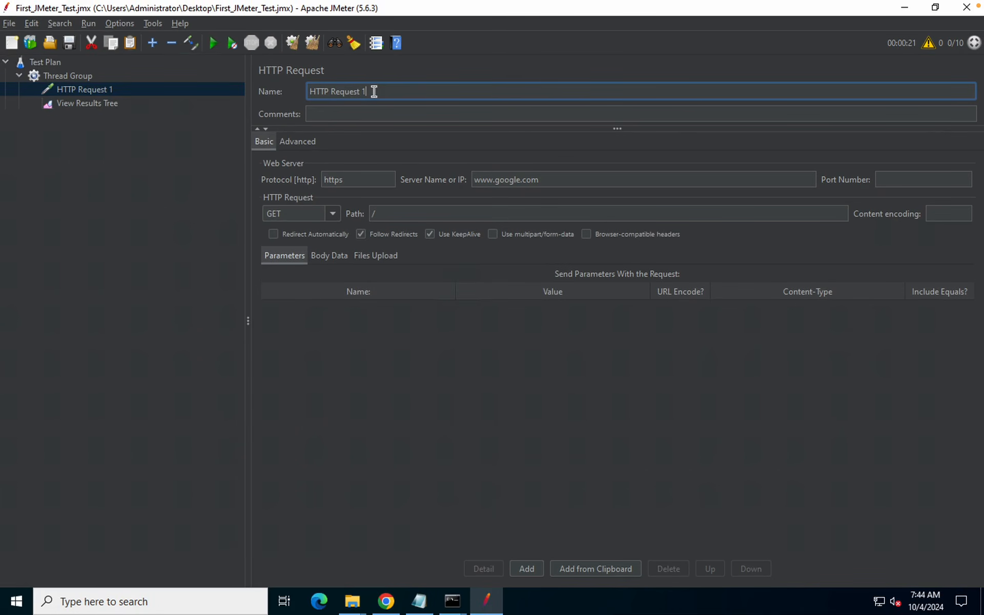
pyautogui.press('Tab')
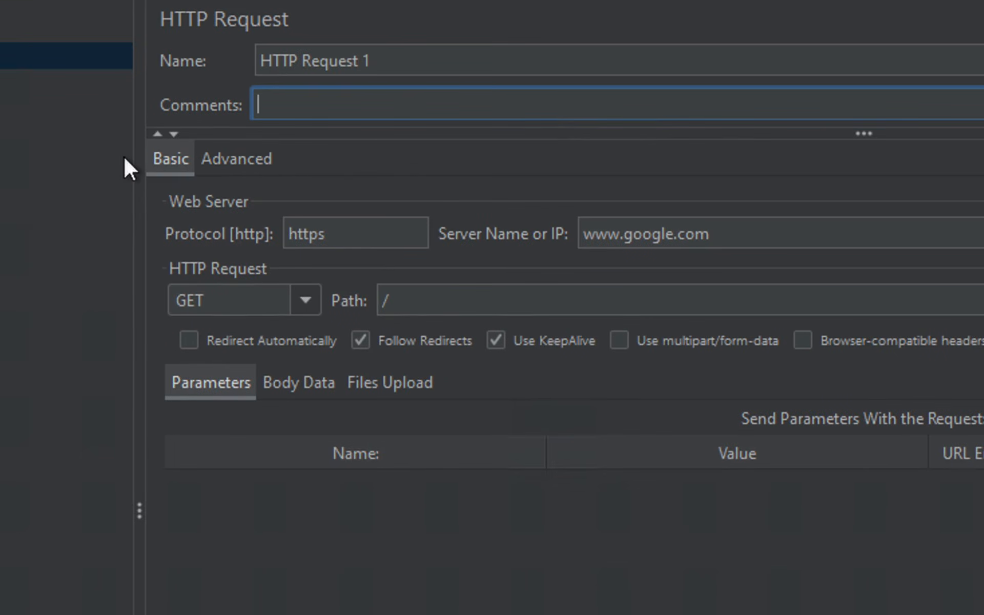
# Compare the Basic and Advanced tabs, then display the HTTP method dropdown
pyautogui.click(173, 159)
pyautogui.click(222, 157)
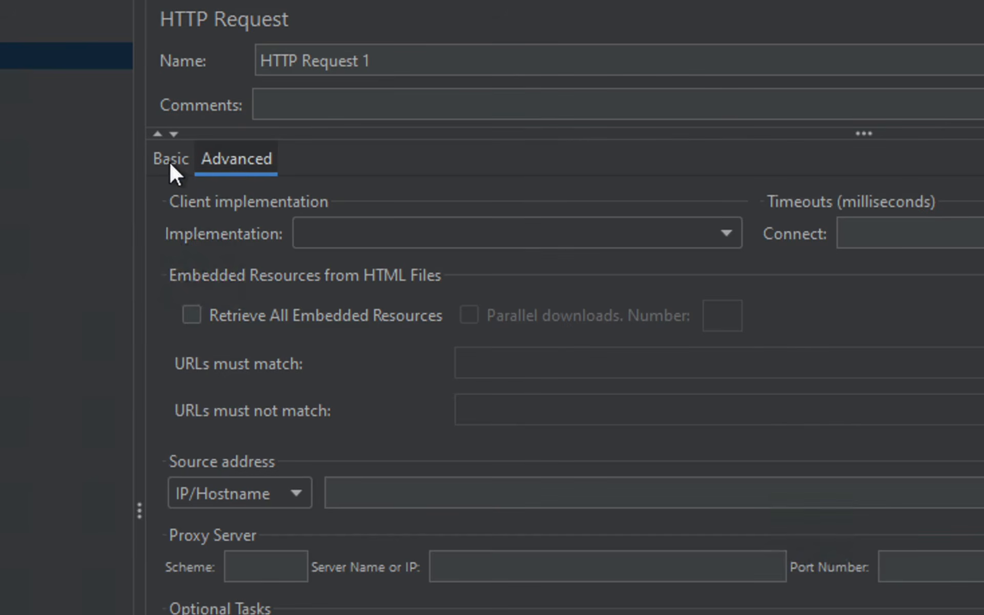
pyautogui.click(169, 161)
pyautogui.click(230, 159)
pyautogui.click(159, 163)
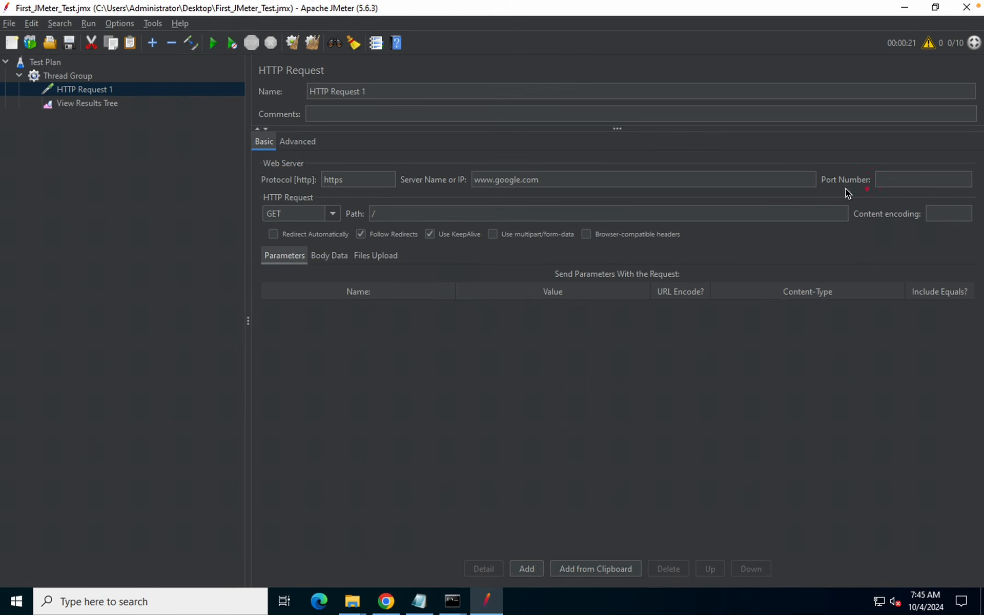
pyautogui.click(333, 215)
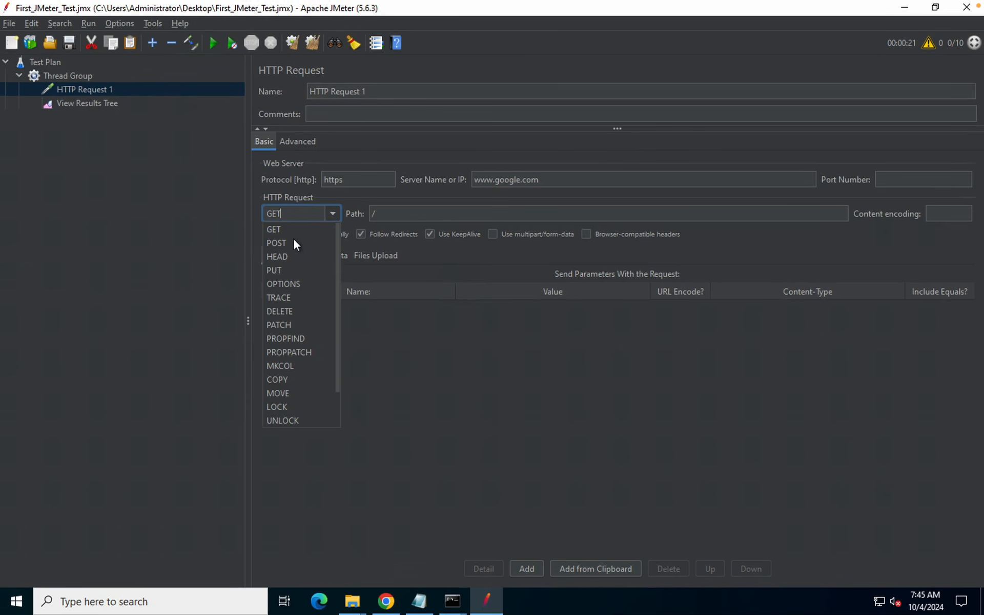
# Close the method list with GET kept and move into the Content encoding field
pyautogui.click(278, 234)
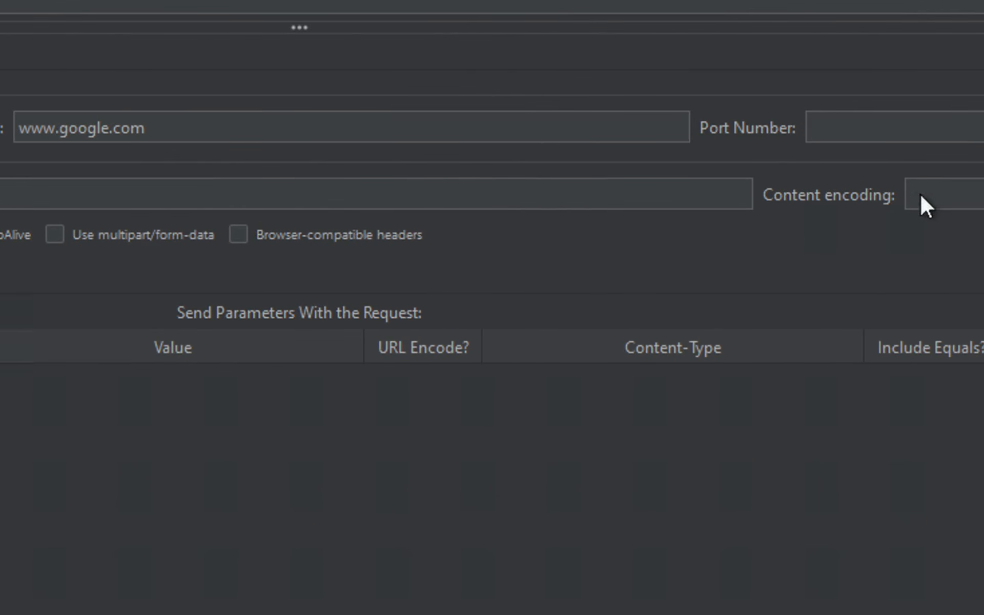
pyautogui.click(923, 195)
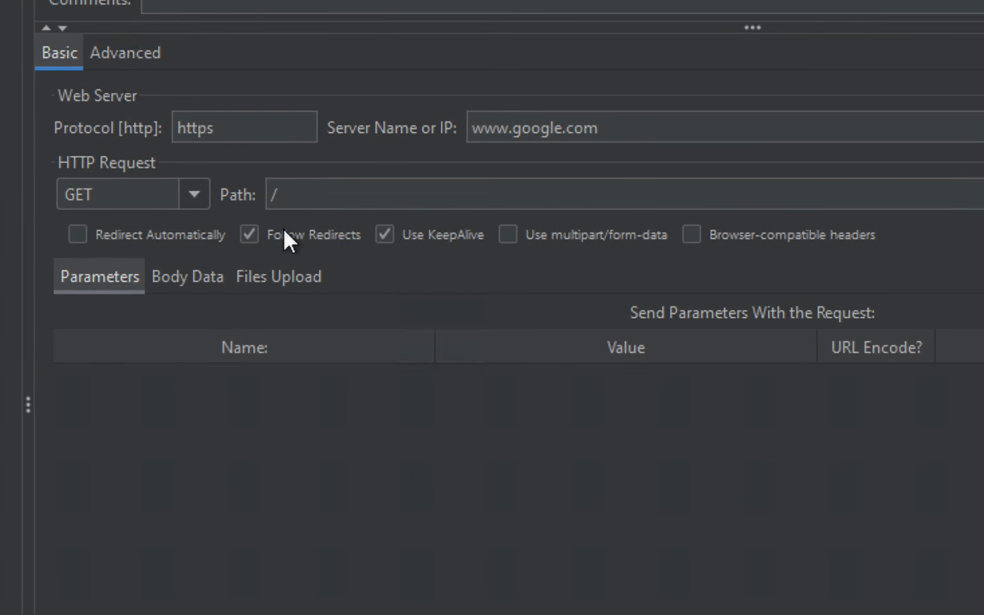
pyautogui.moveTo(233, 220); pyautogui.dragTo(367, 244)
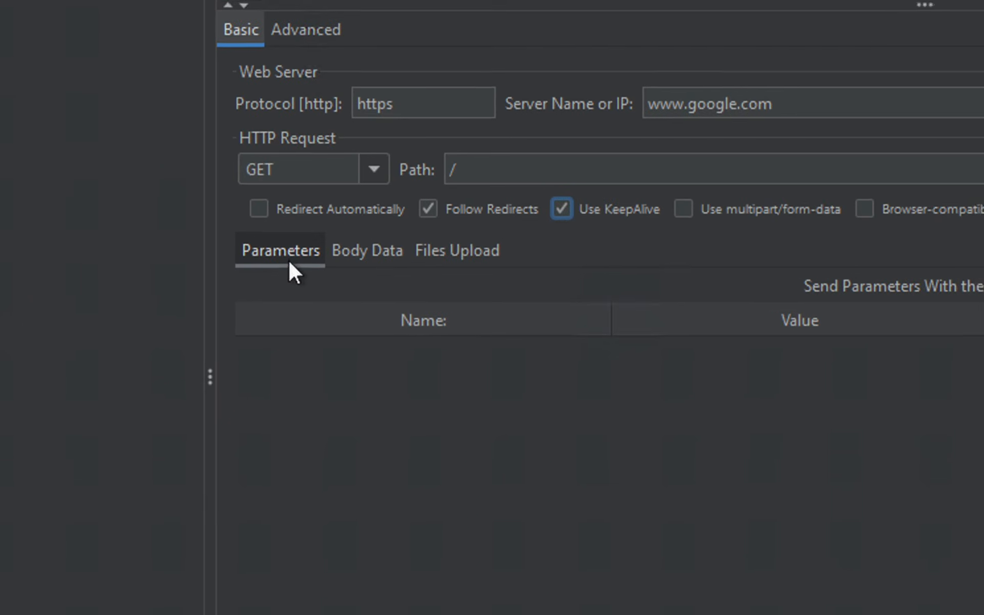
pyautogui.click(285, 255)
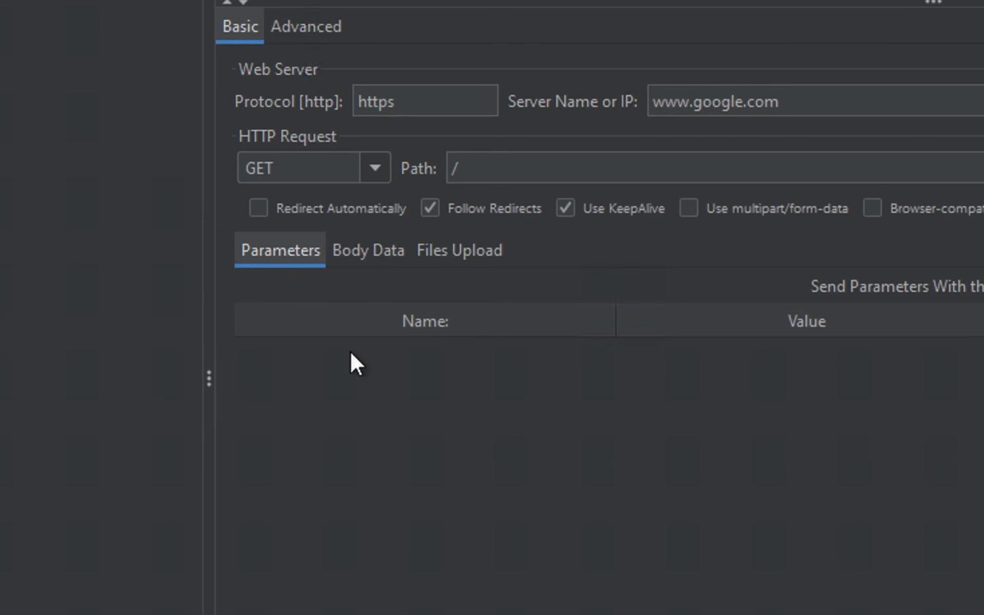
pyautogui.click(374, 254)
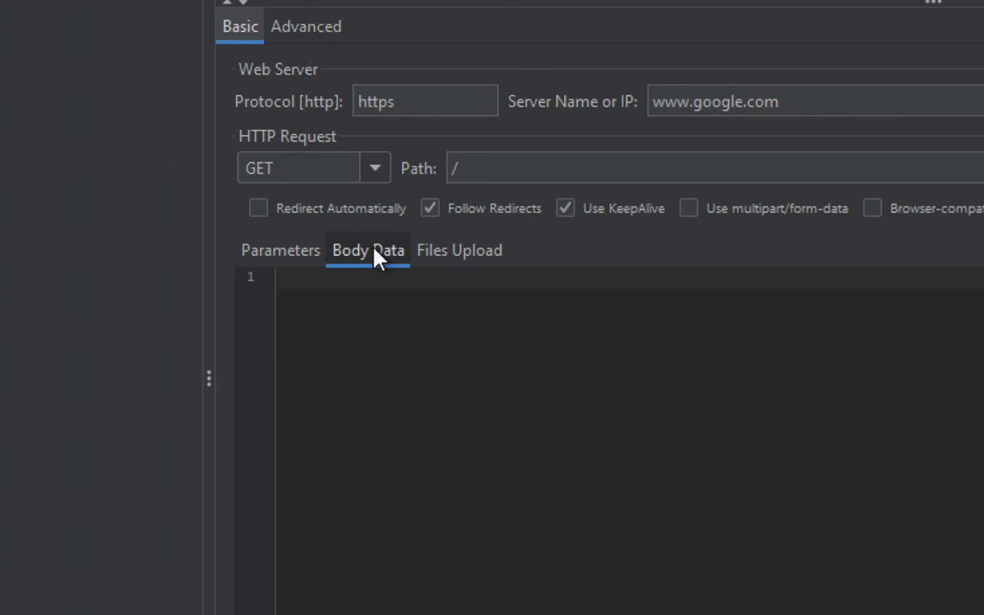
pyautogui.click(457, 249)
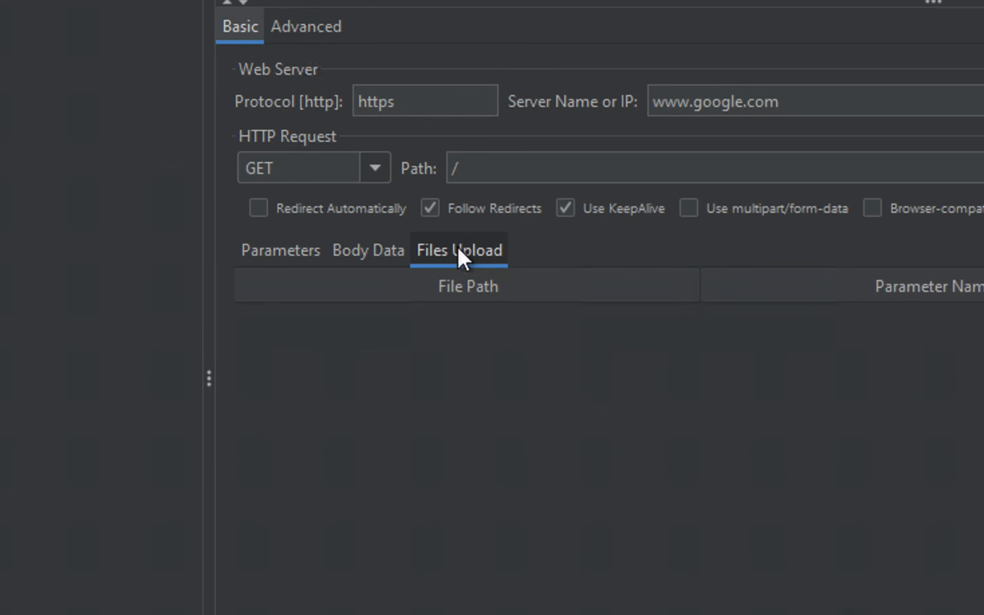
pyautogui.click(370, 249)
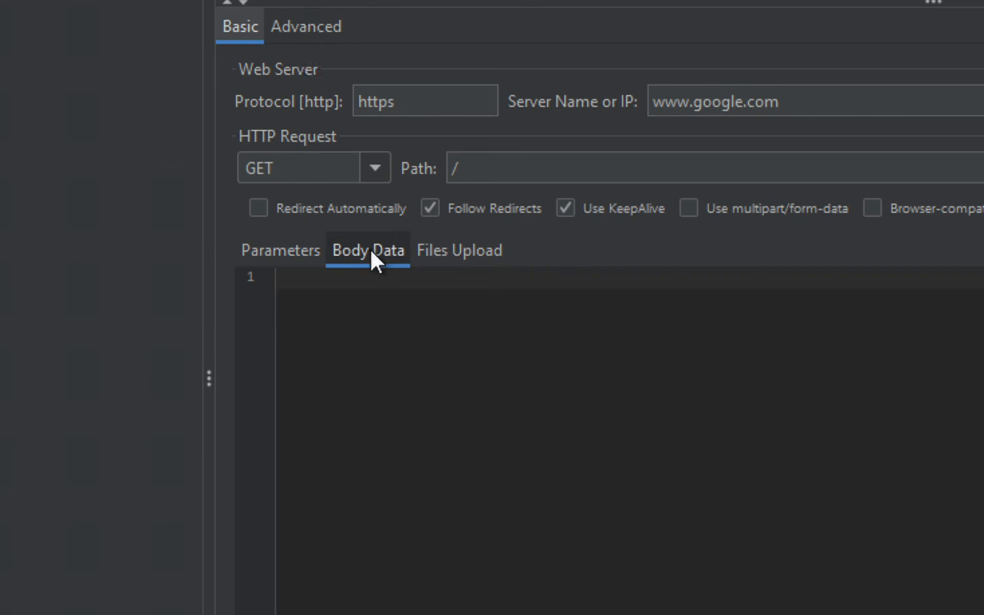
pyautogui.click(444, 258)
pyautogui.click(310, 253)
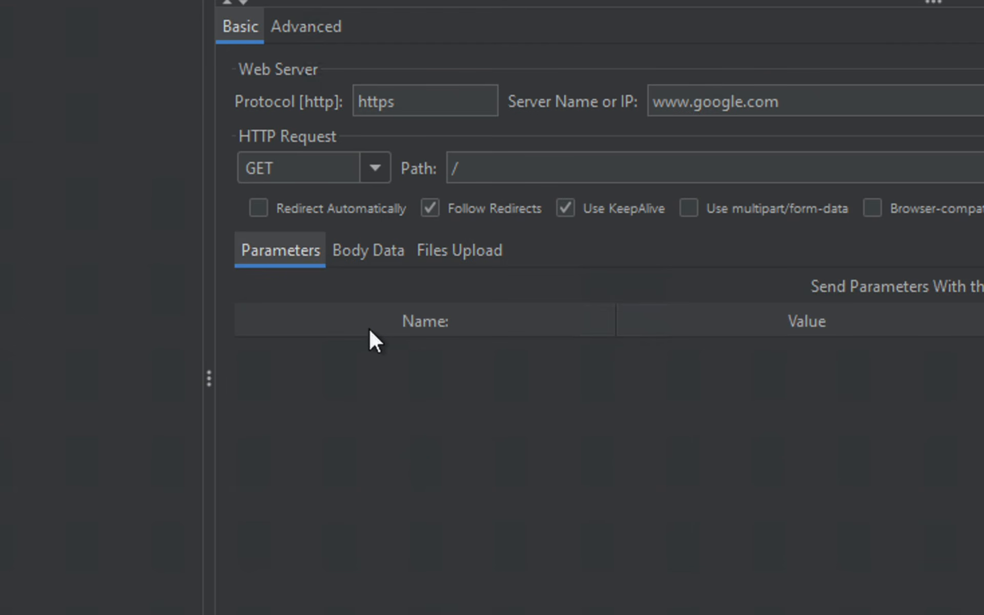
pyautogui.click(317, 32)
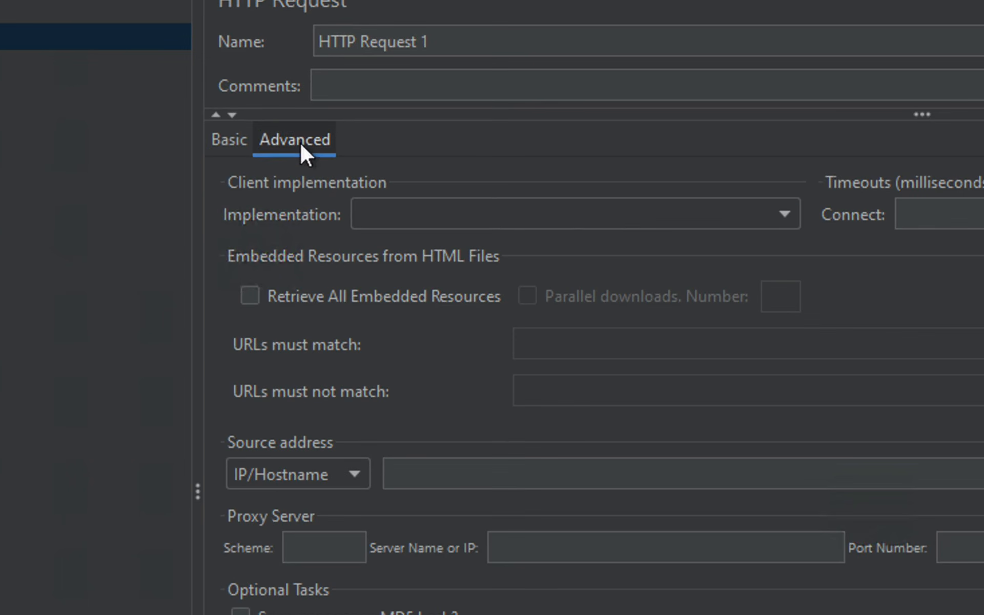
pyautogui.click(785, 214)
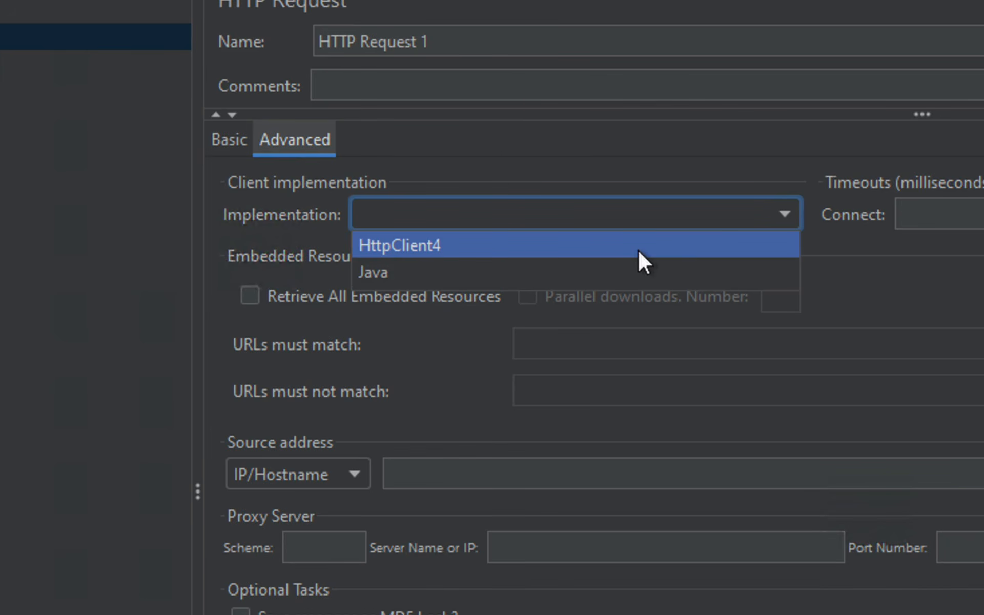
pyautogui.click(846, 244)
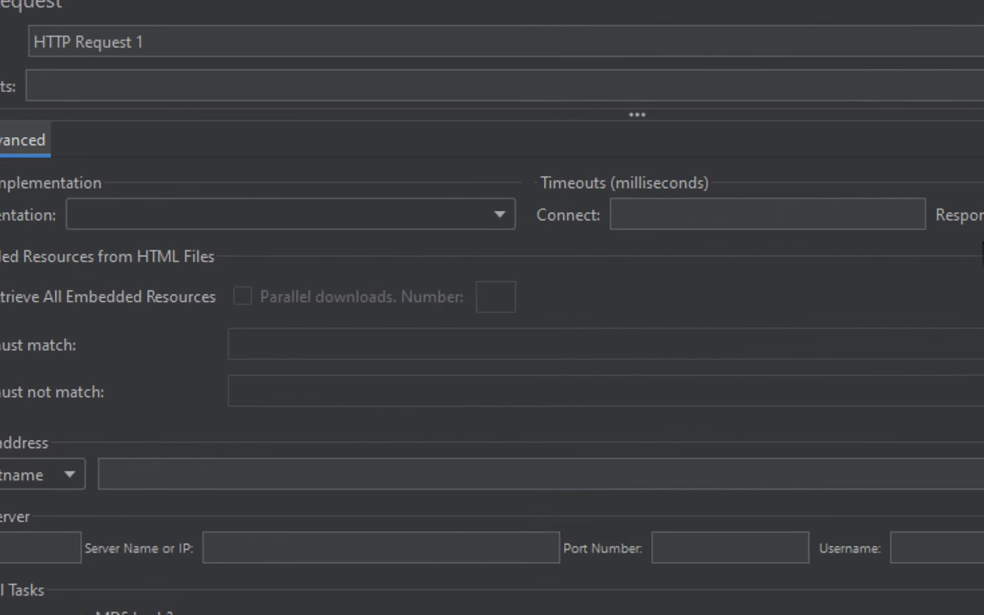
pyautogui.click(444, 211)
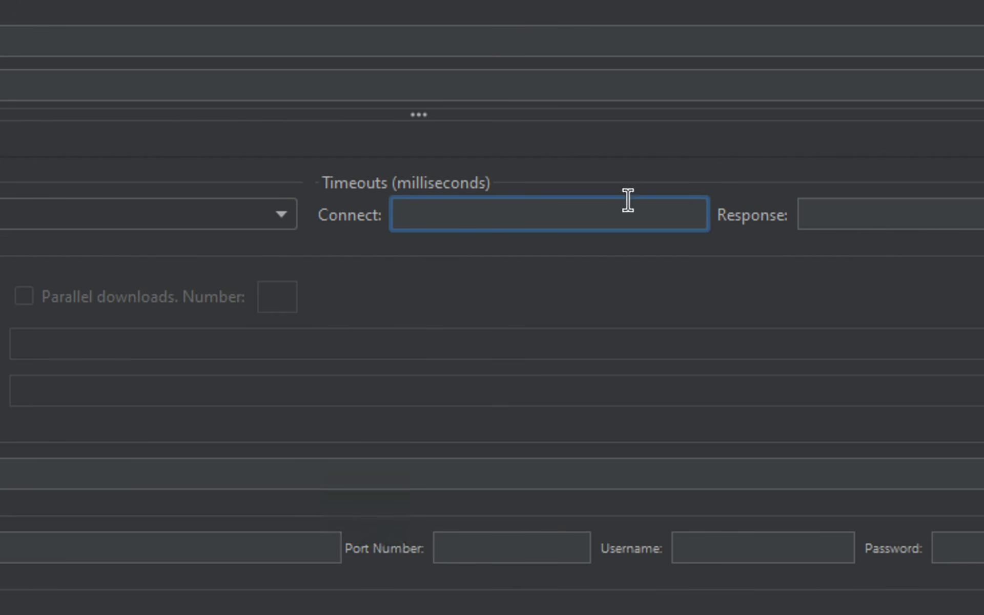
pyautogui.click(913, 214)
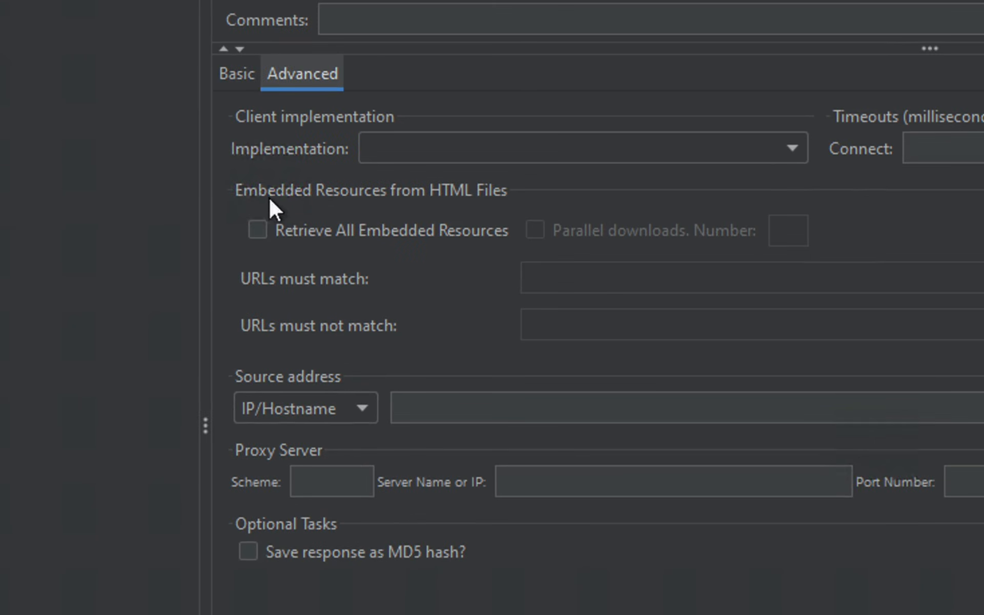
pyautogui.click(324, 236)
pyautogui.click(322, 231)
pyautogui.click(365, 411)
pyautogui.click(365, 409)
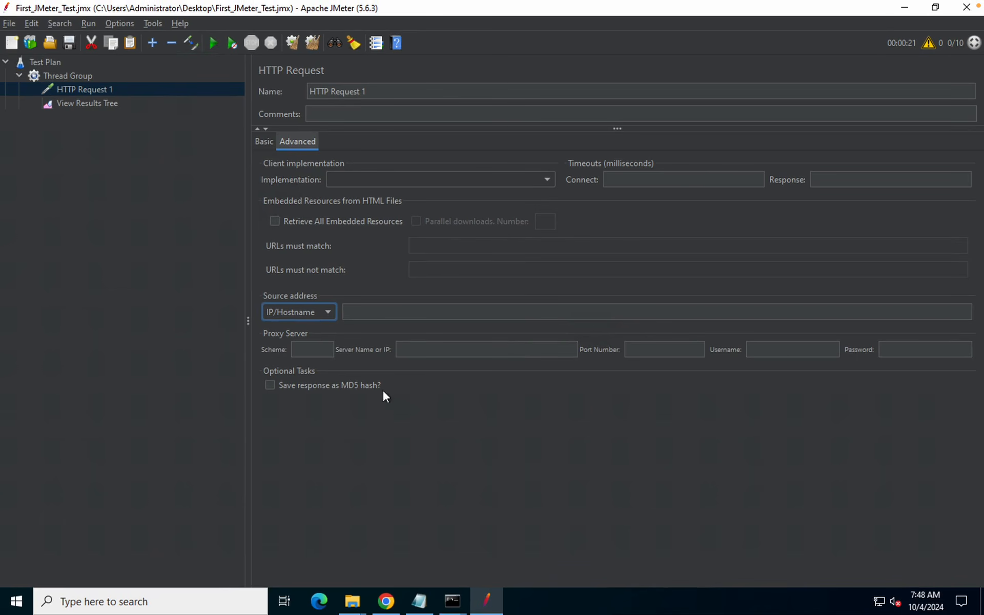
pyautogui.click(260, 140)
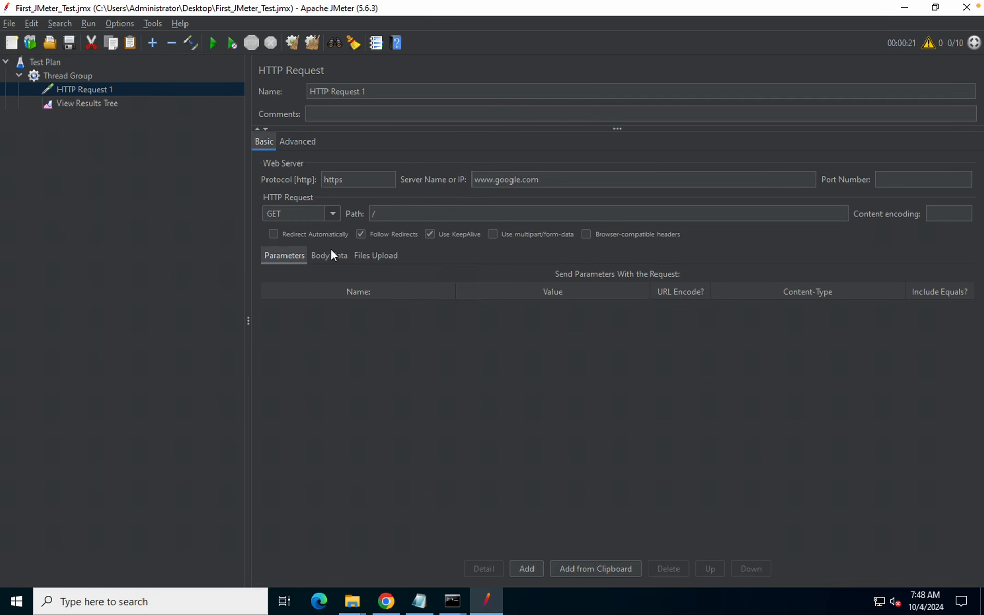
# Select Thread Group and browse its Add > Sampler types without adding any
pyautogui.click(57, 76)
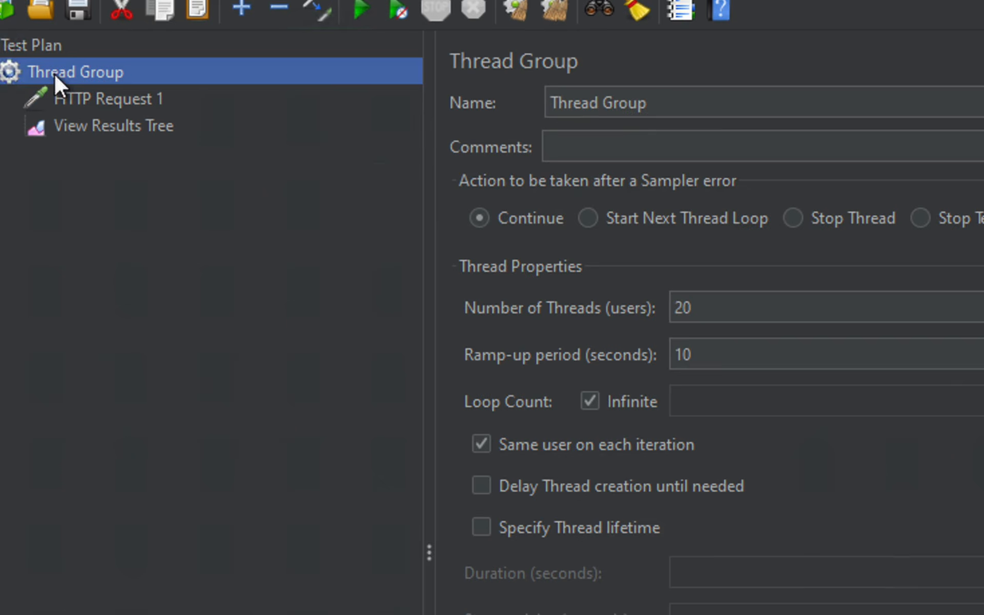
pyautogui.rightClick(55, 74)
pyautogui.moveTo(145, 87)
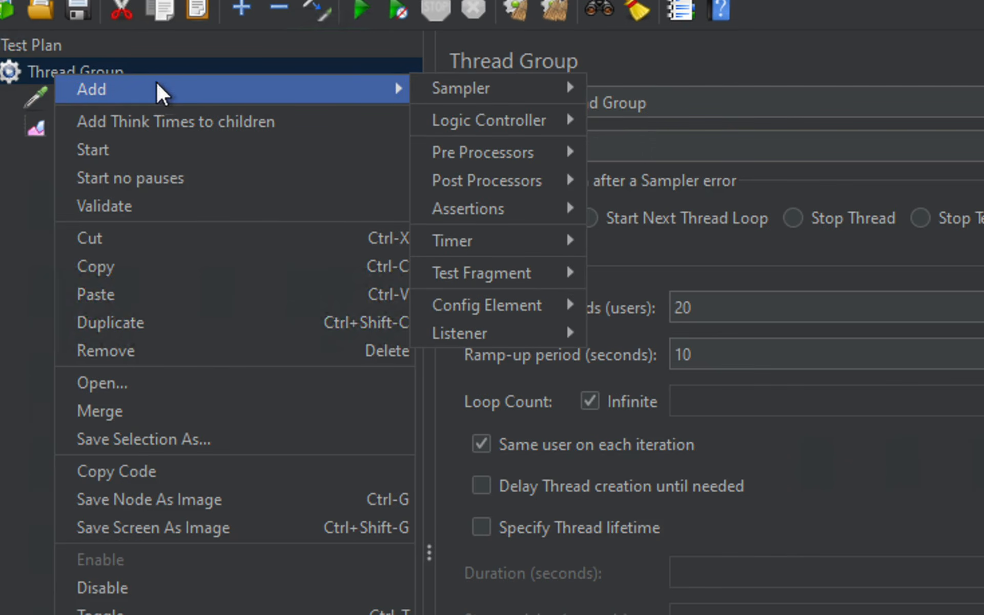
pyautogui.moveTo(512, 87)
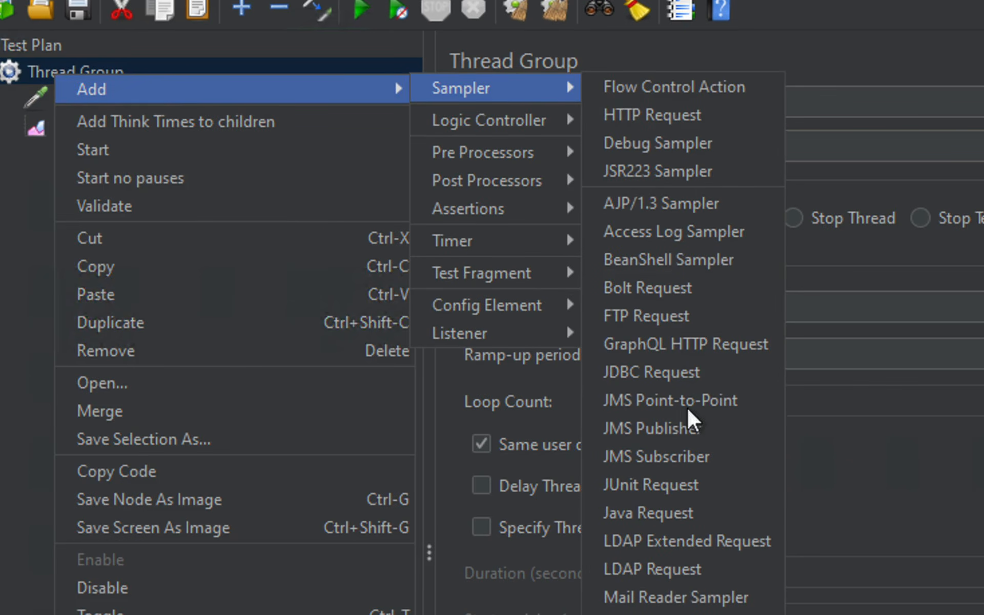
pyautogui.click(819, 268)
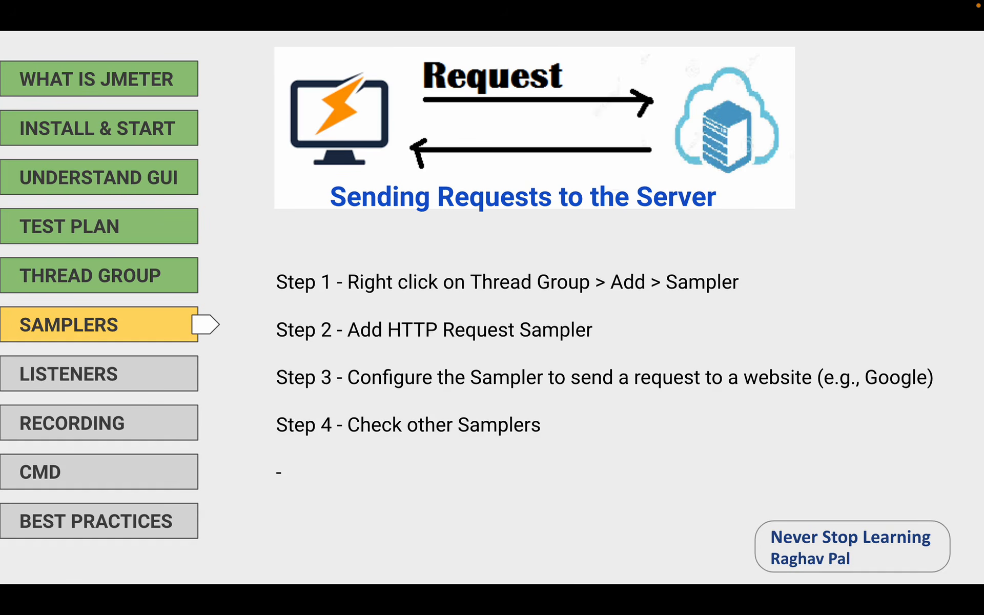
# Advance the slides to Listeners' Step 1 on View Results Tree, then switch back to JMeter
pyautogui.press('Right')
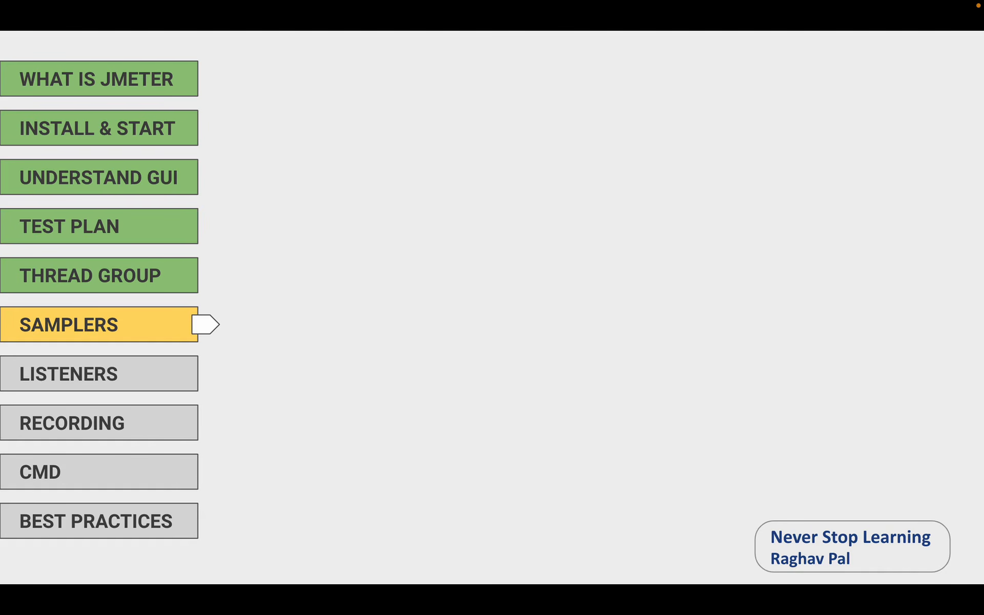
pyautogui.press('Right')
pyautogui.press('Right')
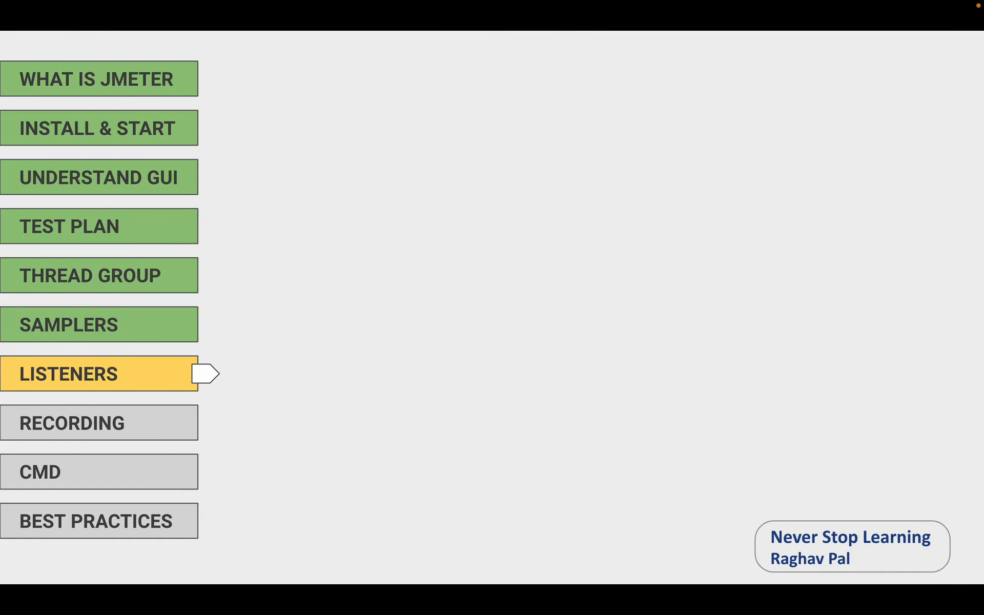
pyautogui.press('Right')
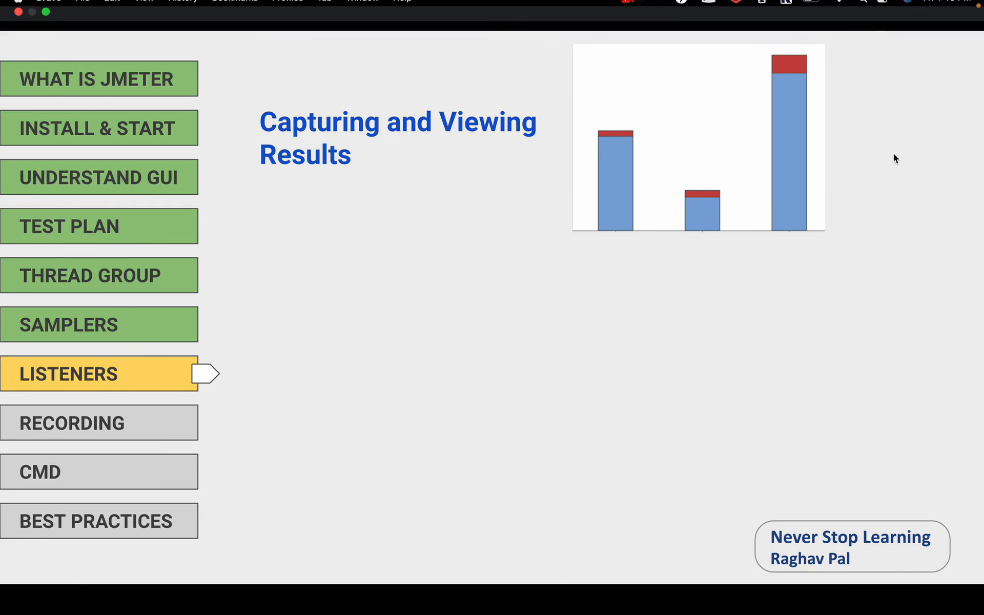
pyautogui.moveTo(877, 5)
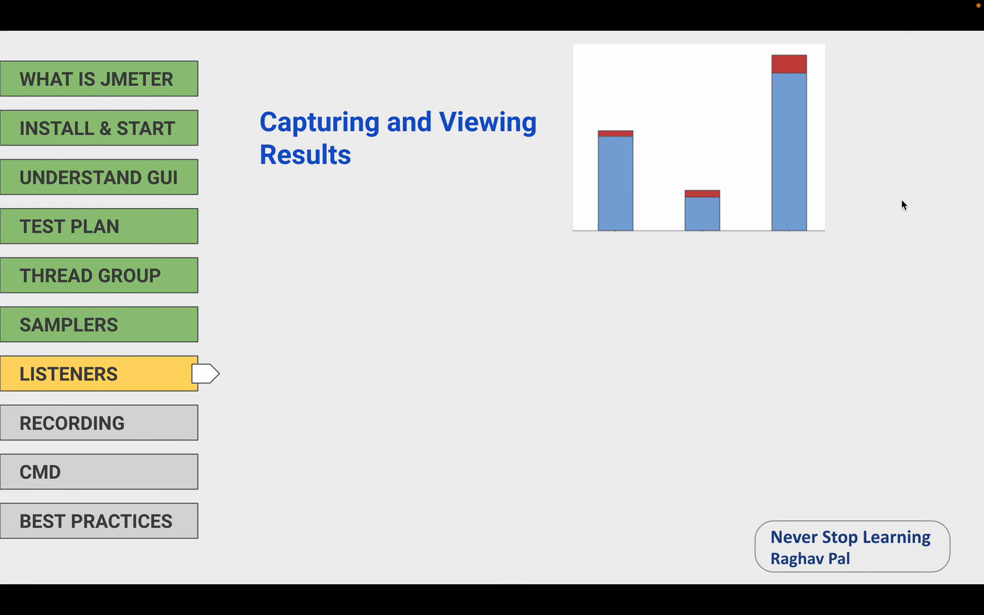
pyautogui.press('Right')
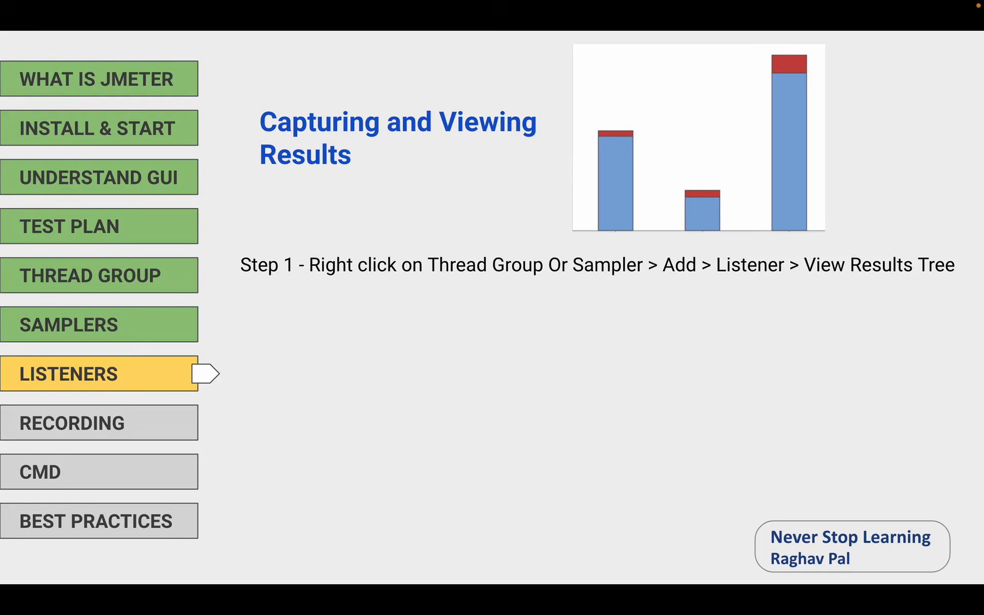
pyautogui.hotkey('ctrl', 'Right')
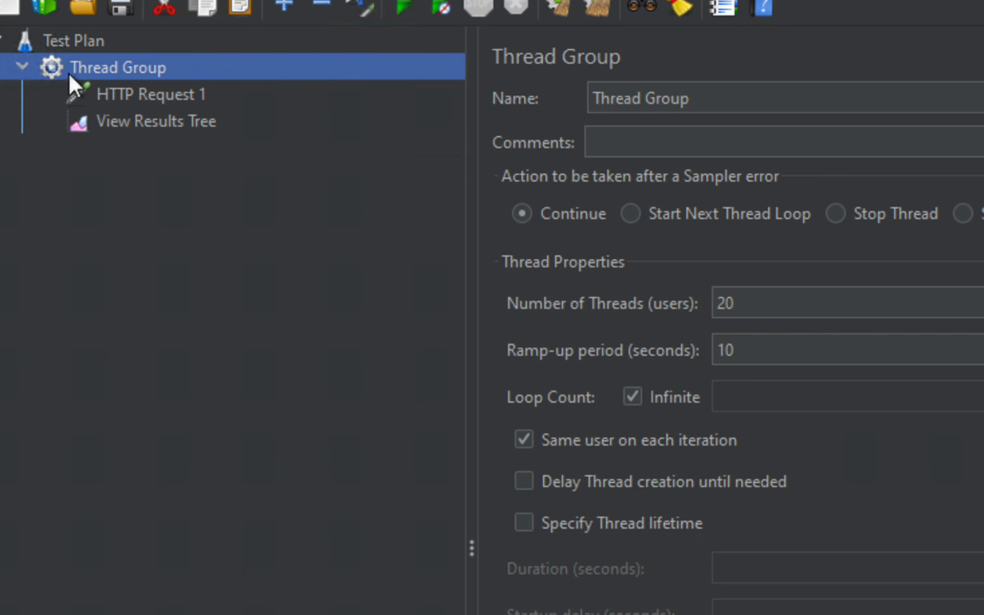
# Add a View Results in Table listener to the Thread Group
pyautogui.rightClick(78, 69)
pyautogui.moveTo(162, 81)
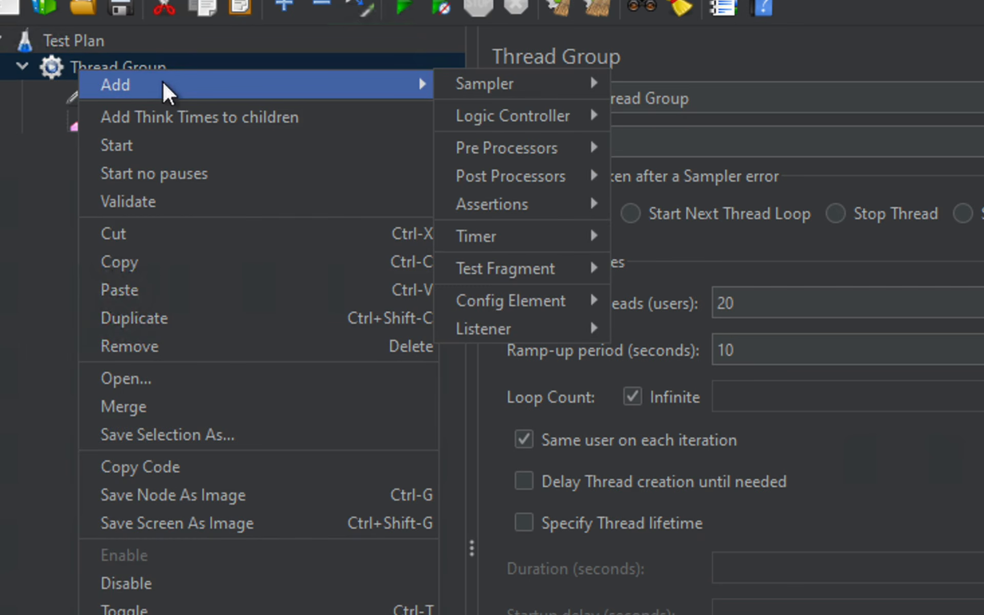
pyautogui.moveTo(519, 328)
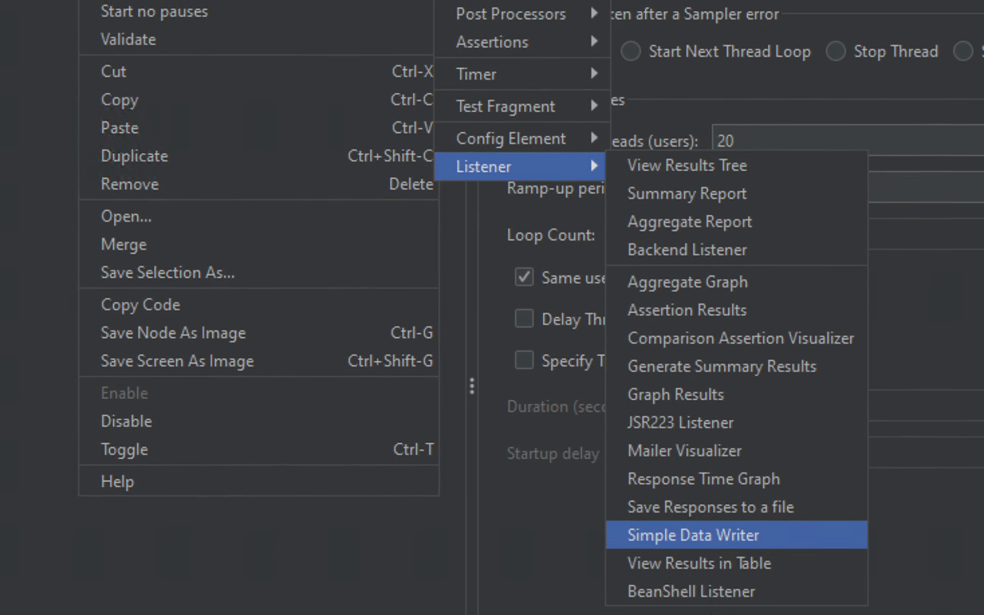
pyautogui.click(725, 563)
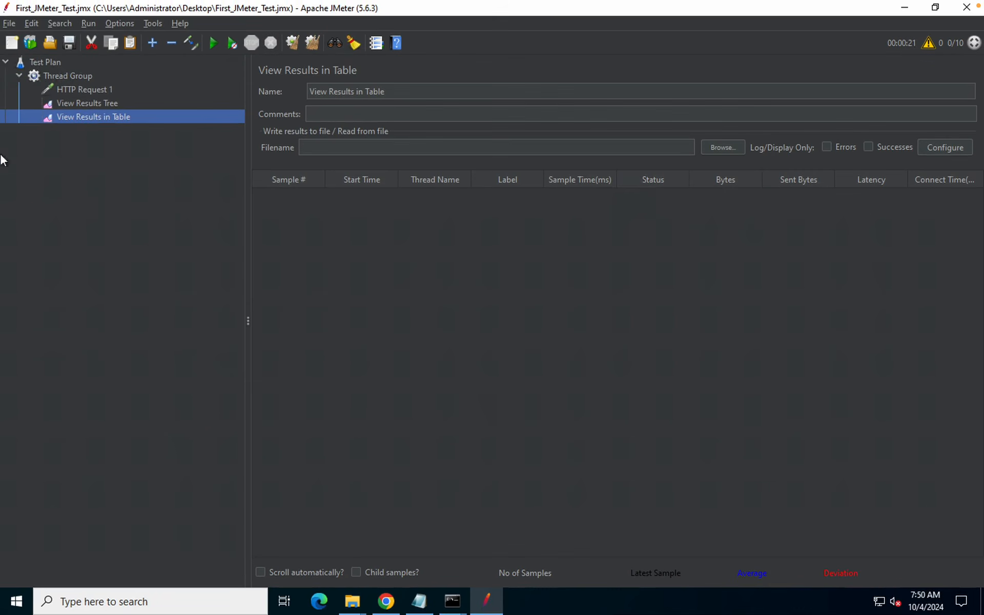
# Add an Aggregate Report listener to the Thread Group as well
pyautogui.click(66, 74)
pyautogui.rightClick(68, 76)
pyautogui.moveTo(302, 84)
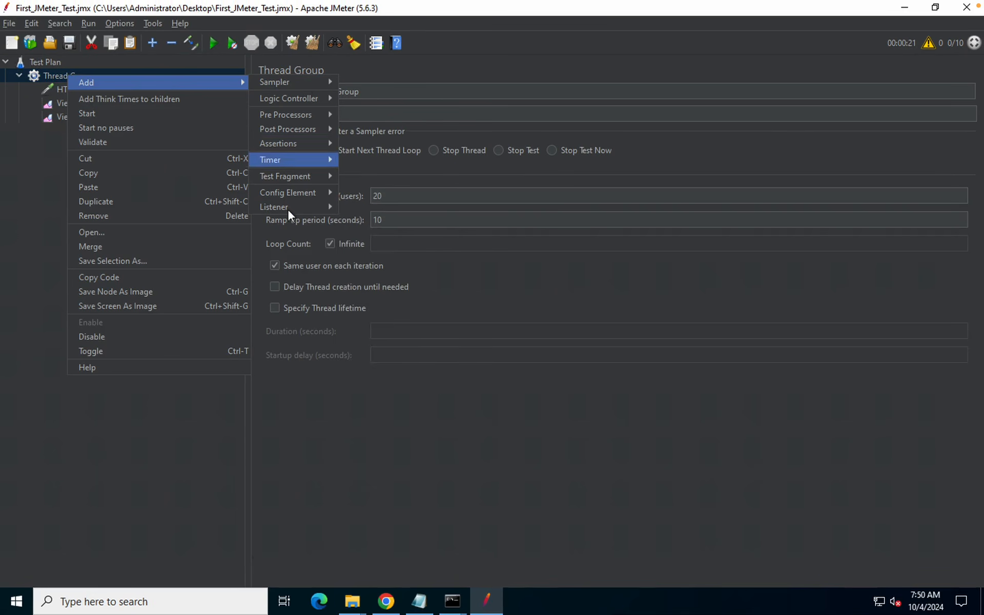
pyautogui.moveTo(287, 207)
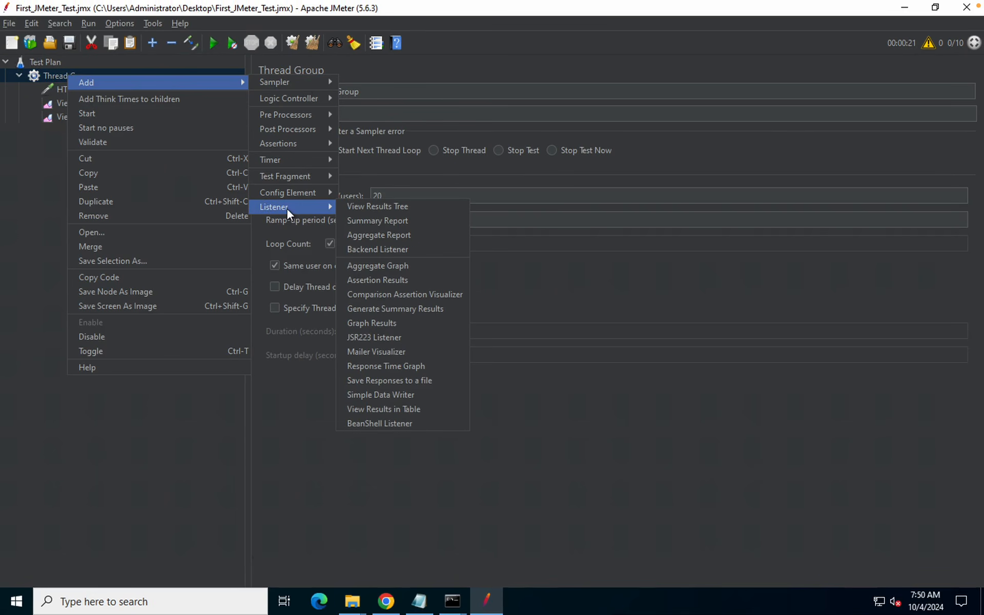
pyautogui.click(382, 233)
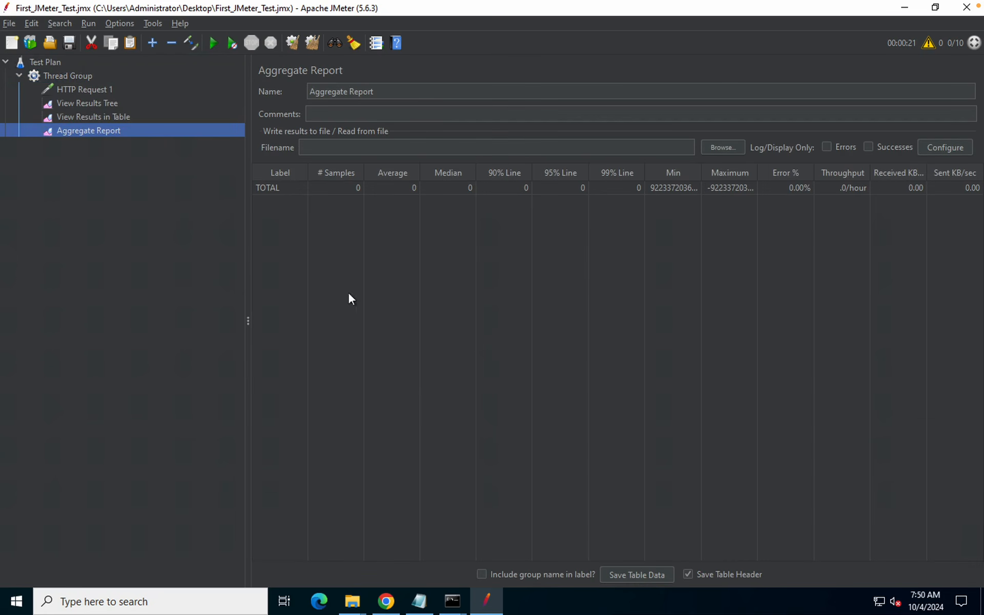
# Inspect the earlier samples' results, request and HTML response data in View Results Tree
pyautogui.click(113, 117)
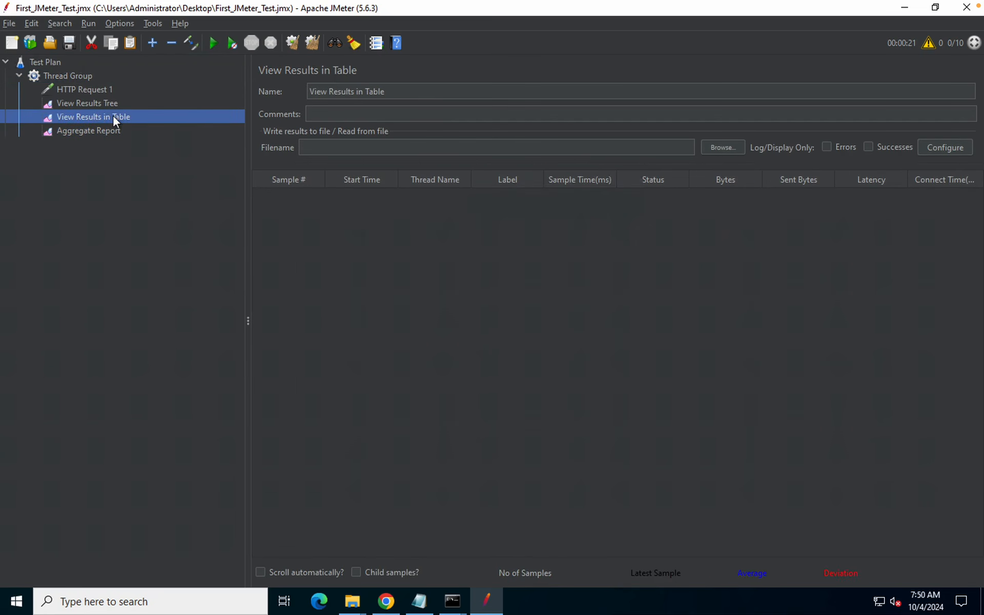
pyautogui.click(89, 103)
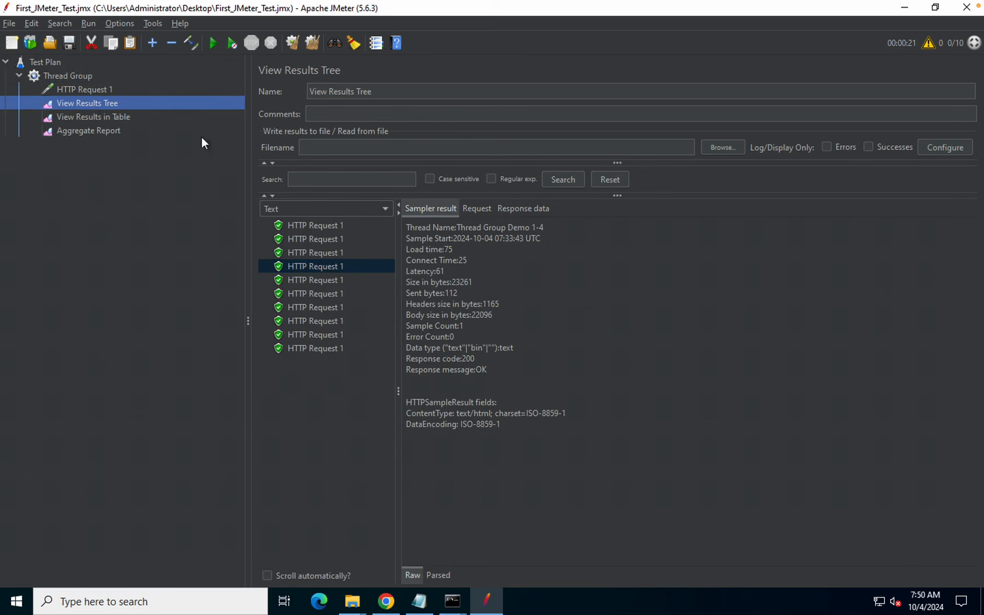
pyautogui.click(319, 238)
pyautogui.click(315, 229)
pyautogui.click(313, 292)
pyautogui.click(314, 346)
pyautogui.click(315, 263)
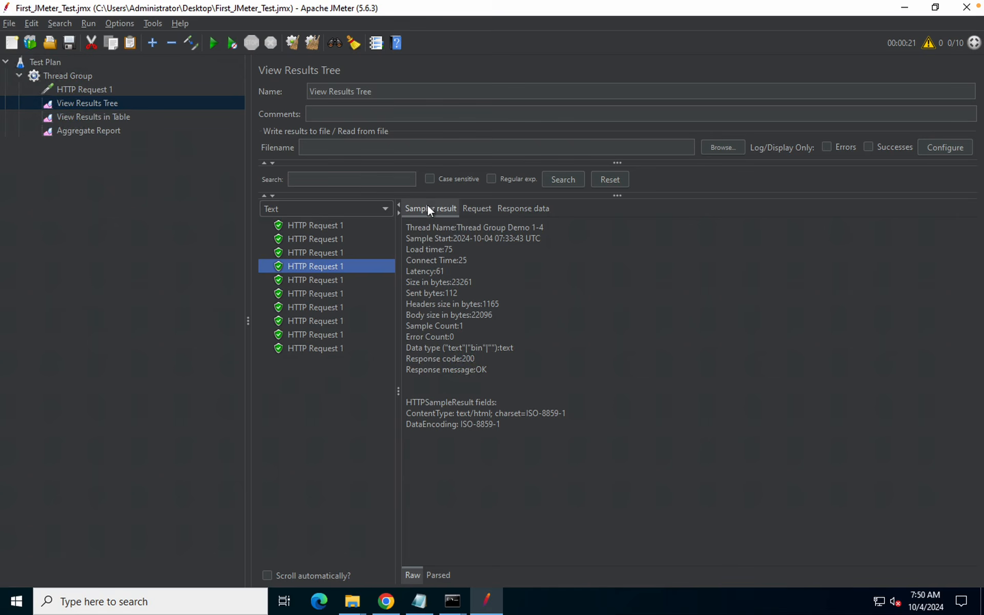
pyautogui.click(475, 208)
pyautogui.click(538, 209)
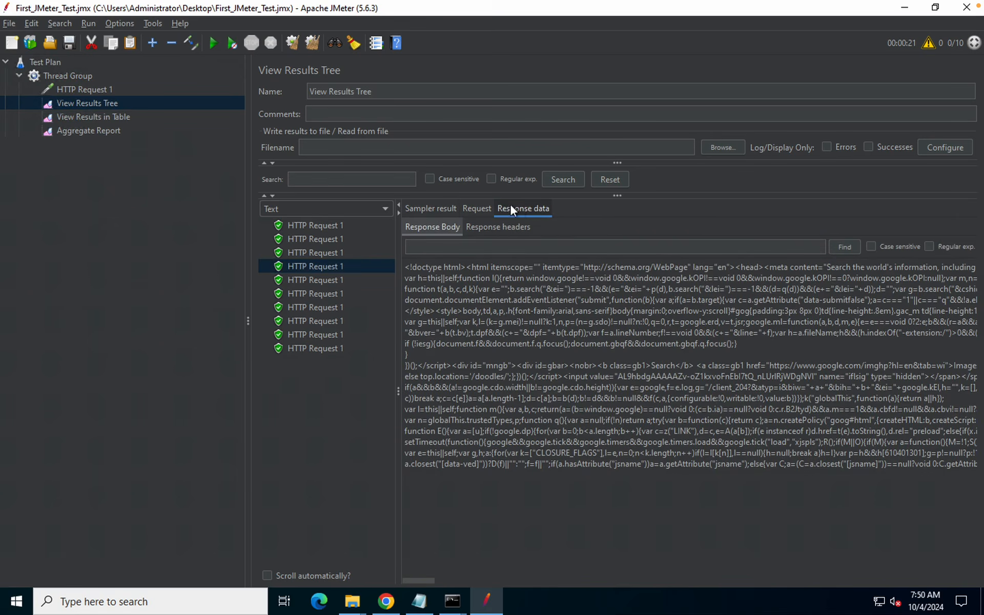
pyautogui.click(439, 208)
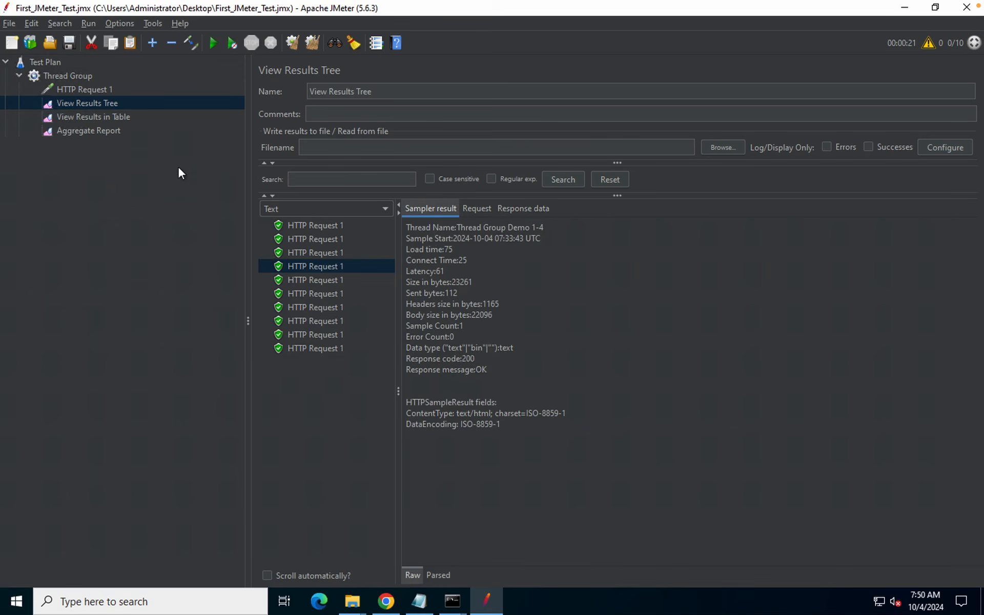
# Look over the results table, Aggregate Report, HTTP Request 1 and Thread Group settings
pyautogui.click(87, 116)
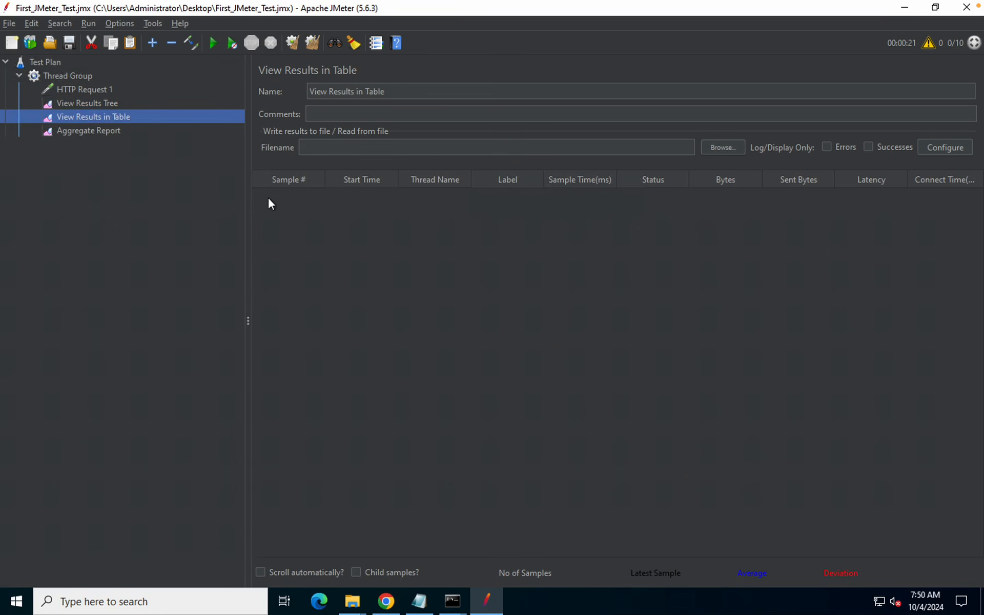
pyautogui.click(70, 138)
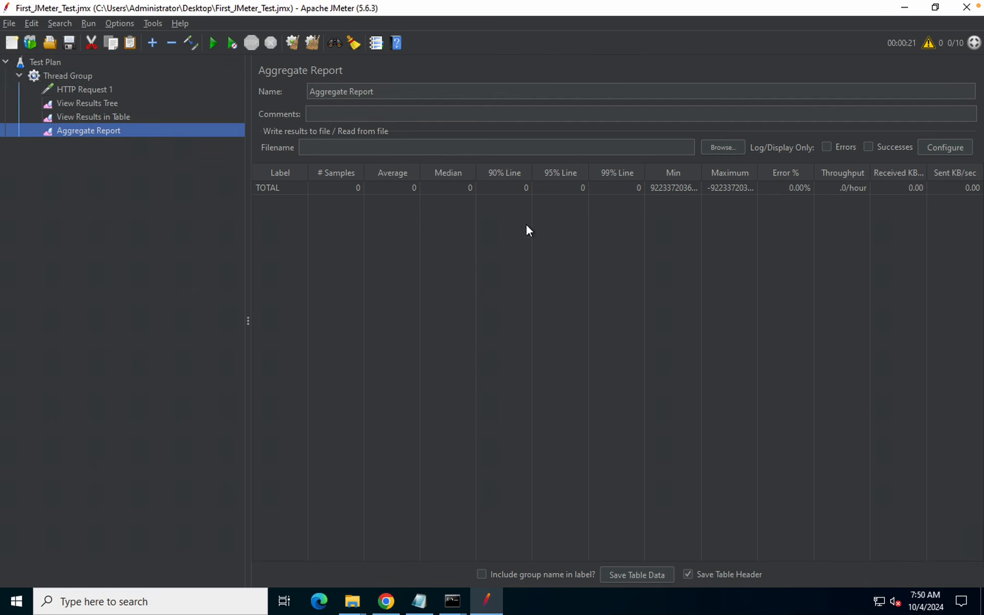
pyautogui.click(79, 88)
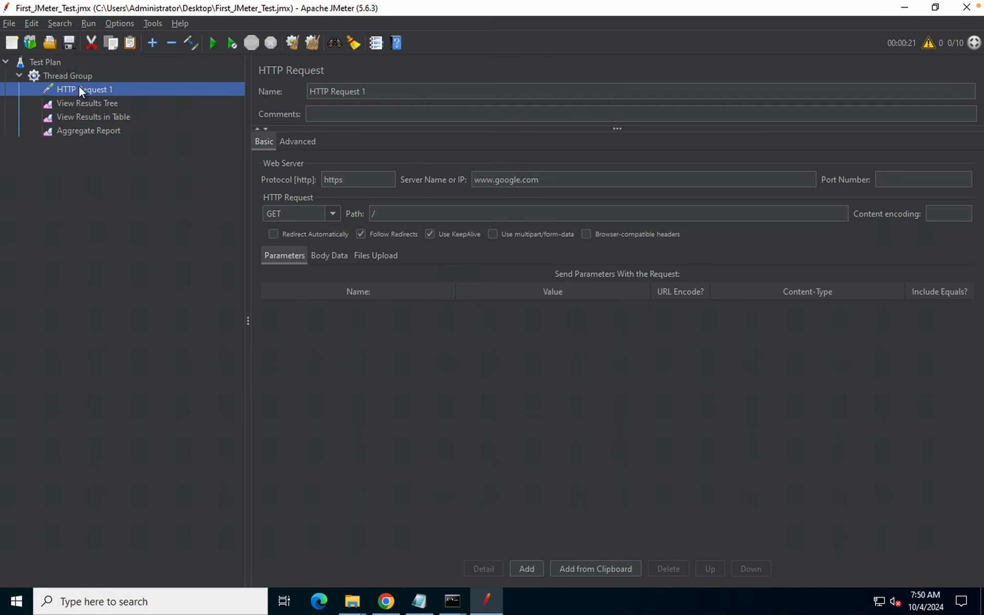
pyautogui.click(67, 74)
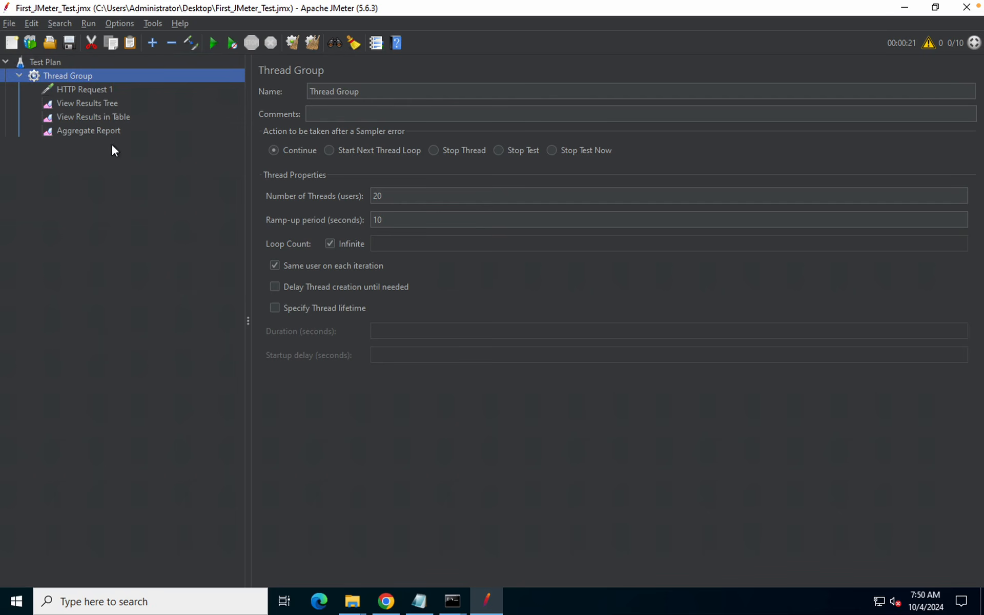
# Clear the old samples from View Results Tree and save the test plan
pyautogui.click(92, 104)
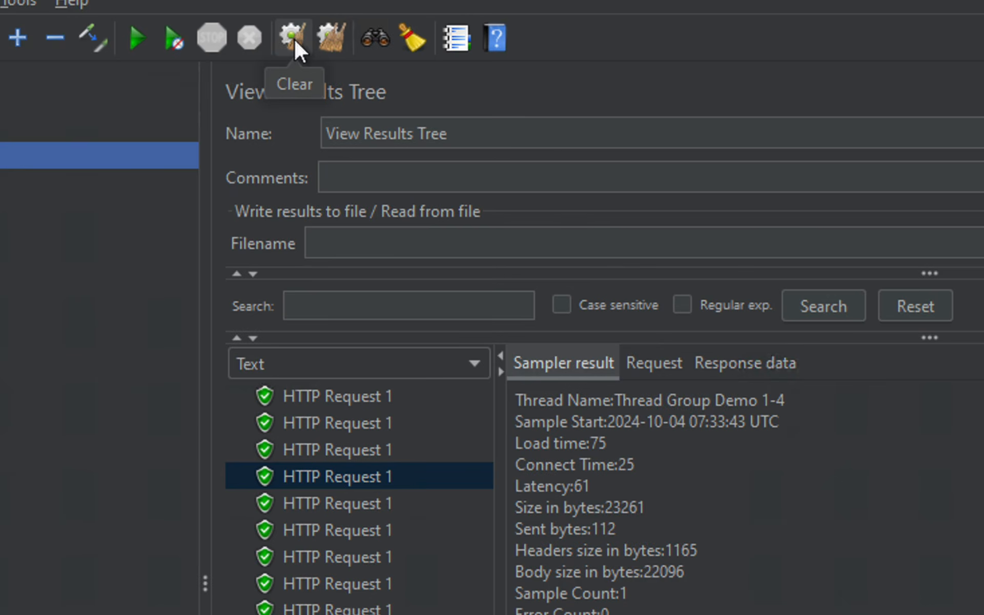
pyautogui.click(293, 39)
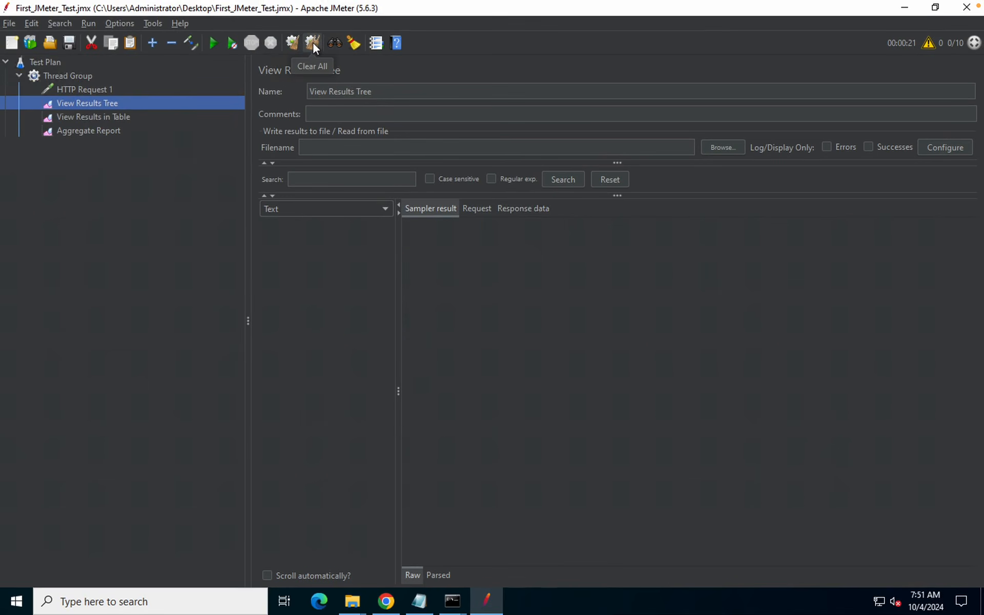
pyautogui.click(69, 43)
# Enter 10 for Number of Threads and 20 for Ramp-up period, then view the Aggregate Report
pyautogui.click(68, 75)
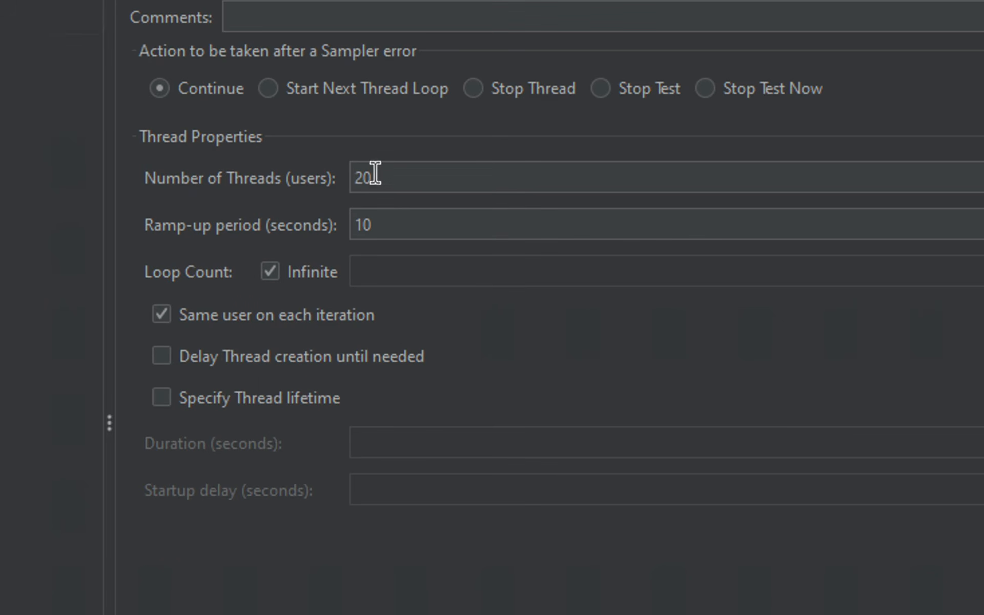
pyautogui.doubleClick(354, 173)
pyautogui.doubleClick(369, 225)
pyautogui.doubleClick(366, 177)
pyautogui.write('10')
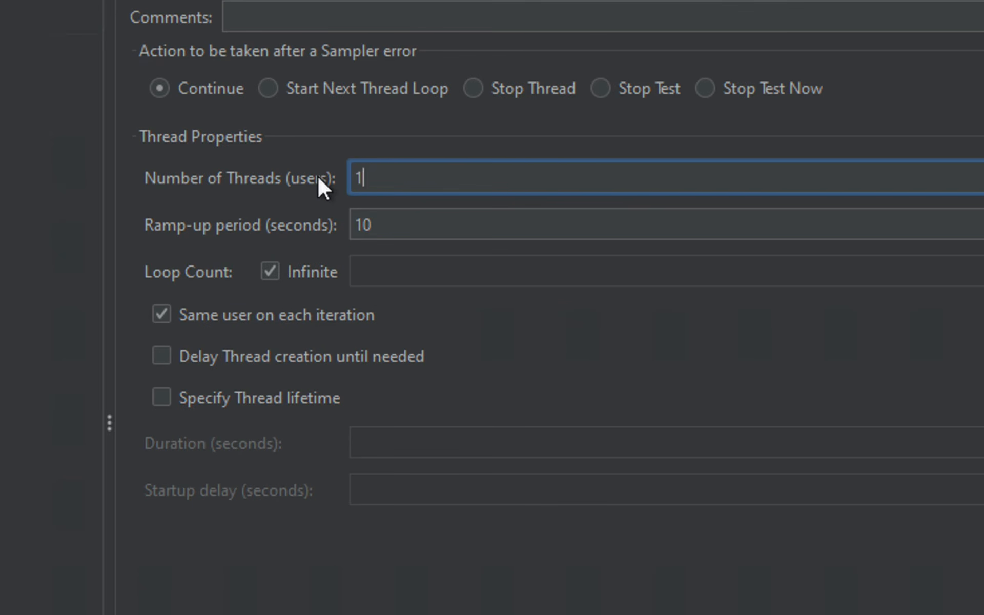
pyautogui.doubleClick(349, 224)
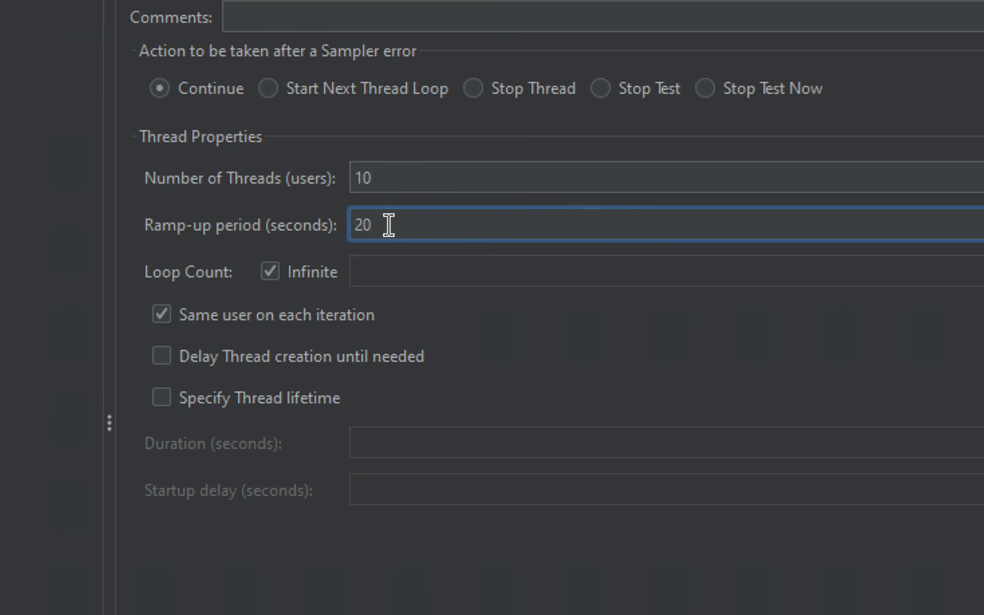
pyautogui.hotkey('shift', 'Tab')
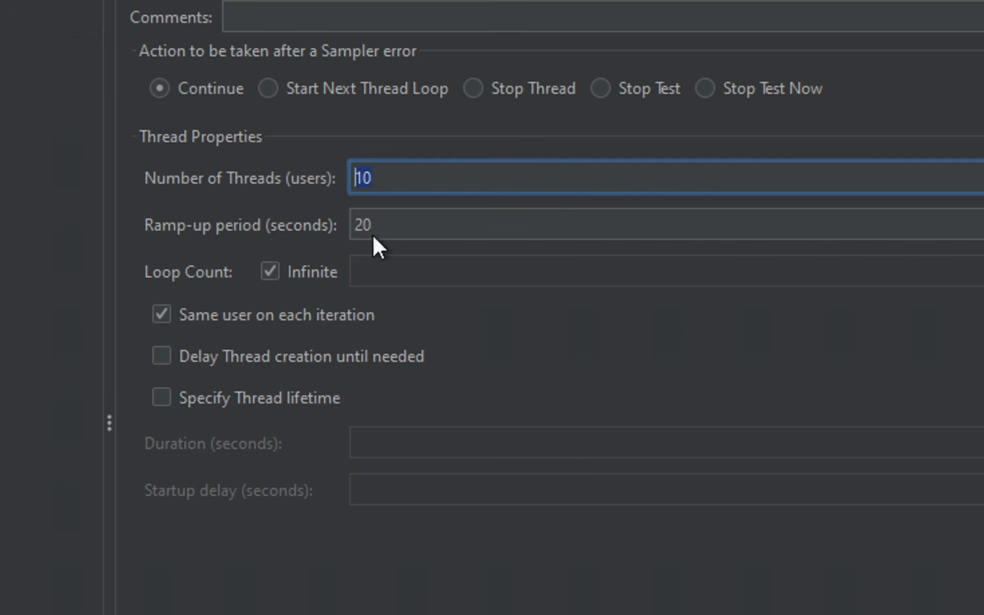
pyautogui.press('Tab')
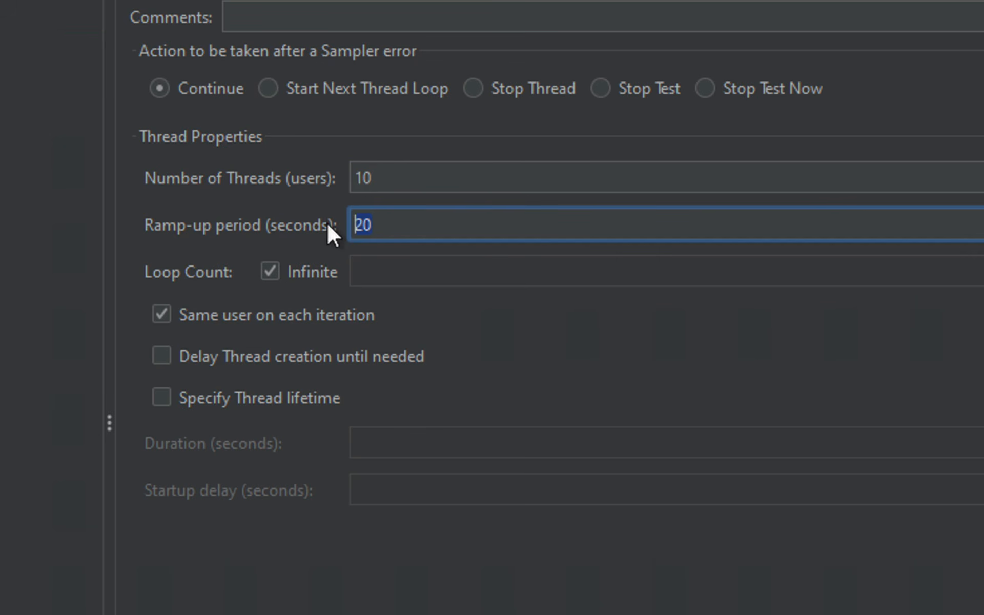
pyautogui.doubleClick(356, 177)
pyautogui.write('20')
pyautogui.doubleClick(376, 223)
pyautogui.write('10')
pyautogui.moveTo(385, 178); pyautogui.dragTo(340, 178)
pyautogui.write('10')
pyautogui.press('Tab')
pyautogui.write('20')
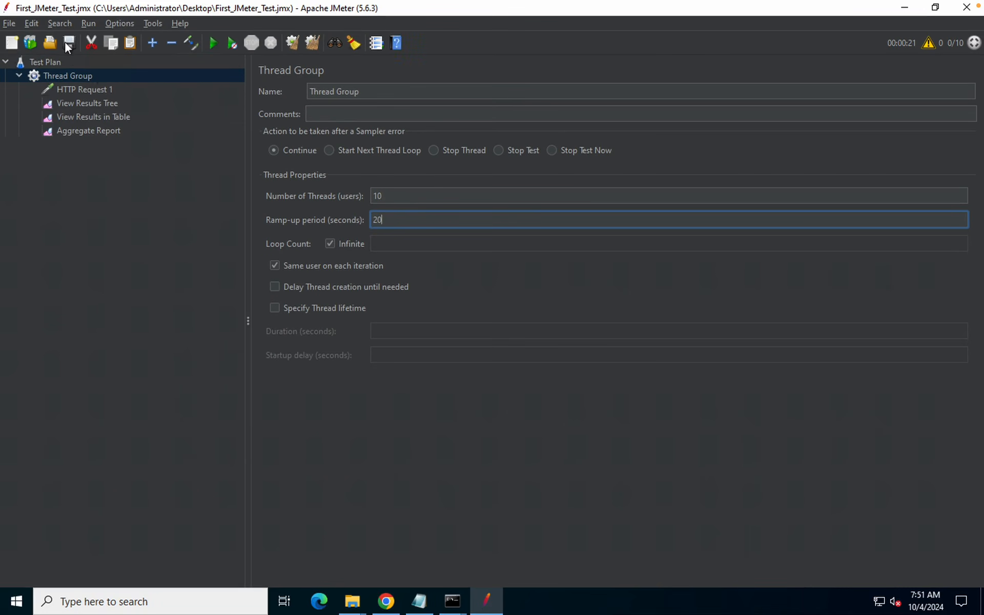
pyautogui.click(89, 132)
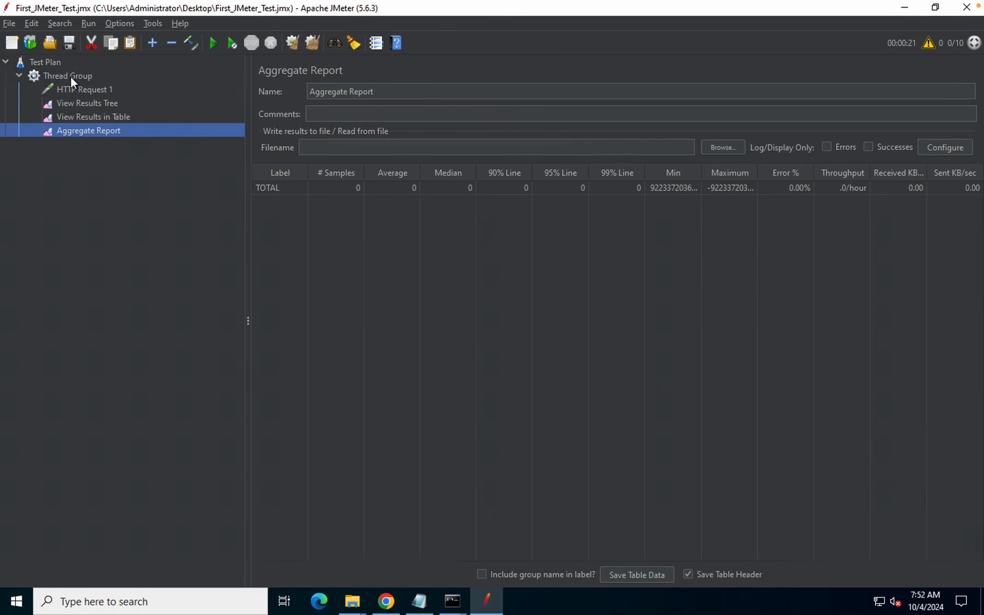
# Start the load test and watch results arrive in the table and Aggregate Report
pyautogui.click(69, 76)
pyautogui.click(88, 104)
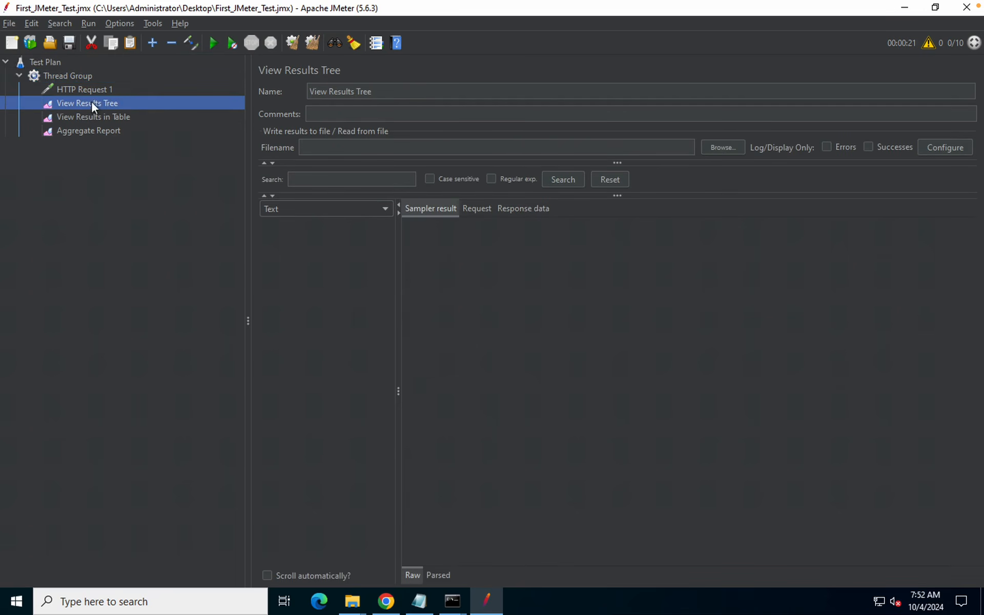
pyautogui.click(213, 43)
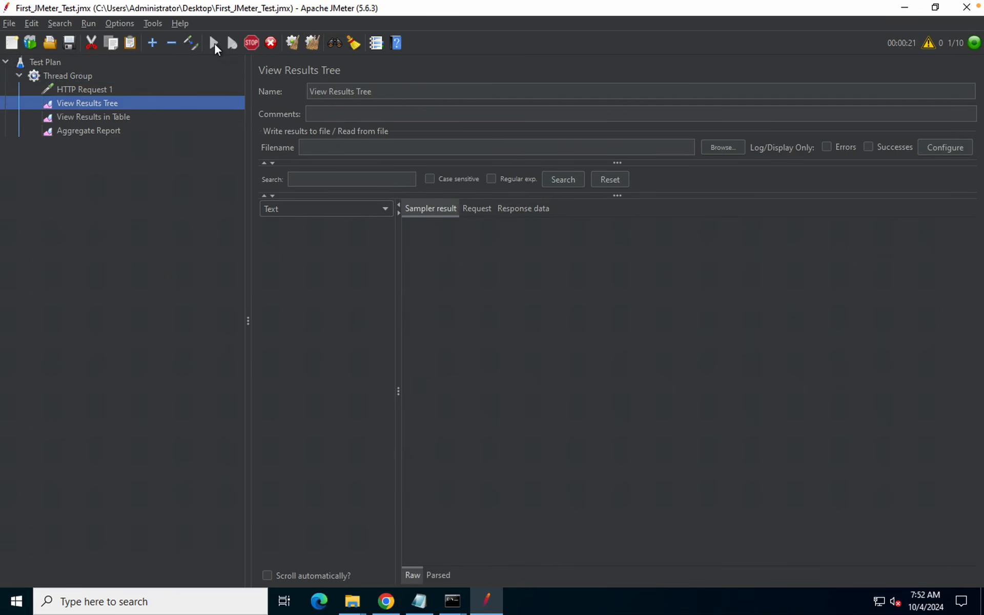
pyautogui.click(113, 117)
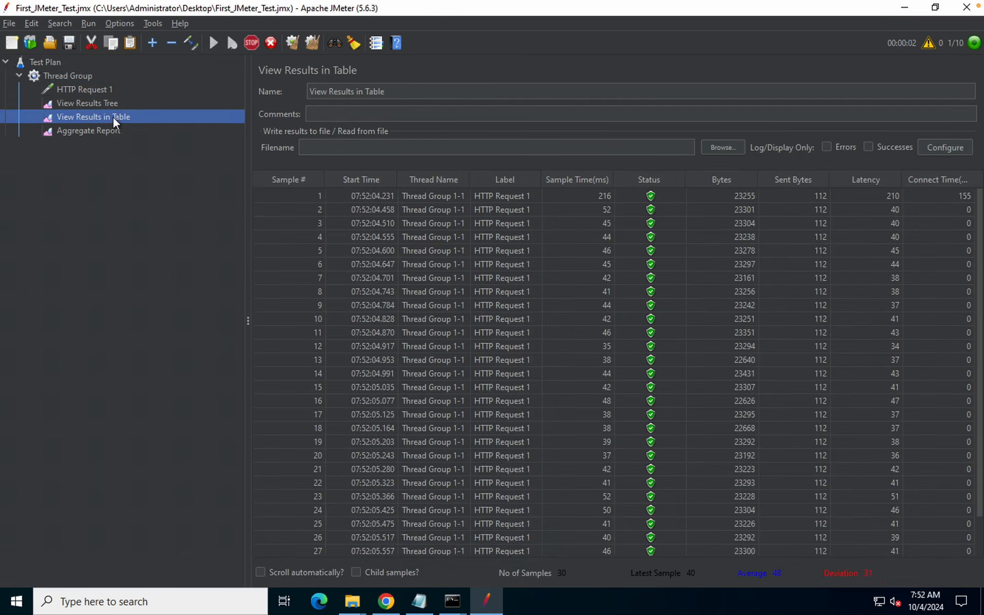
pyautogui.click(110, 133)
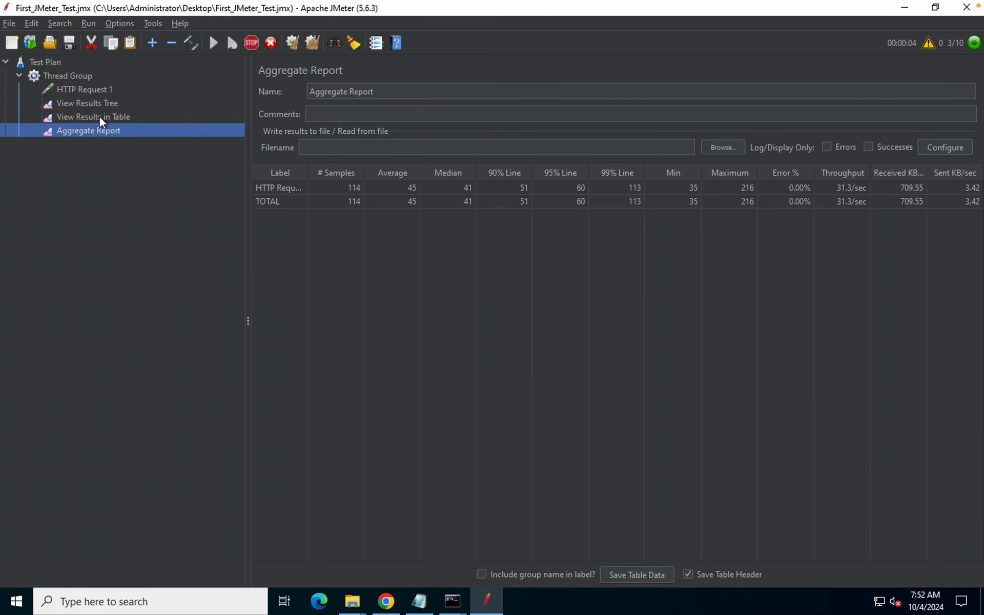
pyautogui.click(99, 115)
pyautogui.click(71, 75)
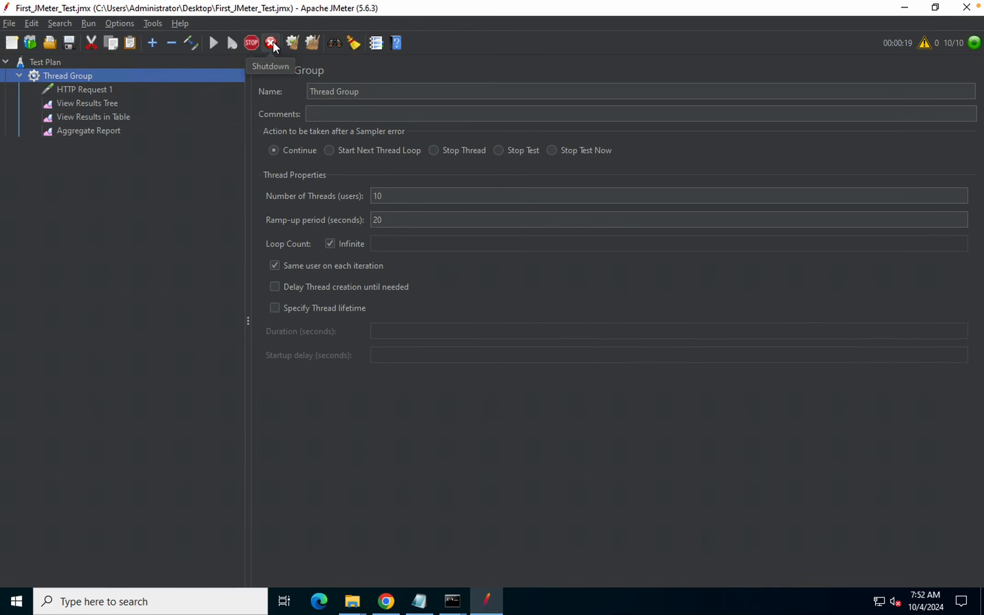
# Shut down the run, review its 1113 samples at 0.00% errors, then Clear All
pyautogui.click(272, 44)
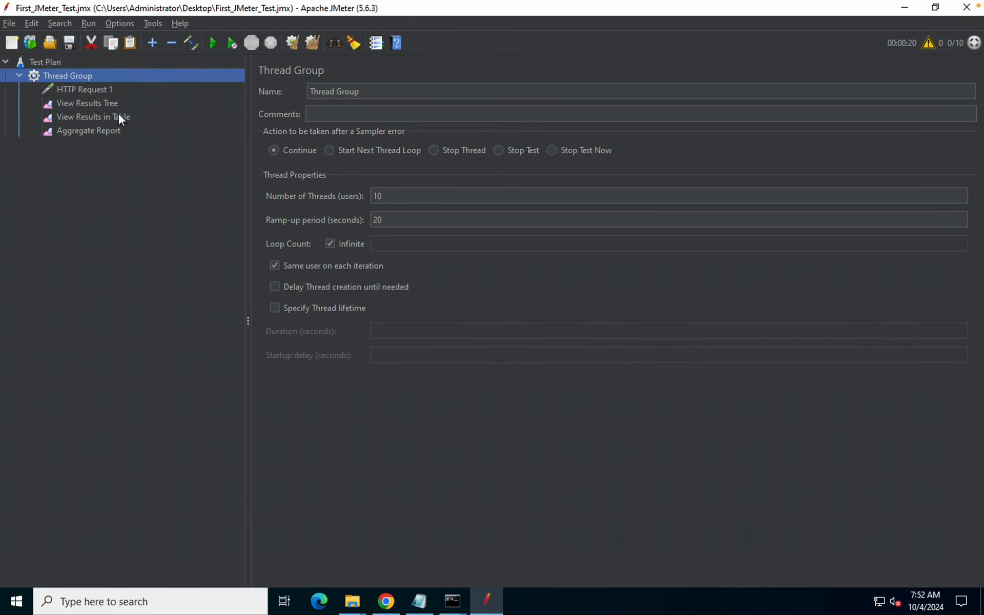
pyautogui.click(80, 101)
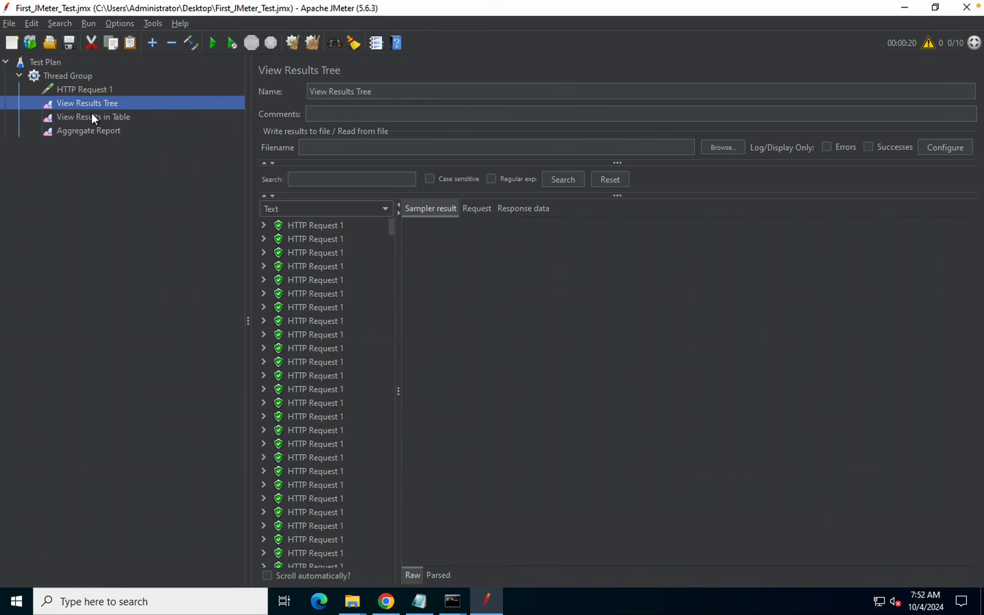
pyautogui.click(93, 115)
pyautogui.click(89, 131)
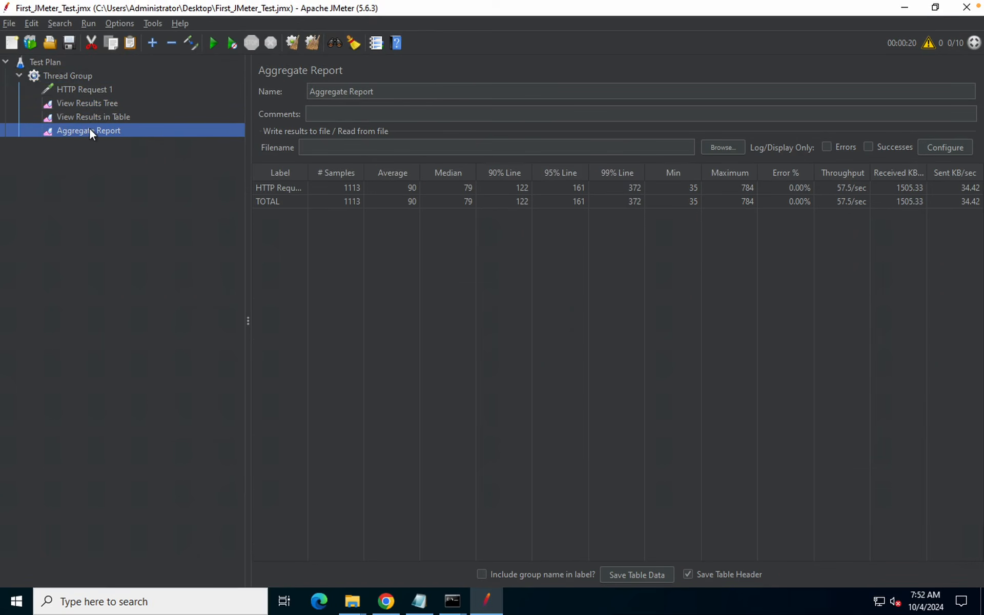
pyautogui.click(82, 115)
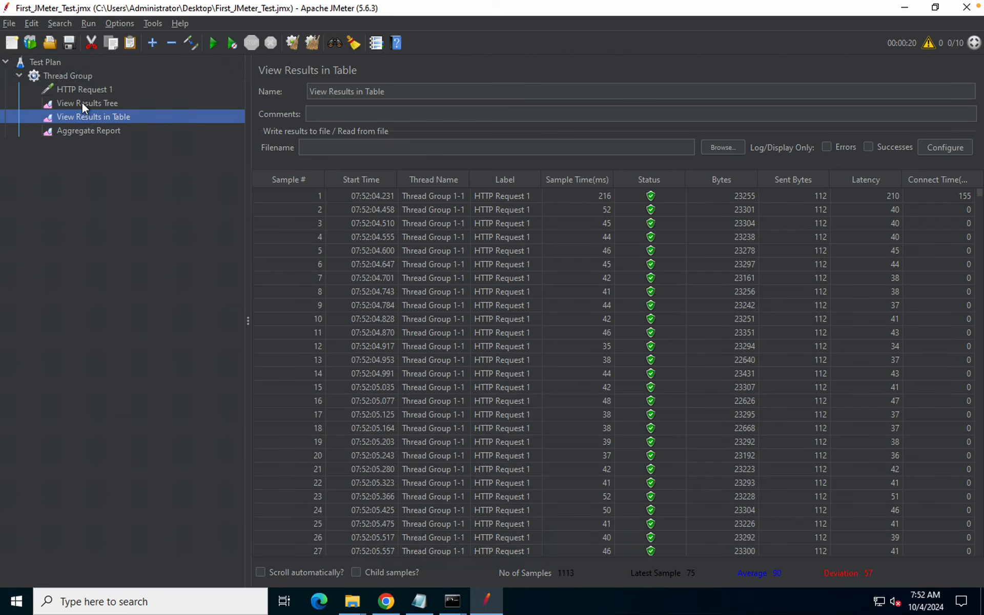
pyautogui.click(83, 106)
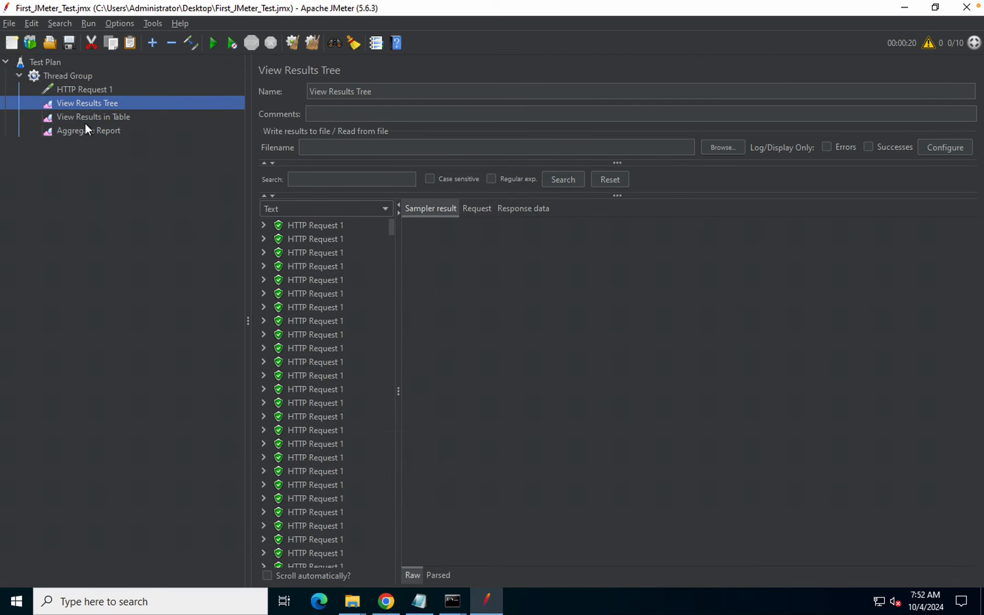
pyautogui.click(84, 118)
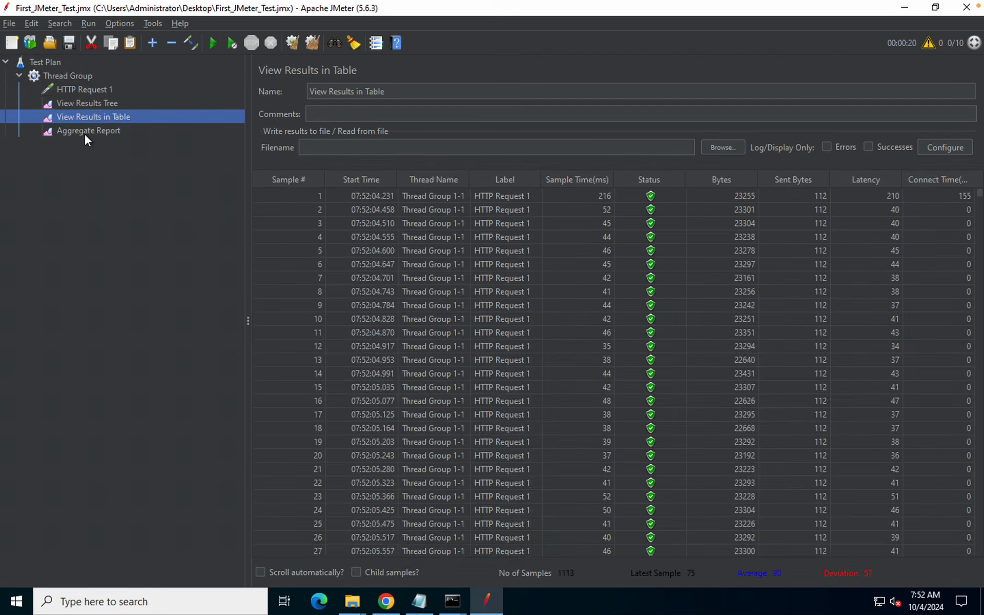
pyautogui.click(84, 132)
pyautogui.click(81, 115)
pyautogui.click(79, 101)
pyautogui.click(311, 43)
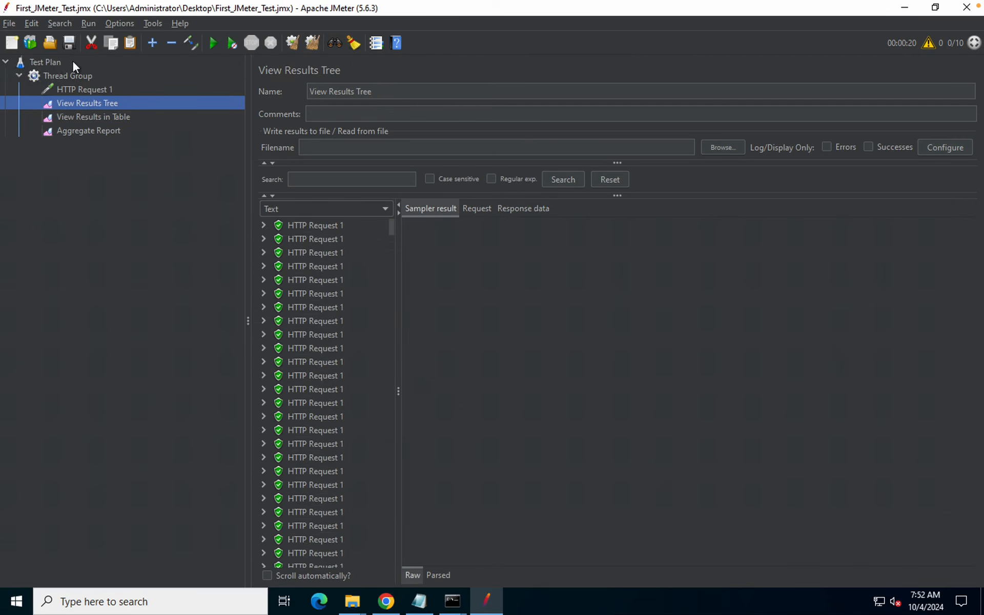
pyautogui.click(59, 76)
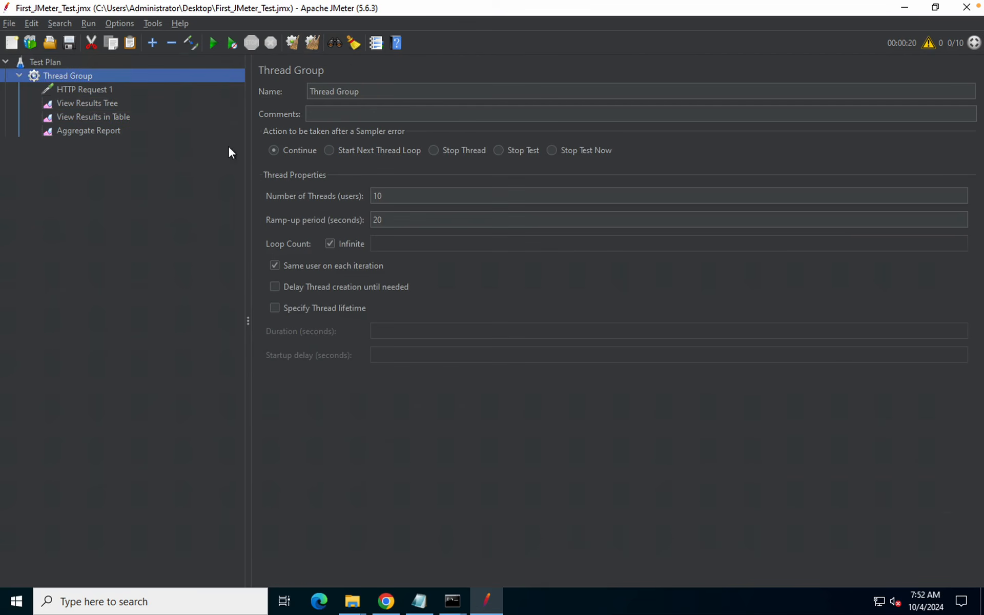
# Turn off infinite looping for a single loop and start the run
pyautogui.click(330, 244)
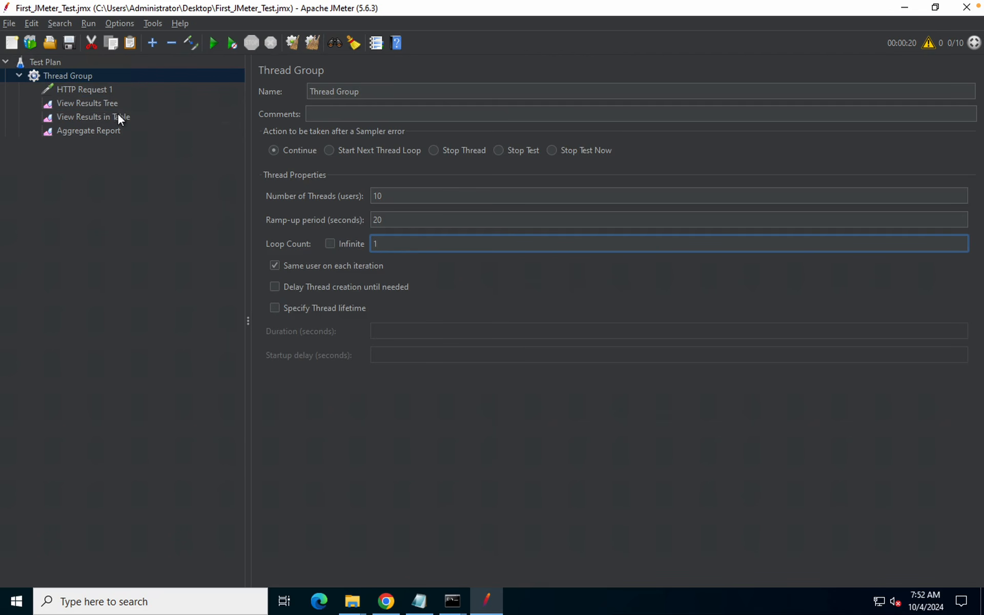
pyautogui.click(84, 106)
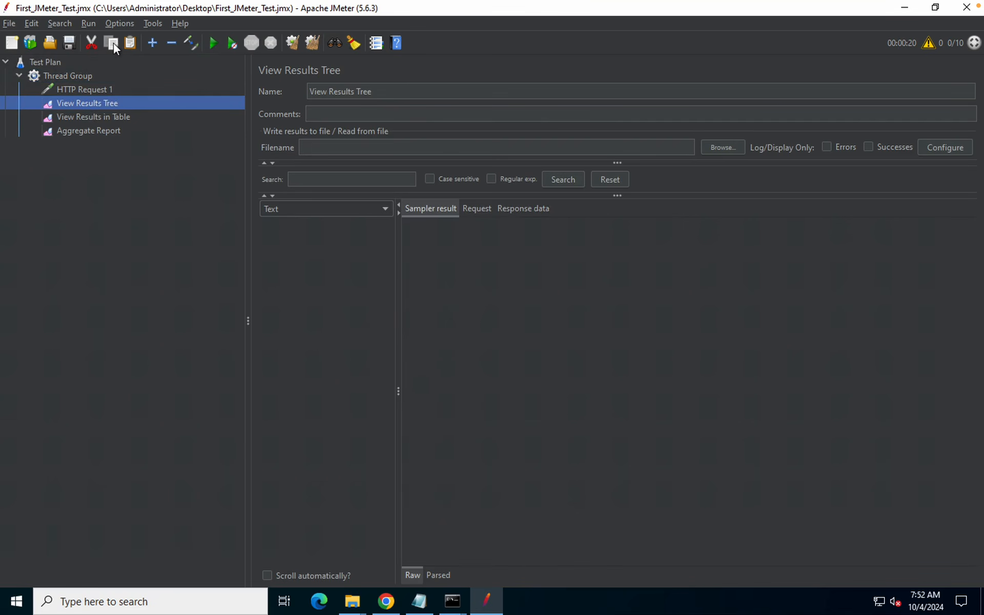
pyautogui.click(213, 42)
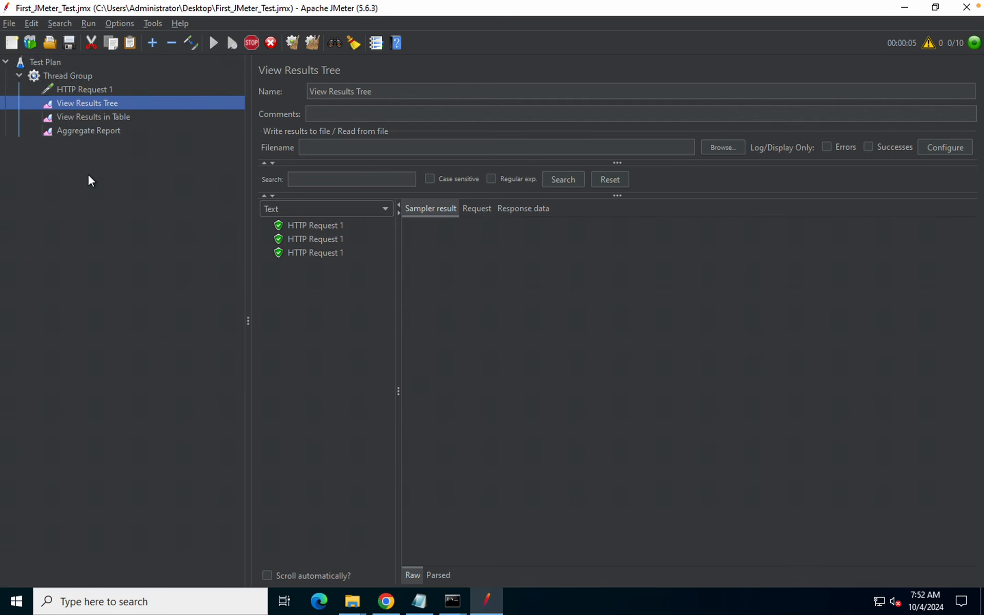
# Follow the 10 samples across the listeners and open the first 200 OK sample
pyautogui.click(94, 115)
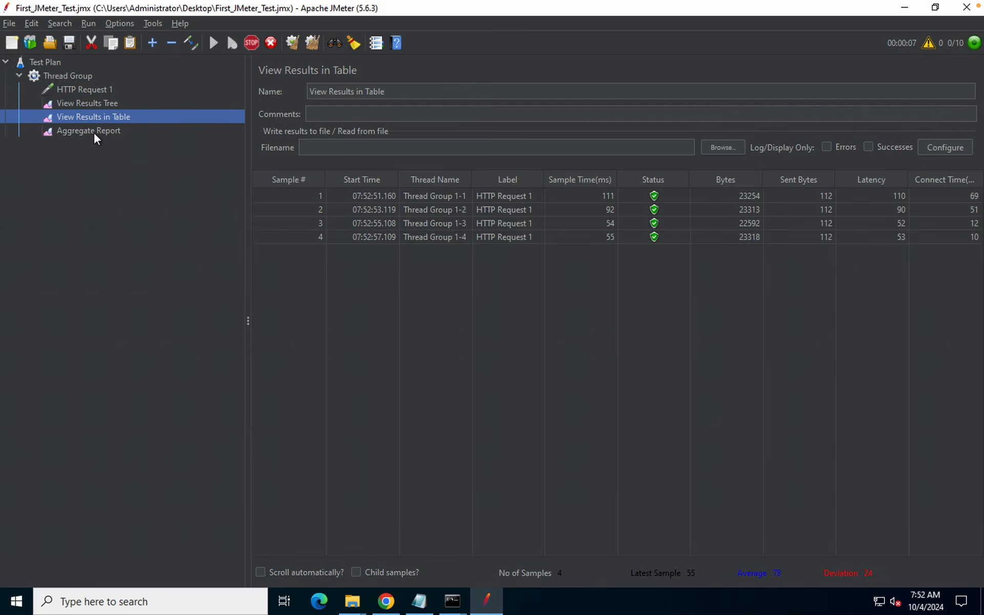
pyautogui.click(93, 132)
pyautogui.click(82, 103)
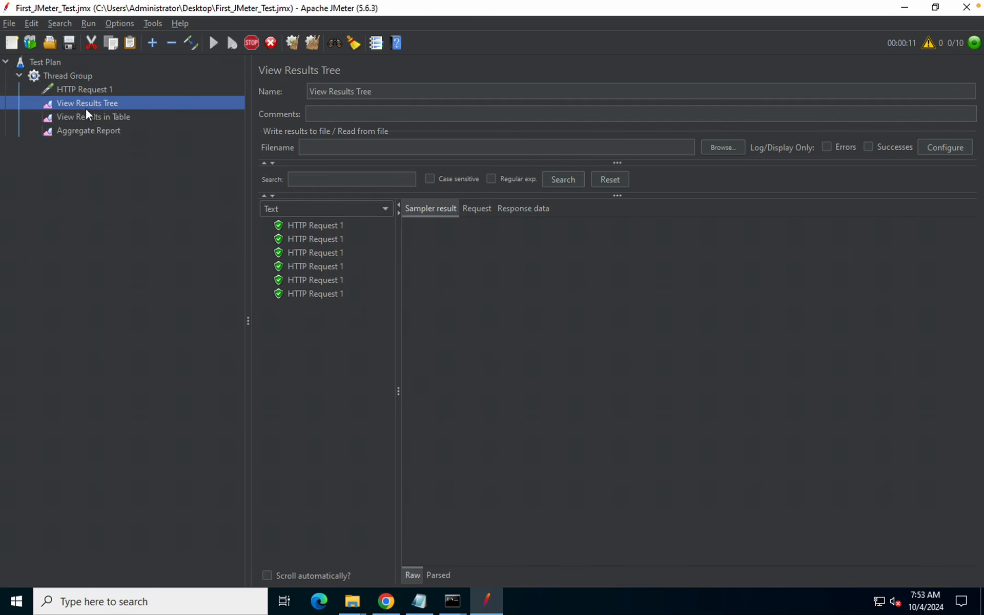
pyautogui.click(89, 116)
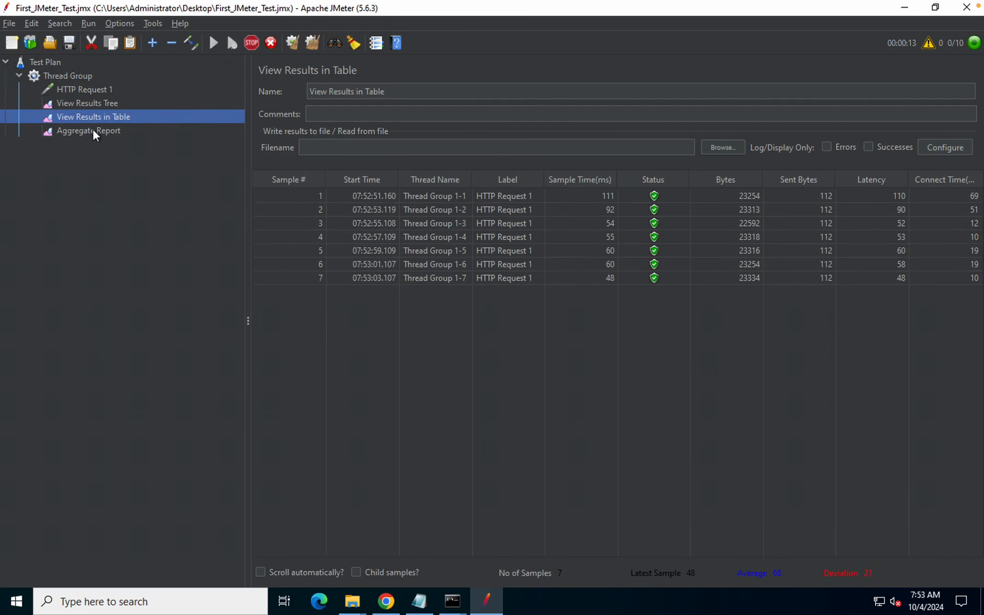
pyautogui.click(94, 135)
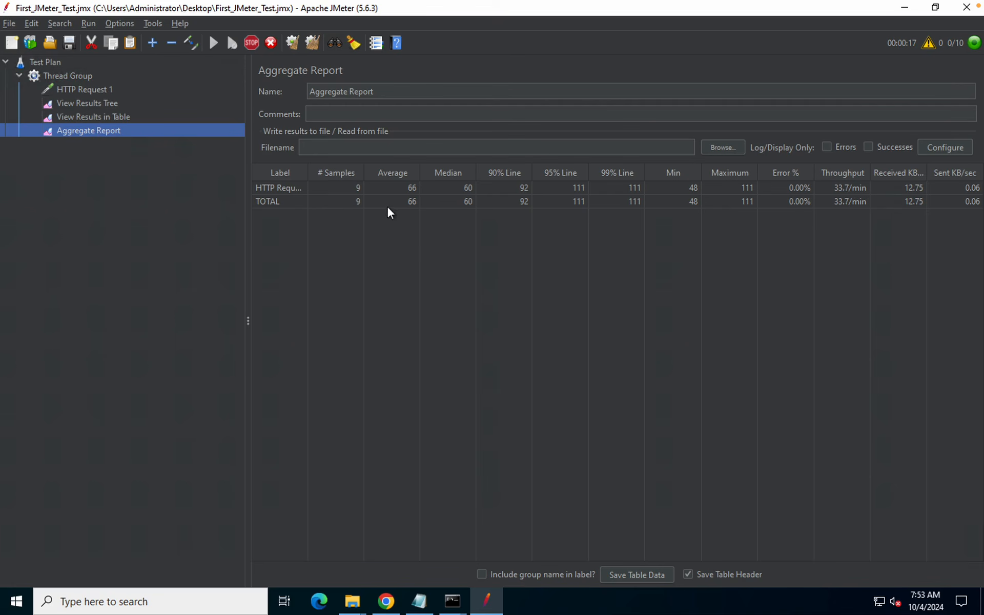
pyautogui.click(82, 102)
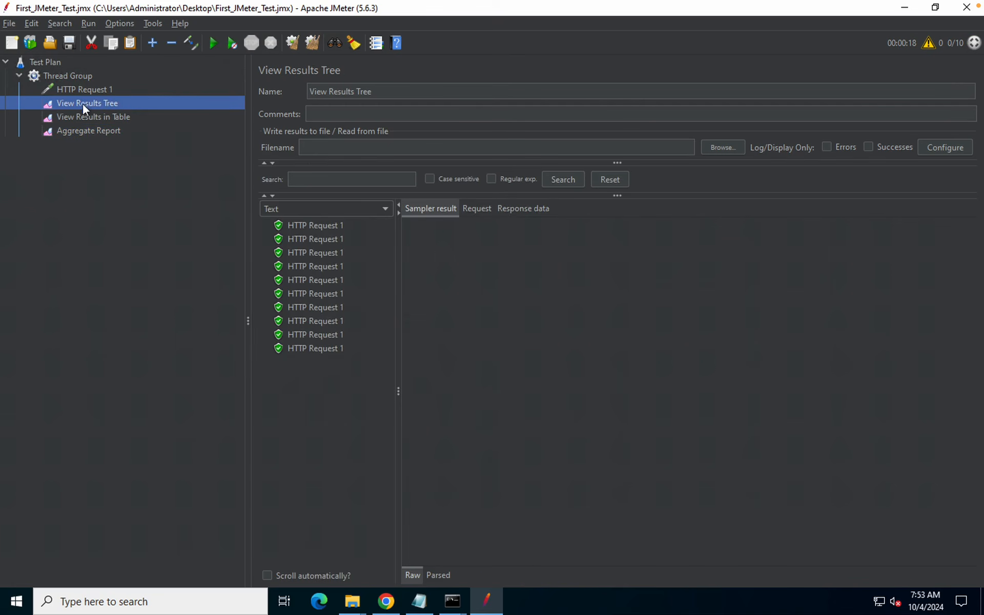
pyautogui.click(85, 117)
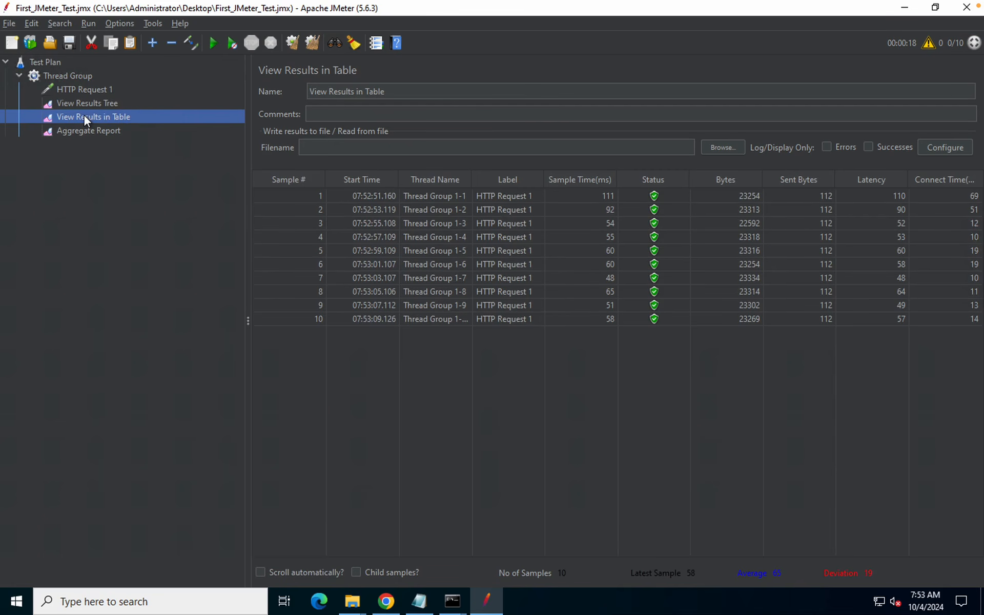
pyautogui.click(74, 99)
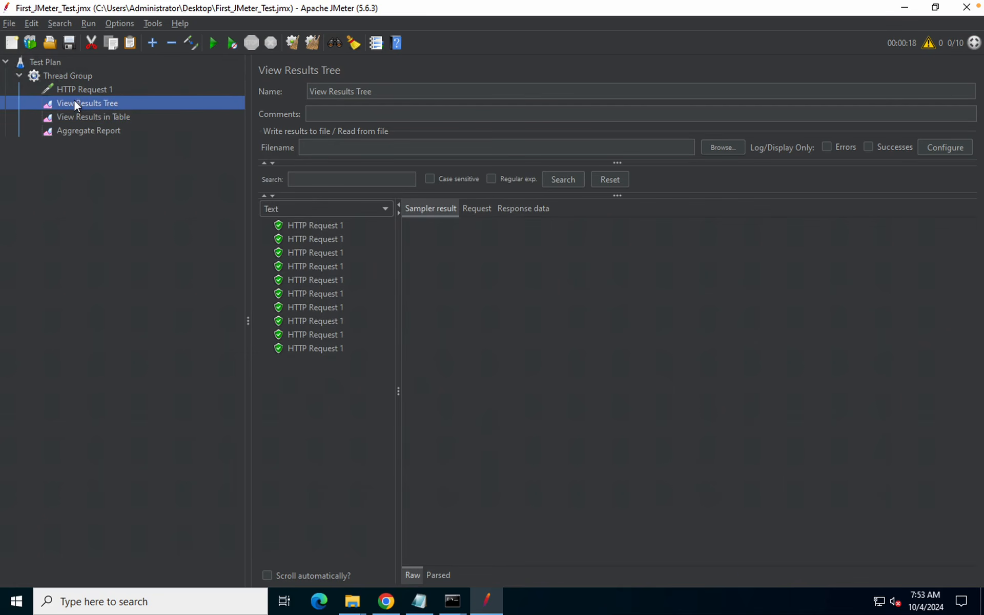
pyautogui.click(299, 225)
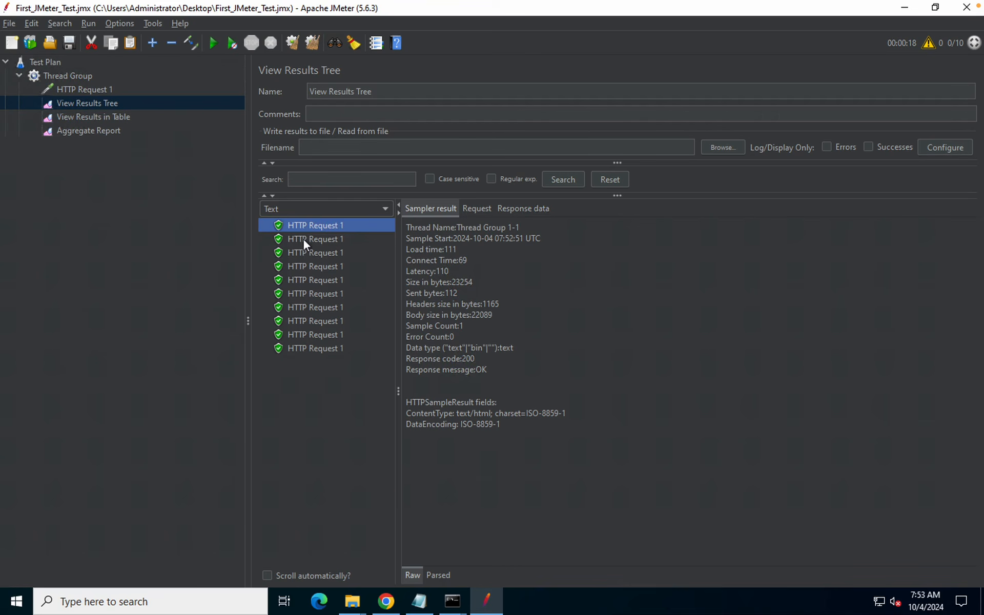
pyautogui.click(303, 239)
pyautogui.click(309, 266)
pyautogui.click(309, 320)
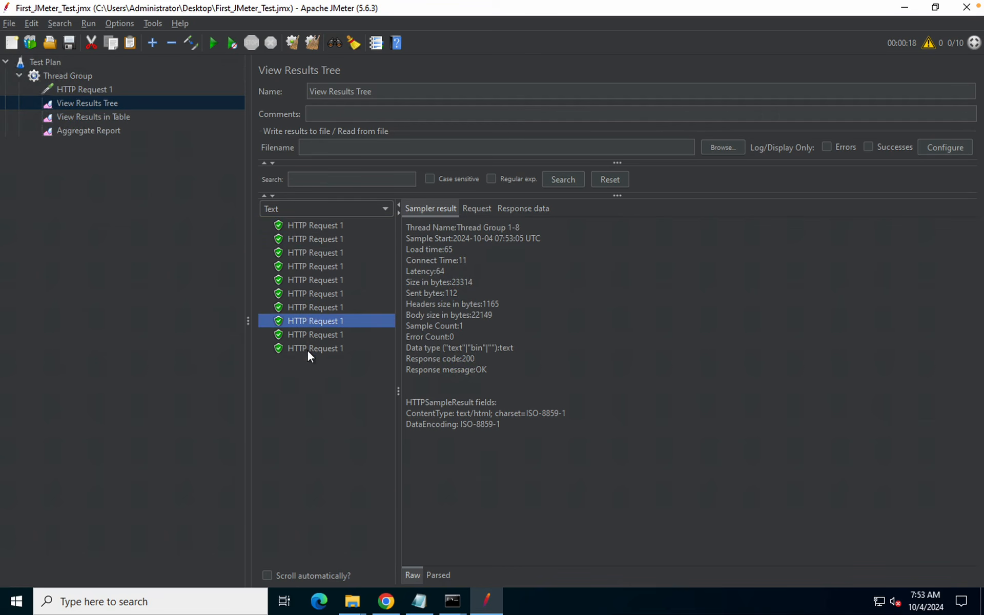
pyautogui.click(306, 349)
pyautogui.click(311, 225)
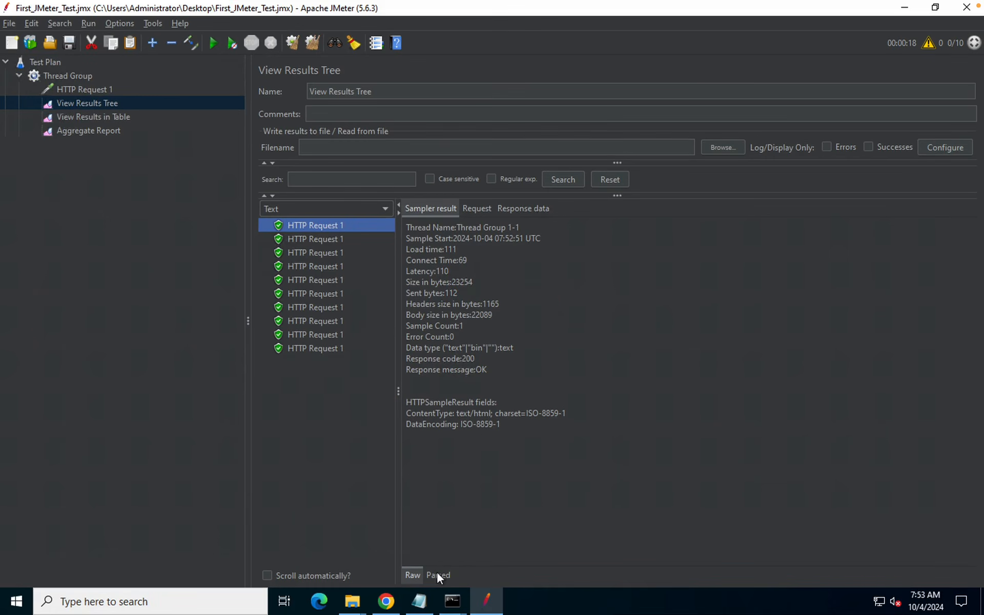
pyautogui.click(437, 574)
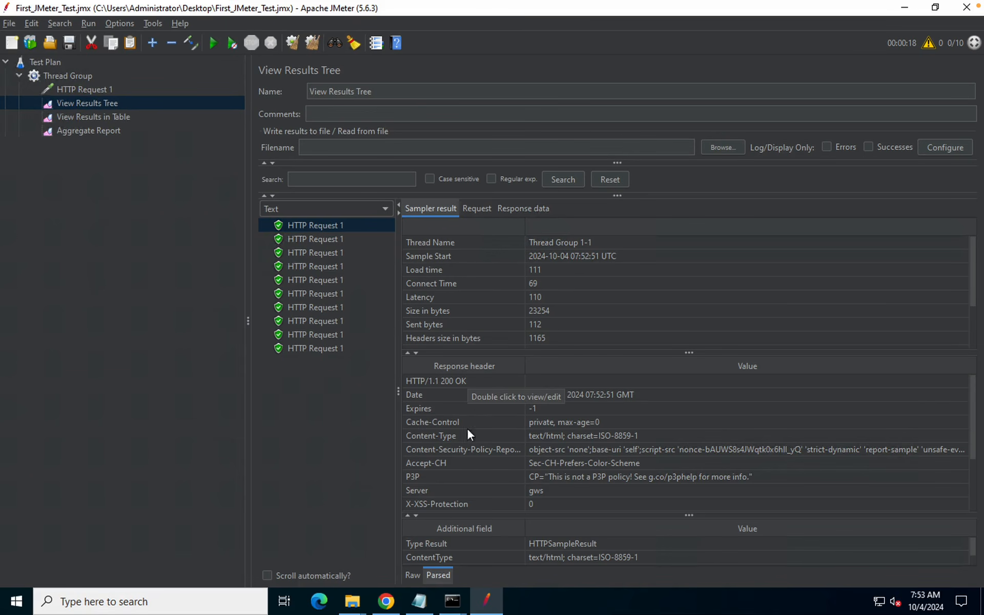
pyautogui.click(414, 574)
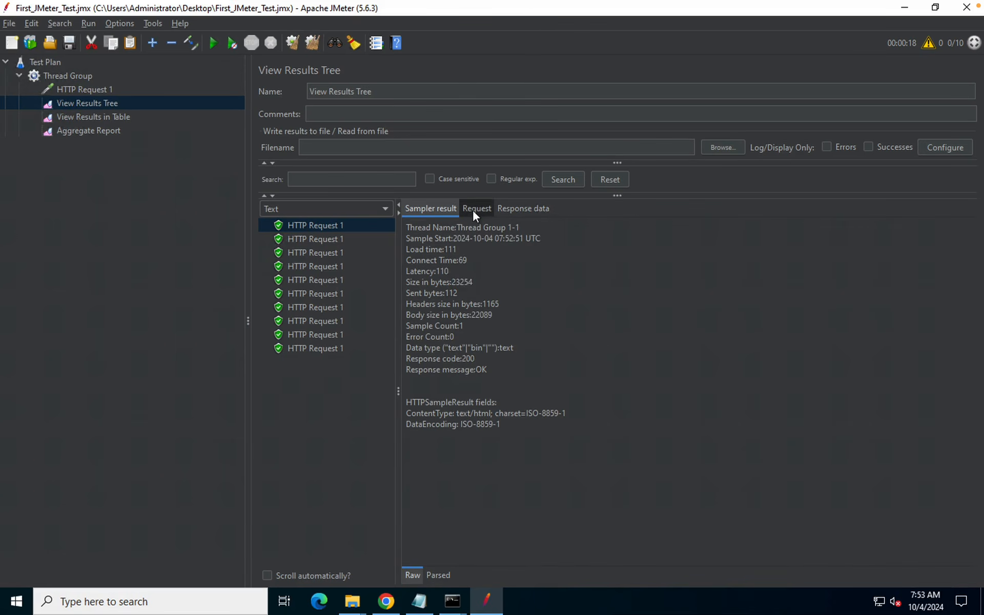
pyautogui.click(473, 210)
pyautogui.moveTo(573, 264); pyautogui.dragTo(396, 262)
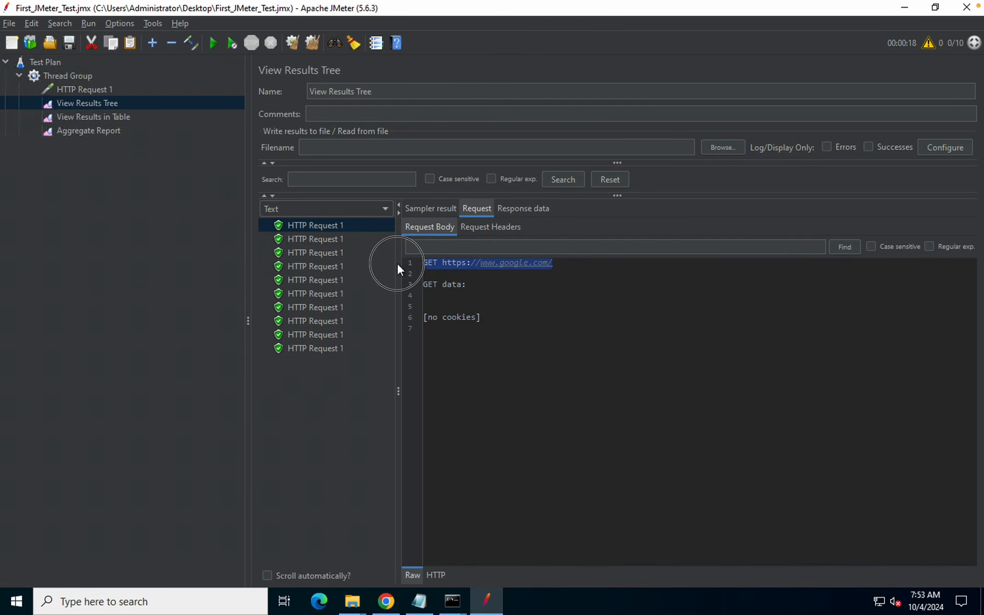
pyautogui.click(505, 229)
pyautogui.click(429, 227)
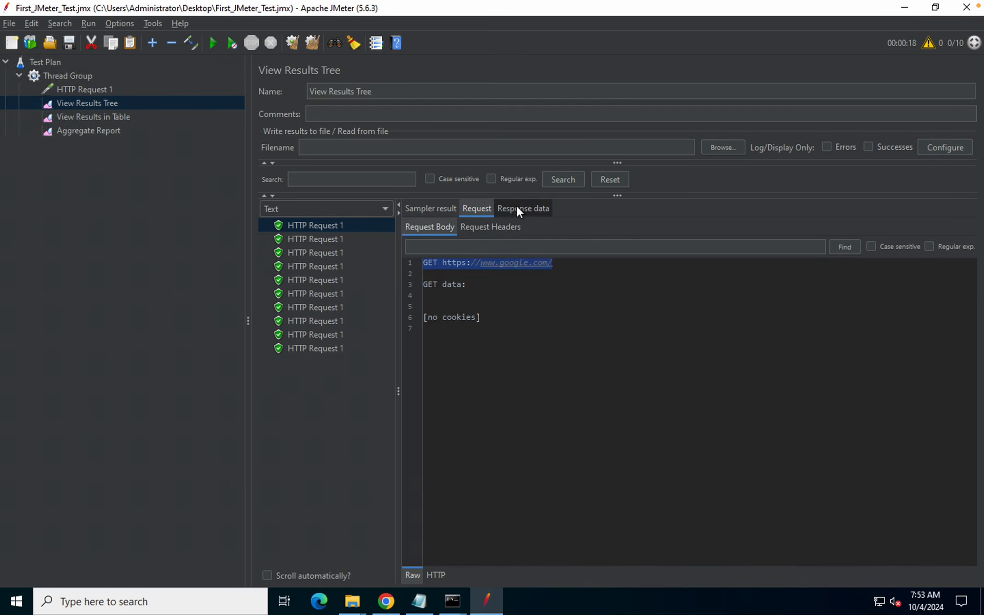
pyautogui.click(517, 207)
pyautogui.click(510, 229)
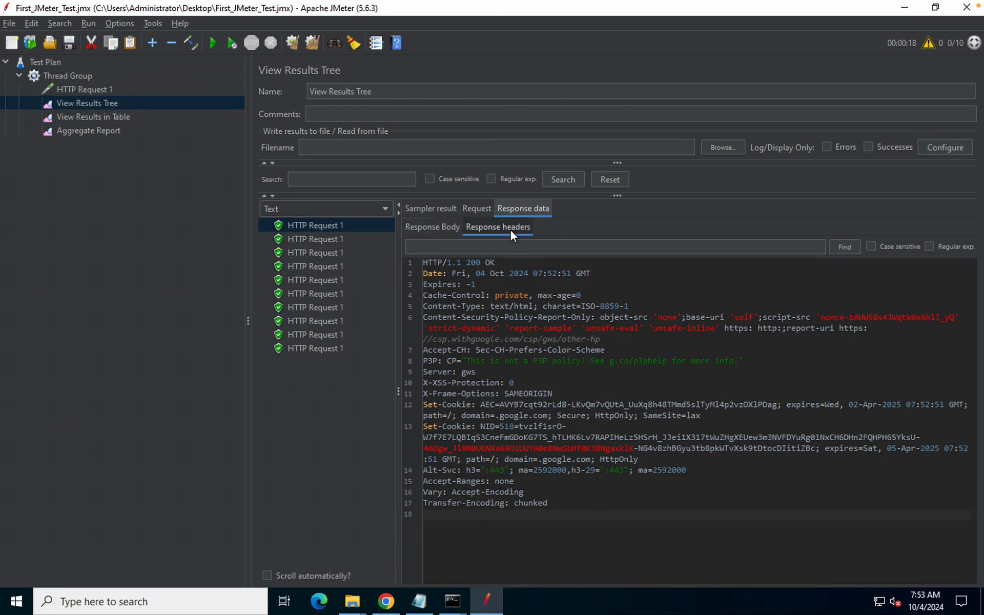
pyautogui.click(428, 228)
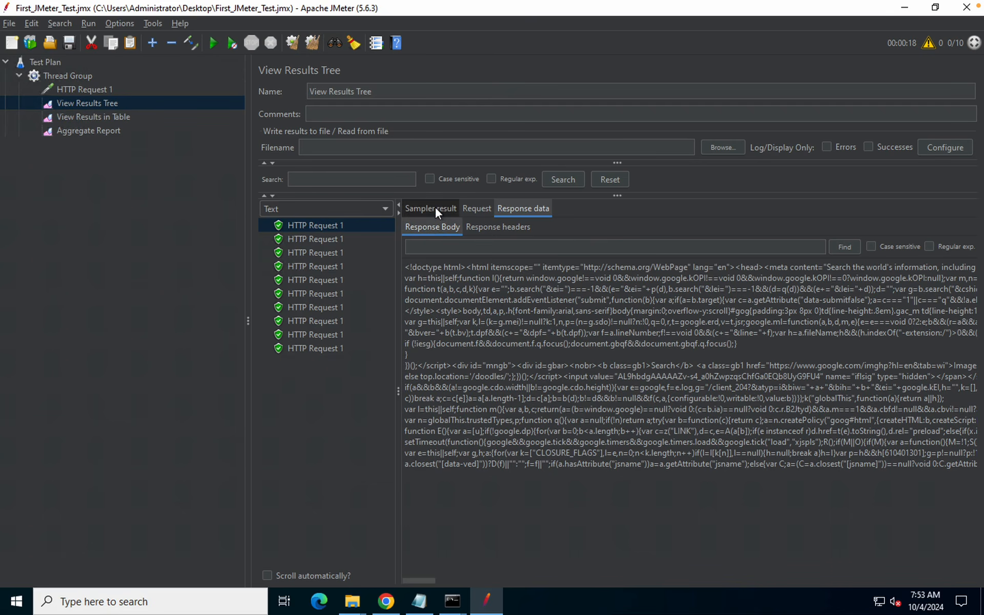
pyautogui.click(436, 209)
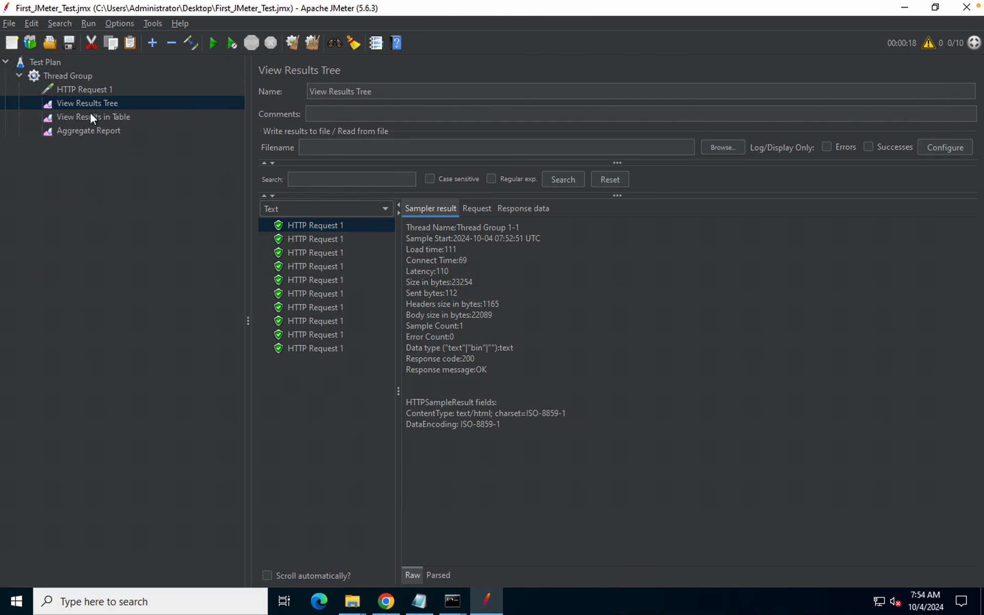
# Inspect the fourth and fifth samples' request, response headers and HTML body in View Results Tree
pyautogui.rightClick(55, 103)
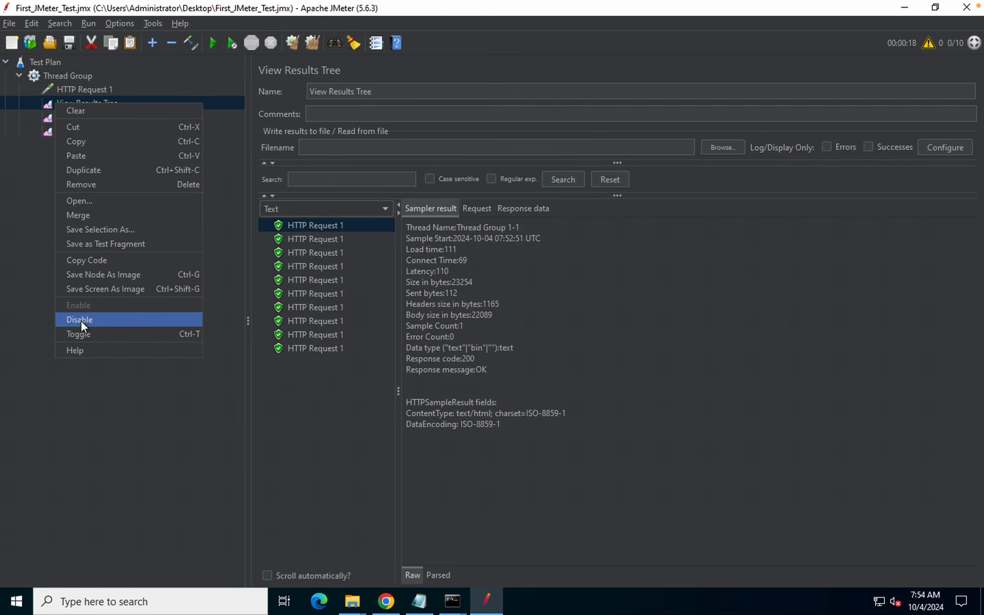
pyautogui.click(135, 402)
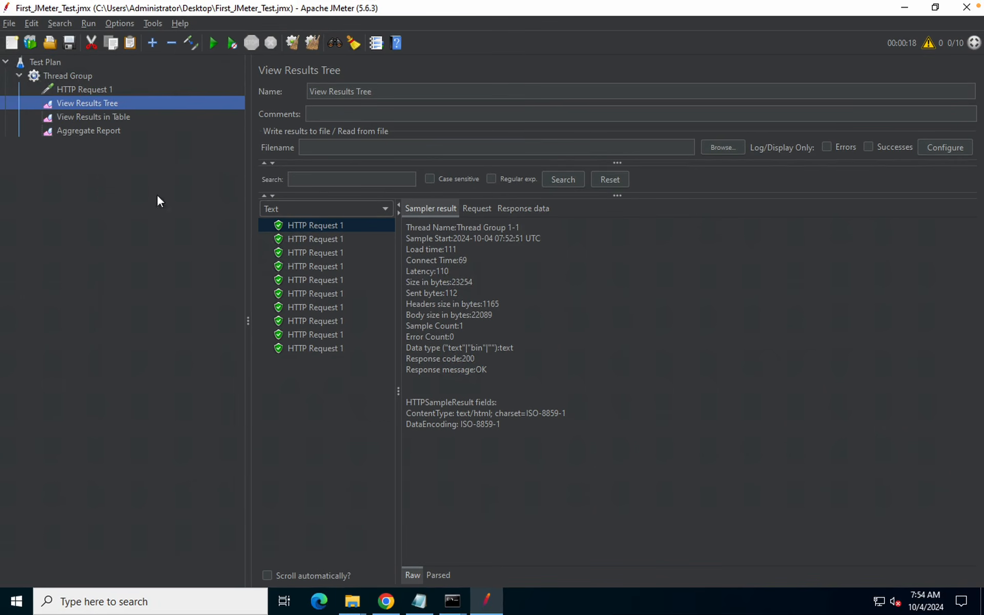
pyautogui.click(301, 267)
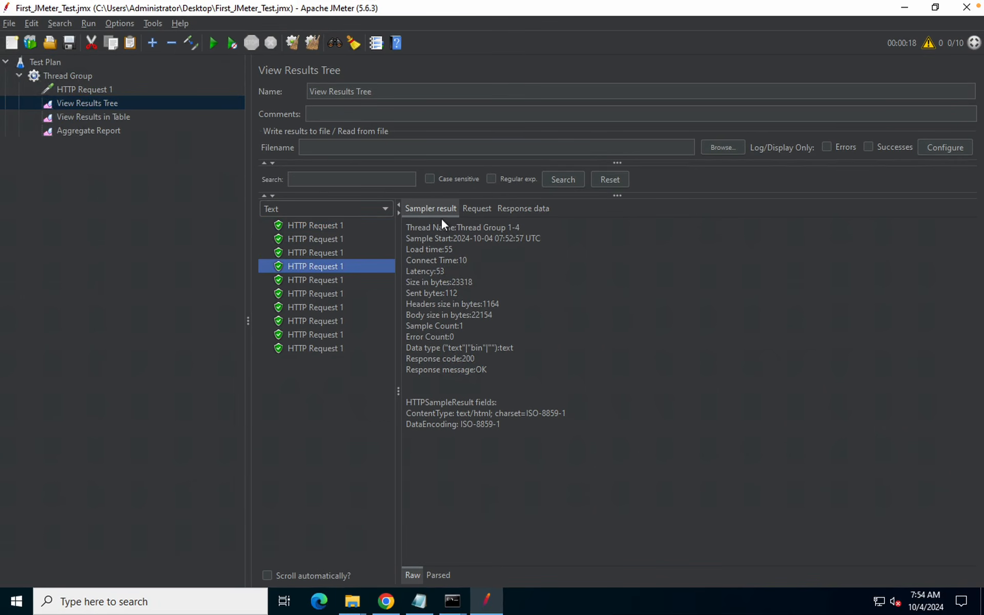
pyautogui.click(479, 209)
pyautogui.click(528, 208)
pyautogui.click(482, 225)
pyautogui.click(434, 227)
pyautogui.click(294, 277)
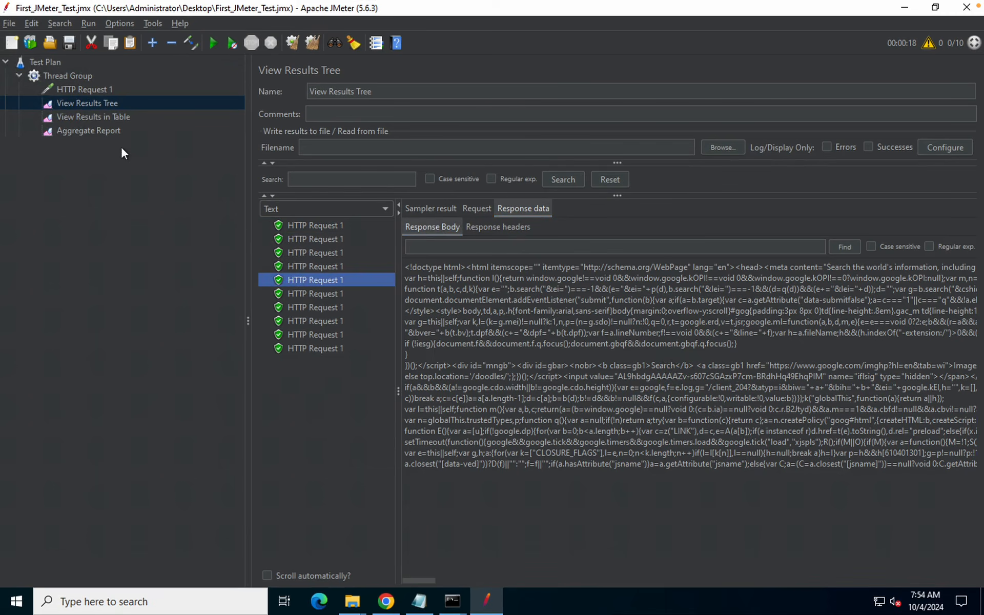
# Widen the results table, glance at the Thread Group name, and select the first sample rows
pyautogui.click(88, 117)
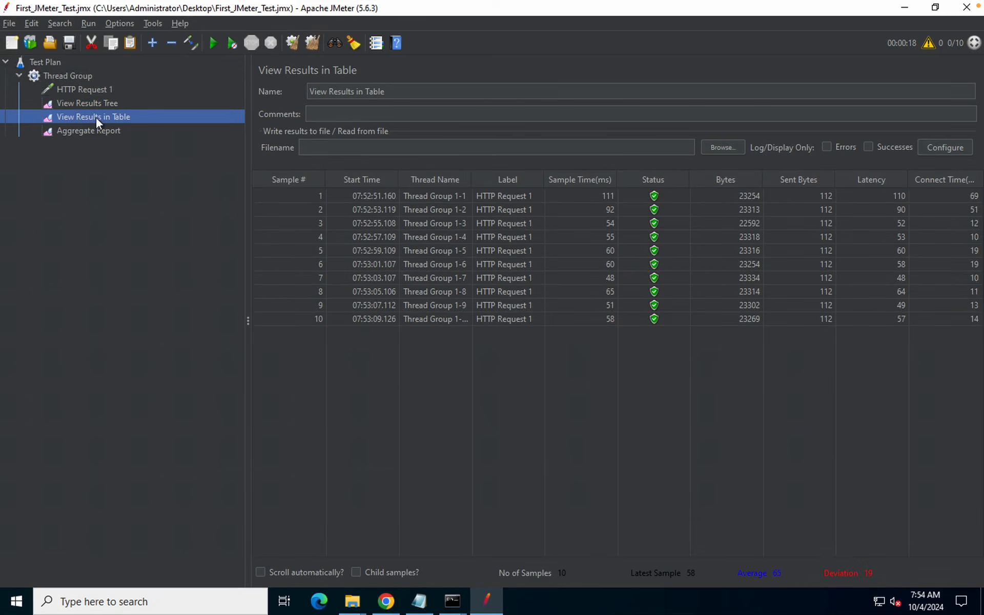
pyautogui.moveTo(248, 198); pyautogui.dragTo(165, 198)
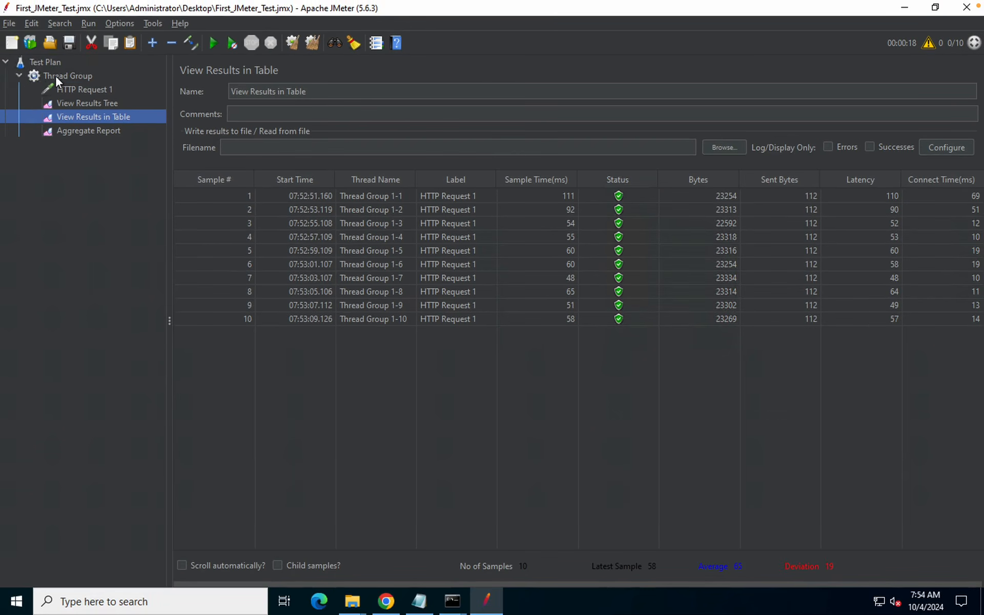
pyautogui.click(55, 75)
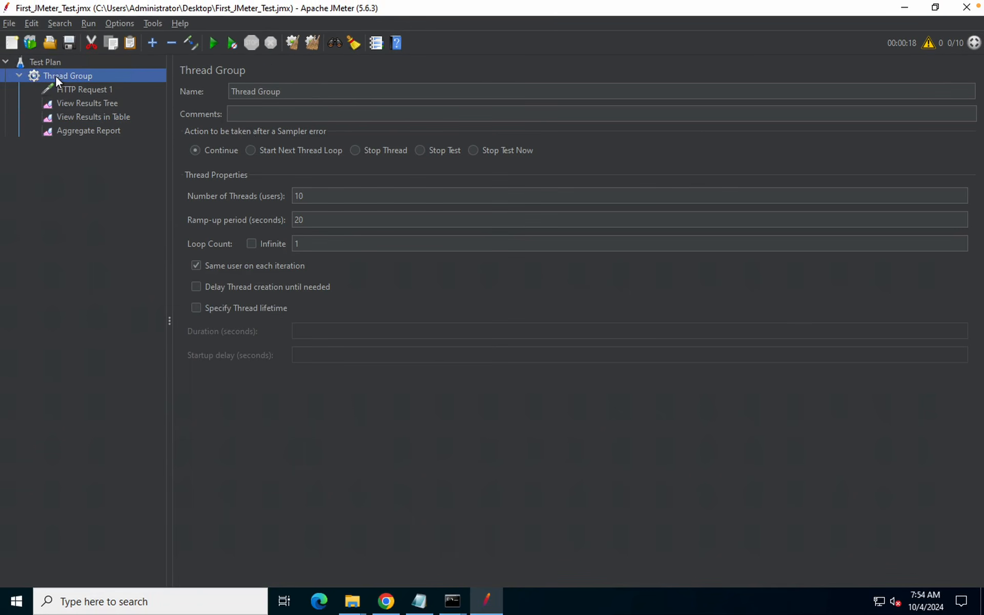
pyautogui.moveTo(286, 90); pyautogui.dragTo(231, 91)
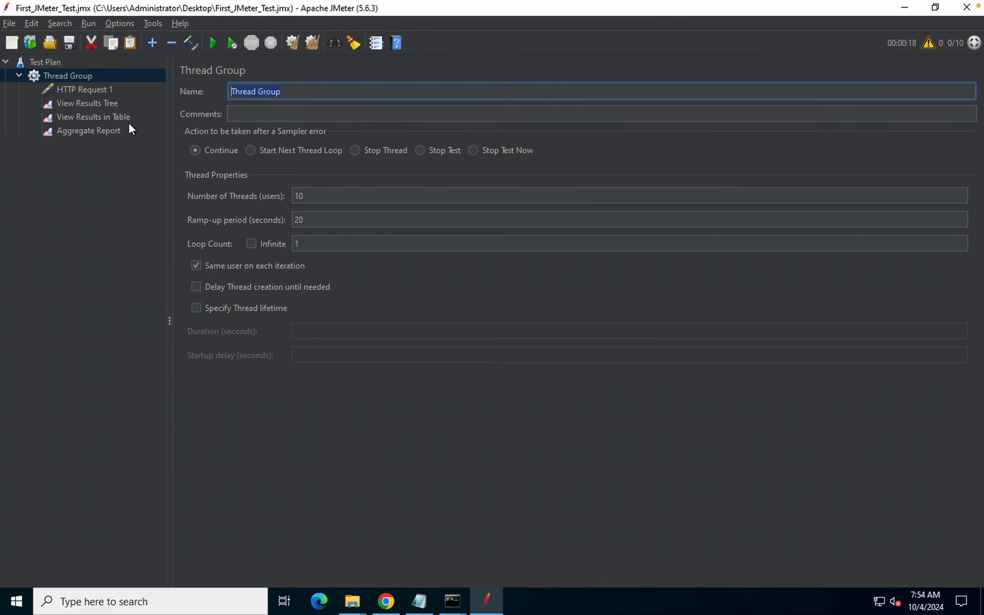
pyautogui.click(106, 116)
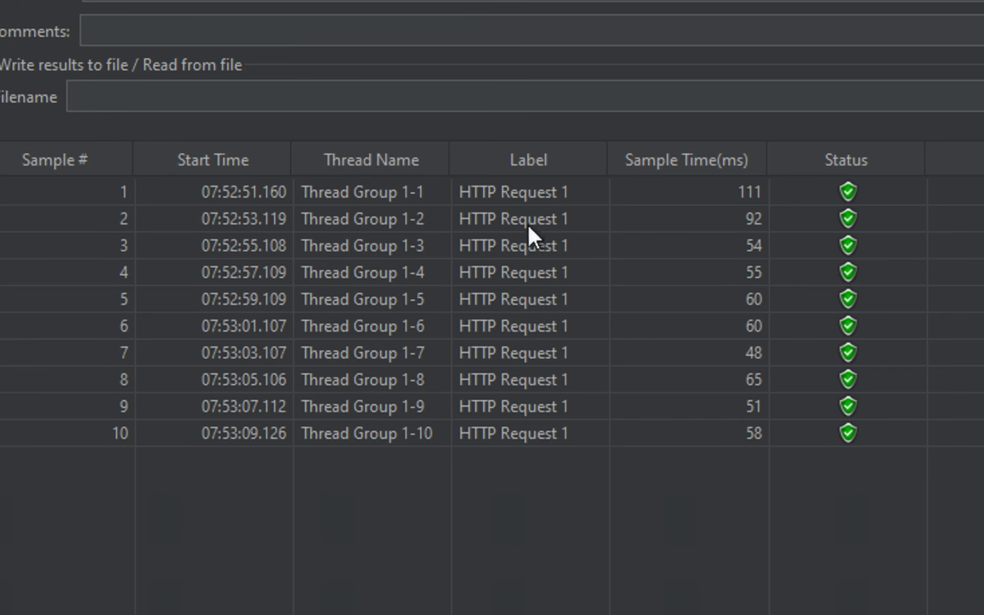
pyautogui.click(535, 189)
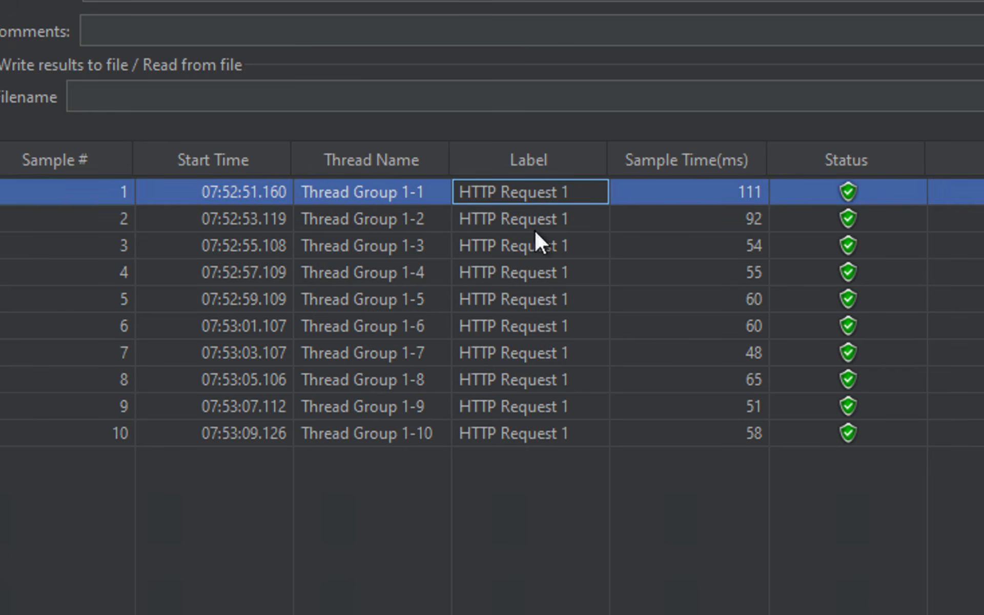
pyautogui.click(535, 229)
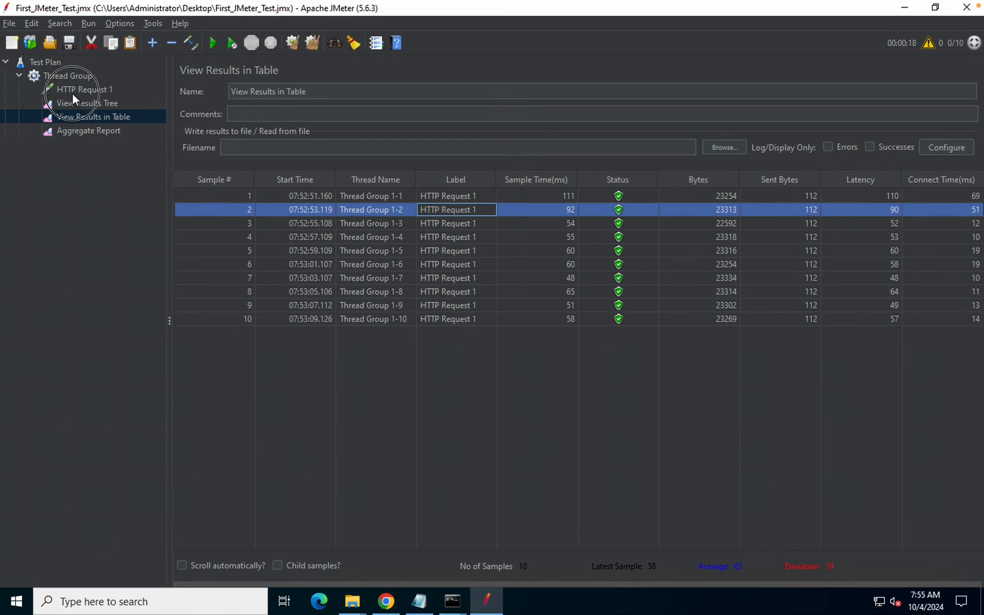
# Step through the table rows' success statuses and bring up the HTTP Request 1 settings
pyautogui.click(73, 92)
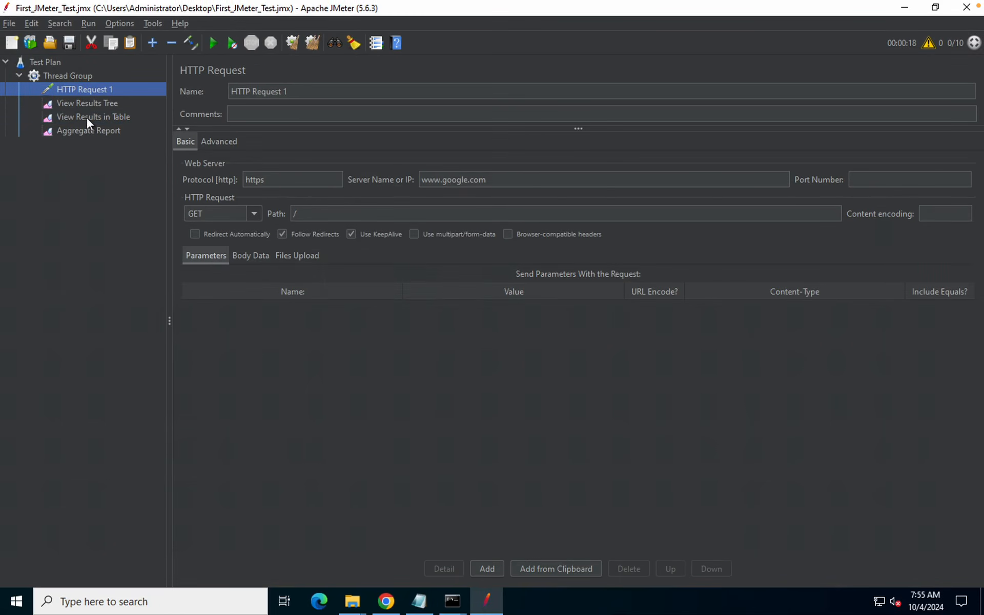
pyautogui.click(86, 117)
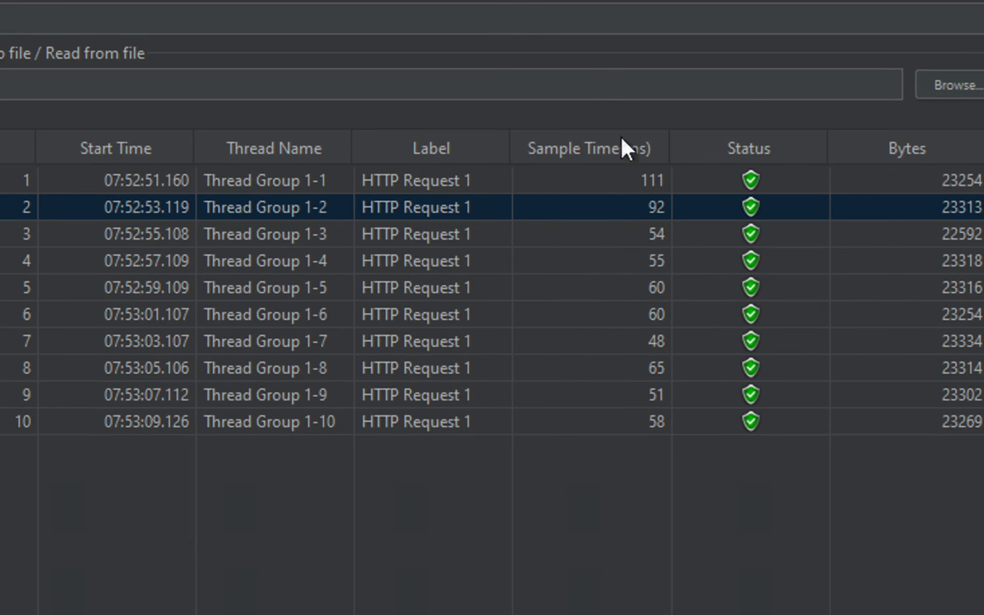
pyautogui.click(774, 177)
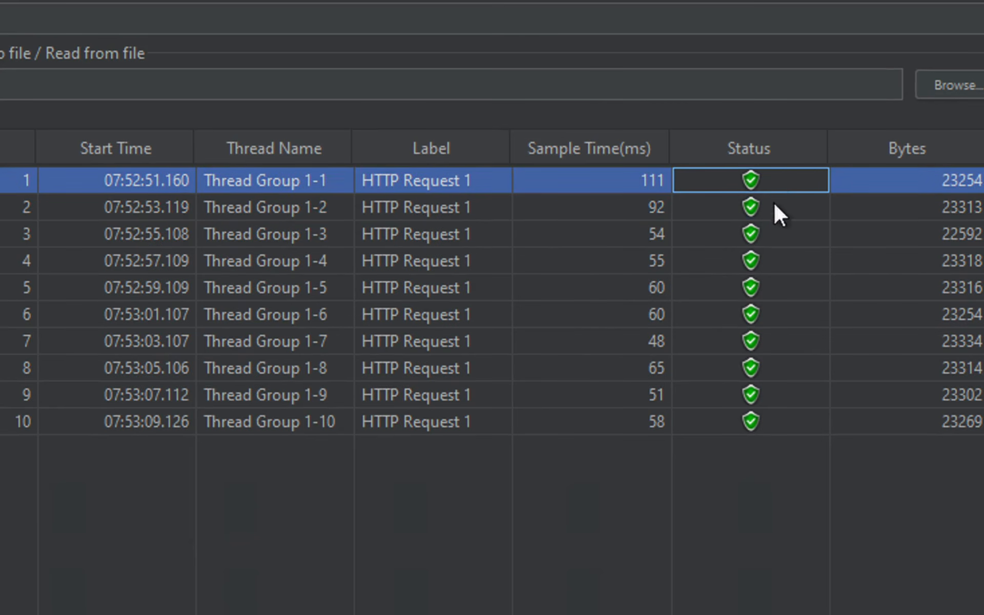
pyautogui.click(774, 209)
pyautogui.click(771, 241)
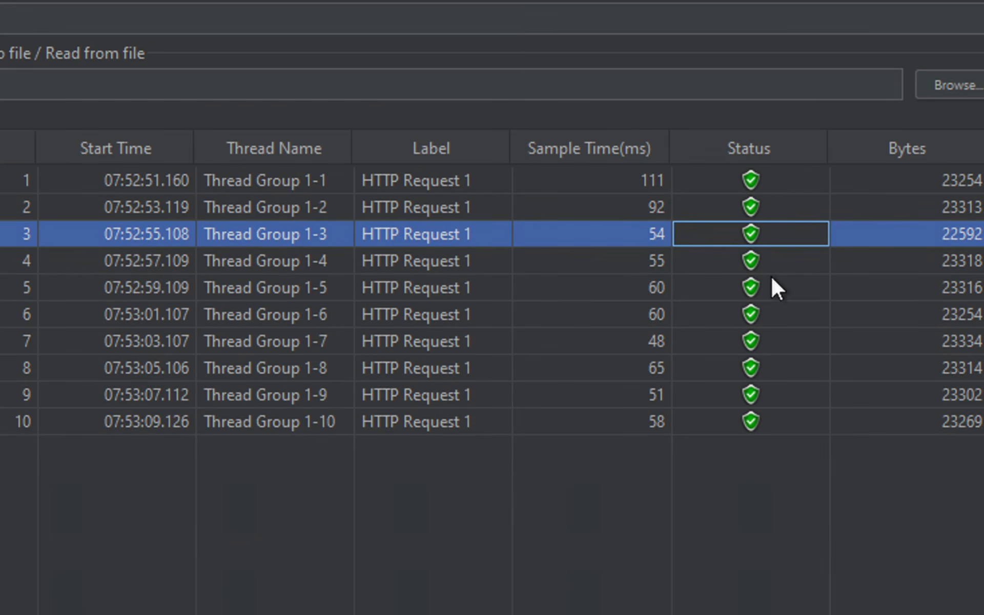
pyautogui.click(772, 277)
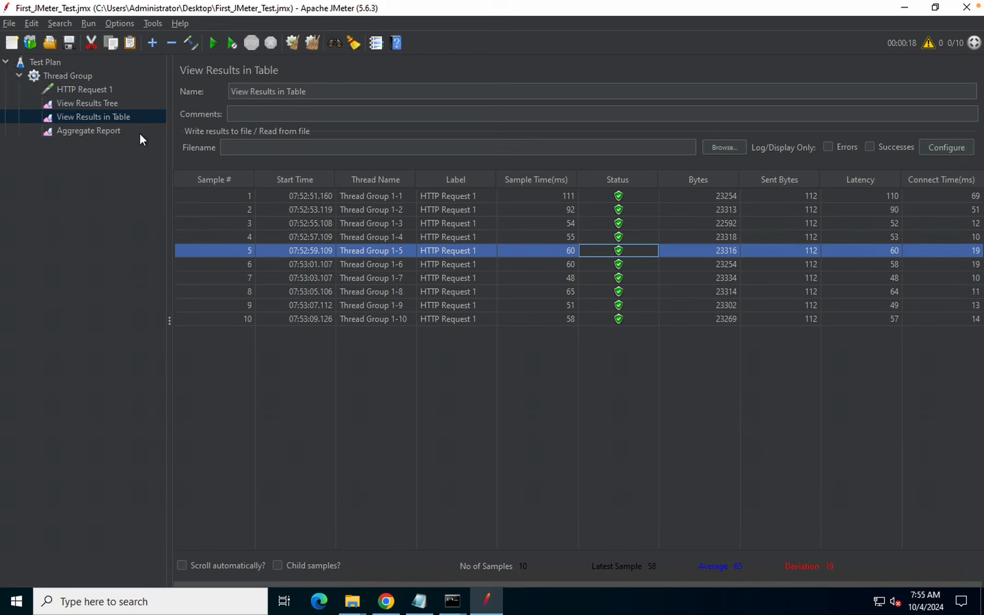
pyautogui.click(75, 89)
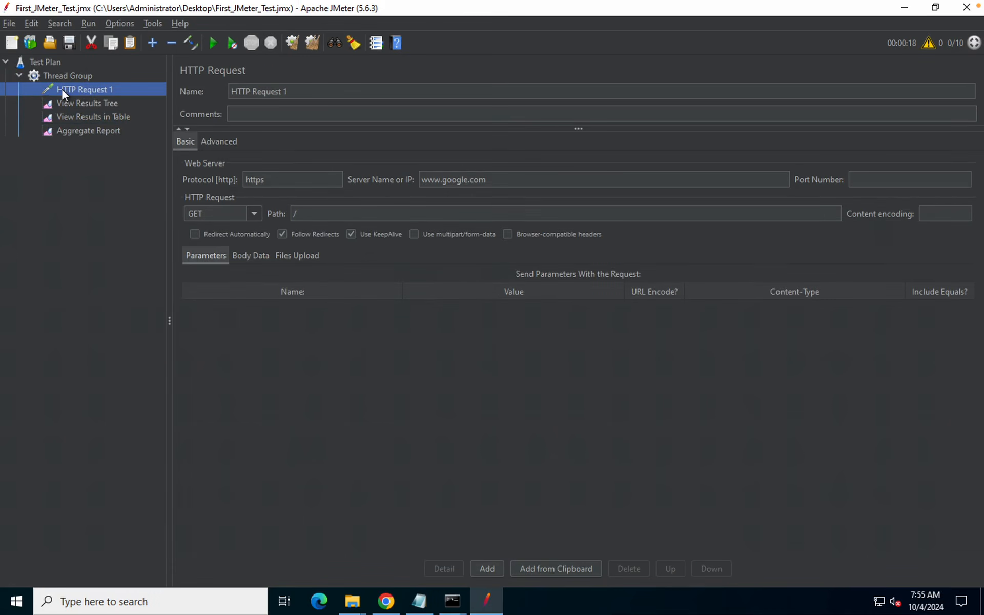
# Browse HTTP Request 1's Add > Assertions menu without adding one, then reopen the results table
pyautogui.rightClick(116, 90)
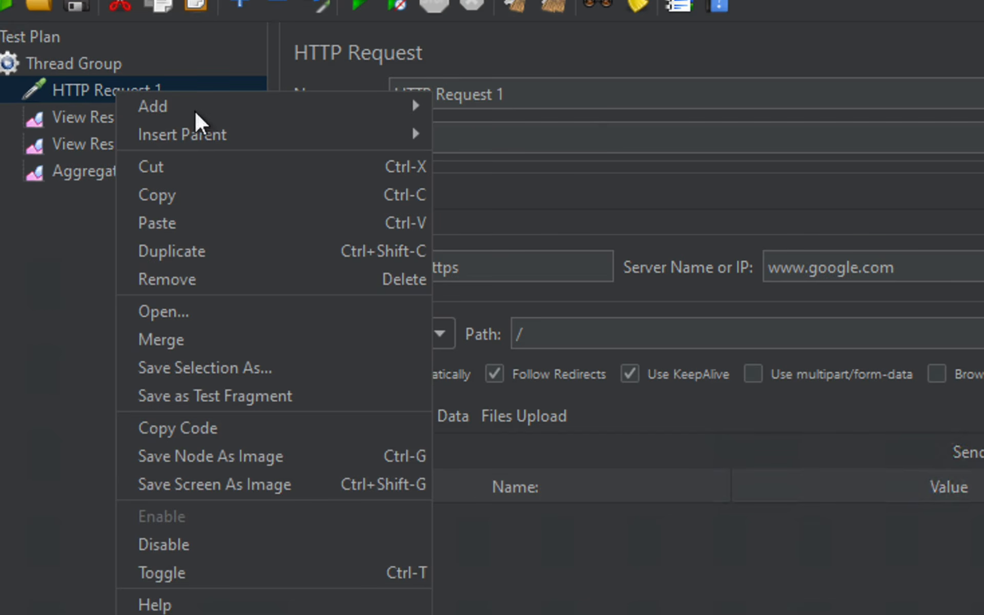
pyautogui.moveTo(198, 112)
pyautogui.moveTo(518, 97)
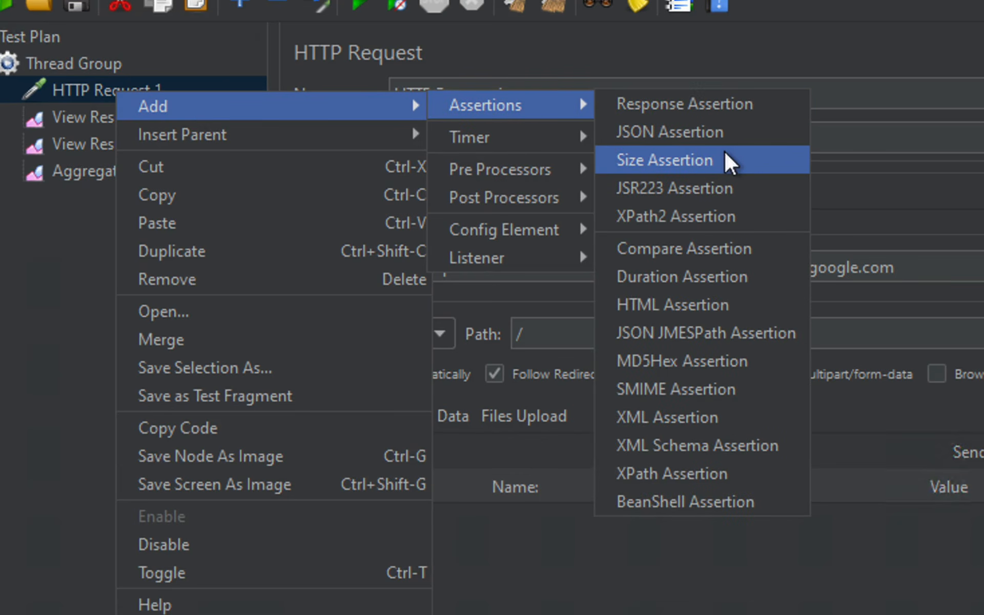
pyautogui.click(841, 226)
pyautogui.click(159, 143)
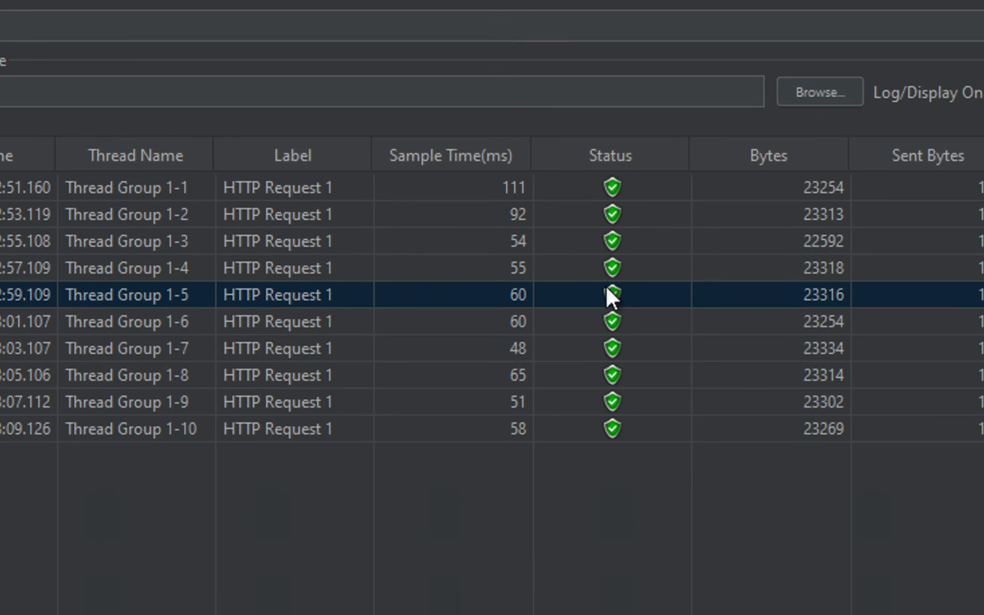
# Compare samples' status, received bytes, 112 sent bytes, 48–110 ms latency and 10–69 ms connect times
pyautogui.click(605, 184)
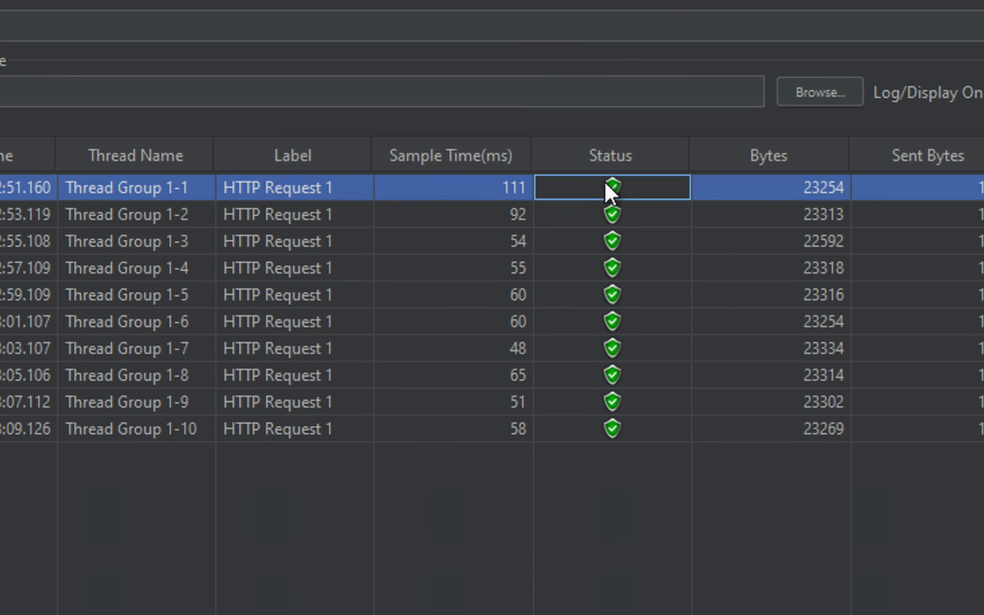
pyautogui.click(821, 185)
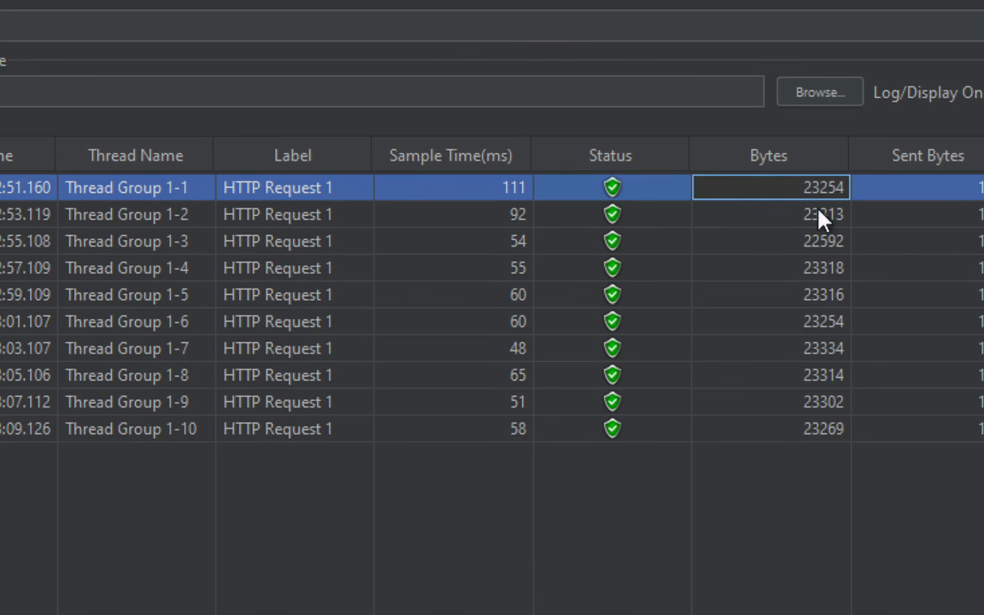
pyautogui.click(818, 215)
pyautogui.click(817, 247)
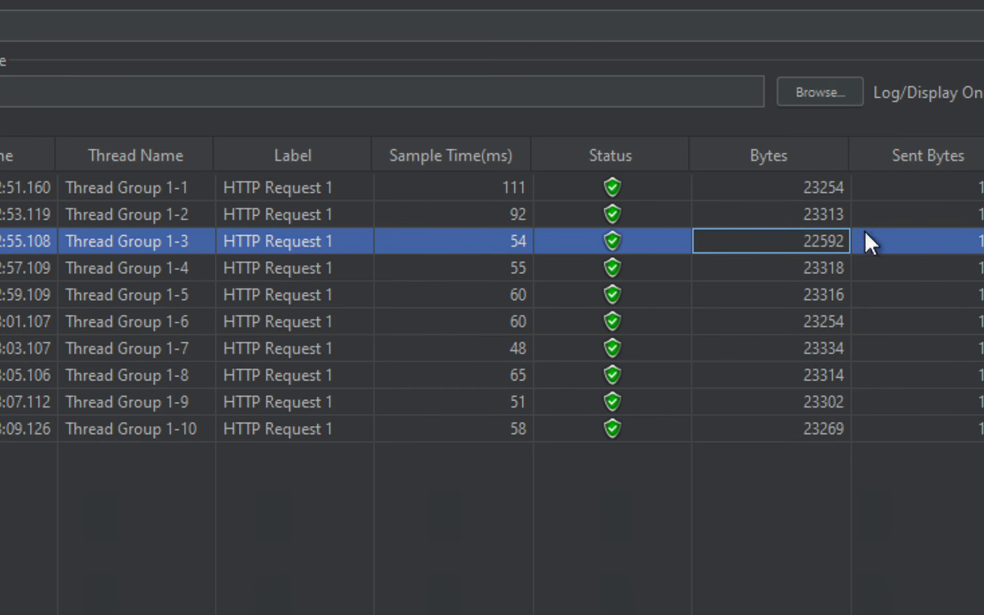
pyautogui.click(932, 196)
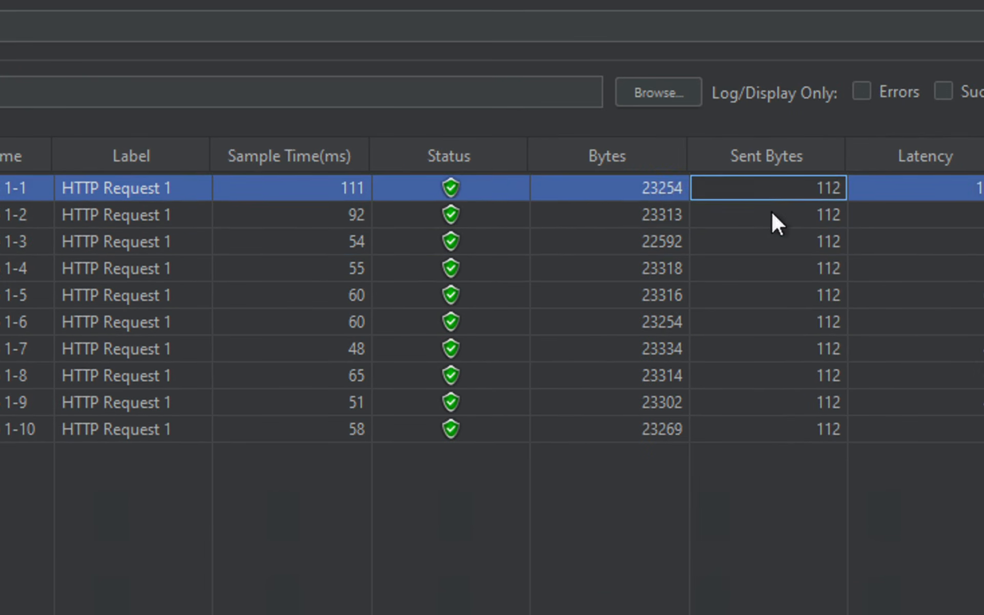
pyautogui.click(771, 212)
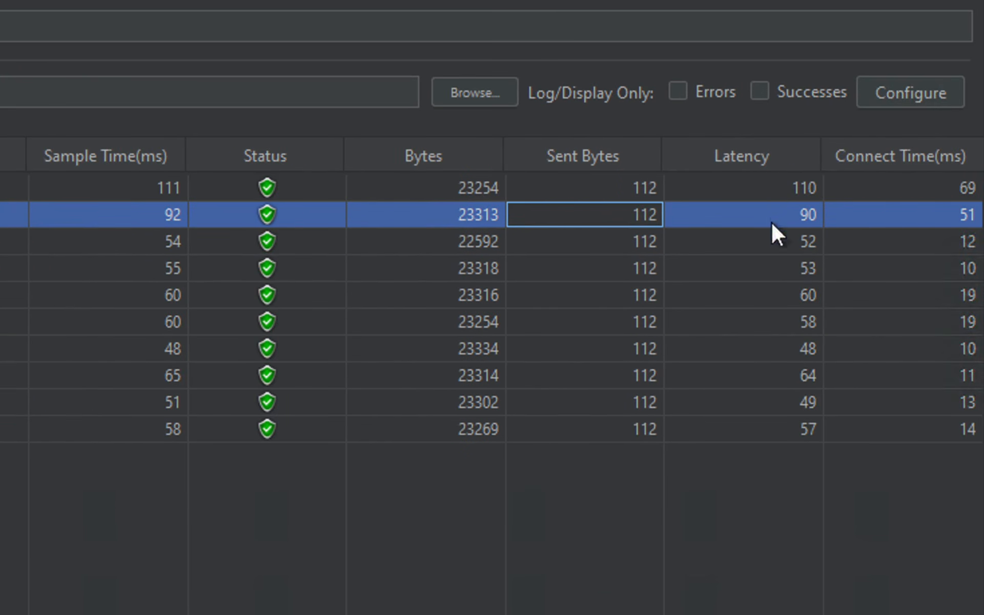
pyautogui.click(812, 197)
pyautogui.click(783, 205)
pyautogui.click(902, 186)
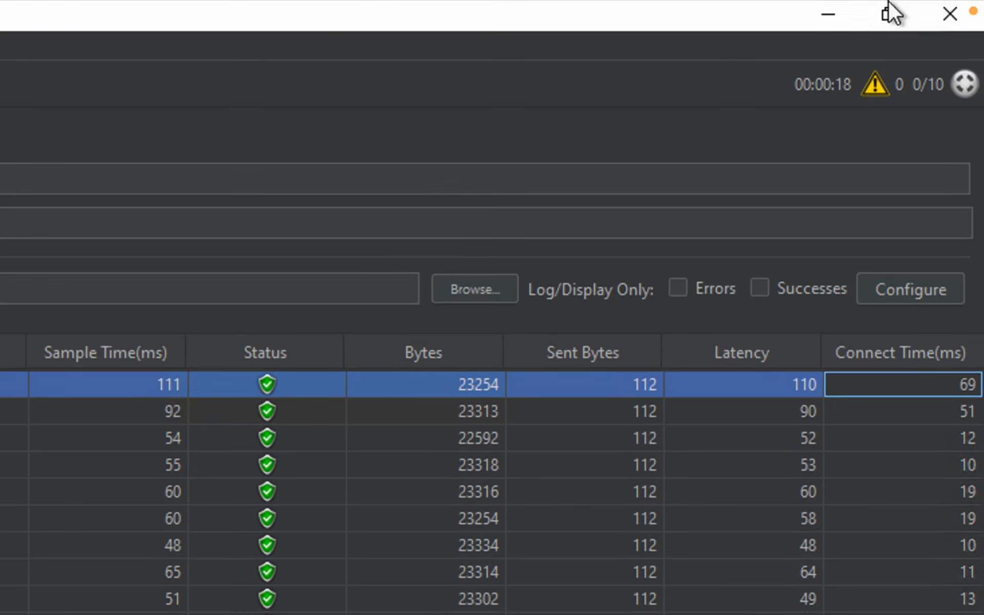
pyautogui.moveTo(888, 1)
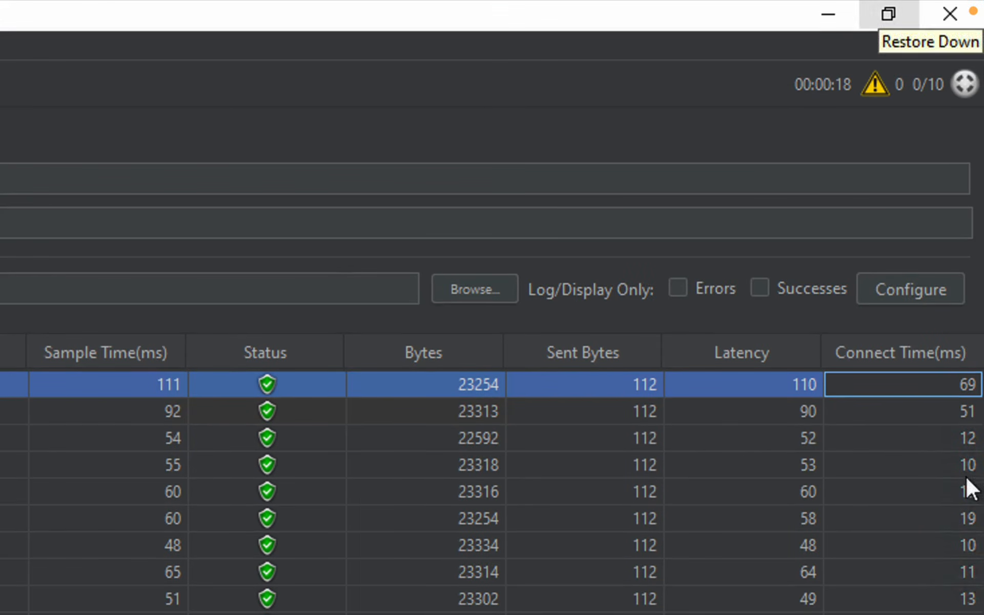
# Minimize JMeter, close the Finder window, and restore the minimized JMeter notes window
pyautogui.click(789, 382)
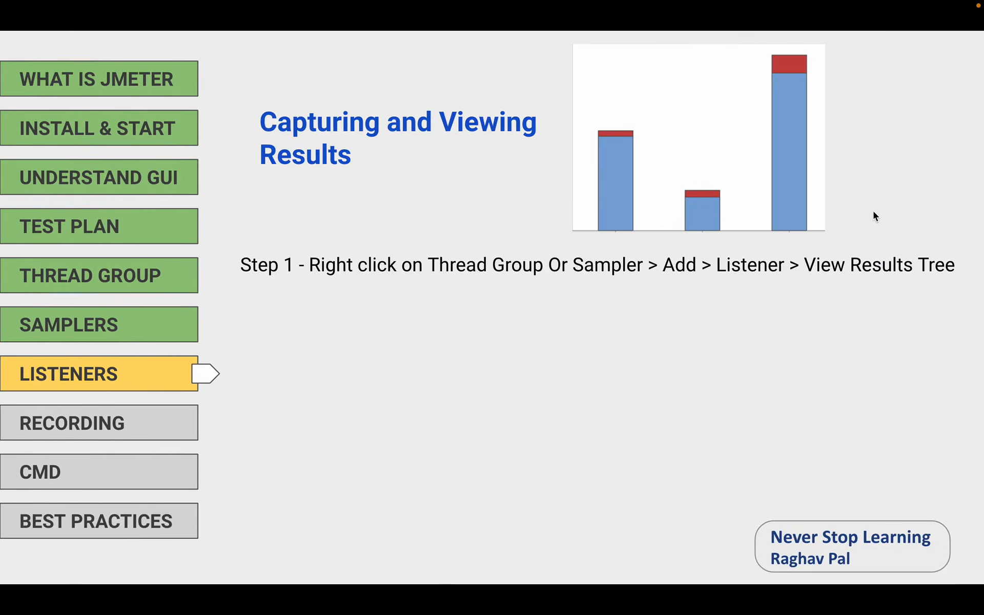
pyautogui.hotkey('ctrl', 'Up')
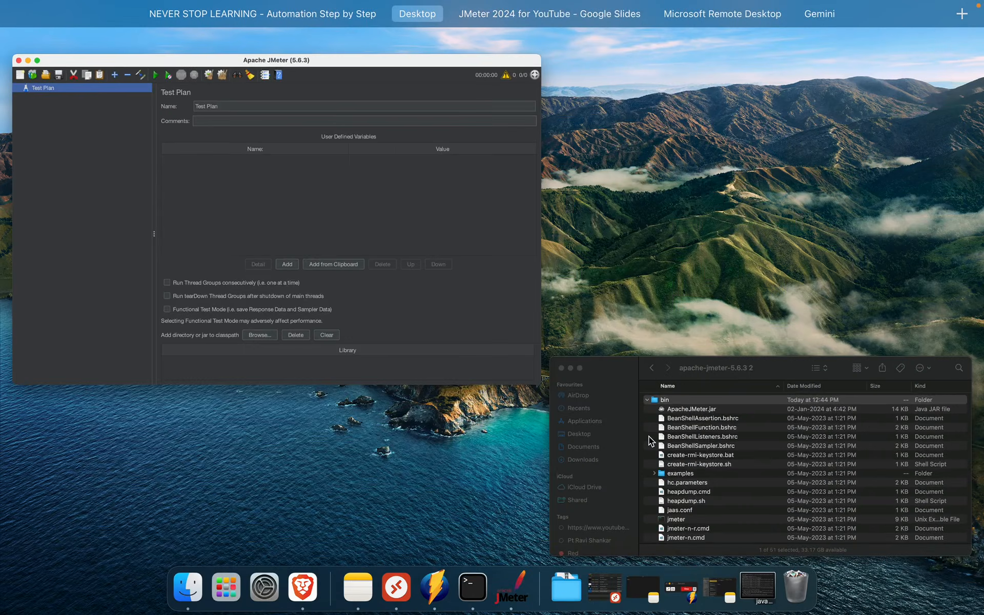
pyautogui.hotkey('ctrl', 'Up')
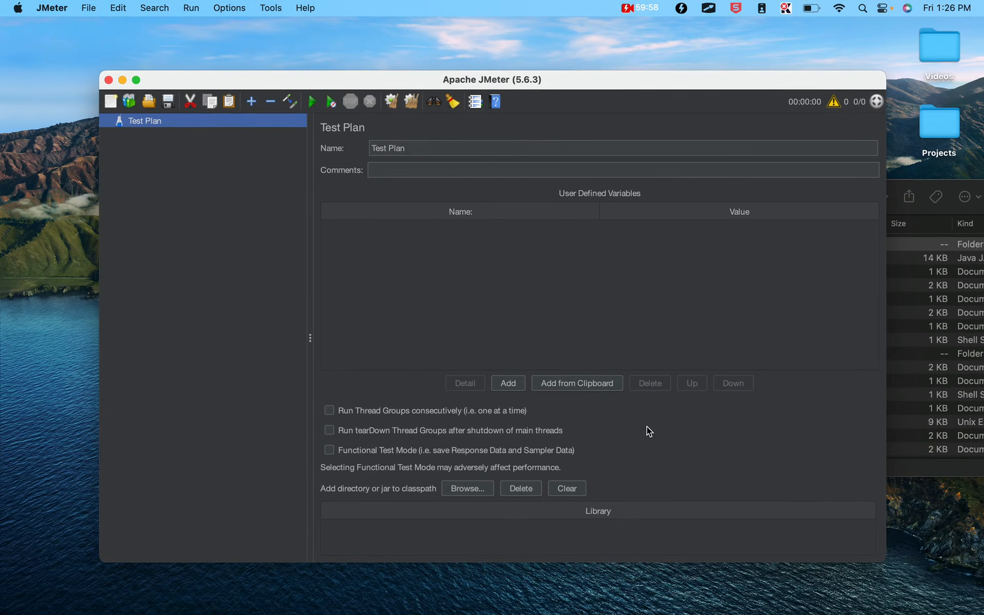
pyautogui.click(122, 80)
pyautogui.click(431, 197)
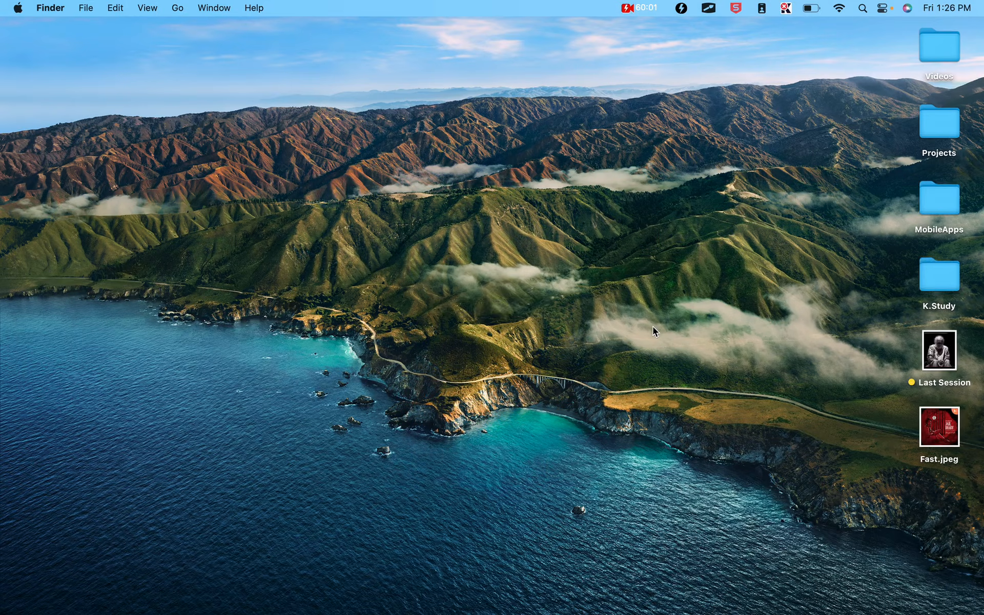
pyautogui.hotkey('ctrl', 'Up')
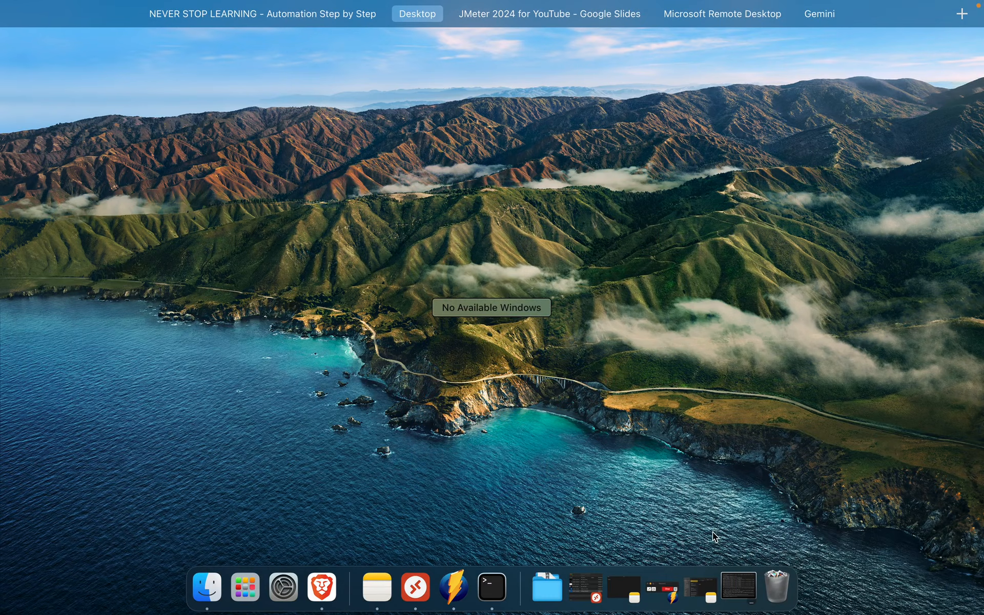
pyautogui.click(623, 587)
# Type a '0 ms ---- 2000 ms' timeline below NOTES and highlight the 2000 ms label
pyautogui.press('Return')
pyautogui.press('Return')
pyautogui.press('Return')
pyautogui.press('Return')
pyautogui.press('Return')
pyautogui.press('Return')
pyautogui.press('Return')
pyautogui.write('0 se')
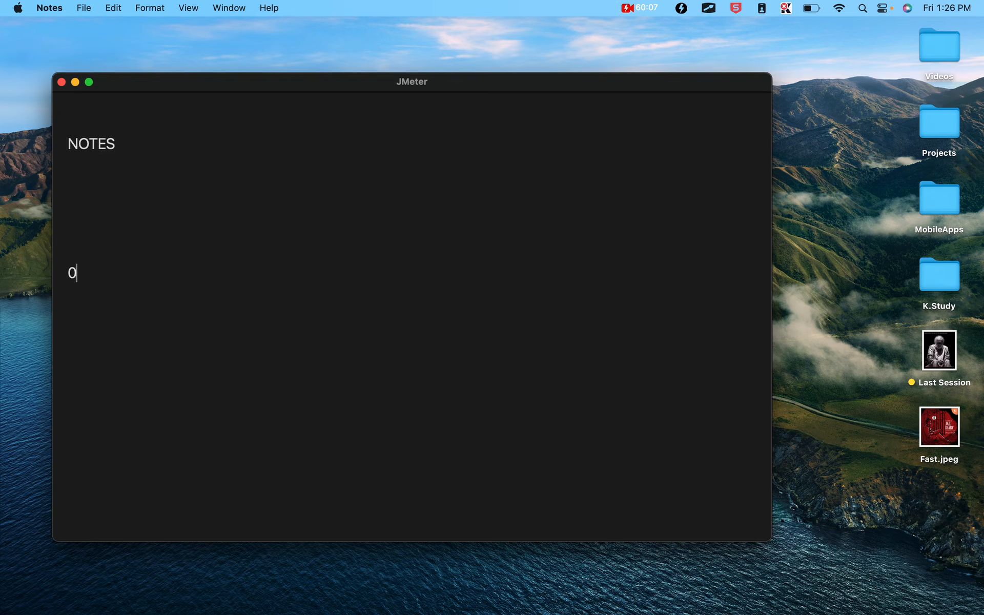
pyautogui.press('BackSpace')
pyautogui.press('BackSpace')
pyautogui.write('ms -')
pyautogui.write('--------------')
pyautogui.write('---------------')
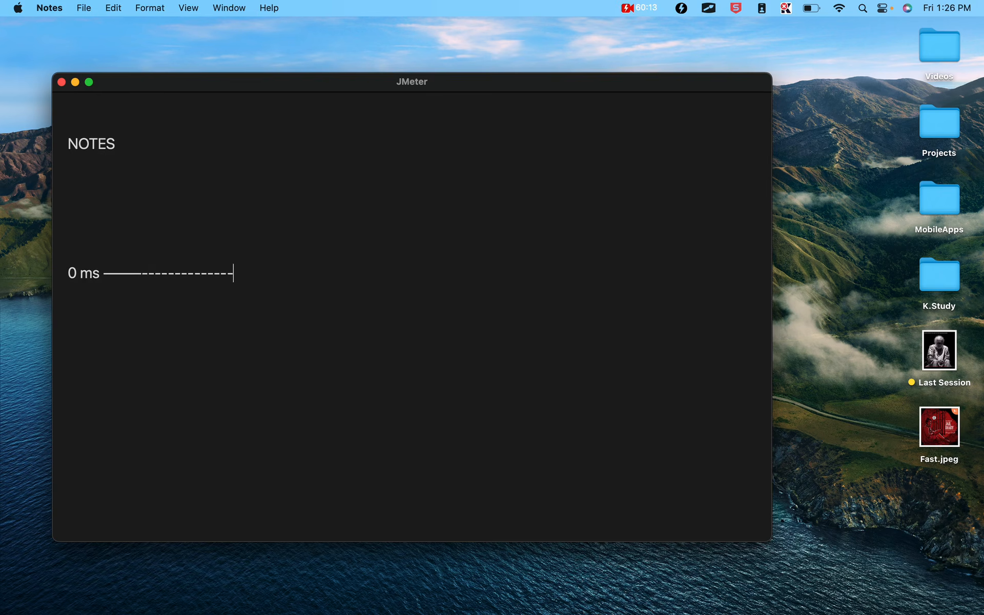
pyautogui.write('---------------------------------------')
pyautogui.write(' 2000')
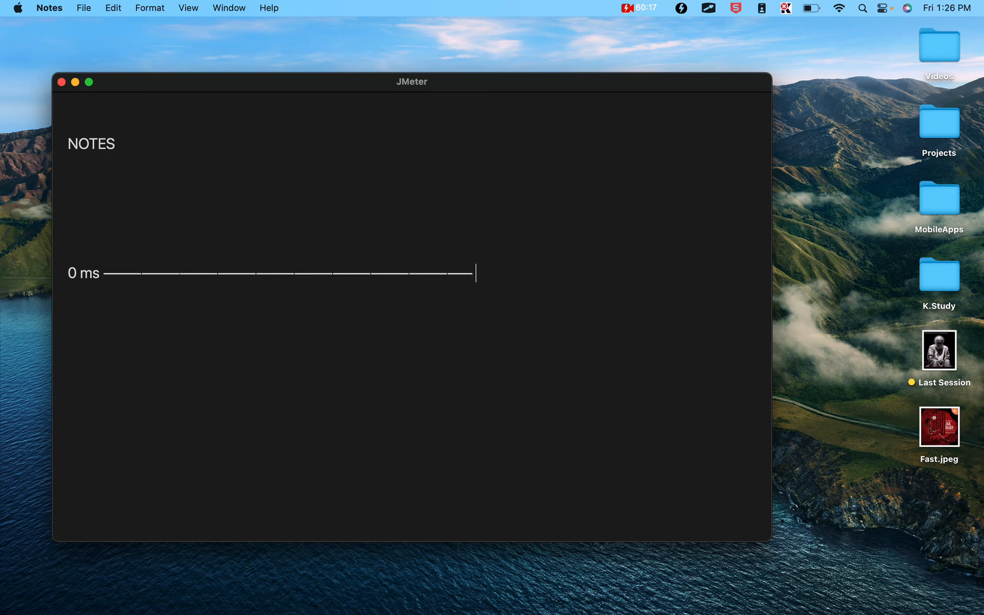
pyautogui.write(' ms')
pyautogui.click(508, 276)
pyautogui.moveTo(507, 275); pyautogui.dragTo(467, 275)
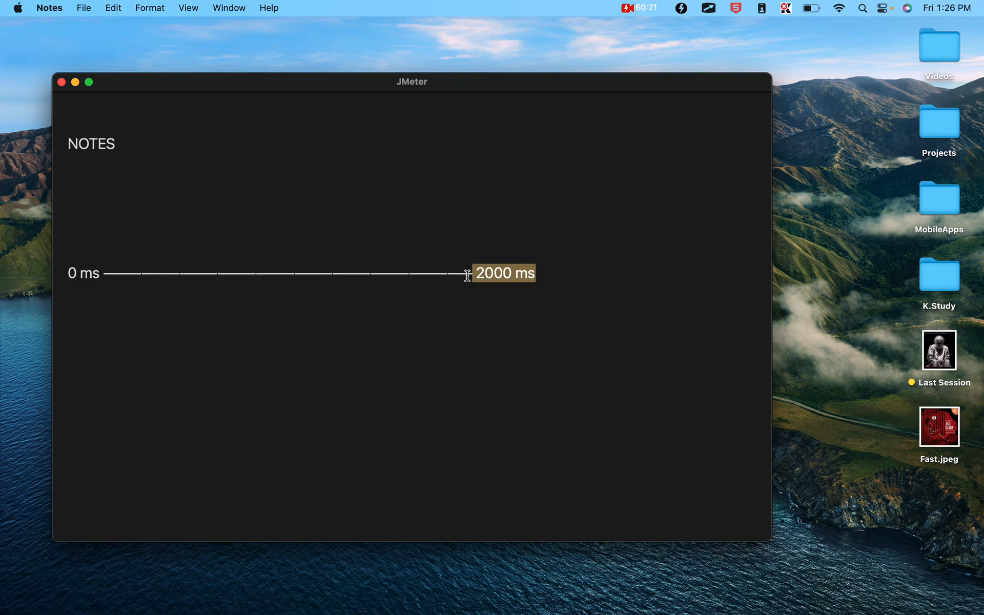
# Add a second line reading '0 ms --- 1000 ms -- 1200 ms' beneath it
pyautogui.click(96, 284)
pyautogui.press('Return')
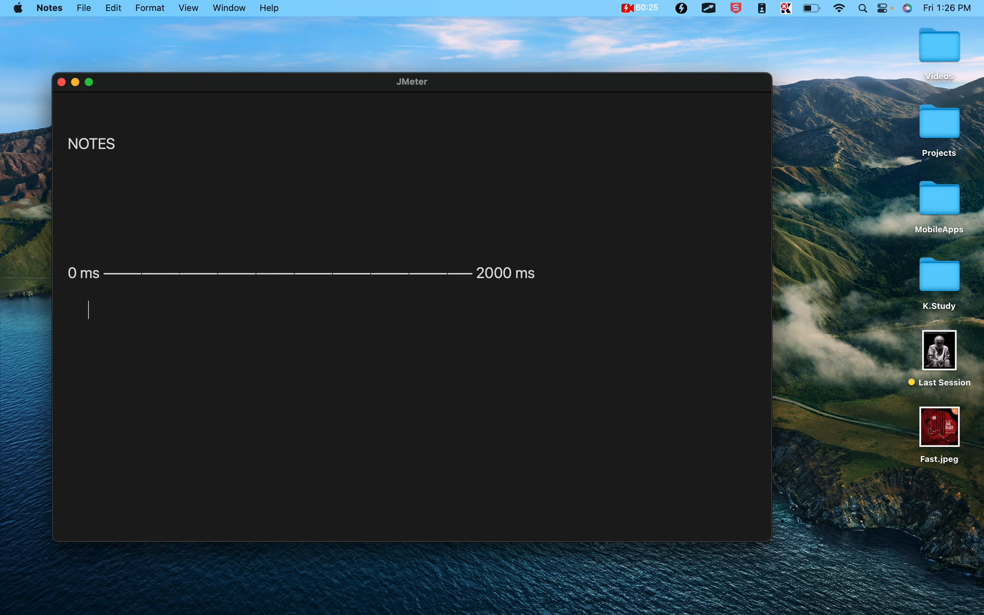
pyautogui.press('BackSpace')
pyautogui.press('BackSpace')
pyautogui.press('BackSpace')
pyautogui.press('BackSpace')
pyautogui.press('BackSpace')
pyautogui.write('0 ms')
pyautogui.press('BackSpace')
pyautogui.press('BackSpace')
pyautogui.write('ms ---------------------')
pyautogui.press('BackSpace')
pyautogui.write('--')
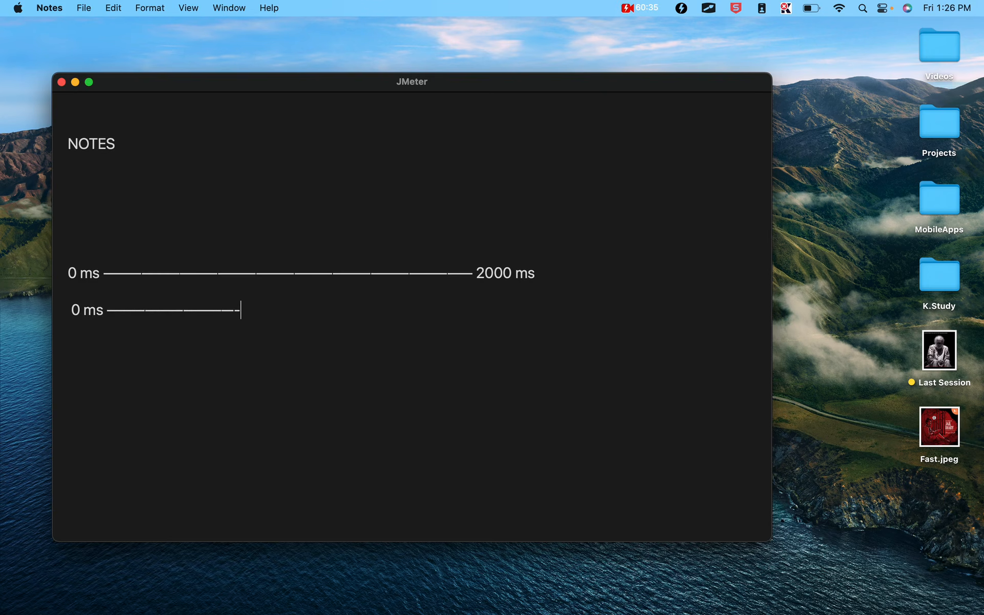
pyautogui.write(' 1000 ms')
pyautogui.write(' --')
pyautogui.click(250, 310)
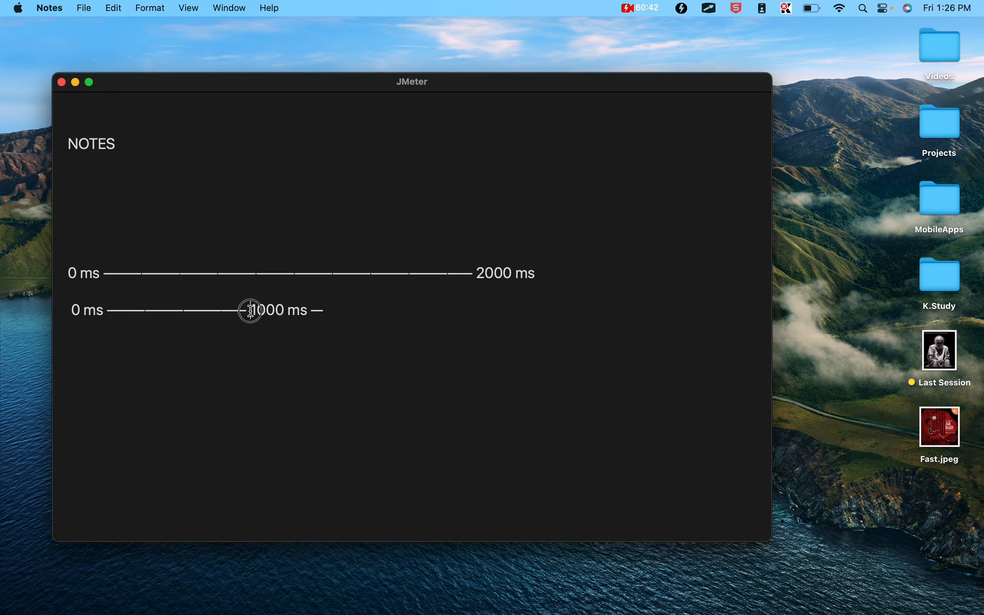
pyautogui.click(326, 311)
pyautogui.write('--1200 ms -')
# Extend the second timeline line in Notes with '----------- 2000 ms'
pyautogui.click(341, 309)
pyautogui.moveTo(341, 309); pyautogui.dragTo(396, 309)
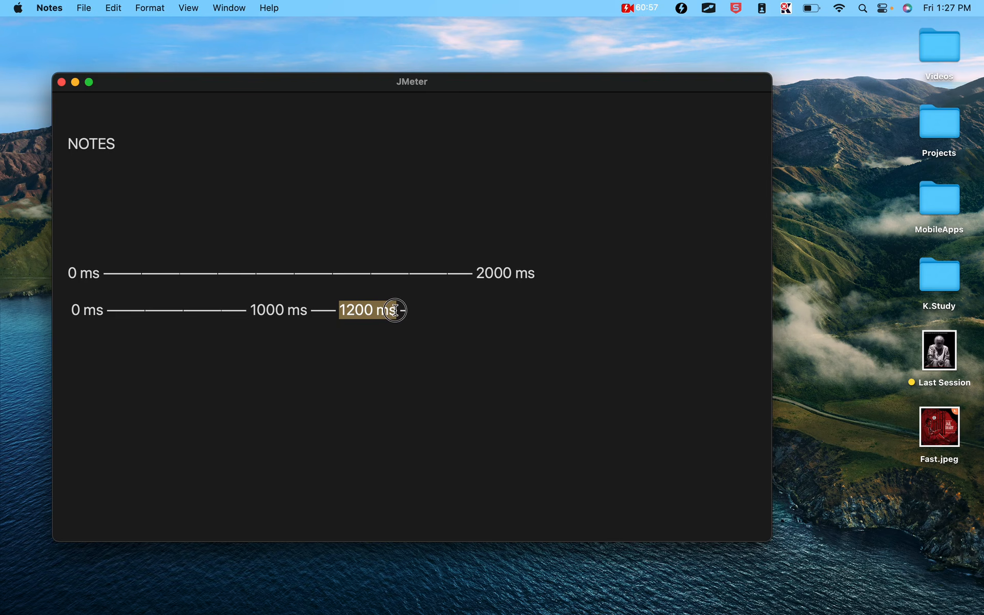
pyautogui.click(402, 308)
pyautogui.write('-----------')
pyautogui.write(' 2000')
pyautogui.write(' ms')
pyautogui.moveTo(558, 311); pyautogui.dragTo(481, 315)
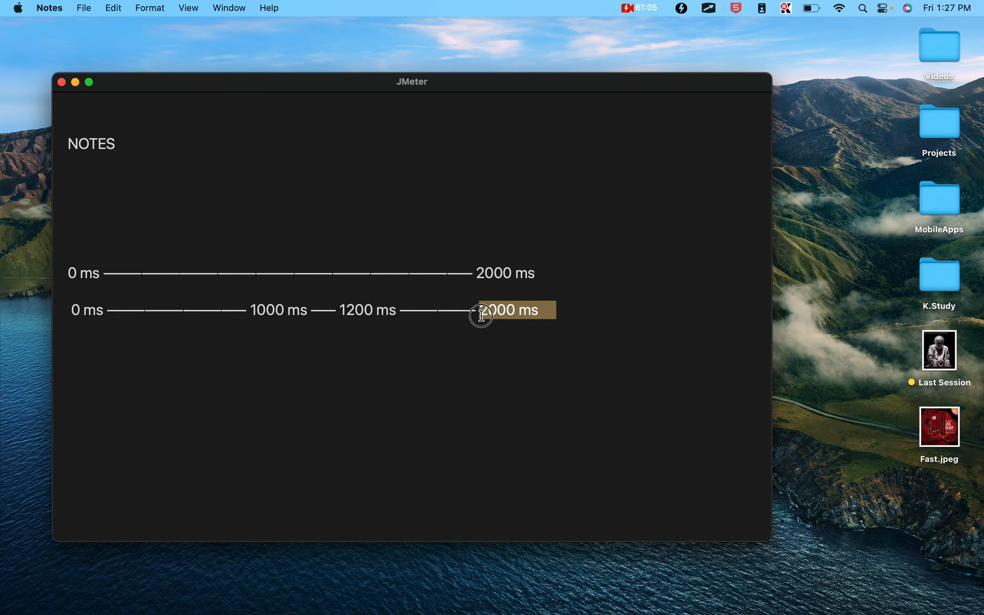
# Above the timelines, list Connect Time, Latency (time to first byte) and Sample Time (response time)
pyautogui.click(147, 214)
pyautogui.write('Connect Time')
pyautogui.press('Return')
pyautogui.write('Latency ')
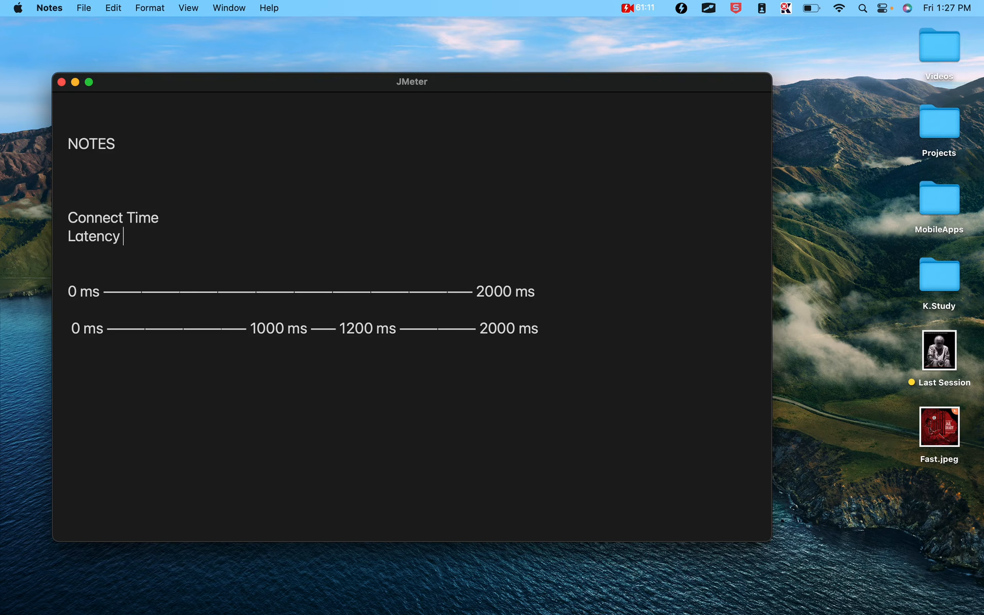
pyautogui.write('(time to first byte)')
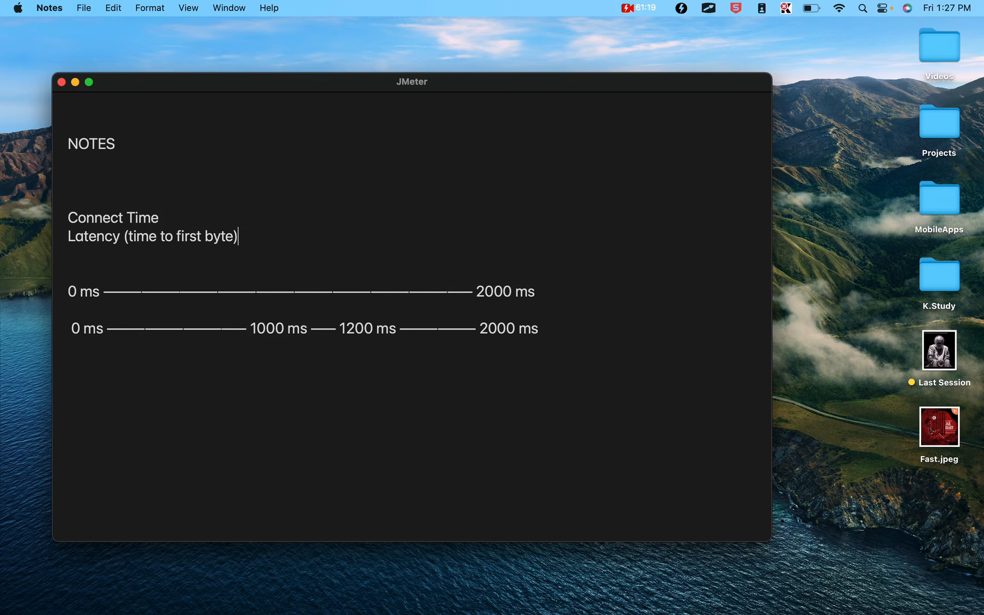
pyautogui.press('Return')
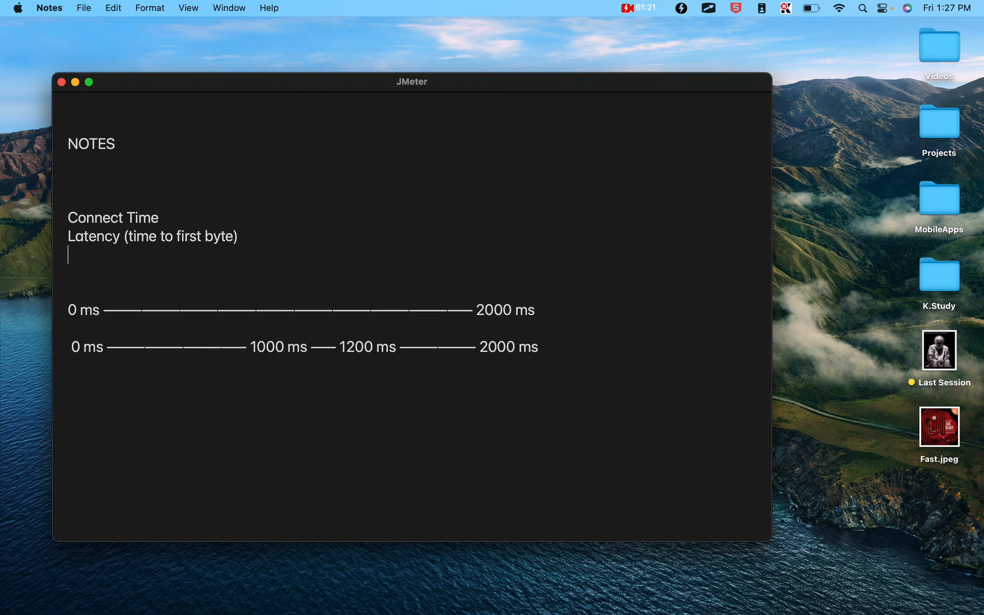
pyautogui.write('Sample Time (response time)')
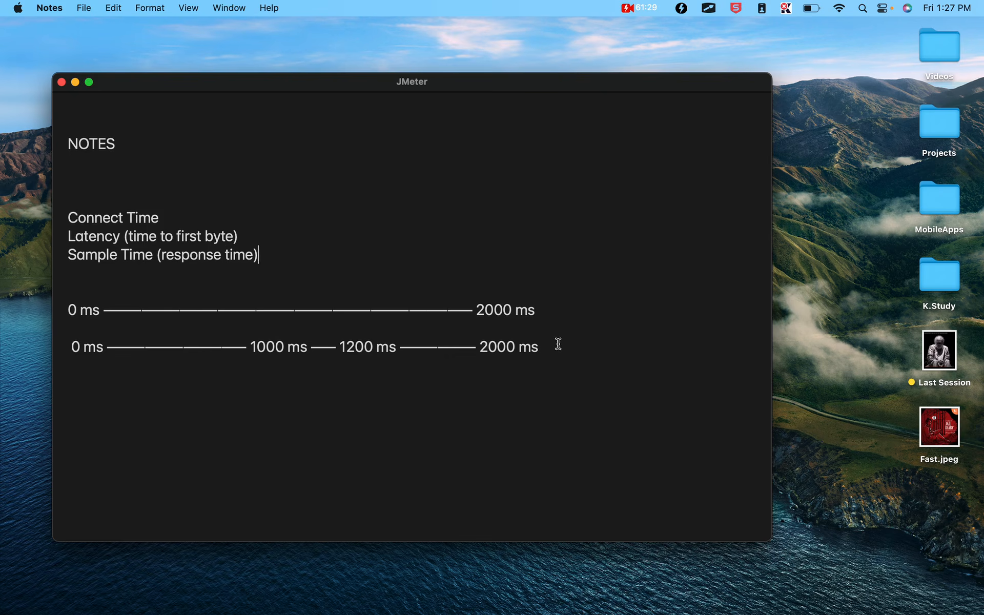
pyautogui.moveTo(558, 344); pyautogui.dragTo(475, 346)
pyautogui.moveTo(249, 346); pyautogui.dragTo(396, 346)
# In View Results in Table, compare the timings of samples 3 and 7
pyautogui.moveTo(476, 346); pyautogui.dragTo(560, 349)
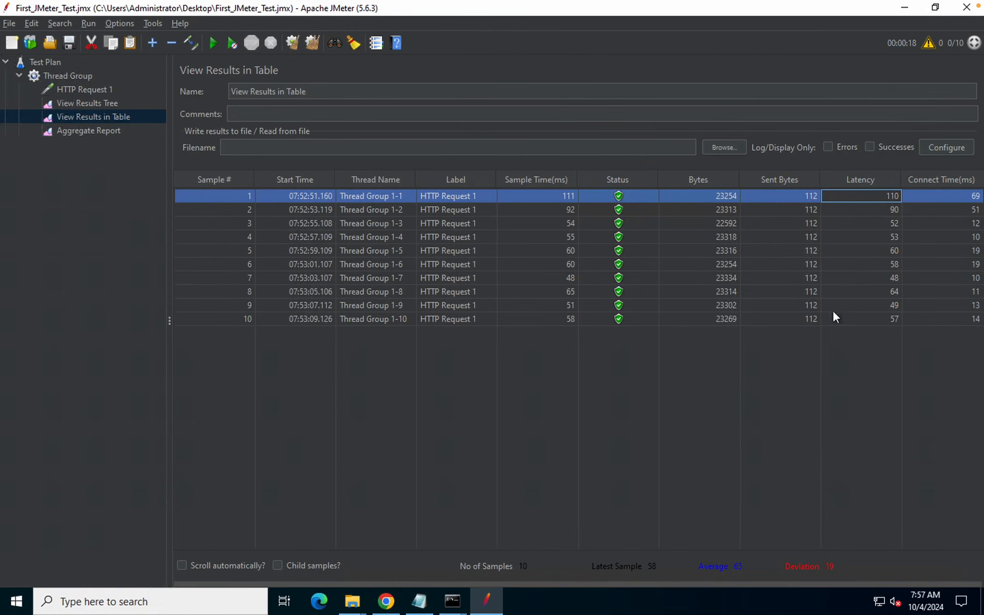
pyautogui.click(953, 228)
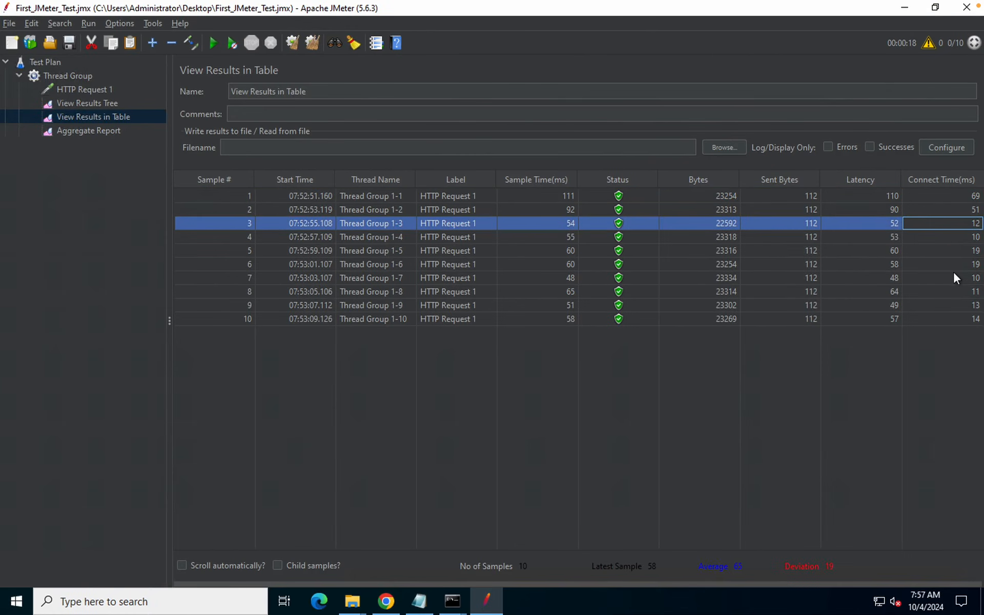
pyautogui.click(953, 278)
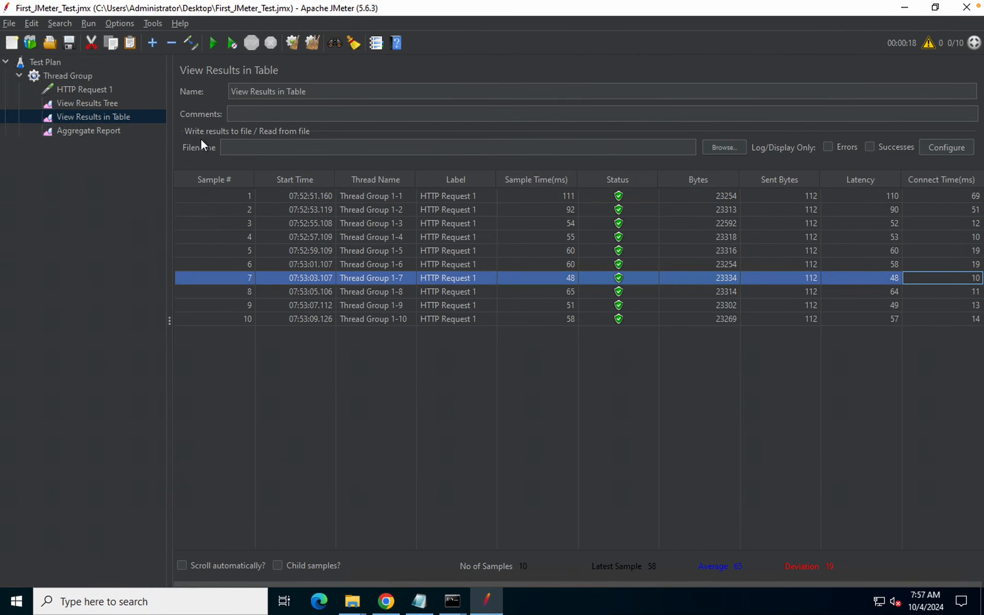
# Open the results-file Browse dialog twice, cancelling without choosing a file
pyautogui.click(736, 148)
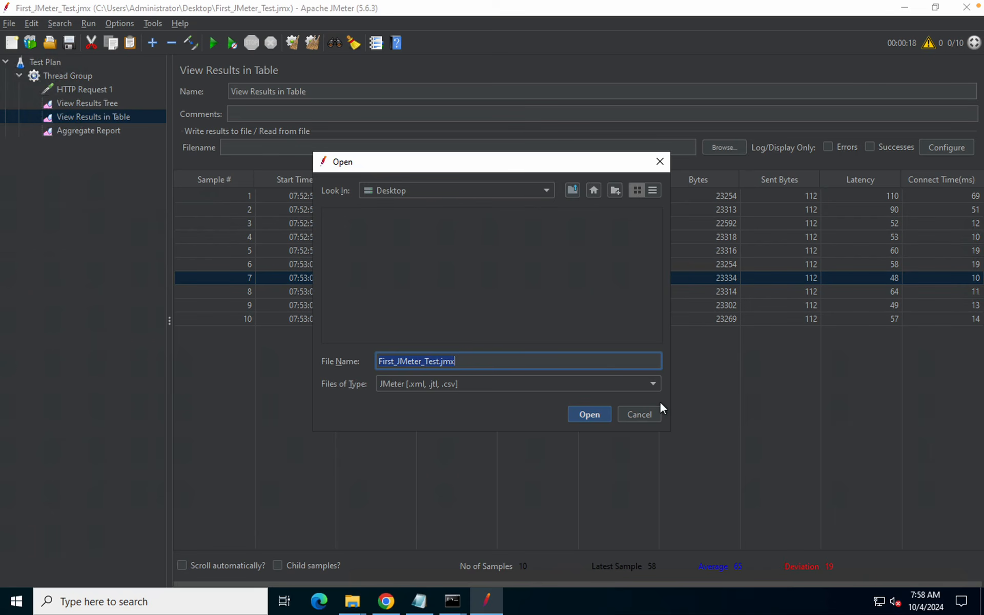
pyautogui.click(647, 413)
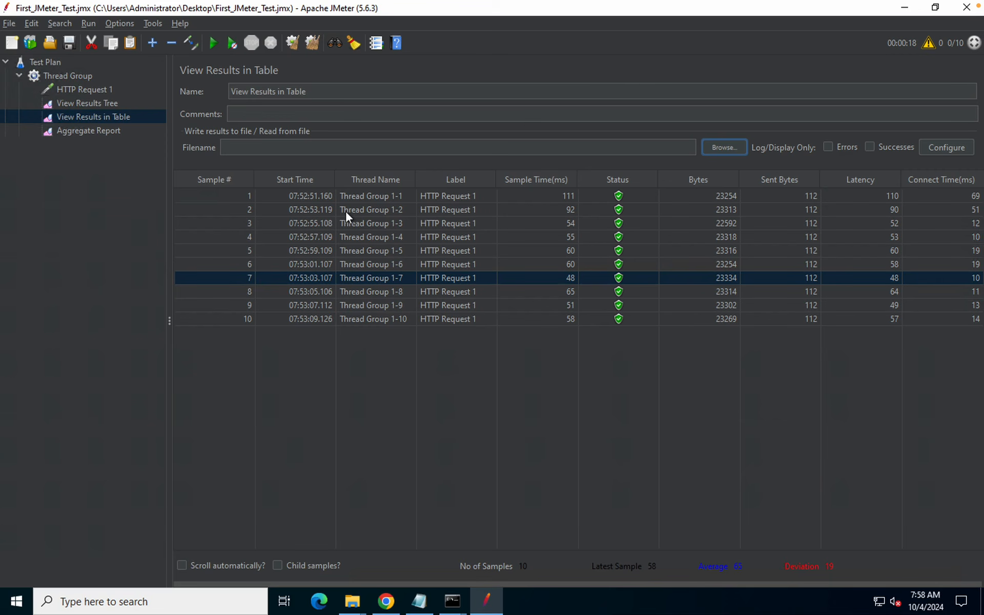
pyautogui.click(722, 147)
pyautogui.click(639, 415)
# Open and close the Configure result save settings twice
pyautogui.click(944, 147)
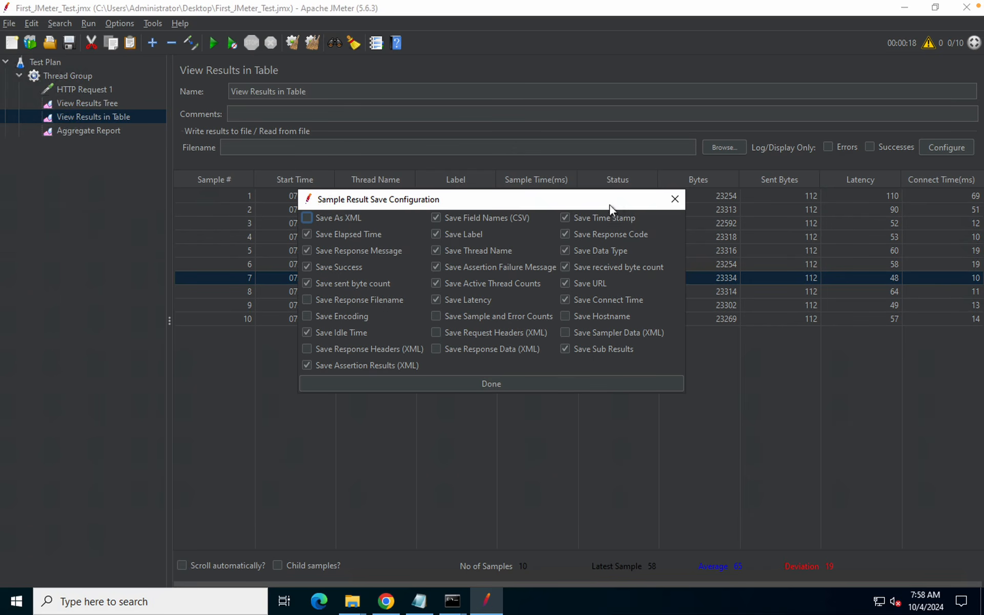
pyautogui.click(675, 199)
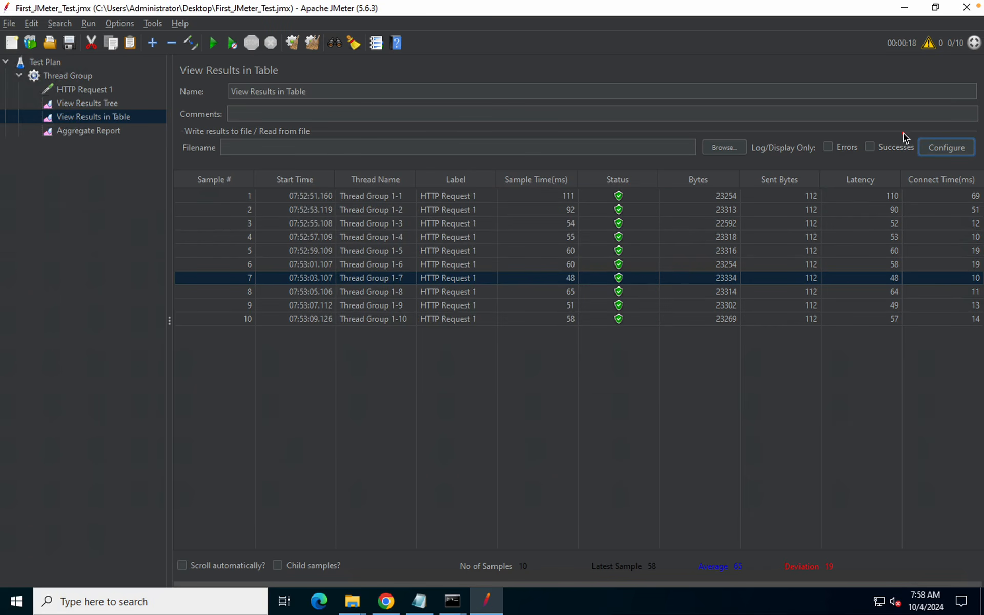
pyautogui.click(946, 146)
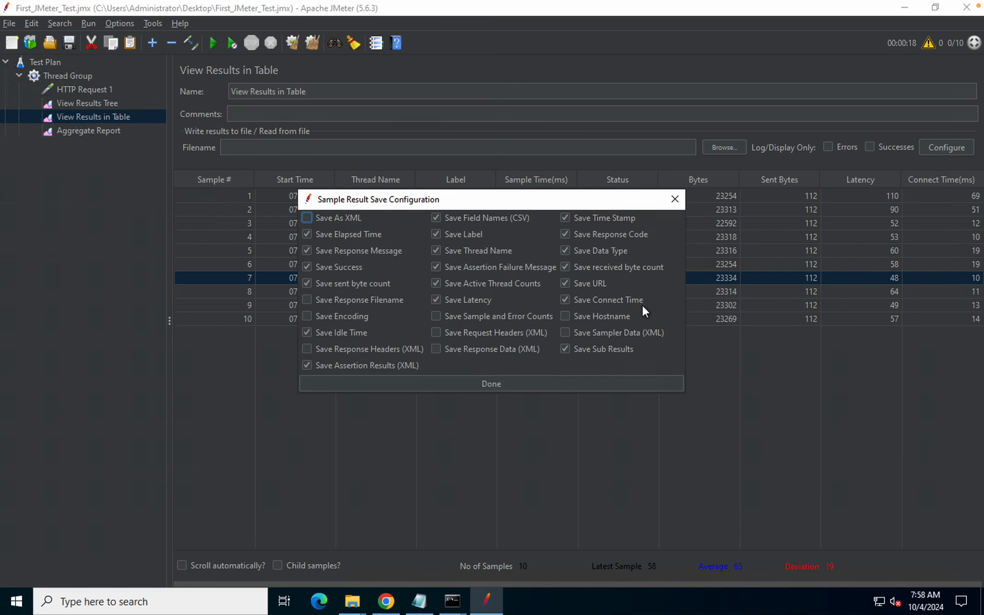
pyautogui.click(675, 199)
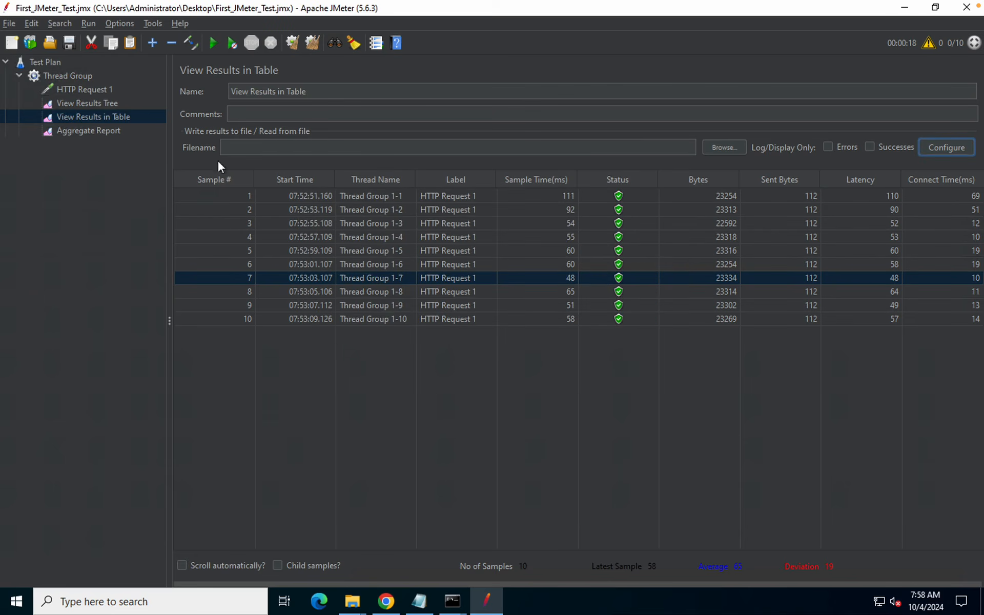
# Show the Aggregate Report and inspect the TOTAL row: median 58 ms, 95% Line 92
pyautogui.click(96, 132)
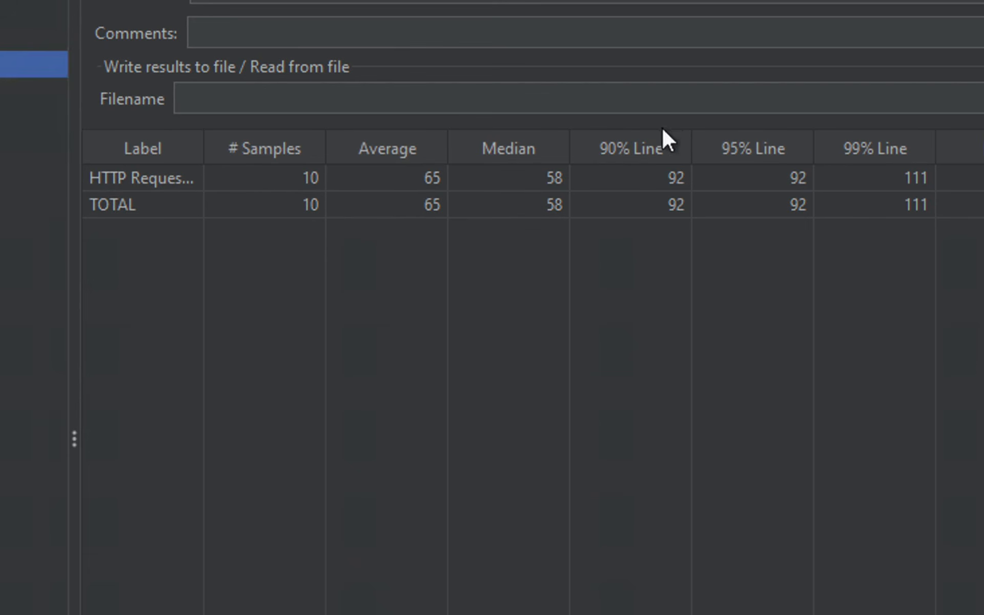
pyautogui.click(653, 202)
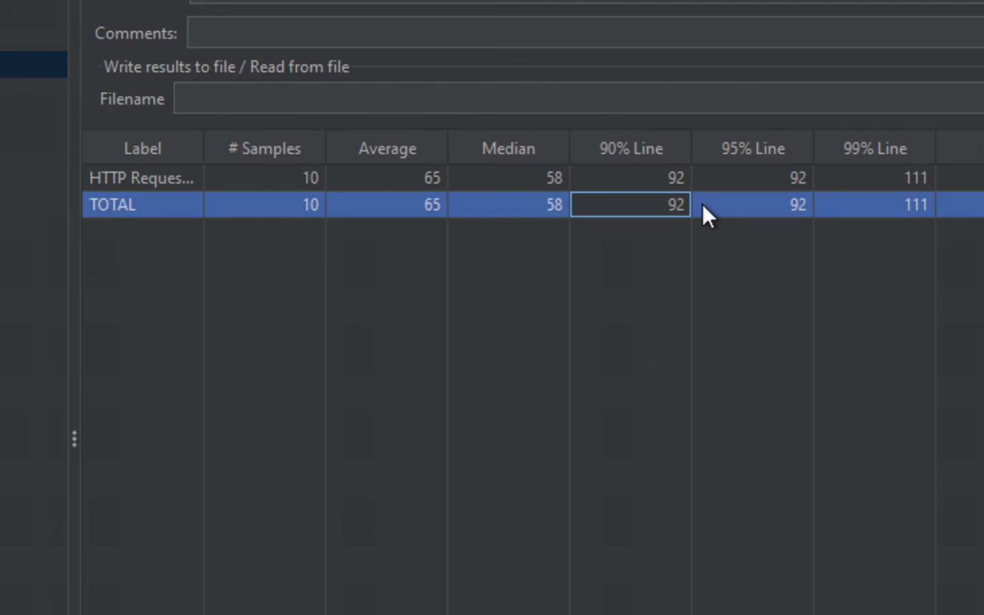
pyautogui.click(699, 202)
pyautogui.moveTo(789, 144); pyautogui.dragTo(740, 159)
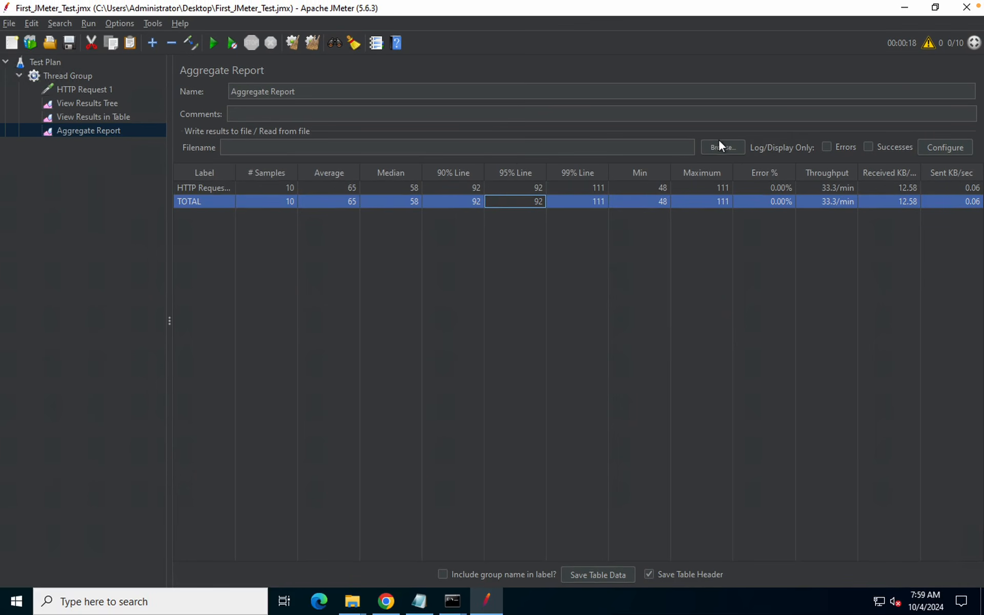
# Open and dismiss the Aggregate Report's Browse dialog and result save settings
pyautogui.click(723, 148)
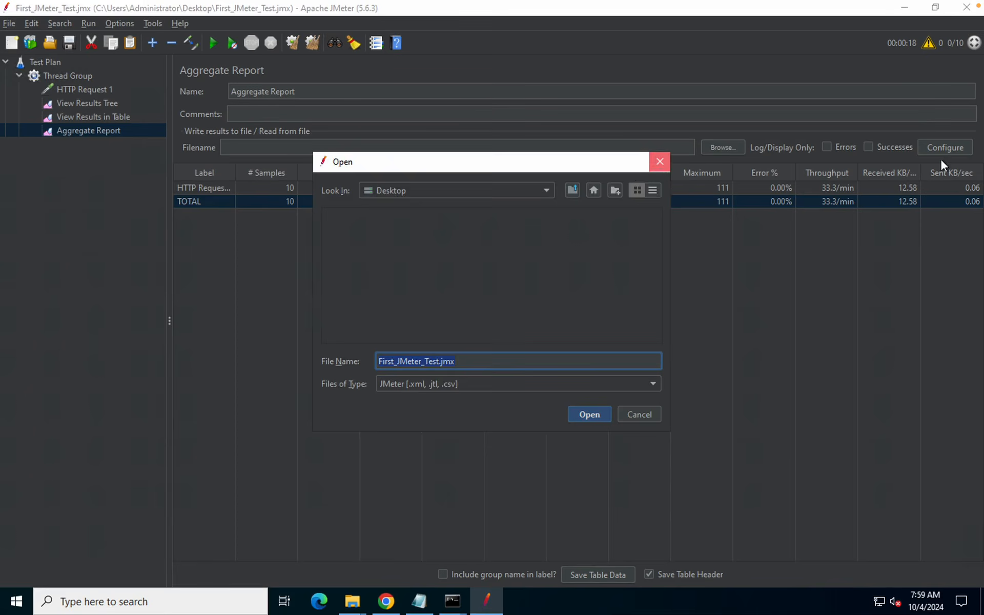
pyautogui.press('Escape')
pyautogui.click(943, 145)
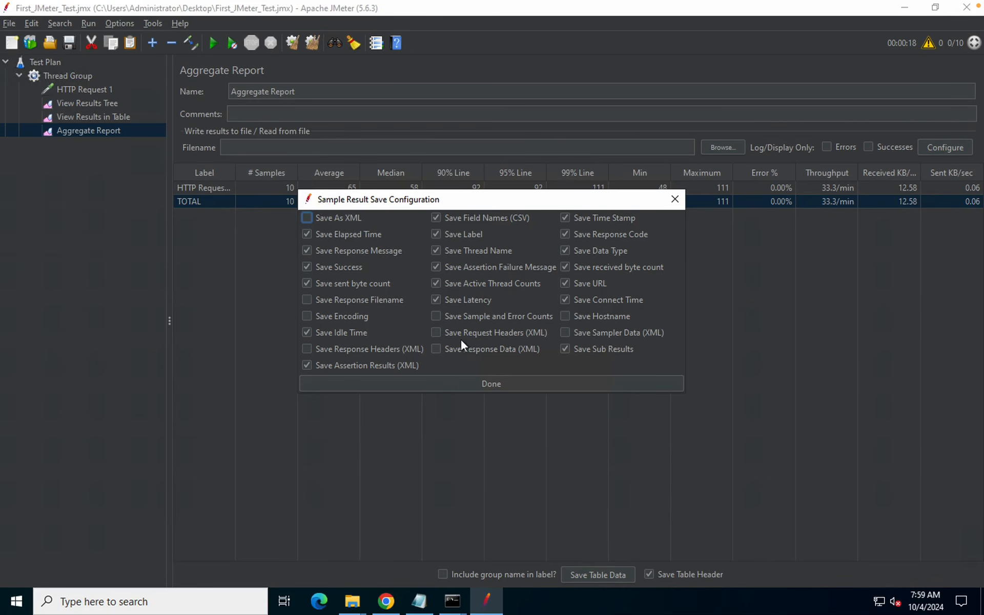
pyautogui.click(673, 200)
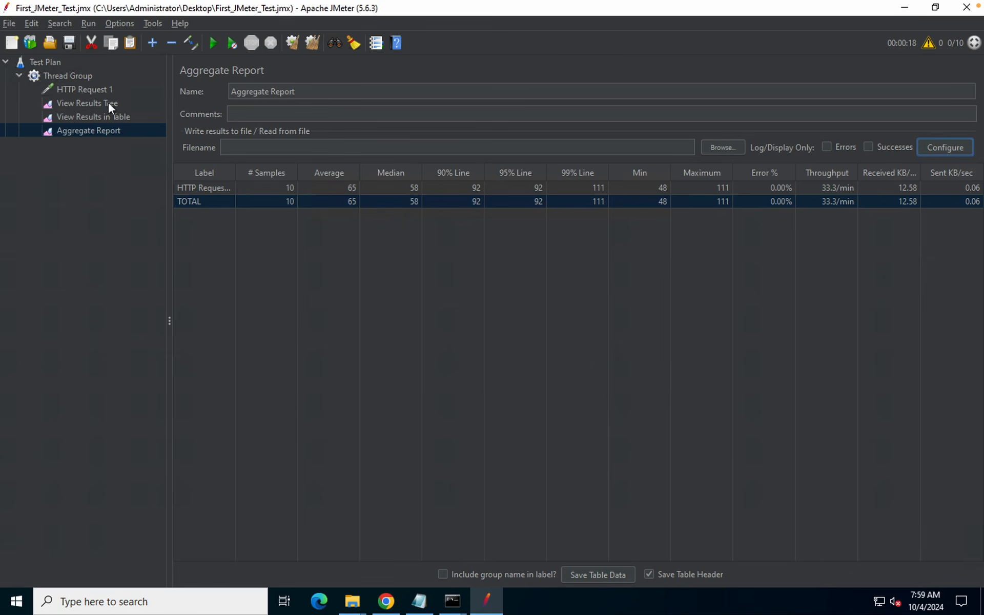
# Cancel View Results Tree's file chooser, then return to the Aggregate Report table
pyautogui.click(101, 104)
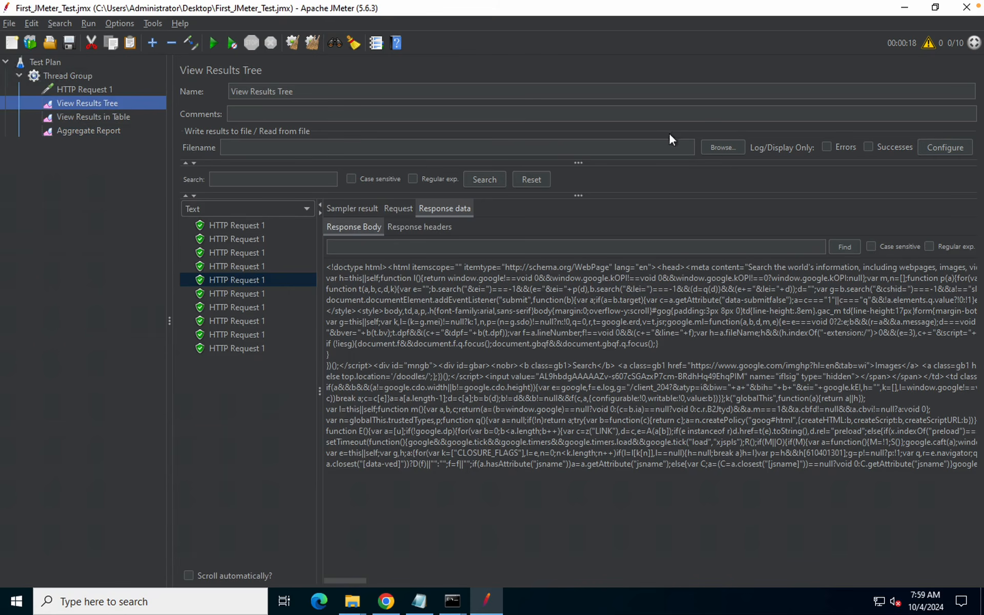
pyautogui.click(712, 146)
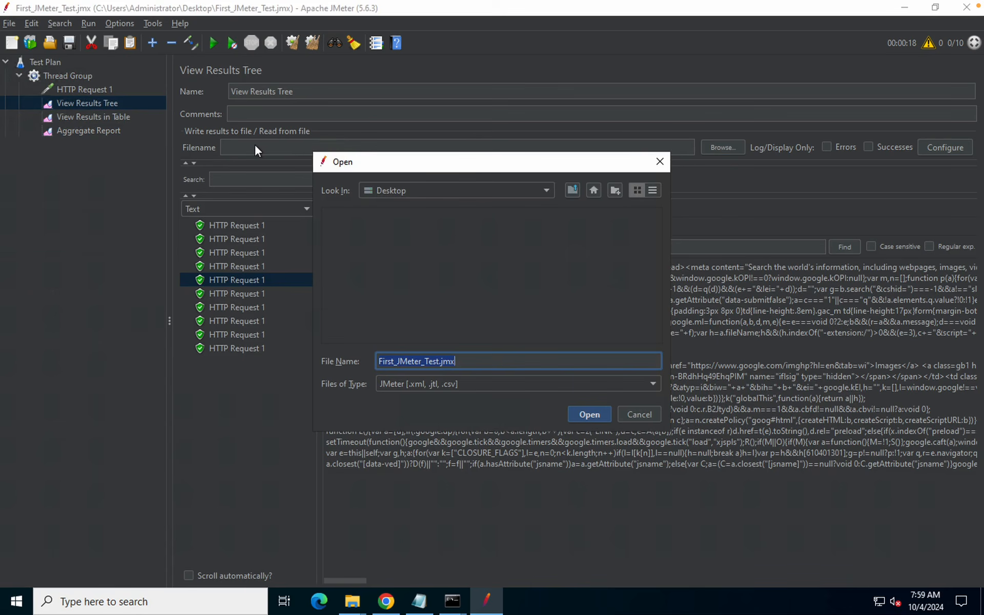
pyautogui.click(660, 162)
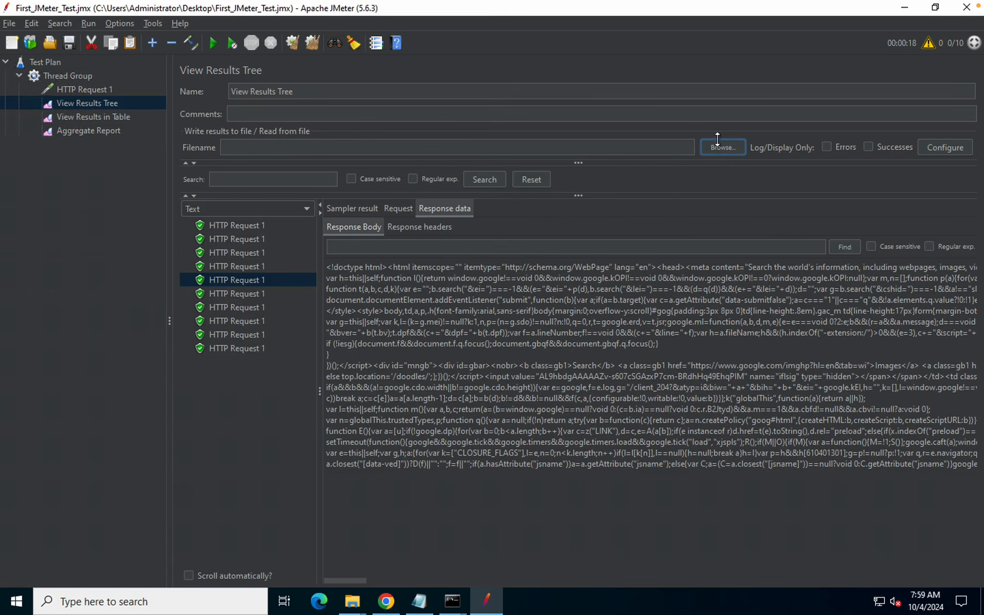
pyautogui.click(70, 131)
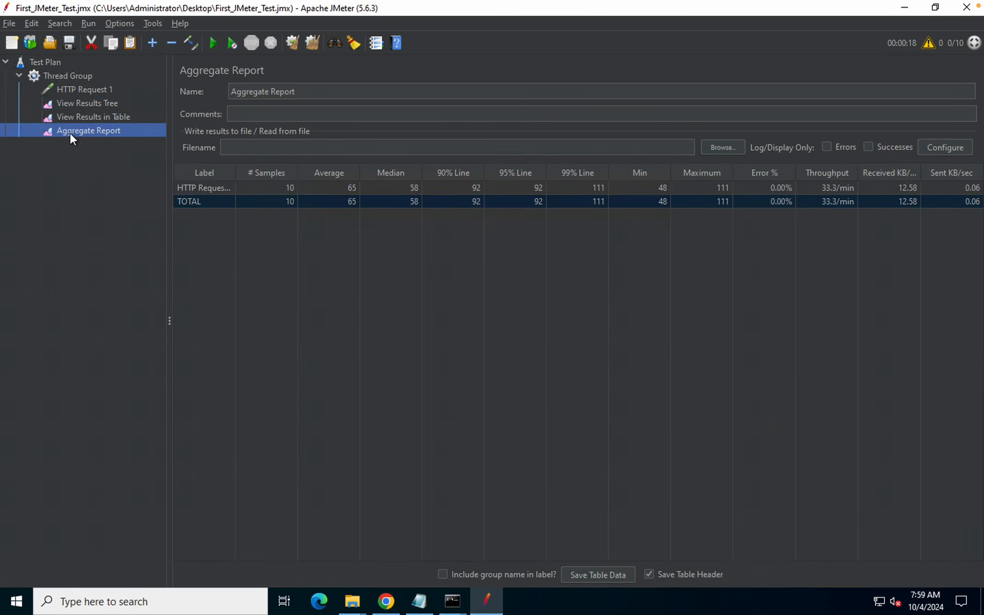
# Add a Summary Report listener under the Thread Group via Add > Listener
pyautogui.rightClick(66, 75)
pyautogui.moveTo(144, 83)
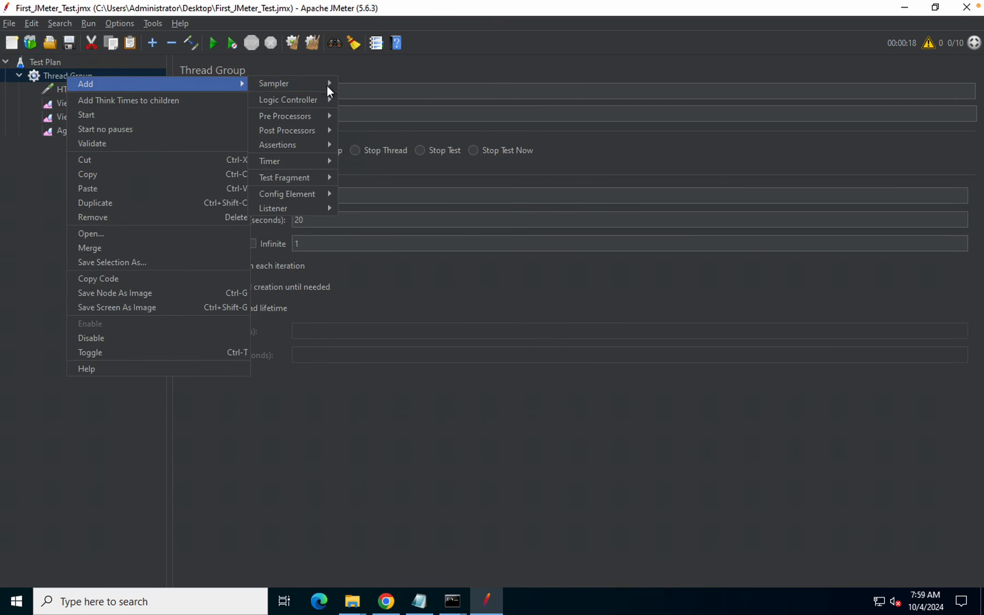
pyautogui.moveTo(290, 202)
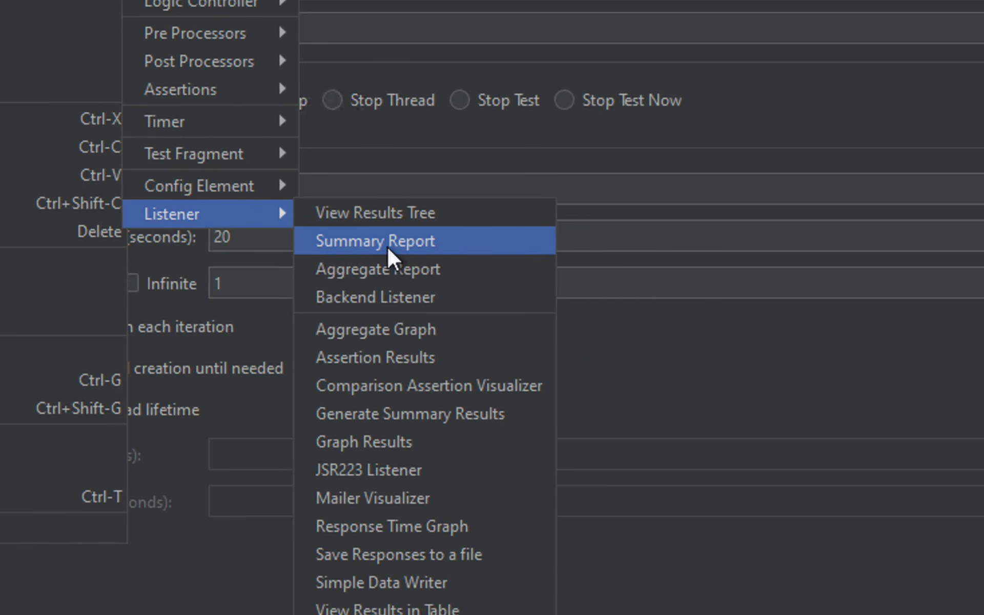
pyautogui.click(387, 247)
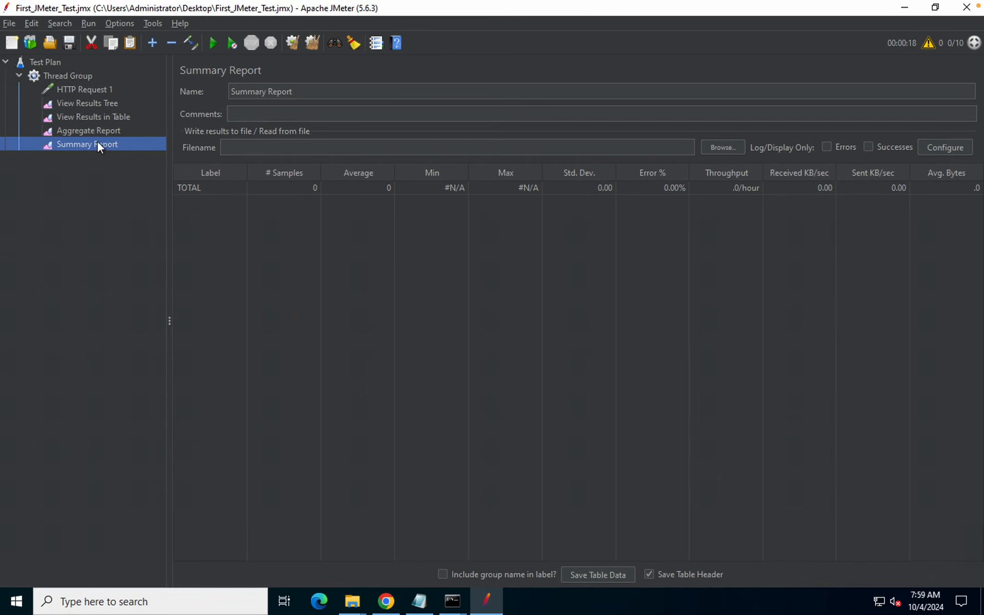
# Switch between Aggregate Report and the empty Summary Report twice
pyautogui.click(84, 131)
pyautogui.click(85, 145)
pyautogui.click(107, 134)
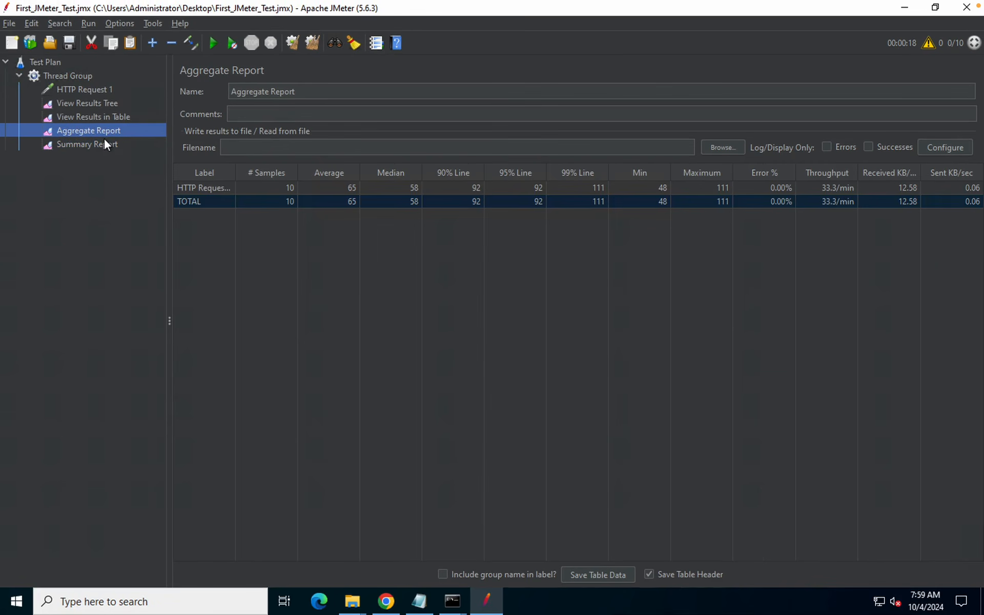
pyautogui.click(104, 144)
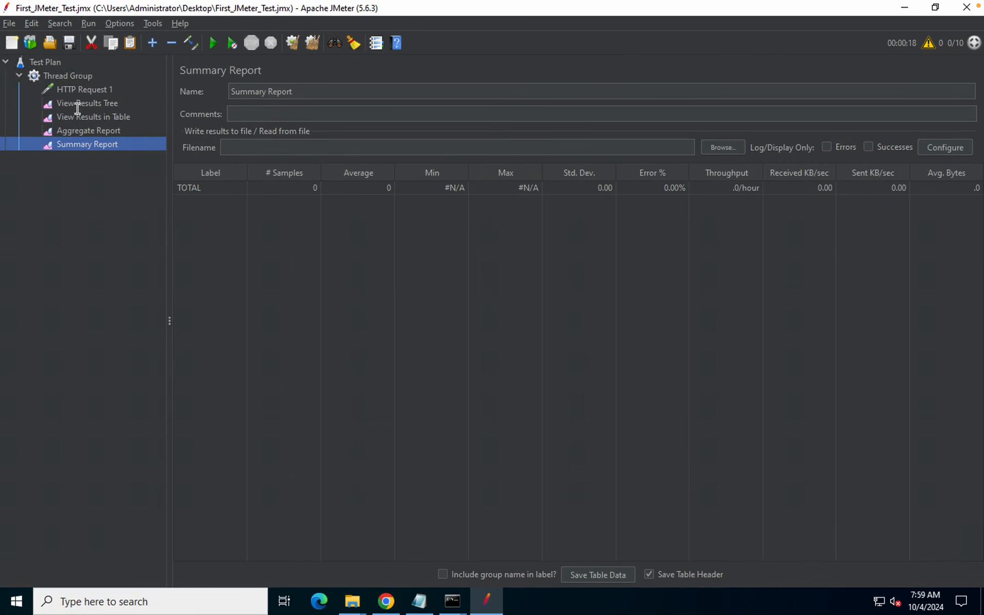
# Add a Simple Data Writer listener to the Thread Group and browse for its output file
pyautogui.rightClick(63, 75)
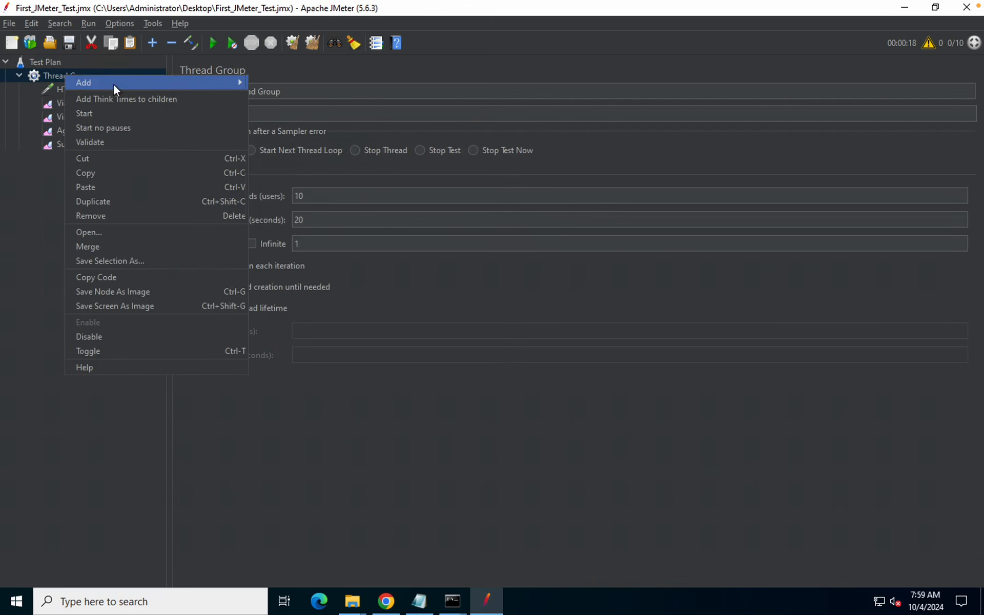
pyautogui.moveTo(112, 83)
pyautogui.moveTo(285, 207)
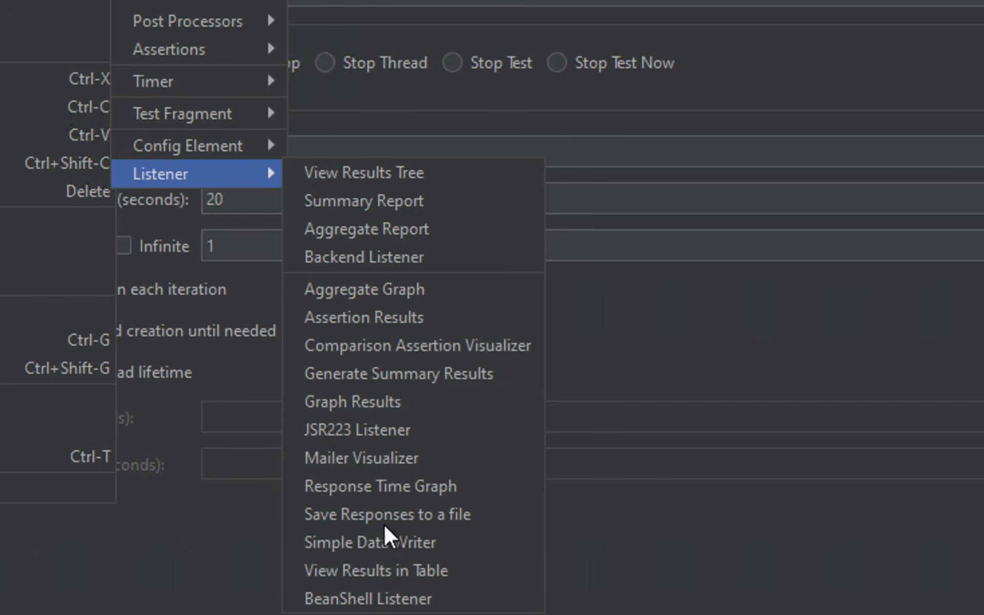
pyautogui.click(353, 515)
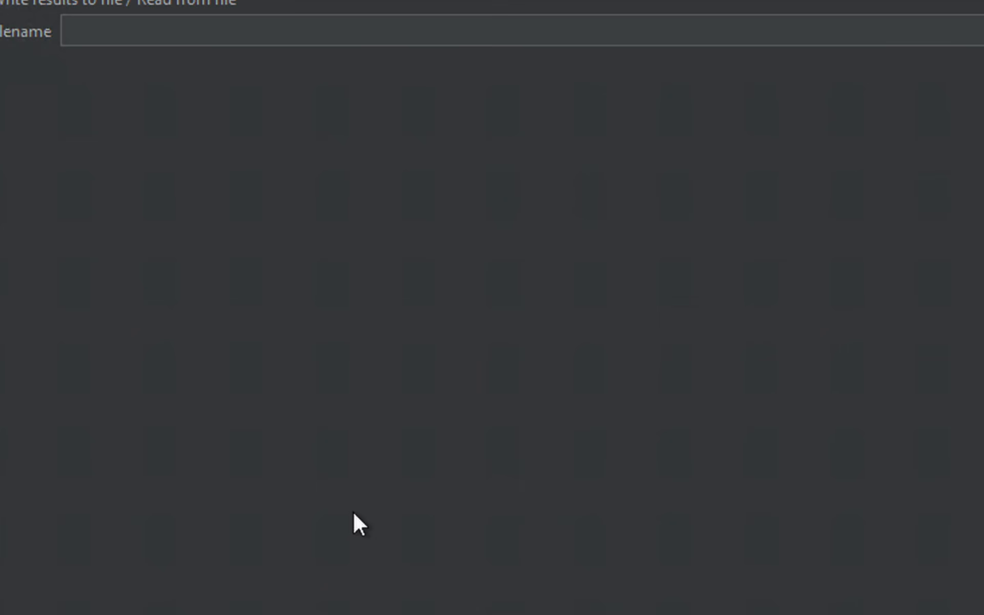
pyautogui.click(714, 138)
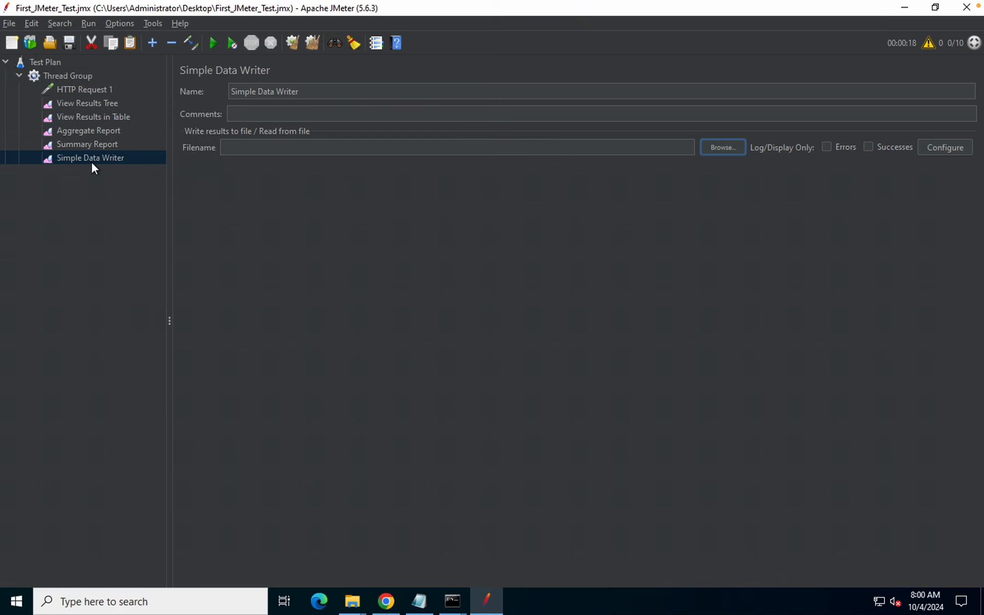
# Cycle through View Results Tree, Results in Table, Summary Report, Aggregate Report and Simple Data Writer
pyautogui.click(83, 107)
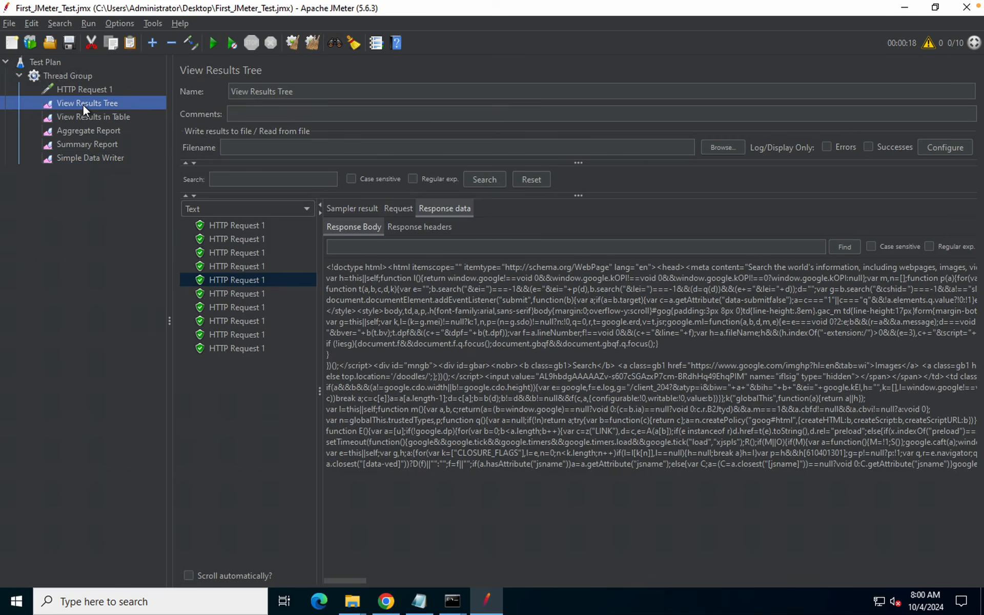
pyautogui.click(87, 159)
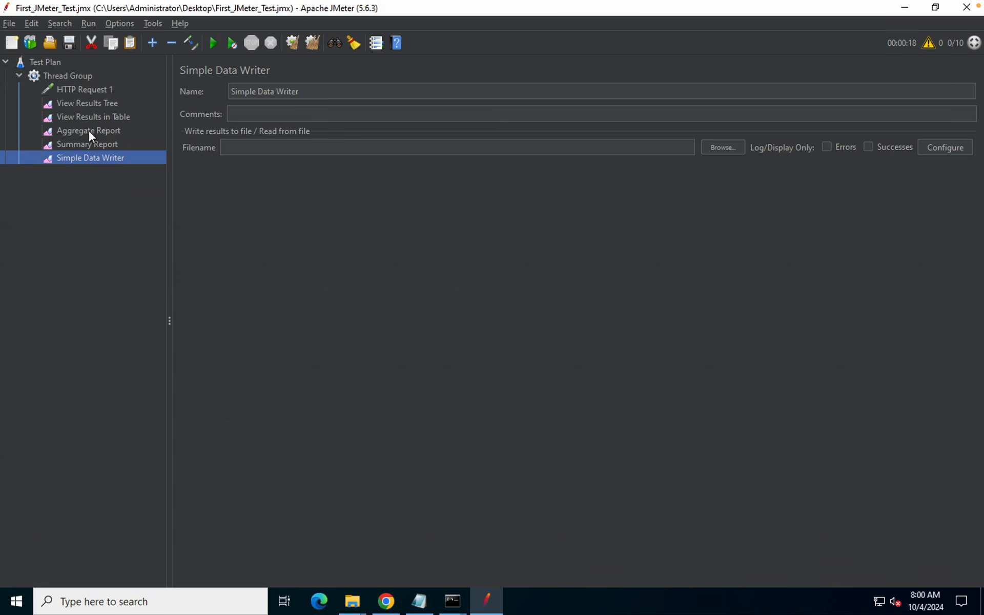
pyautogui.click(87, 117)
pyautogui.click(87, 157)
pyautogui.click(85, 144)
pyautogui.click(82, 127)
pyautogui.click(82, 156)
pyautogui.click(77, 145)
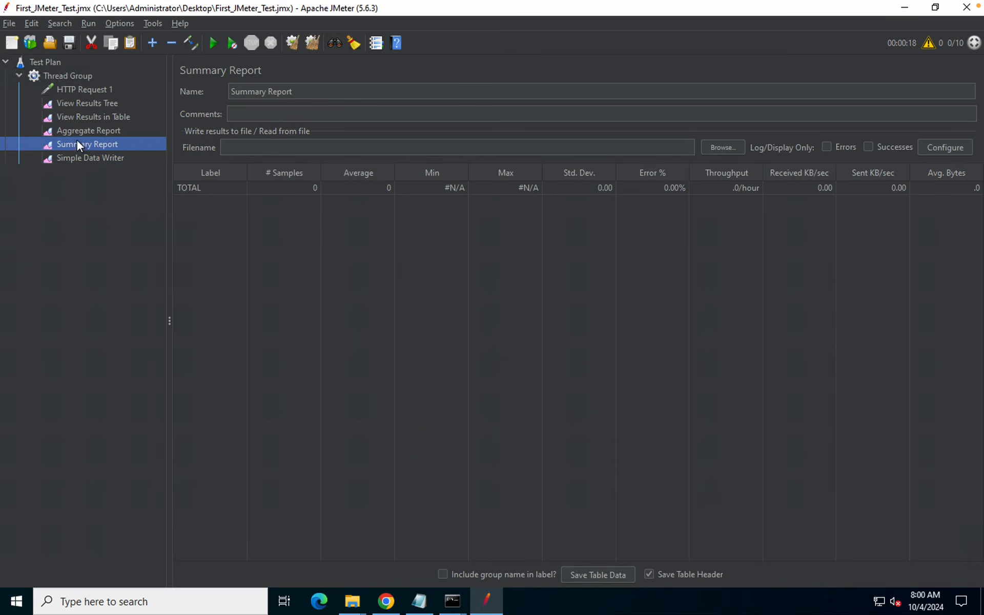
pyautogui.click(85, 159)
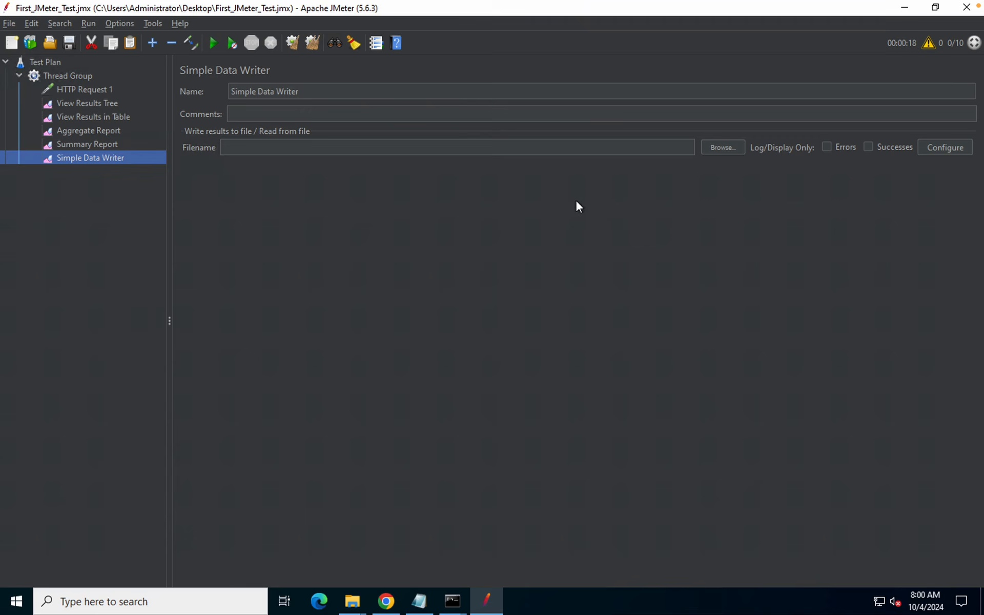
# Revisit Aggregate and Summary Reports, cancel the table listener's file chooser, and end on Aggregate Report
pyautogui.click(92, 135)
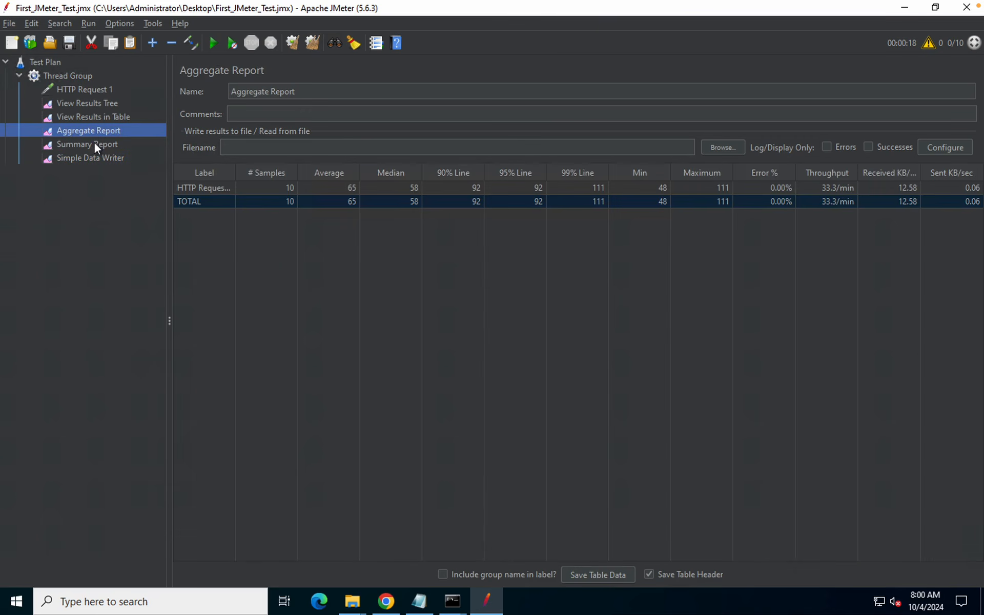
pyautogui.click(94, 144)
pyautogui.click(90, 126)
pyautogui.click(88, 119)
pyautogui.click(714, 146)
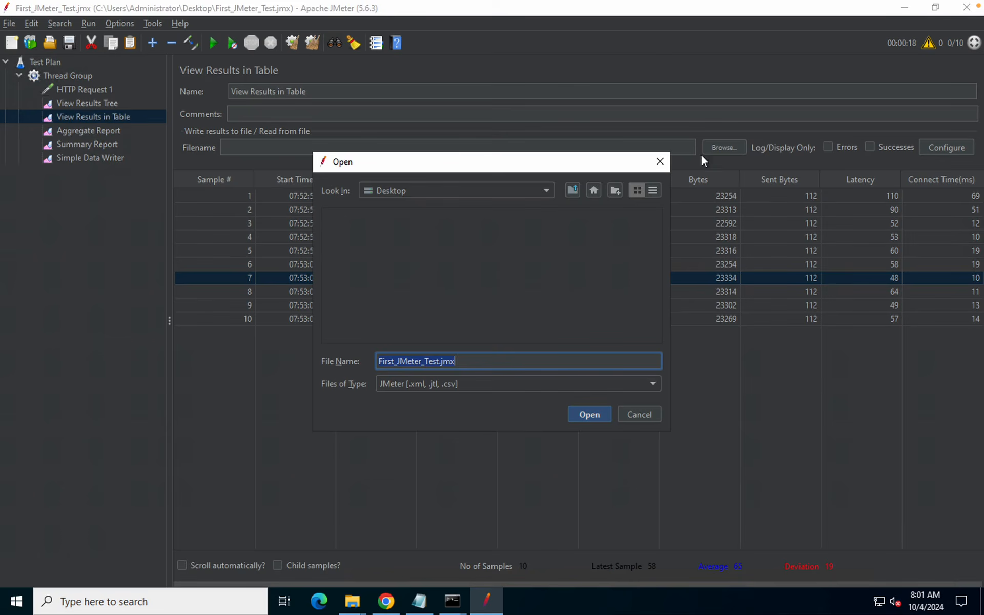
pyautogui.click(660, 162)
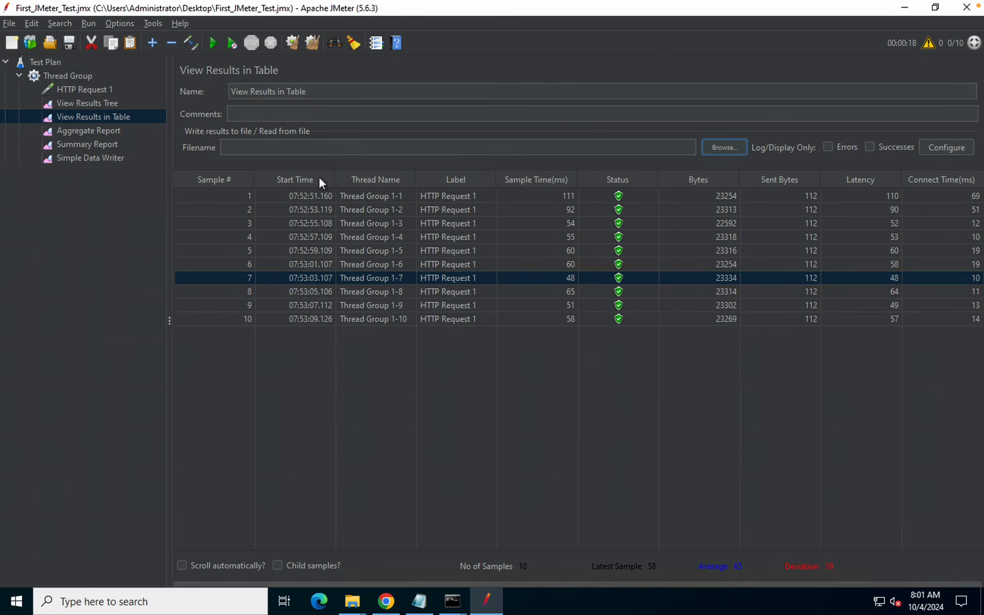
pyautogui.click(94, 132)
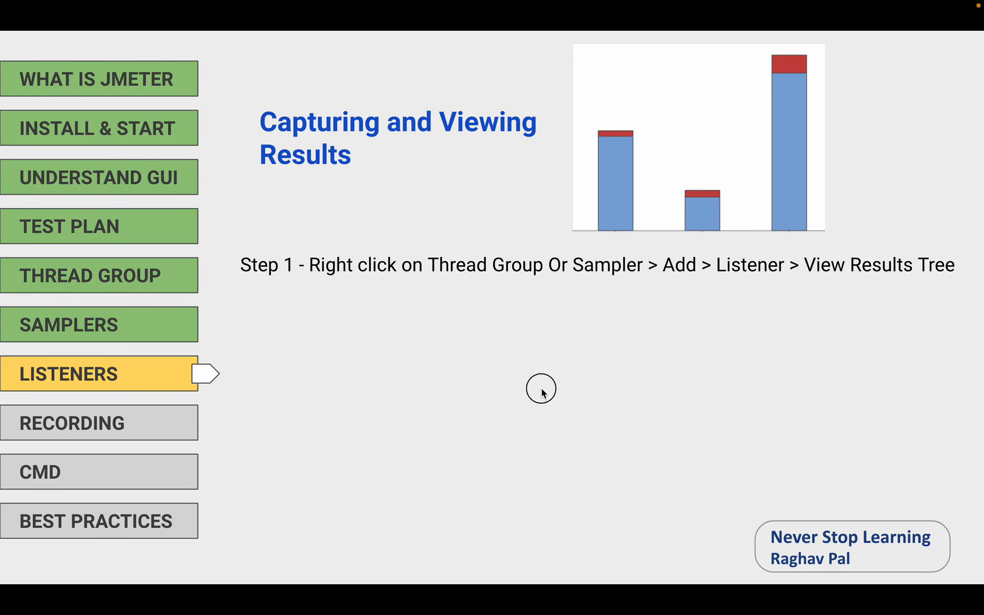
# Reveal the remaining listener steps and listener list on the slide, then advance toward Recording
pyautogui.click(542, 390)
pyautogui.click(542, 390)
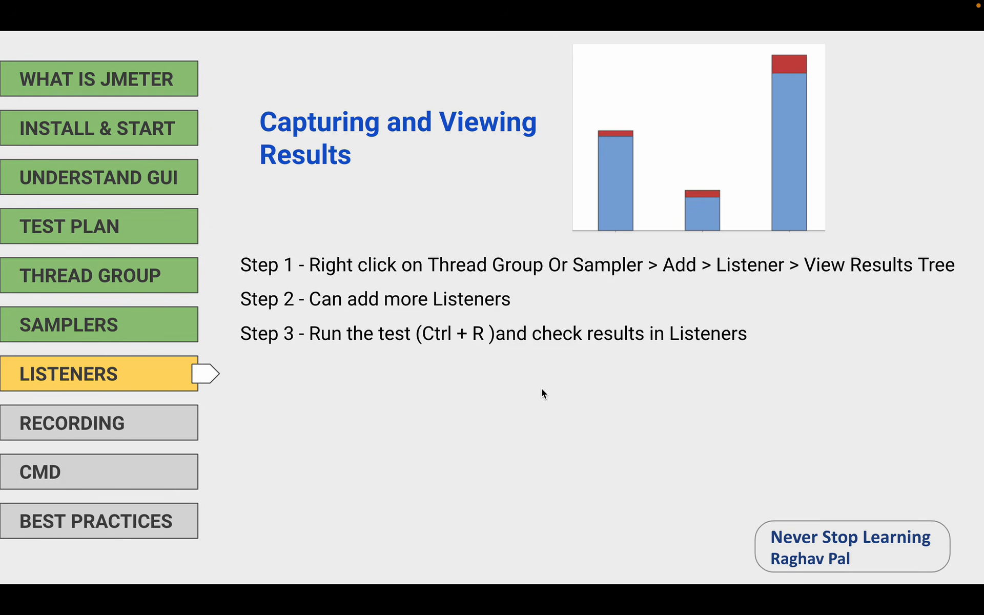
pyautogui.click(541, 389)
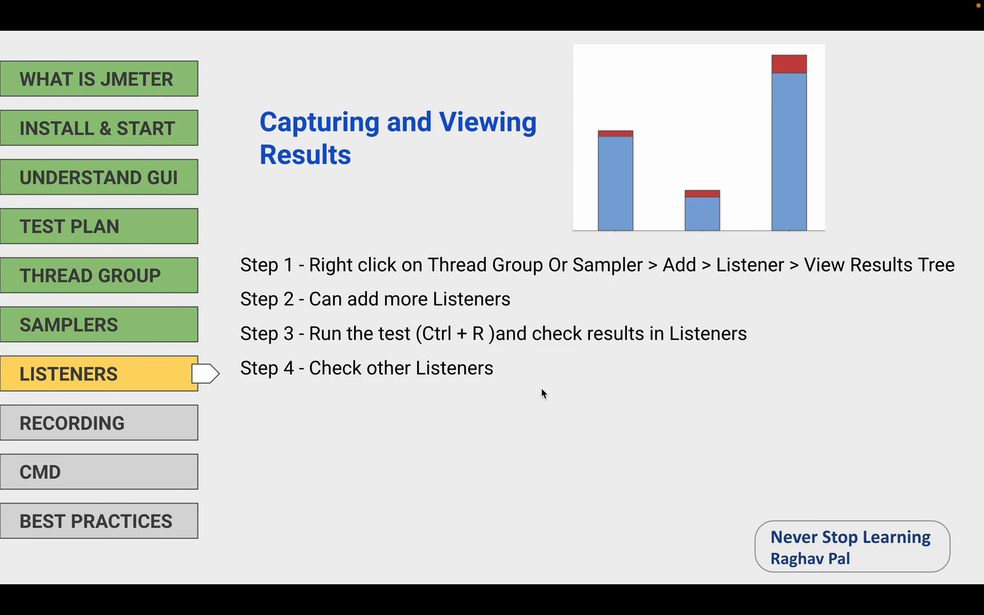
pyautogui.click(542, 389)
pyautogui.press('Right')
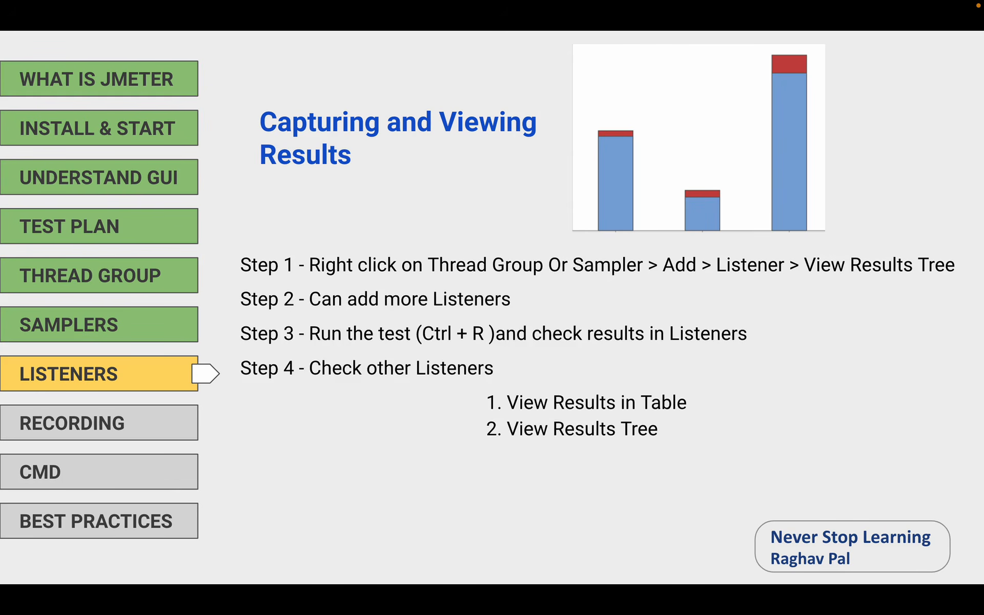
pyautogui.press('Right')
pyautogui.press('Right')
pyautogui.press('Right')
pyautogui.press('Right')
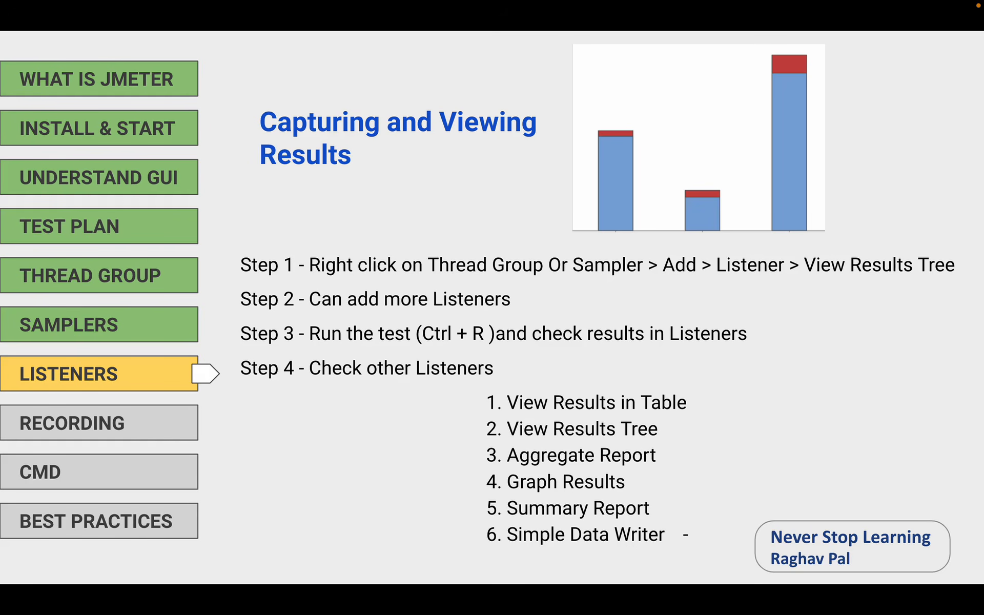
pyautogui.click(912, 179)
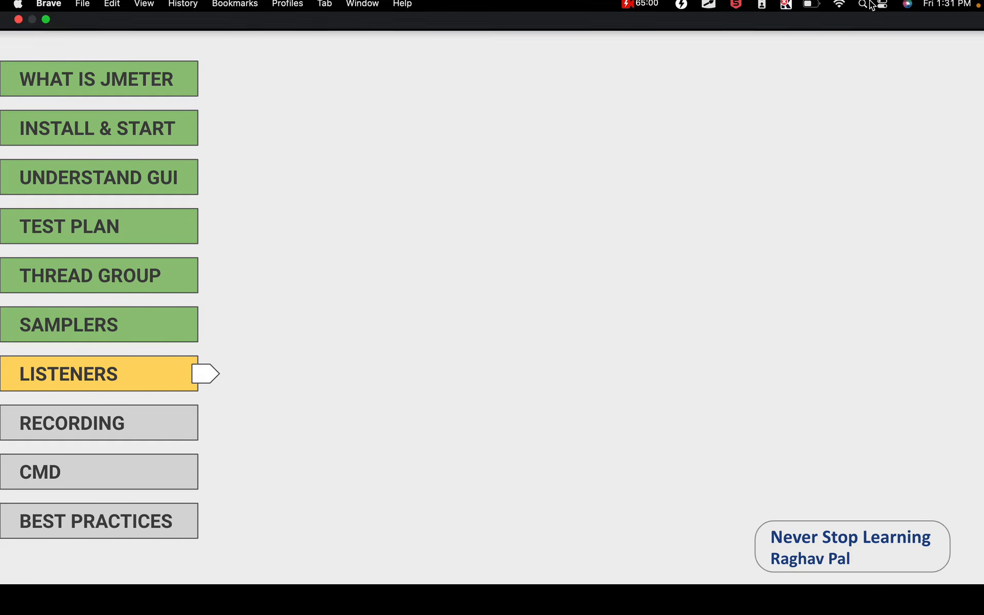
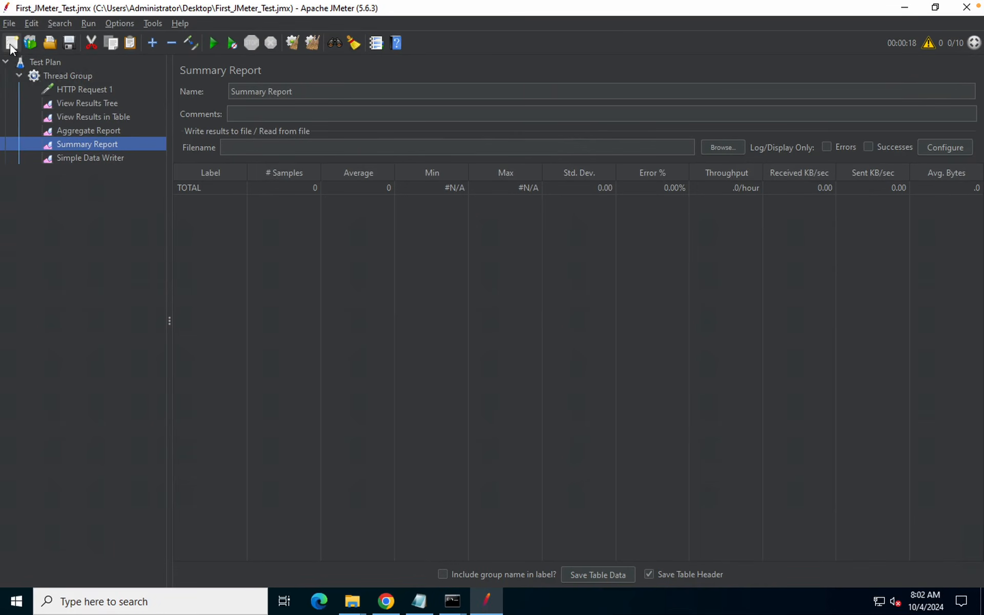
# Start a new empty Test Plan, browsing the template list and cancelling without merging any template
pyautogui.click(10, 44)
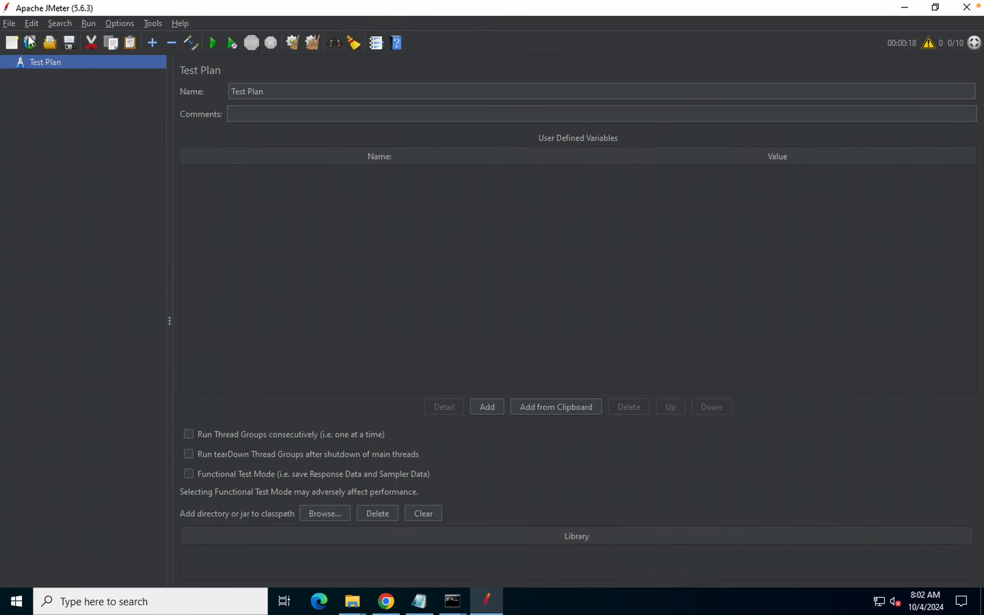
pyautogui.click(9, 23)
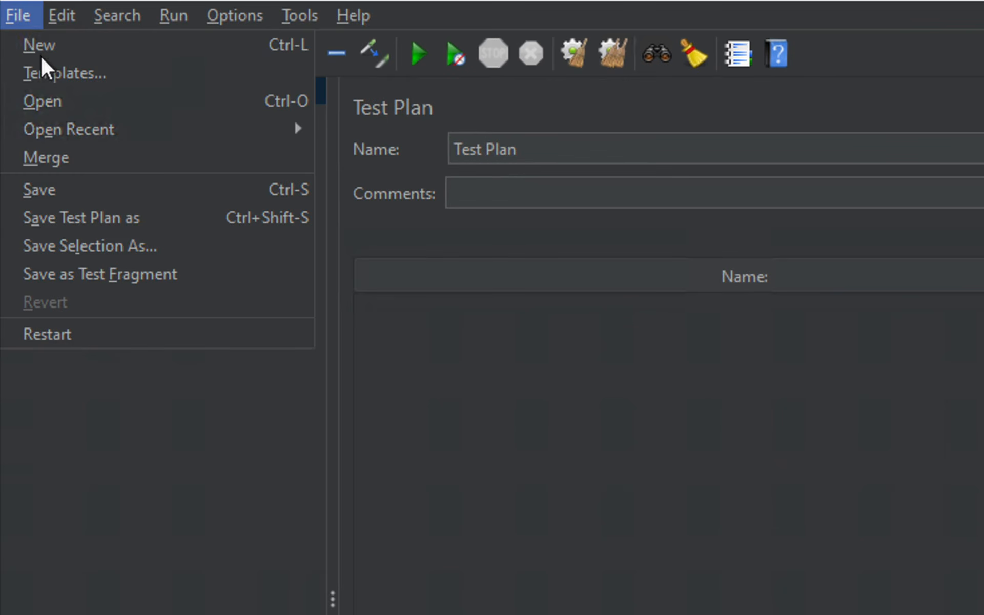
pyautogui.click(93, 430)
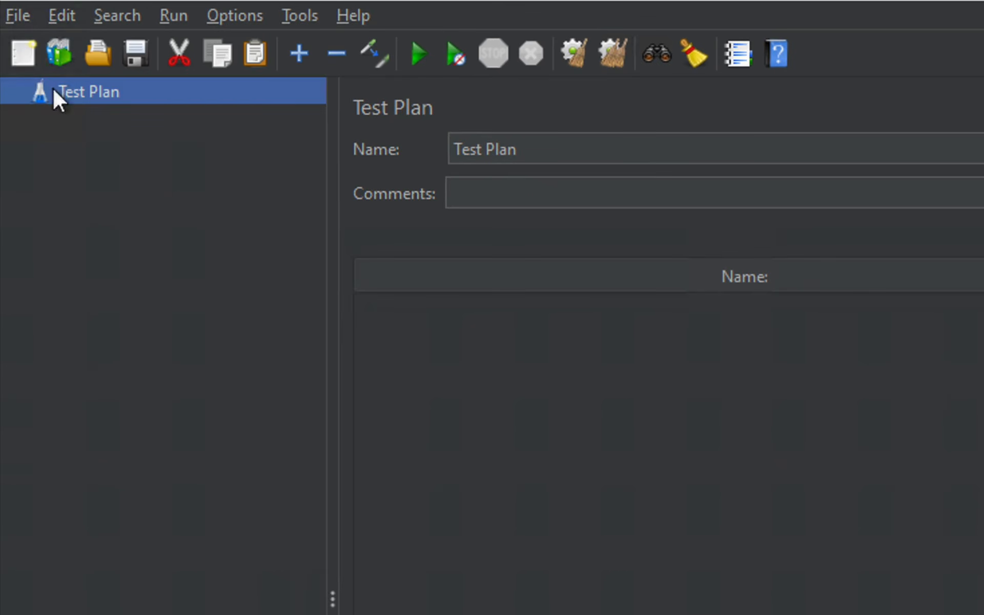
pyautogui.click(56, 51)
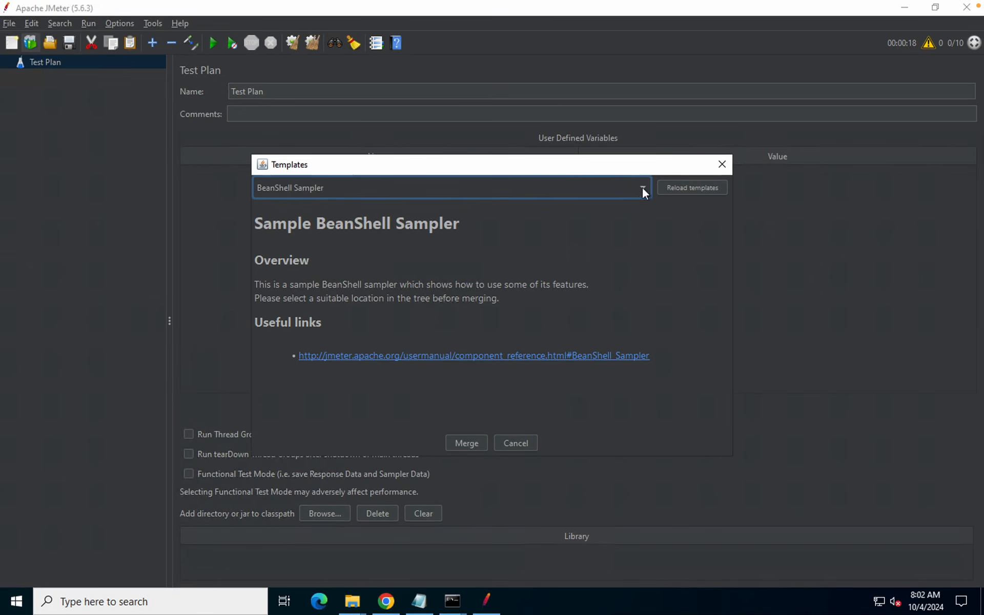
pyautogui.click(643, 190)
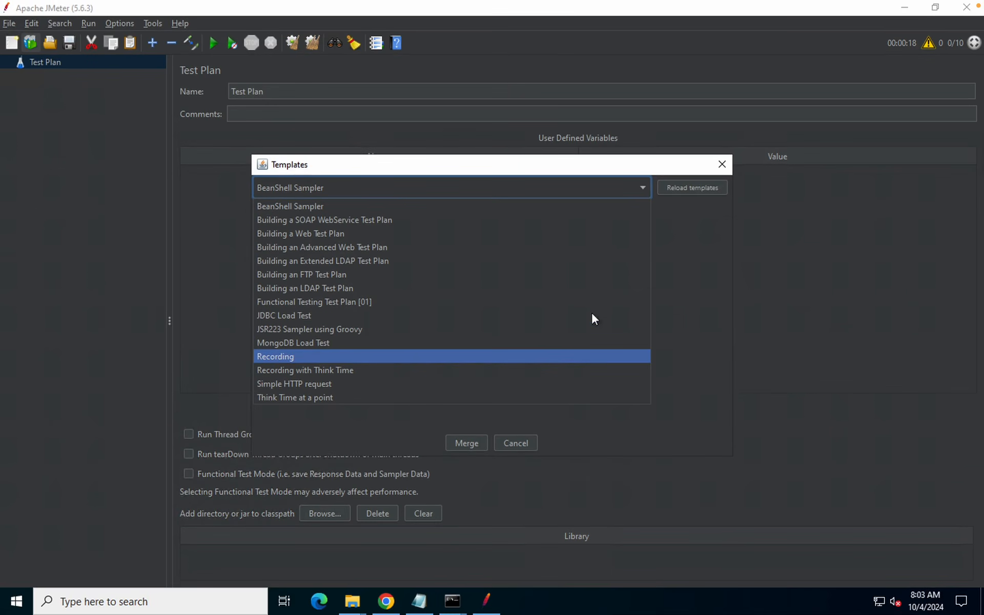
pyautogui.click(509, 443)
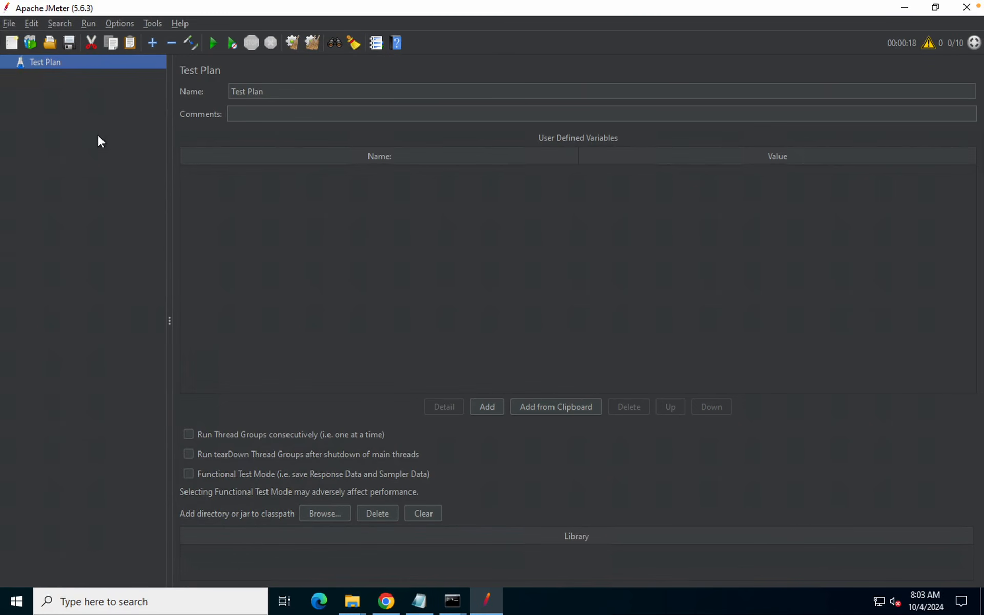
# Add a Thread Group under the Test Plan via Threads (Users)
pyautogui.moveTo(508, 5)
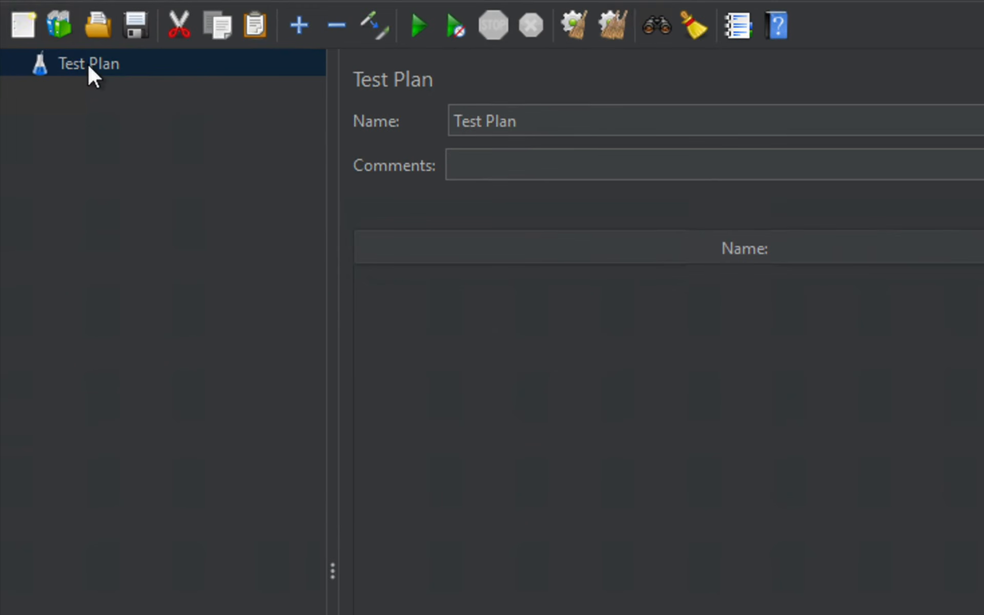
pyautogui.rightClick(88, 64)
pyautogui.moveTo(169, 81)
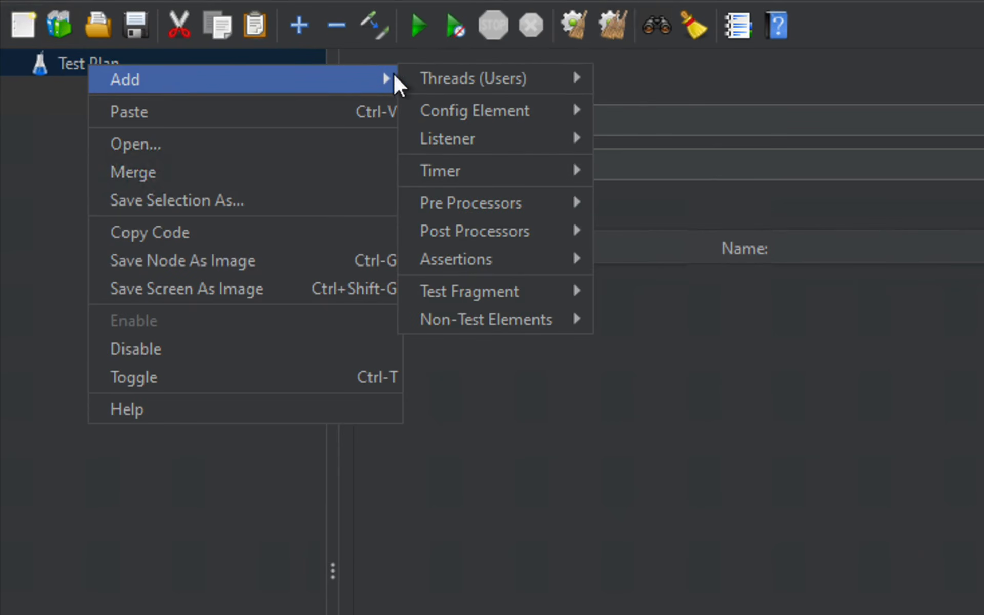
pyautogui.moveTo(521, 89)
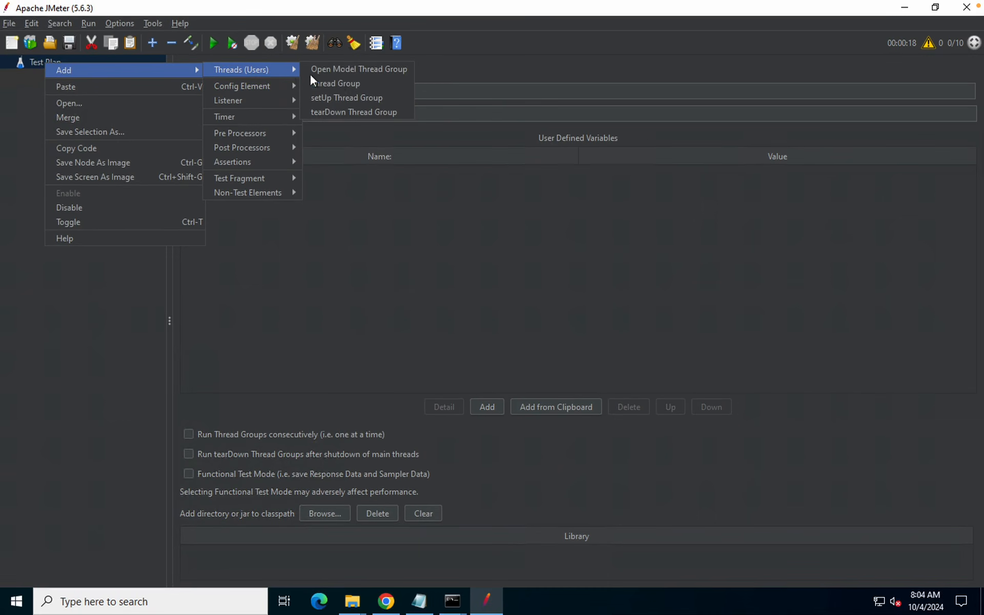
pyautogui.click(339, 83)
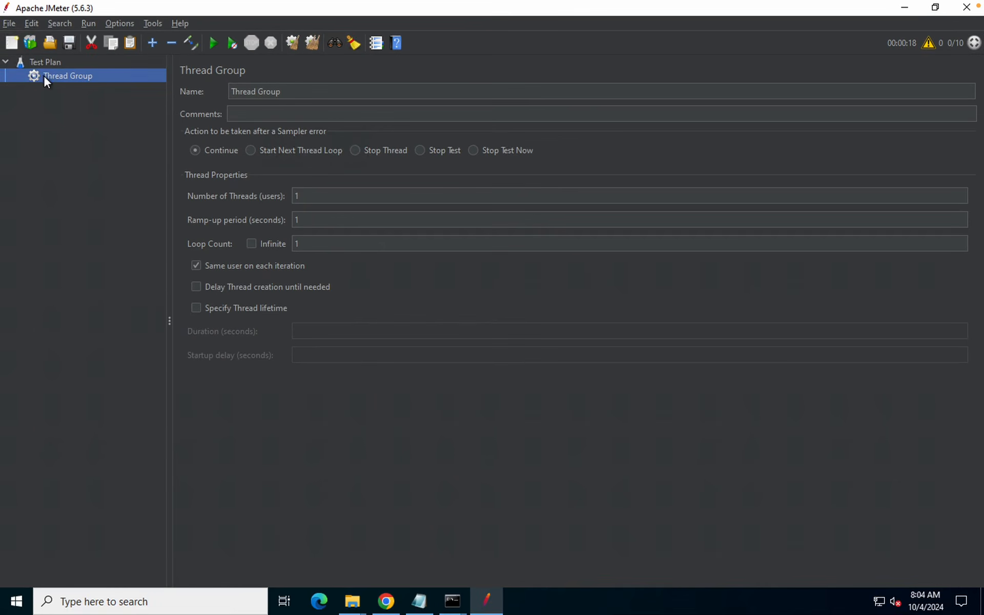
# Nest a Recording Controller inside the Thread Group from Logic Controller
pyautogui.moveTo(105, 3)
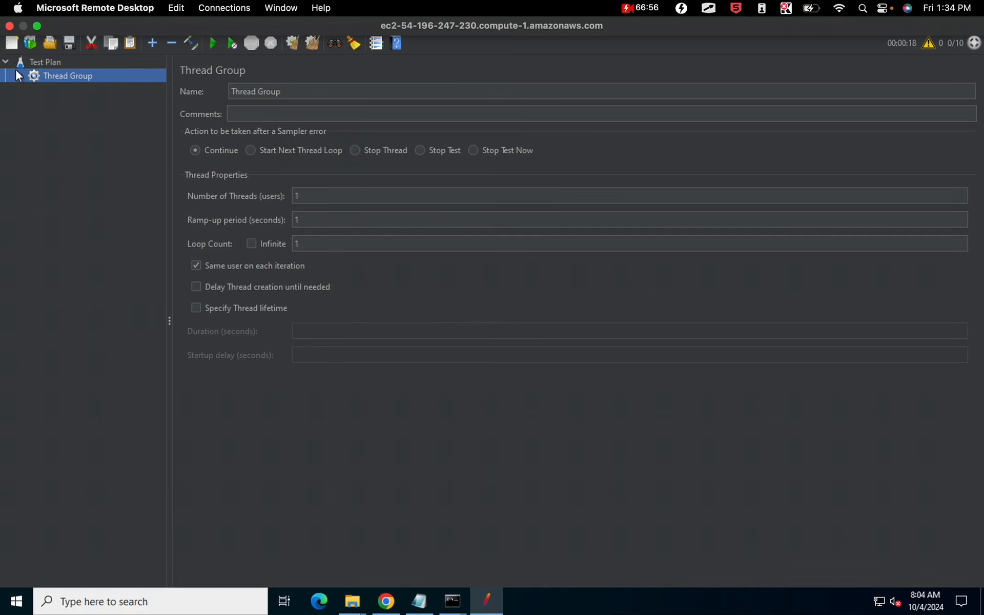
pyautogui.rightClick(63, 77)
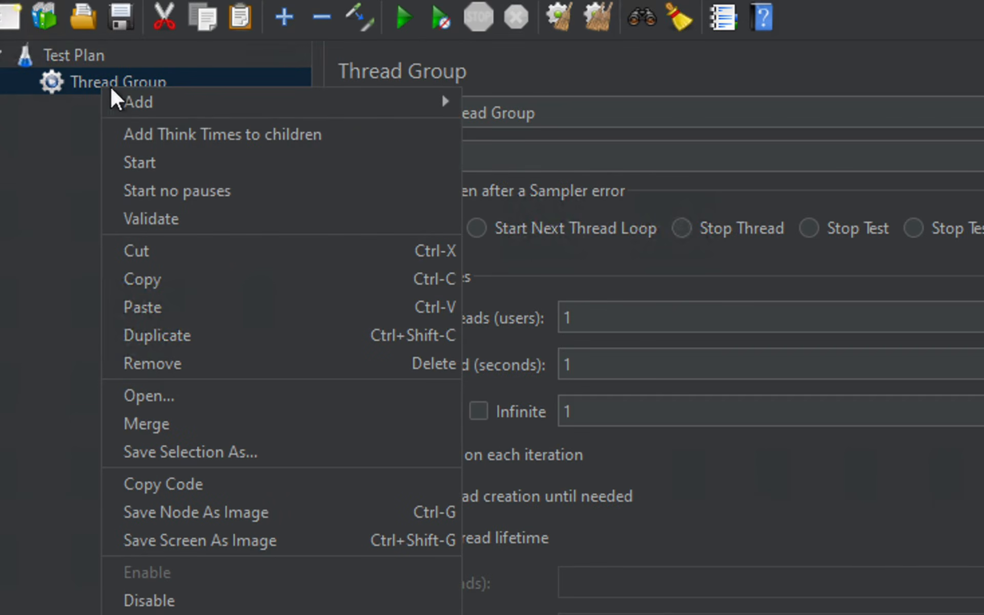
pyautogui.moveTo(203, 100)
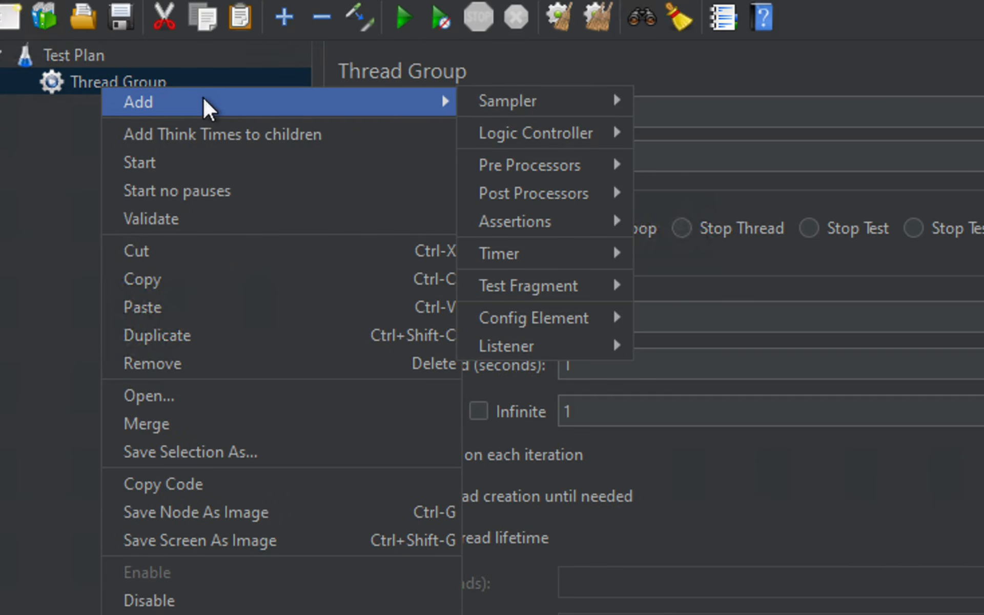
pyautogui.moveTo(531, 138)
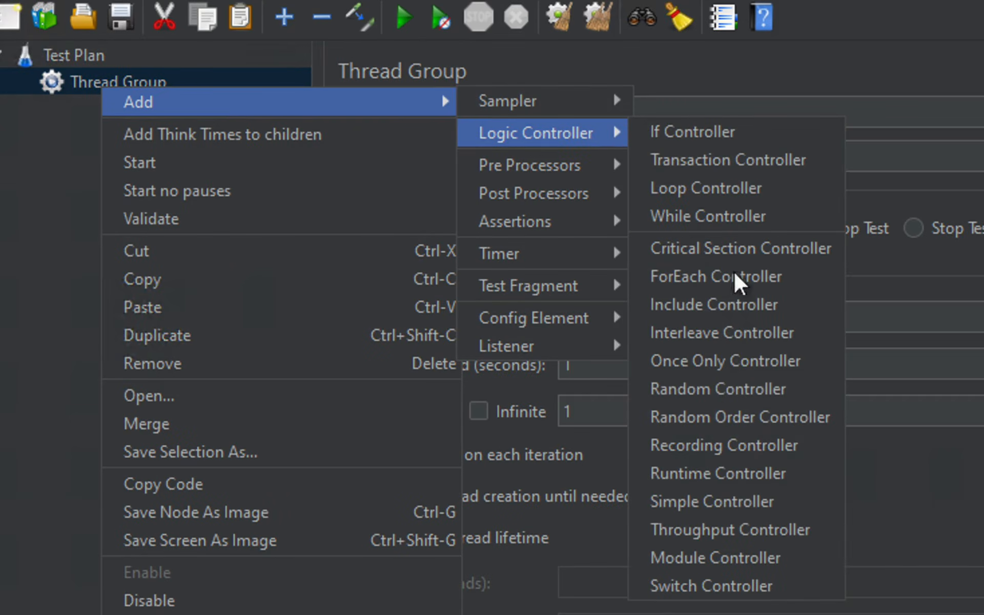
pyautogui.click(743, 448)
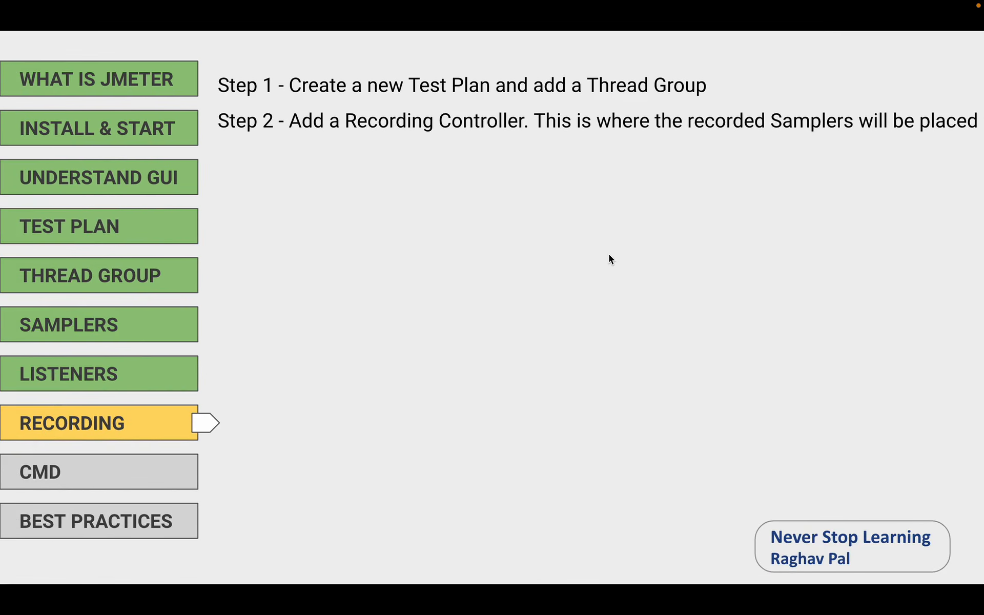
pyautogui.click(609, 254)
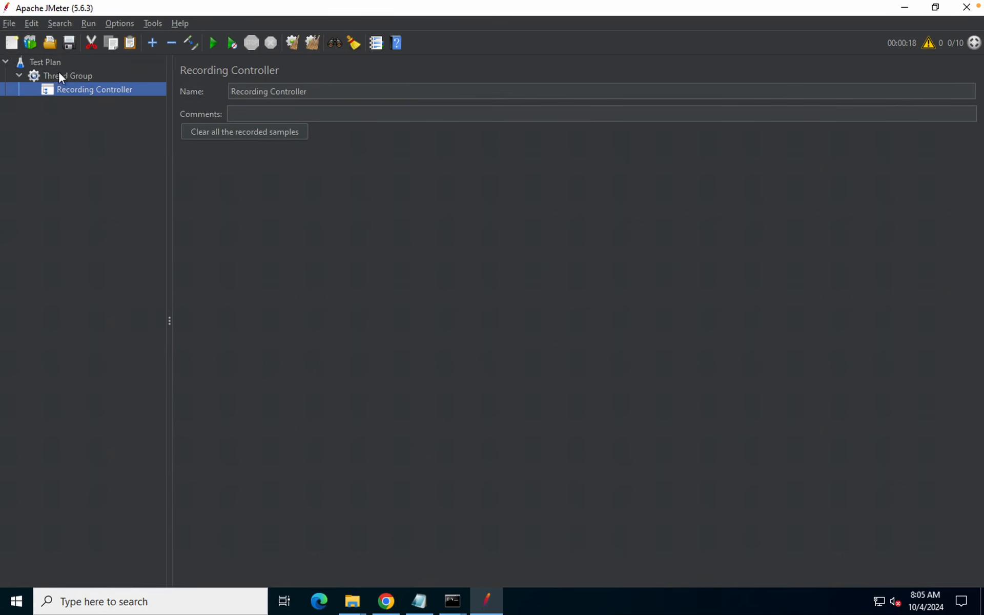
# Add an HTTP(S) Test Script Recorder under the Test Plan from Non-Test Elements
pyautogui.click(46, 62)
pyautogui.rightClick(46, 62)
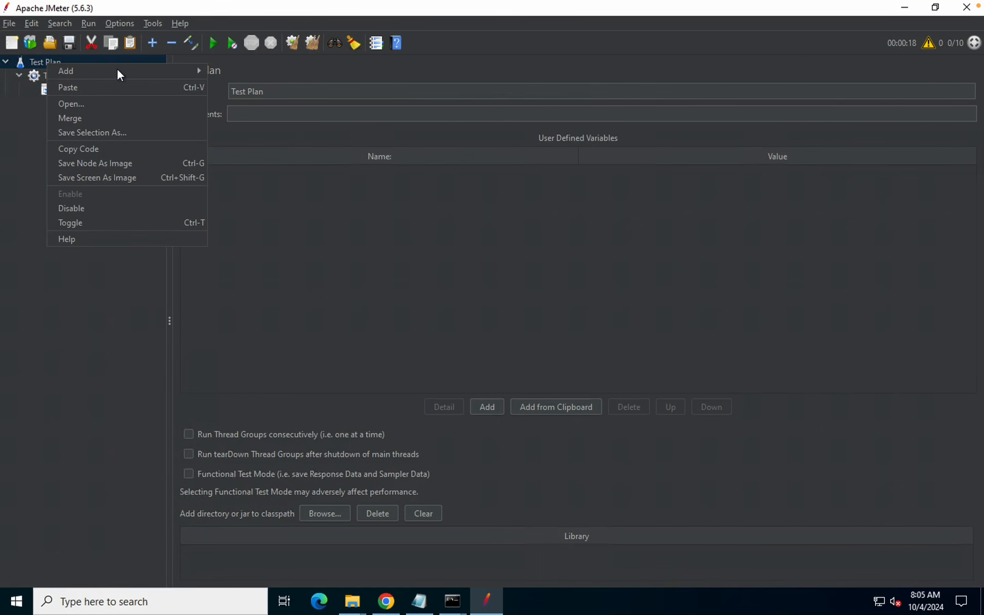
pyautogui.moveTo(118, 72)
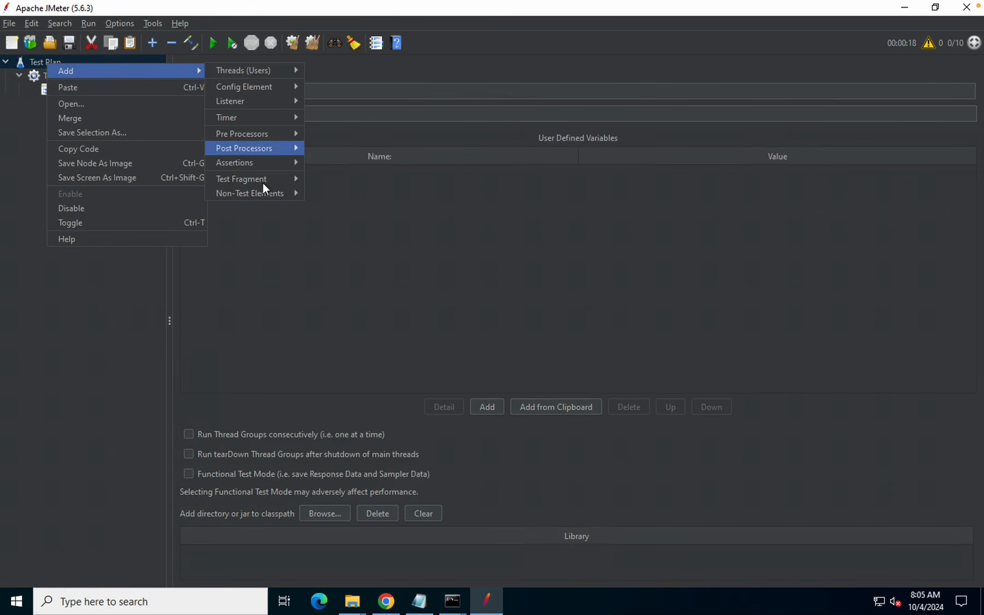
pyautogui.moveTo(260, 192)
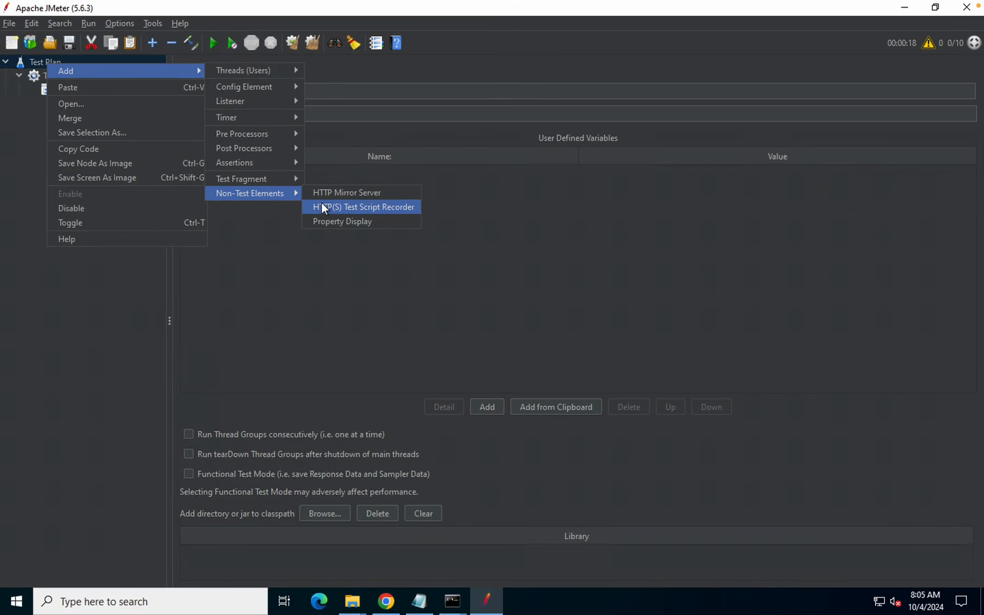
pyautogui.click(327, 208)
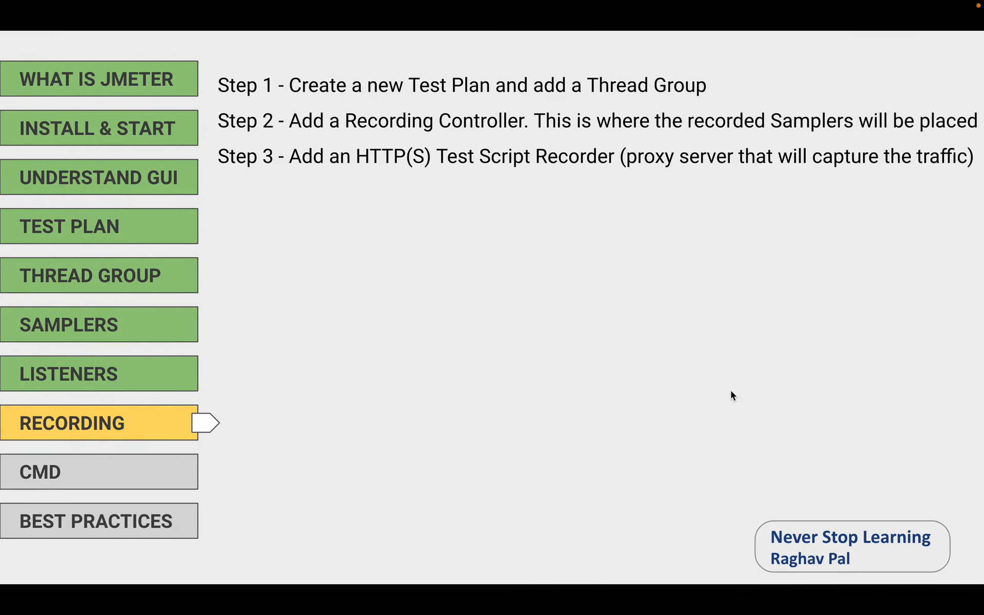
# Review the recorder's port 8888 and open the Target Controller dropdown
pyautogui.click(751, 390)
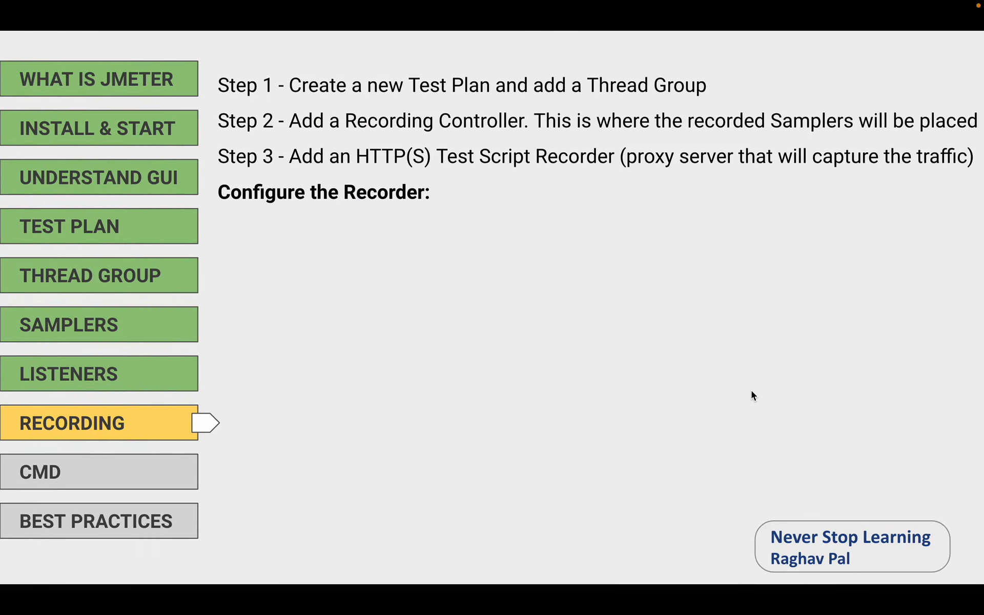
pyautogui.click(751, 390)
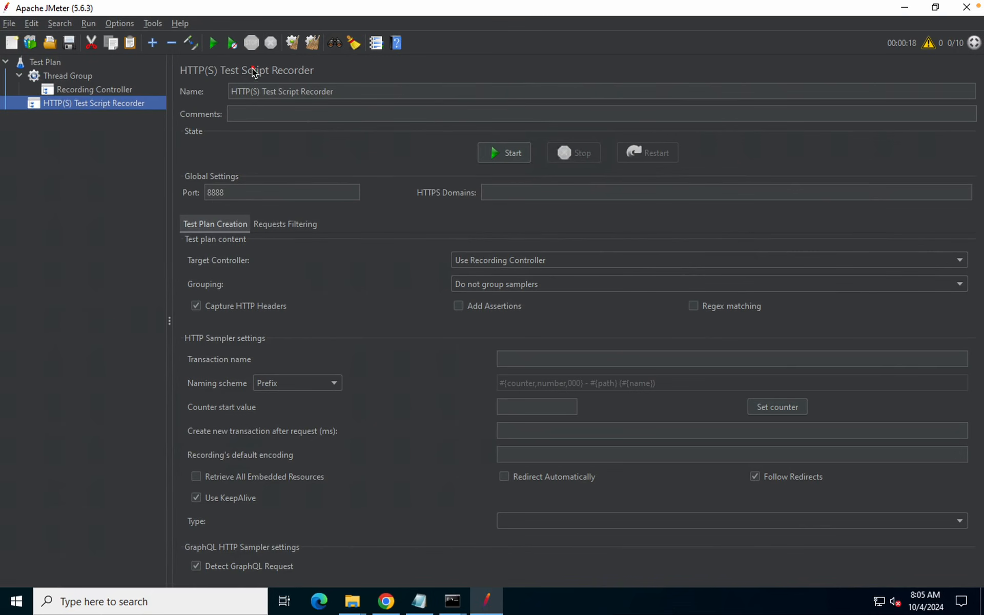
pyautogui.moveTo(216, 75); pyautogui.dragTo(441, 106)
pyautogui.moveTo(221, 104); pyautogui.dragTo(628, 131)
pyautogui.moveTo(165, 176); pyautogui.dragTo(395, 212)
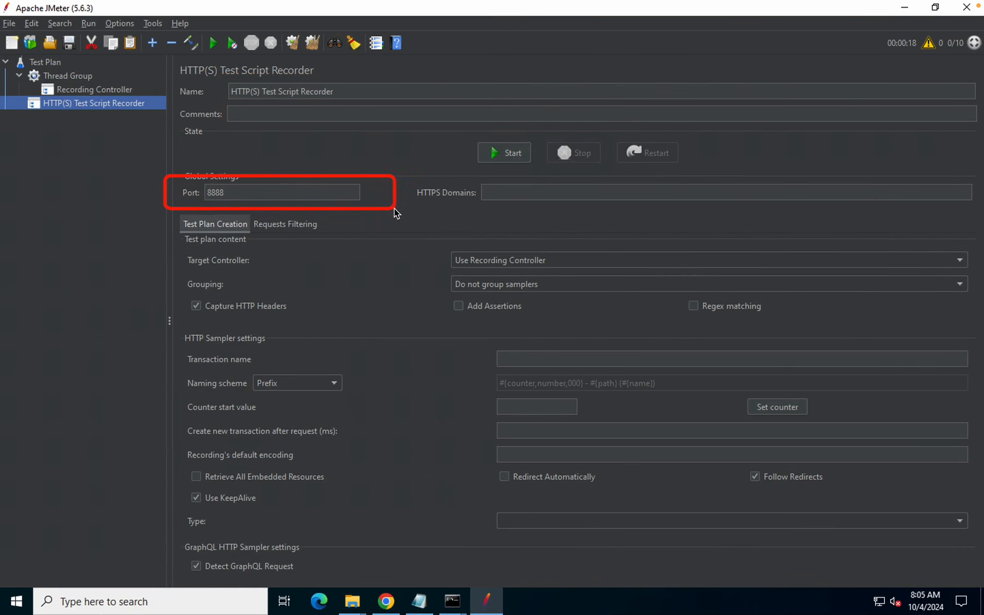
pyautogui.moveTo(226, 196); pyautogui.dragTo(227, 197)
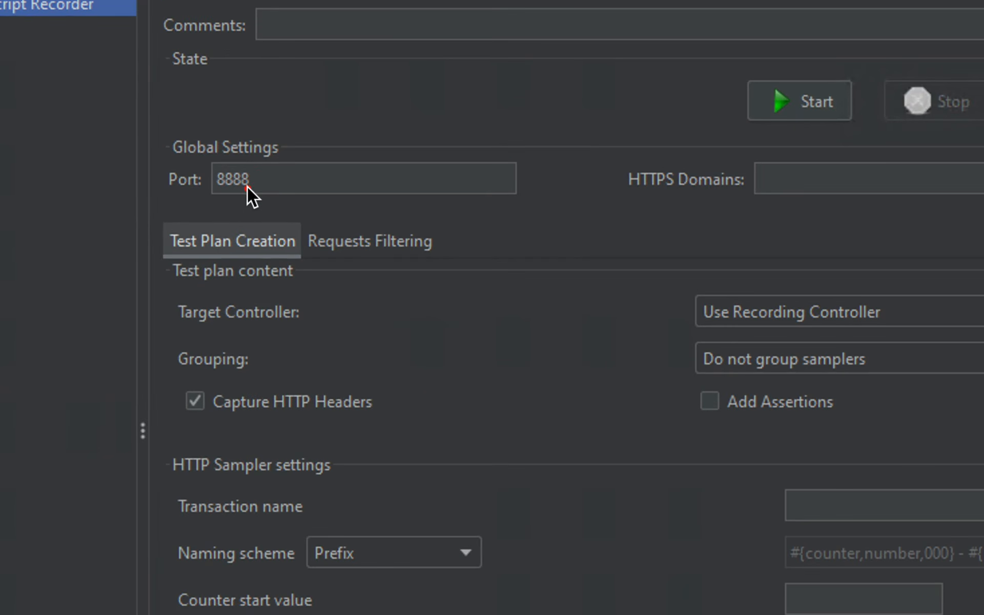
pyautogui.click(697, 211)
pyautogui.moveTo(451, 180)
pyautogui.mouseDown()
pyautogui.moveTo(749, 181)
pyautogui.moveTo(973, 210)
pyautogui.mouseUp()
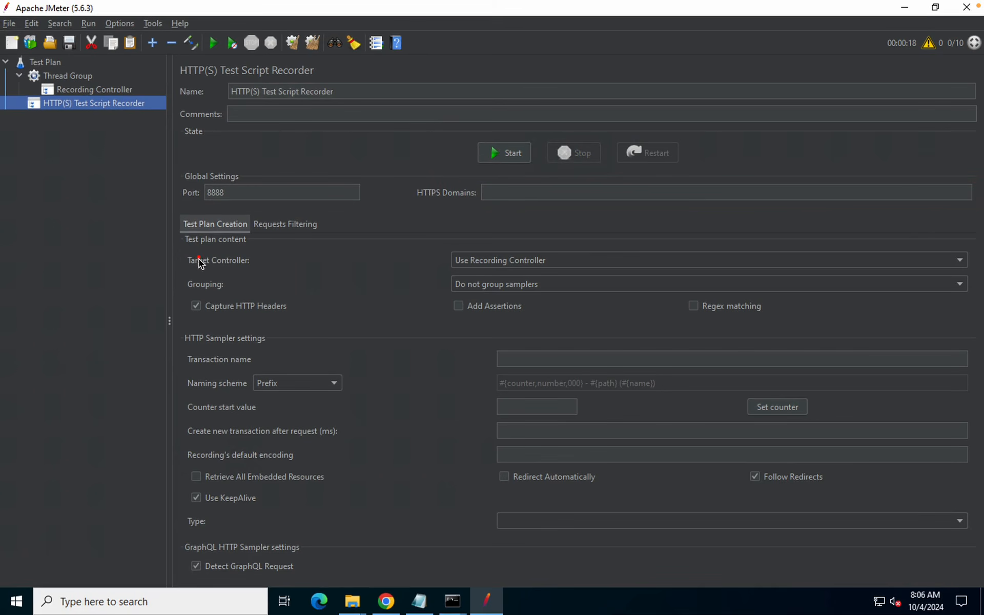
pyautogui.moveTo(164, 248)
pyautogui.mouseDown()
pyautogui.moveTo(345, 296)
pyautogui.moveTo(372, 285)
pyautogui.moveTo(369, 266)
pyautogui.moveTo(621, 268)
pyautogui.mouseUp()
pyautogui.click(961, 263)
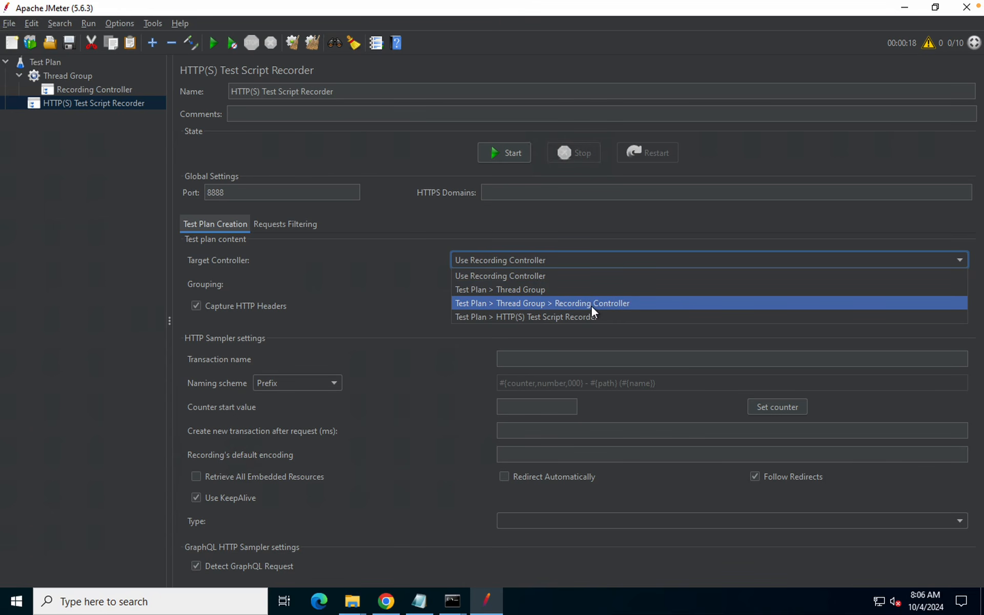
# Keep Use Recording Controller as target and rename the controller to 'Recording Controller 1'
pyautogui.click(378, 303)
pyautogui.click(63, 92)
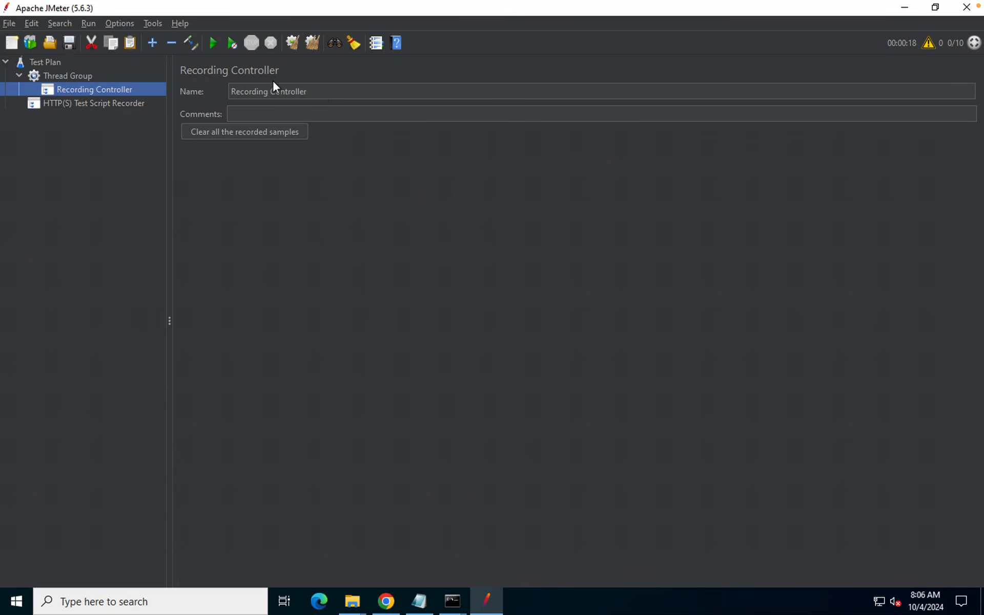
pyautogui.click(321, 91)
pyautogui.write('1')
pyautogui.click(94, 209)
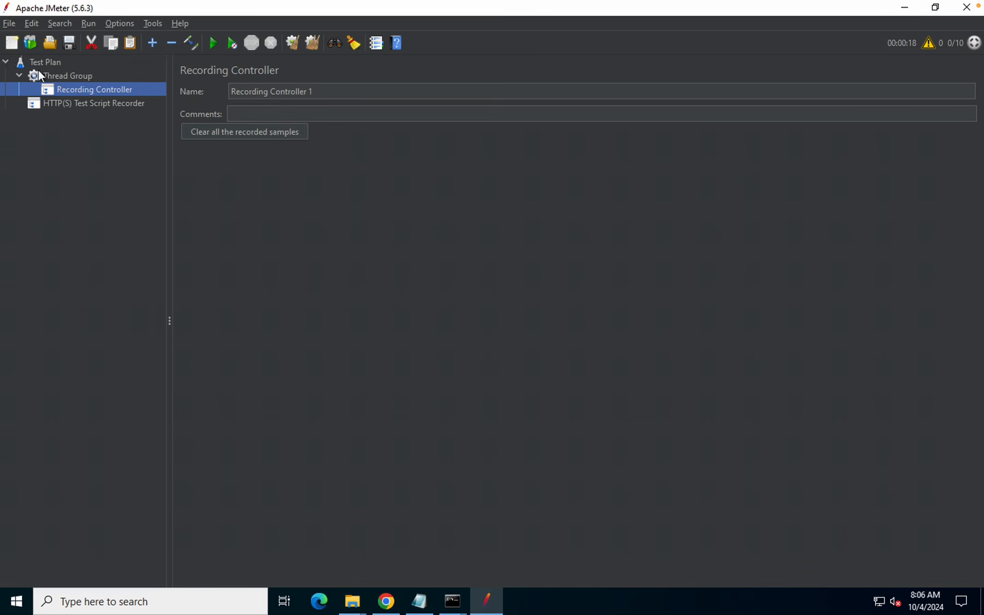
# Save the test plan to the Desktop as Recording Demo1.jmx
pyautogui.click(69, 44)
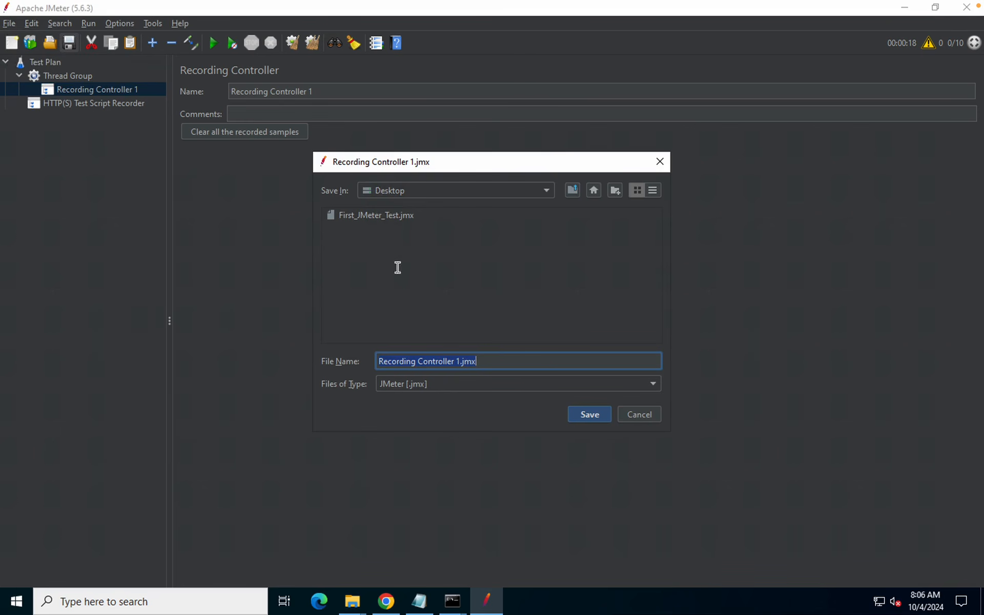
pyautogui.moveTo(459, 362); pyautogui.dragTo(419, 362)
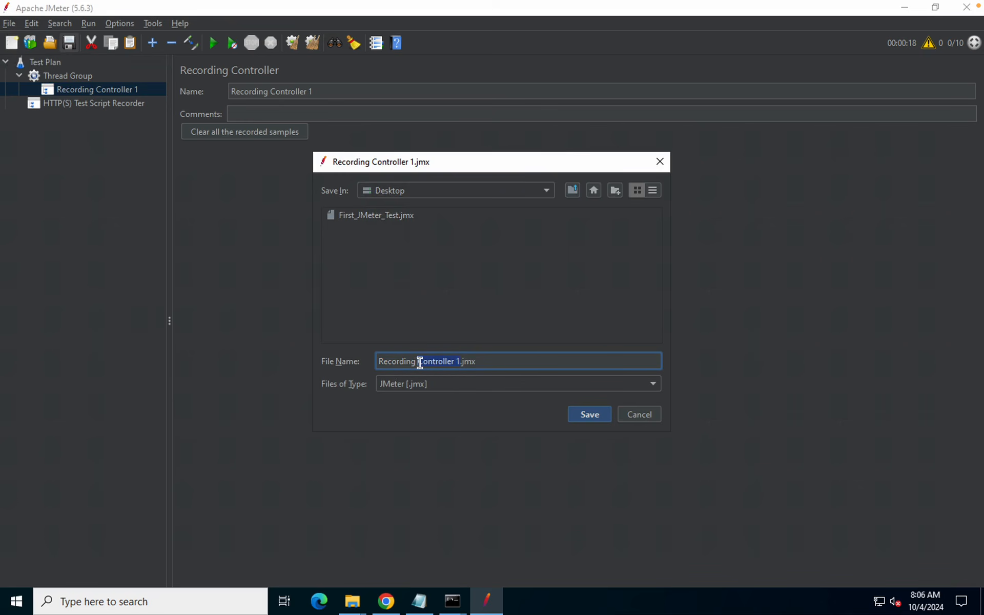
pyautogui.write('Demo1')
pyautogui.click(588, 414)
pyautogui.click(102, 104)
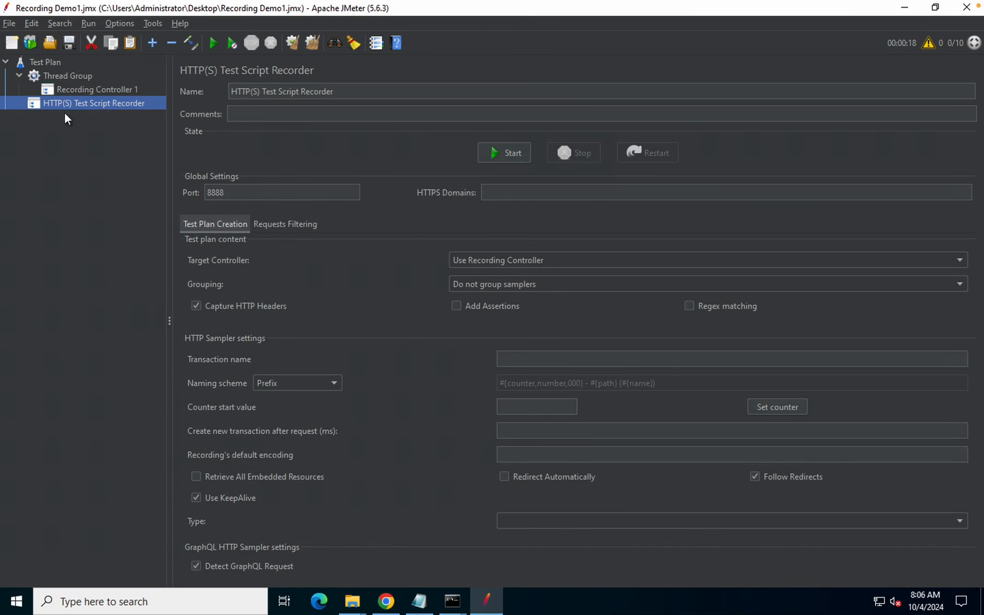
pyautogui.click(569, 256)
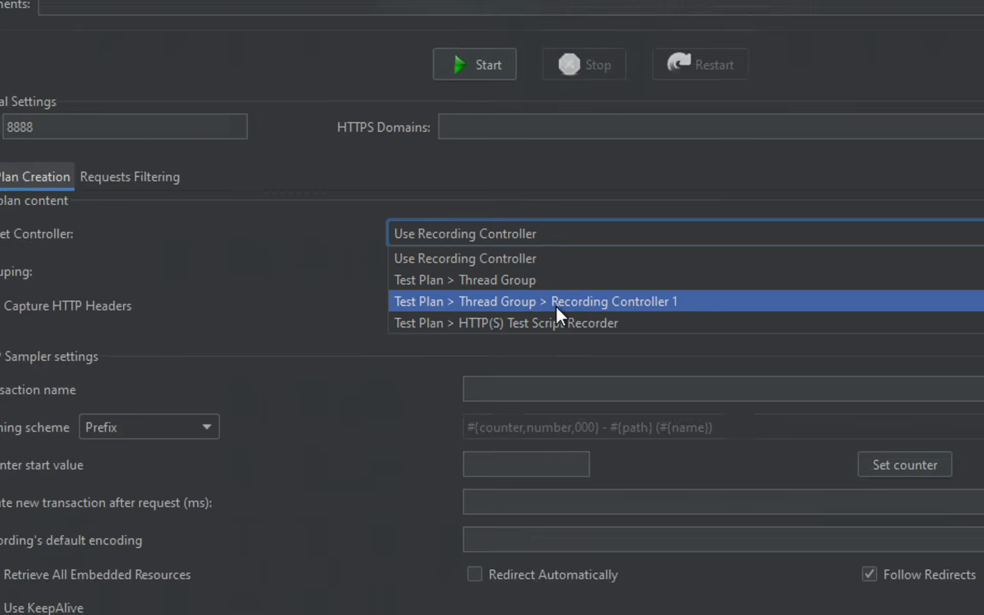
pyautogui.click(592, 300)
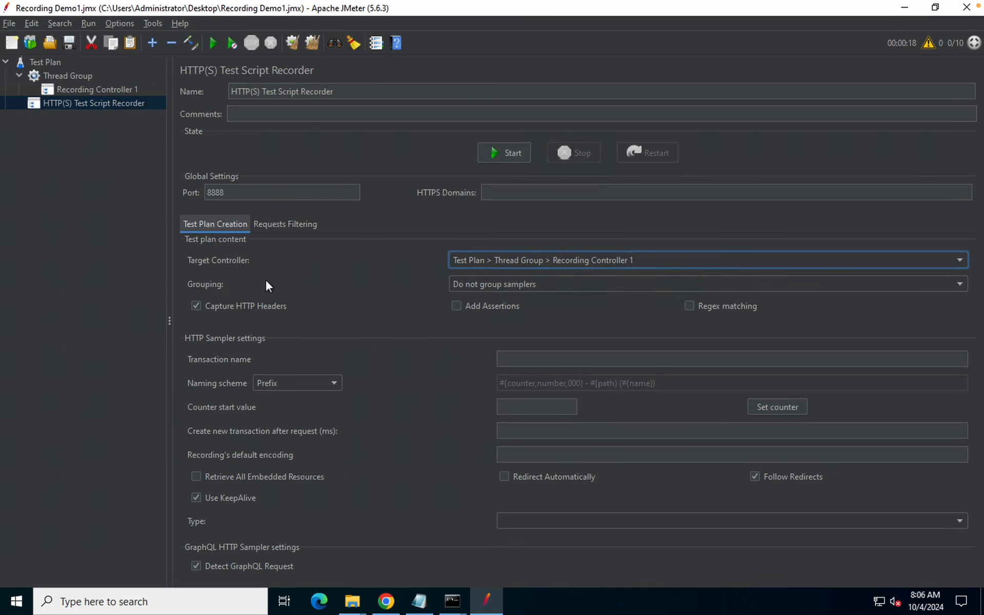
pyautogui.click(544, 285)
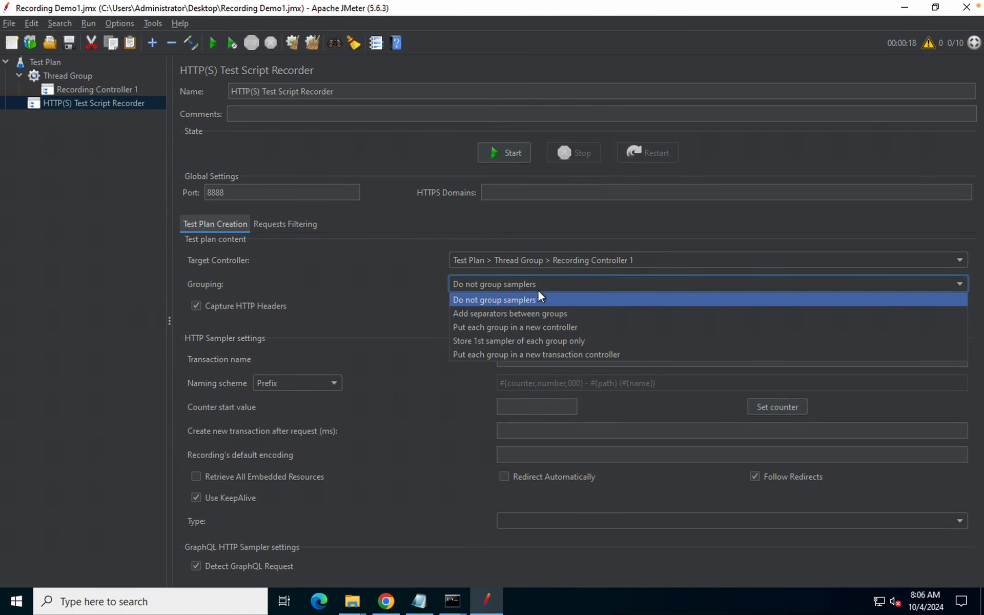
pyautogui.click(374, 297)
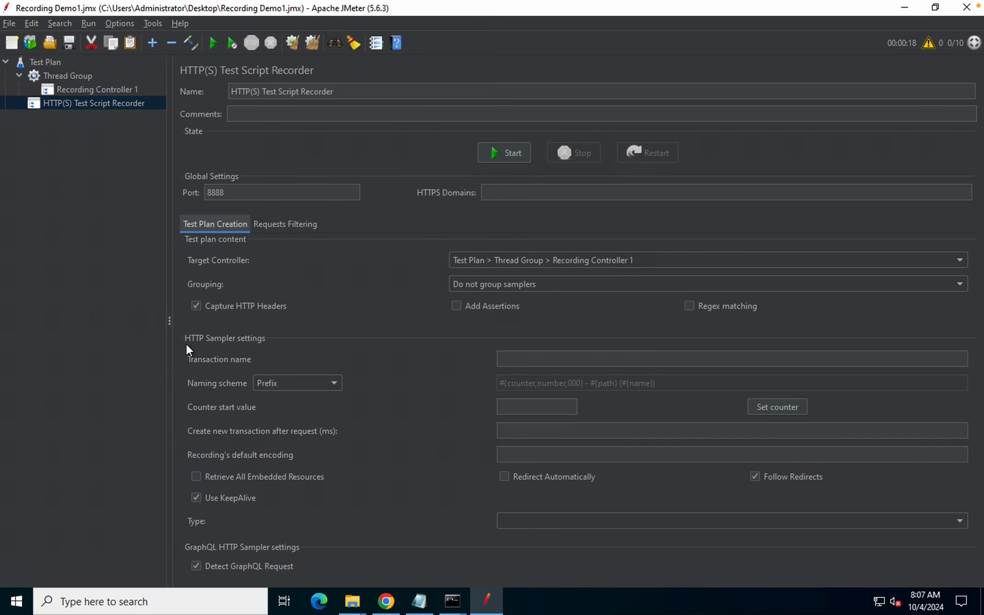
pyautogui.click(511, 359)
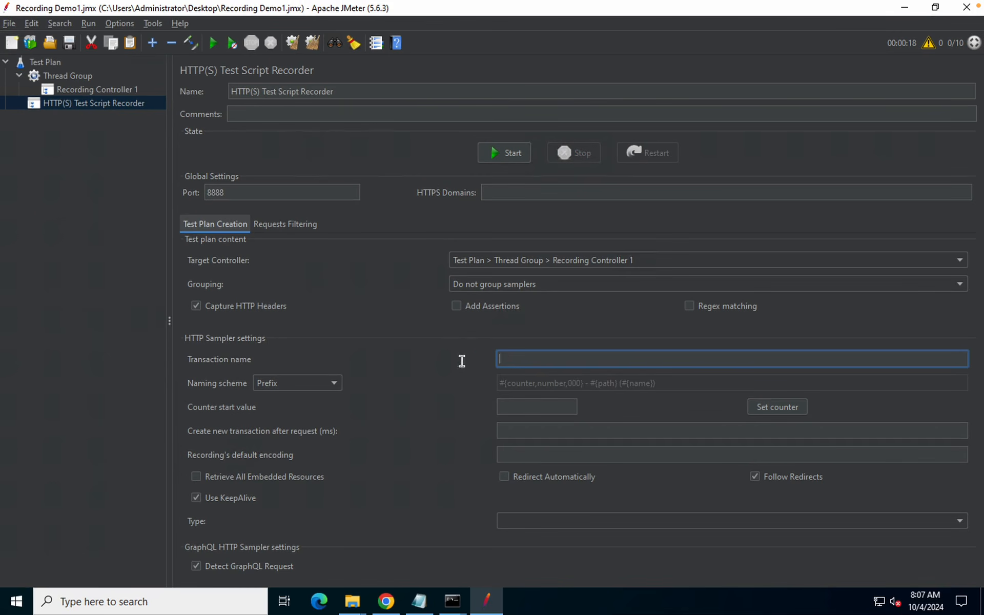
pyautogui.click(374, 388)
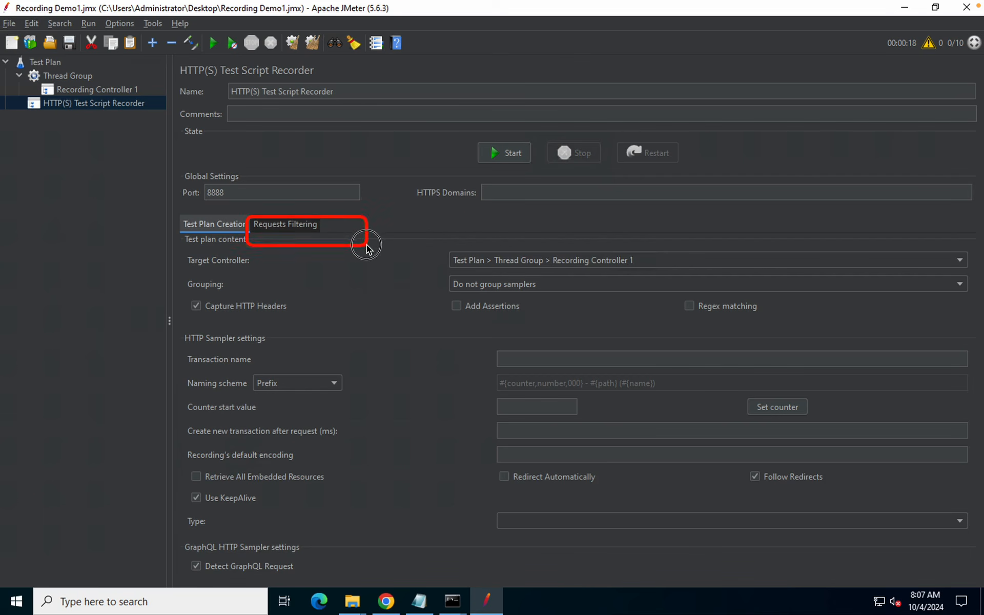
# Add the suggested excludes for images, CSS, JS and fonts under Requests Filtering, then return to Test Plan Creation
pyautogui.click(285, 226)
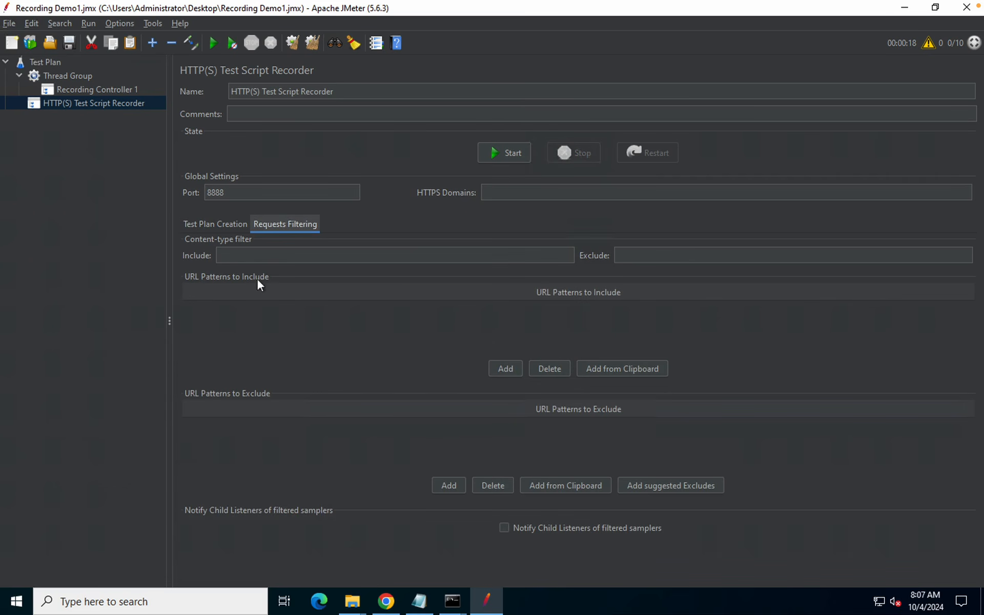
pyautogui.click(472, 253)
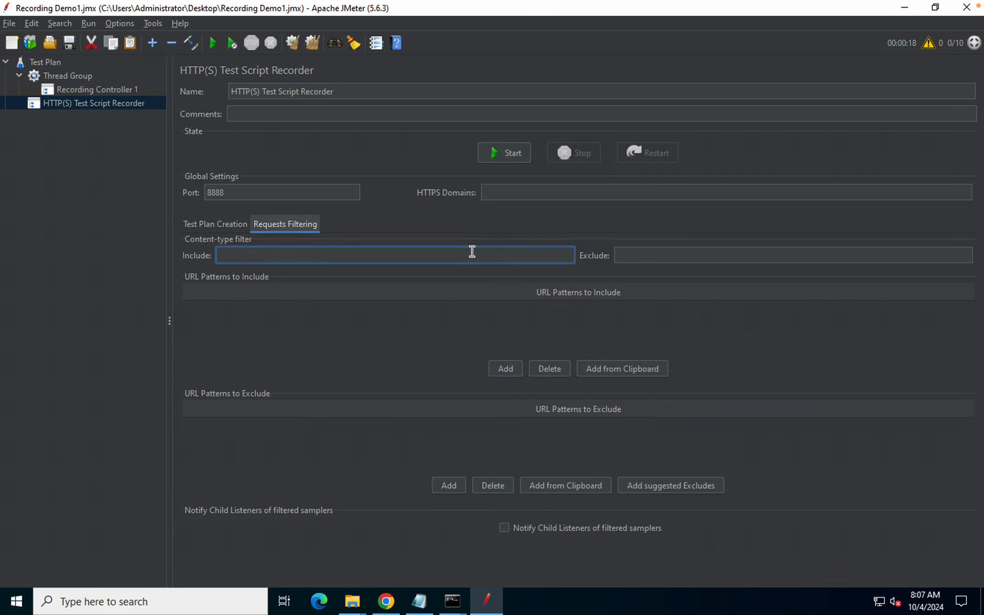
pyautogui.click(669, 262)
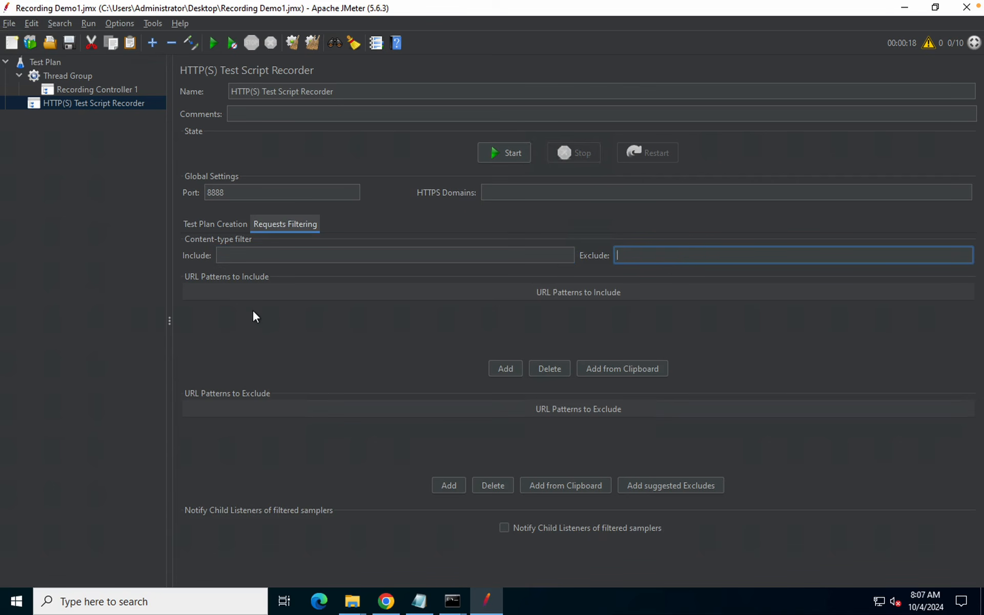
pyautogui.click(471, 376)
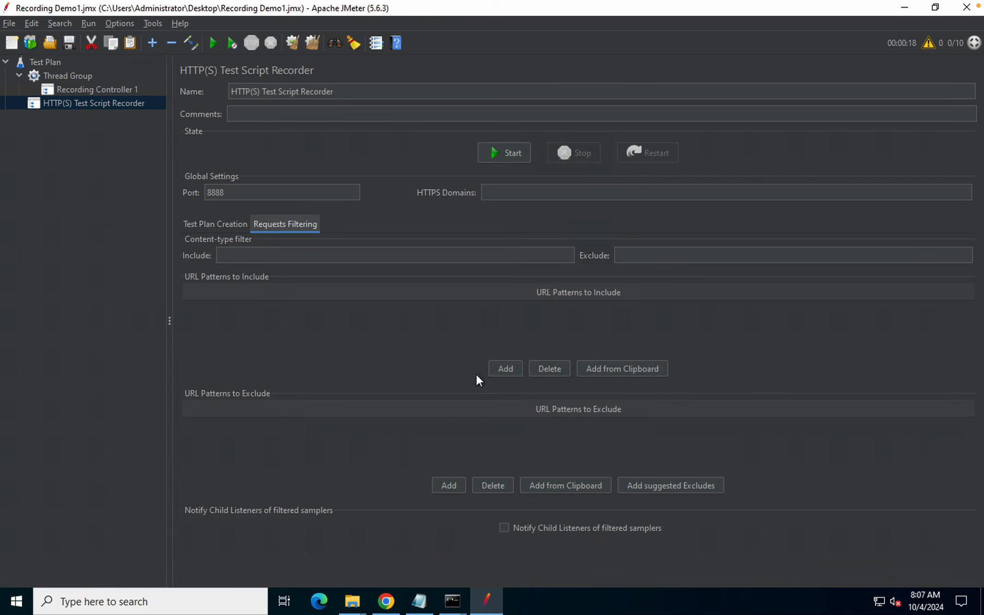
pyautogui.moveTo(183, 408); pyautogui.dragTo(787, 504)
pyautogui.click(653, 485)
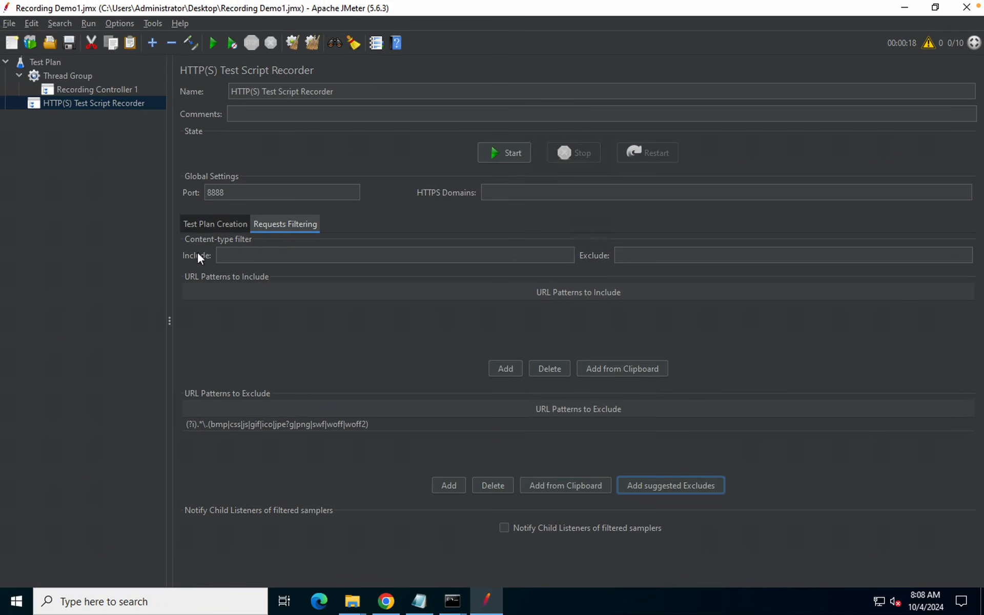
pyautogui.click(198, 221)
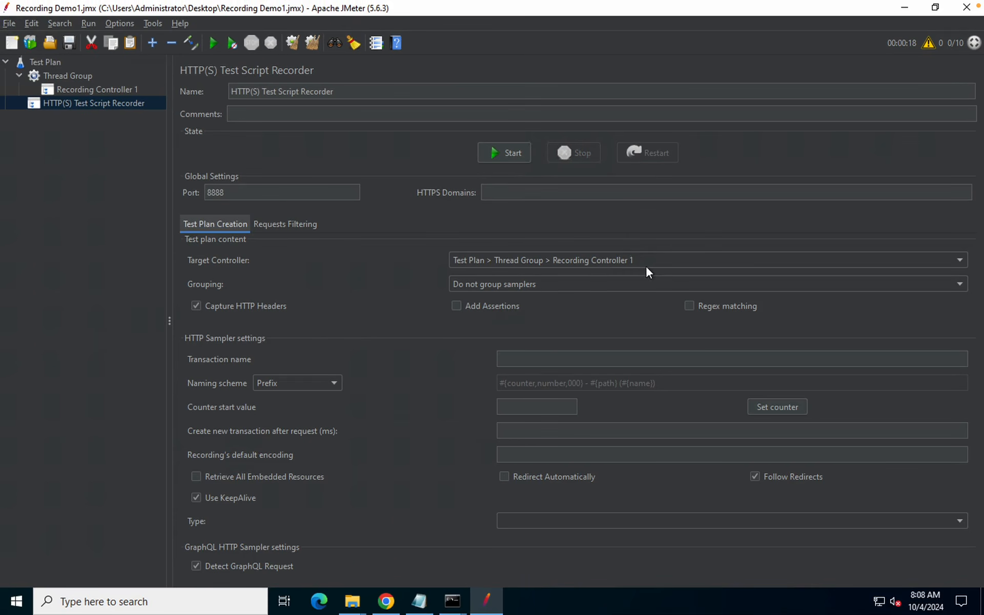
pyautogui.moveTo(168, 178); pyautogui.dragTo(348, 210)
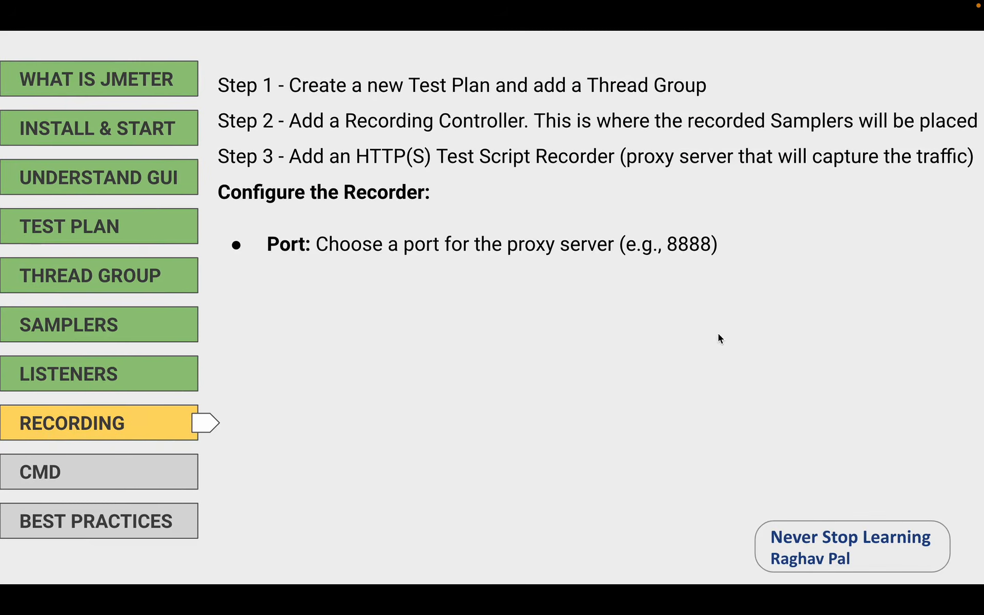
# Reveal the Target Controller, Requests Filtering and Step 4 browser-proxy slide points, then bring up Chrome
pyautogui.click(740, 339)
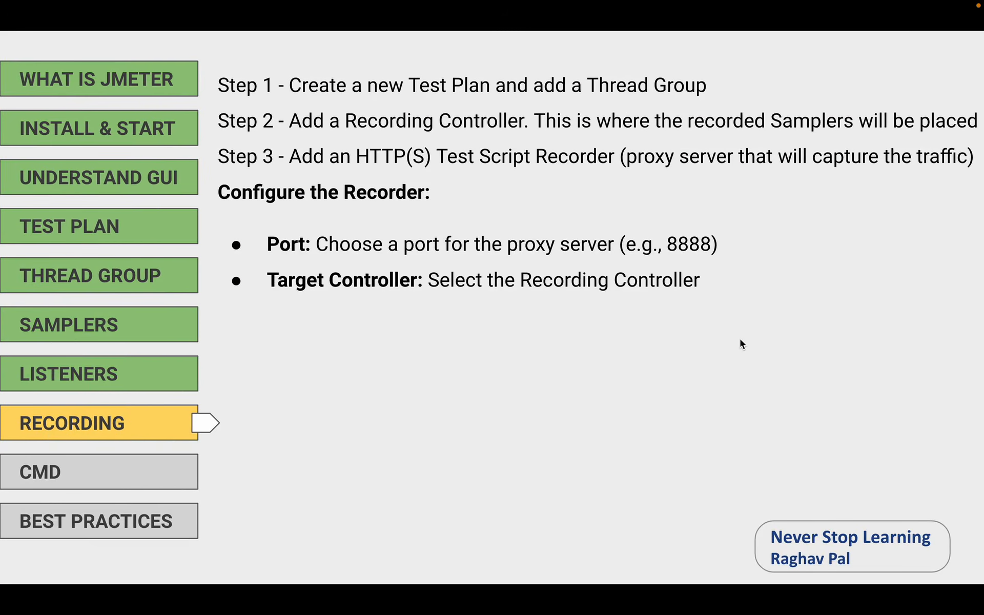
pyautogui.click(740, 339)
pyautogui.click(741, 343)
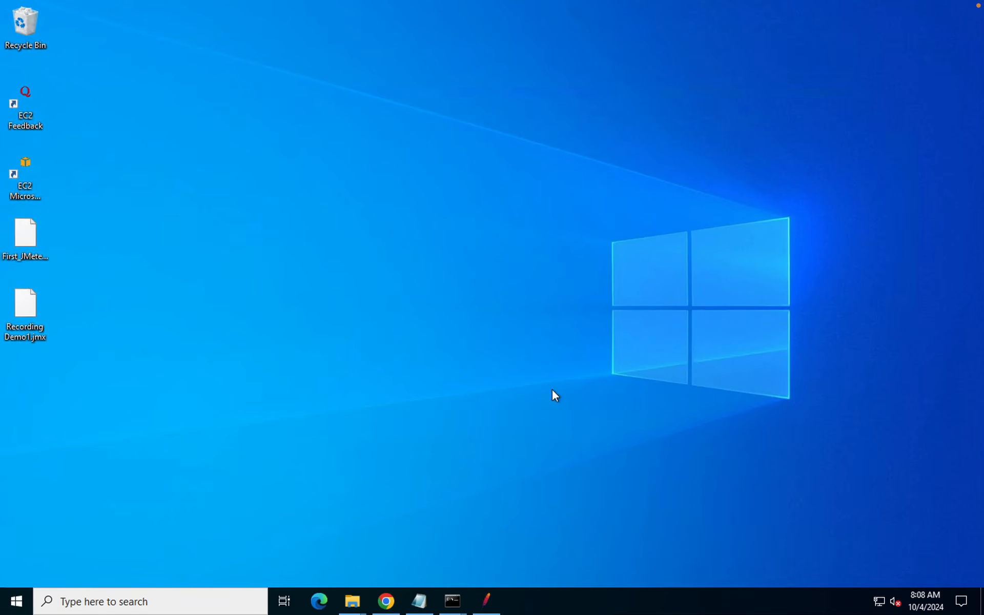
pyautogui.click(392, 608)
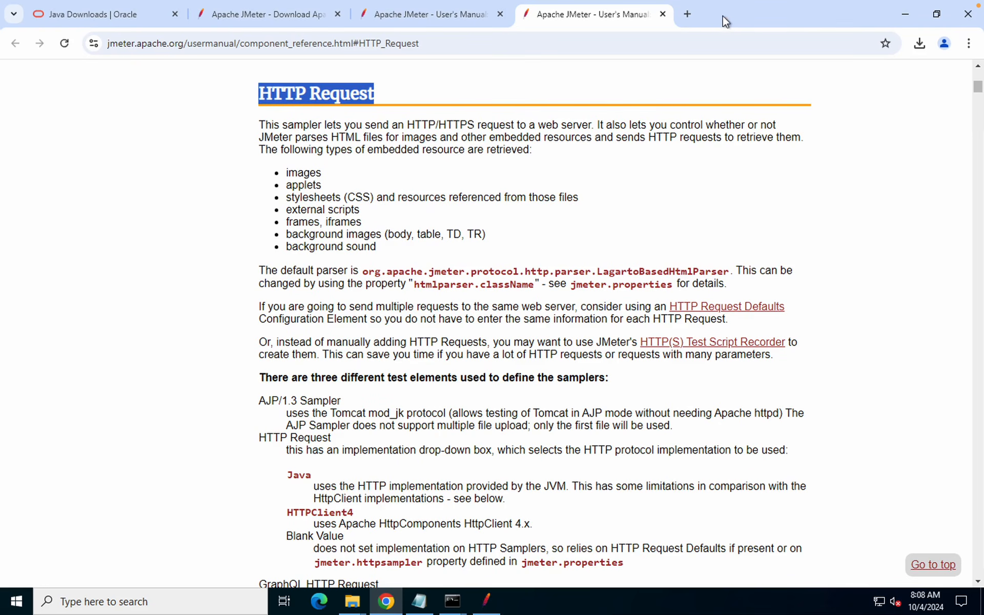
# In a new tab, open Chrome Settings and search for 'proxy'
pyautogui.click(689, 18)
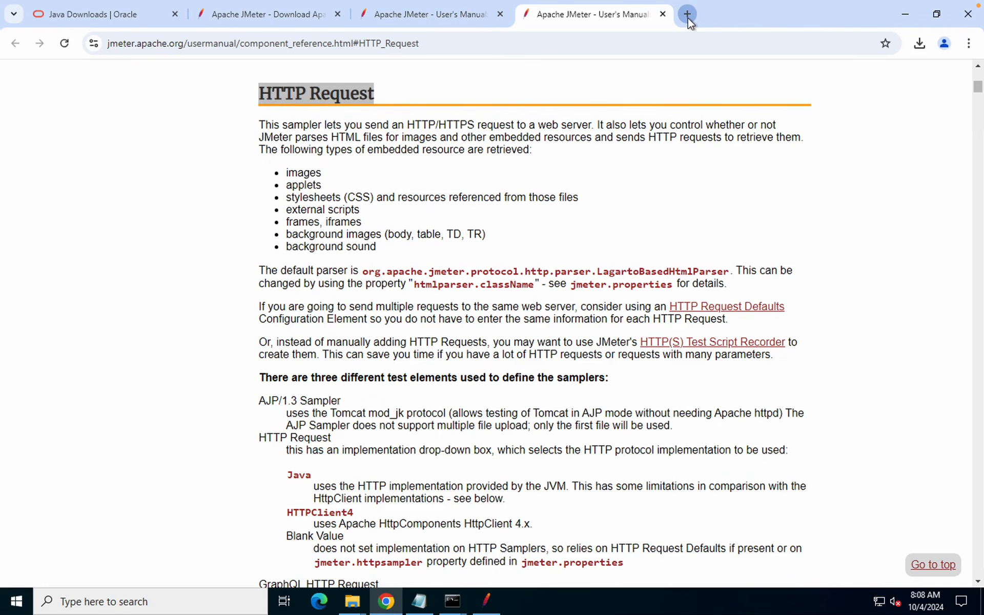
pyautogui.click(969, 49)
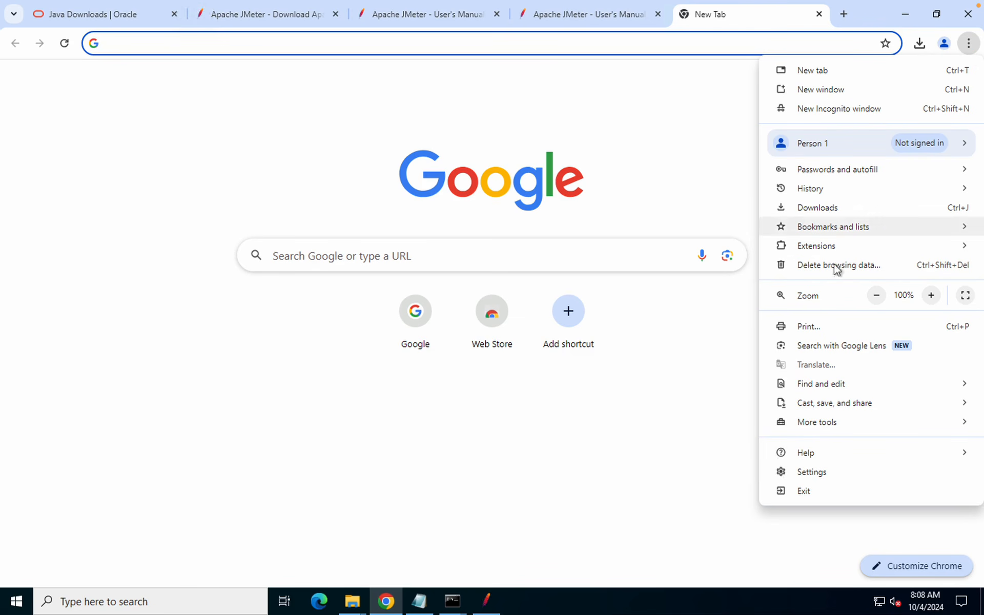
pyautogui.click(821, 476)
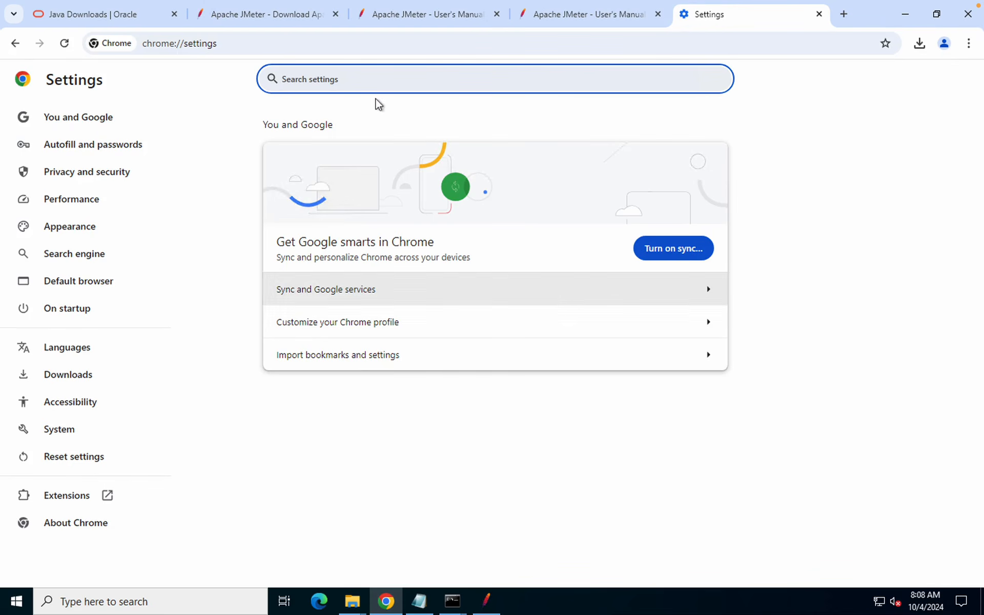
pyautogui.write('prox')
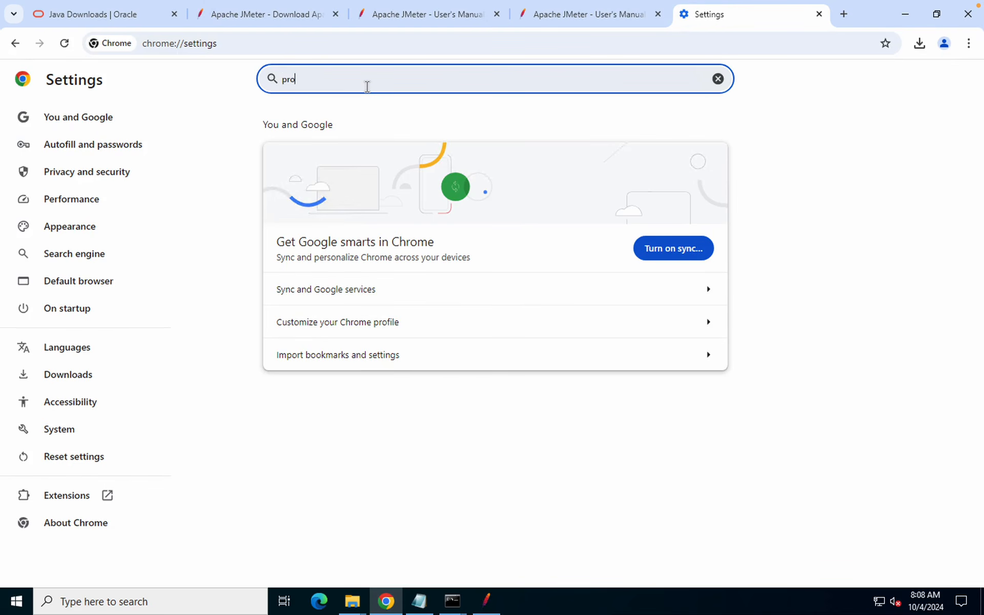
pyautogui.write('y')
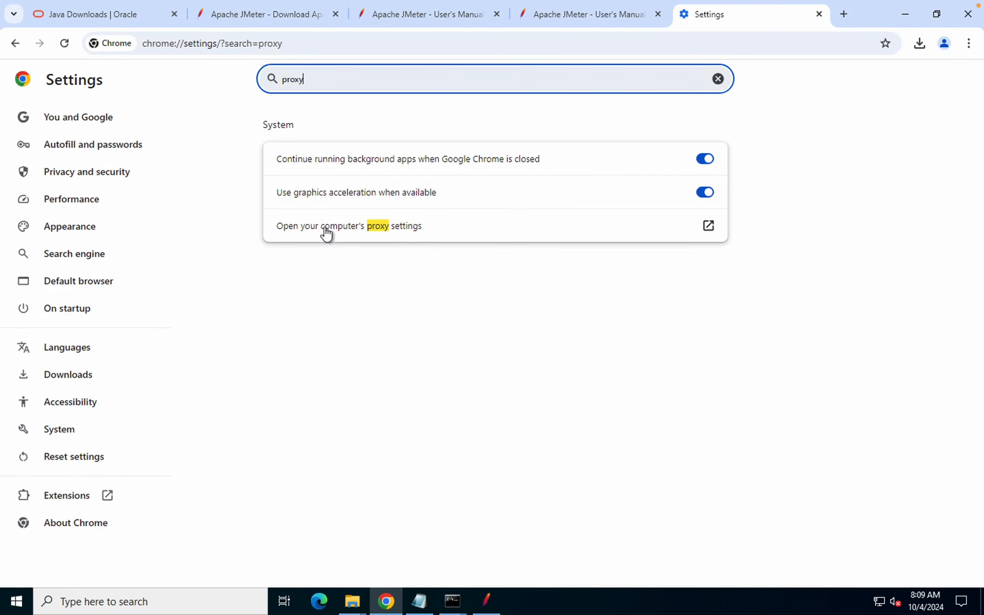
# Turn on the manual proxy server with address localhost and port 8888
pyautogui.click(700, 231)
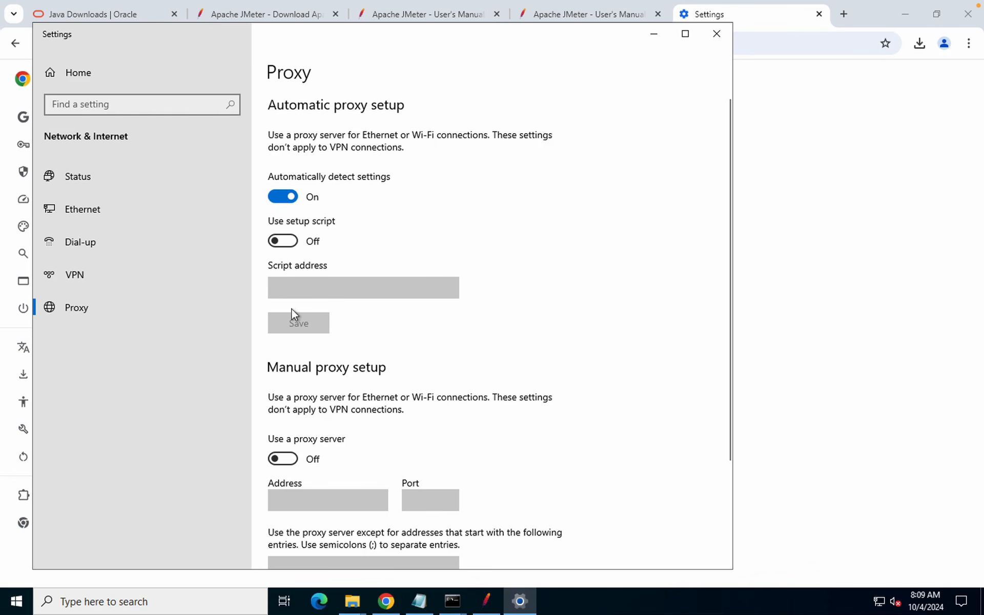
pyautogui.click(285, 460)
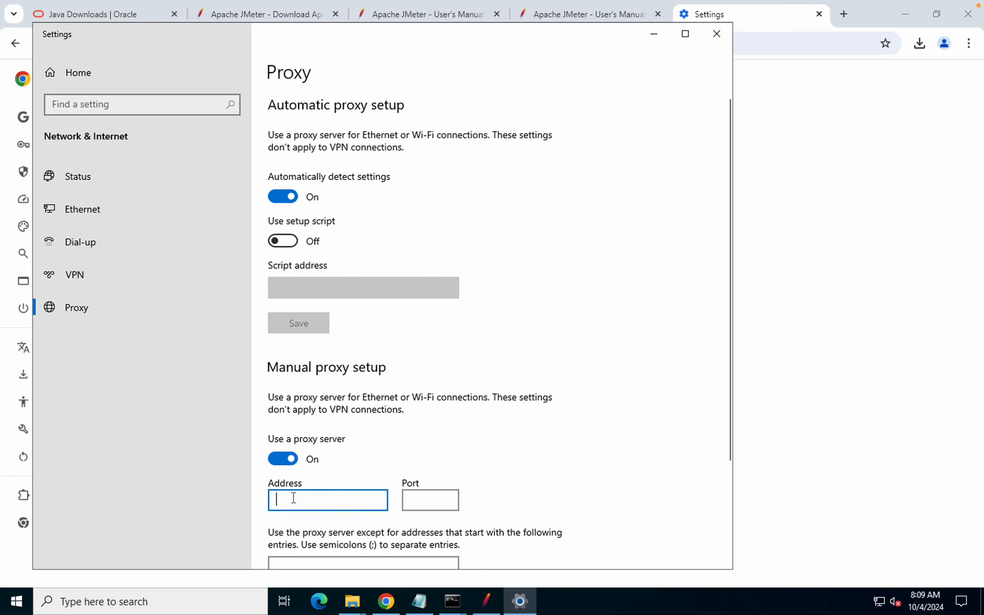
pyautogui.scroll(-3, 293, 498)
pyautogui.write('localhost')
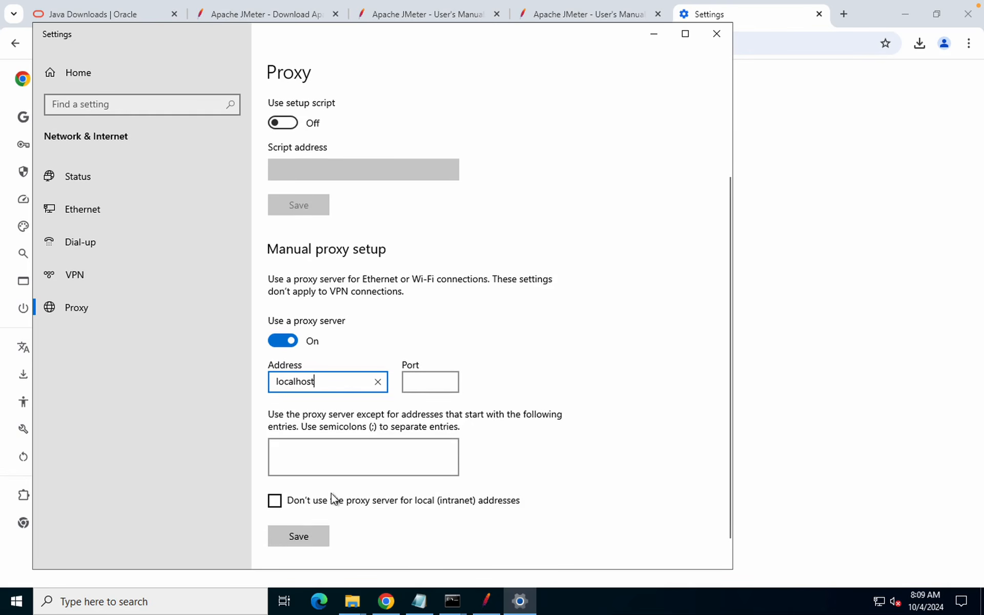
pyautogui.click(413, 382)
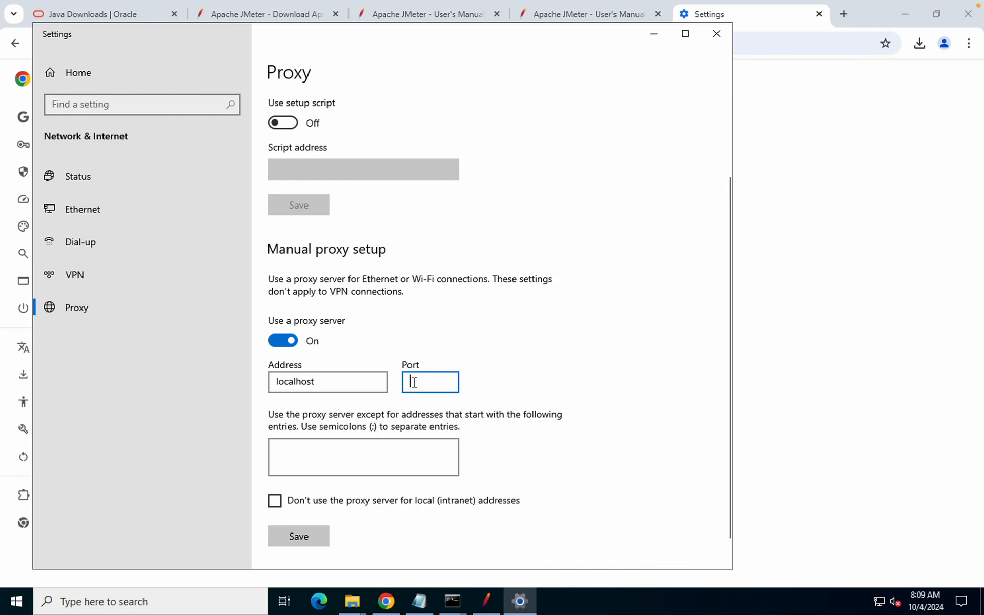
pyautogui.write('888')
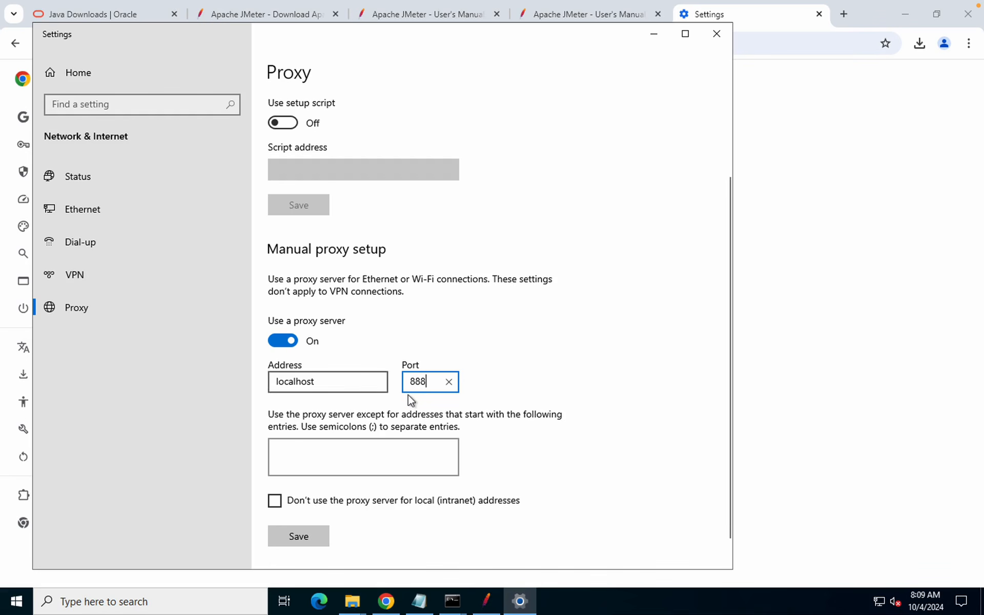
pyautogui.moveTo(425, 382); pyautogui.dragTo(379, 378)
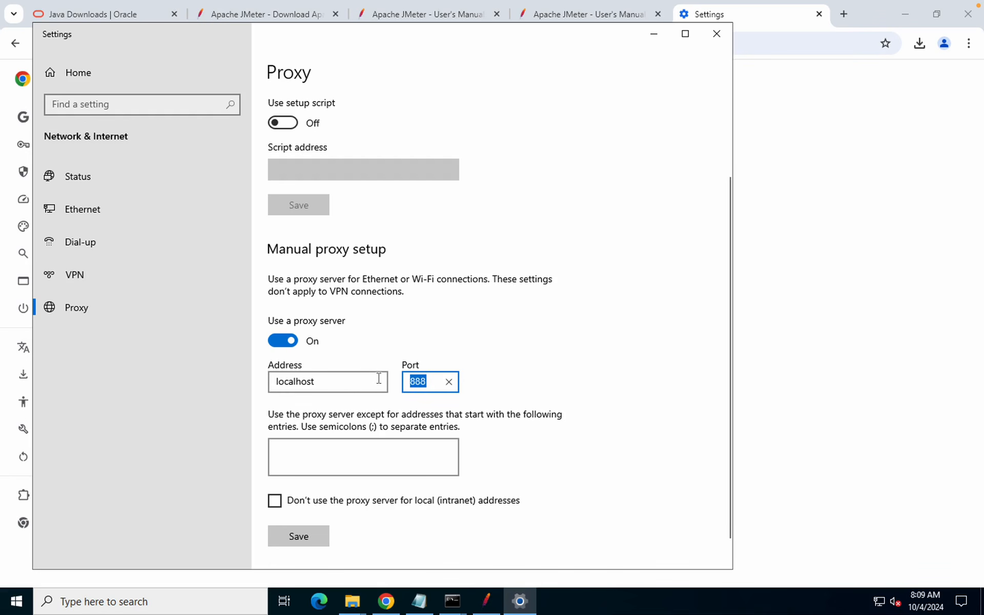
pyautogui.write('8888')
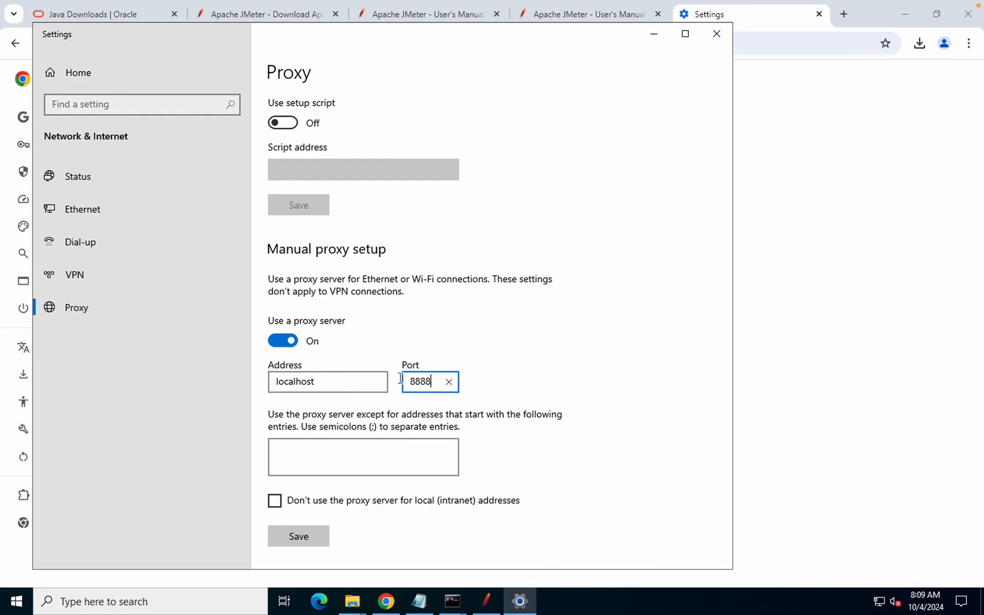
# Confirm the proxy port matches JMeter's recorder port 8888 and save the proxy settings
pyautogui.click(495, 601)
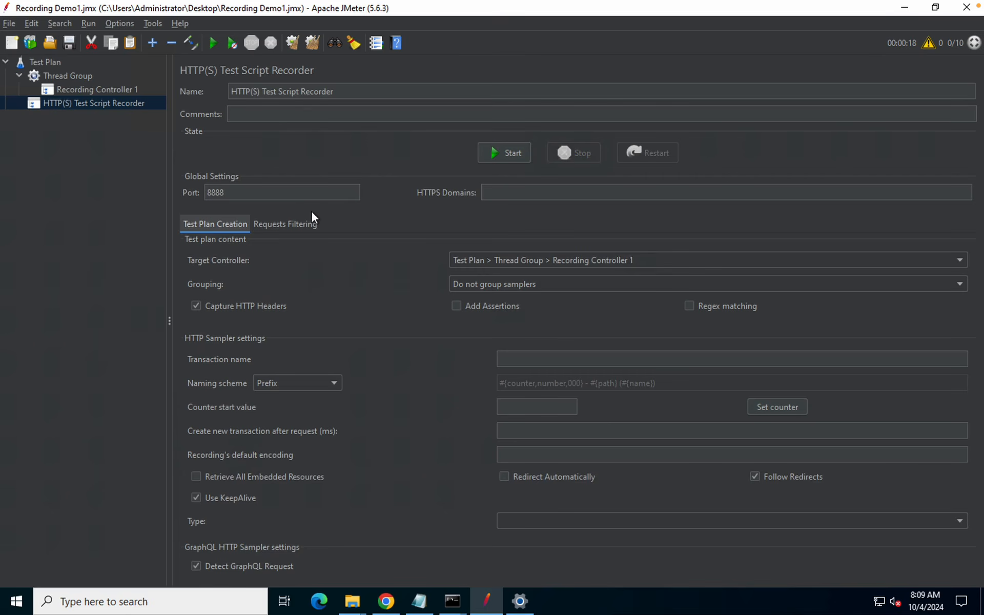
pyautogui.moveTo(232, 191); pyautogui.dragTo(181, 192)
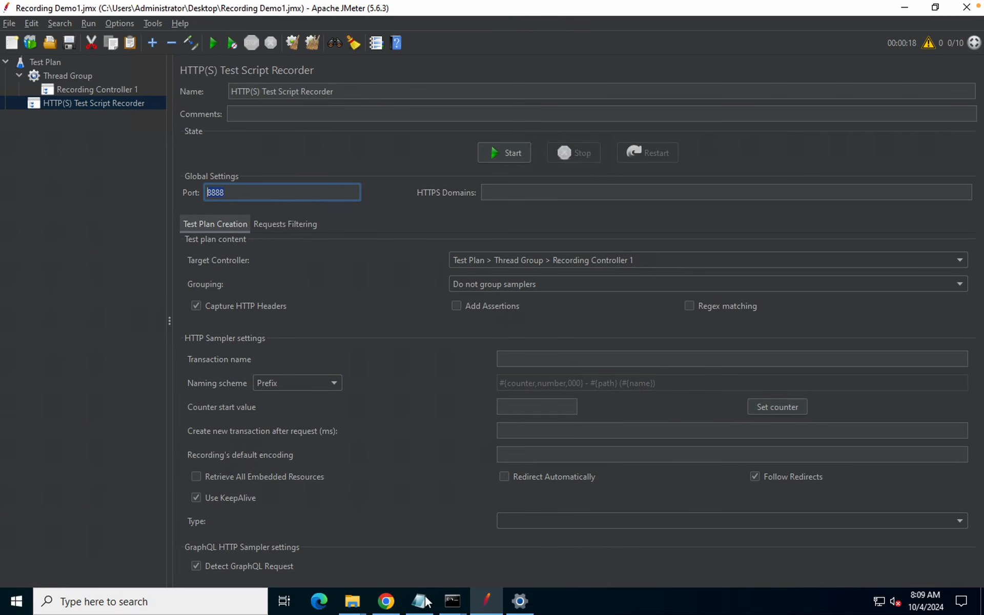
pyautogui.click(386, 601)
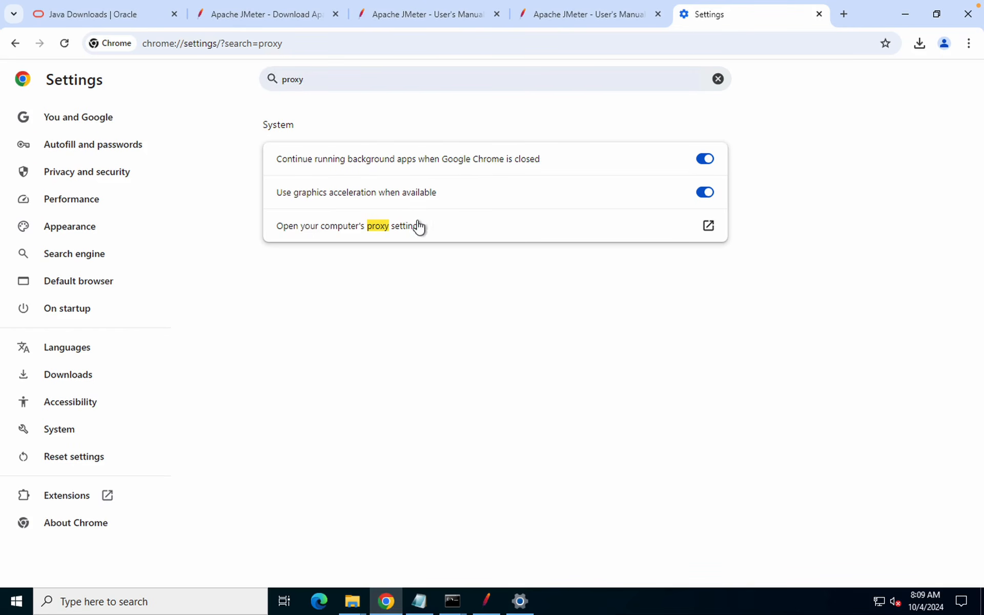
pyautogui.click(520, 600)
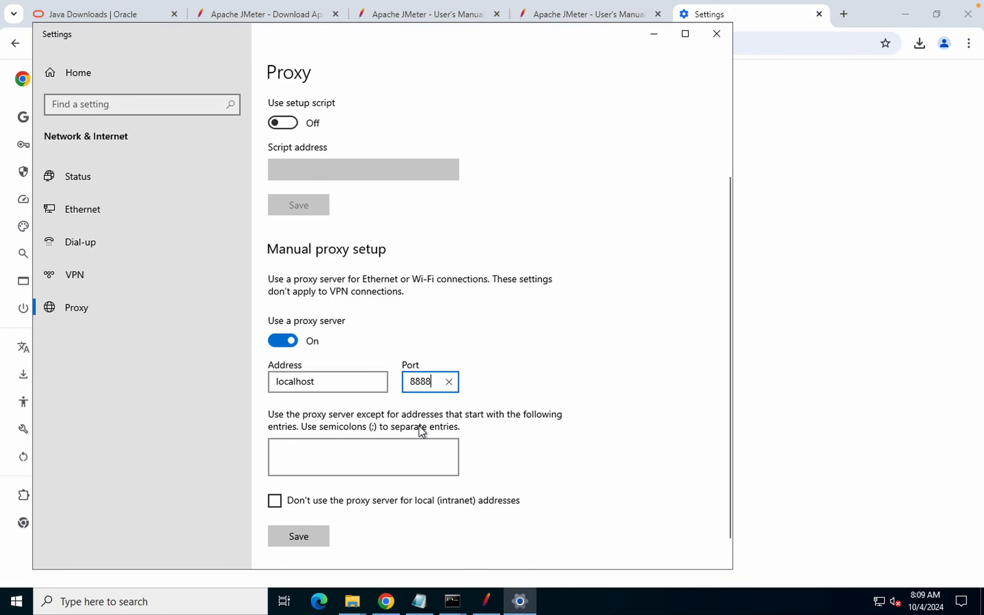
pyautogui.scroll(-1, 358, 448)
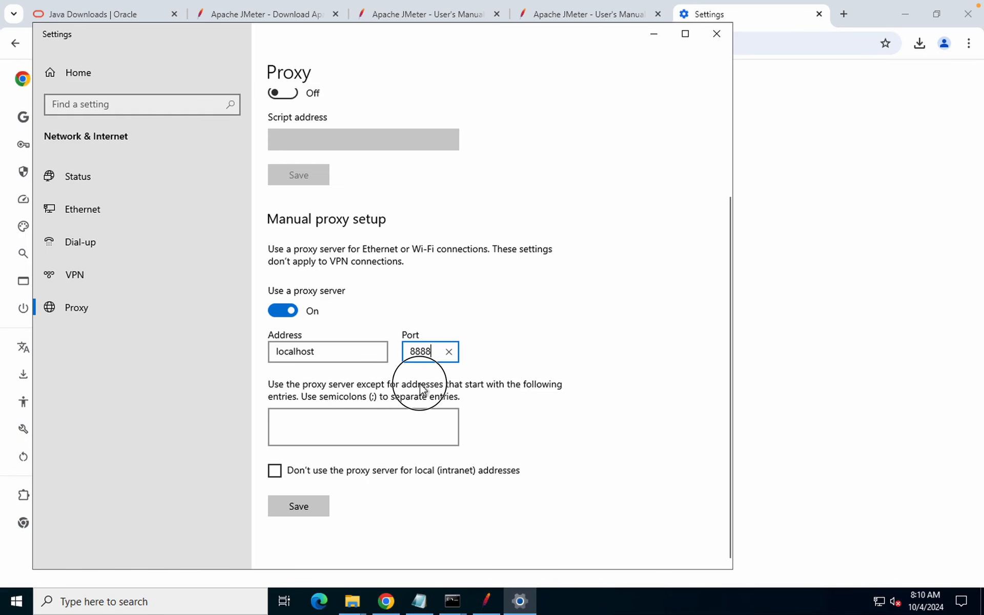
pyautogui.click(524, 393)
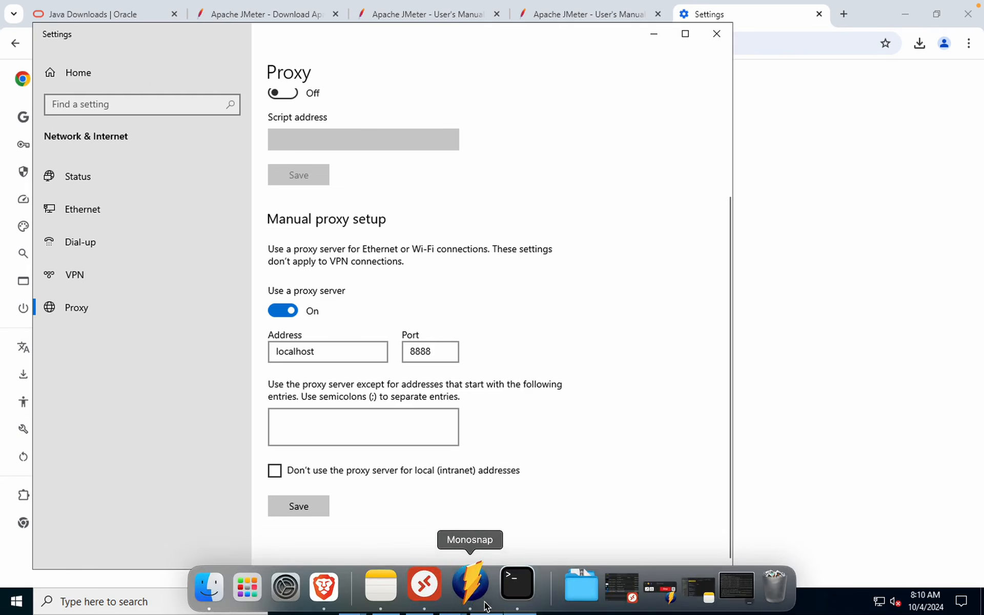
pyautogui.click(487, 595)
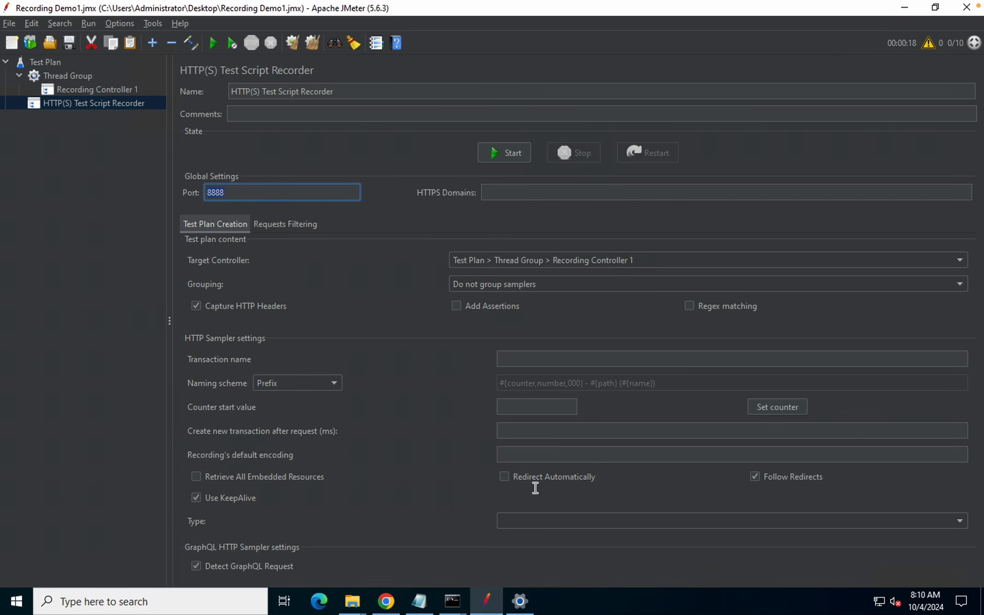
pyautogui.click(905, 8)
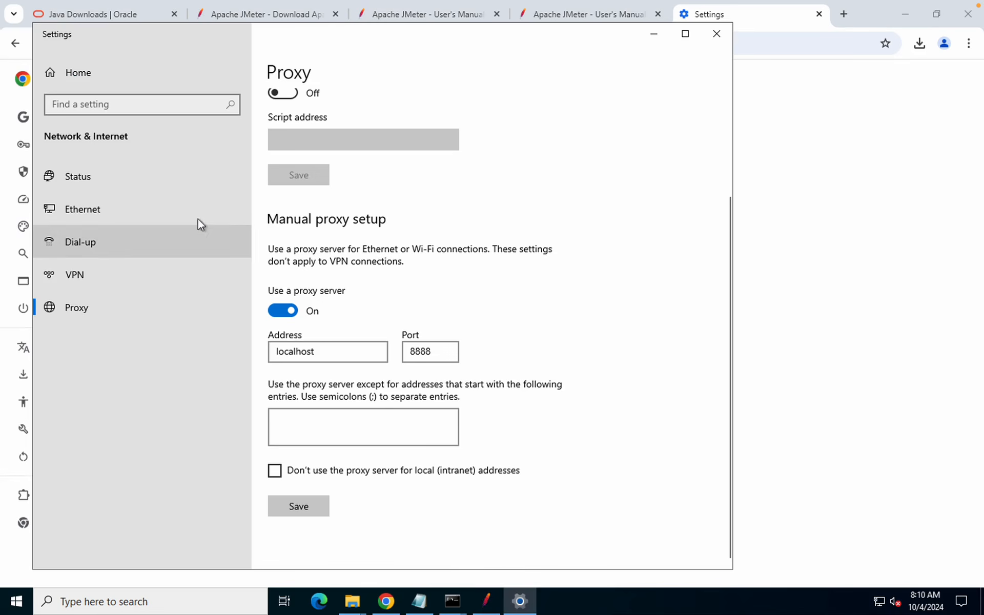
# Close Windows proxy settings, search Chrome settings for 'certifica', and open Manage certificates under Security
pyautogui.click(718, 37)
pyautogui.click(287, 86)
pyautogui.doubleClick(264, 89)
pyautogui.write('certi')
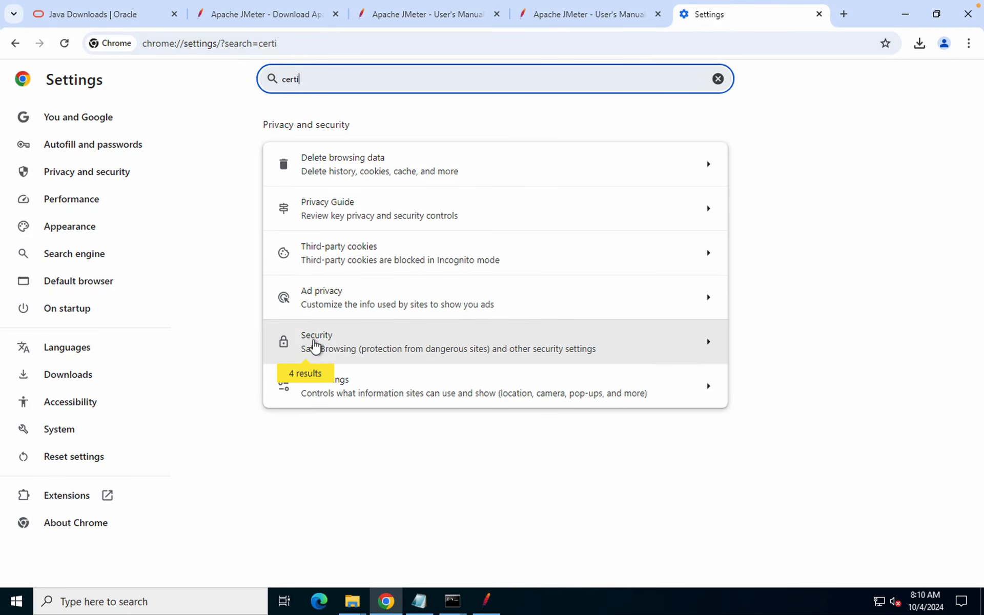
pyautogui.write('fica')
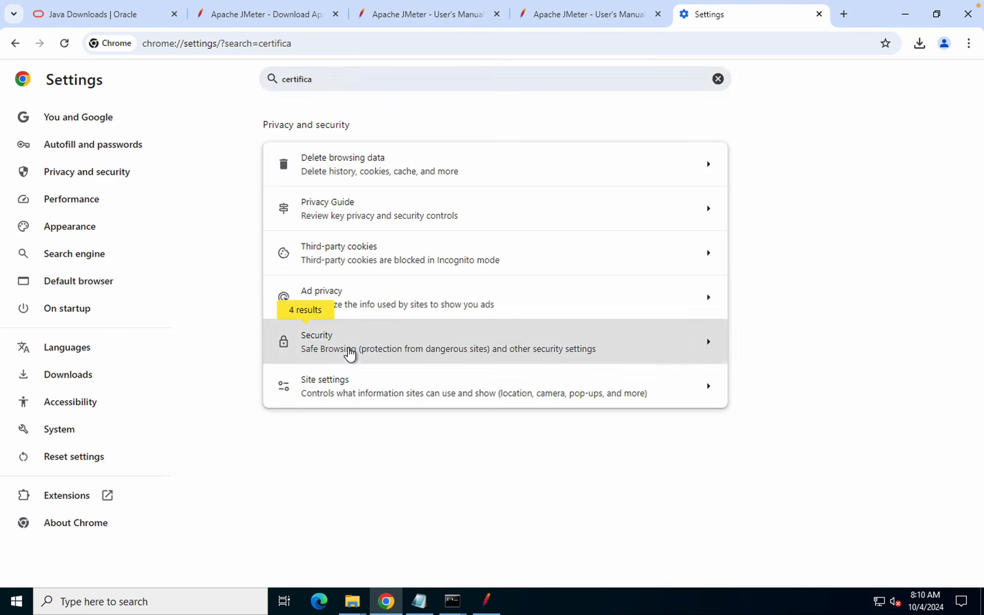
pyautogui.click(350, 353)
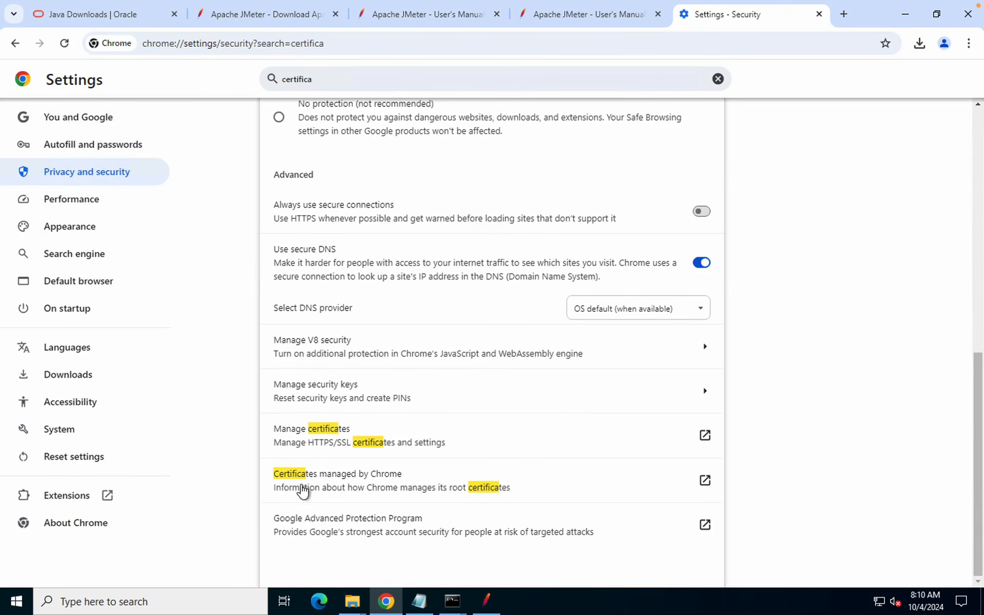
pyautogui.click(470, 449)
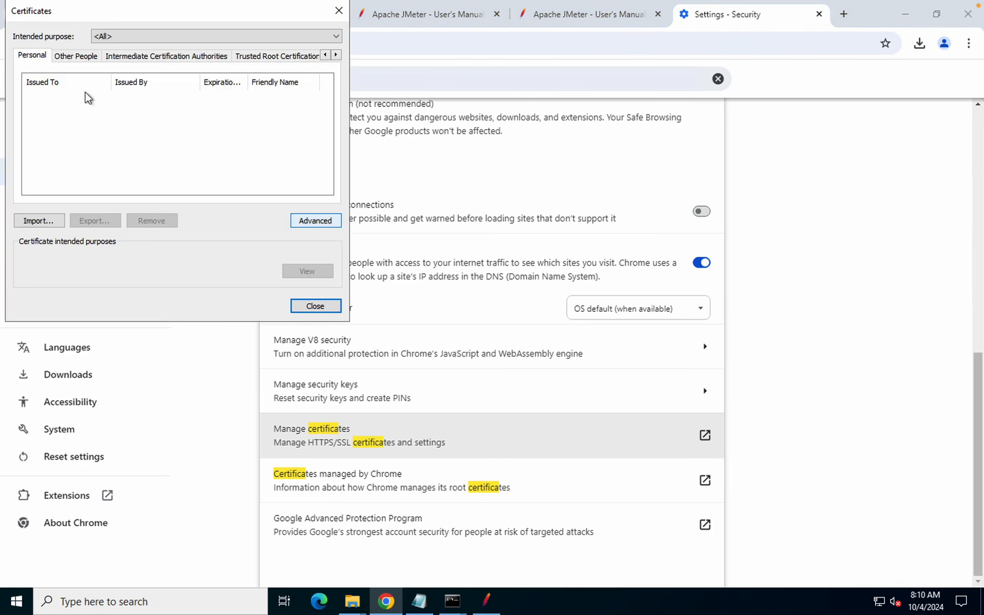
# Start a certificate import and browse to Tools\apache-jmeter-5.6.3\bin showing All Files (*.*)
pyautogui.click(40, 220)
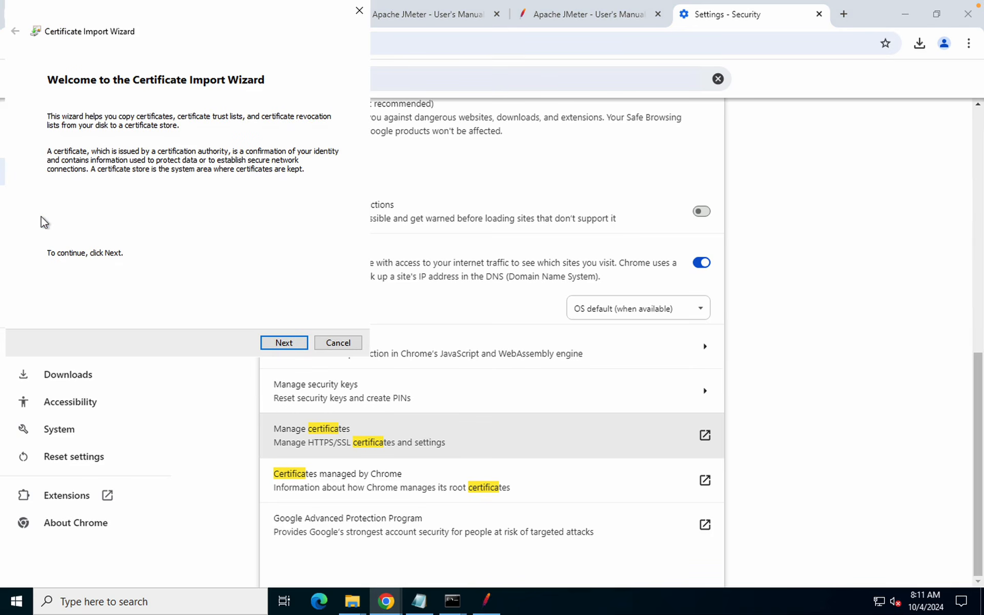
pyautogui.click(295, 344)
pyautogui.click(307, 140)
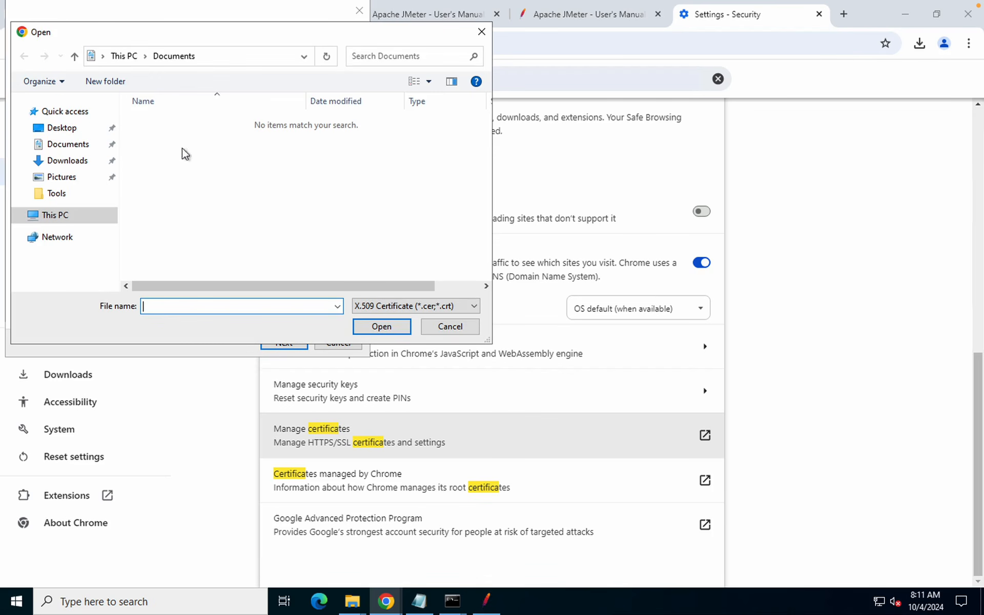
pyautogui.click(67, 197)
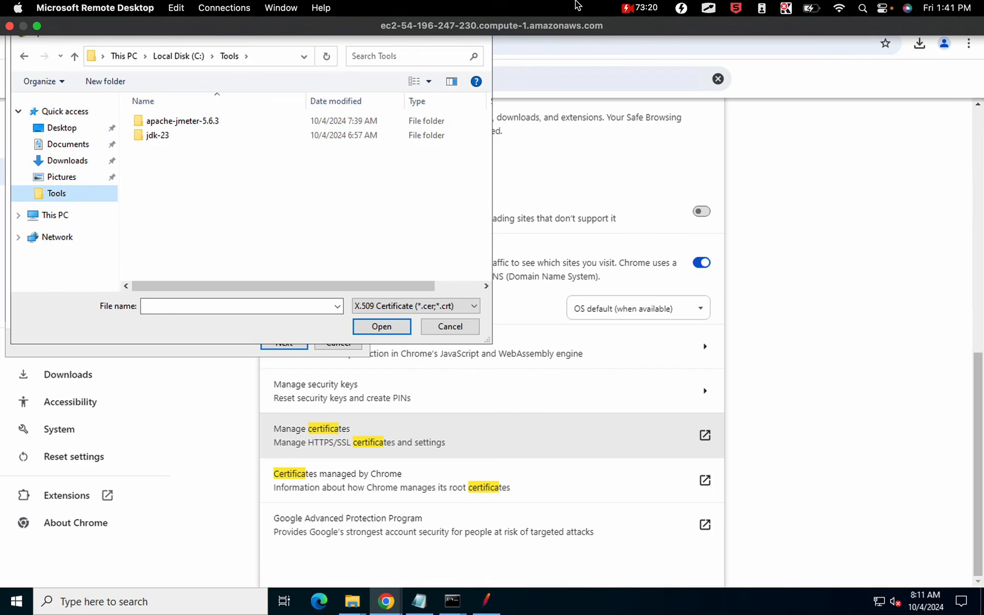
pyautogui.doubleClick(174, 123)
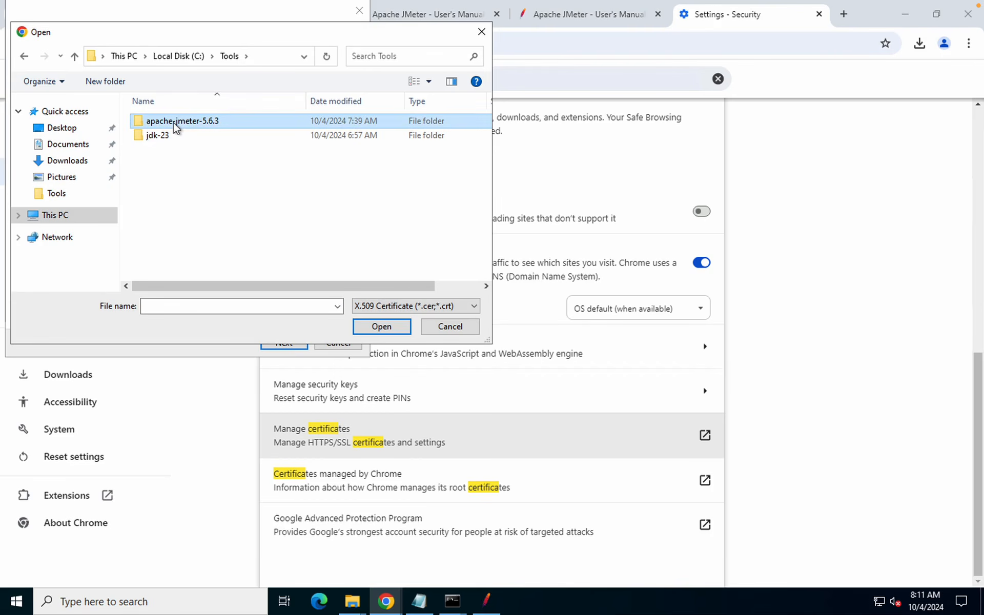
pyautogui.doubleClick(156, 136)
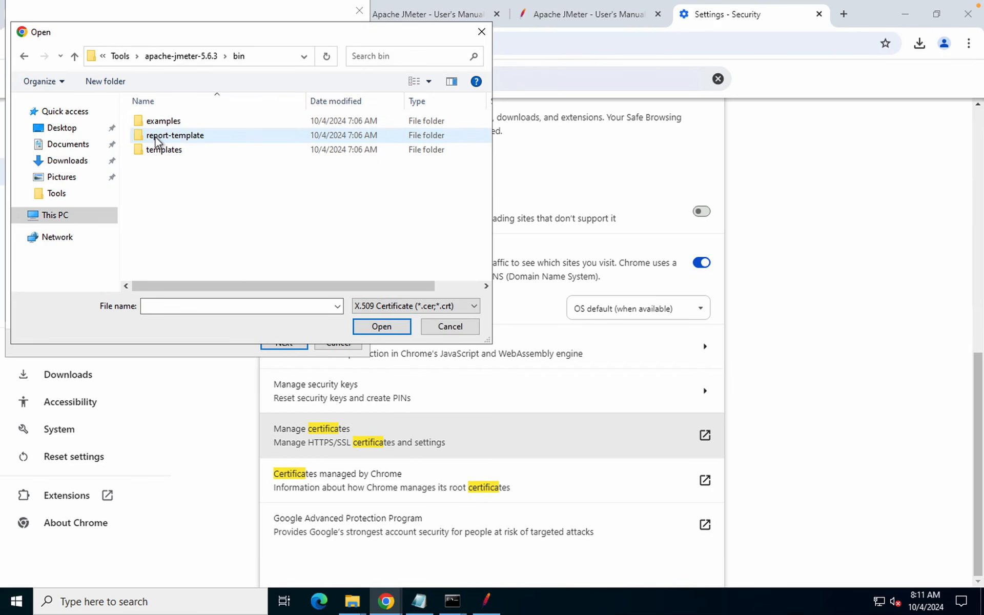
pyautogui.click(403, 306)
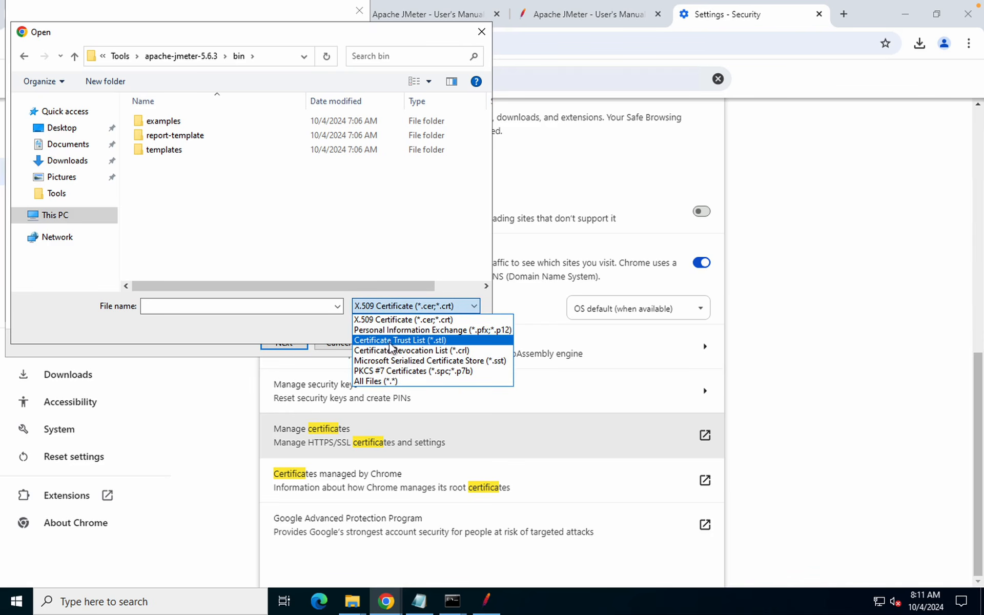
pyautogui.click(375, 381)
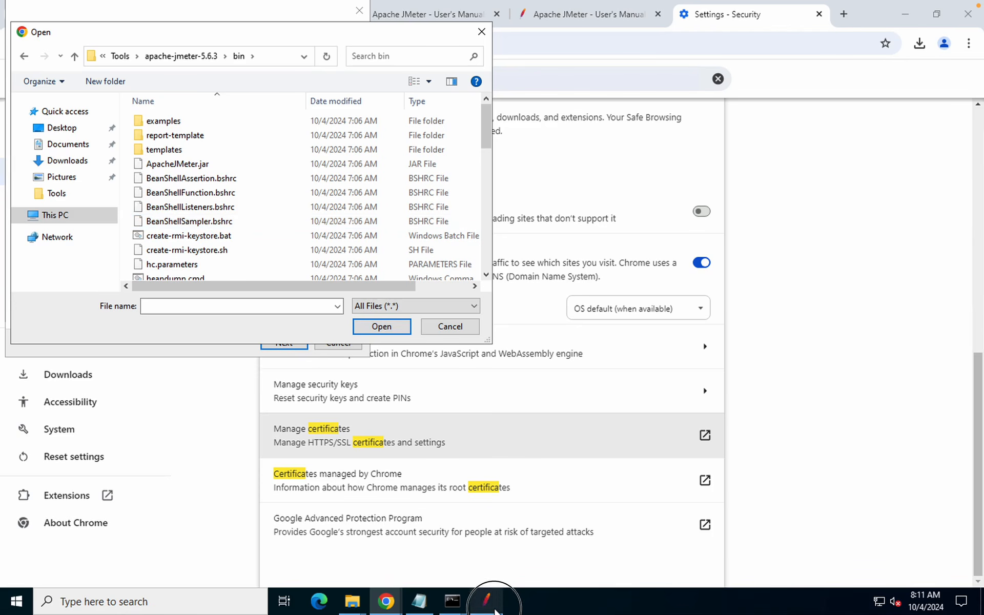
pyautogui.click(484, 598)
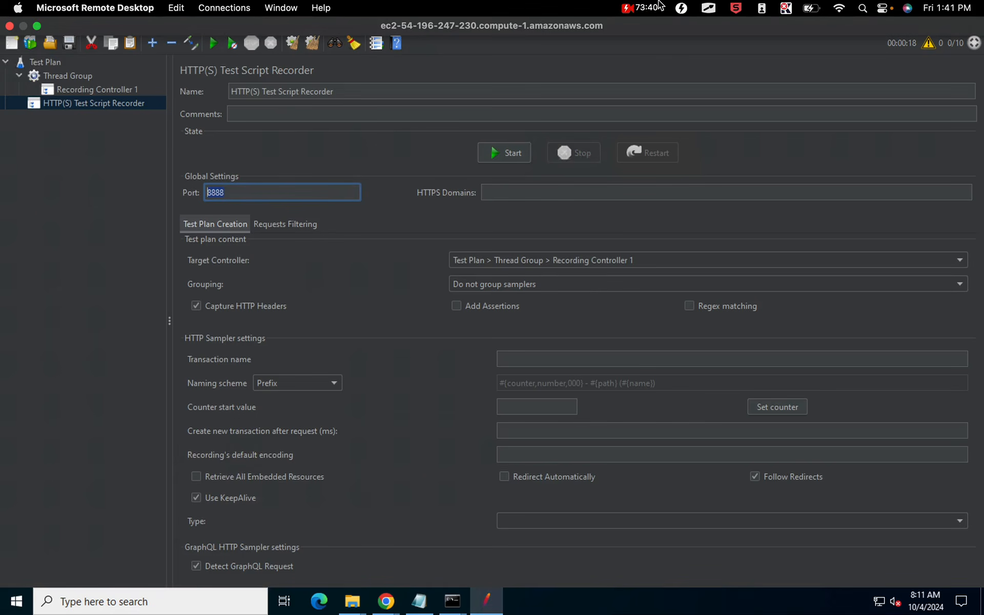
# Briefly run the recorder to create ApacheJMeterTemporaryRootCA in the bin folder, then stop it
pyautogui.click(502, 156)
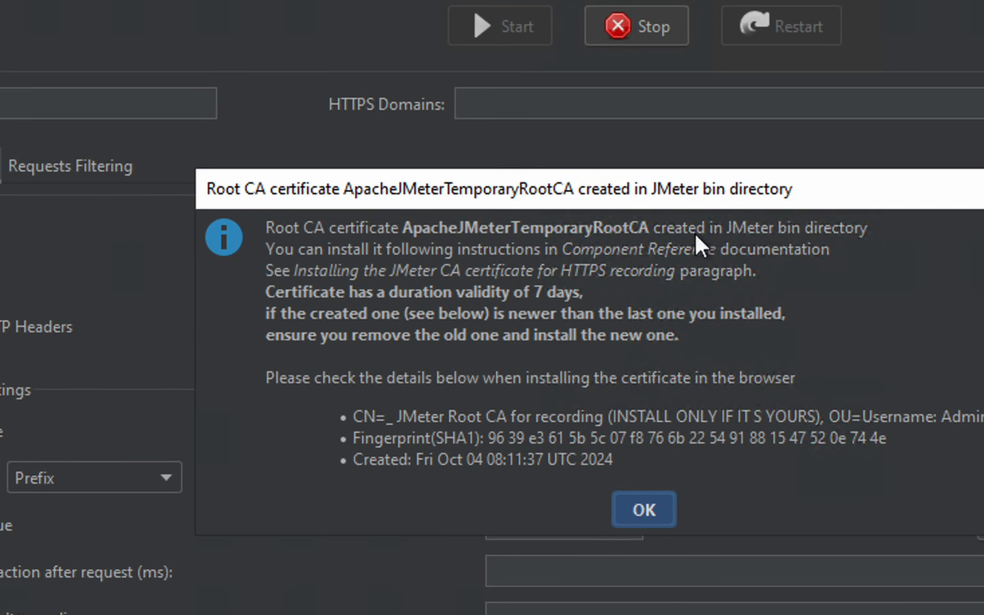
pyautogui.press('Return')
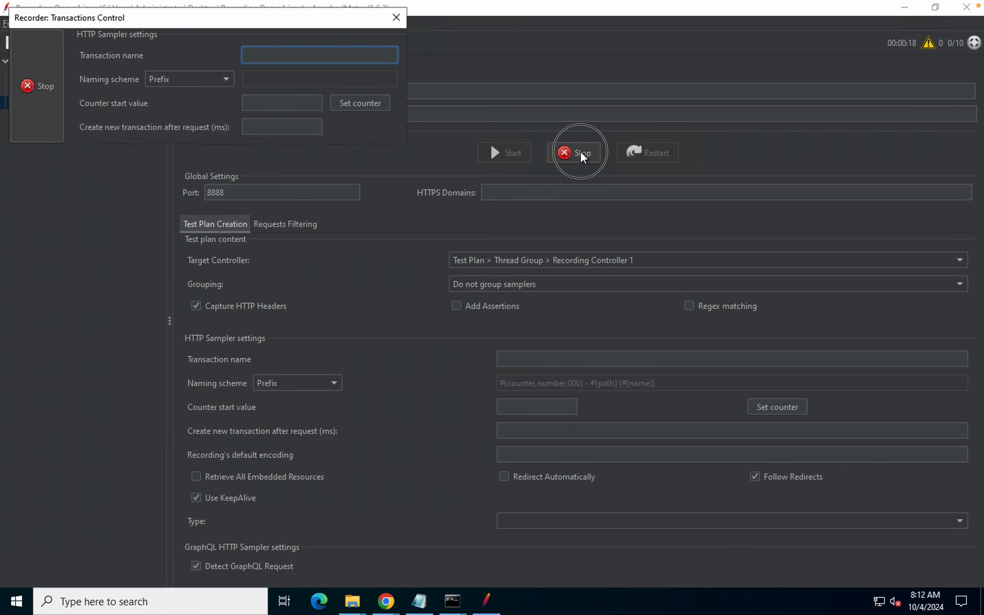
pyautogui.click(581, 153)
pyautogui.click(581, 153)
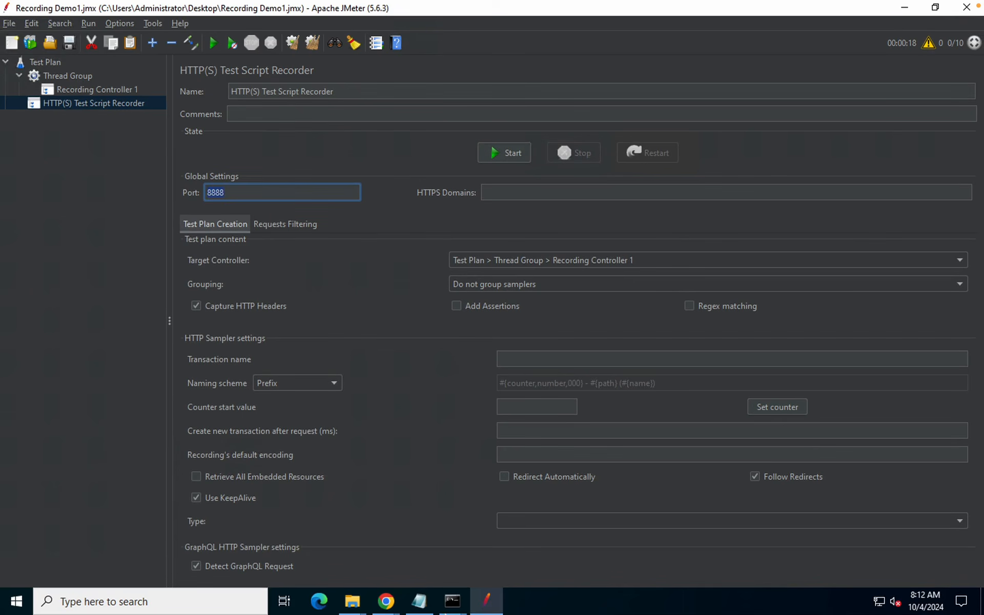
# Import ApacheJMeterTemporaryRootCA.crt through the wizard into the Personal certificate store
pyautogui.click(386, 602)
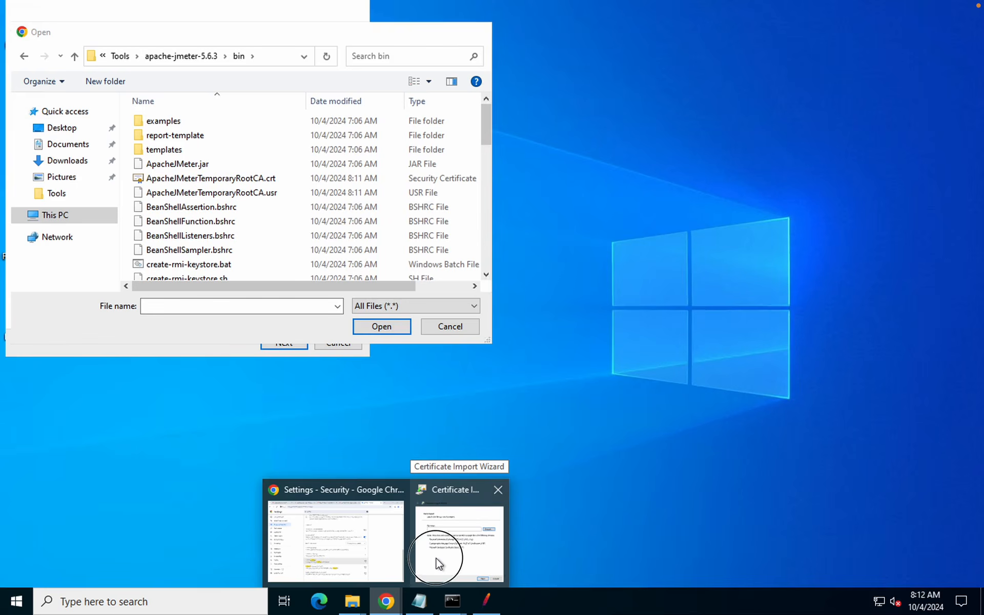
pyautogui.click(440, 564)
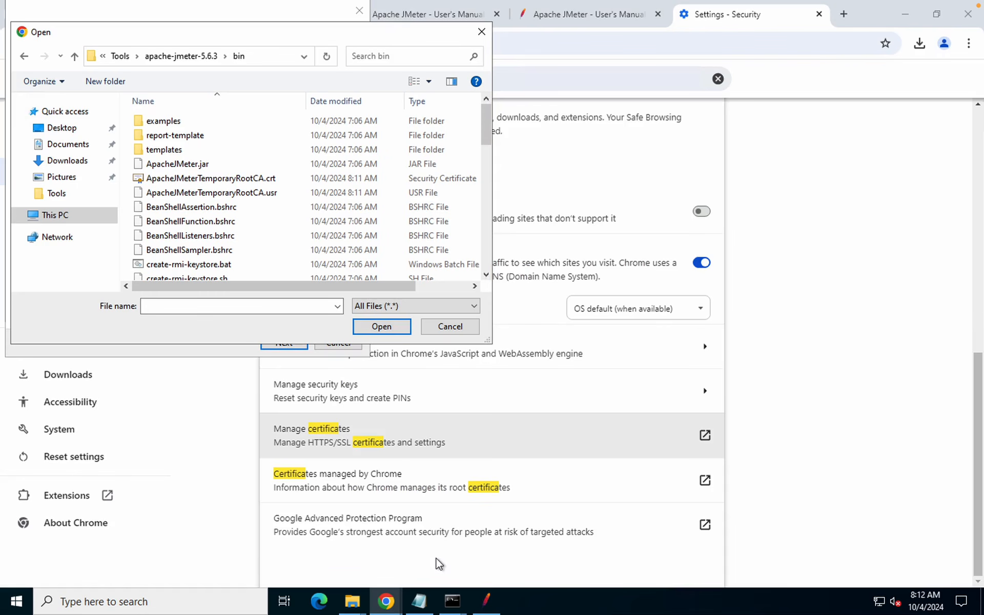
pyautogui.click(191, 179)
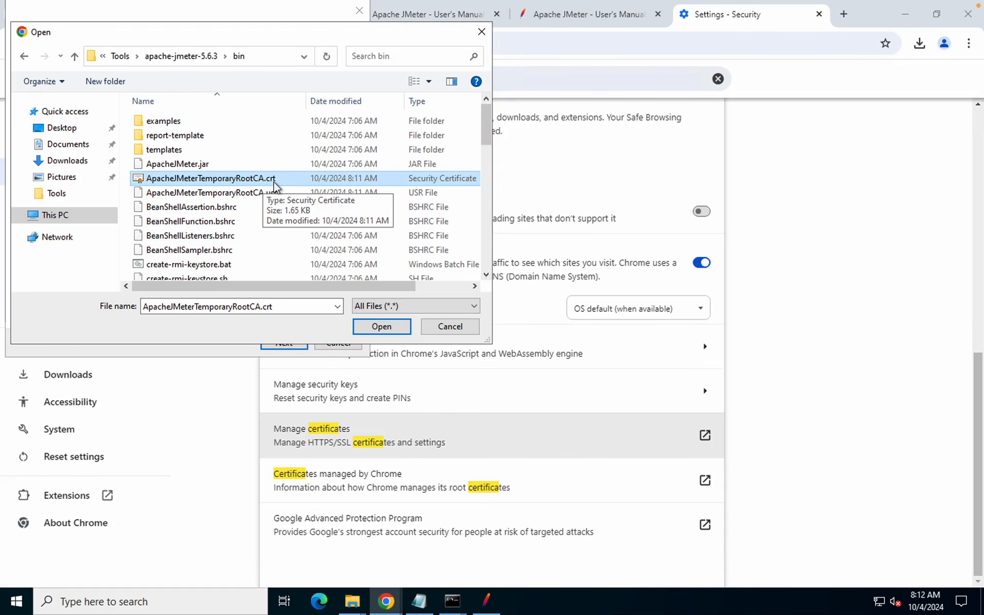
pyautogui.click(380, 326)
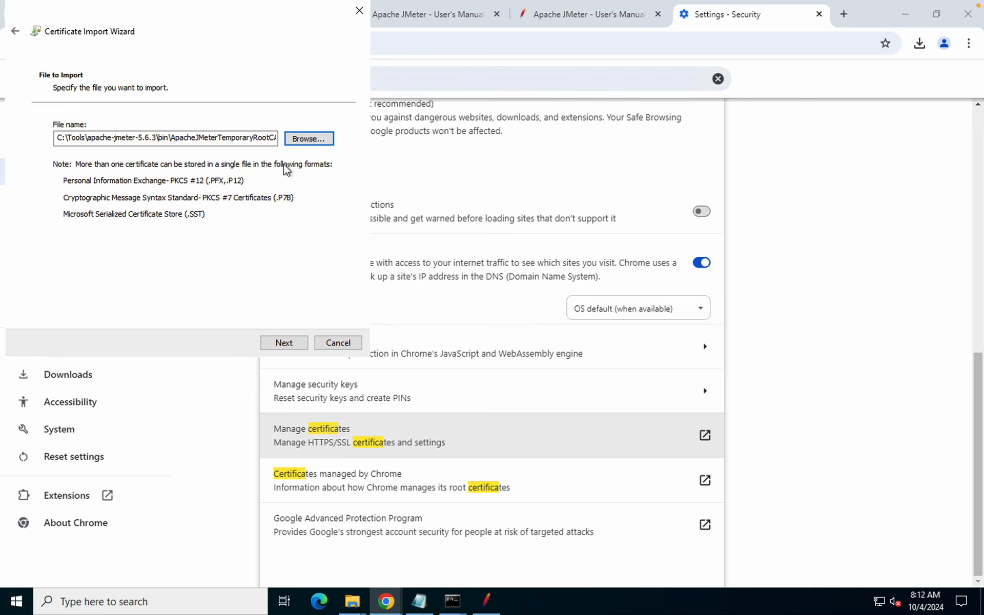
pyautogui.click(275, 347)
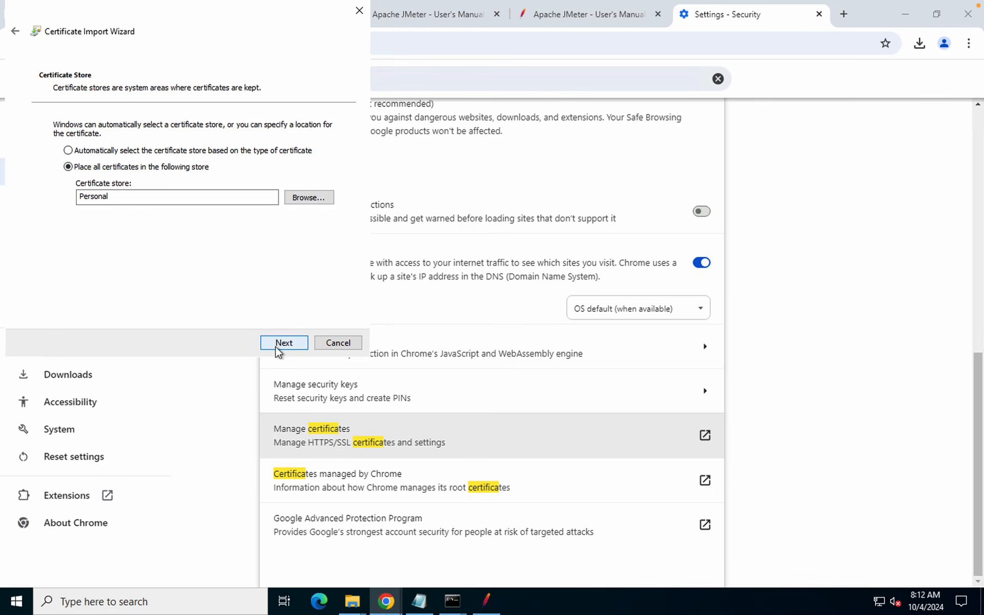
pyautogui.click(278, 343)
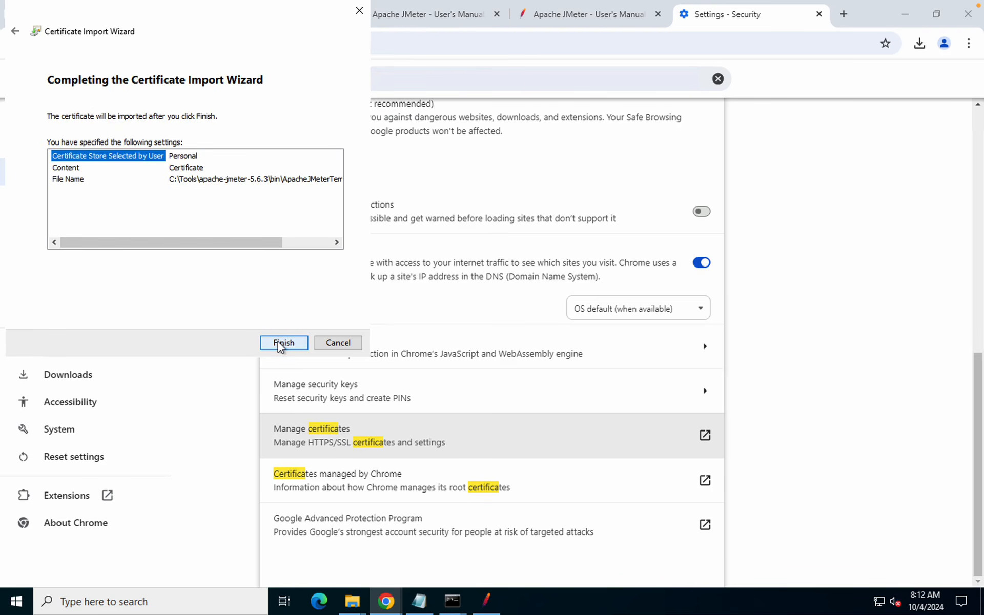
pyautogui.click(278, 341)
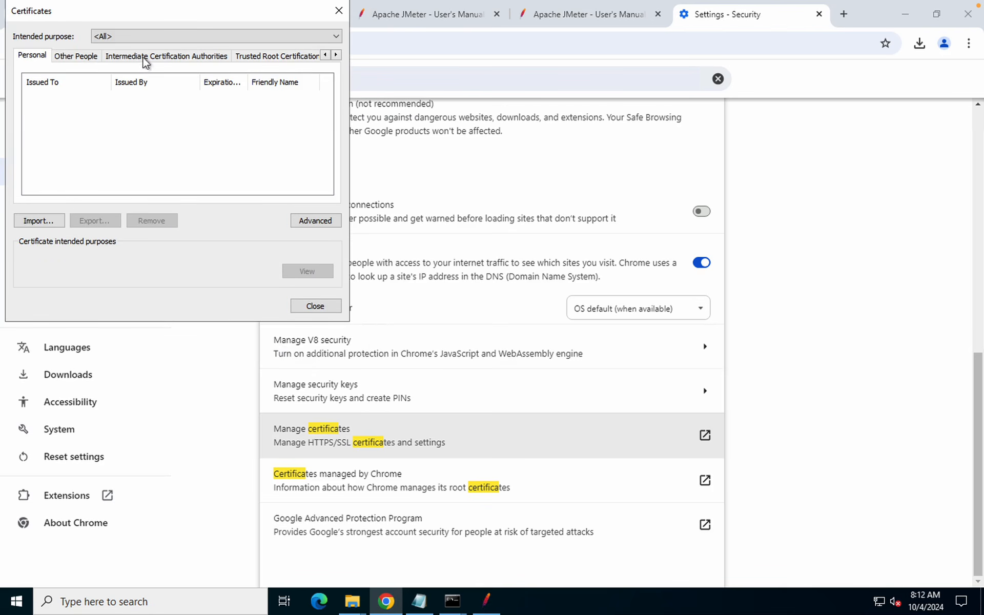
# Acknowledge the import, then browse the Other People, Intermediate and Trusted Root certificate lists
pyautogui.click(533, 350)
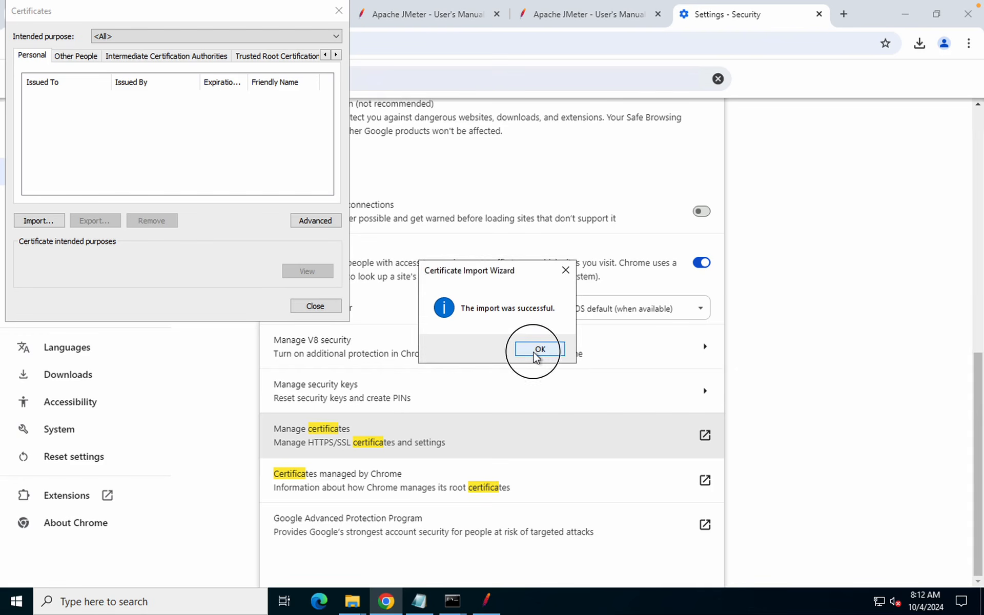
pyautogui.click(93, 60)
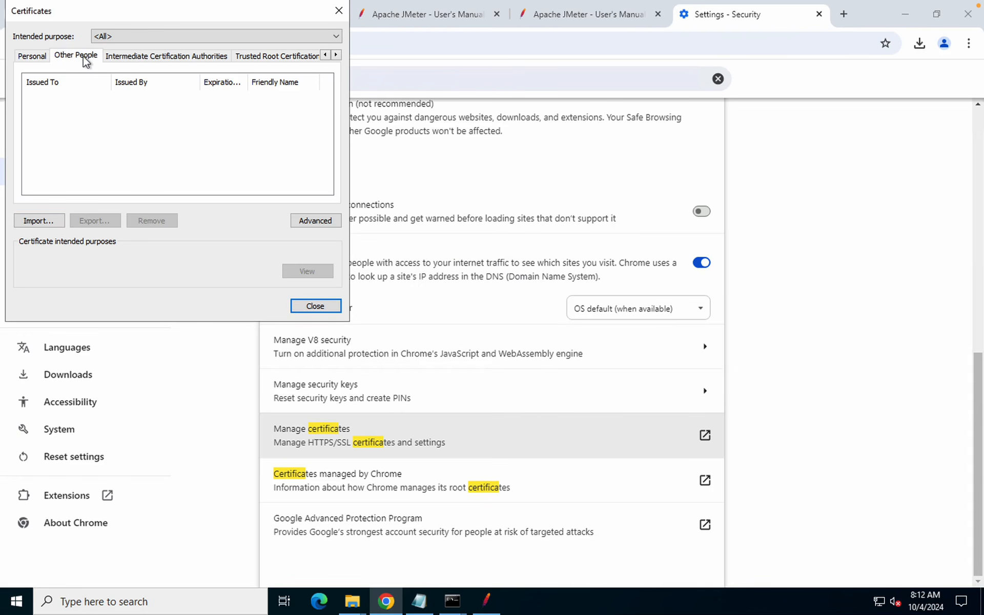
pyautogui.click(132, 61)
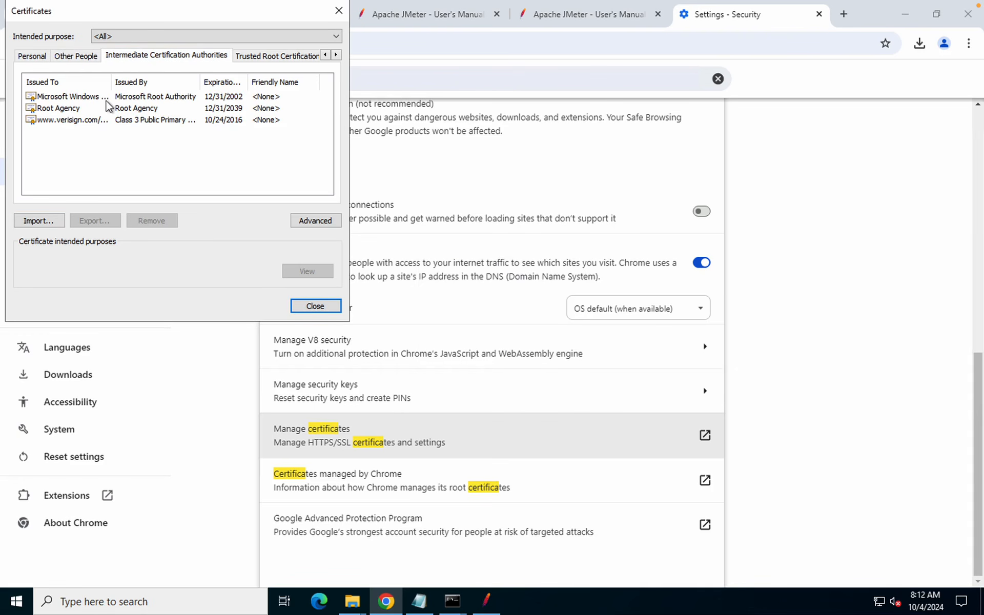
pyautogui.click(272, 57)
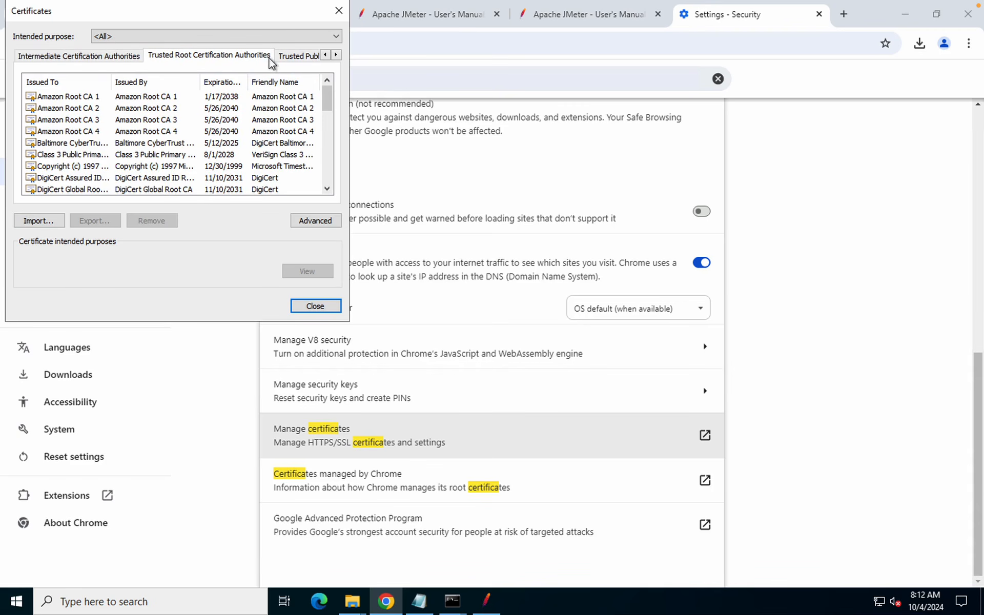
pyautogui.click(55, 135)
pyautogui.scroll(-10, 55, 137)
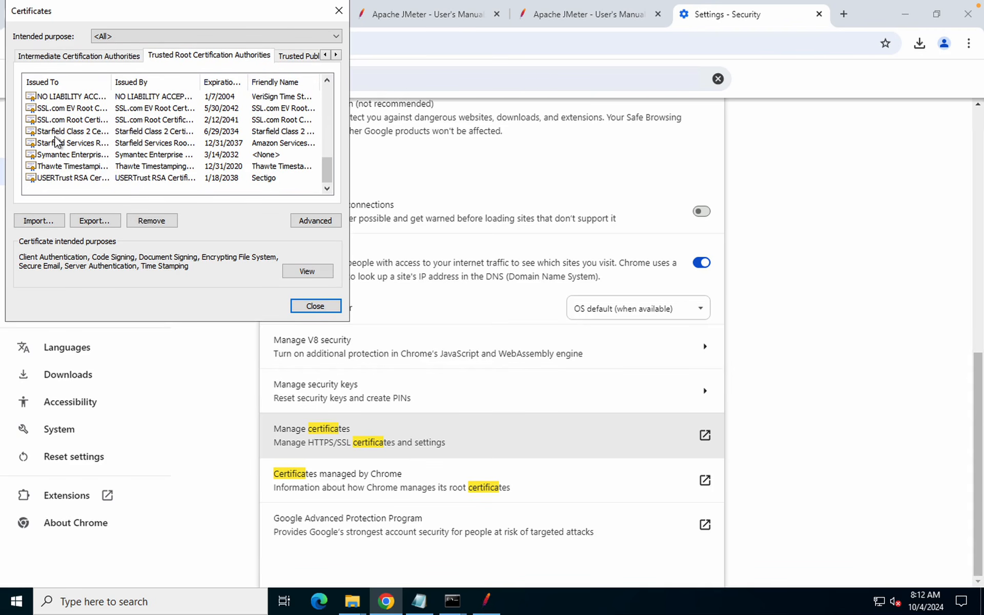
pyautogui.scroll(10, 57, 141)
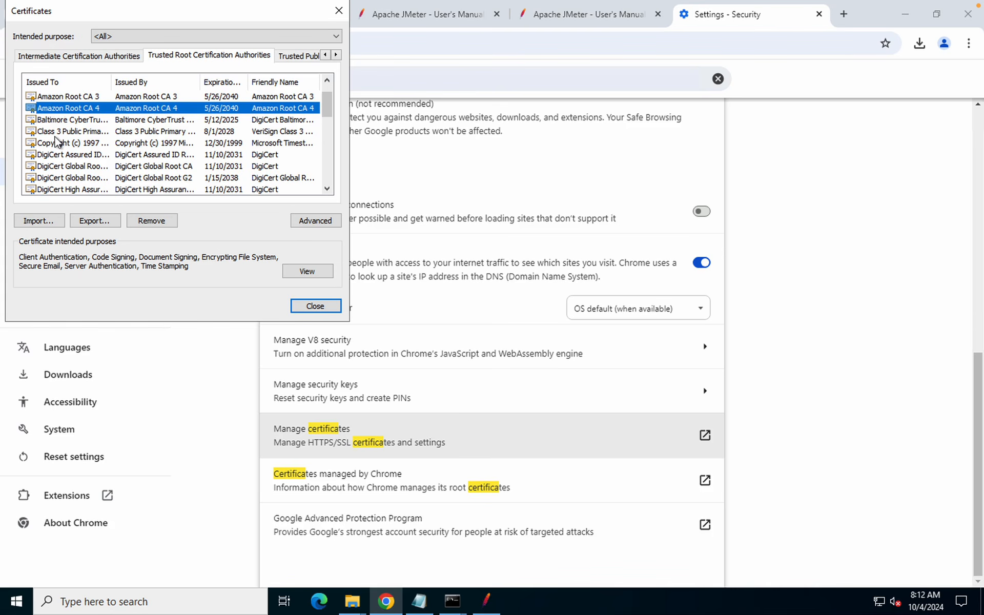
pyautogui.scroll(-1, 71, 173)
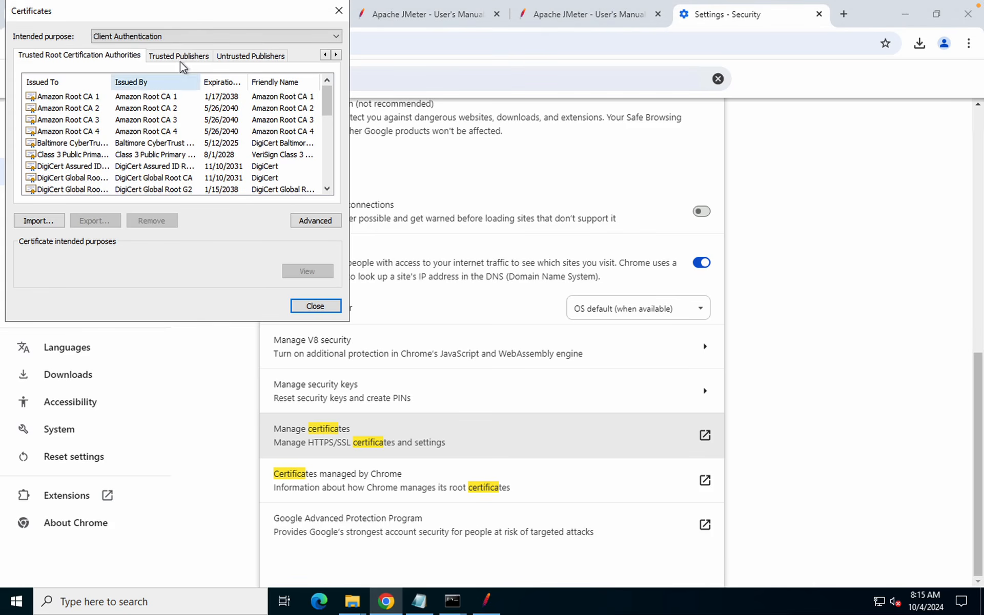
# Select the JMeter Root CA certificate on the Trusted Publishers tab
pyautogui.click(180, 58)
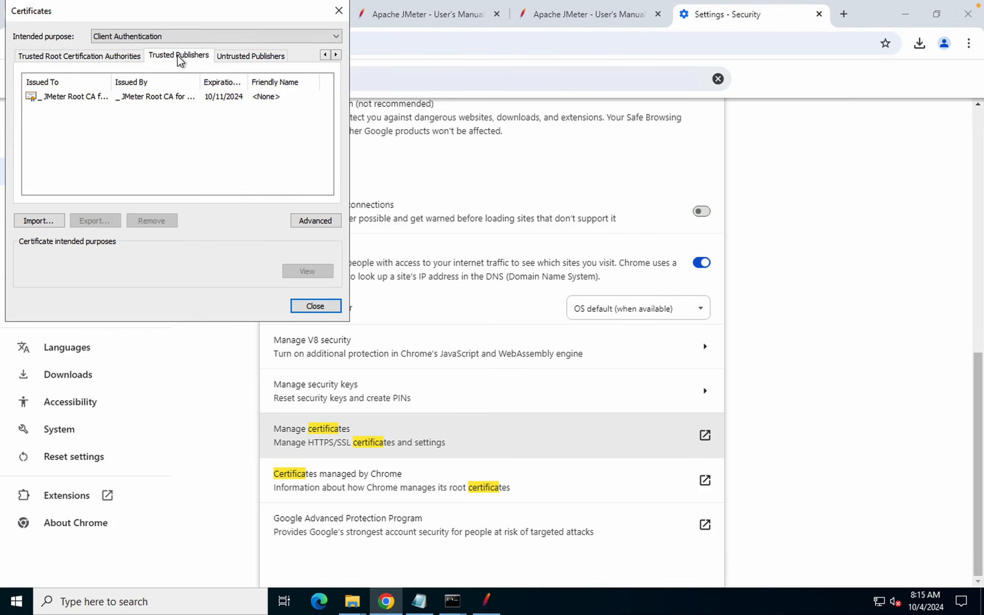
pyautogui.click(72, 99)
pyautogui.click(169, 117)
pyautogui.click(123, 101)
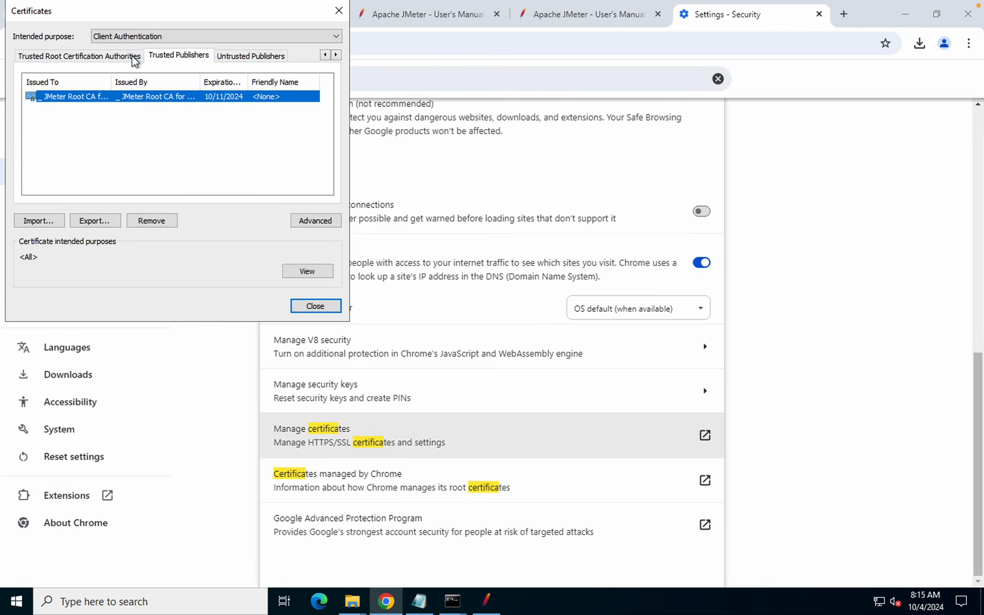
# Delete the old JMeter Root CA certificate from Trusted Publishers
pyautogui.click(144, 224)
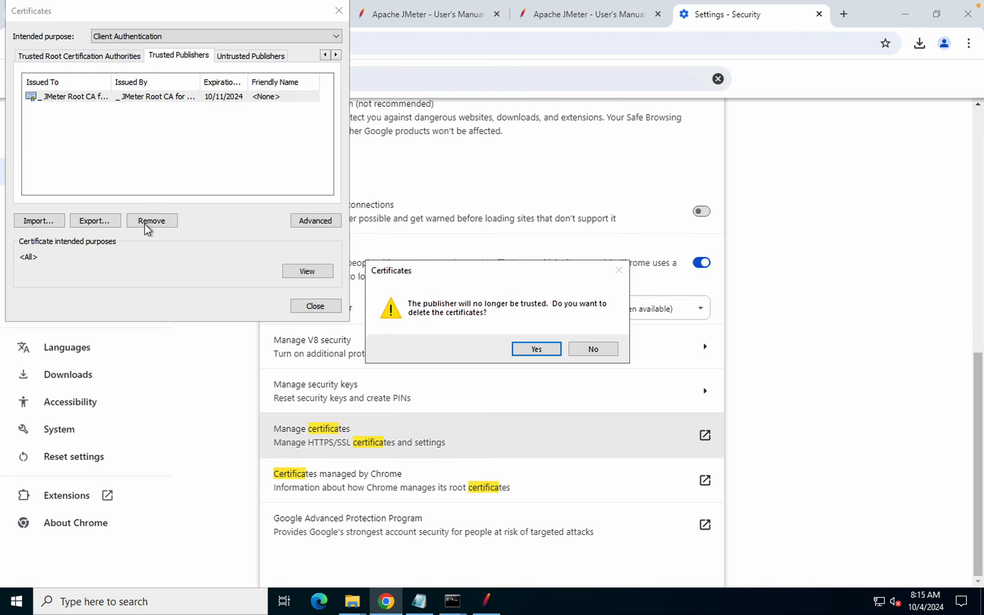
pyautogui.click(536, 349)
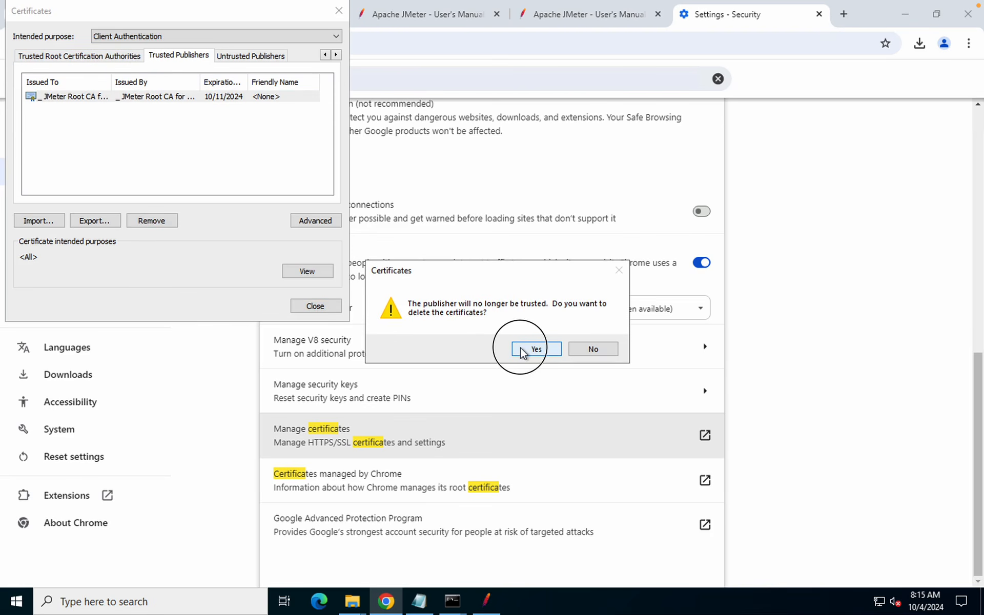
pyautogui.click(300, 193)
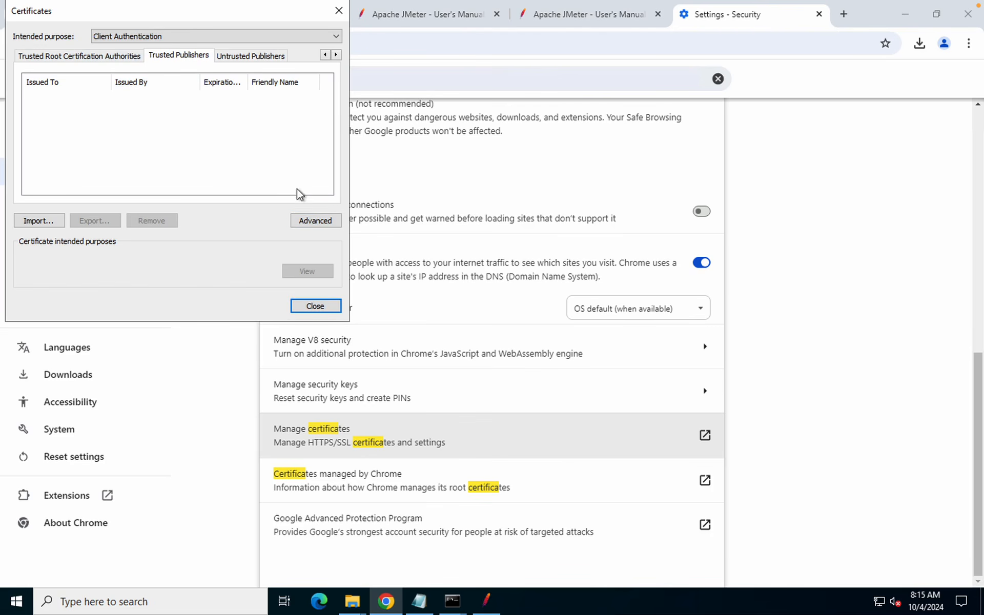
# Start a new certificate import using the ApacheJMeterTemporaryRootCA.crt file
pyautogui.click(38, 221)
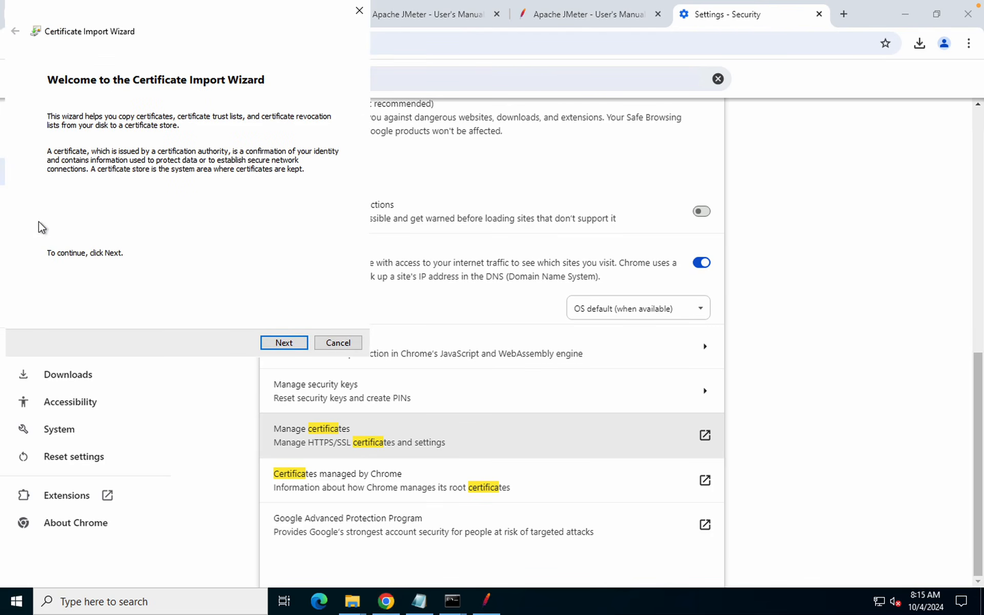
pyautogui.click(300, 342)
pyautogui.click(310, 138)
pyautogui.click(246, 164)
pyautogui.click(379, 326)
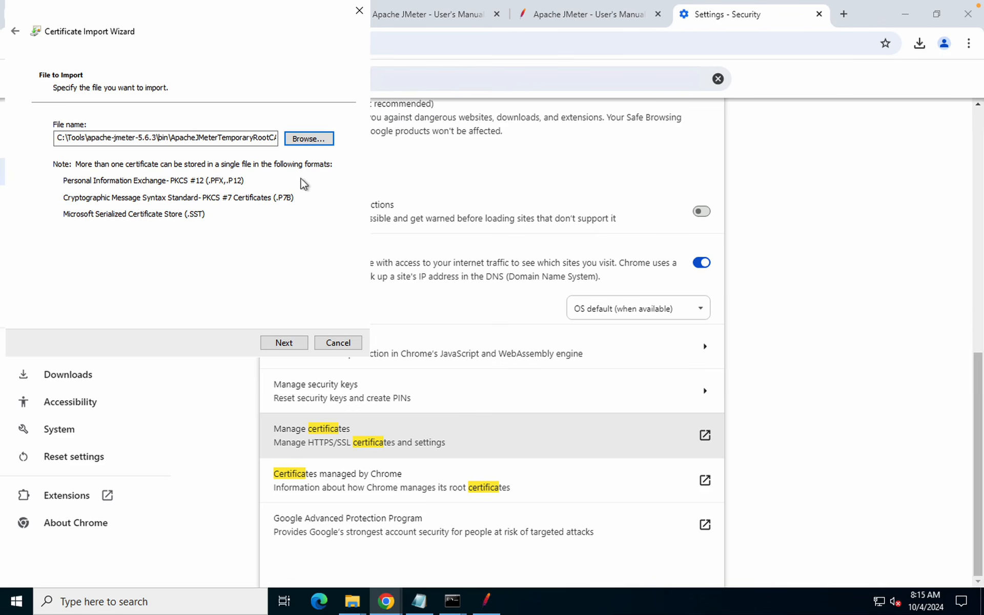
pyautogui.click(284, 343)
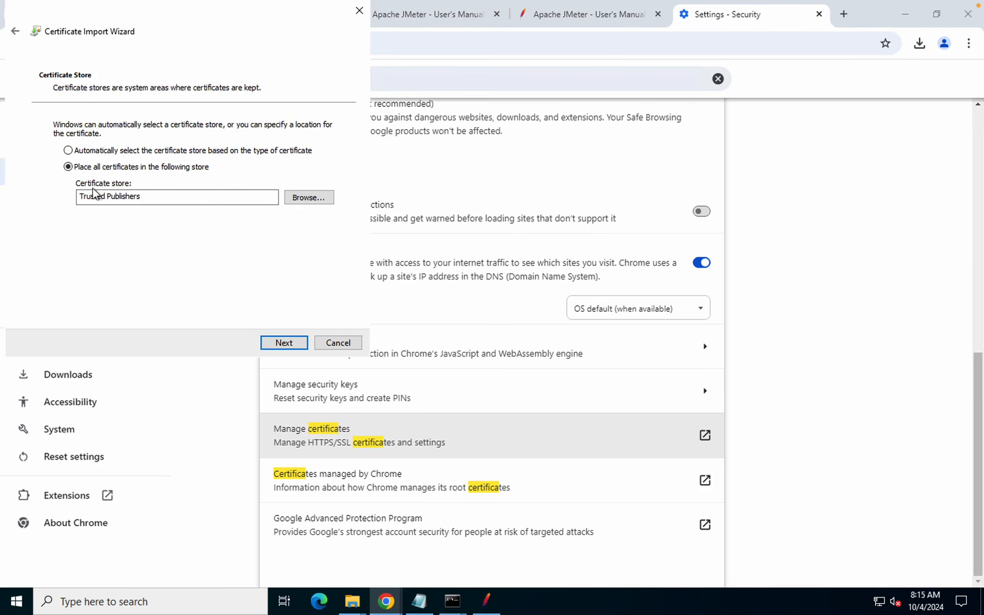
# Target the Trusted Publishers store and finish the import
pyautogui.click(147, 200)
pyautogui.moveTo(148, 200); pyautogui.dragTo(80, 197)
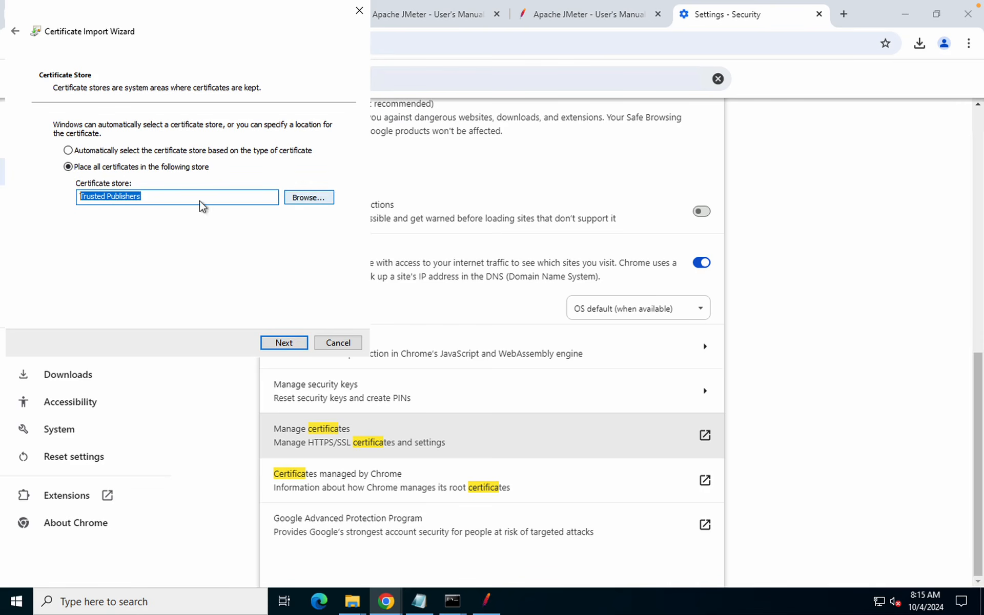
pyautogui.click(222, 199)
pyautogui.click(300, 201)
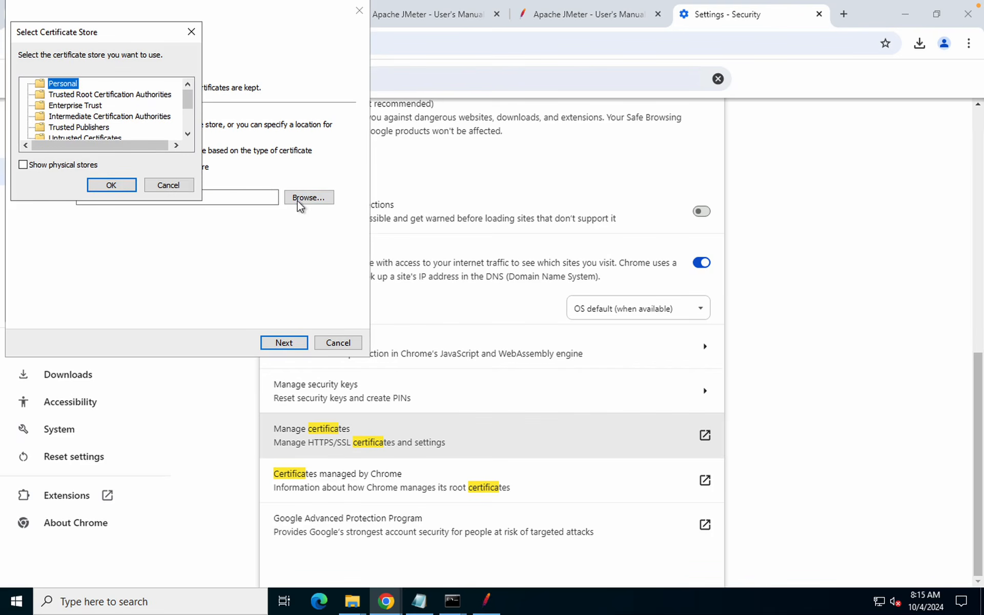
pyautogui.click(188, 134)
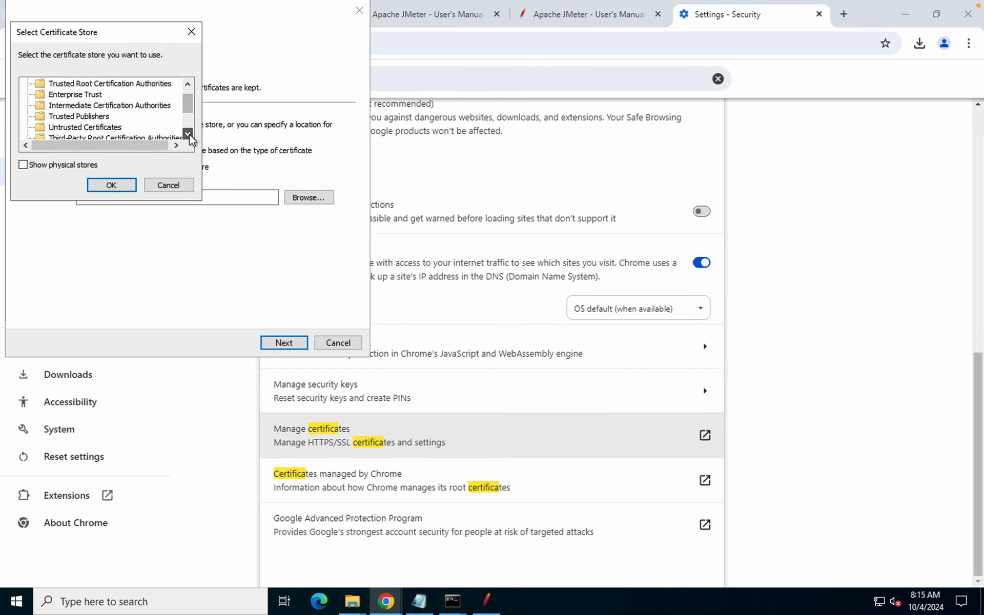
pyautogui.click(99, 118)
pyautogui.click(112, 186)
pyautogui.click(283, 343)
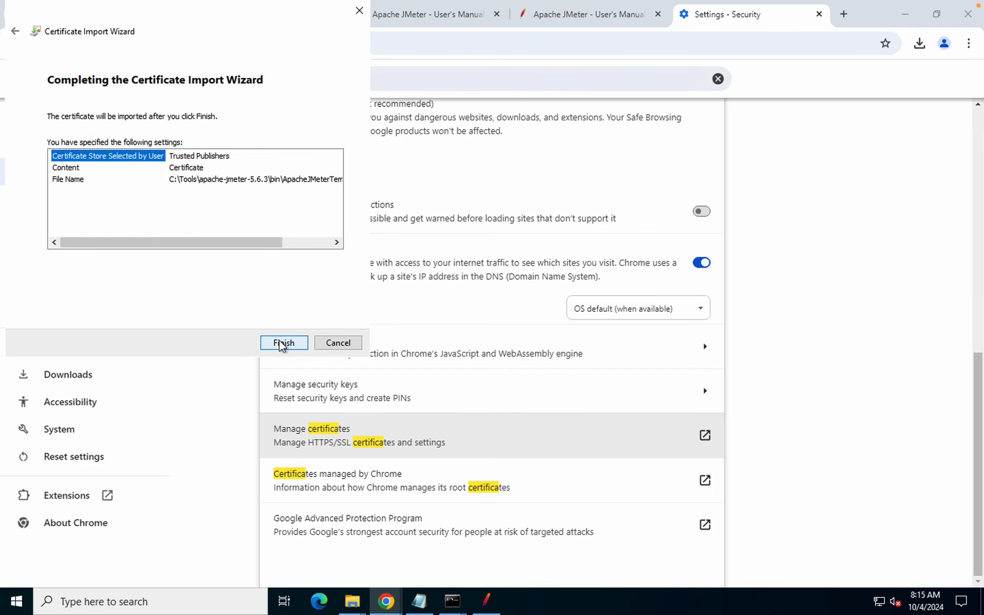
pyautogui.click(192, 157)
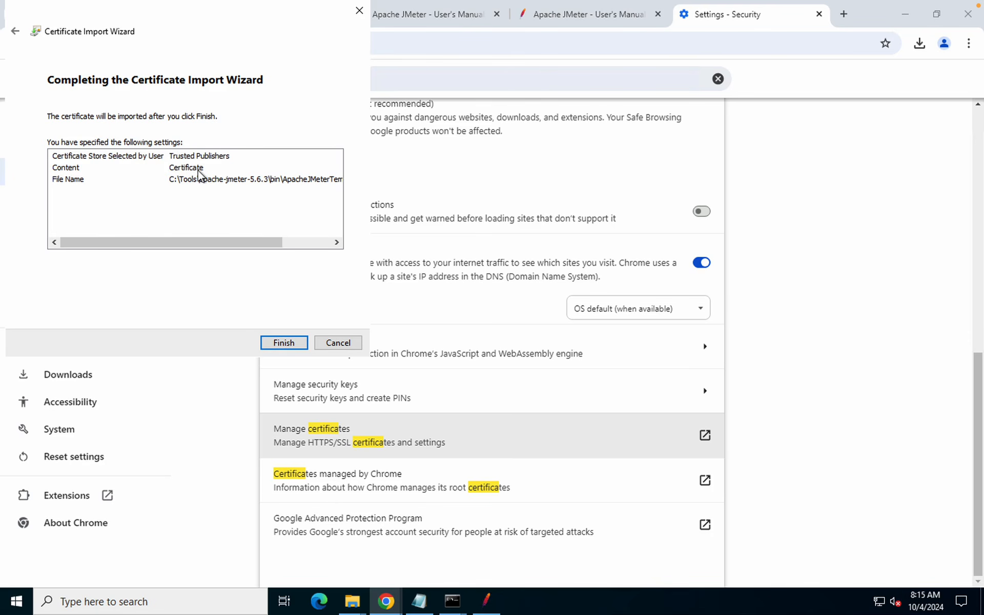
pyautogui.click(283, 343)
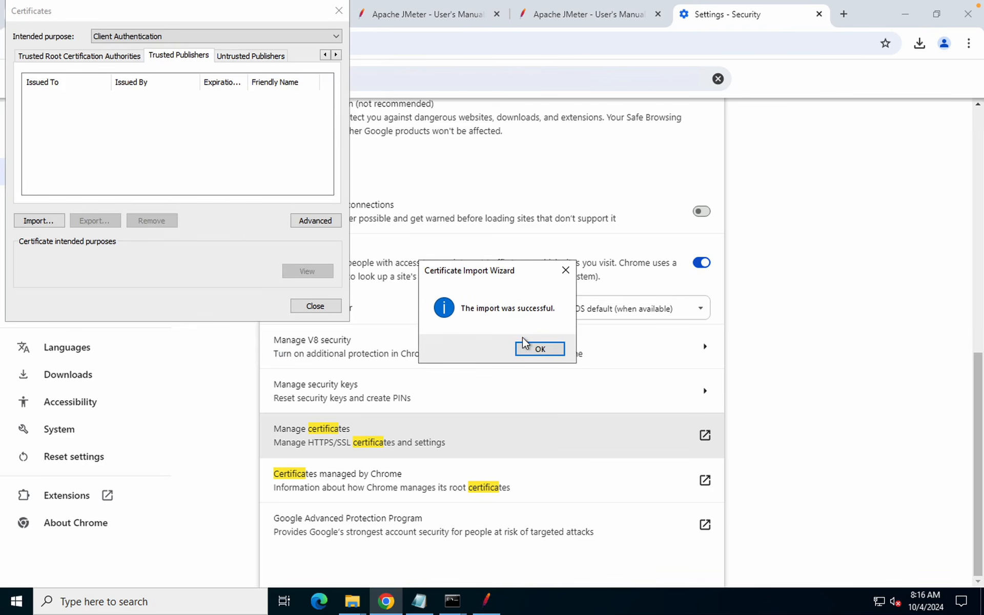
pyautogui.click(534, 348)
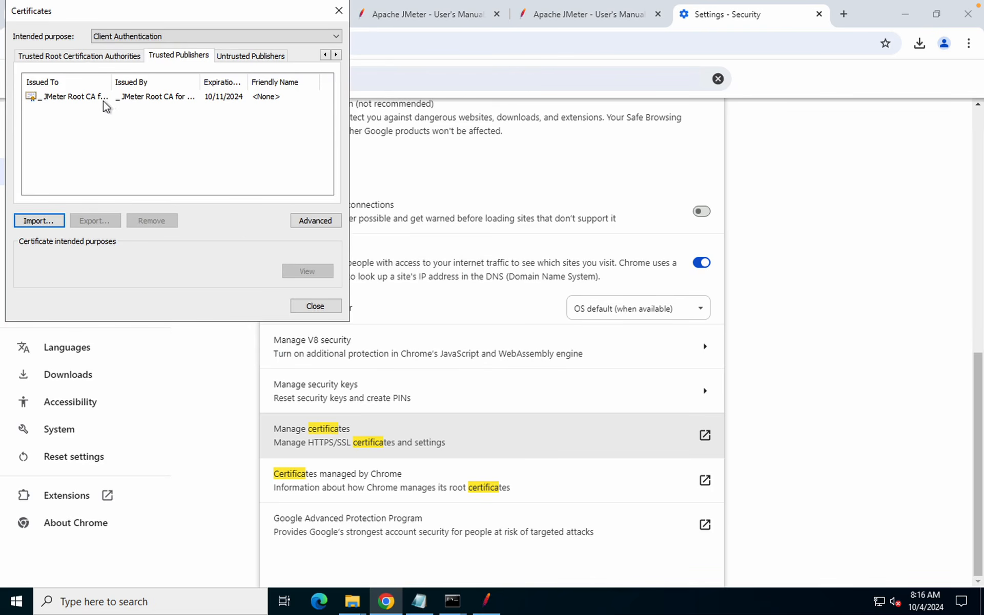
# Close the Certificates window and confirm the JMeter recorder uses port 8888
pyautogui.click(93, 98)
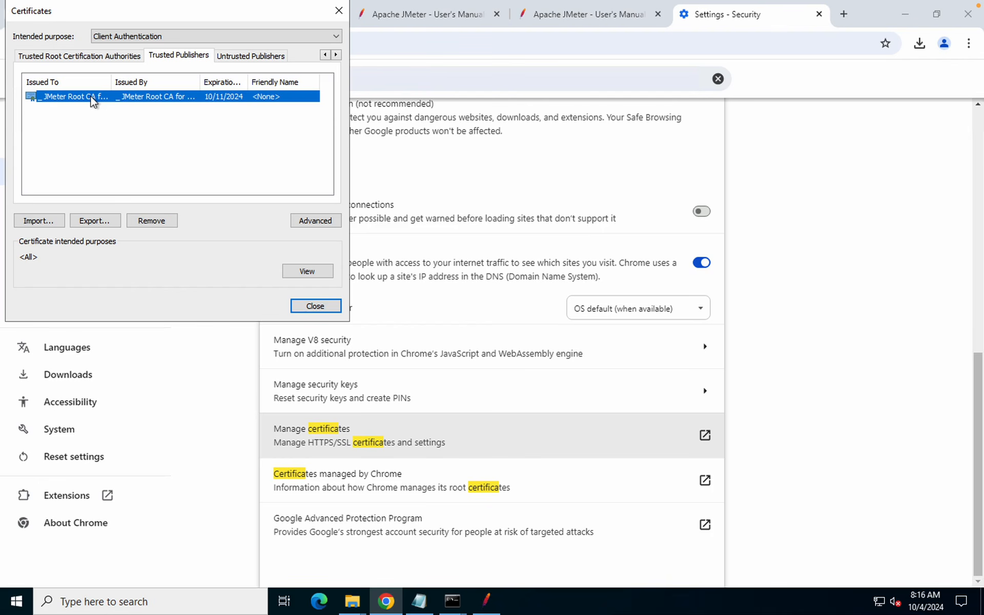
pyautogui.click(315, 306)
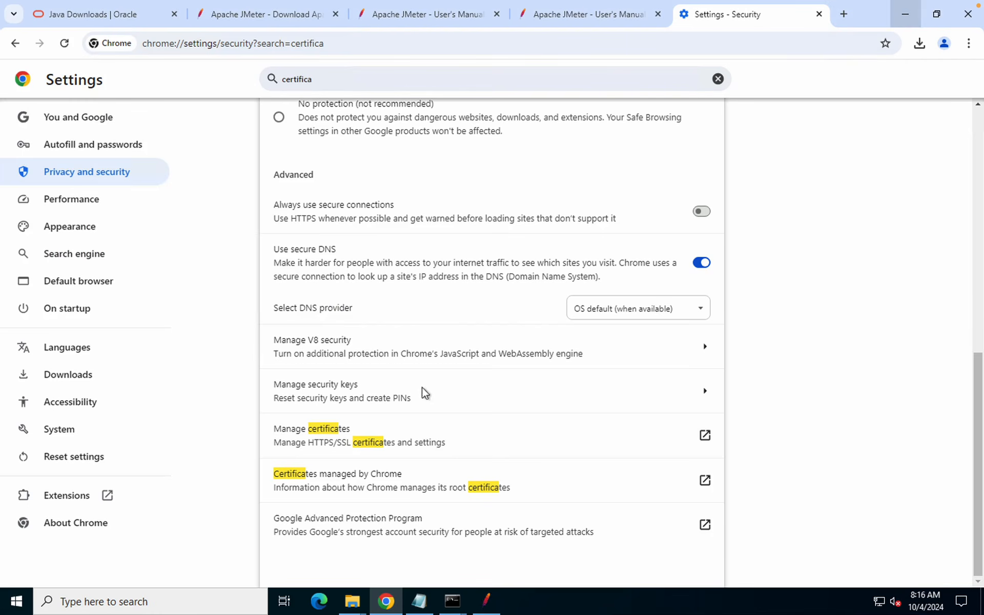
pyautogui.click(902, 15)
pyautogui.click(325, 191)
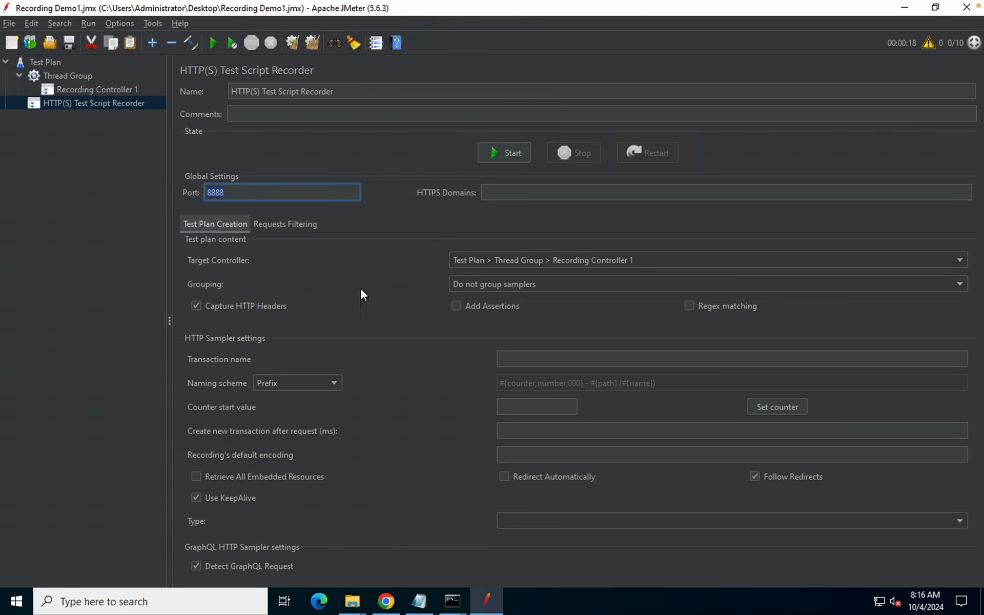
# Search Chrome Settings for 'prox'
pyautogui.click(386, 605)
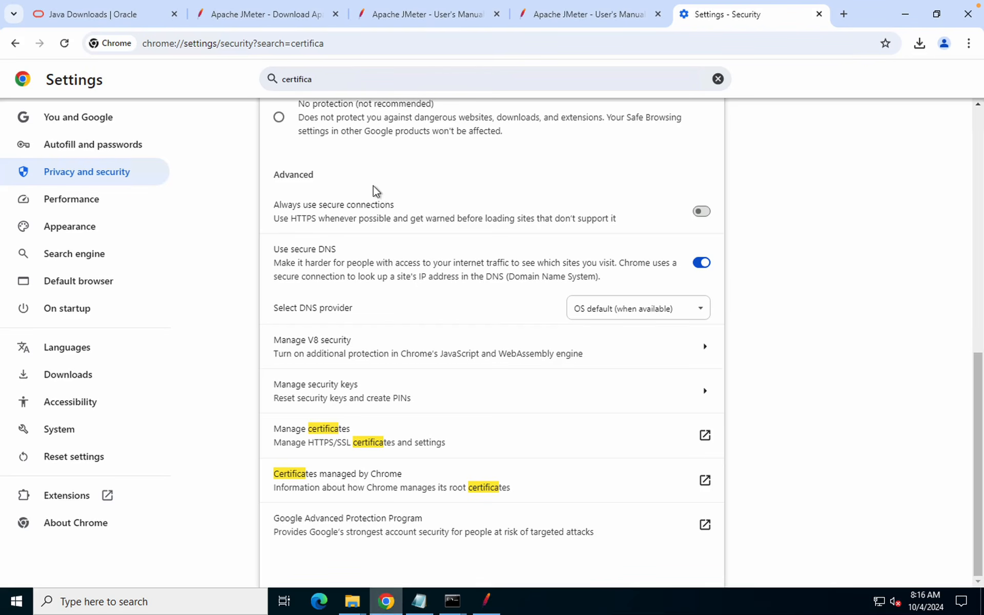
pyautogui.scroll(8, 381, 221)
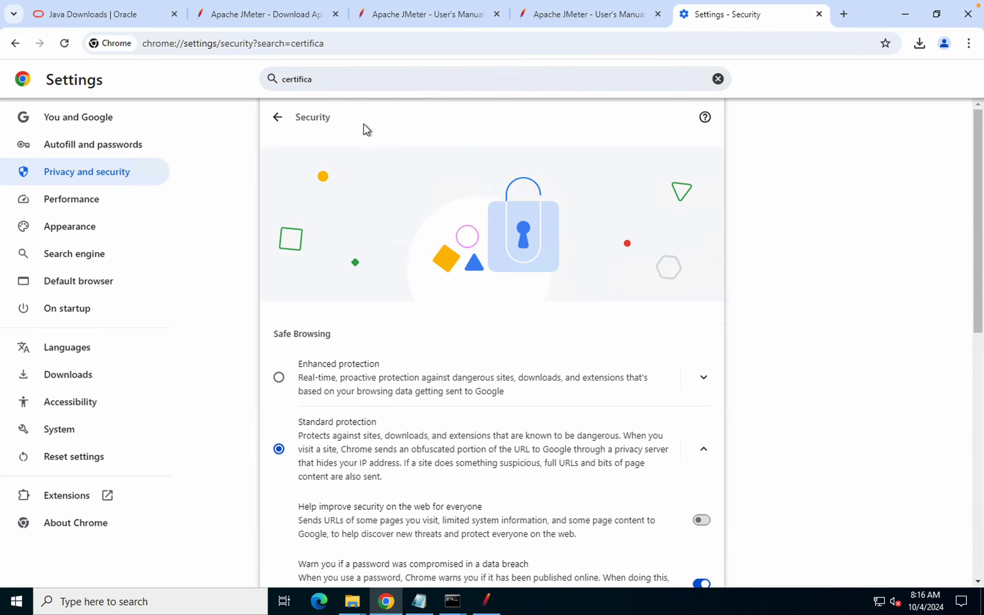
pyautogui.click(330, 79)
pyautogui.hotkey('ctrl', 'a')
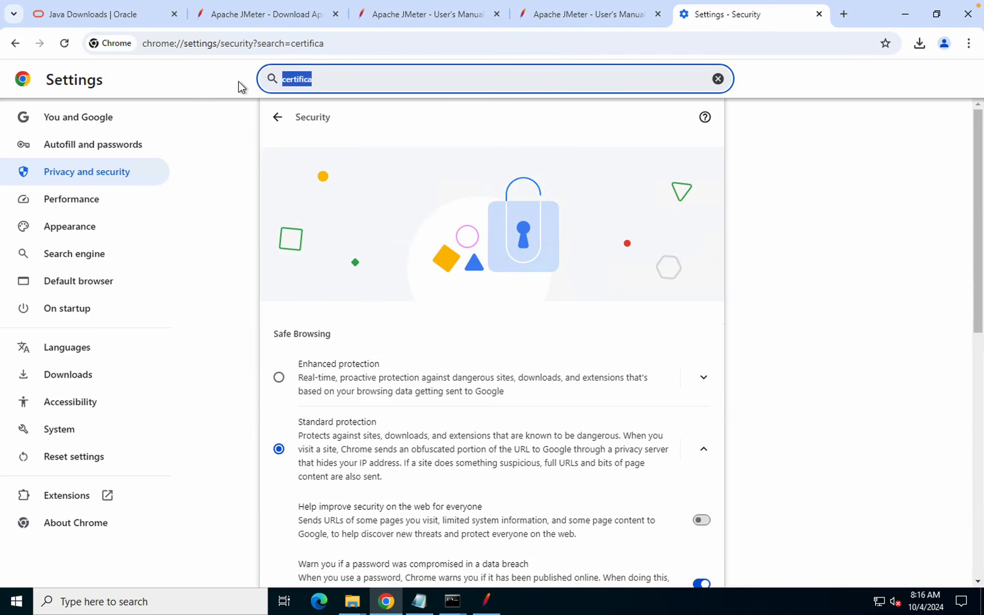
pyautogui.write('prox')
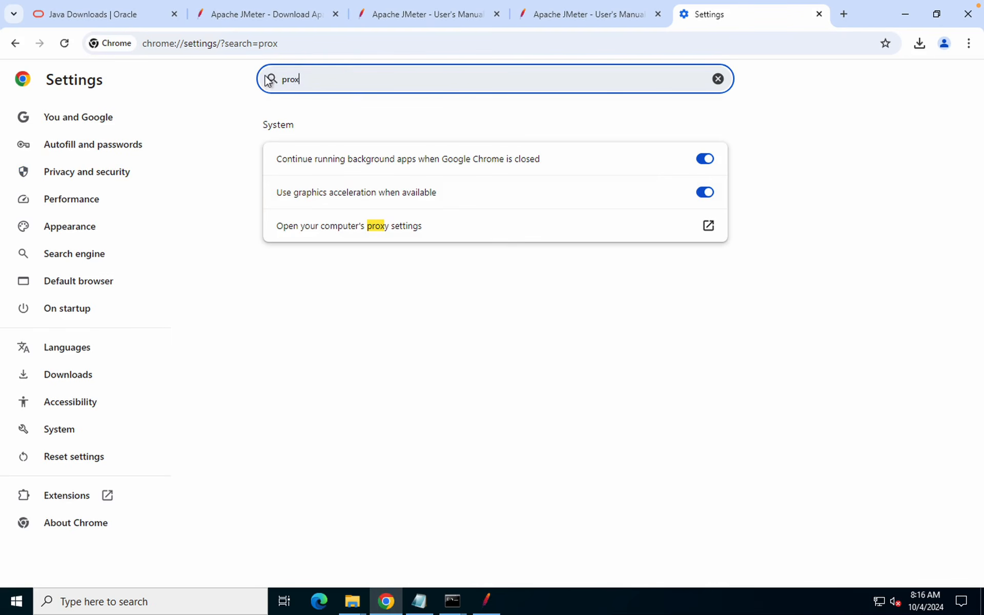
# Enable a manual proxy at localhost, port 8888, and save it
pyautogui.click(376, 231)
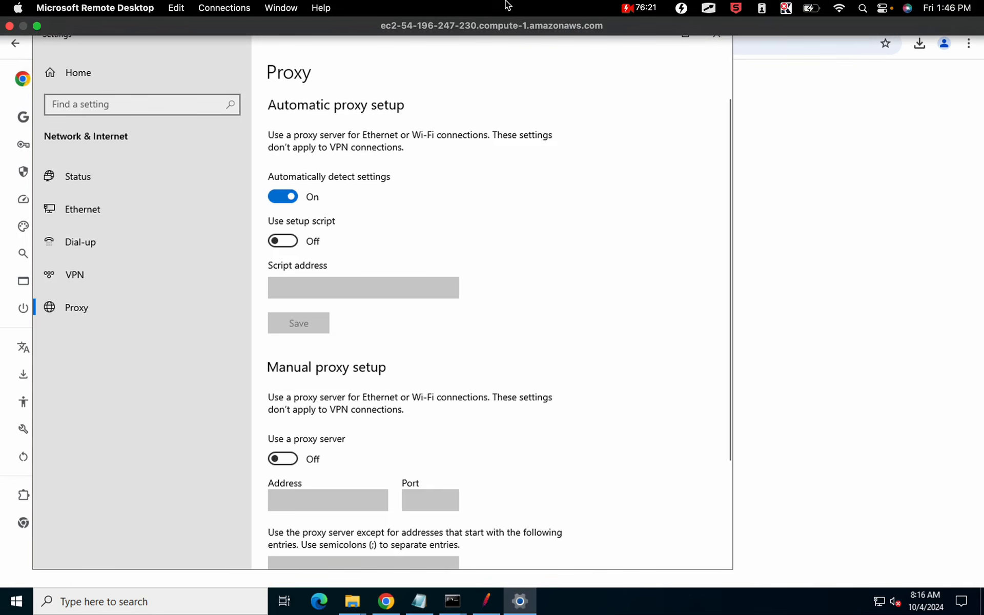
pyautogui.click(293, 459)
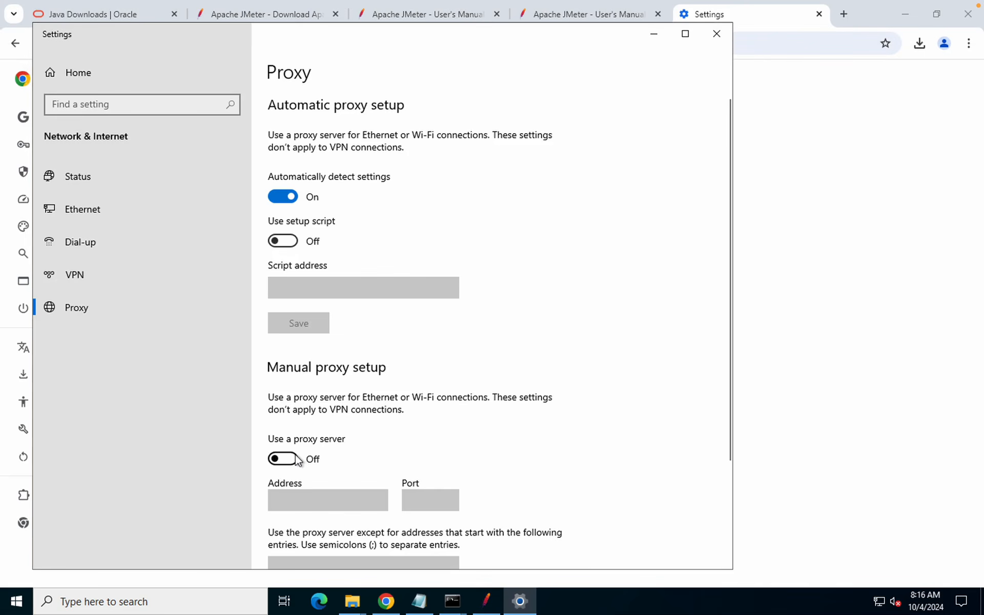
pyautogui.scroll(-3, 302, 410)
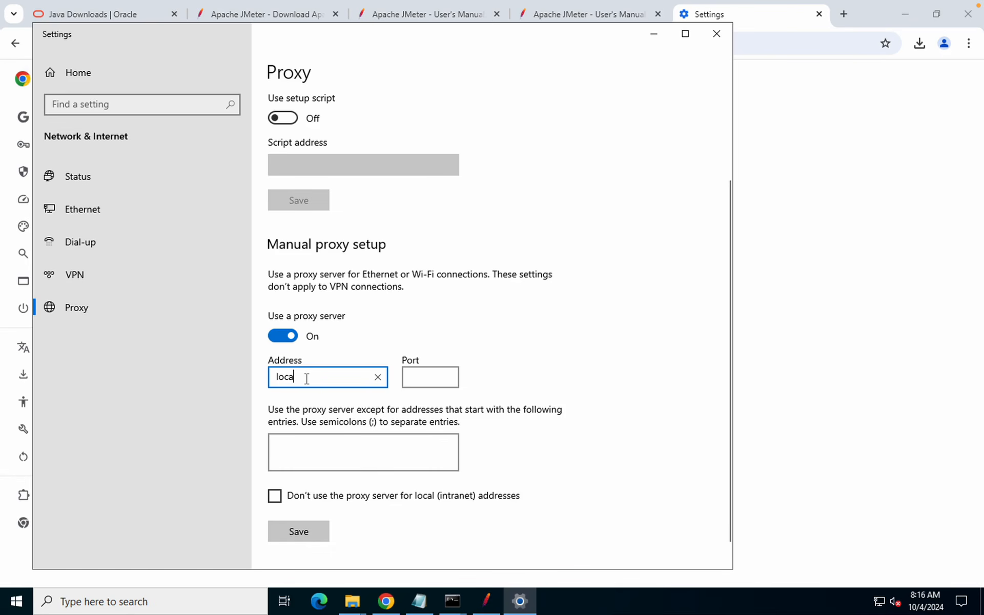
pyautogui.write('host')
pyautogui.click(441, 377)
pyautogui.write('8888')
pyautogui.scroll(-1, 307, 518)
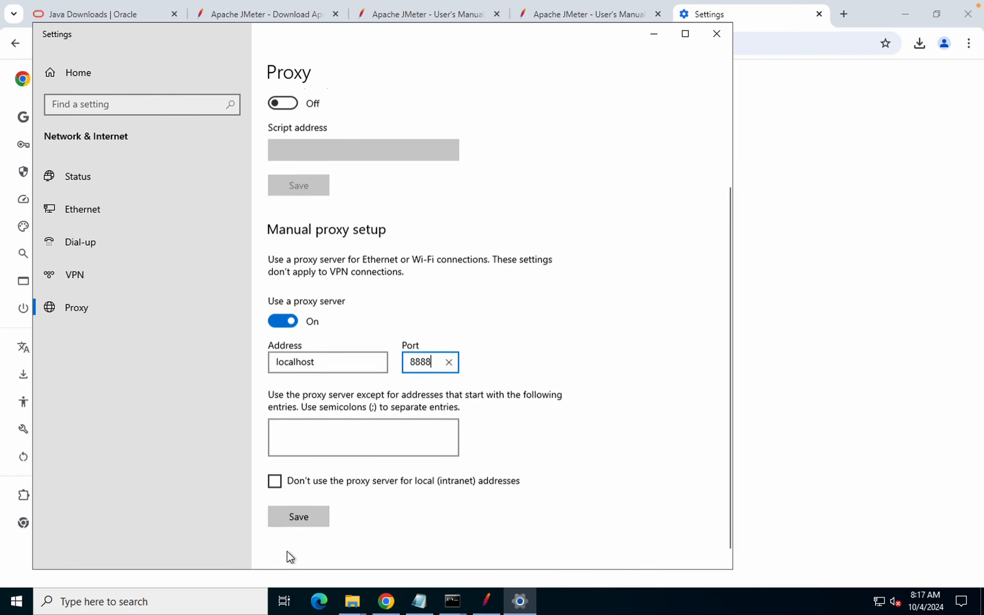
pyautogui.click(293, 508)
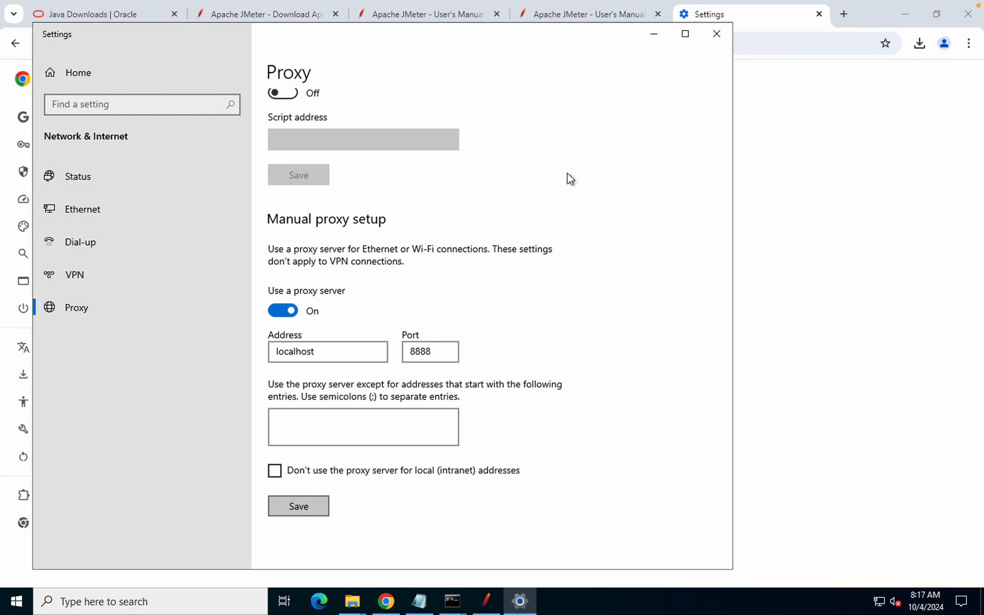
# Load google.com in a new Chrome tab, reload after ERR_PROXY_CONNECTION_FAILED, then minimize Chrome
pyautogui.click(776, 116)
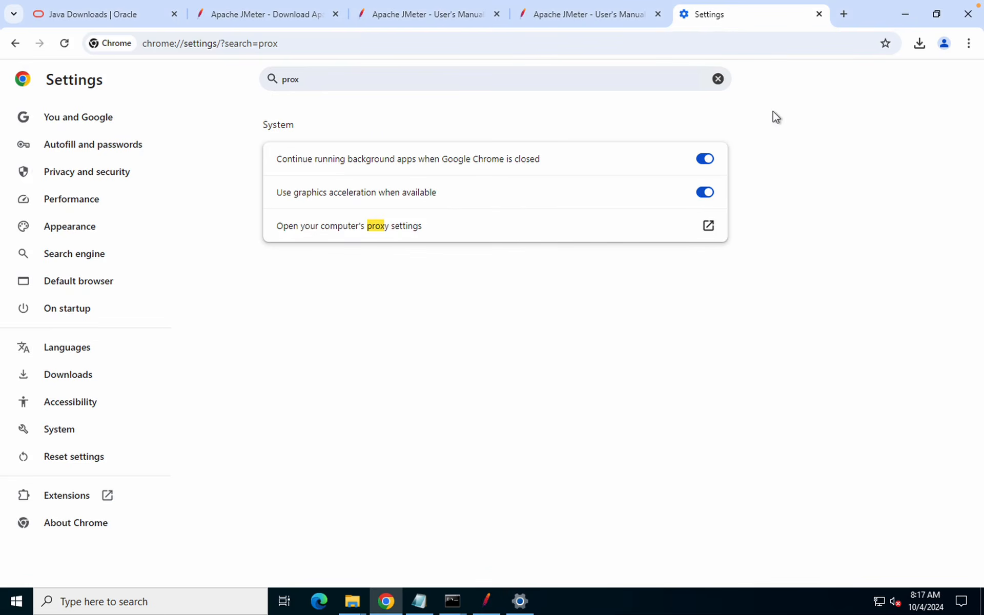
pyautogui.click(847, 14)
pyautogui.write('gooo')
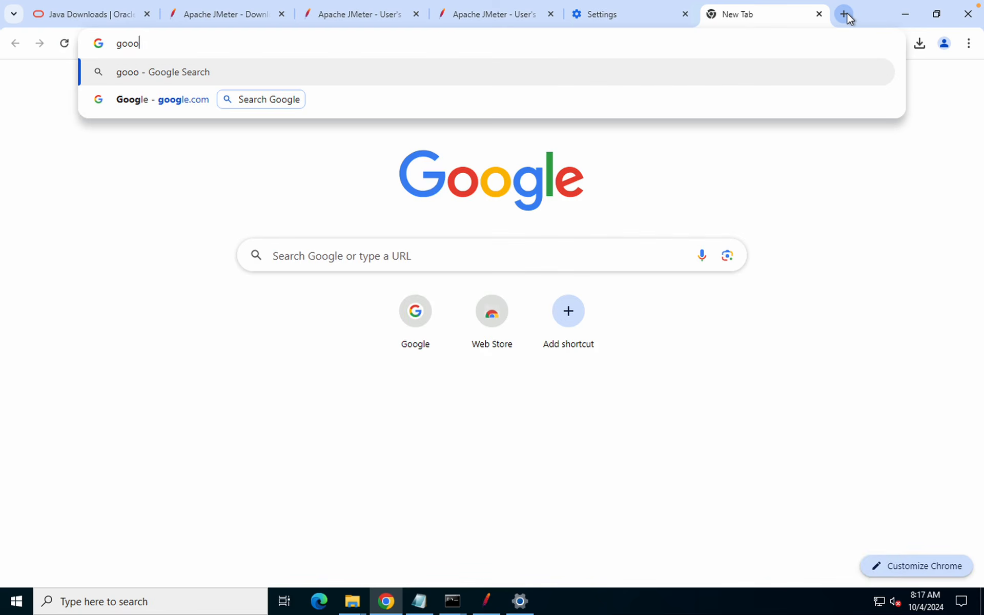
pyautogui.press('BackSpace')
pyautogui.write('gl')
pyautogui.press('Return')
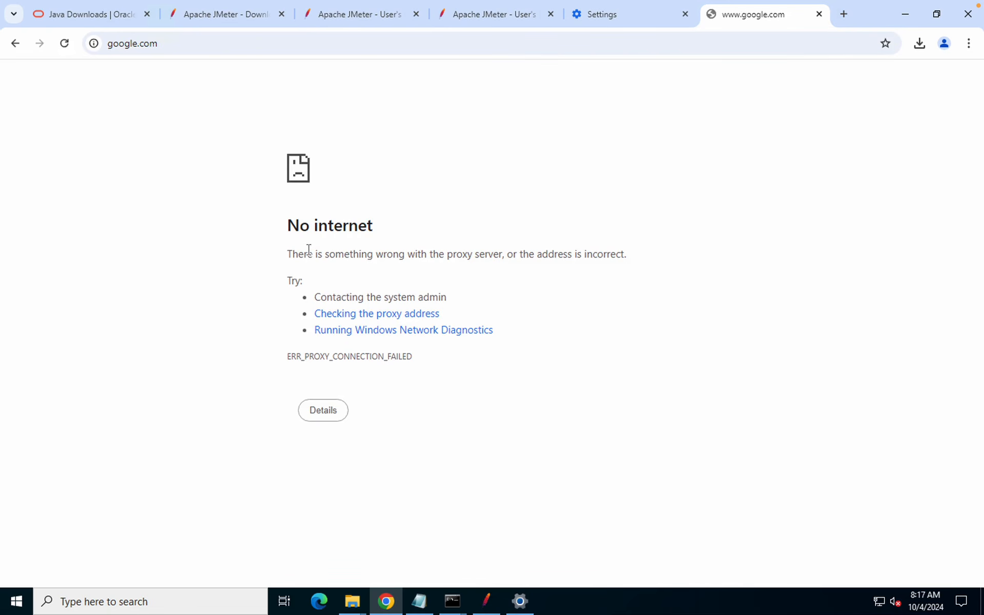
pyautogui.press('F5')
pyautogui.click(906, 15)
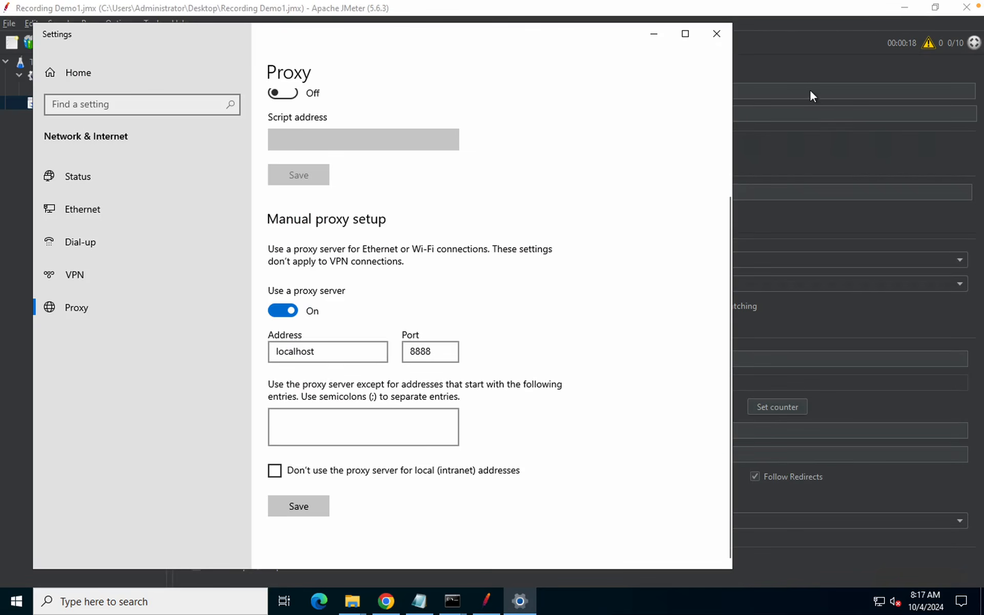
# Start the JMeter recorder and dismiss the root CA certificate notice
pyautogui.click(770, 45)
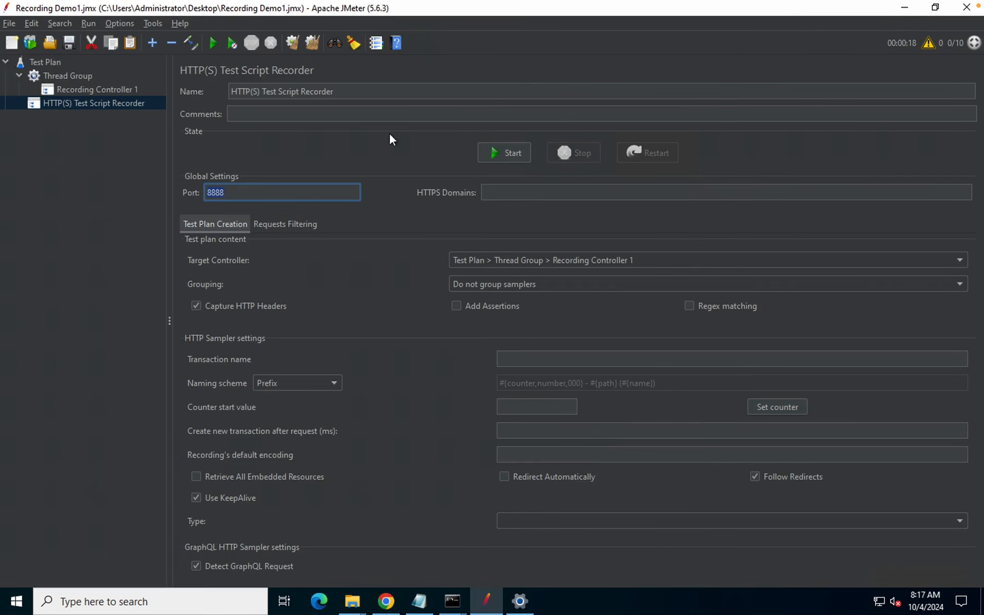
pyautogui.click(508, 156)
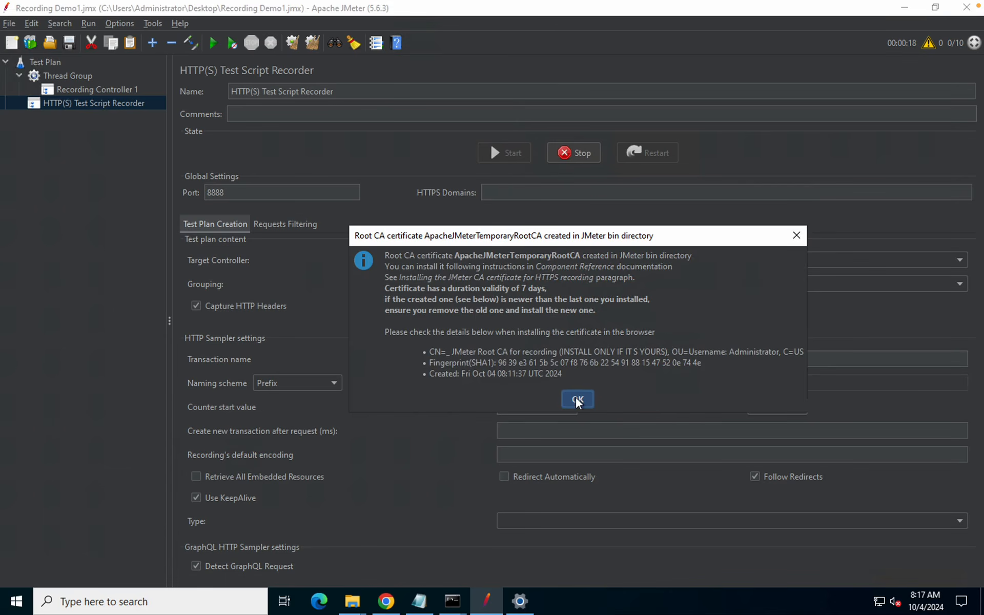
pyautogui.click(578, 399)
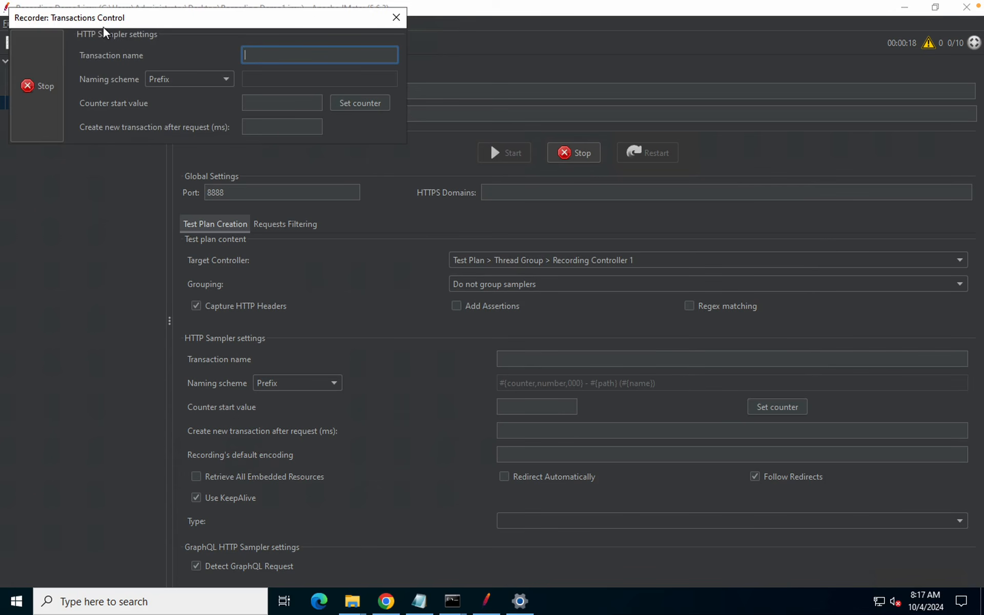
# Keep the Prefix naming scheme, enter DEMO! as the transaction name, and return to Chrome
pyautogui.click(261, 79)
pyautogui.click(220, 87)
pyautogui.click(204, 81)
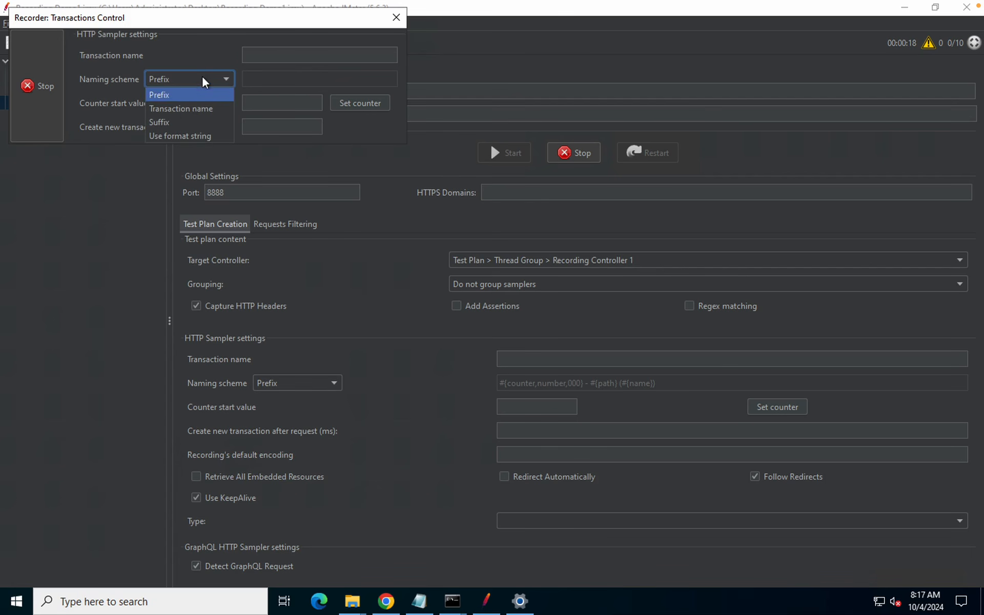
pyautogui.click(263, 90)
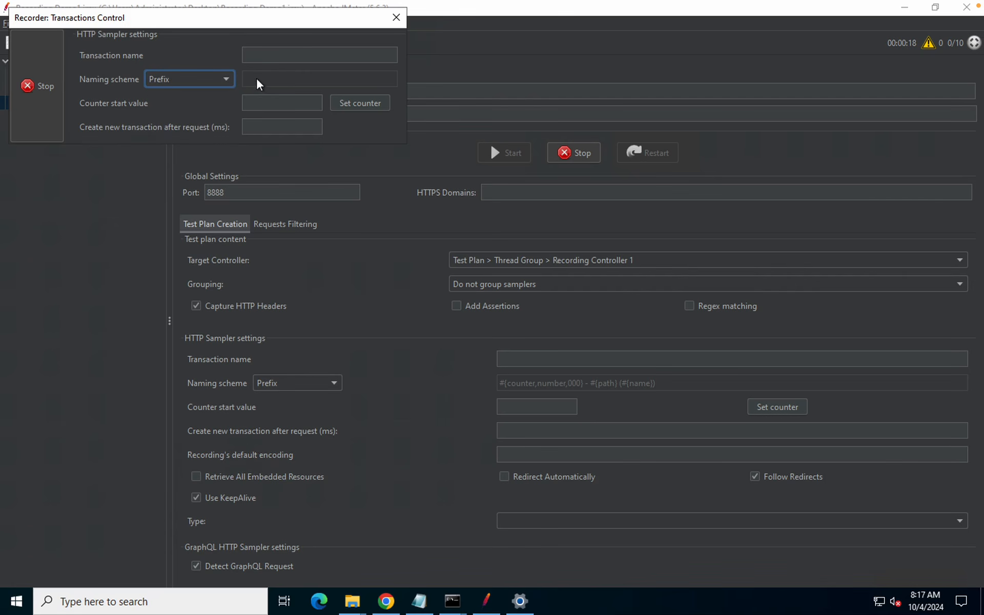
pyautogui.click(293, 57)
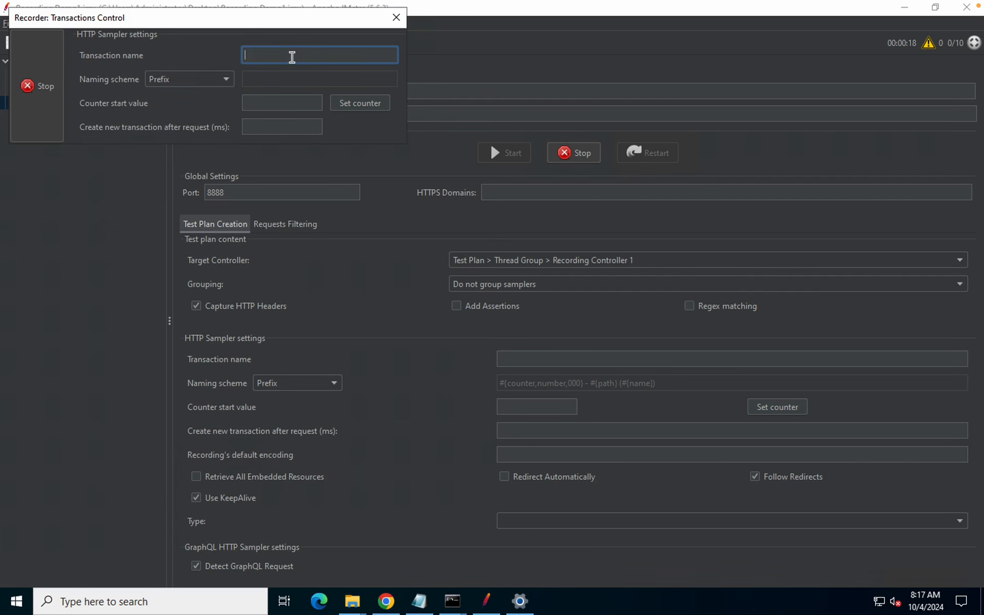
pyautogui.write('DEMO!')
pyautogui.click(386, 601)
pyautogui.moveTo(344, 20); pyautogui.dragTo(643, 287)
# Reload google.com through the proxy, reaching the NET::ERR_CERT_AUTHORITY_INVALID warning, and retry it
pyautogui.click(132, 43)
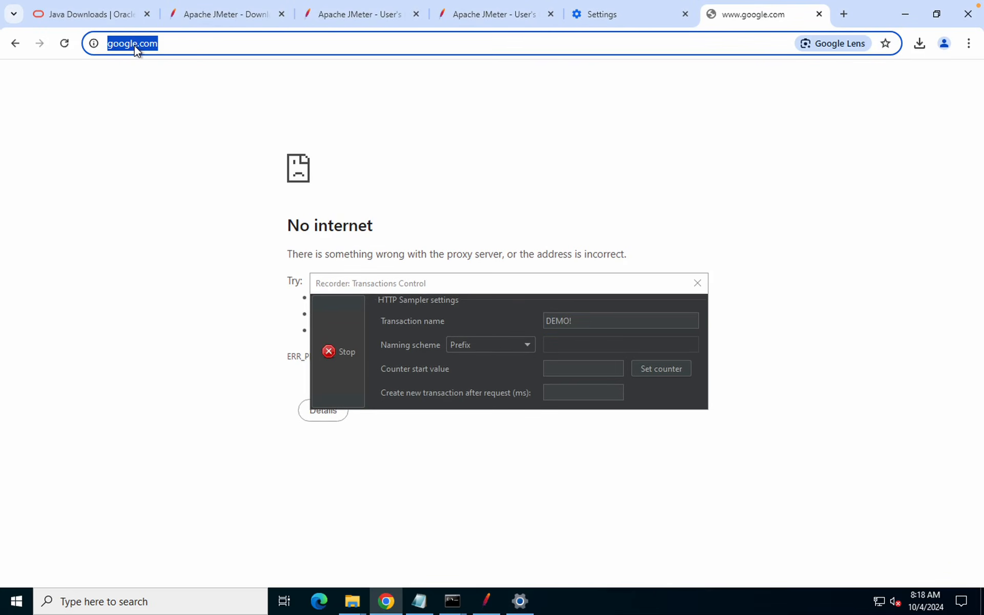
pyautogui.press('Return')
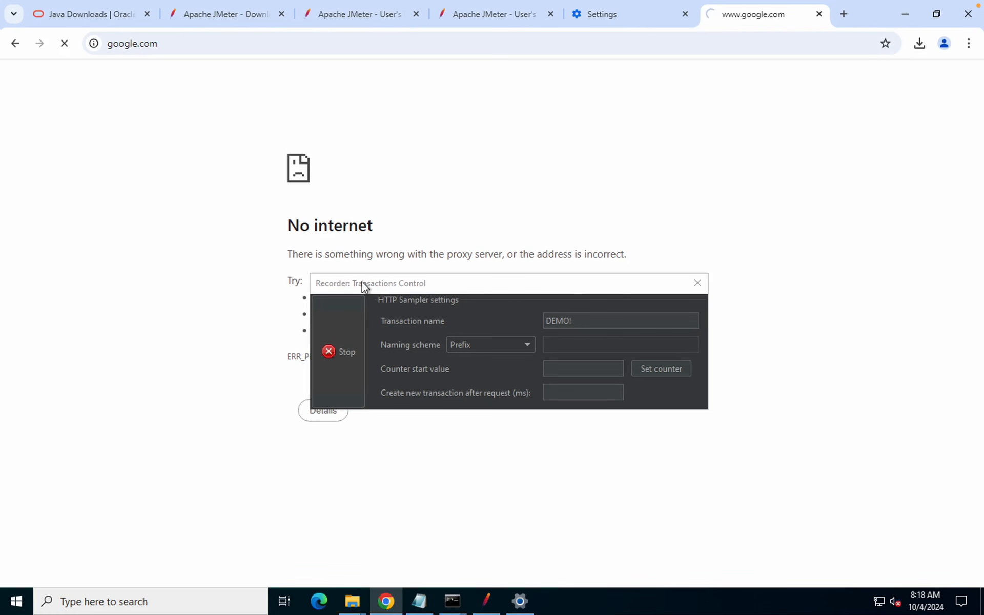
pyautogui.moveTo(416, 287); pyautogui.dragTo(708, 352)
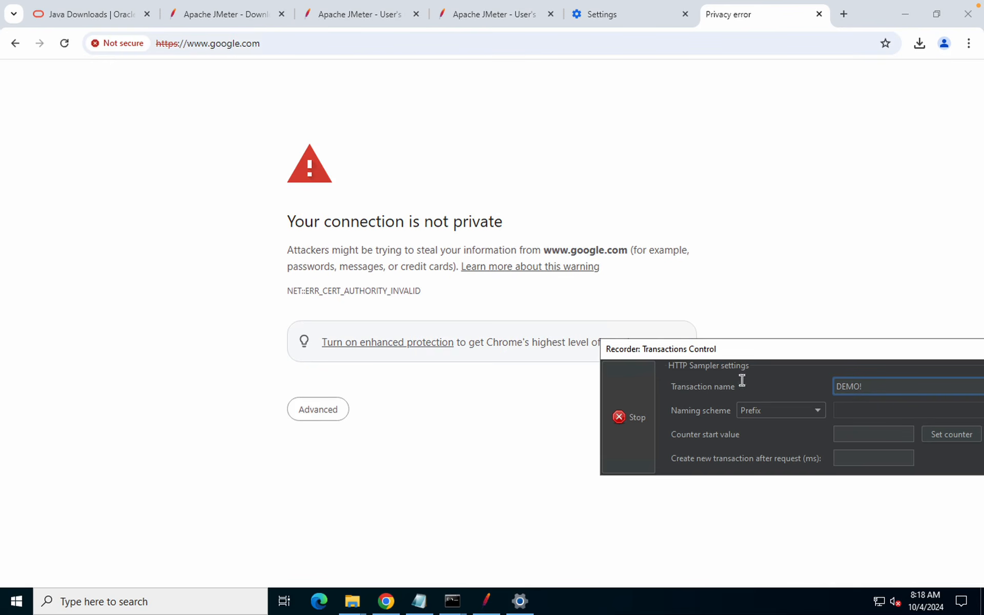
pyautogui.moveTo(675, 349); pyautogui.dragTo(830, 444)
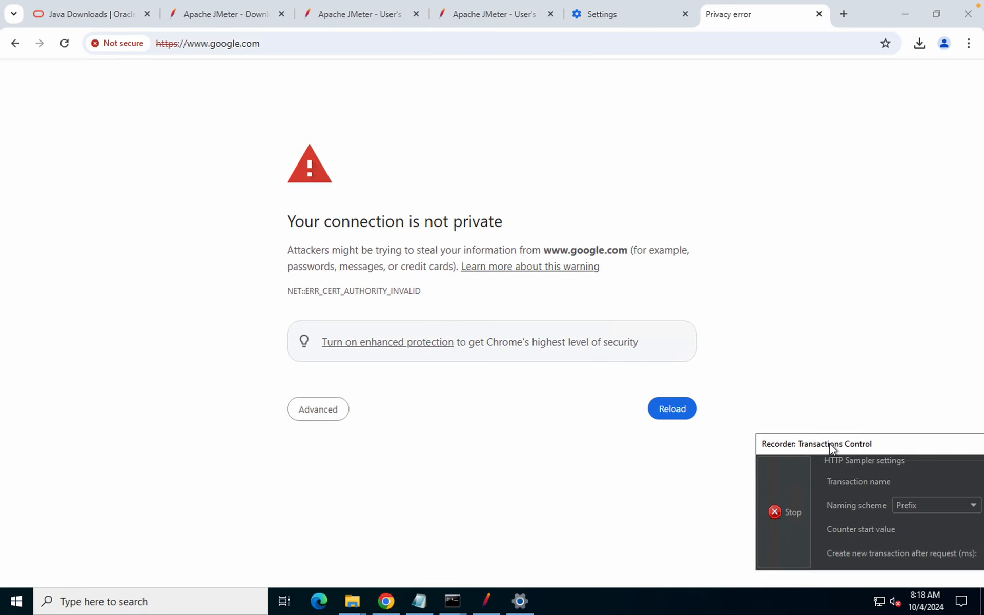
pyautogui.click(318, 415)
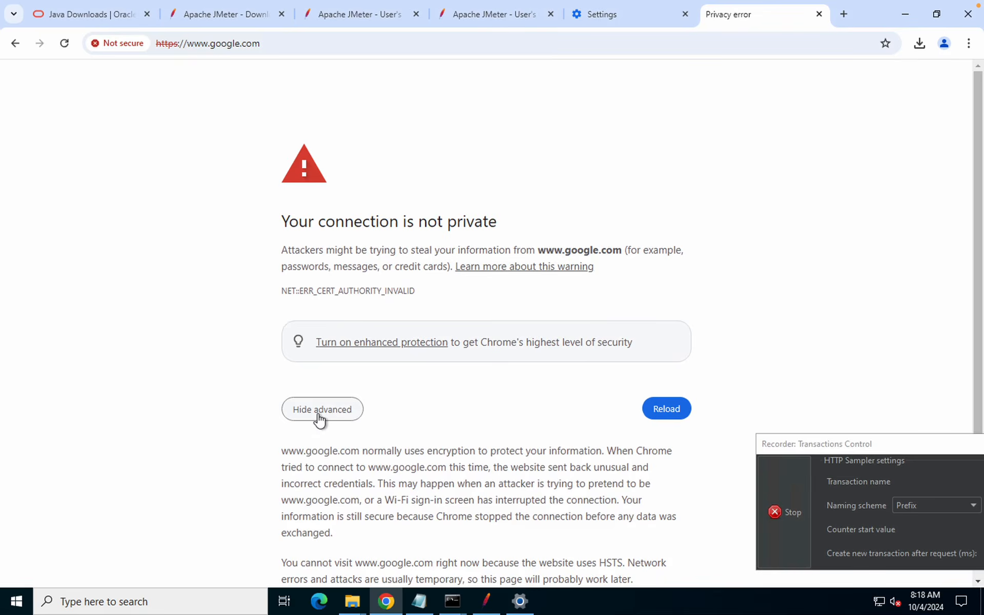
pyautogui.scroll(-1, 319, 417)
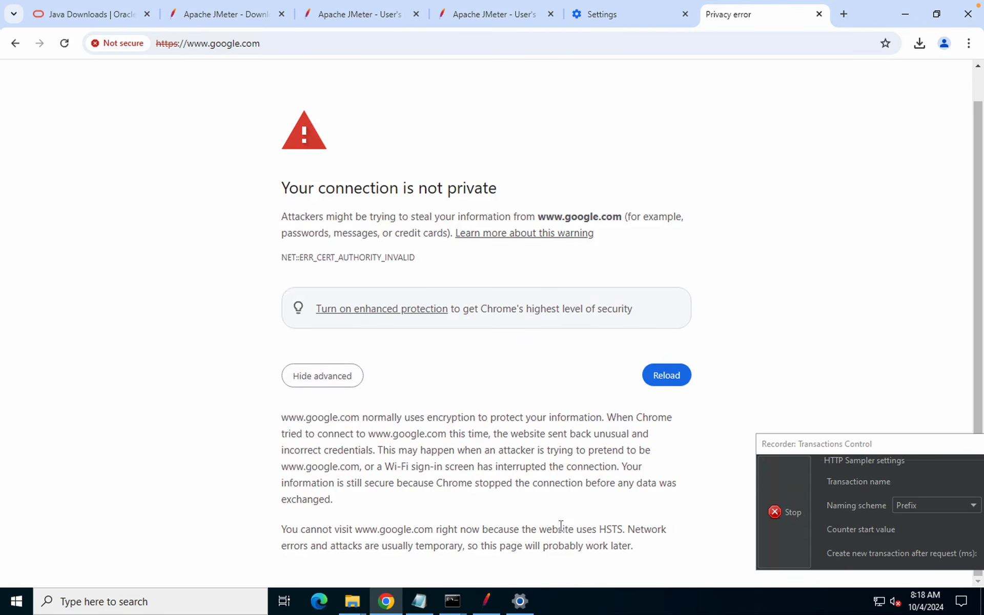
pyautogui.click(663, 384)
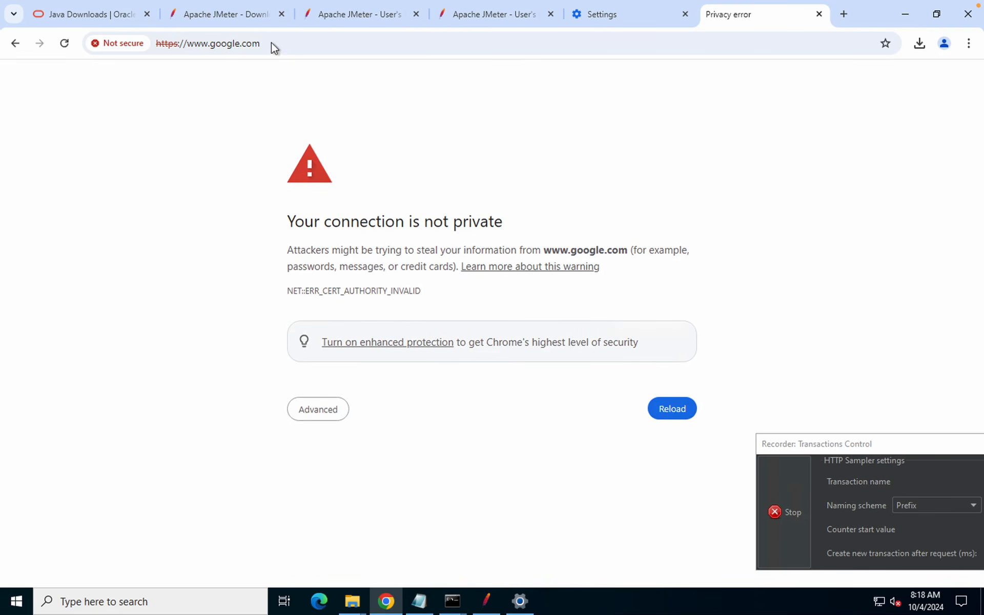
# Bring the Recorder: Transactions Control window back and stop the recording
pyautogui.moveTo(173, 45); pyautogui.dragTo(142, 40)
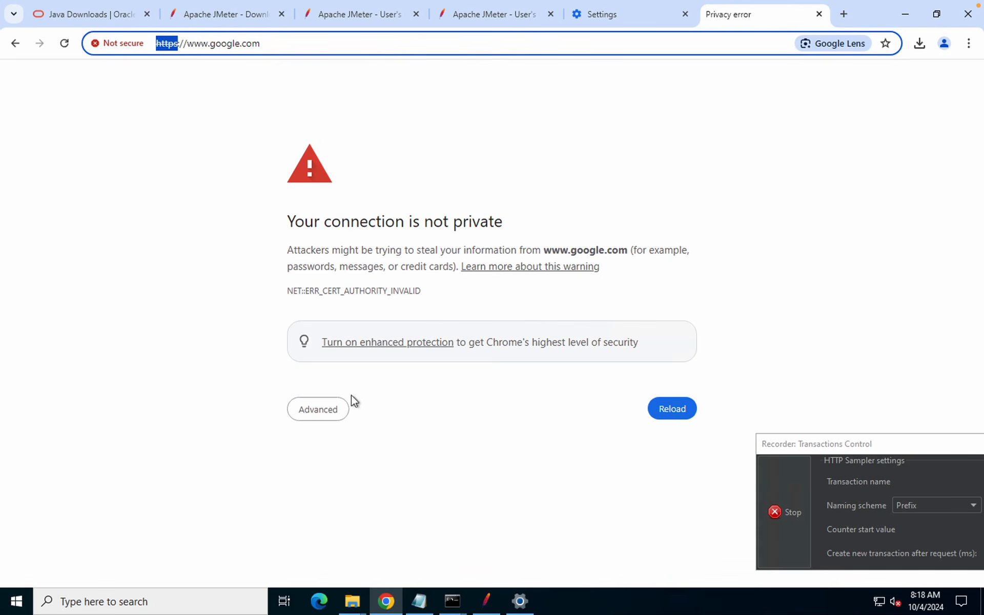
pyautogui.moveTo(816, 442); pyautogui.dragTo(500, 234)
pyautogui.click(467, 318)
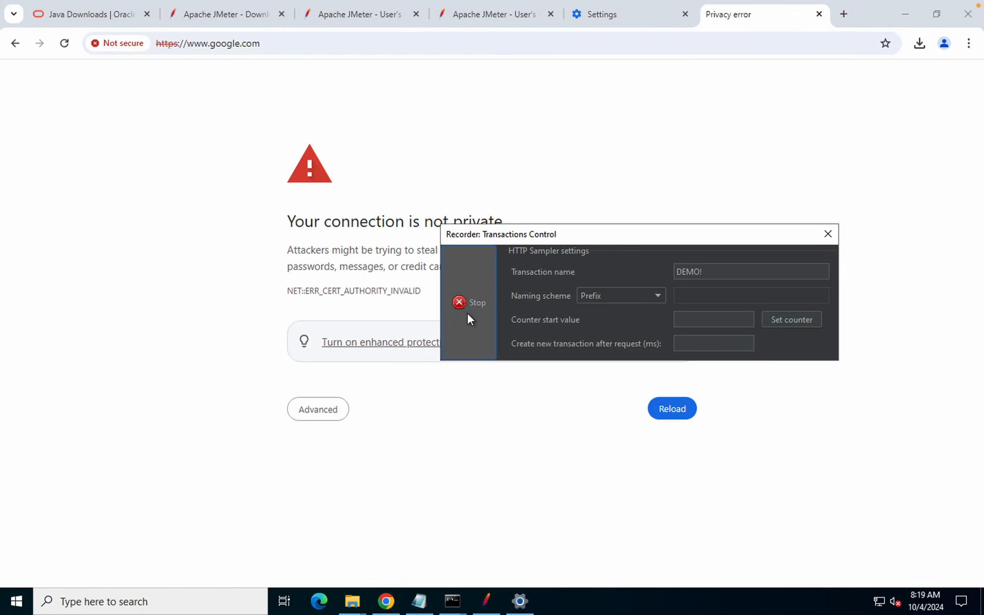
# Expand Recording Controller 1 and compare the recorded DEMO!/generate_204-1 and DEMO!/generate_204-2 samplers
pyautogui.click(486, 599)
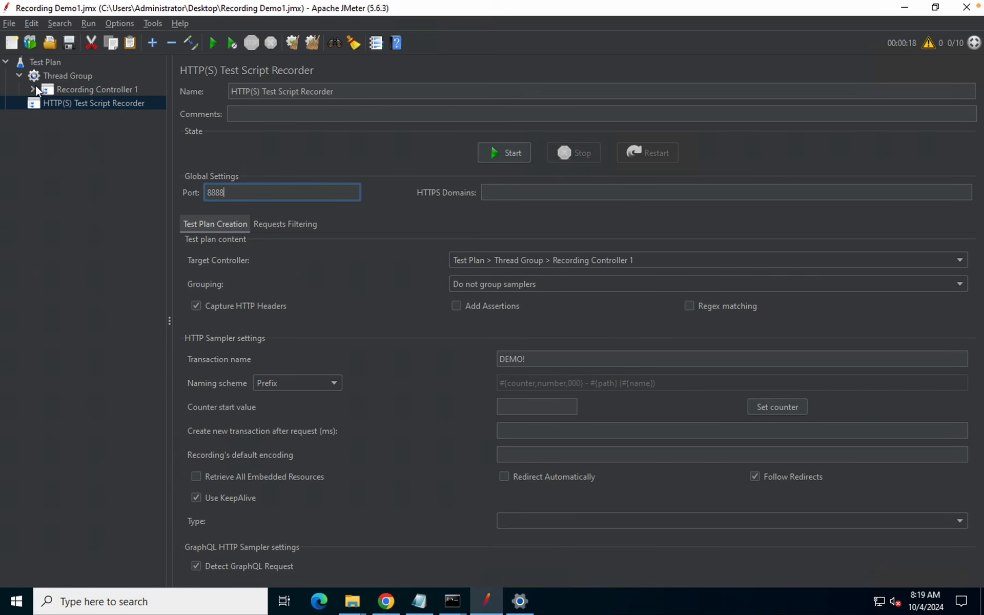
pyautogui.click(32, 90)
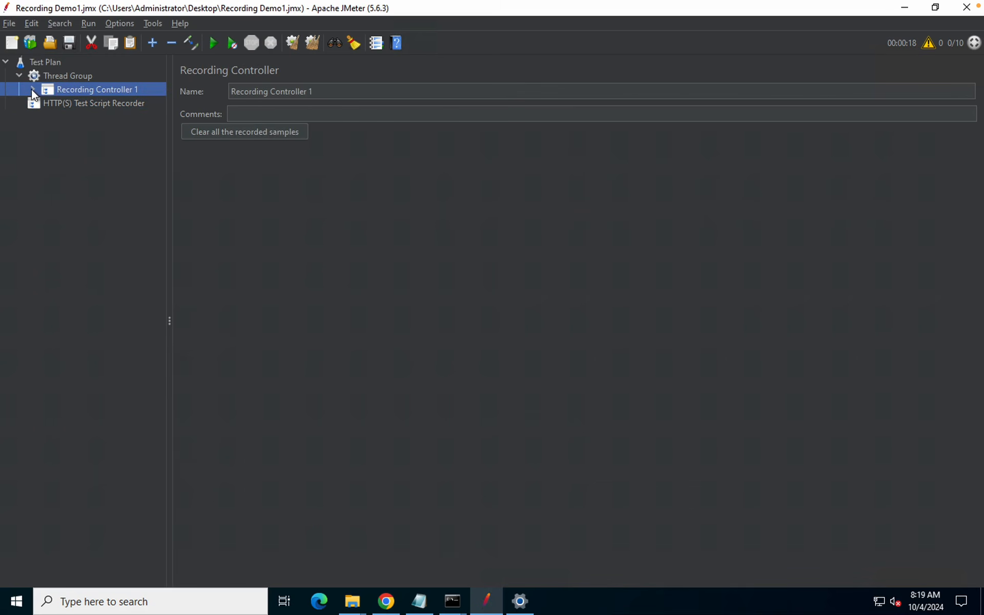
pyautogui.click(32, 90)
pyautogui.click(94, 105)
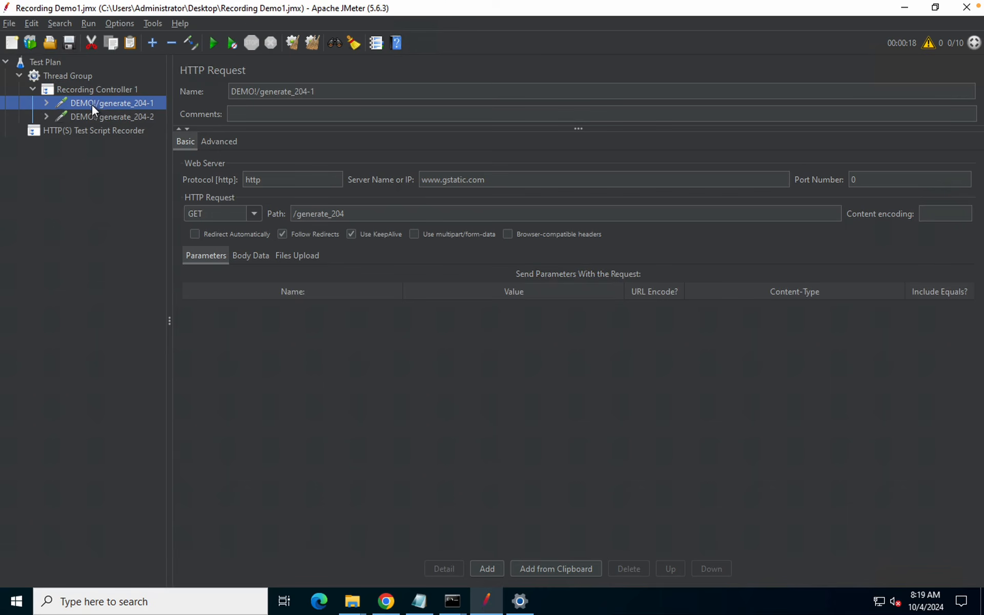
pyautogui.click(94, 116)
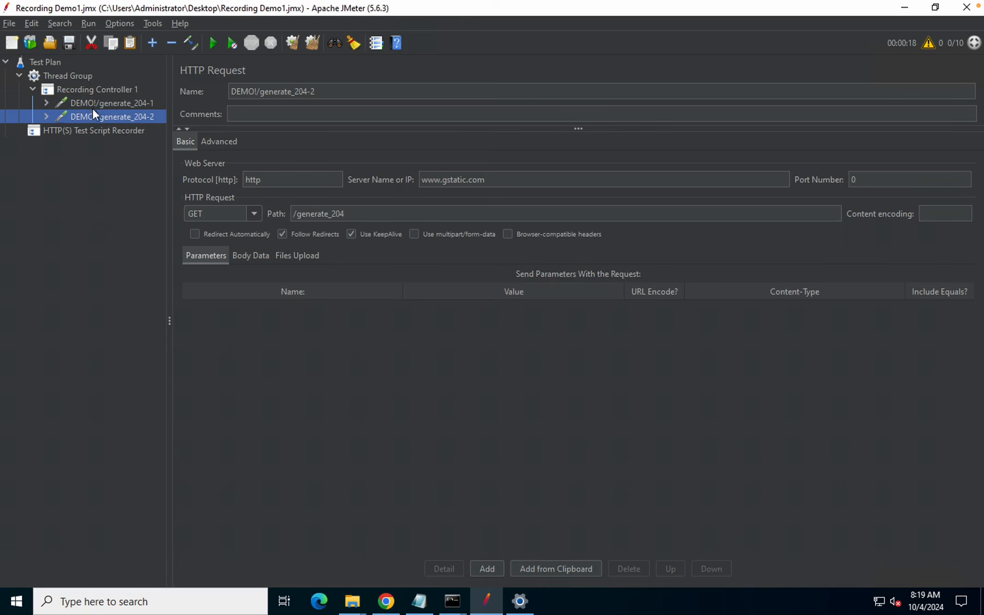
pyautogui.click(92, 105)
pyautogui.click(94, 115)
pyautogui.click(87, 99)
pyautogui.click(87, 112)
# Switch off the Windows manual proxy server for localhost:8888 and close Settings
pyautogui.click(905, 8)
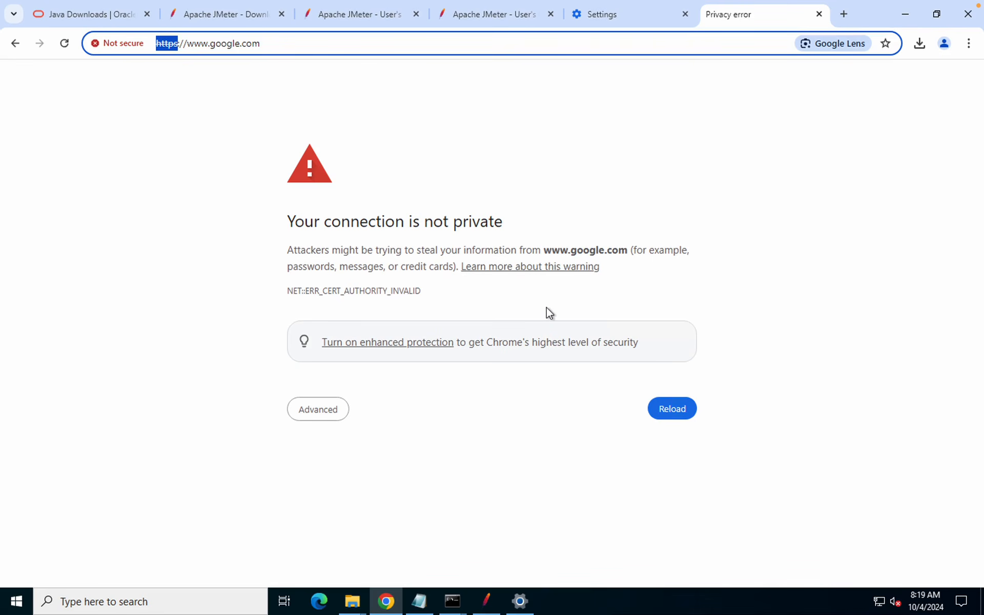
pyautogui.write('f')
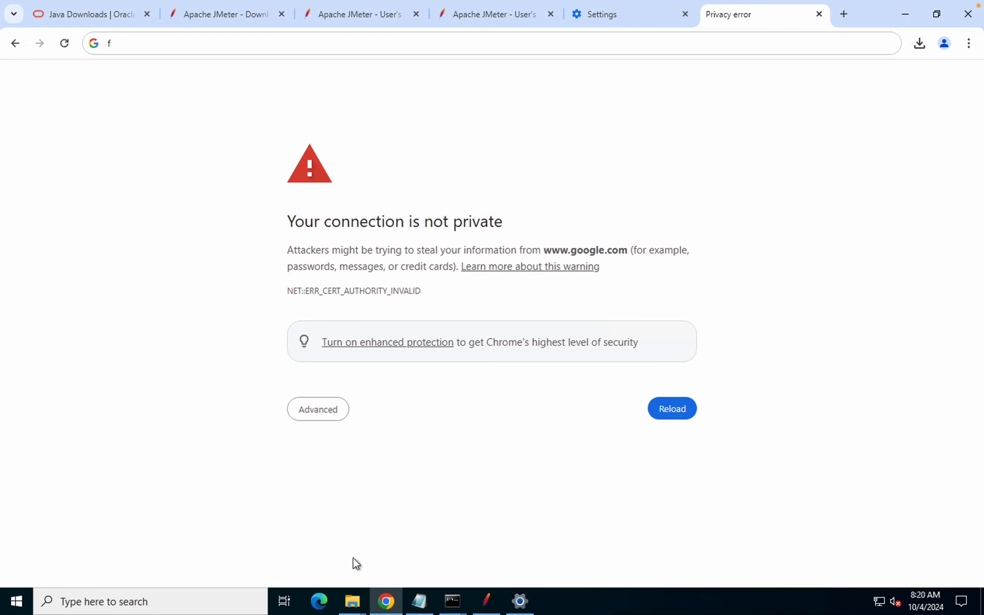
pyautogui.click(519, 601)
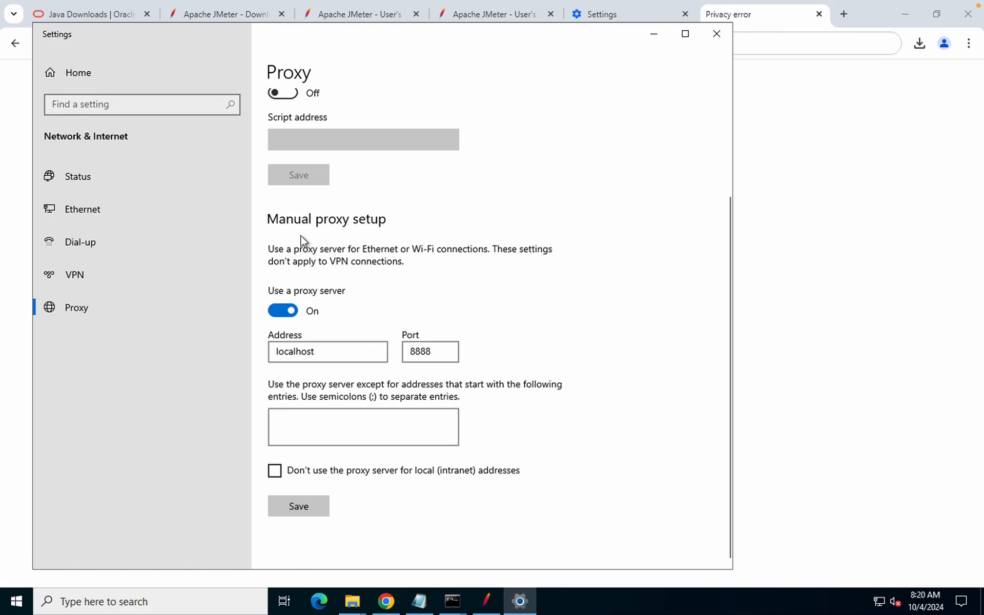
pyautogui.scroll(3, 310, 189)
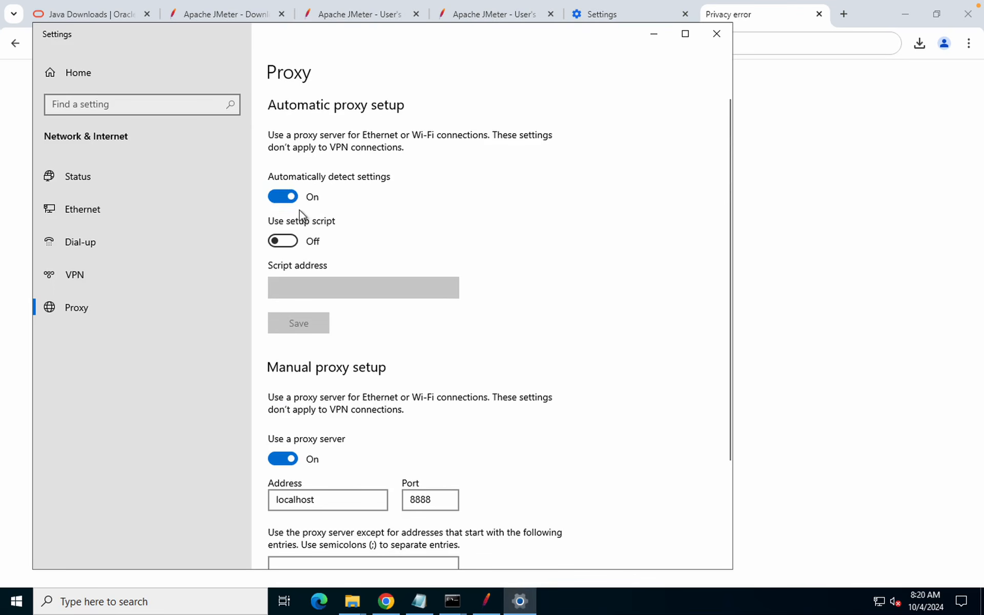
pyautogui.click(283, 459)
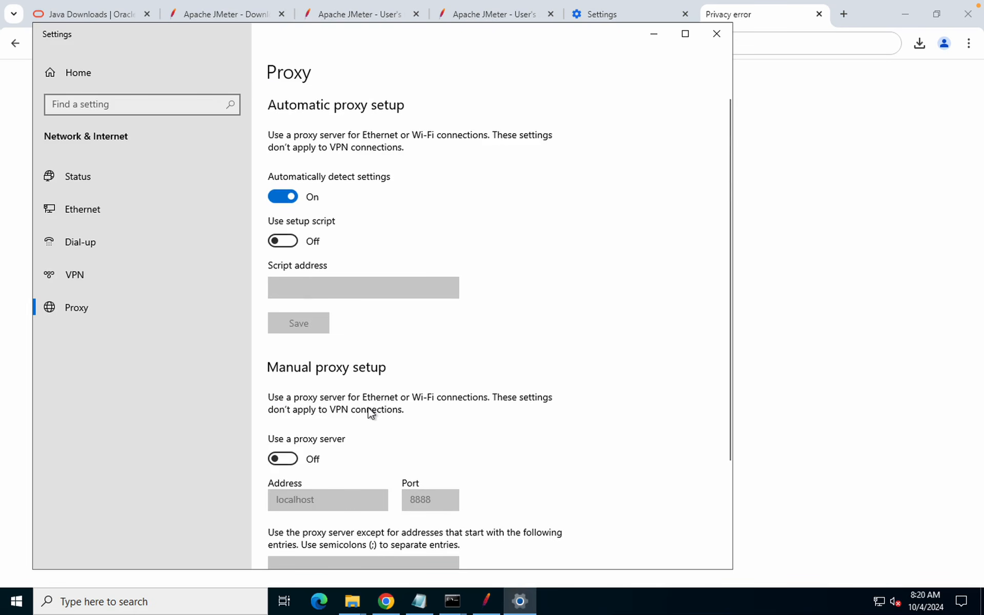
pyautogui.scroll(-3, 369, 410)
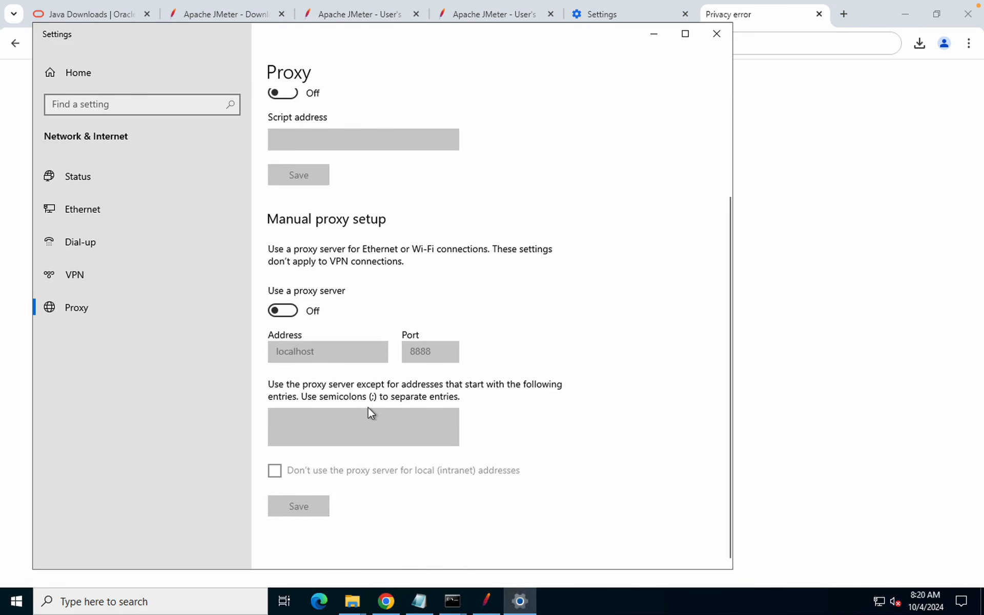
pyautogui.scroll(3, 370, 400)
pyautogui.click(716, 34)
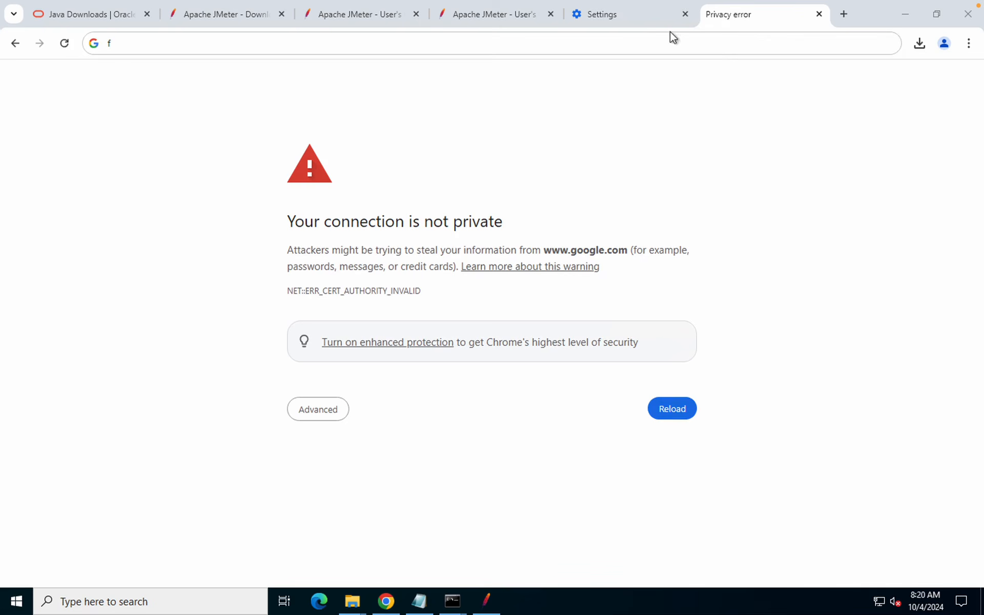
pyautogui.click(625, 40)
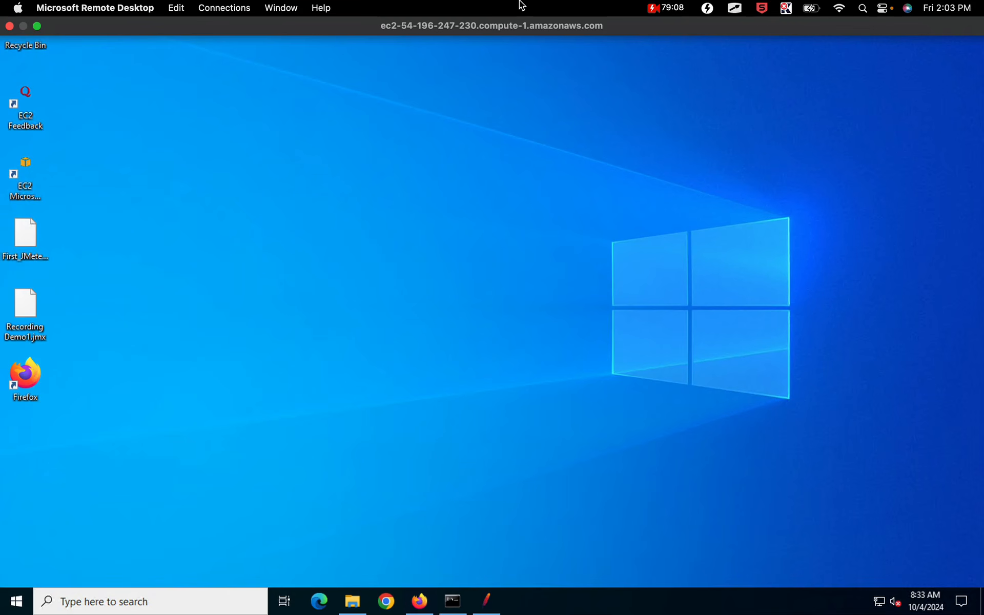
# Launch Firefox, filter its Settings by 'cert', and open View Certificates
pyautogui.click(419, 604)
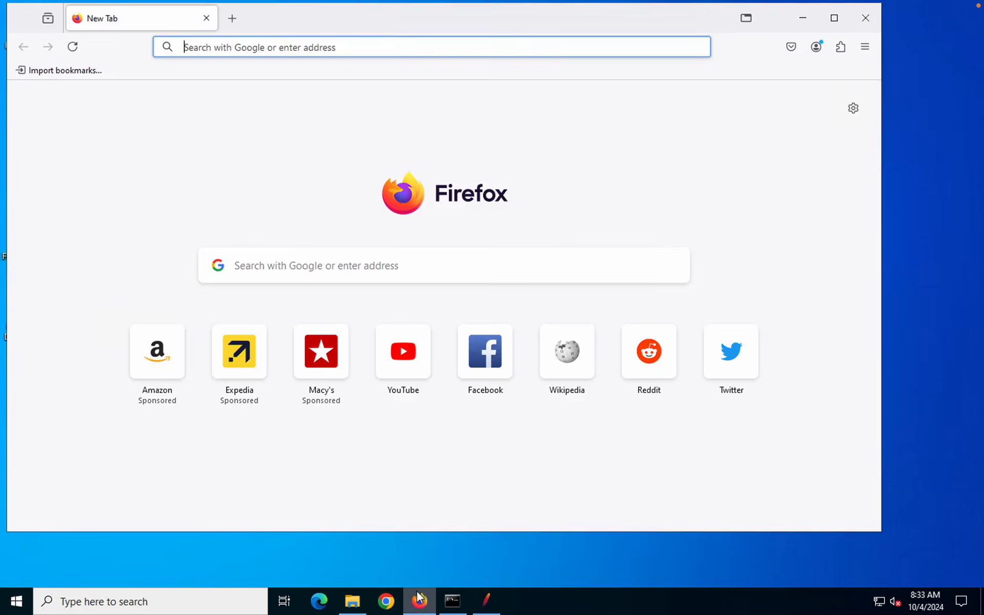
pyautogui.click(865, 47)
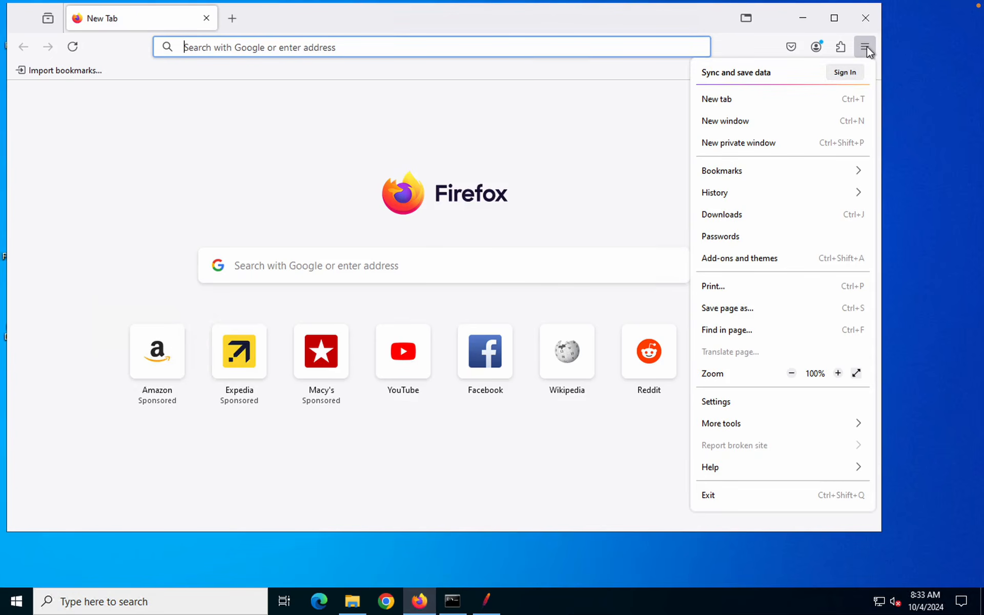
pyautogui.click(730, 404)
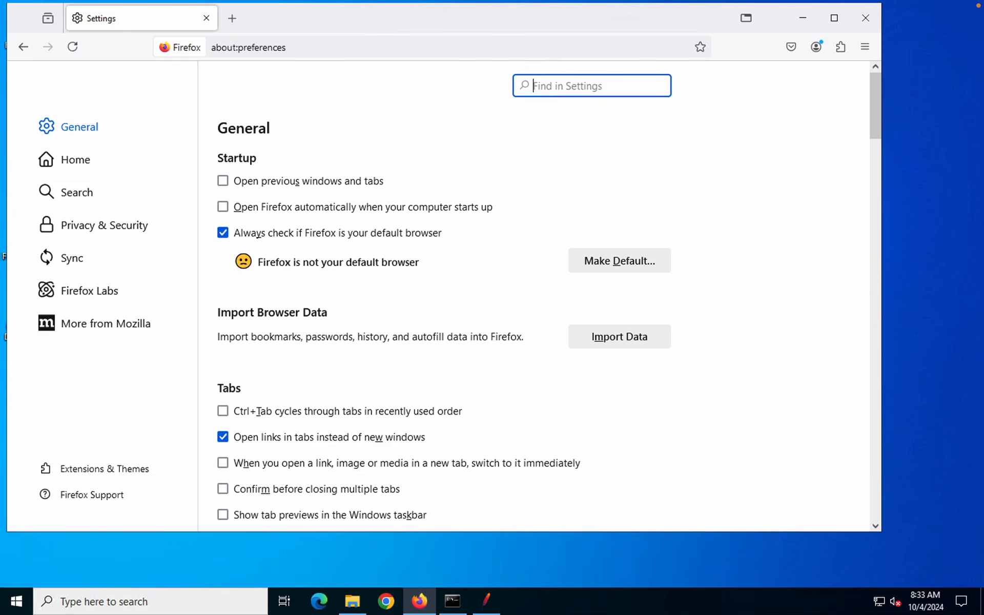
pyautogui.write('cert')
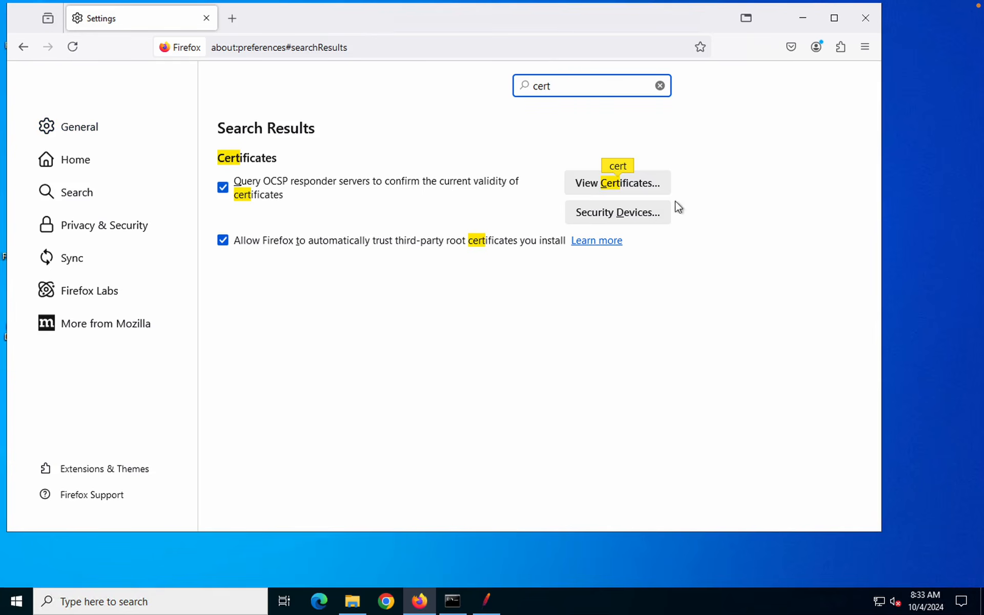
pyautogui.click(605, 190)
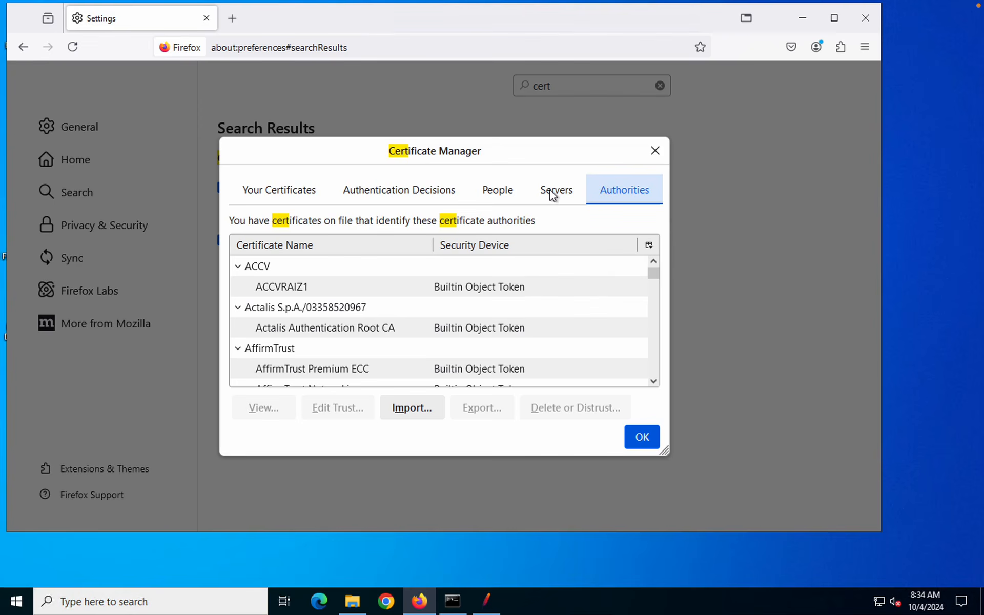
# Import ApacheJMeterTemporaryRootCA.crt from JMeter's bin folder, trusting it to identify websites
pyautogui.click(417, 410)
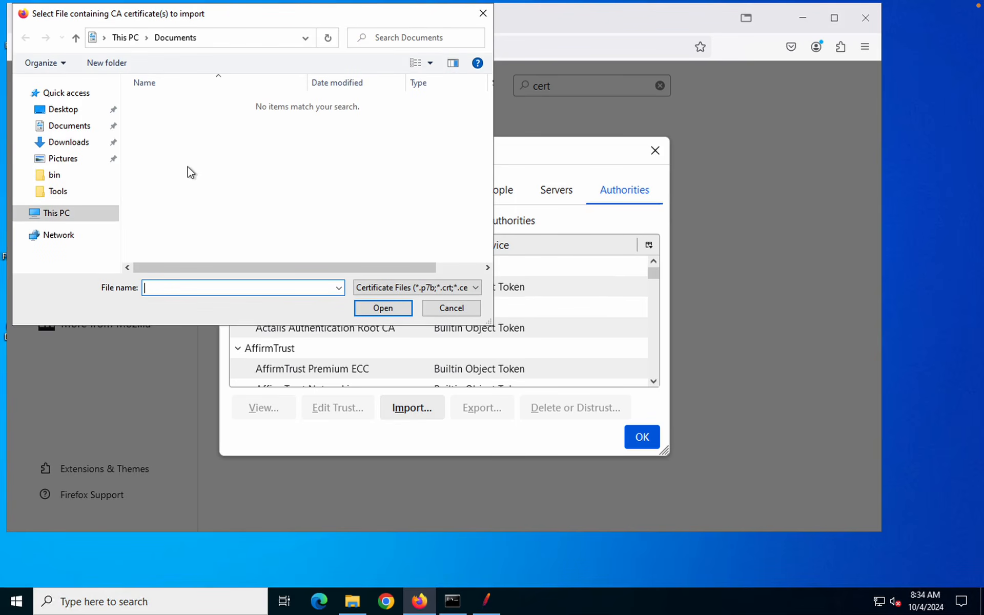
pyautogui.click(79, 180)
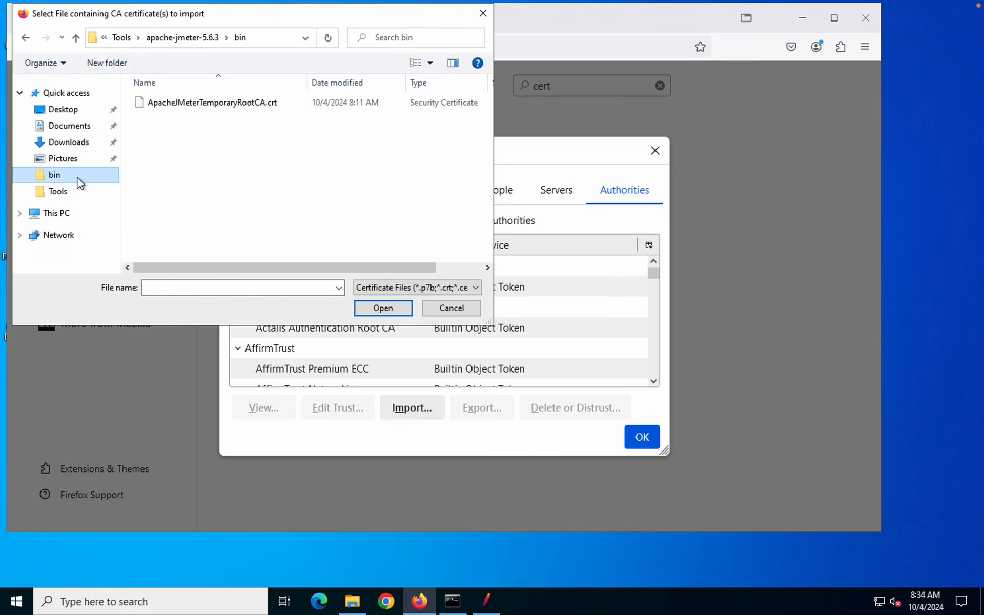
pyautogui.click(210, 147)
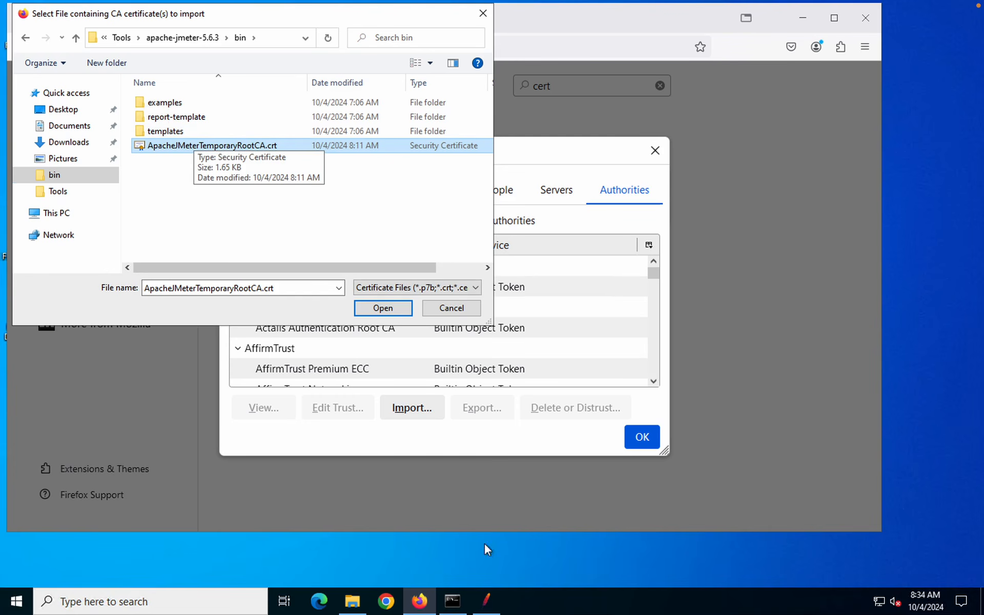
pyautogui.click(488, 604)
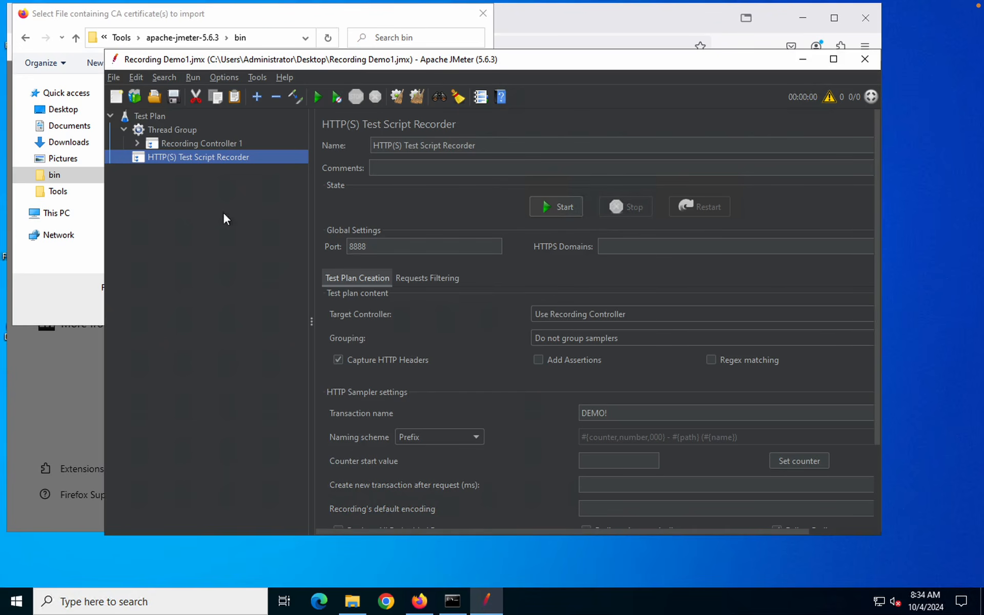
pyautogui.click(87, 283)
pyautogui.click(385, 307)
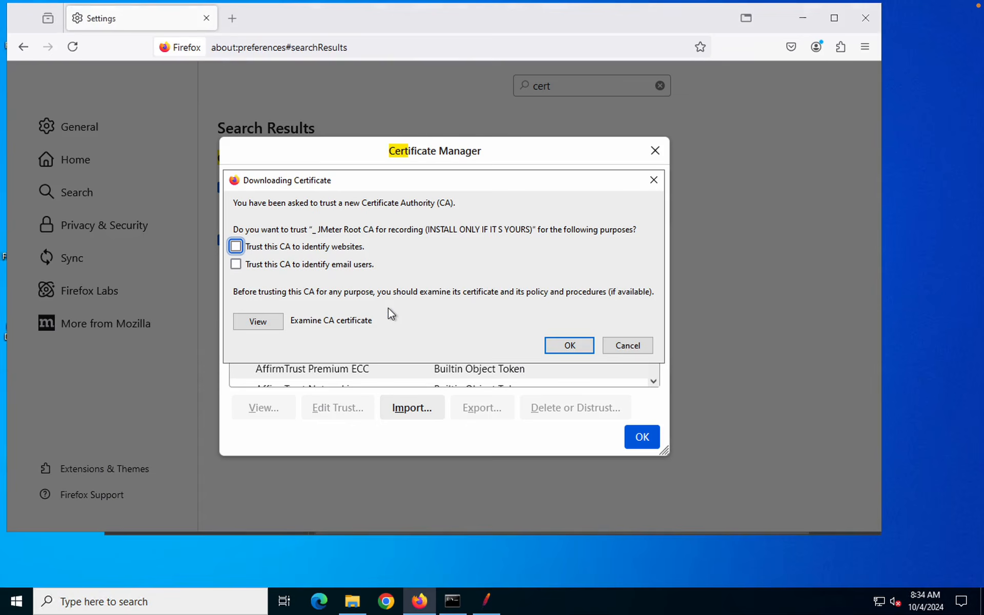
pyautogui.click(267, 250)
pyautogui.click(568, 346)
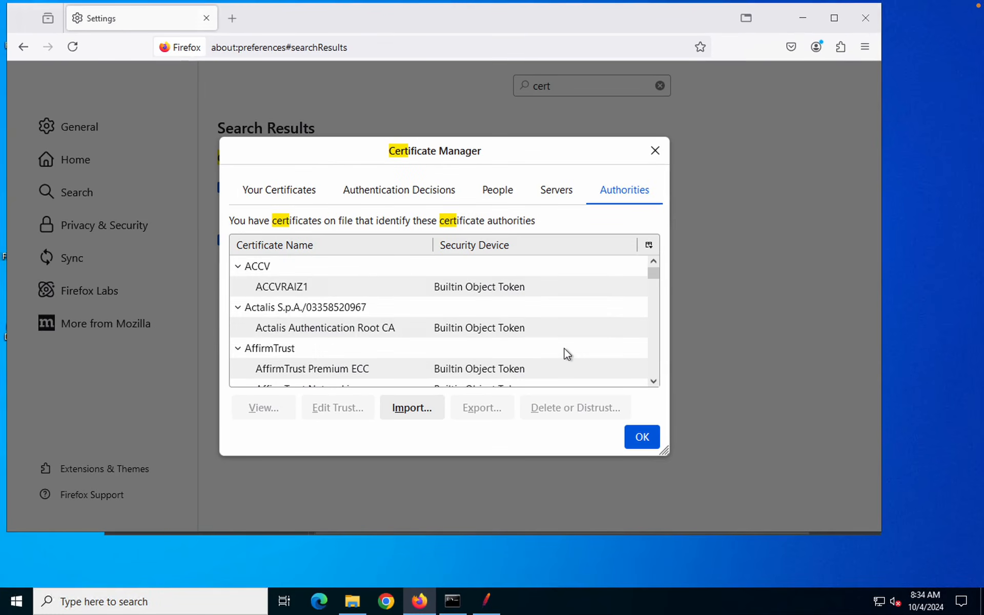
# Review the imported JMeter Root CA's details and trust settings, then close the Certificate Manager
pyautogui.click(337, 290)
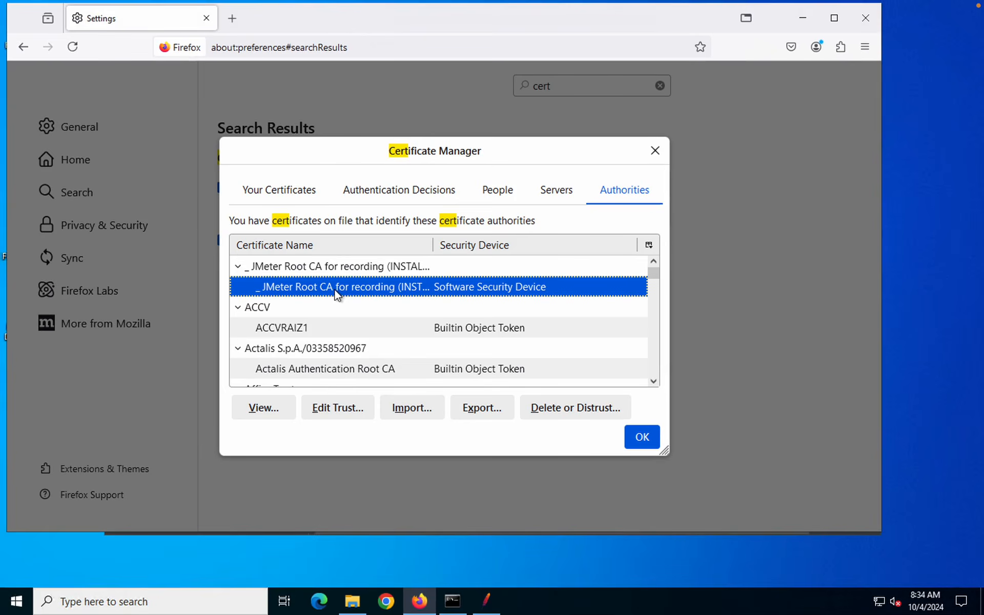
pyautogui.click(323, 268)
pyautogui.click(323, 288)
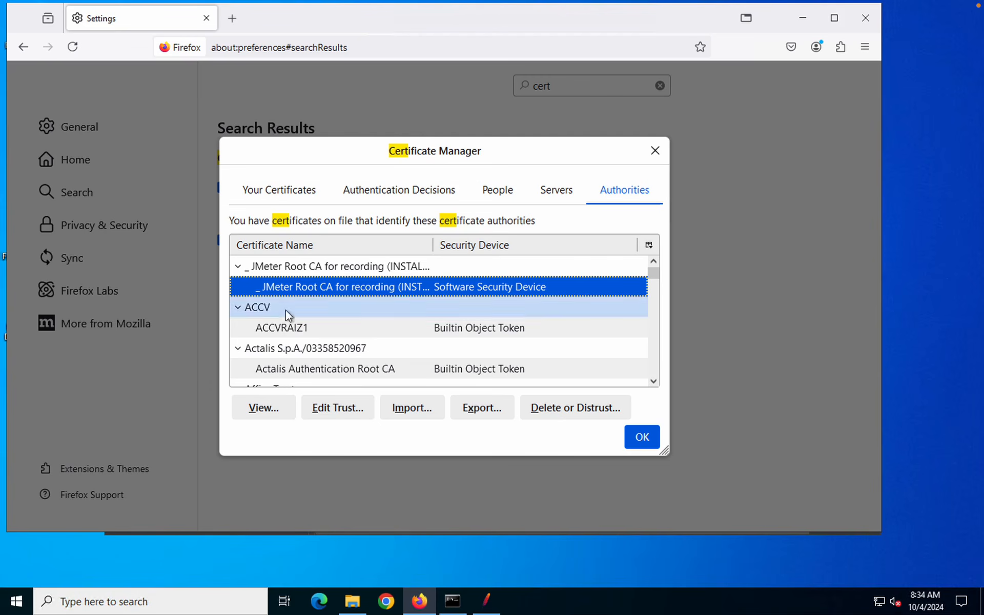
pyautogui.click(281, 413)
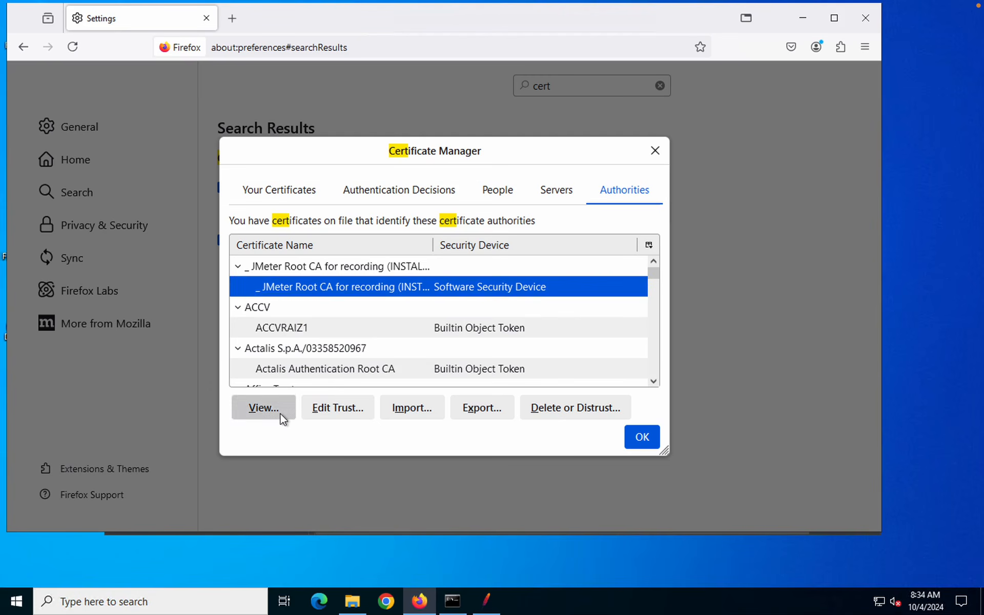
pyautogui.click(158, 19)
pyautogui.click(338, 407)
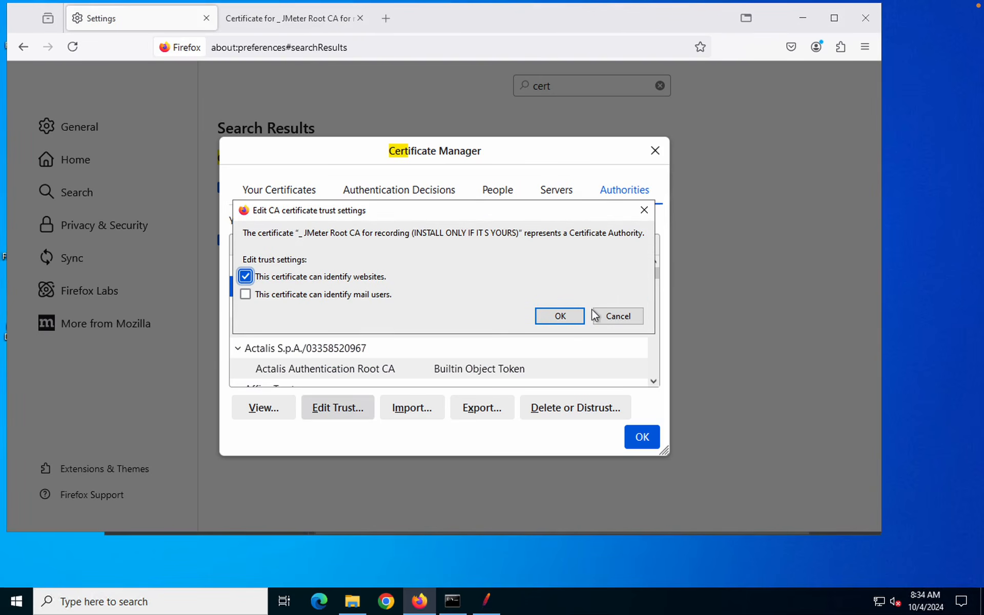
pyautogui.click(610, 319)
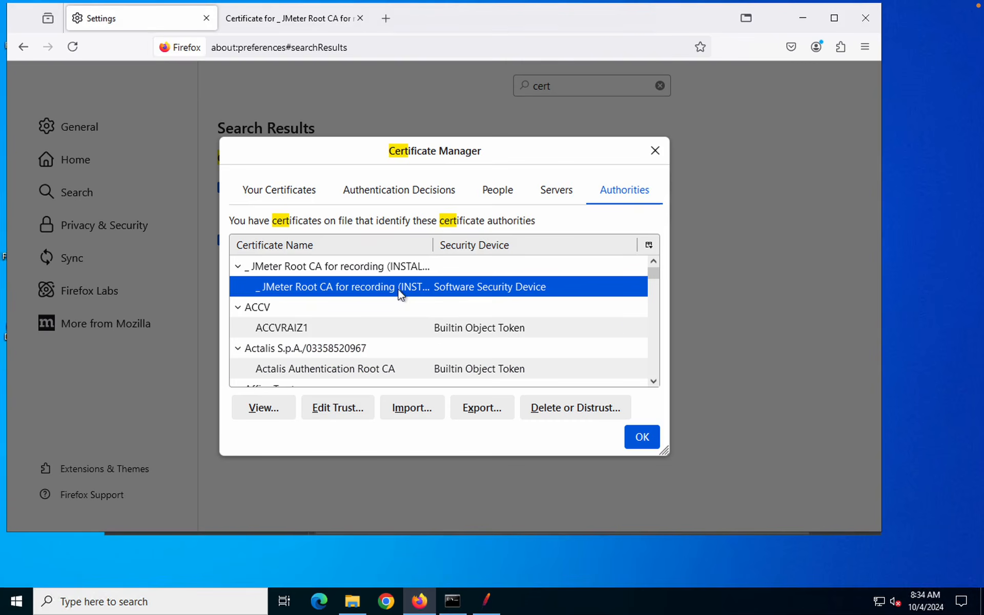
pyautogui.click(644, 442)
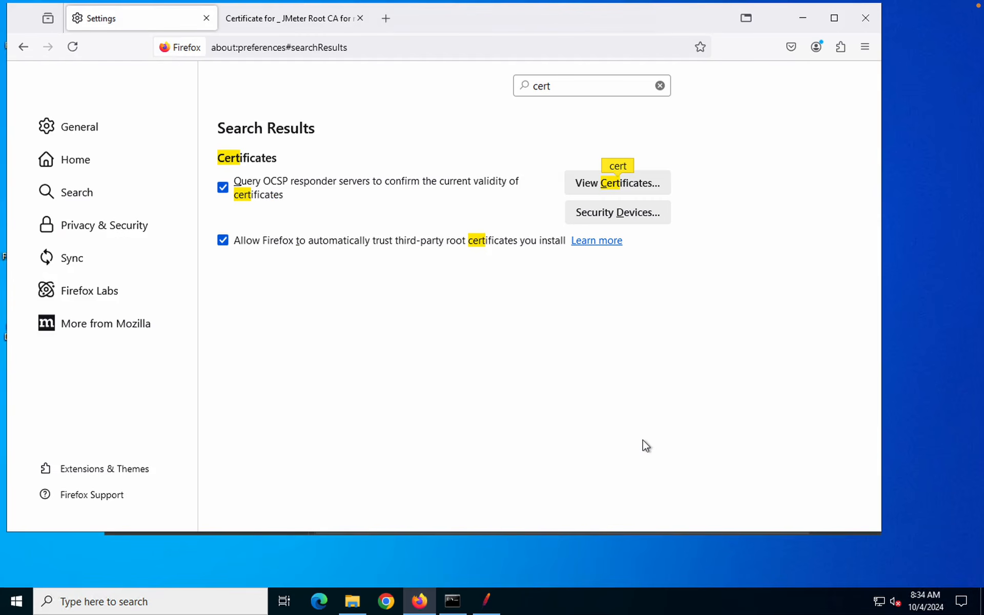
# Search Settings for 'prox' and set a manual localhost:8888 proxy, also used for HTTPS
pyautogui.click(466, 88)
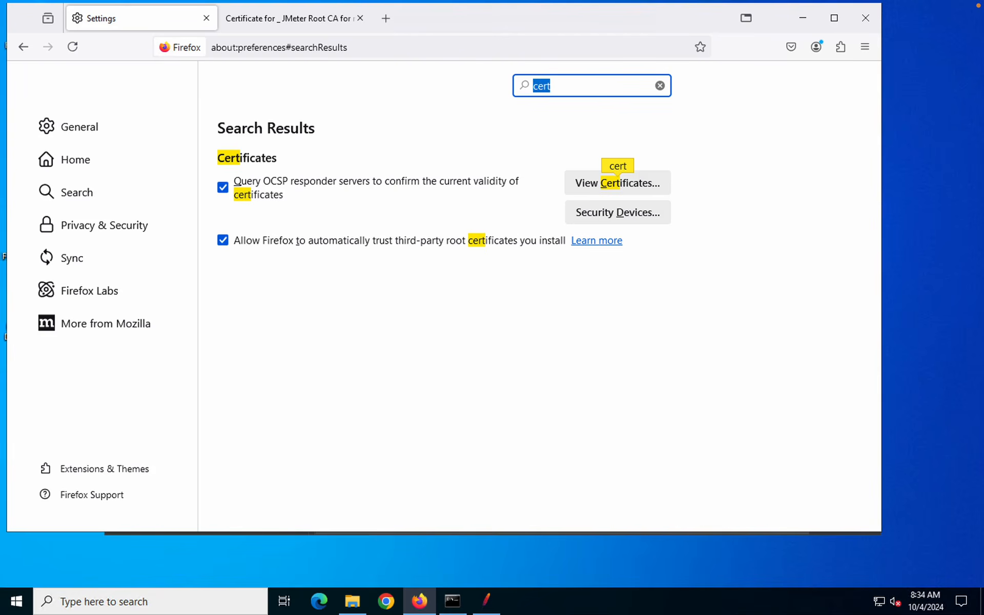
pyautogui.write('prox')
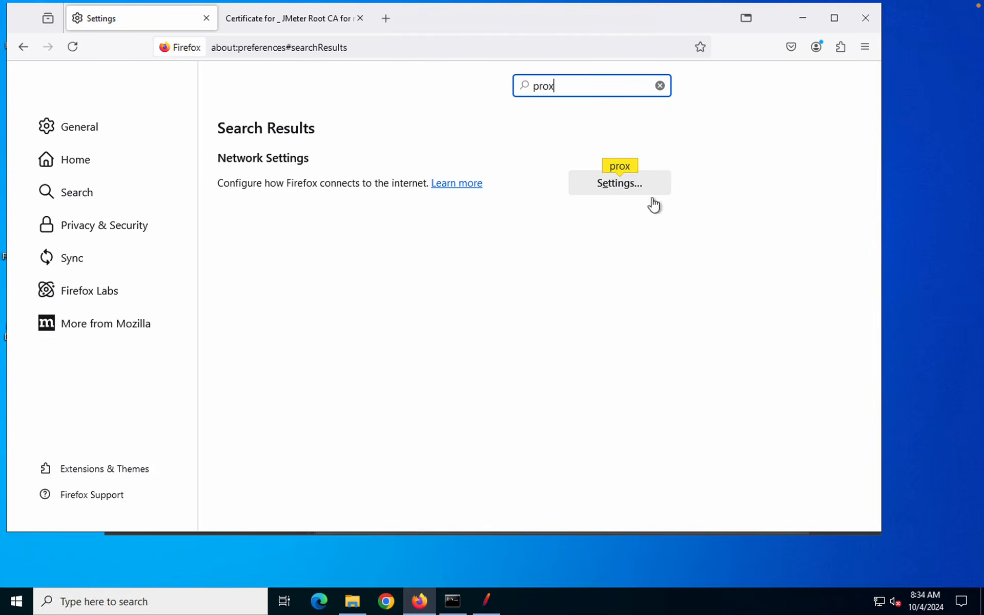
pyautogui.click(633, 190)
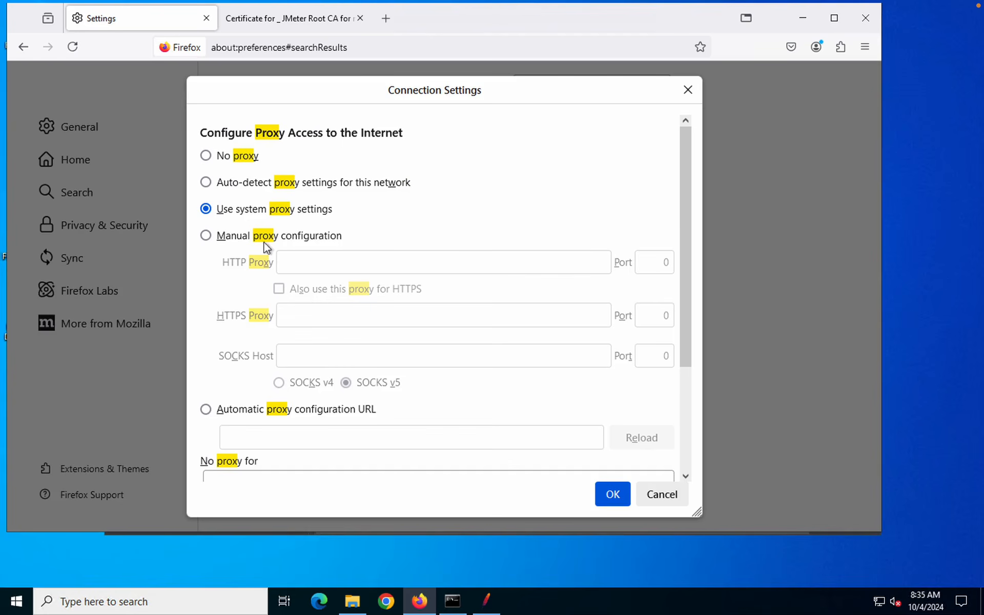
pyautogui.click(229, 237)
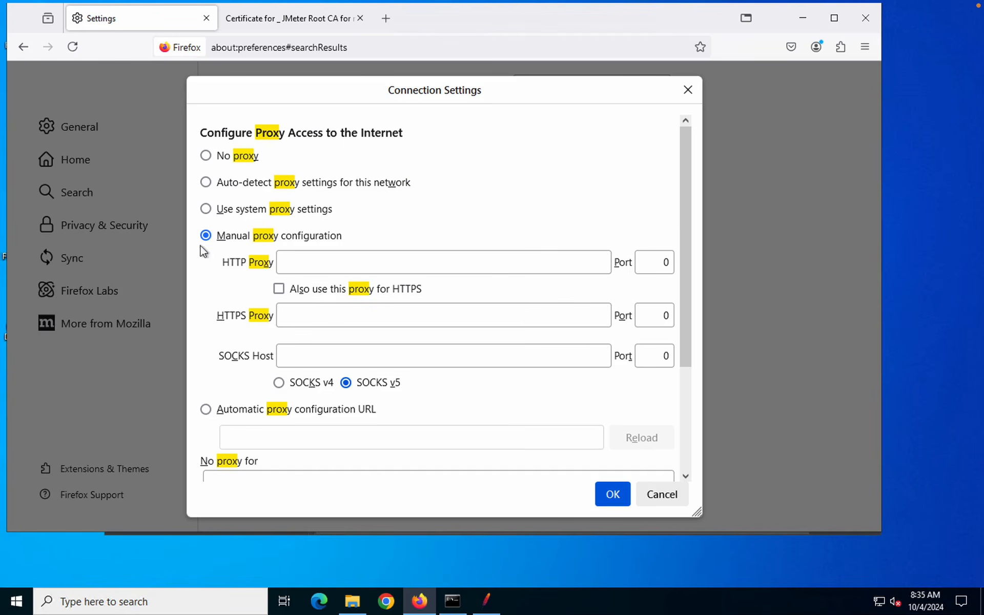
pyautogui.click(314, 260)
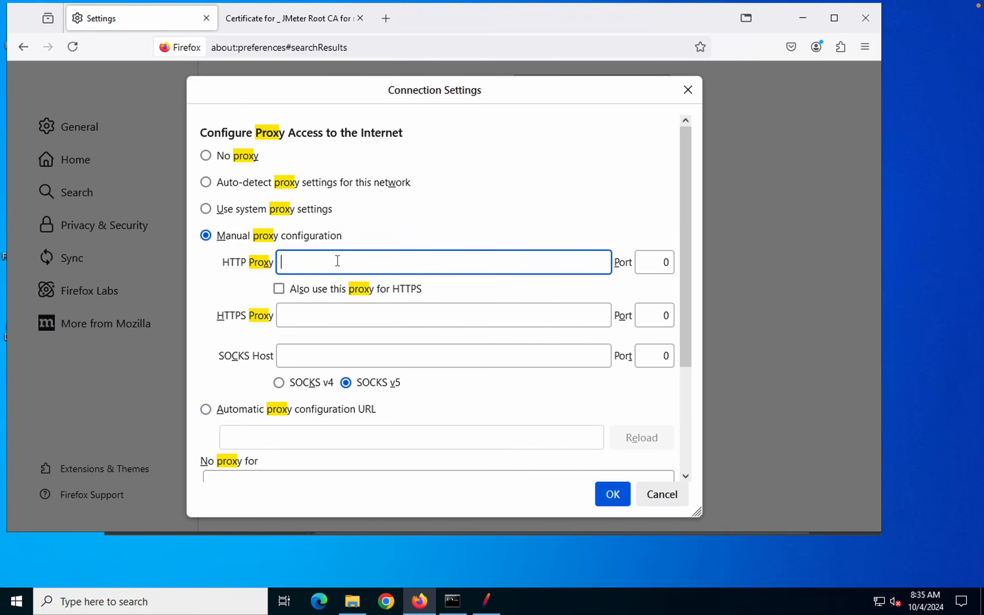
pyautogui.write('localhost')
pyautogui.doubleClick(660, 260)
pyautogui.write('8888')
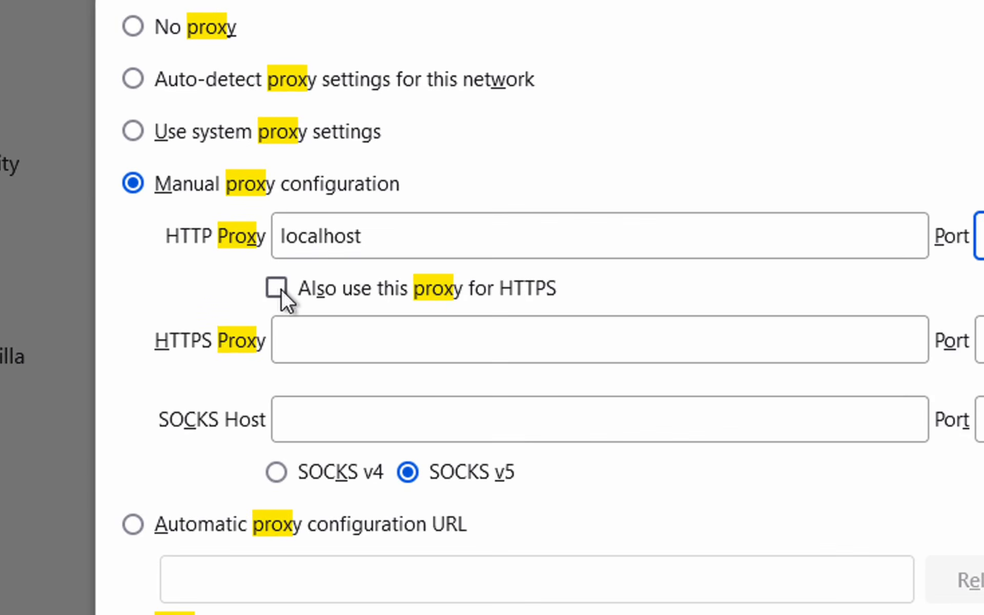
pyautogui.click(279, 289)
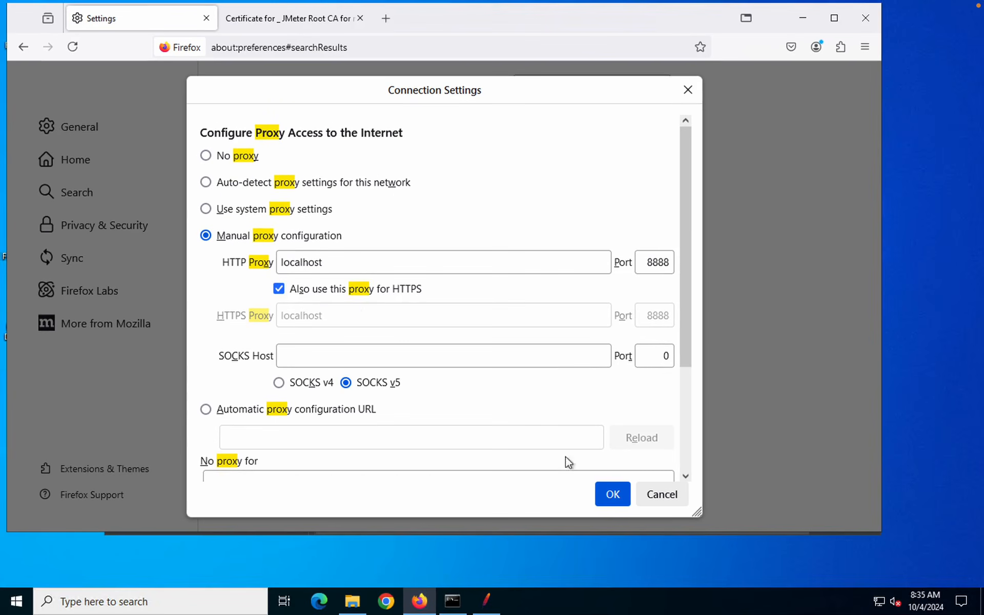
pyautogui.click(611, 496)
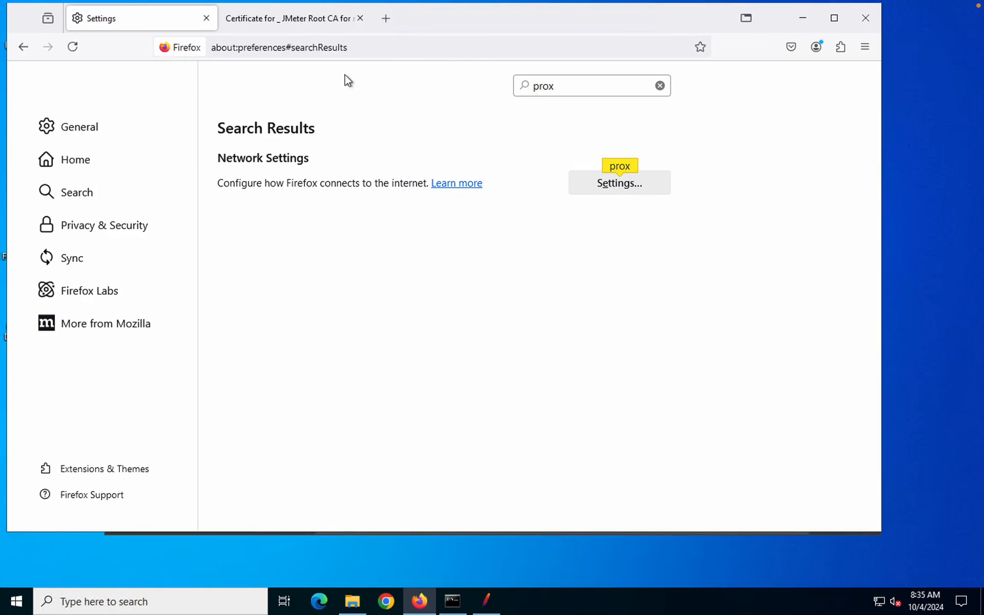
pyautogui.click(486, 600)
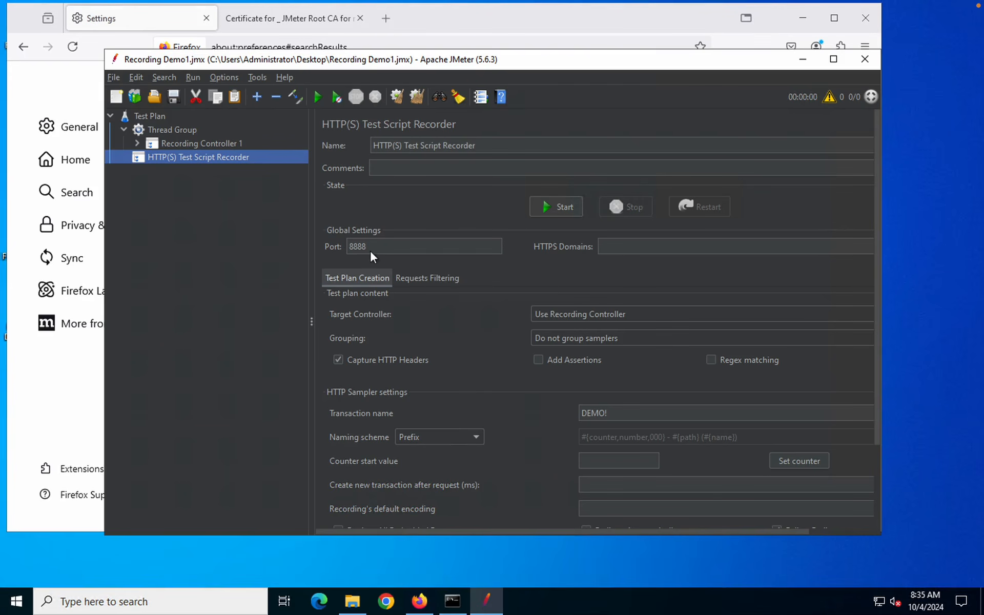
# Start the recorder on port 8888, dismiss the CA notice, and rename the transaction to DEMO2
pyautogui.doubleClick(350, 247)
pyautogui.click(568, 202)
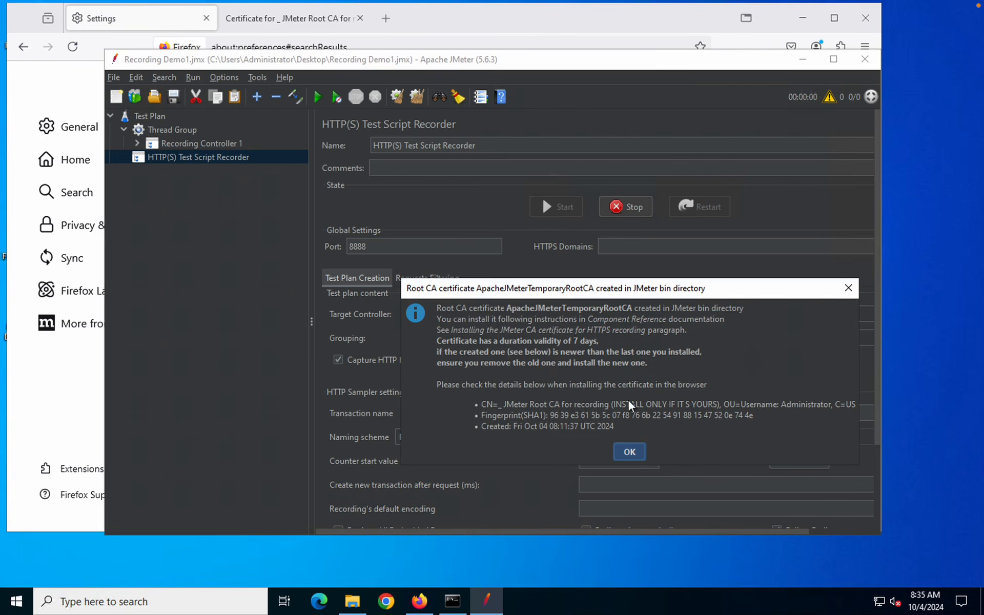
pyautogui.click(630, 451)
pyautogui.click(275, 56)
pyautogui.press('BackSpace')
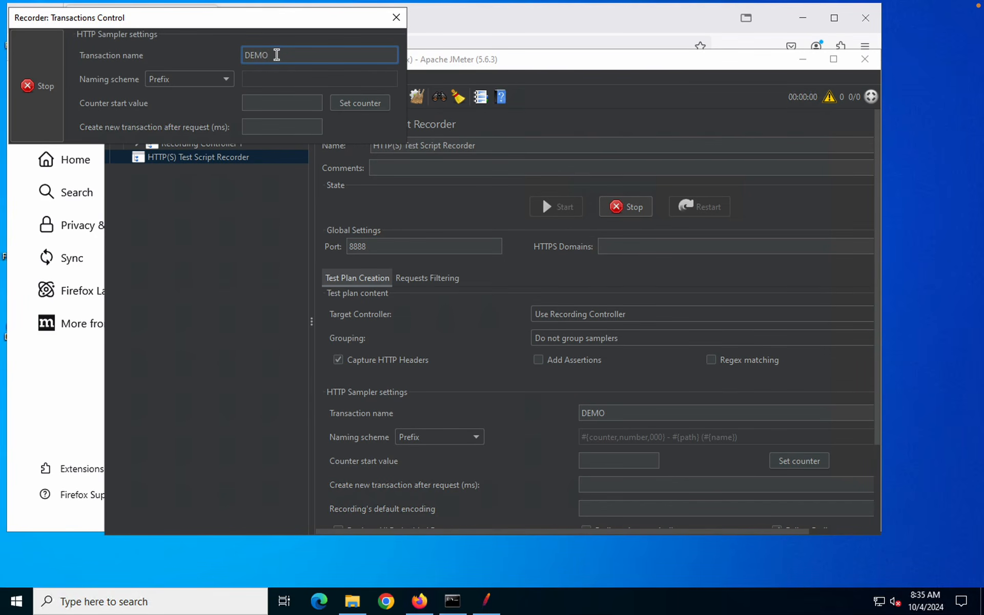
pyautogui.write('2')
# In Firefox, open a new tab and type google.com into the address bar
pyautogui.click(80, 411)
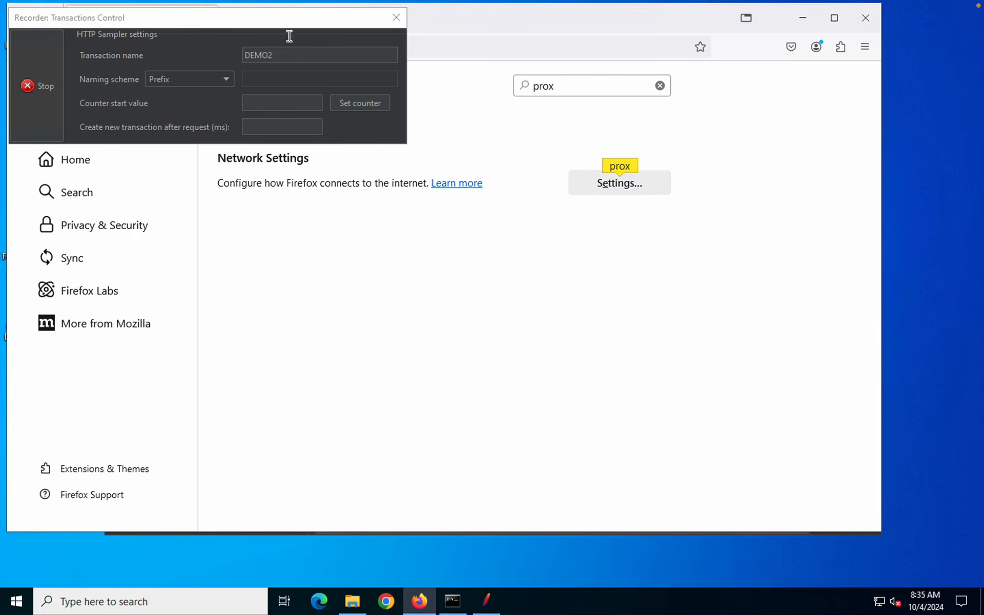
pyautogui.moveTo(339, 32); pyautogui.dragTo(858, 365)
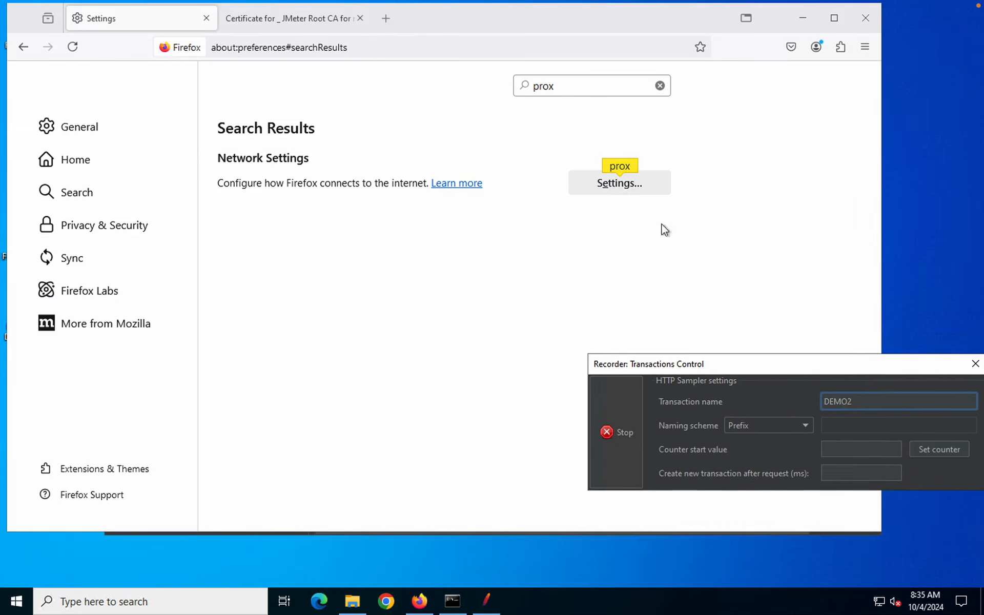
pyautogui.click(384, 20)
pyautogui.write('go')
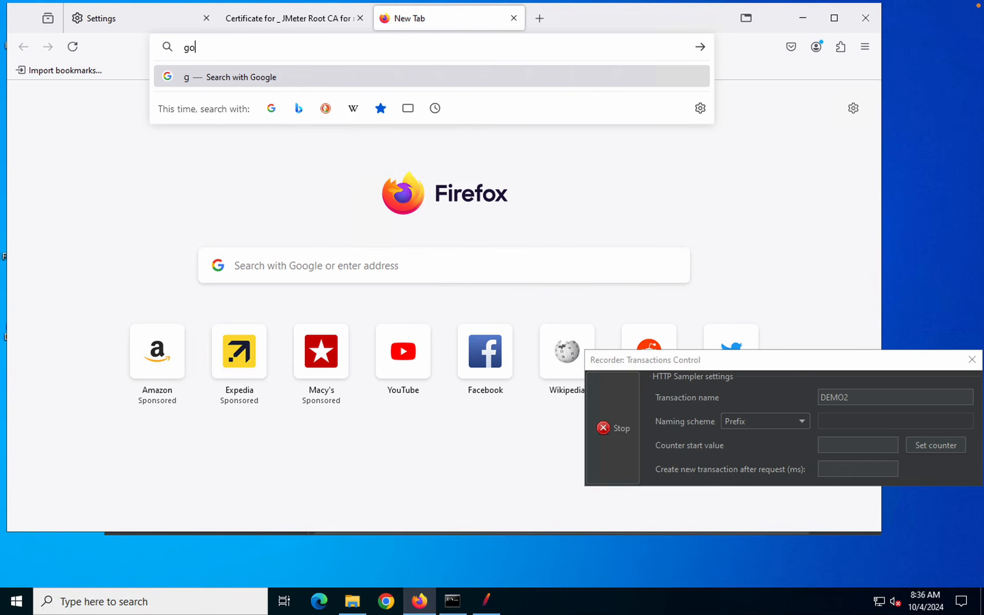
pyautogui.write('ogl')
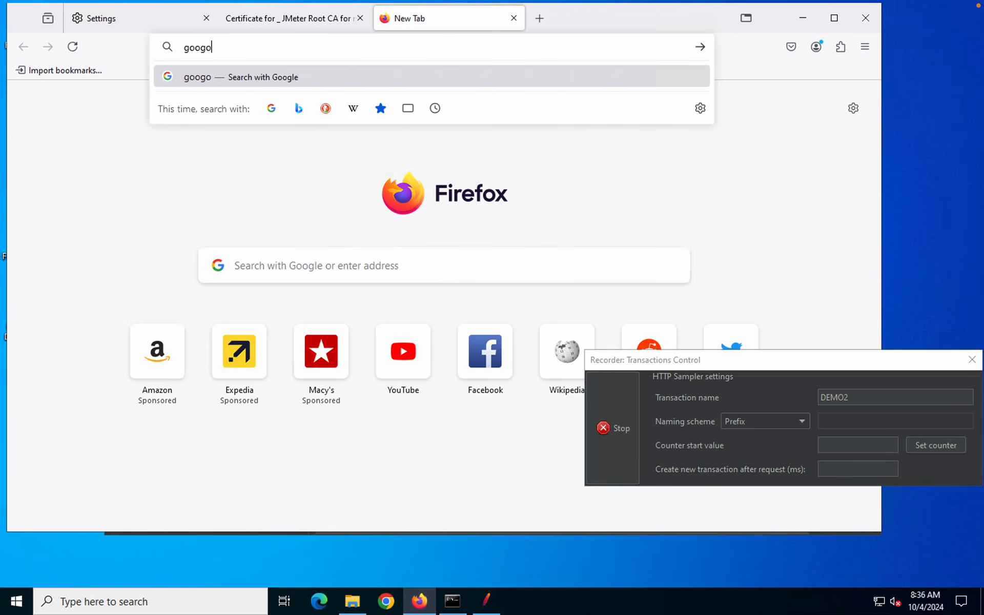
pyautogui.write('e.com')
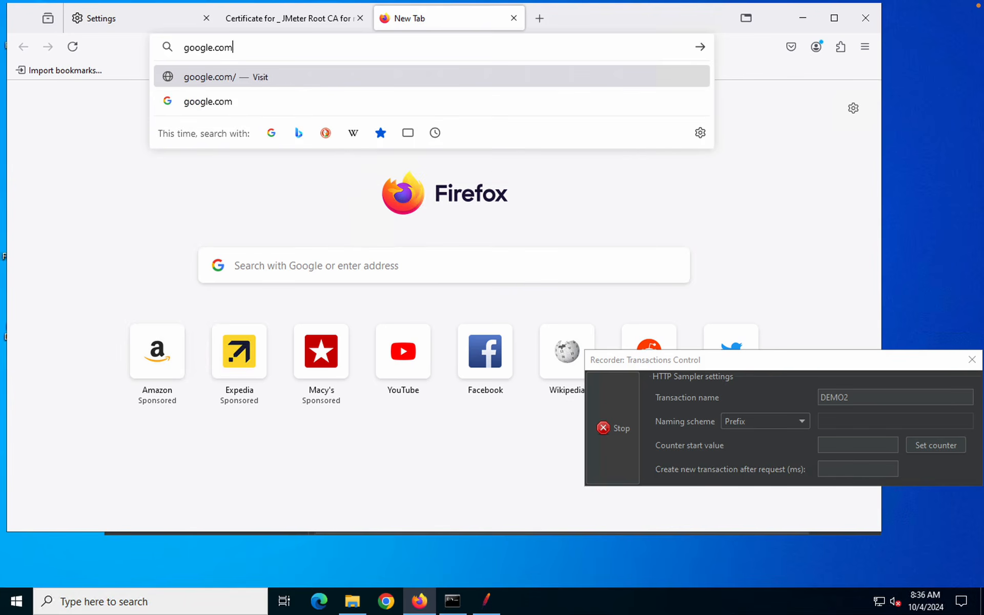
# Search Google for 'google.com' in Firefox through the recording proxy, then return to JMeter
pyautogui.press('Return')
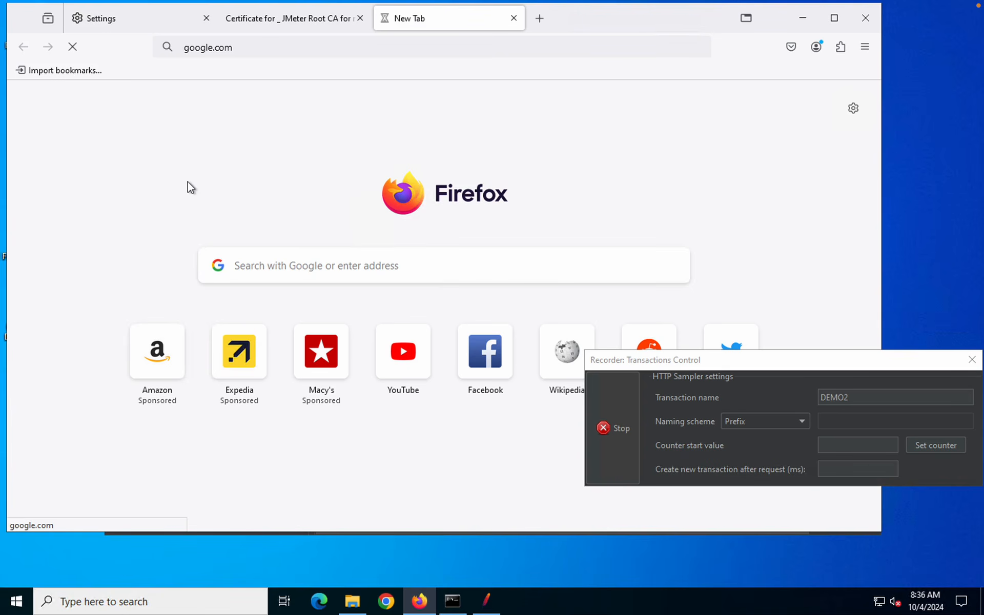
pyautogui.click(231, 47)
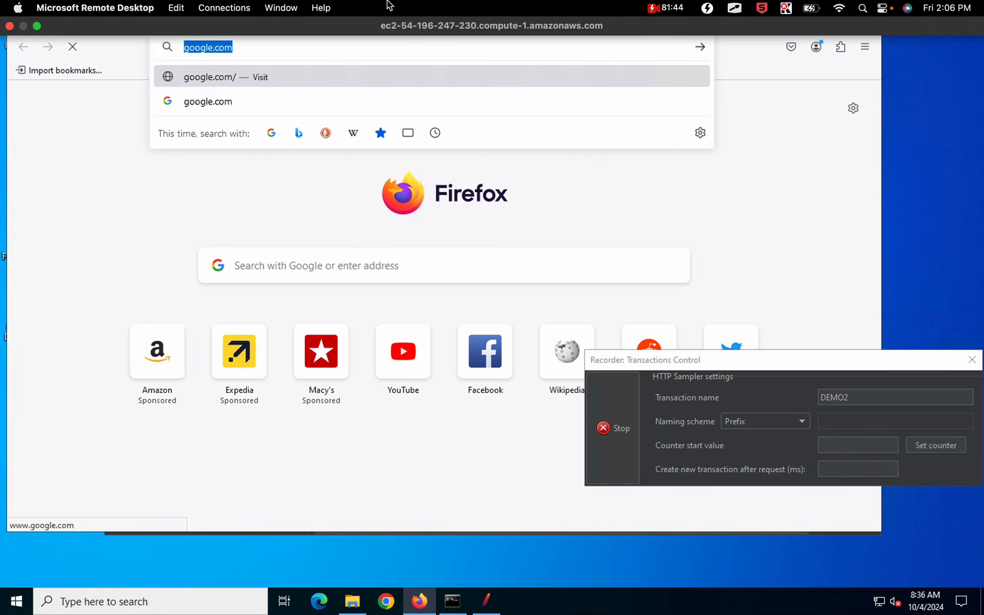
pyautogui.click(256, 109)
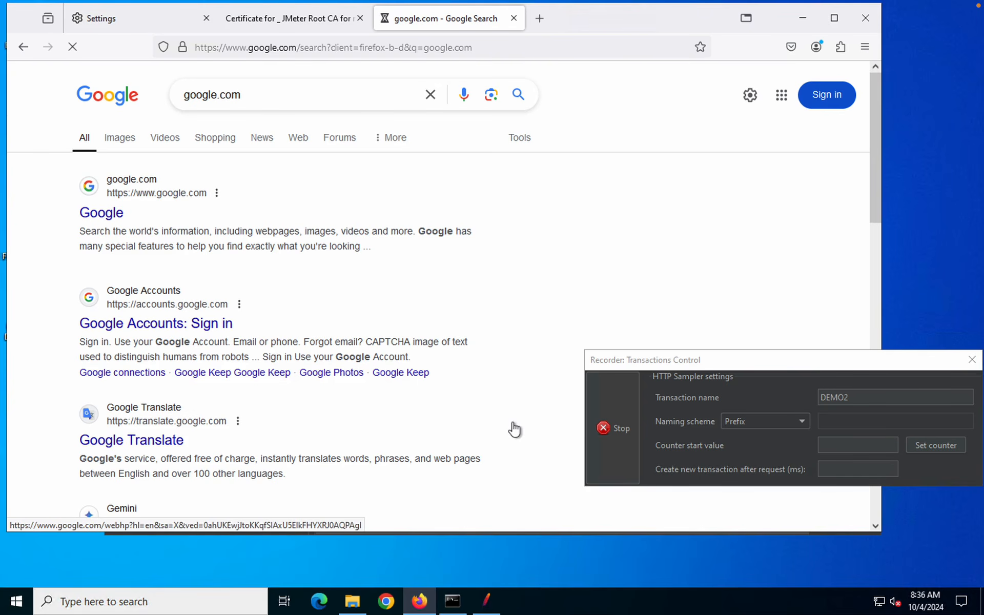
pyautogui.hotkey('alt', 'Tab')
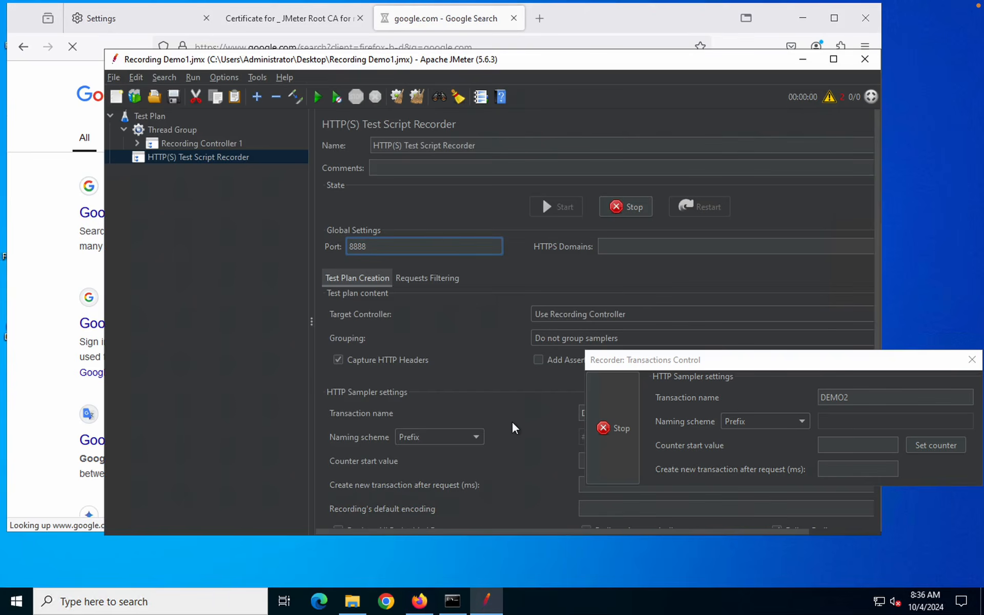
# Expand Recording Controller 1 and inspect the recorded DEMO2/-5 and gen_204 requests
pyautogui.click(138, 143)
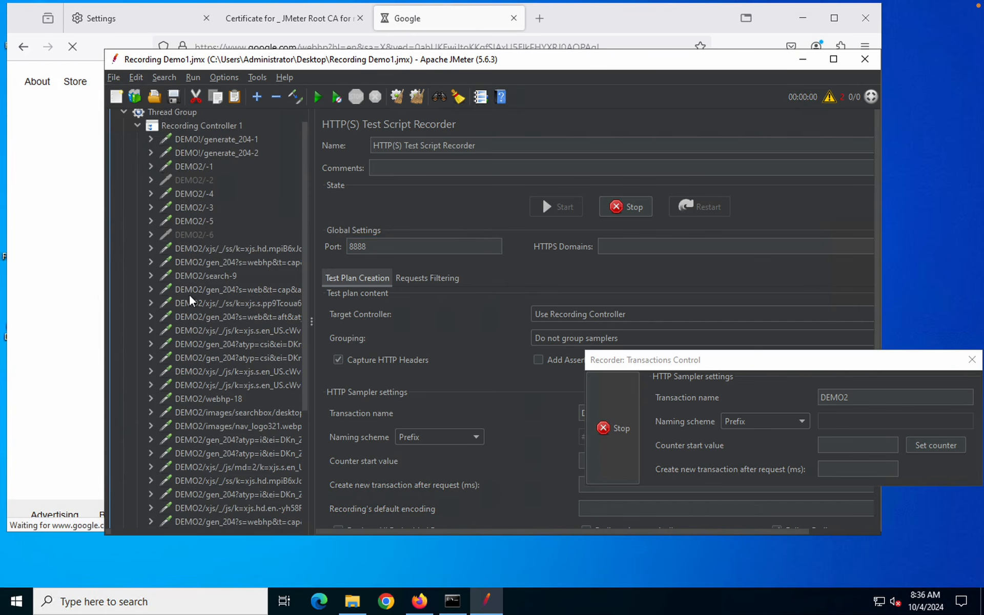
pyautogui.click(194, 222)
pyautogui.scroll(-5, 204, 371)
pyautogui.scroll(1, 207, 305)
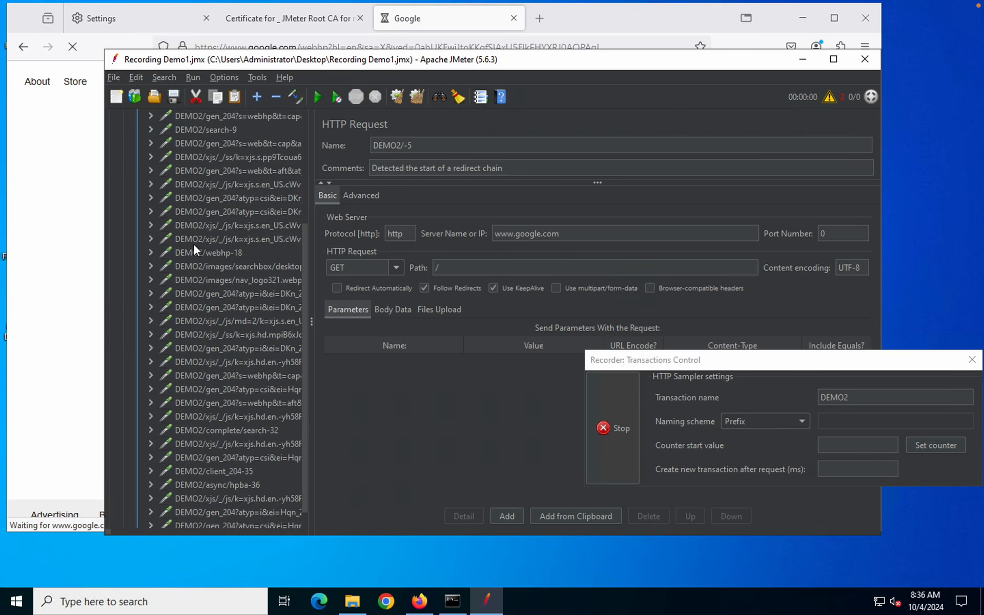
pyautogui.scroll(5, 193, 247)
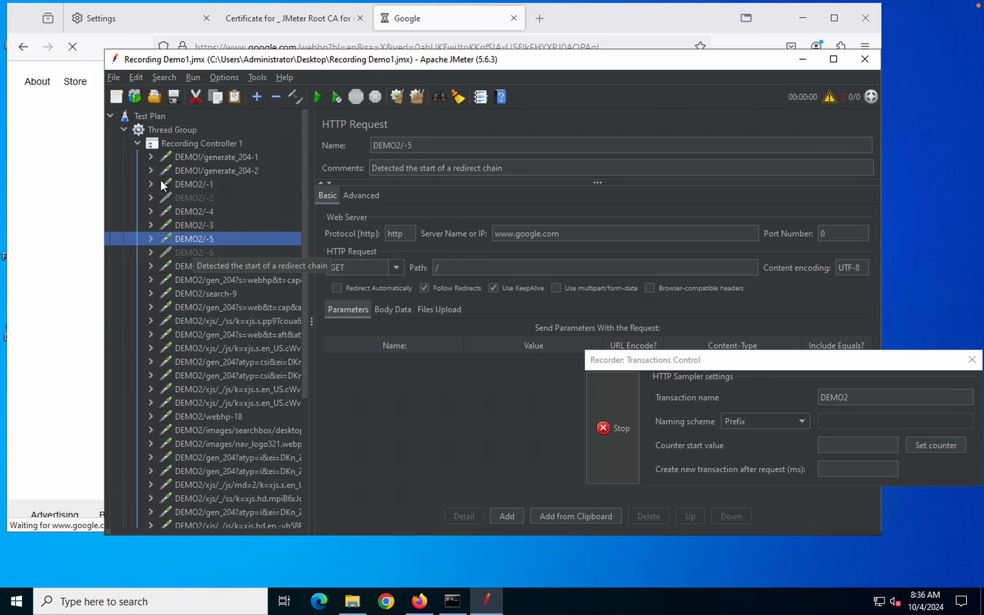
pyautogui.click(200, 331)
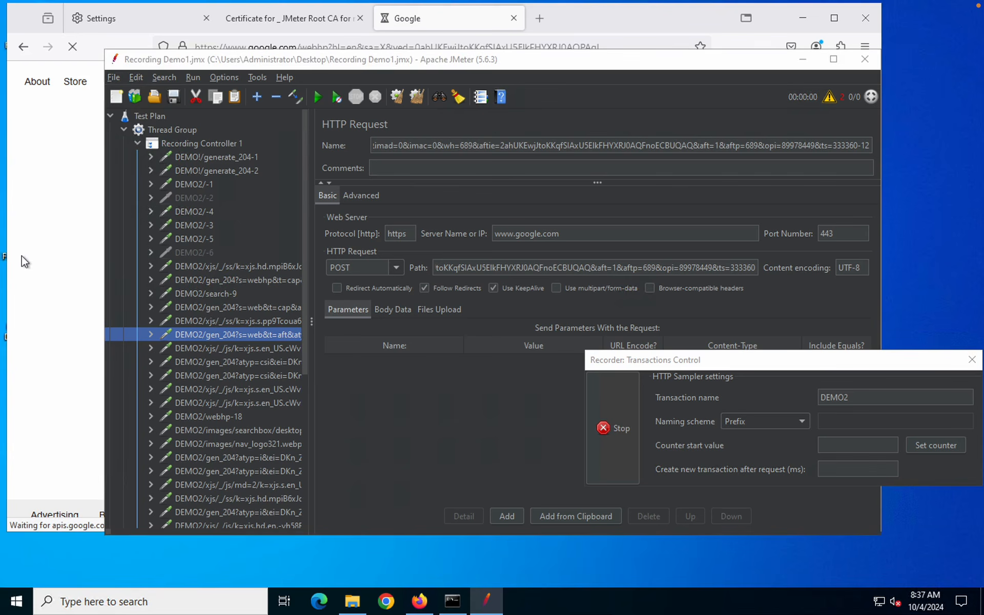
# Stop the recording from the Transactions Control window and check the recorder settings
pyautogui.click(59, 264)
pyautogui.click(620, 438)
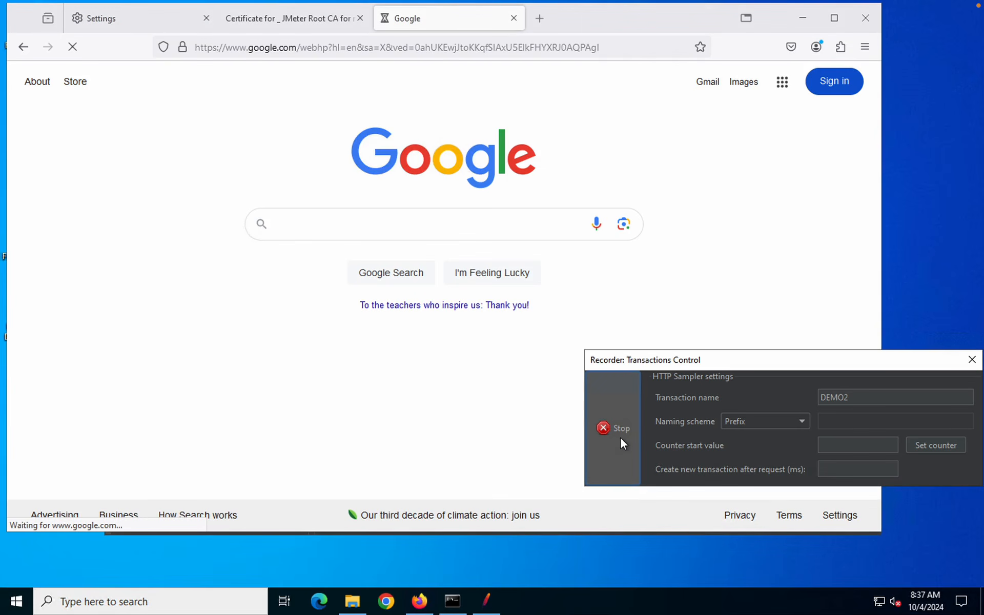
pyautogui.click(487, 602)
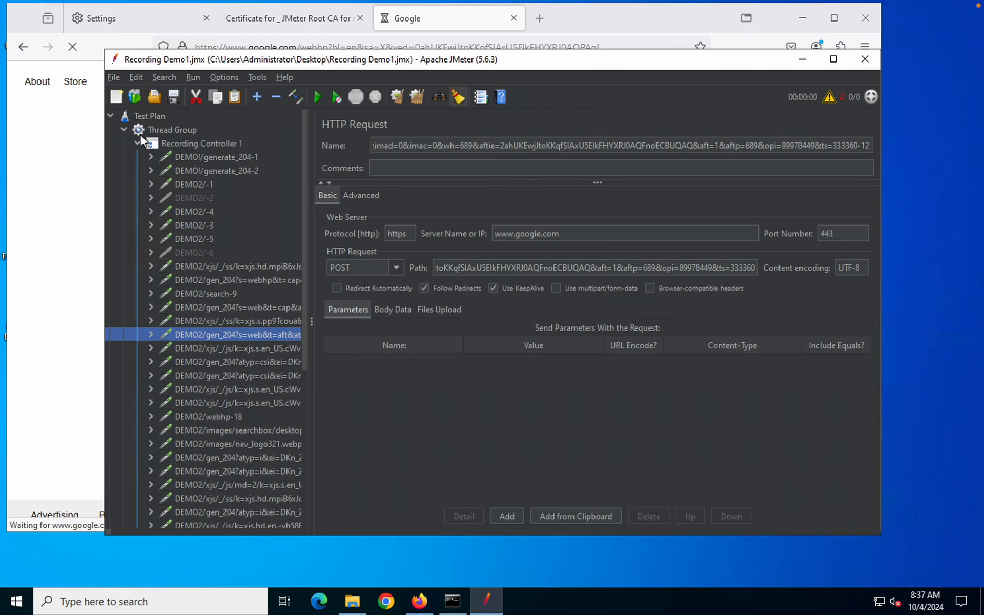
pyautogui.click(135, 140)
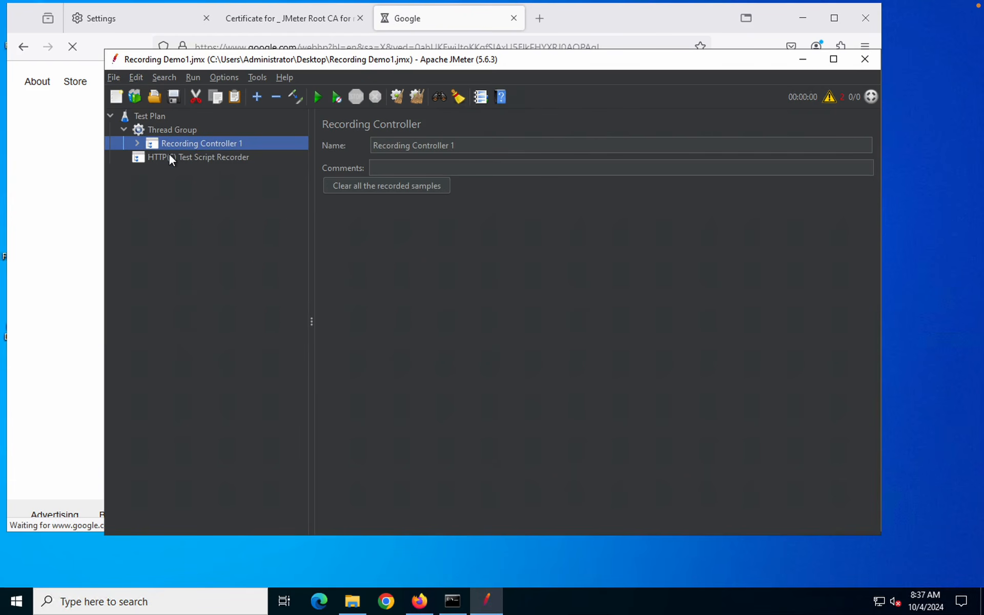
pyautogui.click(194, 158)
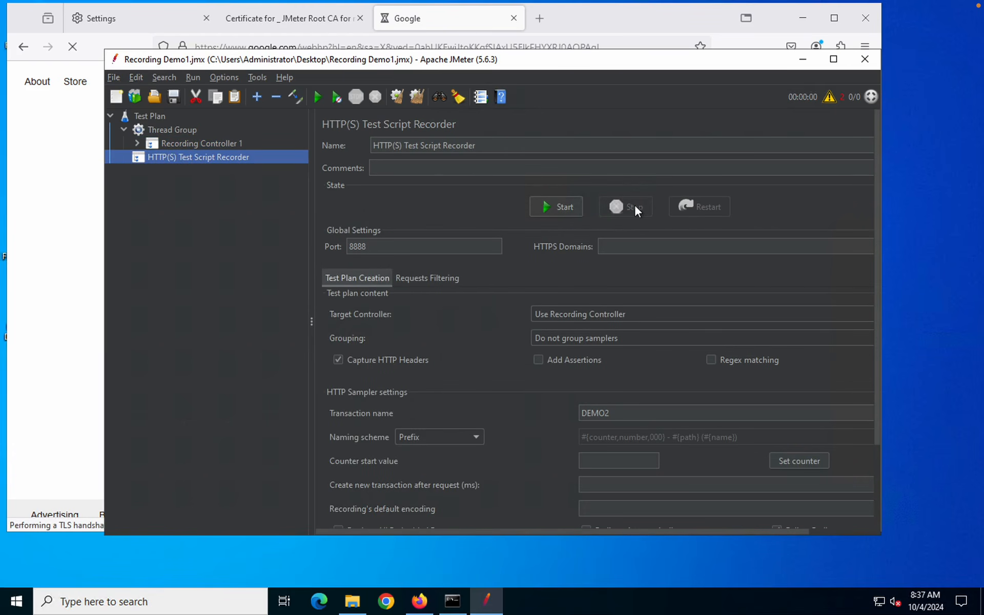
# Re-expand Recording Controller 1 and inspect another captured gen_204 request
pyautogui.click(160, 144)
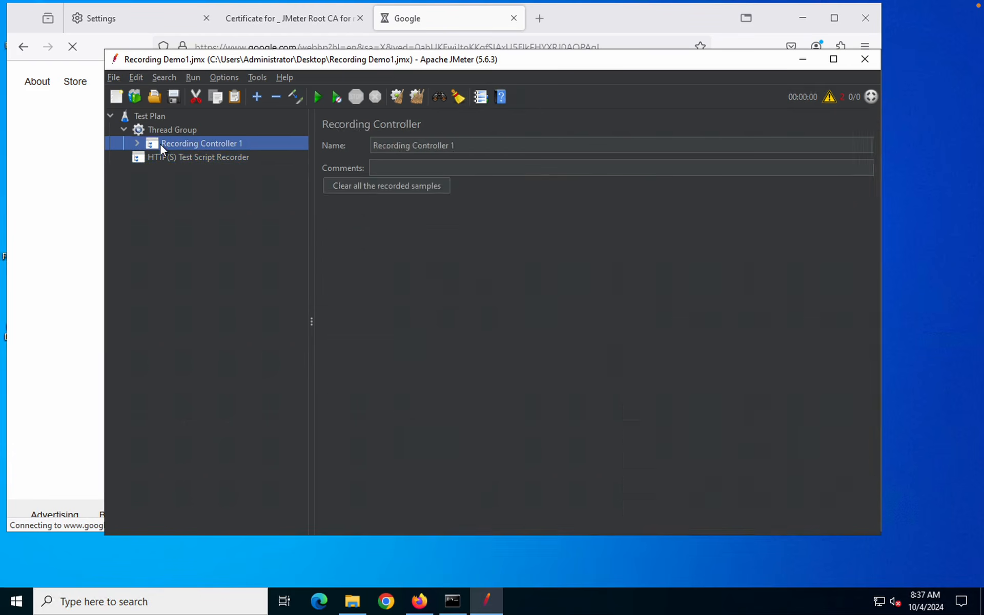
pyautogui.doubleClick(160, 144)
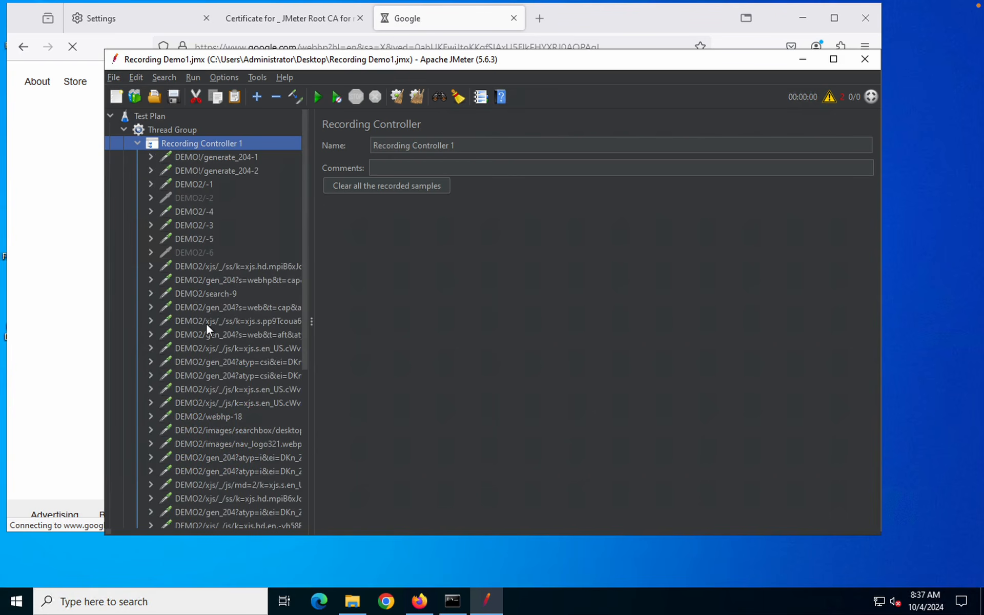
pyautogui.scroll(-2, 192, 297)
pyautogui.click(193, 297)
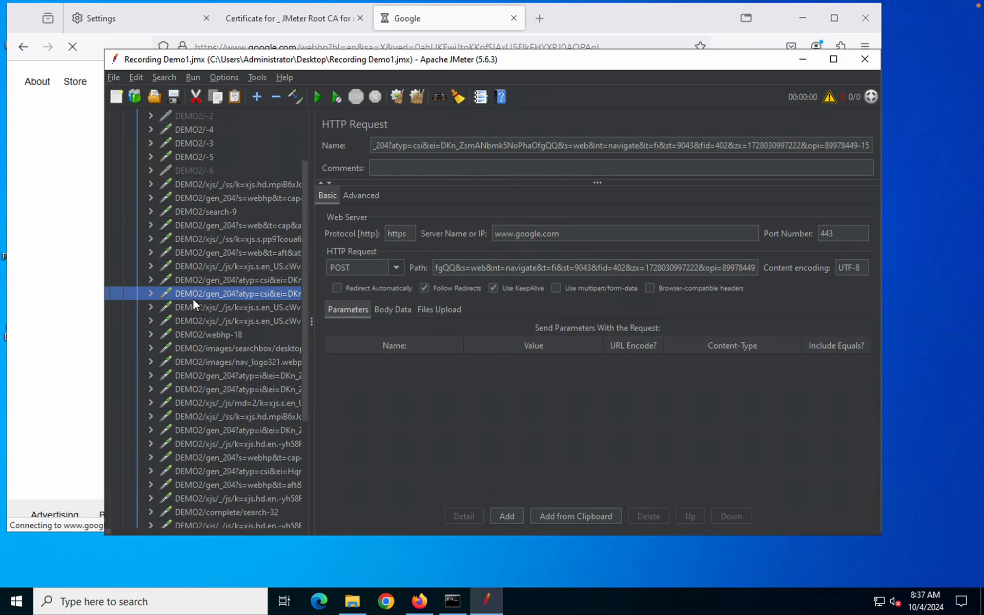
pyautogui.scroll(-1, 193, 297)
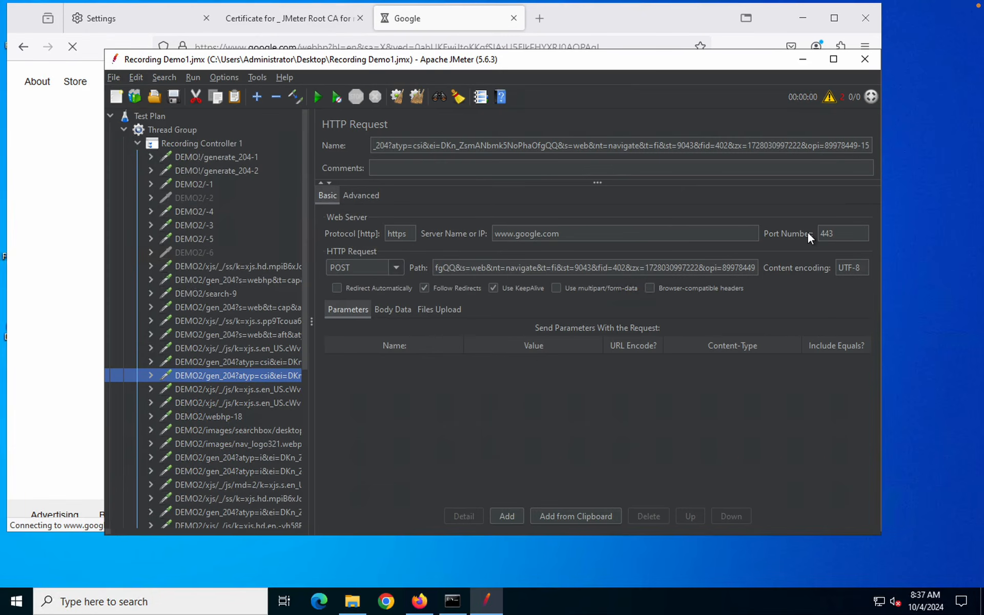
pyautogui.hotkey('ctrl', 'Right')
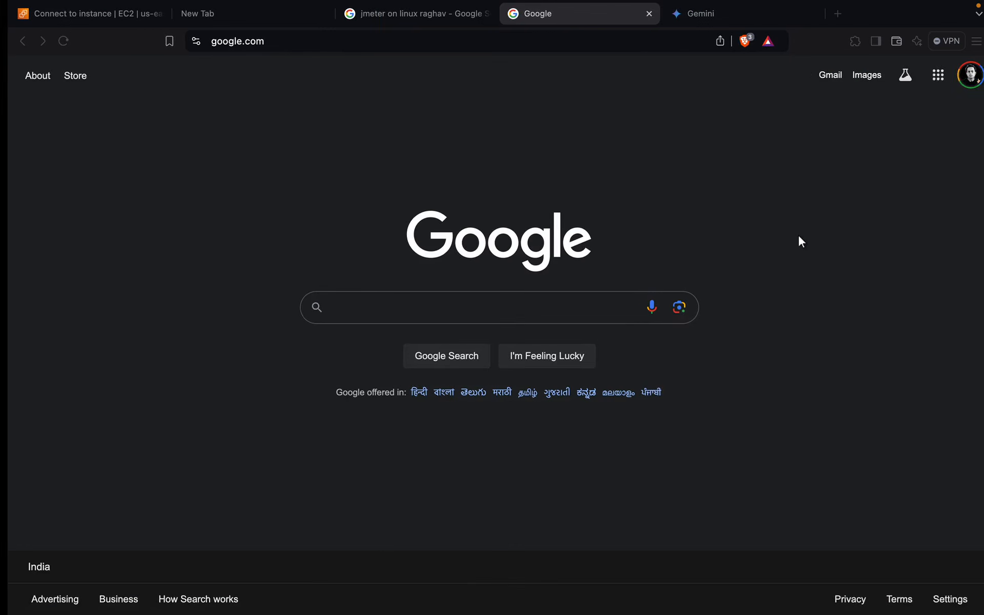
pyautogui.hotkey('ctrl', 'Left')
pyautogui.hotkey('ctrl', 'Left')
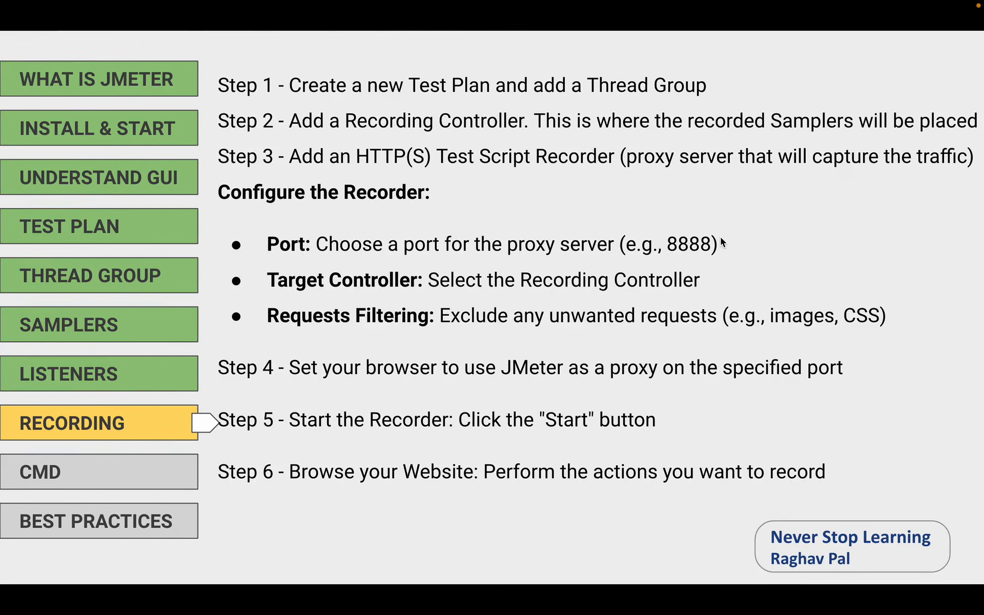
pyautogui.hotkey('ctrl', 'Right')
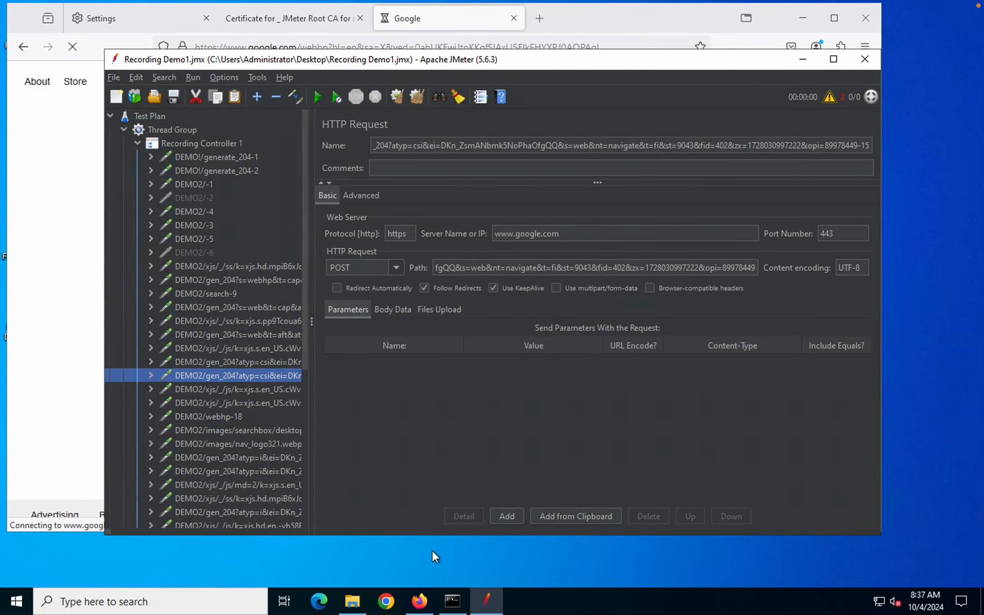
pyautogui.click(388, 602)
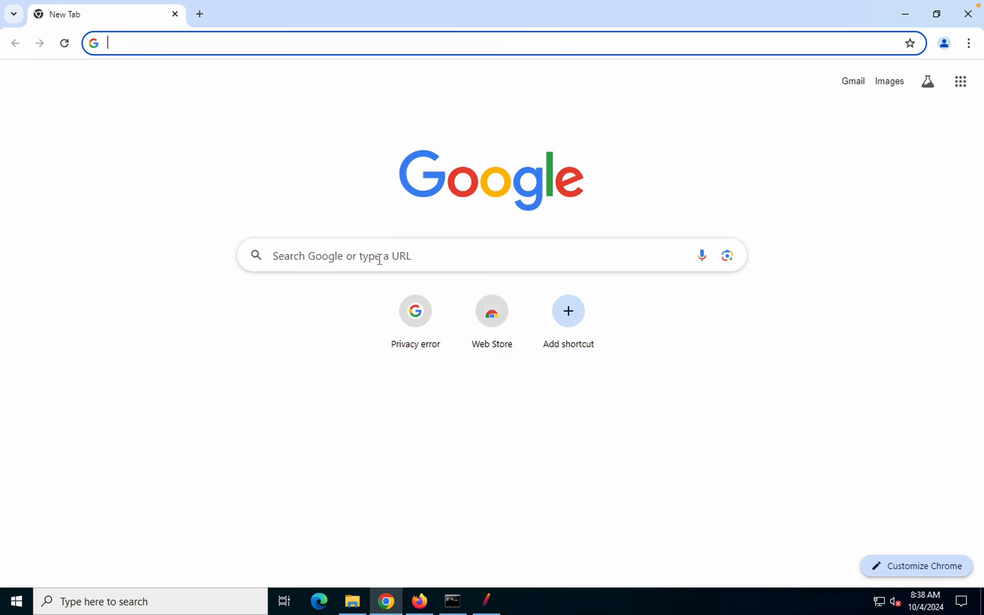
# Search Google for 'orange hrm demo login' and open the Demo OrangeHRM result in a new tab
pyautogui.click(379, 259)
pyautogui.write('or')
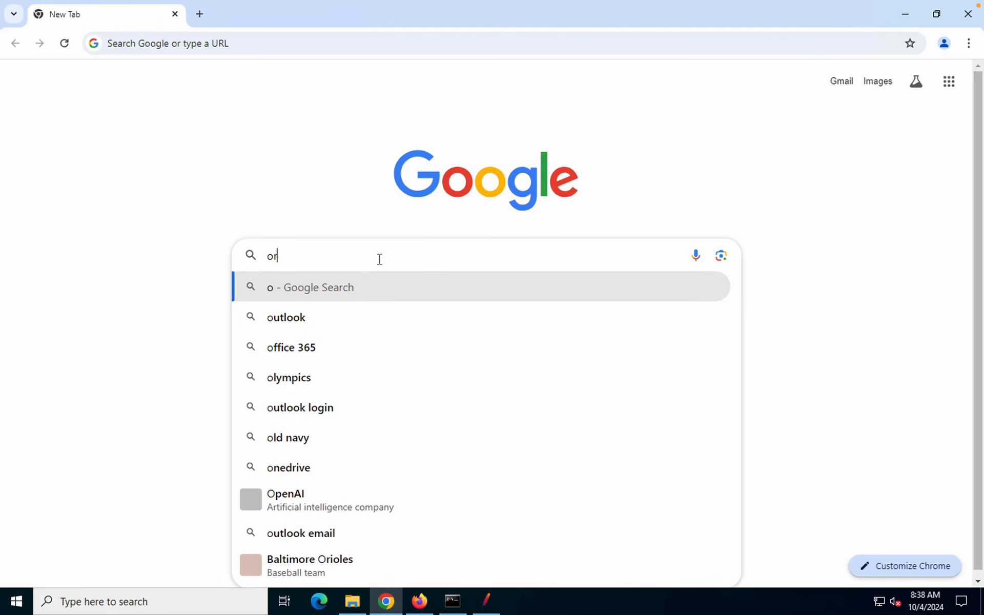
pyautogui.write('a')
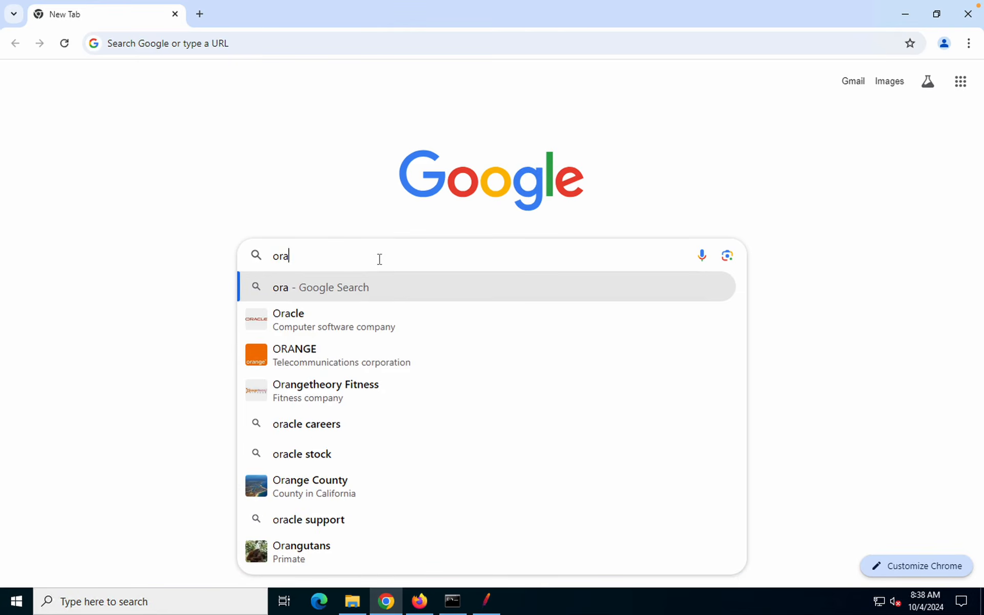
pyautogui.write('nge hrm de')
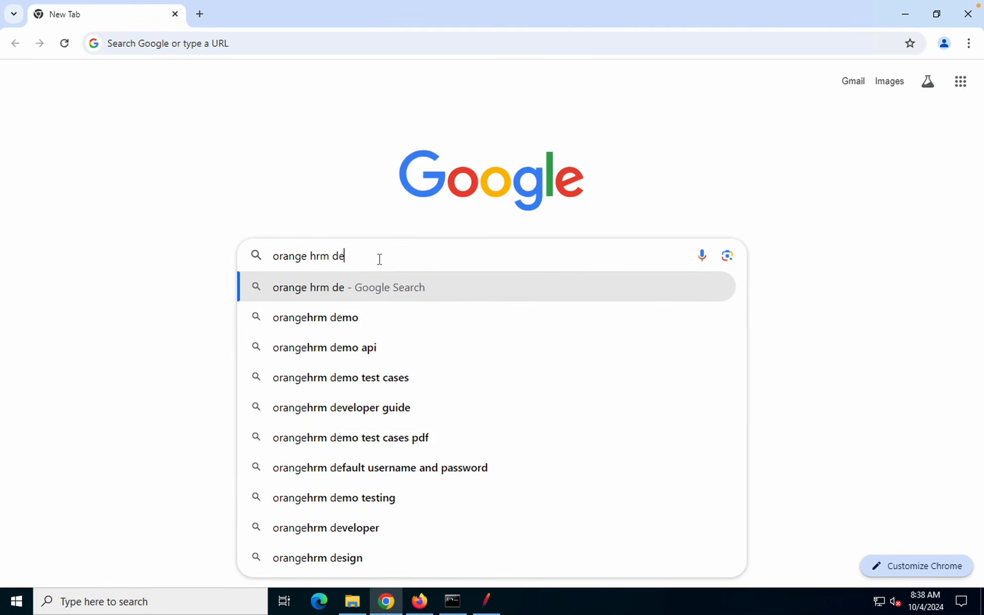
pyautogui.write('mo logi')
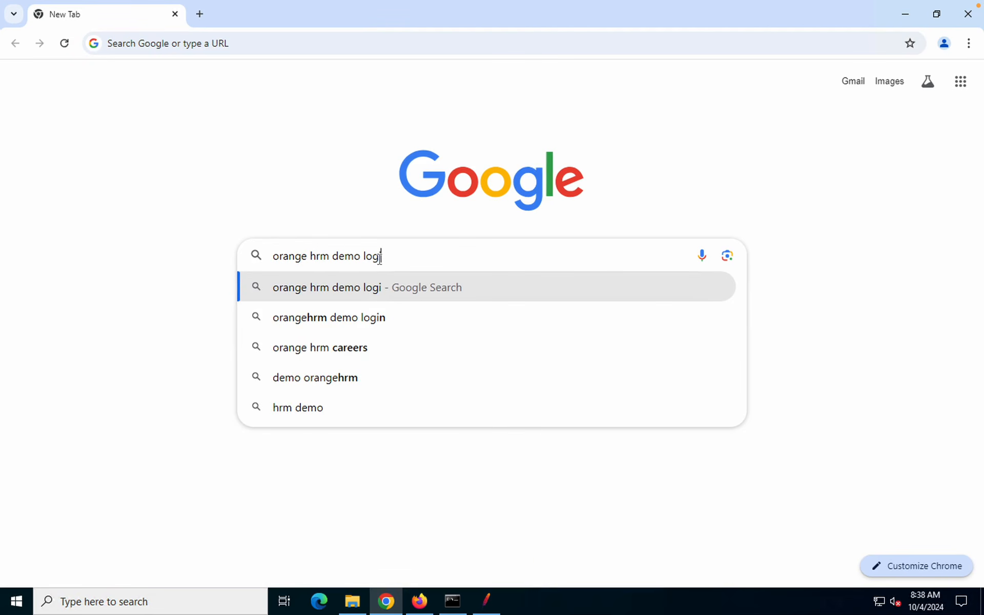
pyautogui.write('n')
pyautogui.press('Return')
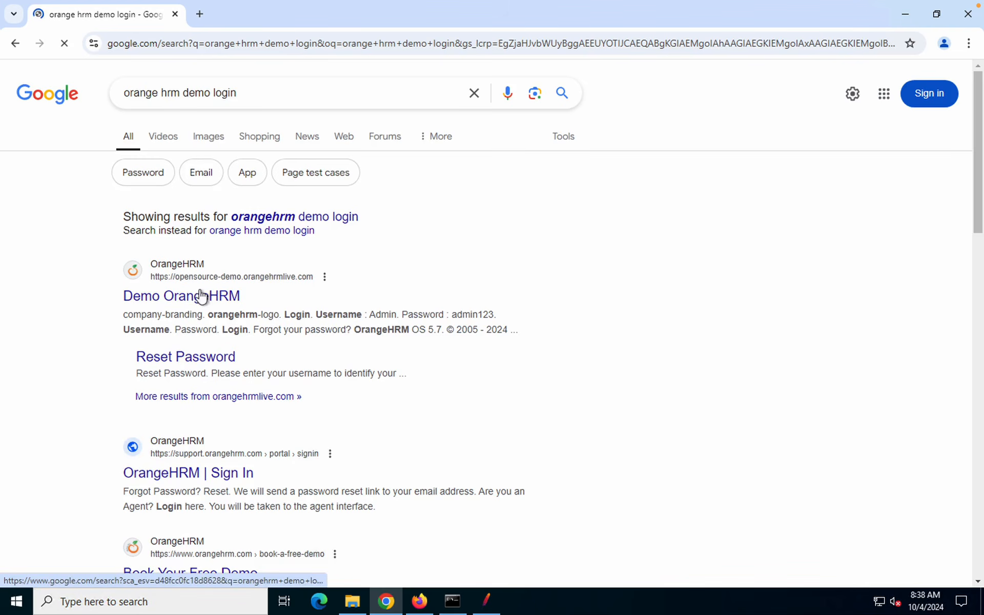
pyautogui.middleClick(198, 298)
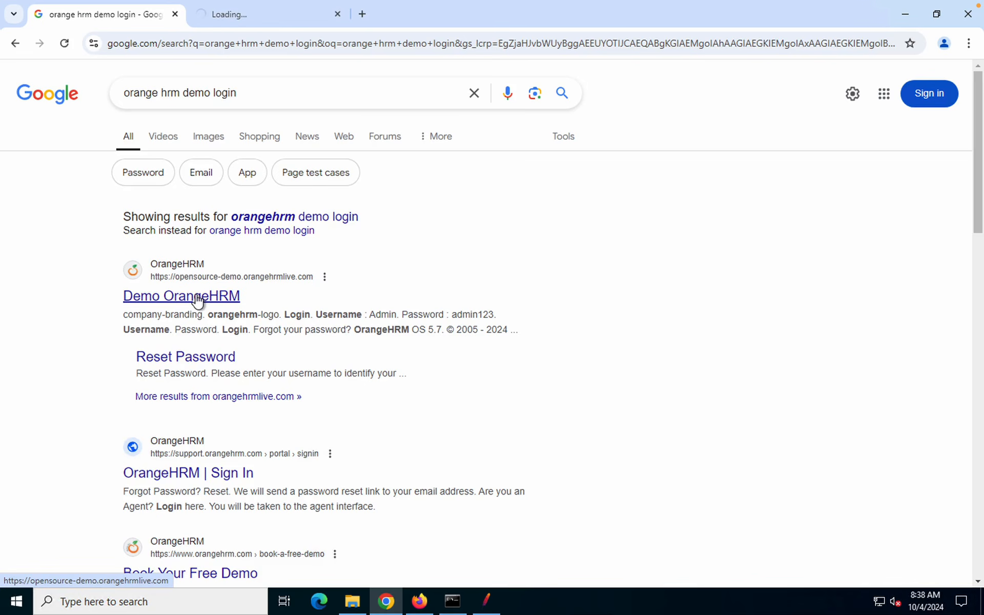
pyautogui.click(251, 23)
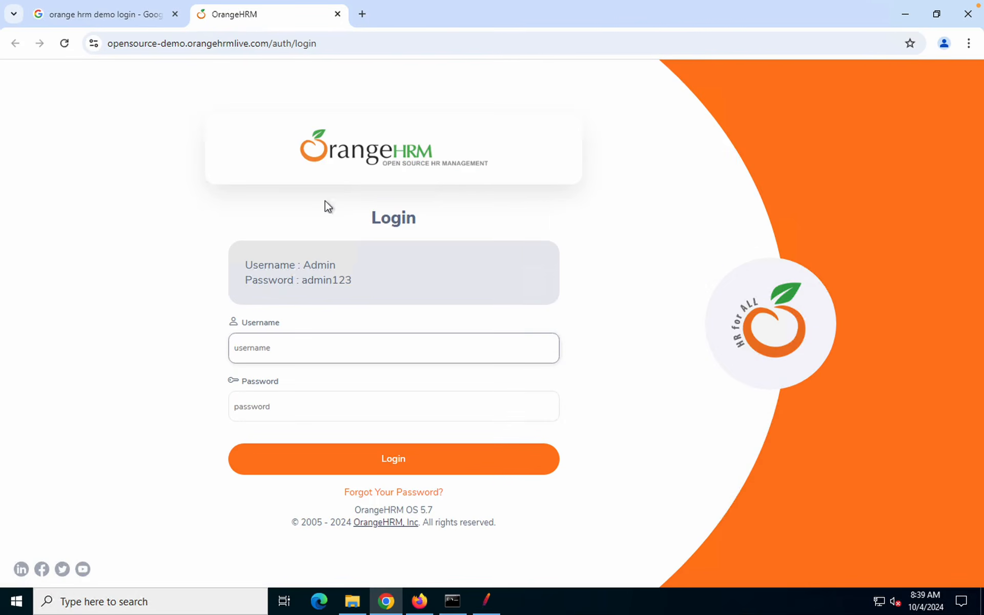
pyautogui.click(309, 43)
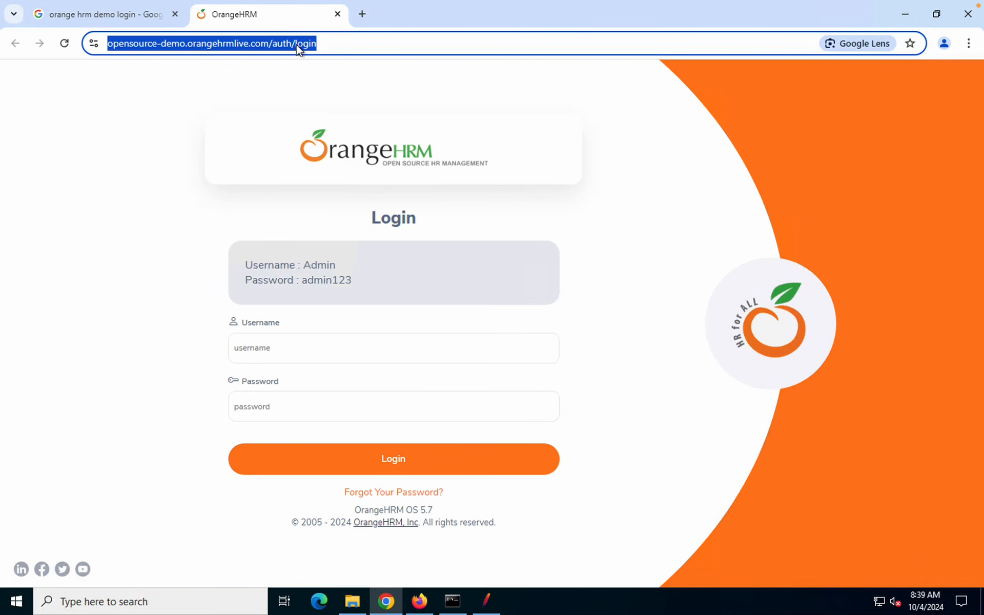
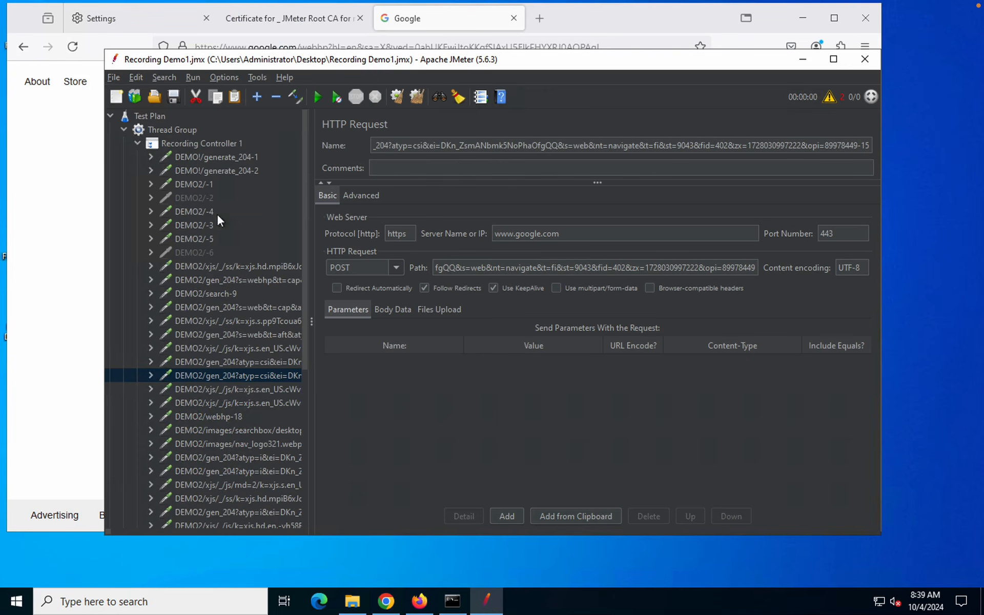
# Save Recording Demo1.jmx and replace it with a new, empty Test Plan
pyautogui.click(173, 99)
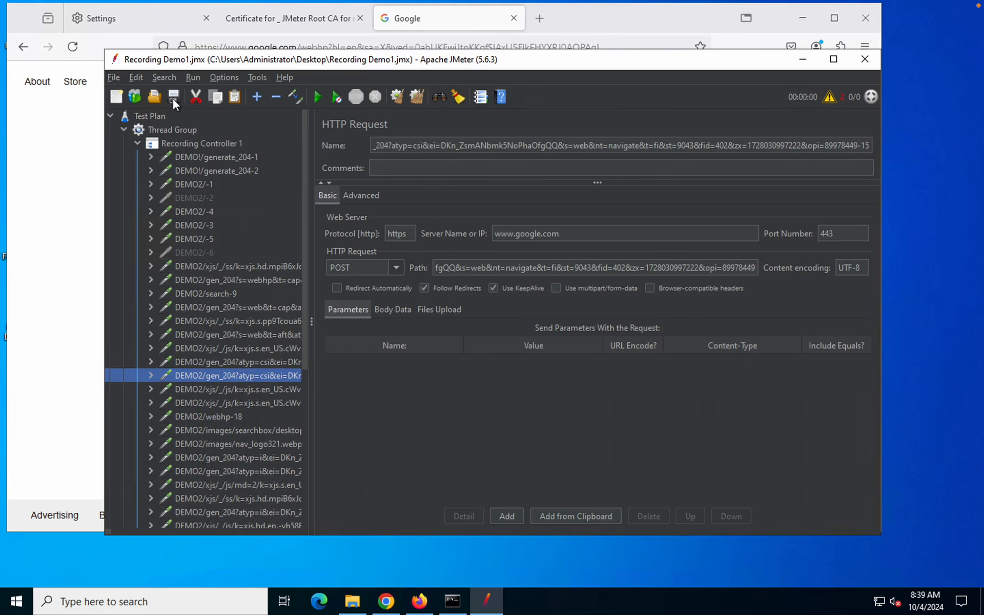
pyautogui.click(115, 98)
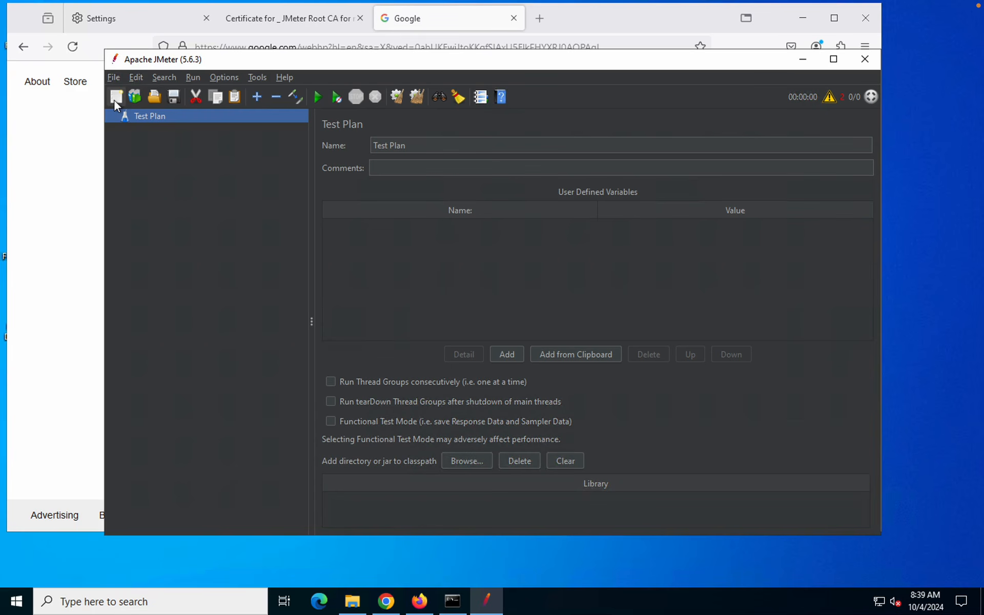
pyautogui.click(802, 20)
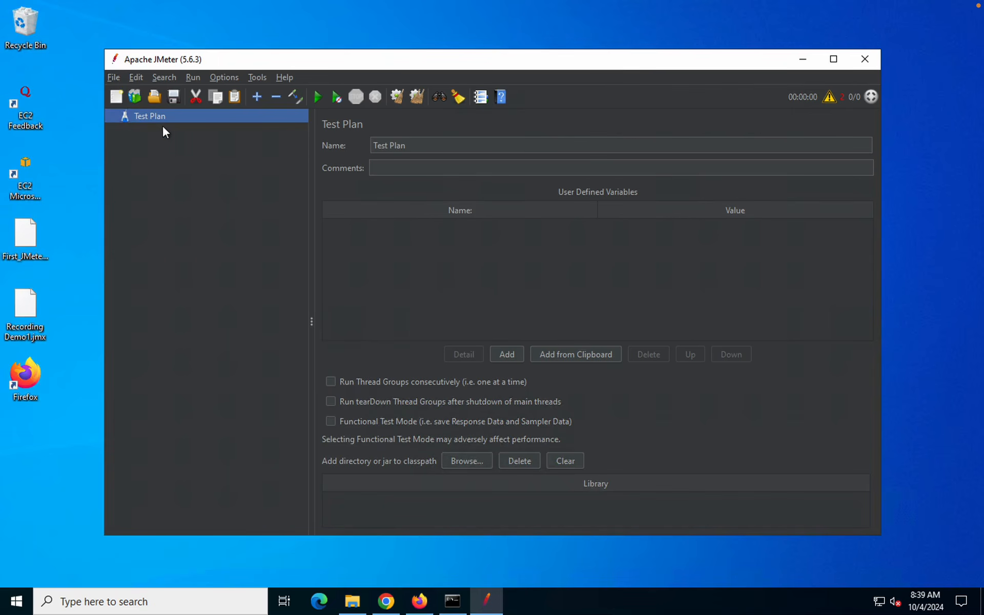
pyautogui.moveTo(375, 5)
# Create the test plan from the 'Recording with Think Time' template
pyautogui.click(834, 60)
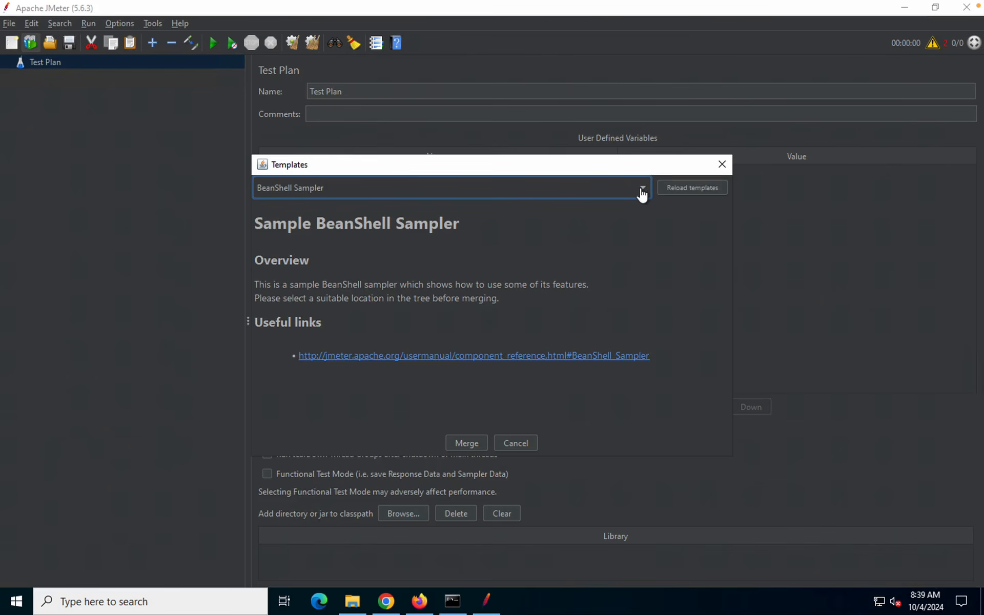
pyautogui.click(642, 189)
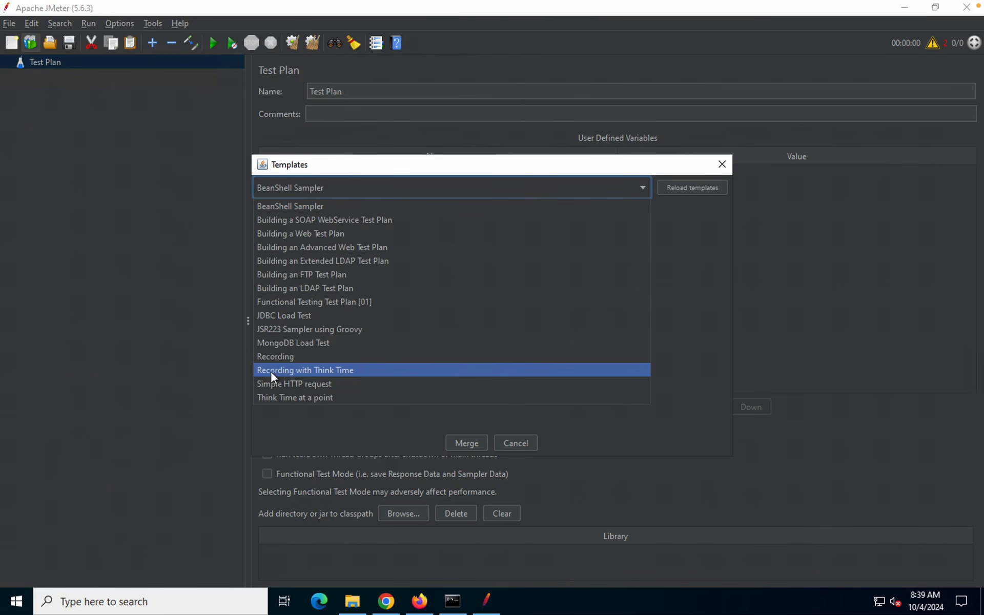
pyautogui.click(311, 370)
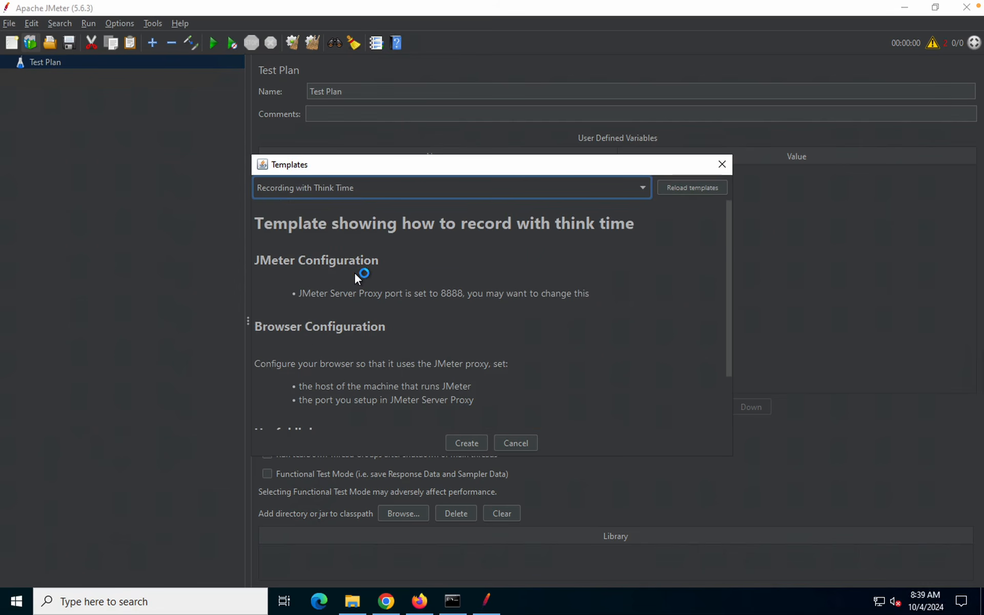
pyautogui.scroll(-3, 356, 273)
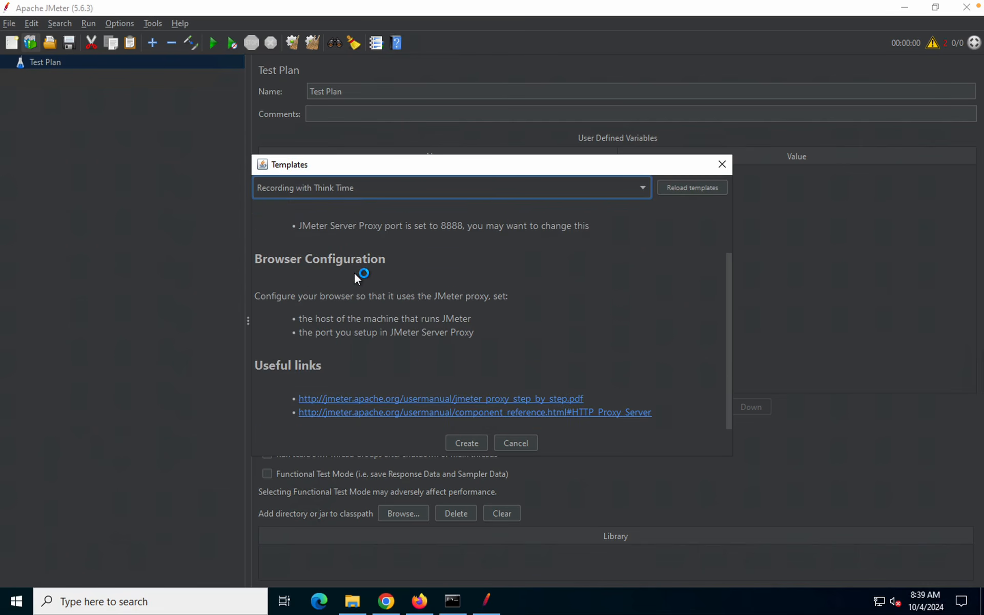
pyautogui.click(474, 443)
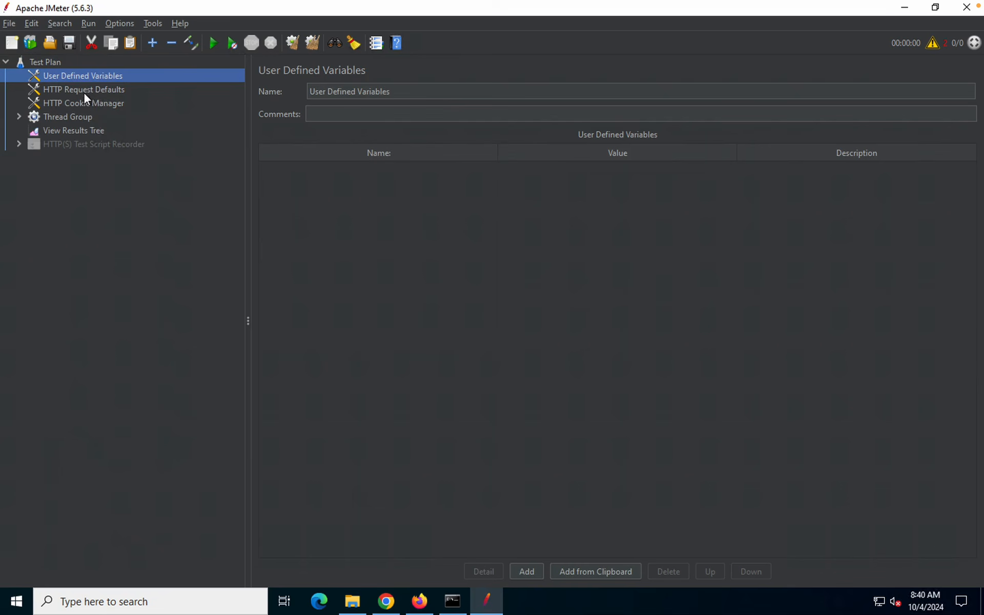
# Inspect Cookie Manager, Thread Group, Recording Controller and recorder, then view its Requests Filtering exclusions
pyautogui.click(78, 107)
pyautogui.click(66, 146)
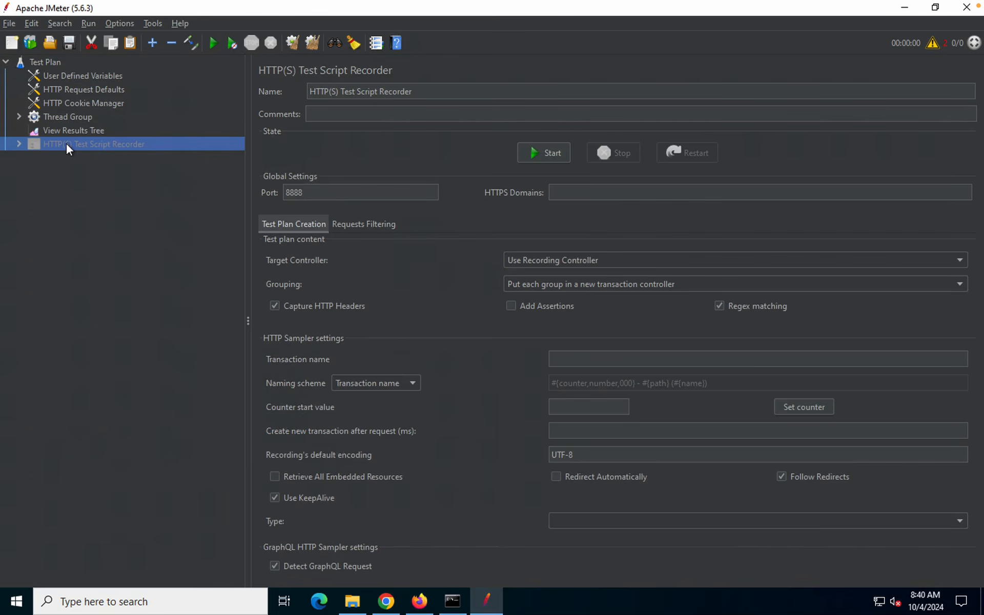
pyautogui.doubleClick(66, 146)
pyautogui.click(57, 118)
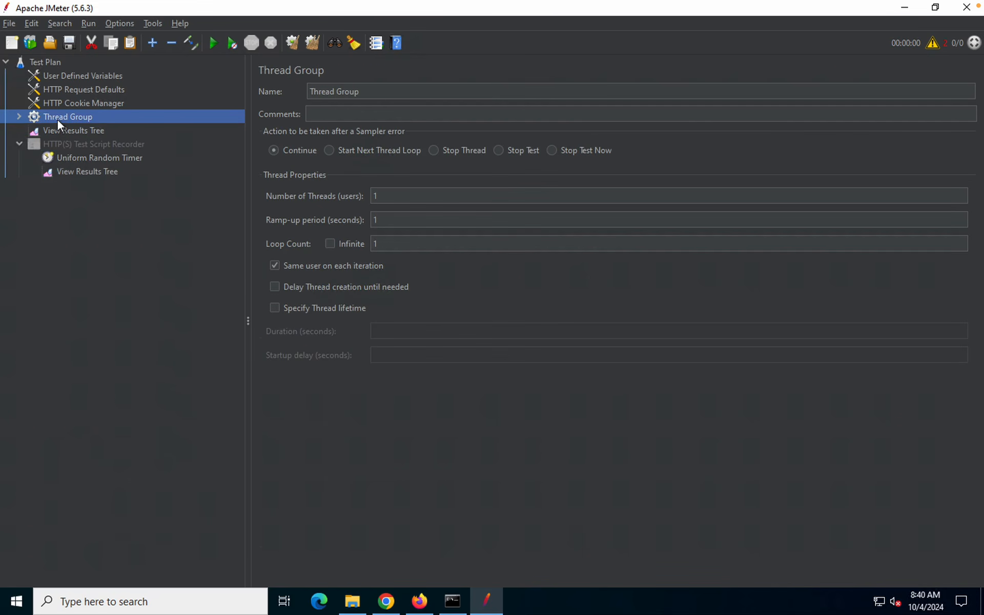
pyautogui.doubleClick(57, 118)
pyautogui.click(84, 132)
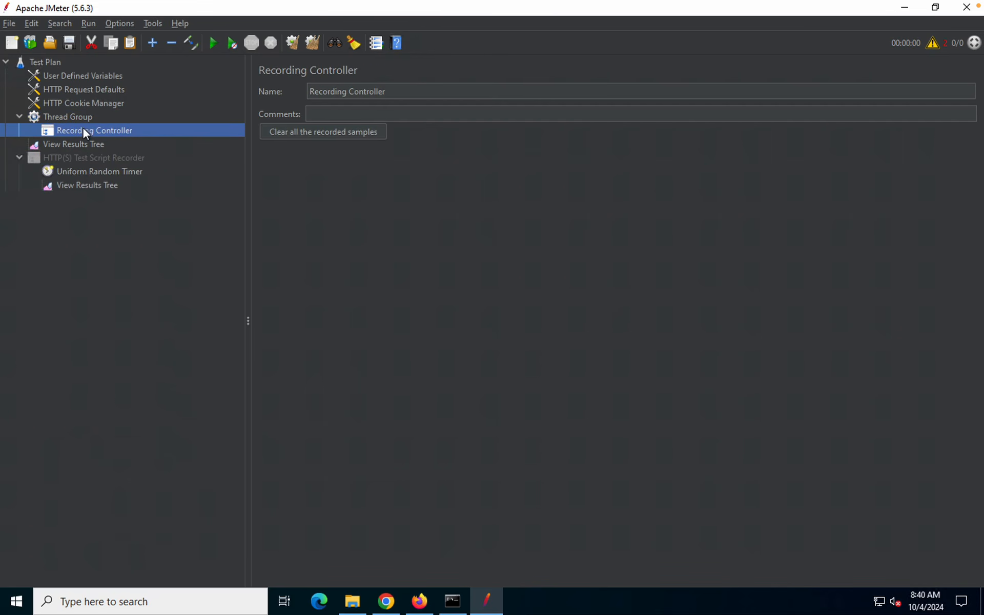
pyautogui.click(66, 158)
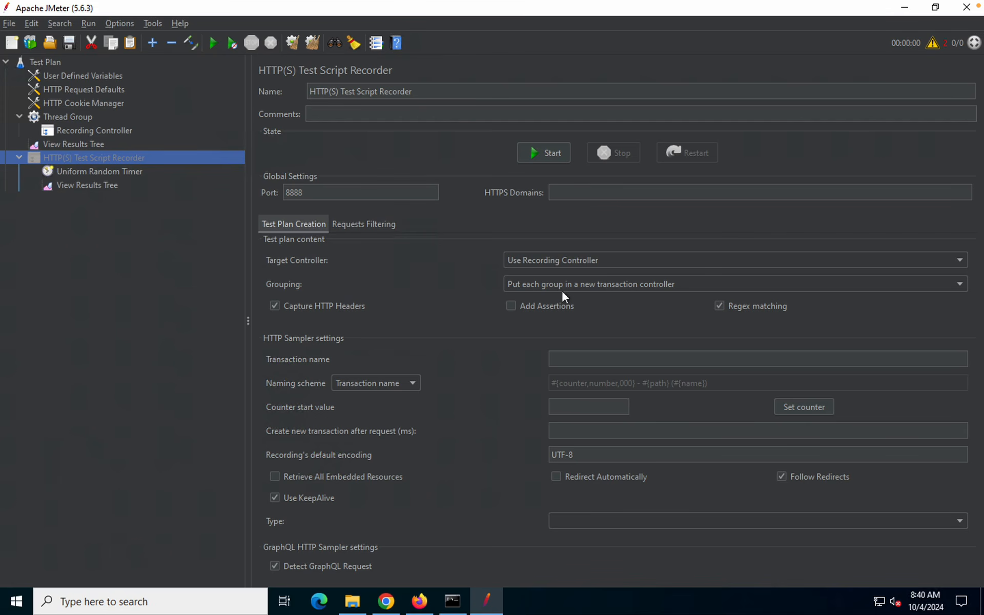
pyautogui.click(362, 226)
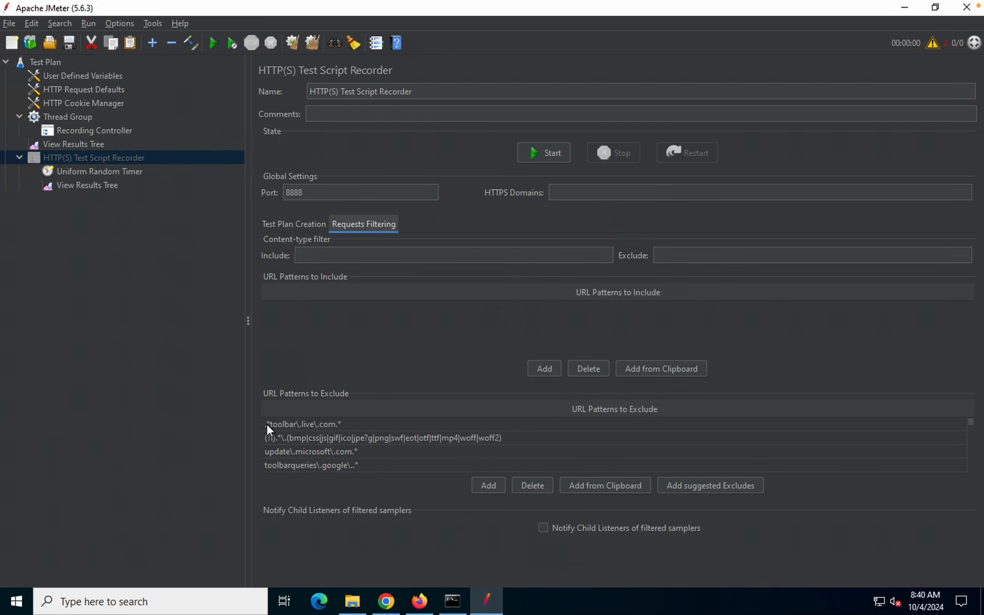
pyautogui.moveTo(254, 407)
pyautogui.mouseDown()
pyautogui.moveTo(537, 478)
pyautogui.moveTo(624, 482)
pyautogui.moveTo(597, 475)
pyautogui.mouseUp()
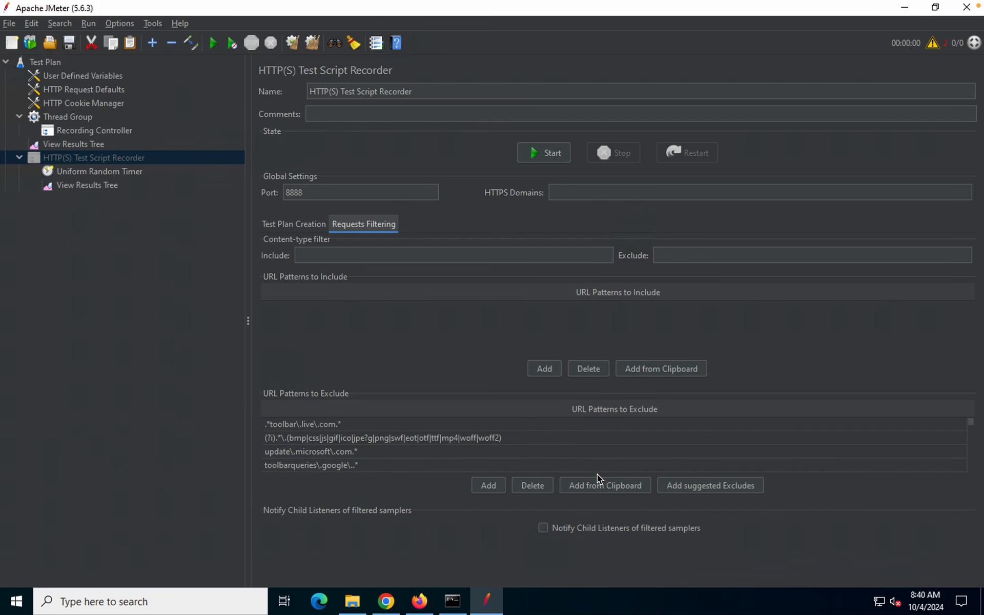
pyautogui.click(26, 44)
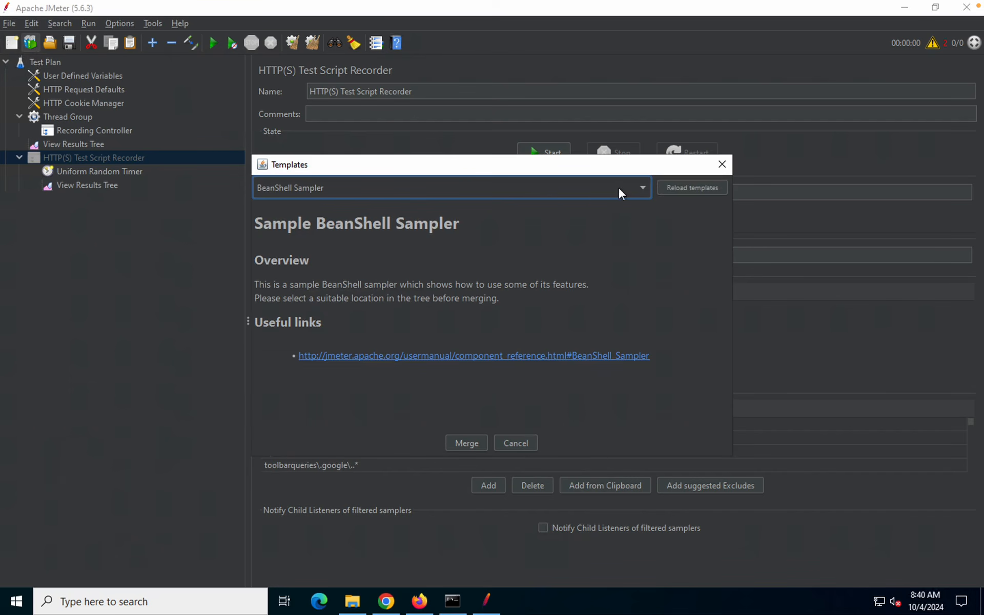
pyautogui.click(642, 189)
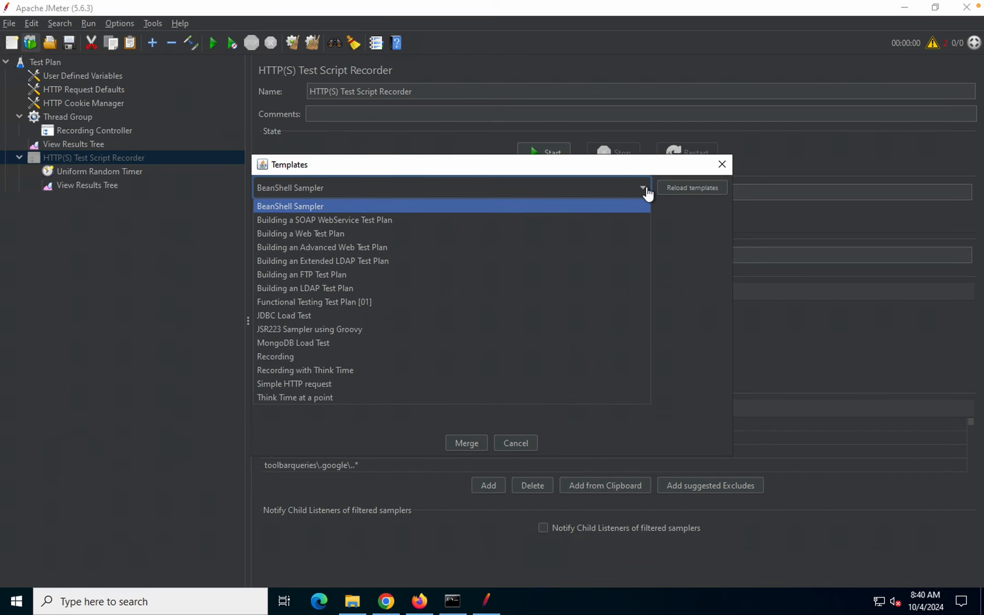
pyautogui.click(281, 354)
pyautogui.click(469, 443)
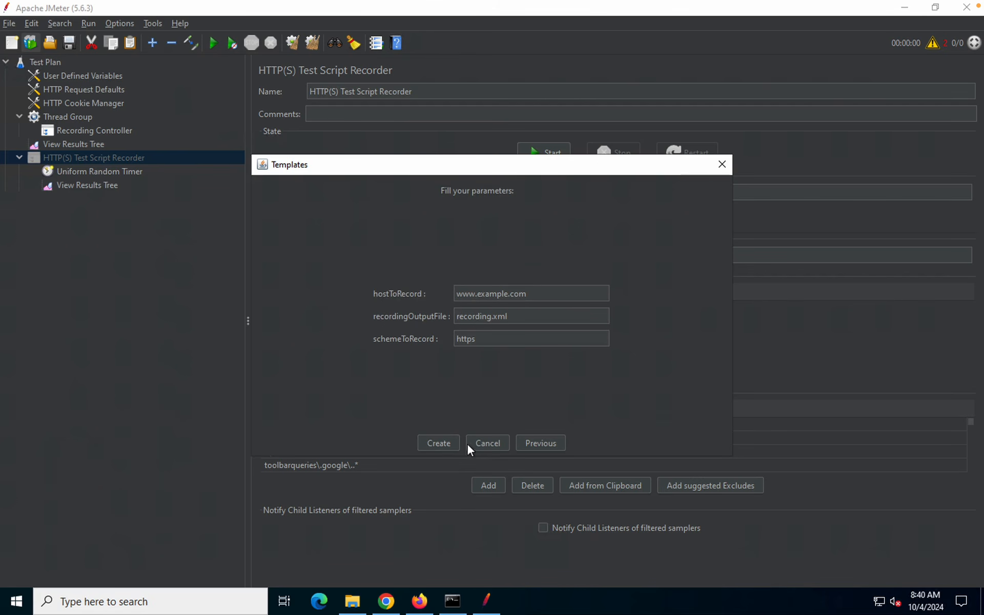
pyautogui.click(533, 293)
pyautogui.doubleClick(461, 296)
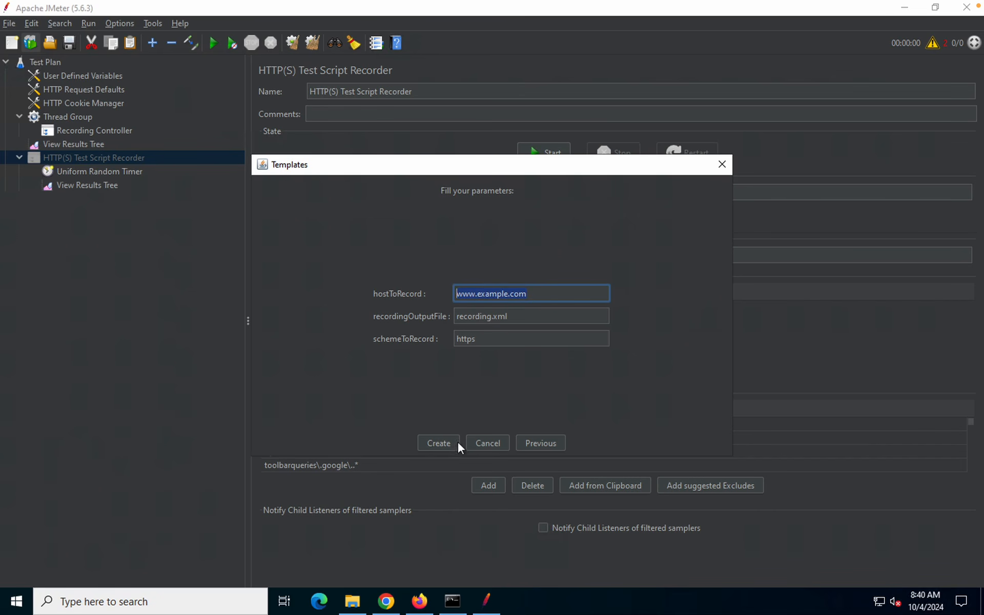
pyautogui.click(485, 444)
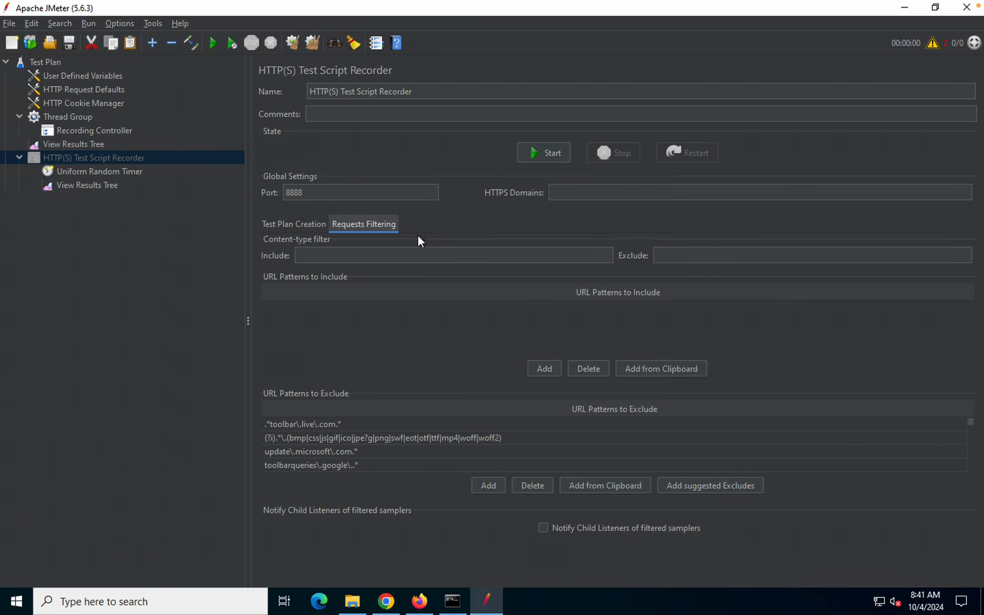
# Keep the recorder's target as Use Recording Controller on proxy port 8888
pyautogui.click(291, 223)
pyautogui.click(80, 131)
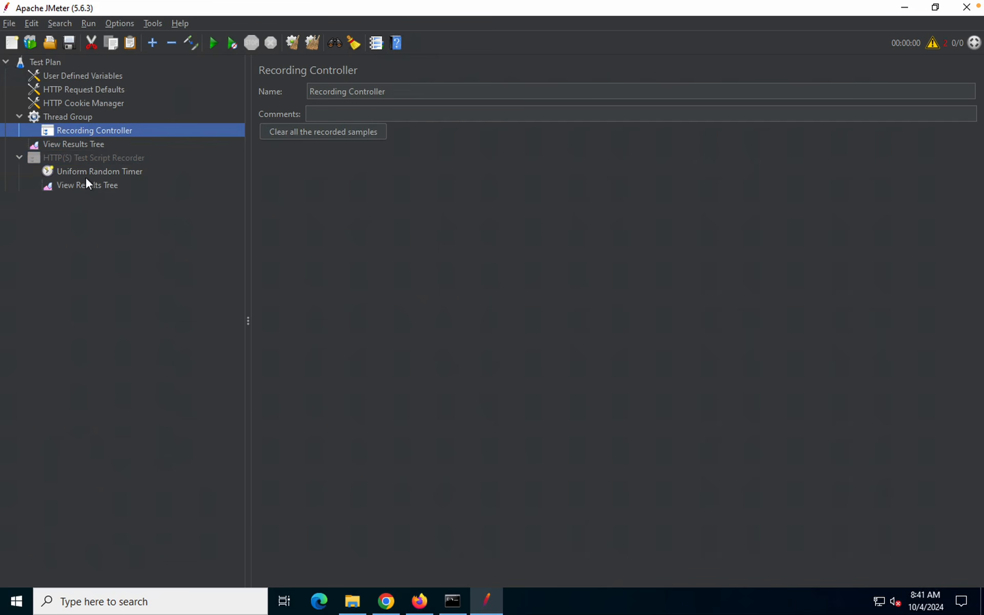
pyautogui.click(74, 163)
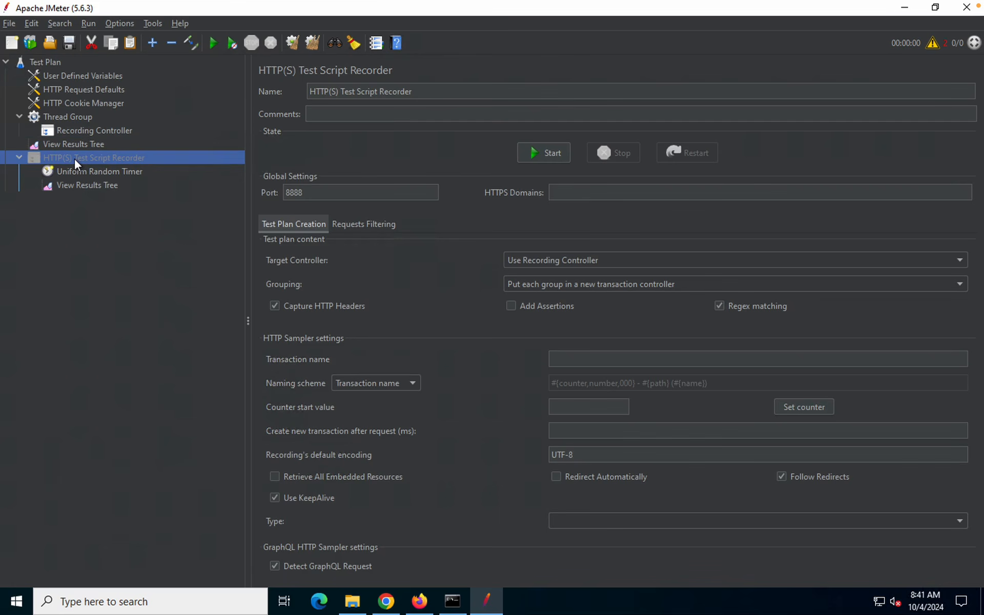
pyautogui.click(558, 261)
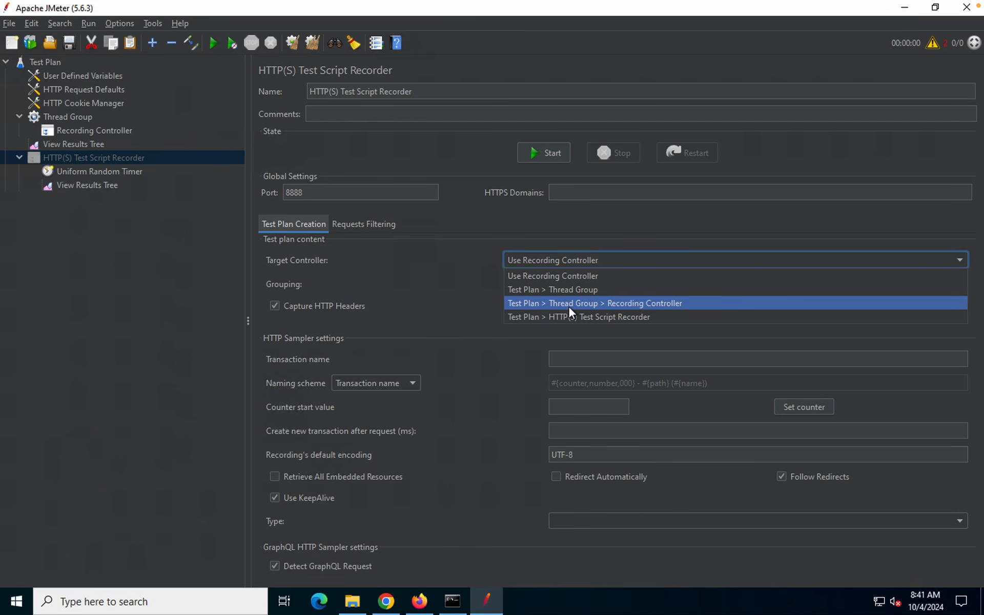
pyautogui.click(519, 228)
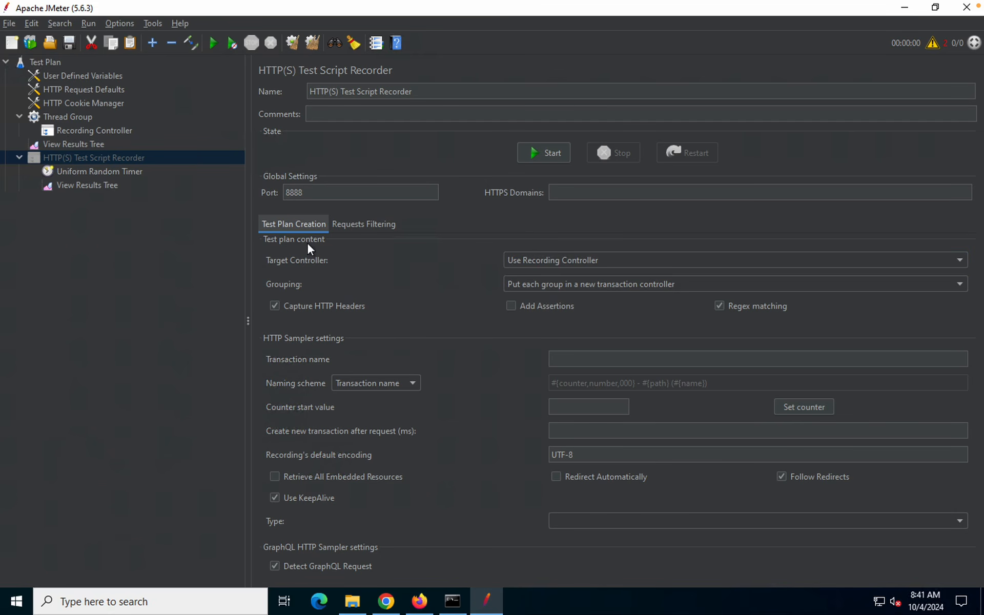
pyautogui.doubleClick(302, 192)
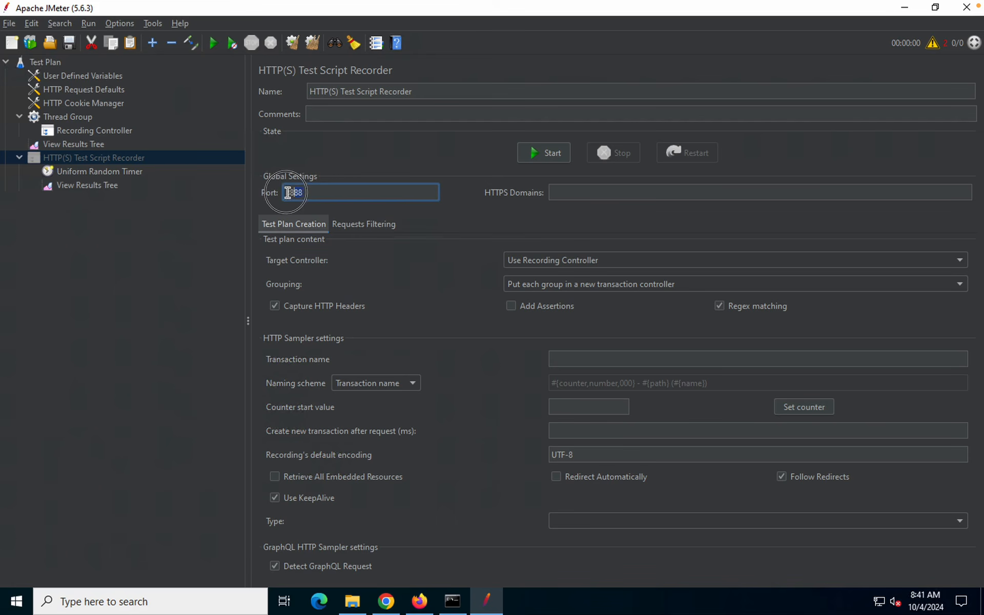
pyautogui.click(421, 595)
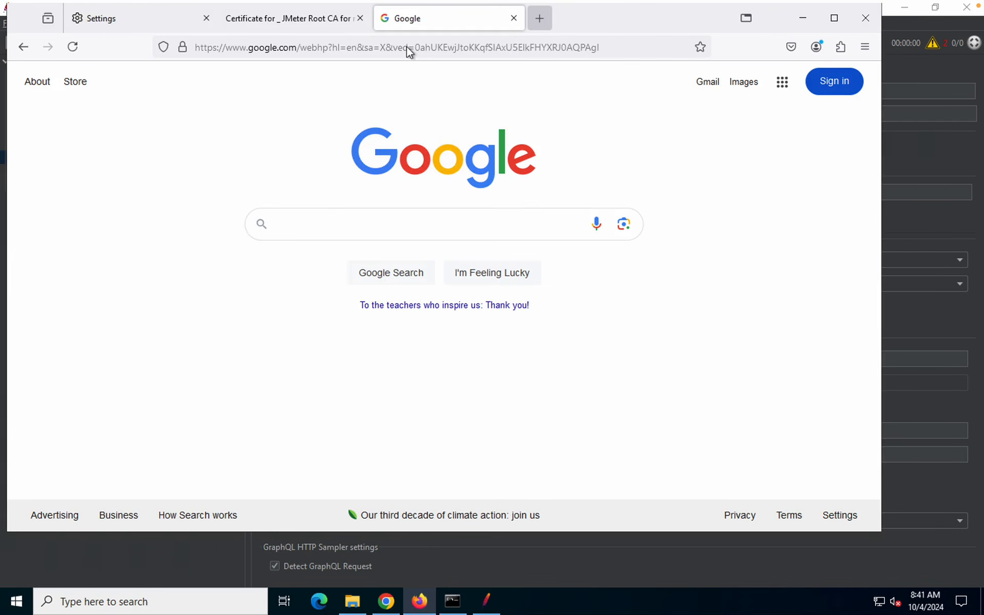
# Try the OrangeHRM login URL in a new Firefox tab; the proxy refuses the connection
pyautogui.hotkey('ctrl', 't')
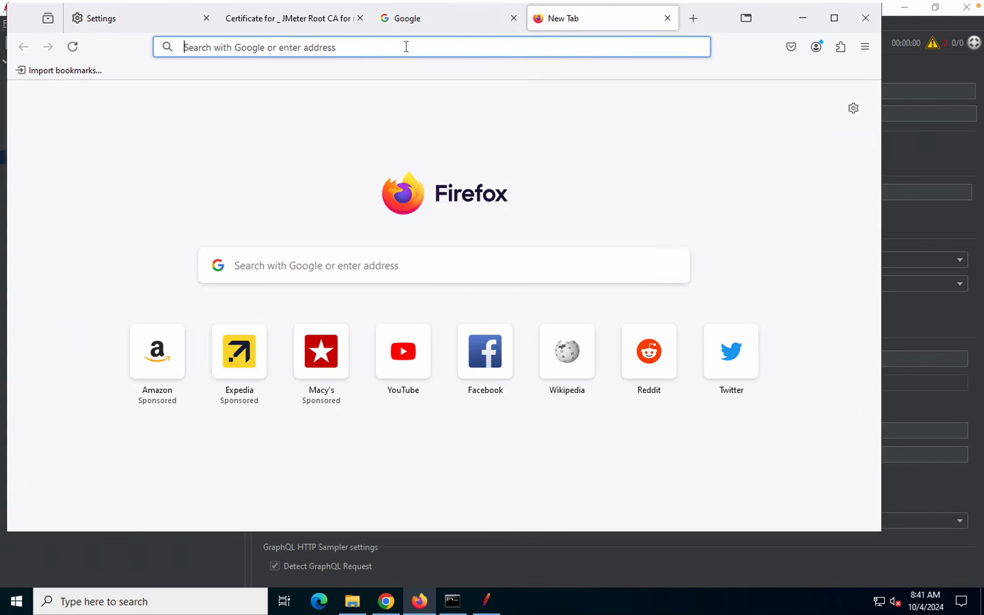
pyautogui.write('https://opensource-demo.orangehrmlive.com/auth/login')
pyautogui.press('Return')
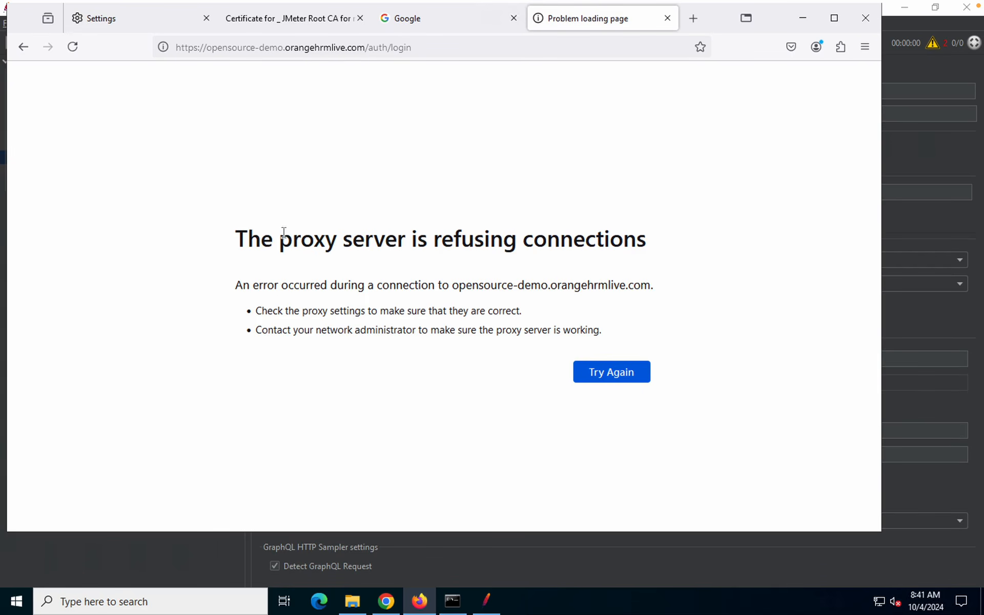
pyautogui.click(908, 149)
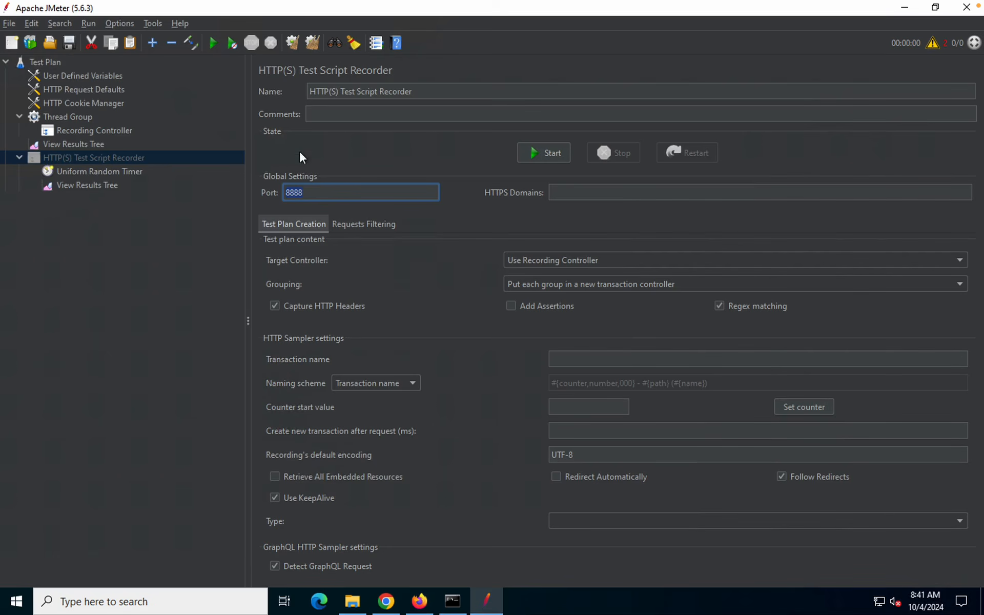
# Start the recorder, dismiss the Root CA notice, and set transaction name DEMO1_
pyautogui.click(536, 153)
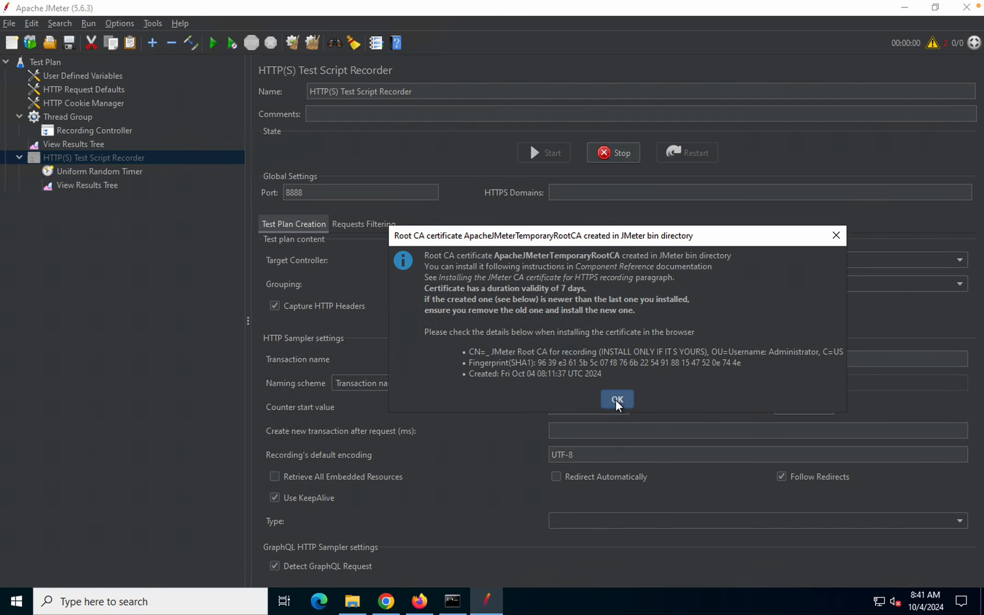
pyautogui.click(617, 399)
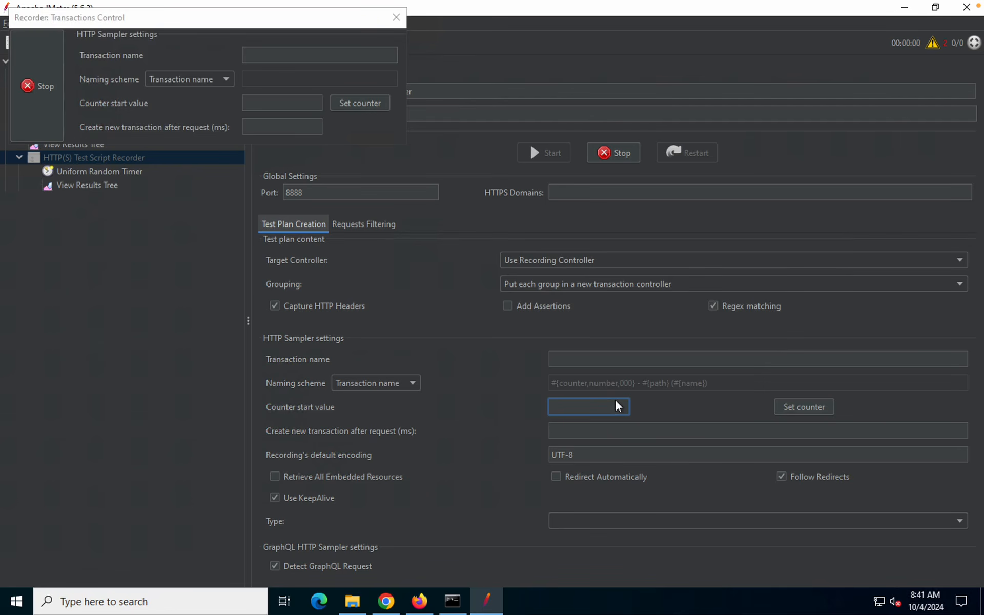
pyautogui.click(277, 55)
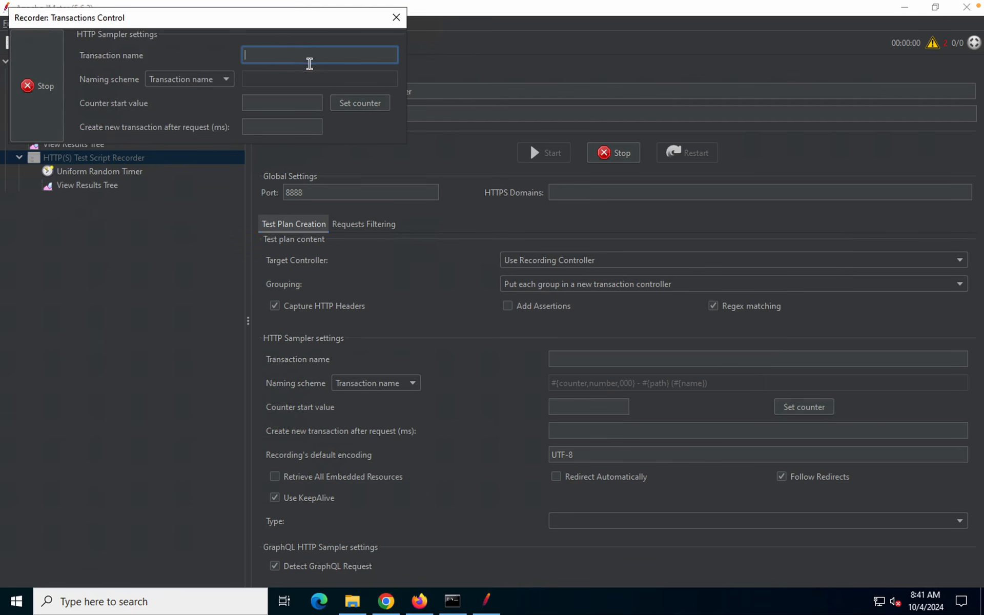
pyautogui.write('DEMO1_')
pyautogui.click(420, 601)
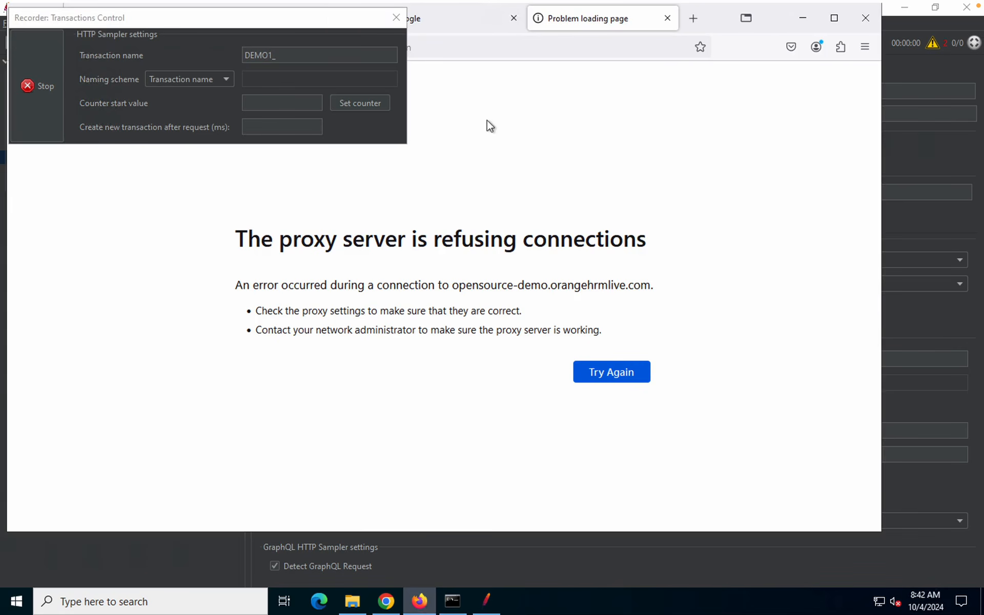
# Move the Recorder dialog aside and reload the OrangeHRM login page through the proxy
pyautogui.moveTo(334, 19); pyautogui.dragTo(922, 433)
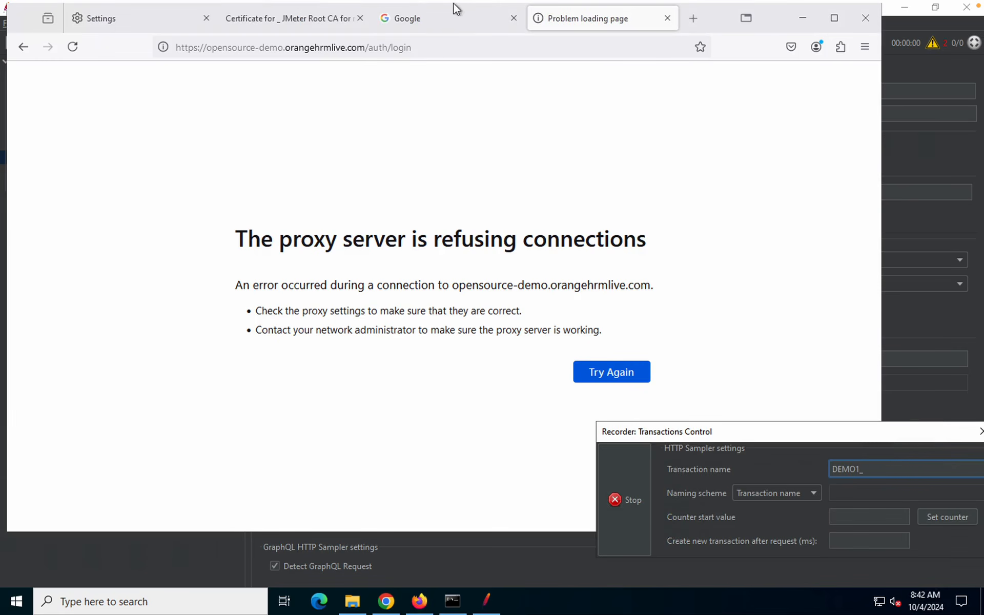
pyautogui.click(419, 49)
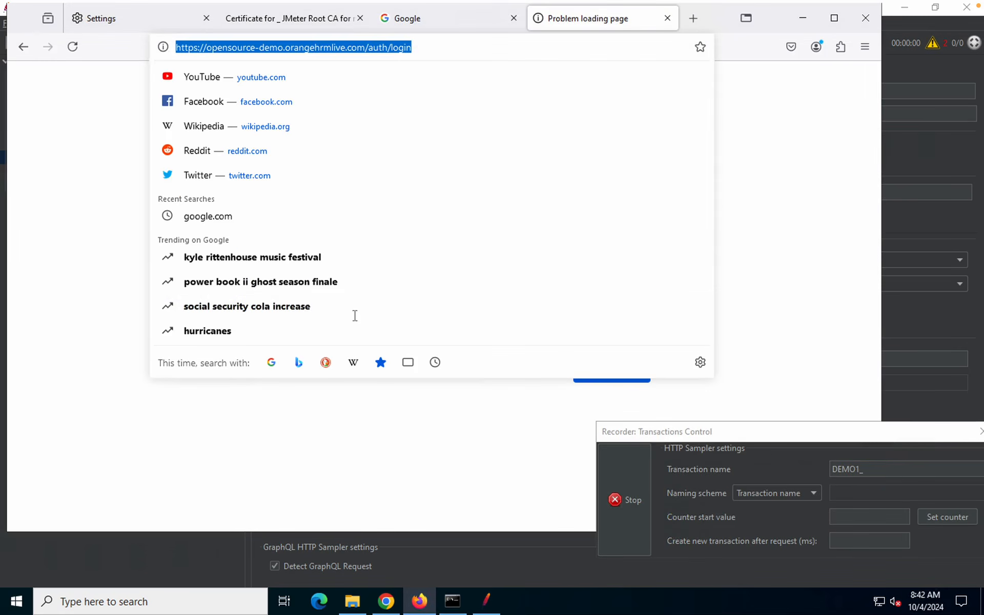
pyautogui.press('Return')
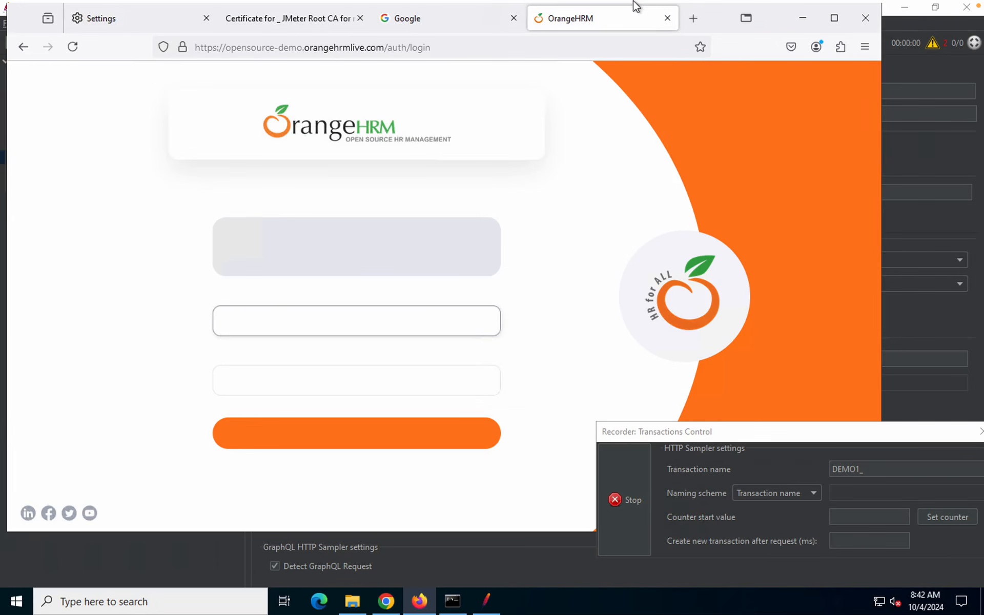
pyautogui.moveTo(635, 5)
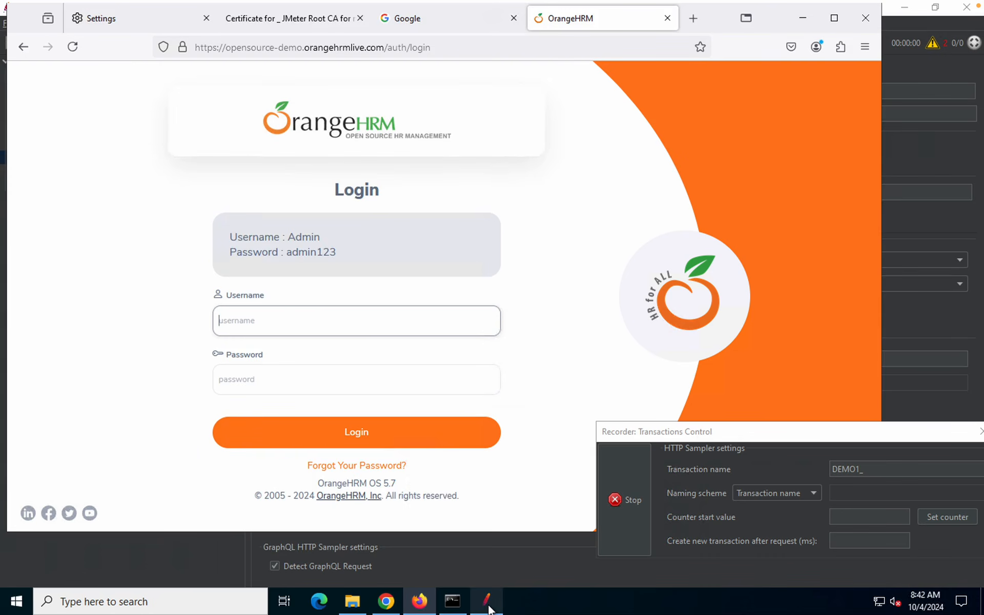
# Inspect the three DEMO1_ transaction controllers captured under the Recording Controller
pyautogui.click(488, 606)
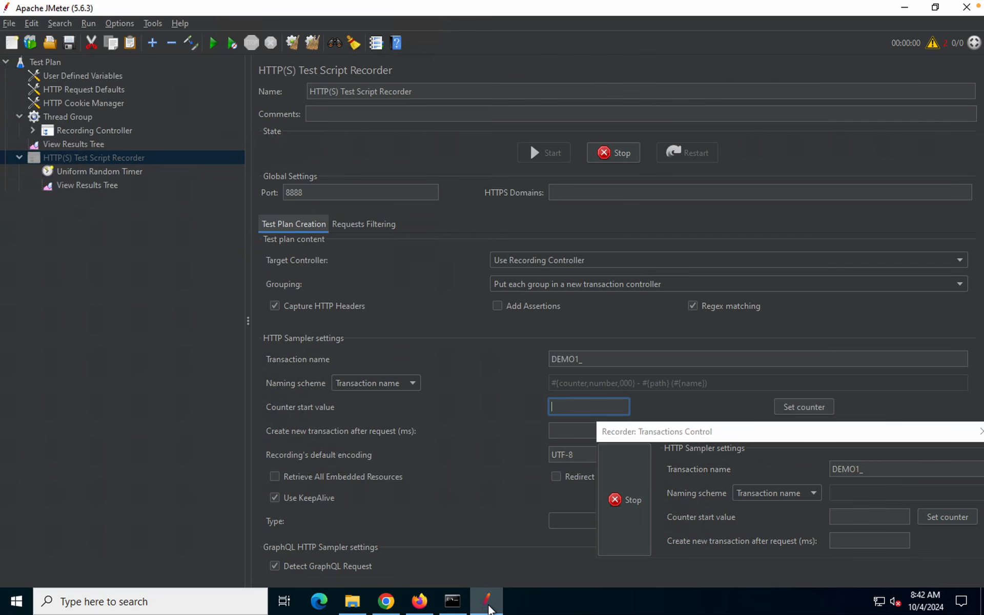
pyautogui.click(75, 130)
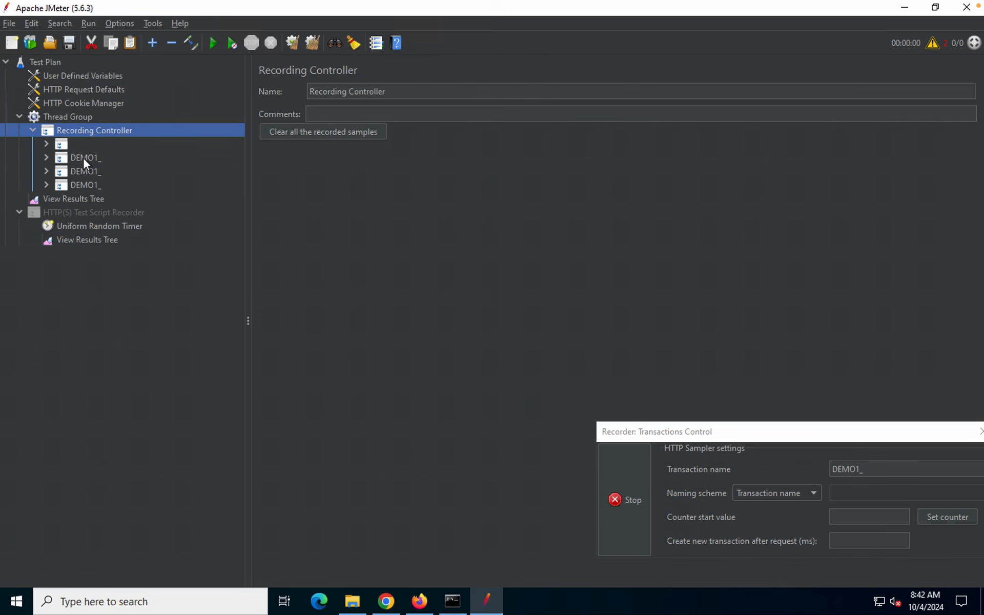
pyautogui.click(83, 157)
pyautogui.click(84, 172)
pyautogui.click(83, 183)
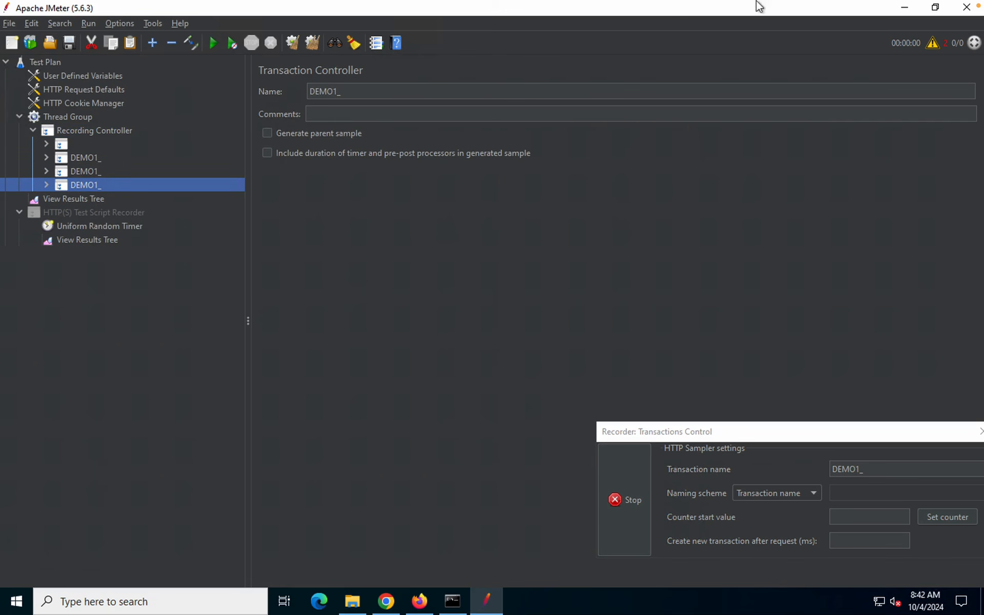
# Sign in to OrangeHRM with the demo admin username and password, declining to save it
pyautogui.click(904, 14)
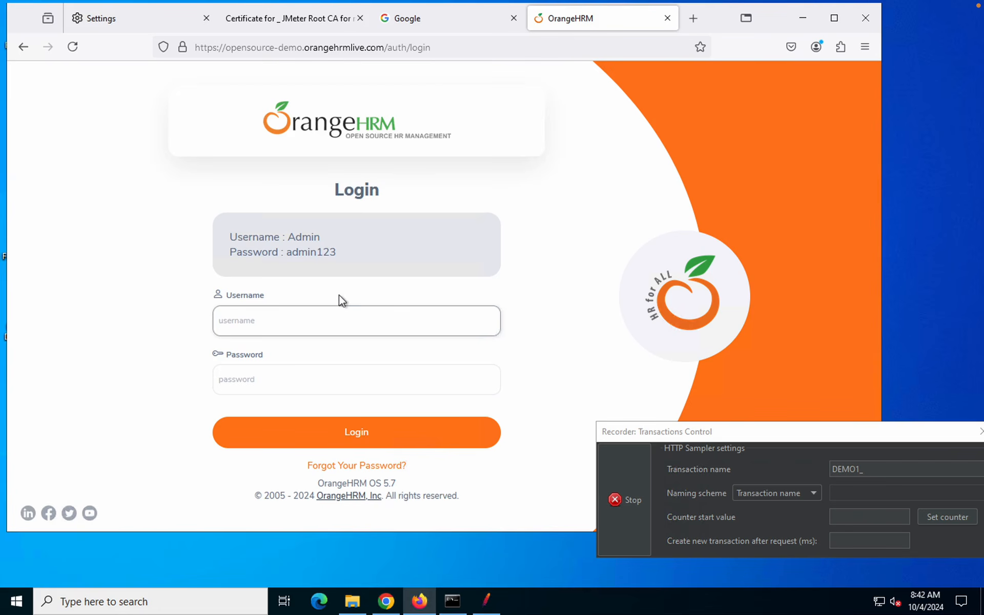
pyautogui.write('admin')
pyautogui.press('BackSpace')
pyautogui.press('BackSpace')
pyautogui.press('BackSpace')
pyautogui.press('BackSpace')
pyautogui.press('BackSpace')
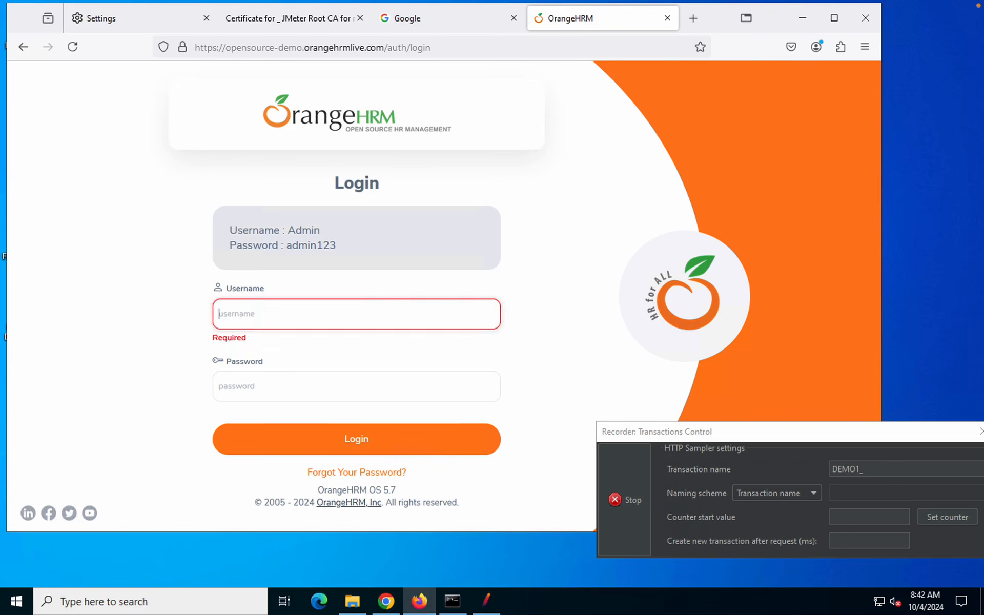
pyautogui.write('Admin')
pyautogui.press('Tab')
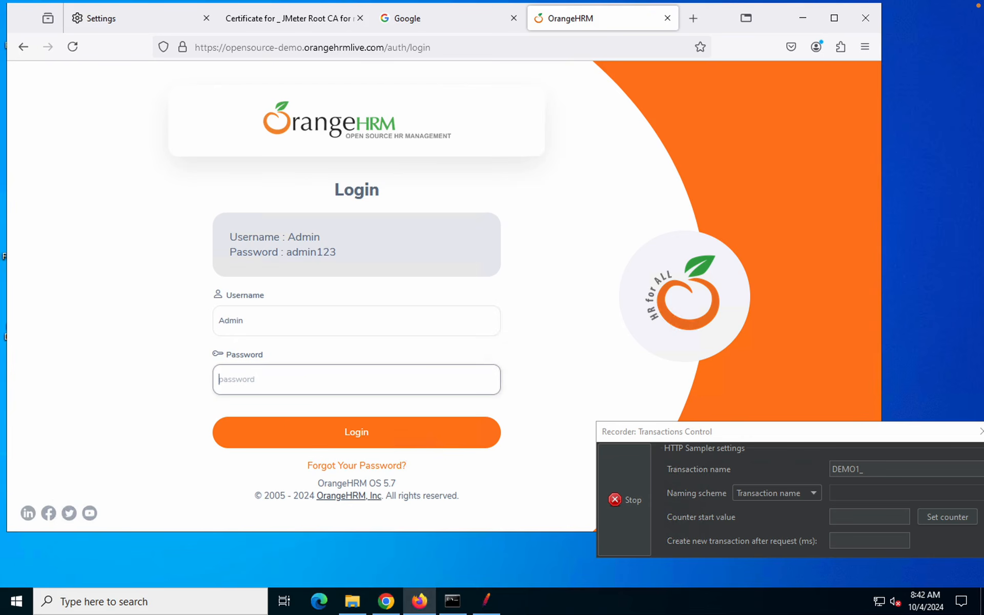
pyautogui.write('ad')
pyautogui.write('123')
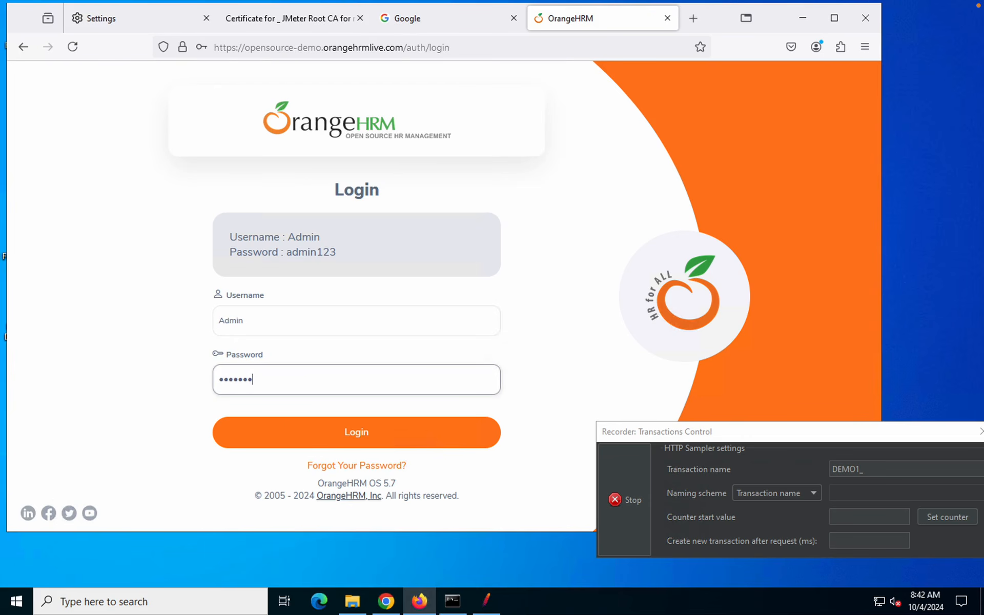
pyautogui.click(362, 433)
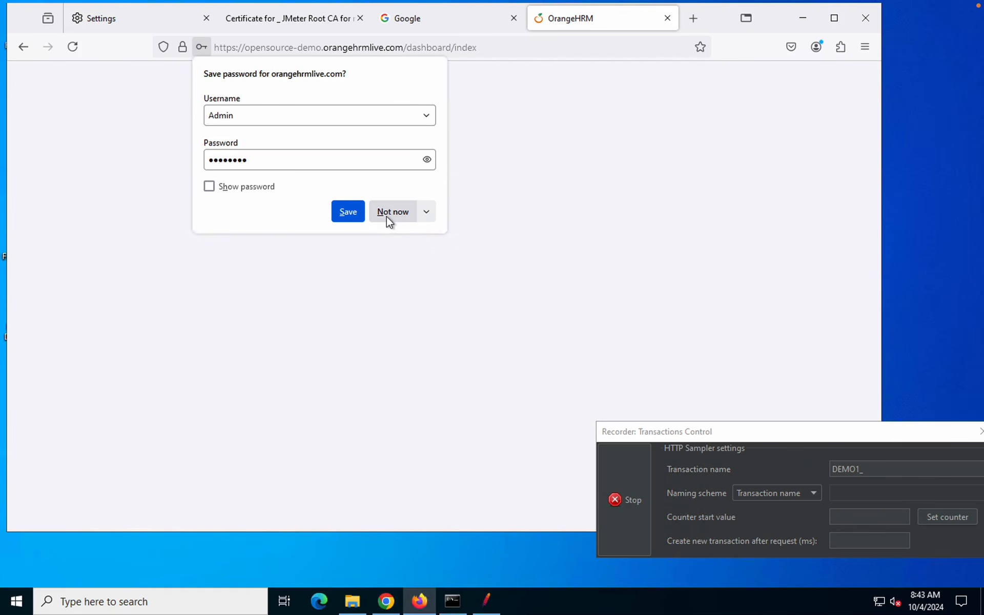
pyautogui.click(389, 216)
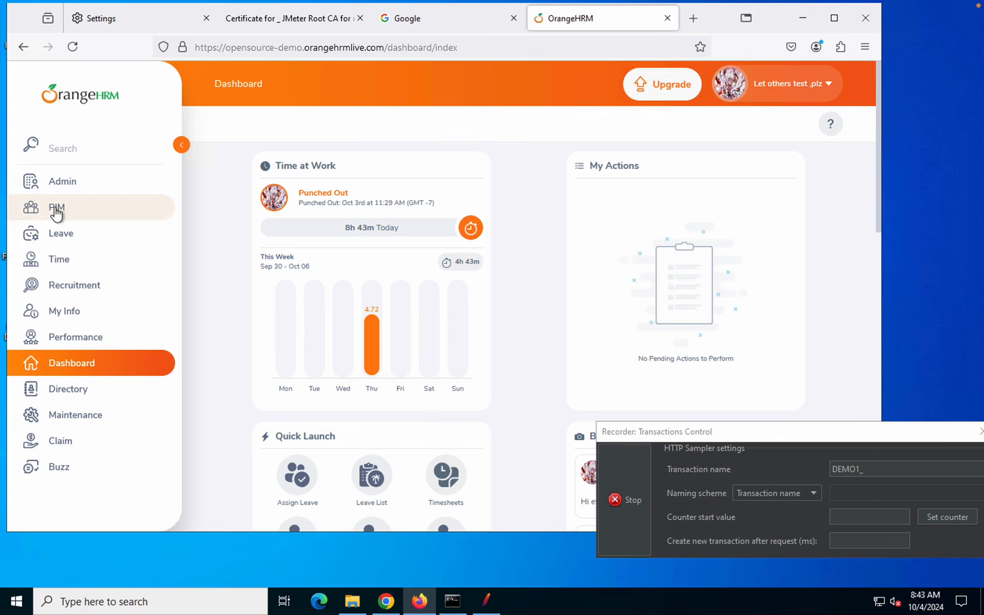
# Visit Admin, My Info and Dashboard, log out of OrangeHRM, and stop the recorder
pyautogui.click(61, 190)
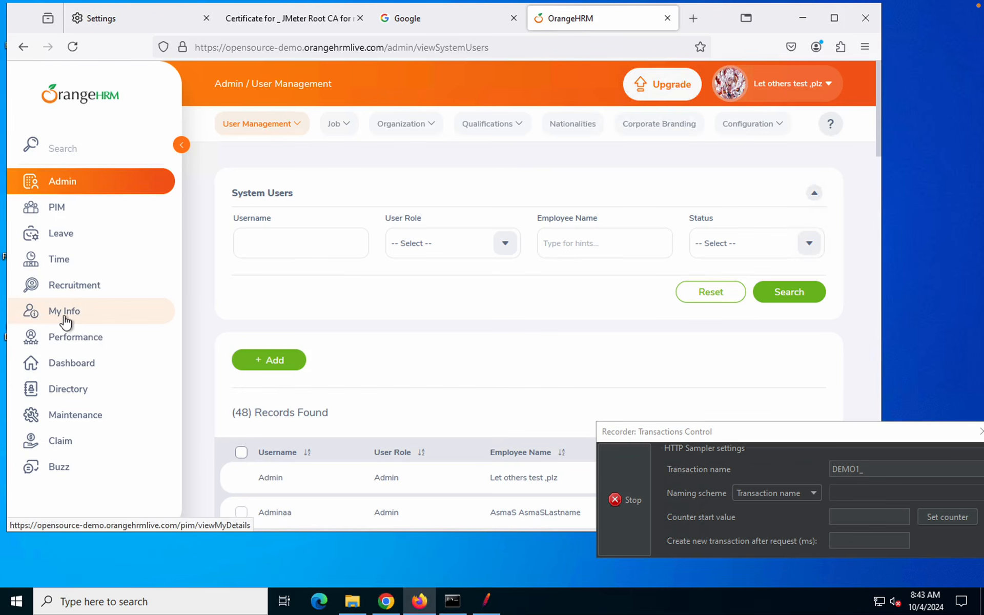
pyautogui.click(65, 322)
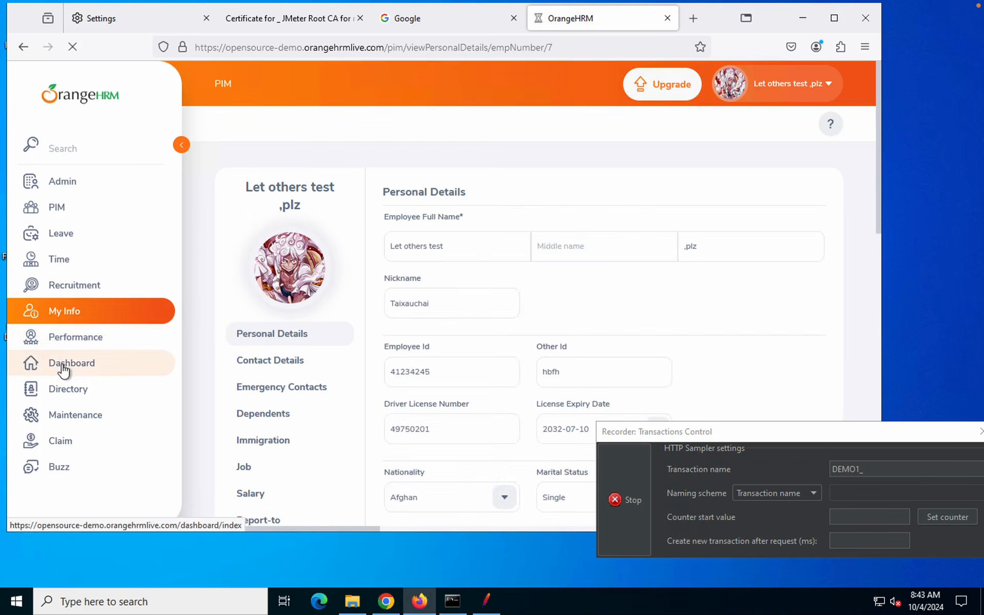
pyautogui.click(64, 369)
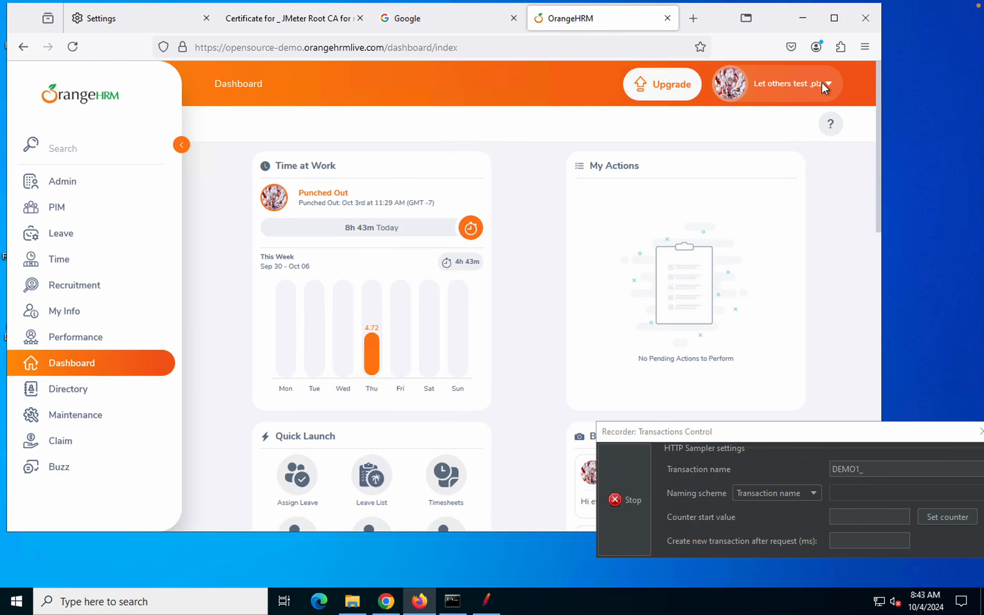
pyautogui.click(829, 87)
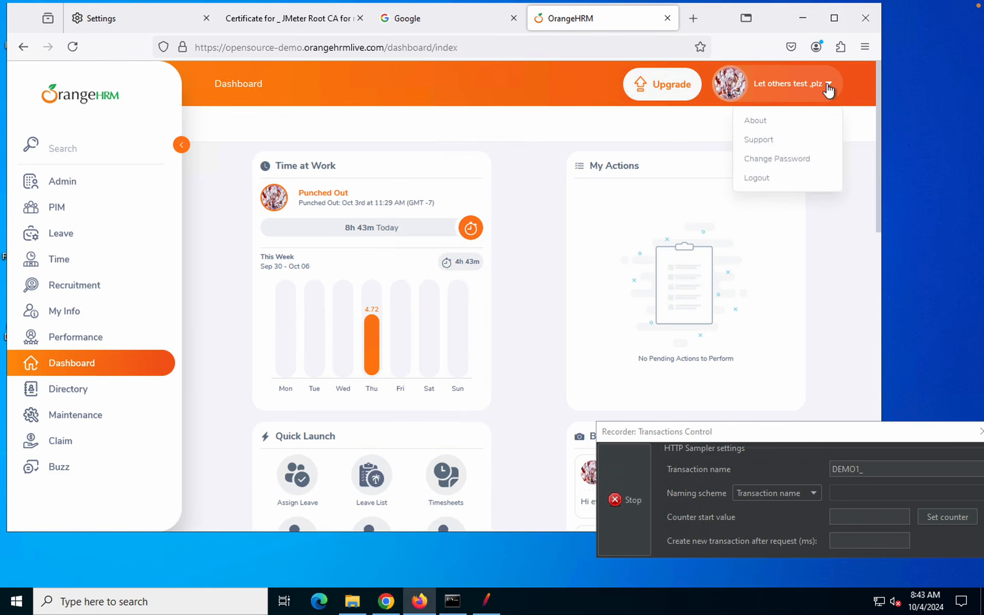
pyautogui.click(752, 181)
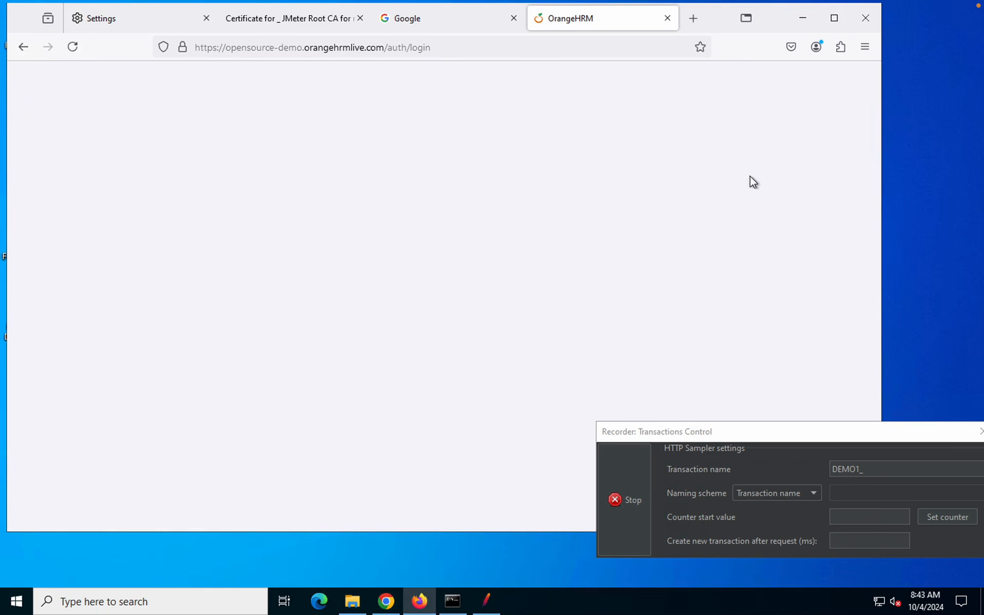
pyautogui.moveTo(781, 436); pyautogui.dragTo(574, 235)
pyautogui.click(420, 309)
# Expand the first two DEMO1_ controllers and review requests DEMO1_-59 through DEMO1_-71
pyautogui.click(494, 604)
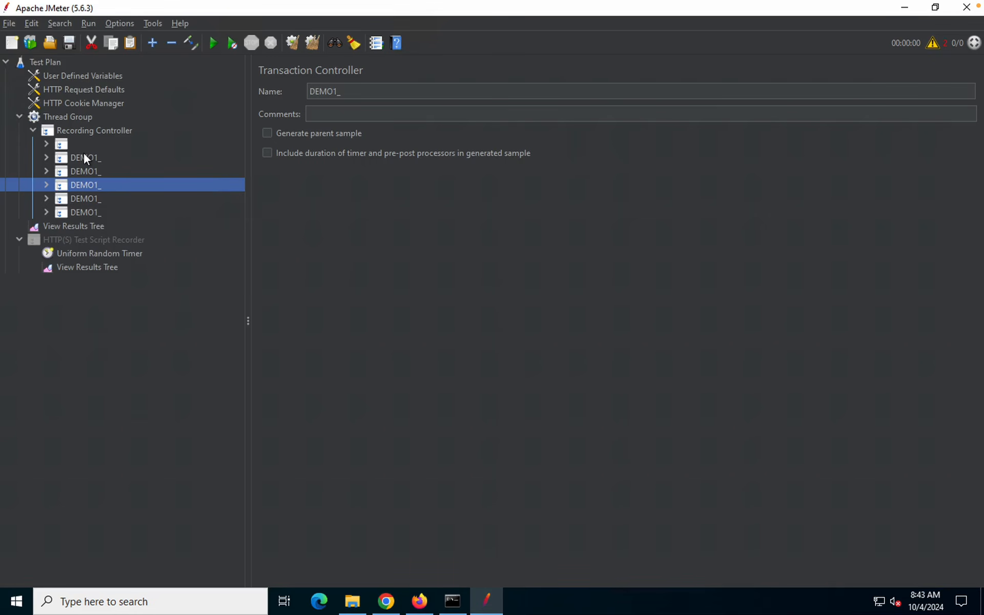
pyautogui.click(84, 155)
pyautogui.doubleClick(84, 156)
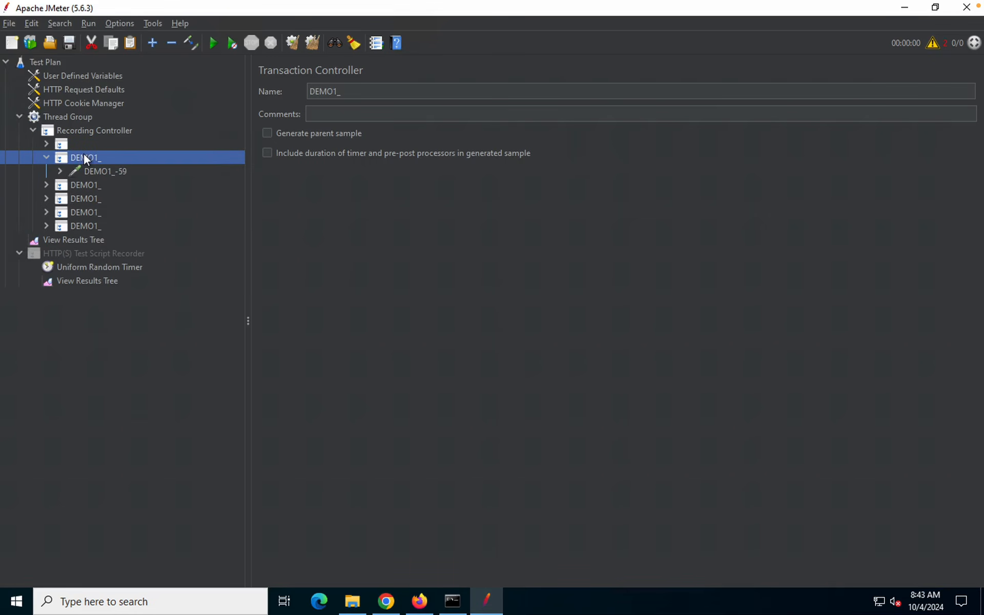
pyautogui.click(86, 169)
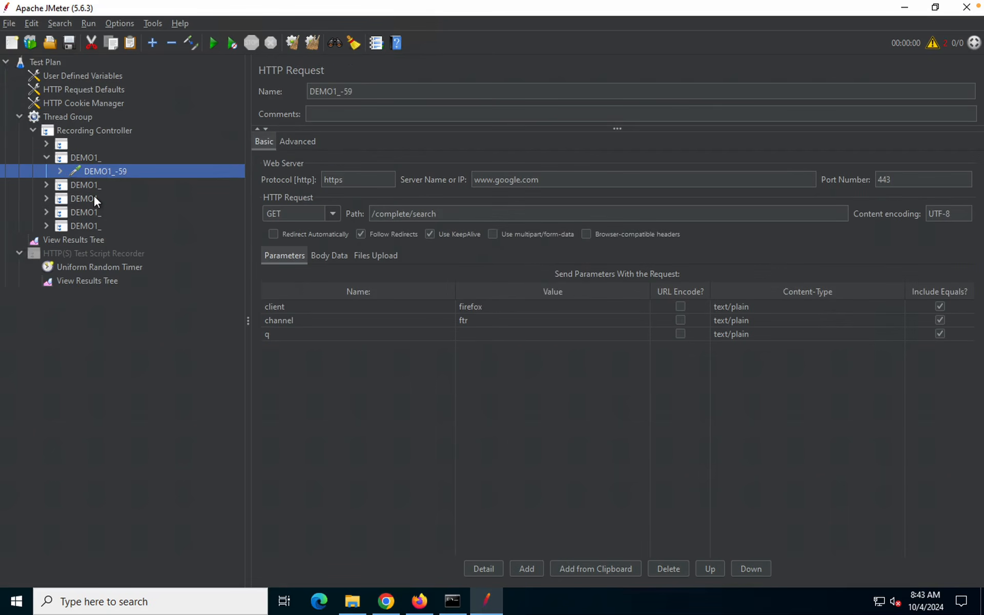
pyautogui.doubleClick(82, 183)
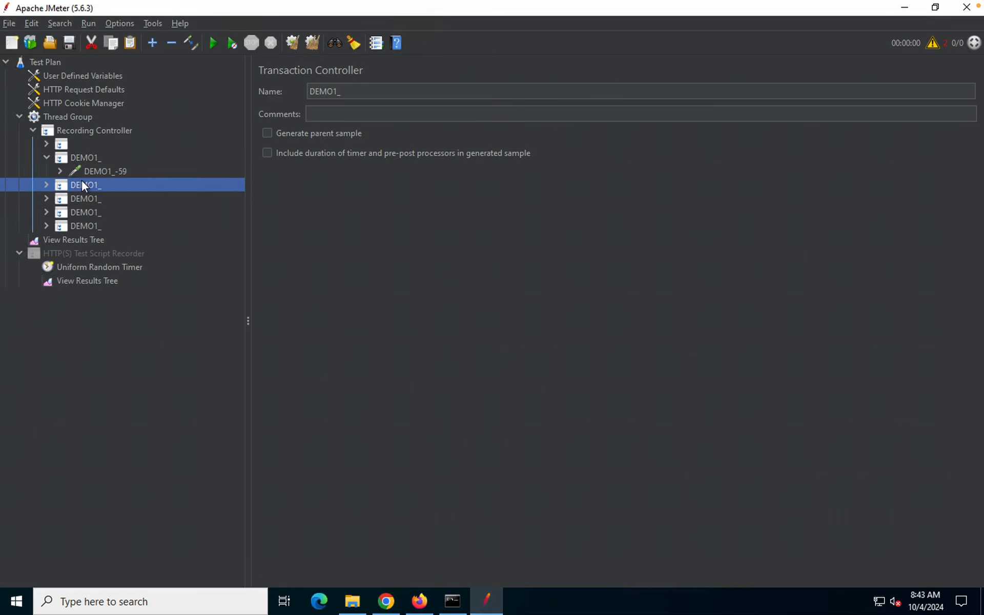
pyautogui.click(97, 203)
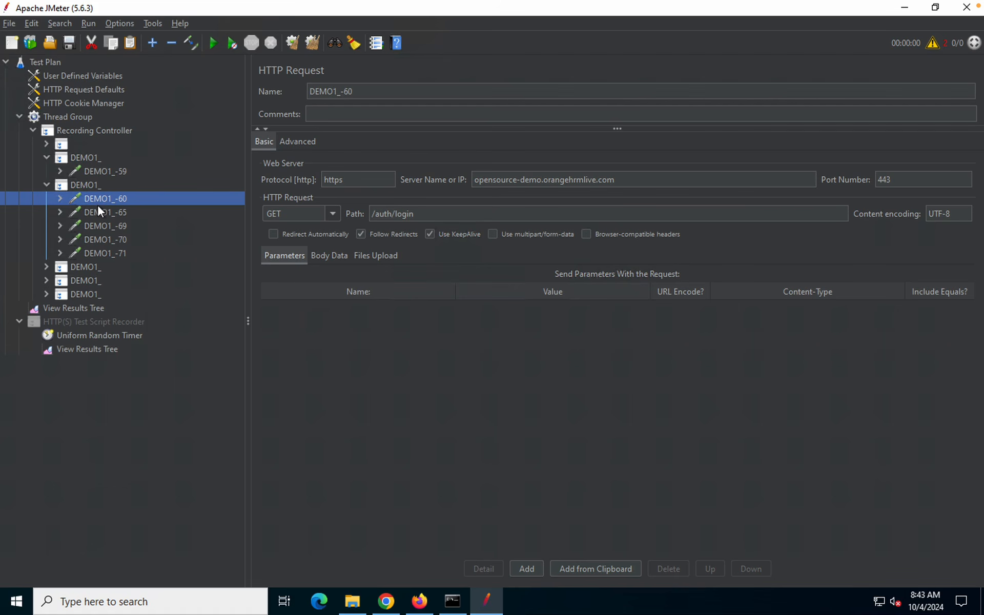
pyautogui.click(99, 213)
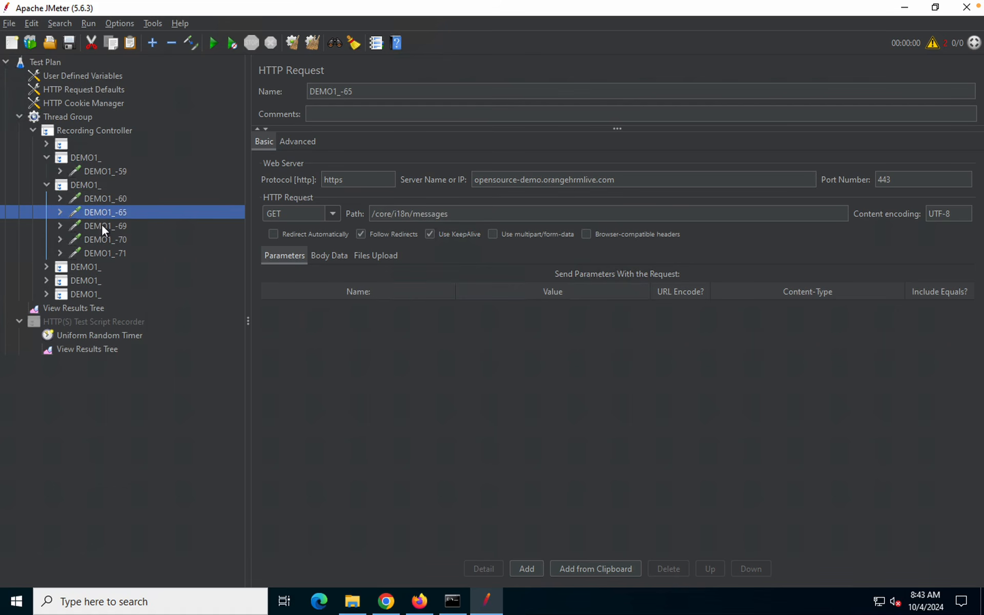
pyautogui.click(102, 228)
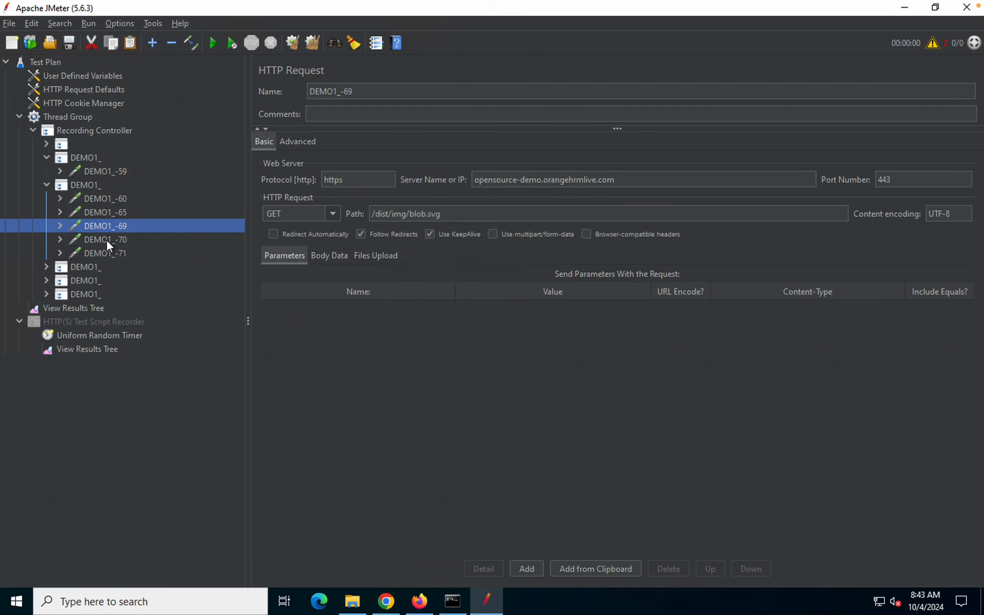
pyautogui.click(106, 239)
pyautogui.click(106, 252)
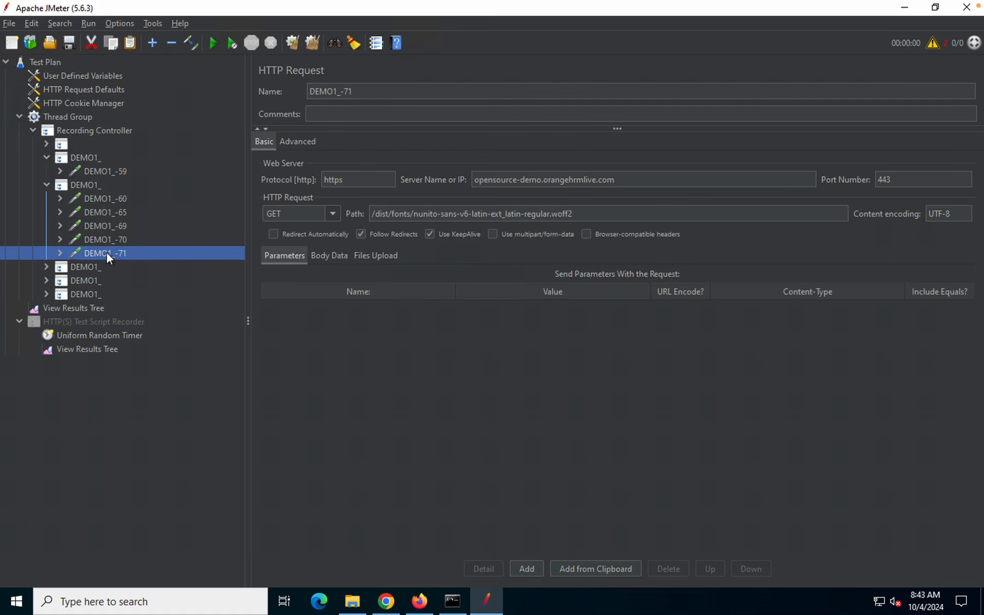
# Expand the next DEMO1_ group and review DEMO1_-72, DEMO1_-73 and the /auth/validate POST
pyautogui.doubleClick(87, 267)
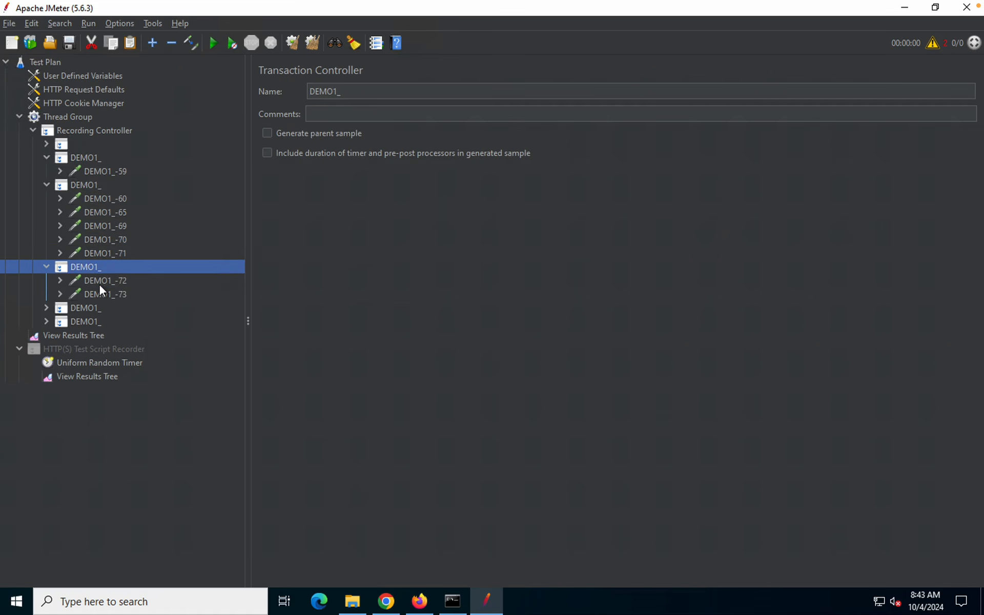
pyautogui.click(100, 282)
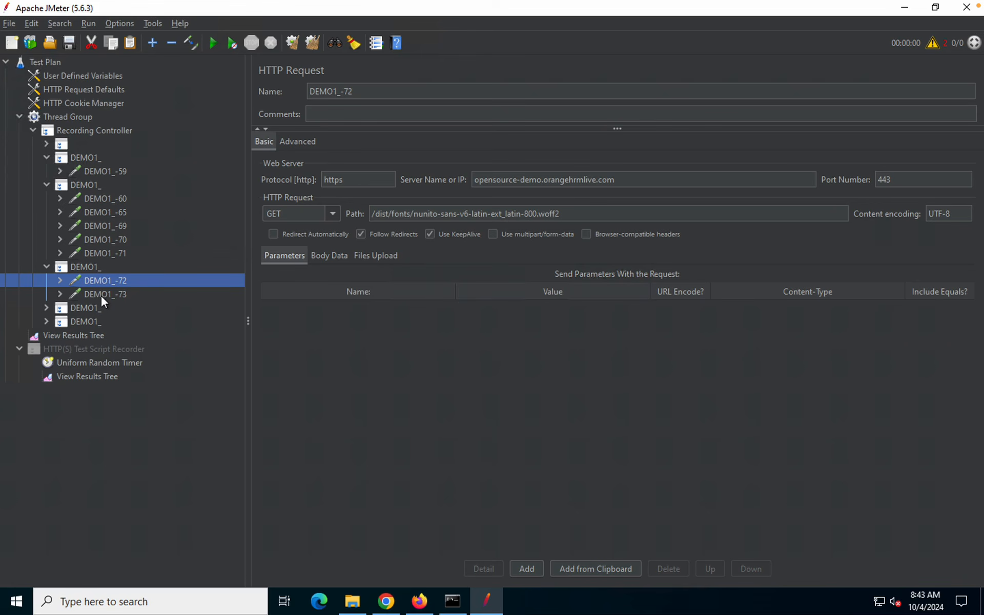
pyautogui.click(101, 297)
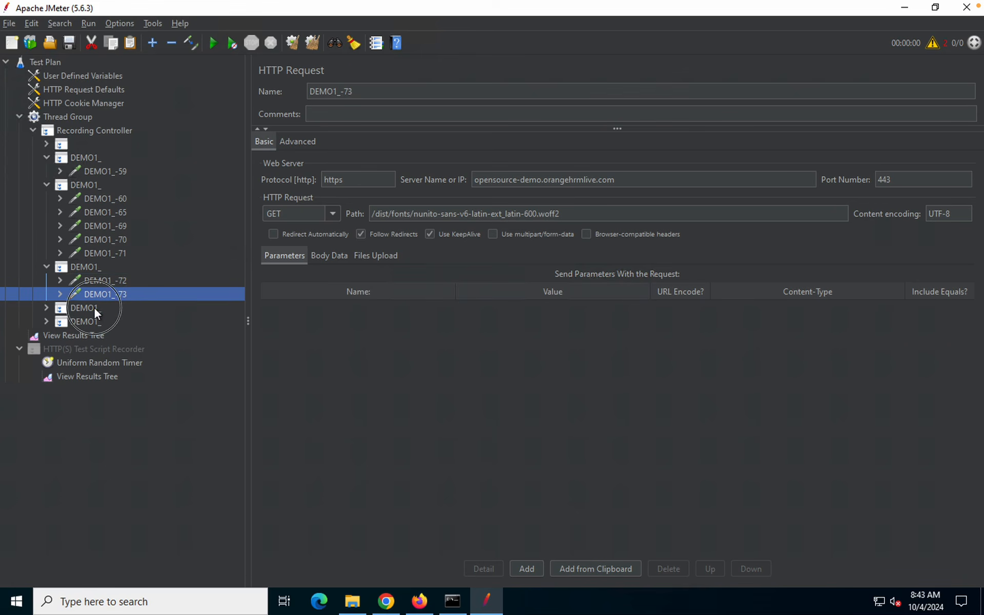
pyautogui.doubleClick(94, 306)
pyautogui.click(100, 323)
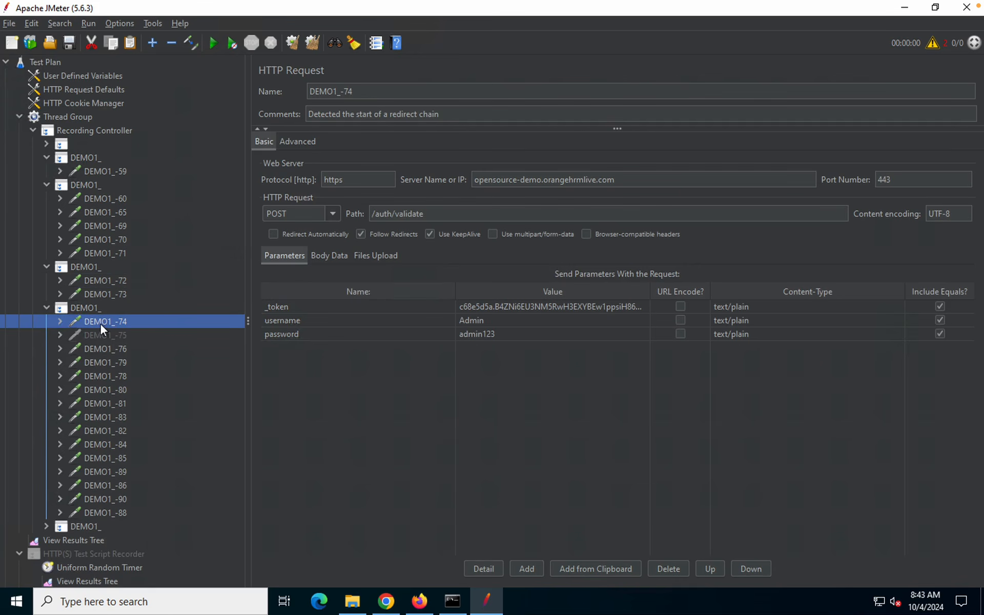
pyautogui.click(99, 280)
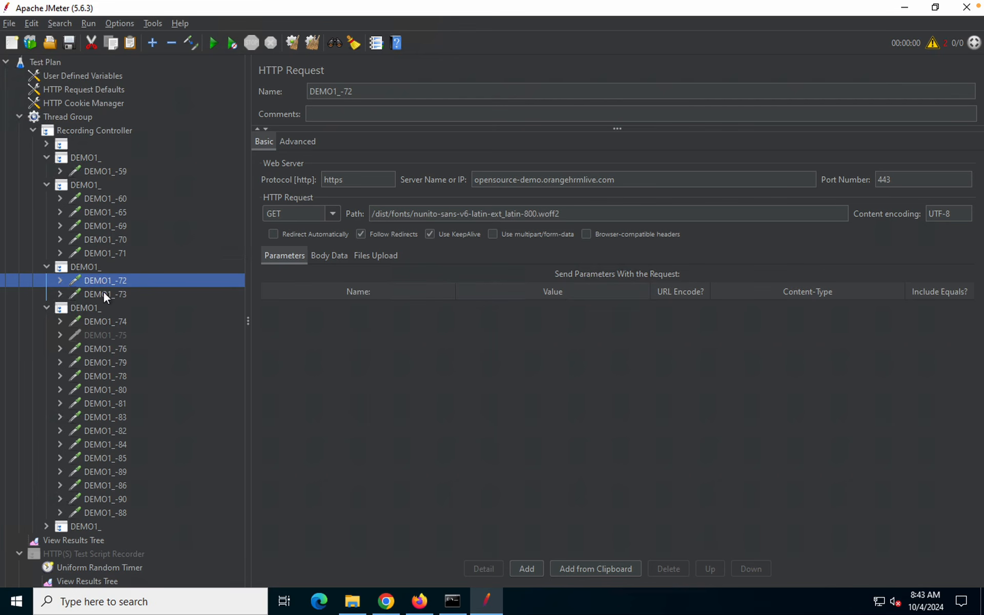
pyautogui.click(104, 292)
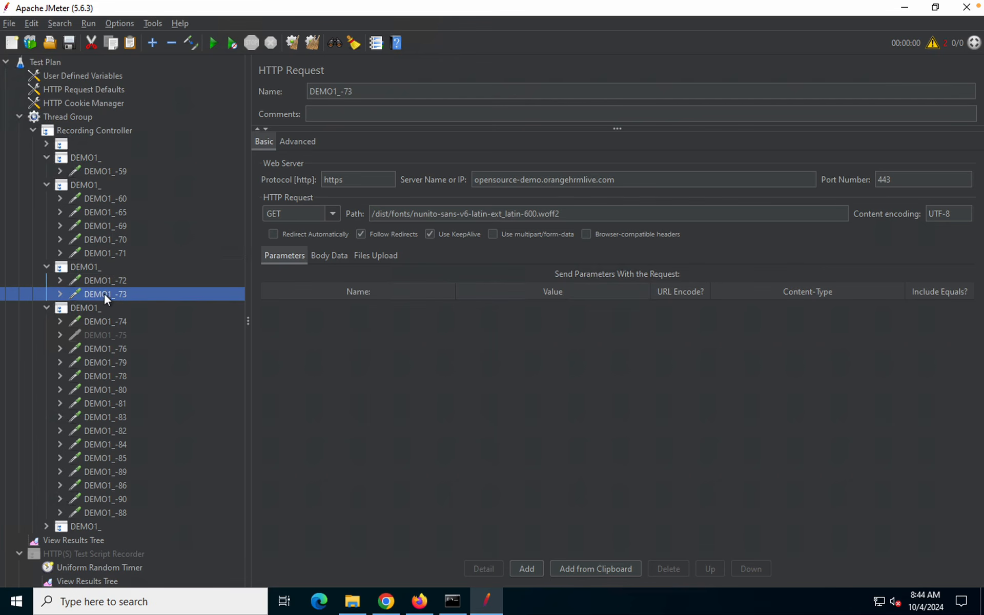
pyautogui.click(106, 321)
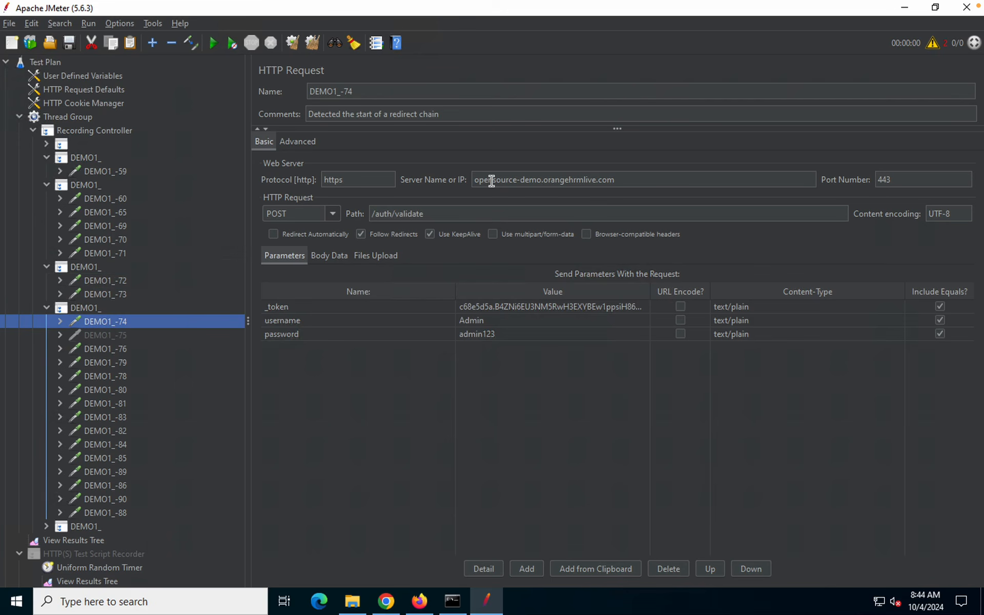
pyautogui.moveTo(462, 166)
pyautogui.mouseDown()
pyautogui.moveTo(622, 167)
pyautogui.moveTo(655, 198)
pyautogui.mouseUp()
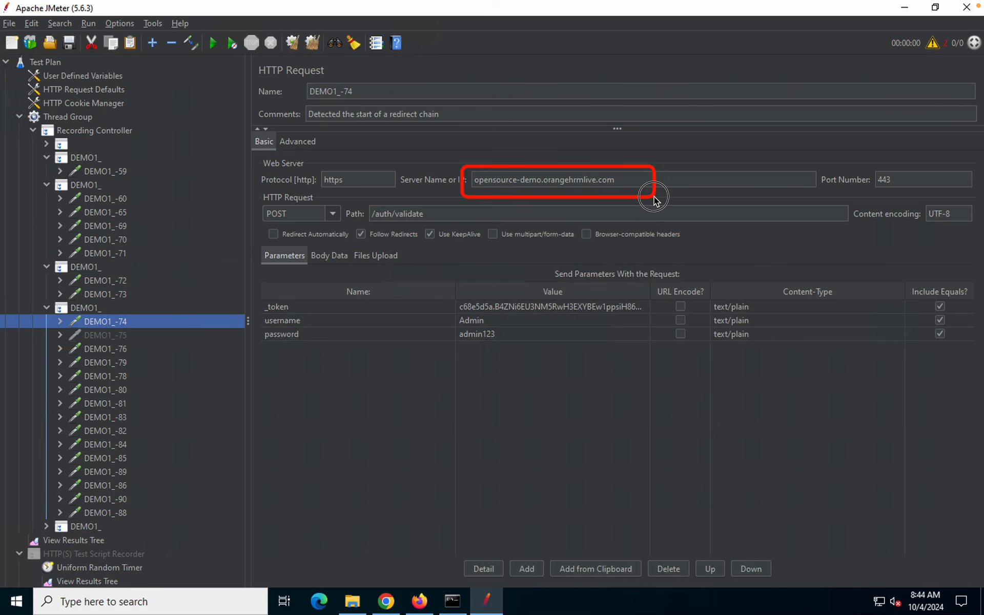
pyautogui.moveTo(308, 171); pyautogui.dragTo(435, 189)
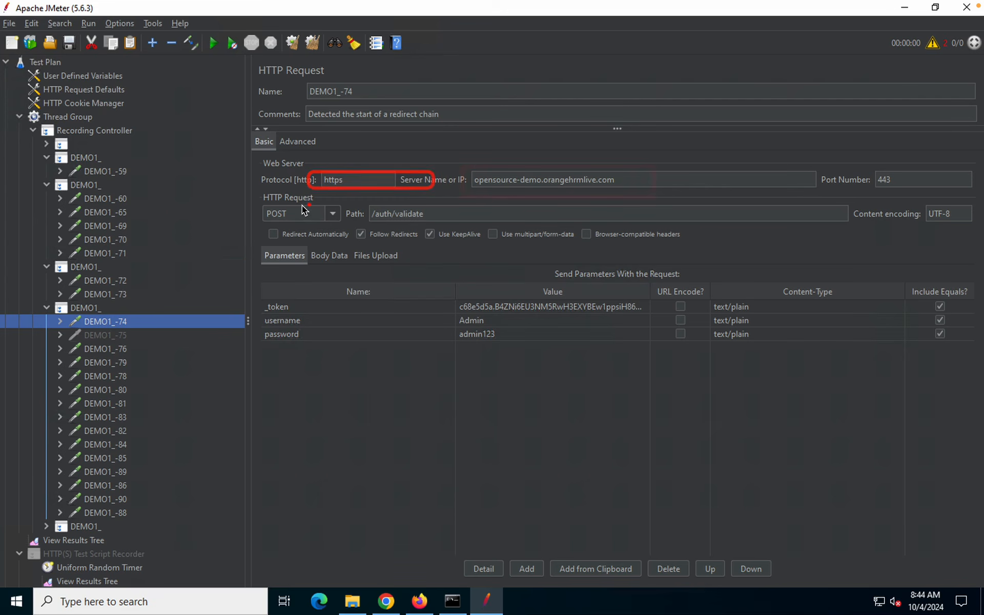
pyautogui.moveTo(247, 201)
pyautogui.mouseDown()
pyautogui.moveTo(399, 234)
pyautogui.moveTo(344, 219)
pyautogui.mouseUp()
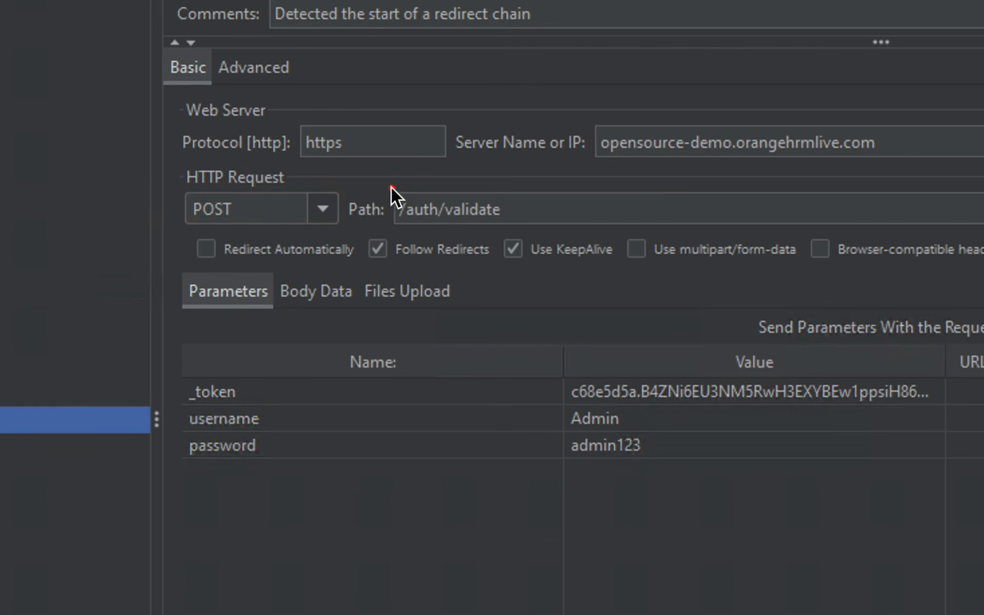
pyautogui.moveTo(390, 187); pyautogui.dragTo(554, 231)
pyautogui.moveTo(177, 381)
pyautogui.mouseDown()
pyautogui.moveTo(679, 478)
pyautogui.moveTo(878, 482)
pyautogui.mouseUp()
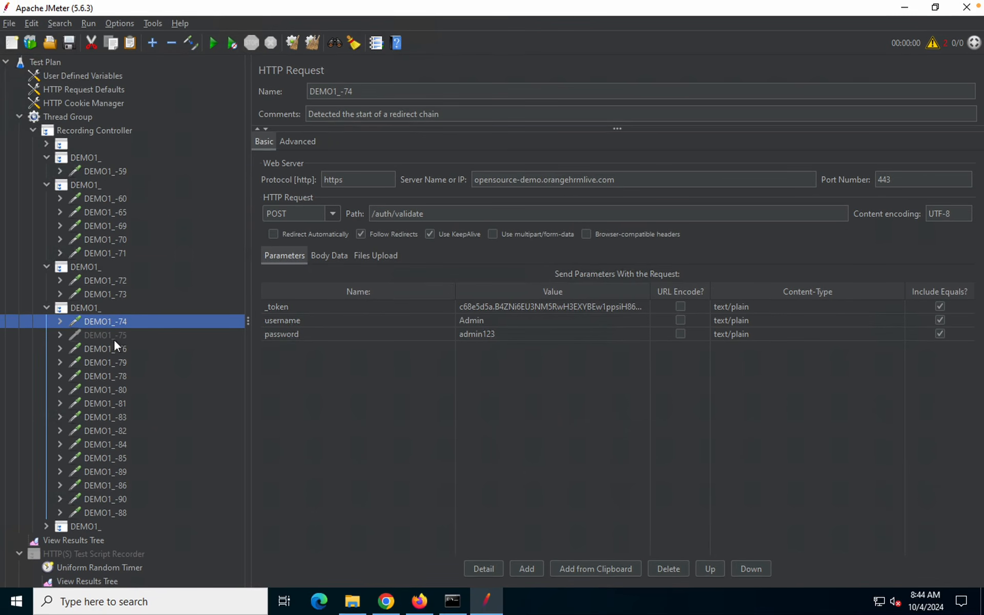
# Review the third group's samplers, from DEMO1_-76 messages to the DEMO1_-90 viewPhoto request
pyautogui.click(108, 334)
pyautogui.click(108, 346)
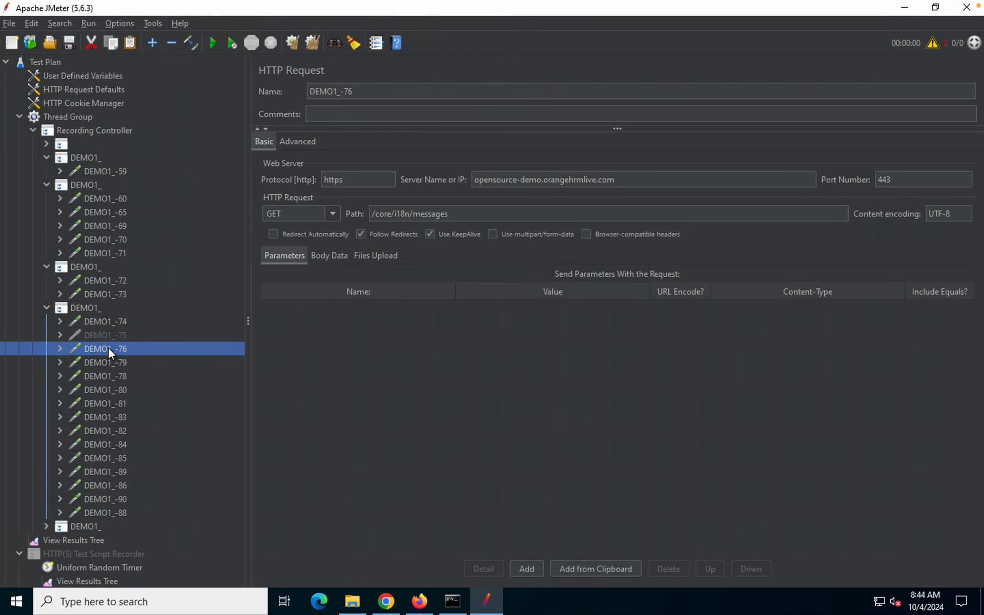
pyautogui.click(91, 375)
pyautogui.click(98, 402)
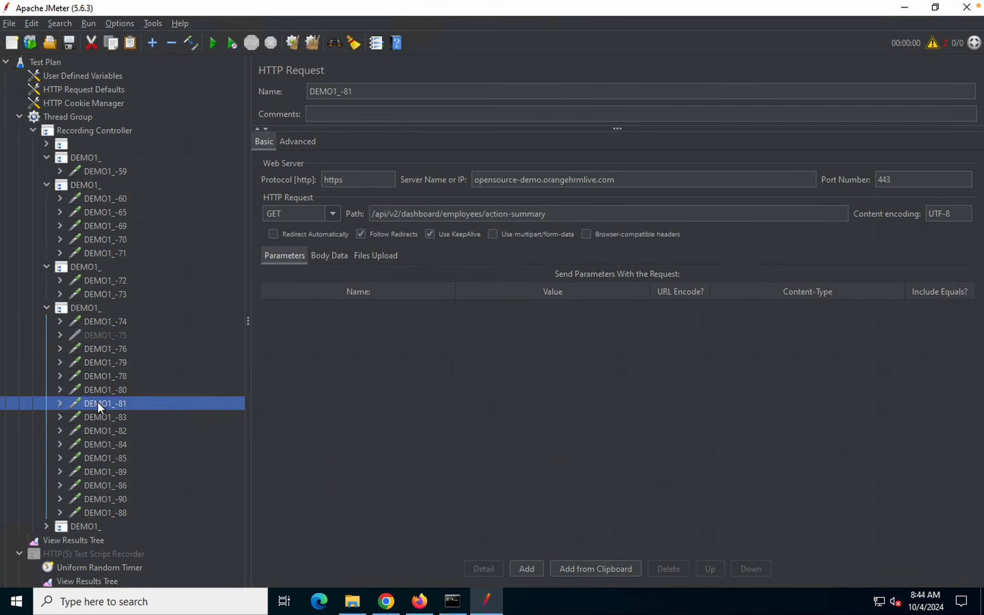
pyautogui.click(98, 416)
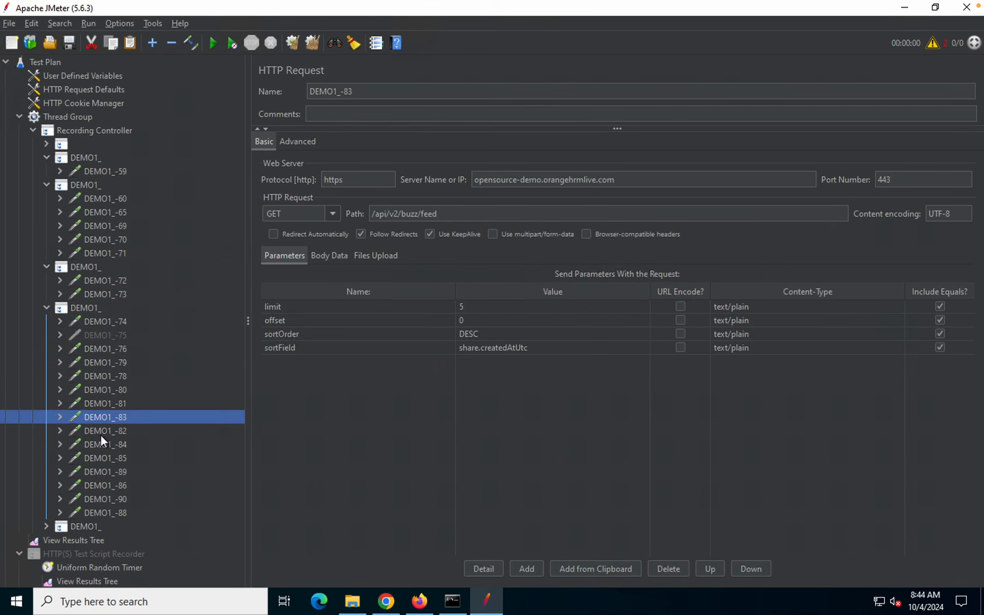
pyautogui.click(101, 434)
pyautogui.click(103, 456)
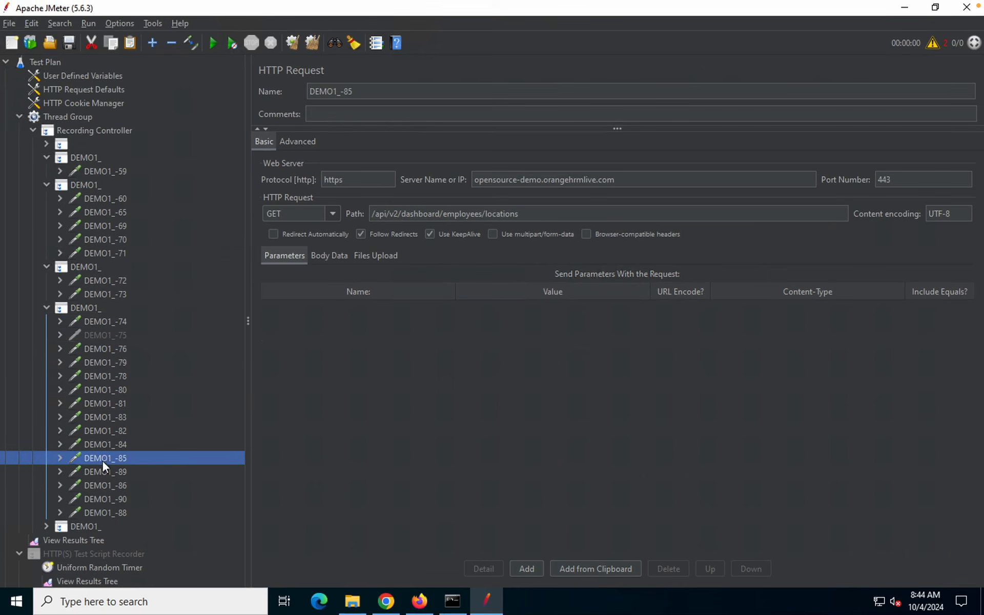
pyautogui.click(103, 469)
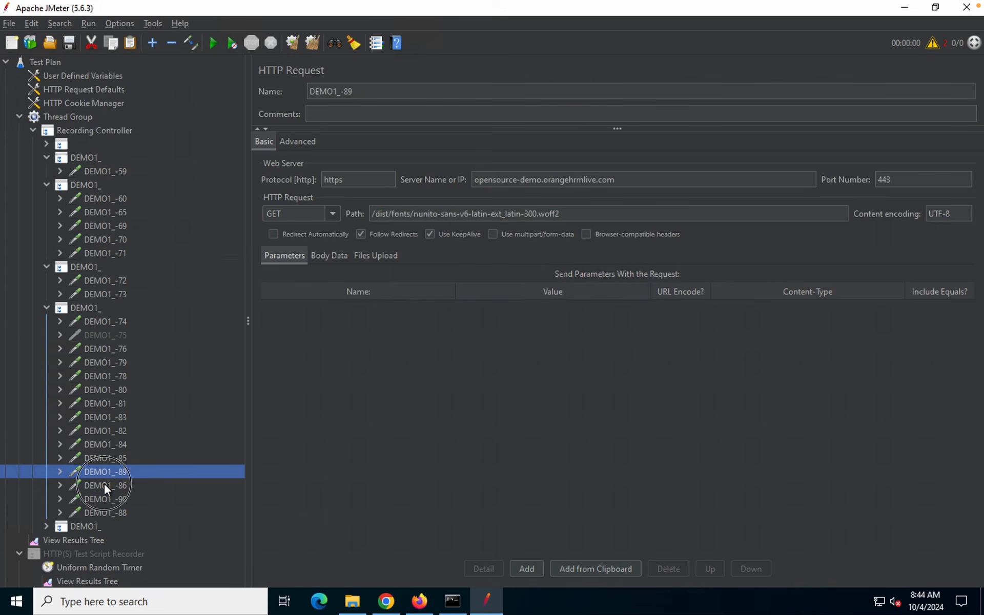
pyautogui.click(104, 486)
pyautogui.click(104, 497)
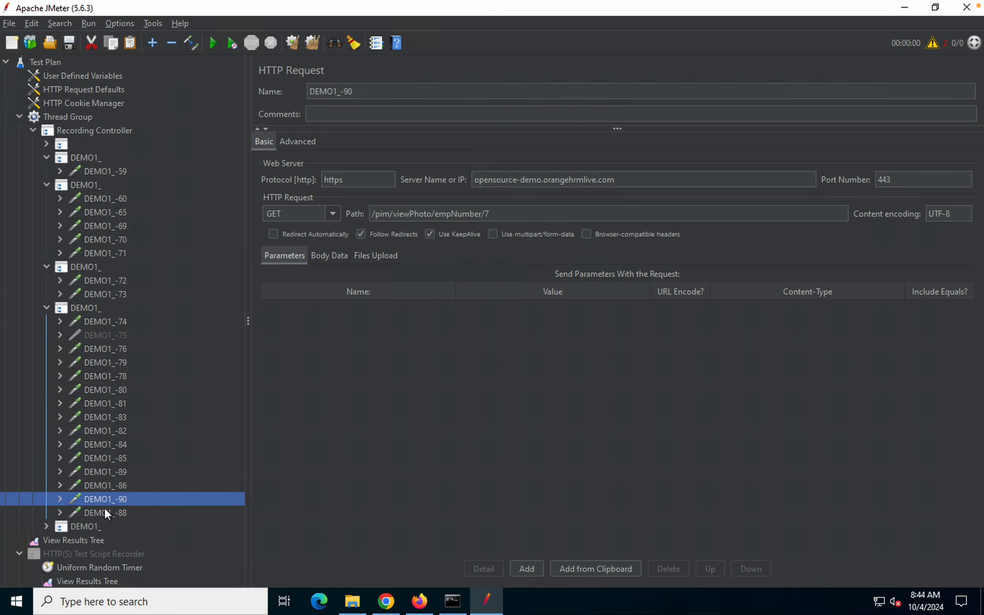
pyautogui.click(106, 512)
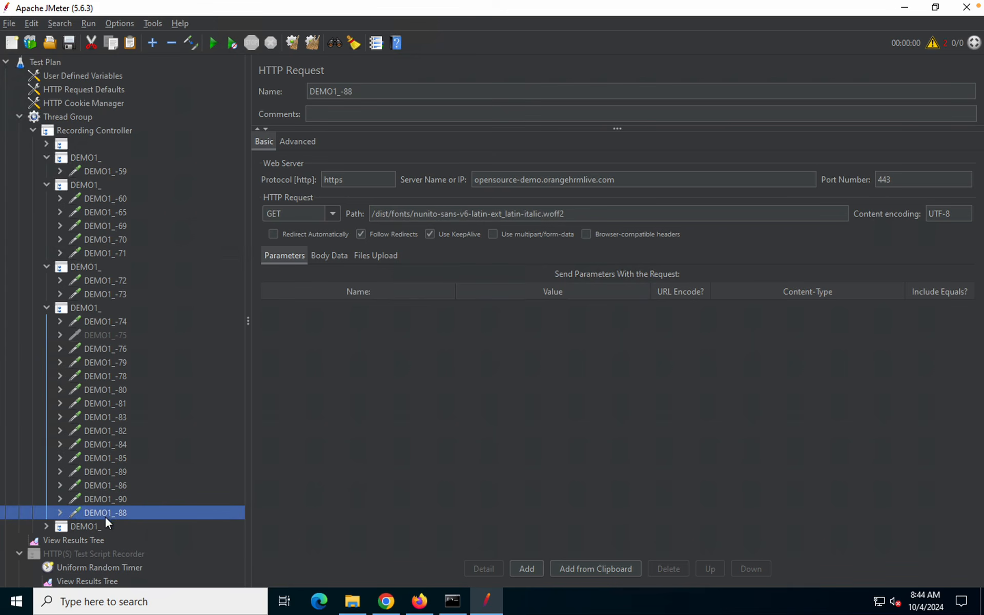
# Expand the fourth DEMO1_ group and review samplers DEMO1_-92 through DEMO1_-102
pyautogui.click(87, 527)
pyautogui.doubleClick(88, 527)
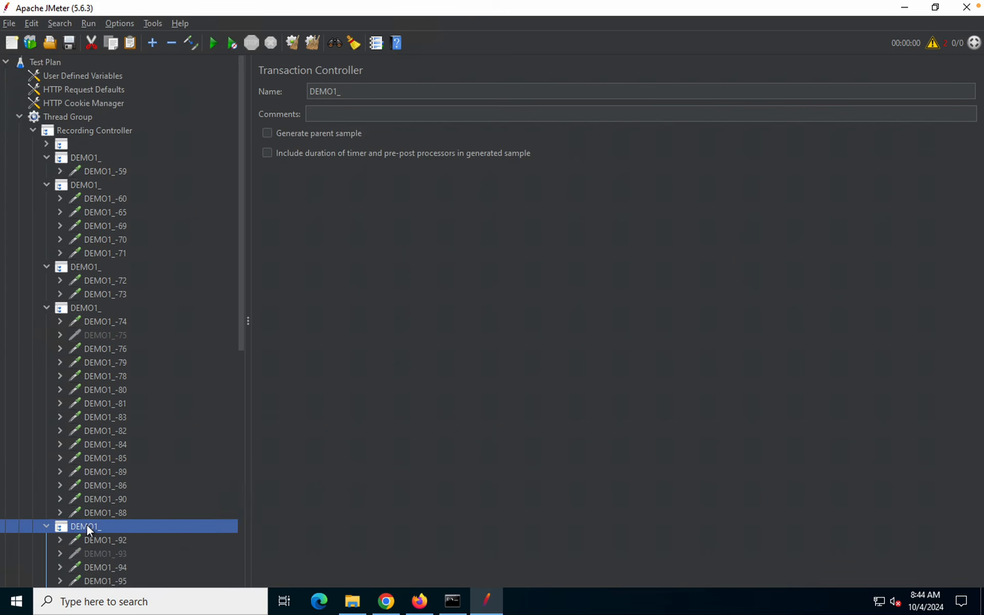
pyautogui.scroll(-4, 95, 515)
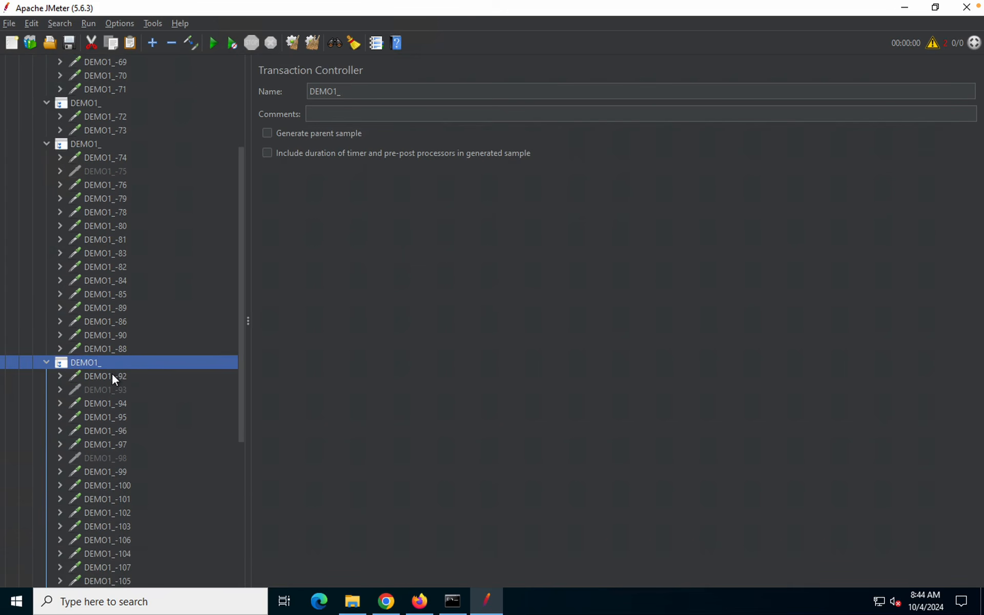
pyautogui.click(112, 376)
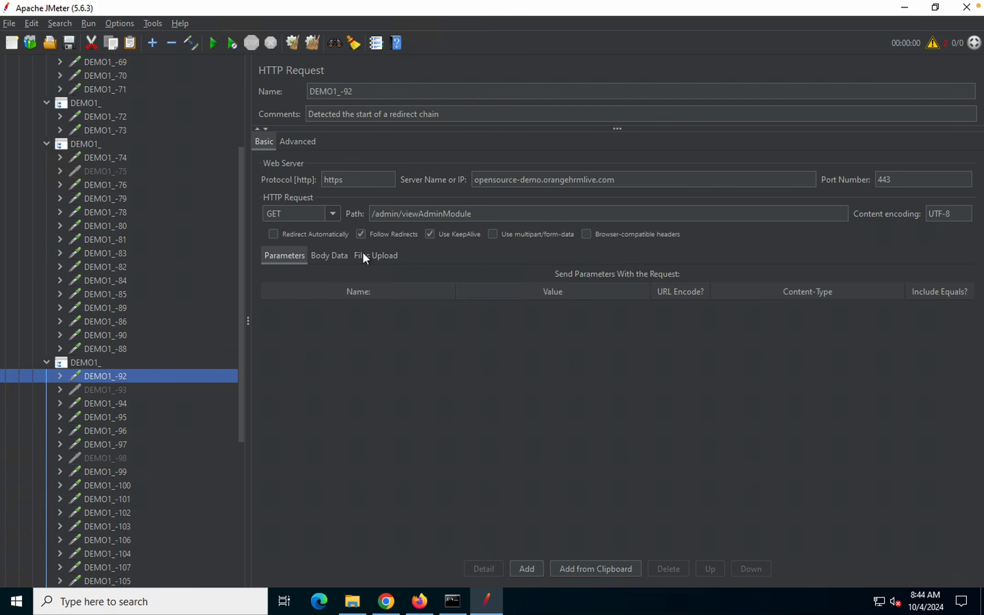
pyautogui.click(101, 404)
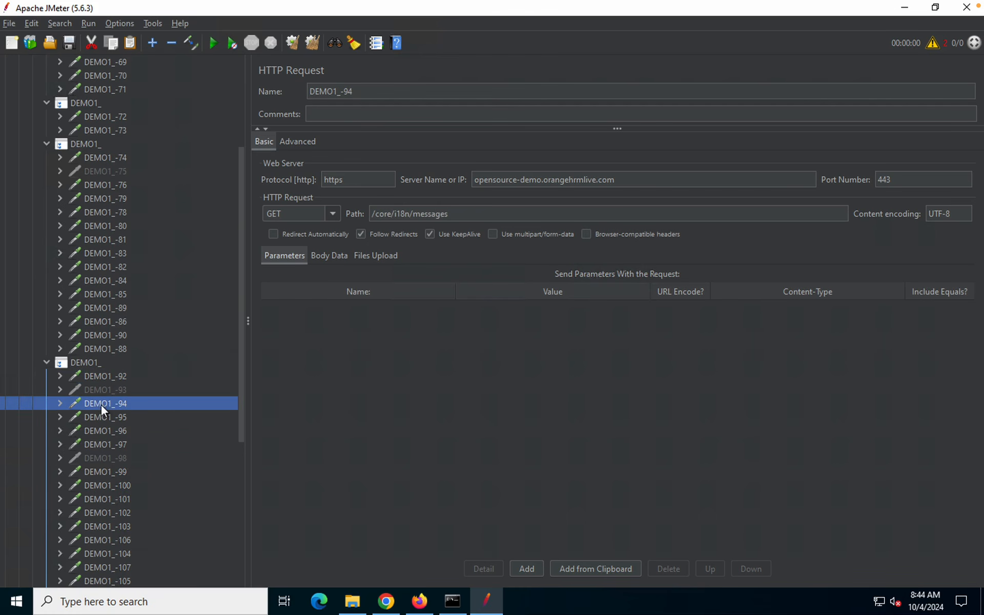
pyautogui.click(107, 444)
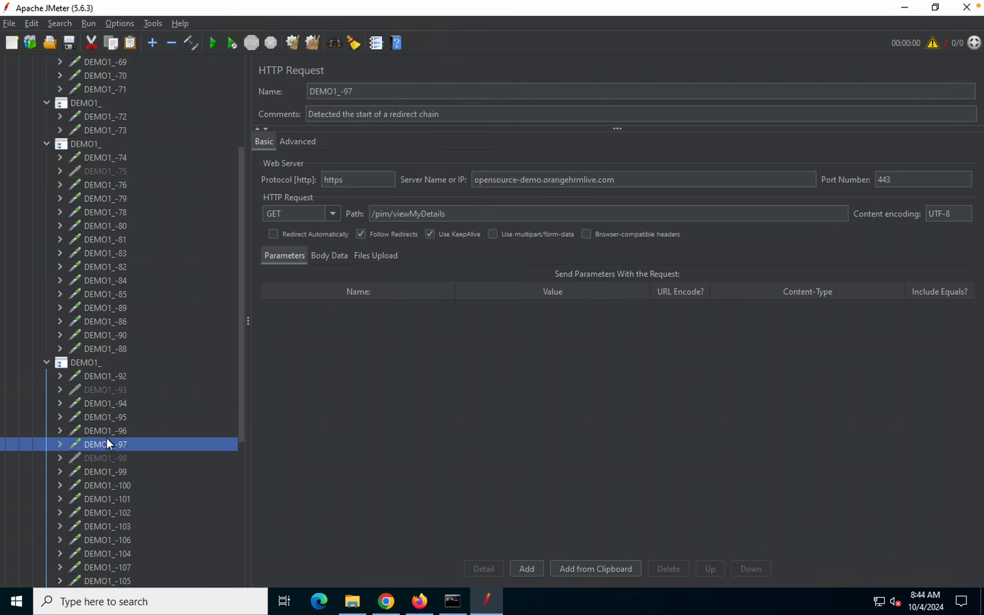
pyautogui.click(109, 511)
# Scroll down the fourth group and select the /auth/logout request DEMO1_-120
pyautogui.scroll(-3, 110, 506)
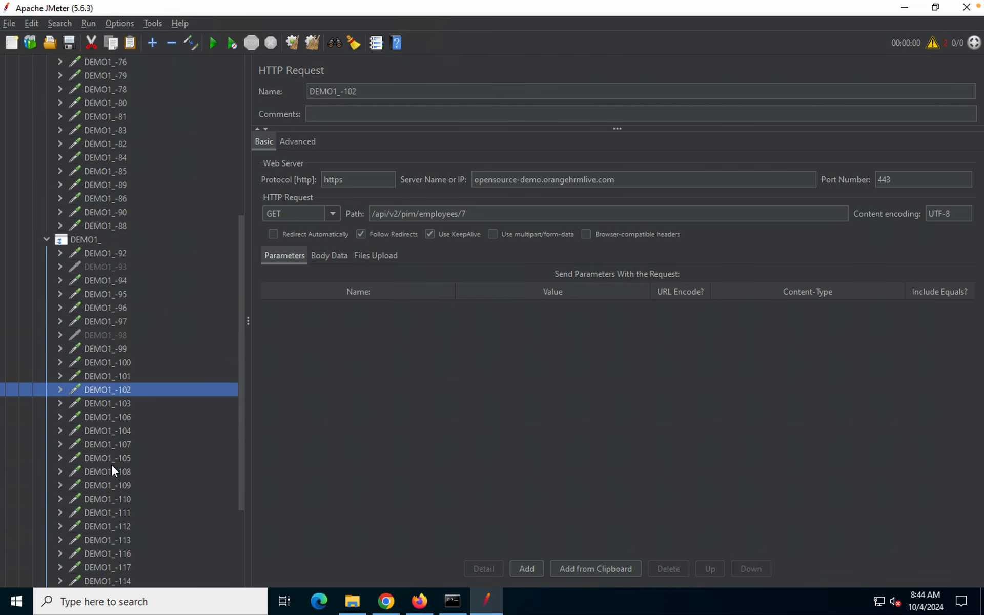
pyautogui.click(112, 470)
pyautogui.scroll(-3, 111, 463)
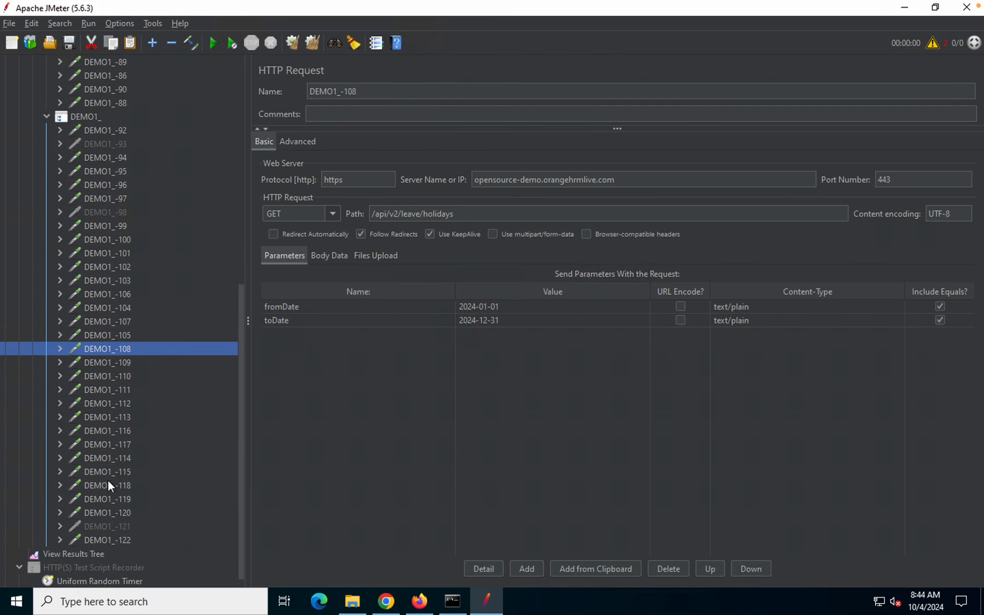
pyautogui.click(107, 483)
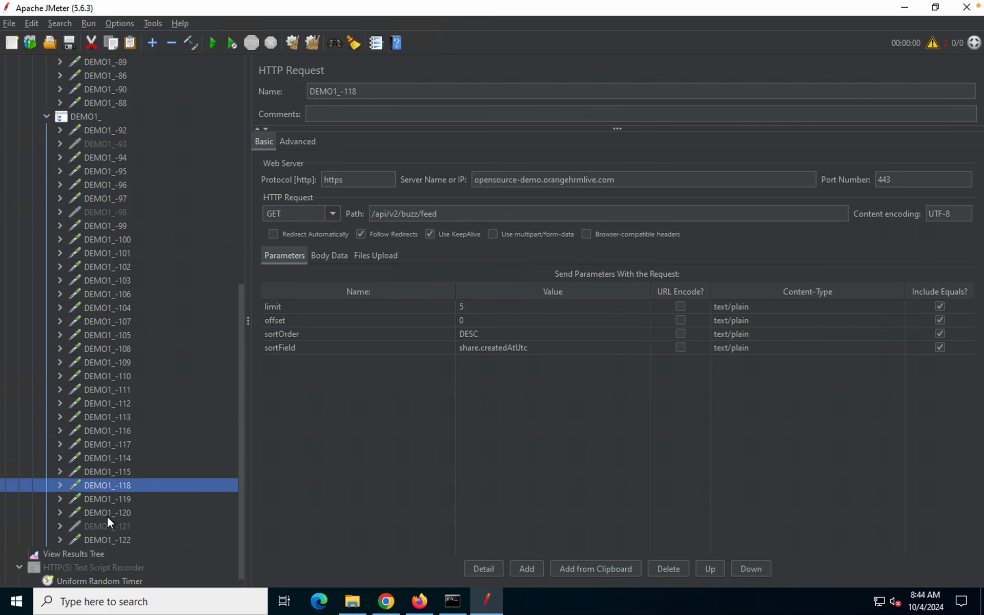
pyautogui.click(104, 539)
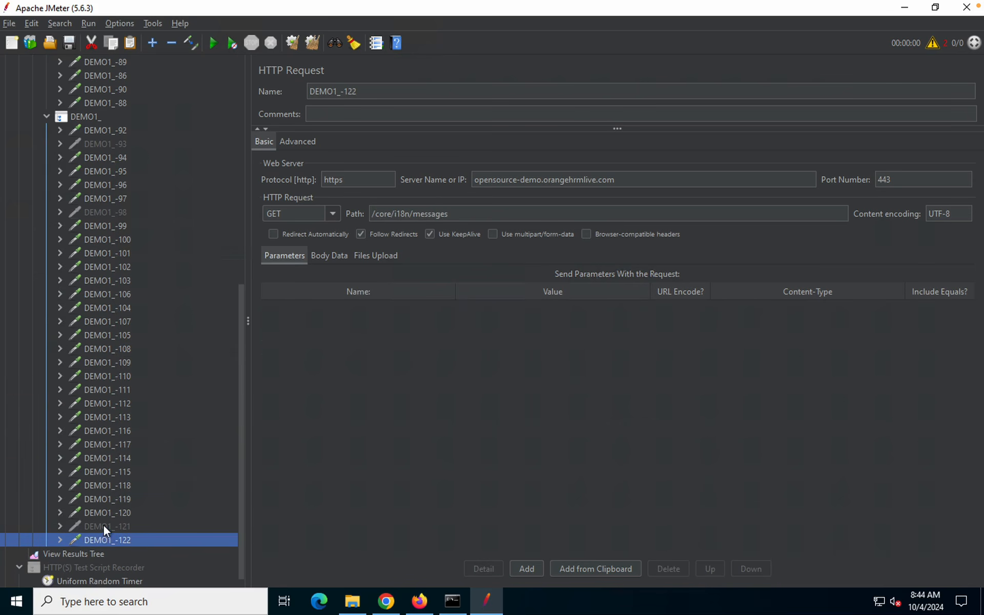
pyautogui.click(103, 525)
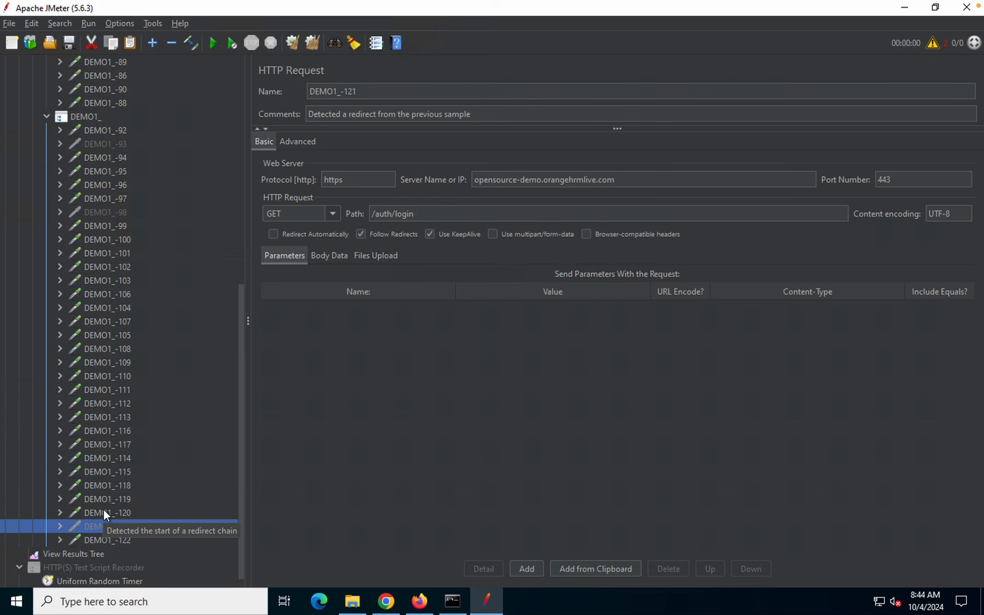
pyautogui.click(103, 512)
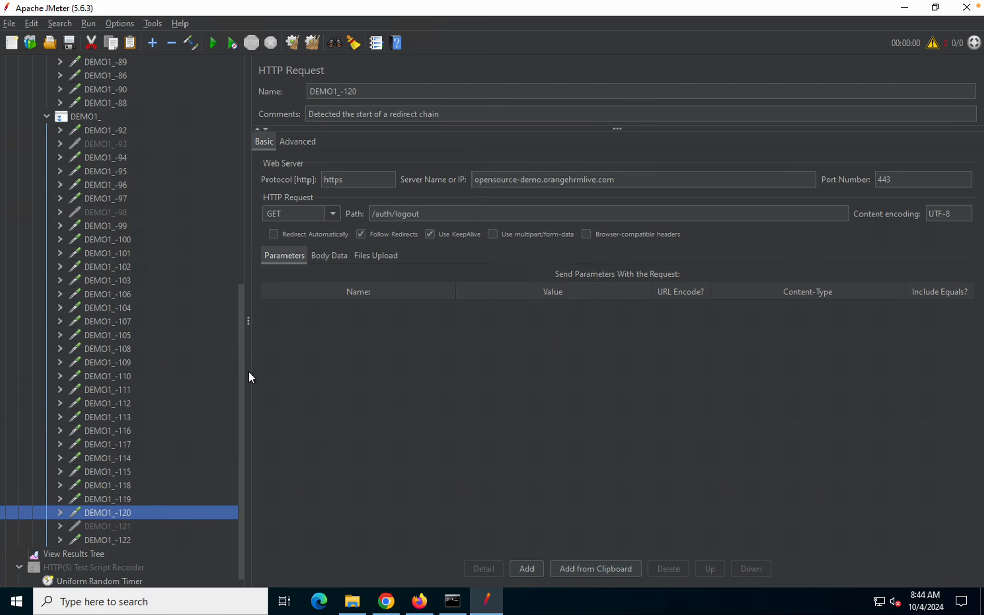
# Rename the /auth/logout request DEMO1_-120 to LOGOUT
pyautogui.click(368, 91)
pyautogui.moveTo(367, 91); pyautogui.dragTo(265, 90)
pyautogui.write('LOGOUT')
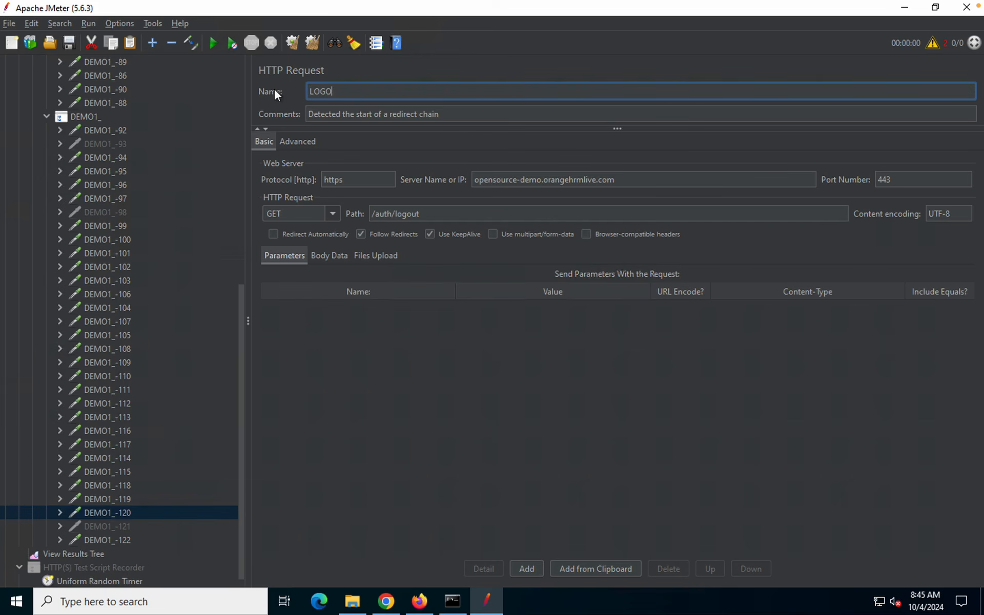
# Rename the POST /auth/validate request DEMO1_-74 to LOGIN
pyautogui.click(104, 208)
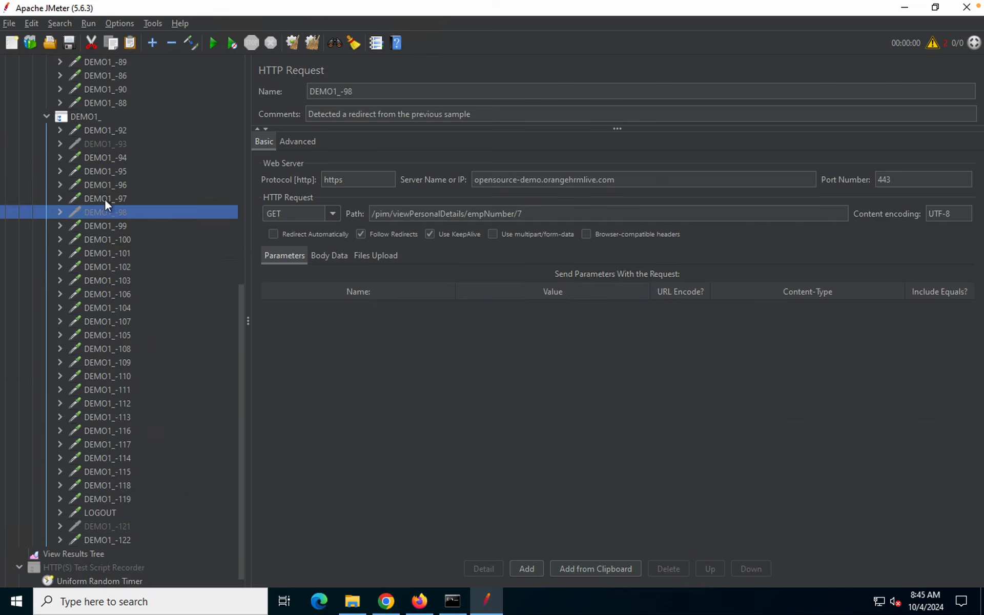
pyautogui.click(102, 129)
pyautogui.scroll(8, 95, 242)
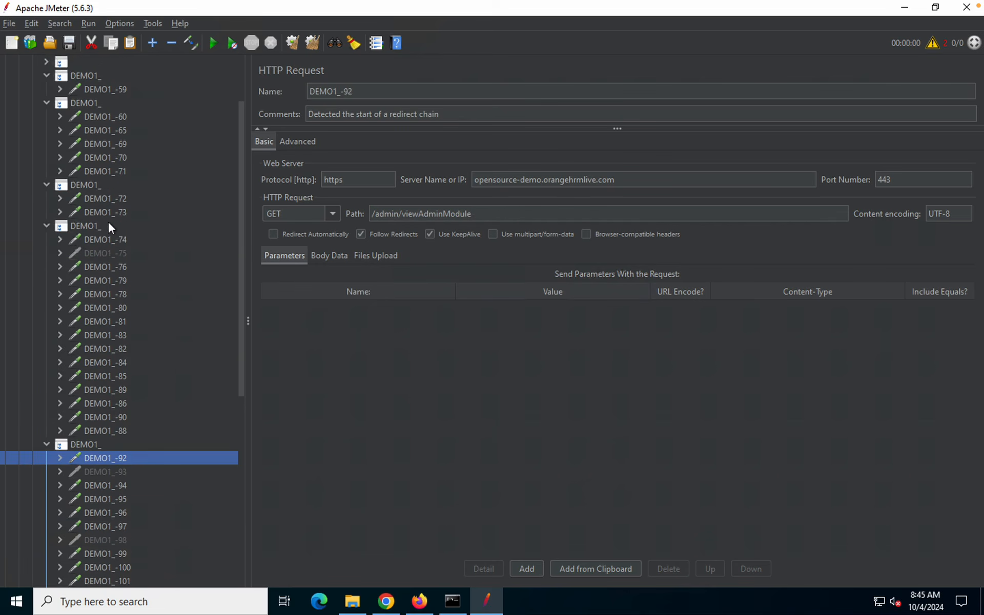
pyautogui.click(108, 237)
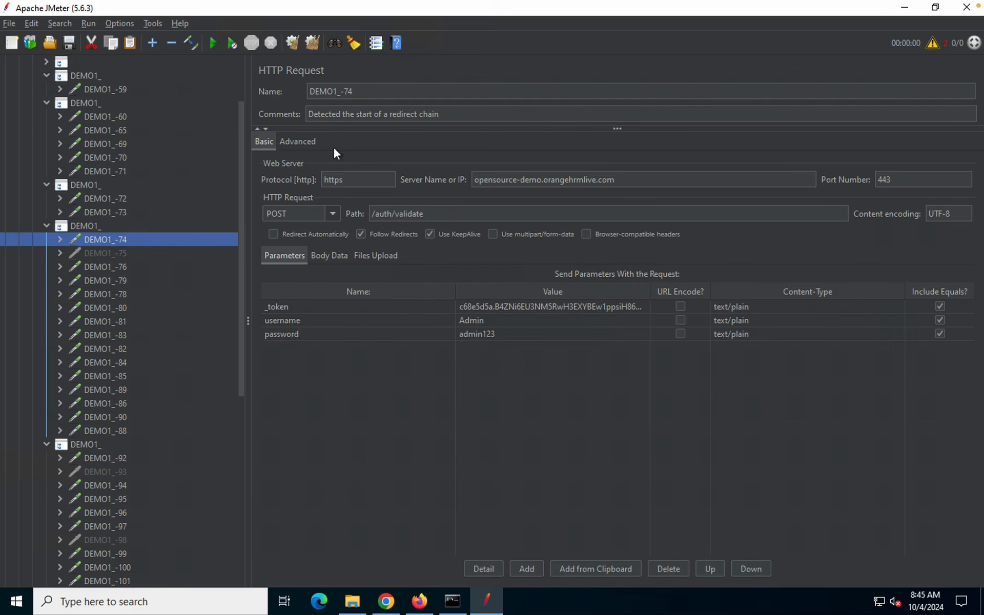
pyautogui.press('Tab')
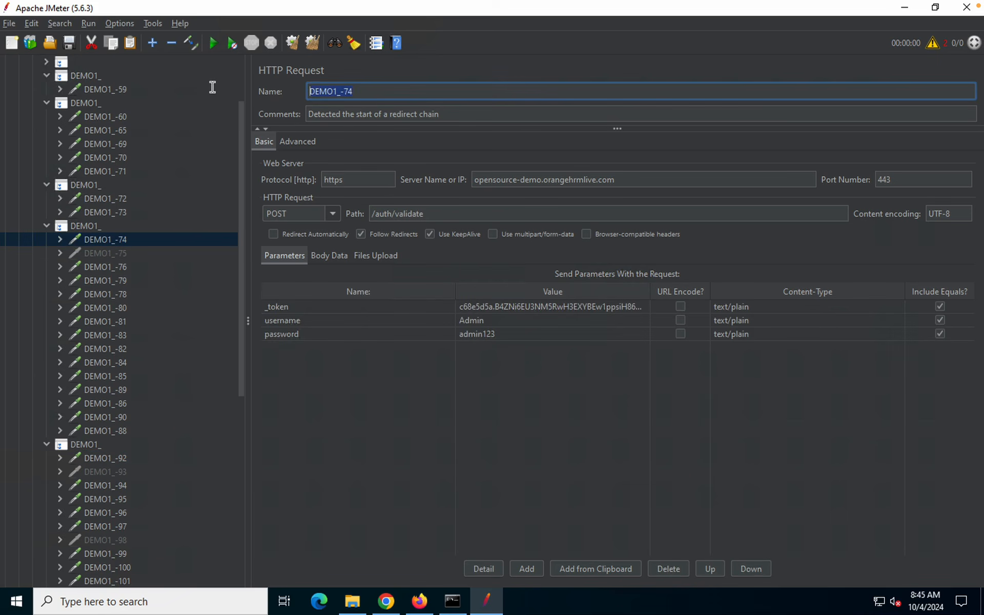
pyautogui.write('LOGIN')
pyautogui.scroll(2, 99, 268)
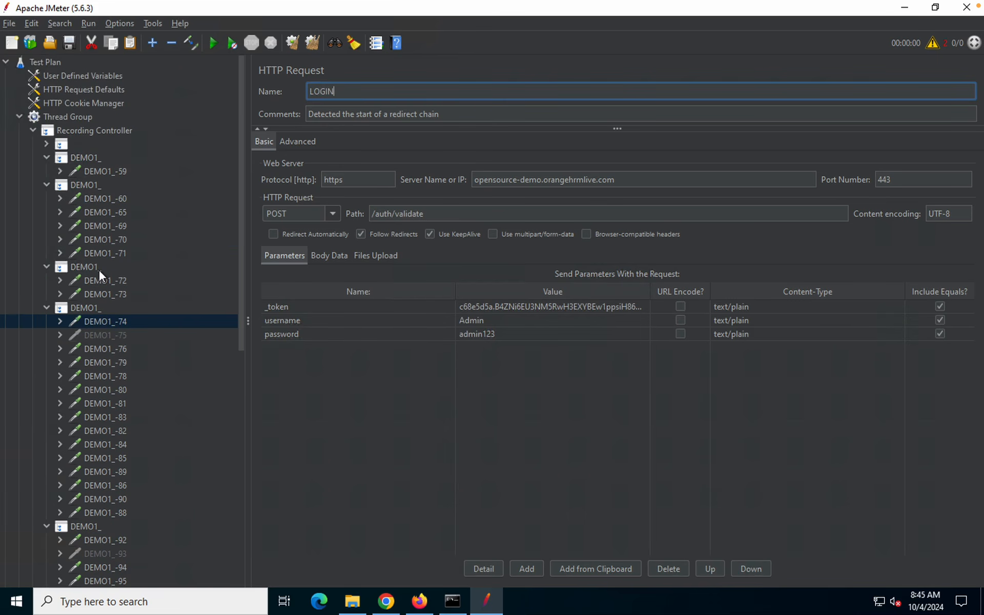
# Move the LOGIN sampler out of the Recording Controller, directly under Thread Group
pyautogui.click(33, 131)
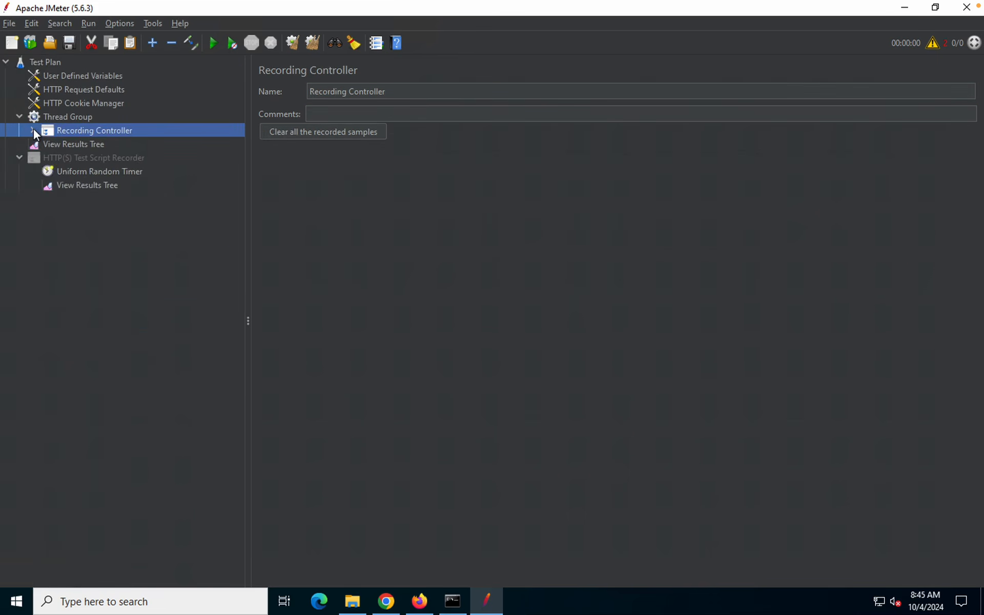
pyautogui.click(86, 115)
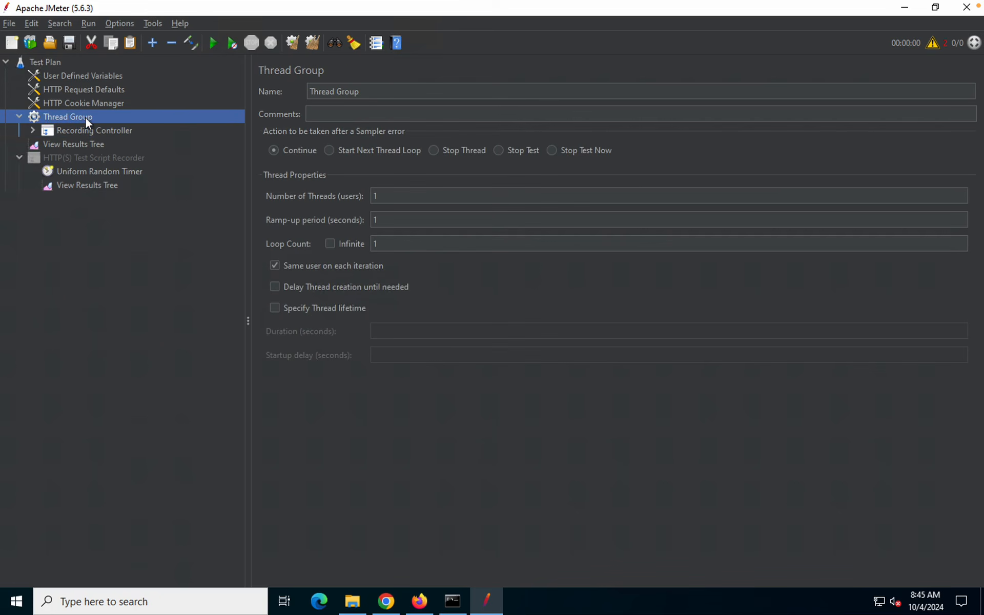
pyautogui.click(33, 131)
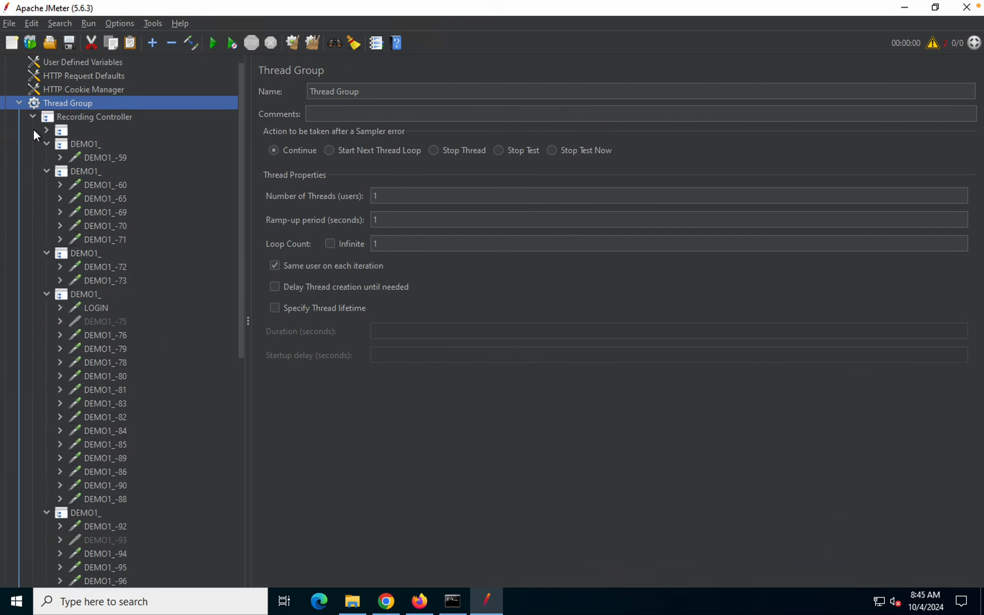
pyautogui.click(100, 307)
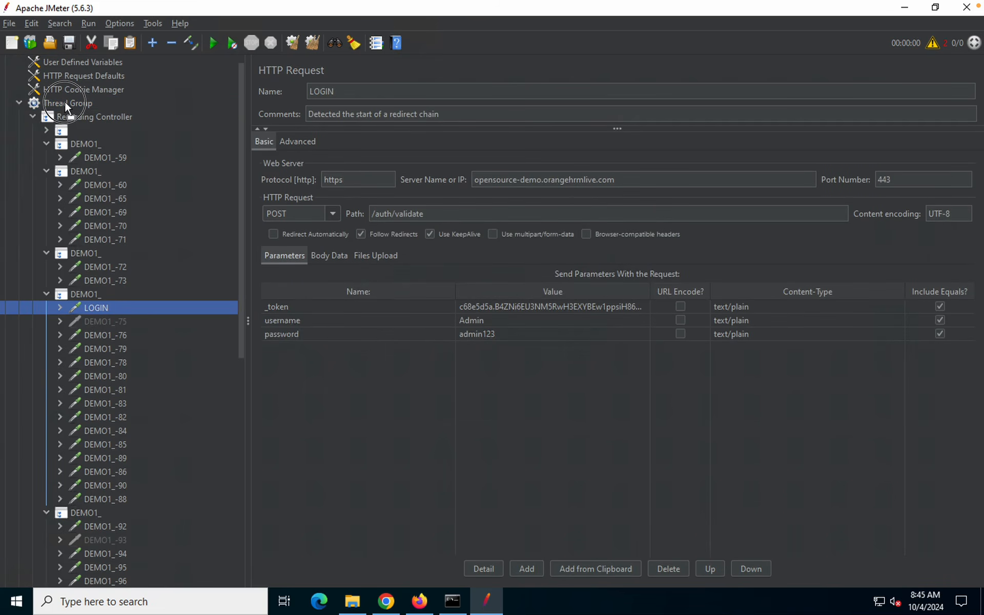
pyautogui.moveTo(64, 101); pyautogui.dragTo(63, 101)
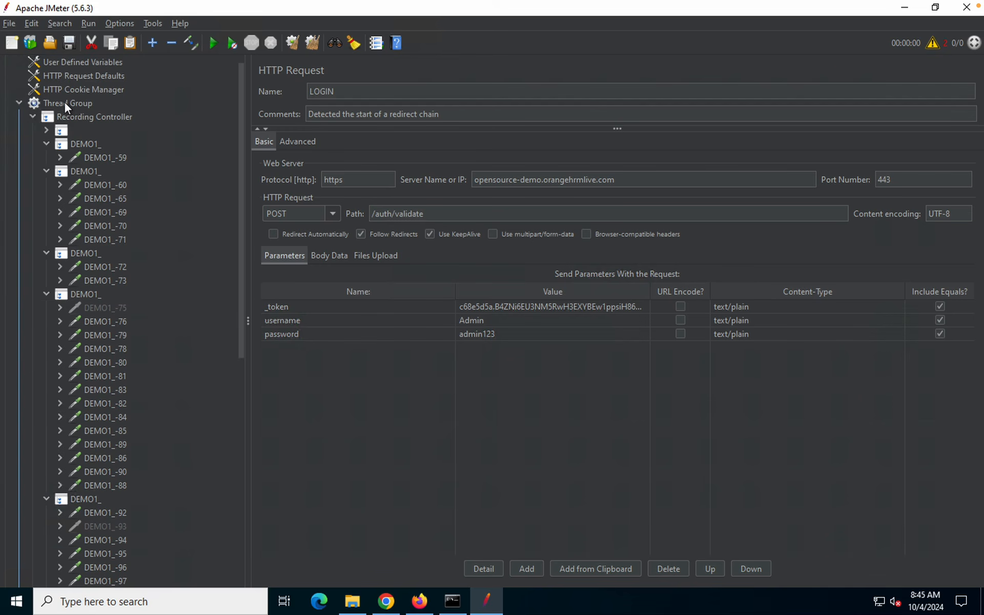
pyautogui.scroll(-10, 110, 482)
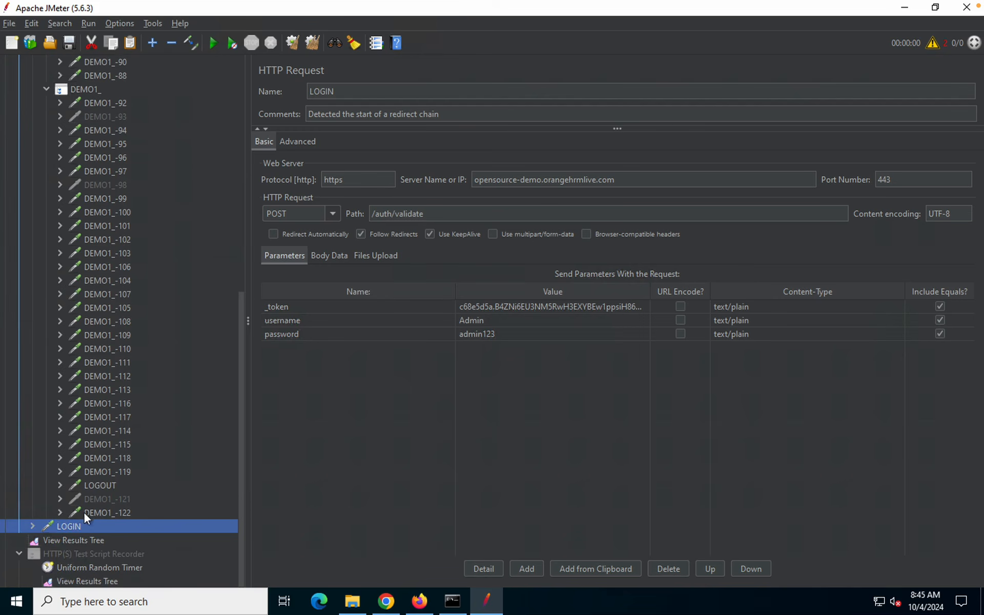
pyautogui.scroll(10, 75, 359)
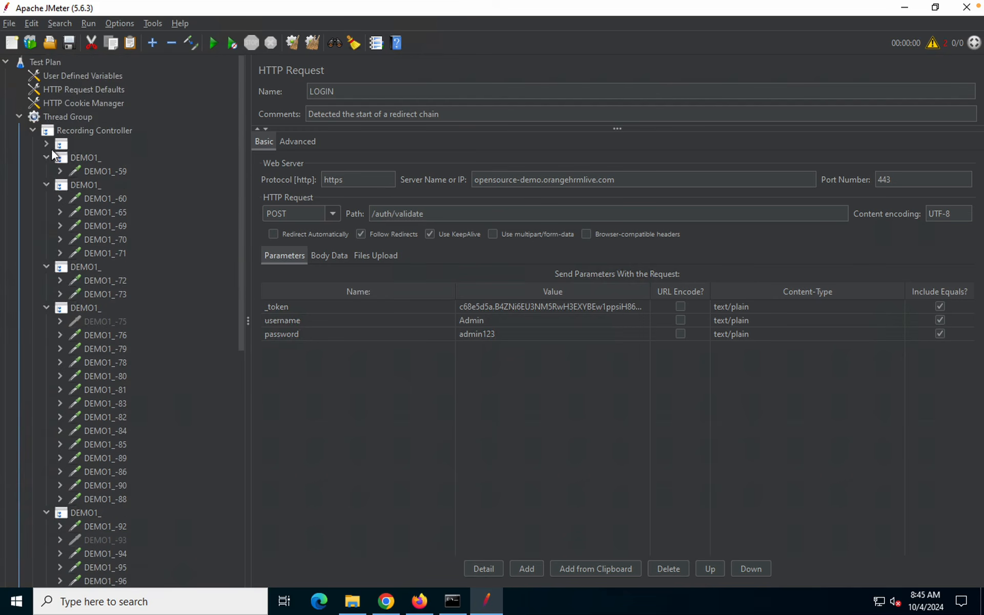
# Move LOGOUT from the last DEMO1_ group to sit above LOGIN, then collapse Recording Controller
pyautogui.click(33, 130)
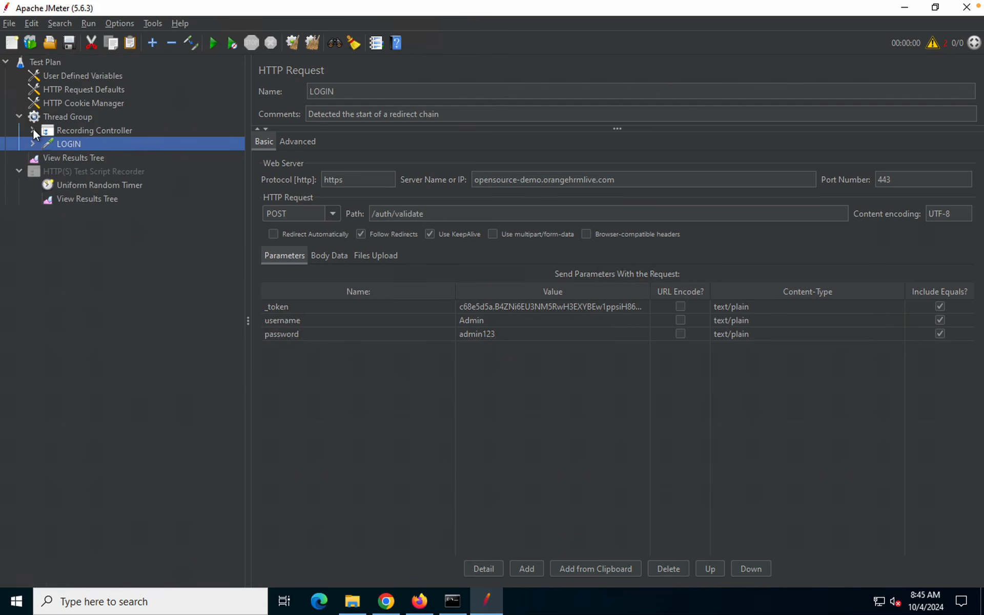
pyautogui.click(90, 130)
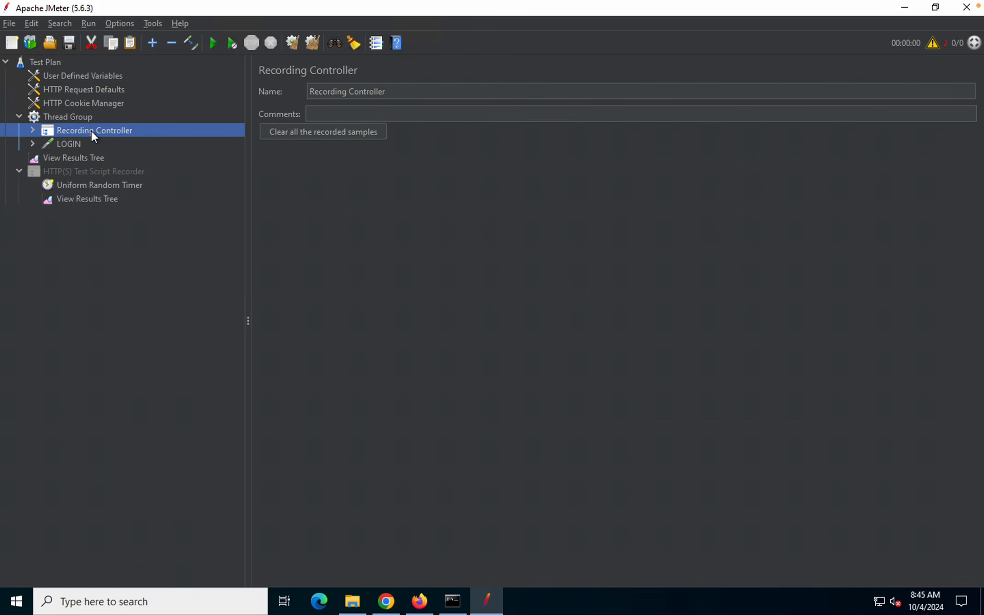
pyautogui.doubleClick(91, 130)
pyautogui.scroll(-4, 60, 459)
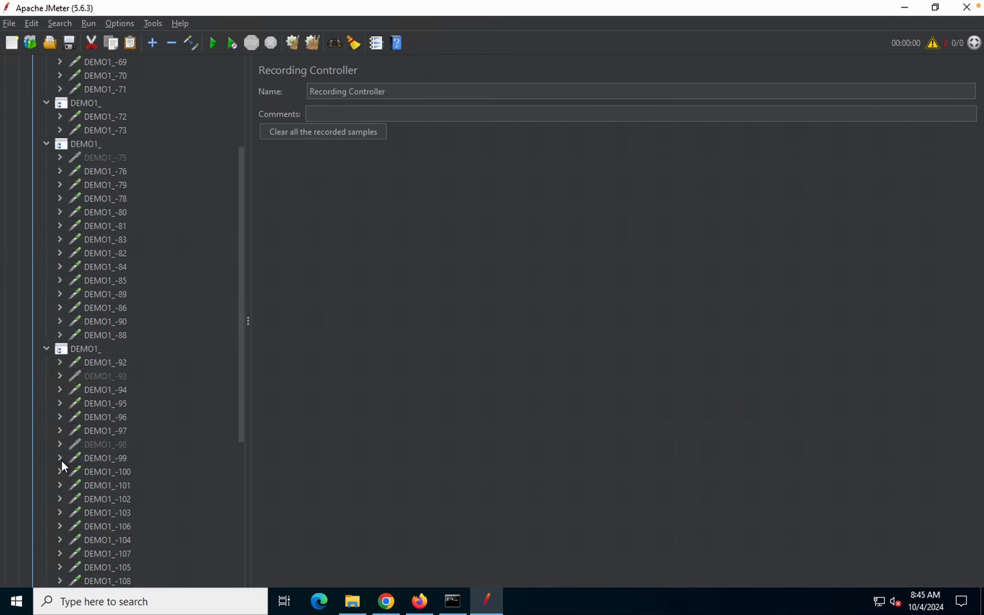
pyautogui.scroll(-6, 61, 459)
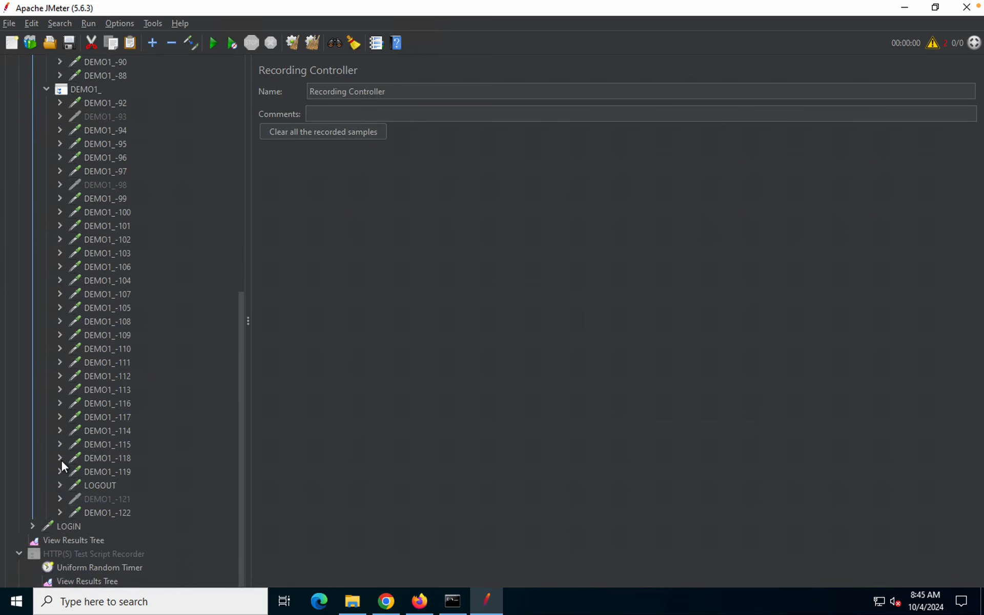
pyautogui.click(92, 485)
pyautogui.moveTo(101, 529); pyautogui.dragTo(99, 521)
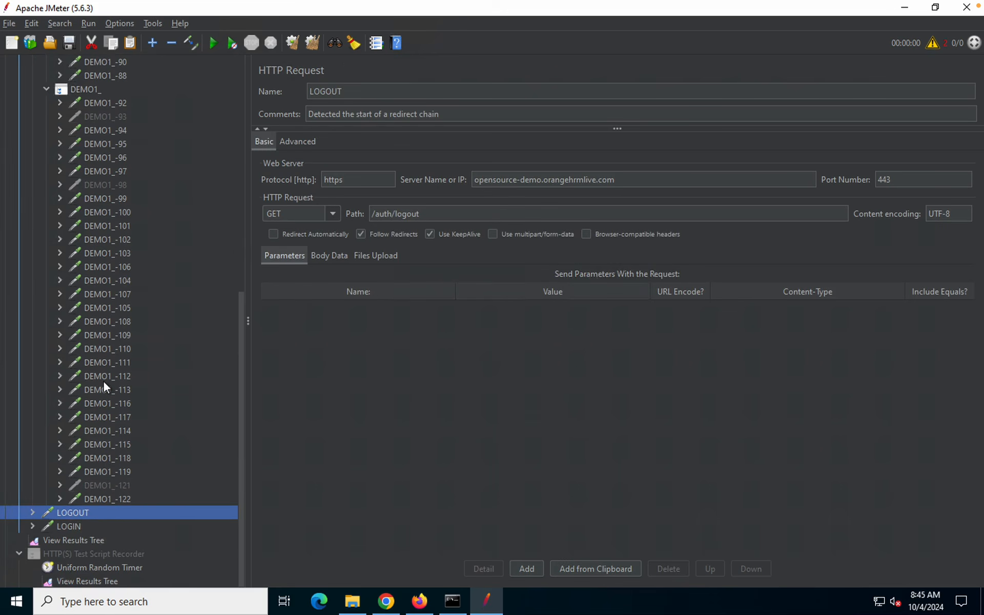
pyautogui.scroll(10, 104, 382)
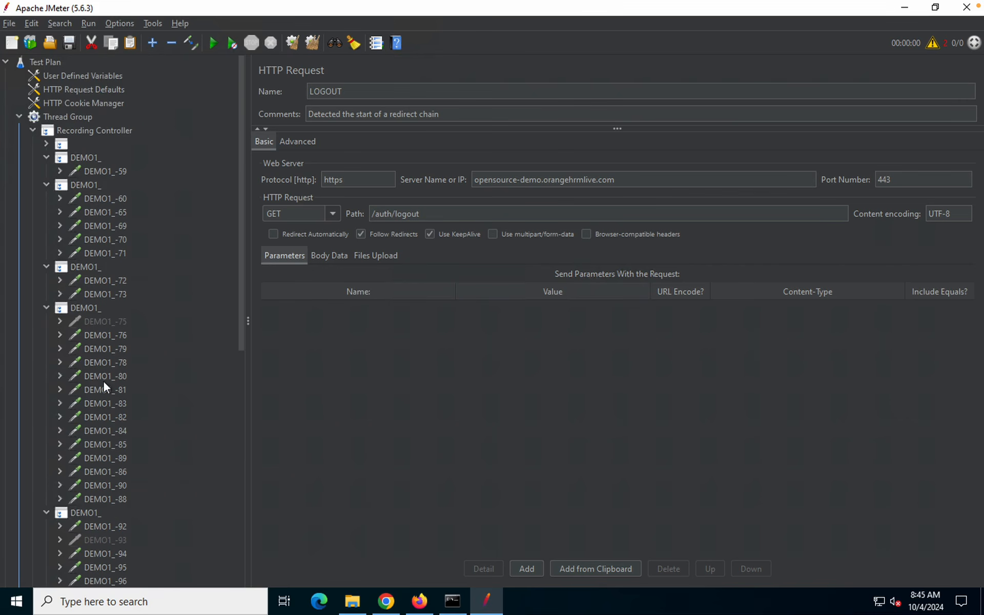
pyautogui.click(33, 131)
pyautogui.click(82, 131)
# Disable the Recording Controller, then check LOGIN and the Thread Group's thread count and ramp-up
pyautogui.rightClick(82, 131)
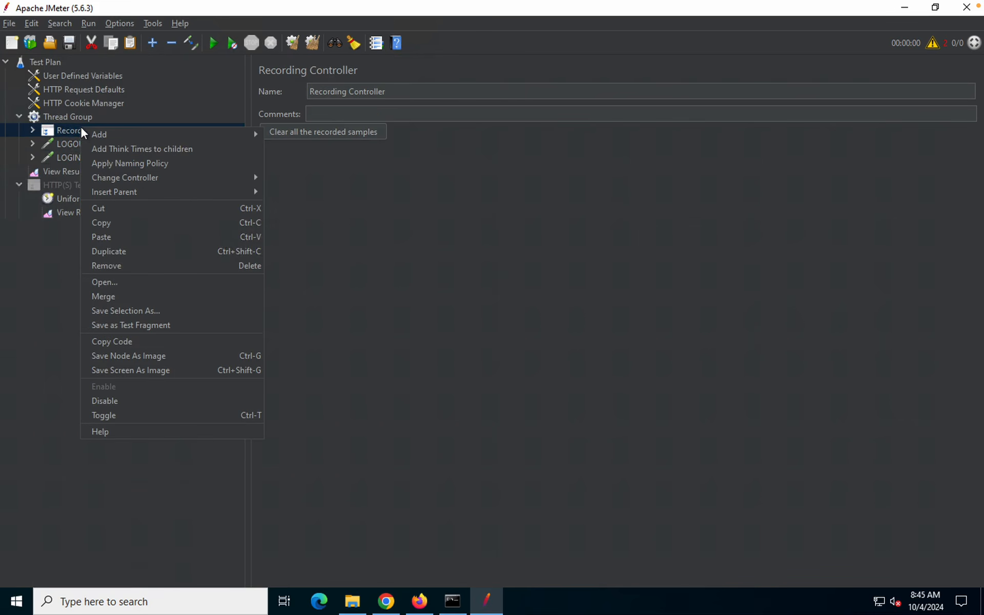
pyautogui.click(116, 398)
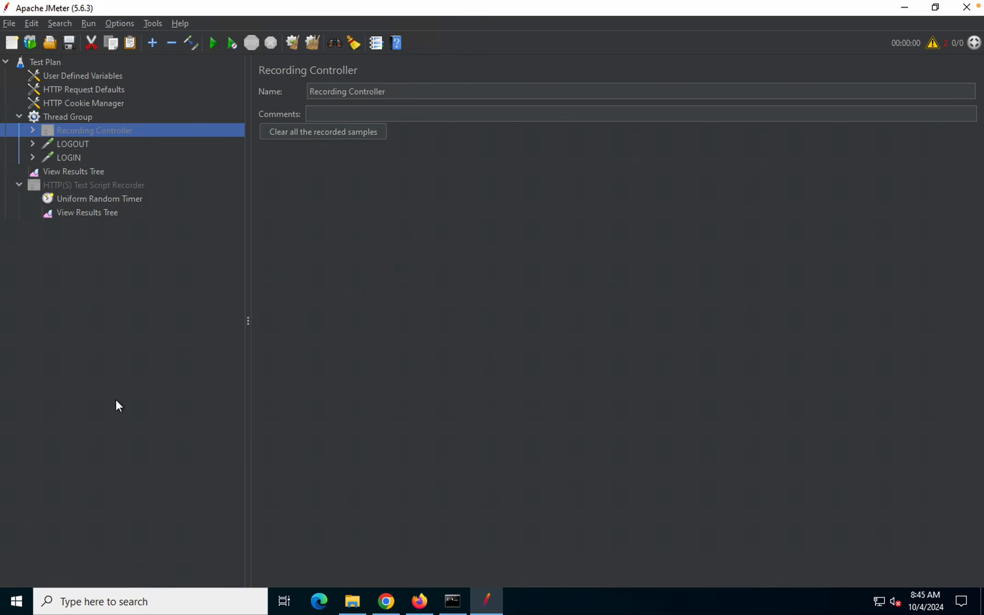
pyautogui.click(65, 173)
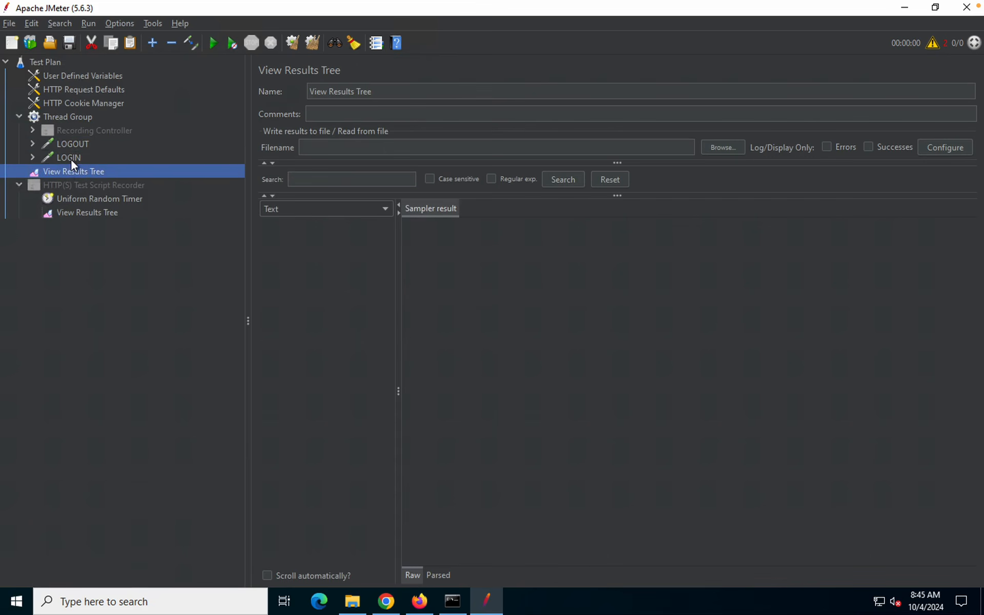
pyautogui.click(71, 158)
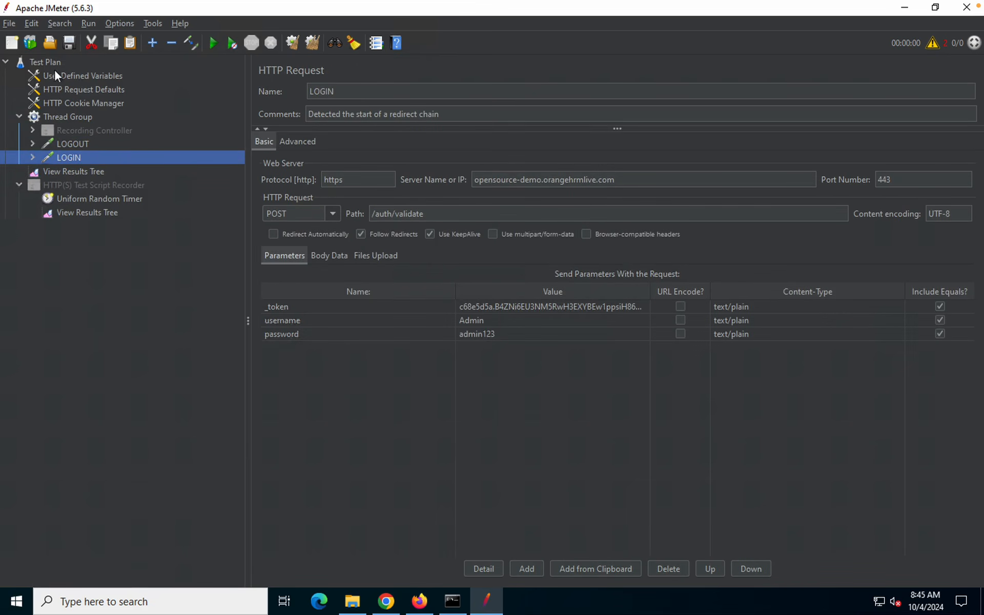
pyautogui.click(65, 120)
pyautogui.click(369, 195)
pyautogui.click(386, 220)
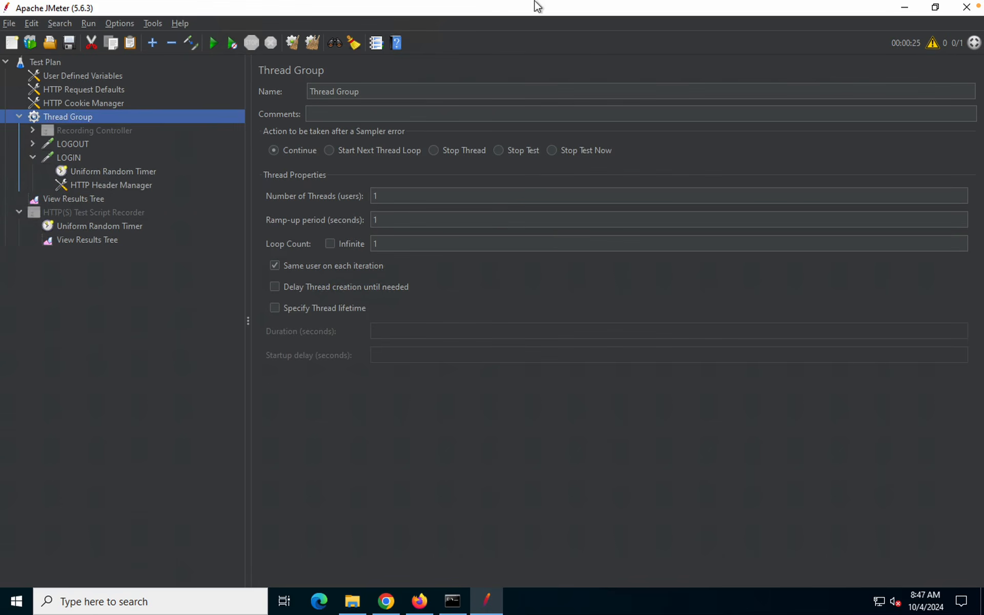
# Start a run, accept the save prompt, and choose the Desktop as save location
pyautogui.moveTo(538, 5)
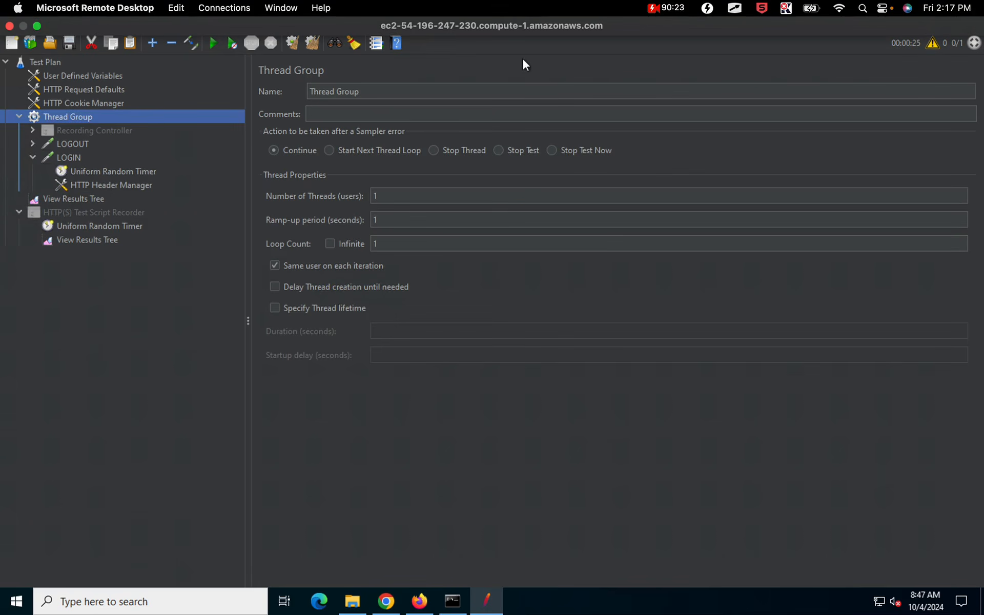
pyautogui.click(213, 48)
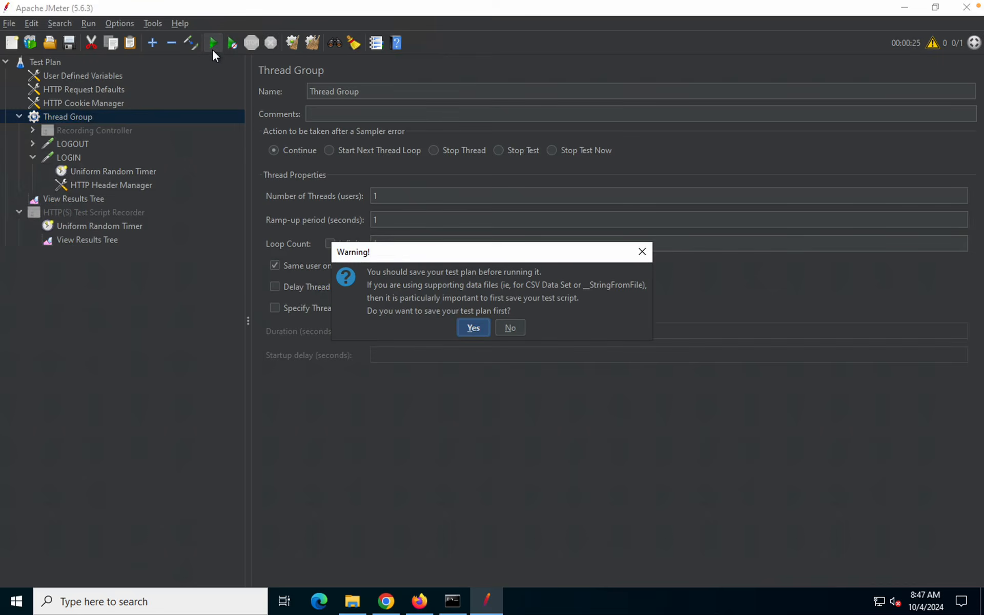
pyautogui.click(472, 327)
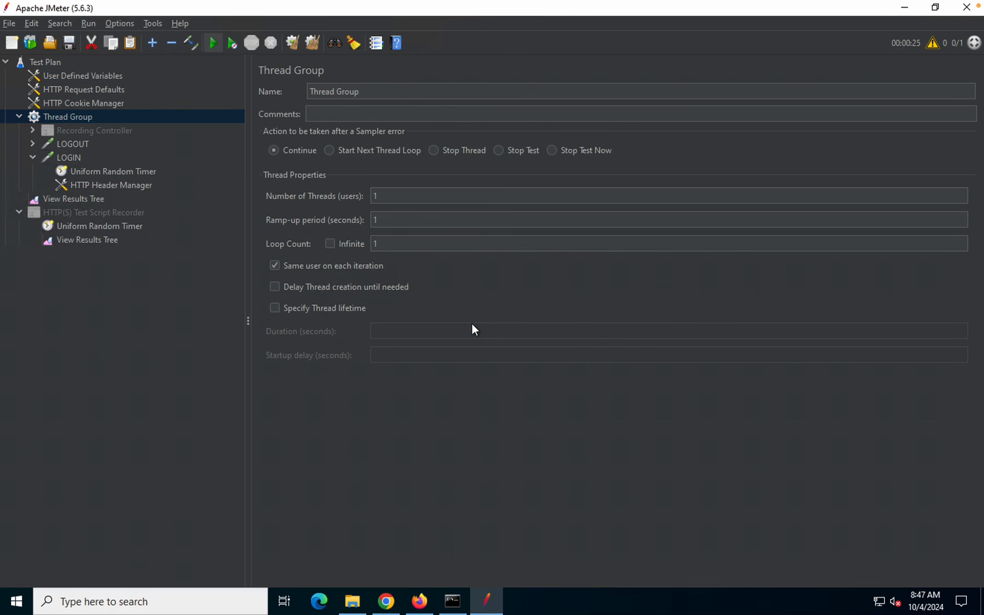
pyautogui.click(593, 191)
pyautogui.doubleClick(350, 228)
pyautogui.click(351, 230)
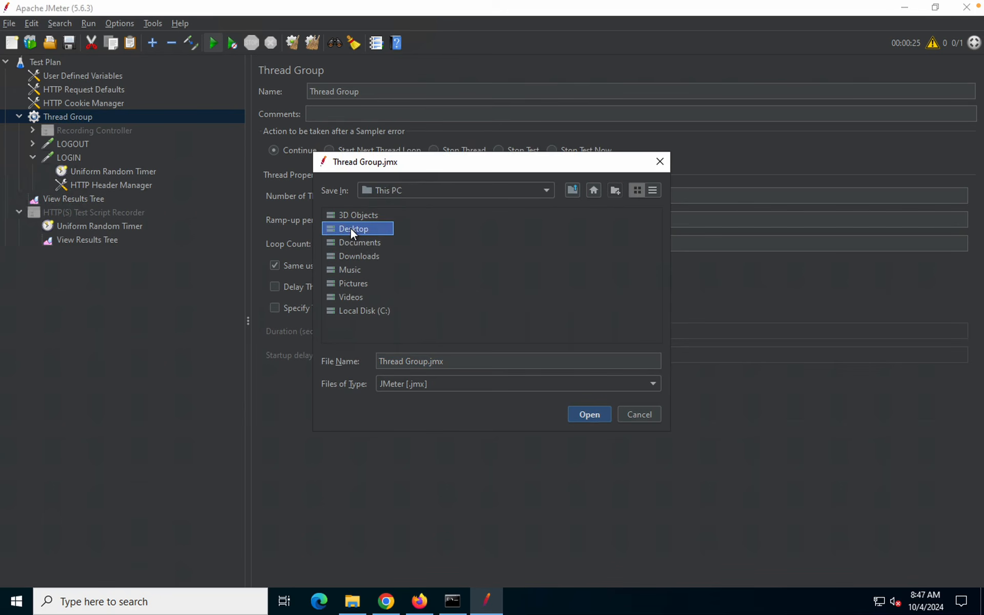
pyautogui.doubleClick(351, 229)
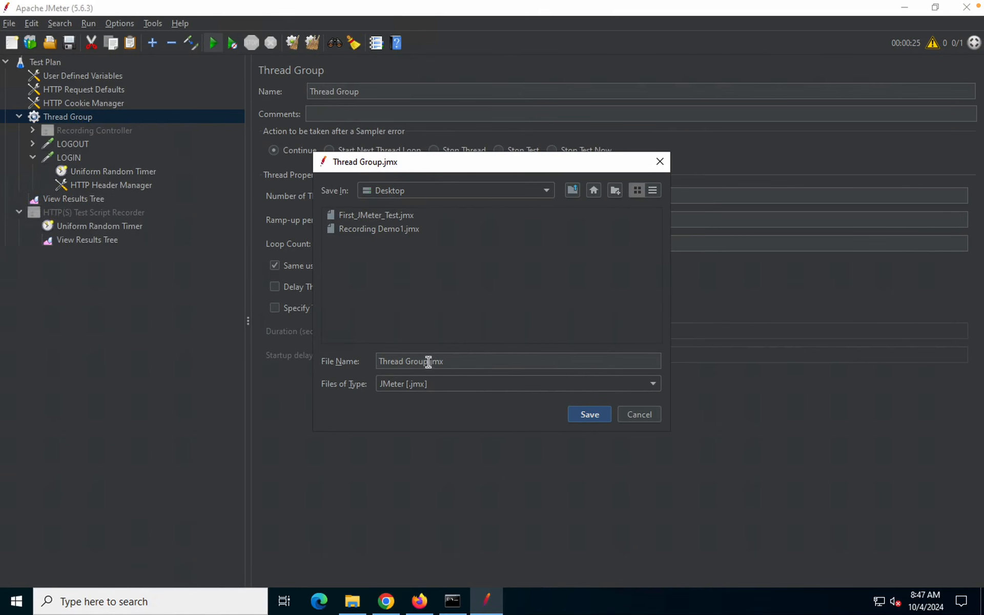
# Save the plan with the file name 'Recording Demo 2.jmx'
pyautogui.moveTo(429, 361); pyautogui.dragTo(356, 363)
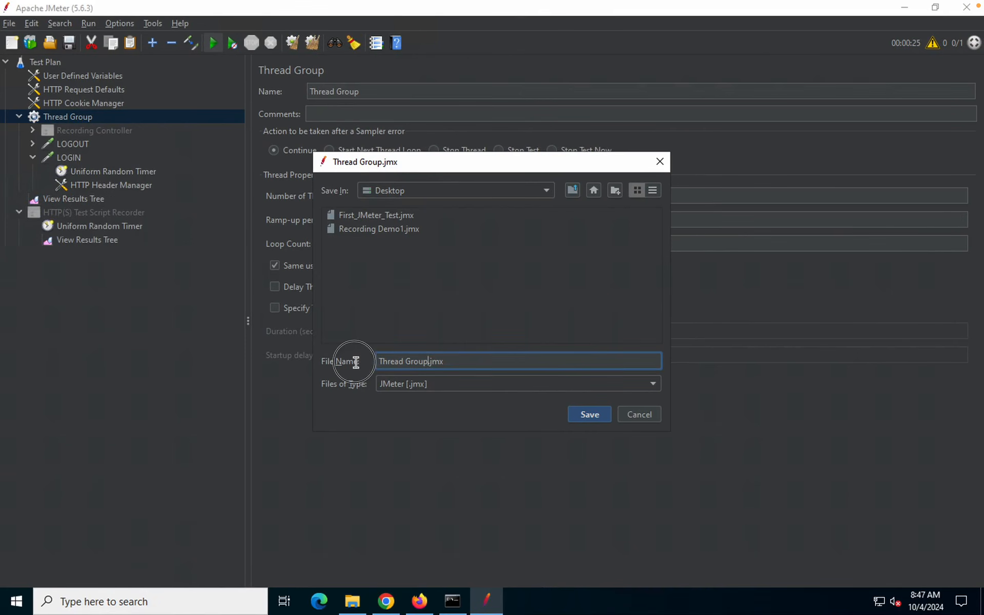
pyautogui.moveTo(512, 5)
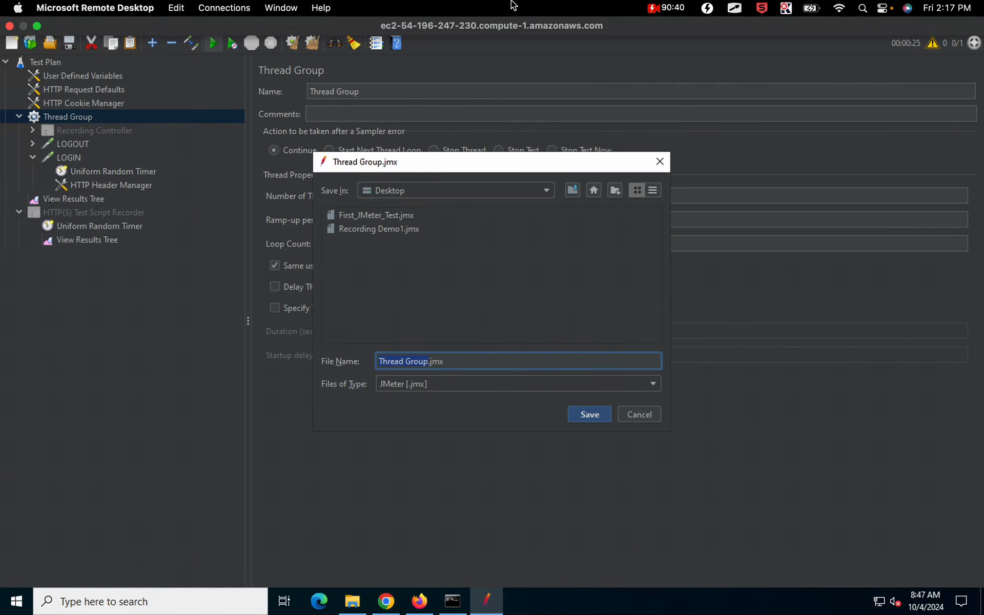
pyautogui.write('st')
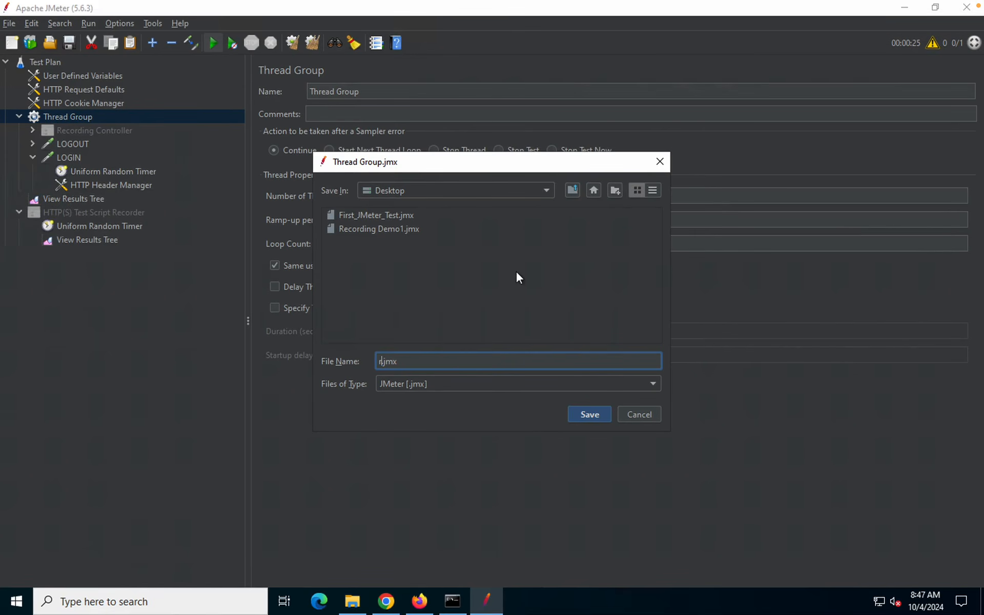
pyautogui.press('BackSpace')
pyautogui.press('BackSpace')
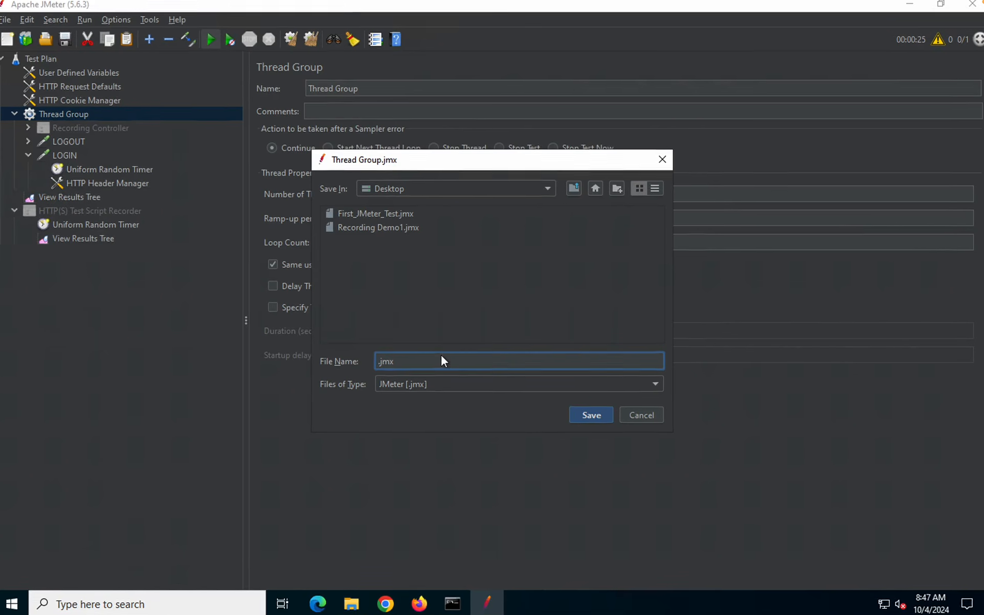
pyautogui.write('Recording Demo 2')
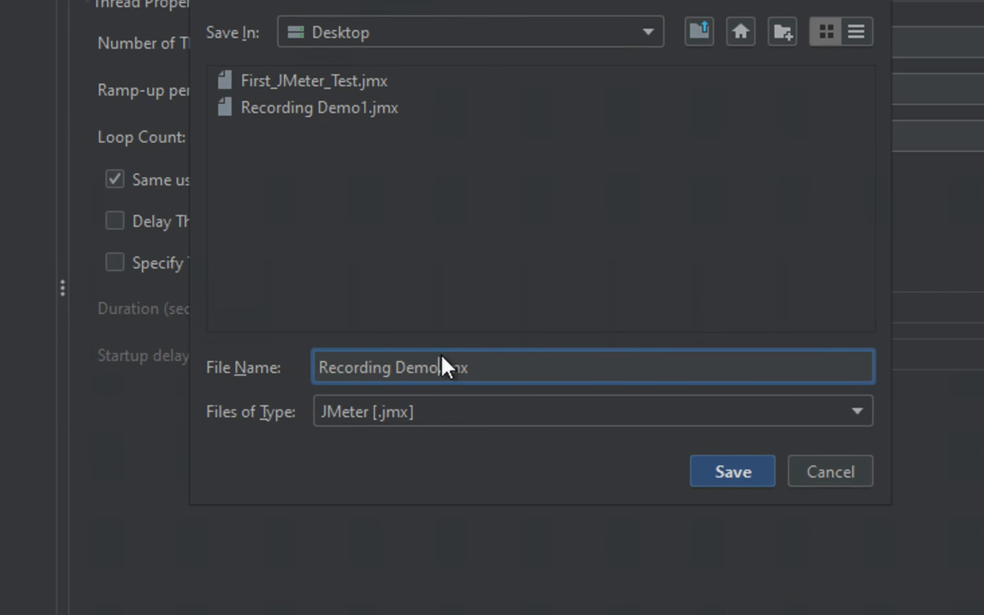
pyautogui.click(732, 474)
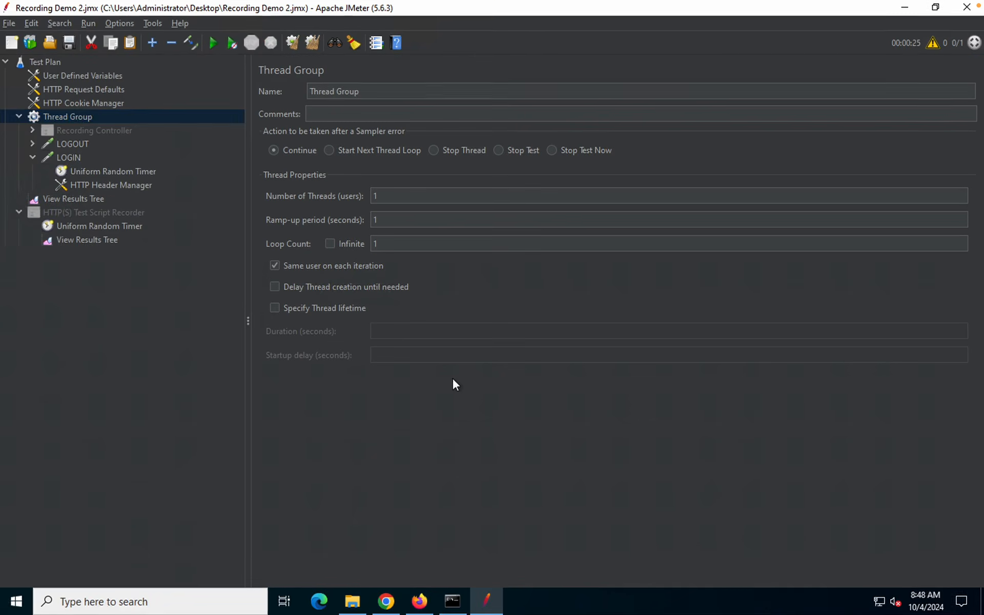
# Run the plan and expand the LOGOUT result in View Results Tree
pyautogui.hotkey('ctrl', 'r')
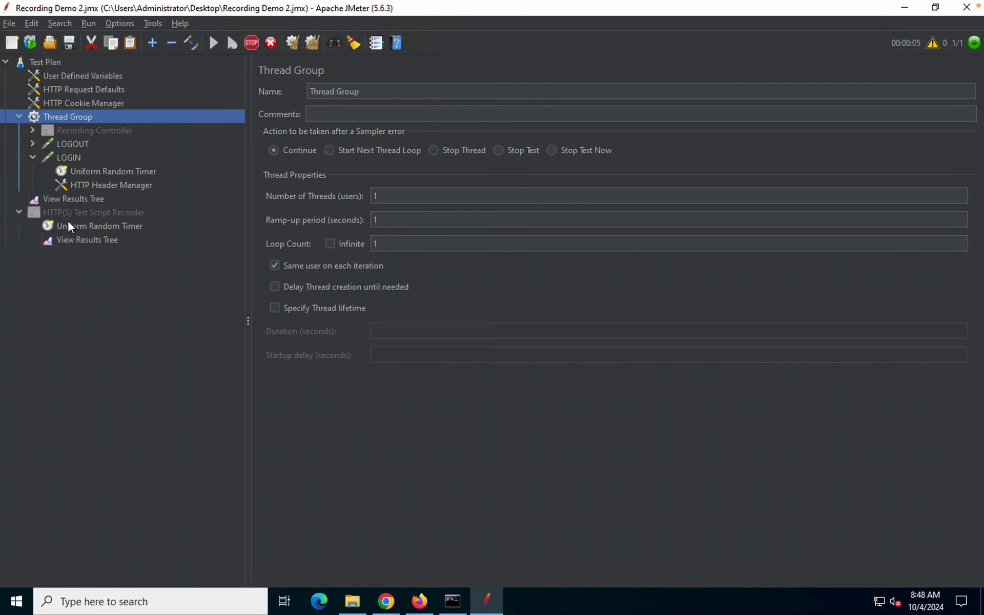
pyautogui.click(63, 201)
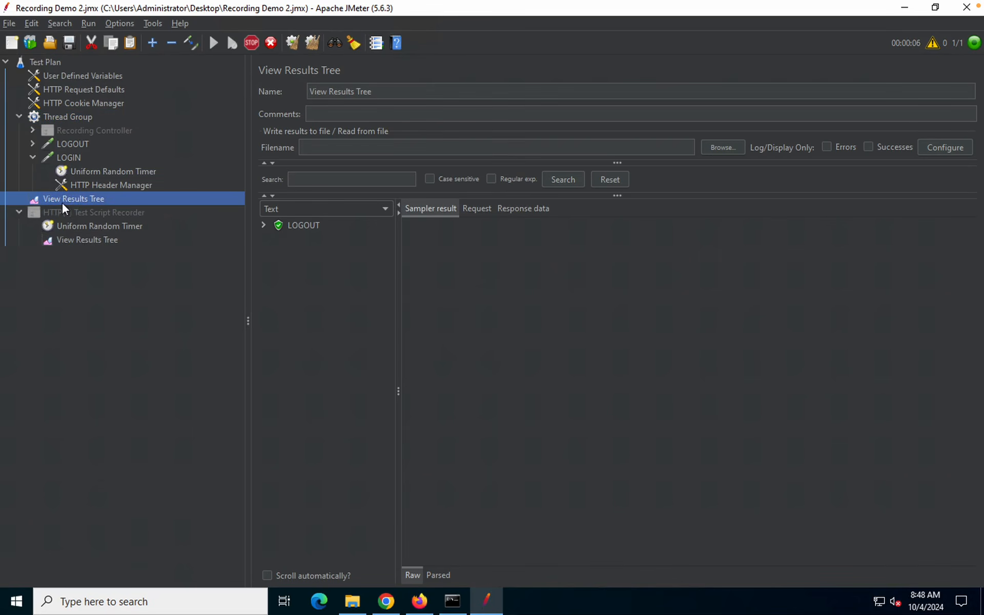
pyautogui.click(263, 225)
pyautogui.click(263, 226)
pyautogui.click(263, 225)
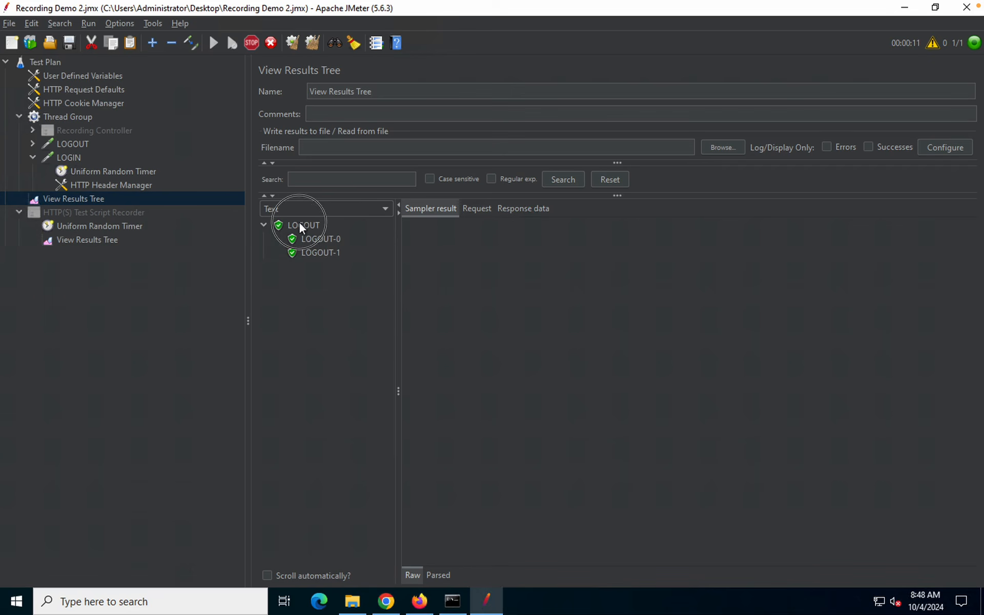
pyautogui.click(315, 227)
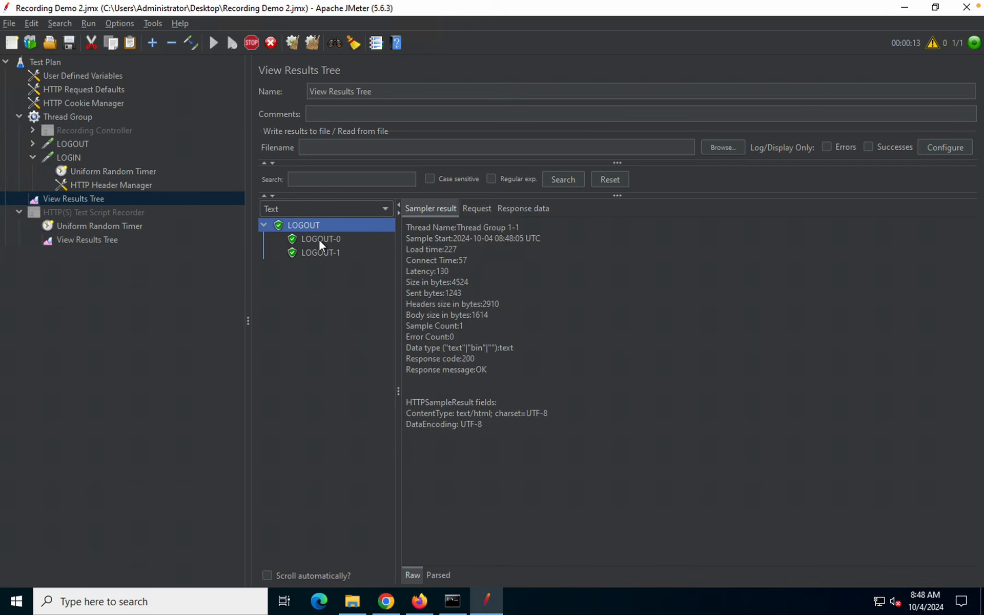
# Confirm LOGOUT-0 returned 302 Found and LOGOUT-1 returned 200 OK
pyautogui.click(319, 238)
pyautogui.click(322, 252)
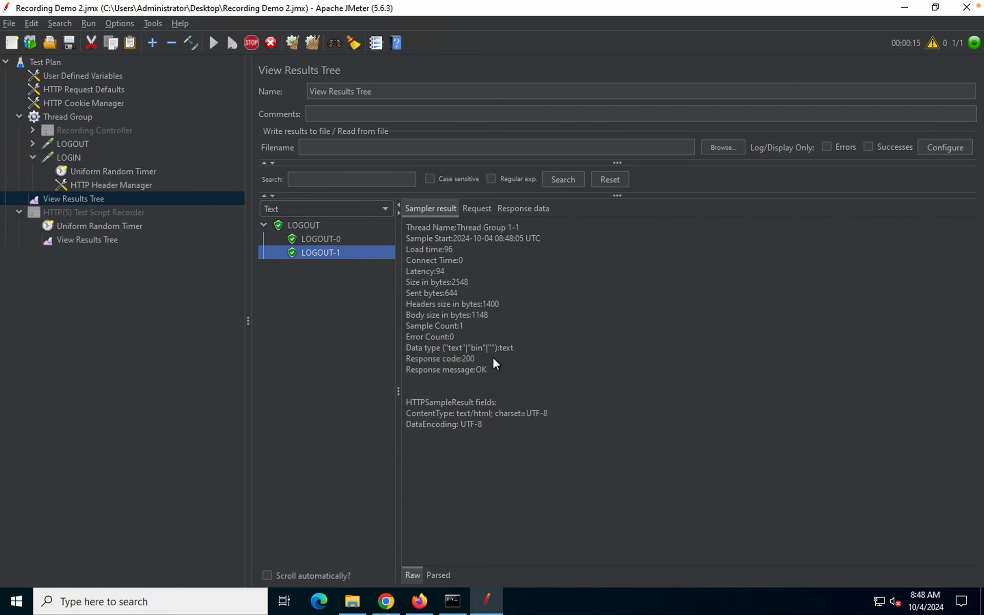
pyautogui.click(333, 237)
pyautogui.moveTo(477, 358); pyautogui.dragTo(413, 358)
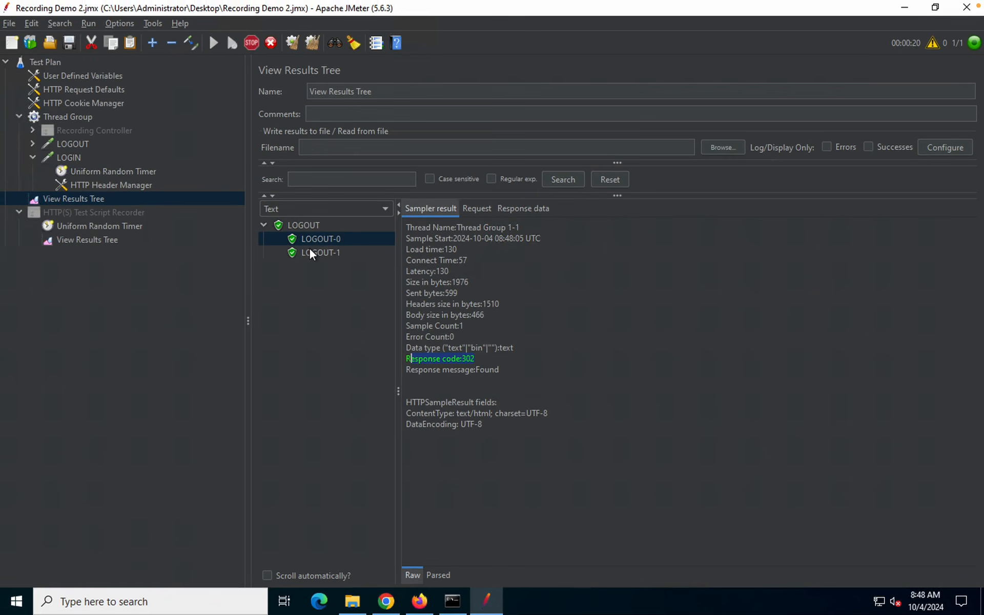
pyautogui.click(310, 249)
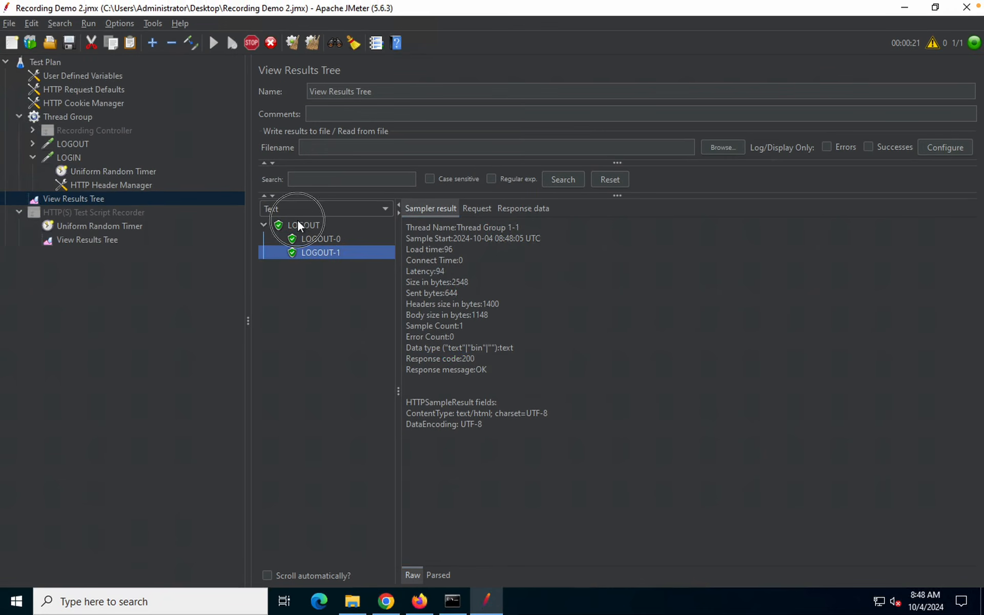
pyautogui.click(73, 115)
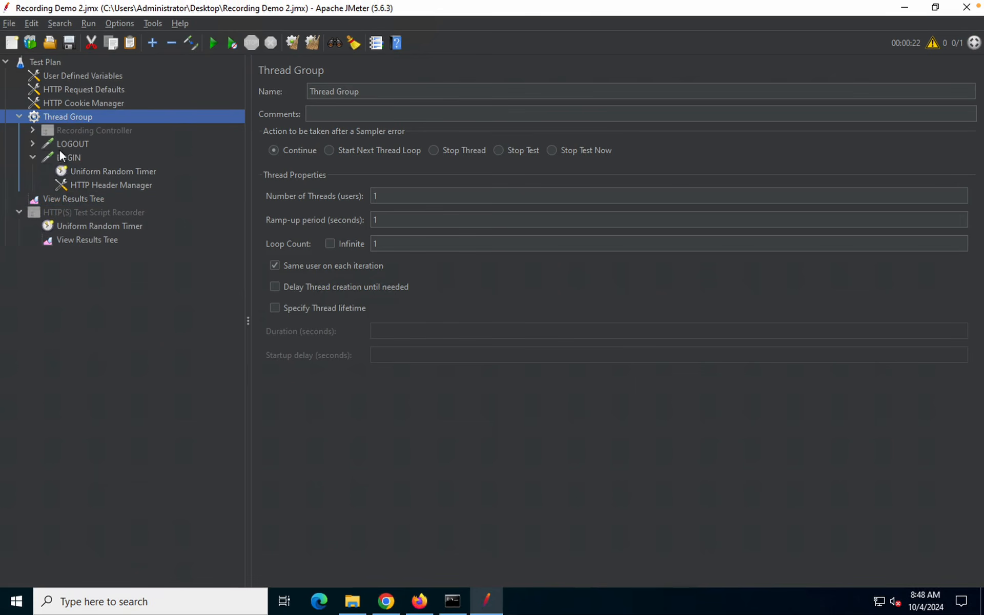
# Expand the LOGIN result and compare its LOGIN-0 and LOGIN-1 sub-request results
pyautogui.click(71, 143)
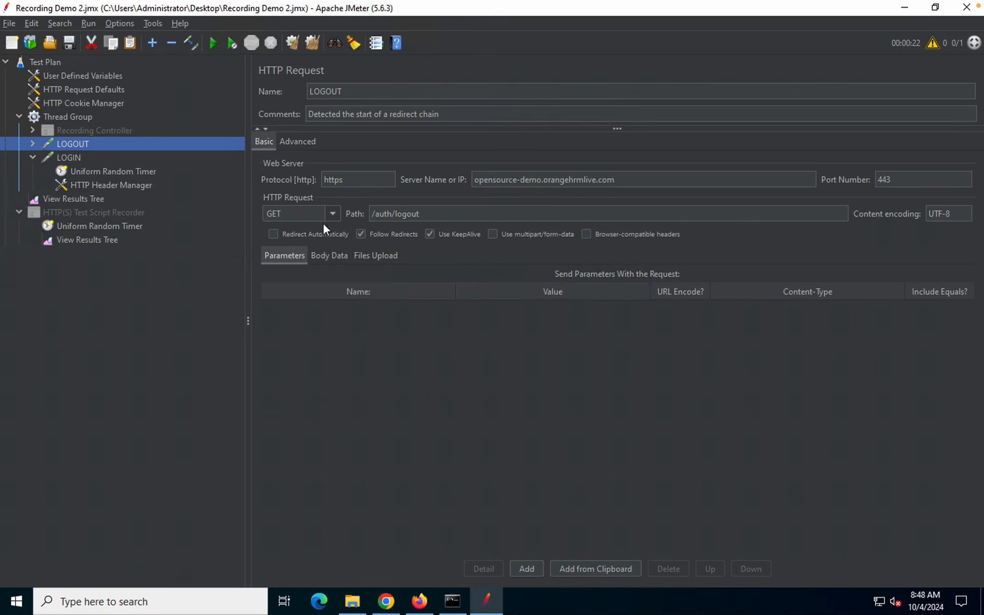
pyautogui.click(82, 198)
pyautogui.click(264, 266)
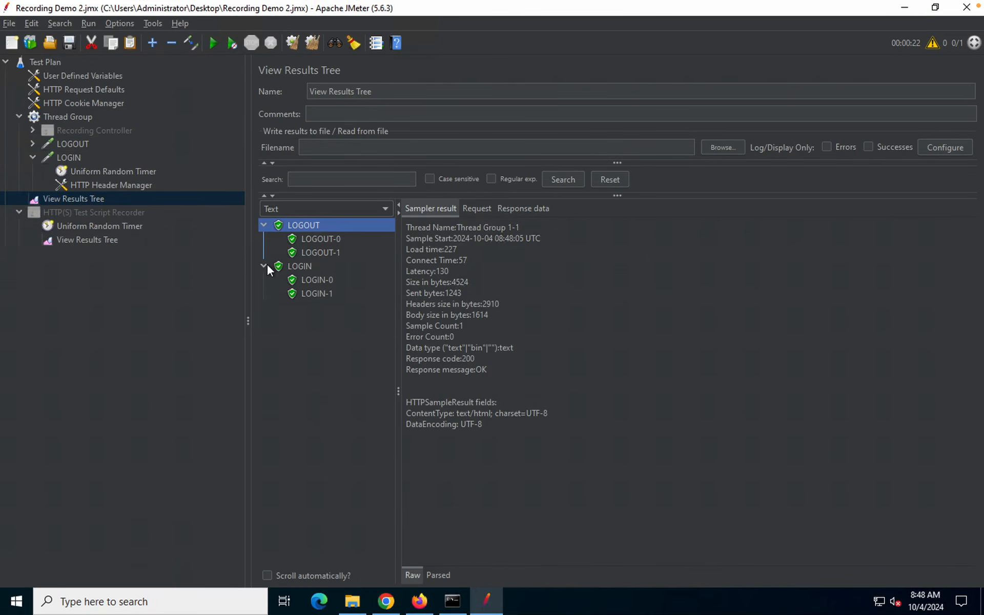
pyautogui.click(315, 280)
pyautogui.click(315, 294)
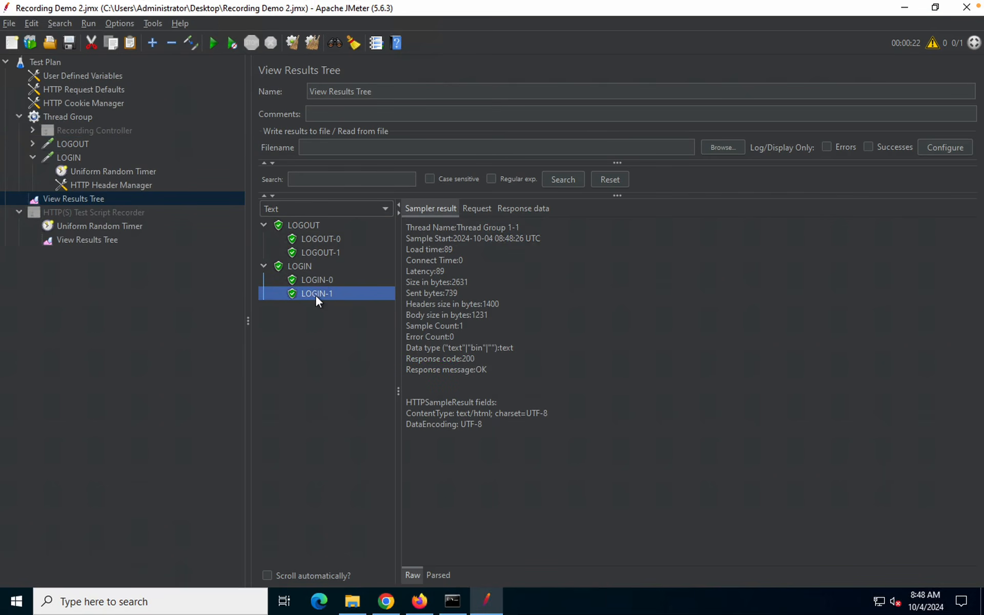
pyautogui.click(316, 279)
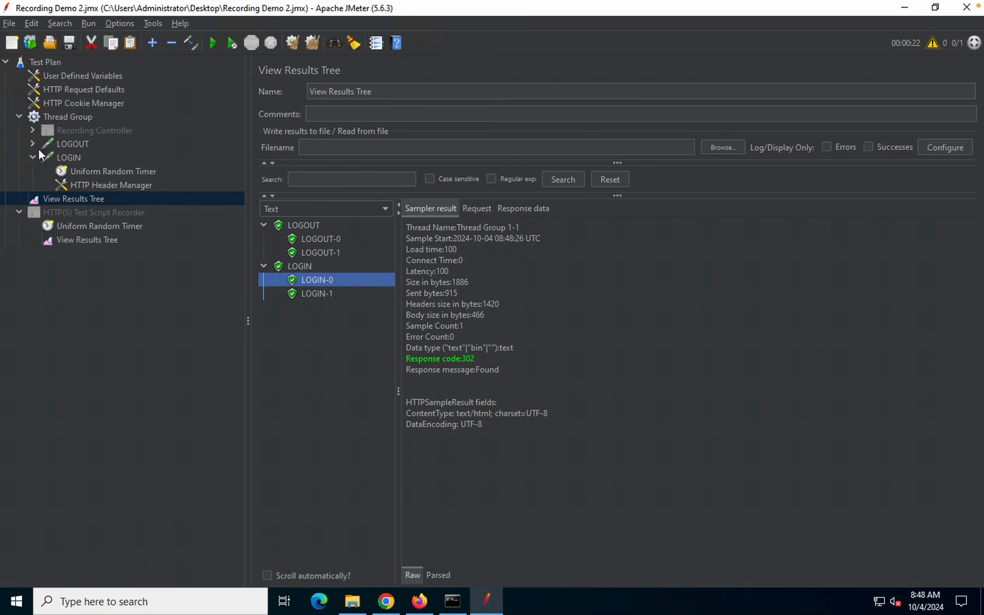
pyautogui.click(325, 292)
pyautogui.click(321, 281)
# Rerun the test and inspect the new LOGIN-1 request and response data
pyautogui.click(214, 41)
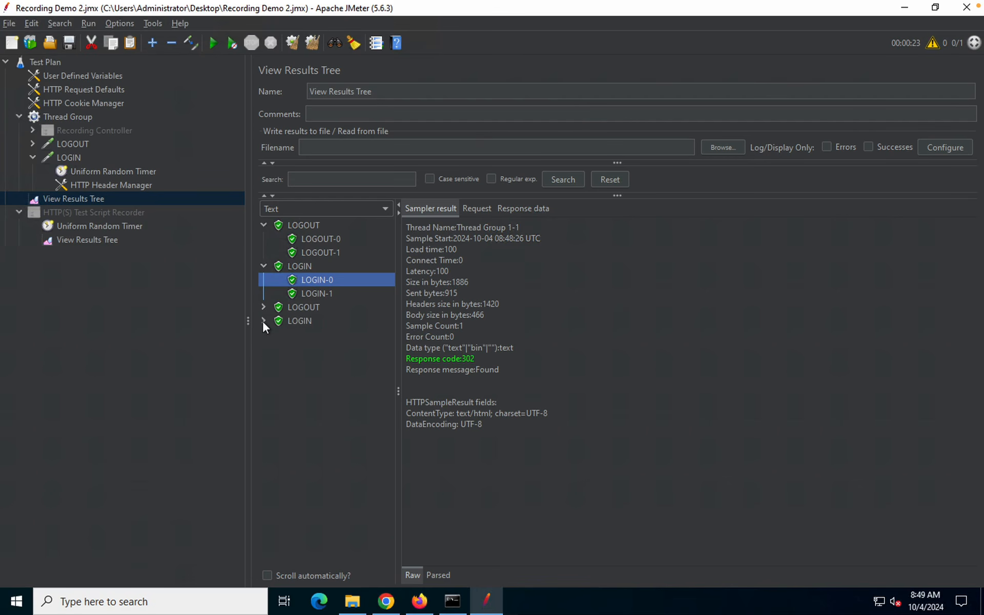
pyautogui.click(263, 321)
pyautogui.click(310, 334)
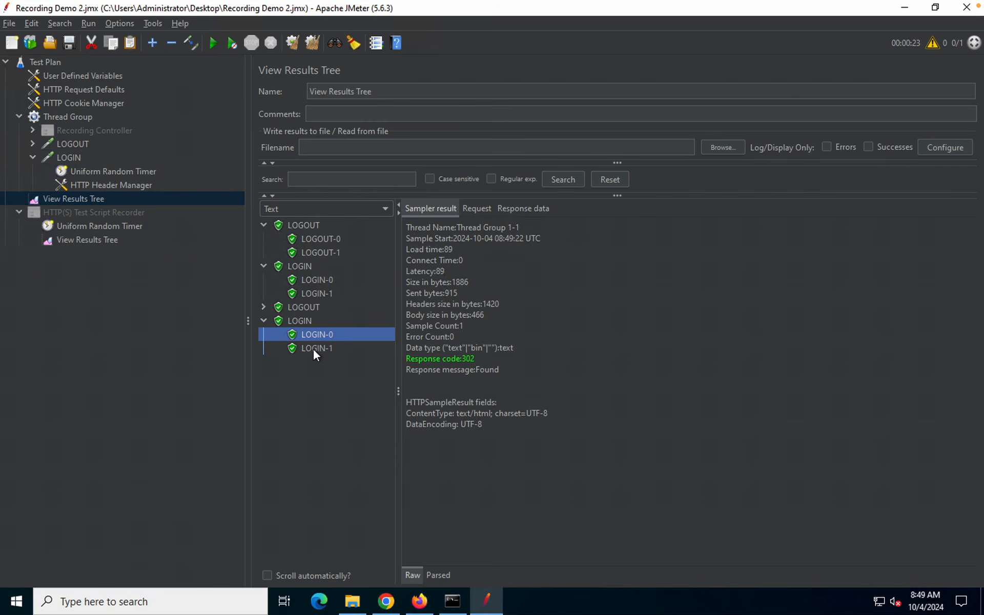
pyautogui.click(313, 349)
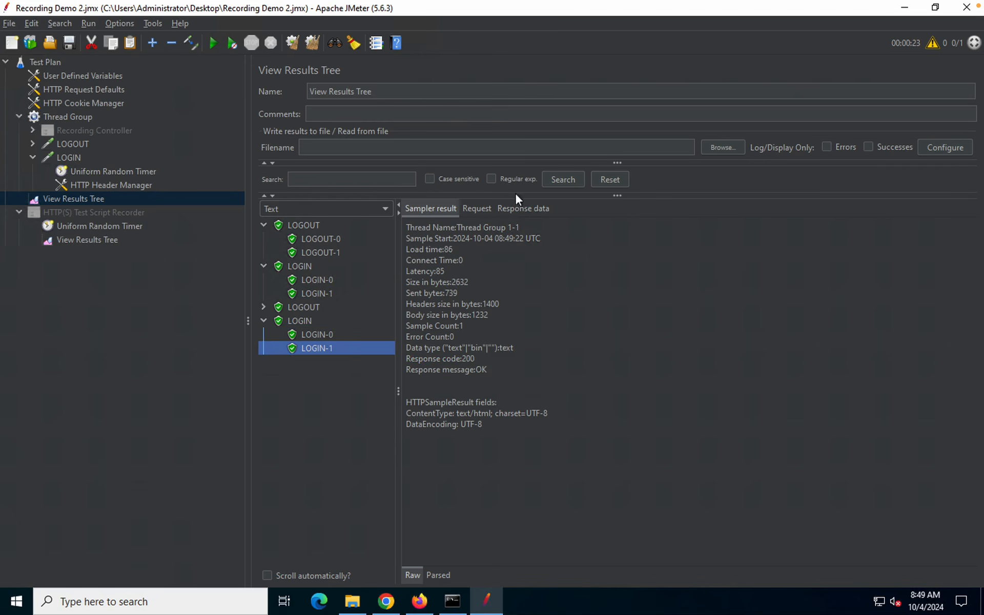
pyautogui.click(478, 211)
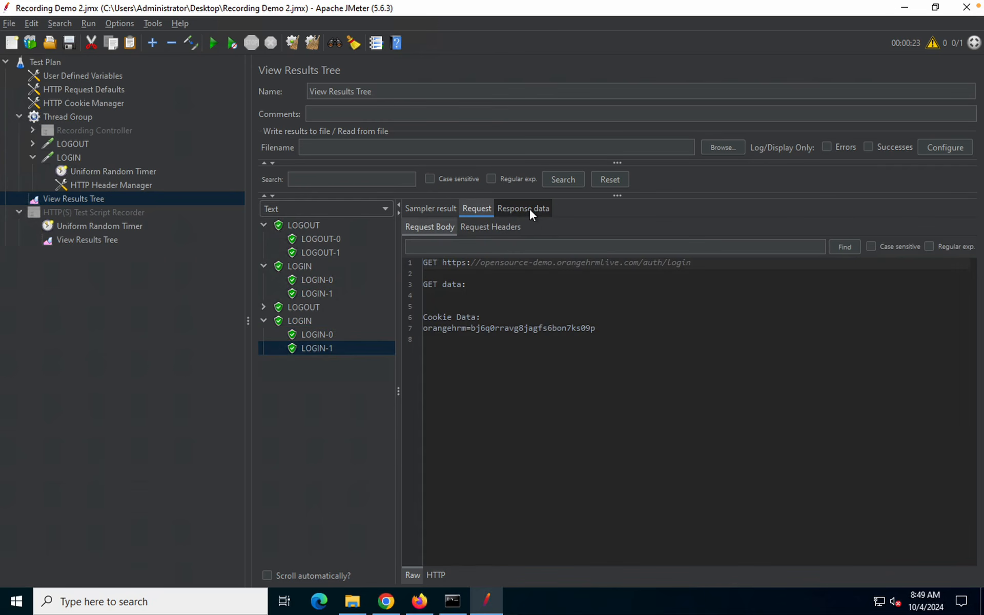
pyautogui.click(529, 210)
pyautogui.click(441, 208)
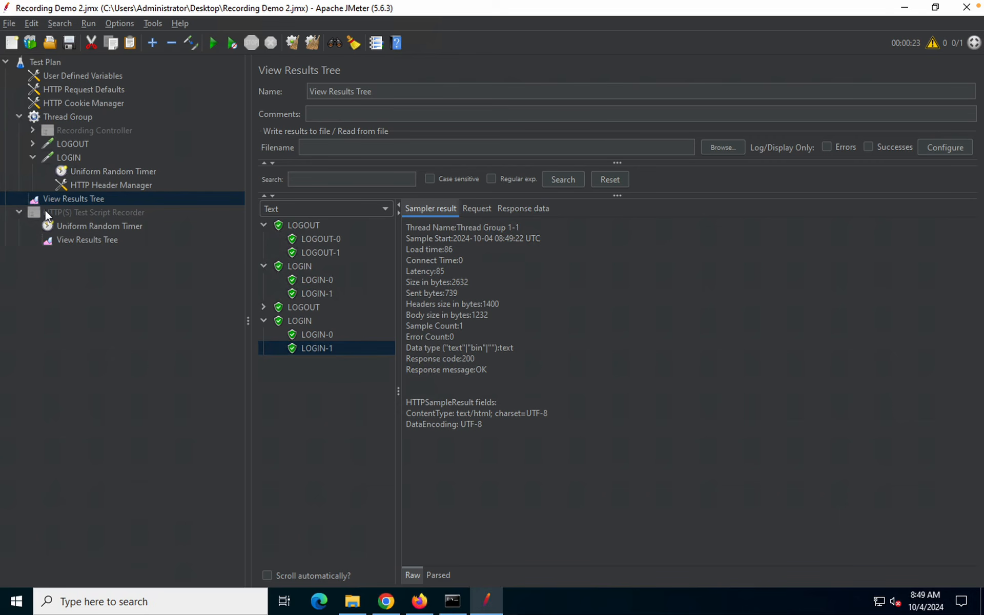
# Expand Recording Controller and find DEMO1_-60, the GET /auth/login request
pyautogui.click(31, 130)
pyautogui.click(114, 268)
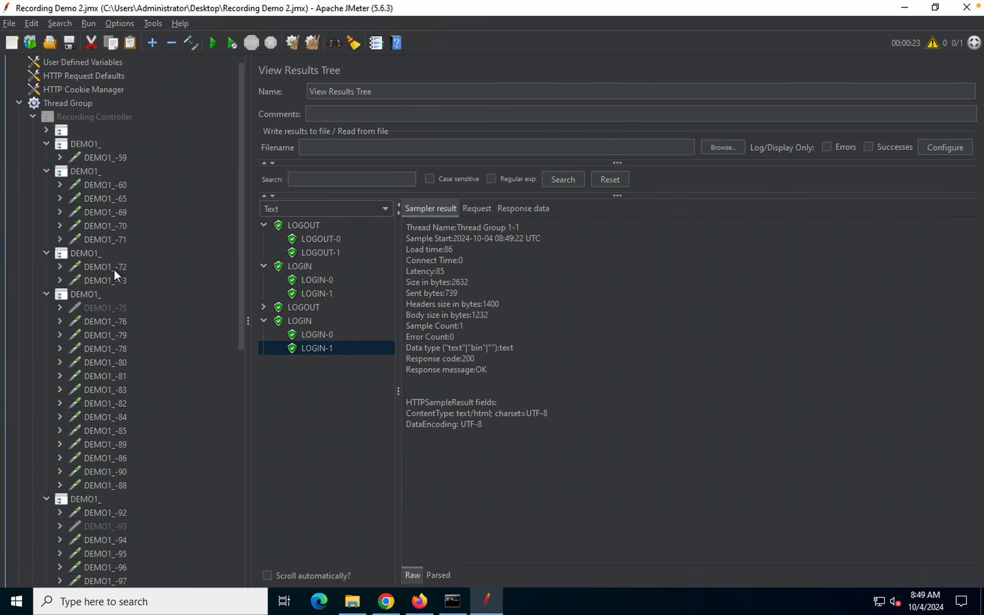
pyautogui.click(105, 239)
pyautogui.click(106, 226)
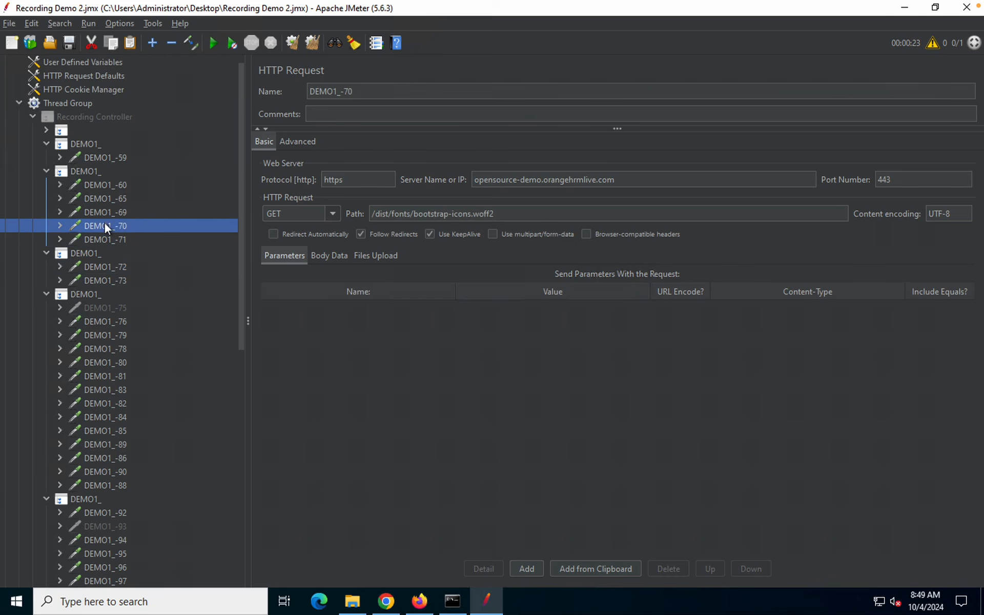
pyautogui.click(105, 212)
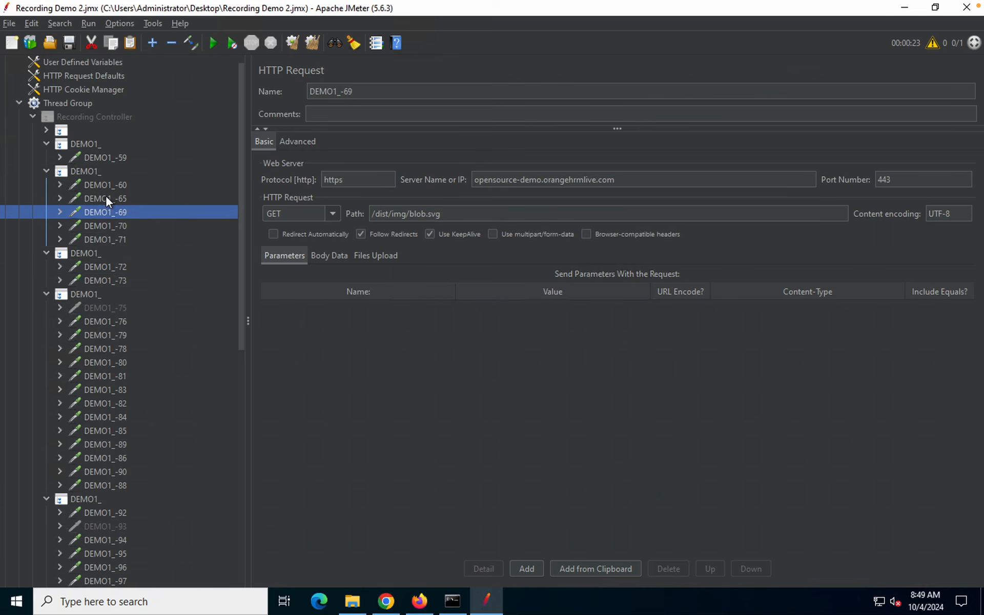
pyautogui.click(107, 199)
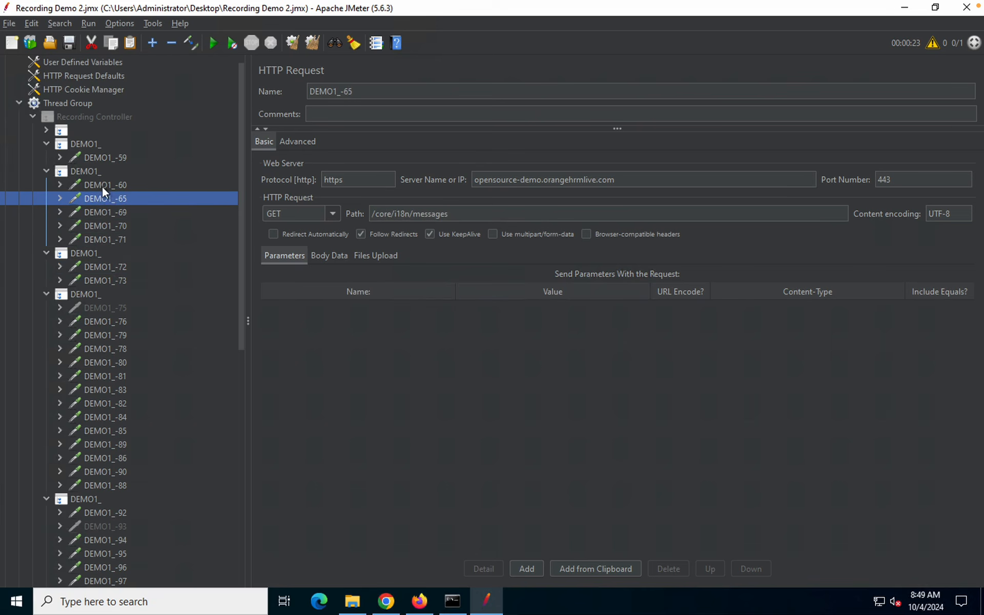
pyautogui.click(101, 185)
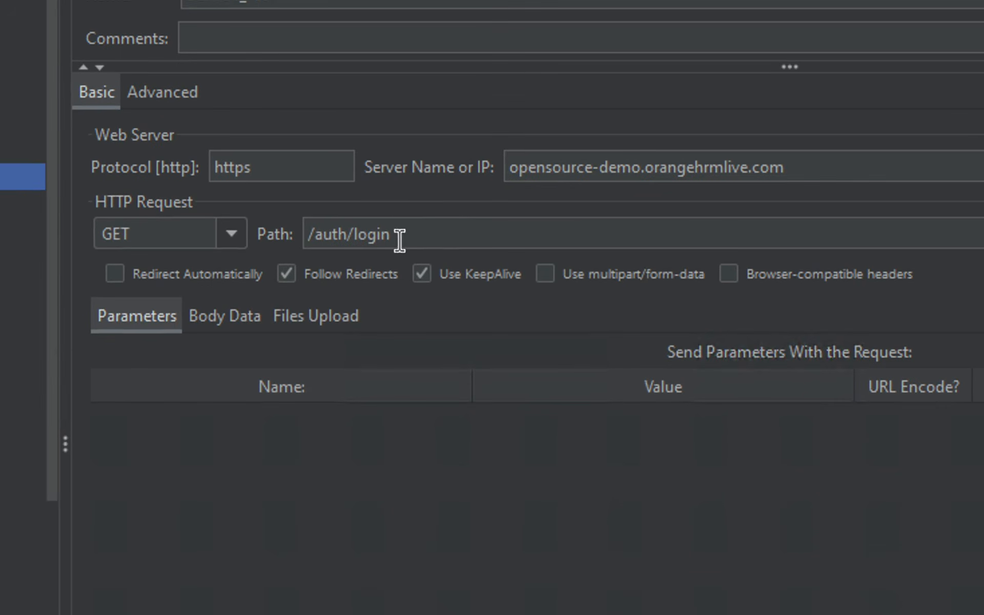
pyautogui.moveTo(400, 236); pyautogui.dragTo(298, 236)
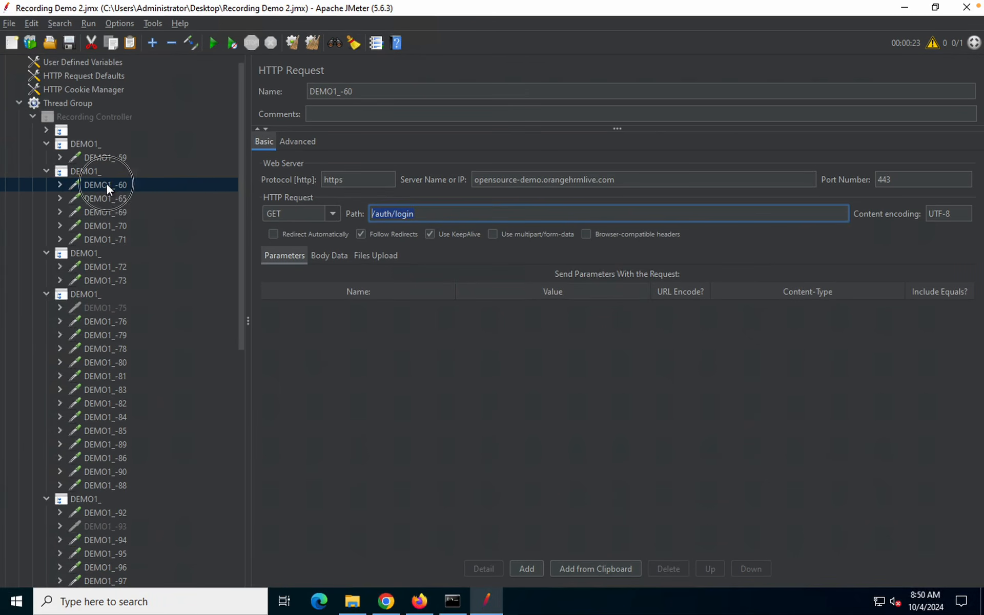
# Rename DEMO1_-60 to LOGIN1, move it under Thread Group, and collapse Recording Controller
pyautogui.click(106, 184)
pyautogui.moveTo(363, 92); pyautogui.dragTo(250, 91)
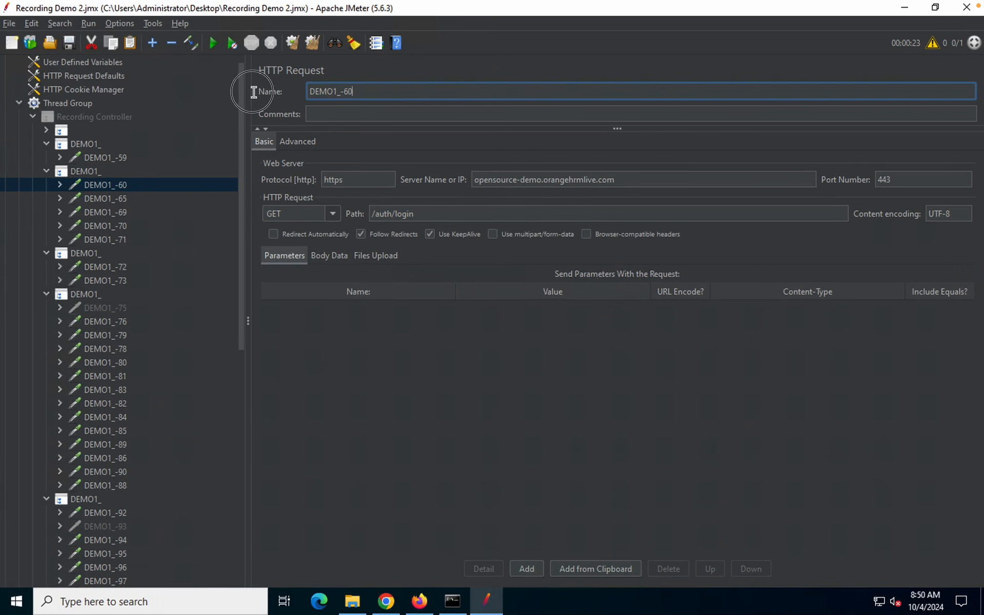
pyautogui.write('LOGIN1')
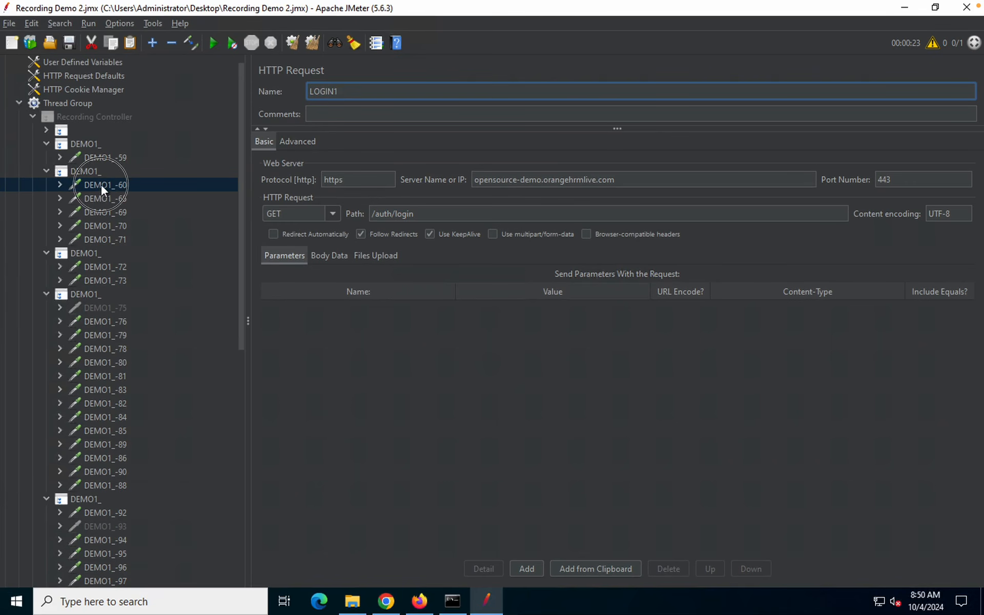
pyautogui.moveTo(73, 109); pyautogui.dragTo(70, 102)
pyautogui.click(33, 114)
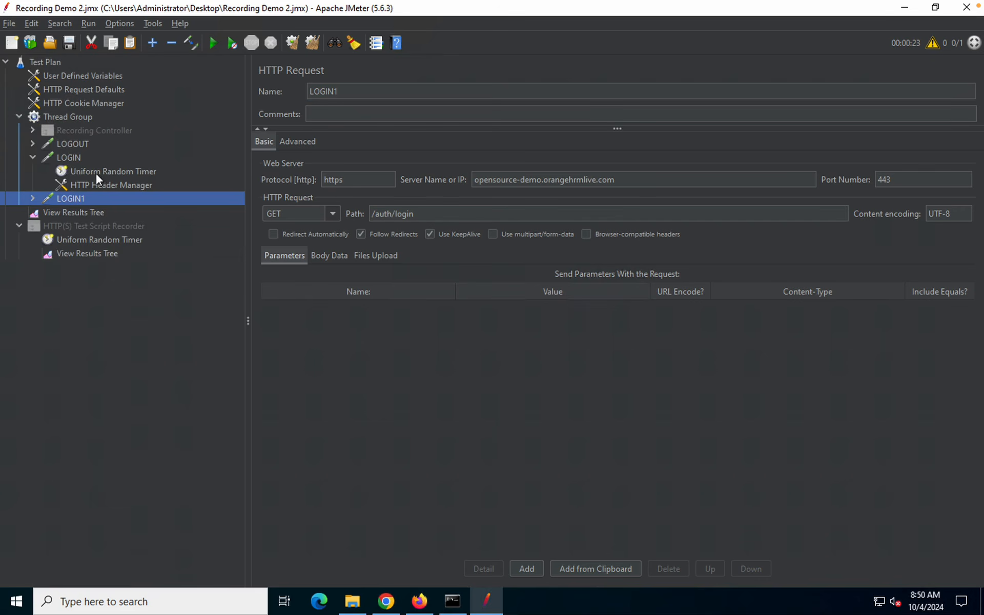
# Rename the LOGIN sampler (POST /auth/validate) to VALIDATE
pyautogui.click(67, 160)
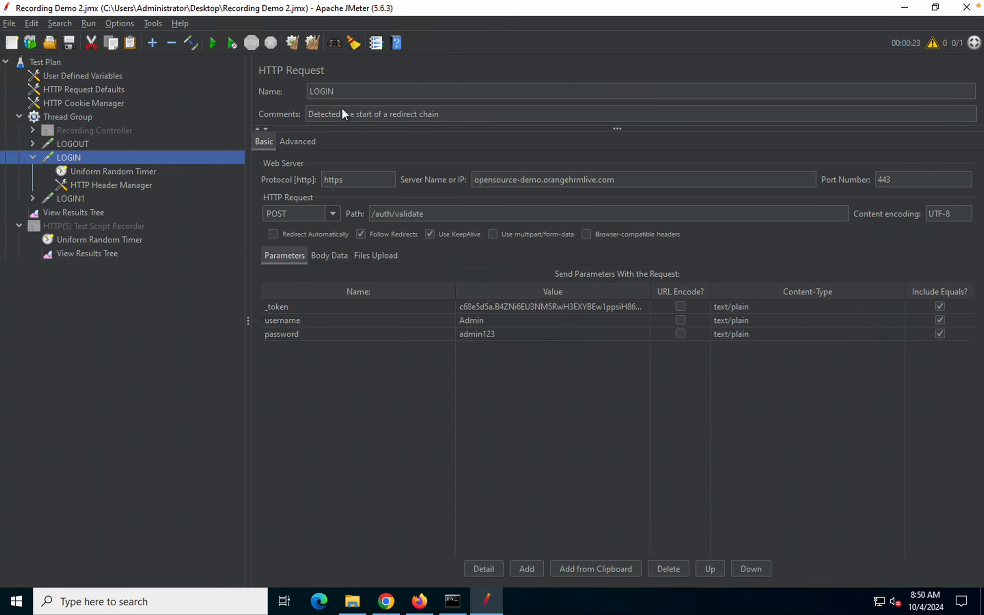
pyautogui.doubleClick(328, 92)
pyautogui.write('VALIDATE')
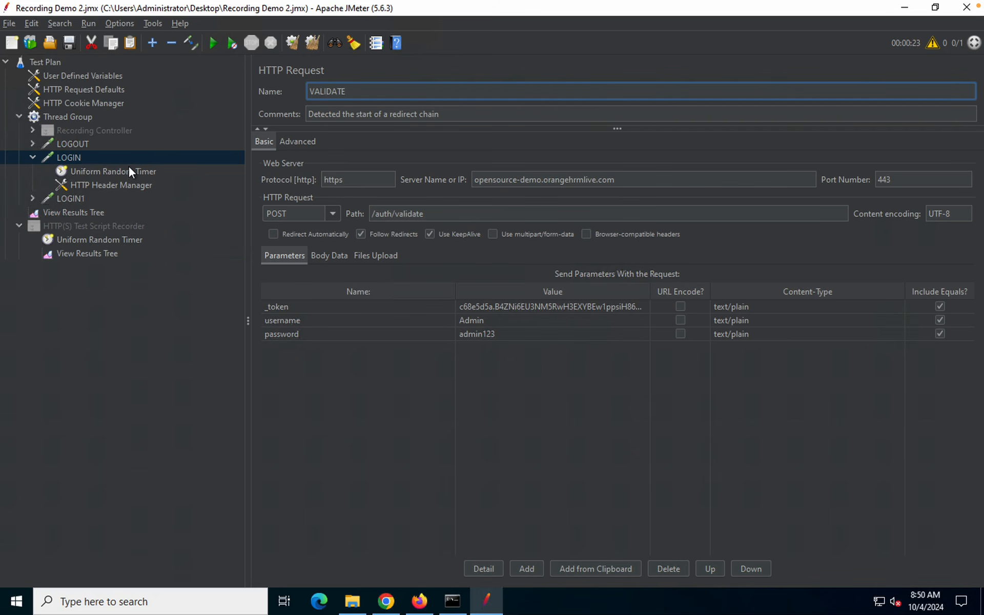
pyautogui.click(68, 117)
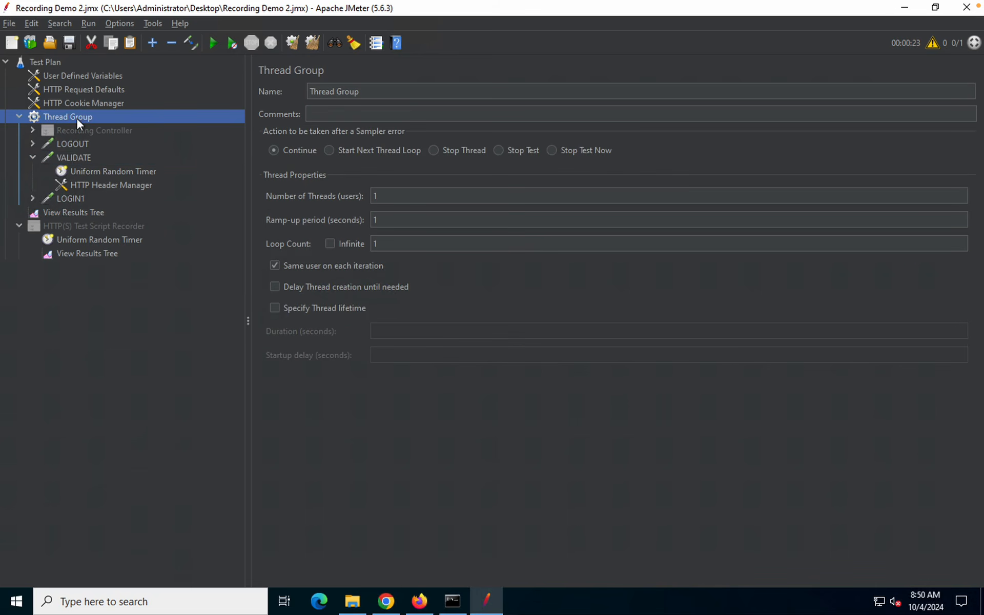
# Add a Transaction Controller to the Thread Group and move LOGIN1, VALIDATE and LOGOUT into it
pyautogui.rightClick(75, 118)
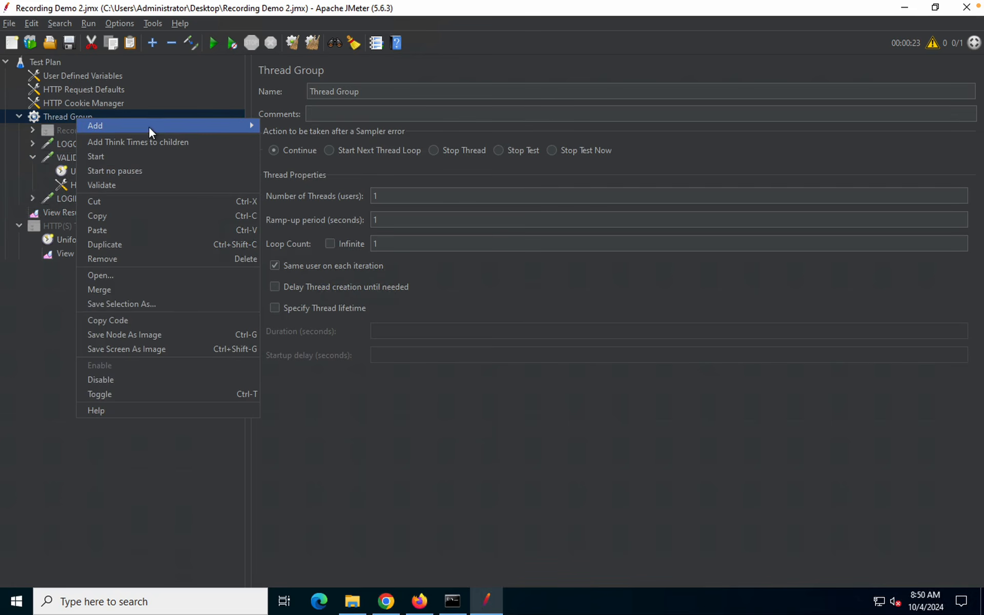
pyautogui.moveTo(244, 124)
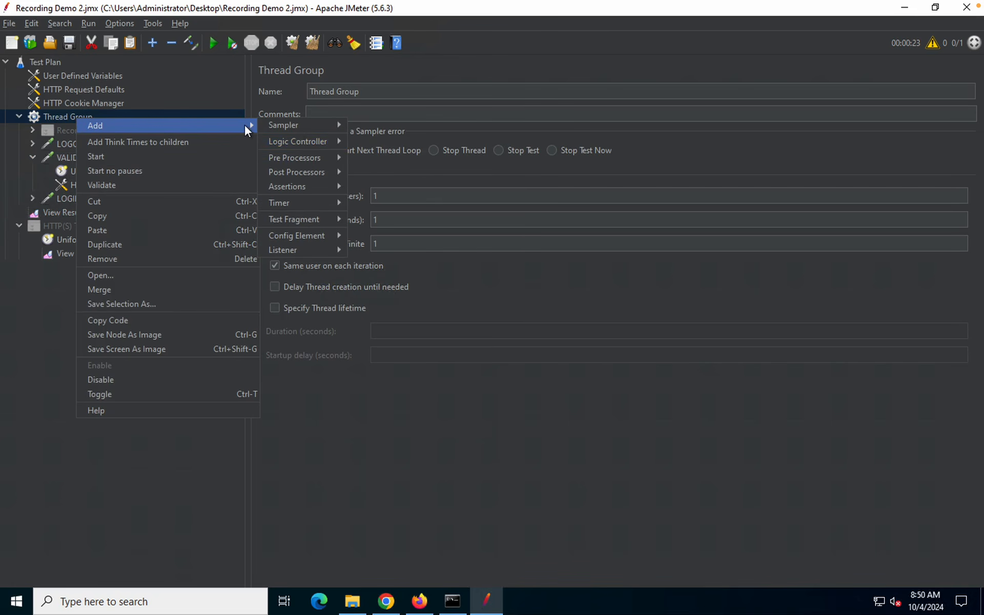
pyautogui.moveTo(298, 140)
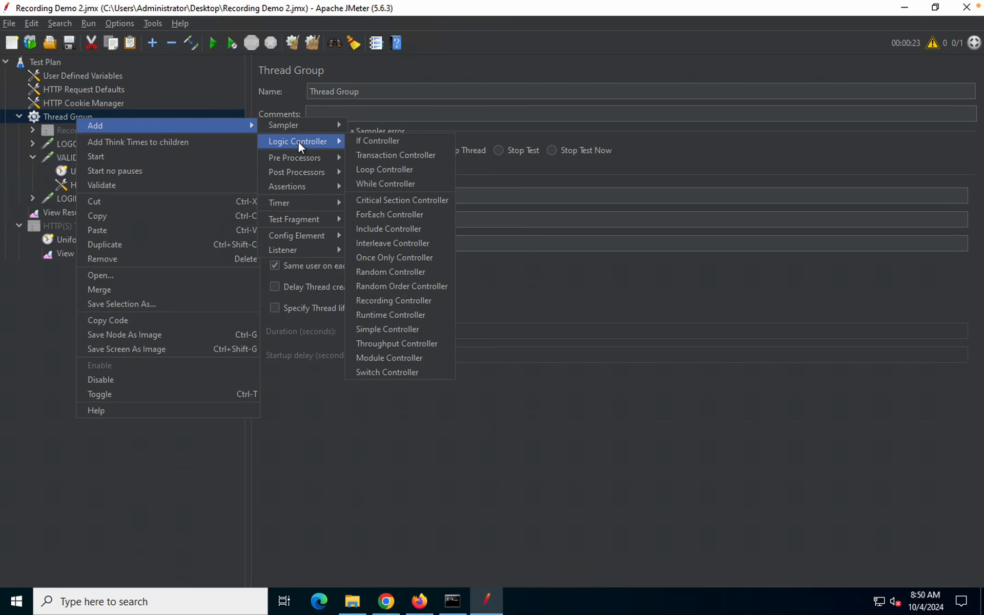
pyautogui.click(366, 154)
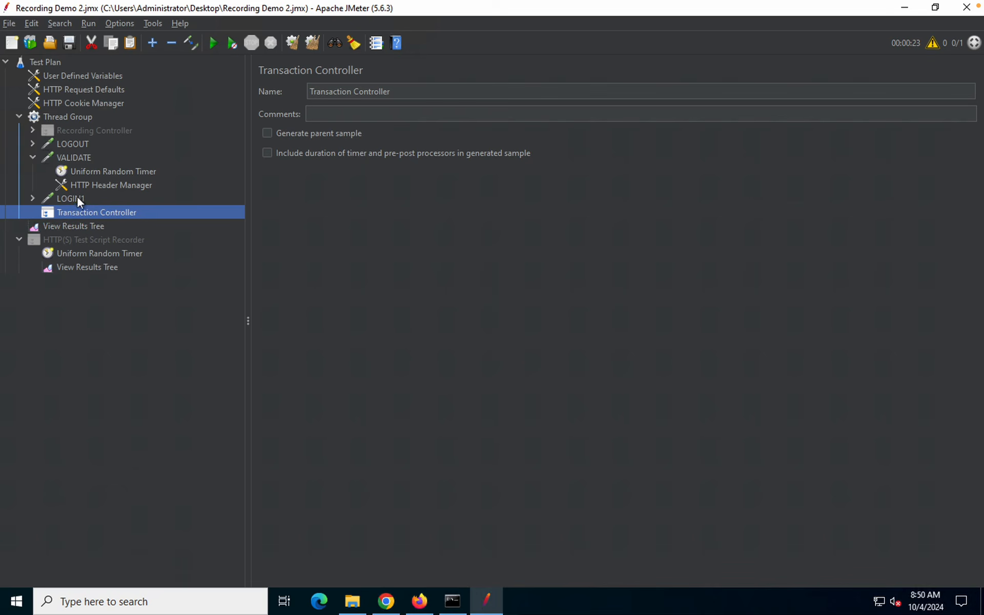
pyautogui.moveTo(67, 197); pyautogui.dragTo(84, 211)
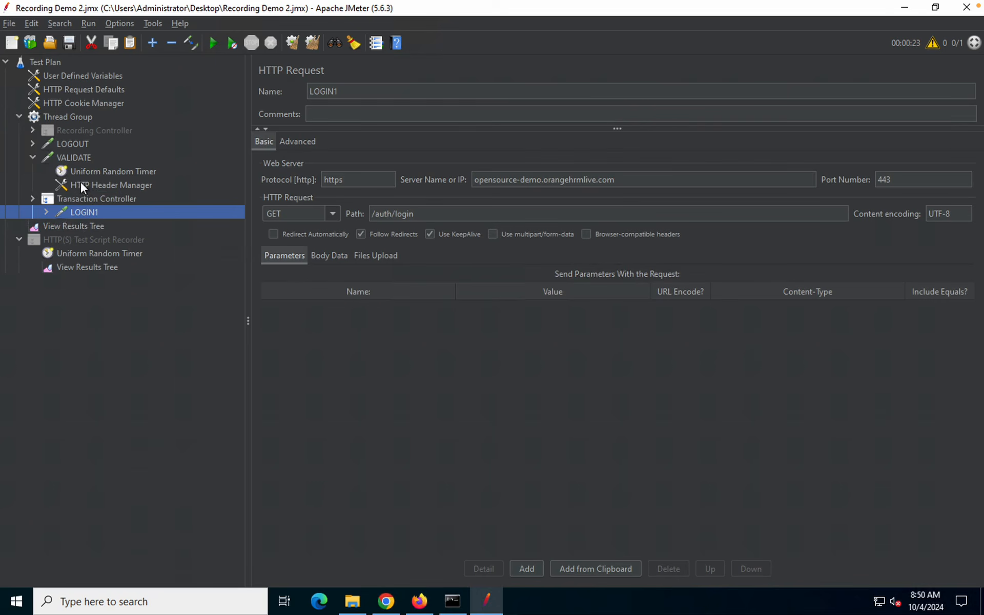
pyautogui.moveTo(76, 156); pyautogui.dragTo(98, 198)
pyautogui.moveTo(74, 143); pyautogui.dragTo(92, 157)
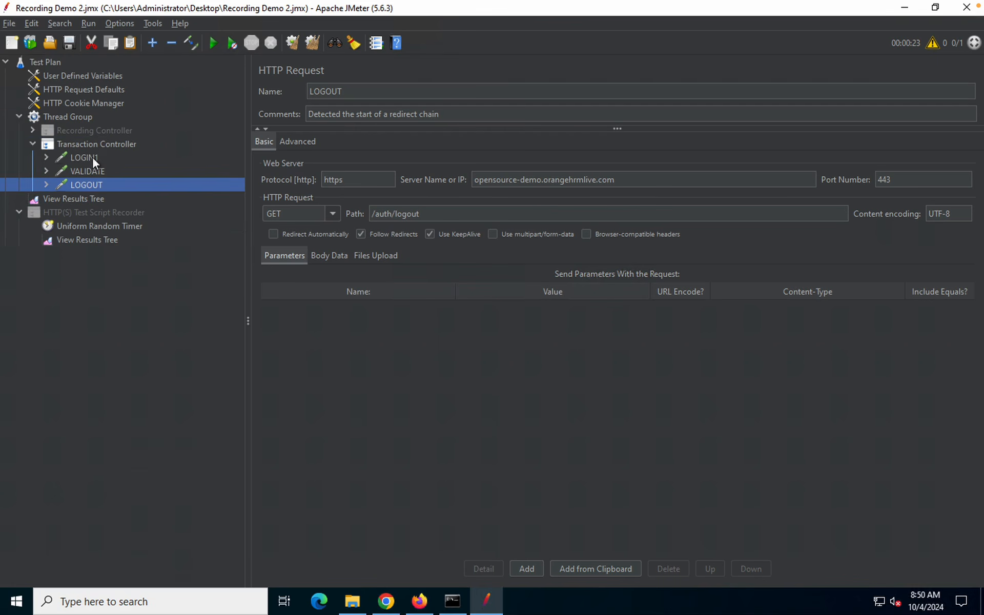
# Expand LOGIN1, VALIDATE and LOGOUT to check their random timers and request headers
pyautogui.doubleClick(84, 158)
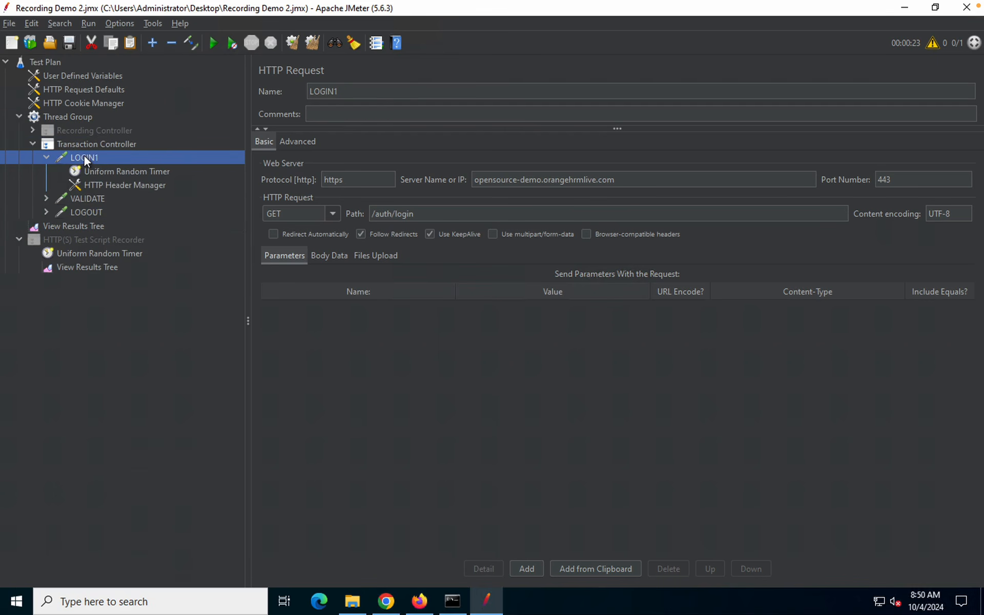
pyautogui.click(96, 172)
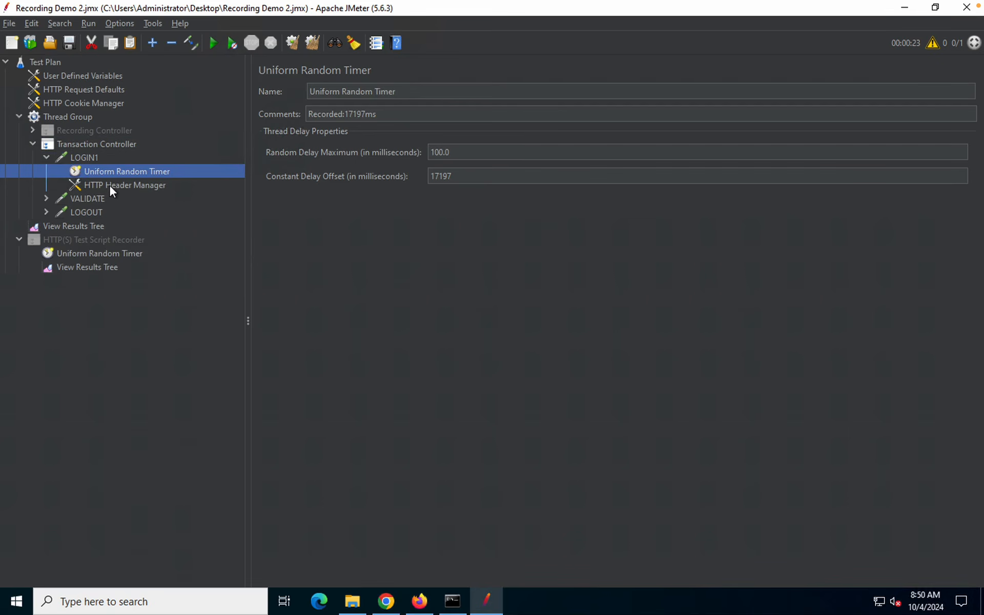
pyautogui.click(107, 189)
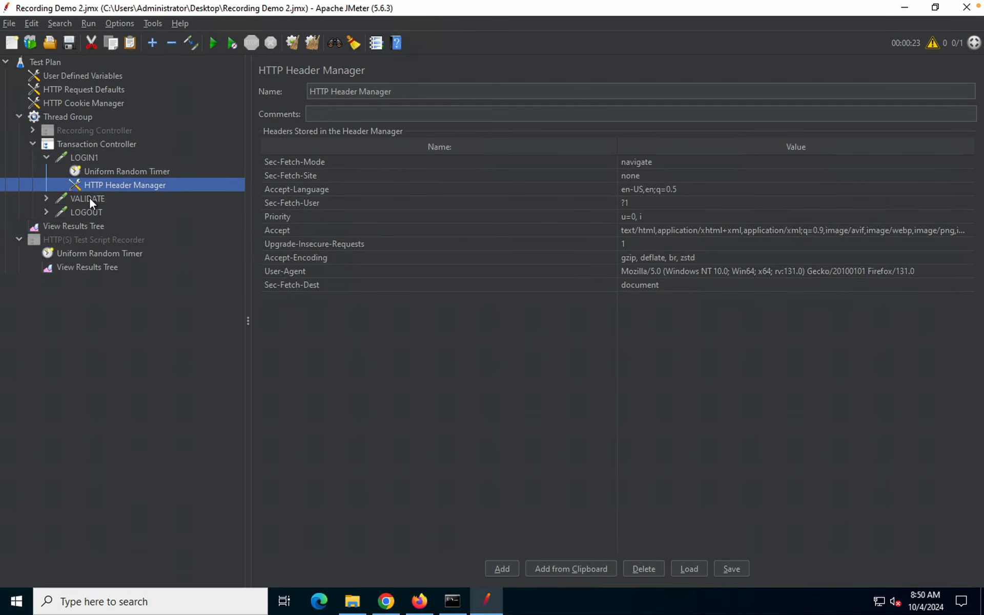
pyautogui.doubleClick(89, 197)
pyautogui.click(98, 214)
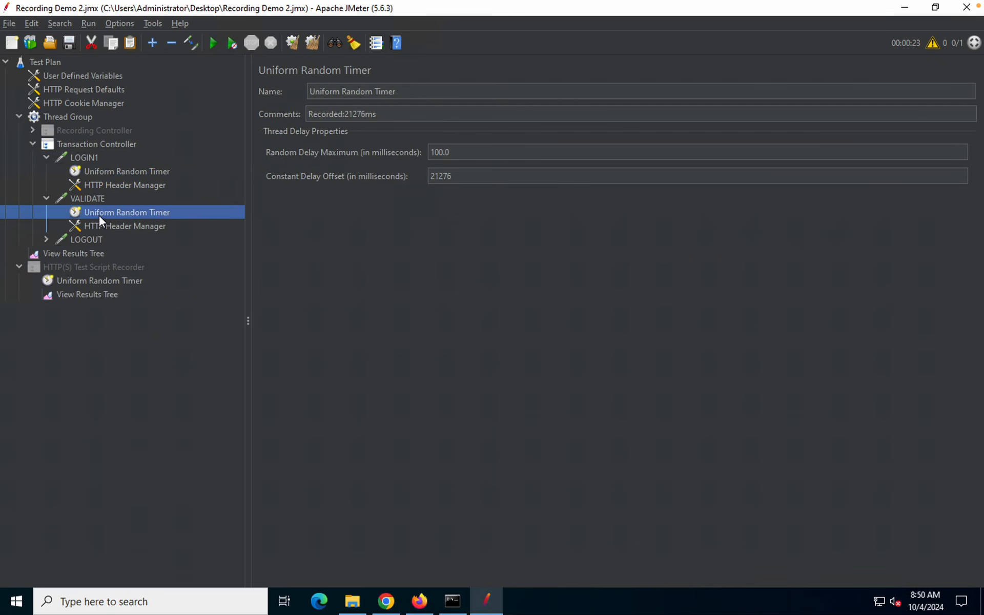
pyautogui.click(104, 222)
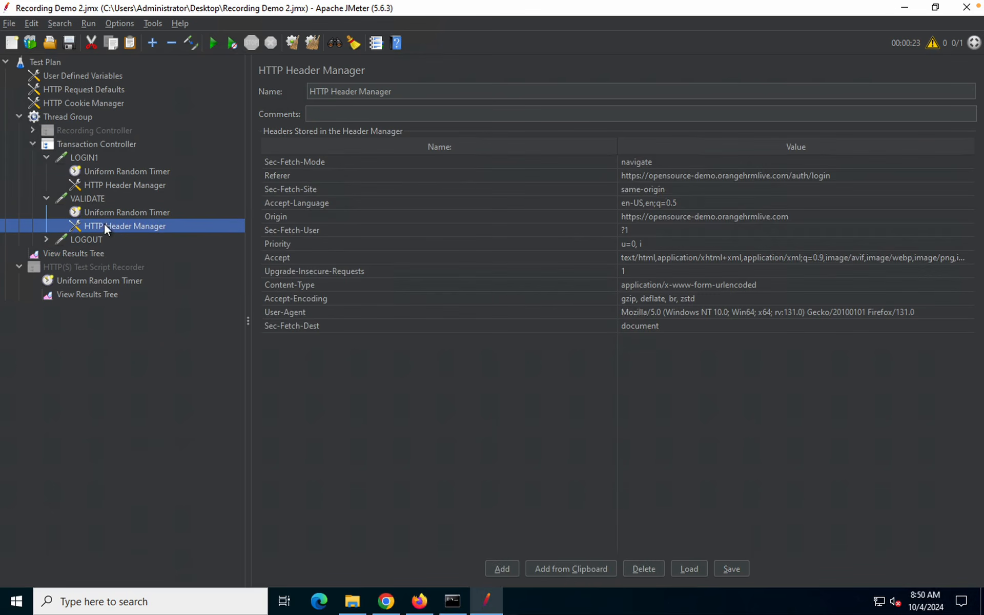
pyautogui.doubleClick(84, 239)
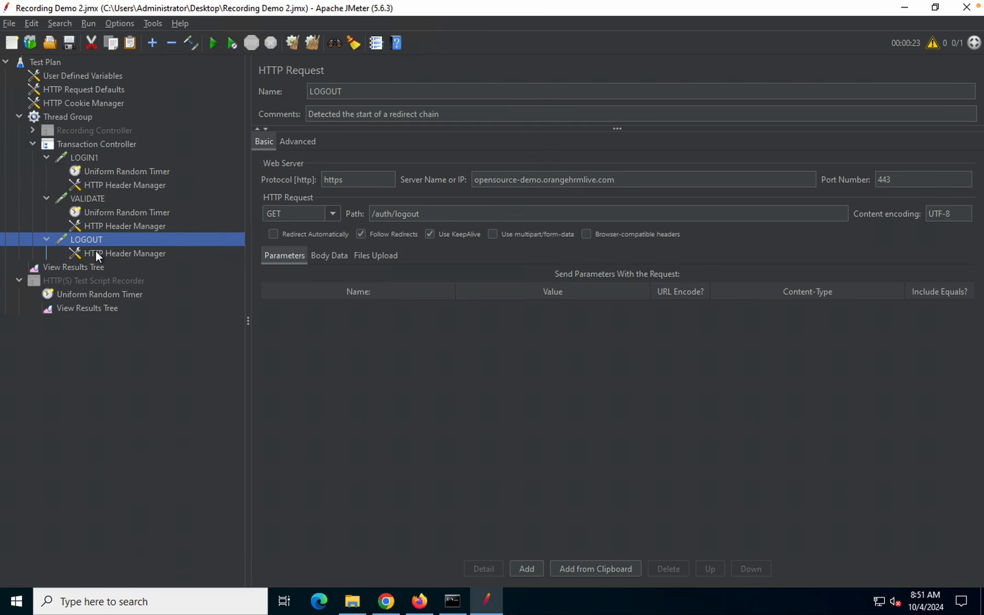
# Review the LOGIN1, VALIDATE and LOGOUT request details, then save the test plan
pyautogui.click(86, 154)
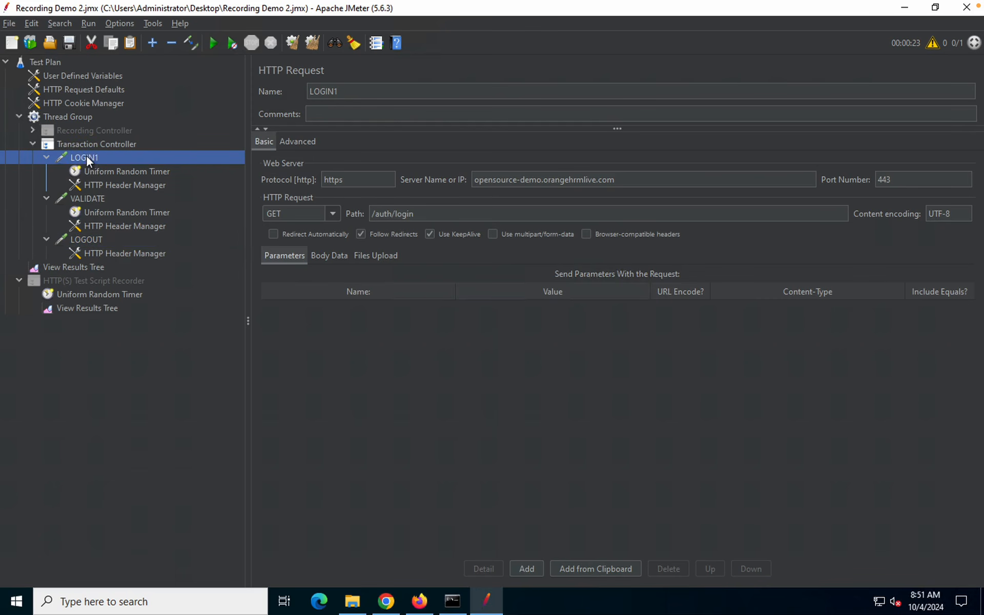
pyautogui.click(94, 200)
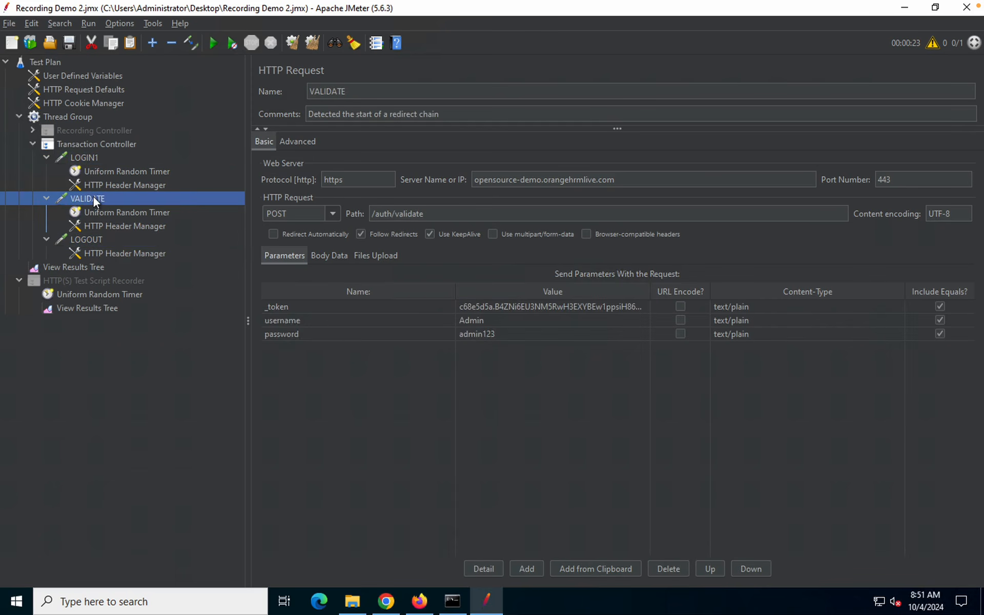
pyautogui.click(96, 239)
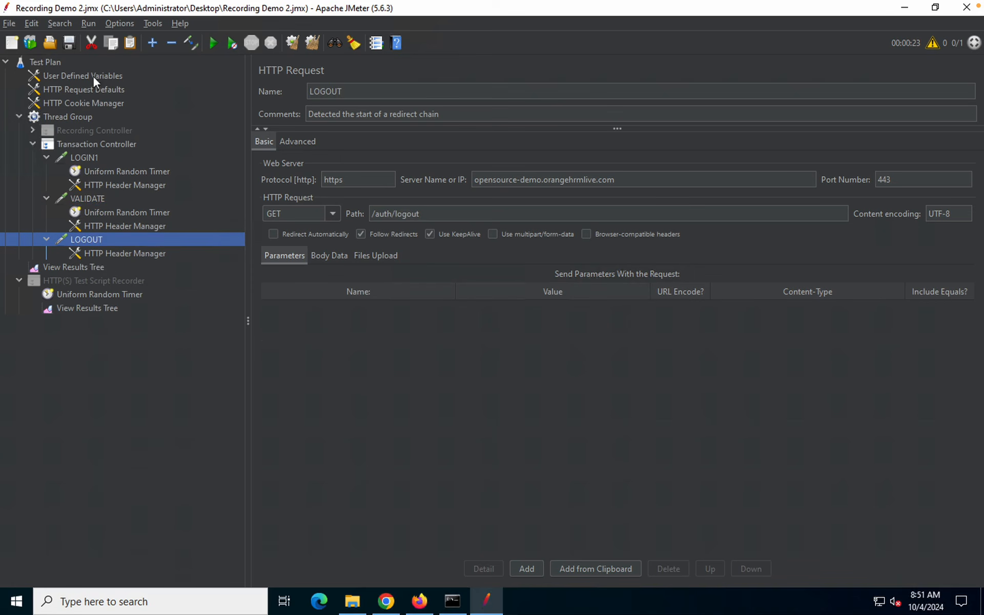
pyautogui.click(70, 42)
# Start the test run and inspect the LOGIN1 result in View Results Tree
pyautogui.click(212, 44)
pyautogui.click(80, 266)
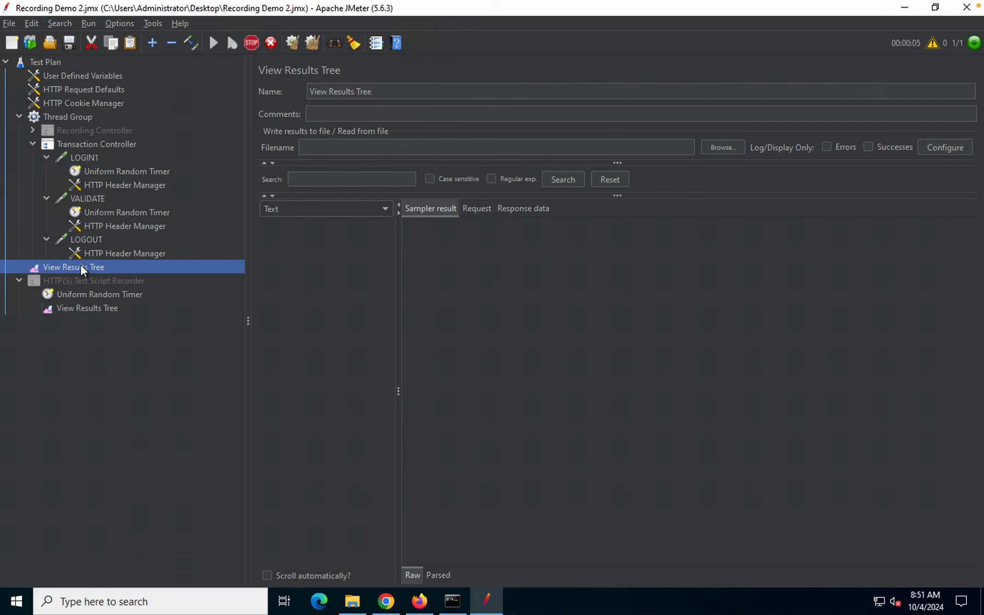
pyautogui.moveTo(588, 5)
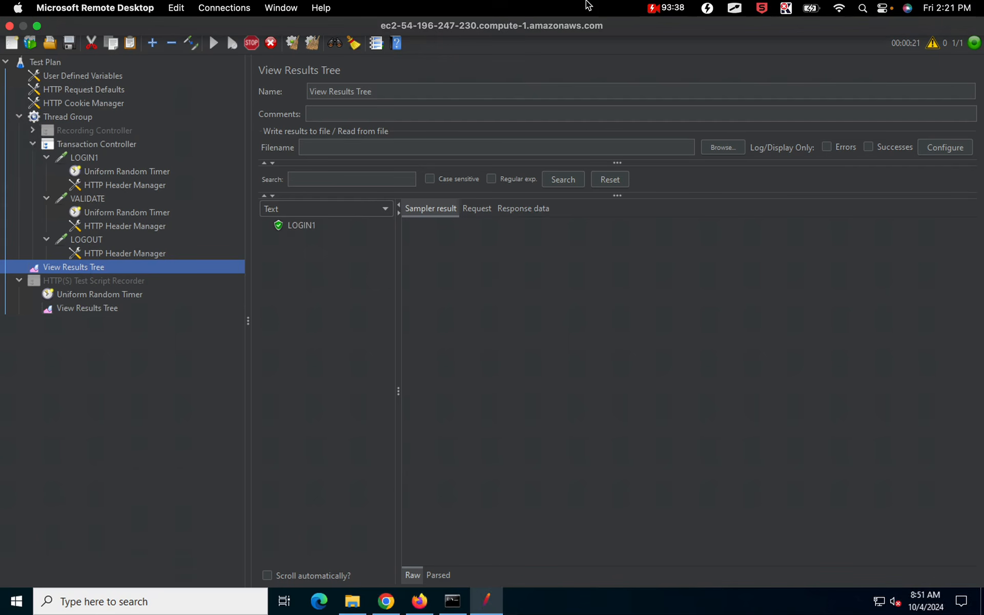
pyautogui.click(301, 227)
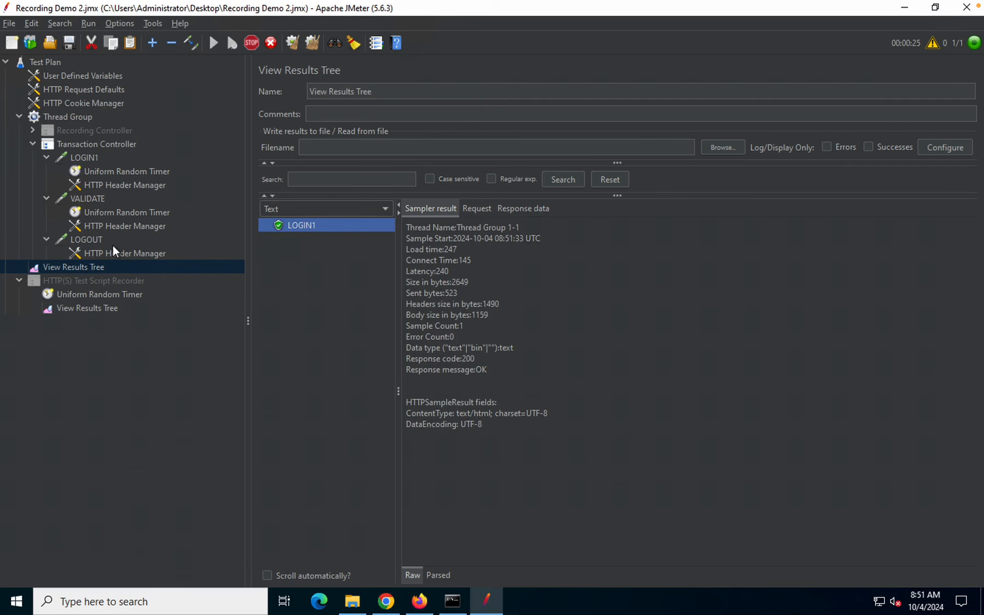
# Check the VALIDATE, LOGOUT and Transaction Controller results pass, then collapse the Transaction Controller
pyautogui.moveTo(379, 5)
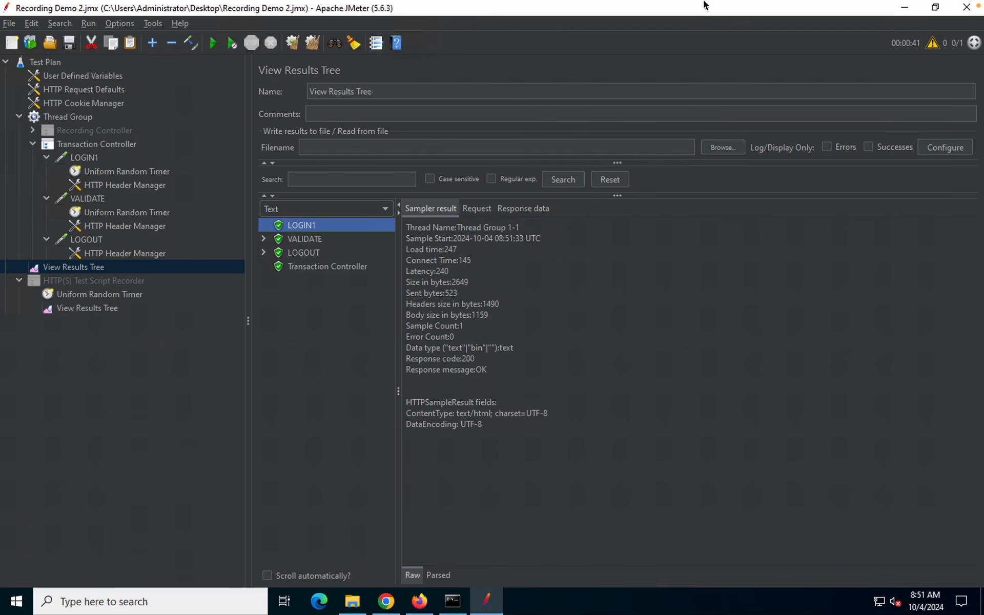
pyautogui.moveTo(705, 4)
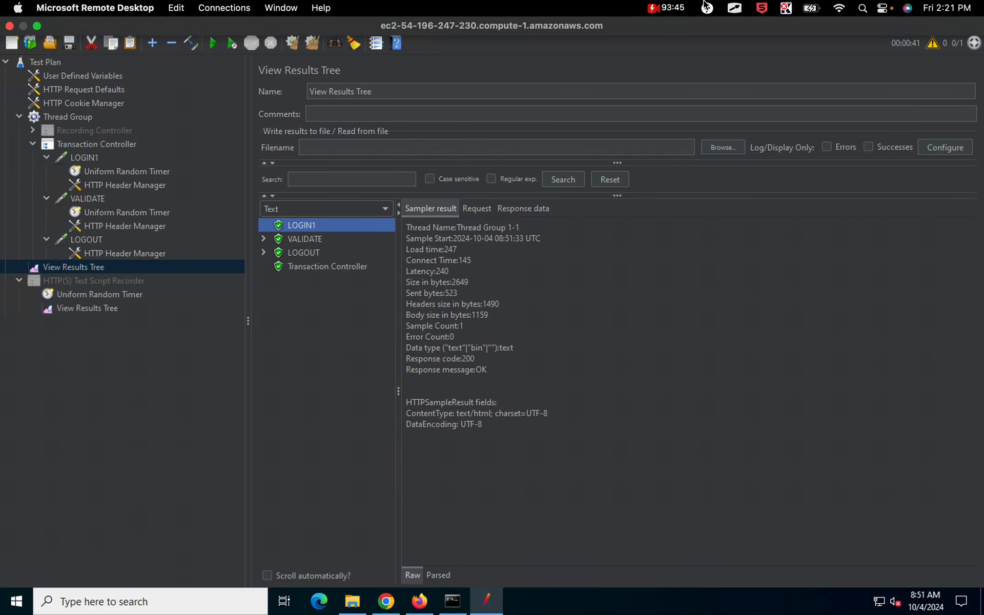
pyautogui.click(301, 239)
pyautogui.click(303, 251)
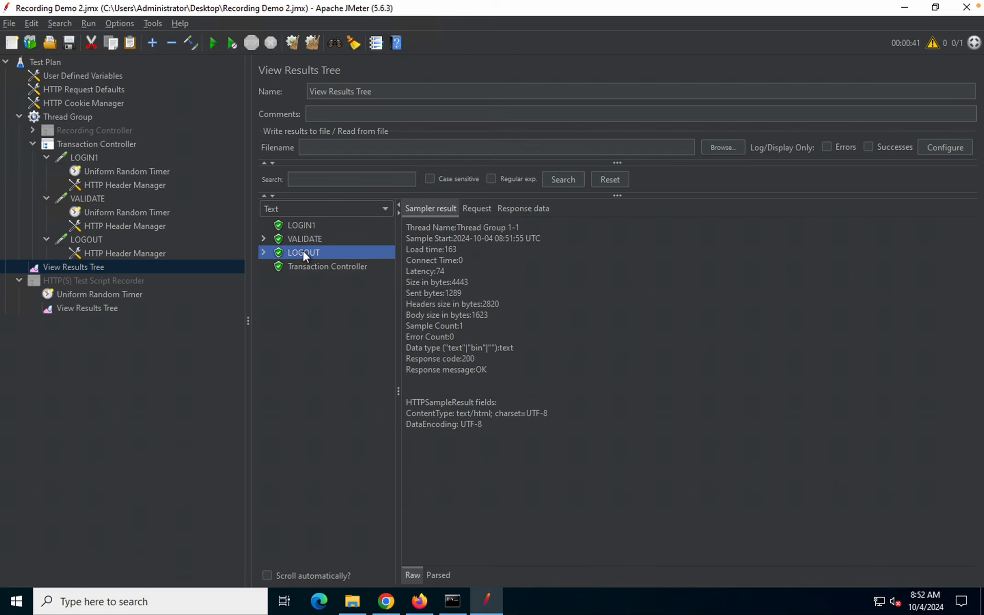
pyautogui.doubleClick(303, 250)
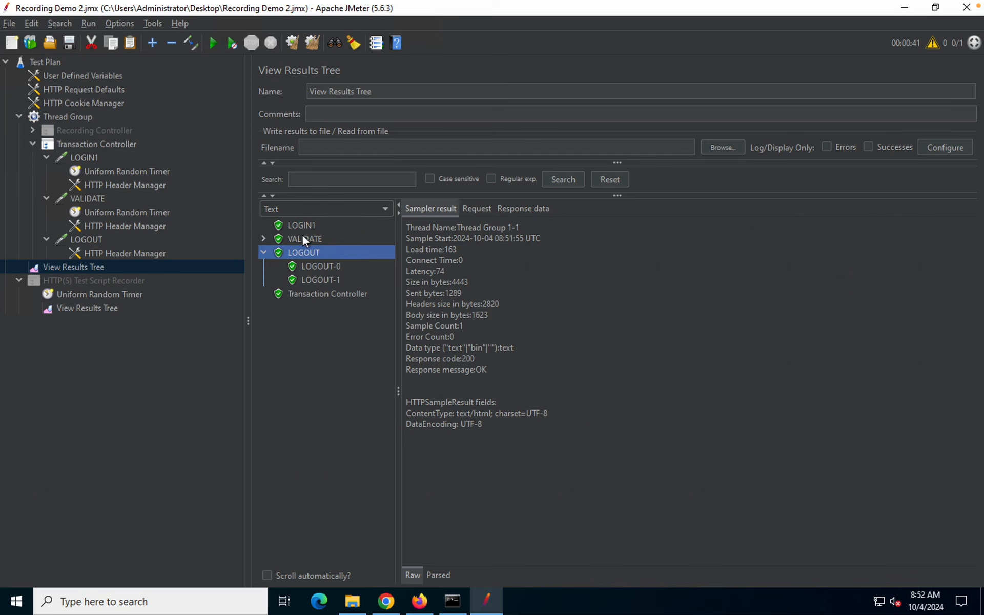
pyautogui.click(304, 239)
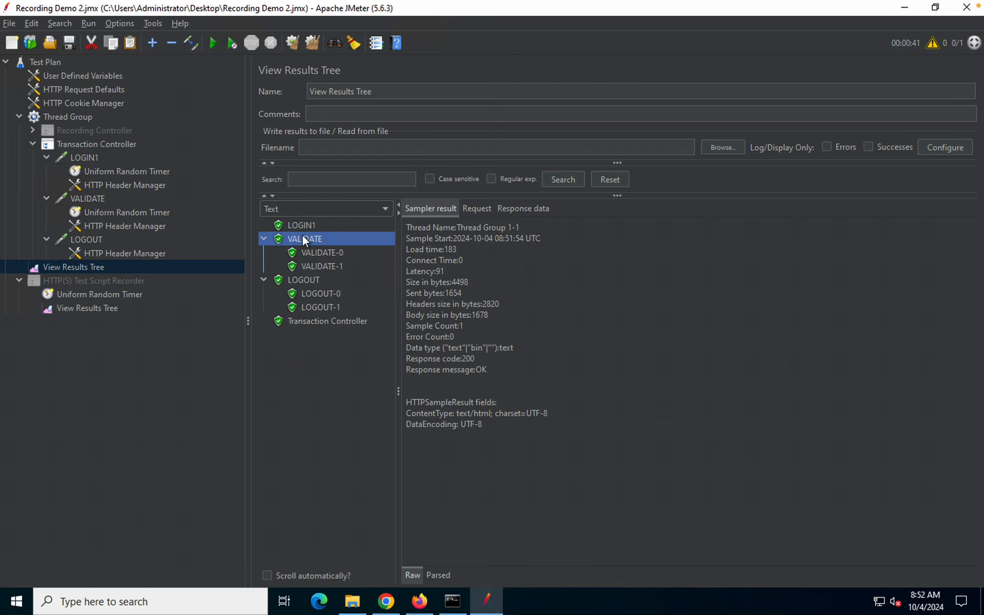
pyautogui.click(303, 326)
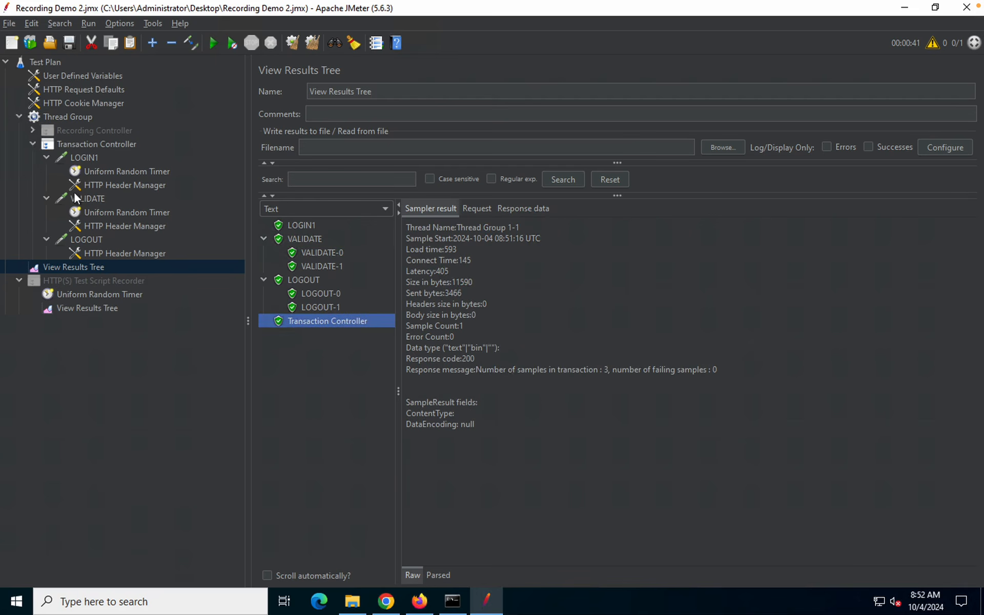
pyautogui.click(32, 144)
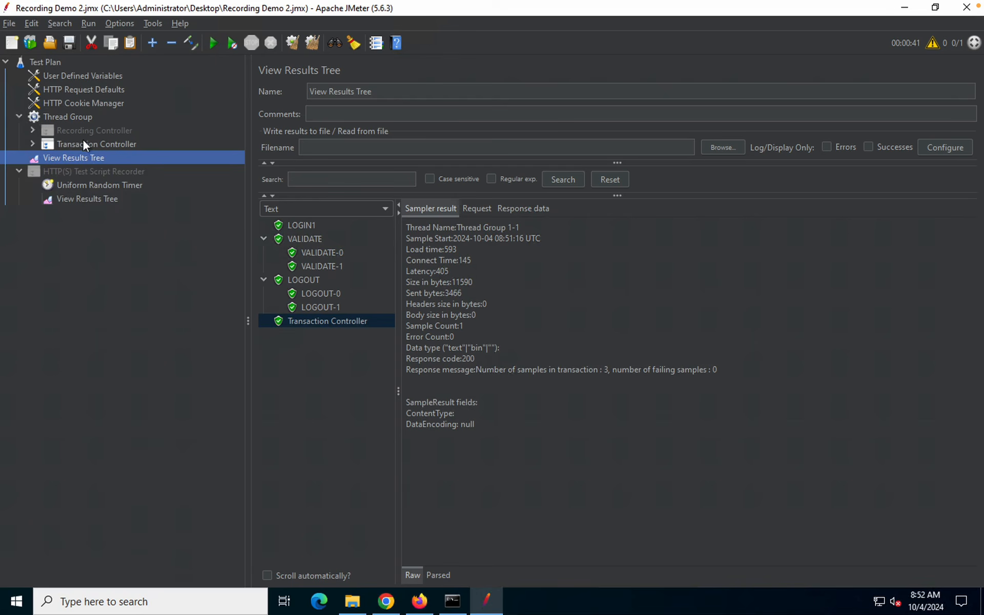
# Switch to the recording-steps slide and reveal Step 7, 'Go back to JMeter and click Stop'
pyautogui.moveTo(550, 5)
pyautogui.hotkey('ctrl', 'Left')
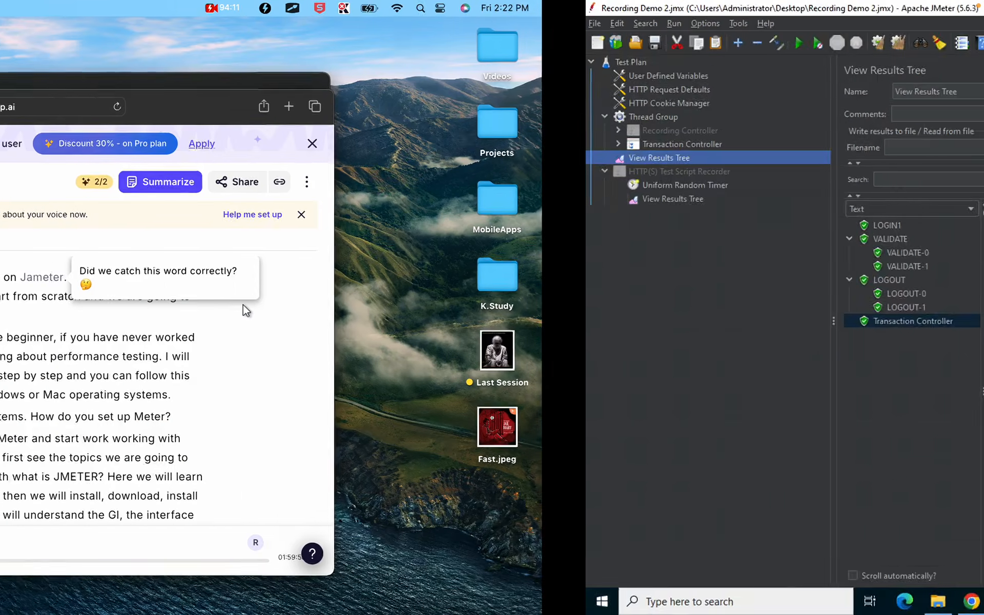
pyautogui.hotkey('ctrl', 'Right')
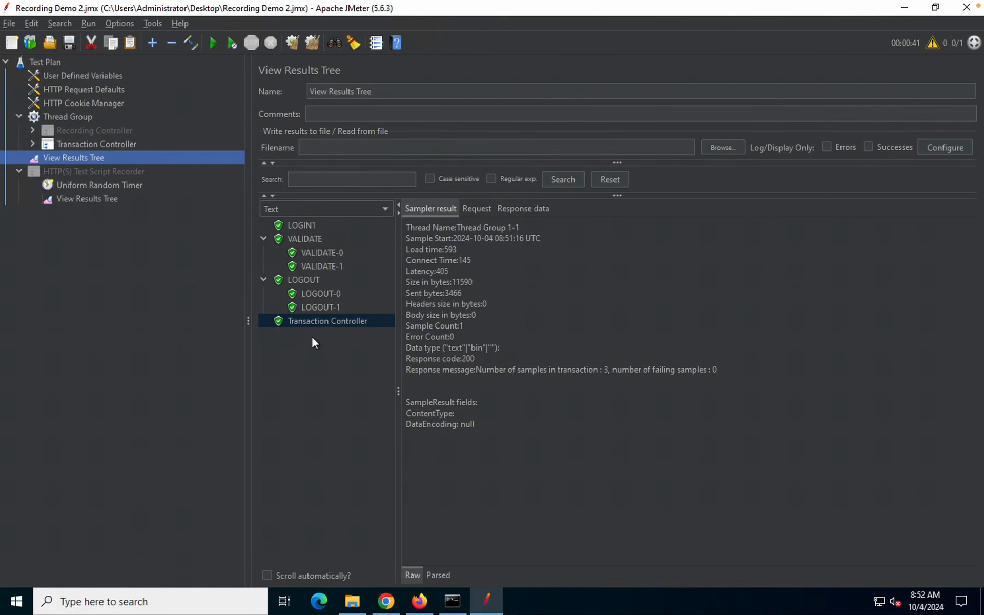
pyautogui.moveTo(635, 5)
pyautogui.hotkey('ctrl', 'Left')
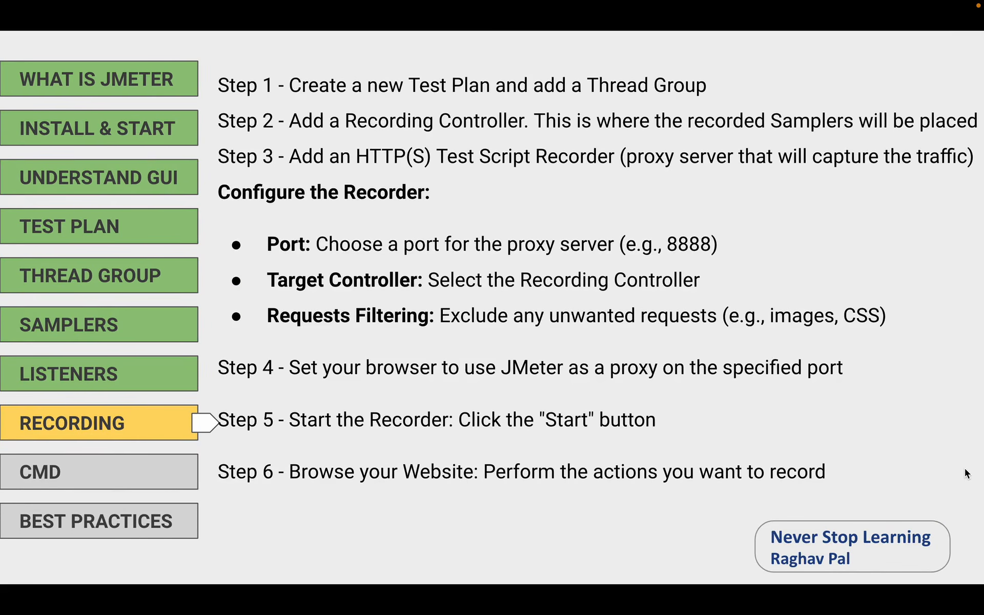
pyautogui.press('Right')
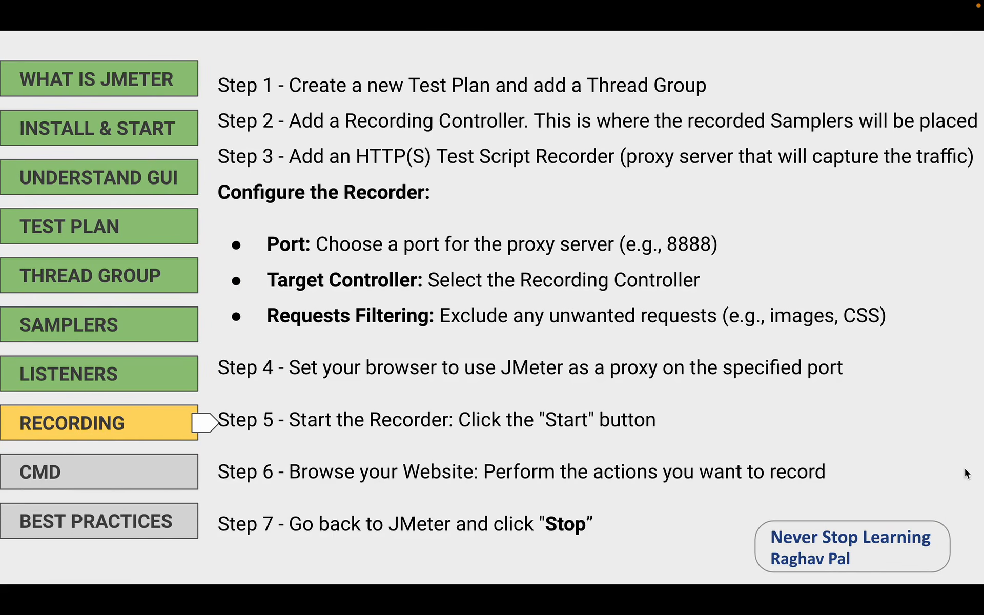
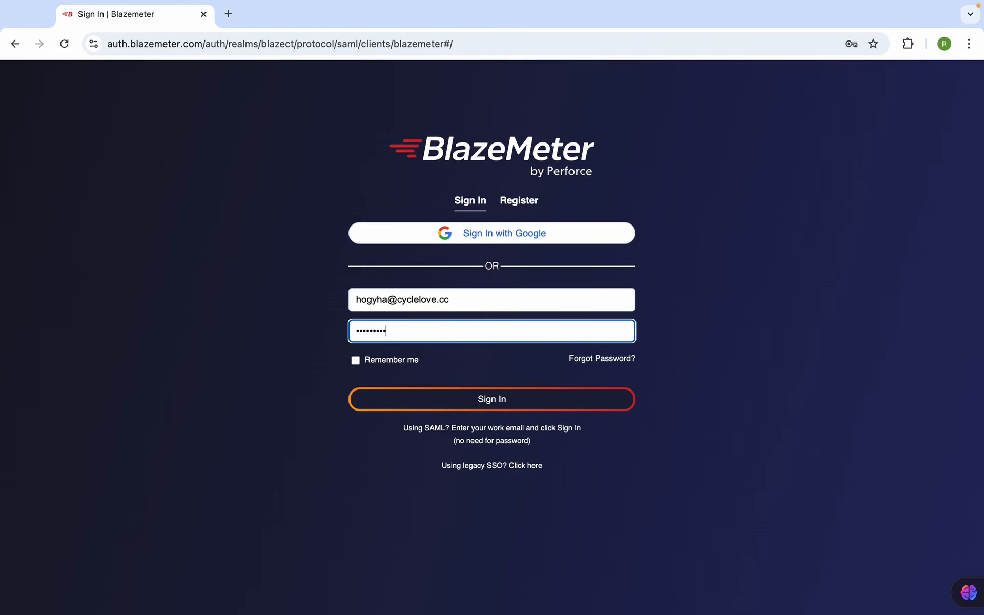
# Sign in to BlazeMeter and decline Chrome's offer to save the password
pyautogui.click(461, 402)
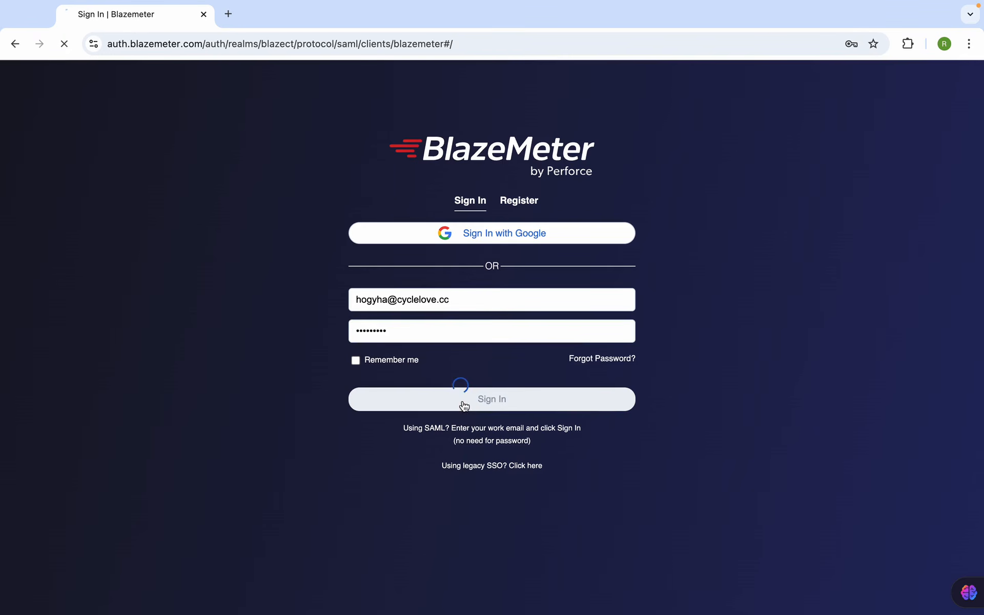
pyautogui.moveTo(593, 6)
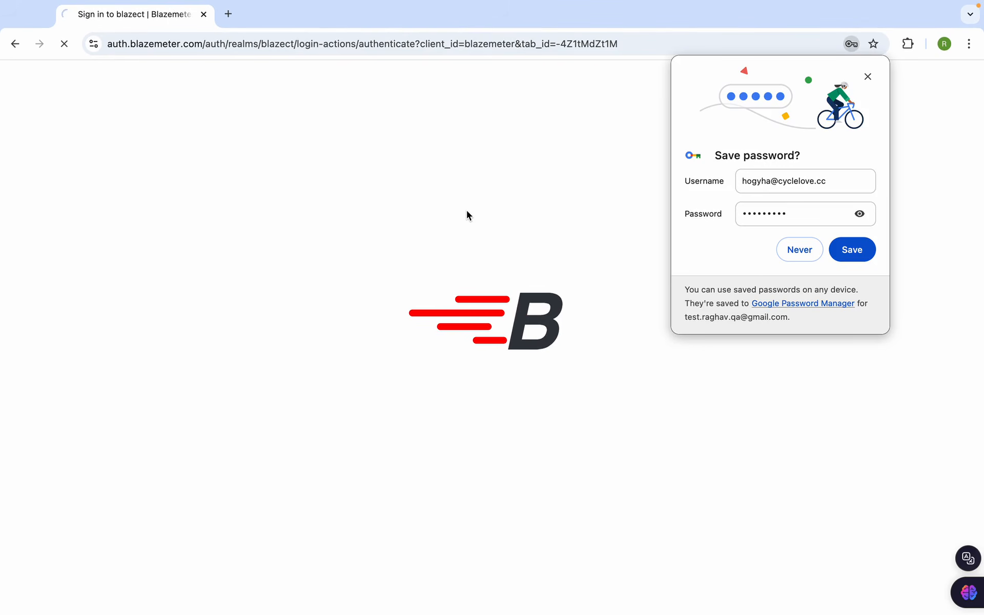
pyautogui.click(794, 253)
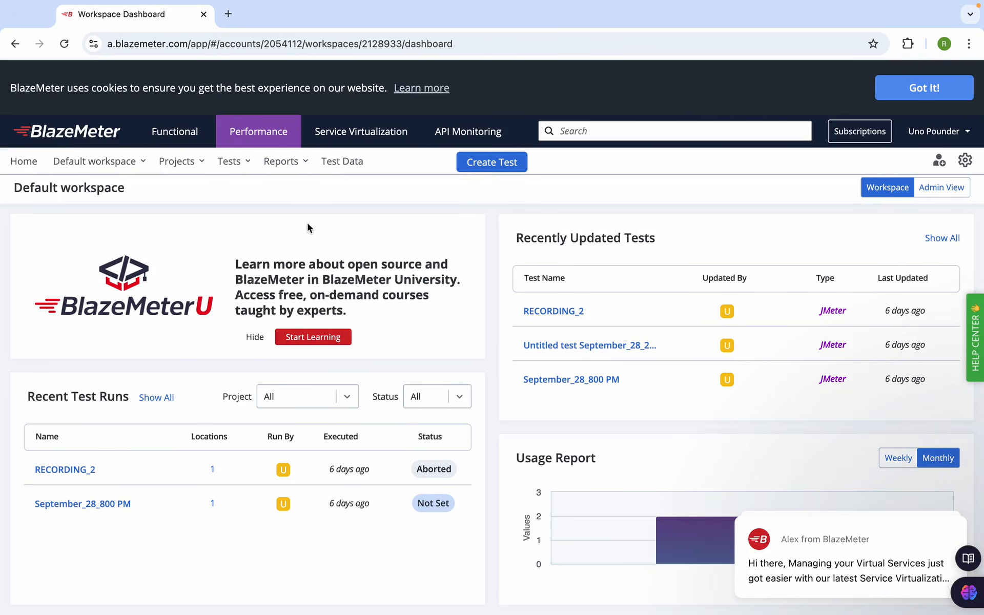
pyautogui.click(508, 165)
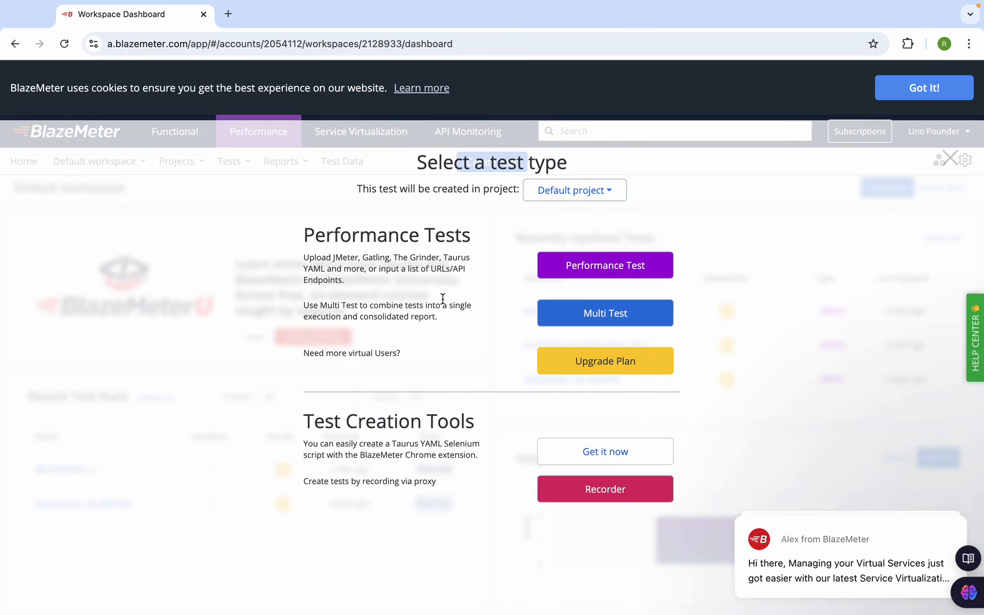
pyautogui.click(949, 159)
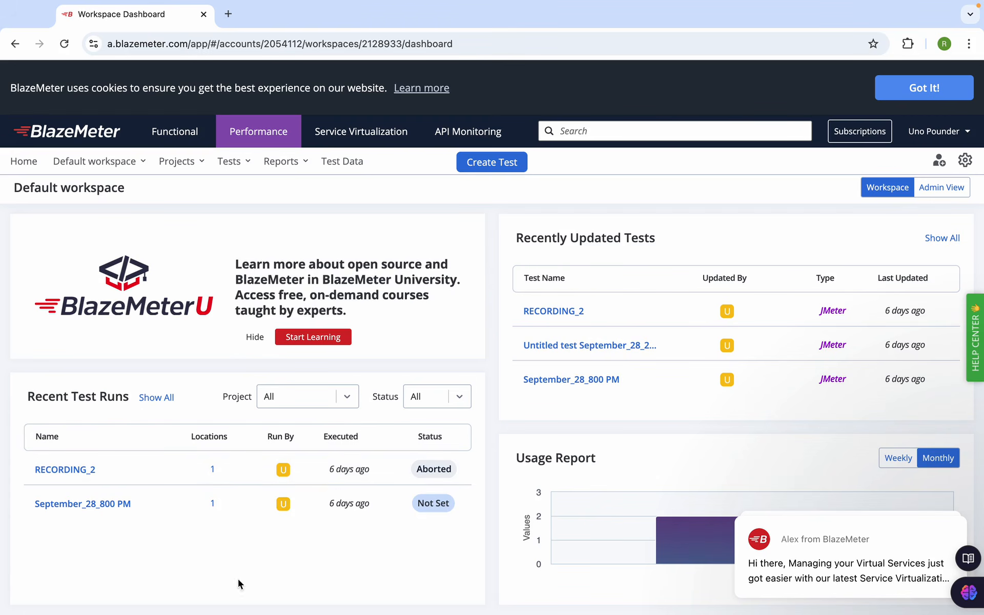
# Search Google for 'extensions' and find the BlazeMeter extension in the Chrome Web Store
pyautogui.click(229, 15)
pyautogui.write('exte')
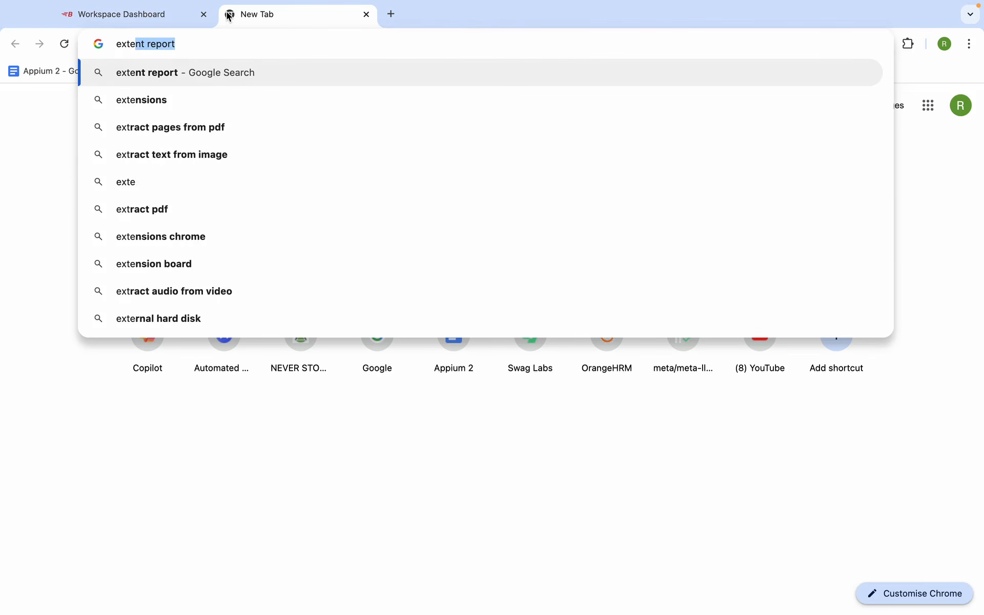
pyautogui.write('nsion')
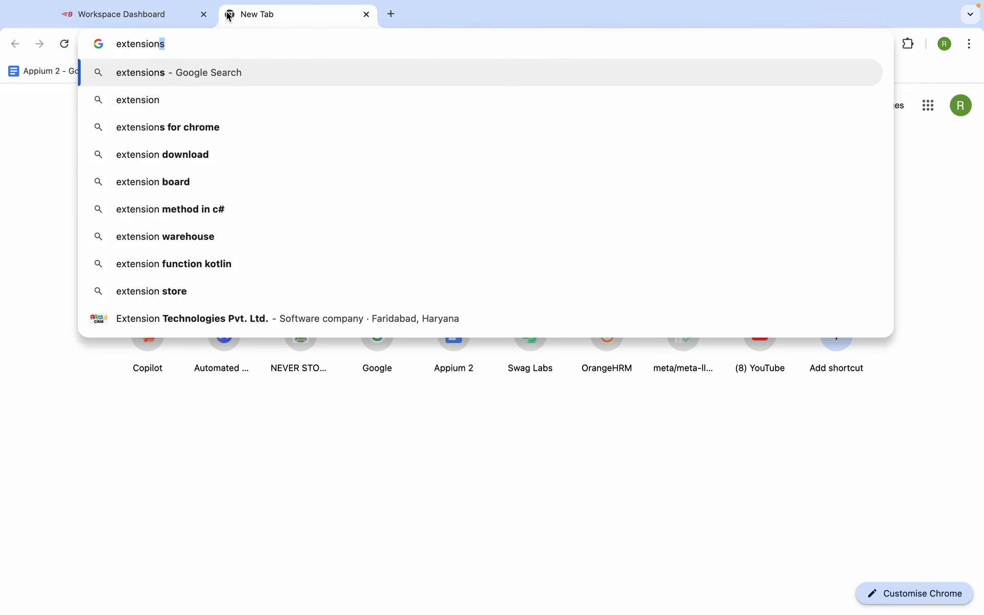
pyautogui.write('s')
pyautogui.press('Return')
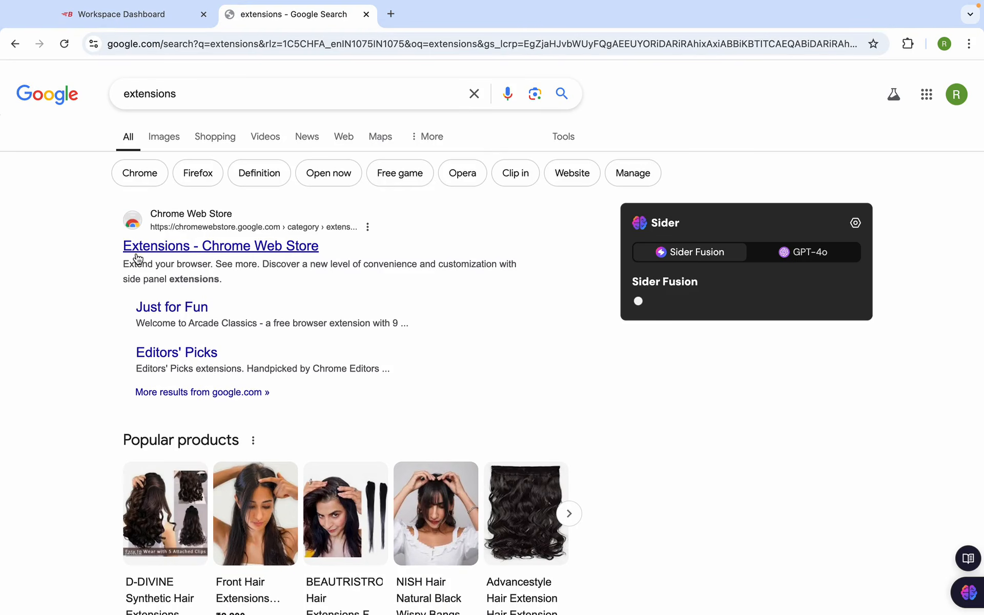
pyautogui.click(136, 254)
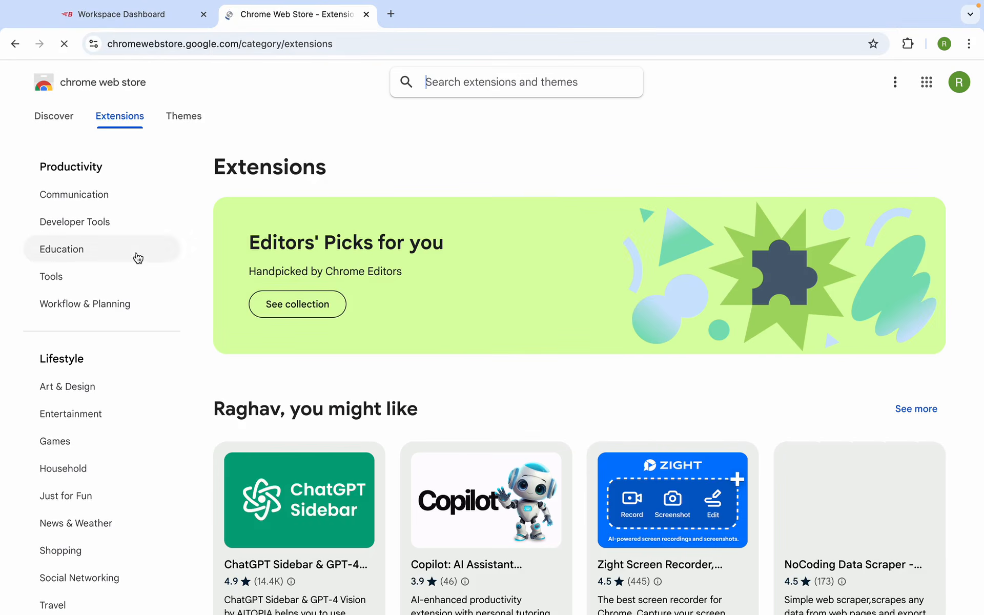
pyautogui.click(431, 89)
pyautogui.write('bl')
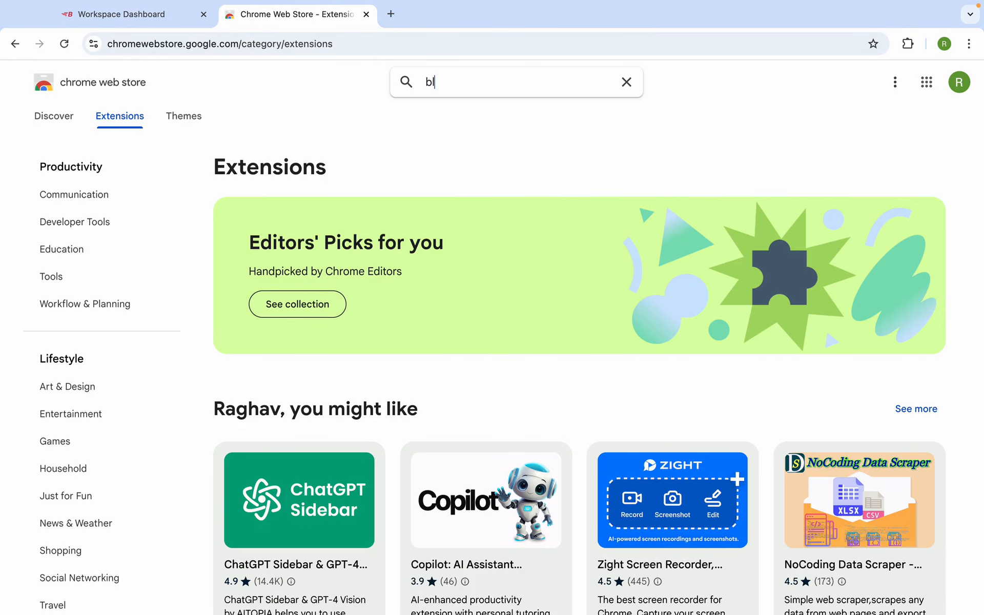
pyautogui.write('azemeter')
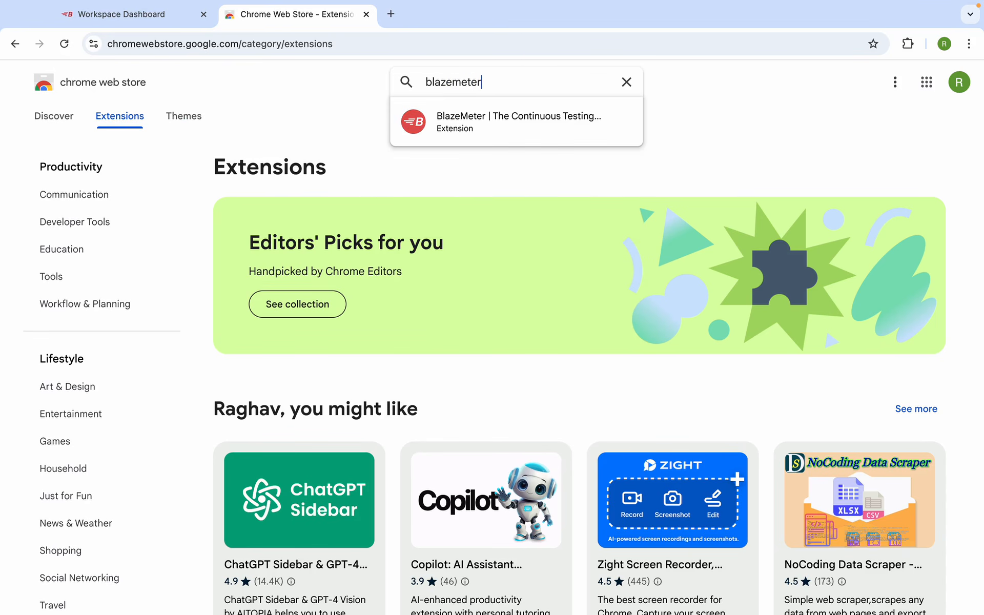
pyautogui.press('Return')
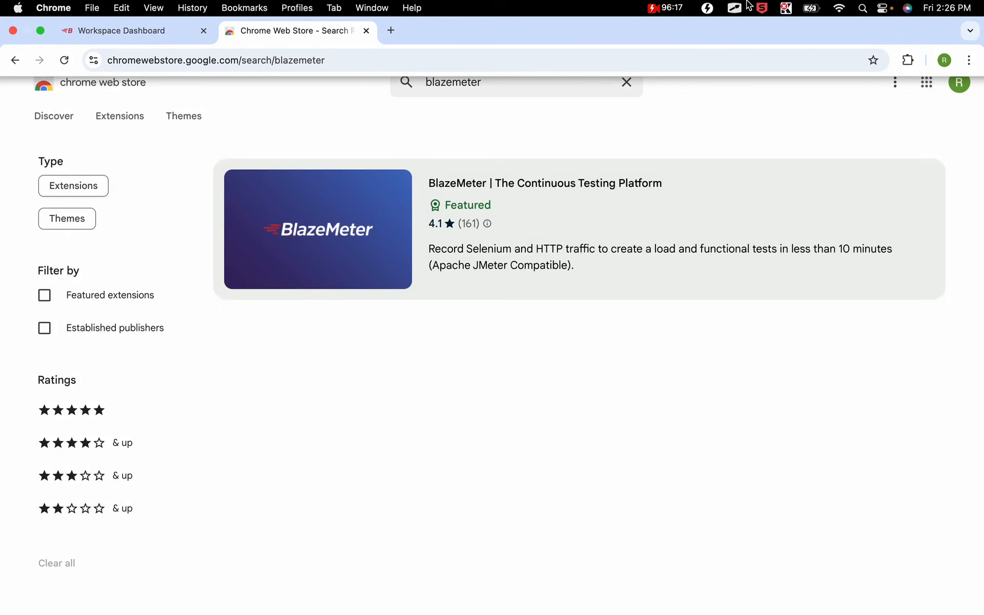
pyautogui.click(554, 202)
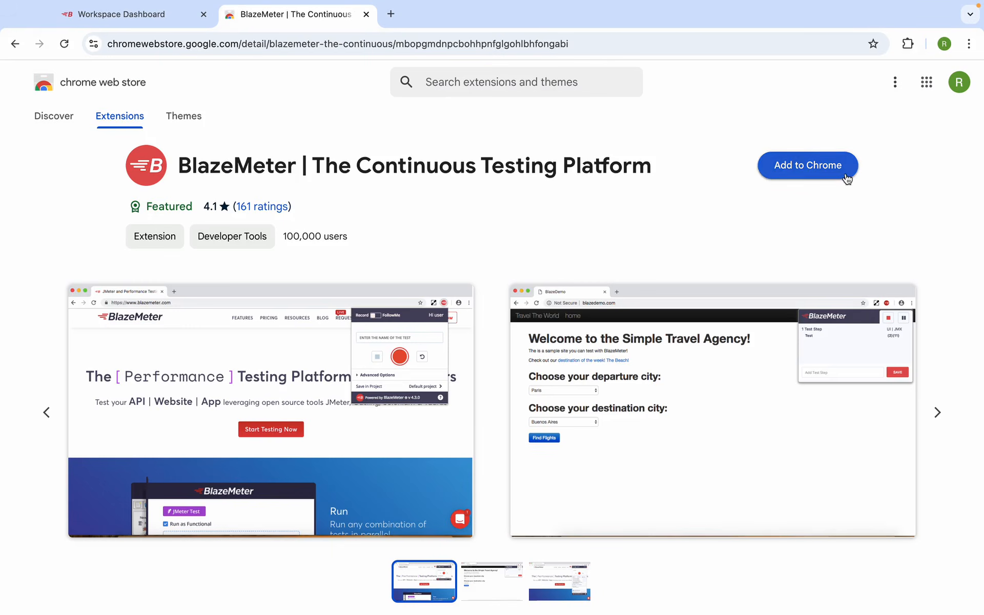
# Add the BlazeMeter extension to Chrome, try its panel, then open a new tab
pyautogui.click(805, 170)
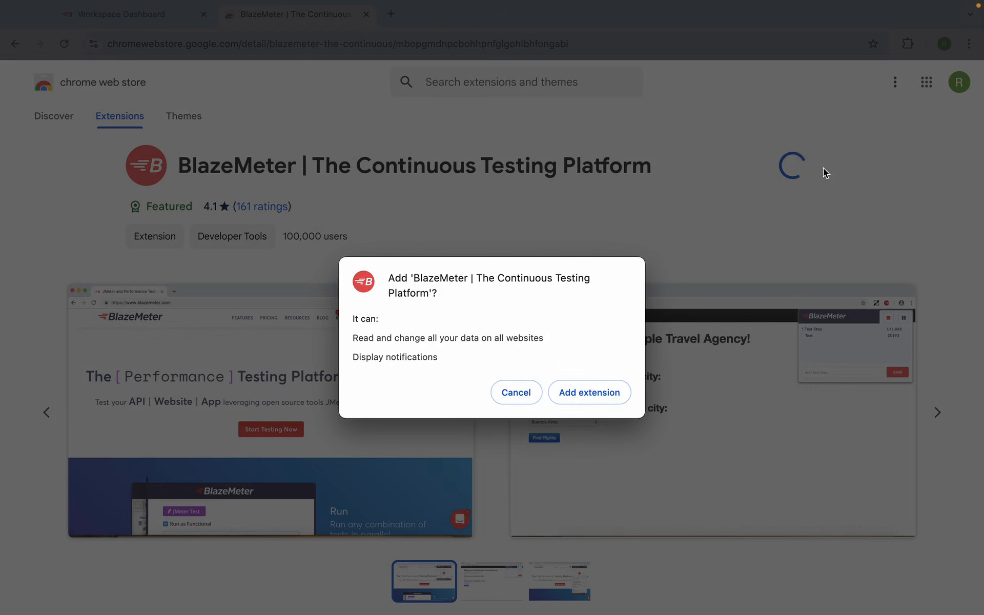
pyautogui.click(595, 393)
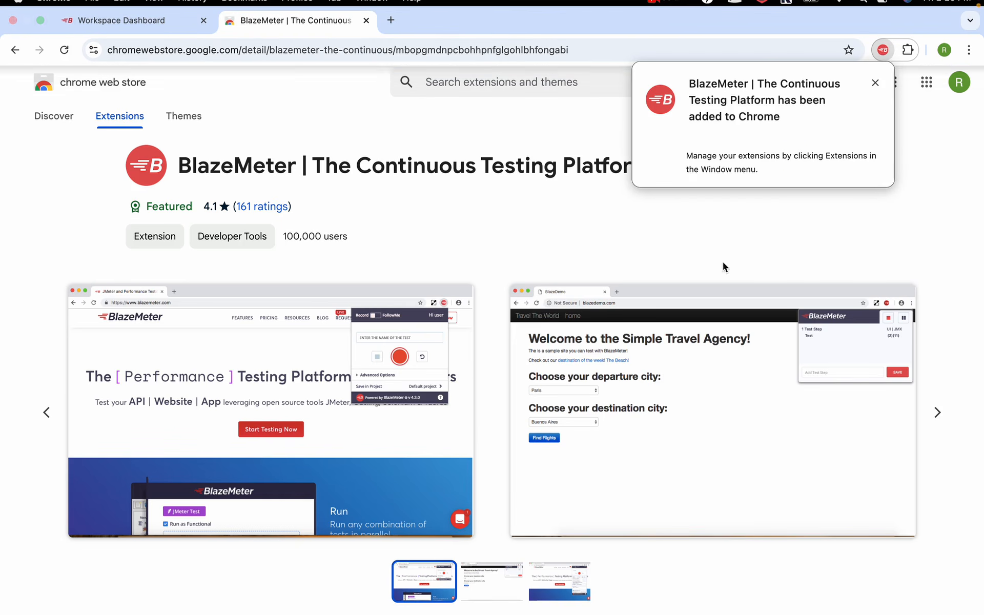
pyautogui.click(884, 44)
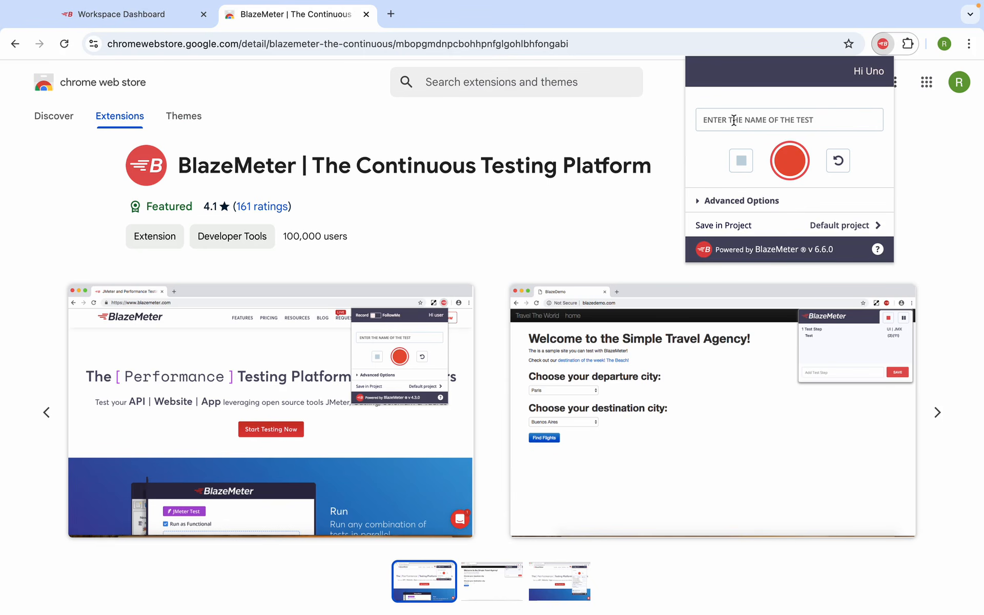
pyautogui.click(751, 124)
pyautogui.click(392, 14)
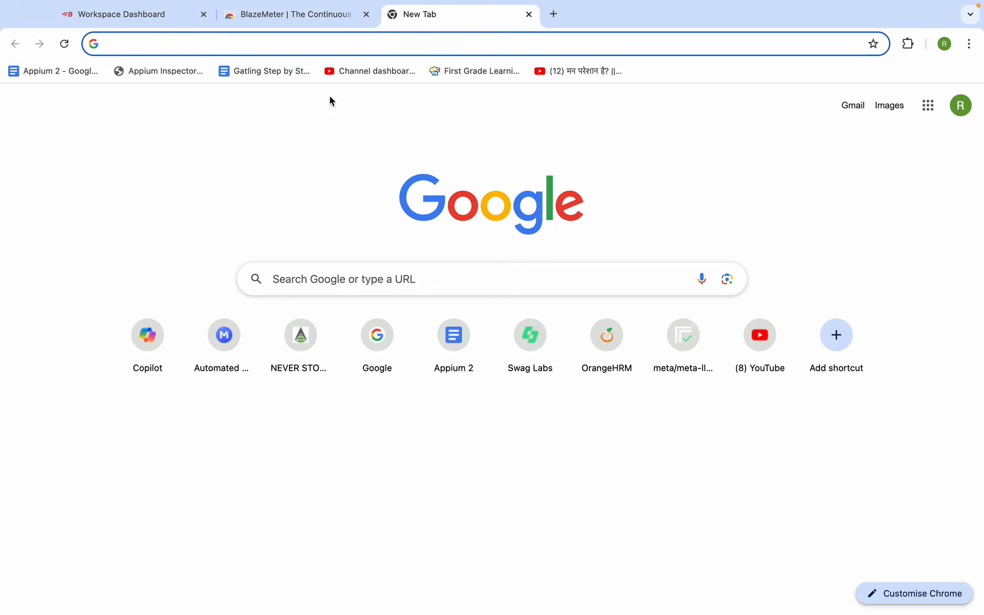
# Search Google for 'orange hrm demo' and load the OrangeHRM demo login page
pyautogui.write('i')
pyautogui.press('BackSpace')
pyautogui.write('o')
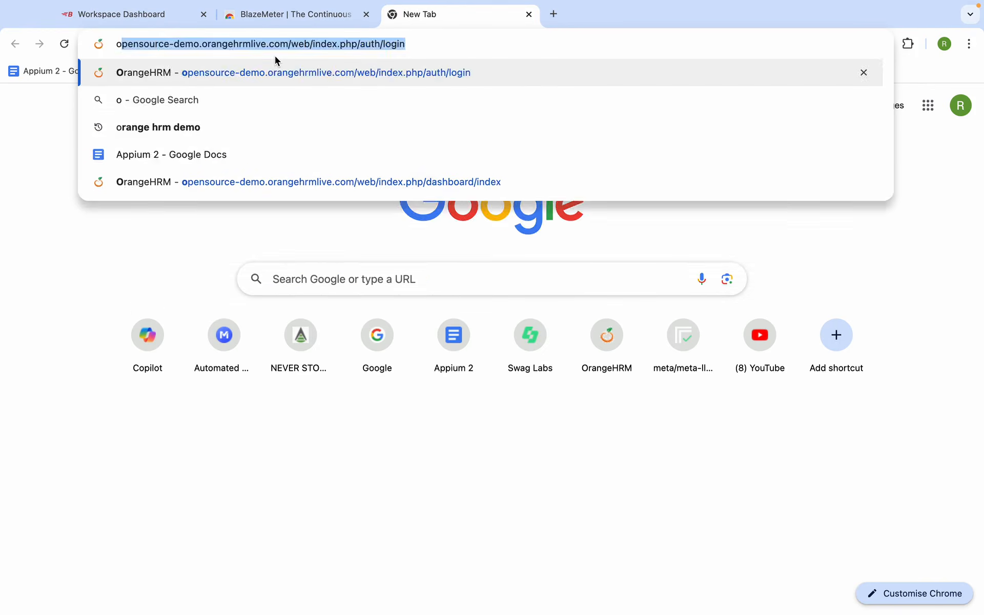
pyautogui.write('range hrm demo')
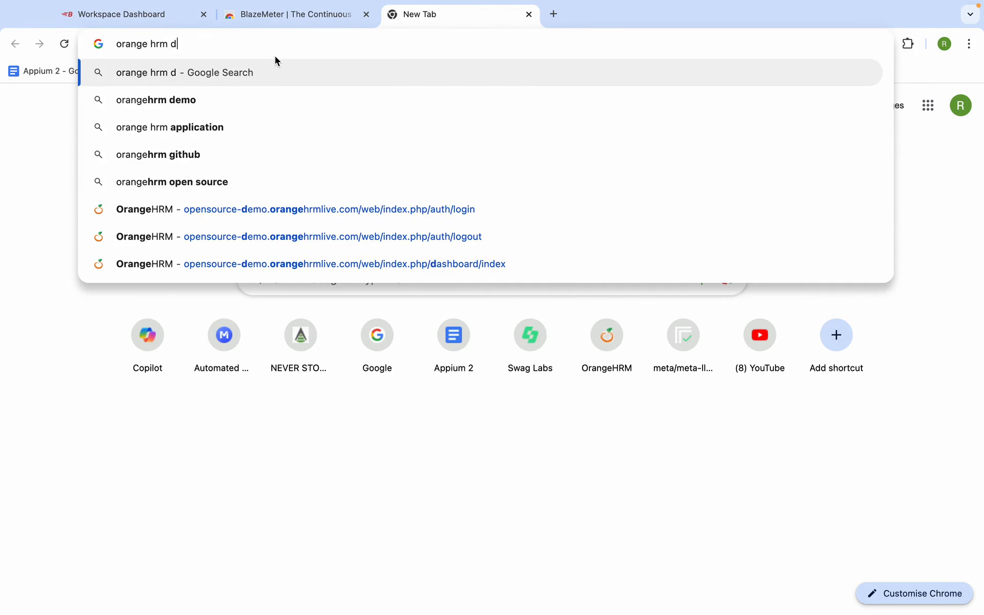
pyautogui.press('Return')
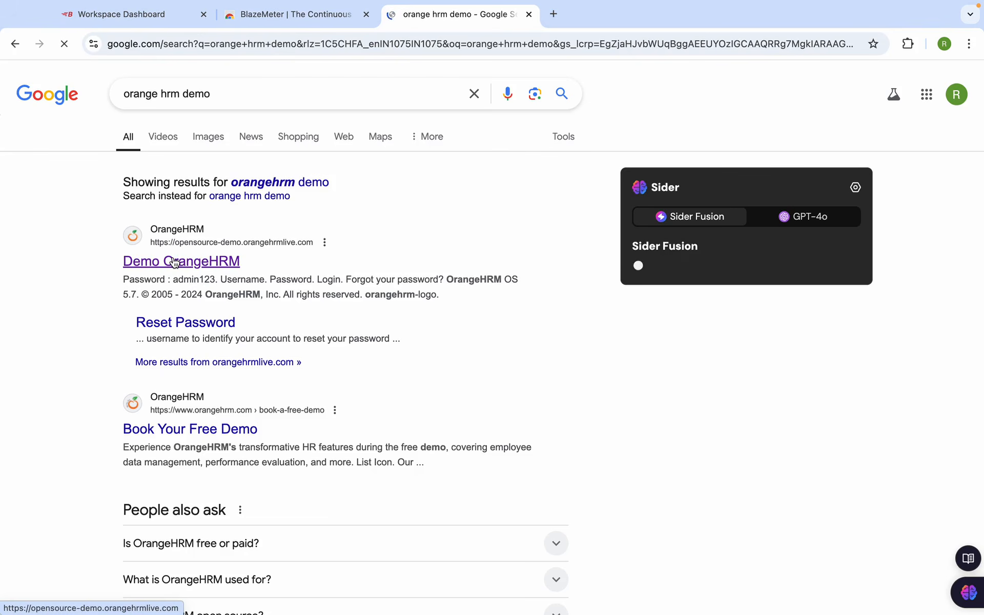
pyautogui.click(174, 262)
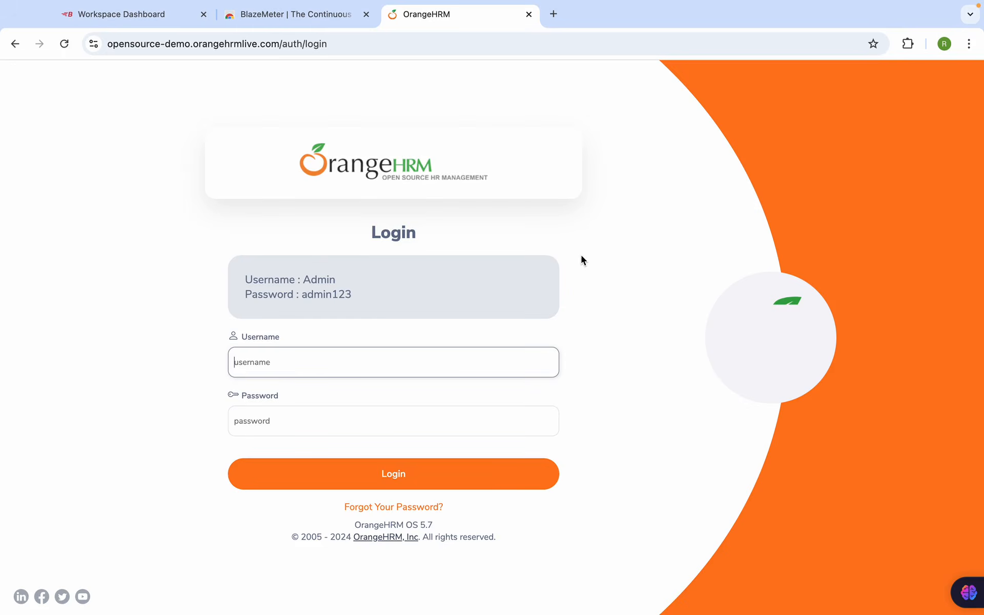
pyautogui.click(908, 43)
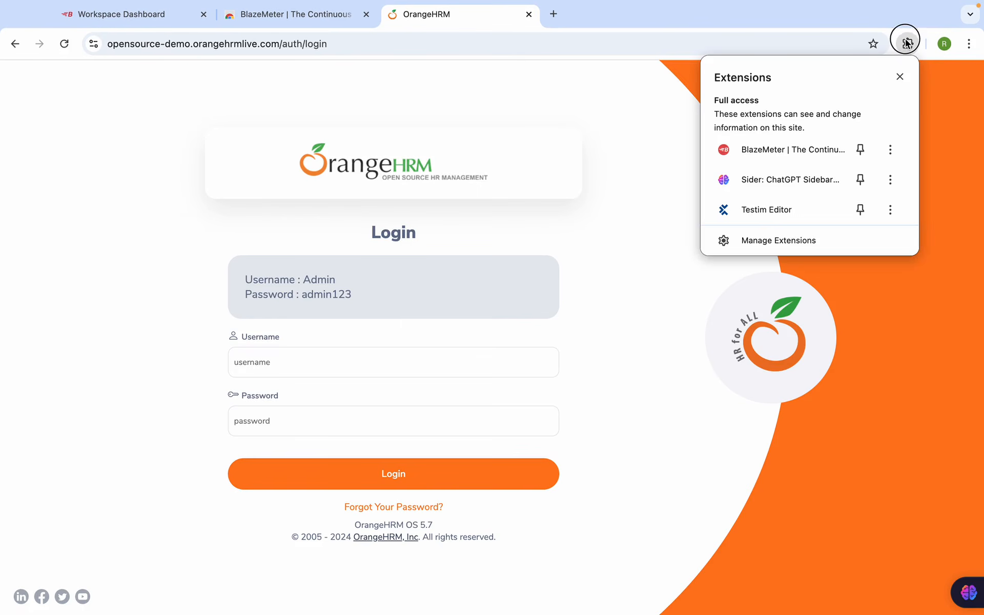
# Name the BlazeMeter recording TEST1 and keep Current Browser as the user agent in advanced options
pyautogui.click(822, 150)
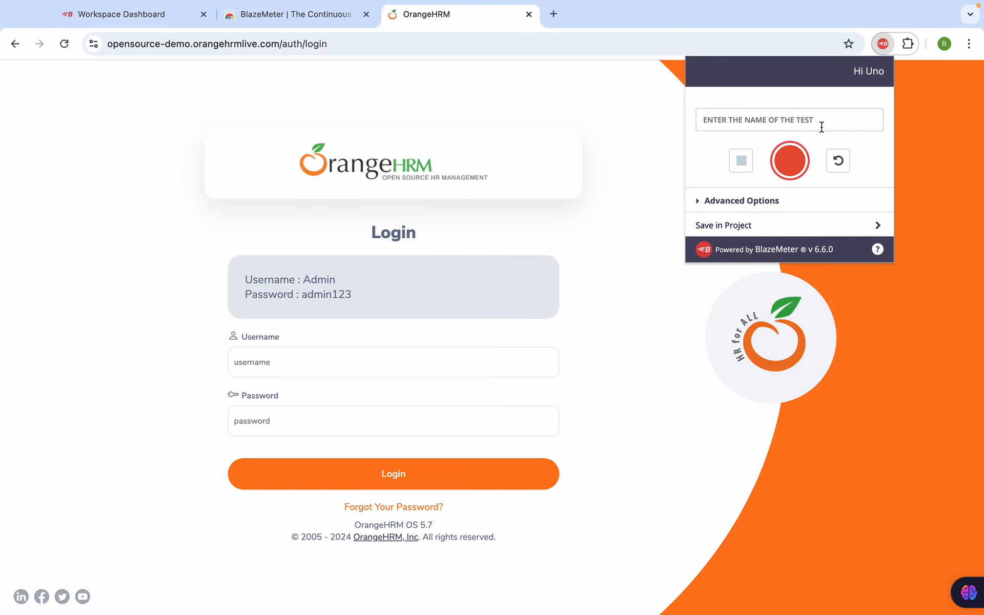
pyautogui.write('TEST1')
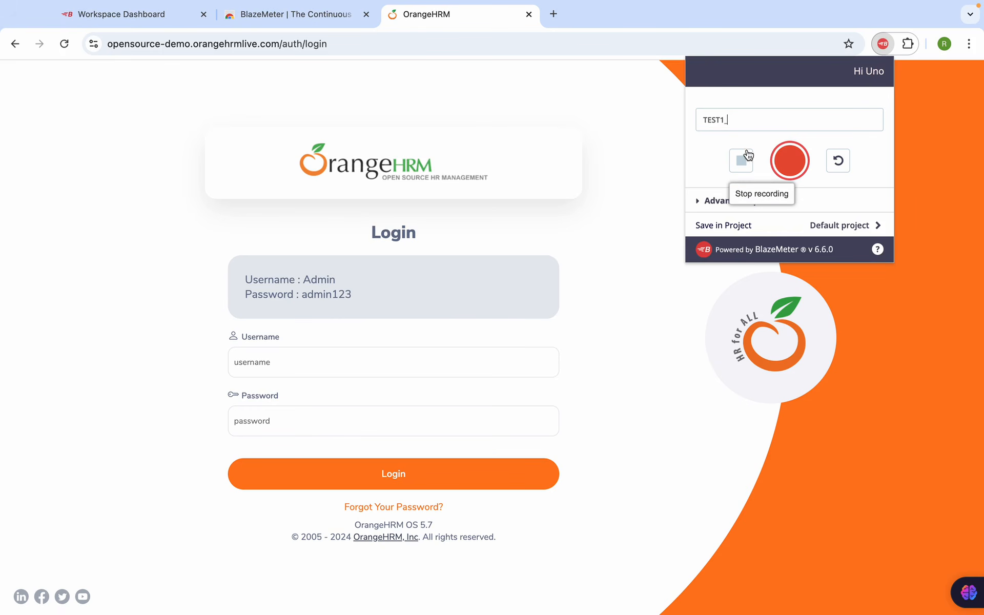
pyautogui.click(716, 207)
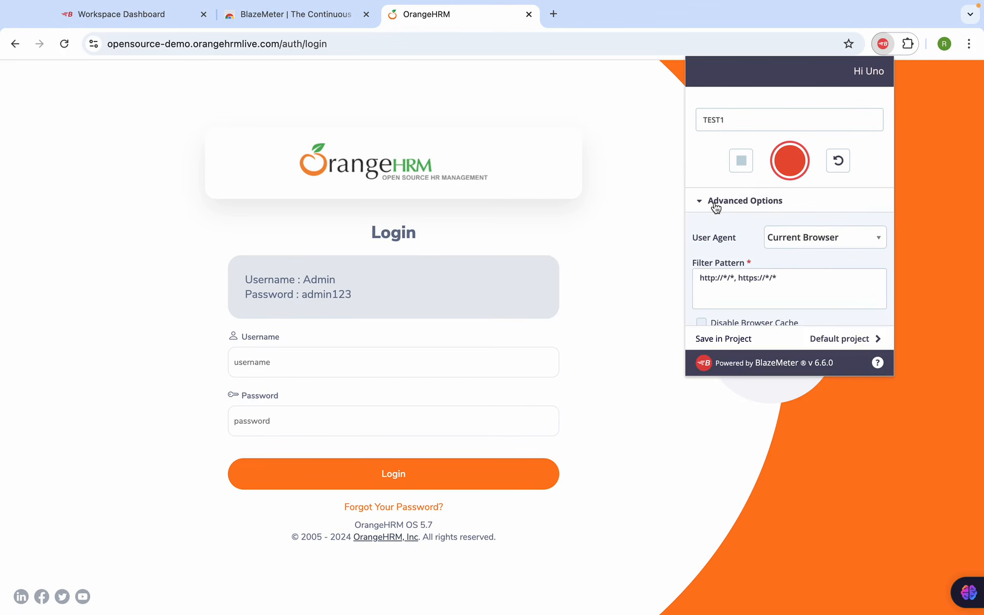
pyautogui.click(841, 233)
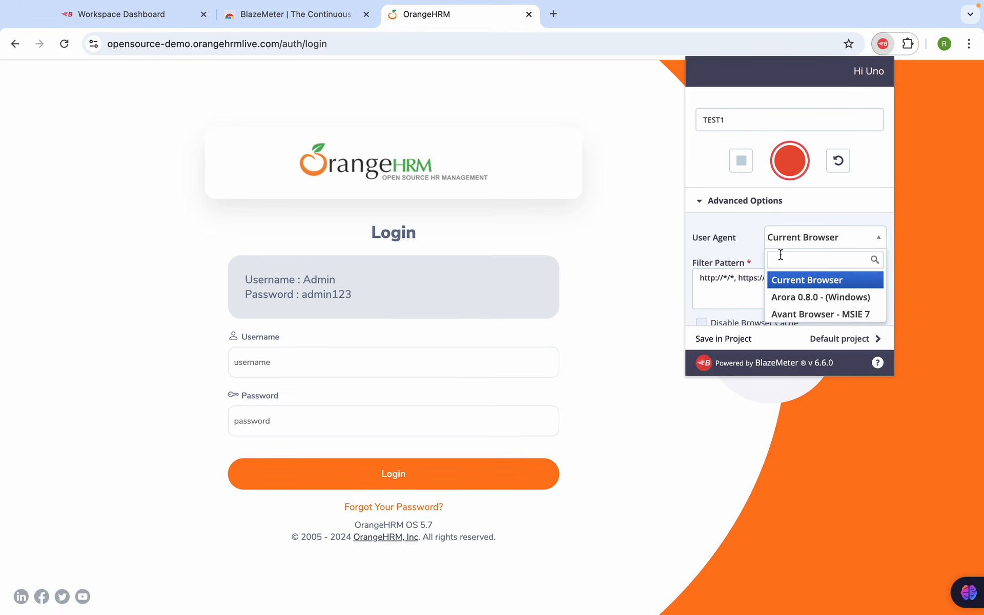
pyautogui.click(751, 247)
pyautogui.moveTo(781, 282); pyautogui.dragTo(699, 279)
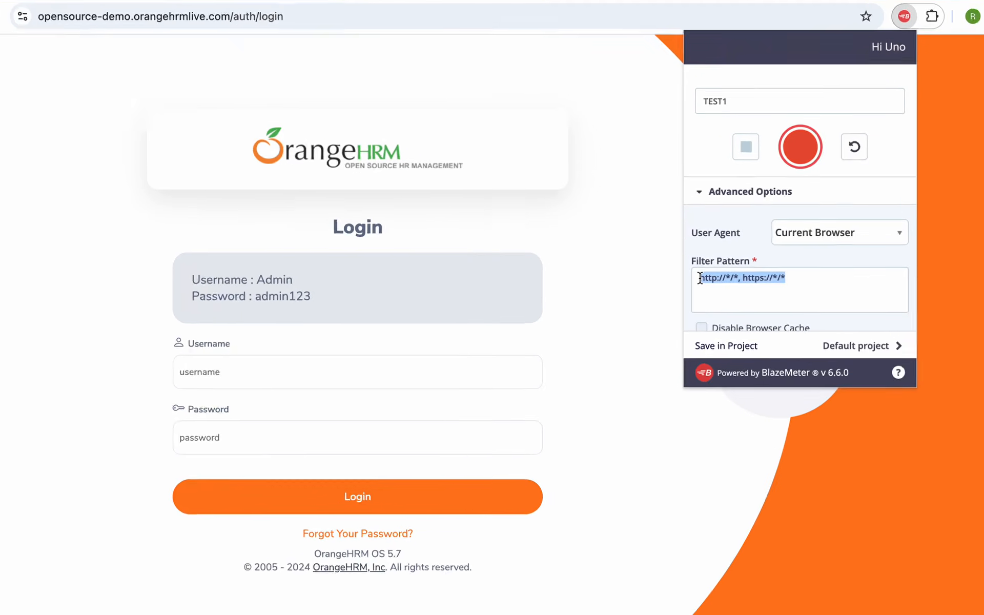
pyautogui.scroll(-3, 741, 342)
pyautogui.scroll(-4, 721, 311)
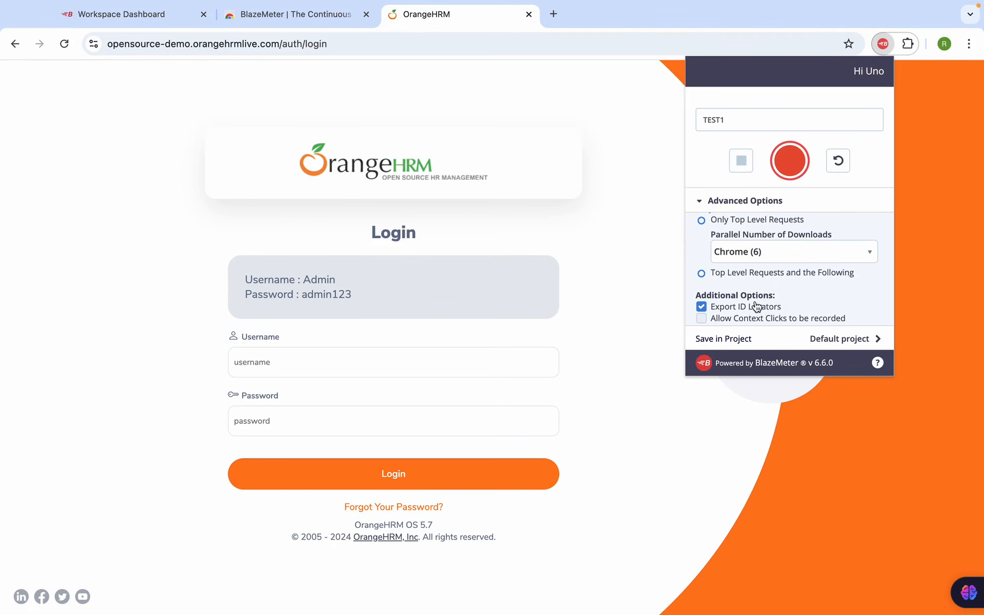
pyautogui.scroll(6, 757, 306)
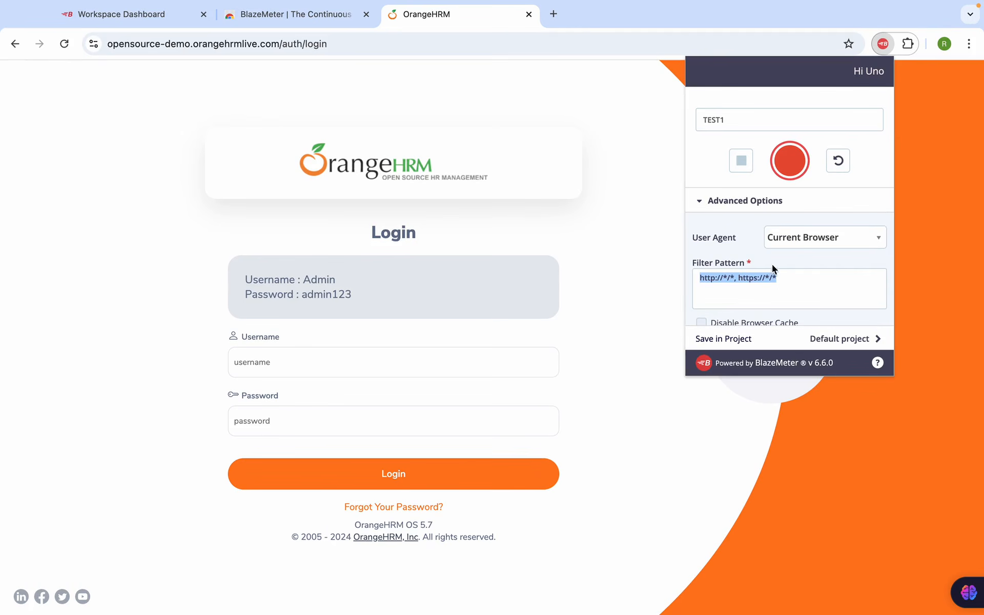
pyautogui.click(706, 202)
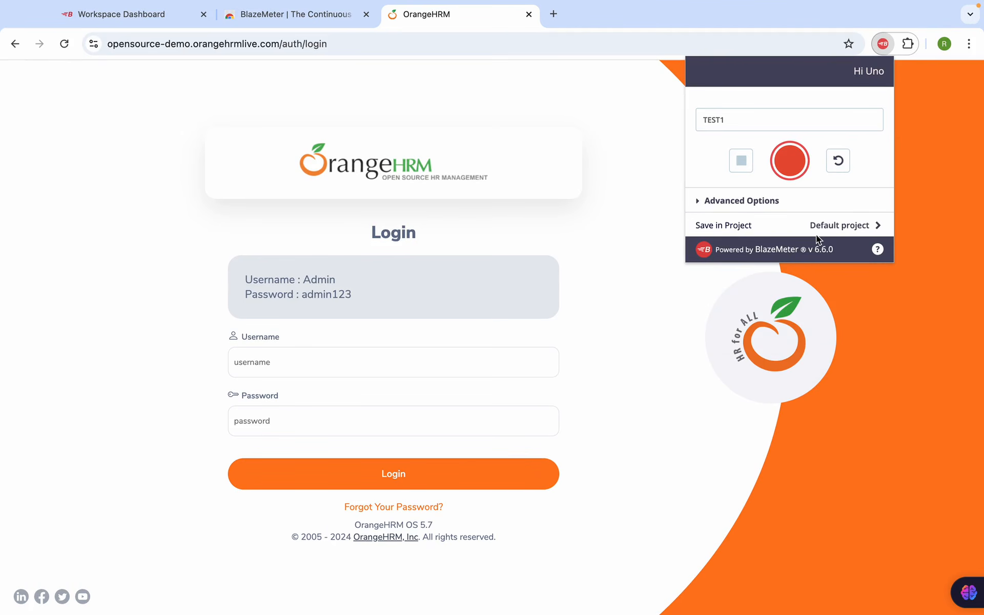
# Start recording, reload the login page, and log in with the demo admin username and password
pyautogui.click(789, 163)
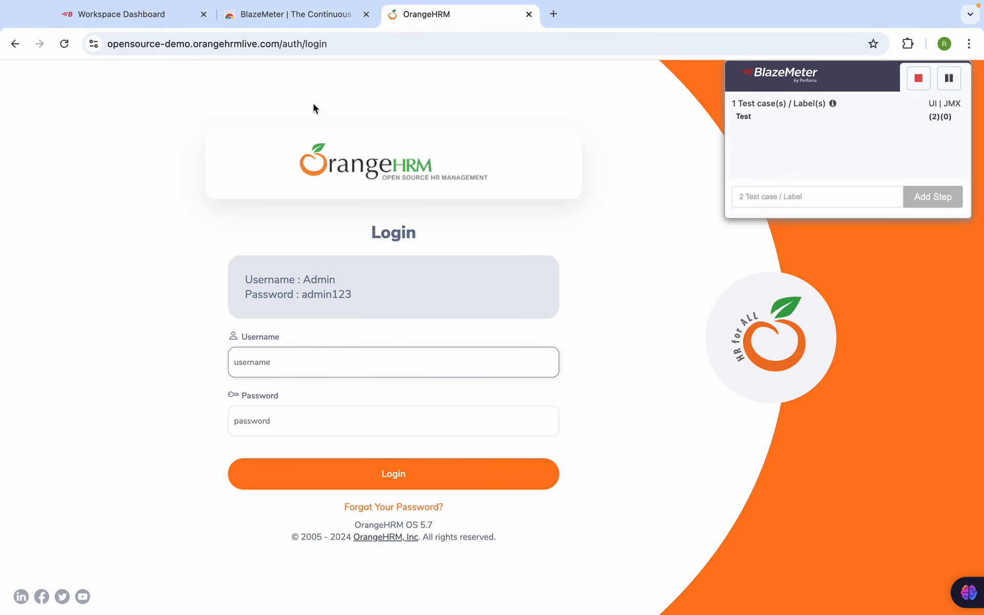
pyautogui.click(297, 49)
pyautogui.press('Return')
pyautogui.click(302, 361)
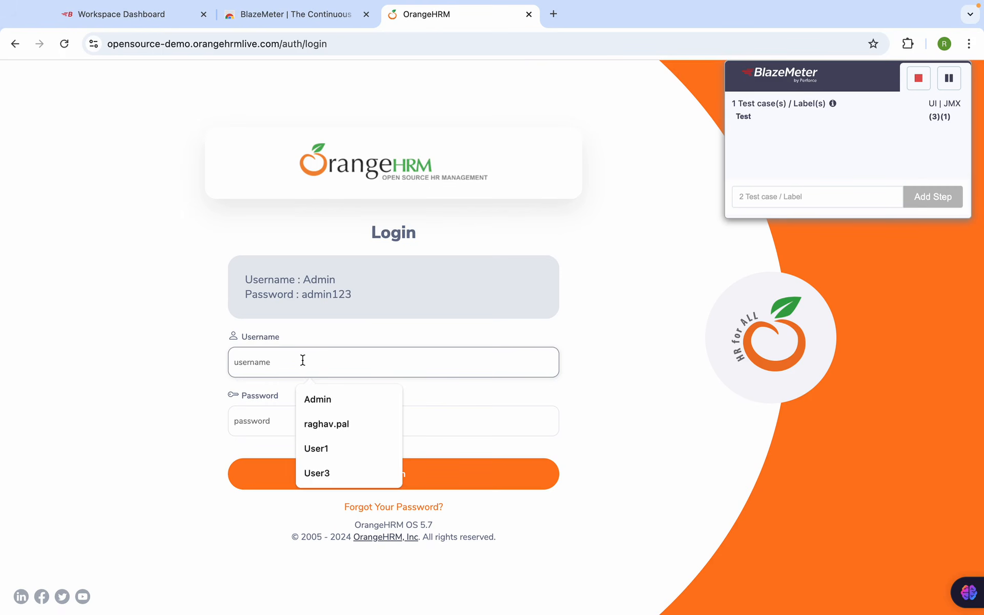
pyautogui.write('Admin')
pyautogui.press('Tab')
pyautogui.write('ad')
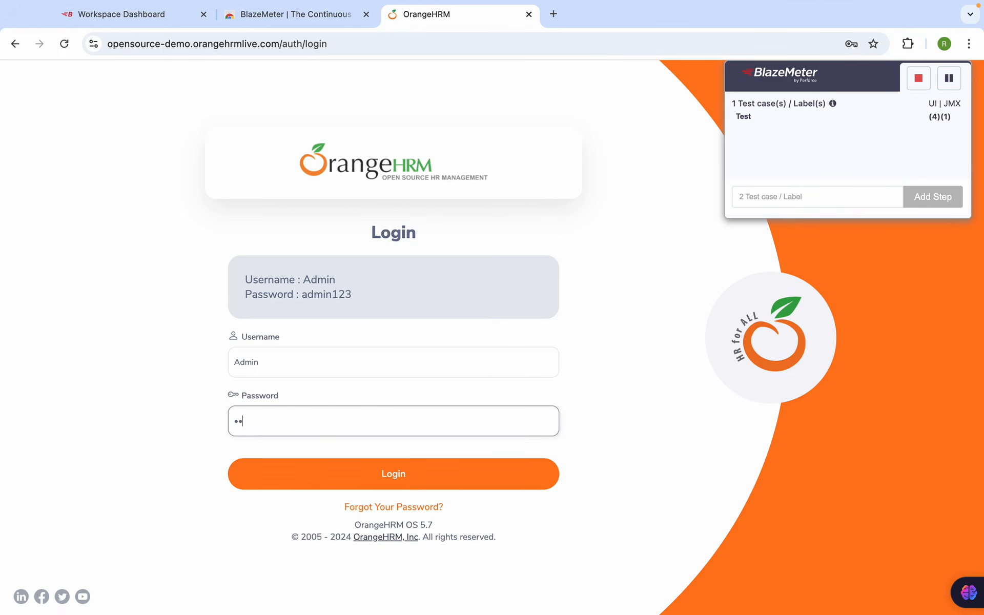
pyautogui.write('min123')
pyautogui.click(336, 481)
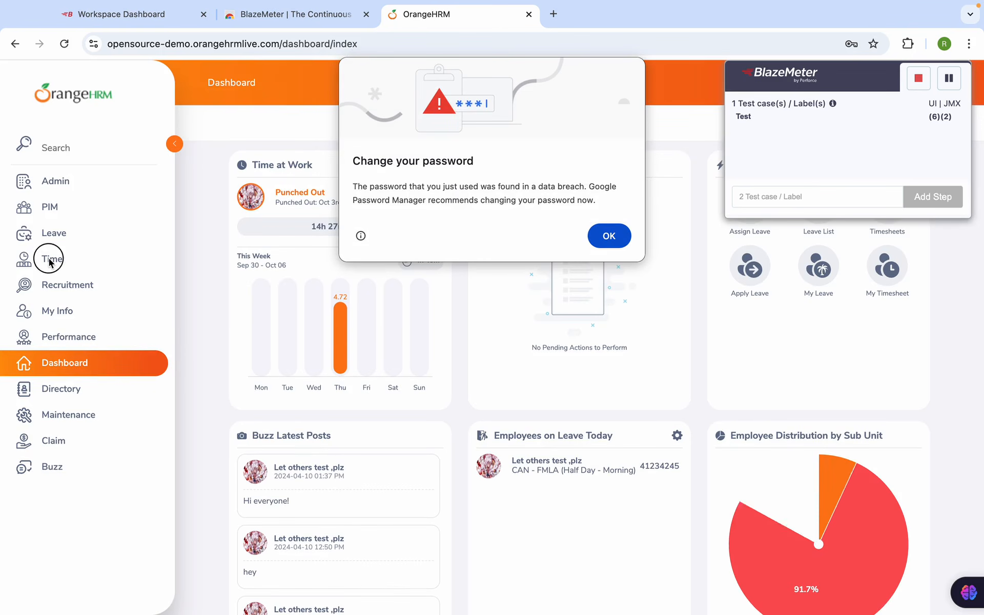
pyautogui.click(608, 235)
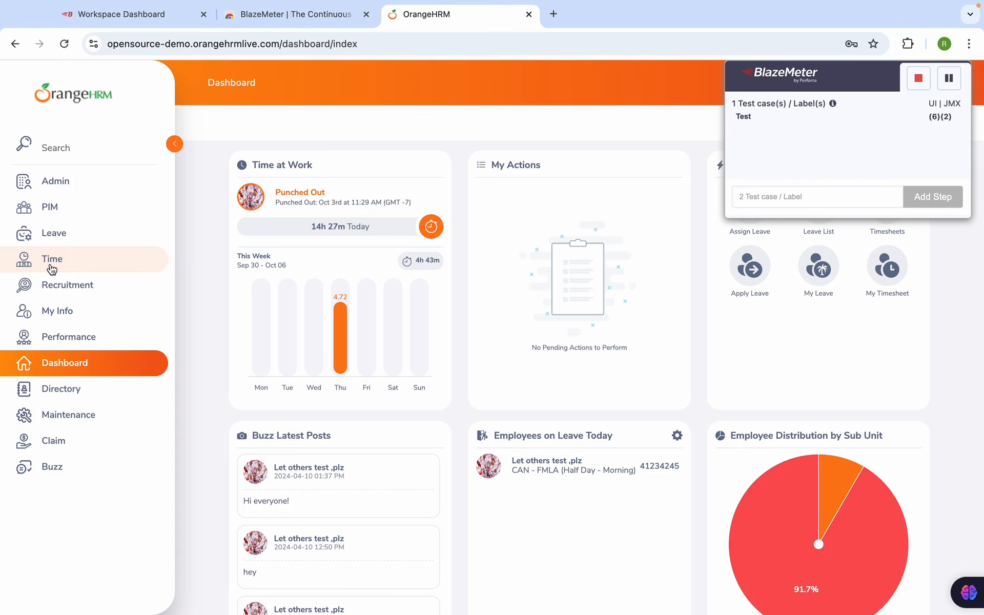
# Visit the Time and Leave sections, log out of OrangeHRM, and stop the recording
pyautogui.click(50, 259)
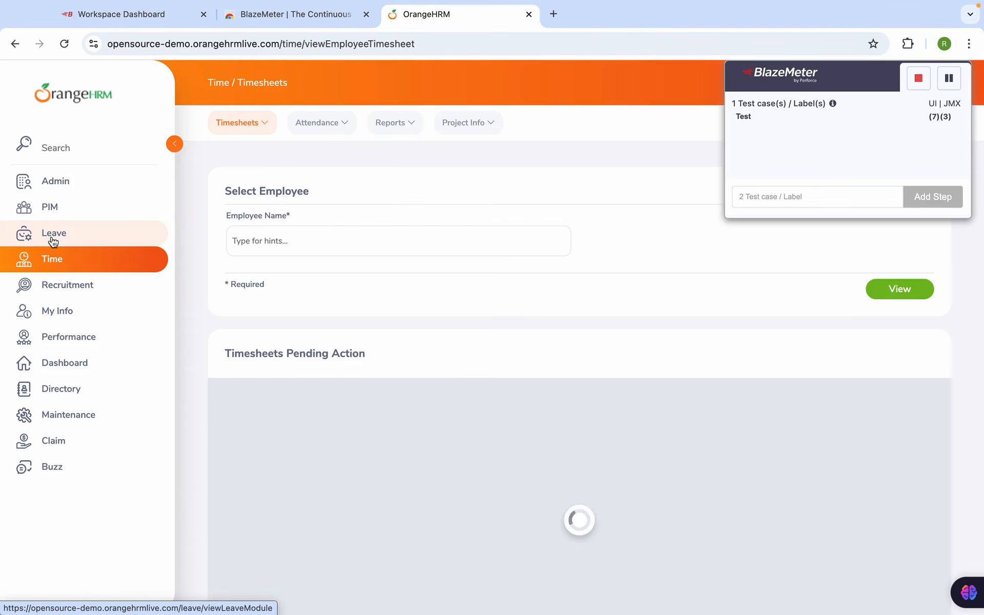
pyautogui.click(51, 238)
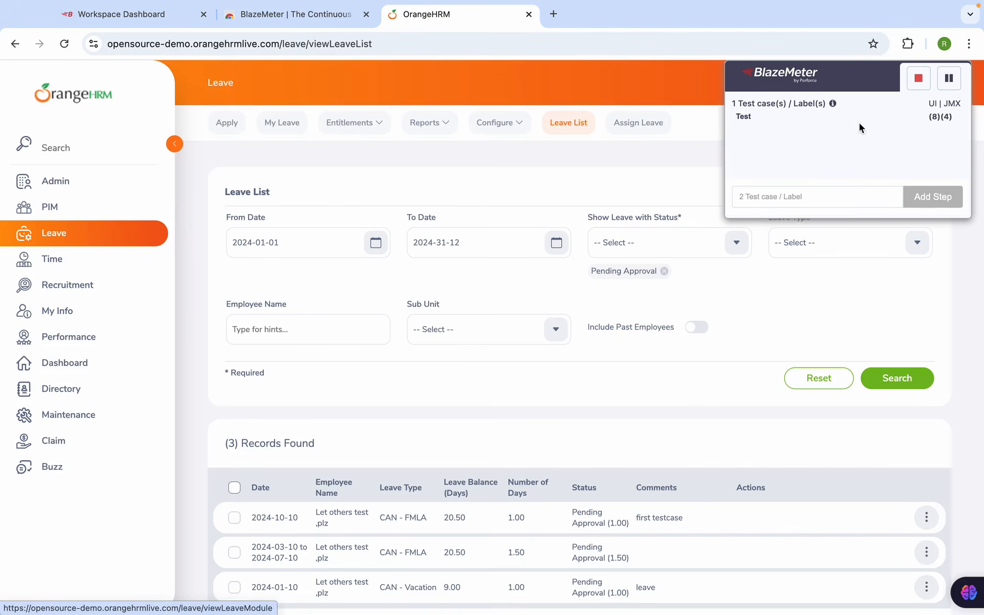
pyautogui.moveTo(844, 76); pyautogui.dragTo(579, 139)
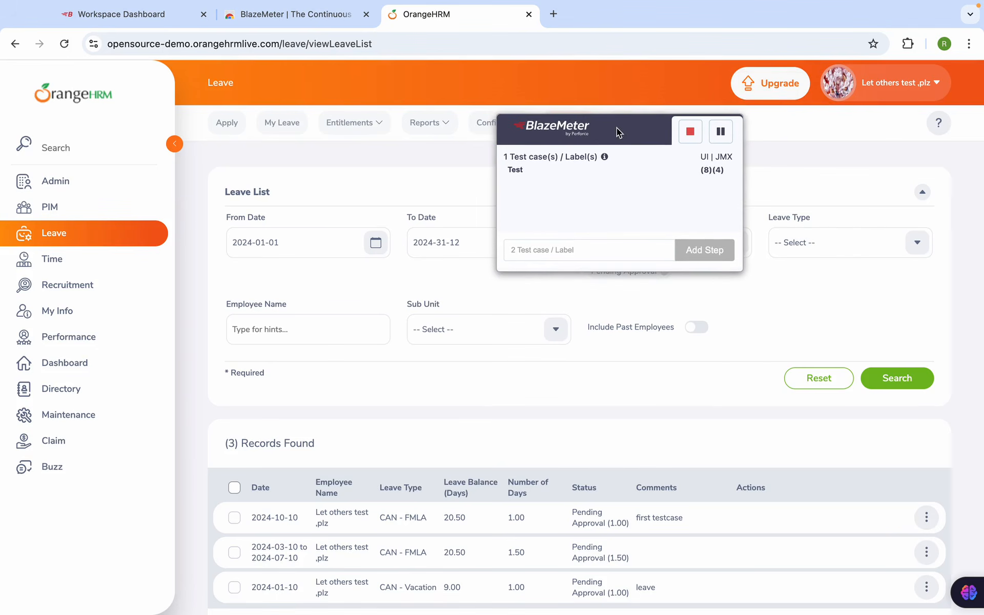
pyautogui.click(910, 83)
pyautogui.click(868, 179)
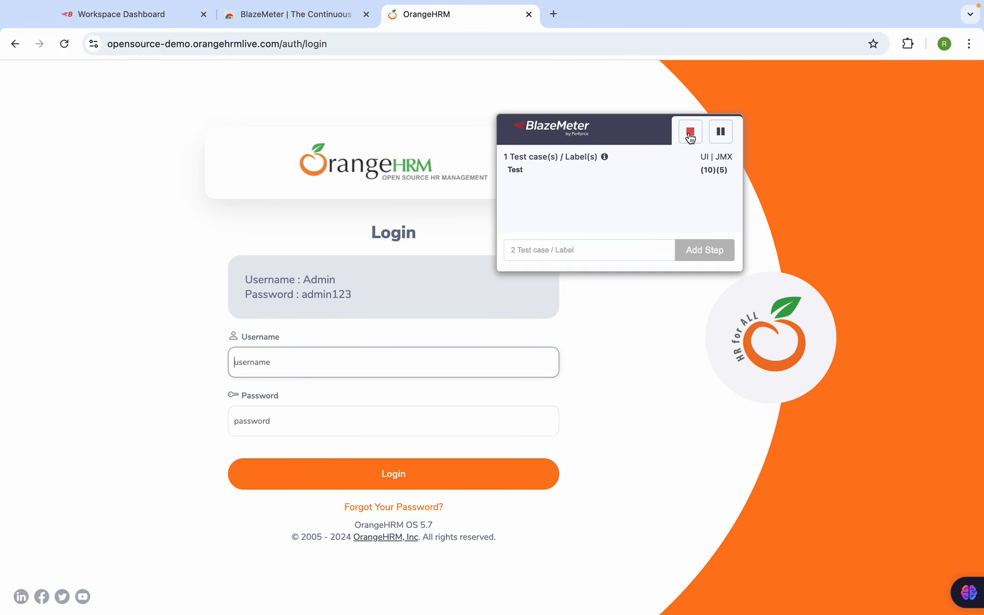
pyautogui.click(691, 134)
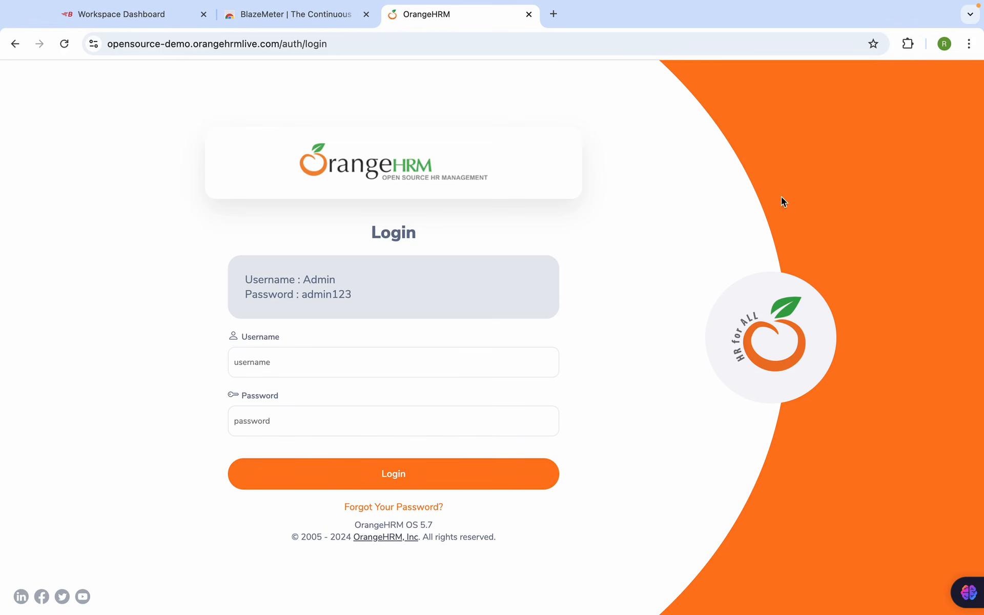
pyautogui.click(909, 46)
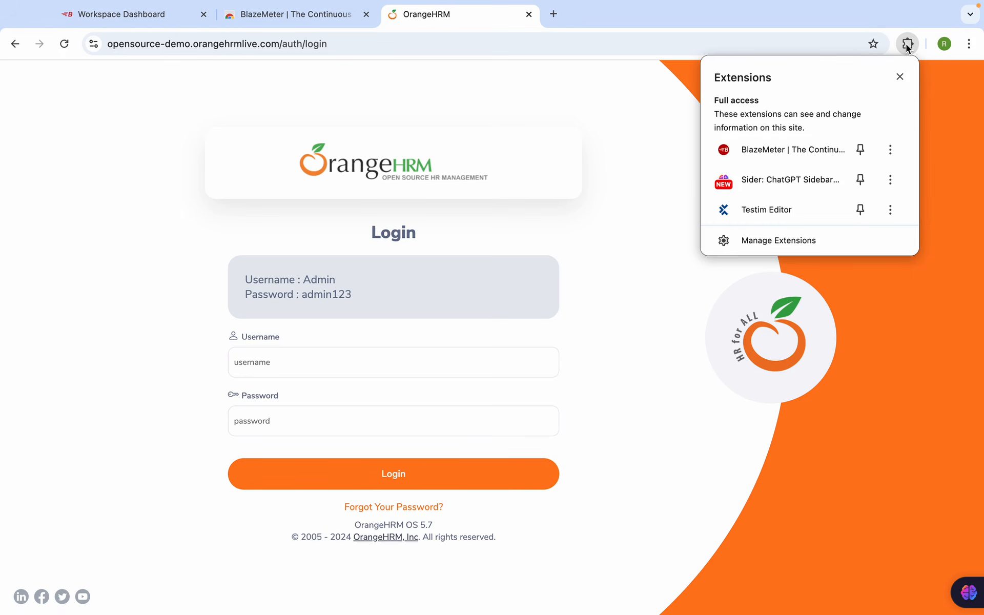
# Reopen the BlazeMeter recorder for TEST1 and review the available run types
pyautogui.click(788, 156)
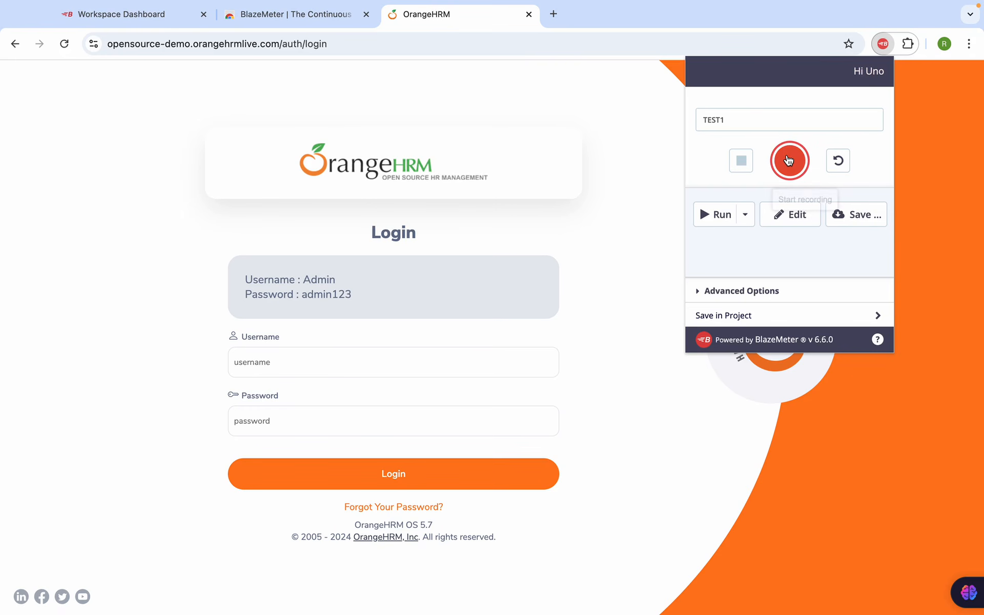
pyautogui.moveTo(738, 123); pyautogui.dragTo(690, 121)
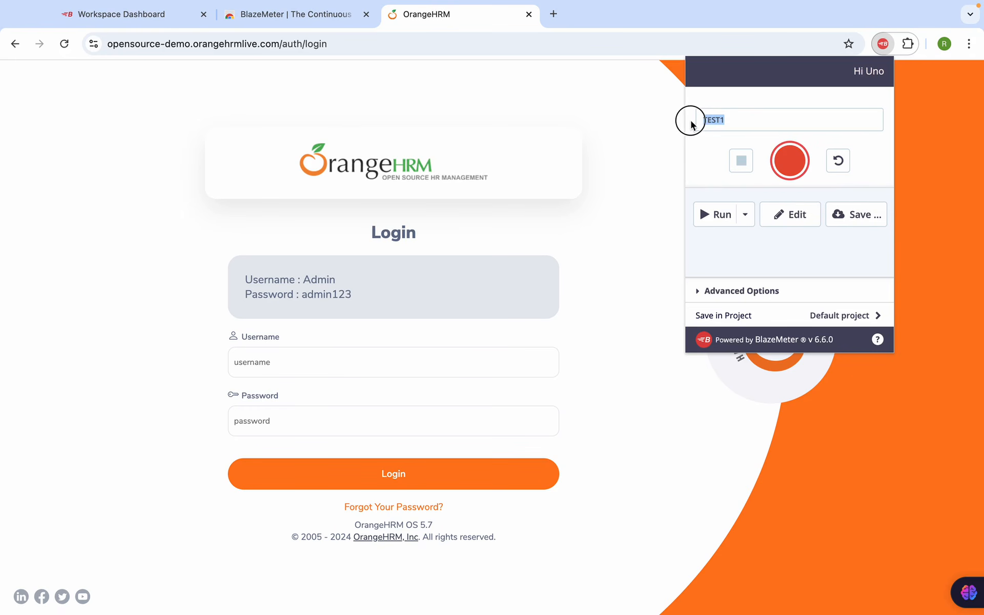
pyautogui.click(746, 216)
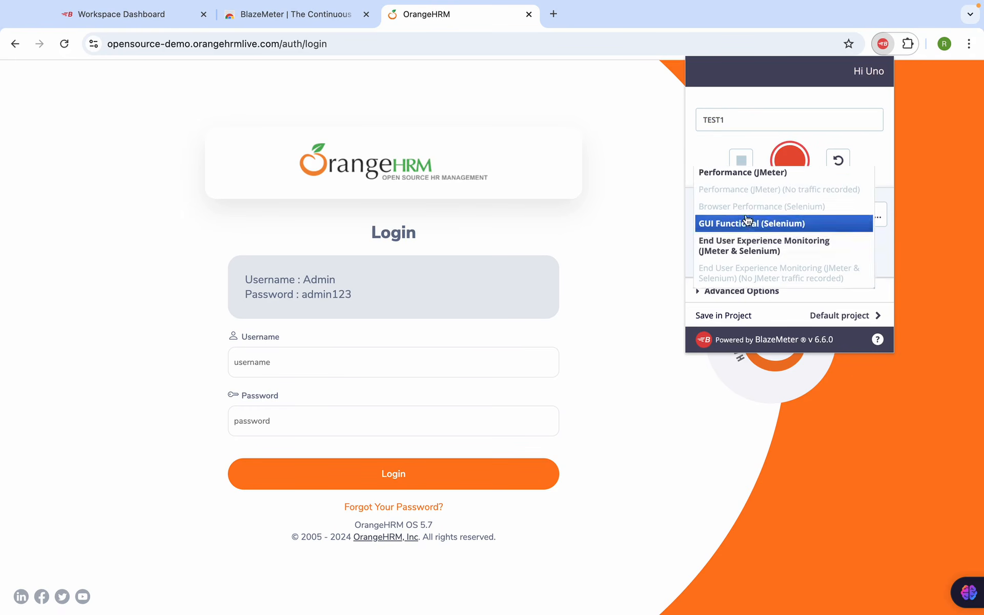
pyautogui.click(702, 153)
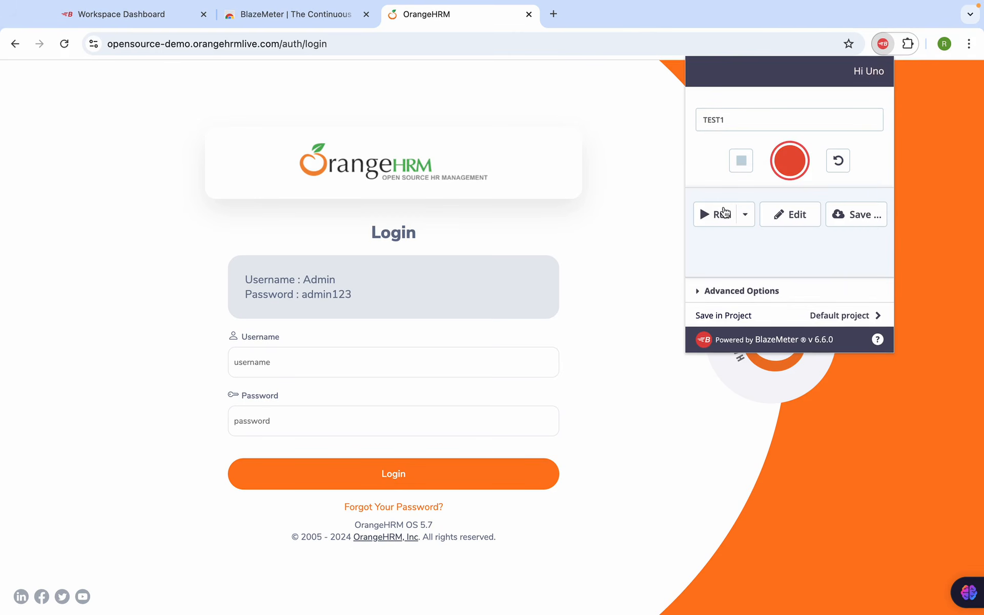
# Open the recorded requests in the Editor and export them as TEST1.jmx
pyautogui.click(791, 220)
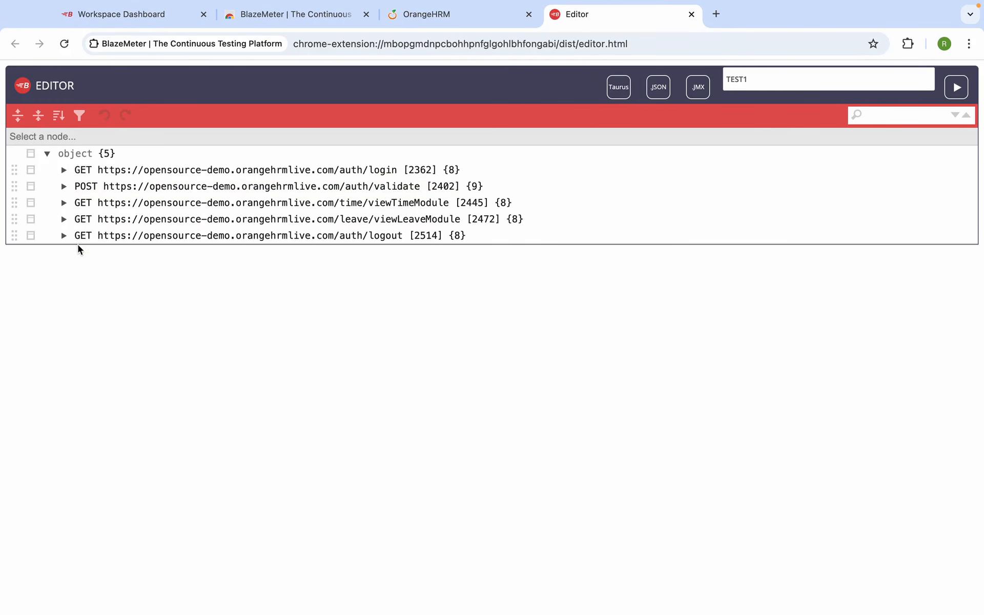
pyautogui.moveTo(420, 4)
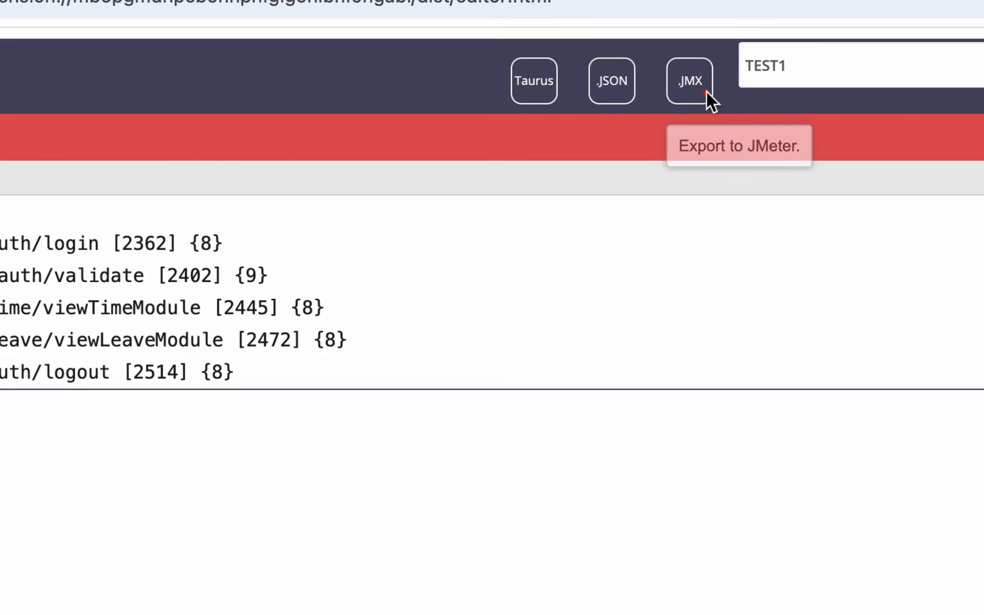
pyautogui.click(705, 95)
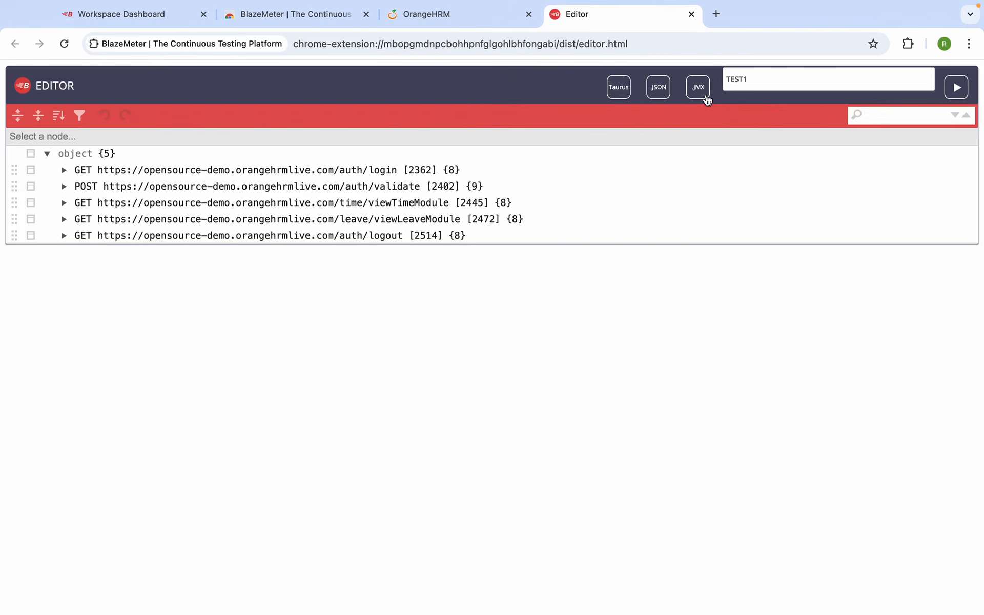
pyautogui.click(700, 92)
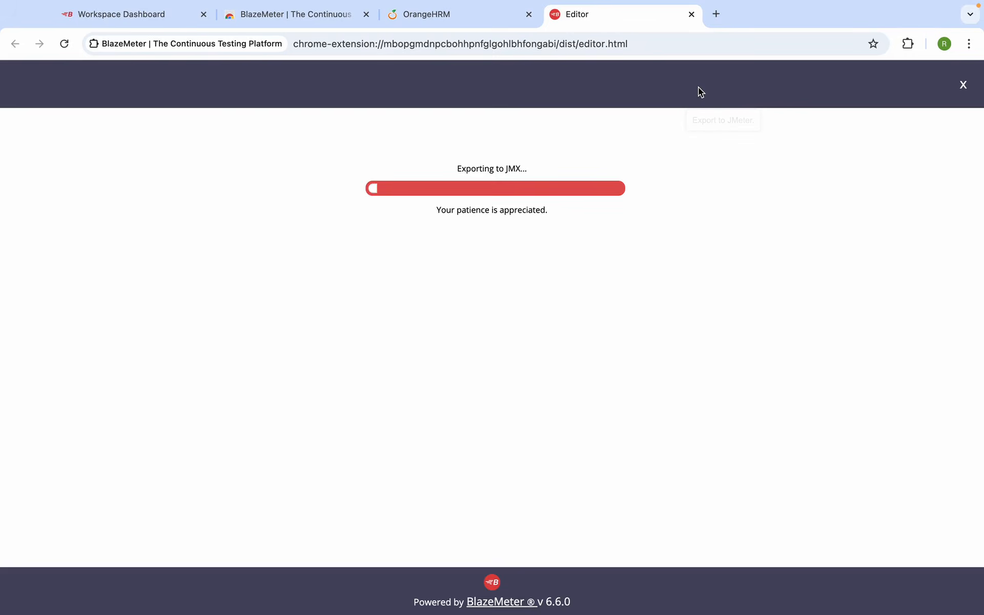
pyautogui.moveTo(677, 1)
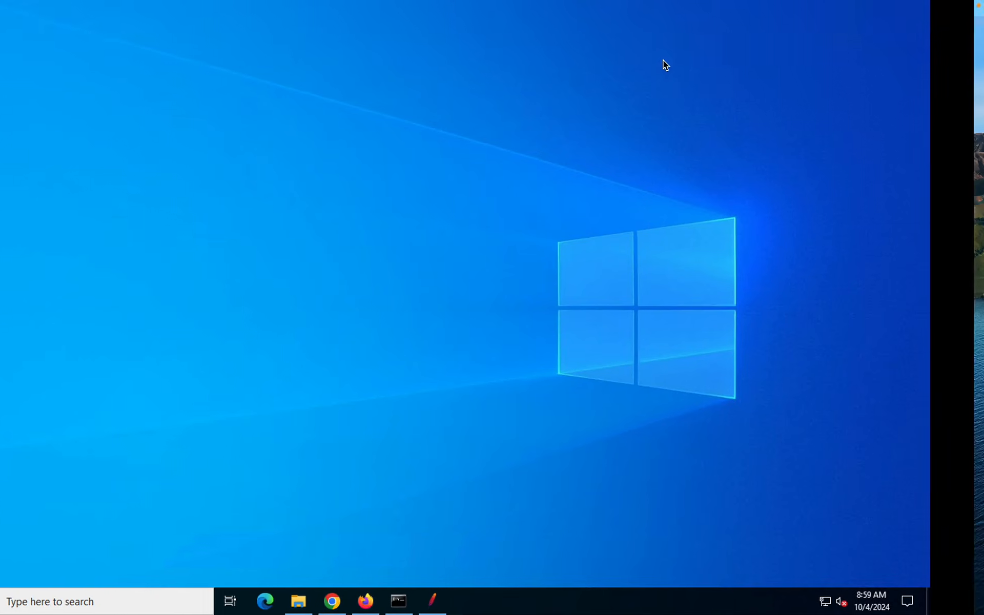
pyautogui.moveTo(617, 1)
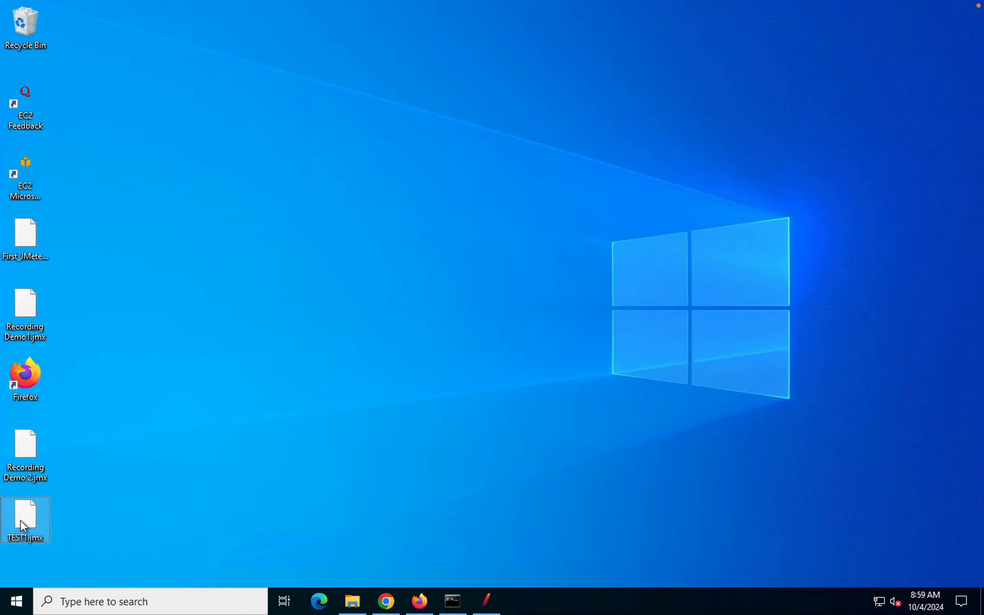
# In JMeter, replace Recording Demo 2 with a new plan and open TEST1.jmx from the Desktop
pyautogui.click(487, 608)
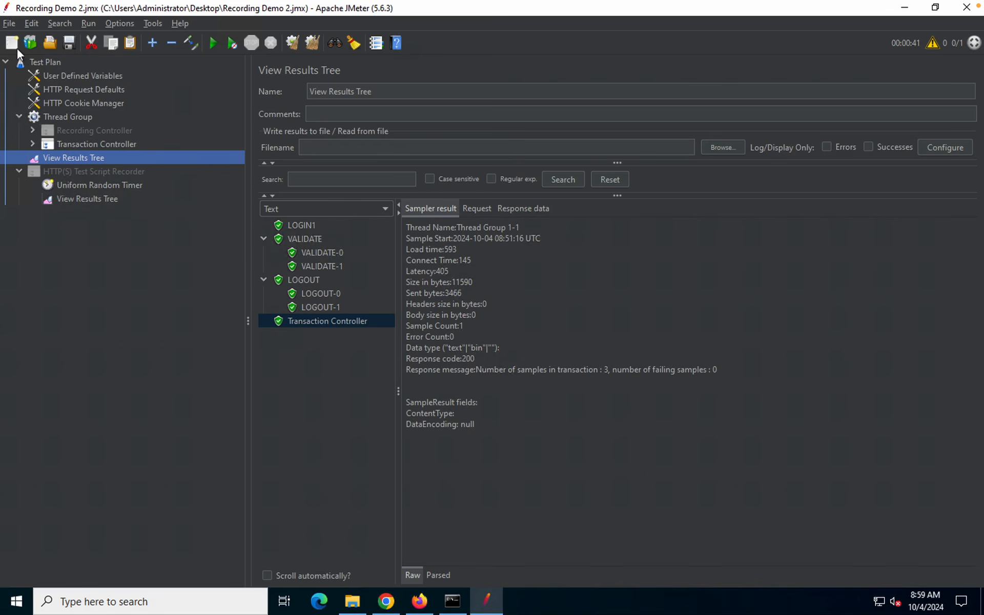
pyautogui.click(12, 43)
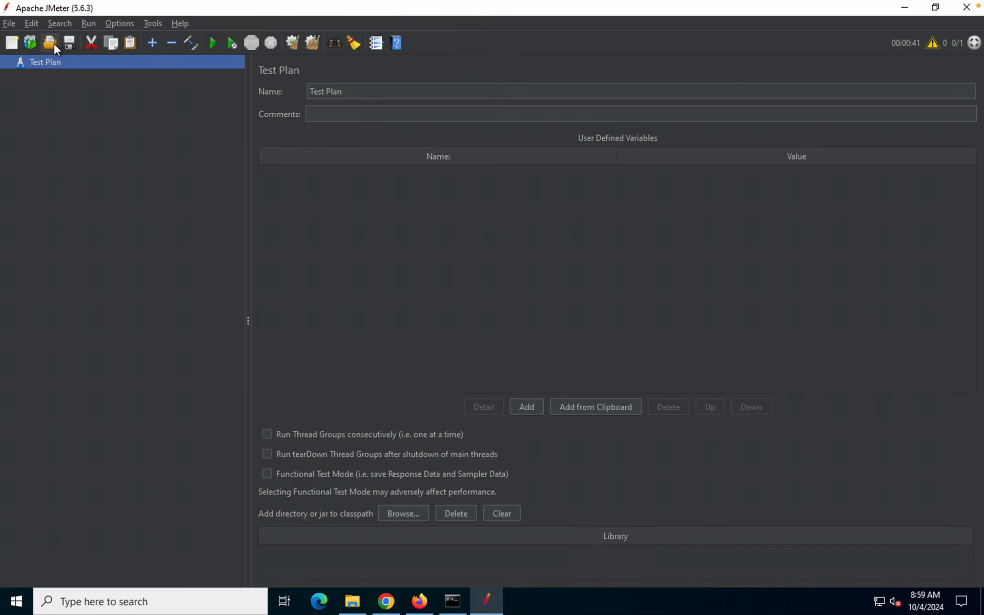
pyautogui.click(6, 24)
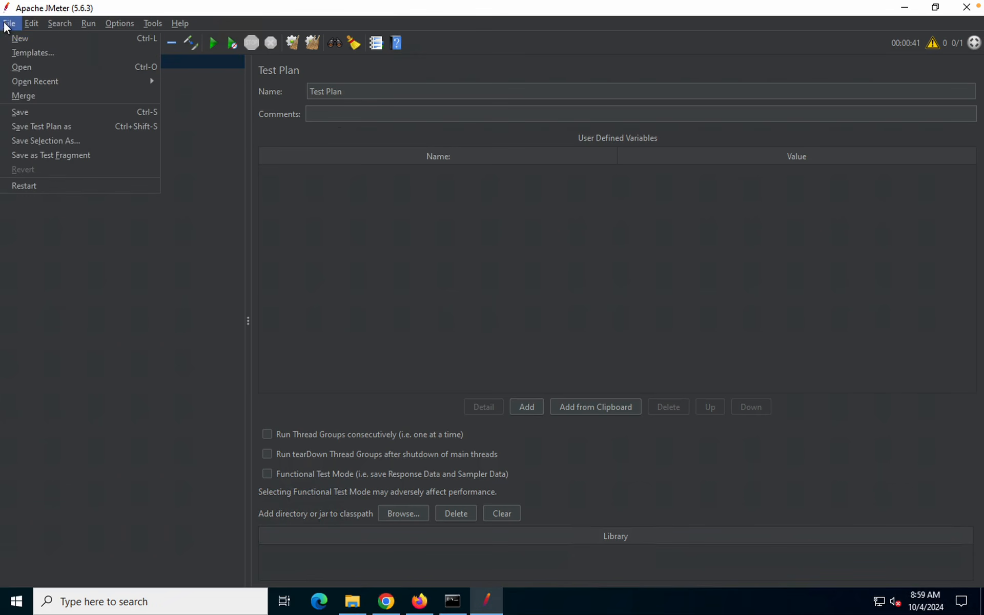
pyautogui.click(70, 6)
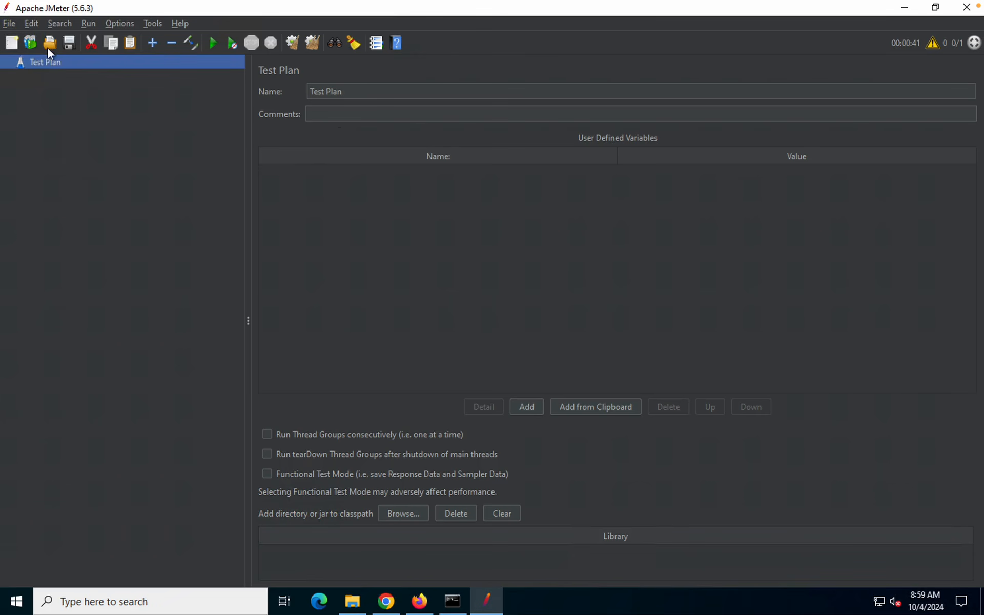
pyautogui.click(49, 45)
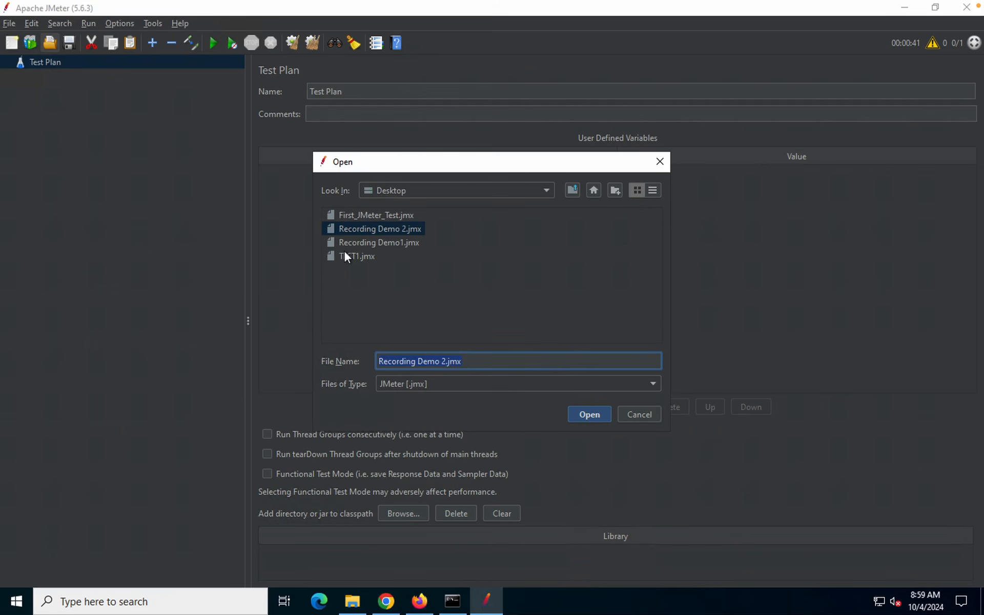
pyautogui.click(352, 261)
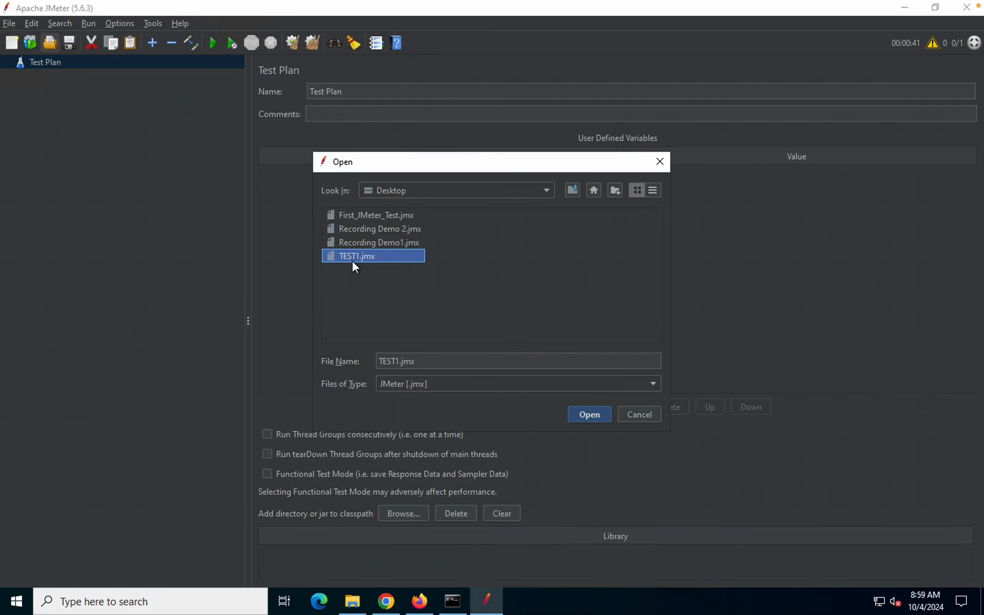
pyautogui.click(594, 419)
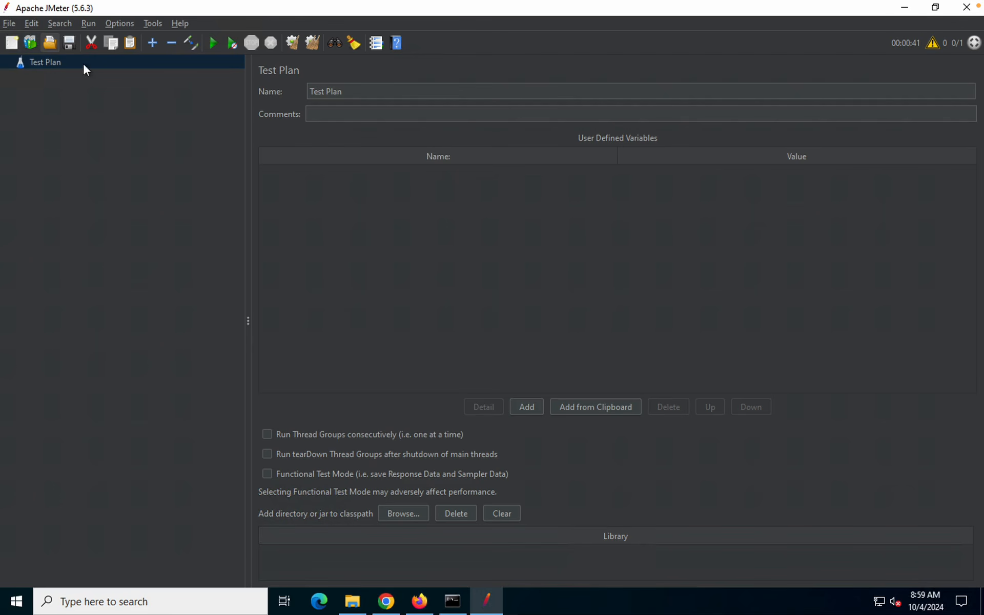
# Expand Thread Group and review the header, variables, defaults, DNS, authorization, cache and cookie managers
pyautogui.click(64, 75)
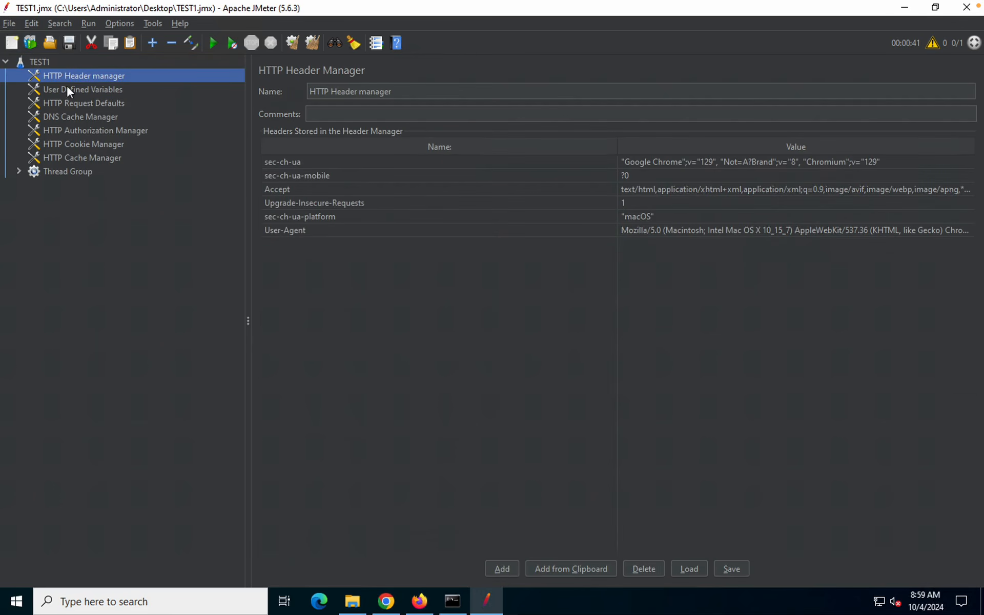
pyautogui.click(63, 91)
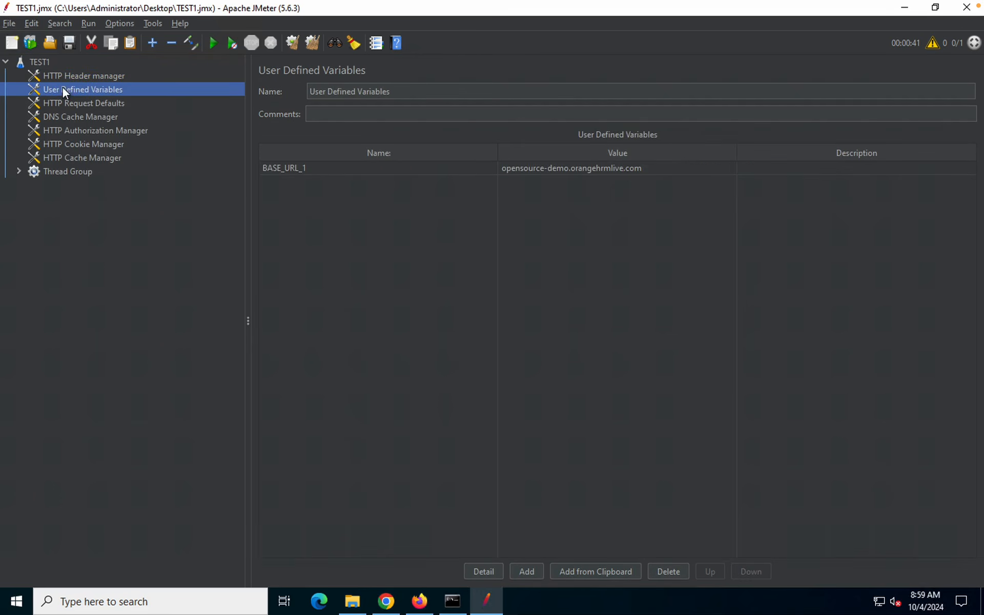
pyautogui.click(67, 105)
pyautogui.click(60, 171)
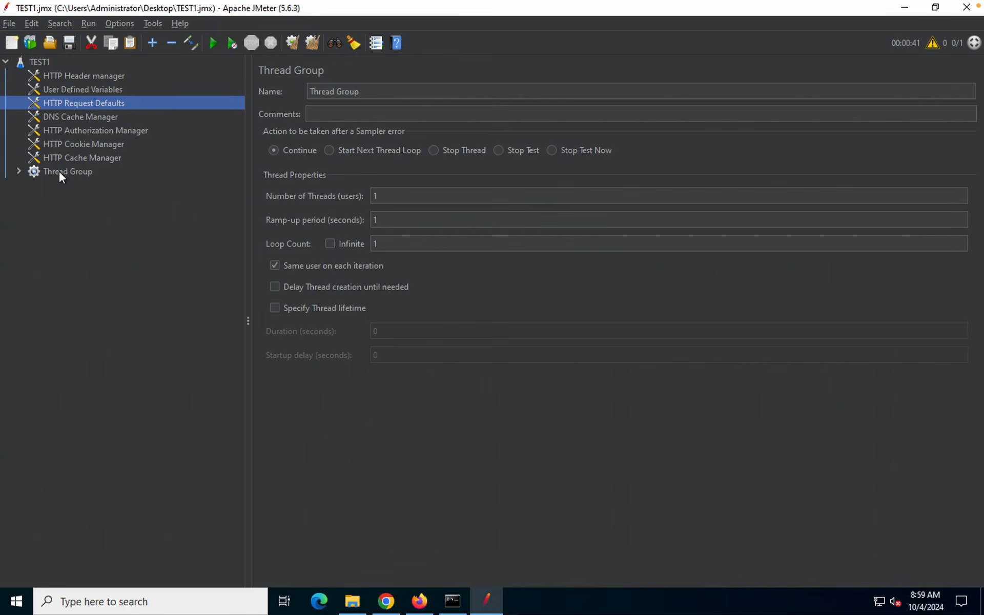
pyautogui.doubleClick(58, 171)
pyautogui.click(67, 76)
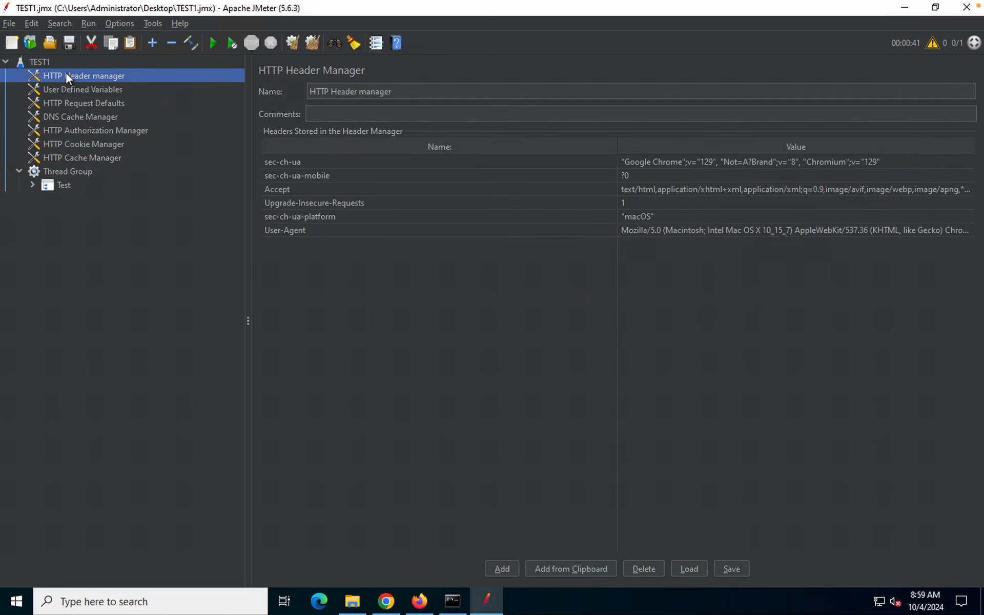
pyautogui.click(73, 91)
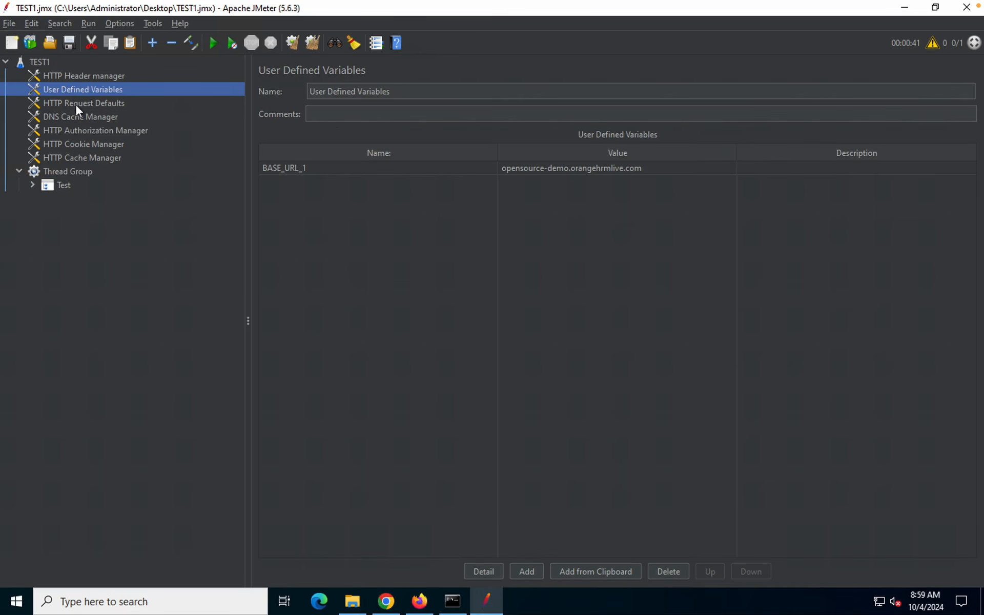
pyautogui.click(73, 103)
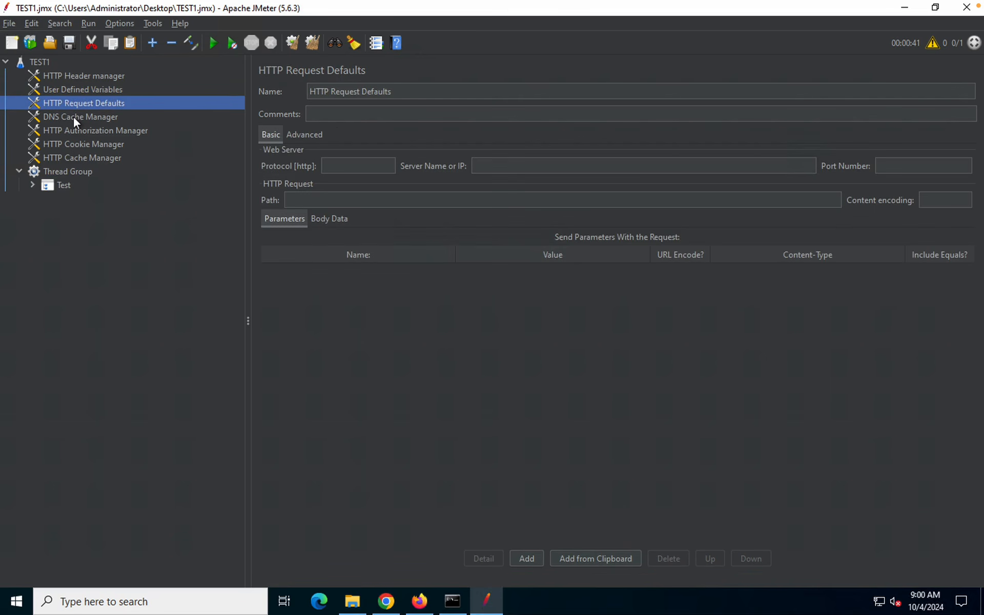
pyautogui.click(73, 116)
pyautogui.click(78, 133)
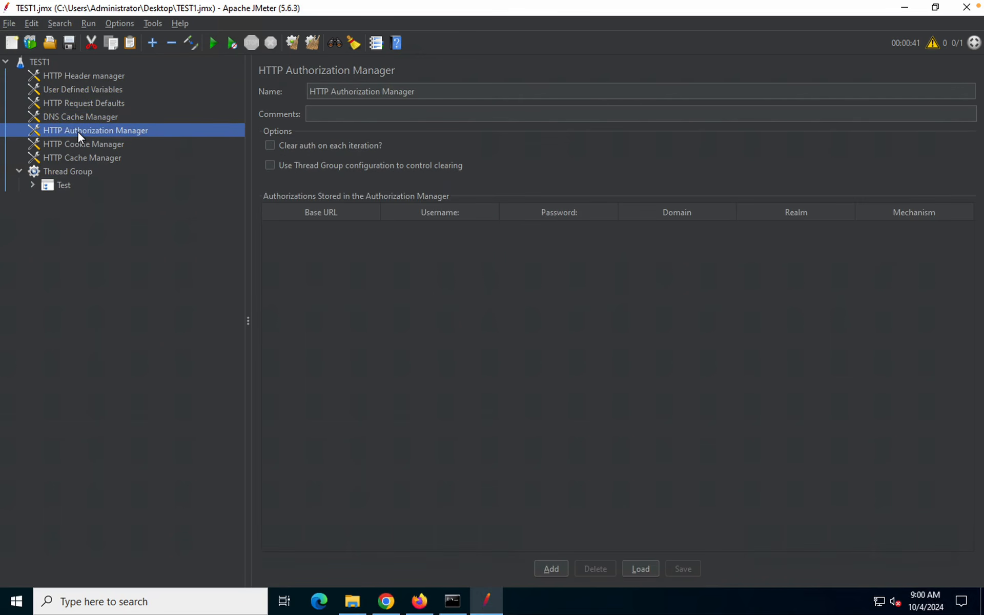
pyautogui.click(67, 159)
pyautogui.click(69, 144)
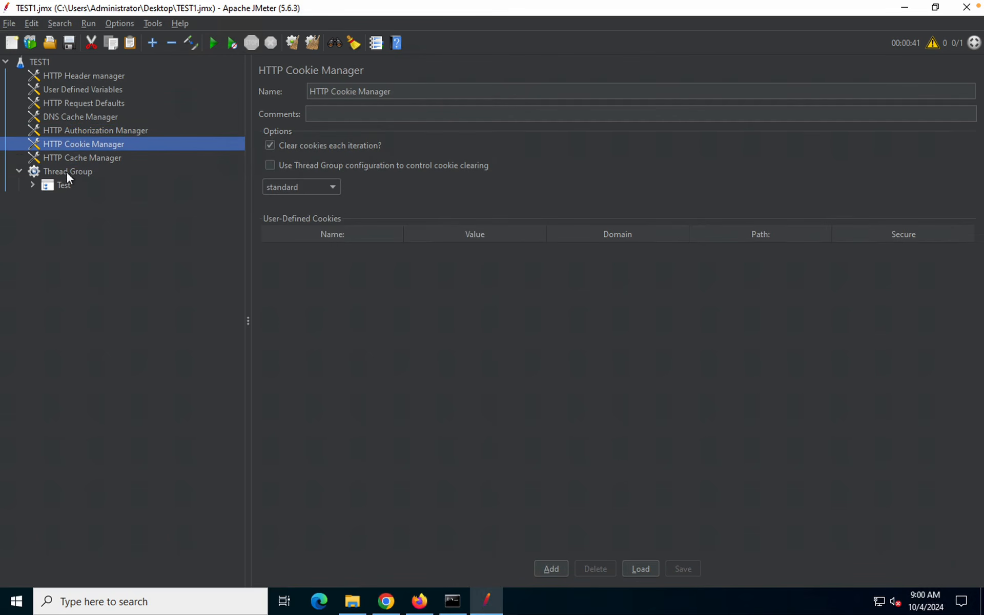
pyautogui.click(57, 169)
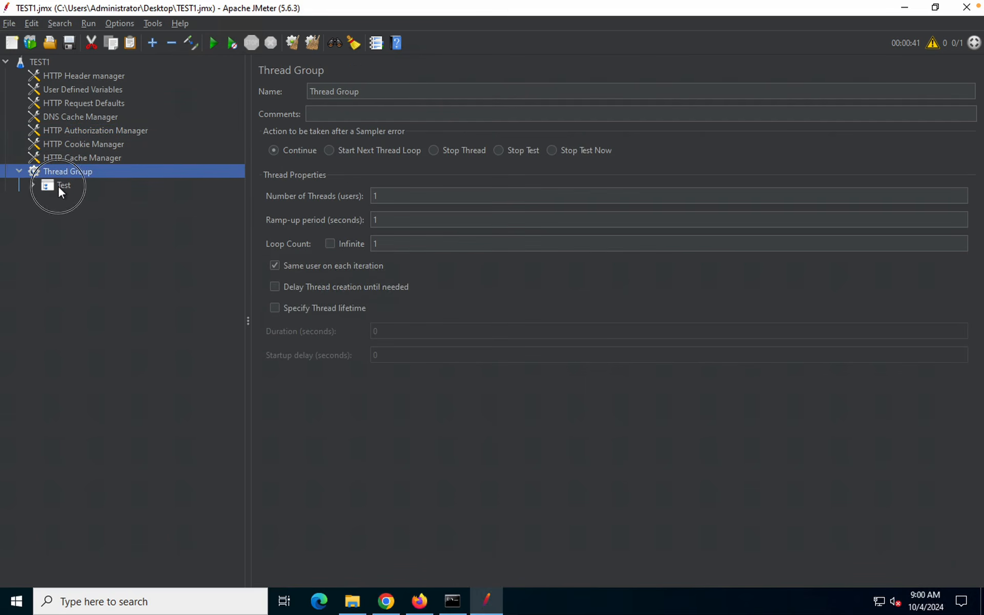
# Expand Test to list the five requests, trace ${BASE_URL_1} to its definition, and right-click TEST1
pyautogui.click(57, 186)
pyautogui.doubleClick(58, 185)
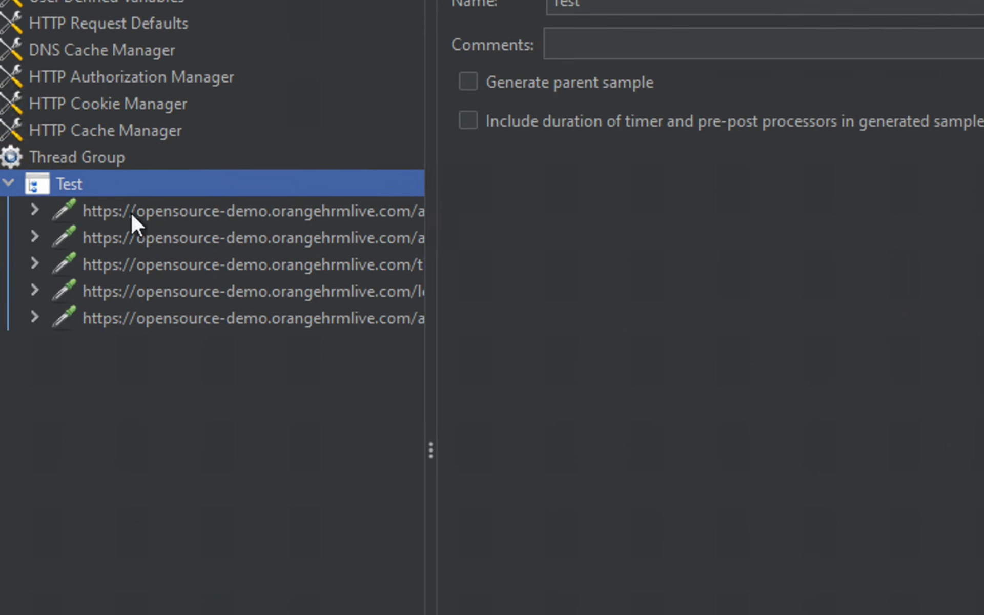
pyautogui.click(149, 217)
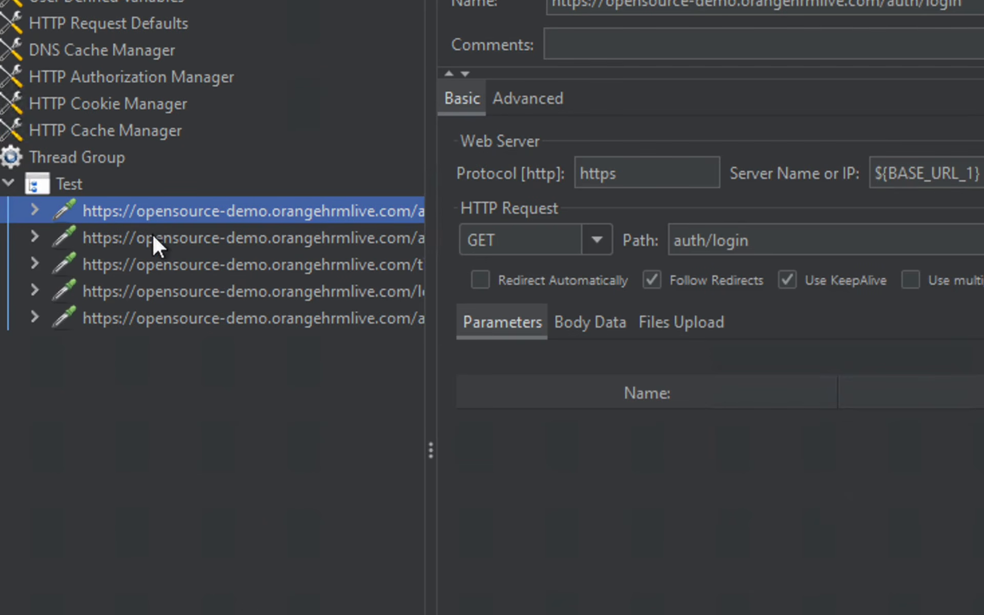
pyautogui.click(152, 234)
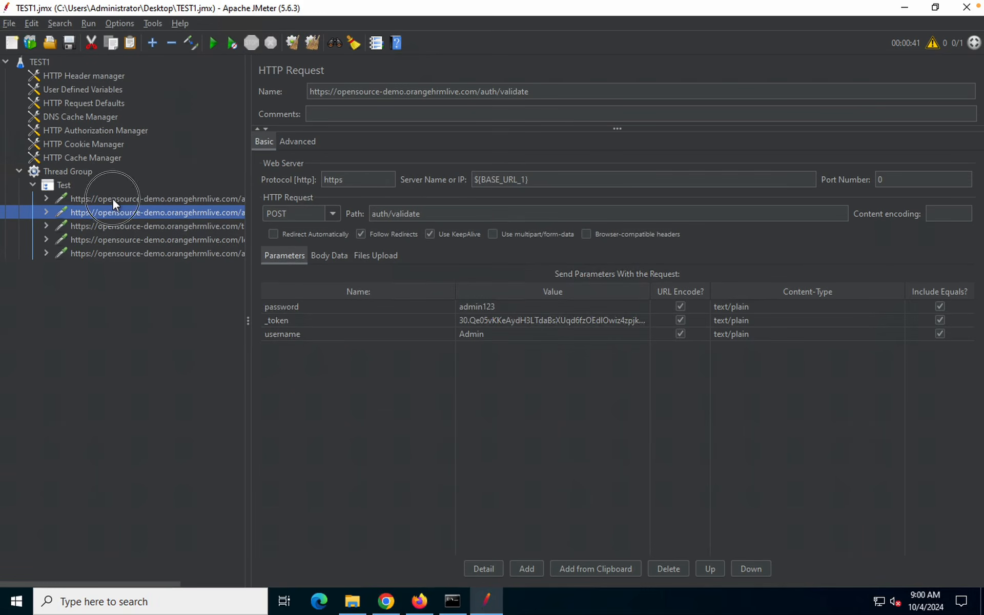
pyautogui.click(112, 199)
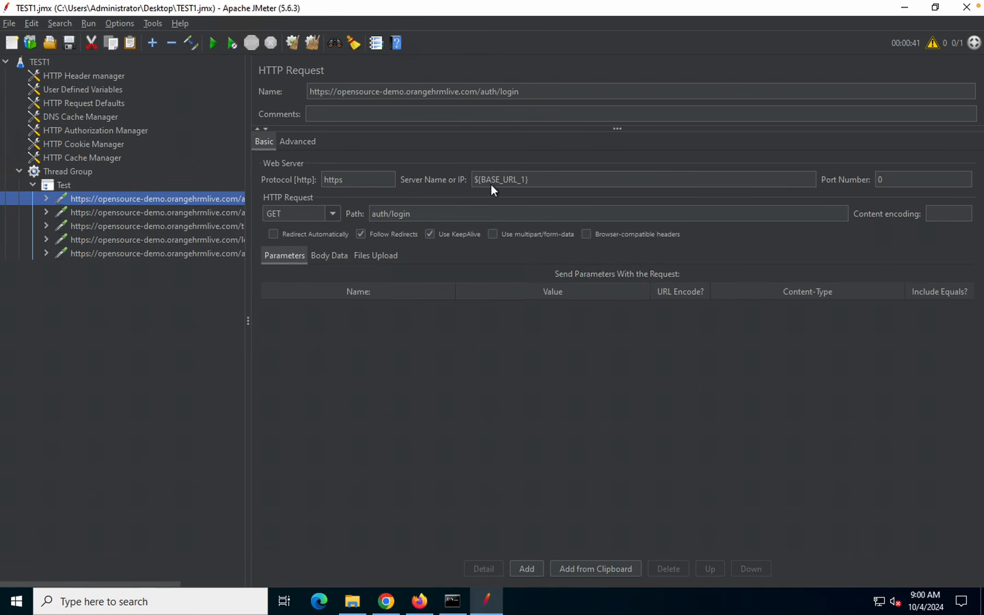
pyautogui.tripleClick(471, 180)
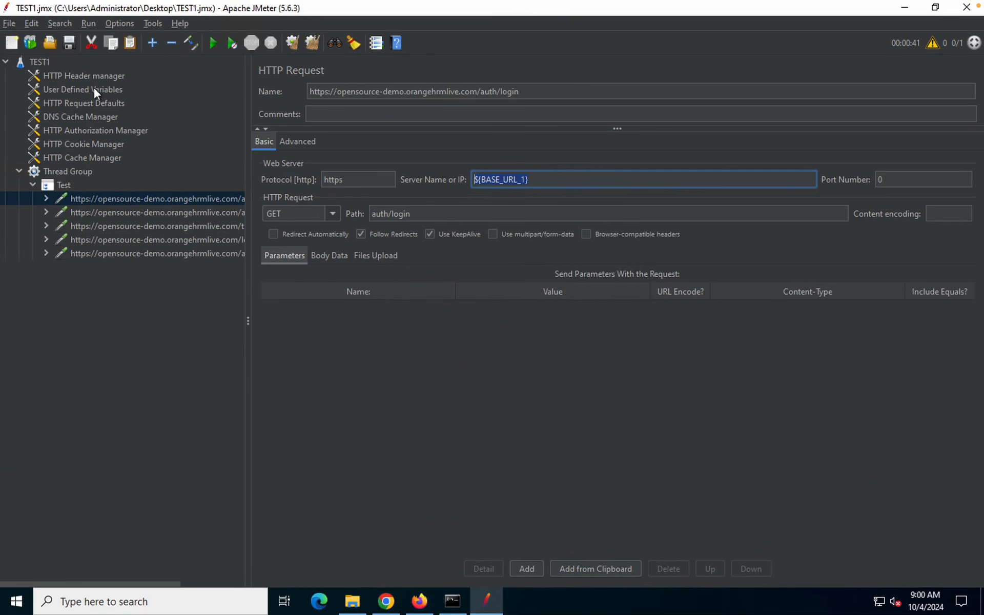
pyautogui.click(93, 89)
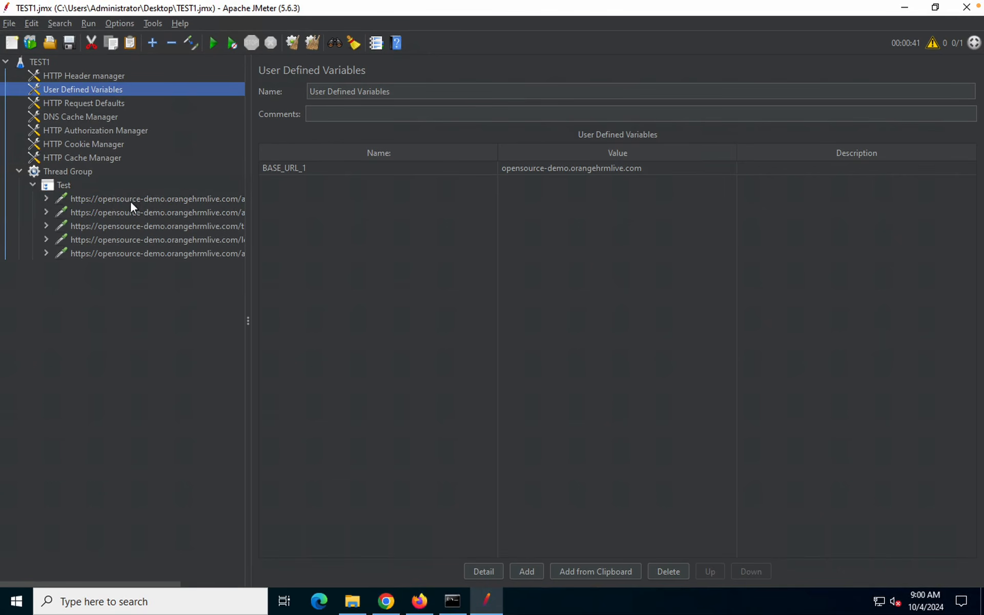
pyautogui.click(42, 62)
pyautogui.rightClick(41, 63)
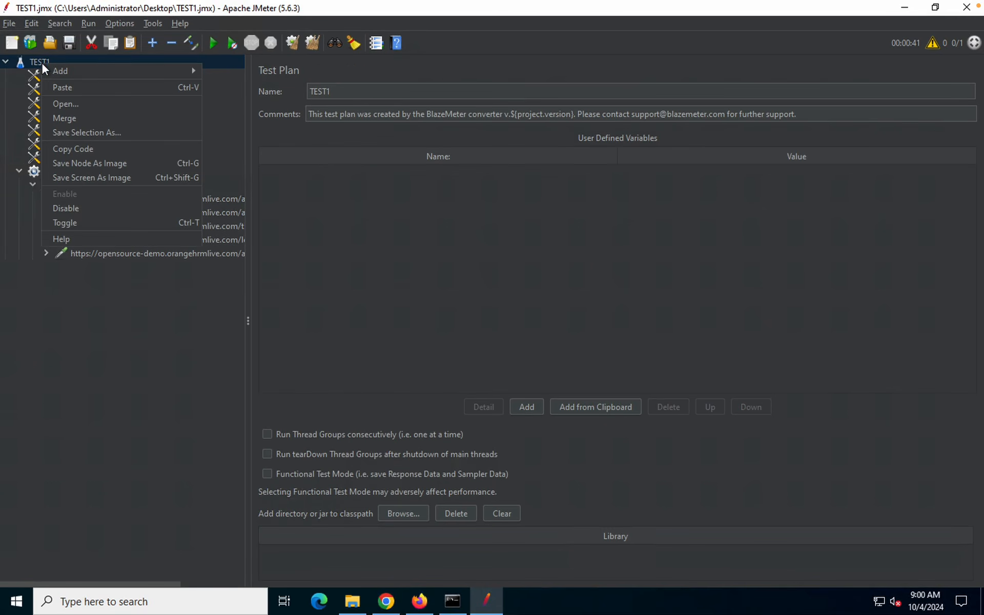
pyautogui.moveTo(92, 71)
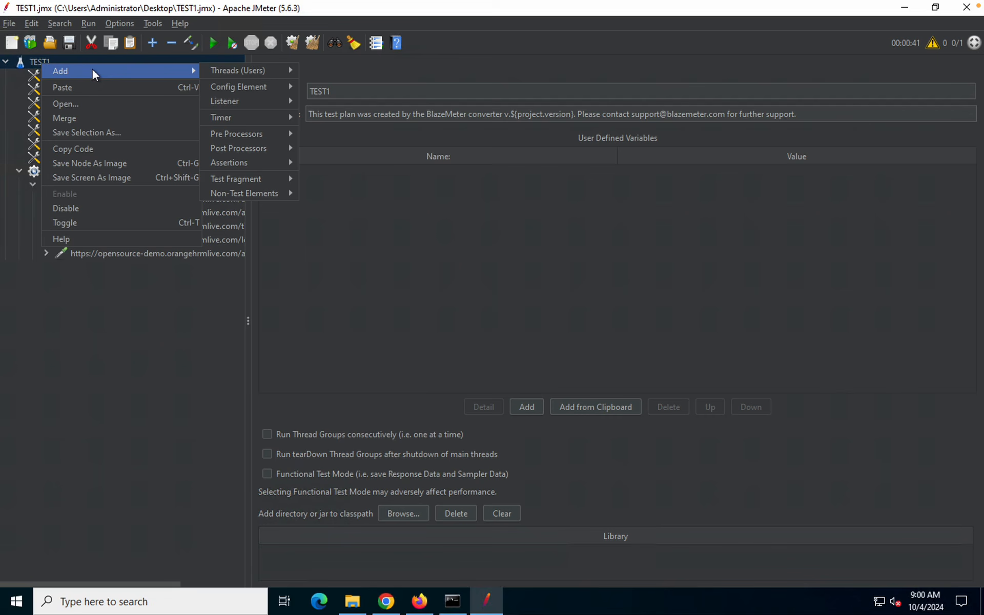
# Browse the Add > Listener and Config Element menus, then close them without adding anything
pyautogui.moveTo(241, 139)
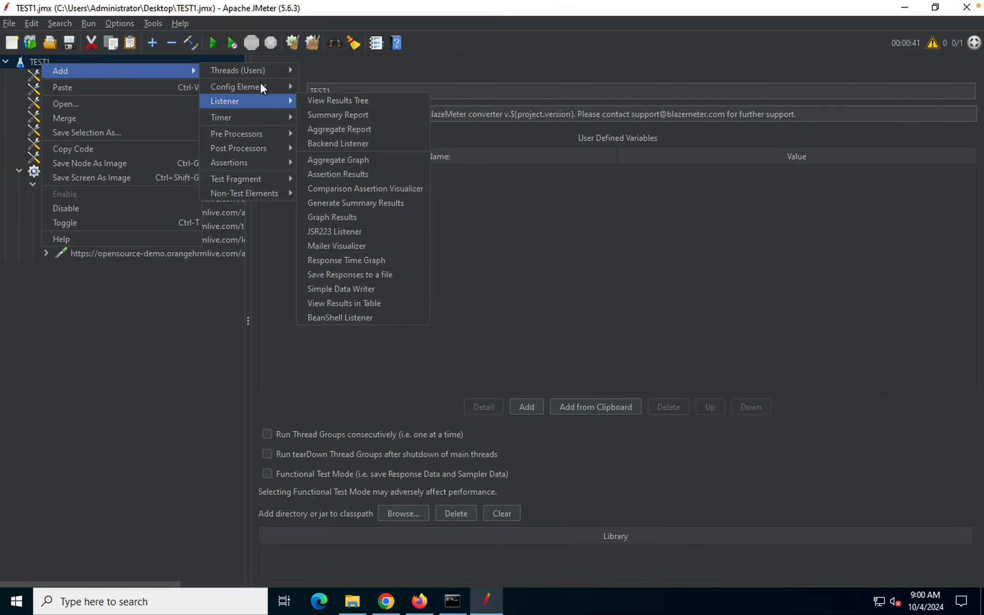
pyautogui.moveTo(260, 81)
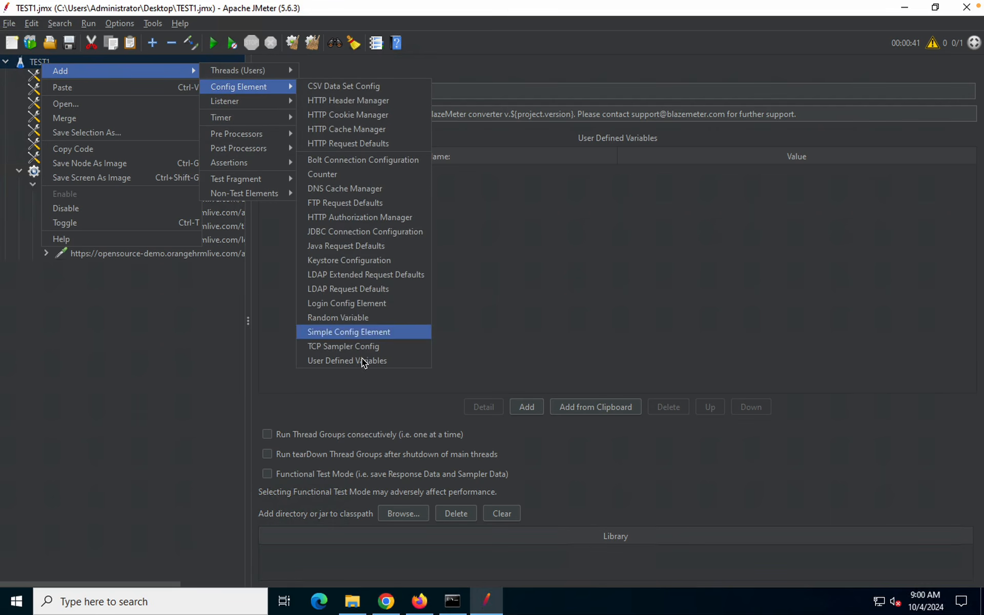
pyautogui.click(216, 356)
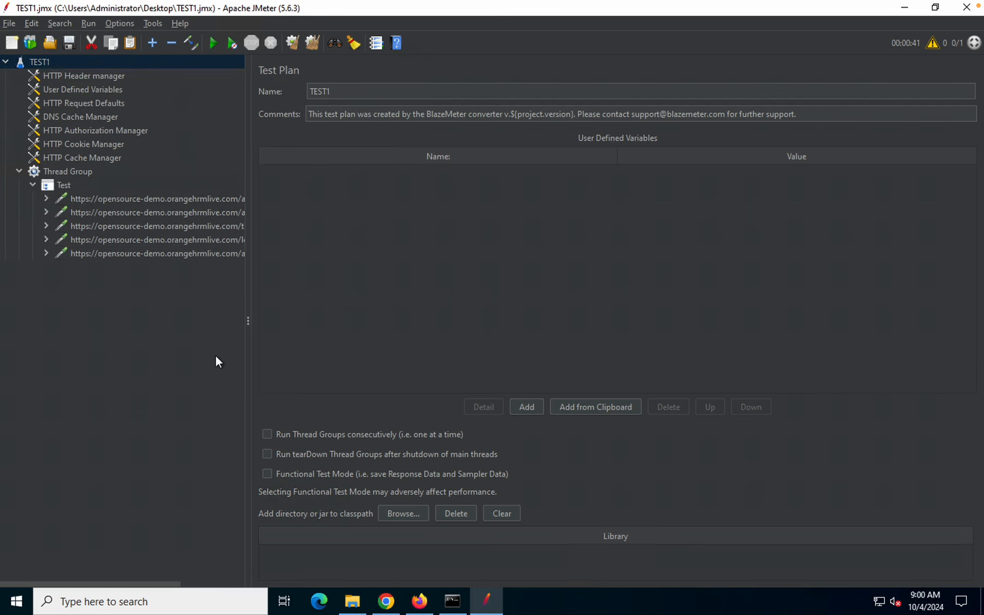
# Rename the first two recorded requests Login and Validate
pyautogui.click(114, 196)
pyautogui.doubleClick(114, 198)
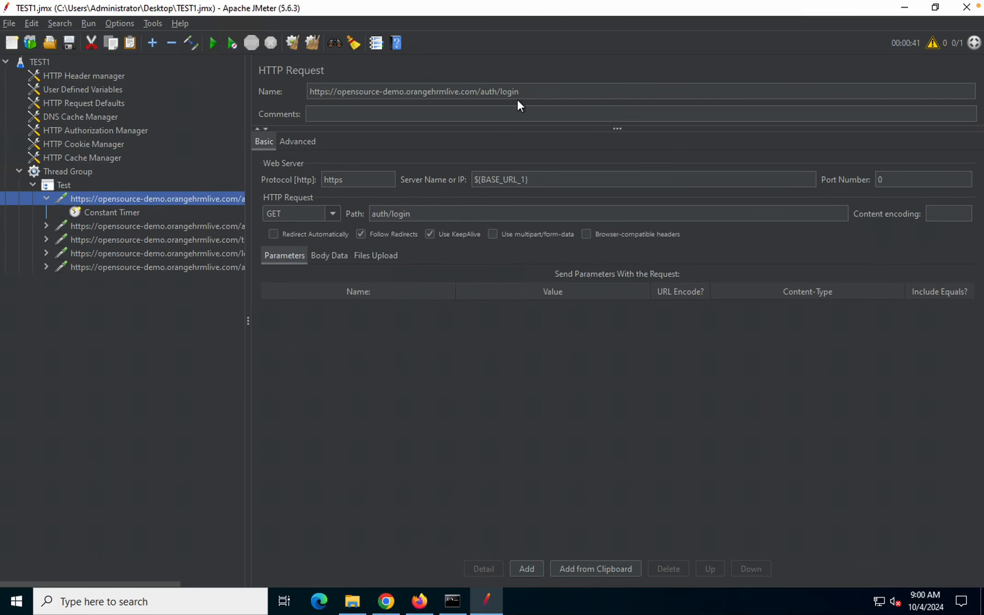
pyautogui.moveTo(519, 91); pyautogui.dragTo(289, 91)
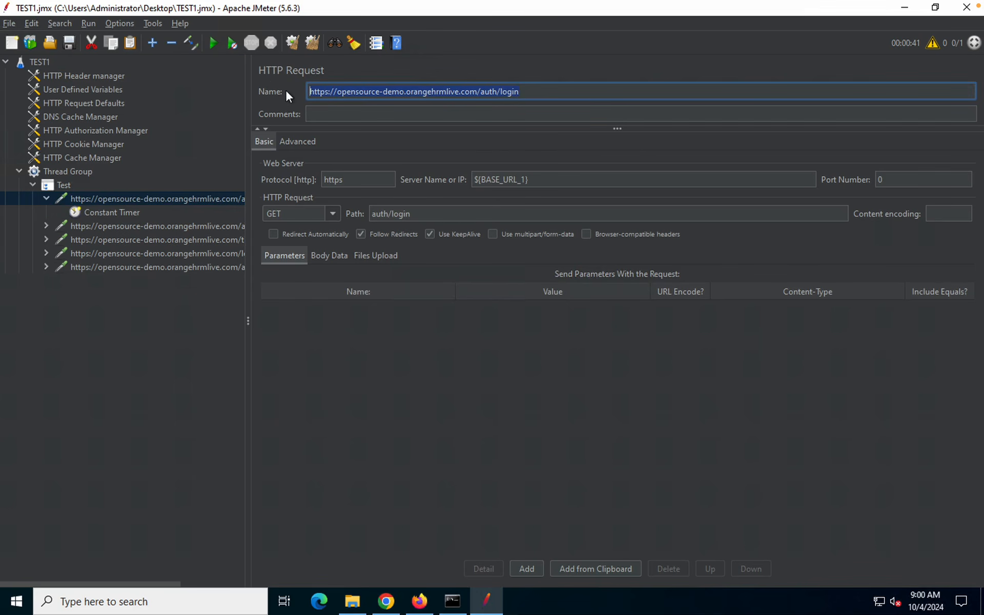
pyautogui.write('LOGI')
pyautogui.press('BackSpace')
pyautogui.press('BackSpace')
pyautogui.press('BackSpace')
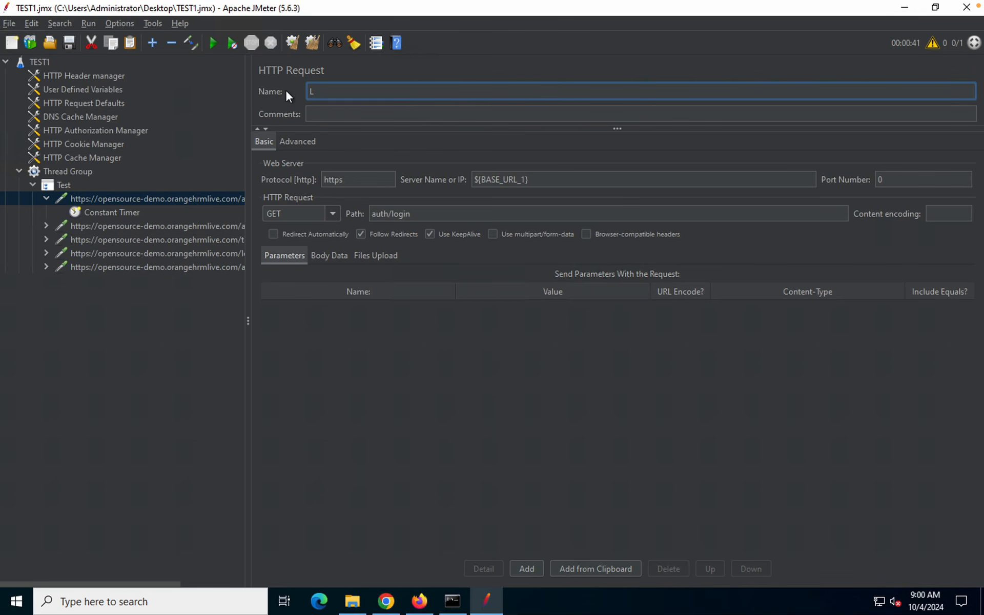
pyautogui.write('ogin')
pyautogui.click(117, 211)
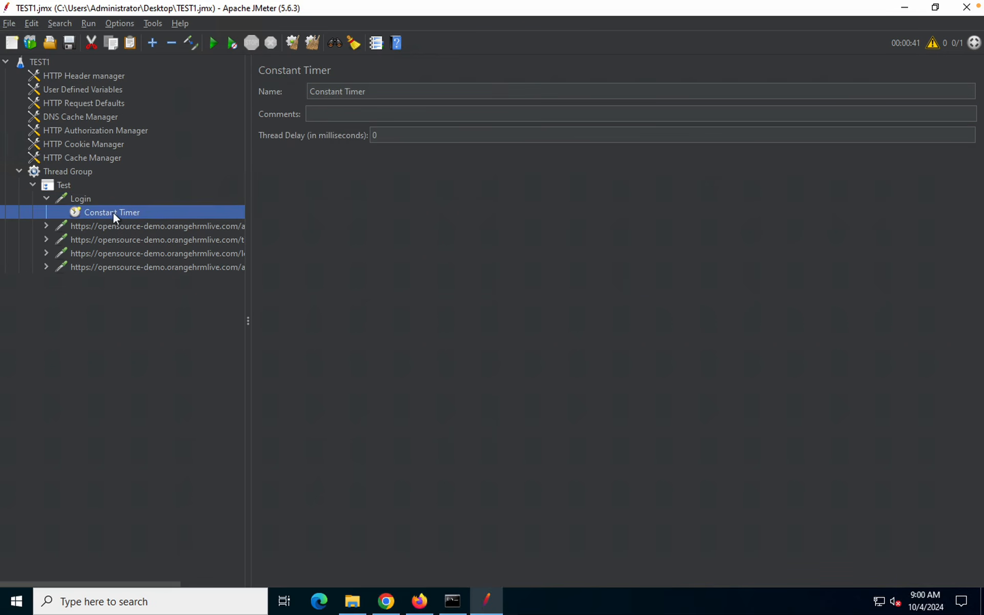
pyautogui.click(88, 226)
pyautogui.moveTo(548, 91); pyautogui.dragTo(292, 92)
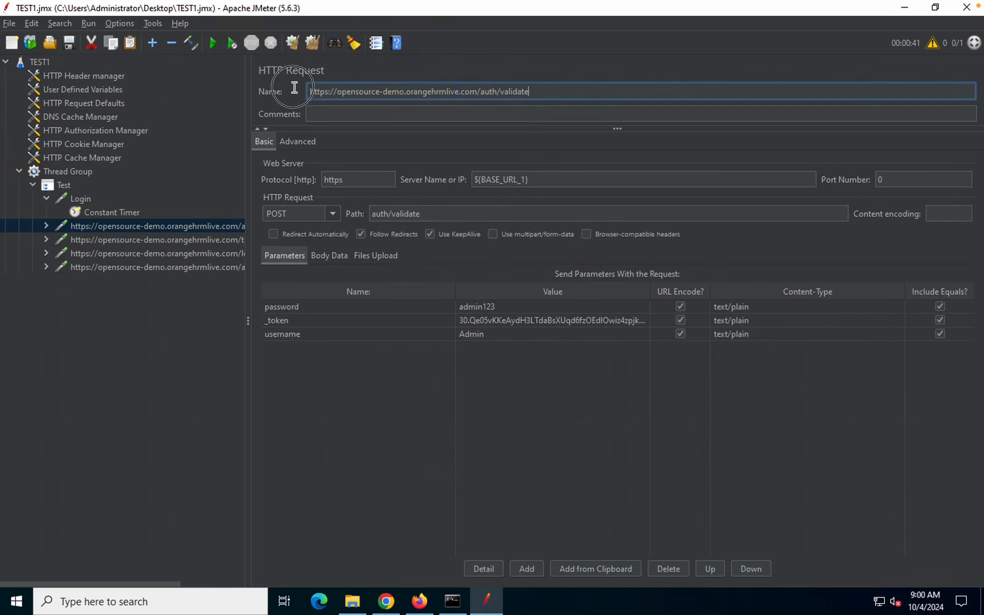
pyautogui.write('Va')
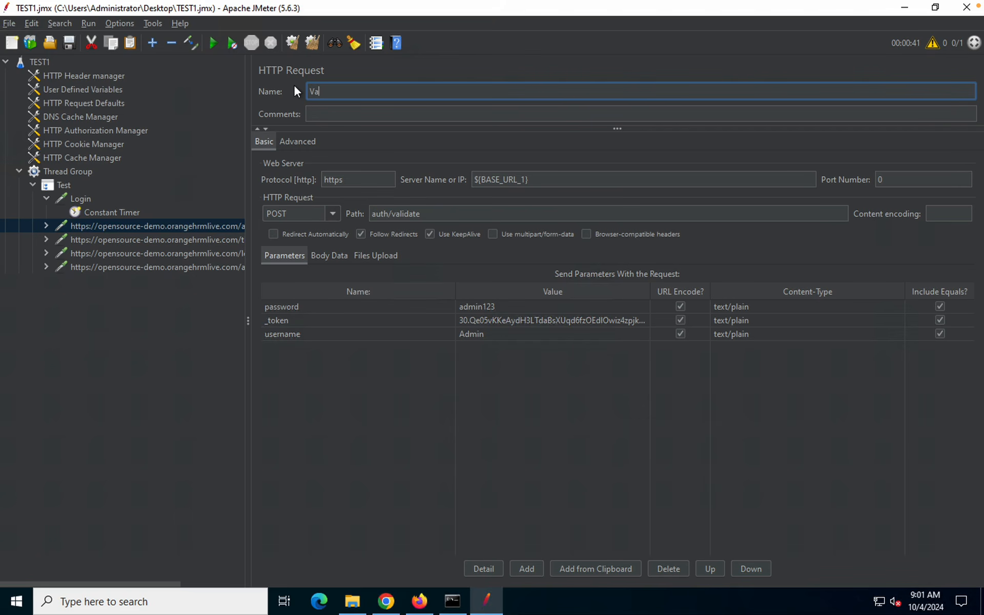
pyautogui.write('lidate')
pyautogui.click(156, 240)
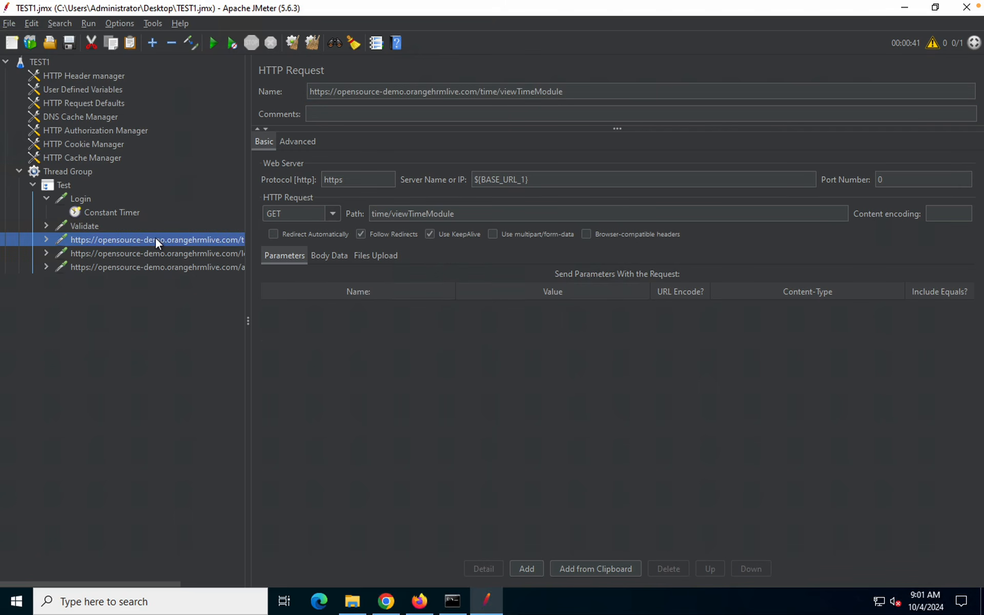
pyautogui.click(95, 226)
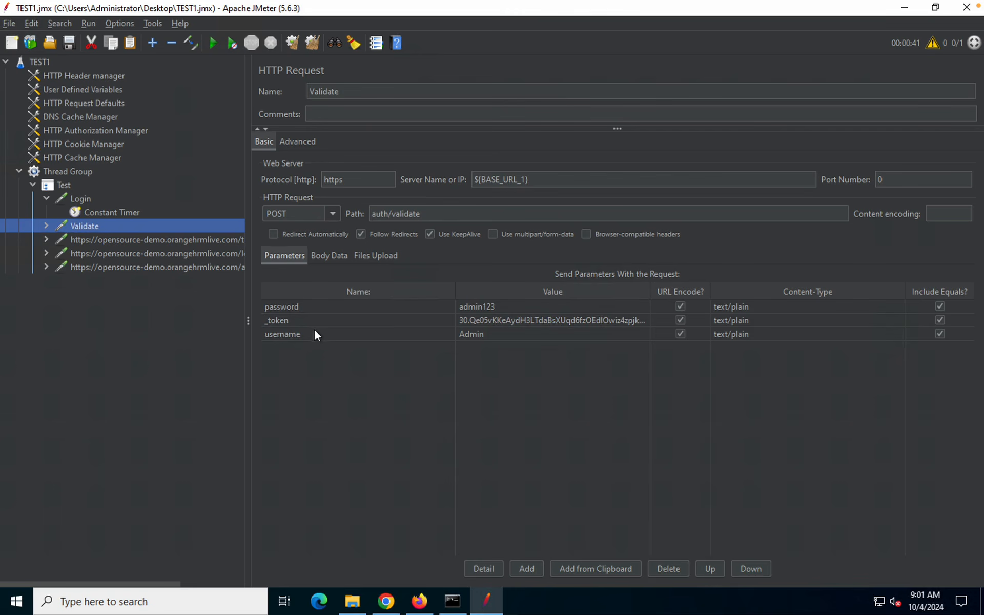
# Rename the remaining requests TimeModule, LeaveModule and Logout by trimming their URL prefixes
pyautogui.doubleClick(138, 239)
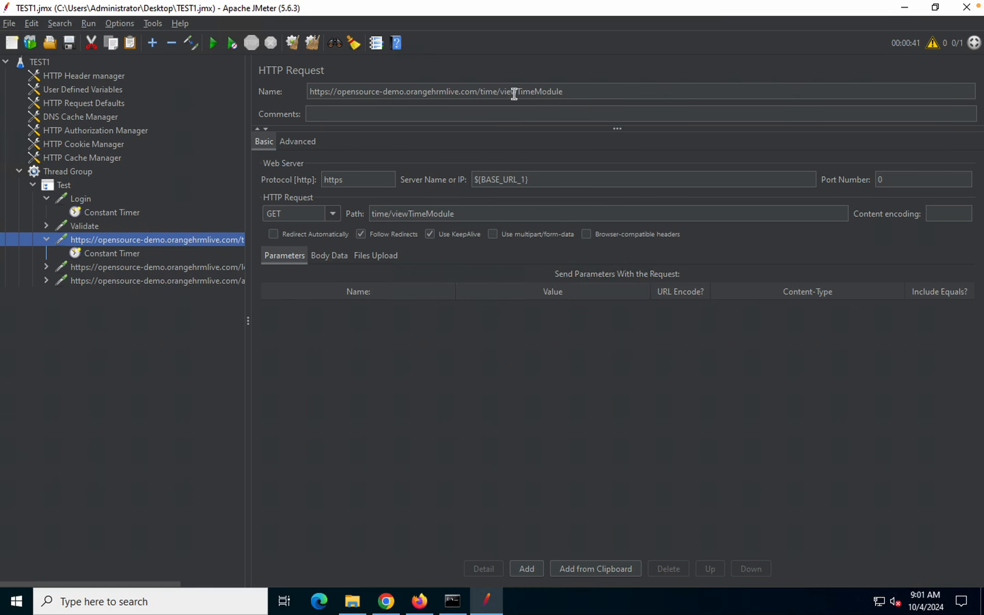
pyautogui.moveTo(517, 93); pyautogui.dragTo(330, 92)
pyautogui.press('BackSpace')
pyautogui.press('BackSpace')
pyautogui.press('BackSpace')
pyautogui.press('BackSpace')
pyautogui.press('BackSpace')
pyautogui.press('BackSpace')
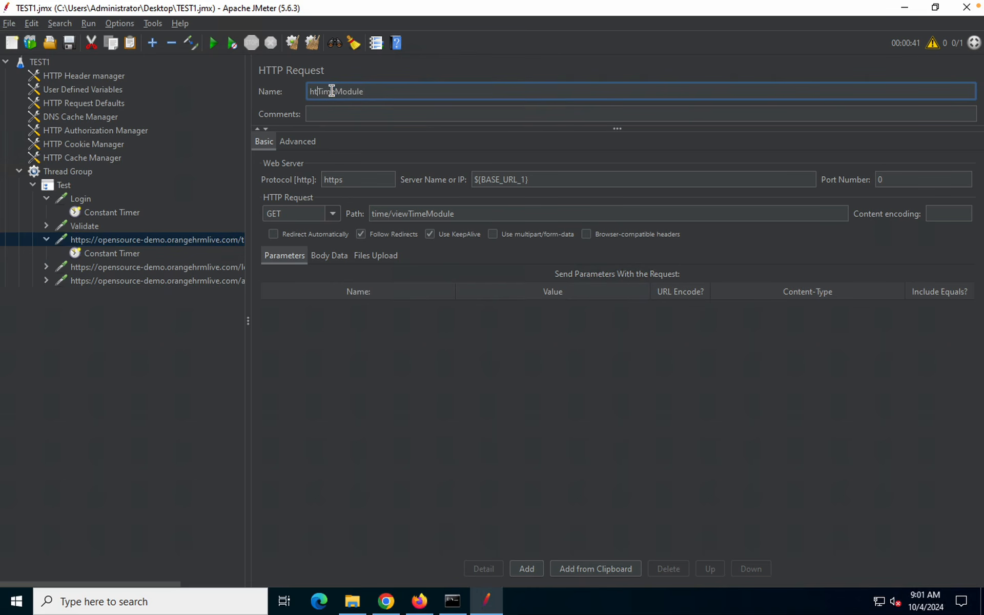
pyautogui.click(119, 266)
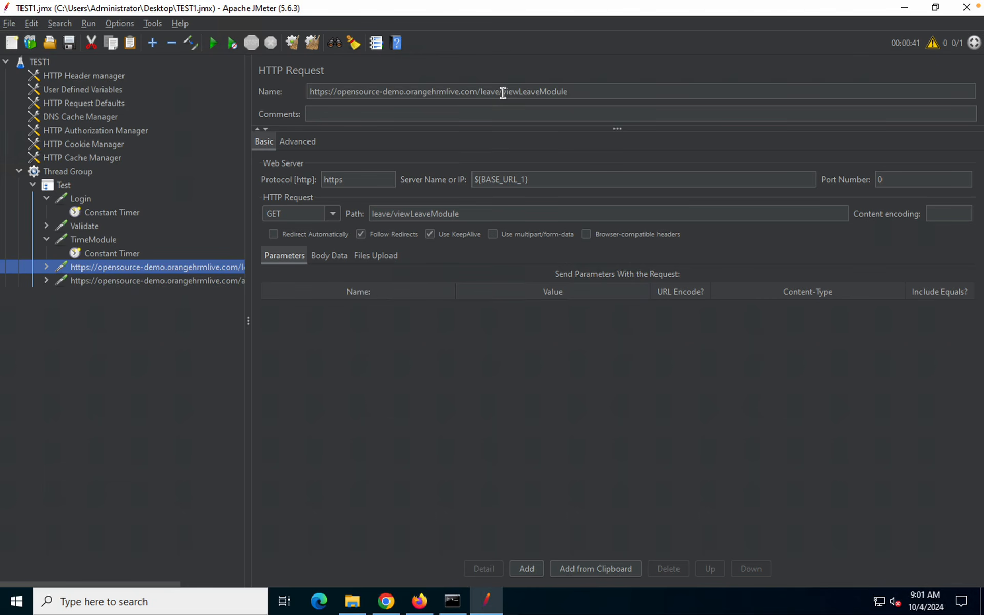
pyautogui.moveTo(503, 93); pyautogui.dragTo(298, 93)
pyautogui.press('BackSpace')
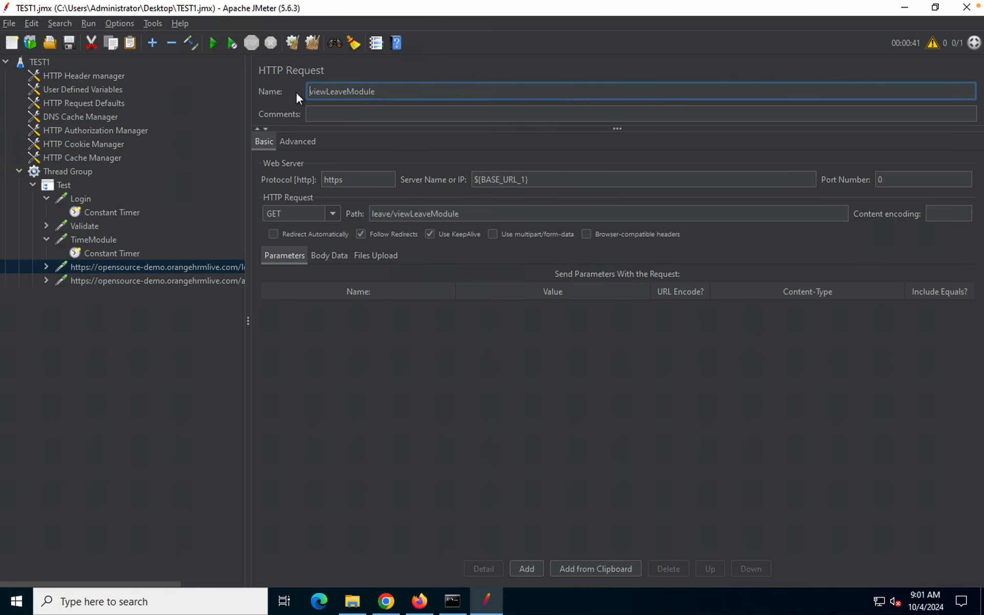
pyautogui.click(327, 93)
pyautogui.press('BackSpace')
pyautogui.press('BackSpace')
pyautogui.press('BackSpace')
pyautogui.press('BackSpace')
pyautogui.click(166, 281)
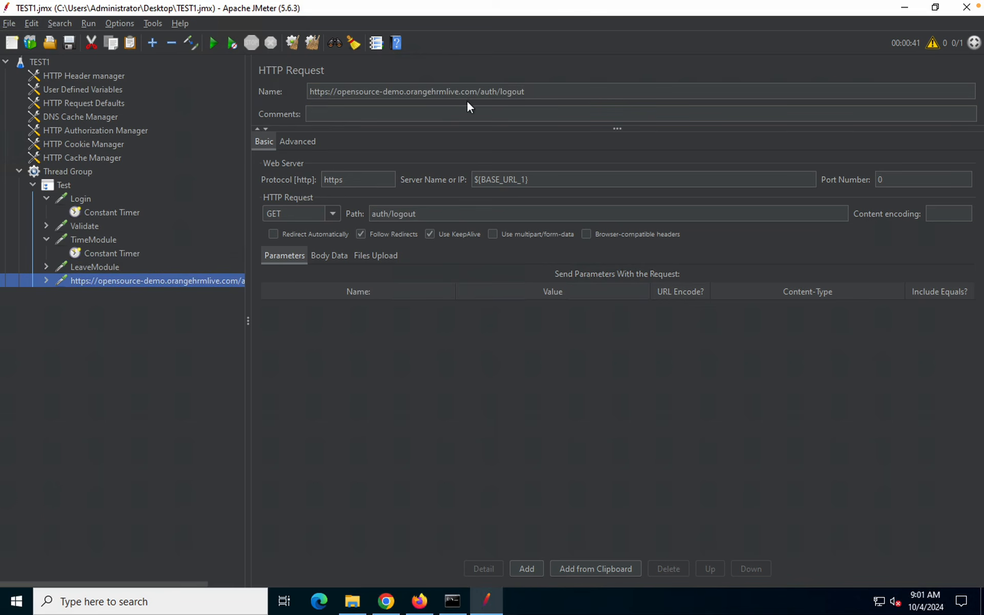
pyautogui.moveTo(504, 91); pyautogui.dragTo(238, 92)
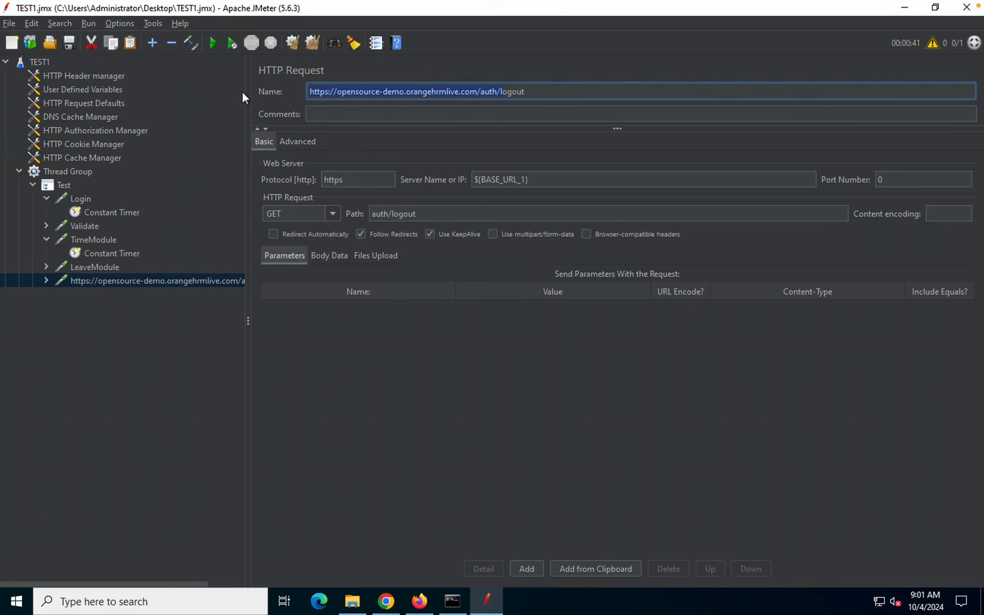
pyautogui.write('L')
pyautogui.click(119, 336)
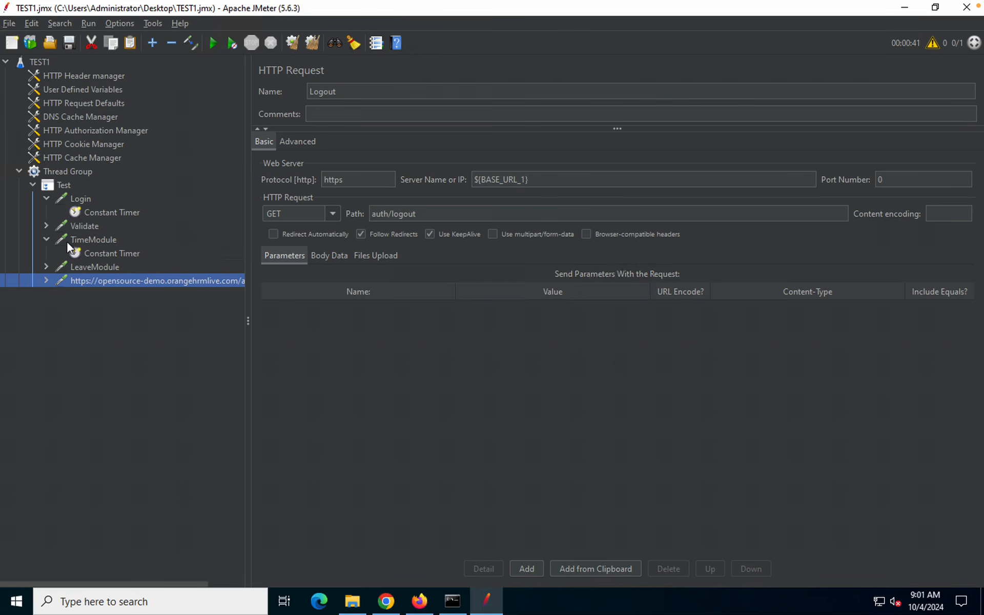
# Collapse the TimeModule, Login and Logout sampler nodes and select Login
pyautogui.click(45, 239)
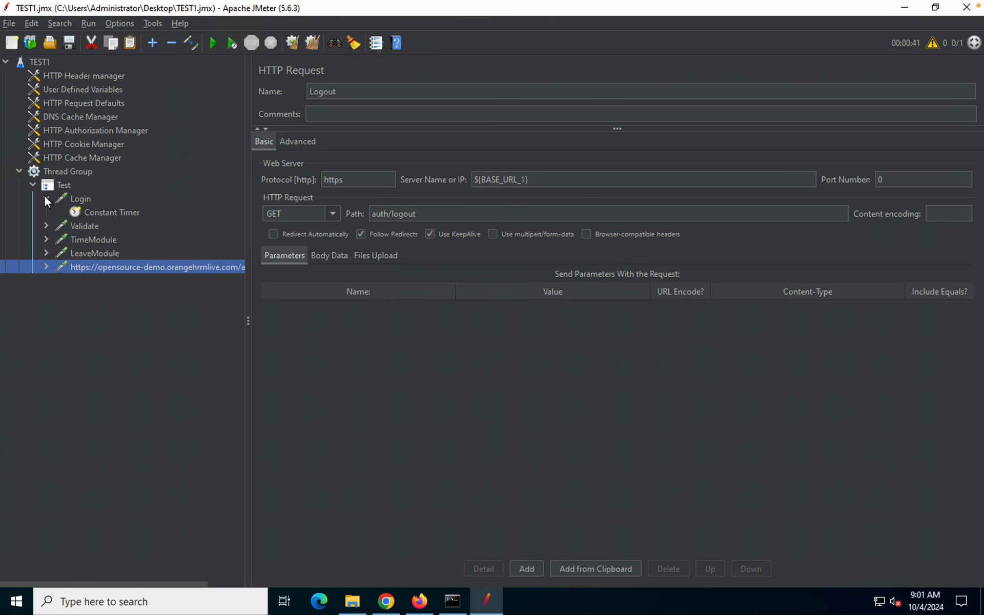
pyautogui.click(46, 198)
pyautogui.click(46, 253)
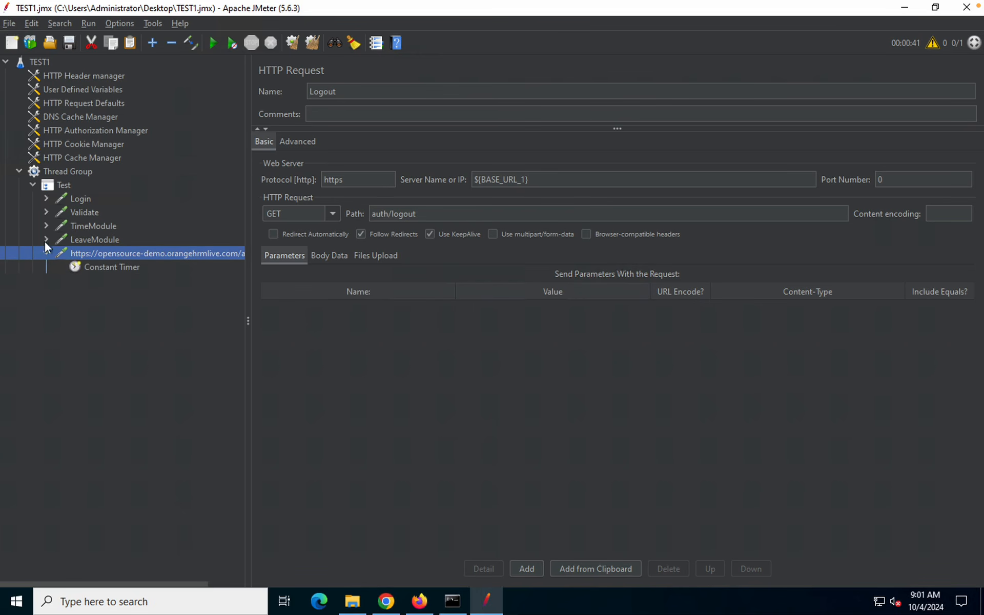
pyautogui.click(44, 252)
pyautogui.click(78, 200)
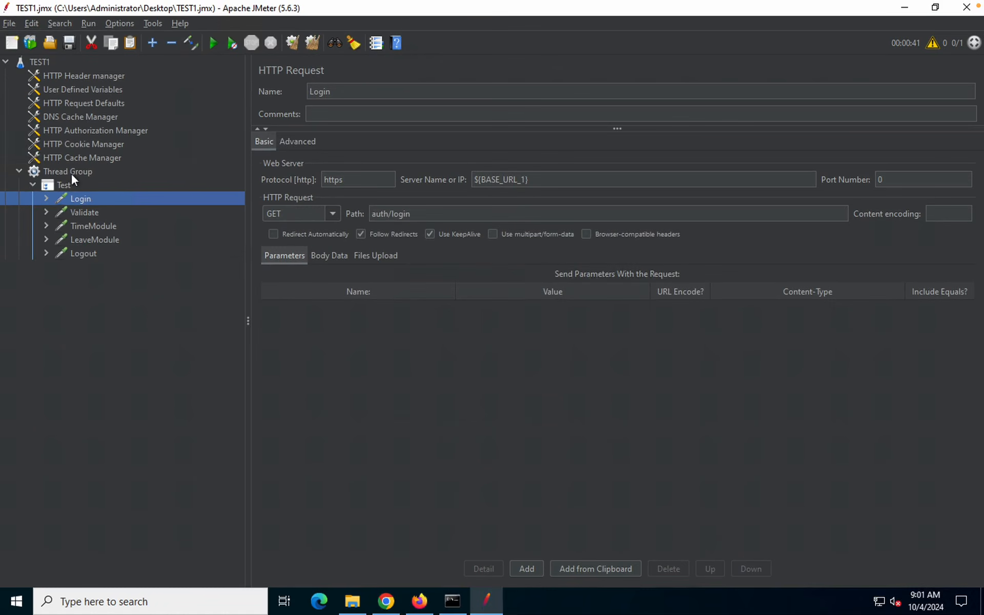
# Add a View Results Tree listener to the Thread Group
pyautogui.click(69, 169)
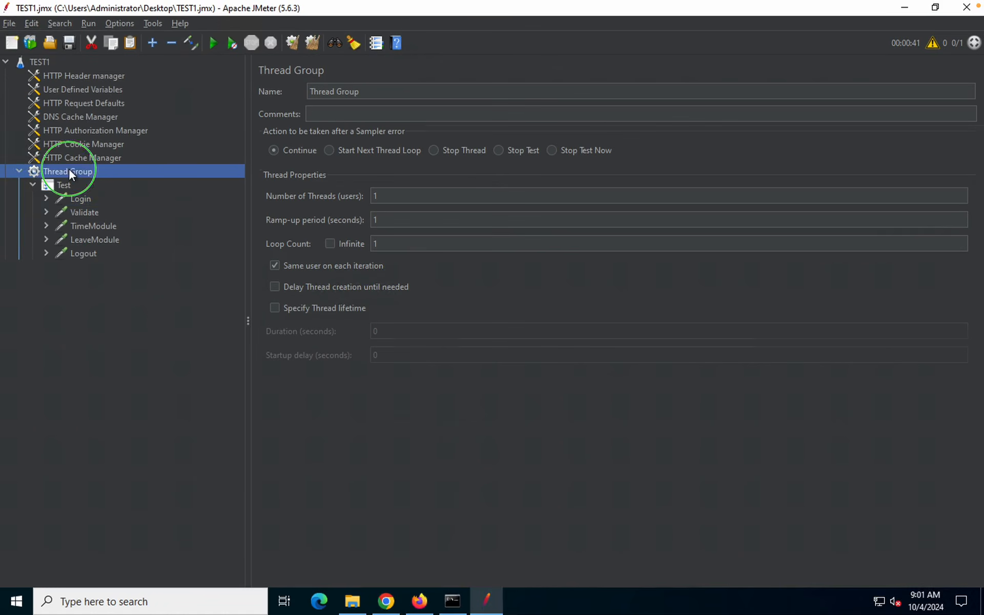
pyautogui.rightClick(68, 169)
pyautogui.moveTo(113, 176)
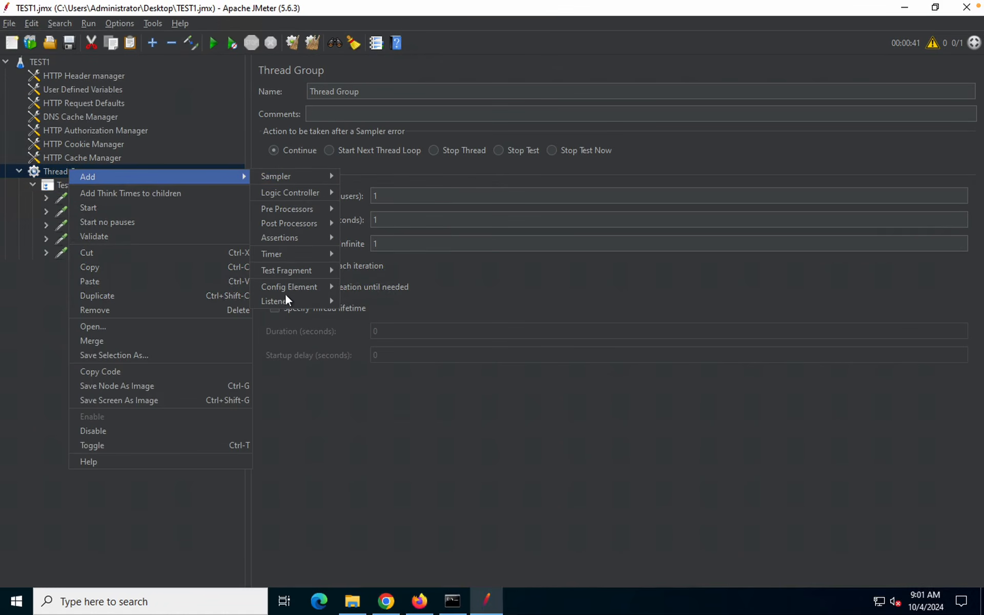
pyautogui.click(83, 180)
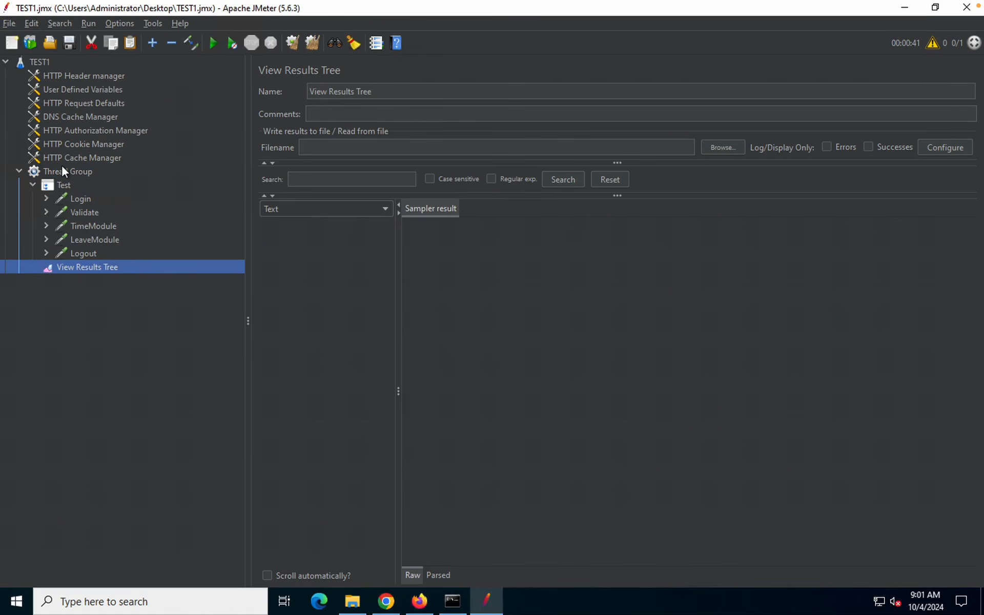
# Add a View Results in Table listener to the Thread Group, then reselect the Thread Group
pyautogui.rightClick(61, 171)
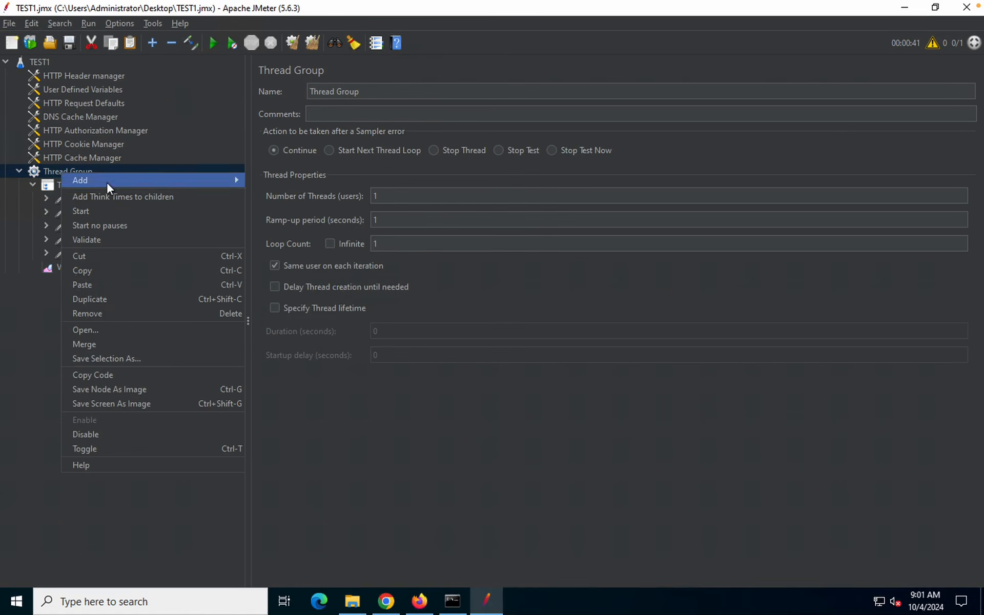
pyautogui.moveTo(107, 182)
pyautogui.moveTo(272, 304)
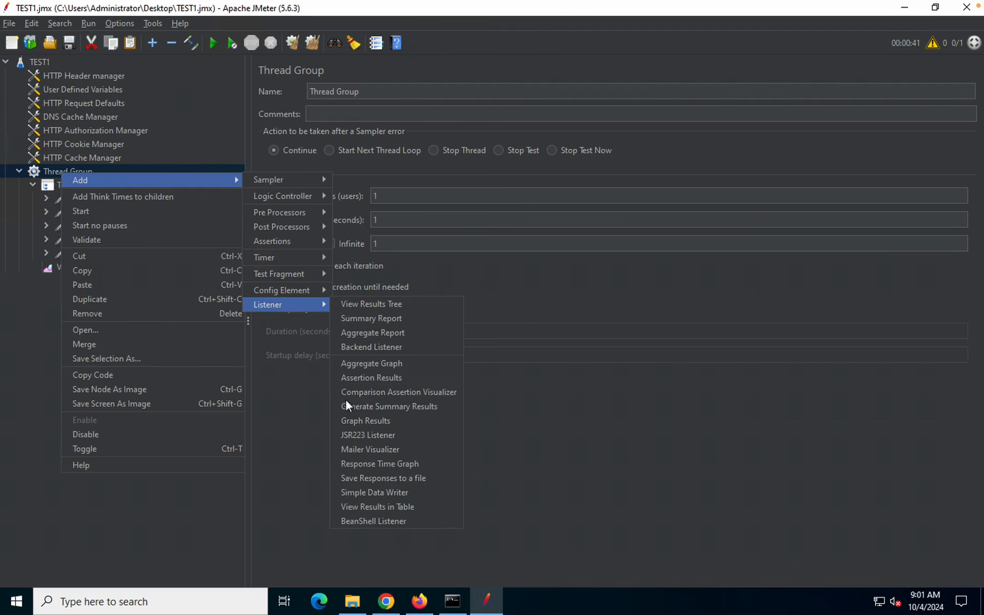
pyautogui.click(364, 506)
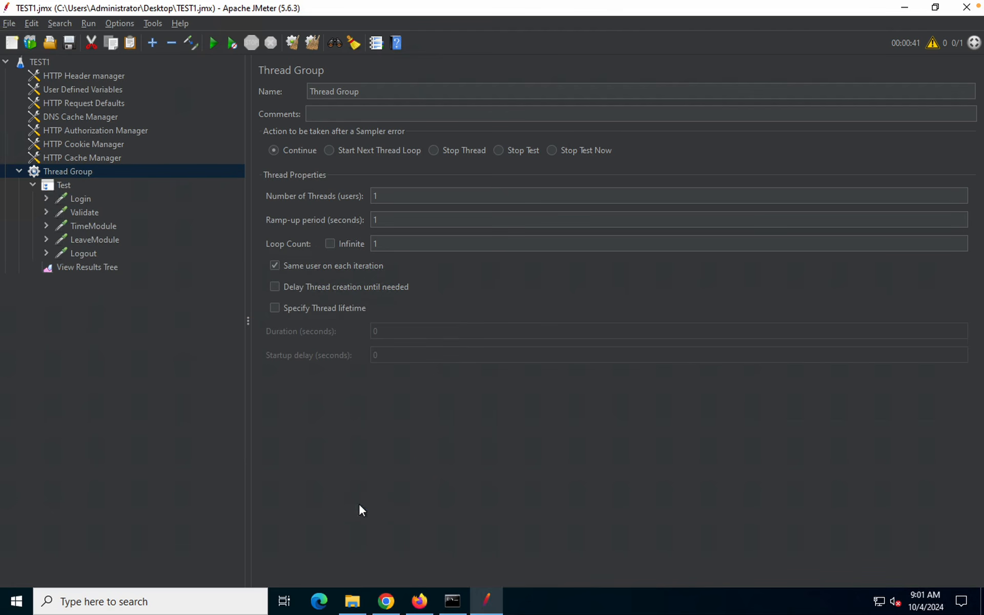
pyautogui.click(73, 171)
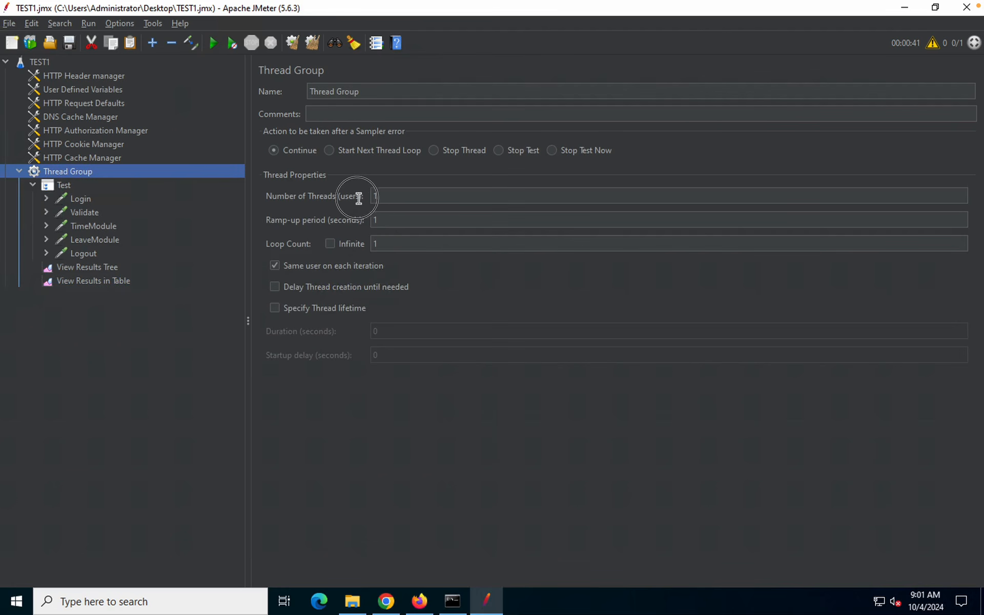
pyautogui.click(378, 197)
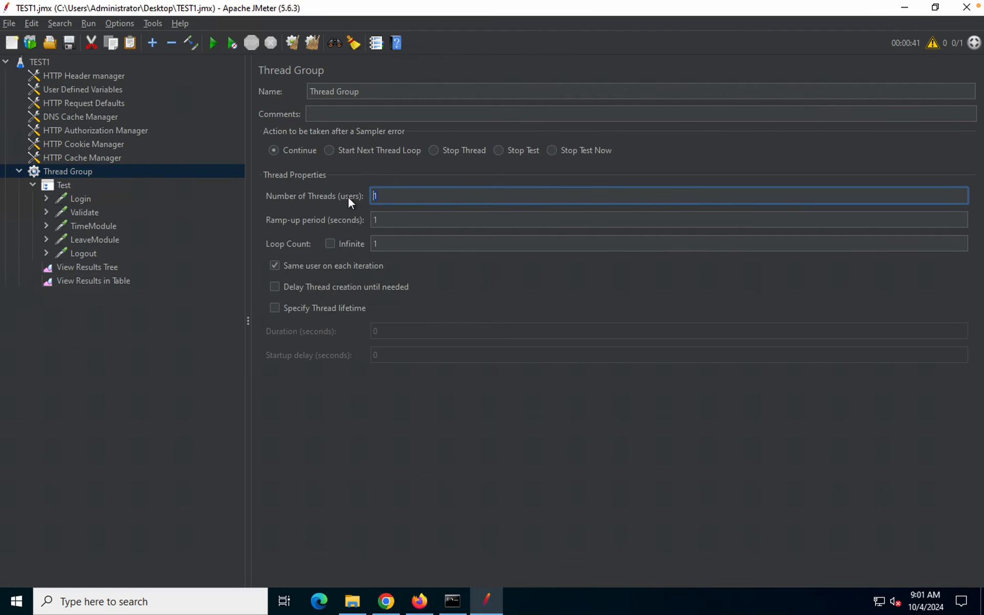
pyautogui.click(390, 219)
pyautogui.write('0')
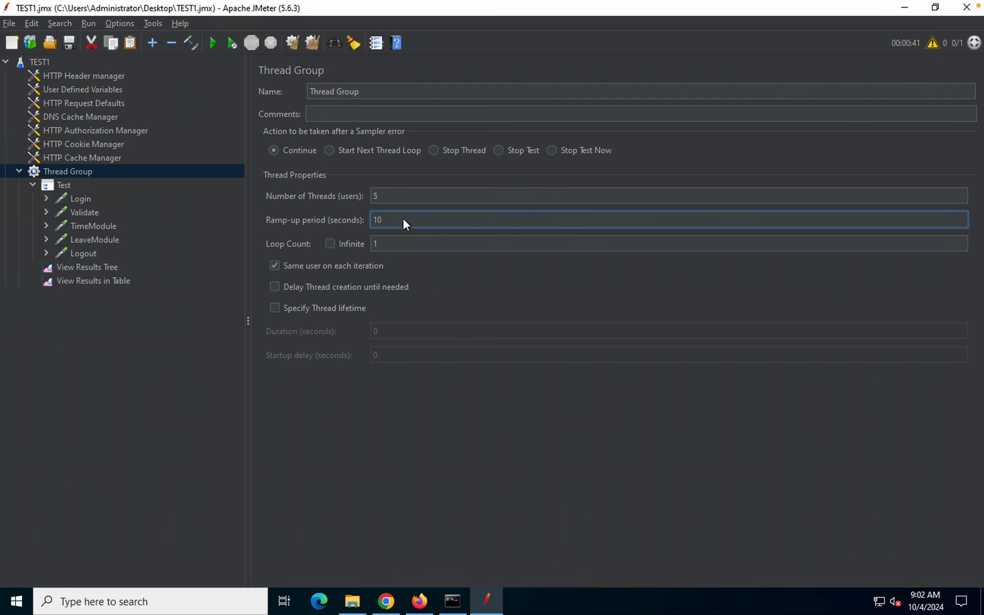
pyautogui.hotkey('shift', 'Tab')
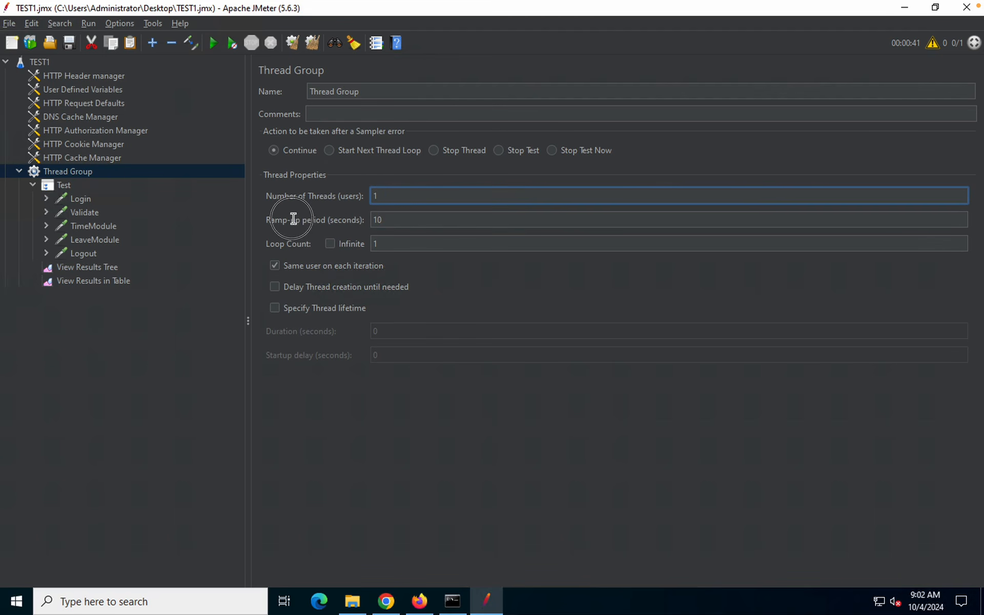
pyautogui.press('Tab')
pyautogui.press('BackSpace')
pyautogui.moveTo(531, 5)
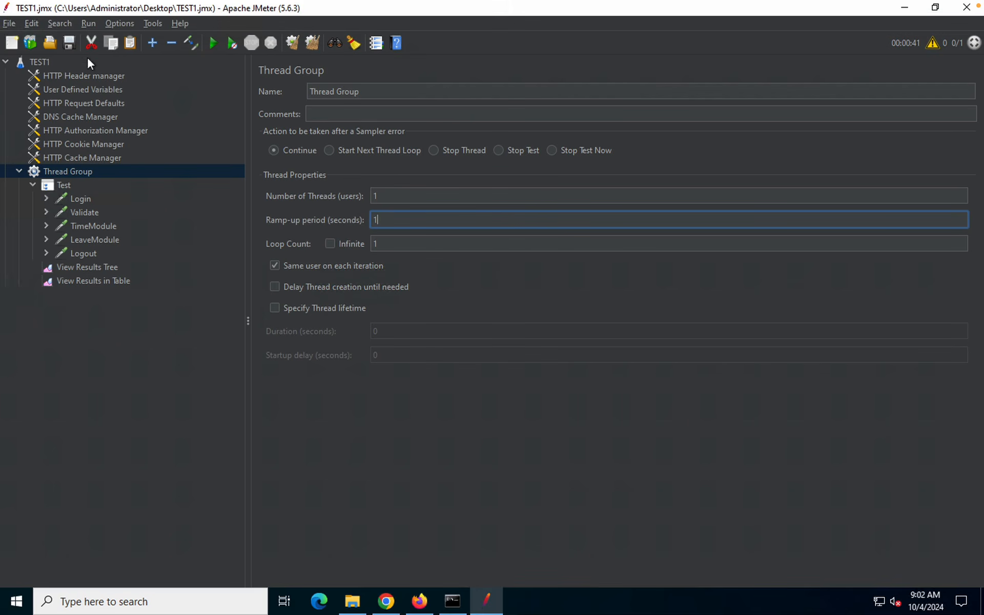
pyautogui.click(215, 41)
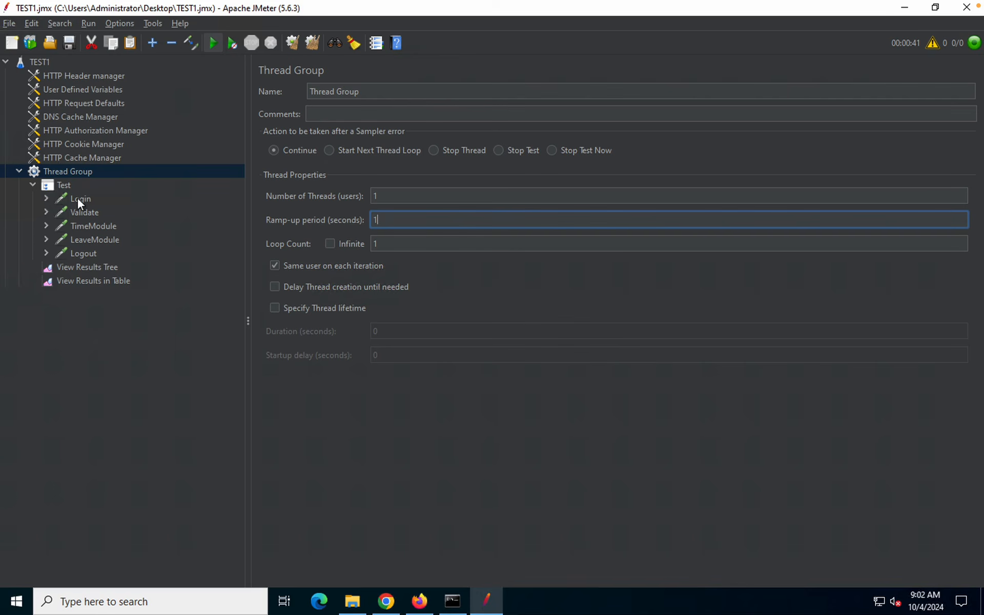
# Watch the run's results arrive in the tree and table, then inspect the Validate sub-results' requests
pyautogui.click(85, 270)
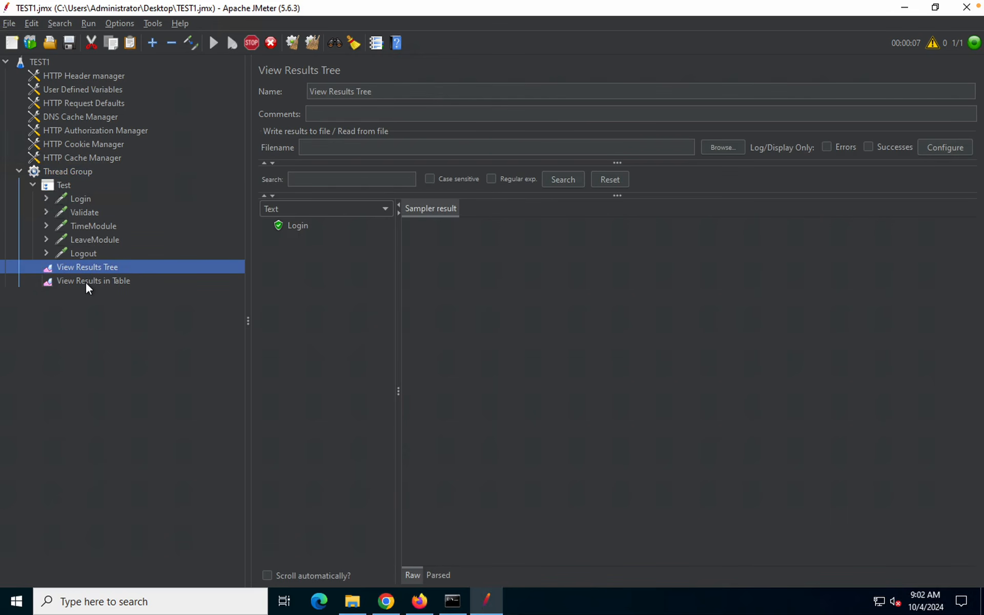
pyautogui.click(86, 284)
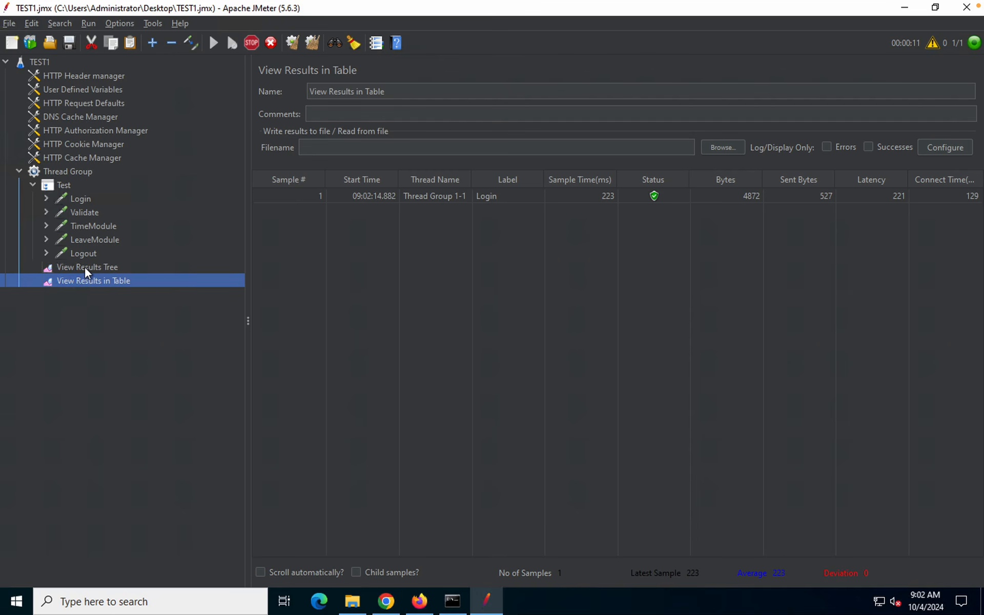
pyautogui.click(85, 266)
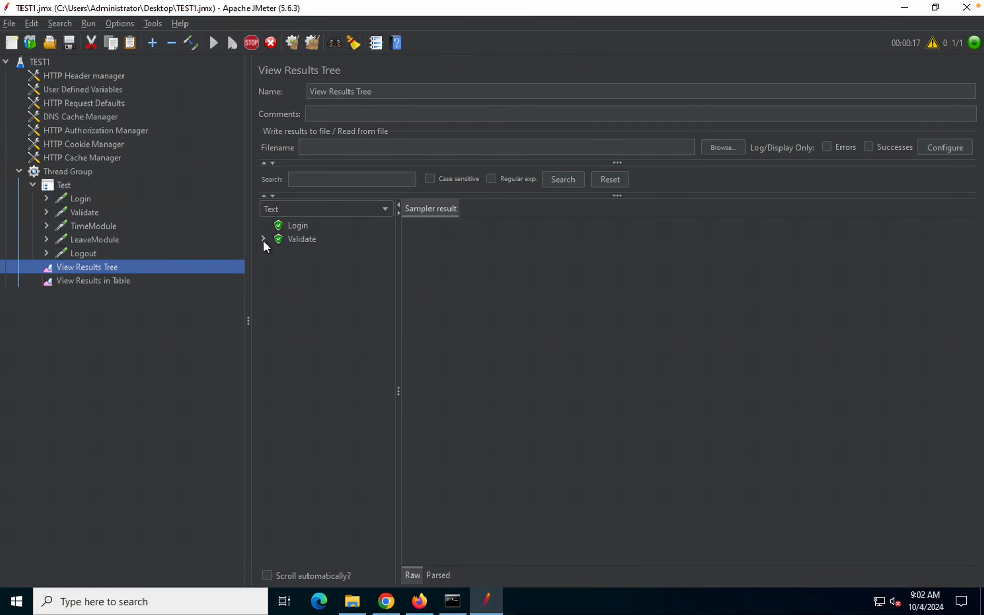
pyautogui.click(263, 239)
pyautogui.click(314, 257)
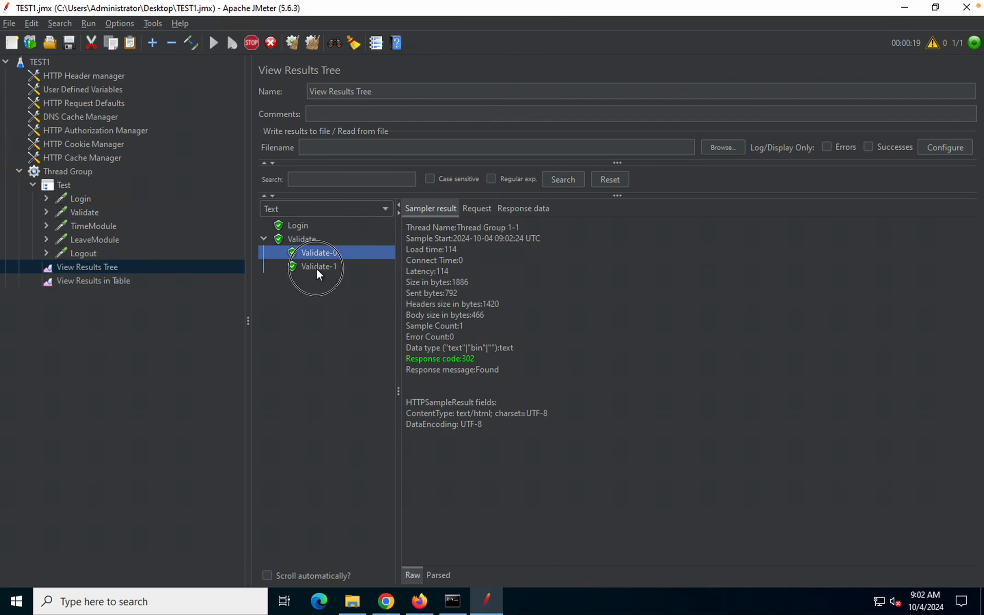
pyautogui.click(316, 266)
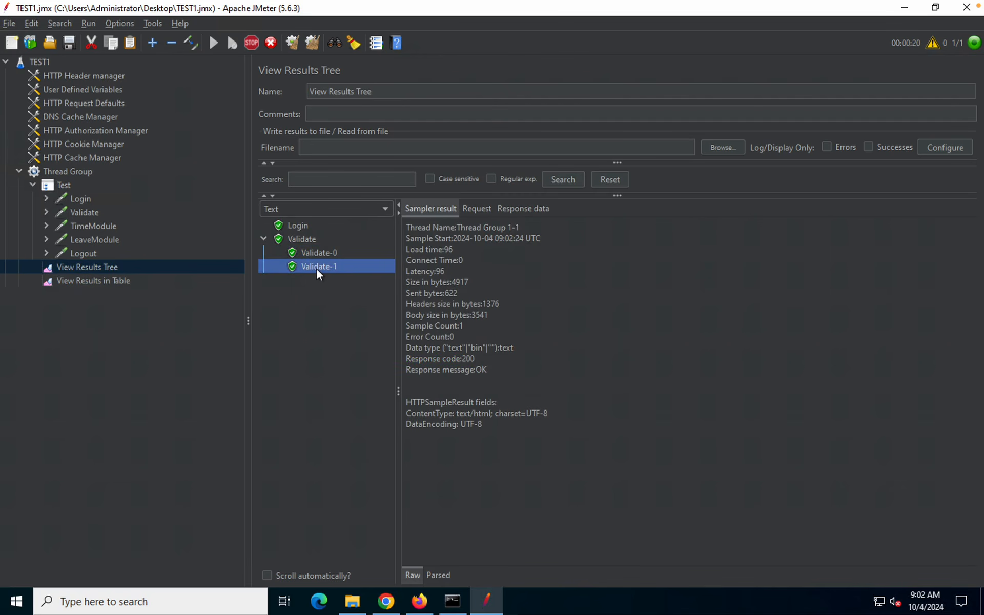
pyautogui.click(484, 206)
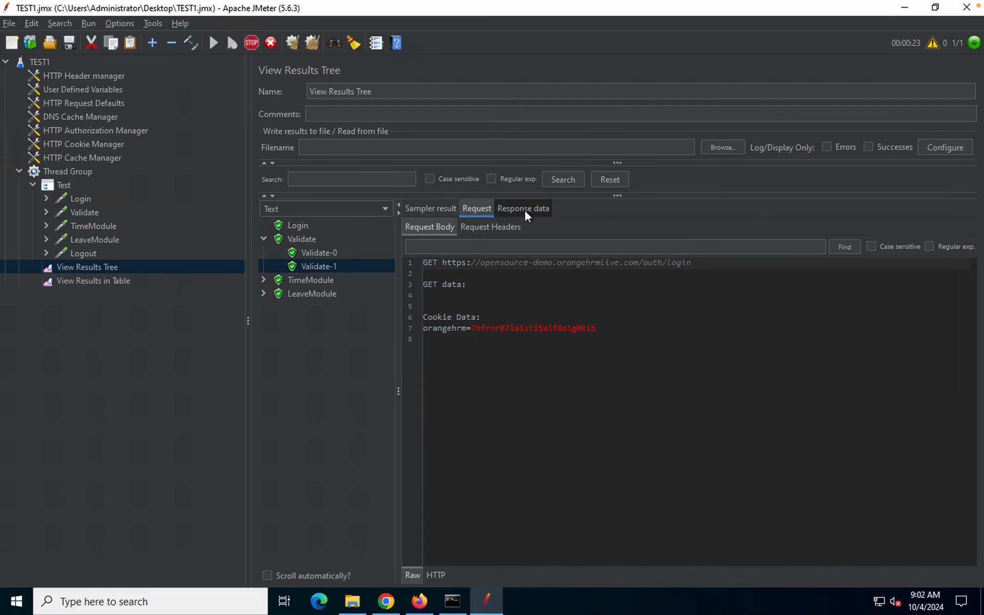
# Review Validate-0/1 request and response data, LeaveModule and Logout, then check the results table
pyautogui.click(297, 239)
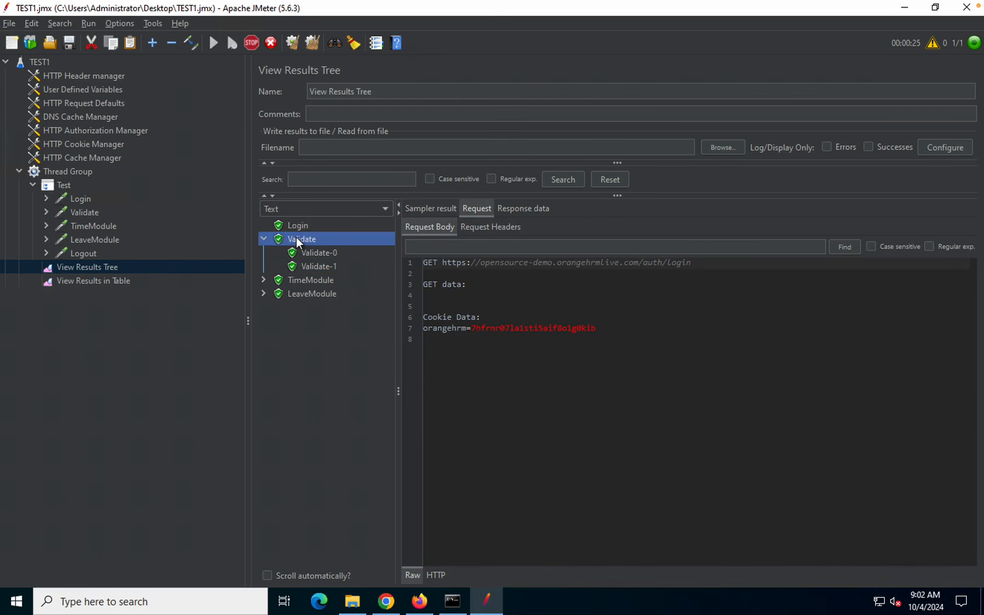
pyautogui.click(313, 257)
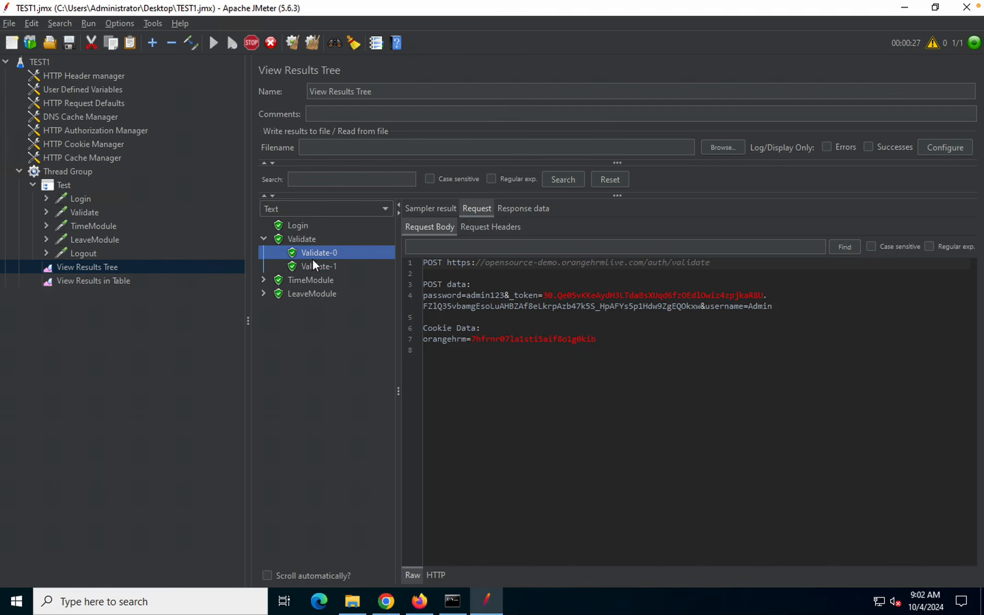
pyautogui.click(314, 266)
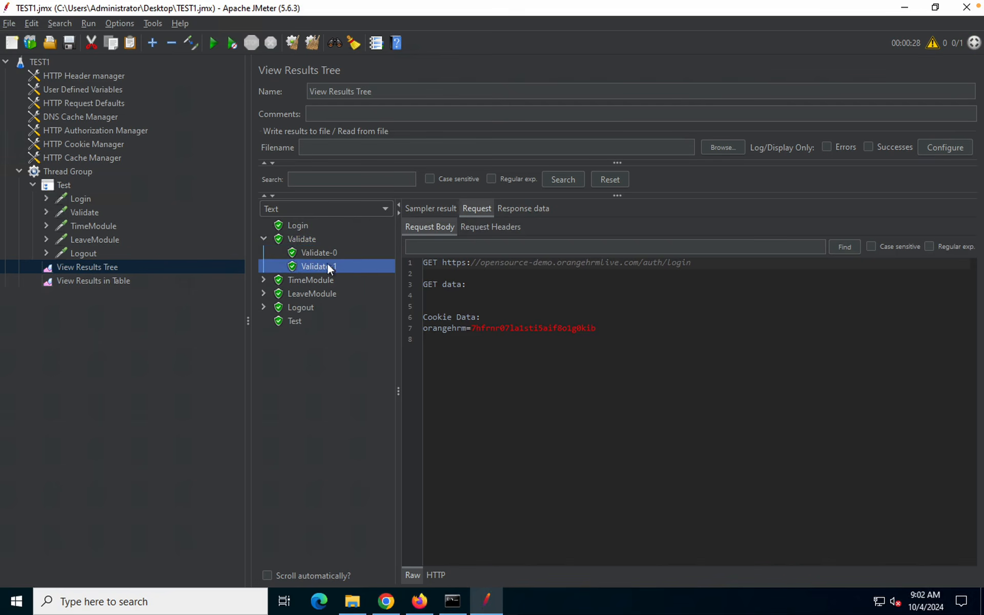
pyautogui.click(517, 209)
pyautogui.click(310, 296)
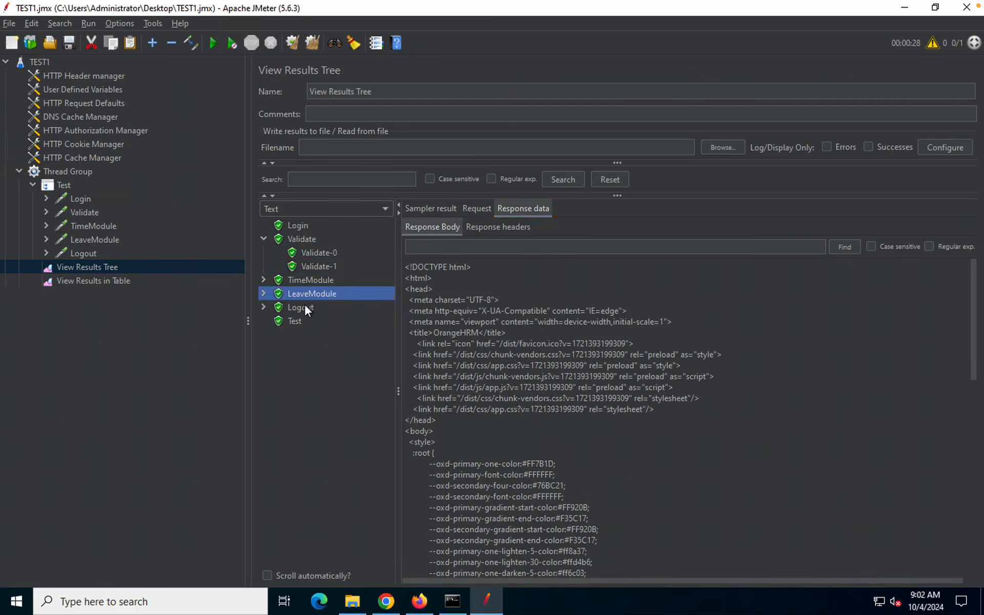
pyautogui.click(303, 306)
pyautogui.click(109, 281)
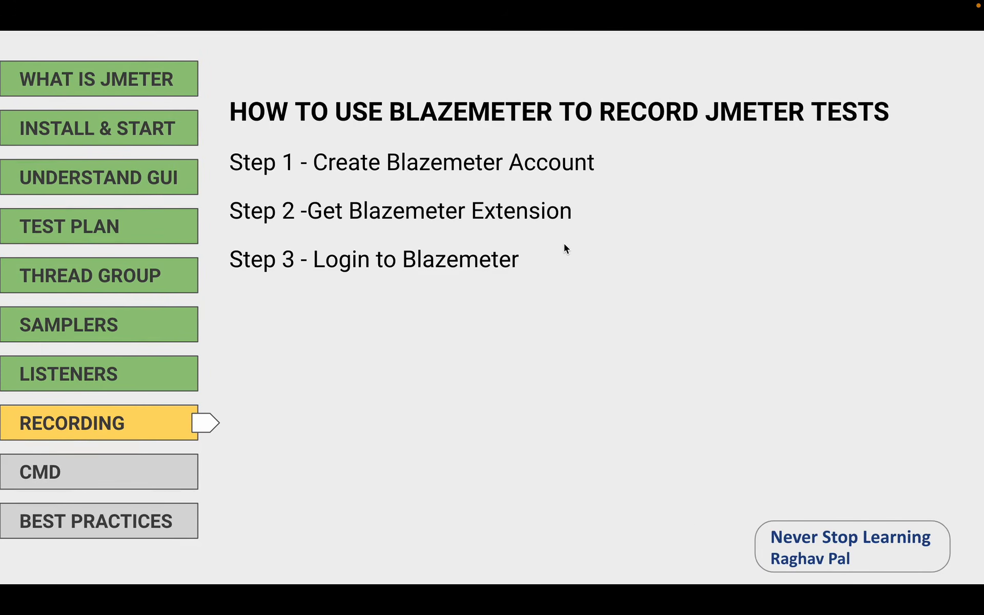
# Reveal Step 5 and Step 6 of the BlazeMeter recording recap slide
pyautogui.moveTo(730, 3)
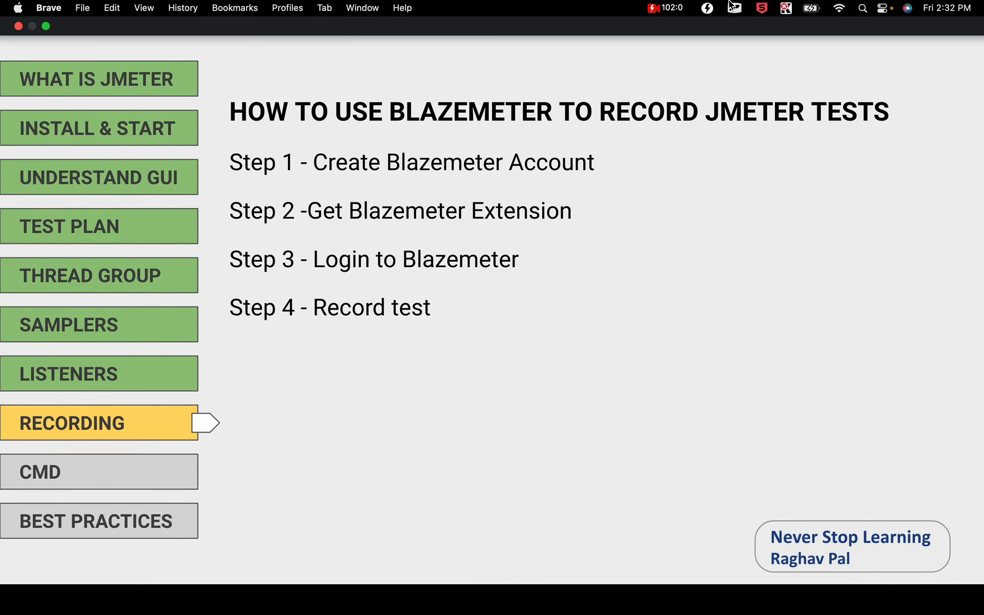
pyautogui.click(757, 232)
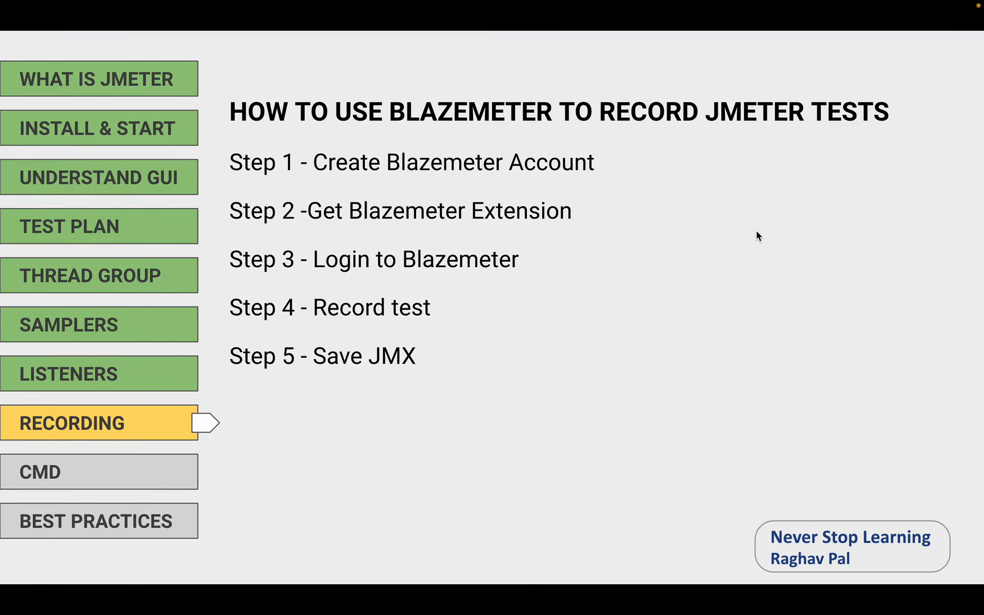
pyautogui.click(757, 231)
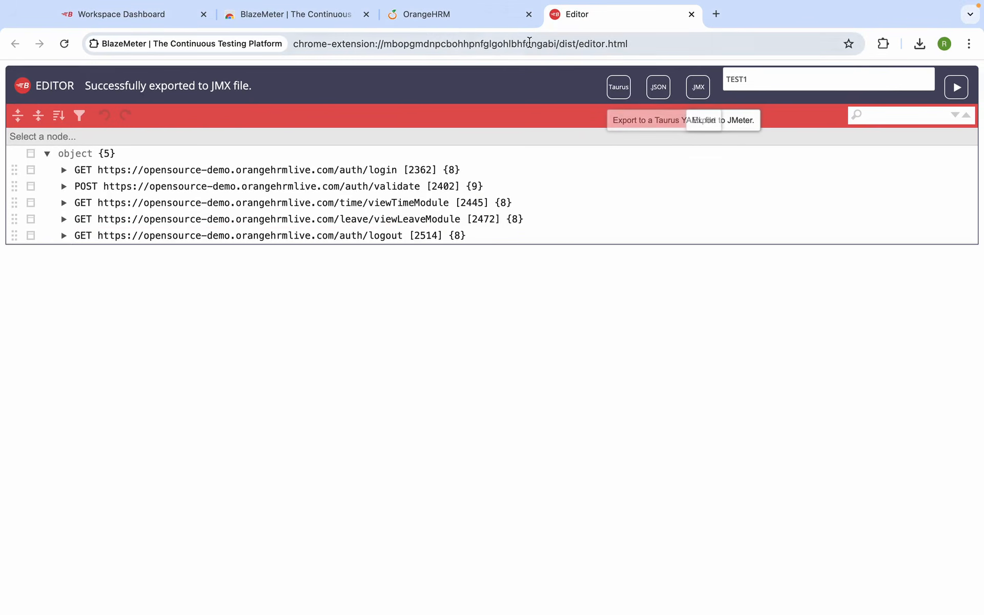
# In the Default workspace's Performance dashboard, show all reports and open the RECORDING_2 test
pyautogui.click(163, 16)
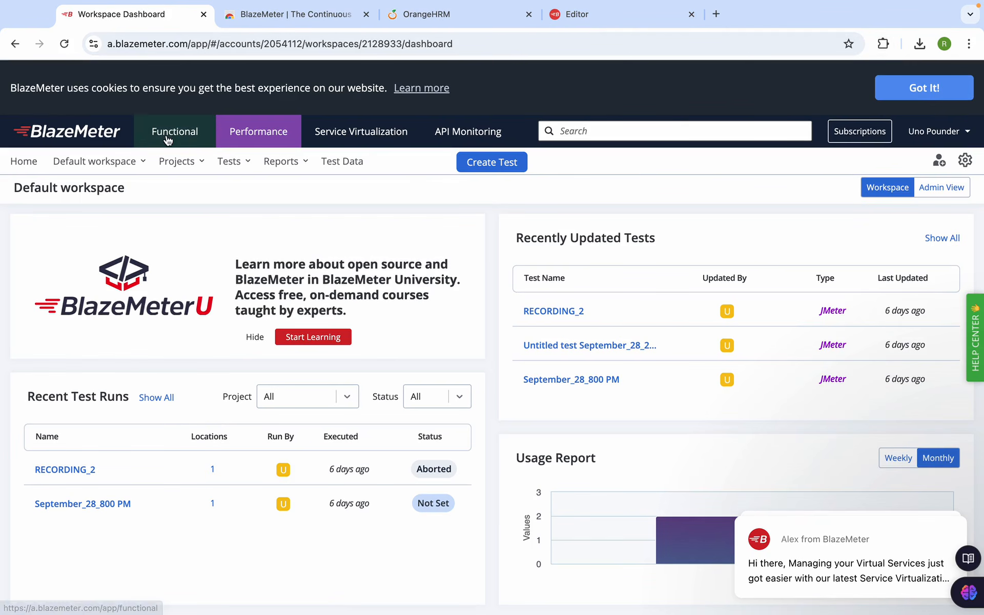
pyautogui.click(74, 169)
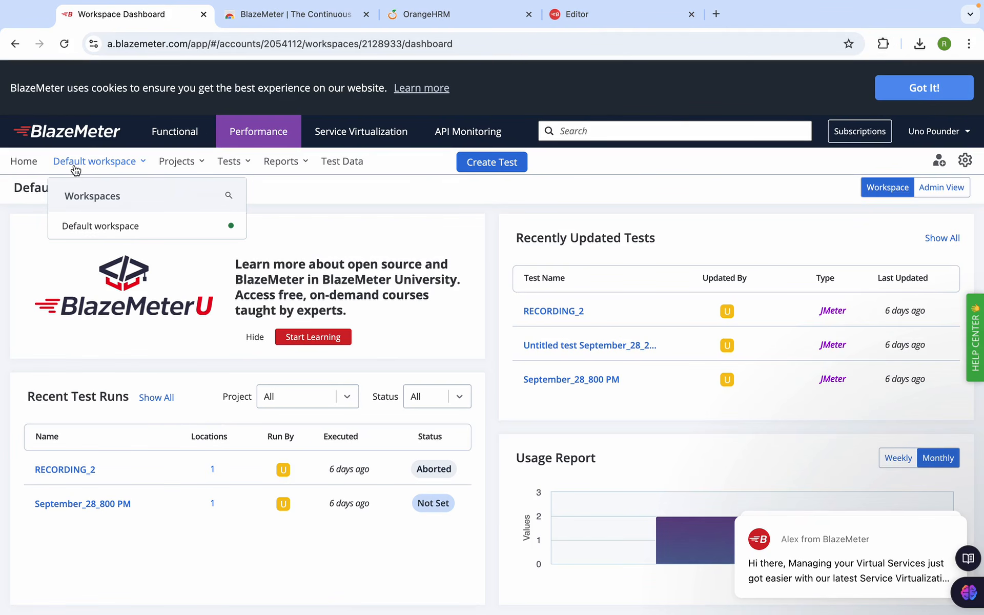
pyautogui.click(86, 229)
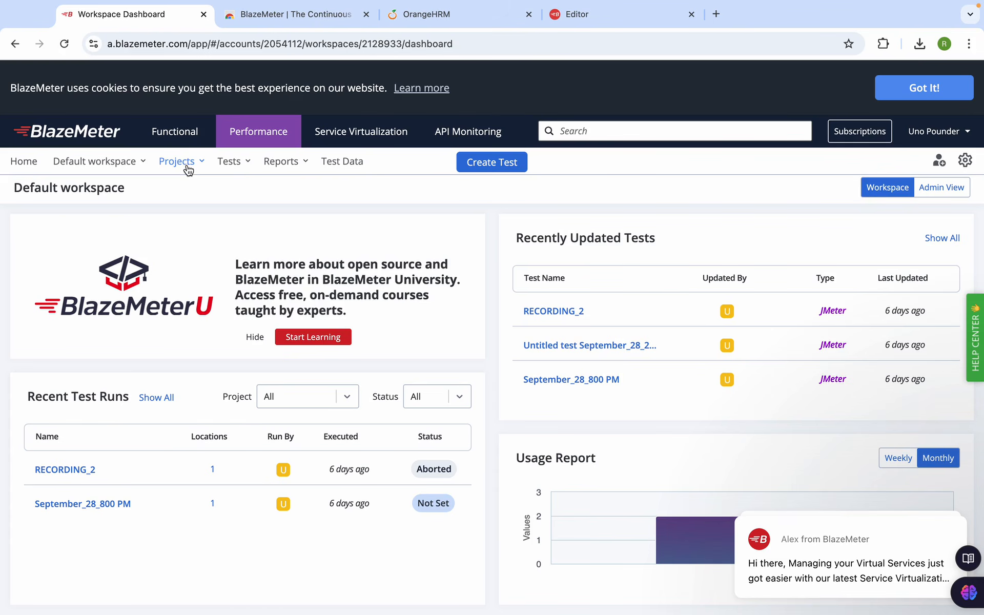
pyautogui.click(175, 135)
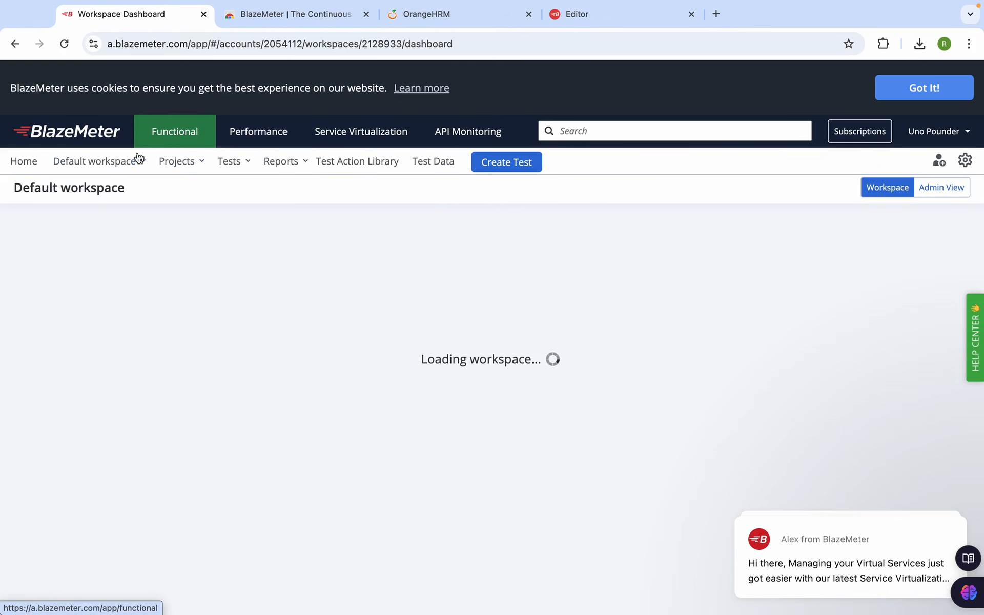
pyautogui.click(269, 144)
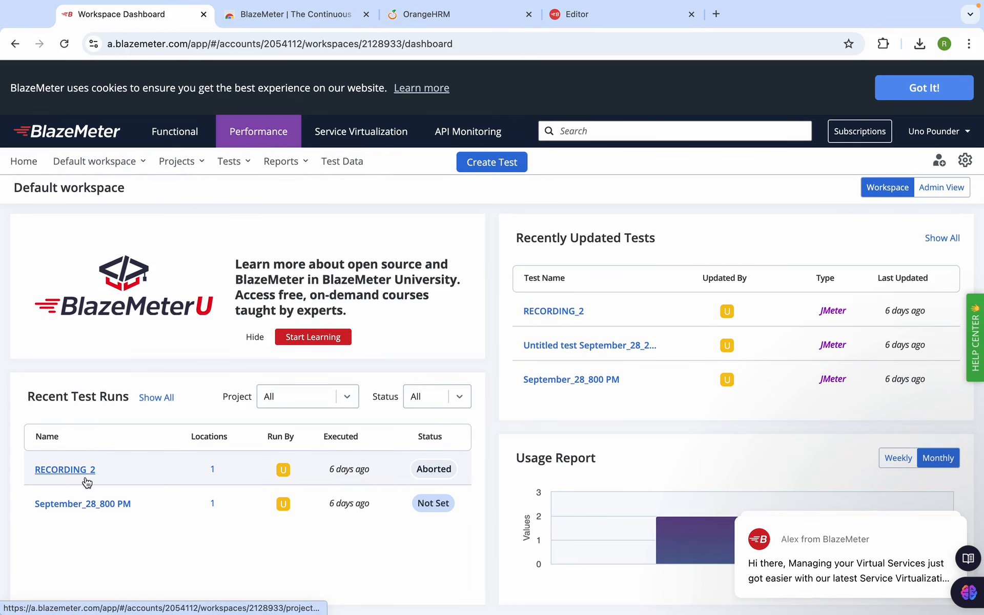
pyautogui.click(154, 403)
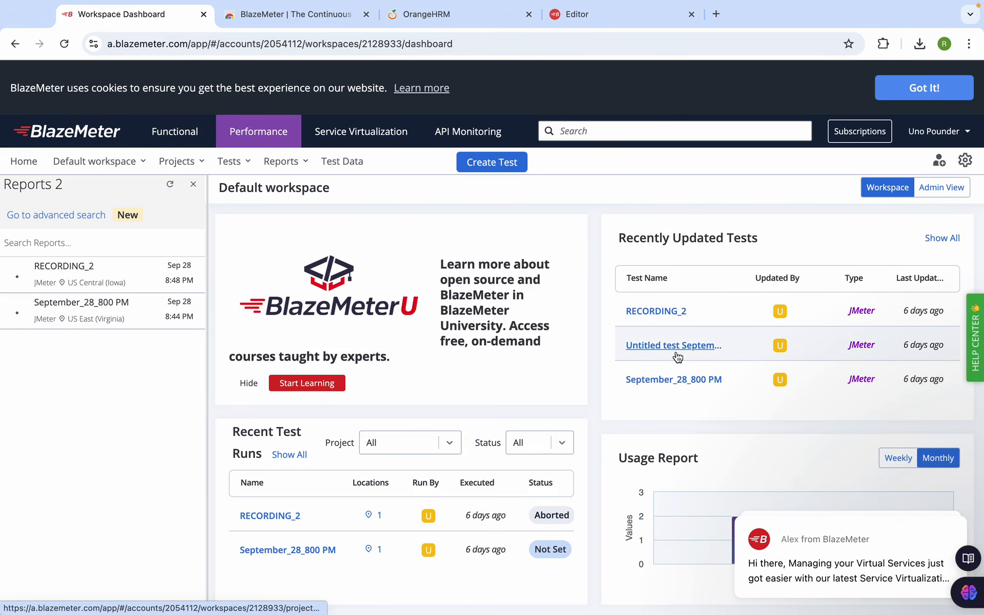
pyautogui.click(658, 320)
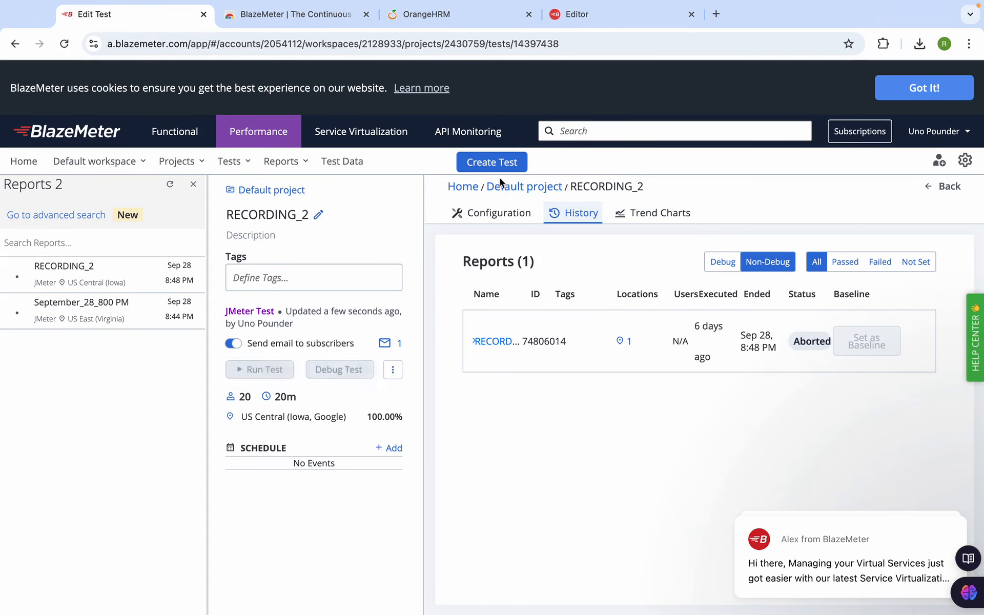
pyautogui.click(271, 369)
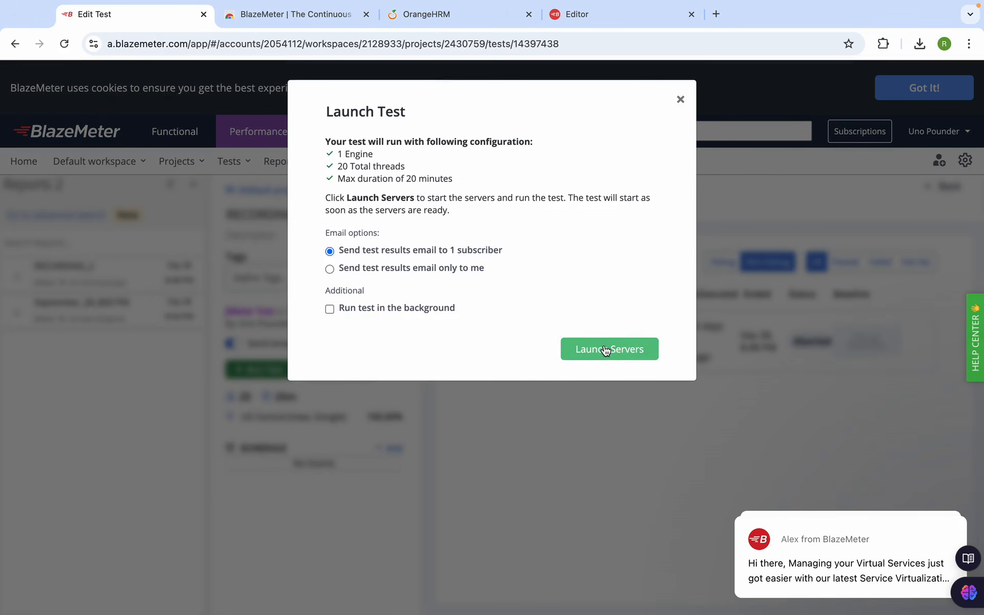
pyautogui.click(680, 100)
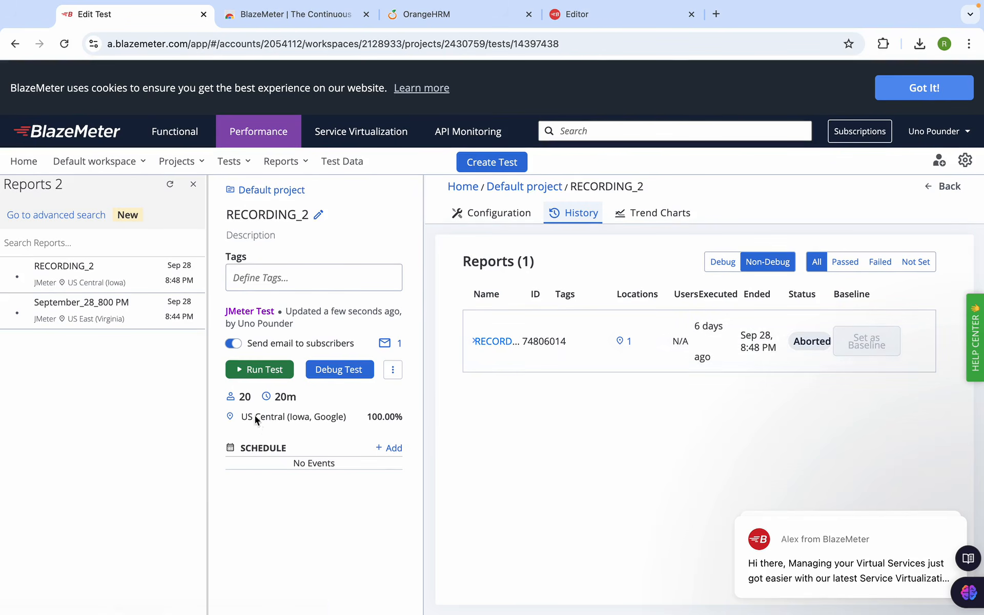
pyautogui.click(392, 372)
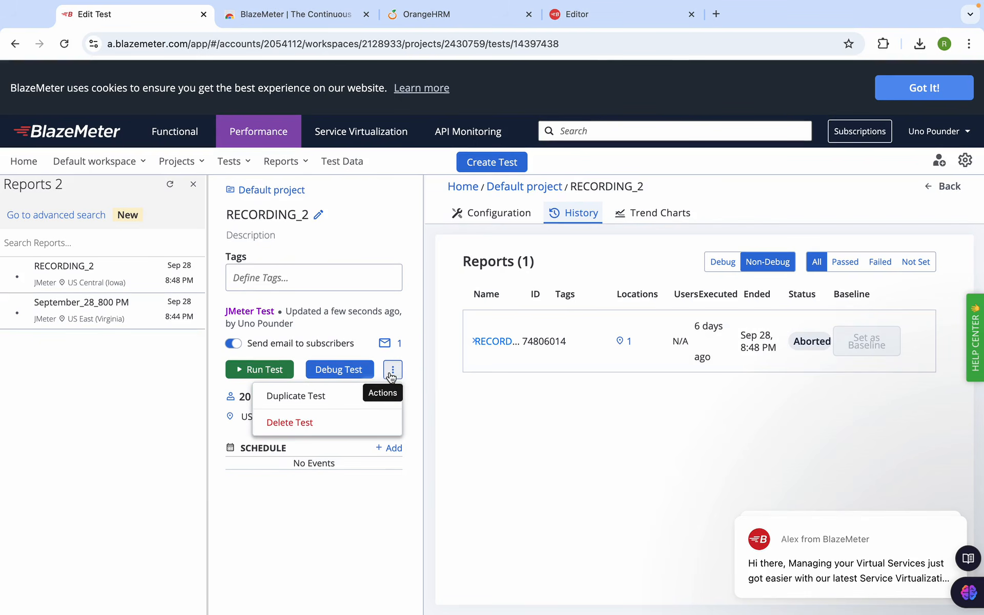
pyautogui.click(272, 494)
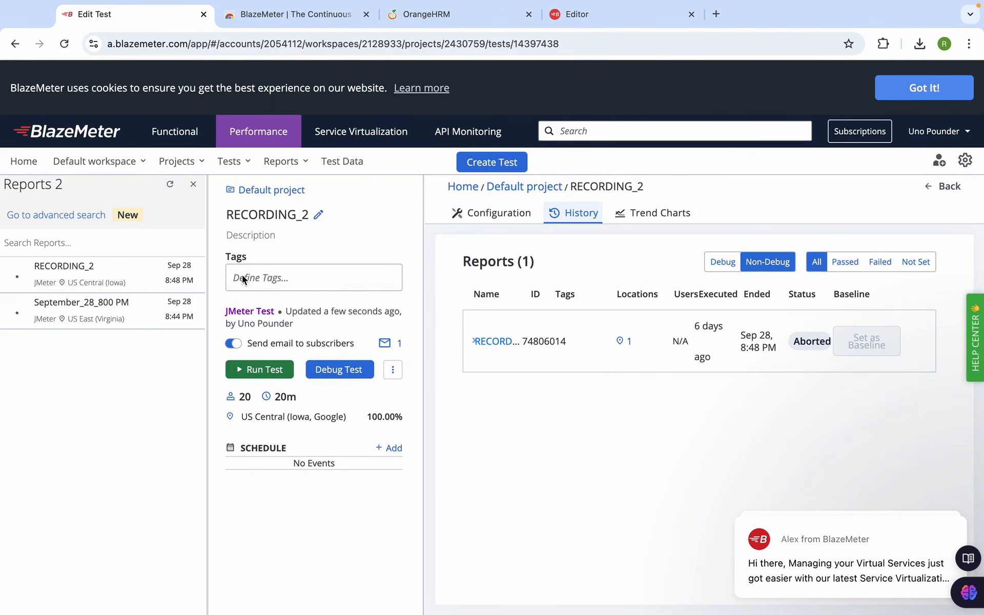
pyautogui.moveTo(588, 5)
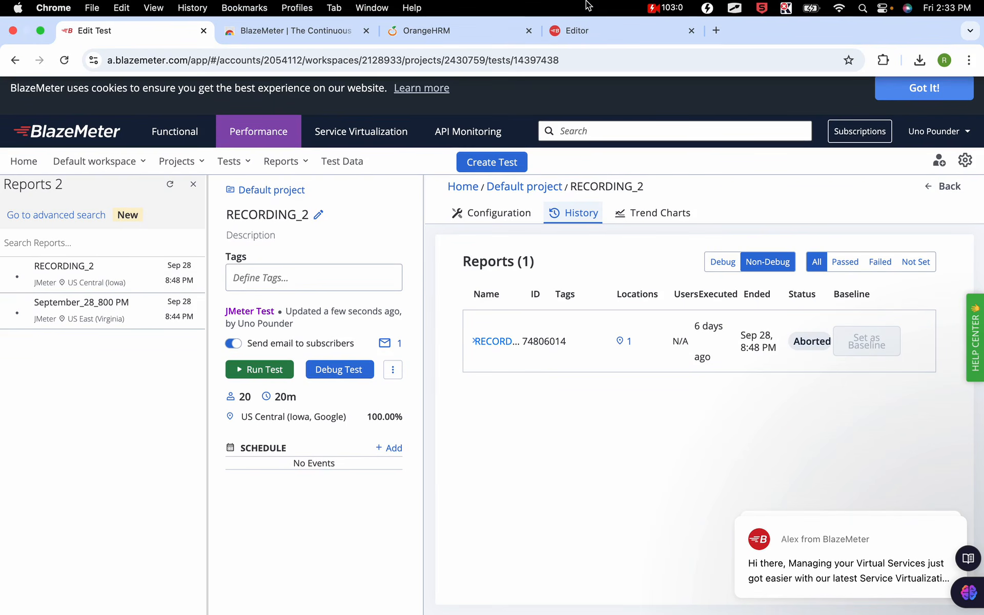
pyautogui.click(668, 8)
pyautogui.click(495, 176)
pyautogui.click(488, 160)
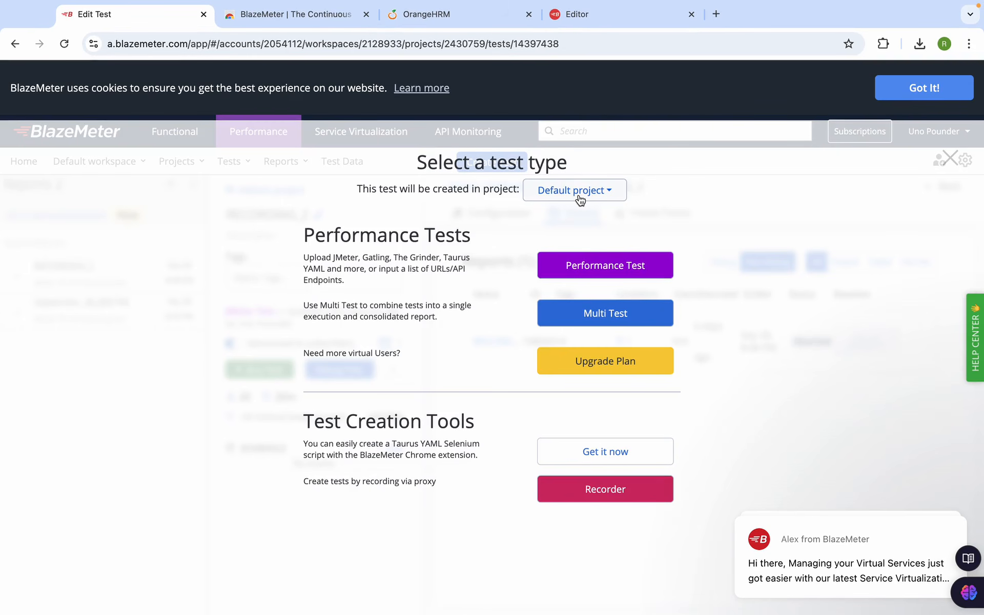
# Create a performance test with 27 total users, 16-minute duration and the demo.jmx script
pyautogui.click(574, 270)
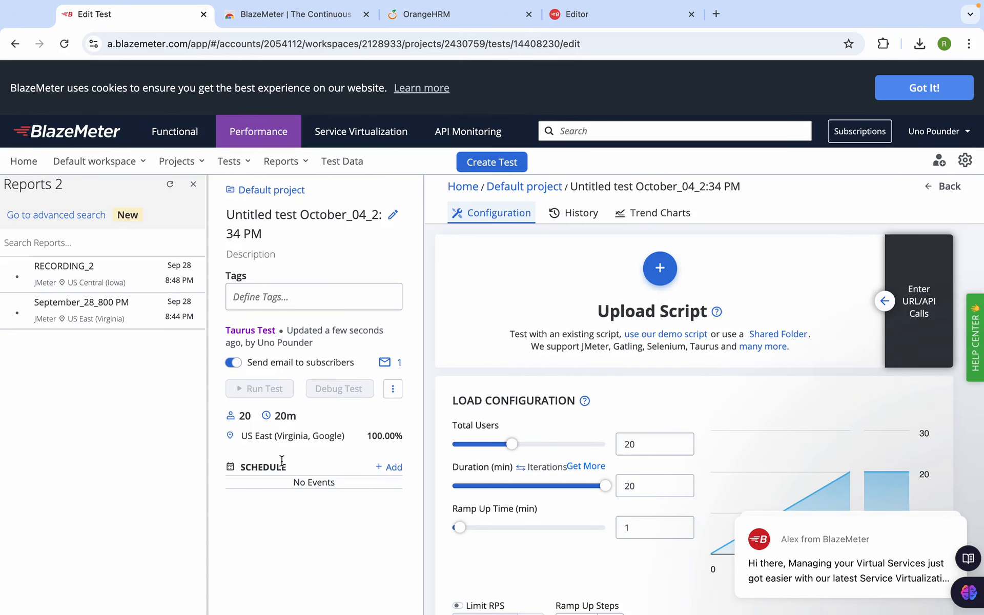
pyautogui.scroll(-2, 554, 453)
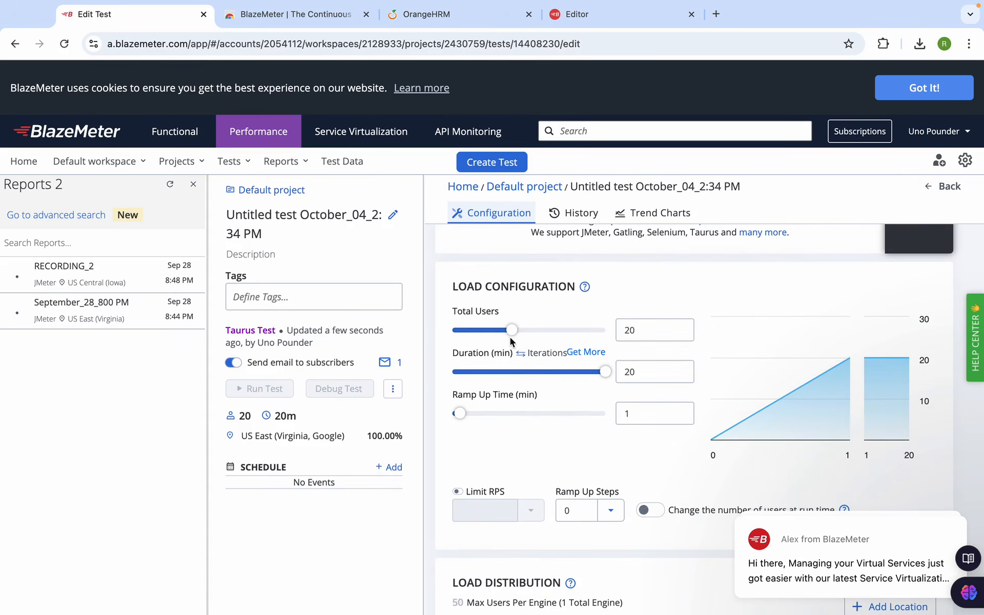
pyautogui.moveTo(512, 330); pyautogui.dragTo(534, 331)
pyautogui.moveTo(607, 371); pyautogui.dragTo(574, 372)
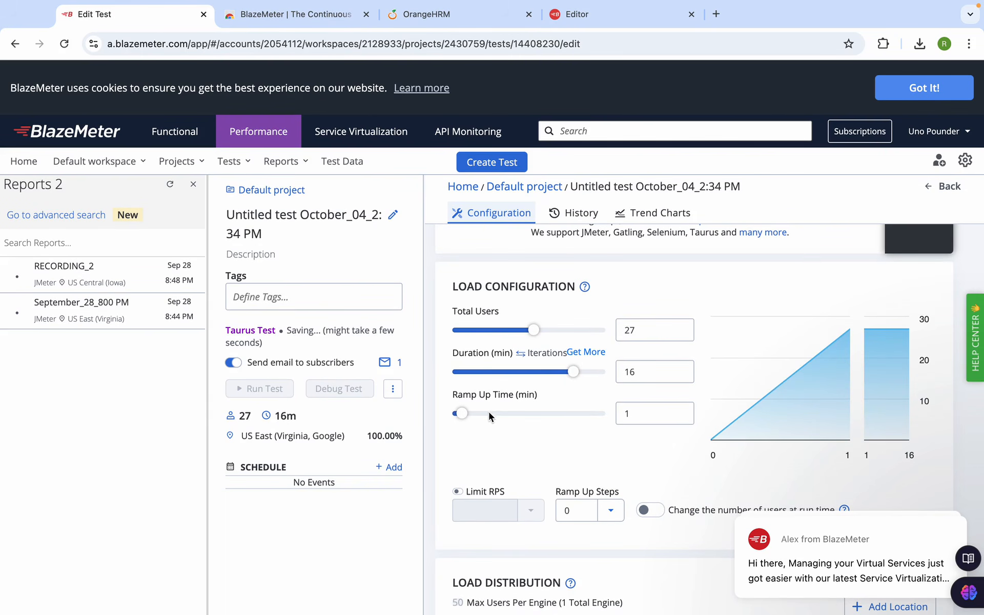
pyautogui.scroll(-1, 552, 454)
pyautogui.scroll(-5, 553, 454)
pyautogui.scroll(7, 553, 454)
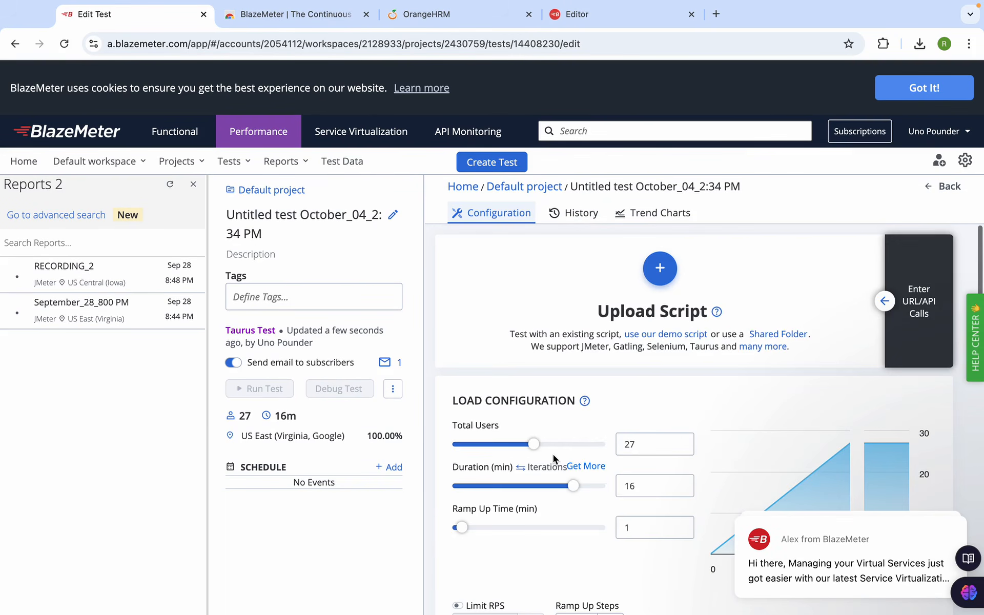
pyautogui.click(666, 336)
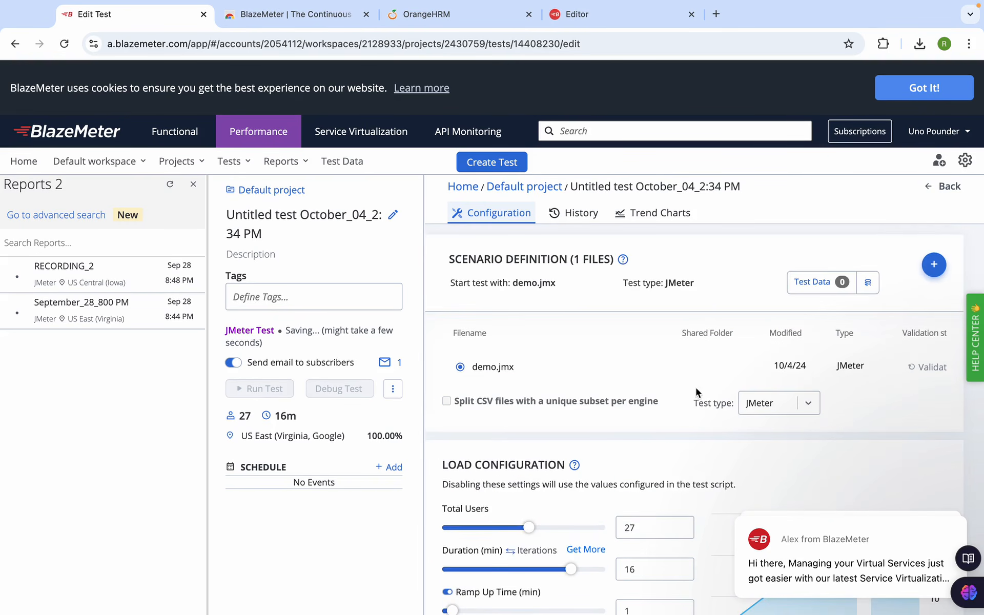
# Review the new test's settings, then switch desktops back to the course slides
pyautogui.scroll(-20, 697, 390)
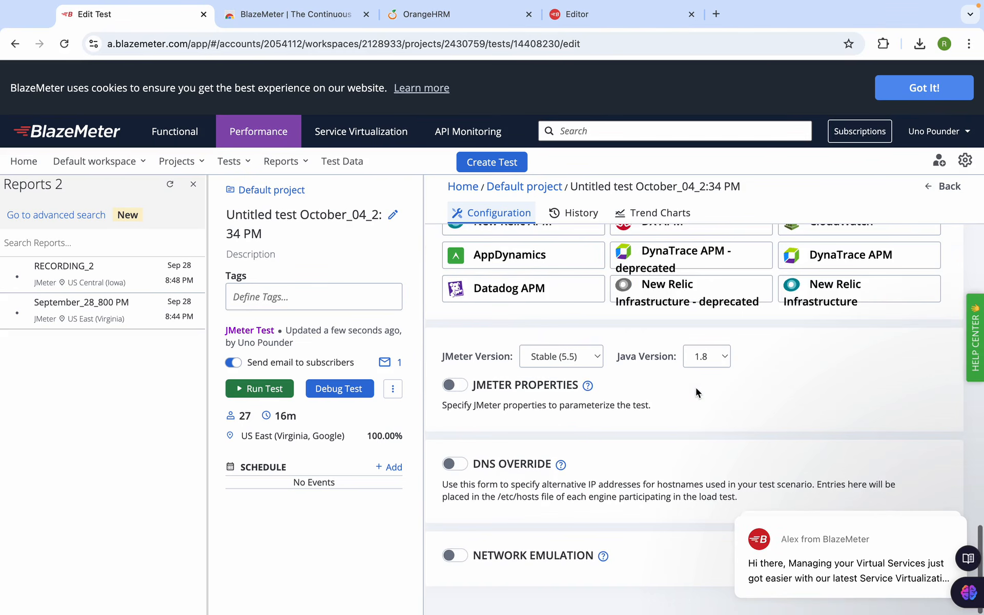
pyautogui.scroll(20, 696, 393)
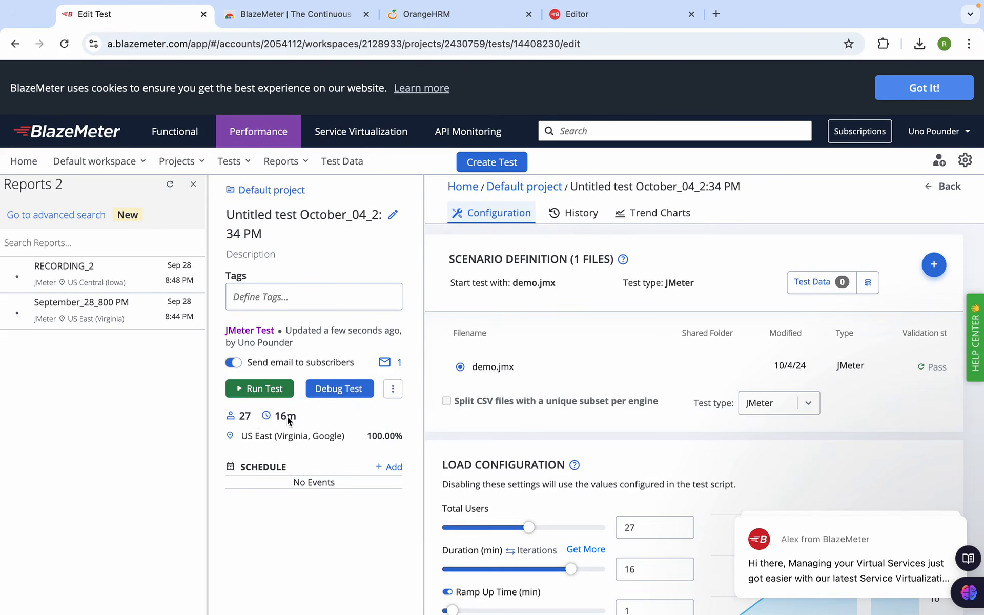
pyautogui.moveTo(586, 5)
pyautogui.hotkey('ctrl', 'Left')
pyautogui.hotkey('ctrl', 'Left')
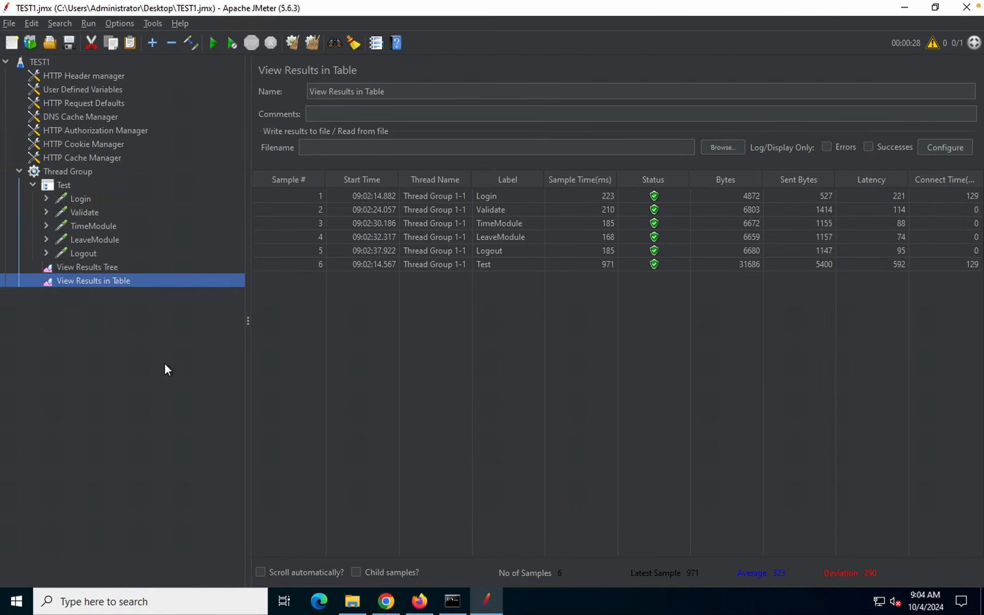
pyautogui.hotkey('ctrl', 'Left')
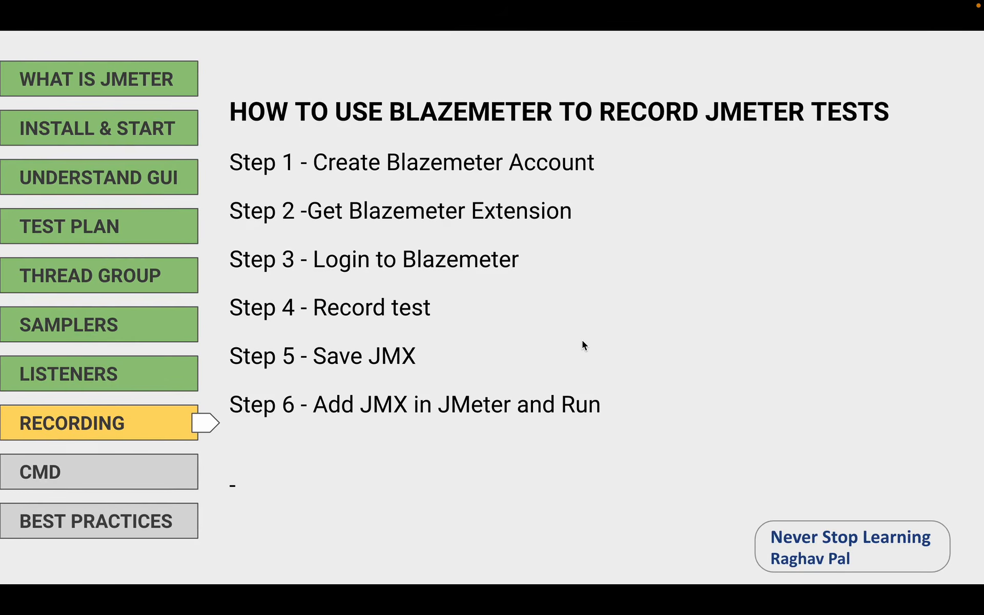
# Advance the slideshow so Recording shows complete and the CMD section is highlighted next
pyautogui.press('Right')
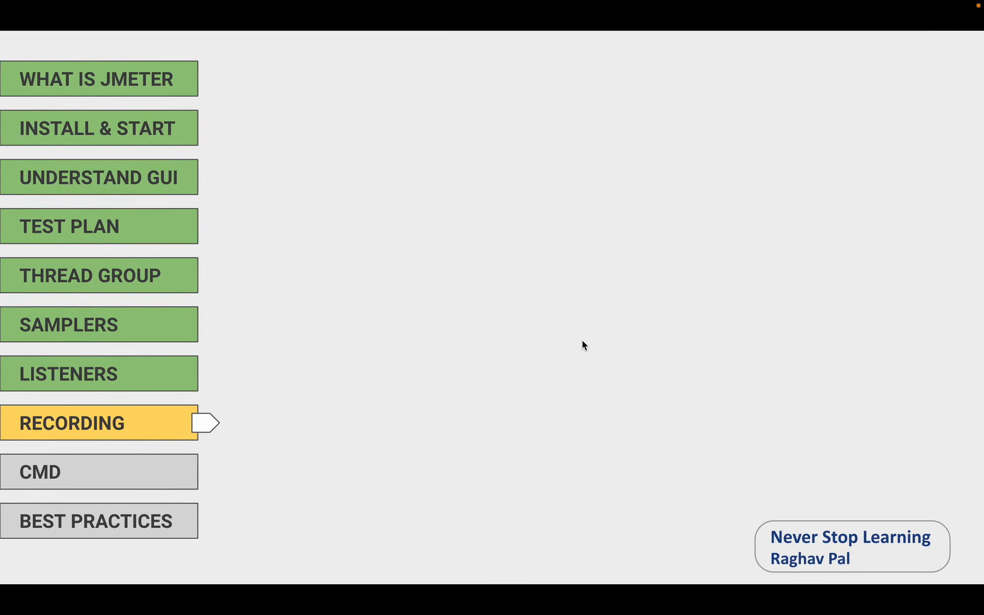
pyautogui.press('Right')
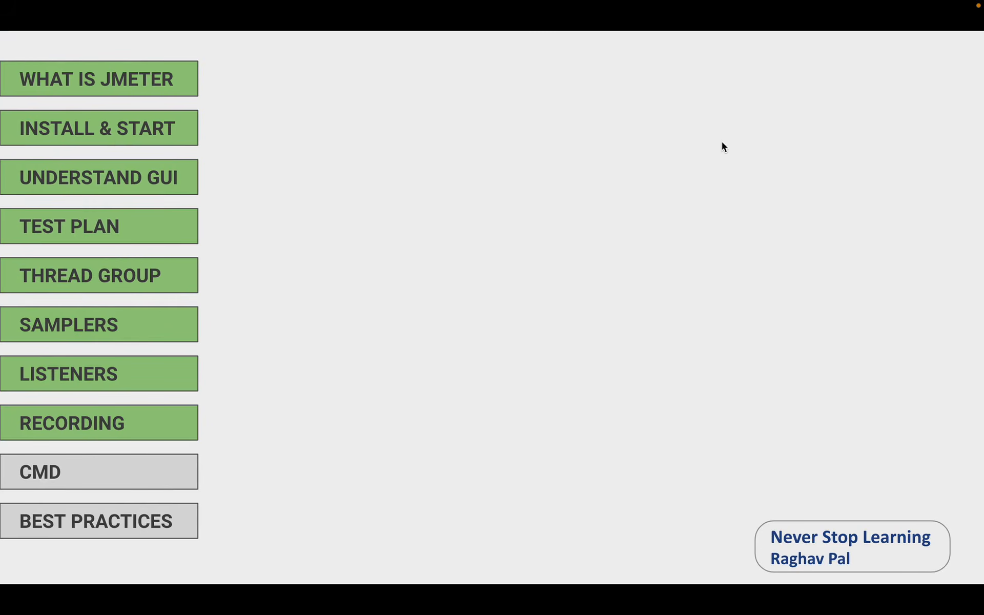
pyautogui.press('Right')
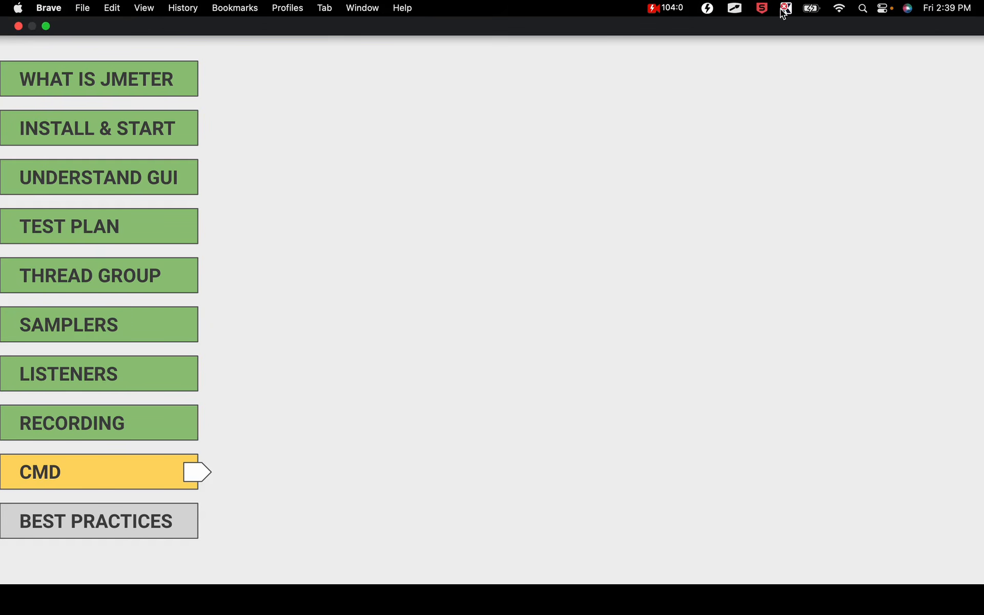
pyautogui.click(682, 8)
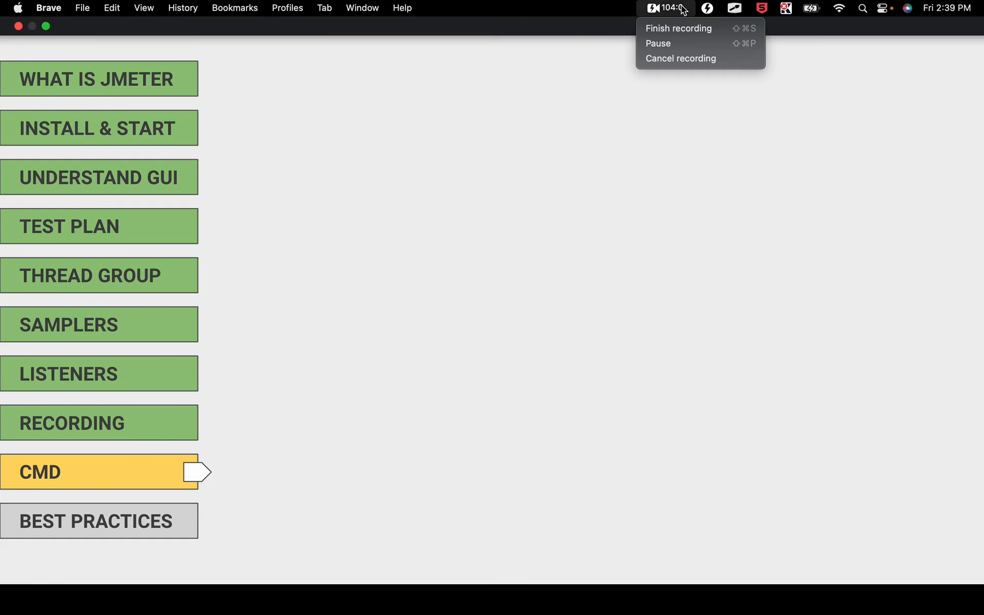
pyautogui.click(726, 196)
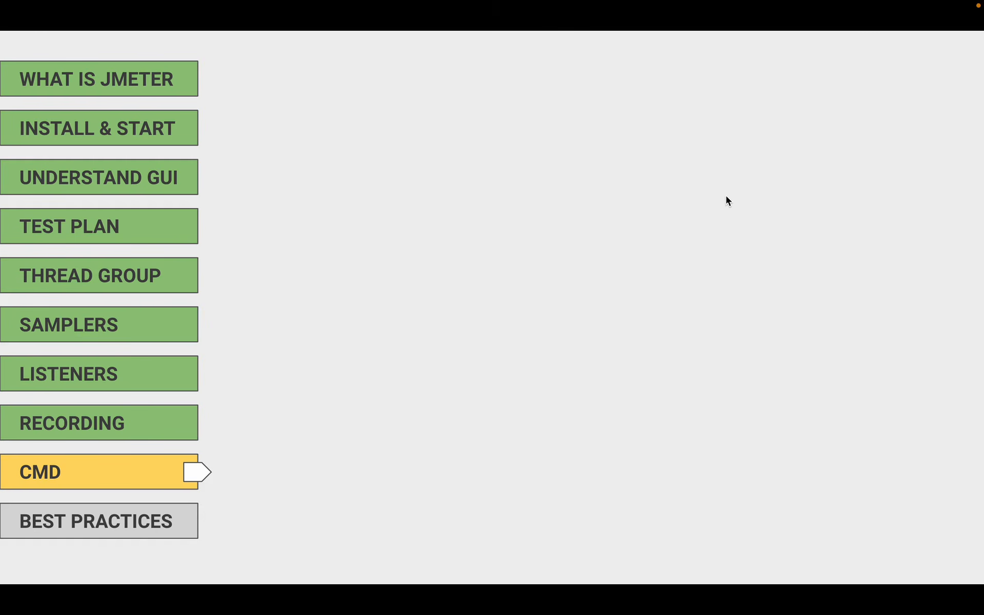
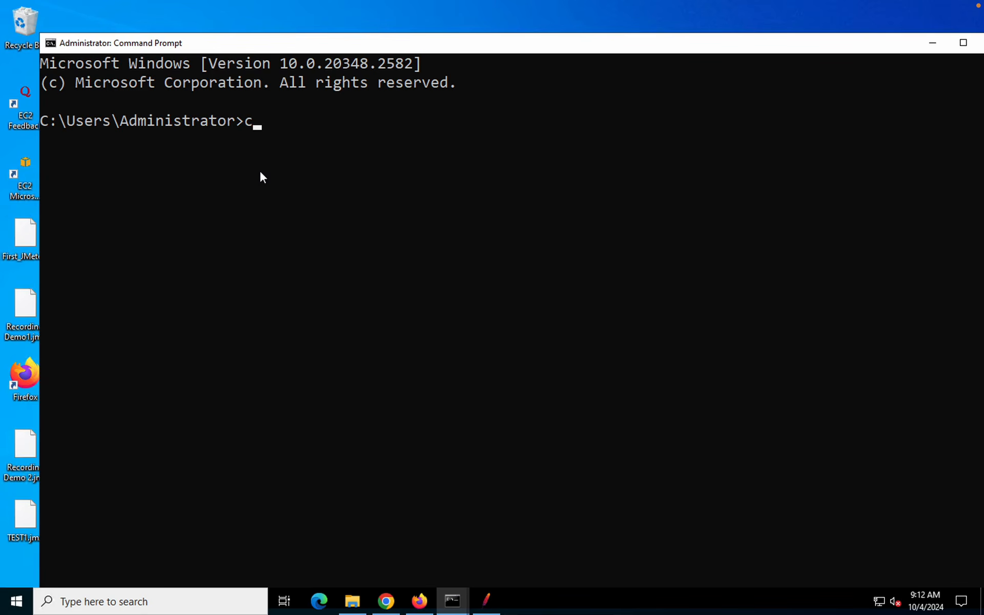
# Switch to drive C: and cd into C:\Tools\apache-jmeter-5.6.3\bin using the path copied from Explorer
pyautogui.write(':')
pyautogui.press('Return')
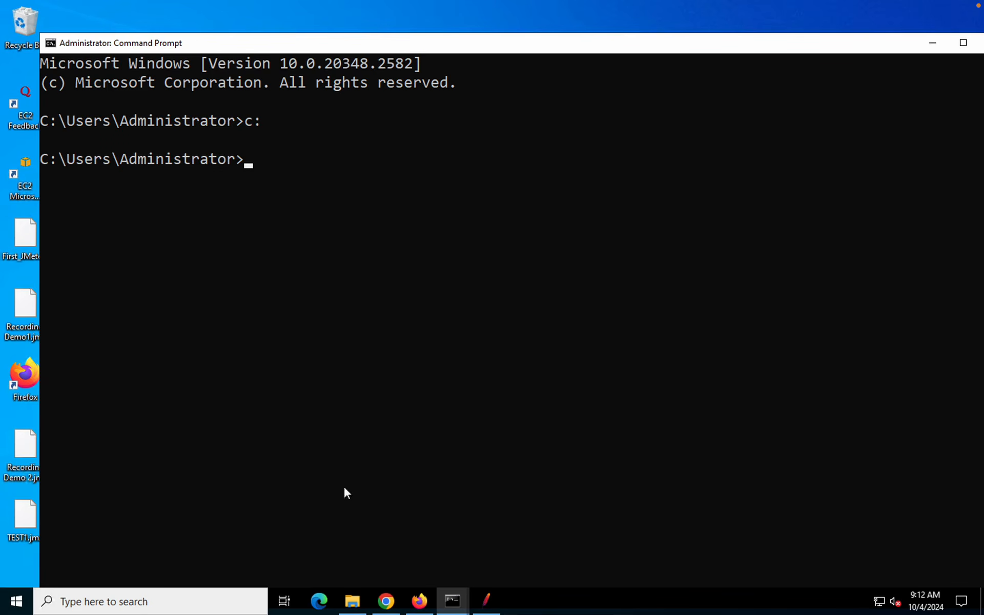
pyautogui.click(353, 602)
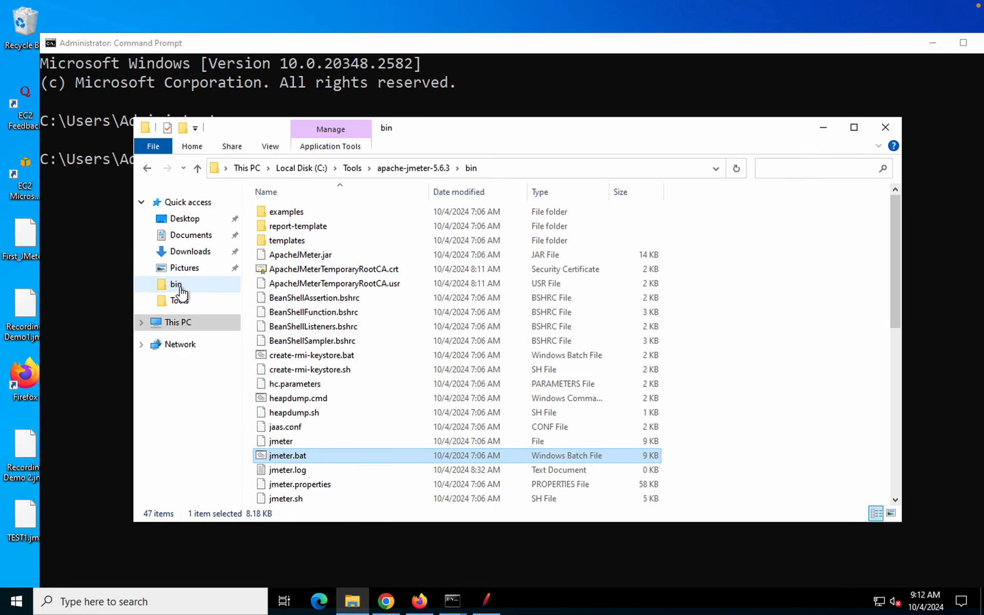
pyautogui.click(178, 286)
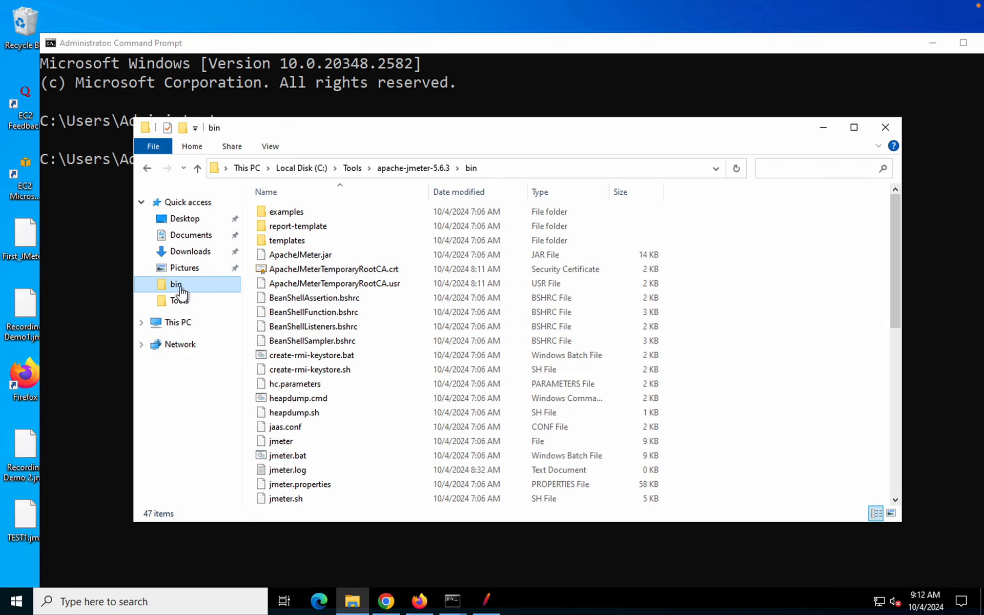
pyautogui.click(543, 172)
pyautogui.hotkey('ctrl', 'c')
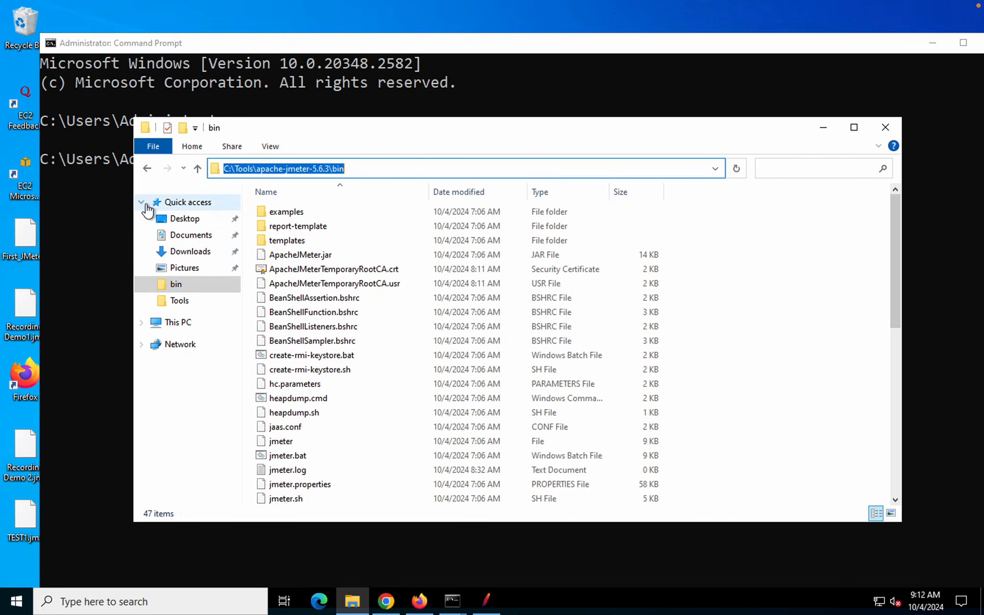
pyautogui.click(109, 202)
pyautogui.write('cd')
pyautogui.rightClick(313, 157)
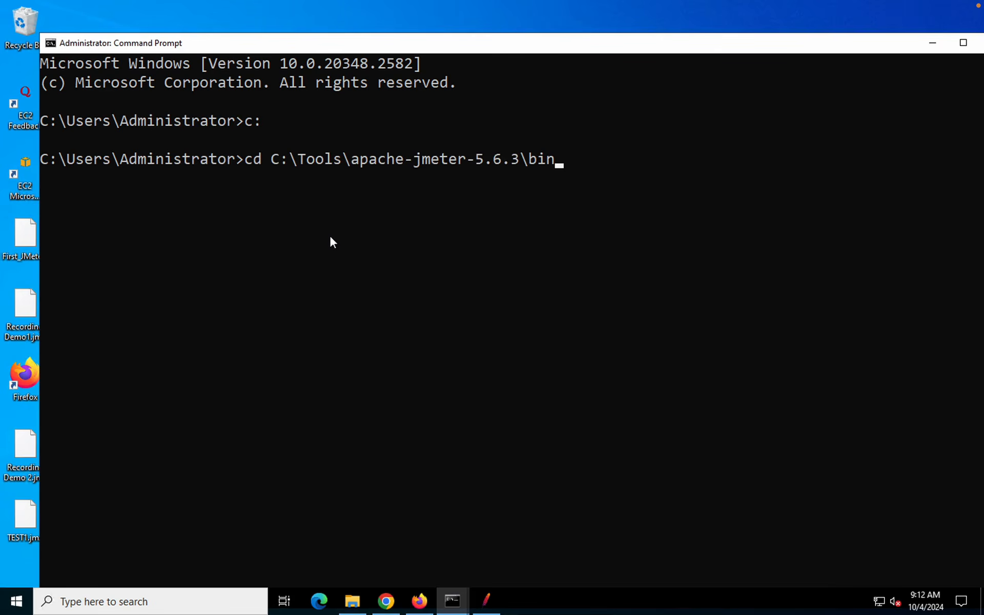
pyautogui.press('Return')
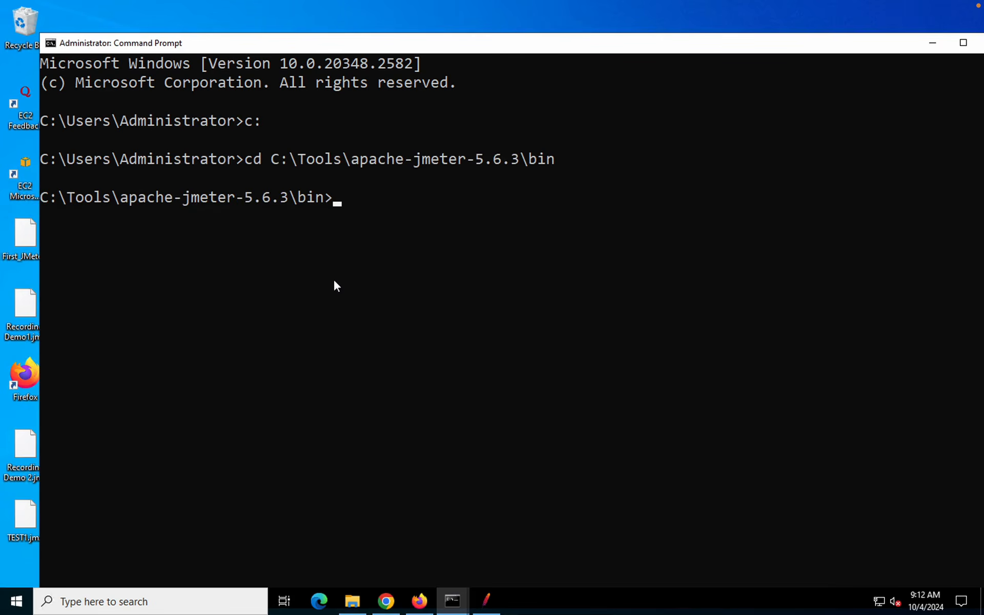
# Open a second command prompt in the bin folder by entering cmd in Explorer's address bar
pyautogui.click(352, 601)
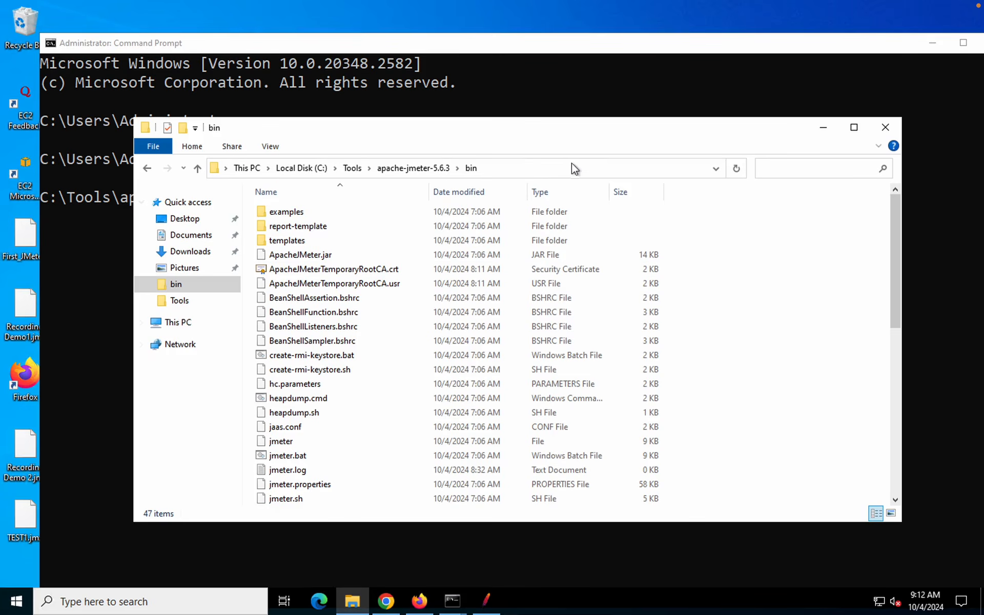
pyautogui.click(494, 172)
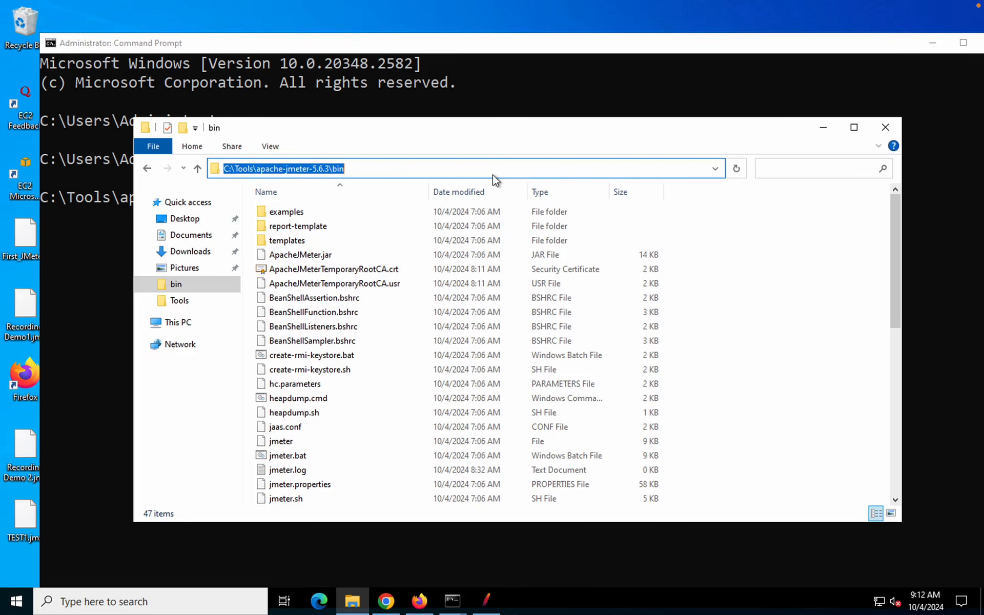
pyautogui.write('cmd')
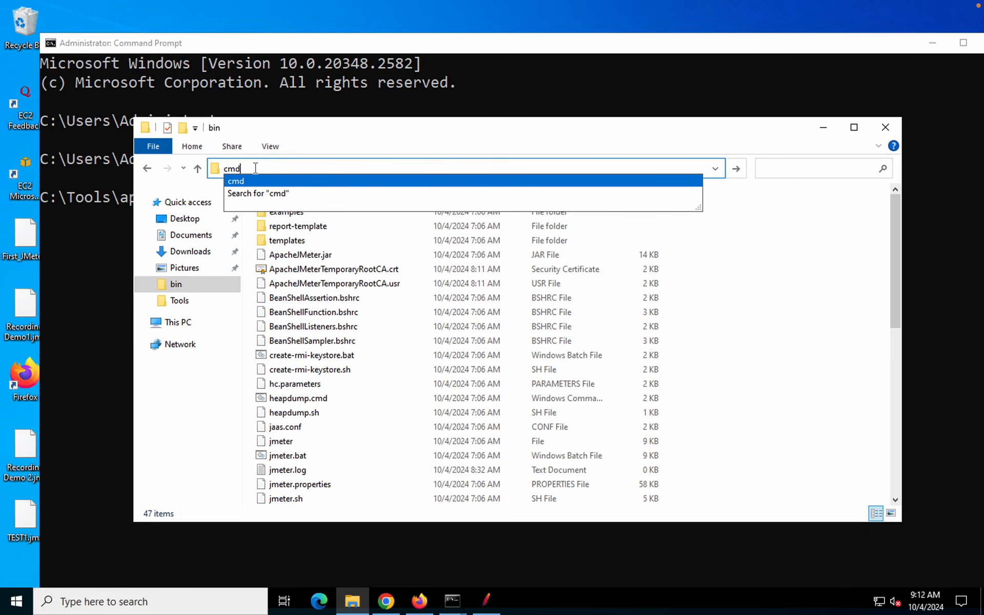
pyautogui.press('Return')
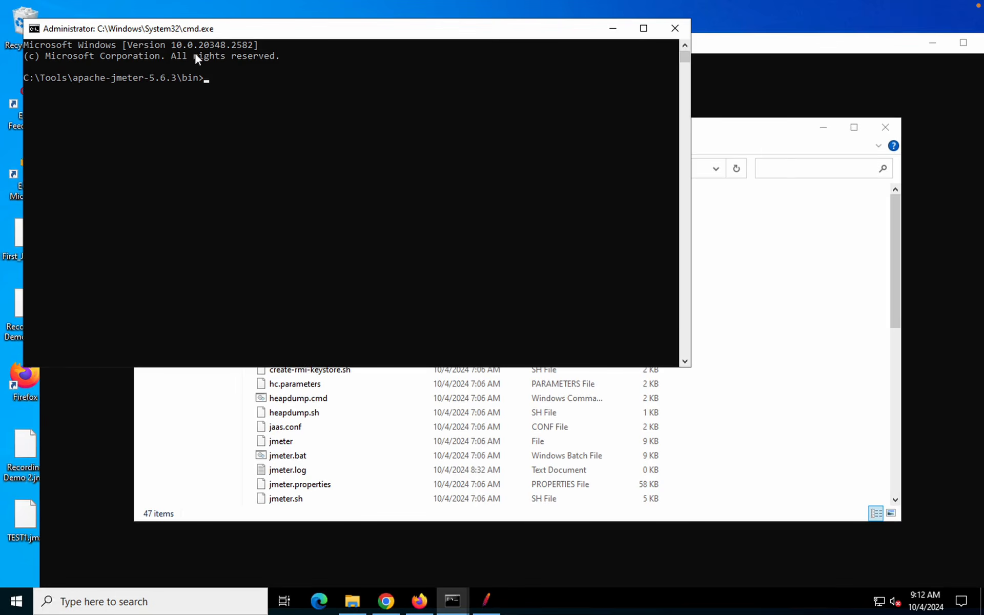
# Type jmeter -n -t at the bin prompt, following the slide's syntax that marks the test-file location
pyautogui.write('jmeter')
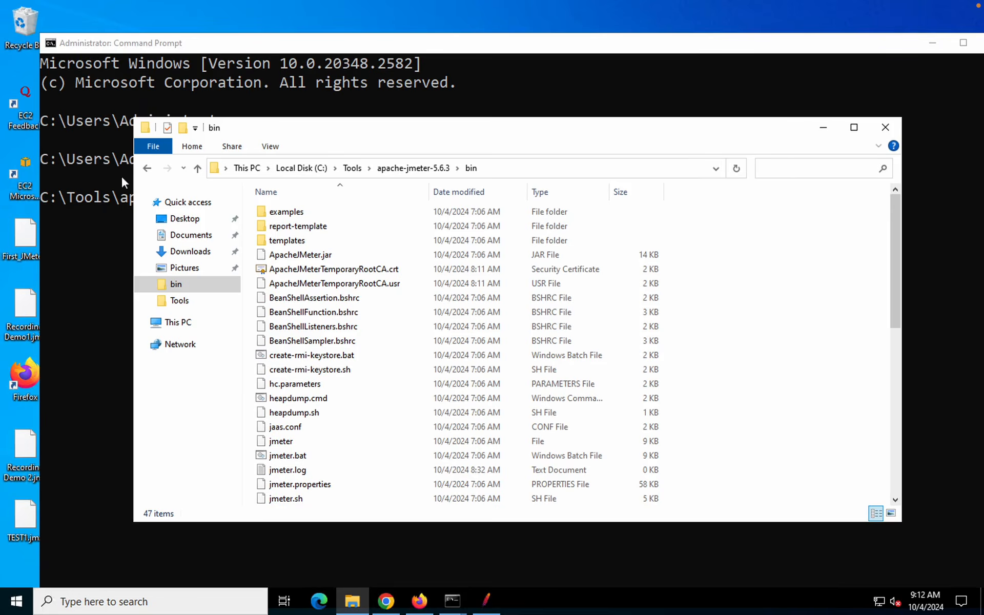
pyautogui.click(98, 202)
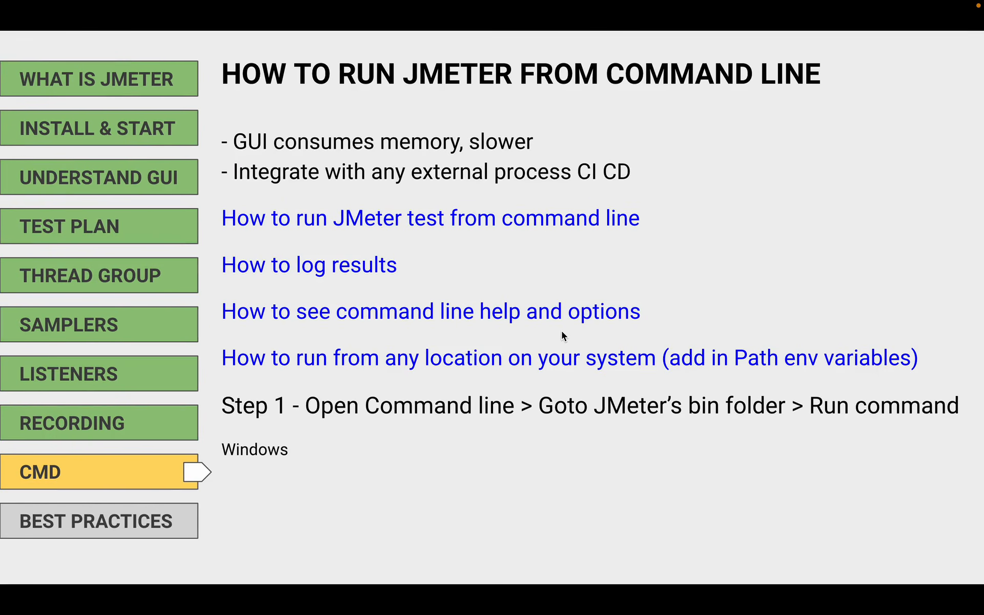
pyautogui.press('Right')
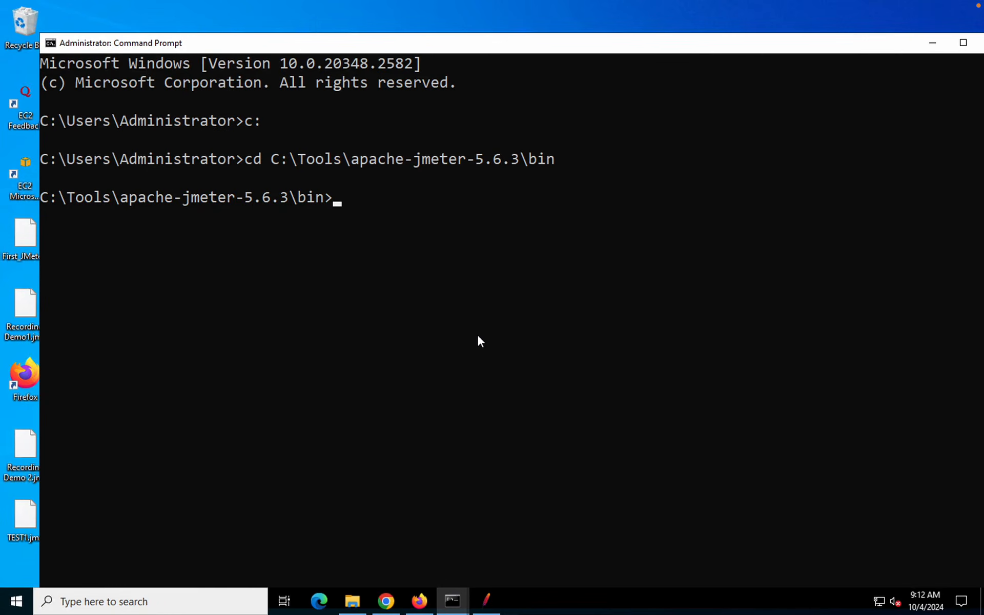
pyautogui.write('jmeter -n')
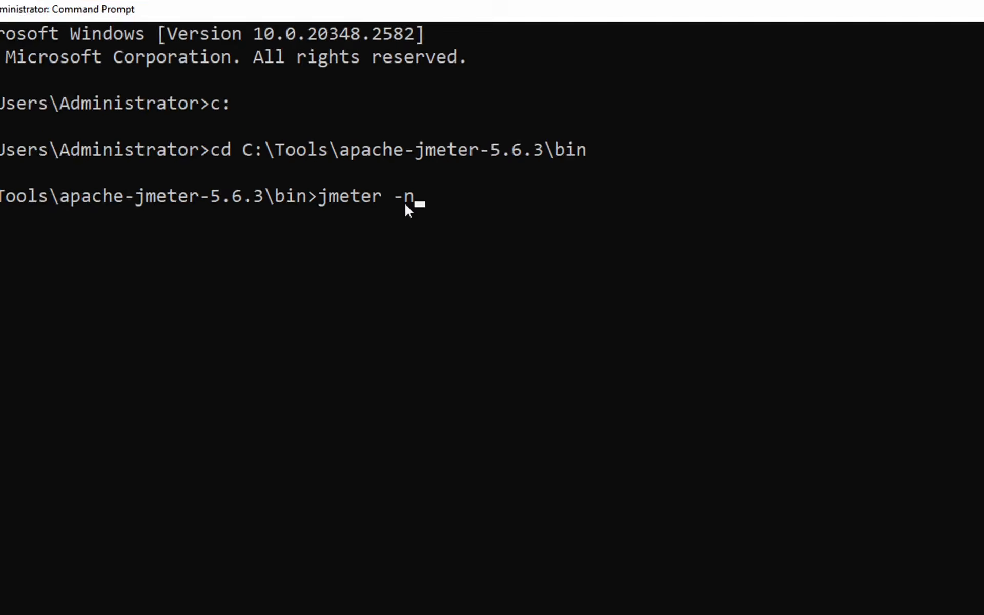
pyautogui.write(' -t')
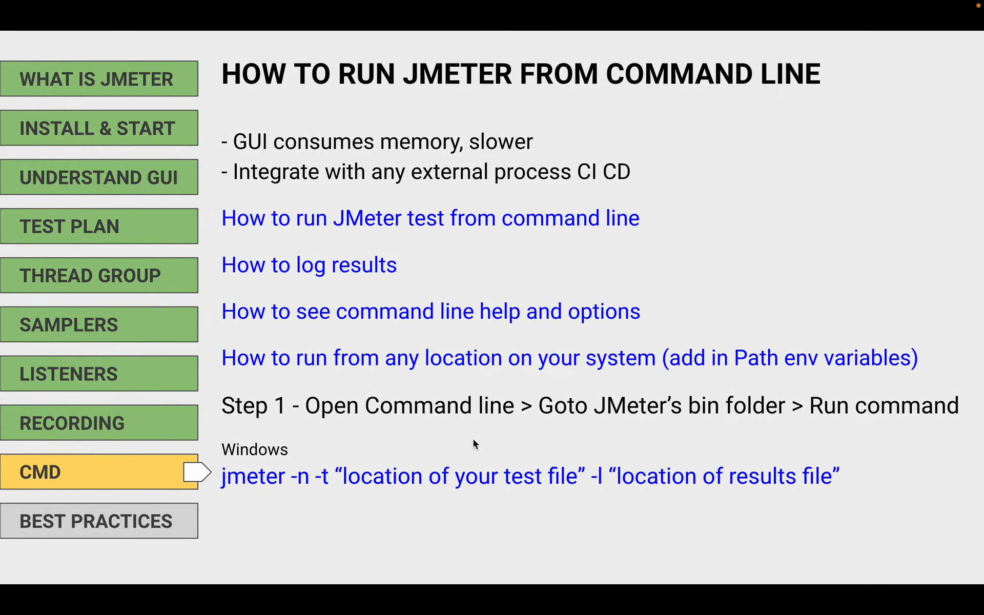
pyautogui.moveTo(333, 464); pyautogui.dragTo(586, 491)
pyautogui.hotkey('ctrl', 'Right')
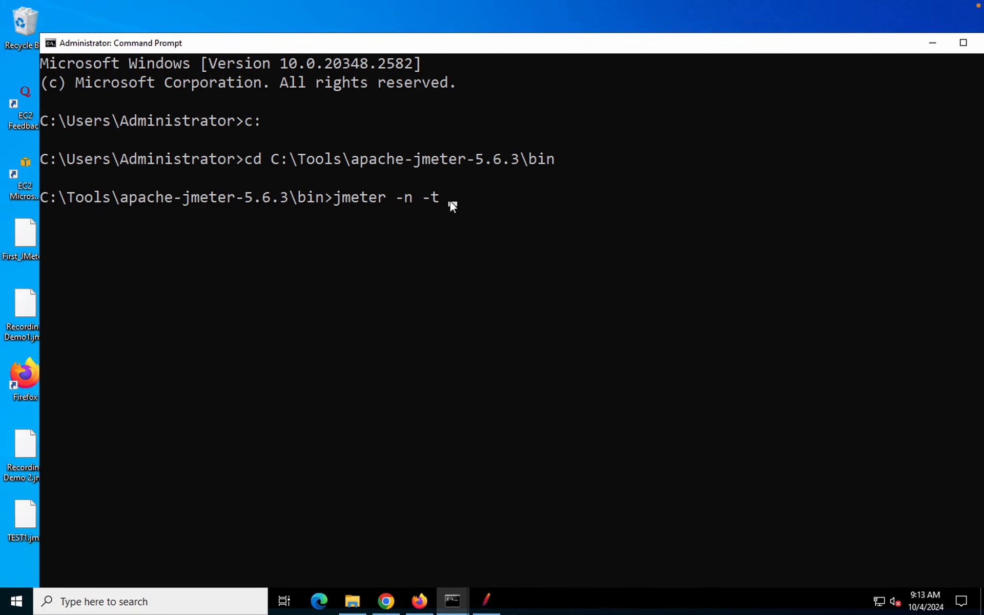
# Close the bin folder window and create a new desktop folder named Tests
pyautogui.click(4, 440)
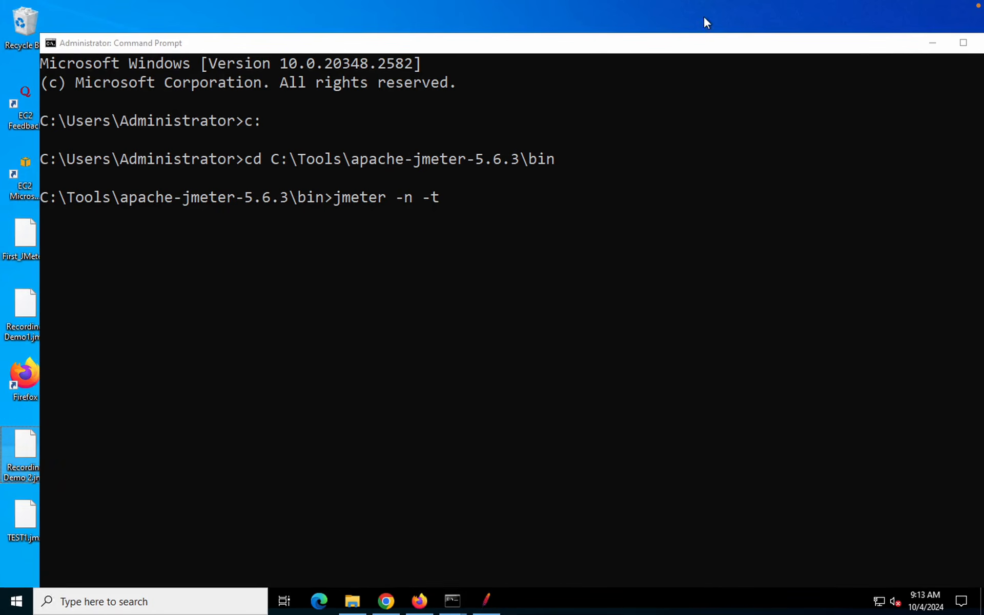
pyautogui.moveTo(571, 39); pyautogui.dragTo(796, 48)
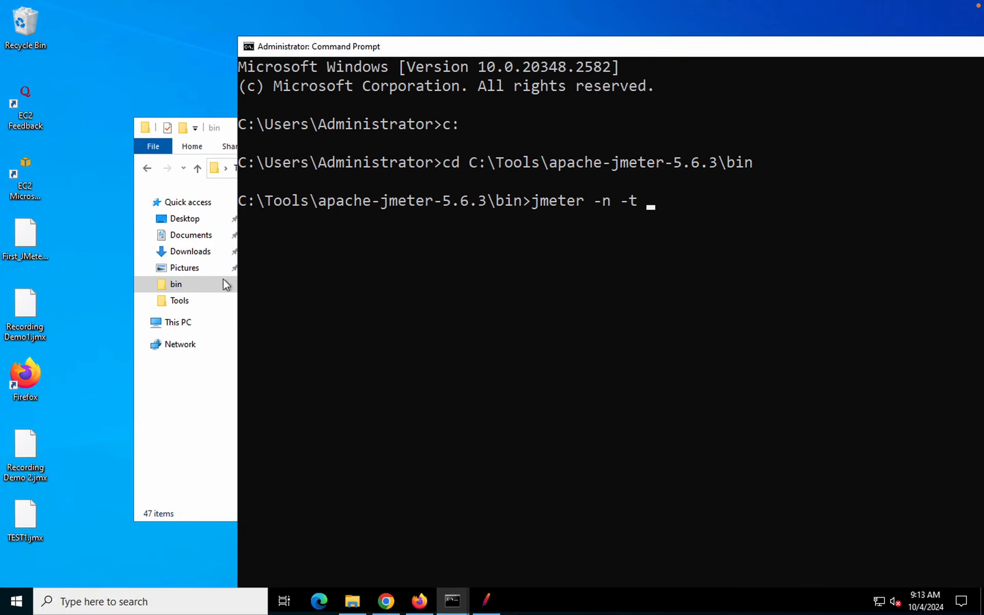
pyautogui.click(91, 399)
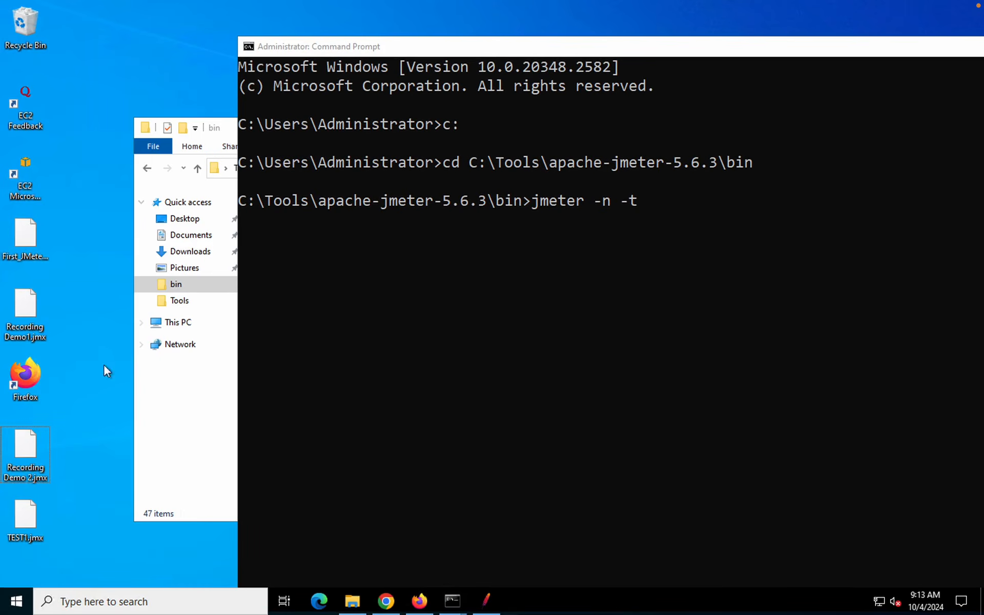
pyautogui.click(224, 132)
pyautogui.click(891, 127)
pyautogui.rightClick(100, 453)
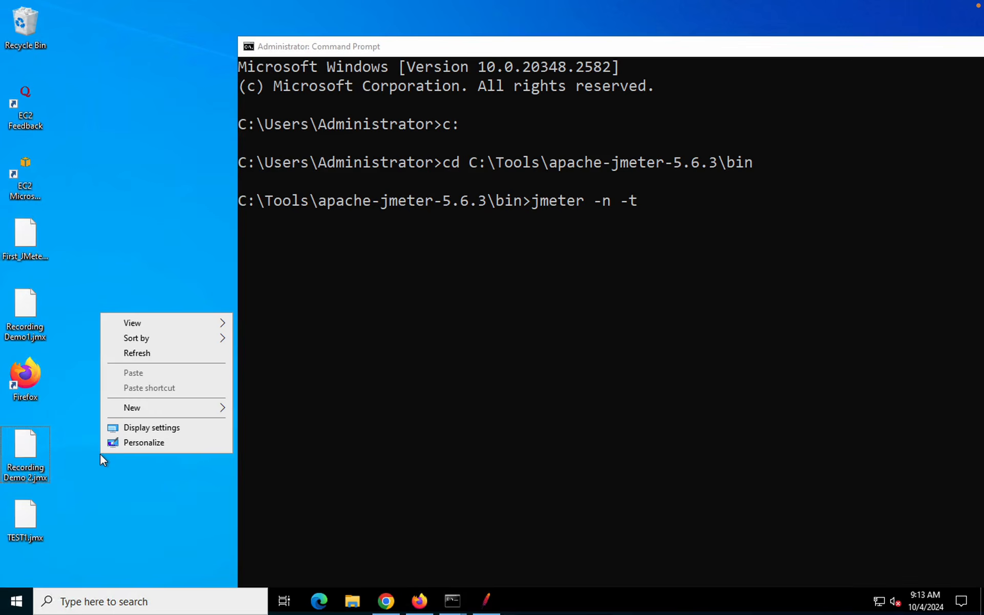
pyautogui.moveTo(136, 409)
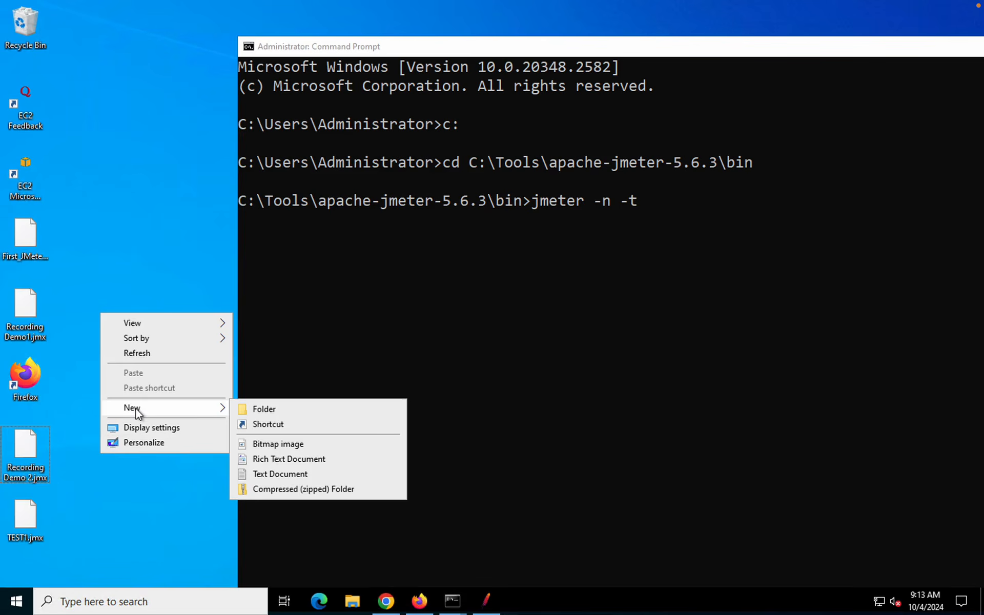
pyautogui.click(290, 408)
pyautogui.write('T')
pyautogui.press('BackSpace')
pyautogui.write('Tests')
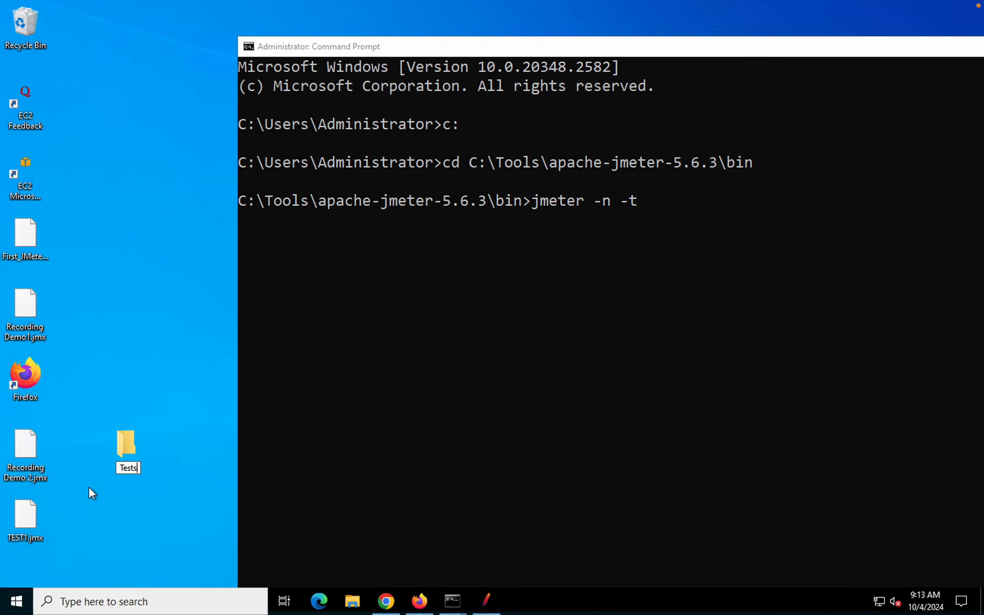
pyautogui.press('Return')
pyautogui.press('Return')
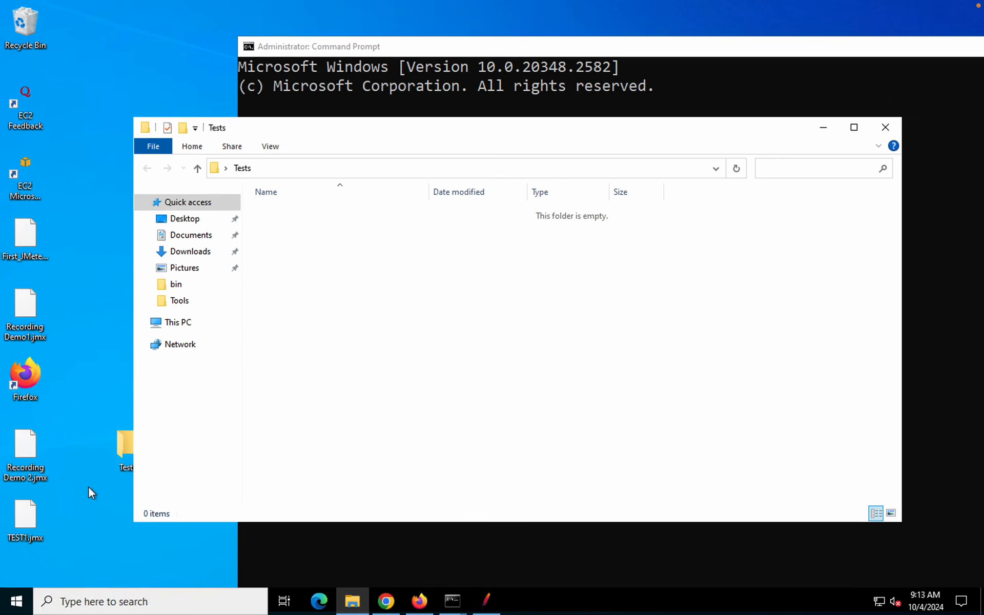
# Move TEST1.jmx, Recording Demo 2.jmx, Recording Demo1.jmx and First_JMeter_Test.jmx into Tests and copy its path
pyautogui.click(88, 487)
pyautogui.moveTo(23, 518); pyautogui.dragTo(130, 446)
pyautogui.moveTo(22, 456); pyautogui.dragTo(122, 456)
pyautogui.moveTo(44, 308); pyautogui.dragTo(387, 320)
pyautogui.moveTo(32, 235); pyautogui.dragTo(435, 315)
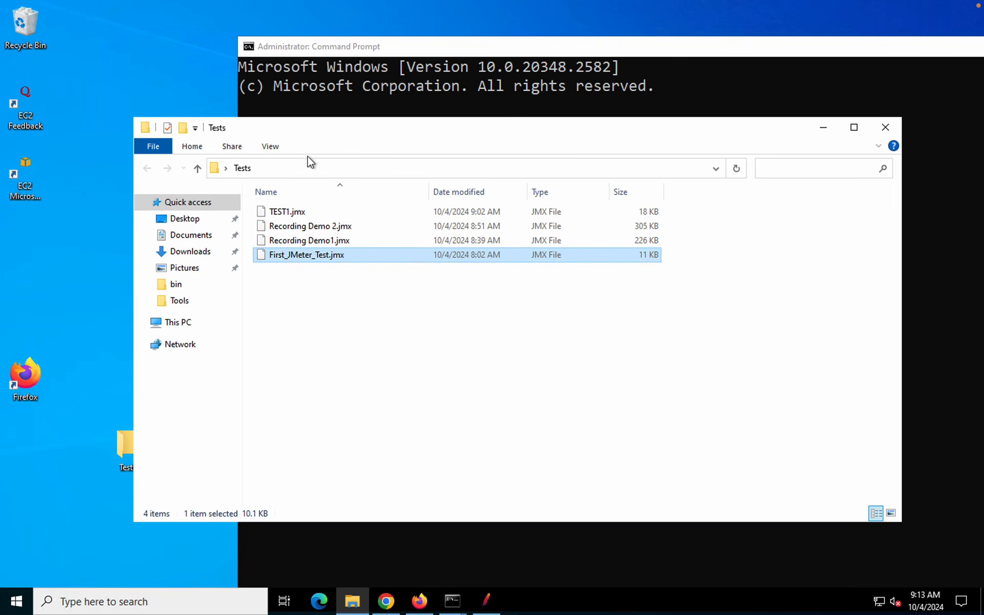
pyautogui.click(303, 169)
pyautogui.hotkey('ctrl', 'c')
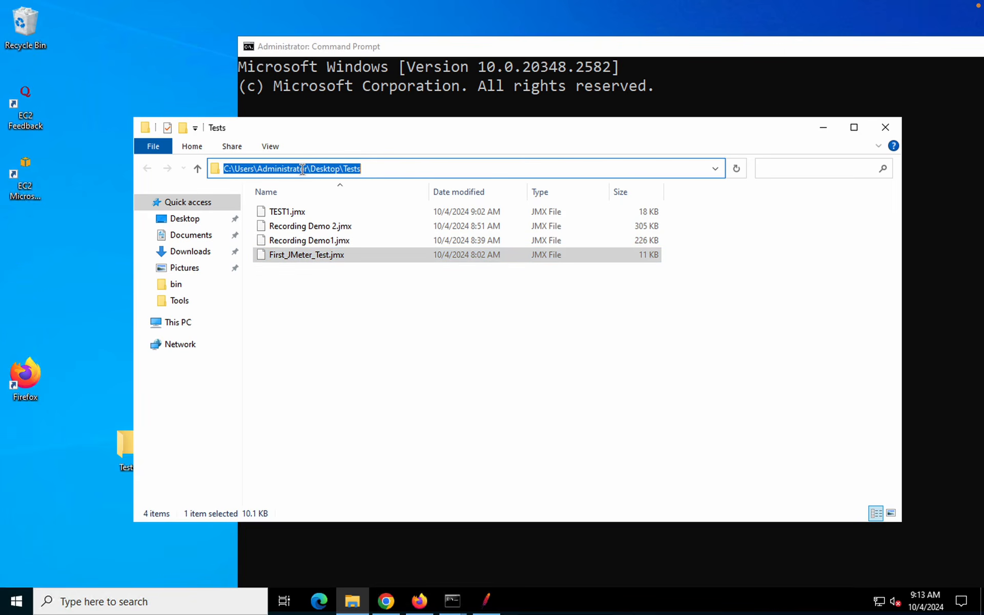
pyautogui.click(484, 90)
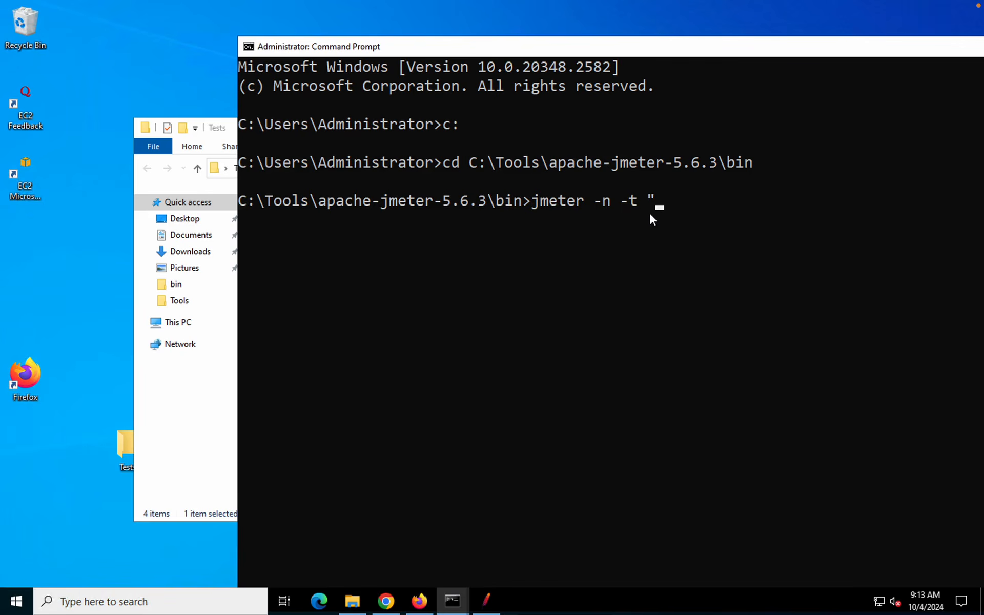
# Complete the jmeter -n -t command with the quoted Desktop\Tests\TEST1.jmx path
pyautogui.write('"')
pyautogui.hotkey('ctrl', 'v')
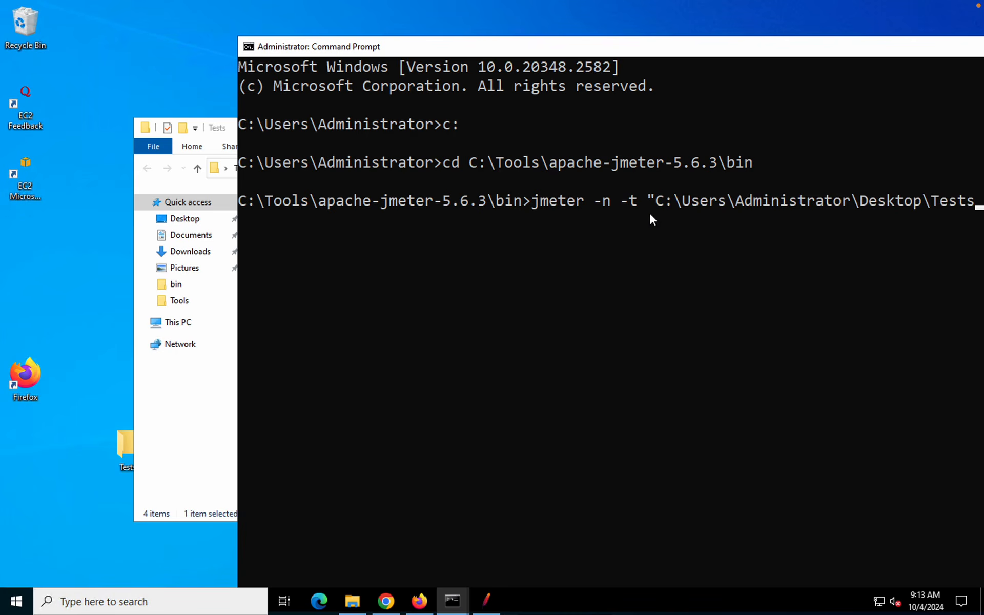
pyautogui.write('"')
pyautogui.moveTo(714, 52); pyautogui.dragTo(507, 62)
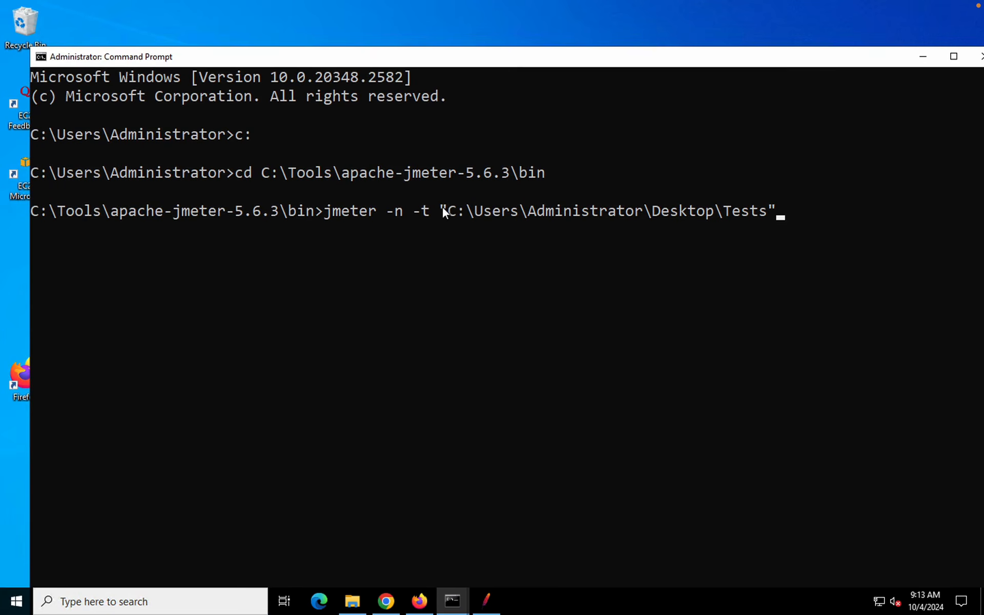
pyautogui.press('Left')
pyautogui.write('\\T')
pyautogui.press('Tab')
pyautogui.press('BackSpace')
pyautogui.press('BackSpace')
pyautogui.press('BackSpace')
pyautogui.press('BackSpace')
pyautogui.press('BackSpace')
pyautogui.press('BackSpace')
pyautogui.press('BackSpace')
pyautogui.press('BackSpace')
pyautogui.press('Tab')
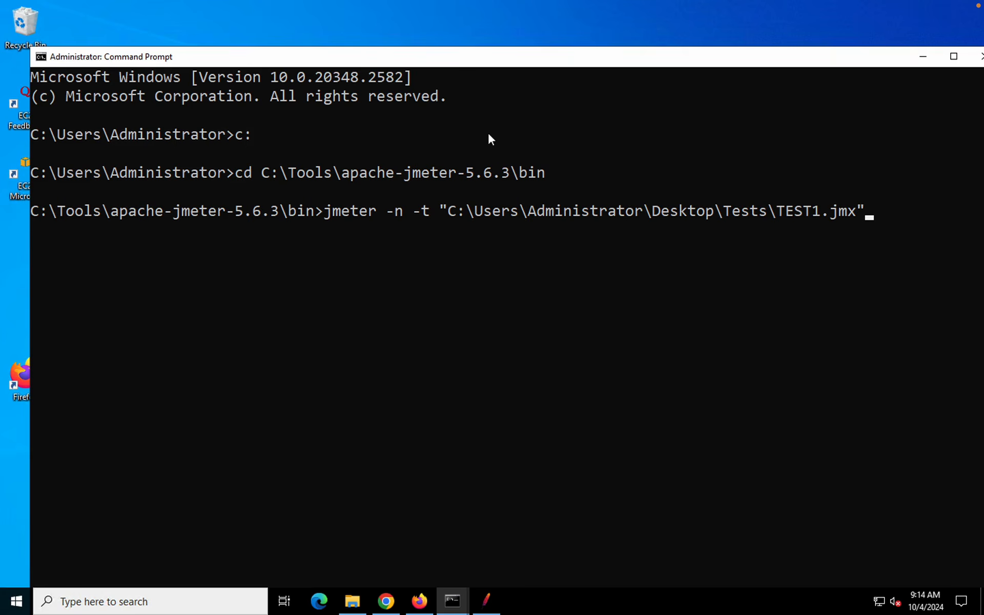
pyautogui.moveTo(469, 64); pyautogui.dragTo(461, 54)
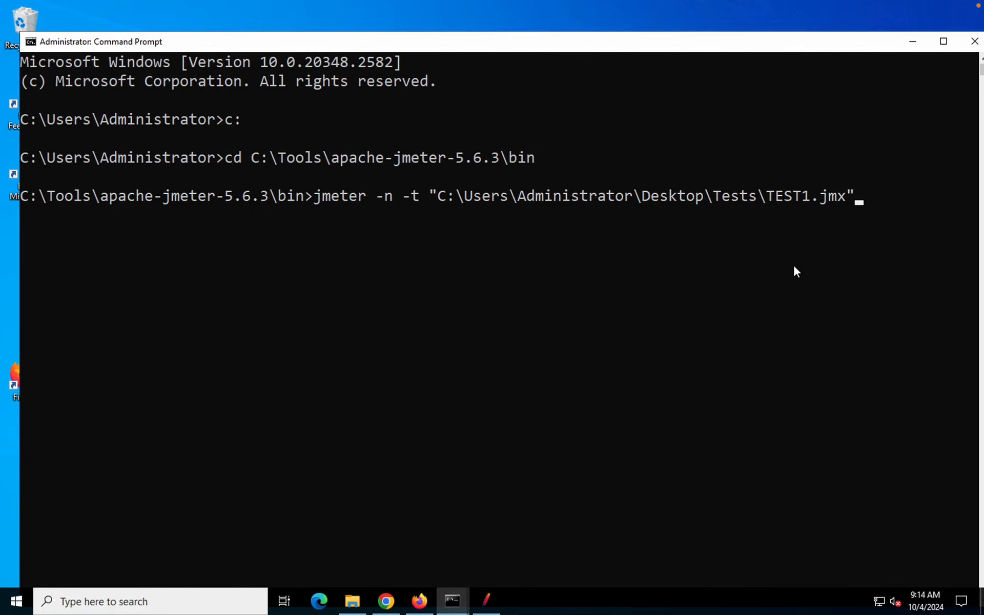
# Add -l to the command and create an empty folder named Reports inside Tests
pyautogui.write('-l')
pyautogui.click(354, 601)
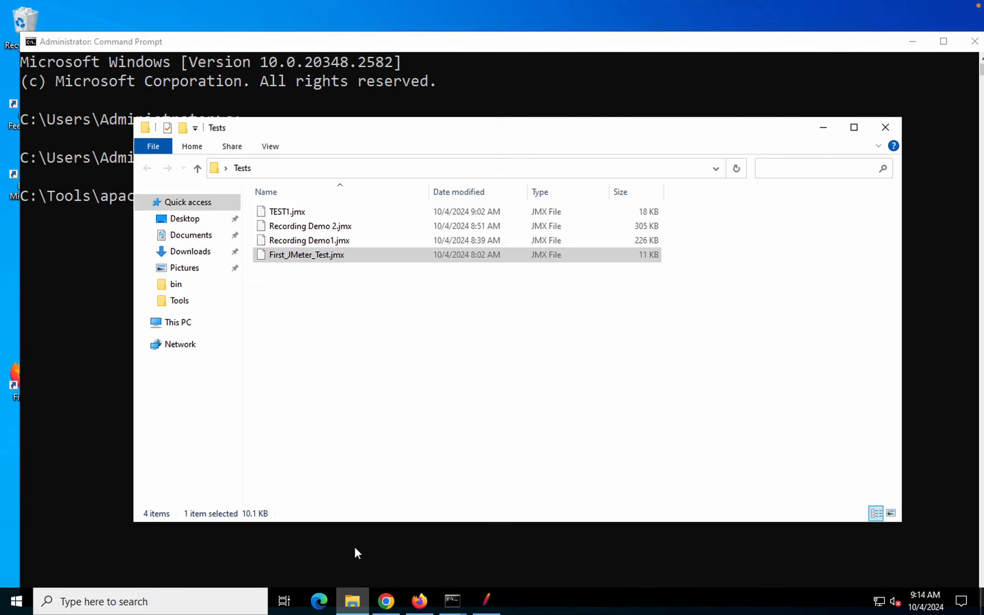
pyautogui.click(343, 334)
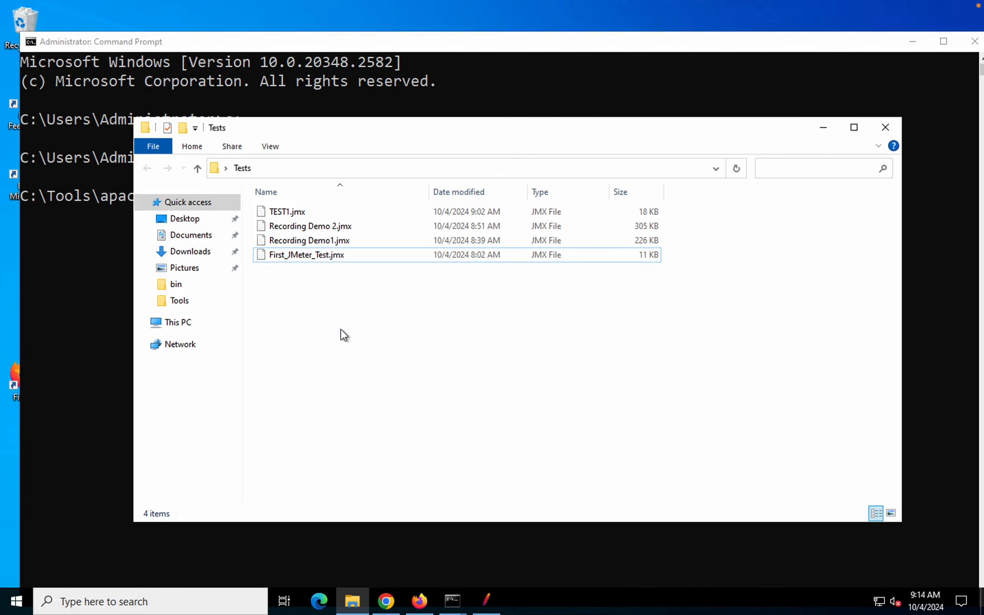
pyautogui.rightClick(342, 334)
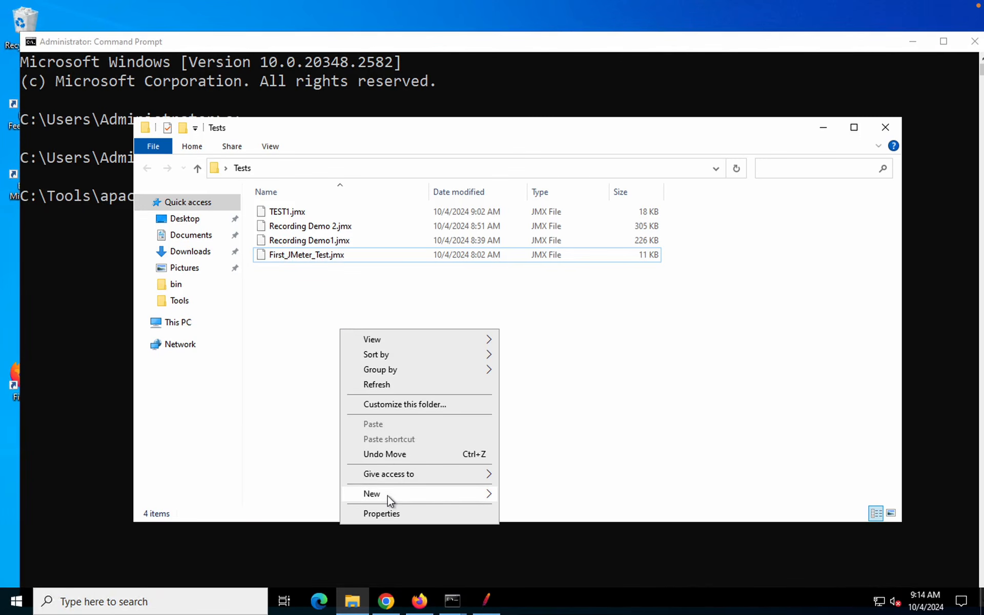
pyautogui.moveTo(390, 495)
pyautogui.click(503, 495)
pyautogui.write('R')
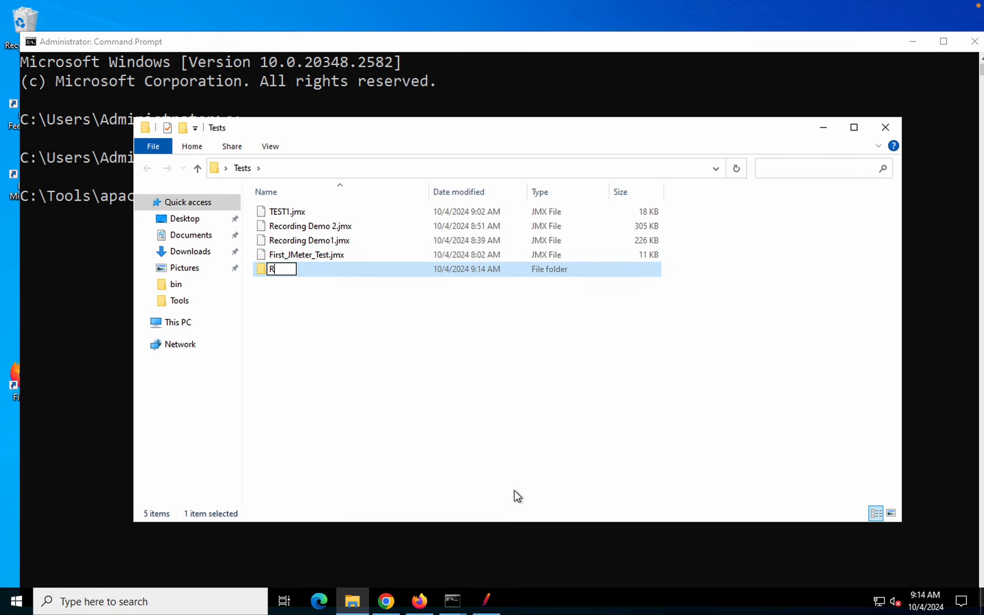
pyautogui.write('eports')
pyautogui.press('Return')
pyautogui.press('Return')
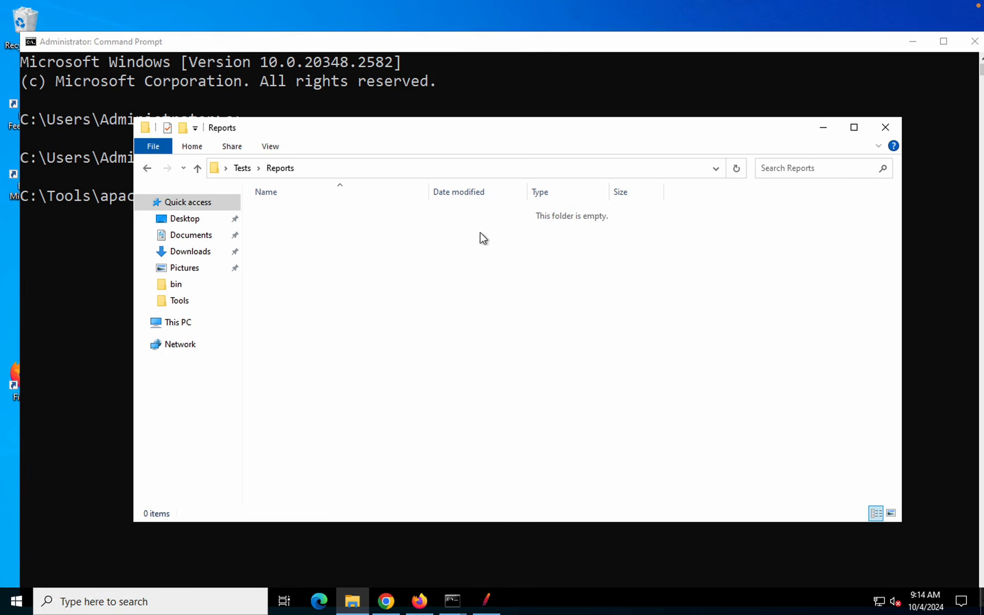
# Copy the Reports folder path and paste it, quoted, after -l in the command
pyautogui.click(378, 169)
pyautogui.hotkey('ctrl', 'c')
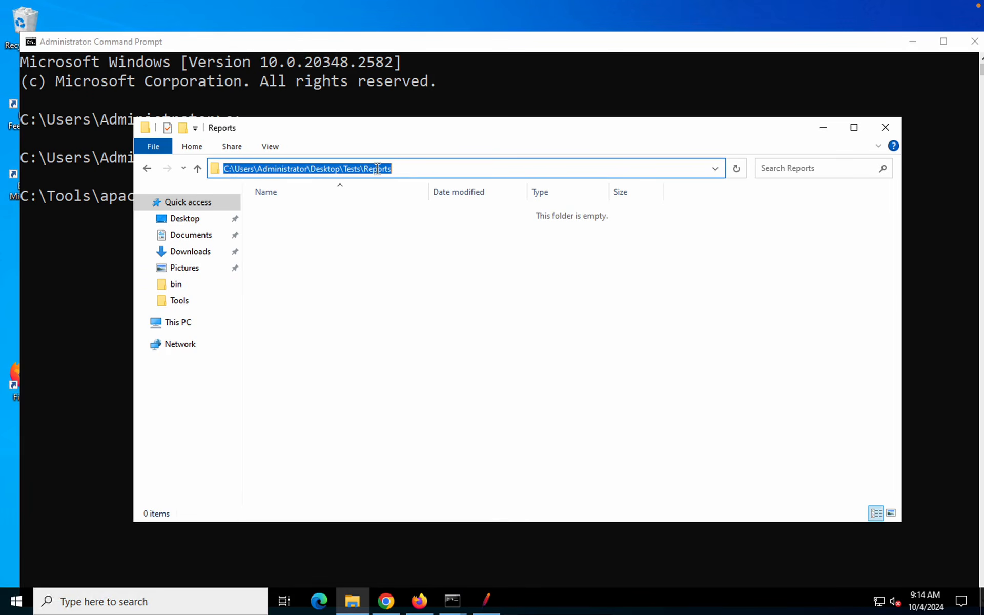
pyautogui.click(908, 293)
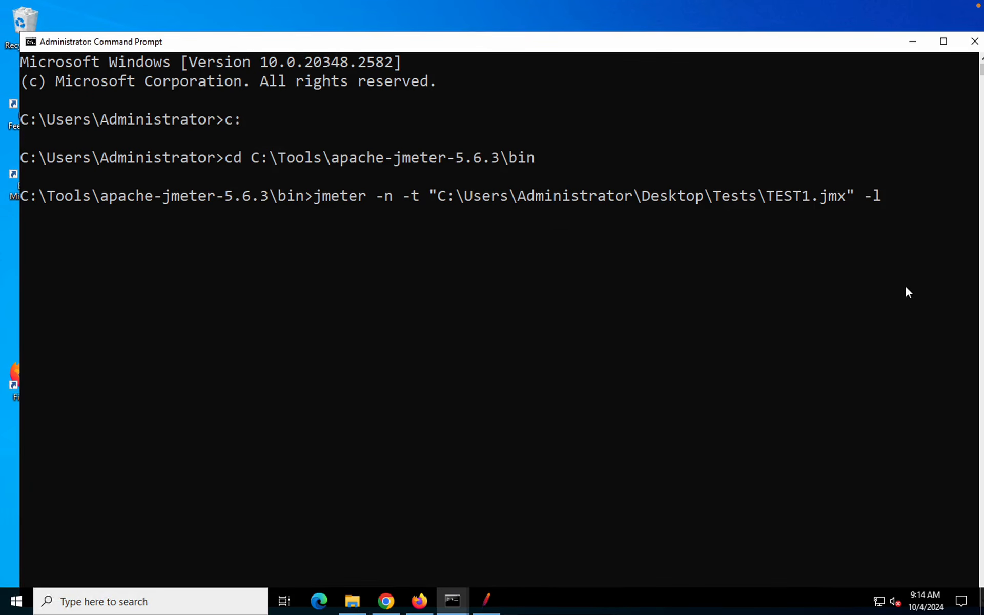
pyautogui.write('"')
pyautogui.rightClick(910, 214)
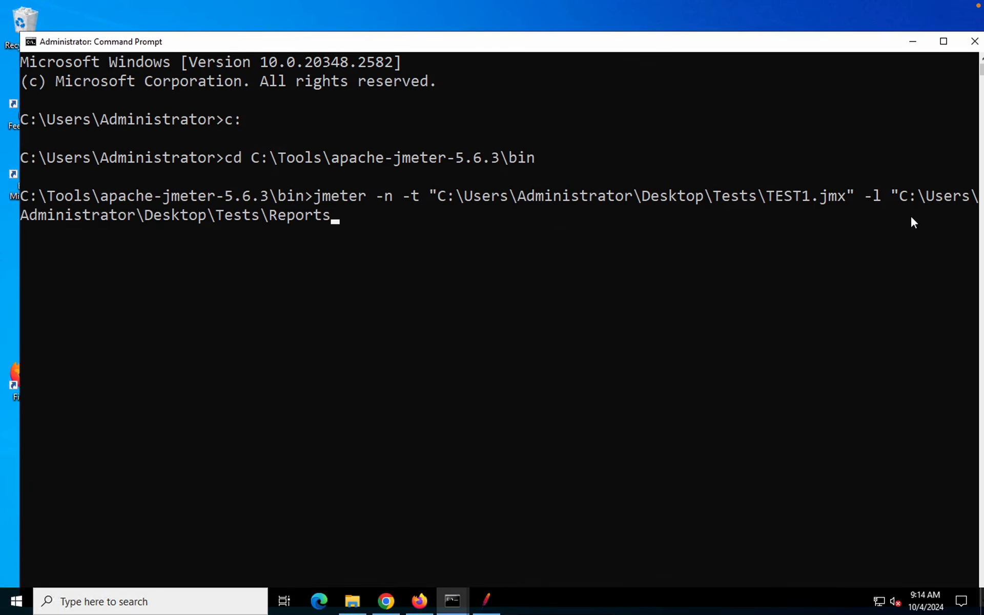
pyautogui.write('"')
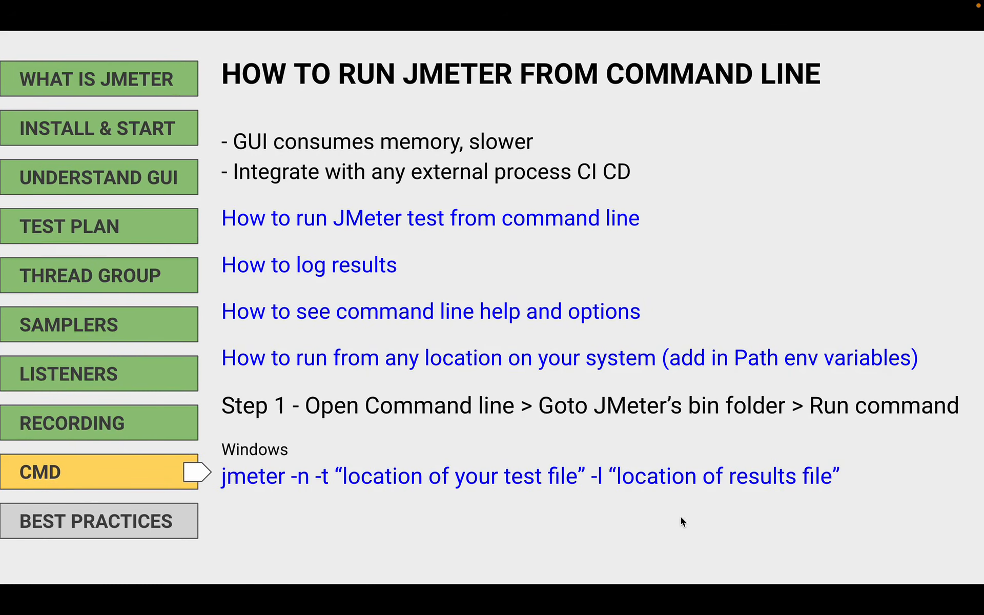
# Reveal the Linux / Mac sh jmeter command on the slide and box sh jmeter -n -t in red
pyautogui.click(628, 518)
pyautogui.click(628, 519)
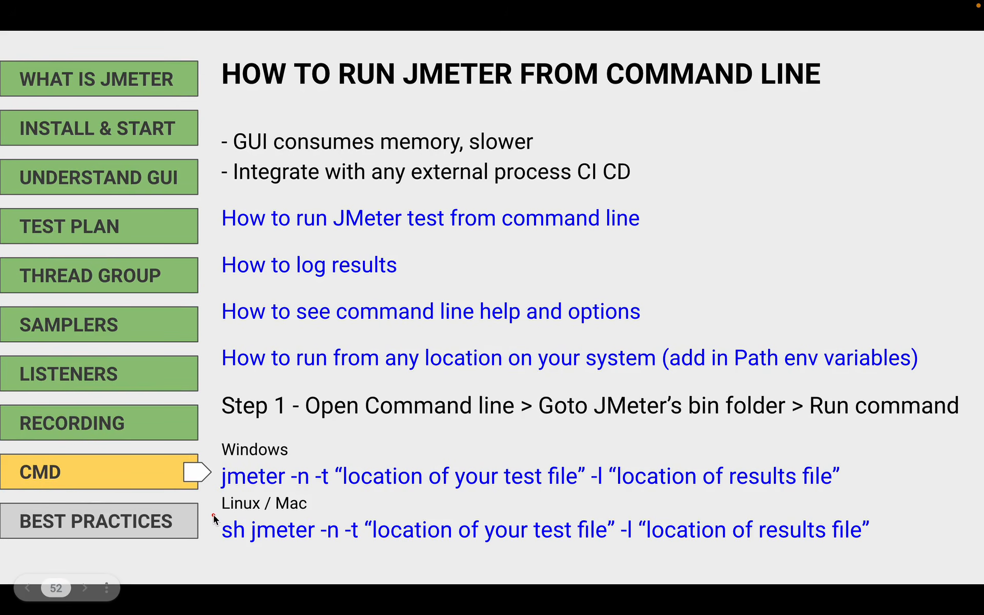
pyautogui.moveTo(213, 513); pyautogui.dragTo(318, 549)
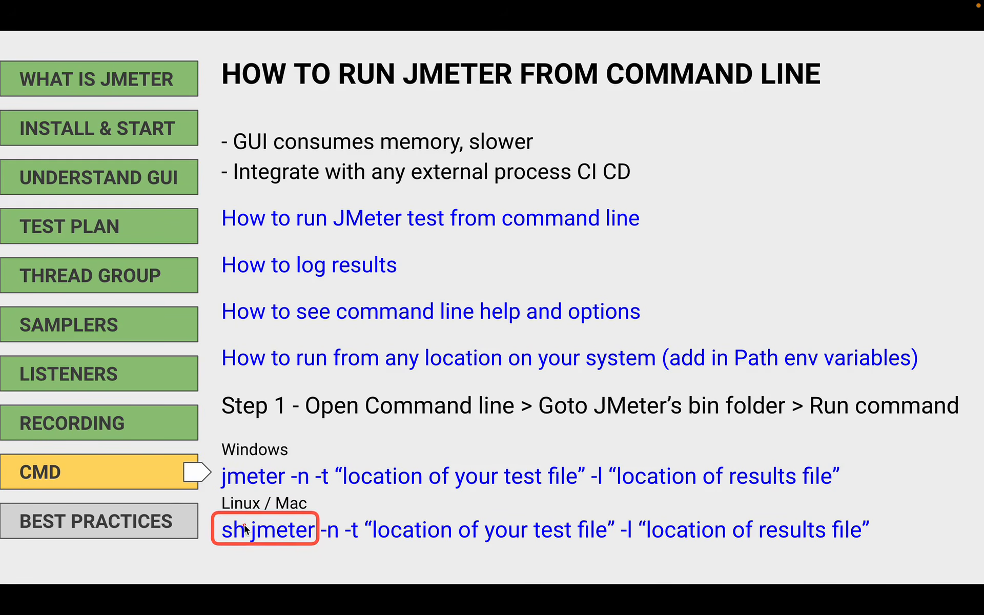
pyautogui.moveTo(220, 519); pyautogui.dragTo(379, 544)
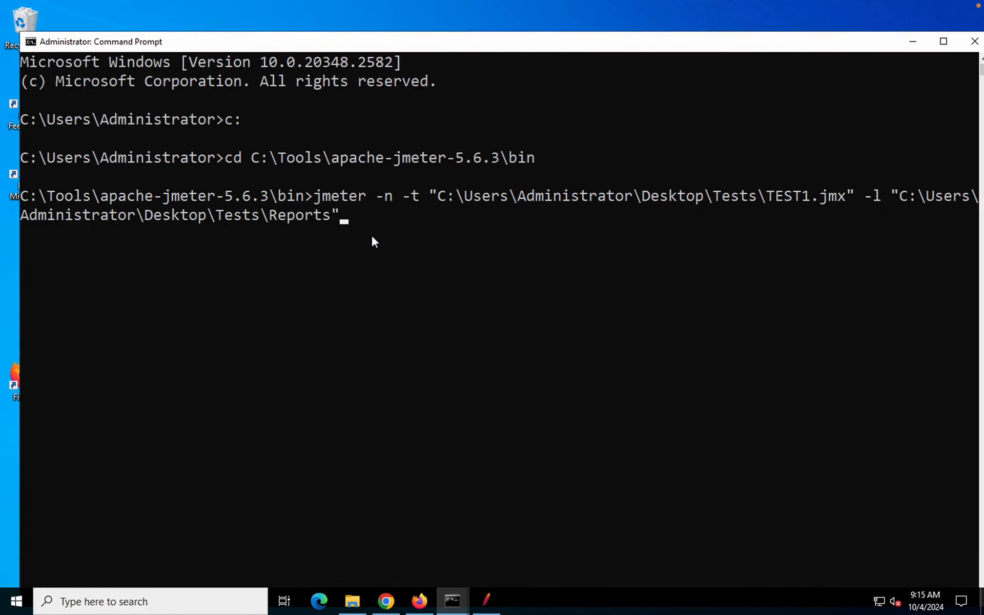
# Run TEST1 non-GUI to completion (5 samples, 0% errors) and confirm Tests\Reports is still empty
pyautogui.press('Return')
pyautogui.moveTo(362, 41)
pyautogui.mouseDown()
pyautogui.moveTo(380, 17)
pyautogui.moveTo(336, 23)
pyautogui.moveTo(365, 21)
pyautogui.mouseUp()
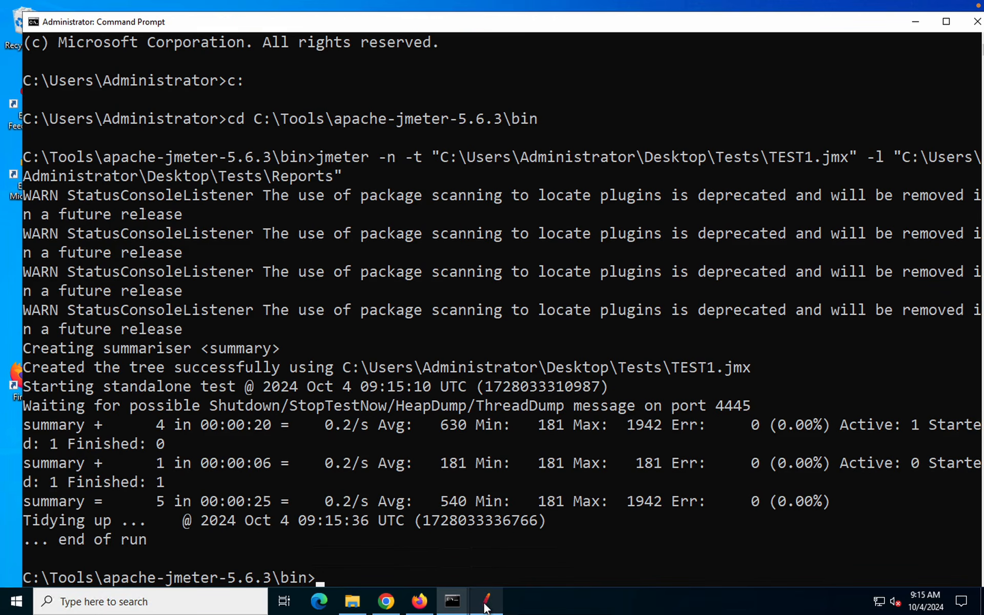
pyautogui.click(354, 602)
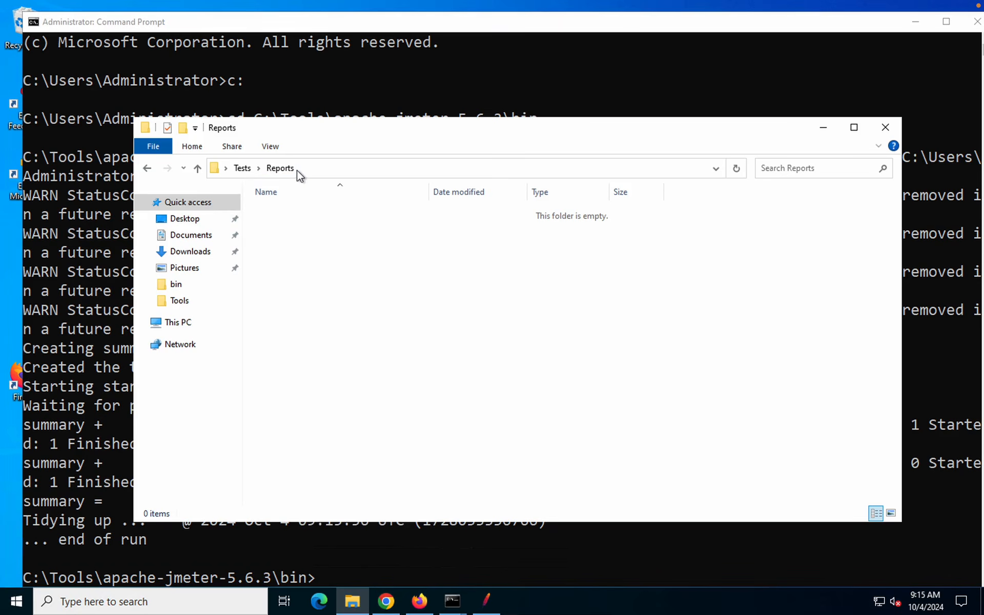
pyautogui.click(245, 169)
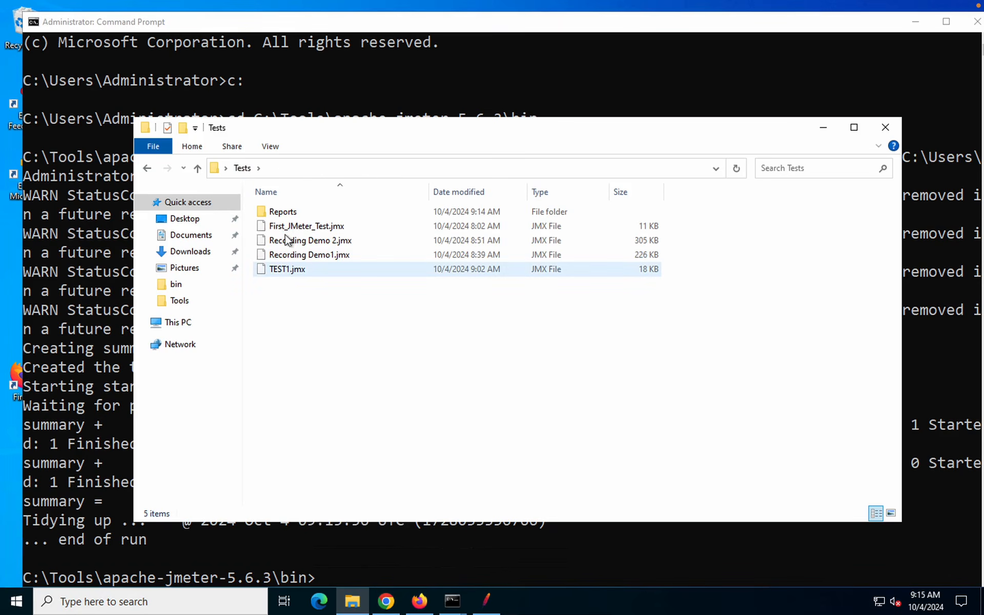
pyautogui.click(280, 214)
pyautogui.doubleClick(280, 214)
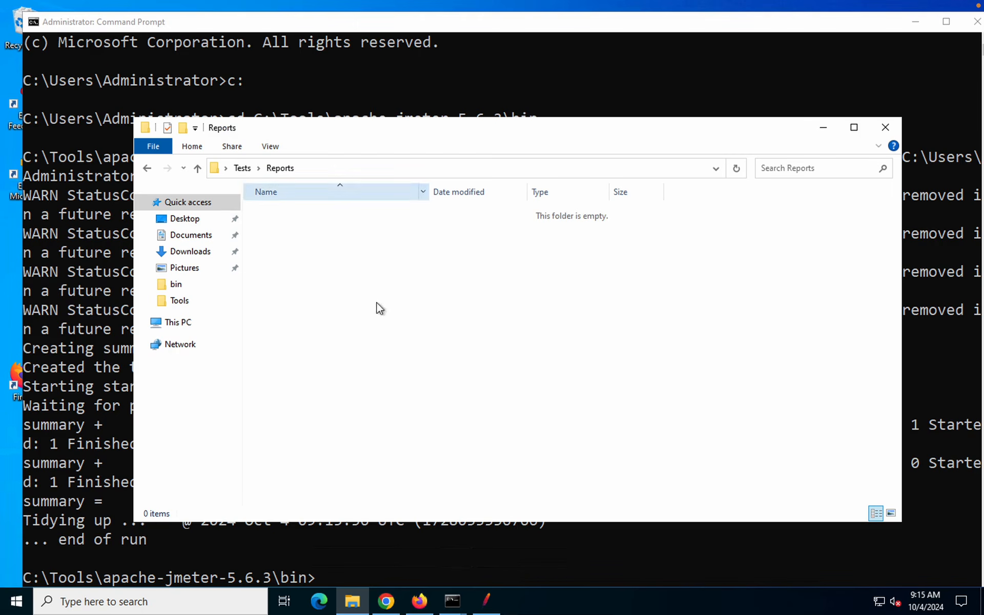
pyautogui.click(87, 370)
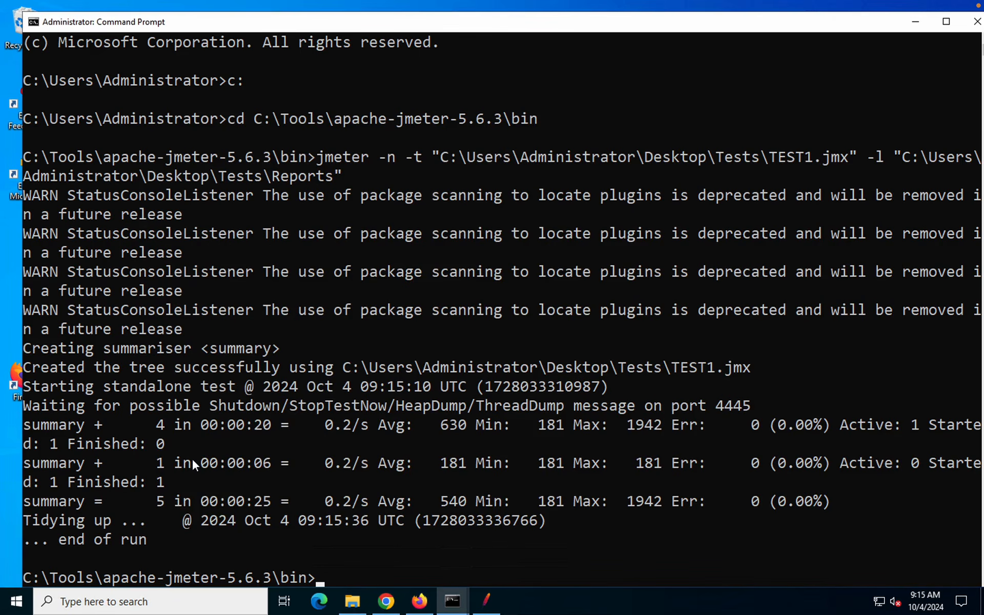
# Rerun the command with \result1.jtl appended to the Reports path, and find result1.jtl in Reports
pyautogui.press('Up')
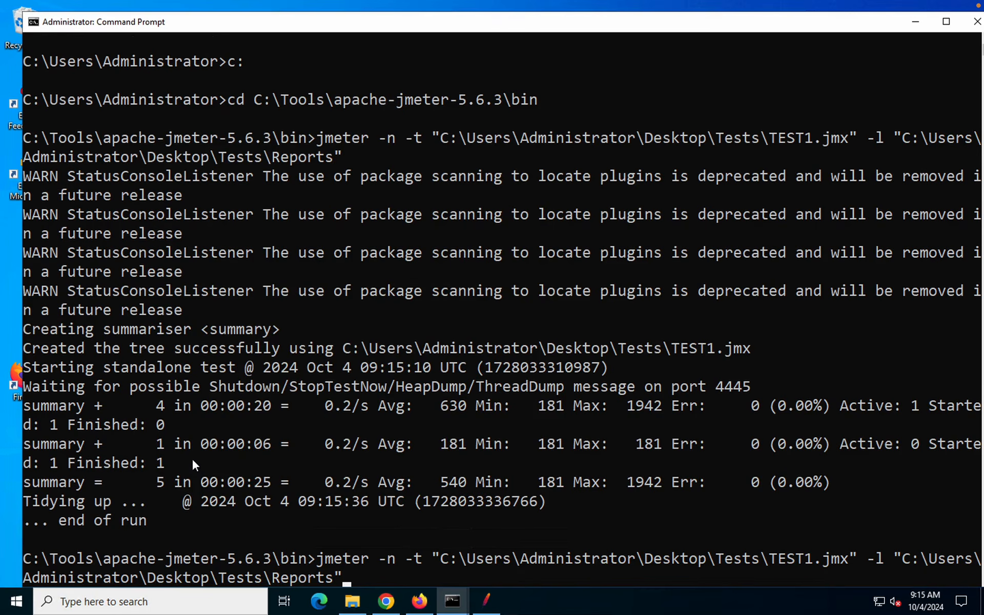
pyautogui.press('Left')
pyautogui.write('\\')
pyautogui.write('result')
pyautogui.write('1.')
pyautogui.write('jtl')
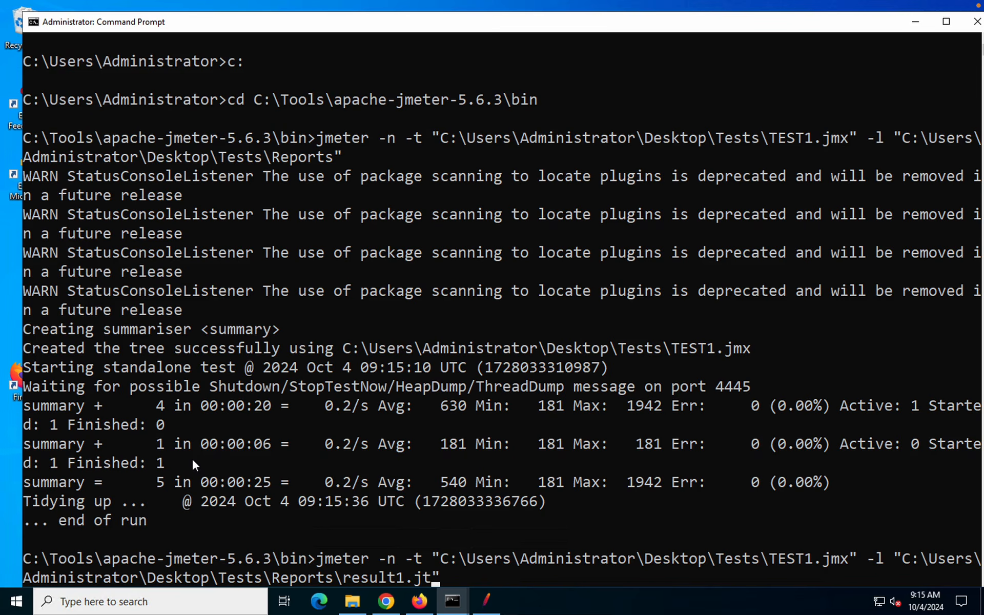
pyautogui.press('Return')
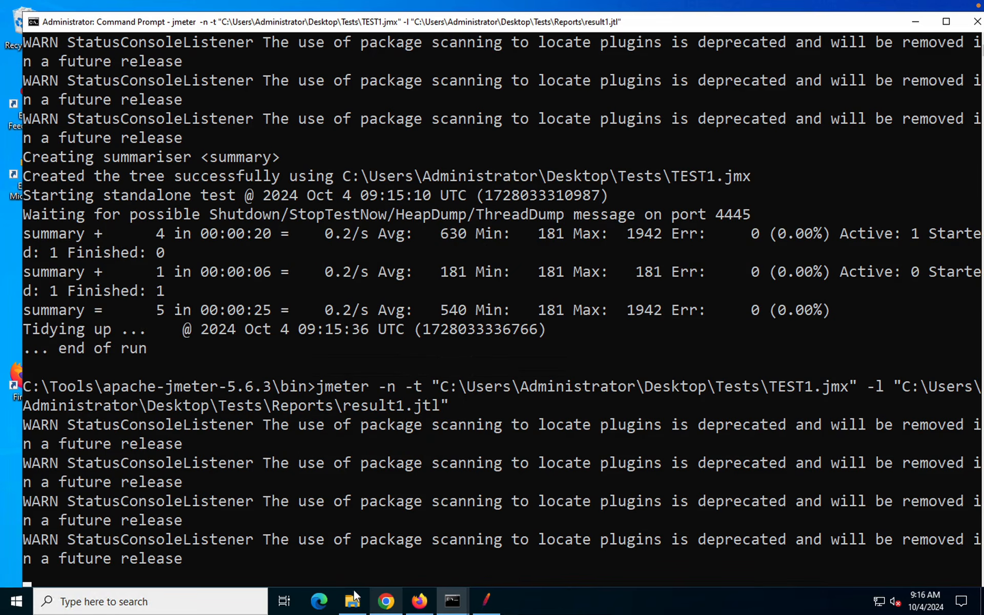
pyautogui.moveTo(356, 605)
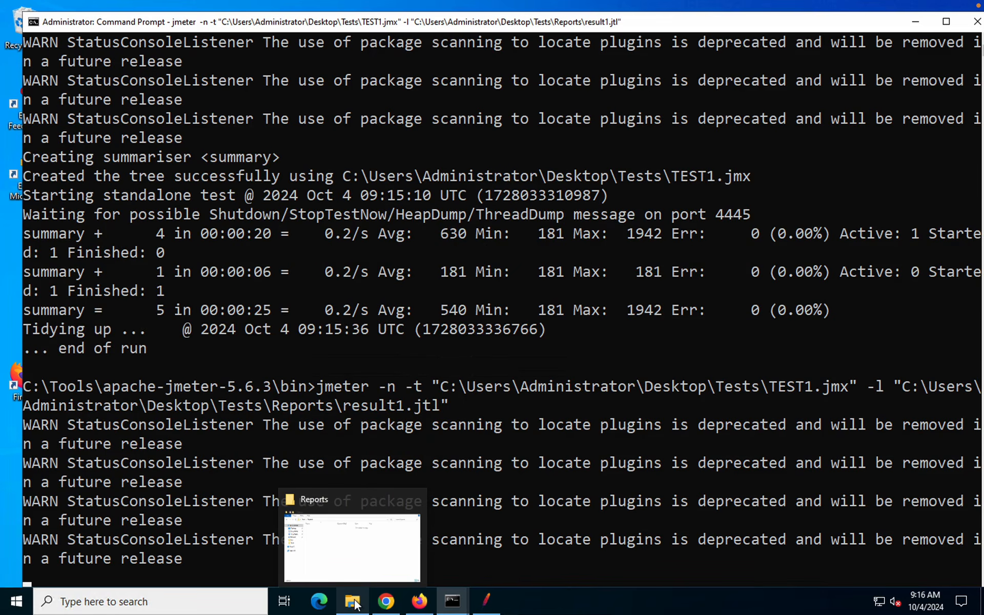
pyautogui.click(355, 518)
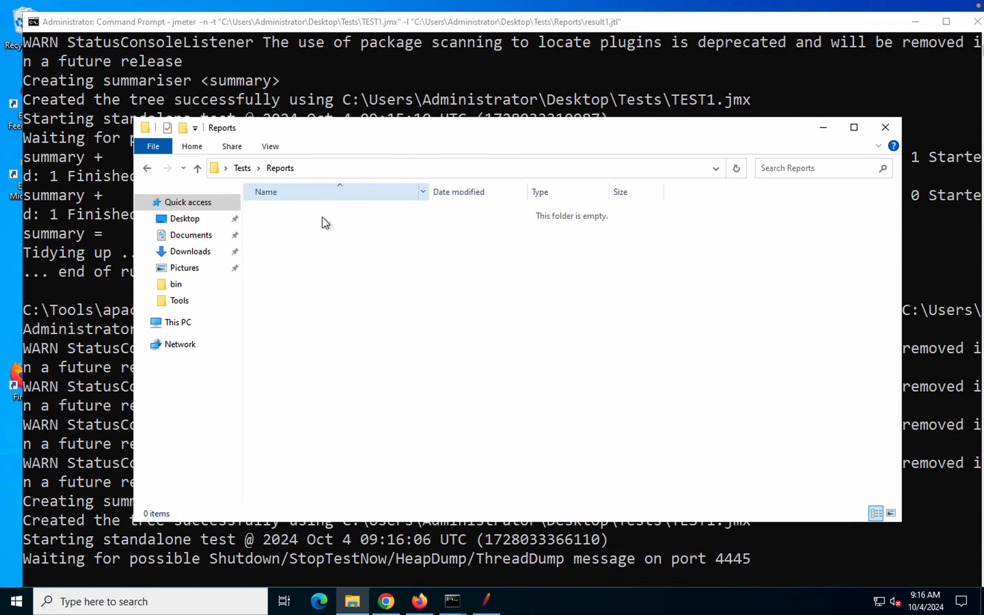
pyautogui.click(294, 214)
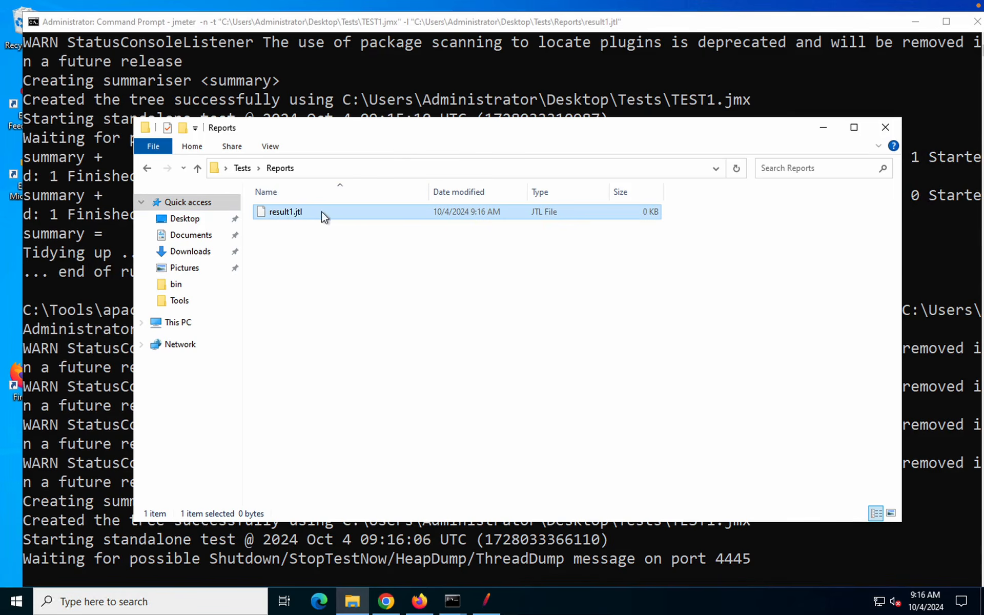
pyautogui.rightClick(284, 215)
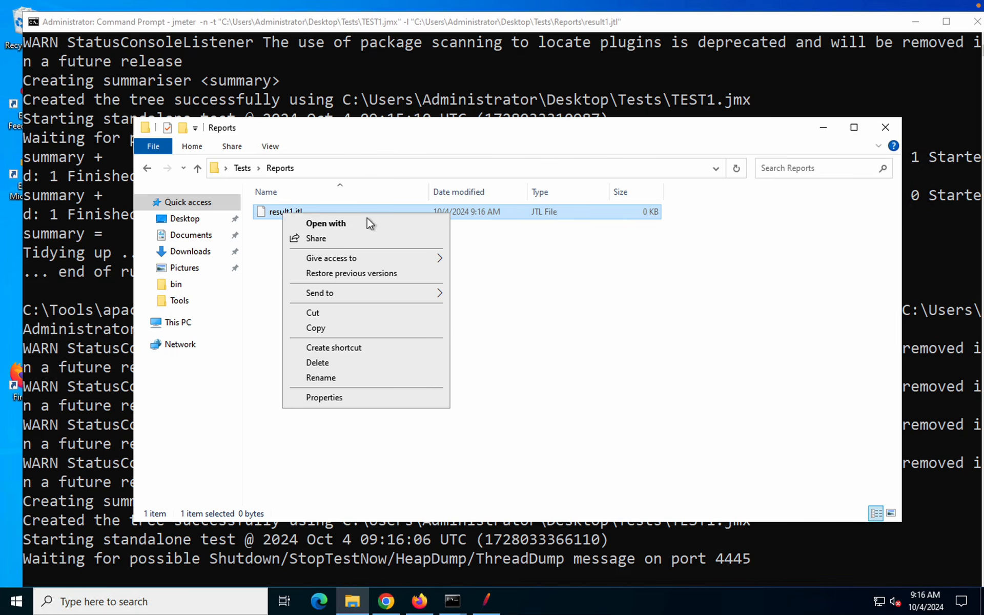
pyautogui.click(568, 300)
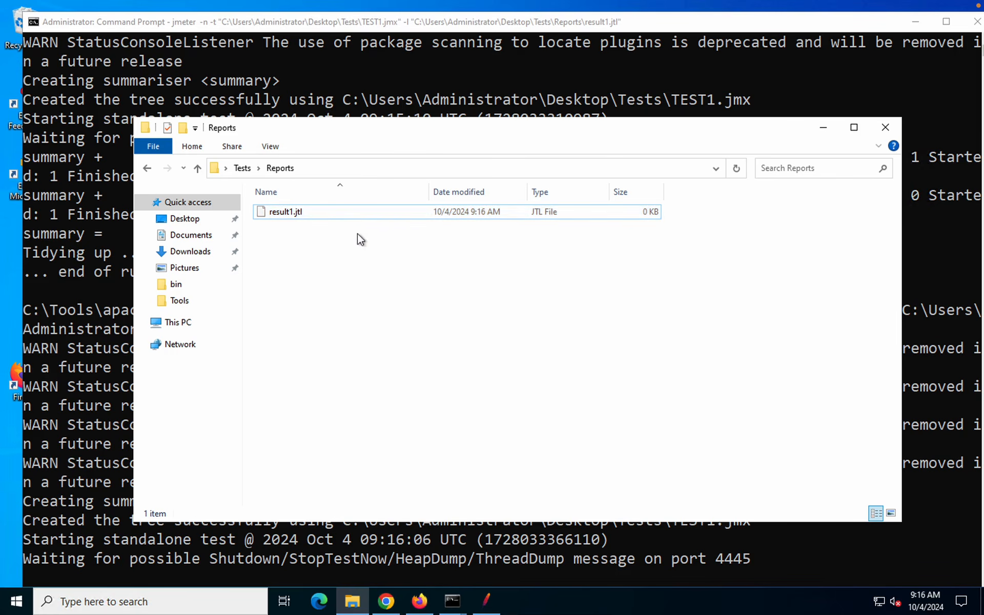
pyautogui.click(487, 602)
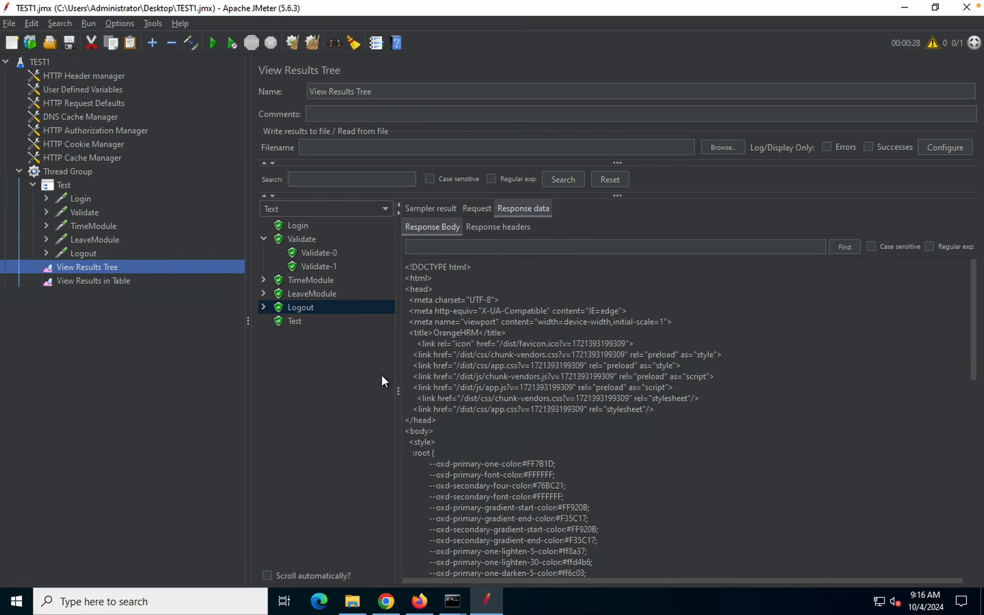
# Clear all results and load Desktop\Tests\Reports\result1.jtl into View Results in Table
pyautogui.click(101, 280)
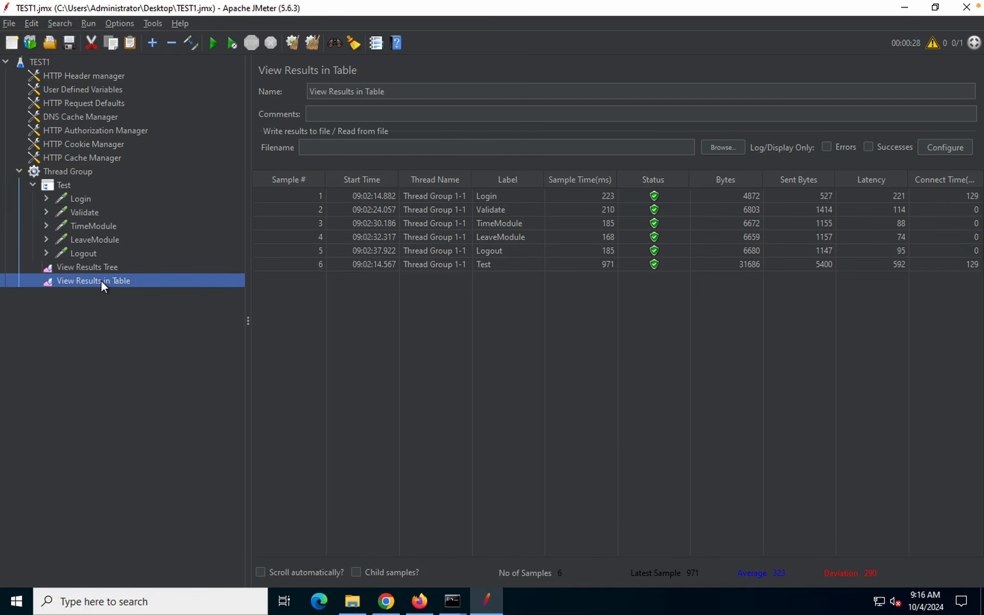
pyautogui.click(312, 43)
pyautogui.click(722, 149)
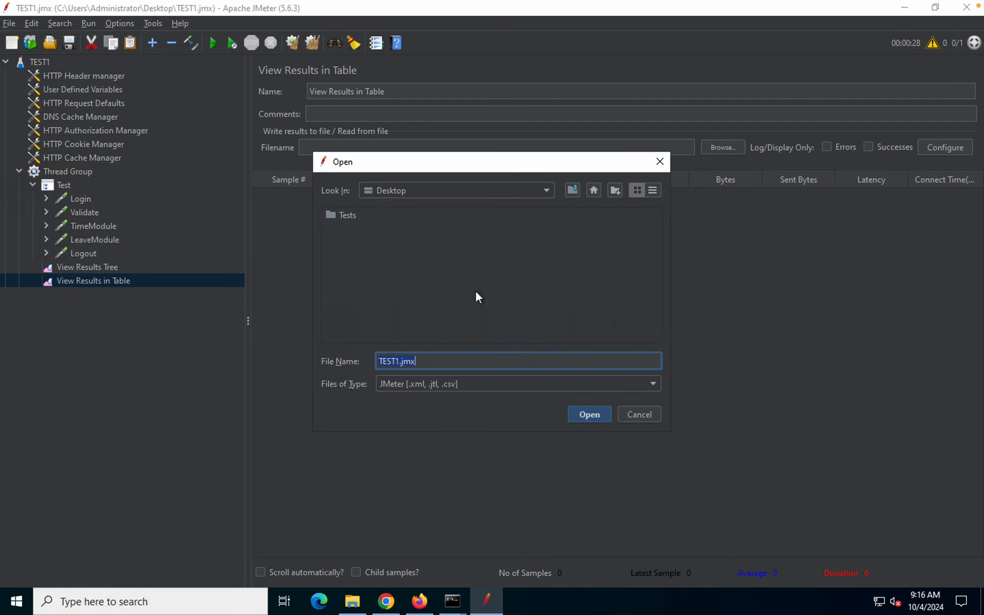
pyautogui.click(593, 189)
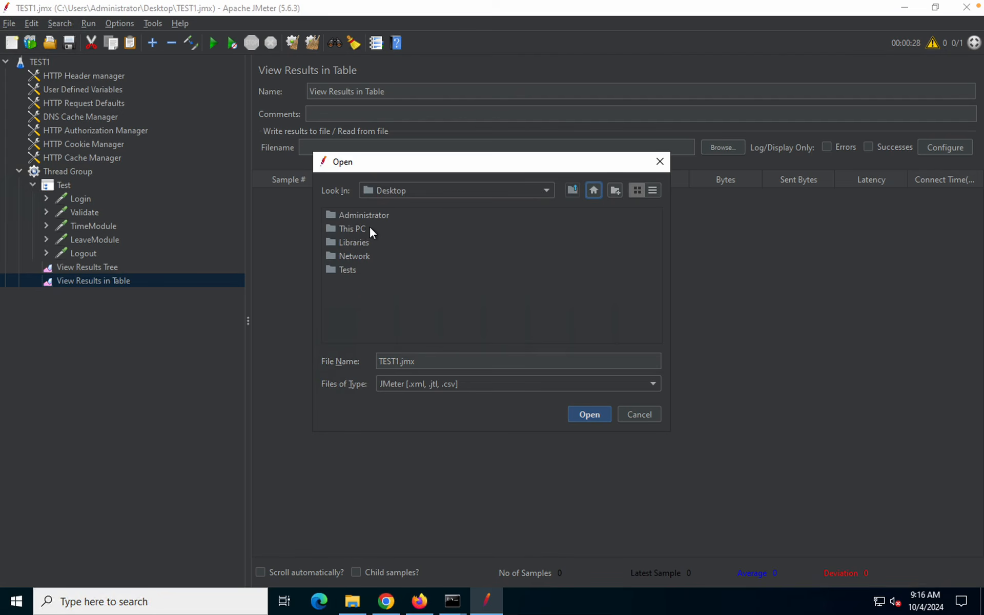
pyautogui.doubleClick(348, 268)
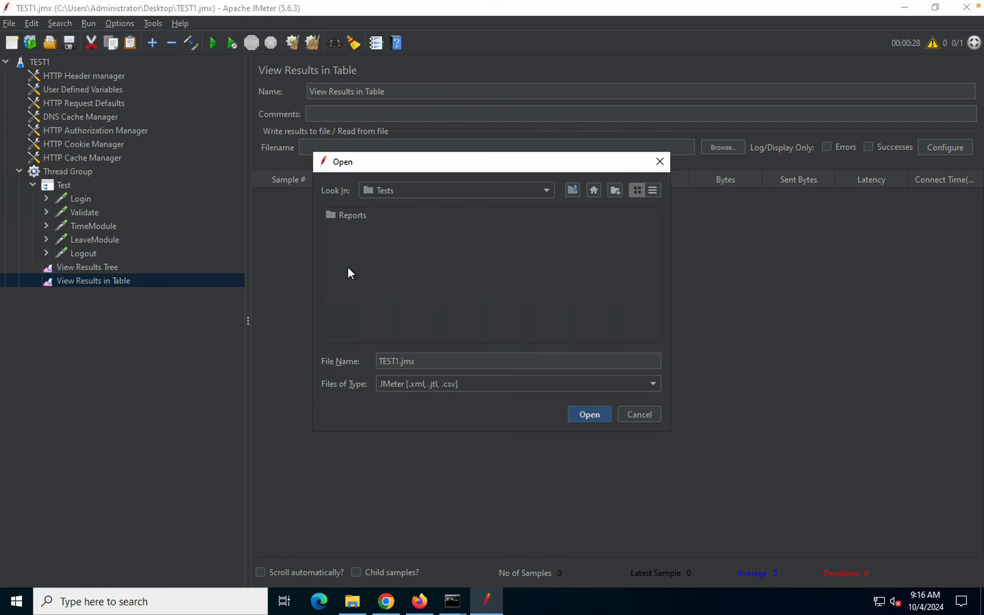
pyautogui.doubleClick(346, 214)
pyautogui.click(359, 215)
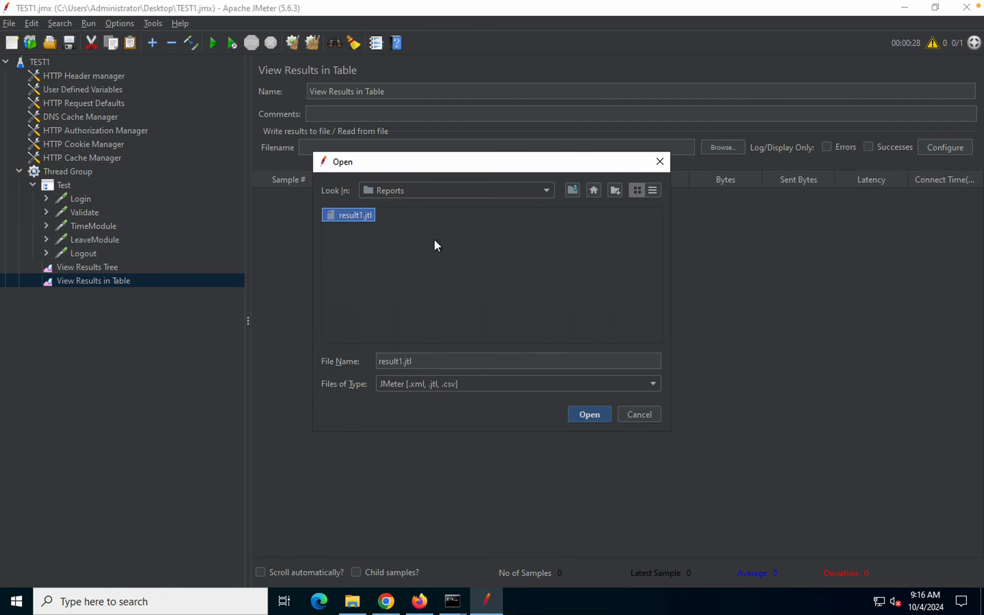
pyautogui.click(581, 414)
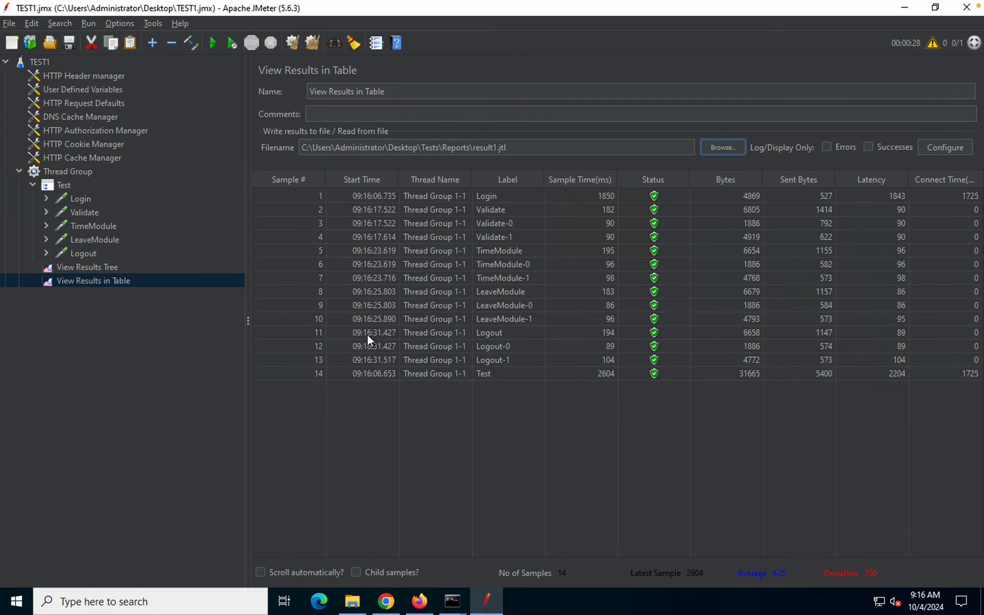
# Load result1.jtl into View Results Tree and inspect the TimeModule, LeaveModule and Logout samples
pyautogui.click(98, 265)
pyautogui.click(720, 150)
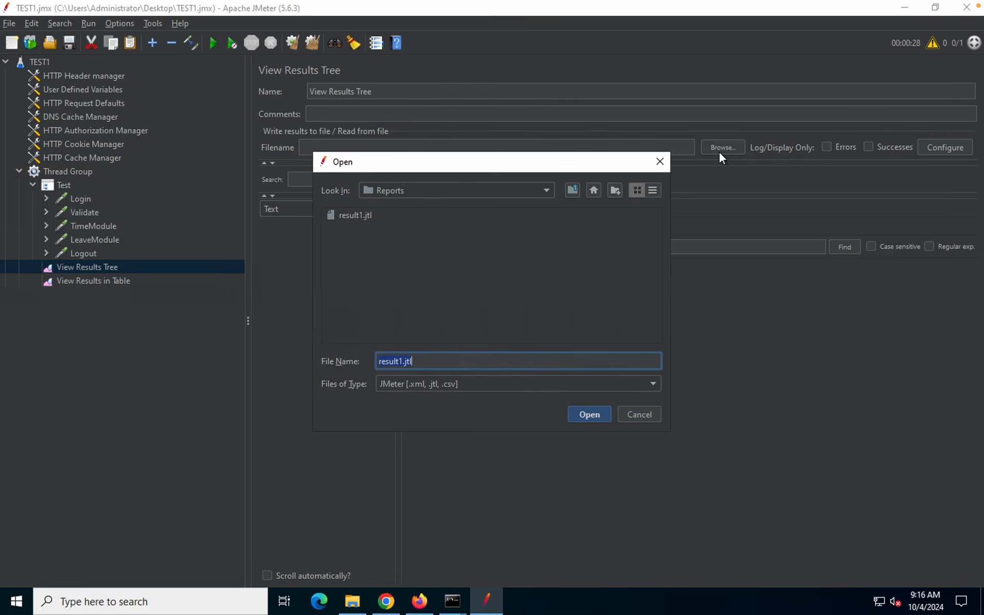
pyautogui.click(356, 215)
pyautogui.click(589, 414)
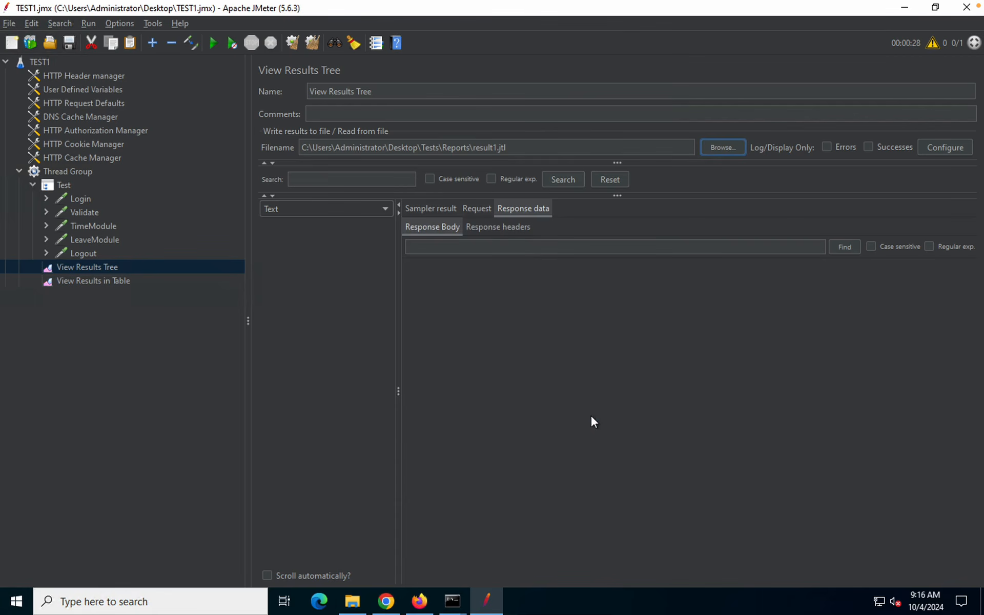
pyautogui.click(314, 310)
pyautogui.click(303, 375)
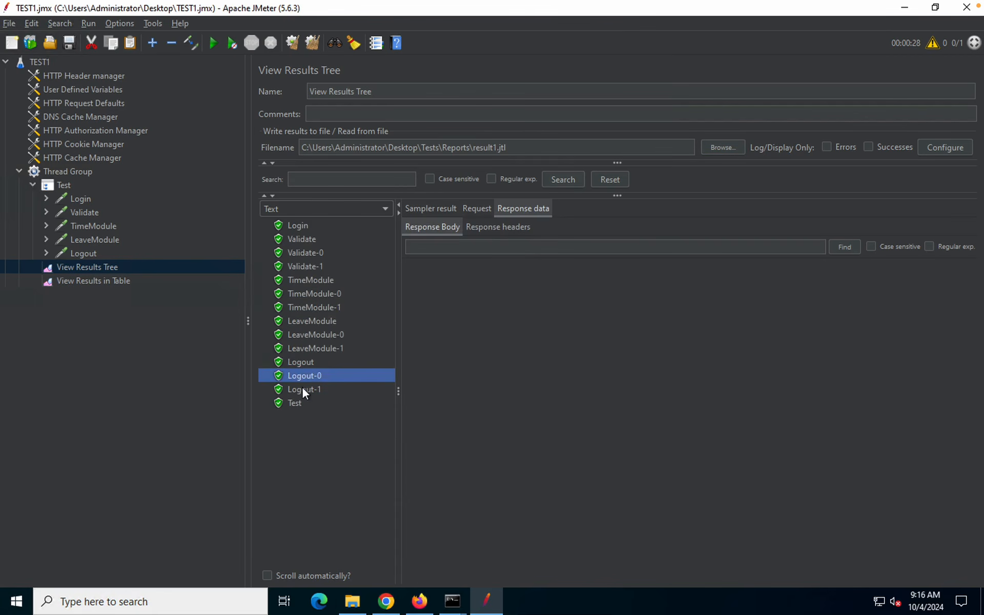
pyautogui.click(303, 388)
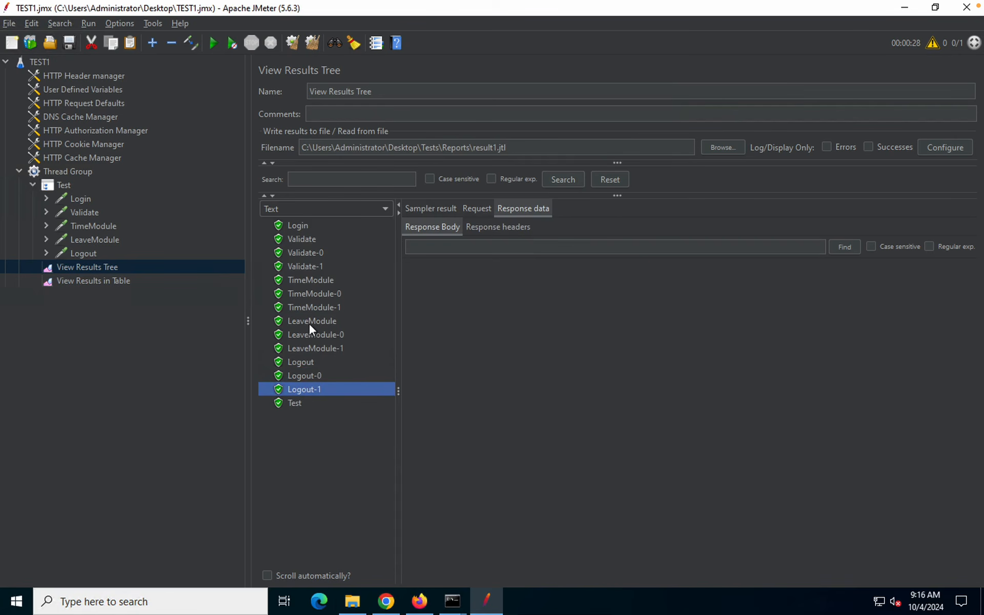
pyautogui.click(308, 321)
pyautogui.click(306, 348)
pyautogui.click(307, 376)
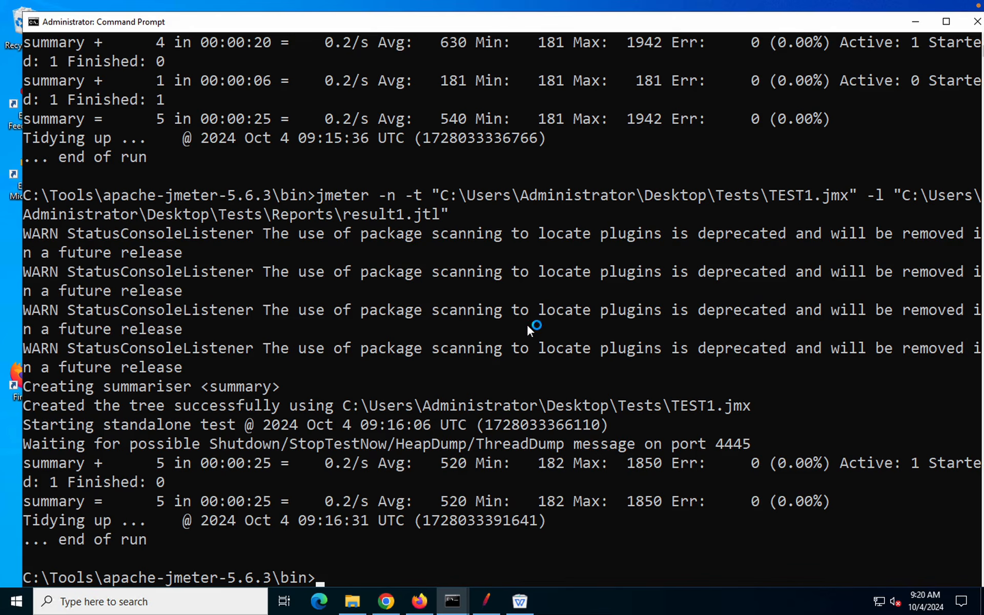
pyautogui.moveTo(655, 3)
# Clear the console screen with cls
pyautogui.write('cls')
pyautogui.press('Return')
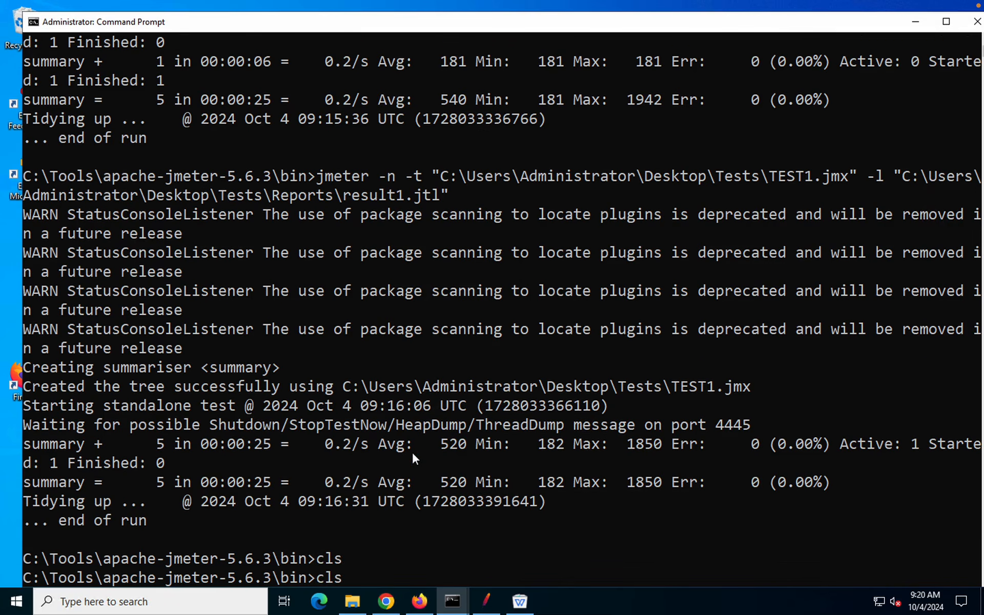
pyautogui.press('Return')
pyautogui.press('Return')
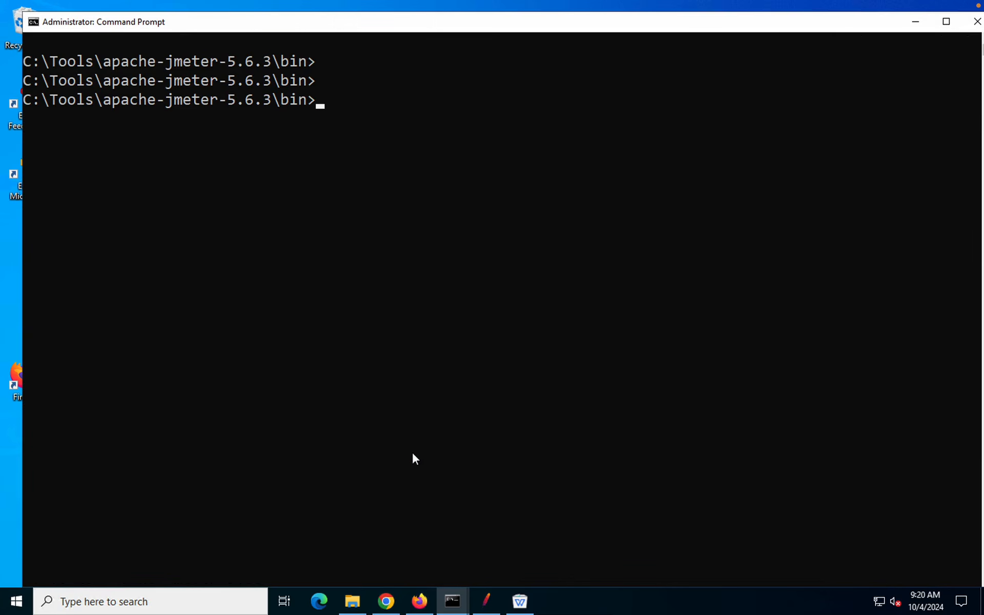
pyautogui.write('cls')
# Rerun the jmeter command with the results file changed from result1.jtl to result1.csv
pyautogui.press('Up')
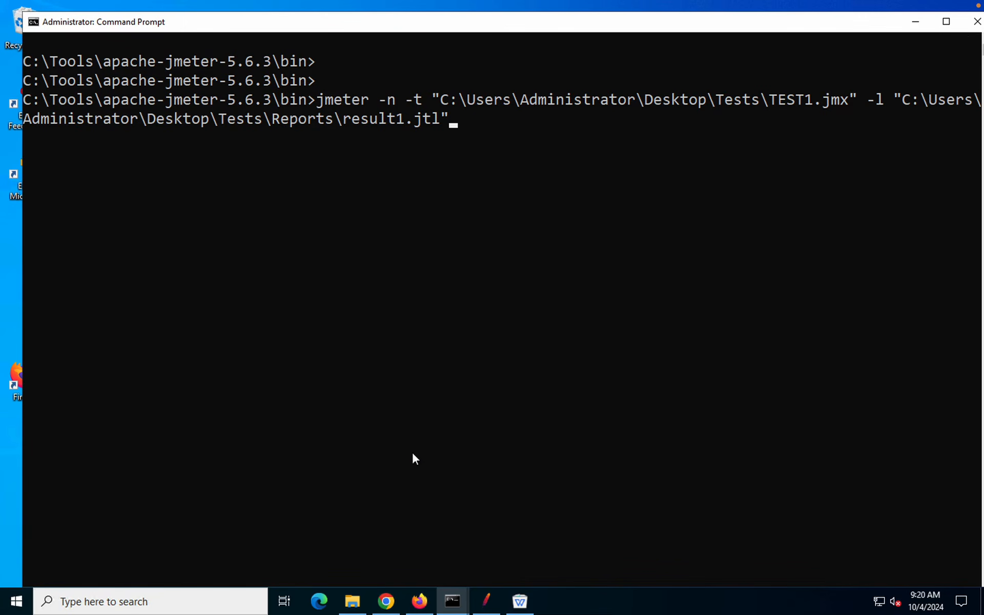
pyautogui.press('Left')
pyautogui.press('BackSpace')
pyautogui.press('BackSpace')
pyautogui.press('BackSpace')
pyautogui.write('csv')
pyautogui.press('Return')
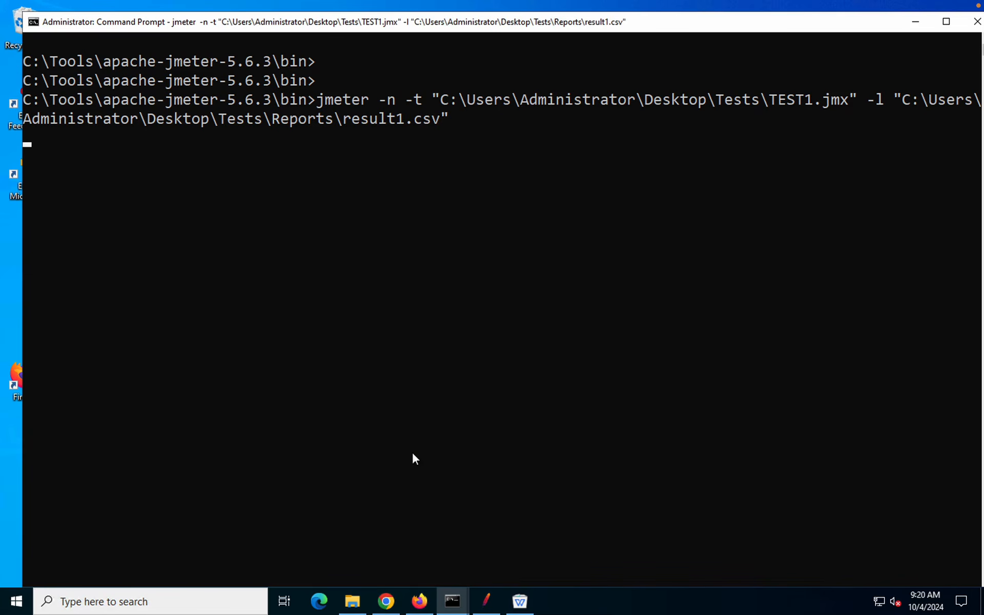
# Open the Tests\Reports folder in File Explorer to check the output
pyautogui.click(352, 602)
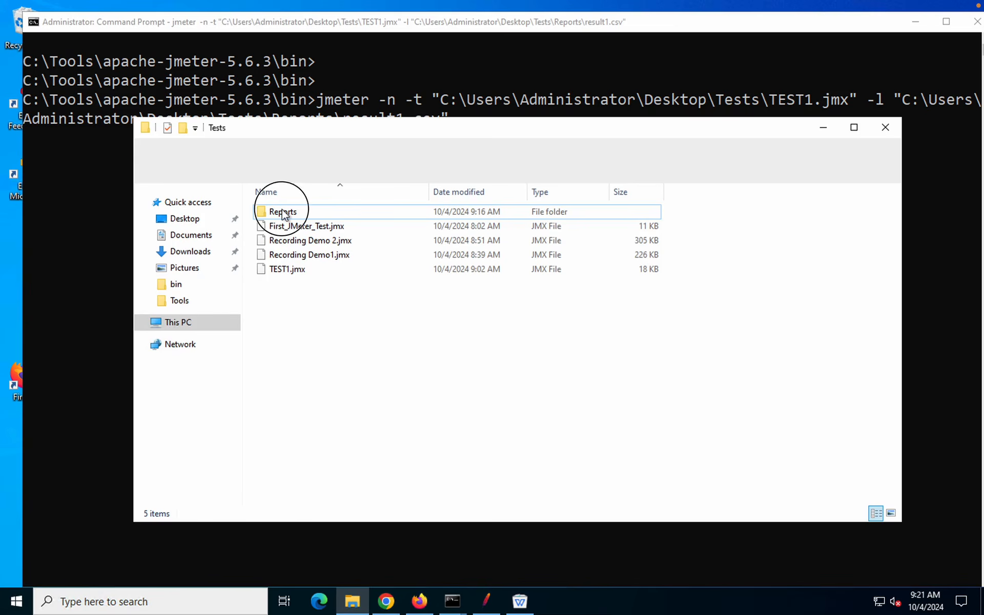
pyautogui.click(284, 213)
pyautogui.doubleClick(284, 214)
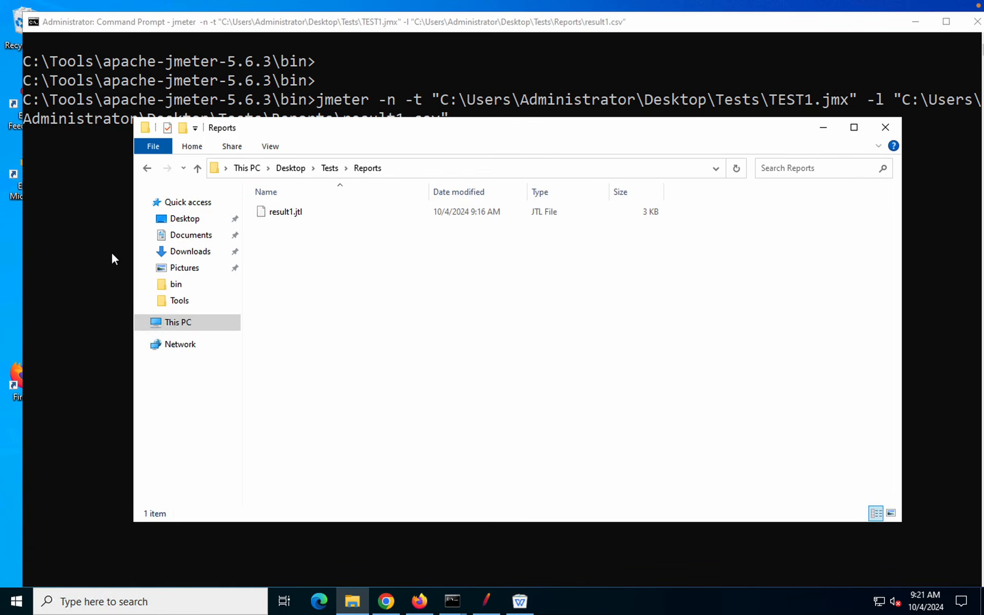
pyautogui.click(113, 254)
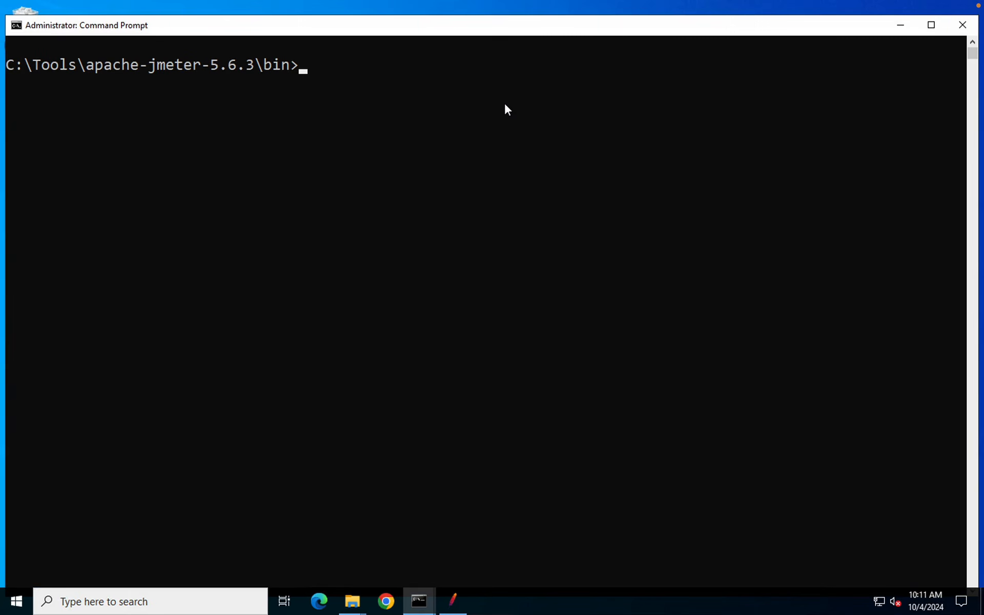
# Clear the console and rerun the jmeter TEST1 command logging results to Reports\results.csv
pyautogui.press('Return')
pyautogui.write('cls')
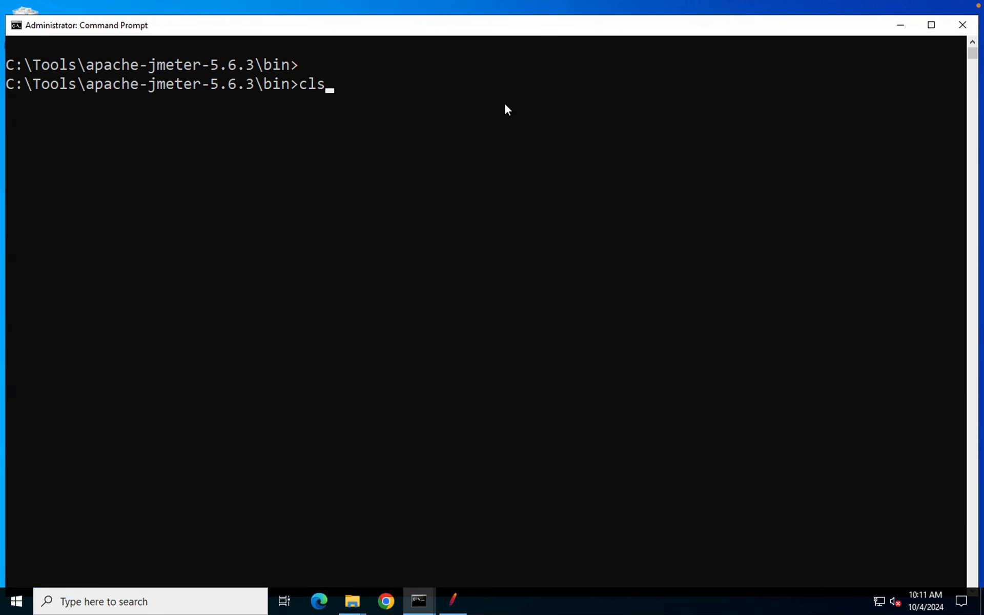
pyautogui.press('Up')
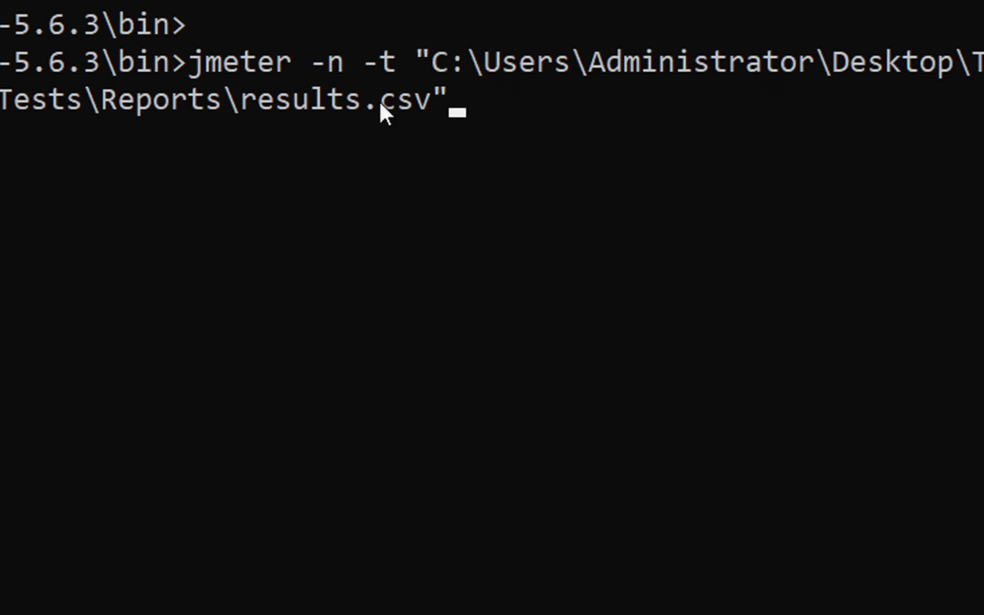
pyautogui.press('Return')
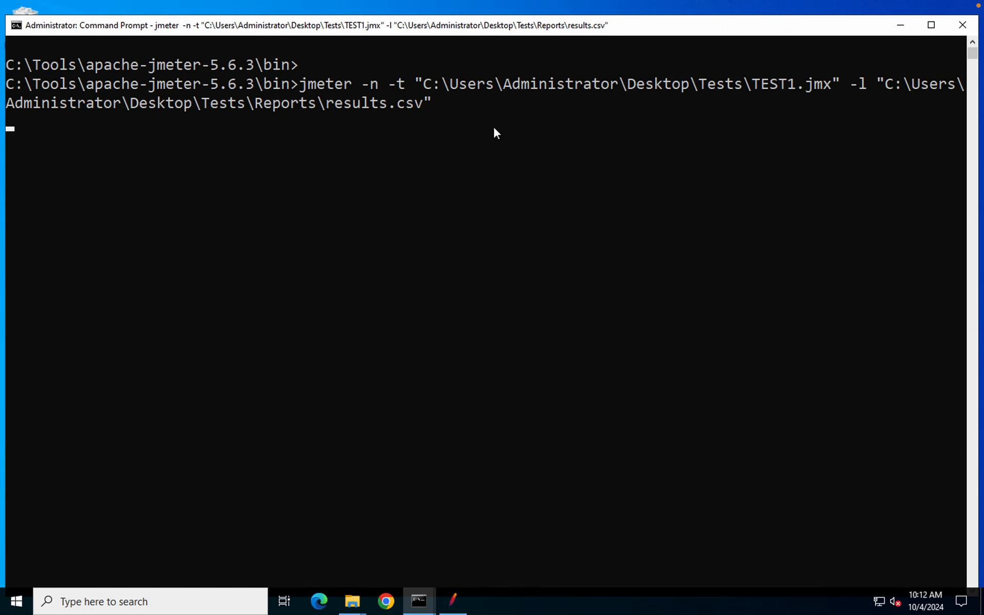
# Open the Reports folder and move it aside to watch the console output
pyautogui.moveTo(644, 2)
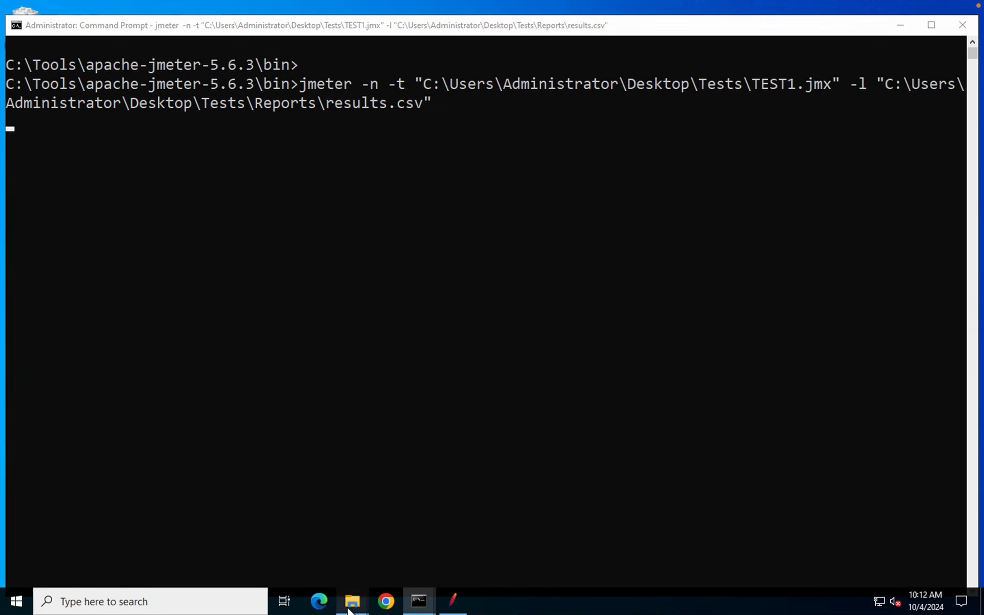
pyautogui.moveTo(349, 610)
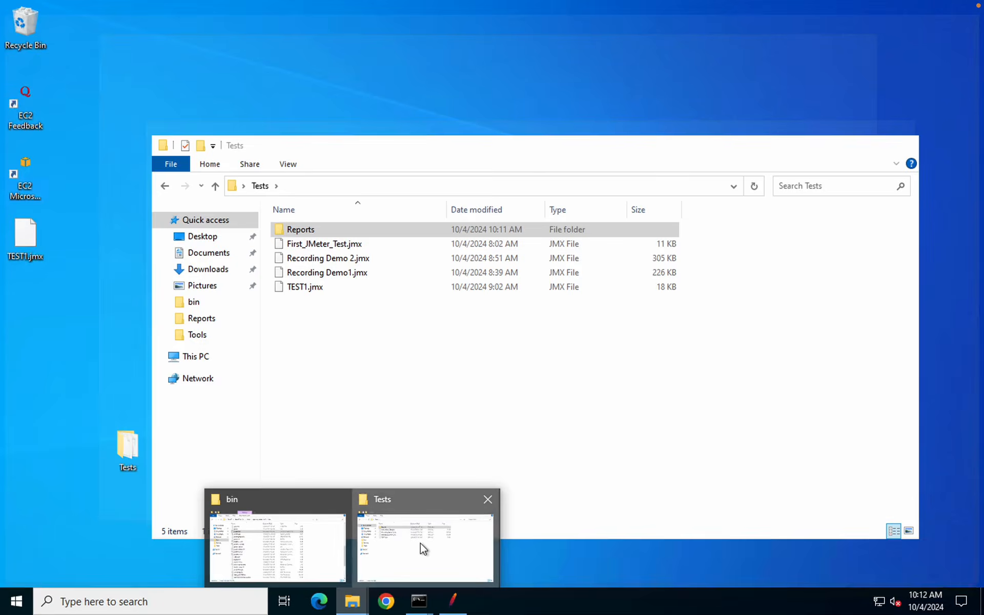
pyautogui.click(422, 548)
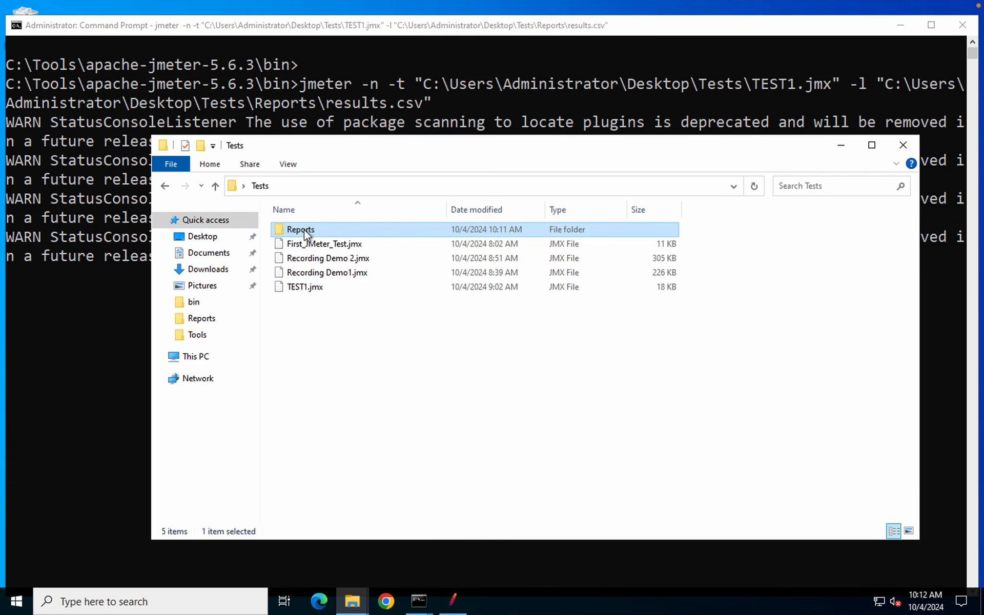
pyautogui.doubleClick(329, 232)
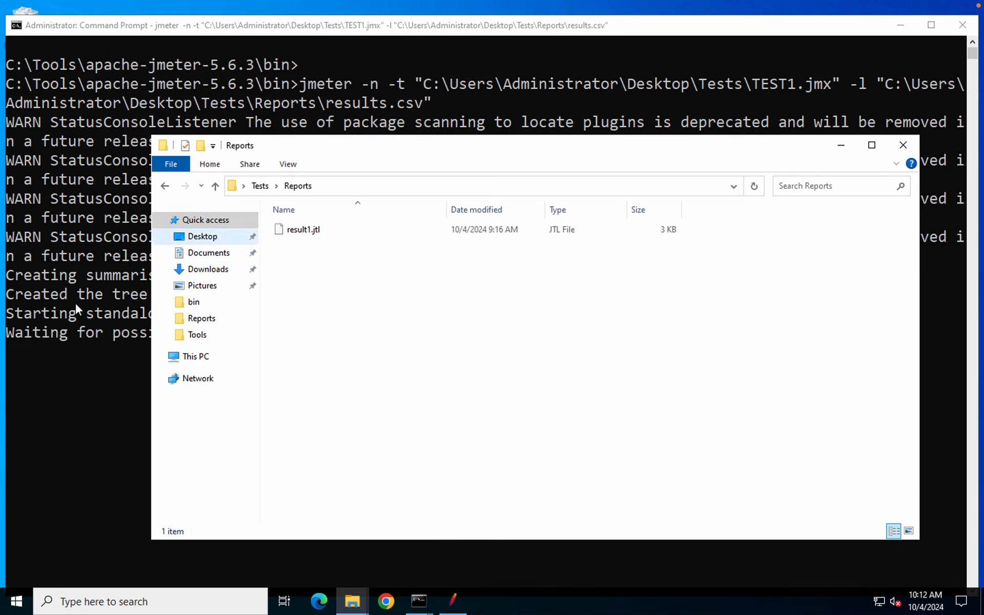
pyautogui.moveTo(351, 158); pyautogui.dragTo(760, 276)
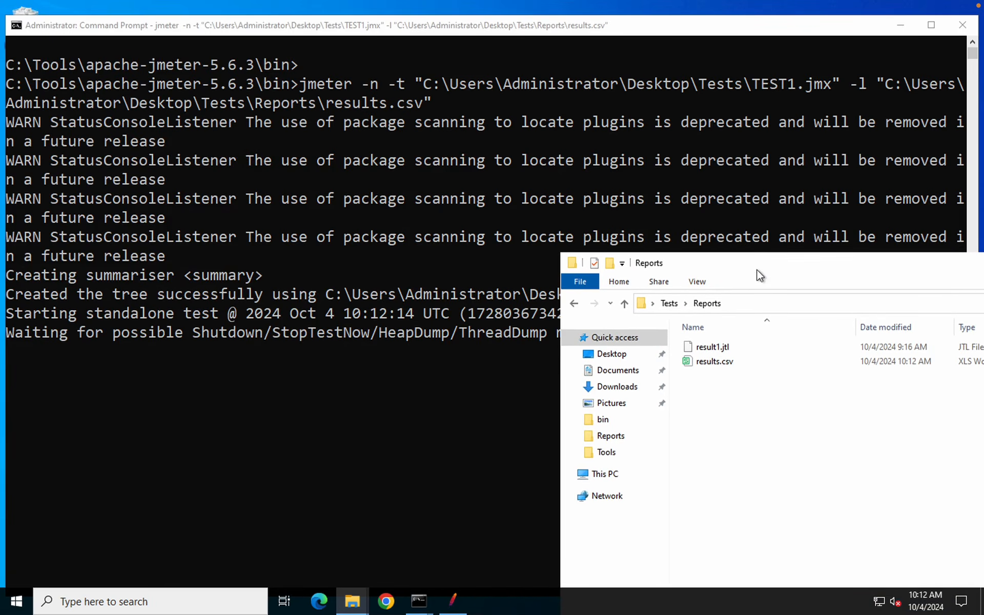
pyautogui.click(354, 332)
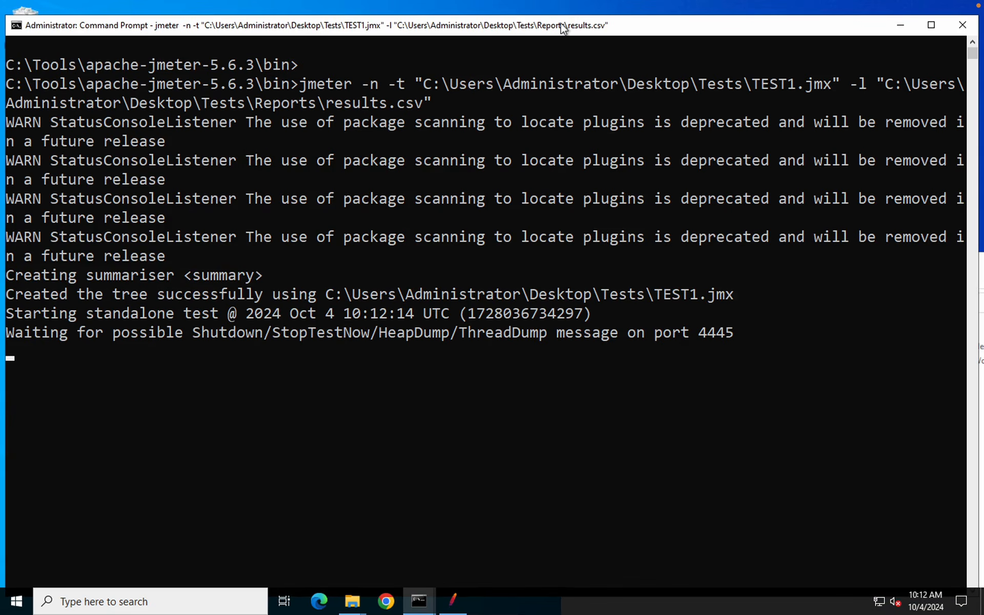
pyautogui.moveTo(586, 5)
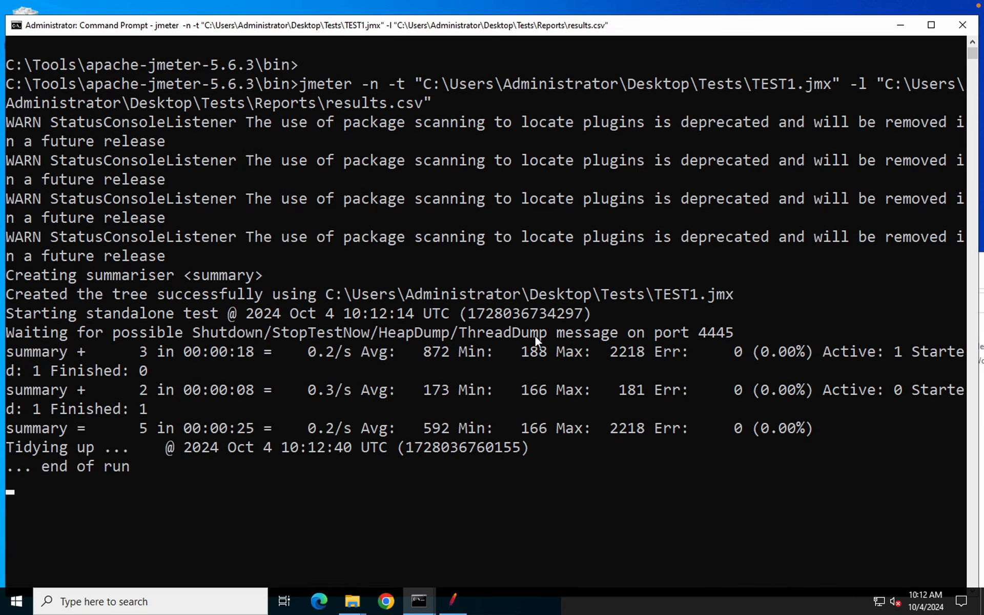
# Open results.csv from the Reports folder in WPS Spreadsheets, dismissing the default-app prompt
pyautogui.moveTo(352, 601)
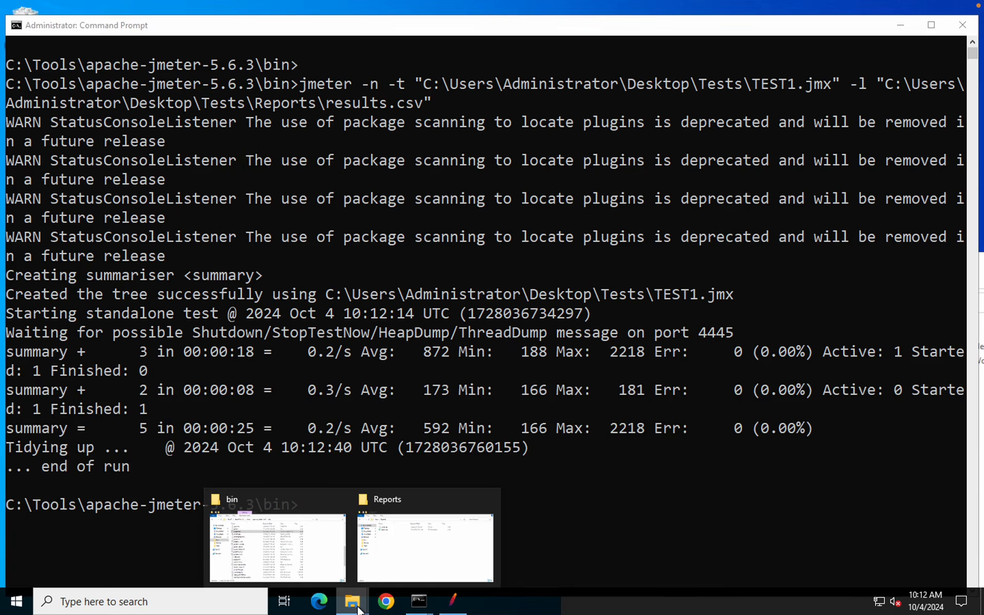
pyautogui.click(427, 533)
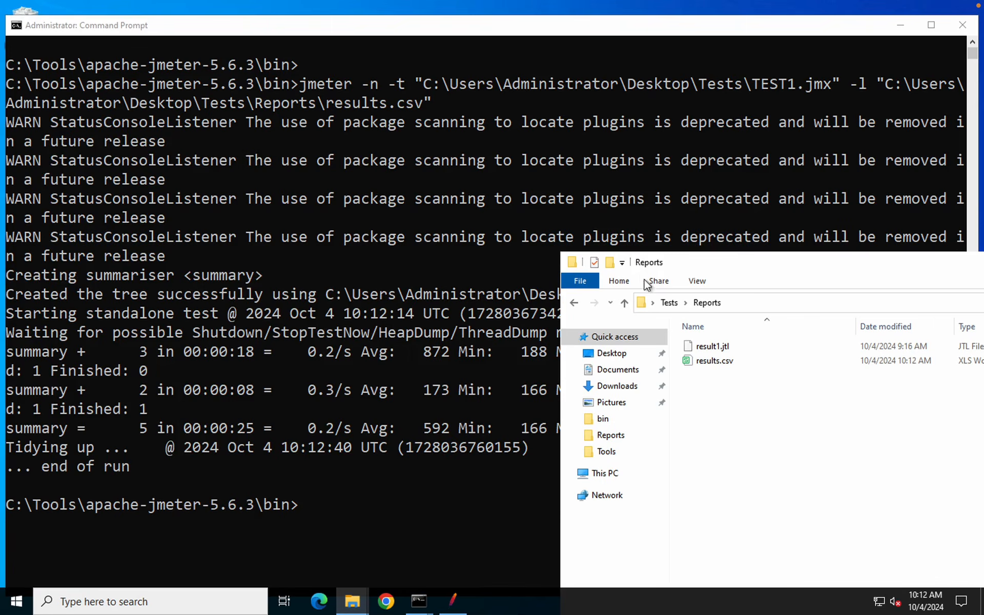
pyautogui.moveTo(437, 172); pyautogui.dragTo(439, 174)
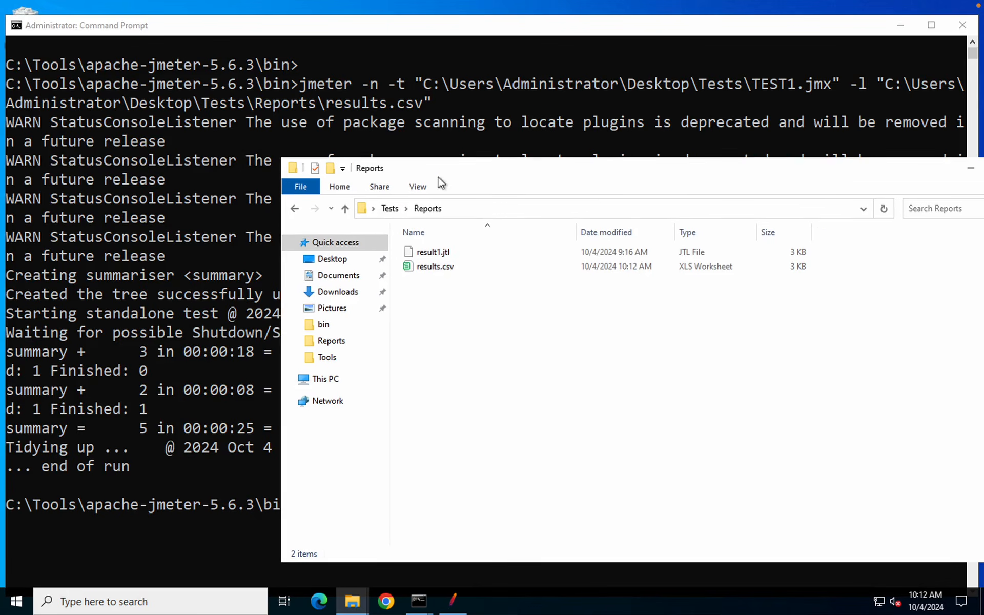
pyautogui.click(447, 273)
pyautogui.doubleClick(447, 272)
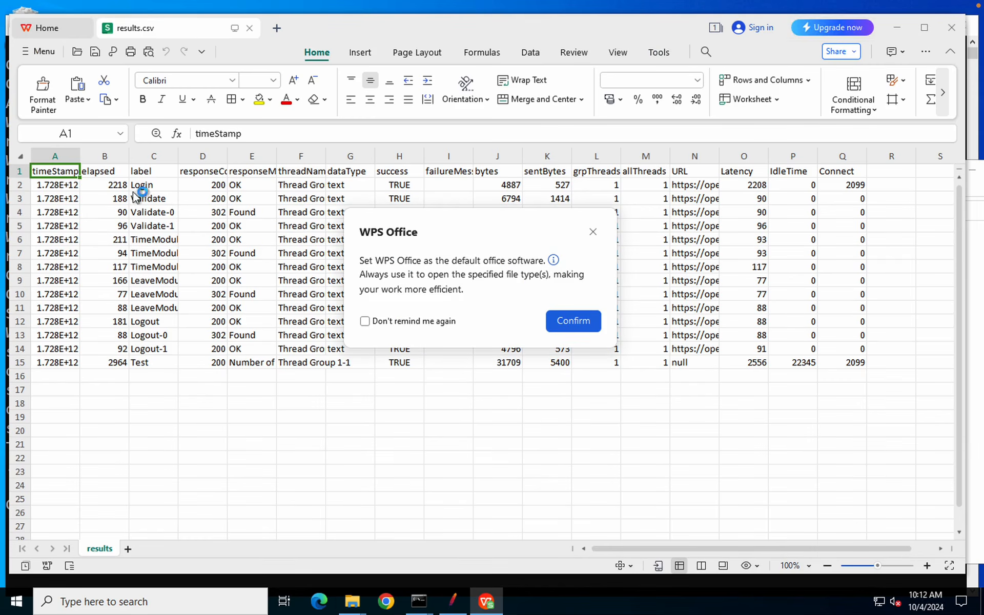
pyautogui.click(593, 232)
# Review the Found response in E4 and grpThreads in L10, then close the spreadsheet
pyautogui.click(264, 213)
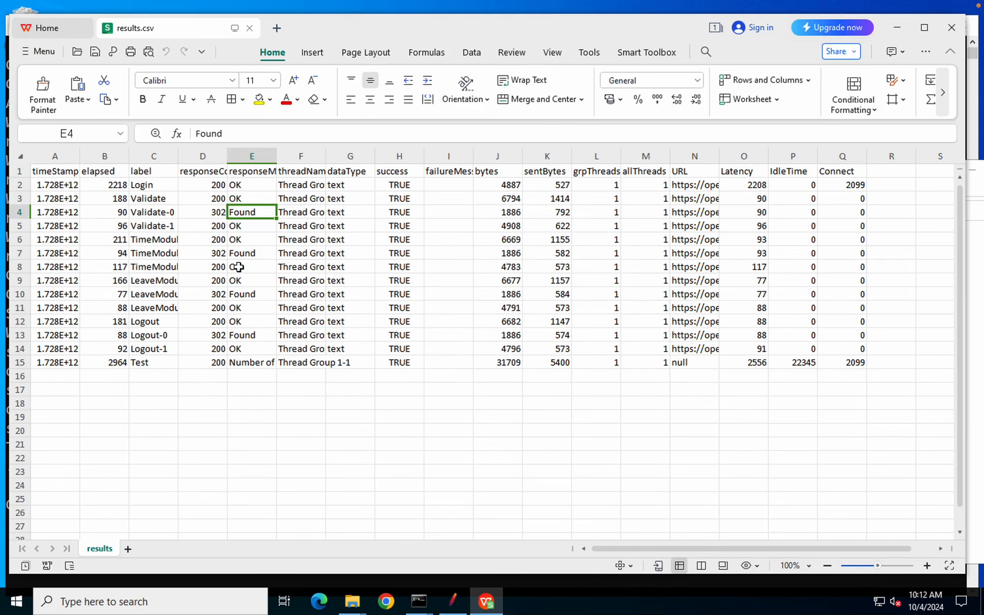
pyautogui.click(595, 291)
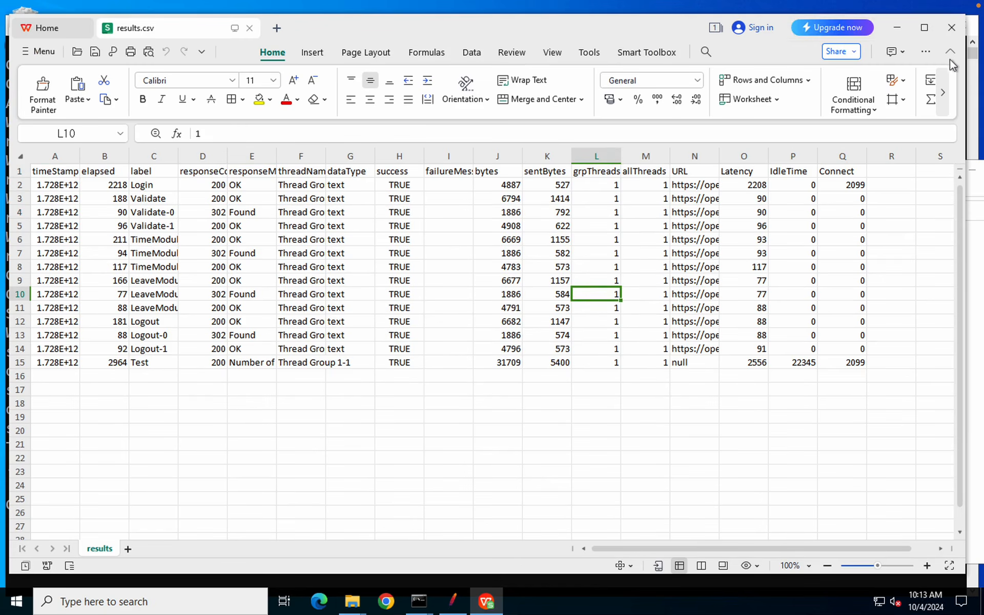
pyautogui.click(950, 30)
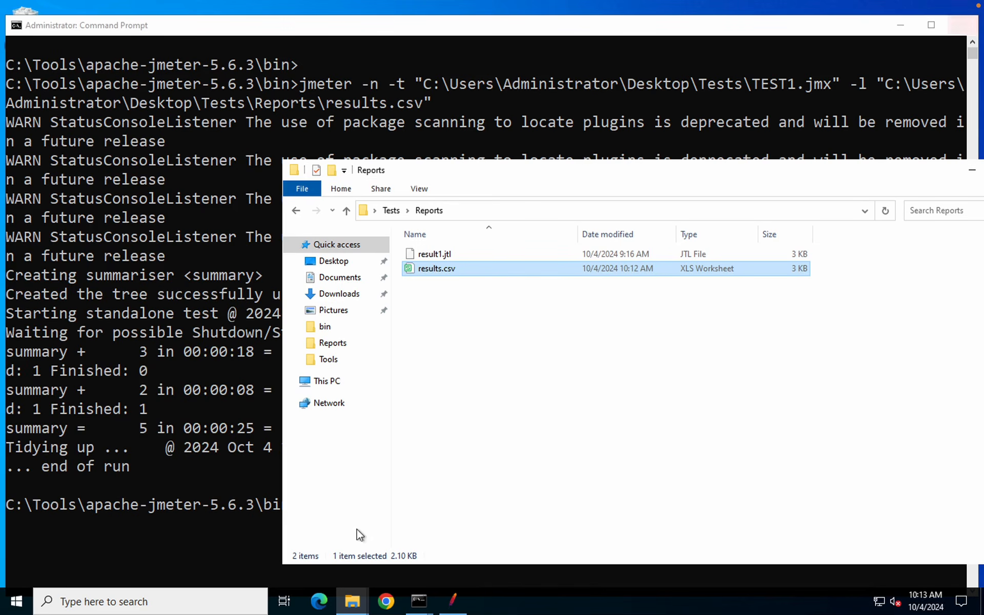
# Expand TEST1's Thread Group and confirm View Results Tree and View Results in Table are empty
pyautogui.click(453, 602)
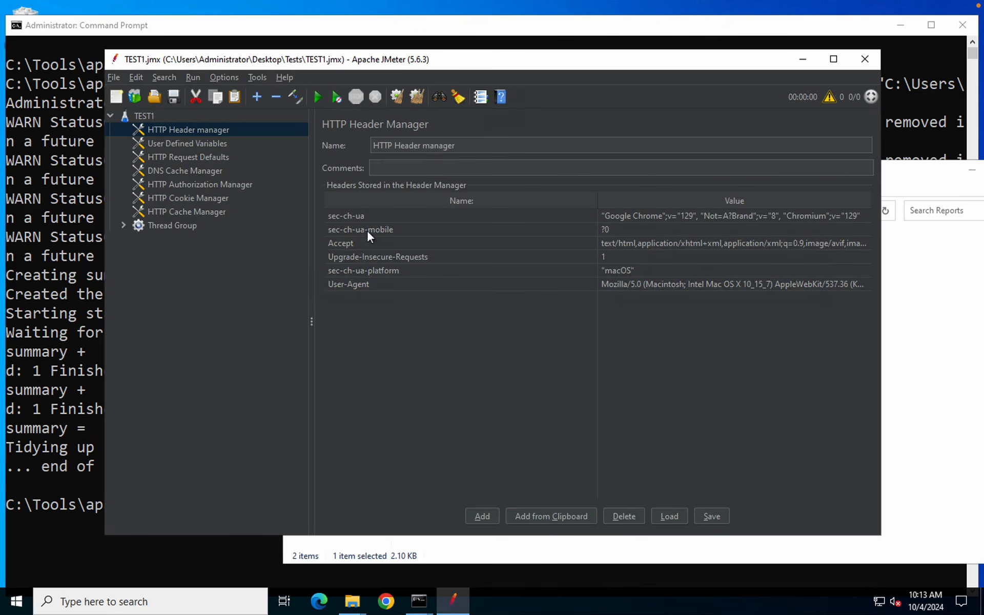
pyautogui.doubleClick(164, 226)
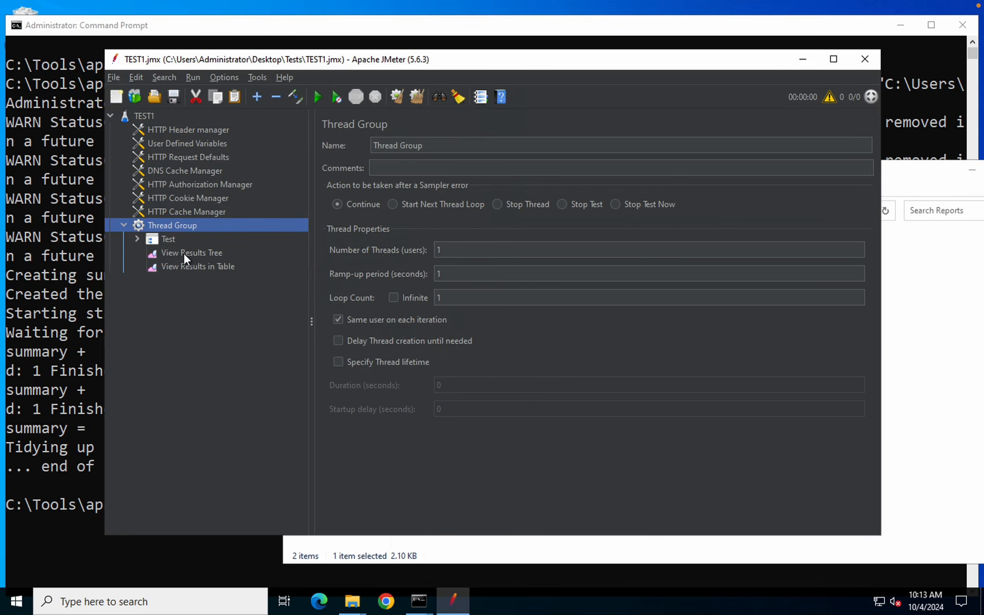
pyautogui.click(183, 252)
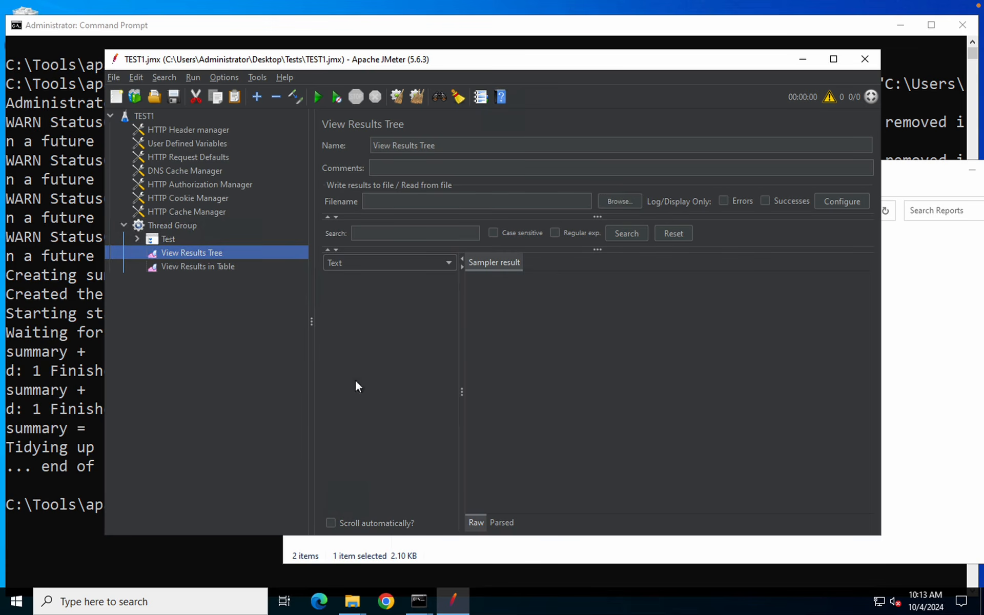
pyautogui.click(202, 266)
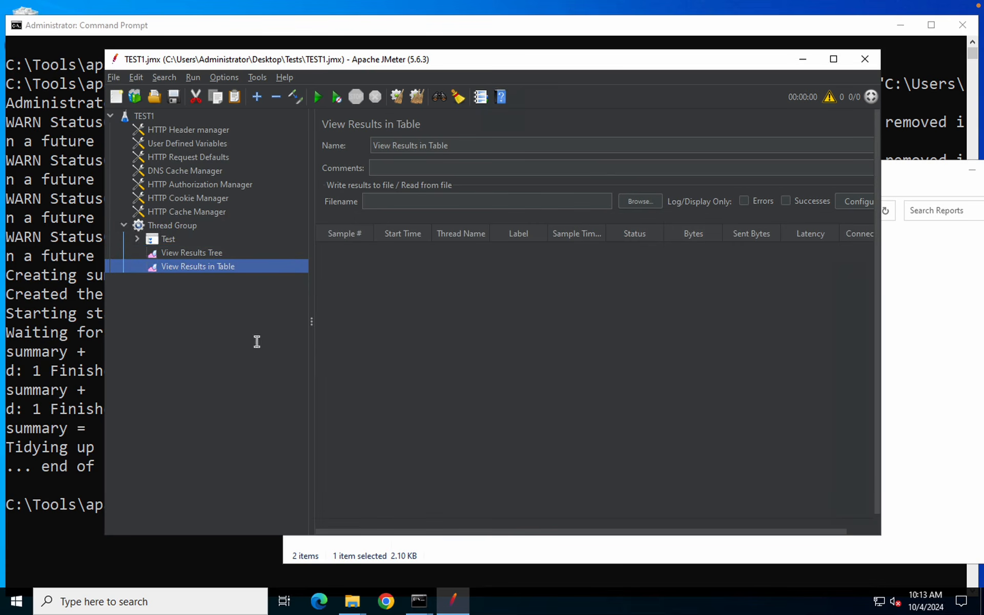
pyautogui.click(45, 338)
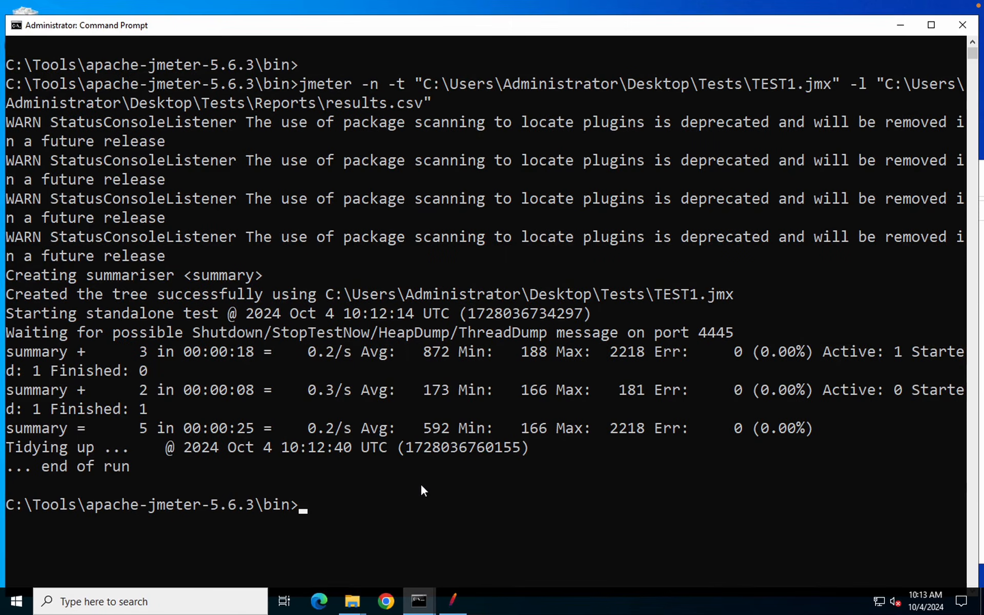
# Clear the screen with cls and print JMeter's help with jmeter -h
pyautogui.write('cls')
pyautogui.press('Return')
pyautogui.press('Return')
pyautogui.press('Return')
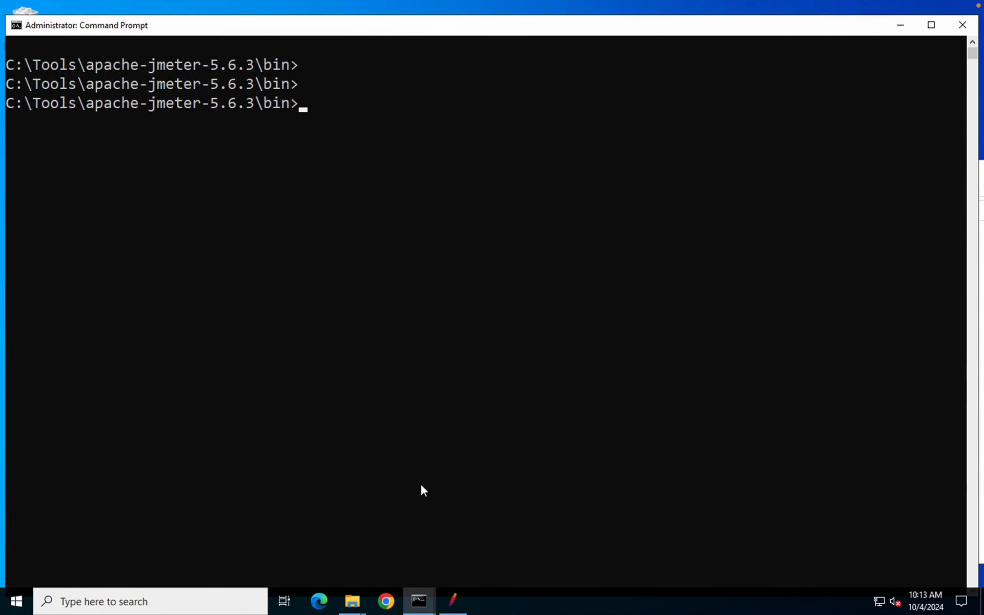
pyautogui.write('jmeter -h')
pyautogui.press('Return')
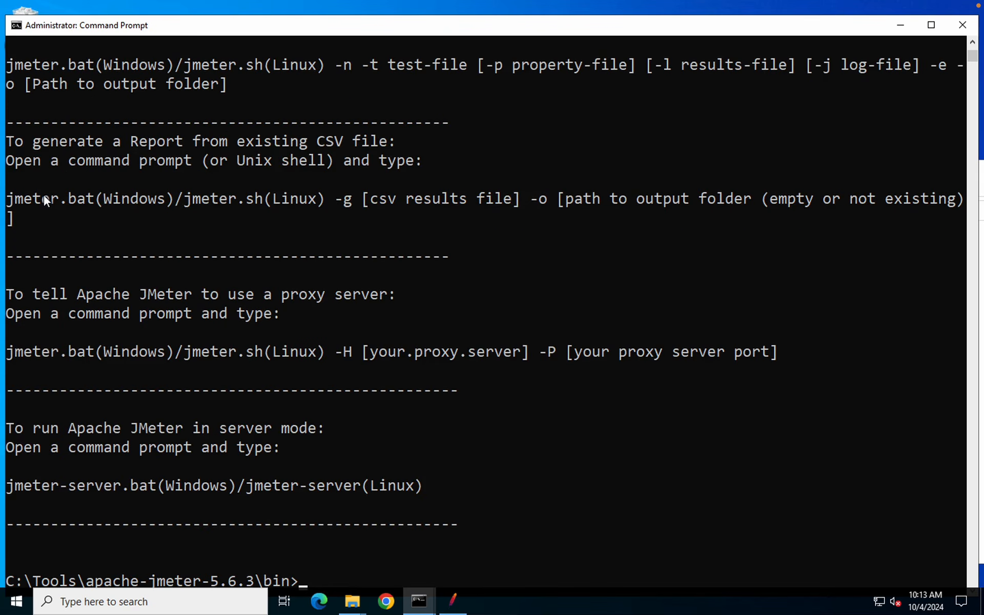
pyautogui.scroll(5, 146, 129)
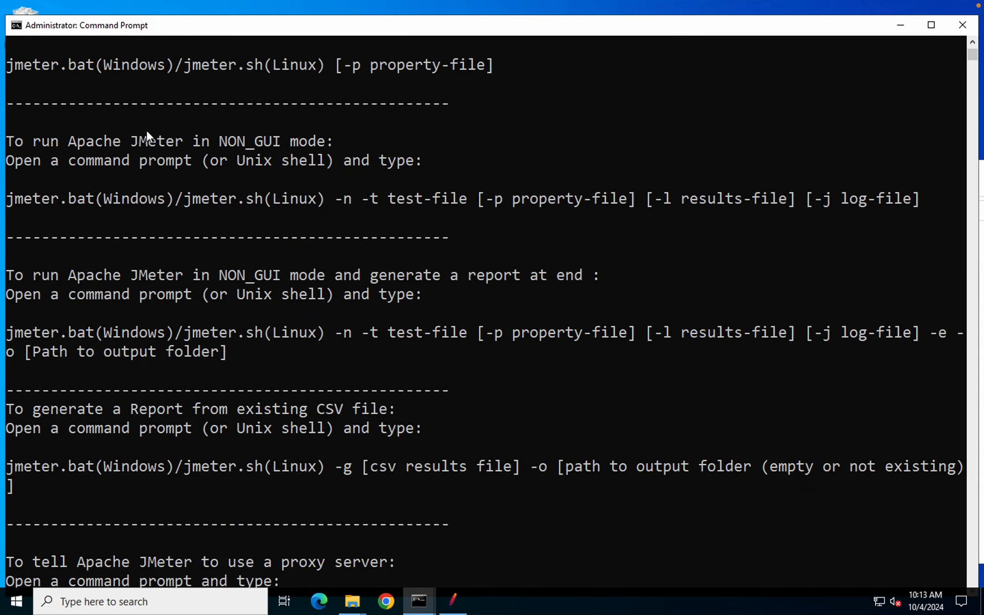
pyautogui.scroll(9, 146, 129)
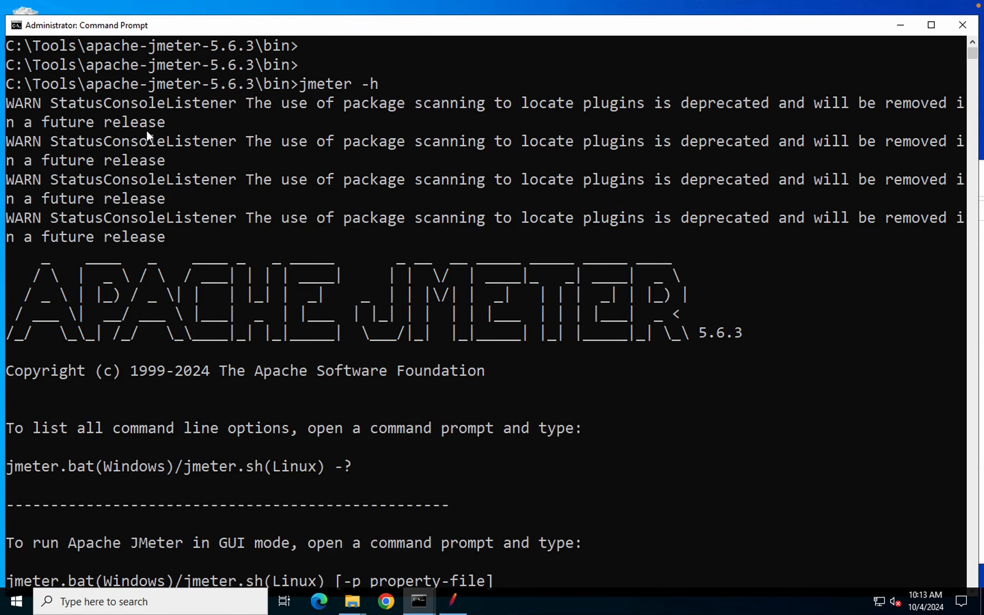
pyautogui.scroll(-3, 155, 297)
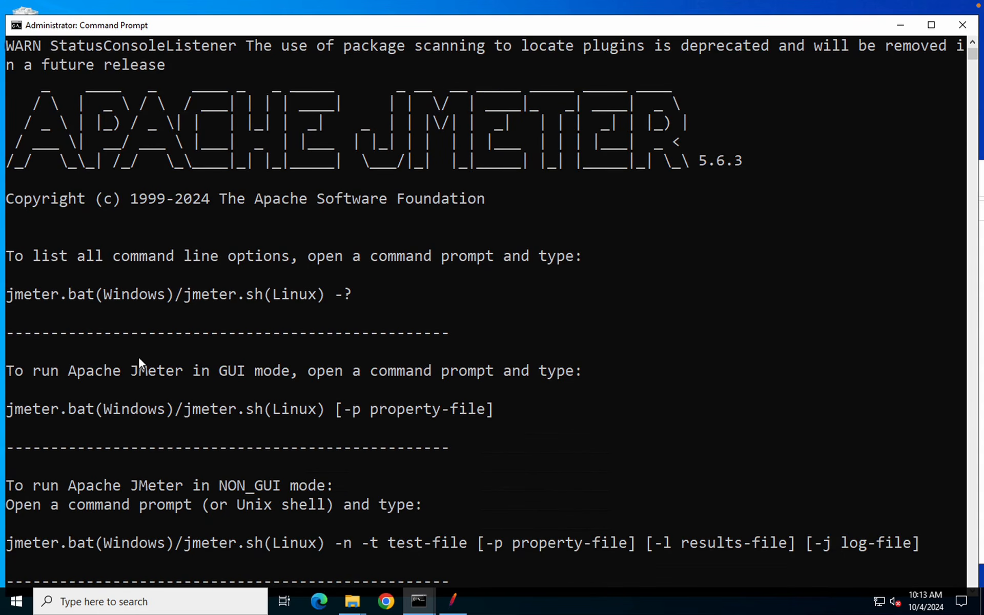
pyautogui.scroll(-2, 109, 373)
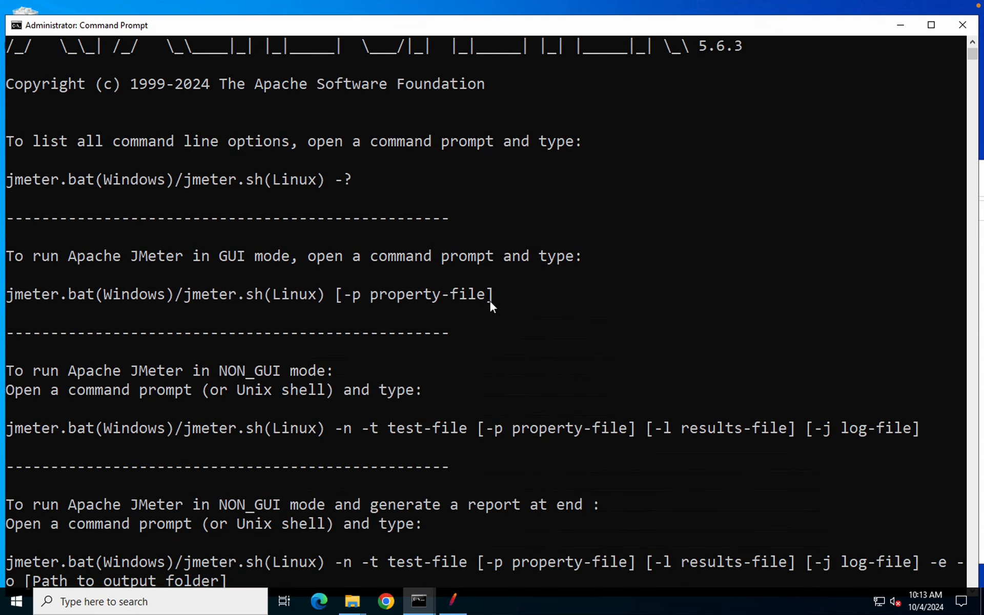
# Highlight the GUI-mode syntax and the NON_GUI report-at-end command in the help text
pyautogui.moveTo(523, 290); pyautogui.dragTo(198, 303)
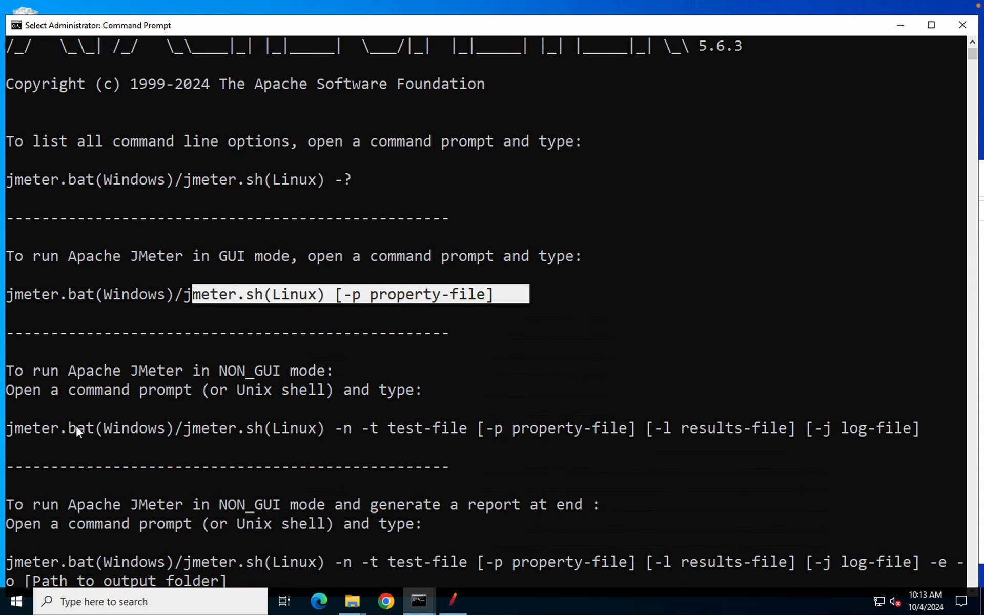
pyautogui.moveTo(72, 428); pyautogui.dragTo(288, 423)
pyautogui.scroll(-3, 288, 423)
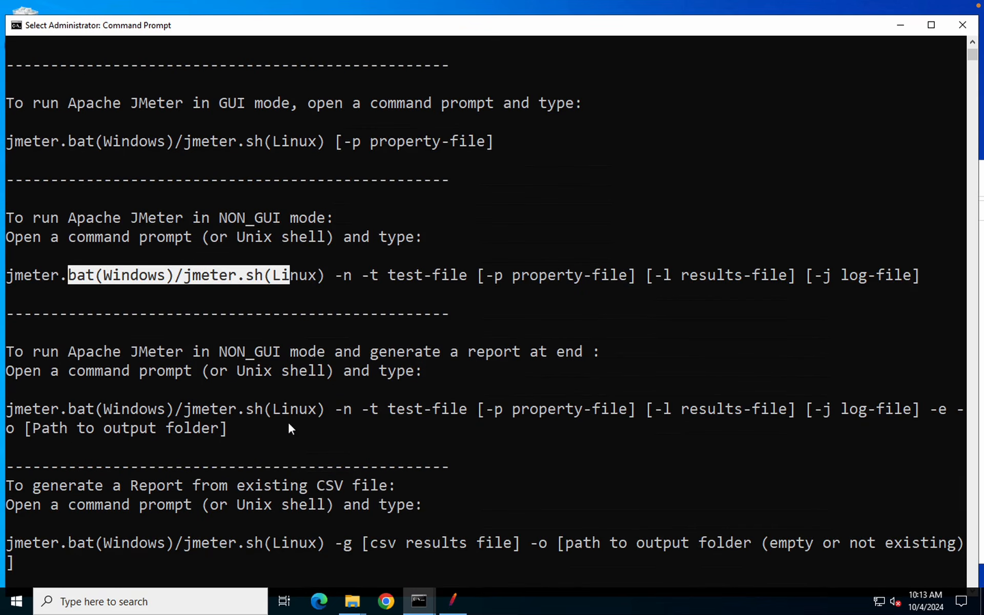
pyautogui.scroll(-1, 297, 421)
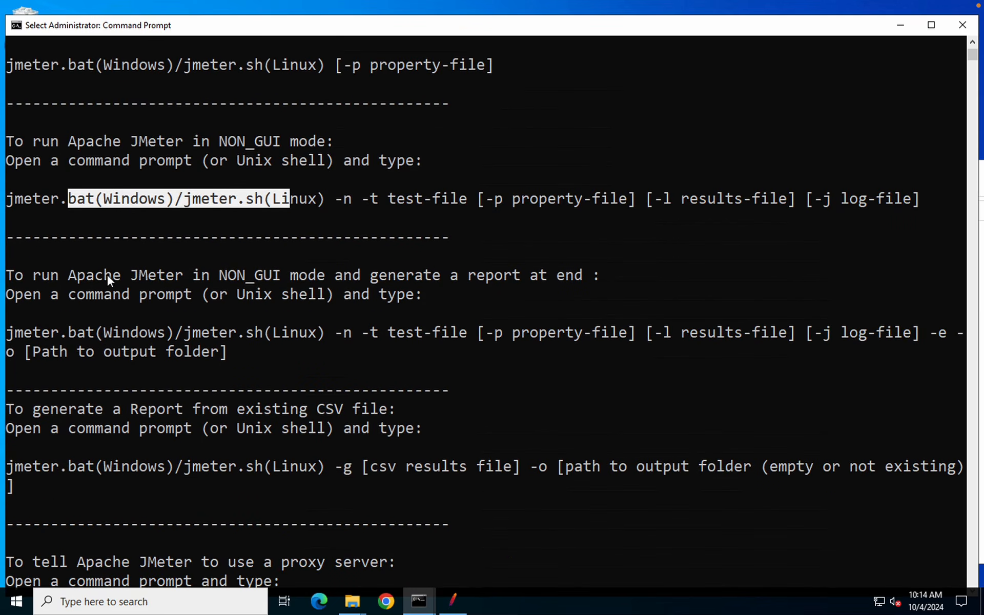
pyautogui.moveTo(44, 277); pyautogui.dragTo(594, 277)
pyautogui.moveTo(174, 362); pyautogui.dragTo(23, 332)
pyautogui.click(507, 369)
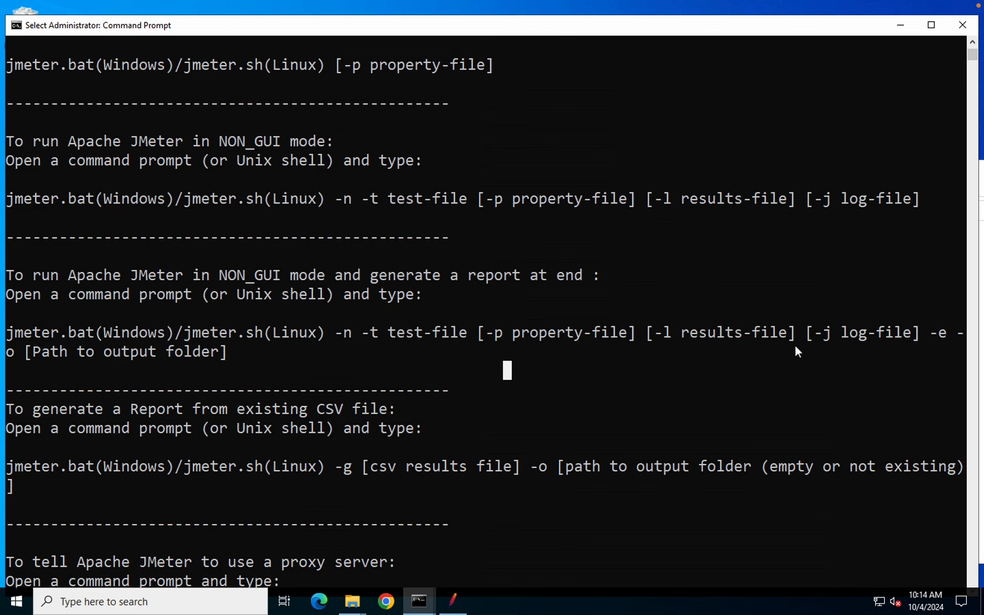
# Highlight the -e option, the report-from-existing-CSV syntax and the jmeter bin path
pyautogui.moveTo(930, 332); pyautogui.dragTo(947, 333)
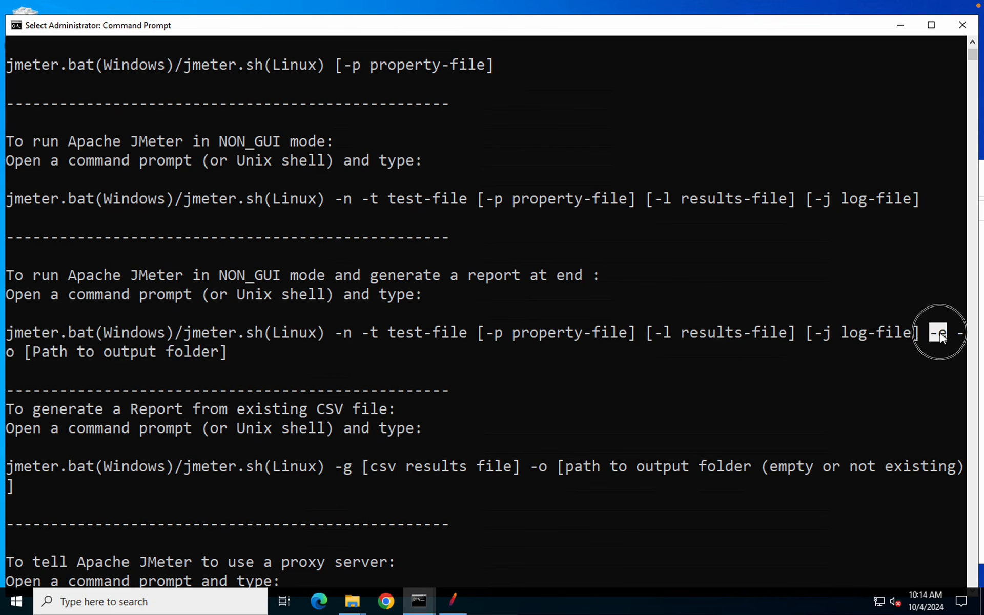
pyautogui.scroll(-2, 236, 361)
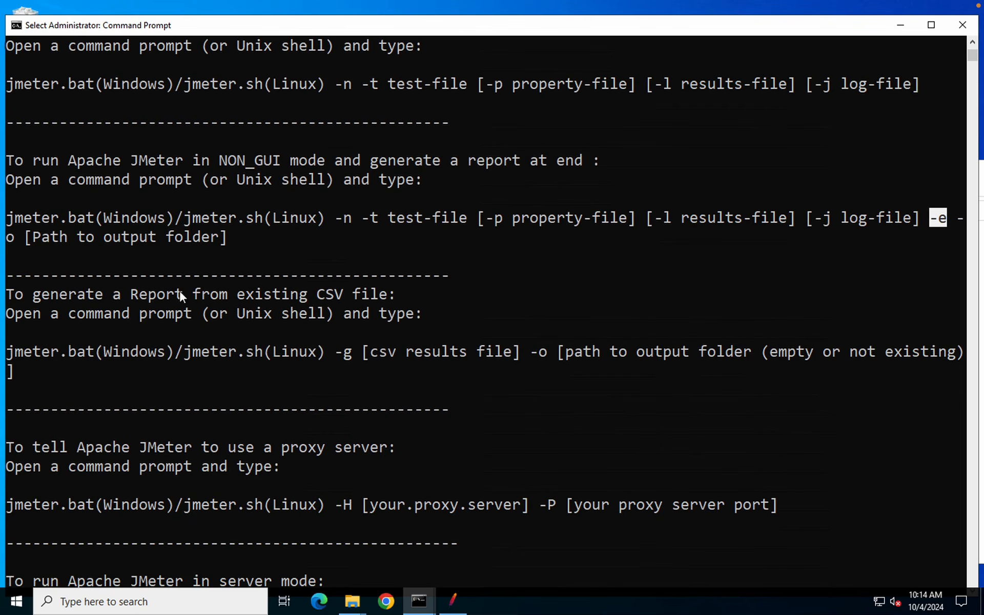
pyautogui.moveTo(143, 292); pyautogui.dragTo(416, 284)
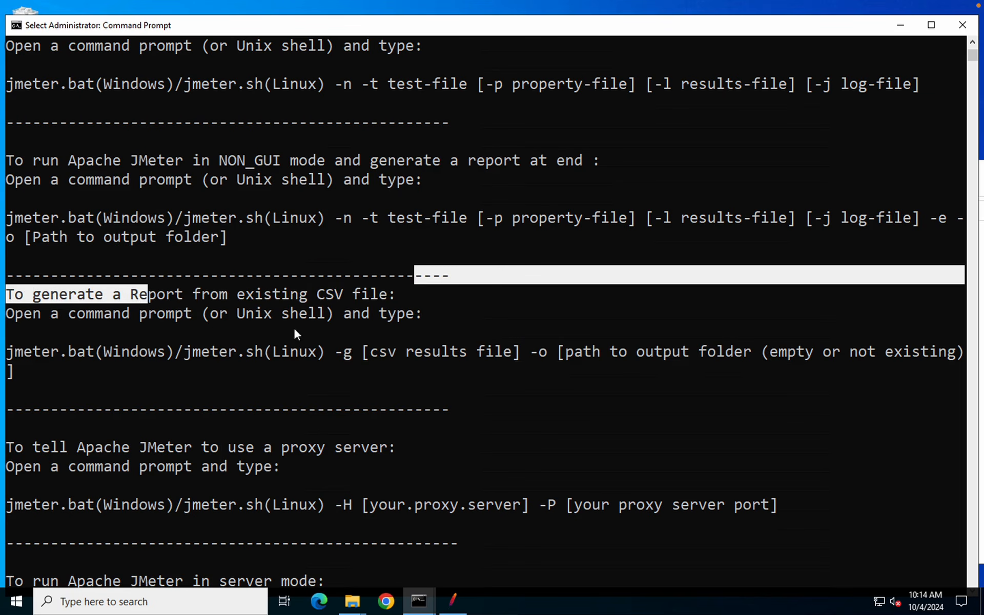
pyautogui.moveTo(241, 352); pyautogui.dragTo(364, 353)
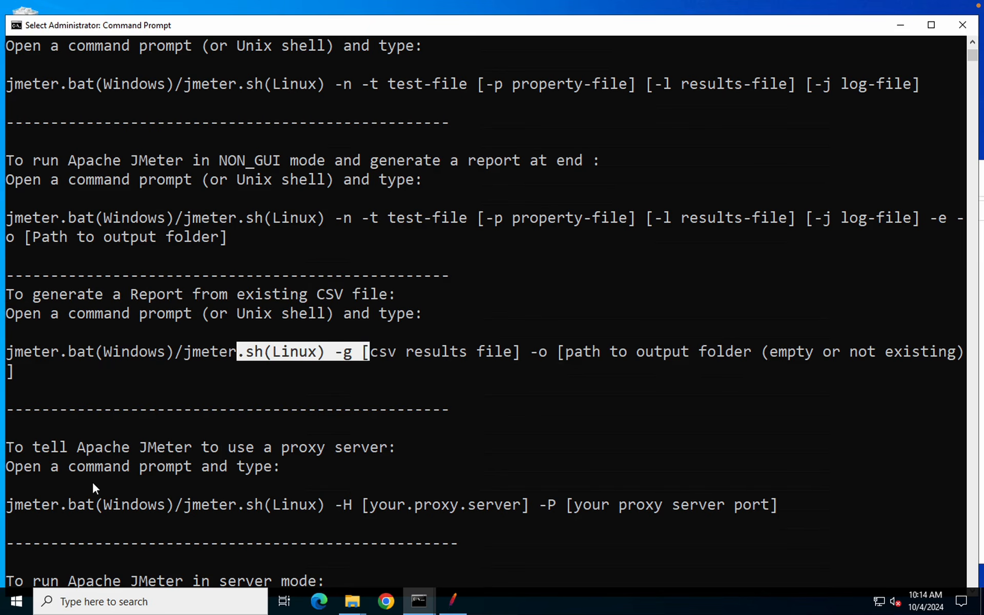
pyautogui.scroll(-3, 92, 483)
pyautogui.scroll(-3, 94, 485)
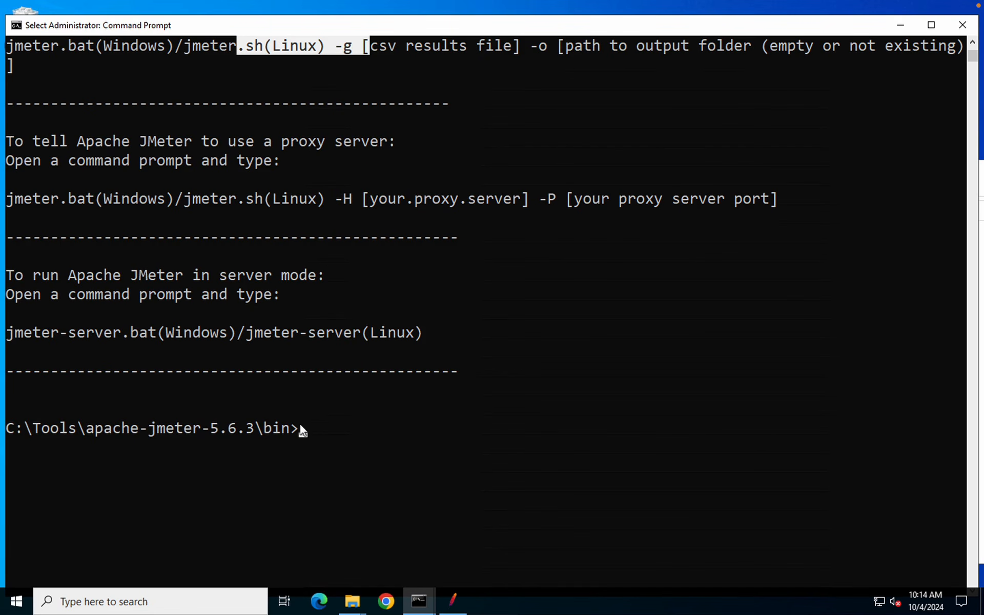
pyautogui.moveTo(299, 433); pyautogui.dragTo(36, 429)
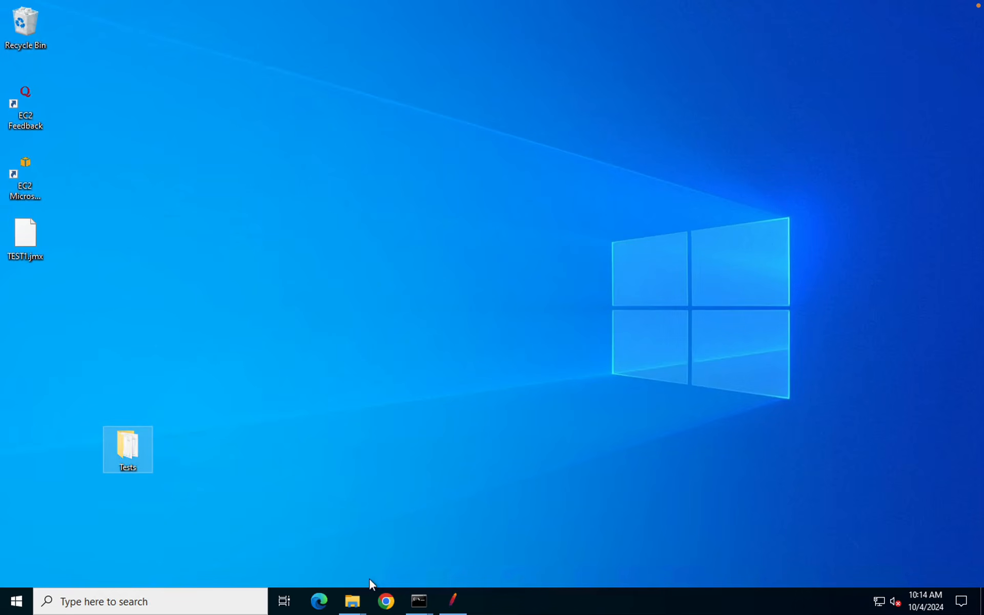
# Copy the JMeter bin folder path from the File Explorer address bar
pyautogui.click(358, 602)
pyautogui.click(295, 545)
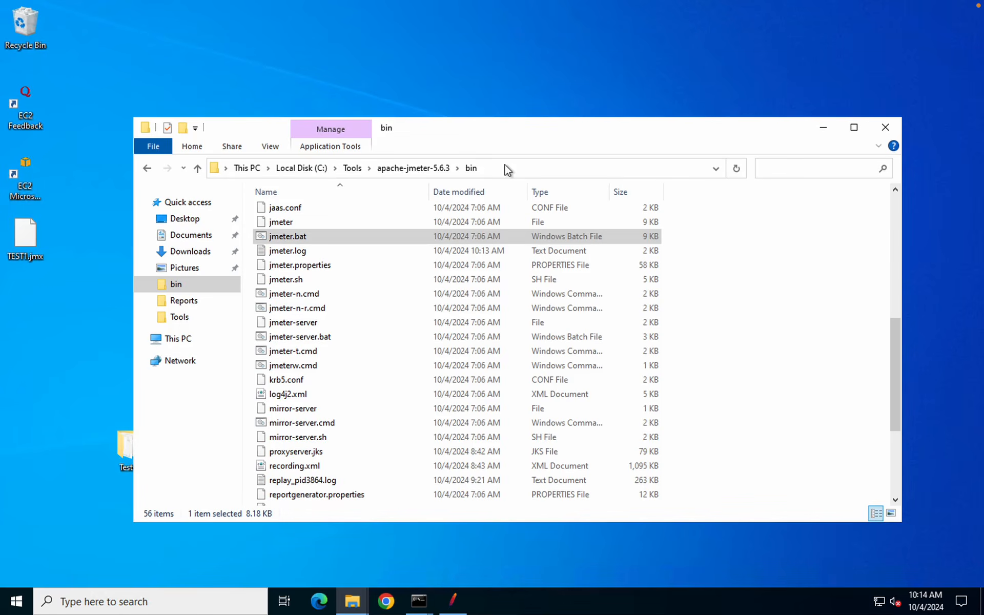
pyautogui.click(505, 166)
pyautogui.hotkey('ctrl', 'c')
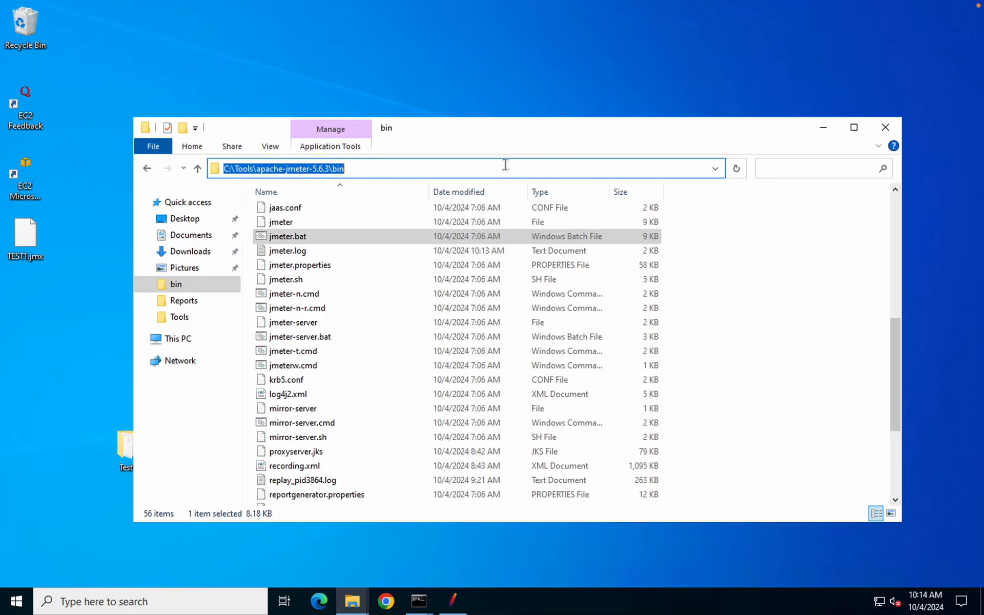
pyautogui.write('cmd')
pyautogui.press('Return')
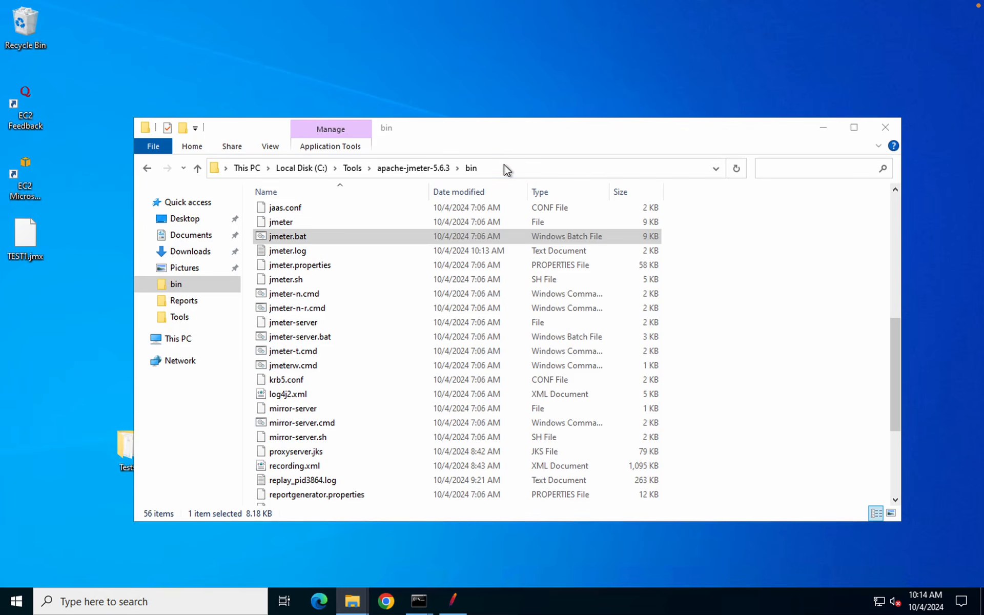
# Add C:\Tools\apache-jmeter-5.6.3\bin as a new system Path entry and confirm all dialogs
pyautogui.press('super')
pyautogui.write('env')
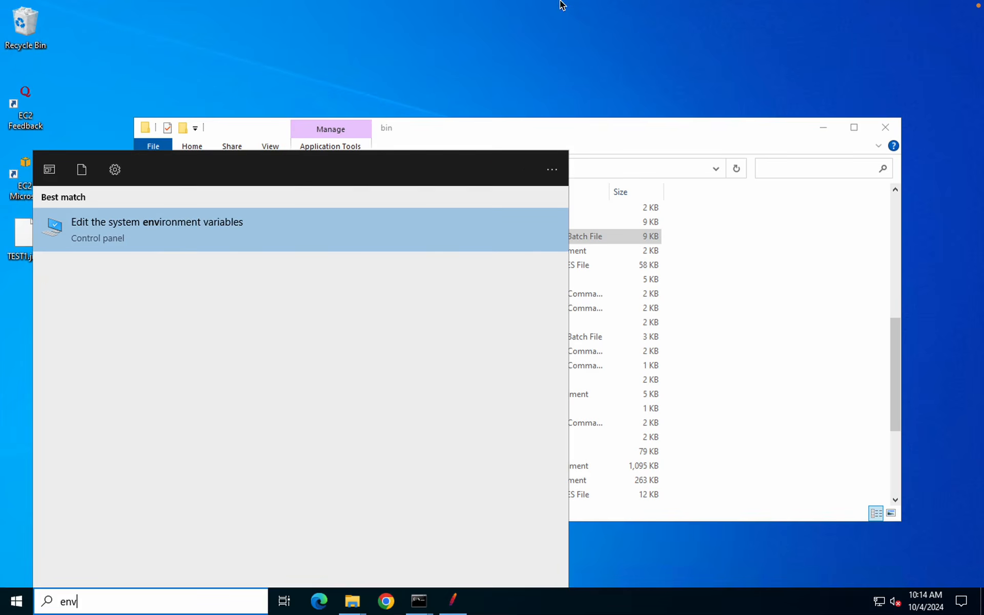
pyautogui.press('Return')
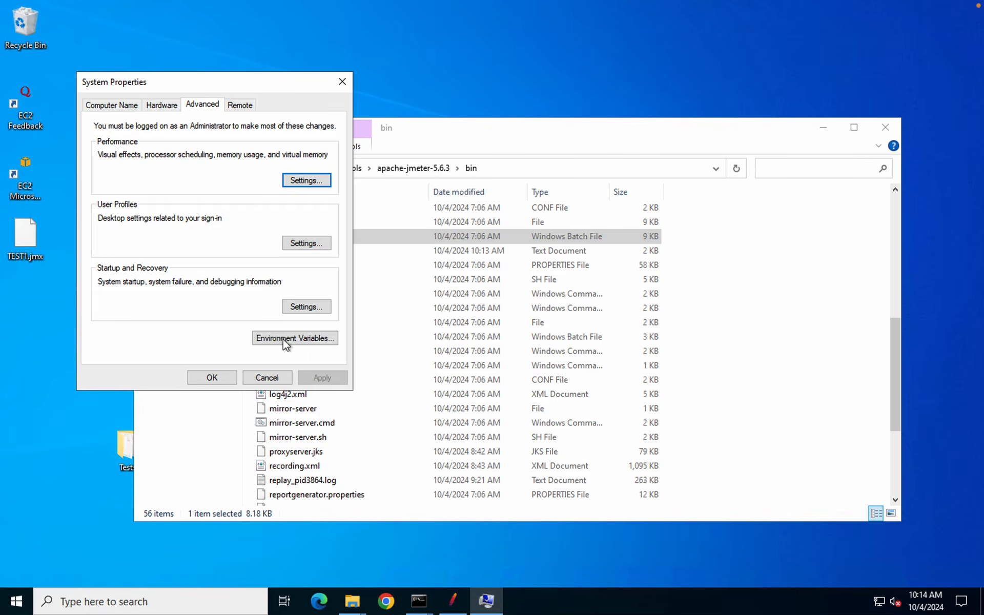
pyautogui.click(295, 337)
pyautogui.click(342, 352)
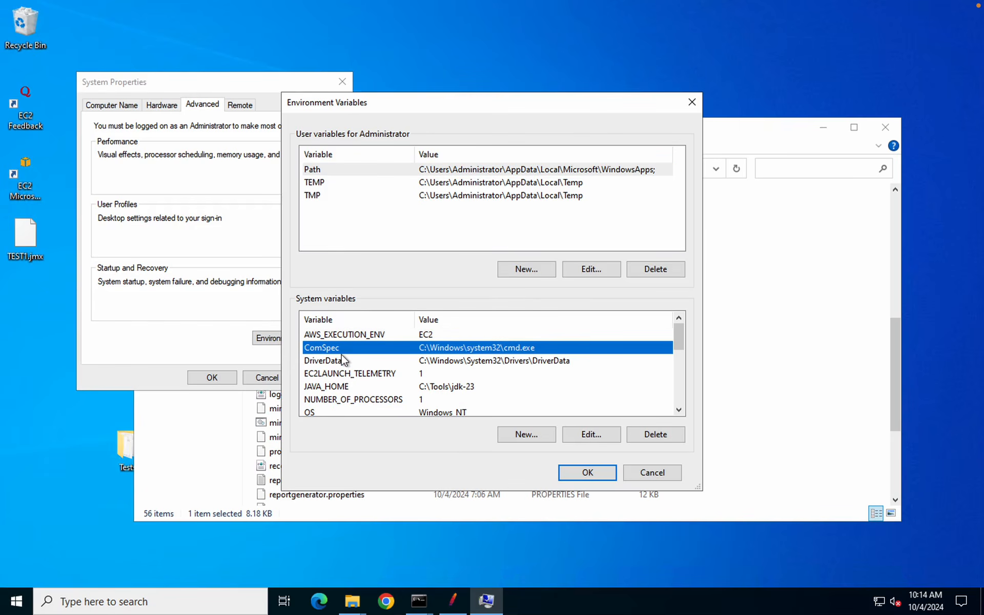
pyautogui.press('p')
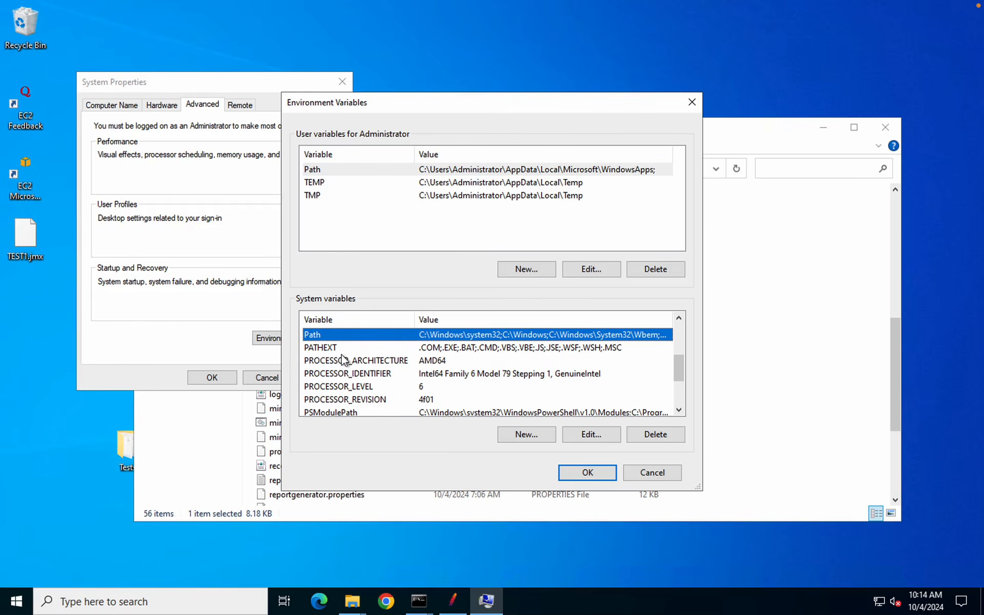
pyautogui.click(591, 435)
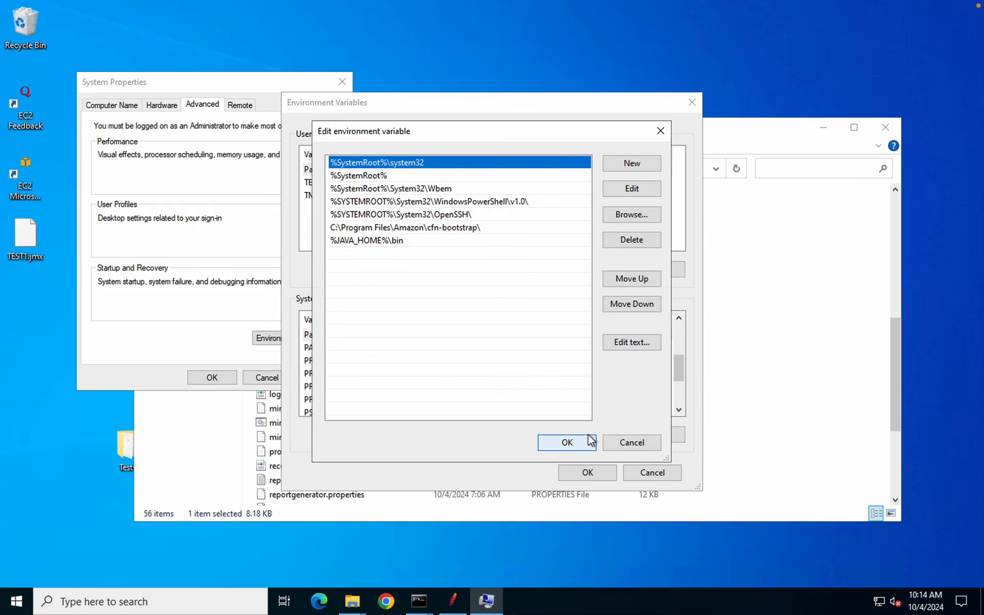
pyautogui.click(628, 165)
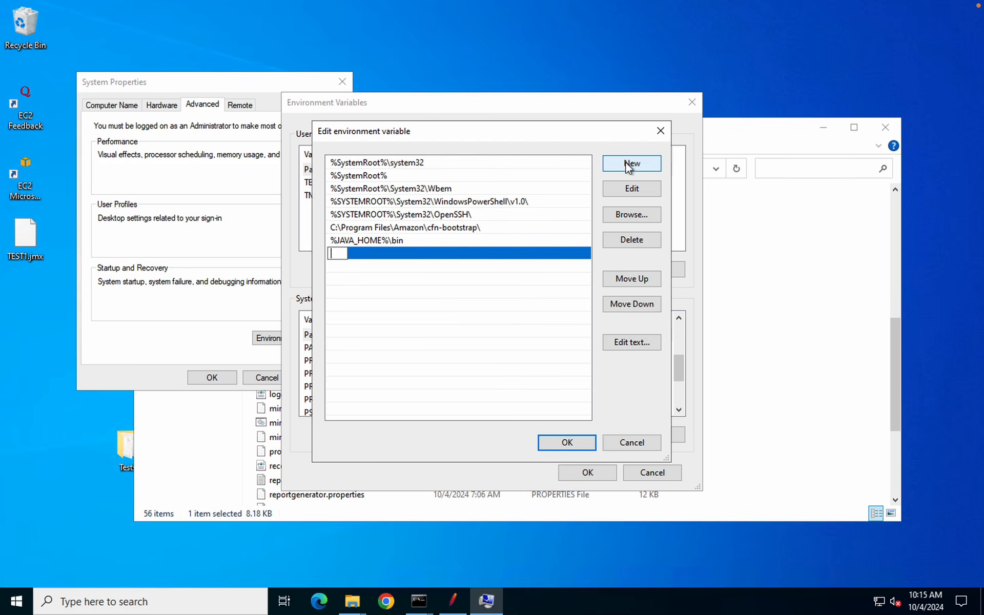
pyautogui.hotkey('ctrl', 'v')
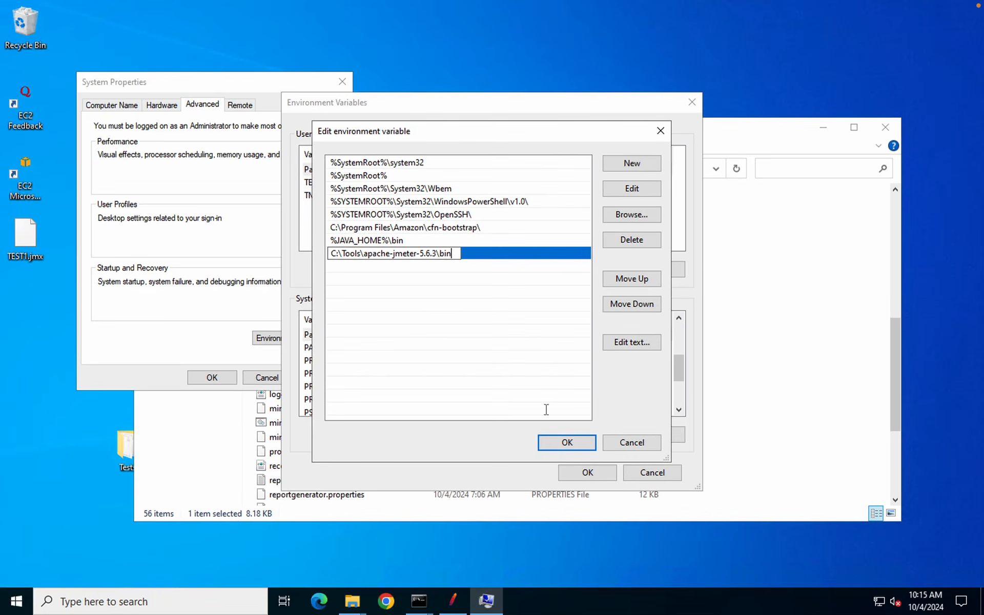
pyautogui.click(726, 600)
pyautogui.click(588, 473)
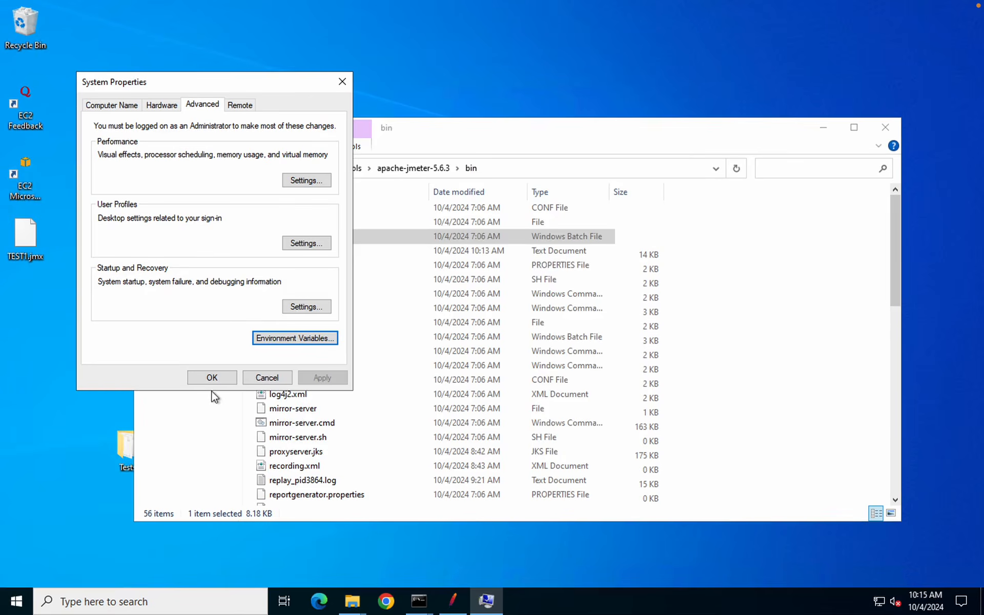
pyautogui.click(212, 378)
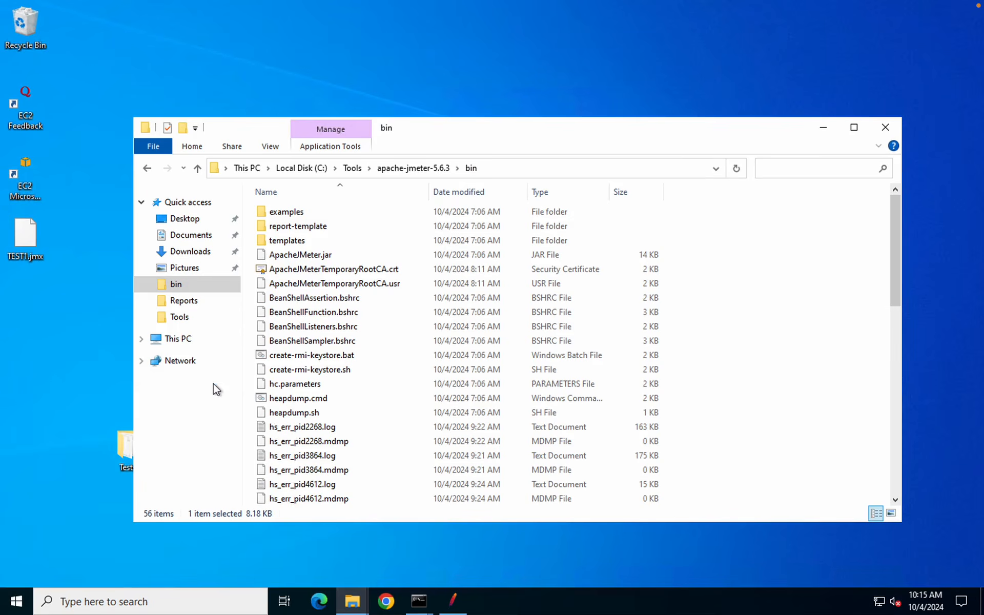
# Exit the old administrator prompt and minimize the other command window
pyautogui.click(418, 602)
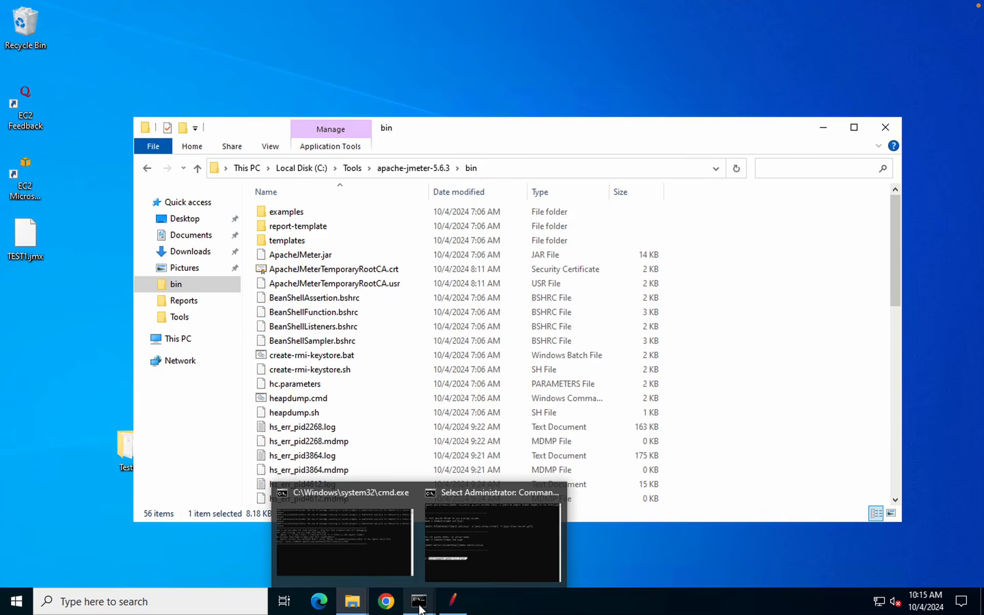
pyautogui.click(459, 553)
pyautogui.write('exit')
pyautogui.press('Return')
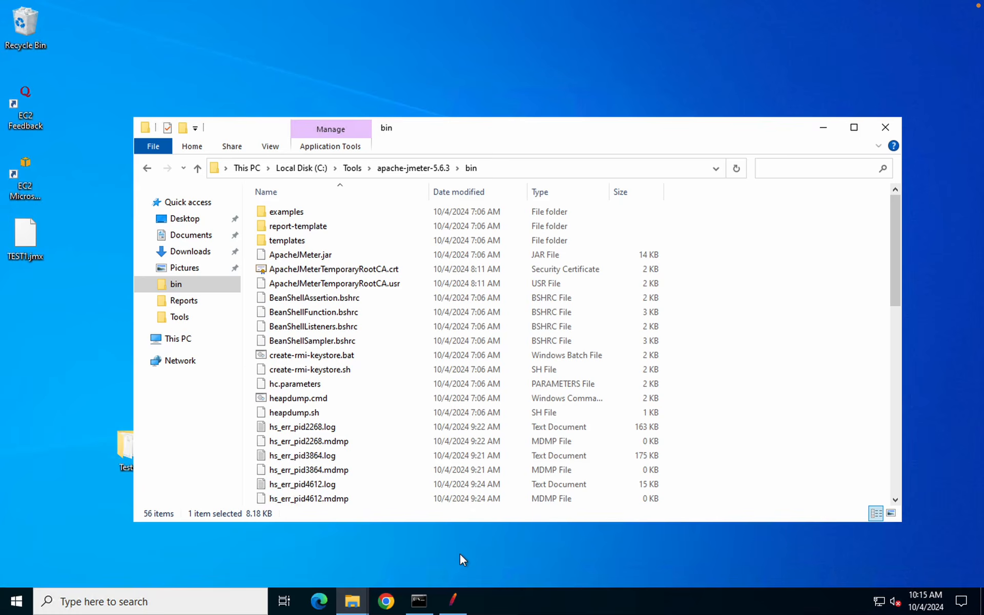
pyautogui.click(417, 601)
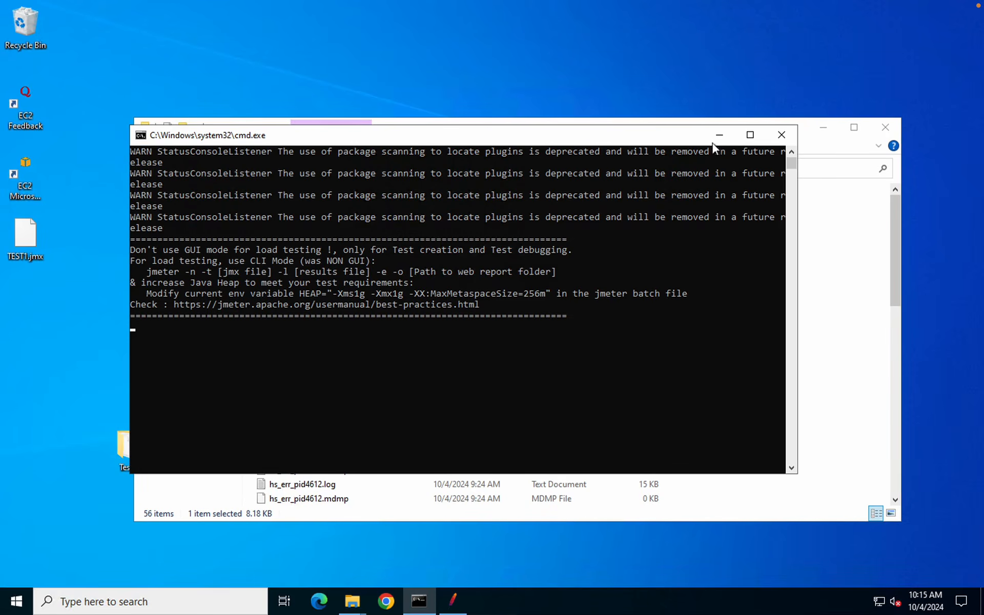
pyautogui.click(716, 136)
# Launch a fresh Command Prompt and run jmeter -h from the home folder
pyautogui.press('super')
pyautogui.write('cmd')
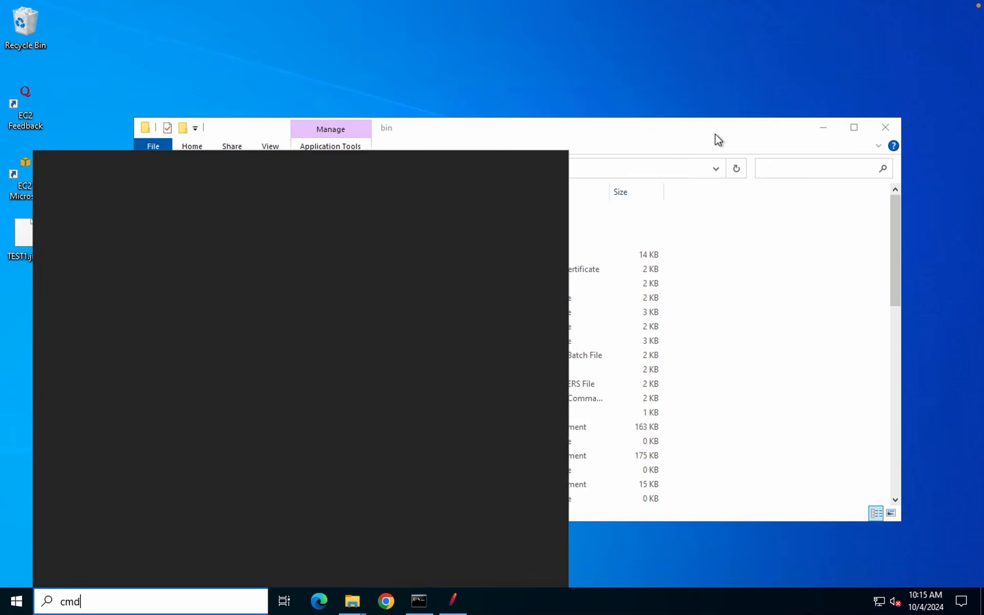
pyautogui.press('Return')
pyautogui.write('jm')
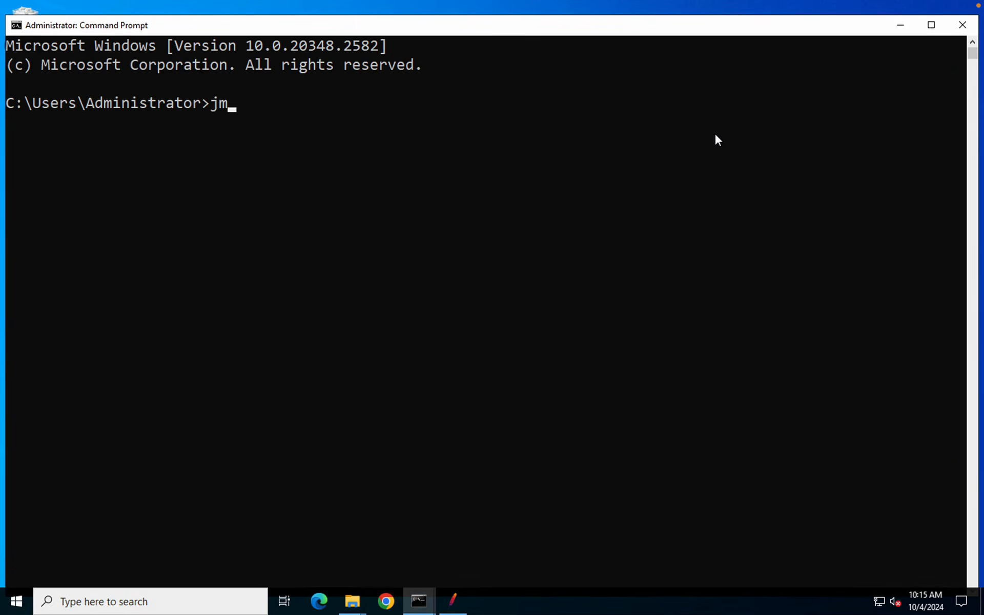
pyautogui.write('eter -h')
pyautogui.press('Return')
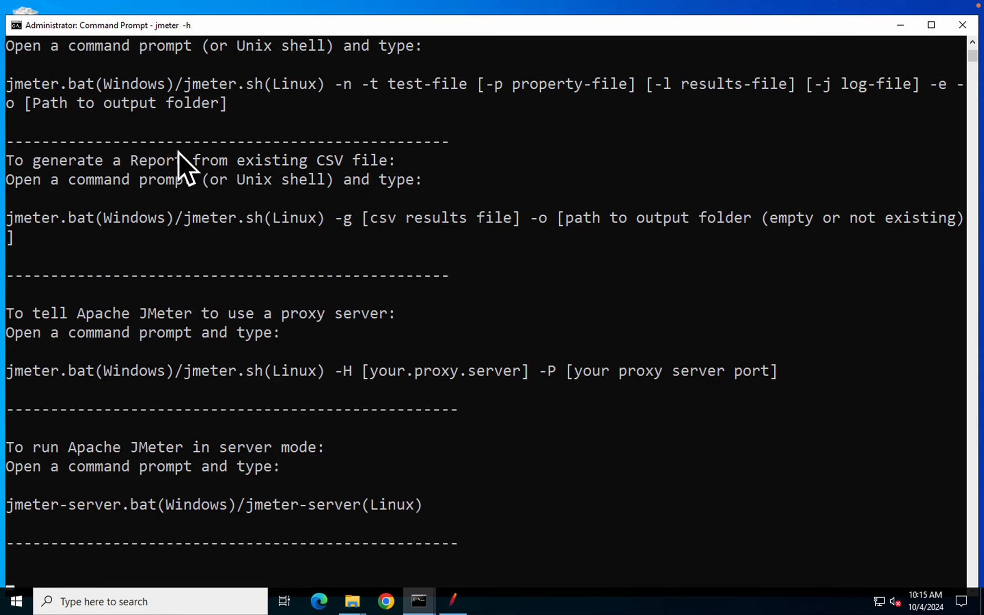
pyautogui.scroll(-1, 198, 342)
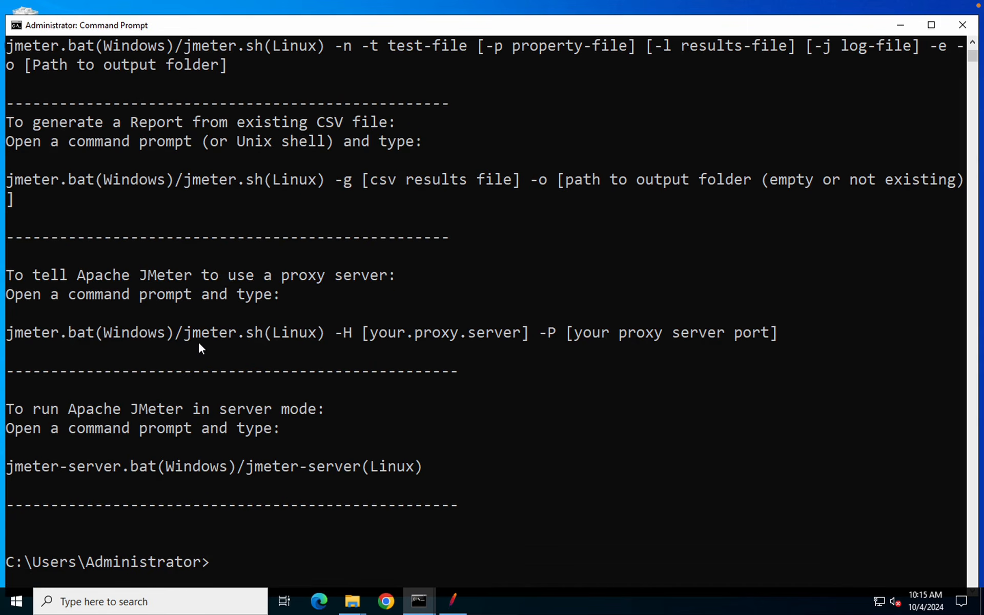
pyautogui.scroll(3, 199, 345)
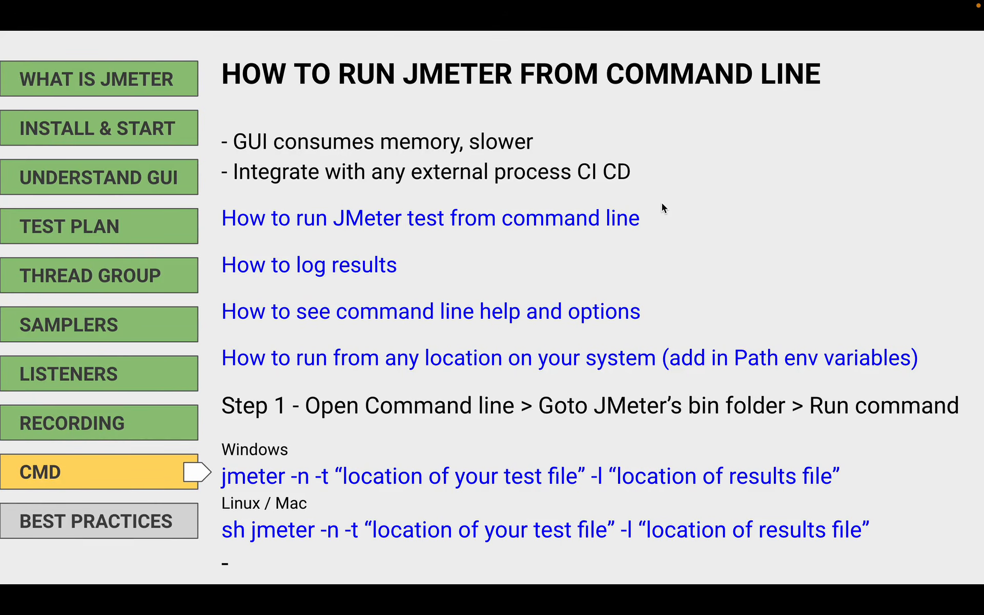
# Advance to the HTML reports slide and box the report-generating jmeter command
pyautogui.press('Right')
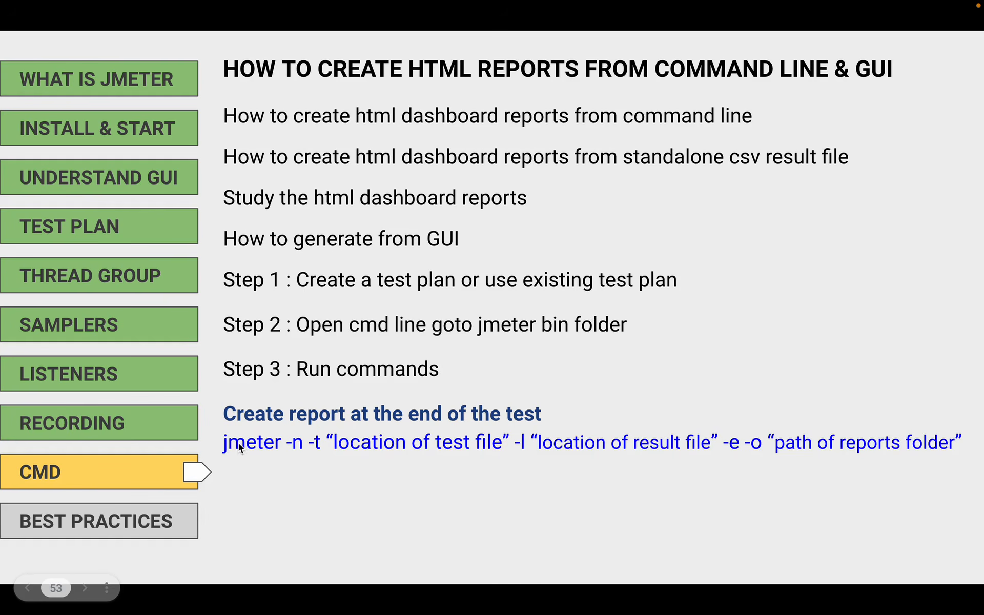
pyautogui.moveTo(216, 433)
pyautogui.mouseDown()
pyautogui.moveTo(403, 458)
pyautogui.moveTo(723, 451)
pyautogui.moveTo(977, 466)
pyautogui.mouseUp()
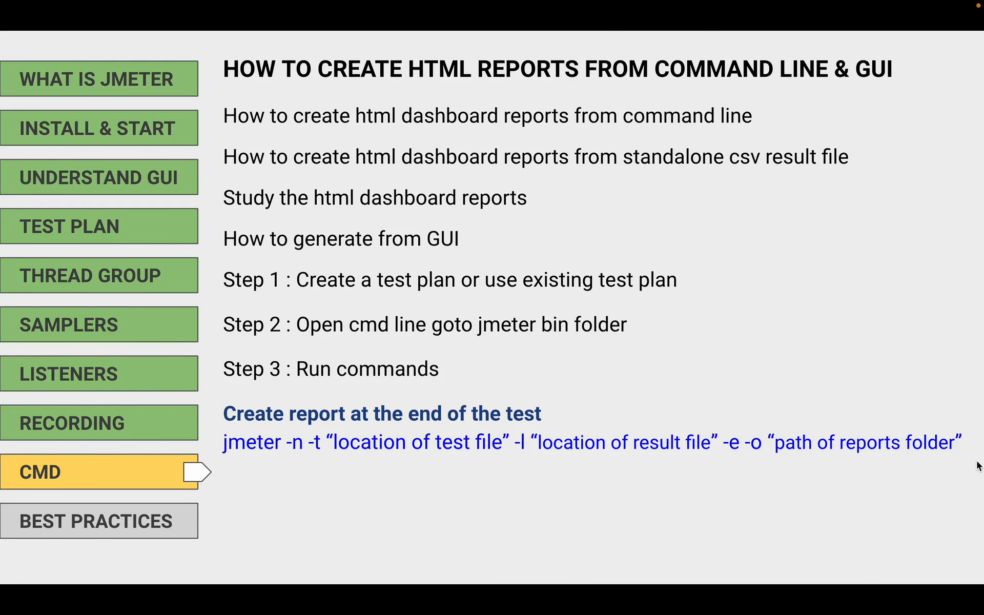
pyautogui.hotkey('ctrl', 'Right')
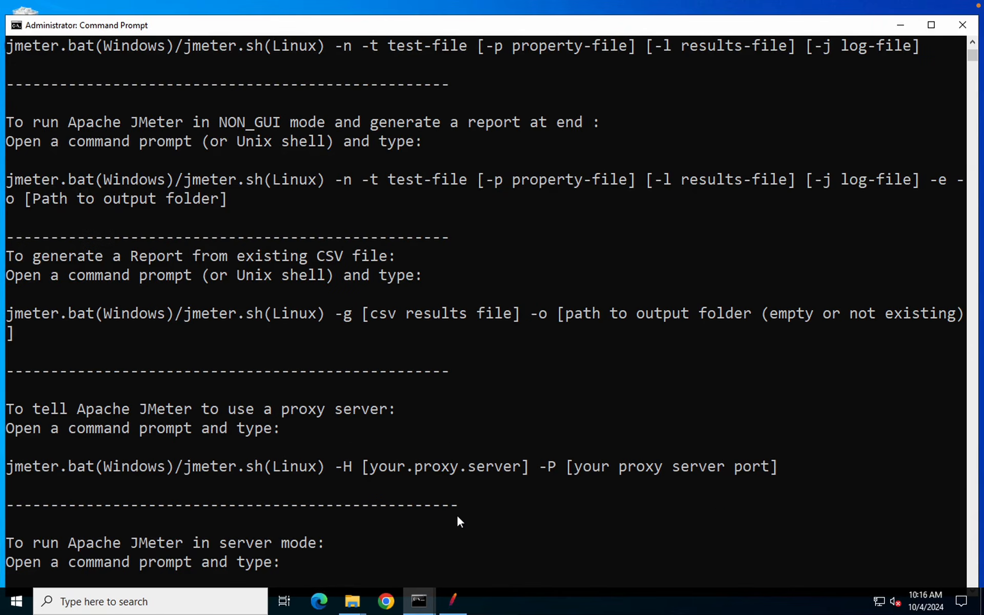
# Recall the jmeter command, replacing -h with -n -t and the Tests\TEST1.jmx path
pyautogui.write('cls')
pyautogui.press('Return')
pyautogui.press('Up')
pyautogui.press('Up')
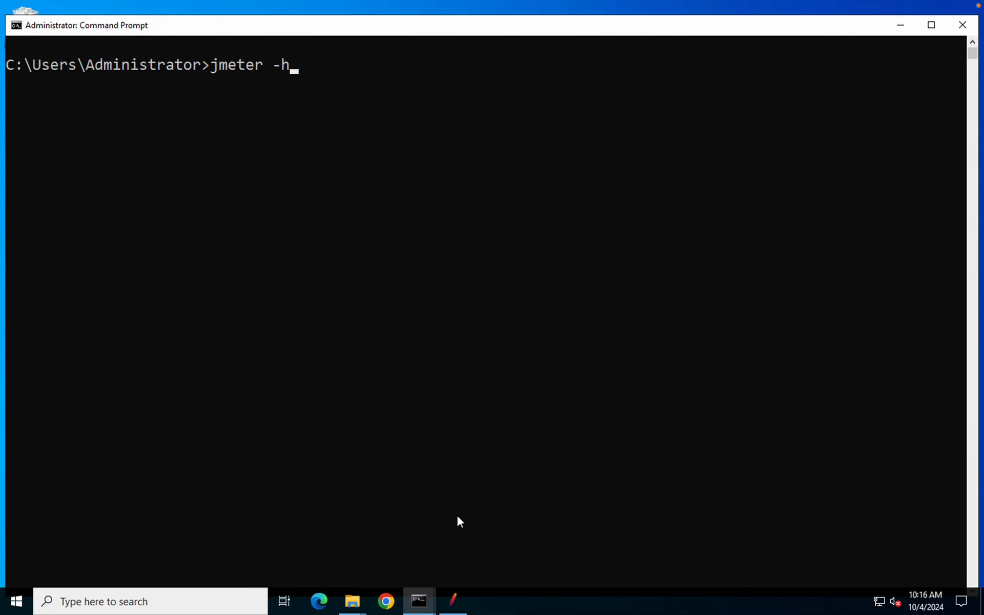
pyautogui.press('BackSpace')
pyautogui.press('BackSpace')
pyautogui.write('-n -t "')
pyautogui.click(352, 602)
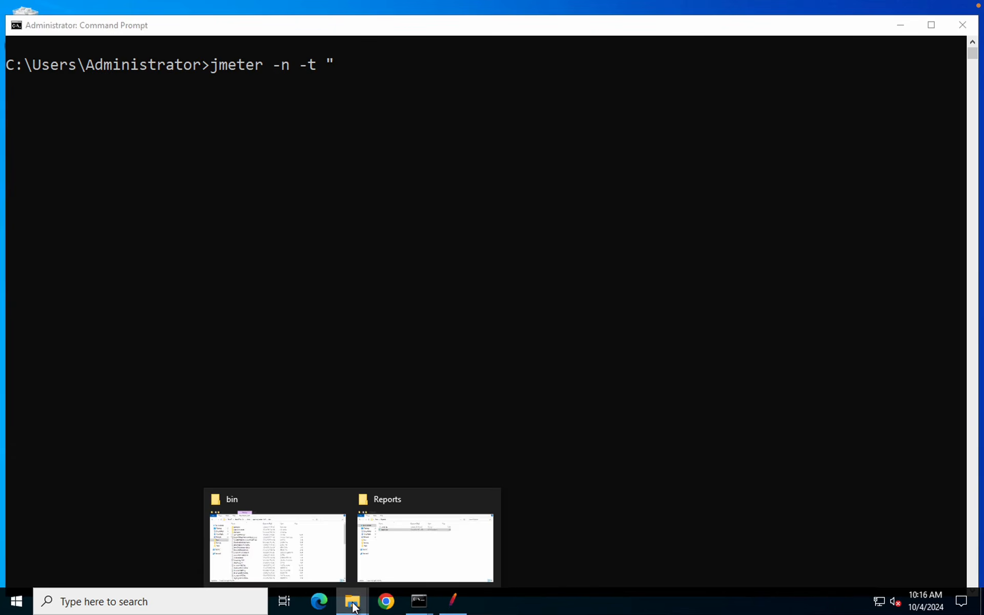
pyautogui.click(394, 540)
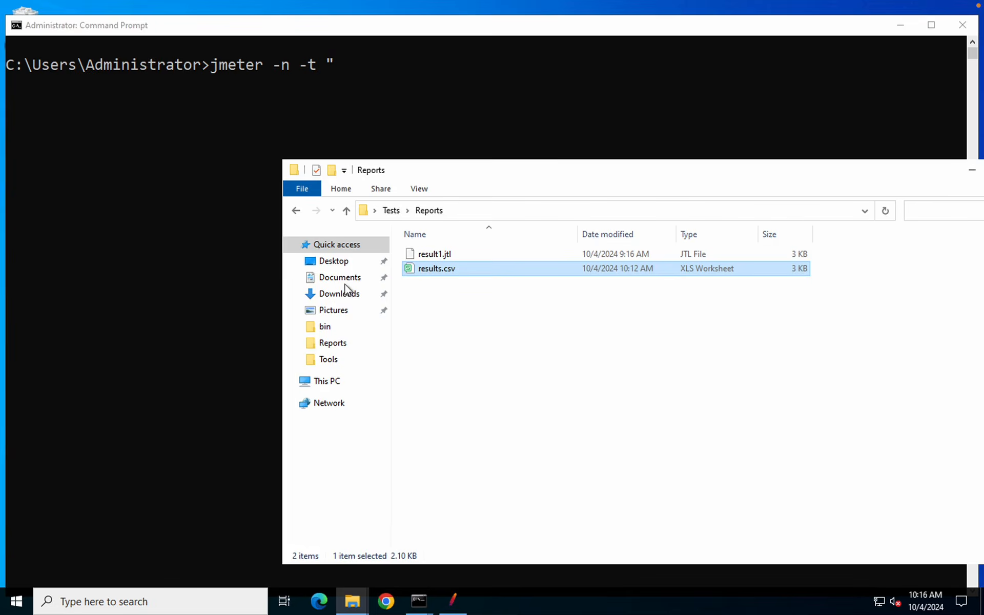
pyautogui.click(391, 210)
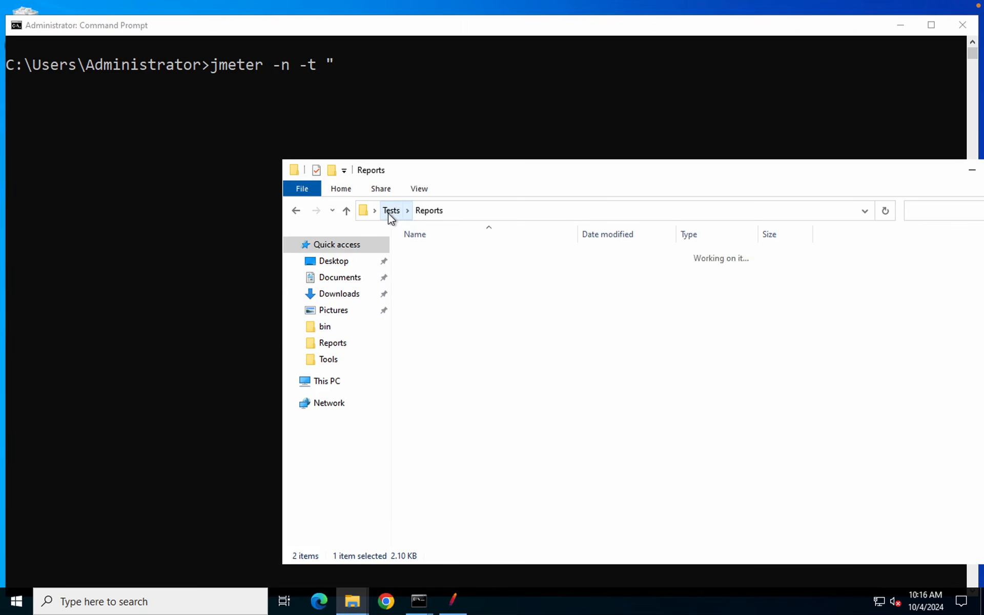
pyautogui.click(534, 210)
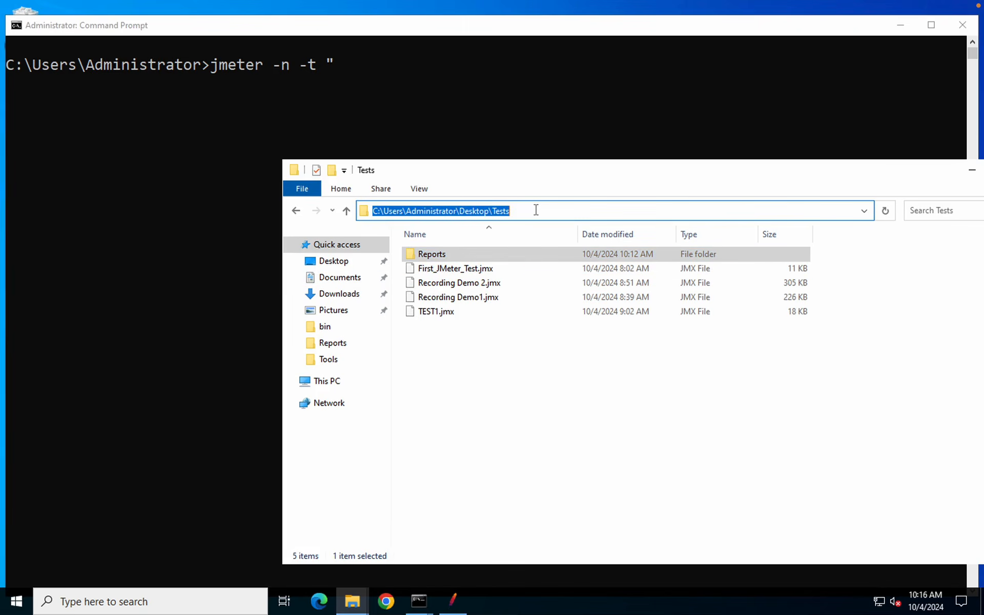
pyautogui.click(437, 97)
pyautogui.write('C:\\Users\\Administrator\\Desktop\\Tests')
pyautogui.write('\\TE')
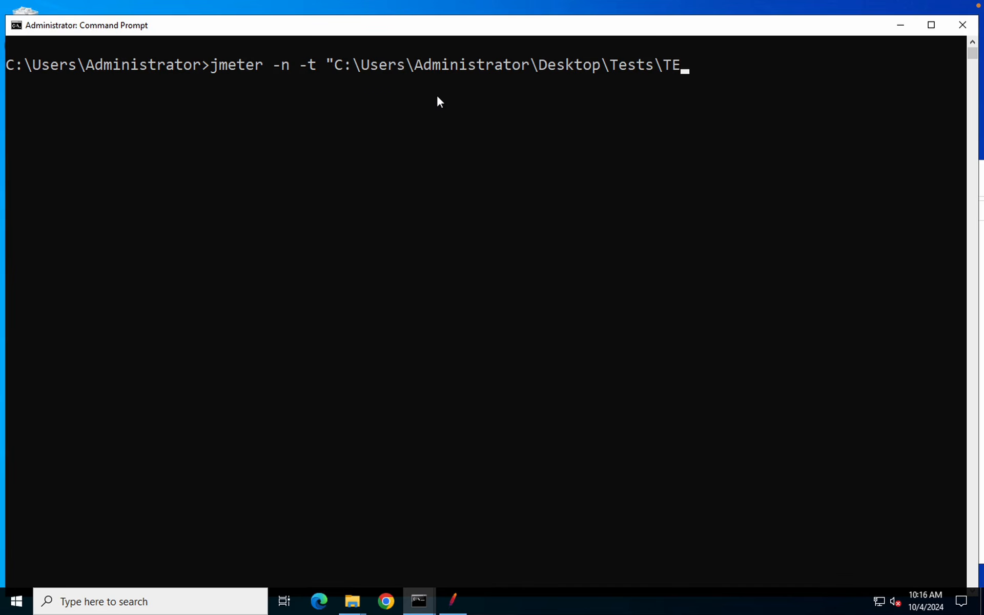
pyautogui.press('Tab')
# Append -l with the Reports\report1.jtl path, followed by the -e -o options
pyautogui.write('l')
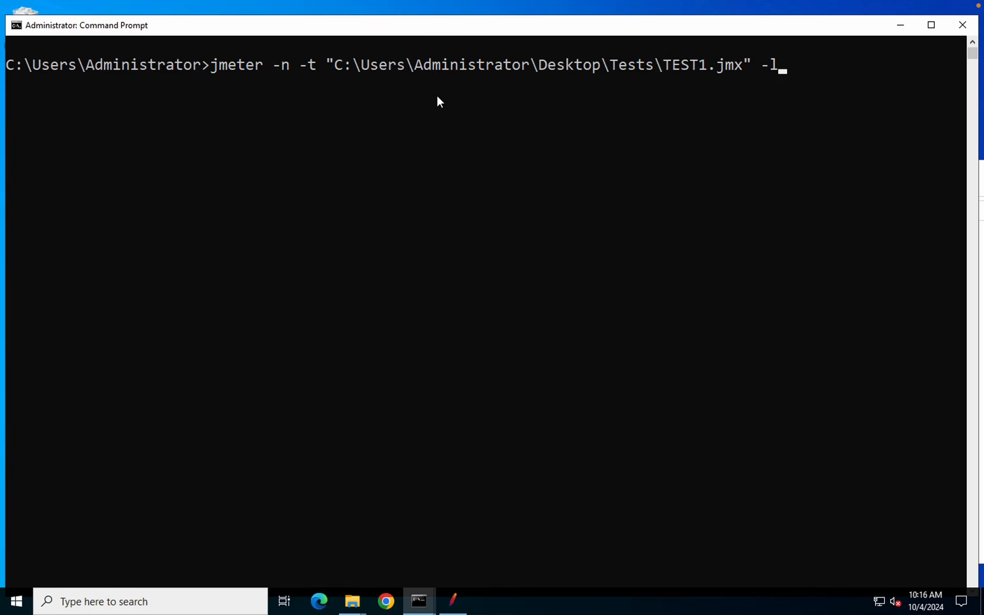
pyautogui.write(' "')
pyautogui.moveTo(352, 598)
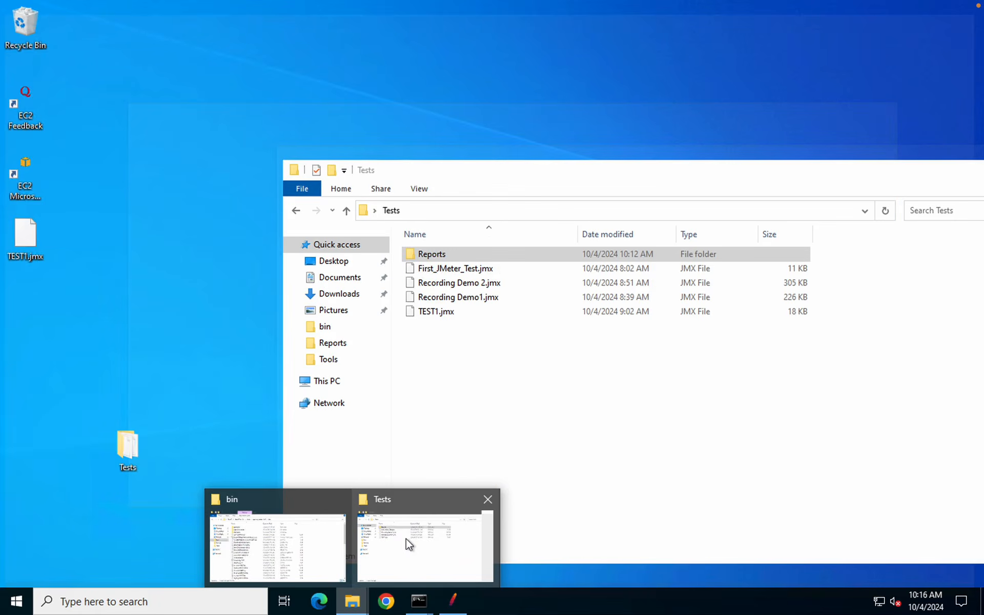
pyautogui.click(408, 543)
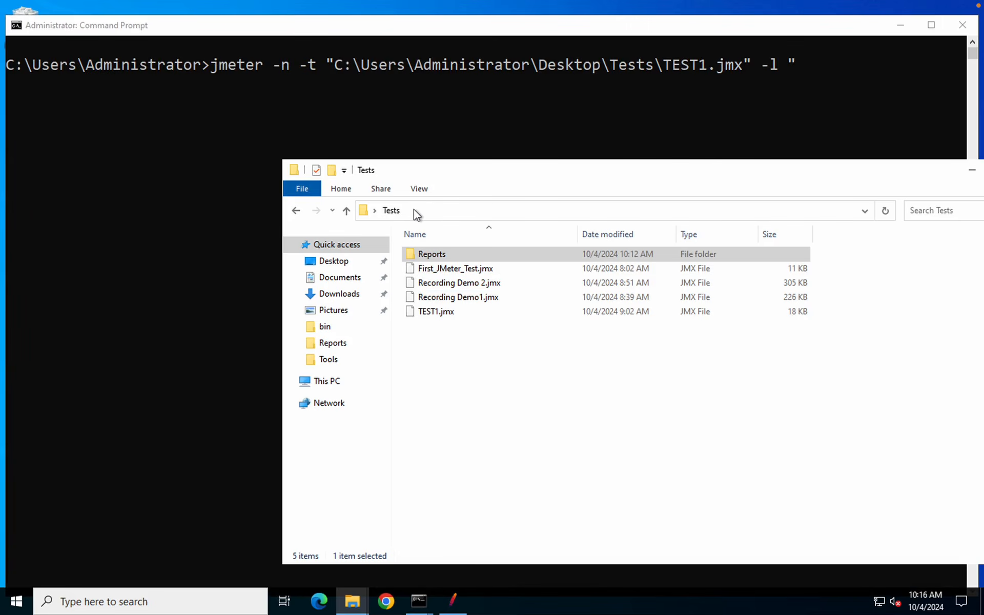
pyautogui.doubleClick(416, 254)
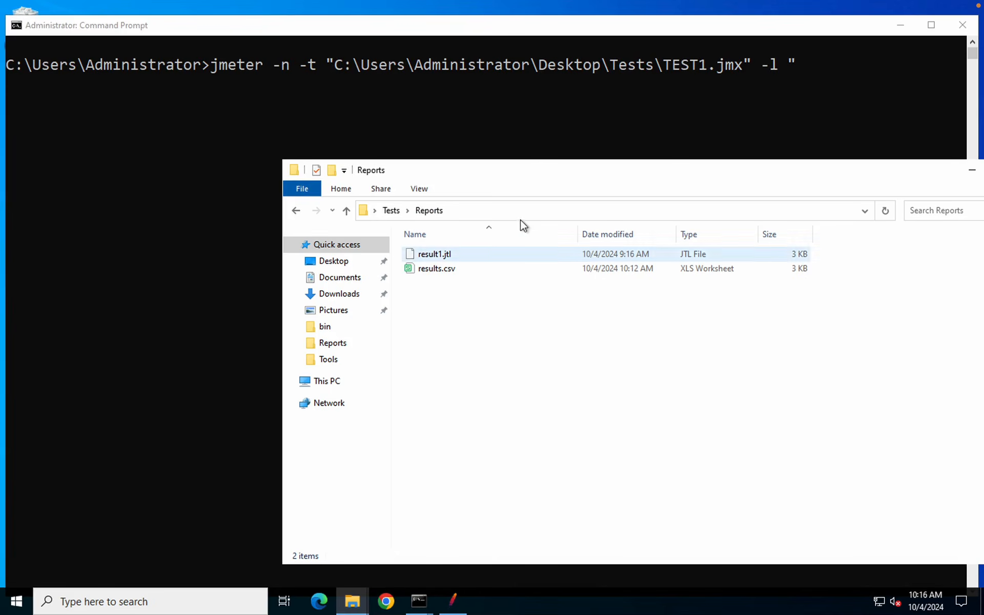
pyautogui.click(516, 210)
pyautogui.hotkey('ctrl', 'c')
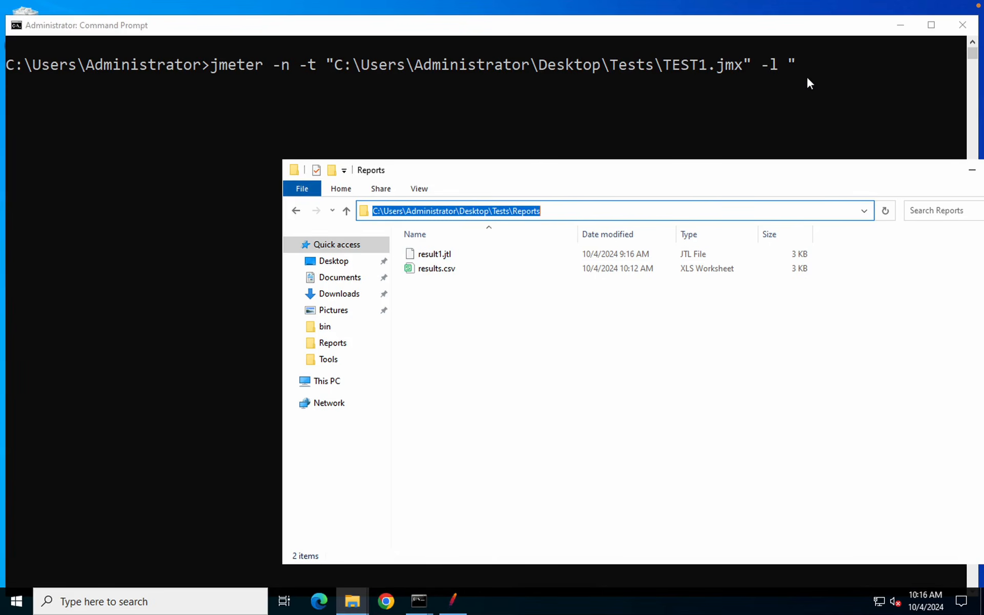
pyautogui.click(807, 75)
pyautogui.hotkey('ctrl', 'v')
pyautogui.write('\\report')
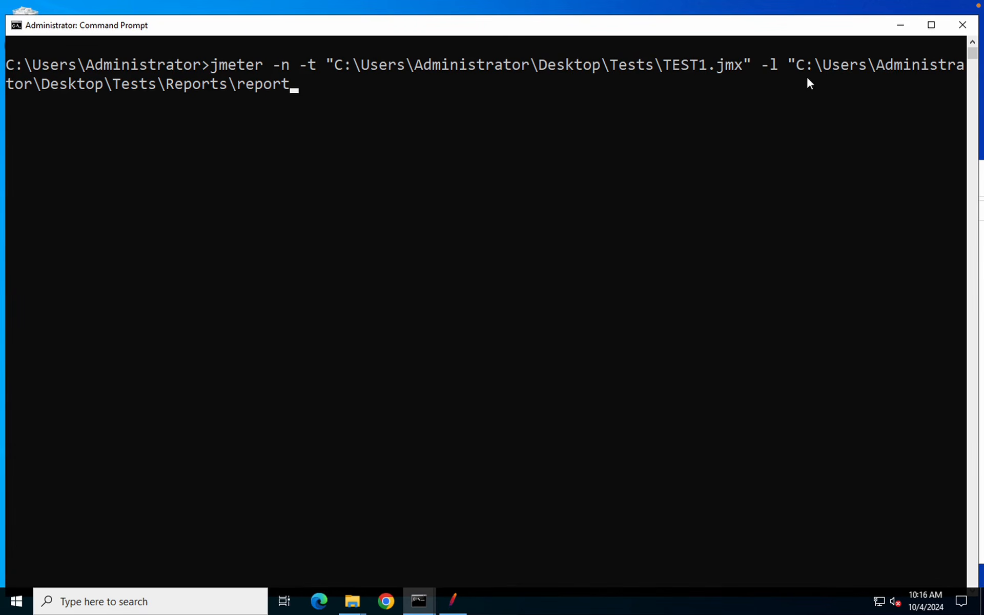
pyautogui.write('1.jtl')
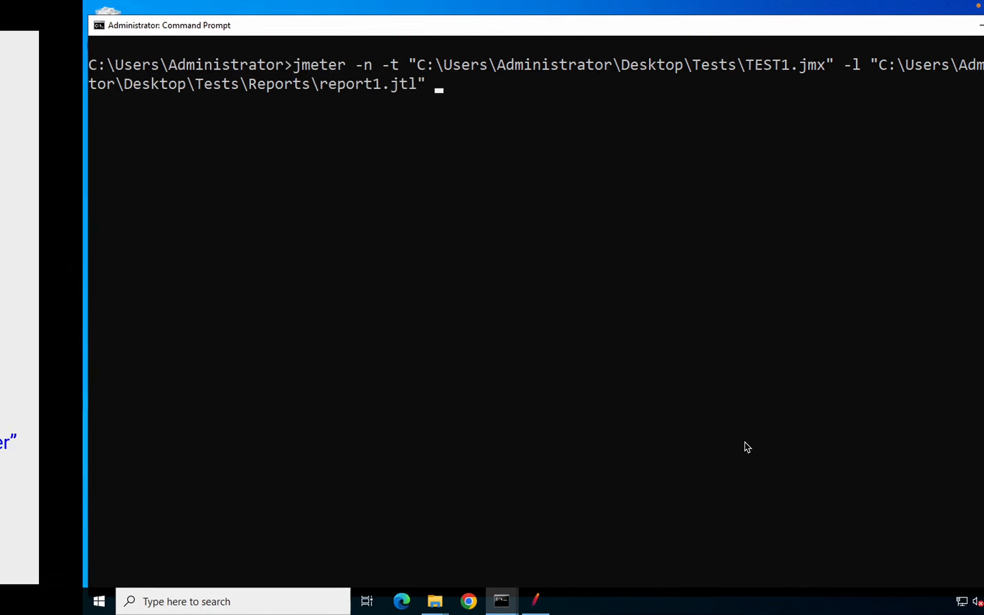
pyautogui.write('-e ')
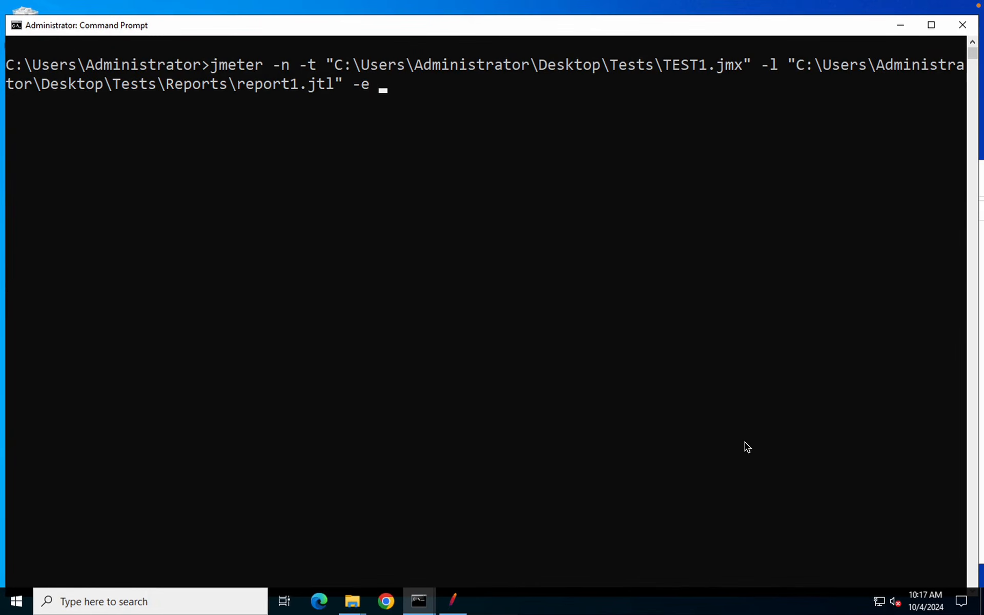
pyautogui.write('-o')
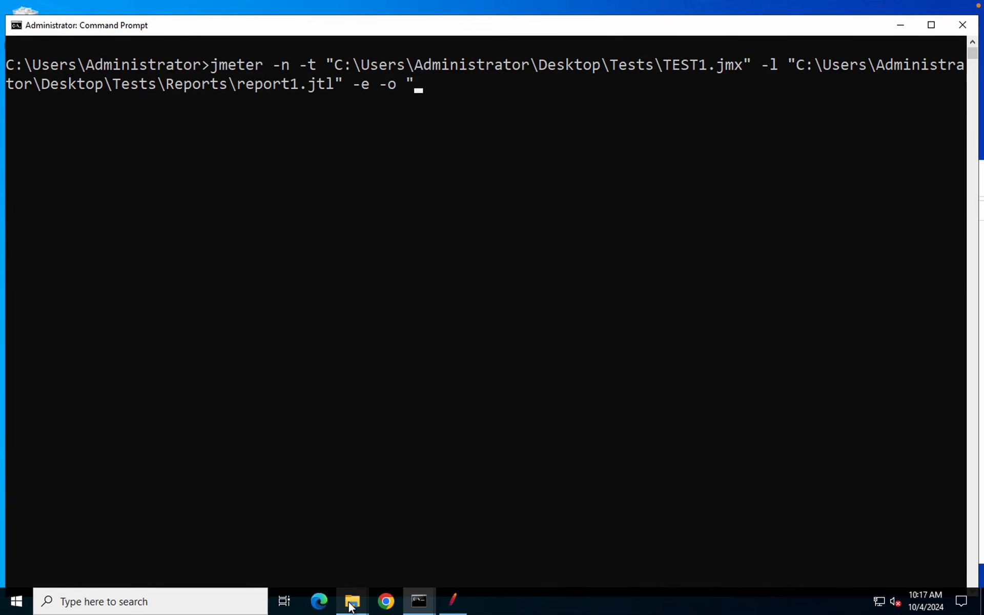
# Create a new folder named HTMLReport inside the Reports folder
pyautogui.moveTo(351, 607)
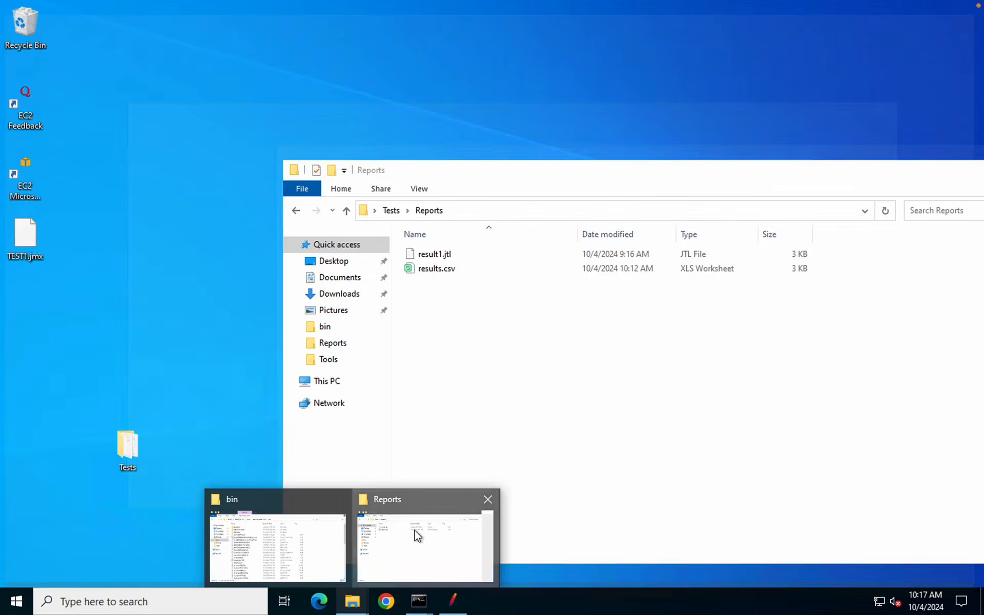
pyautogui.click(414, 533)
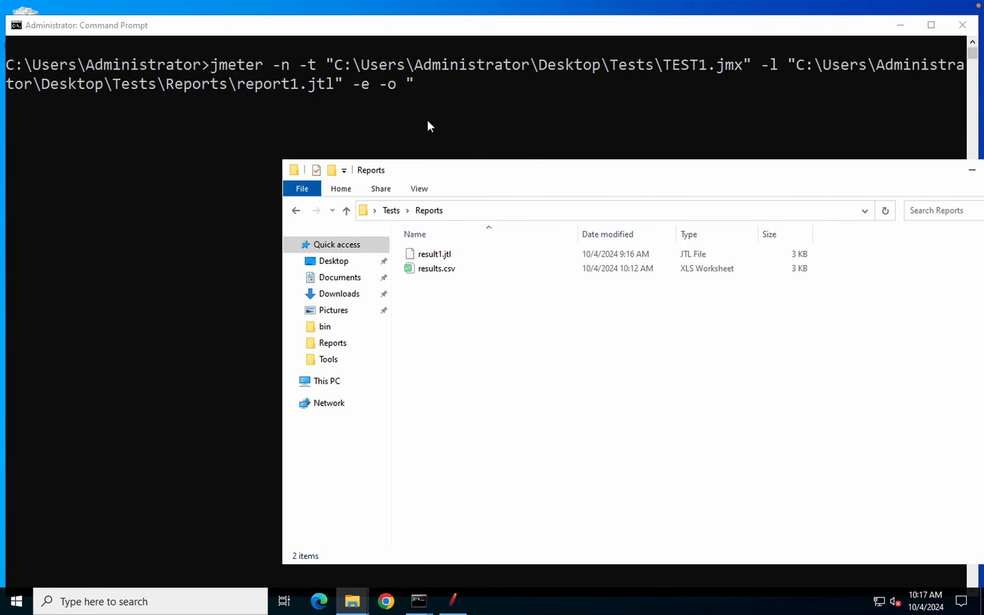
pyautogui.click(475, 207)
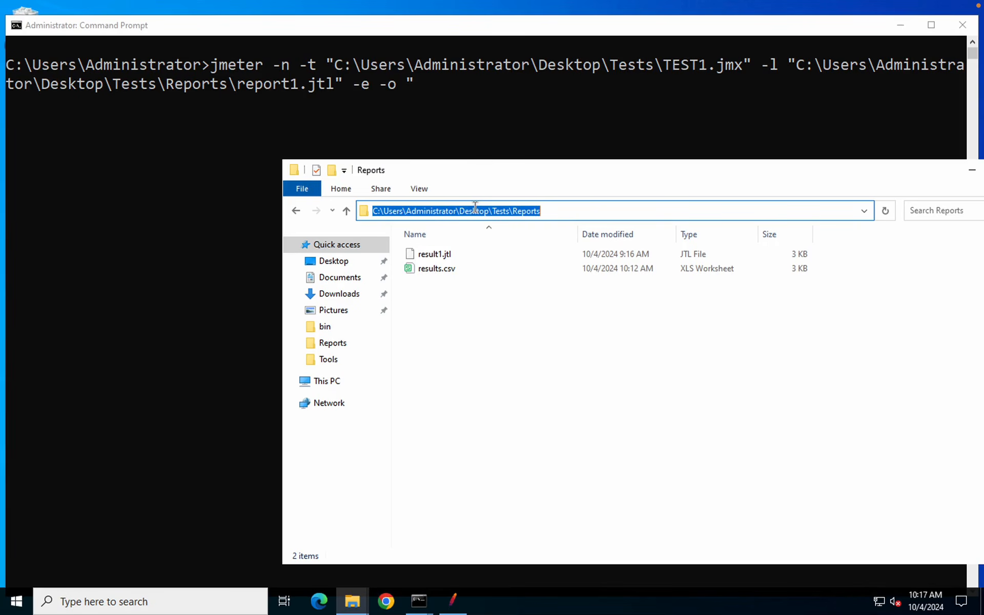
pyautogui.click(488, 385)
pyautogui.rightClick(487, 382)
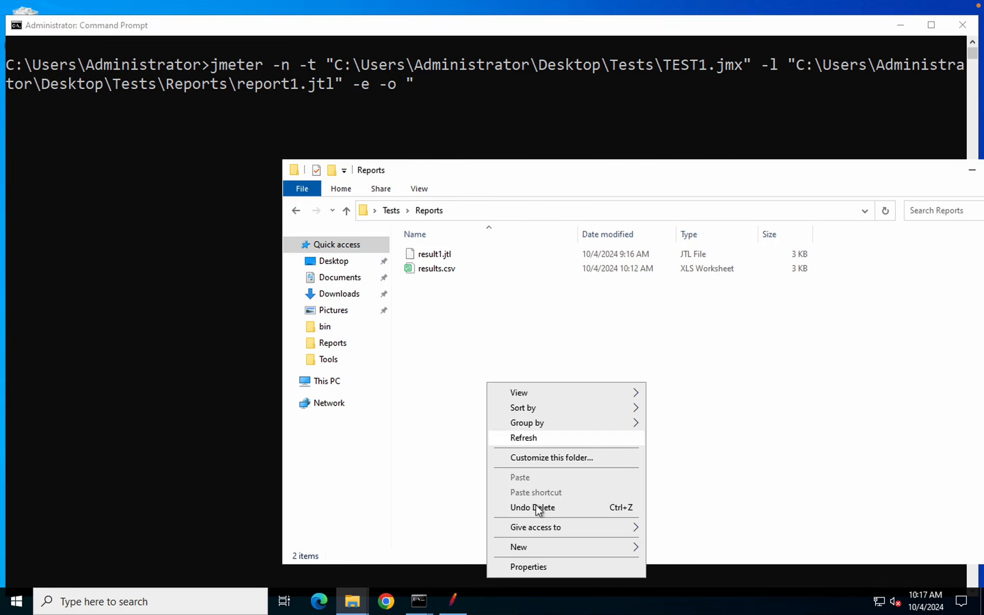
pyautogui.moveTo(528, 547)
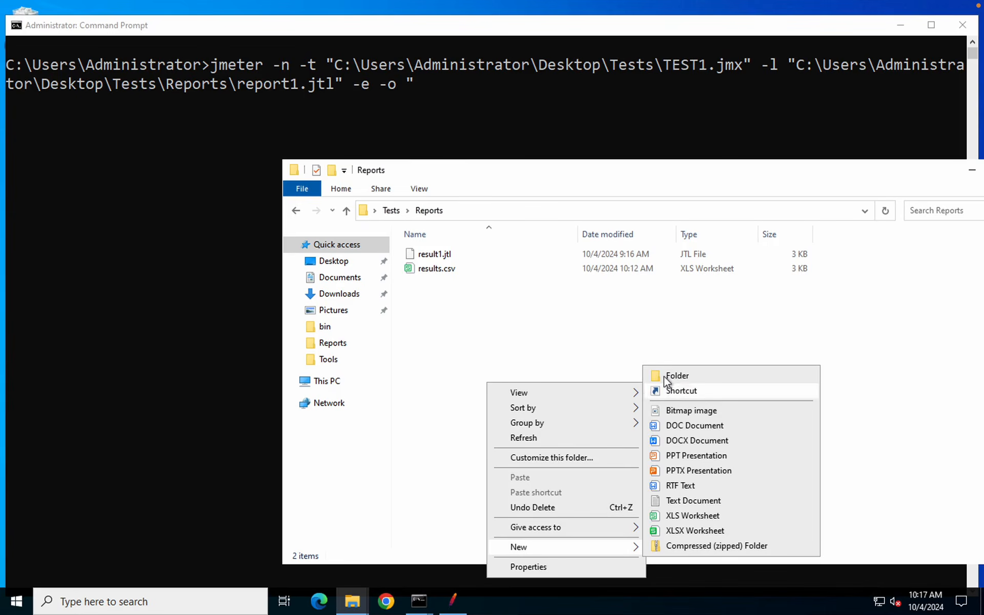
pyautogui.click(663, 376)
pyautogui.write('HTML')
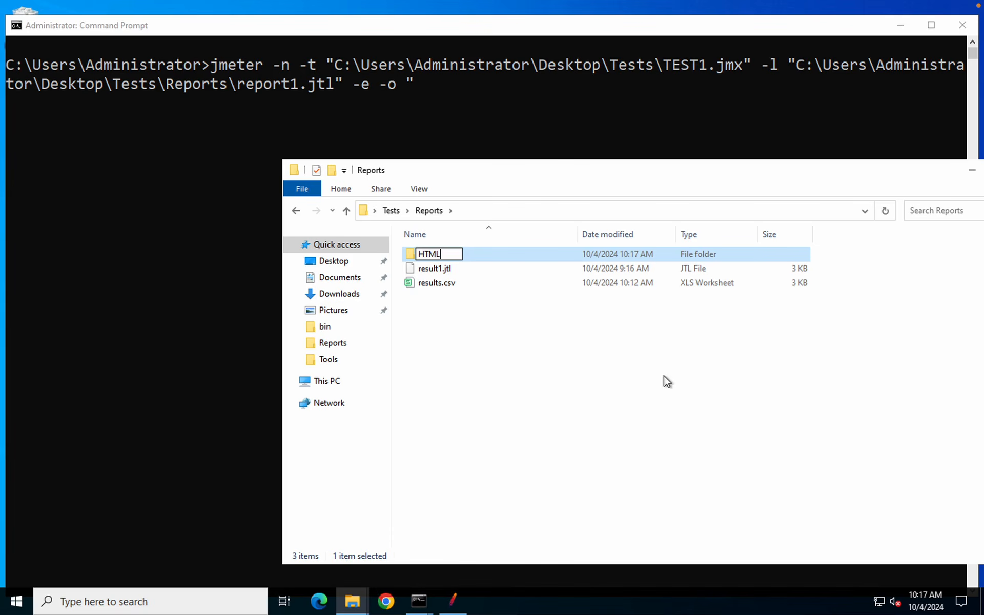
pyautogui.write('Report')
# Paste the HTMLReport folder path after -o and start the TEST1 run with dashboard generation
pyautogui.press('Return')
pyautogui.doubleClick(639, 257)
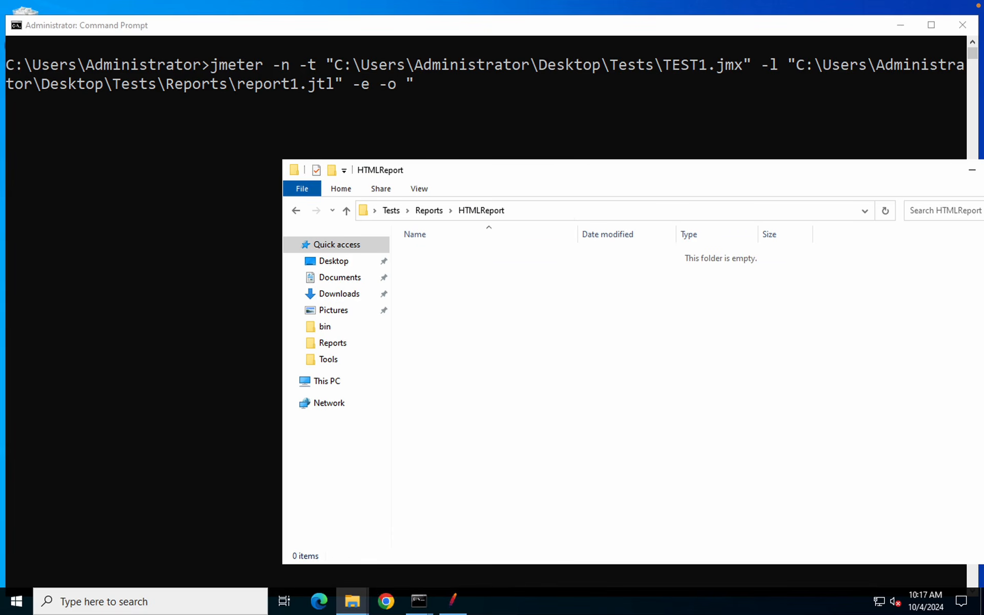
pyautogui.click(565, 211)
pyautogui.hotkey('ctrl', 'c')
pyautogui.click(458, 127)
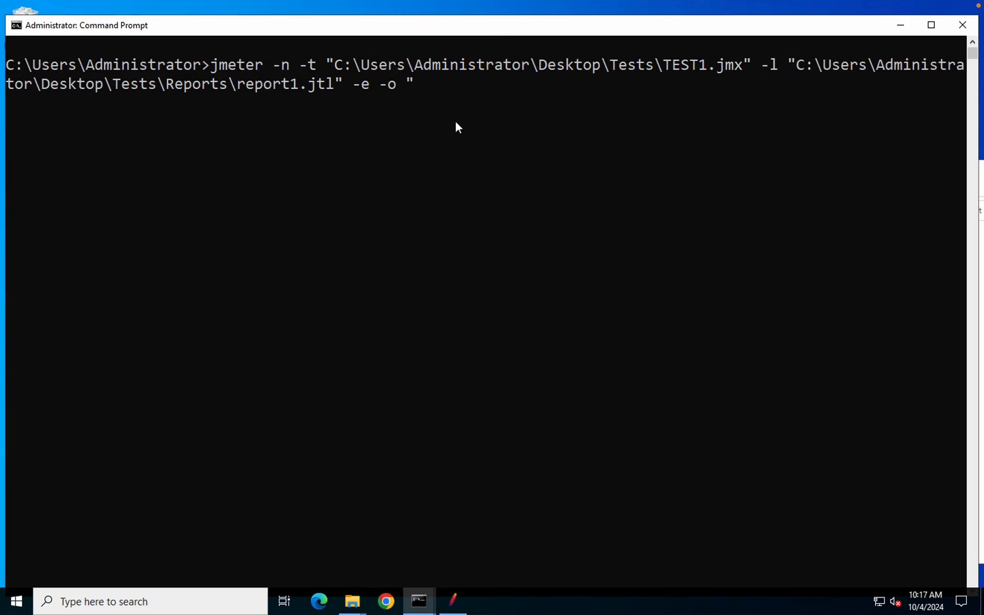
pyautogui.hotkey('ctrl', 'v')
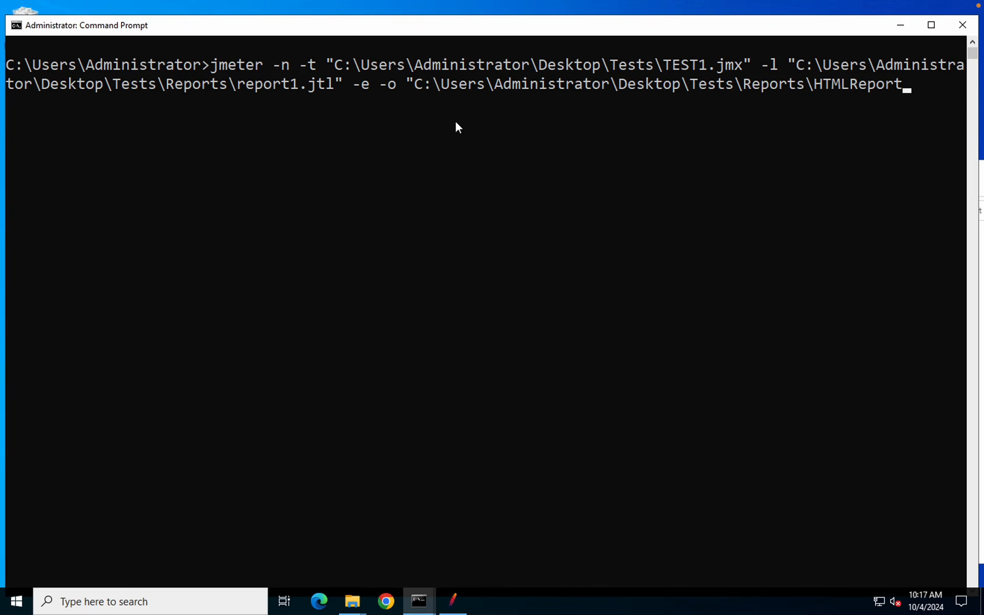
pyautogui.press('Return')
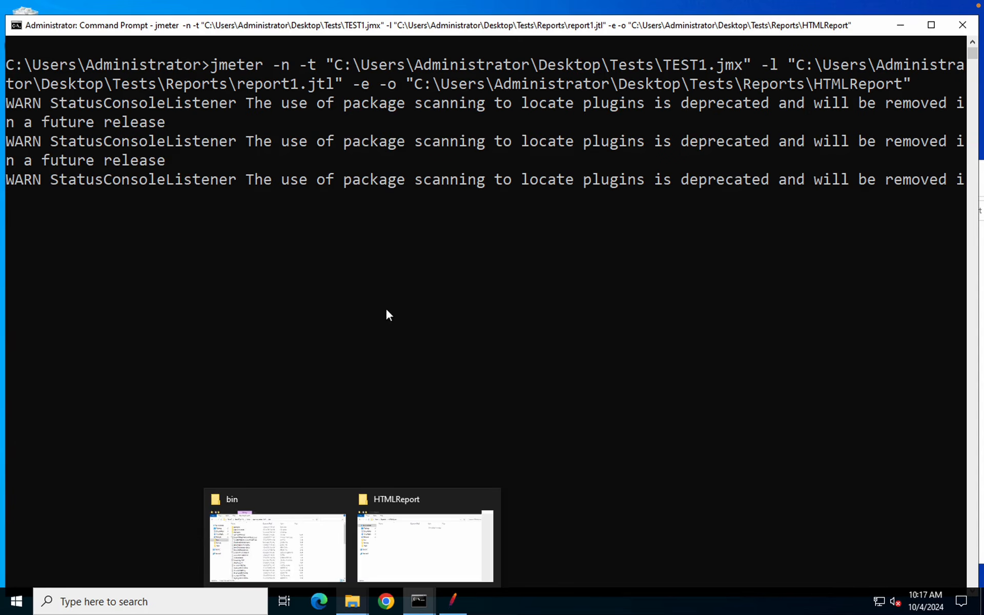
# Check the Reports folder for the new report1.jtl and the HTMLReport folder's contents
pyautogui.click(408, 514)
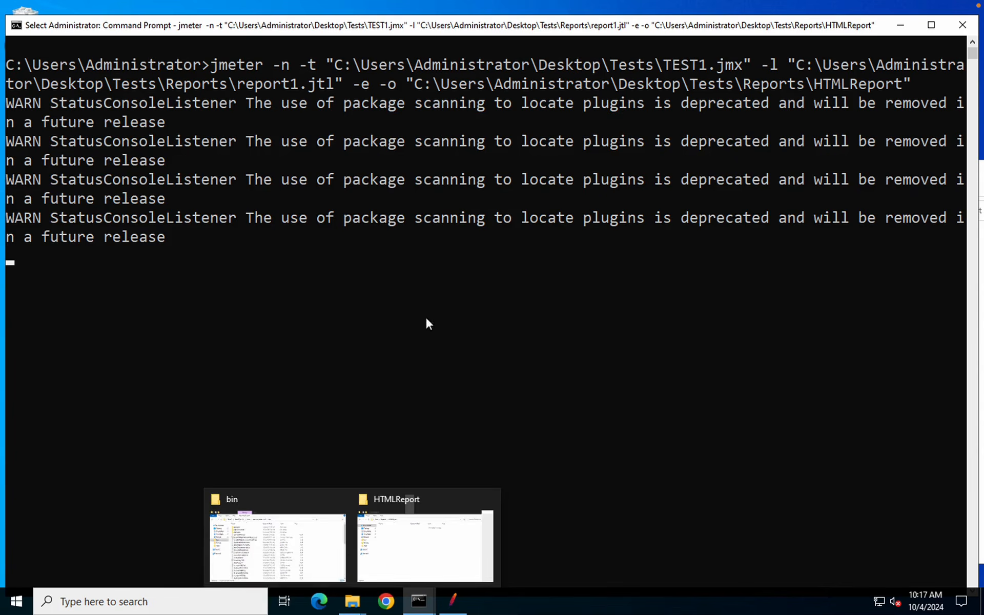
pyautogui.click(400, 425)
pyautogui.moveTo(355, 607)
pyautogui.click(406, 551)
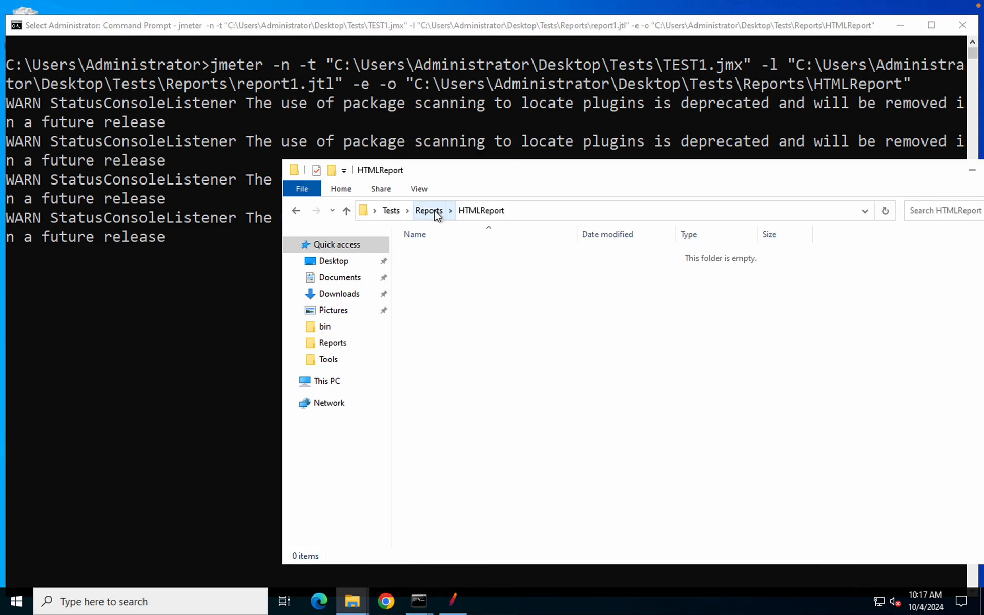
pyautogui.click(429, 210)
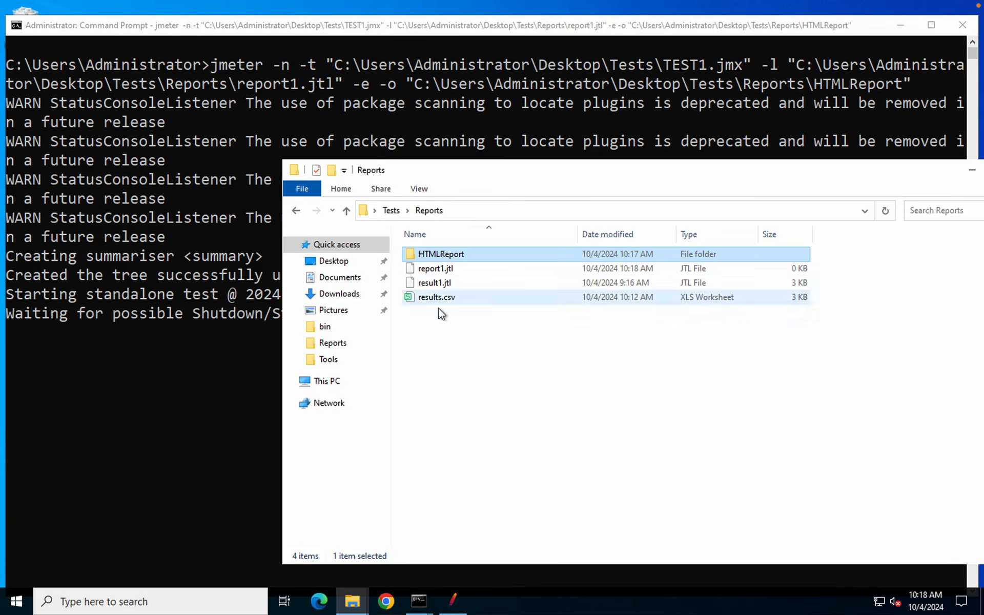
pyautogui.click(441, 272)
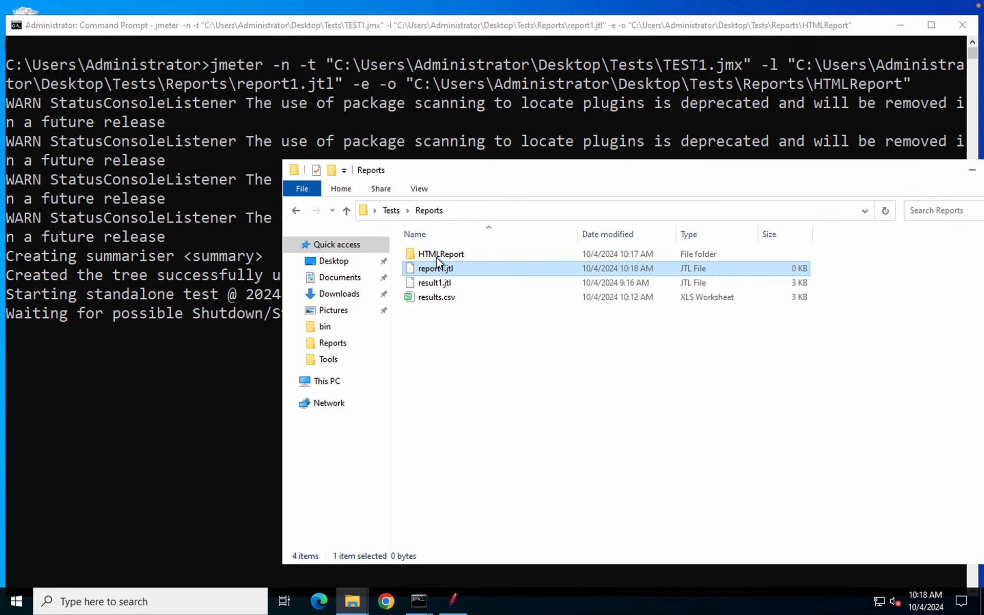
pyautogui.click(432, 243)
pyautogui.doubleClick(436, 255)
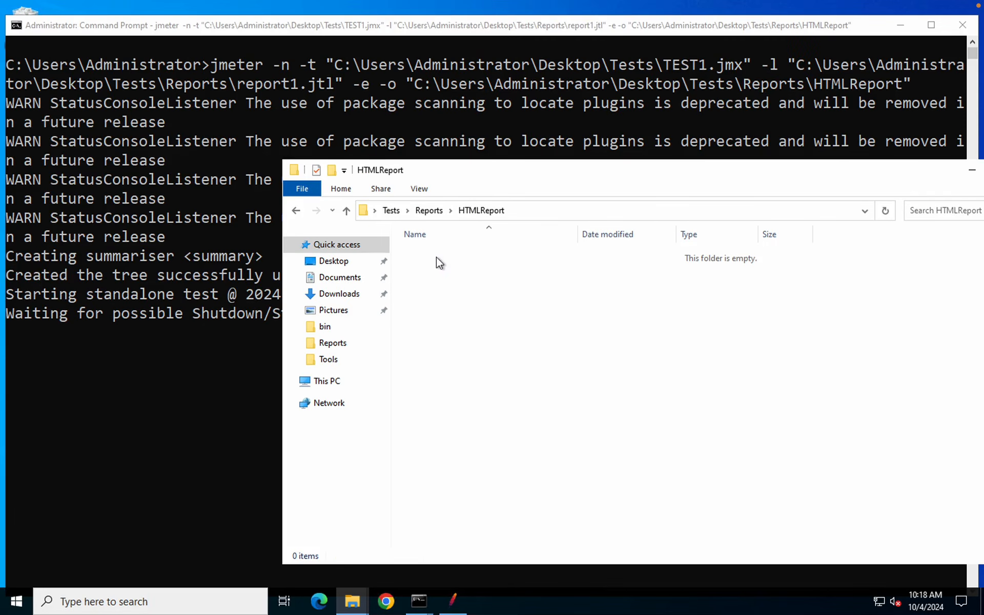
pyautogui.click(429, 211)
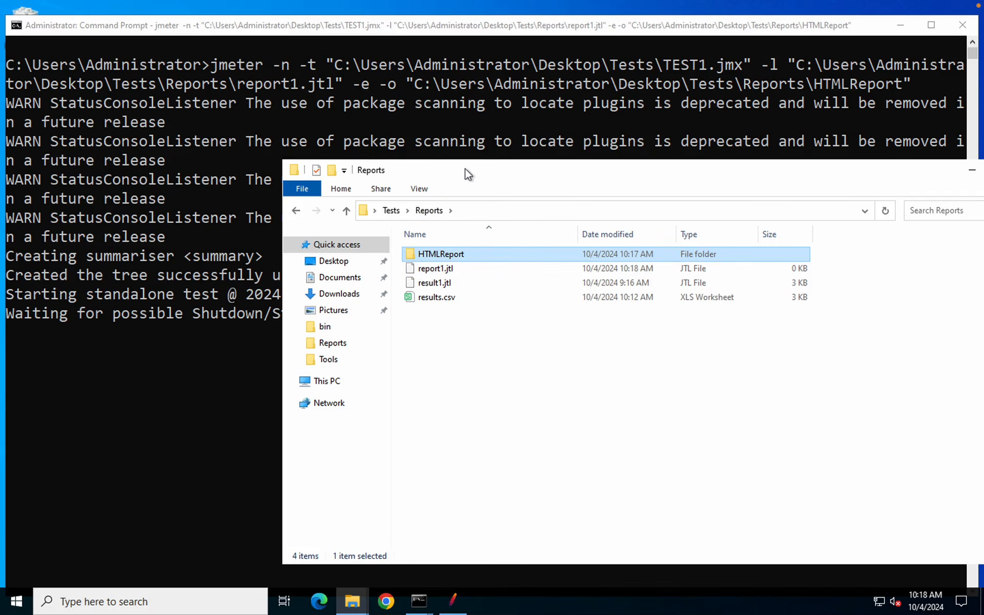
# Resume the paused console with Escape so the run prints end of run
pyautogui.moveTo(558, 2)
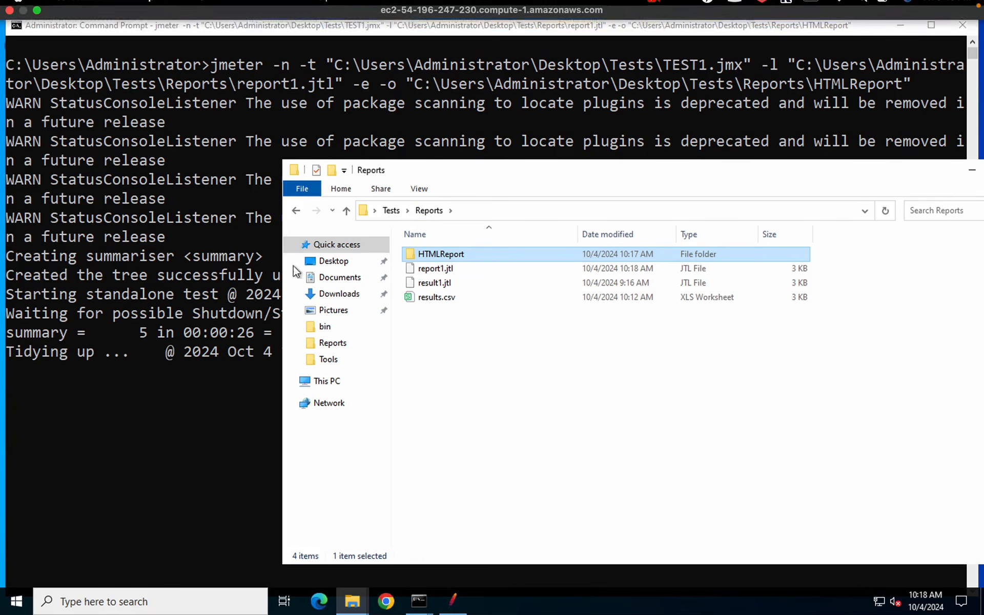
pyautogui.click(190, 375)
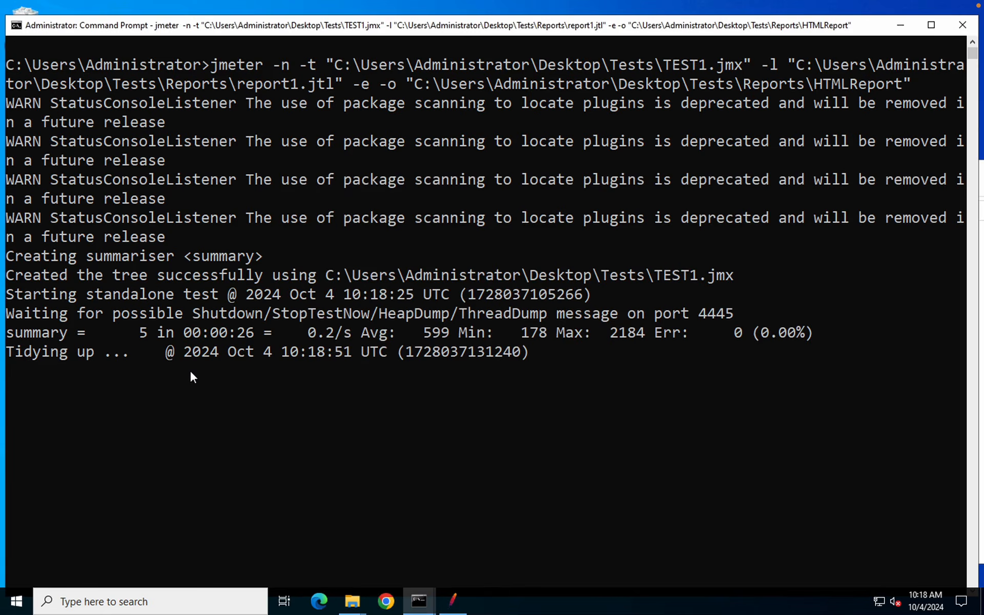
pyautogui.click(189, 371)
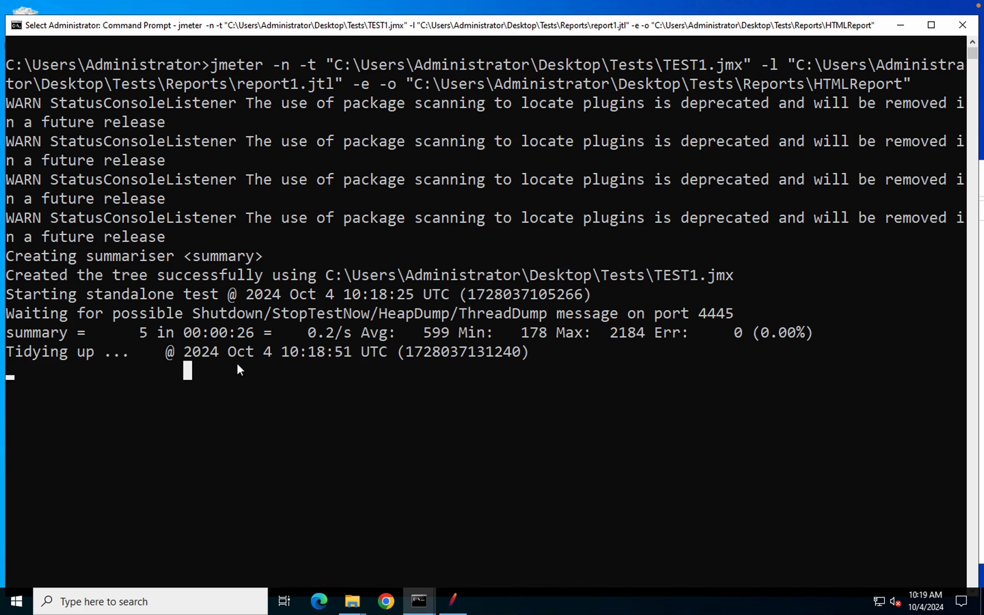
pyautogui.press('Escape')
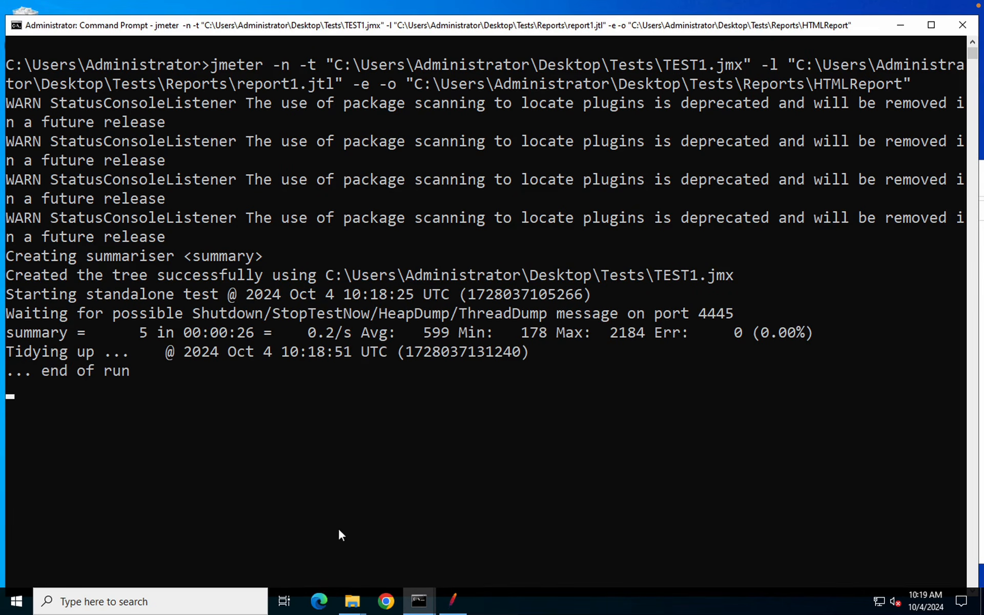
# Open HTMLReport\index.html with Google Chrome to view the JMeter Dashboard
pyautogui.moveTo(354, 608)
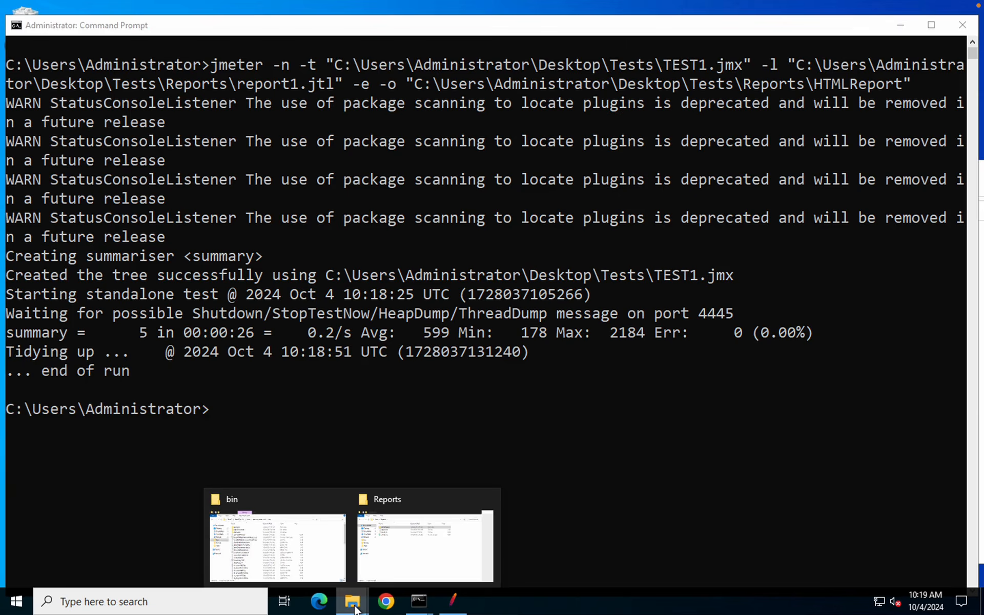
pyautogui.click(413, 538)
pyautogui.doubleClick(428, 254)
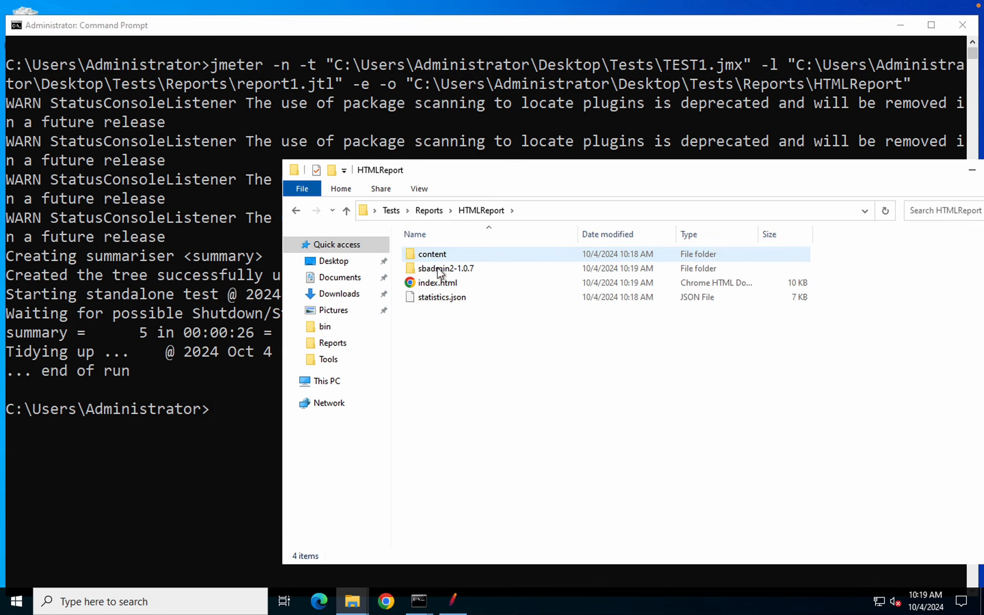
pyautogui.click(435, 290)
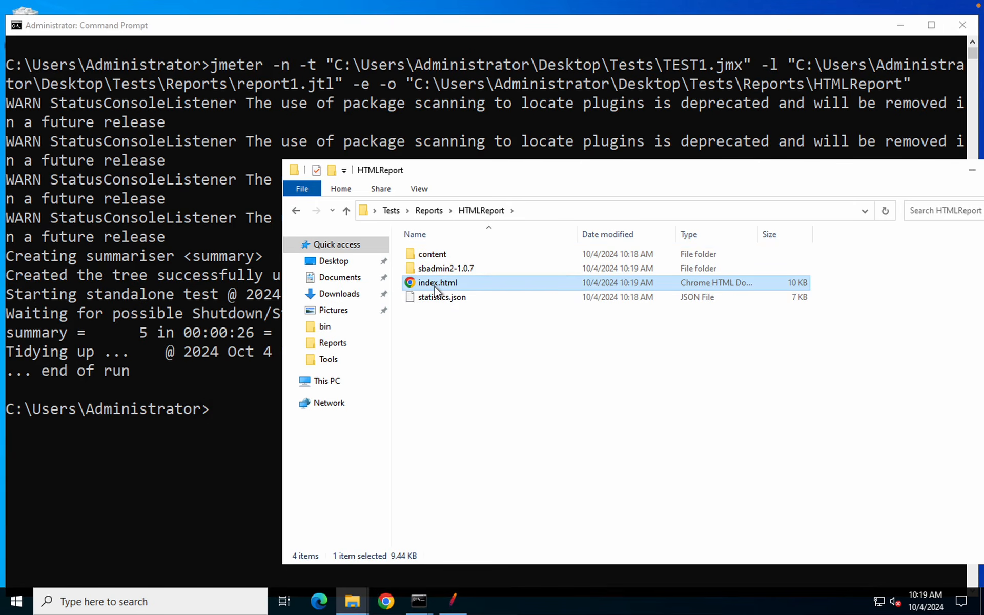
pyautogui.doubleClick(434, 290)
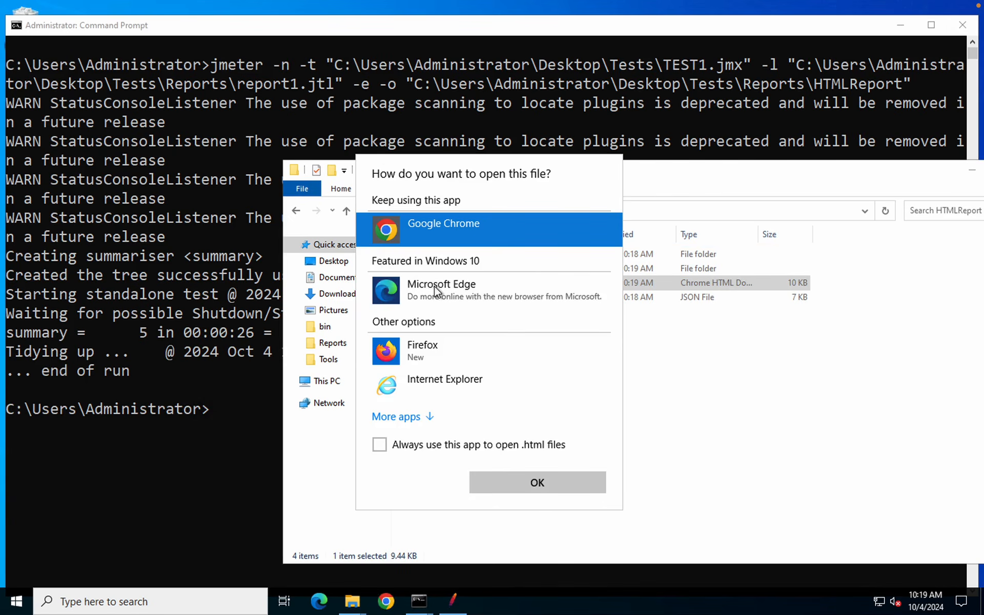
pyautogui.click(530, 483)
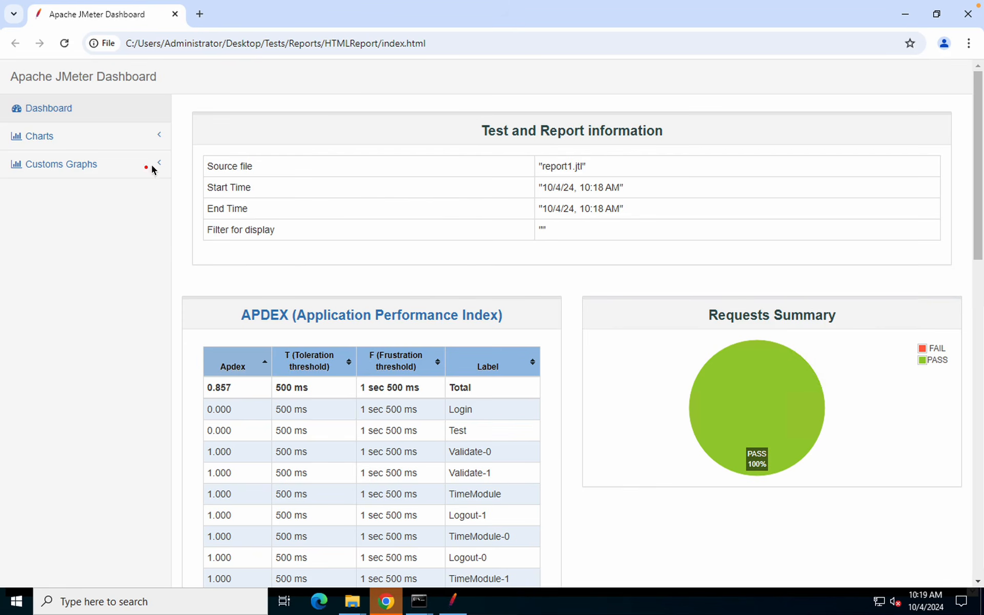
pyautogui.moveTo(185, 149); pyautogui.dragTo(656, 252)
pyautogui.moveTo(675, 296); pyautogui.dragTo(961, 498)
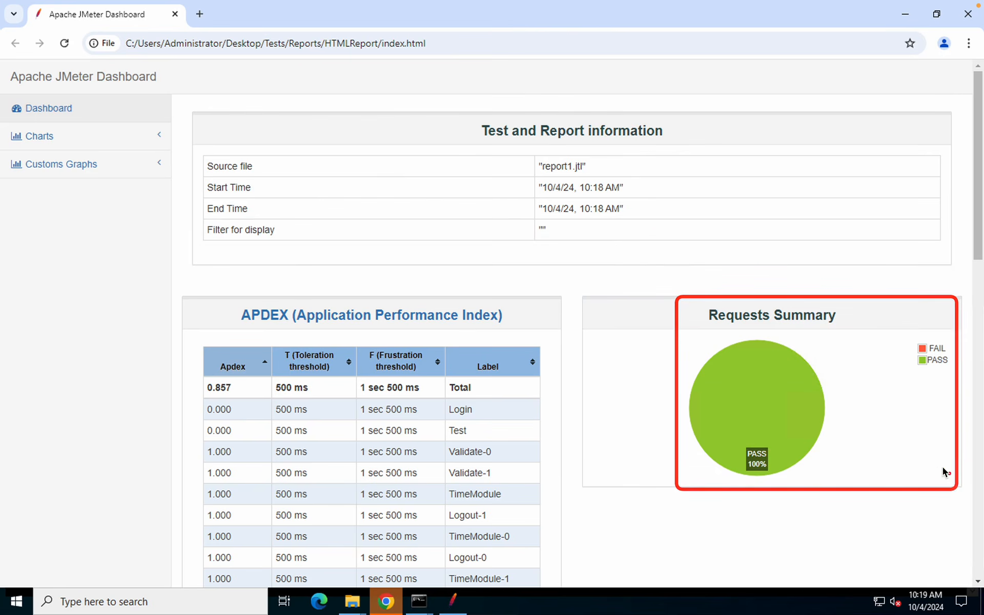
pyautogui.moveTo(671, 351); pyautogui.dragTo(867, 499)
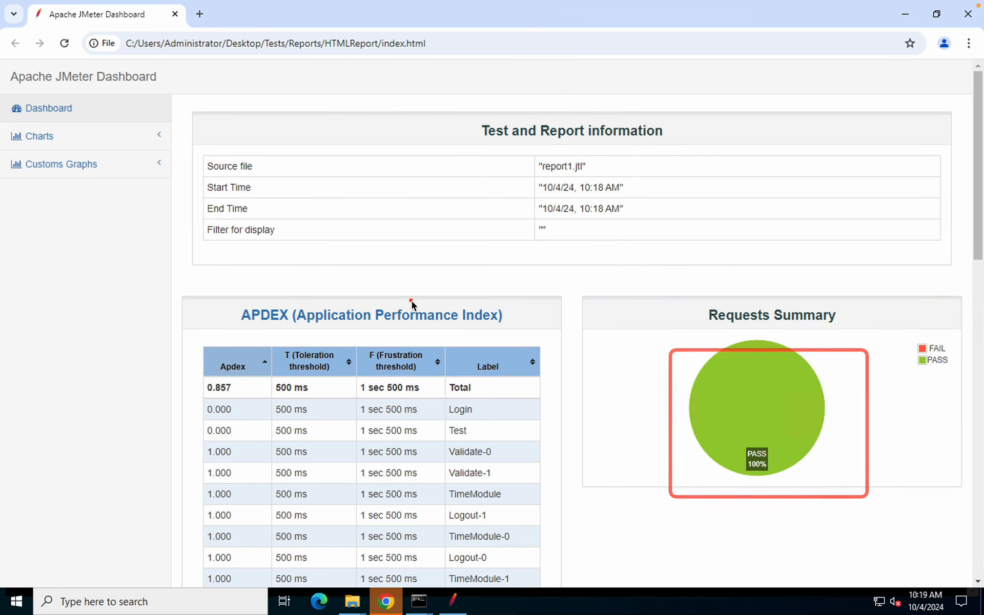
pyautogui.moveTo(200, 332); pyautogui.dragTo(444, 510)
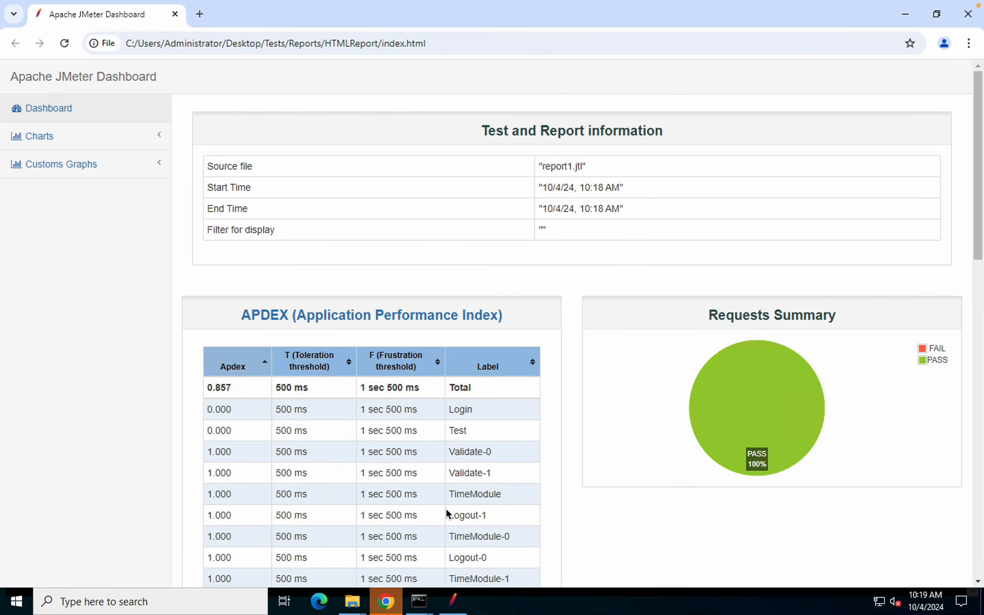
pyautogui.scroll(-3, 447, 512)
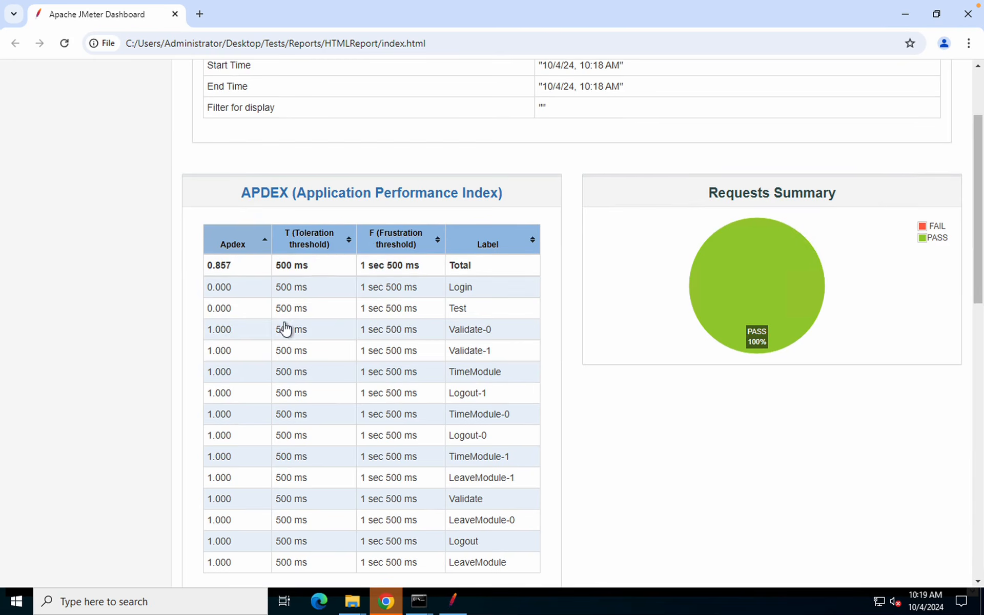
pyautogui.scroll(-3, 324, 352)
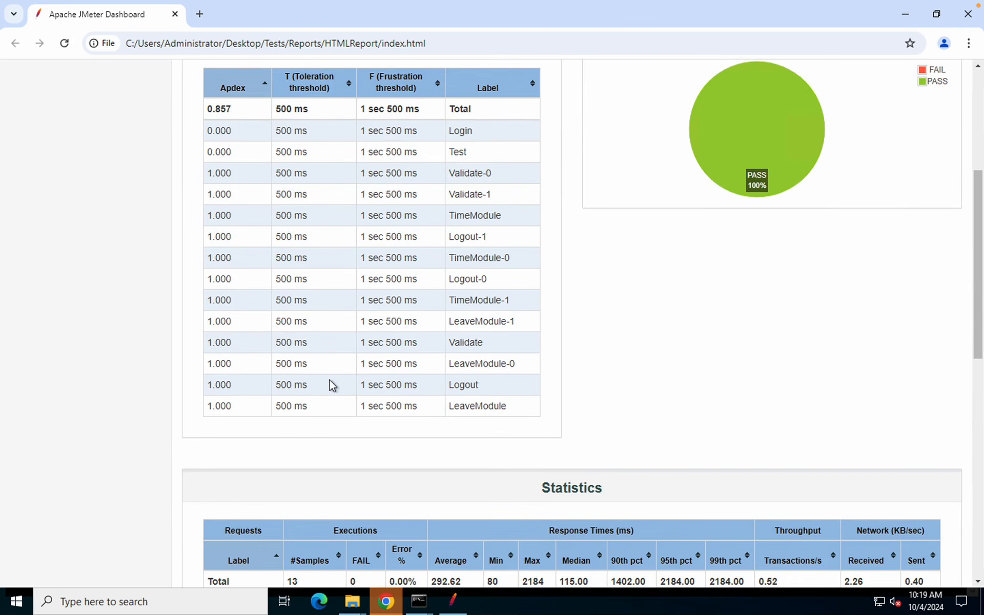
pyautogui.scroll(-3, 329, 385)
pyautogui.scroll(-2, 329, 384)
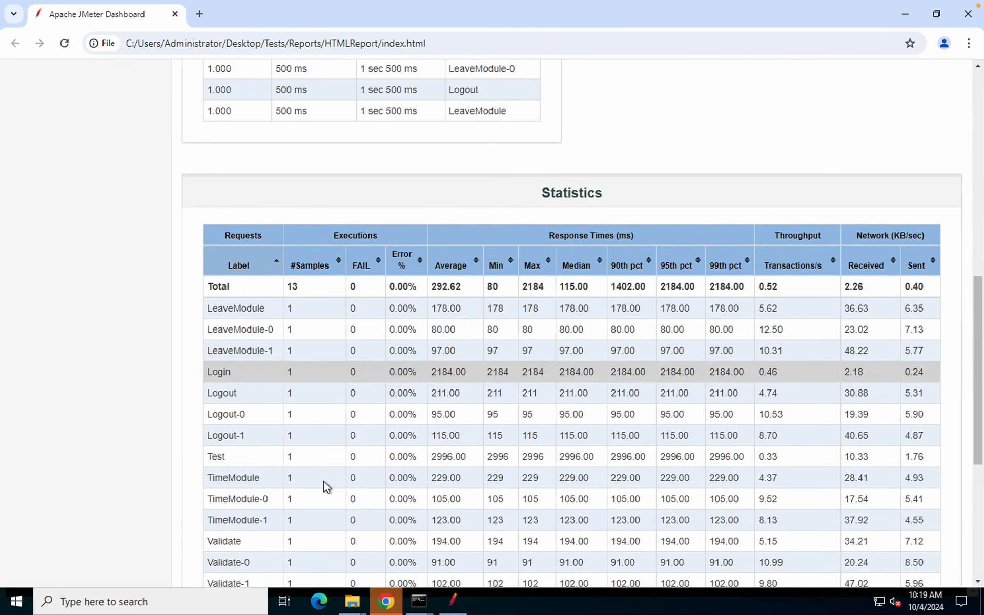
pyautogui.scroll(-1, 325, 484)
pyautogui.scroll(-2, 326, 486)
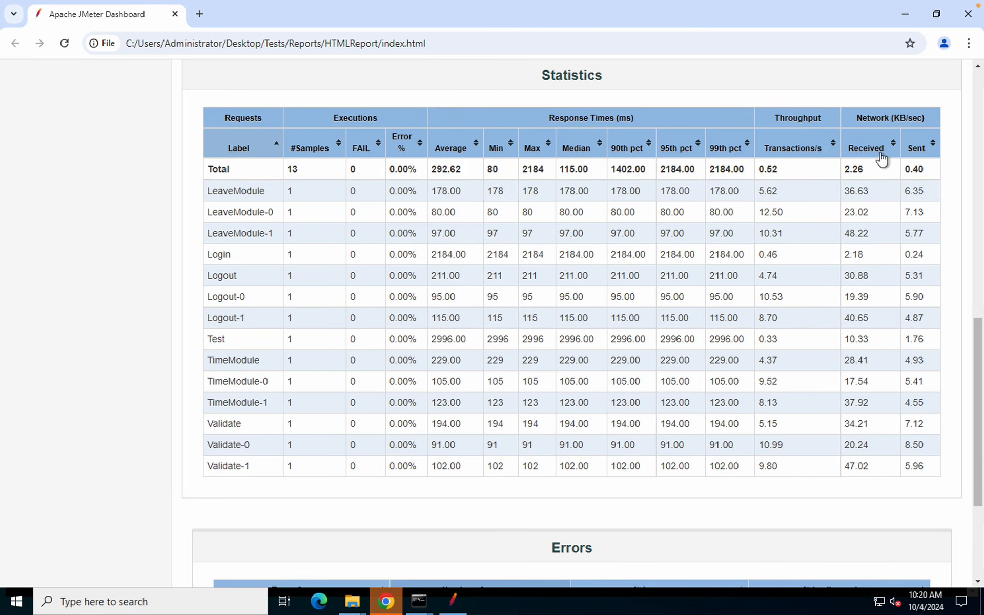
pyautogui.scroll(-3, 619, 311)
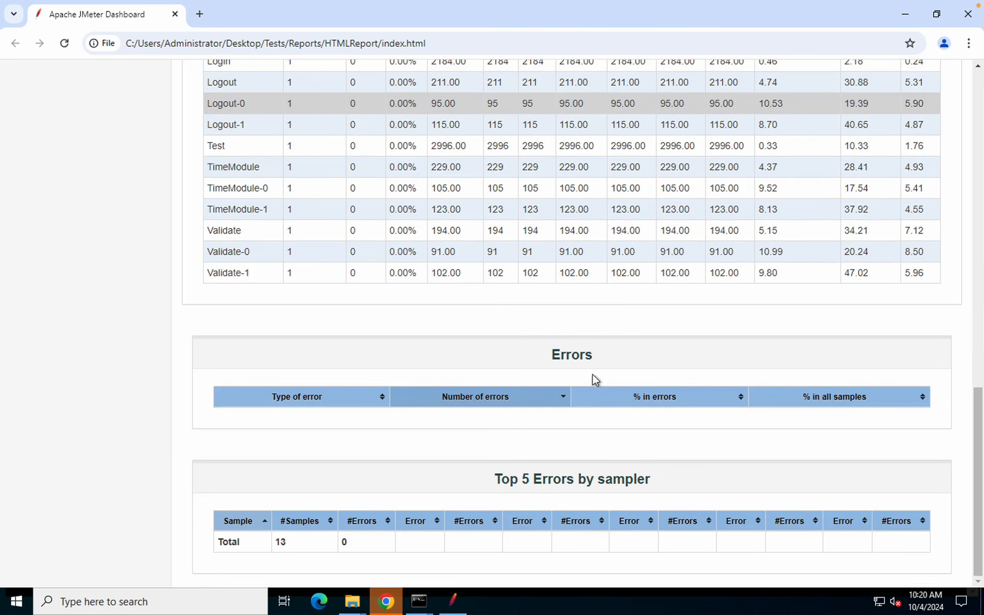
pyautogui.scroll(15, 564, 400)
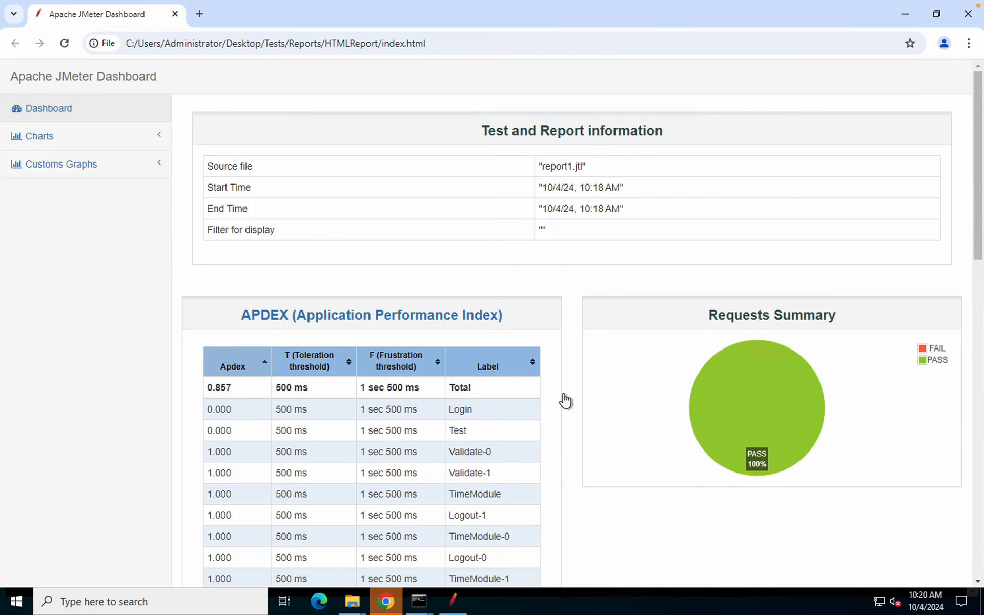
# Expand the Response Time Percentiles, Active Threads and Bytes Throughput Over Time charts
pyautogui.click(59, 139)
pyautogui.click(58, 165)
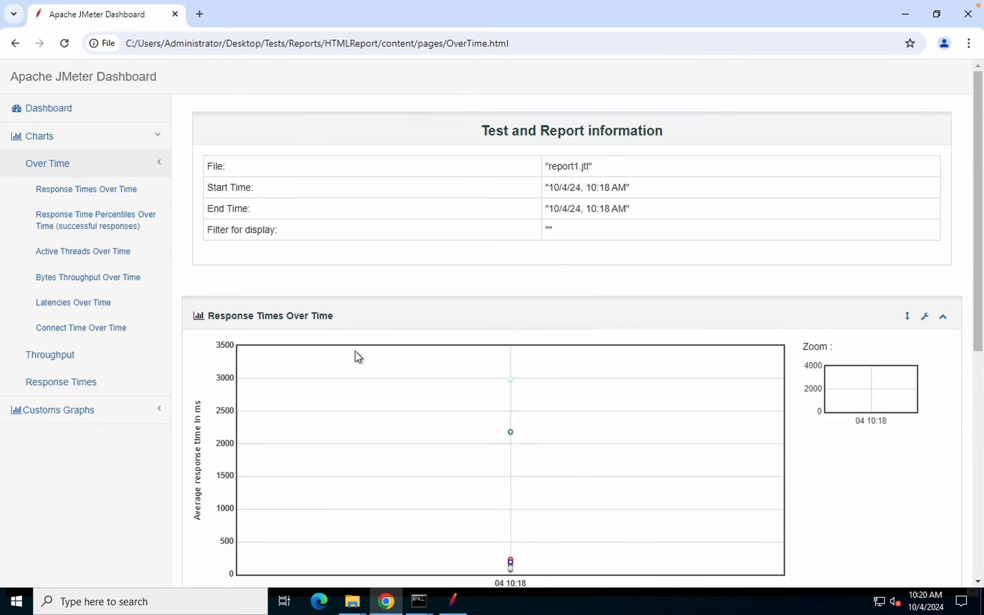
pyautogui.scroll(-7, 357, 356)
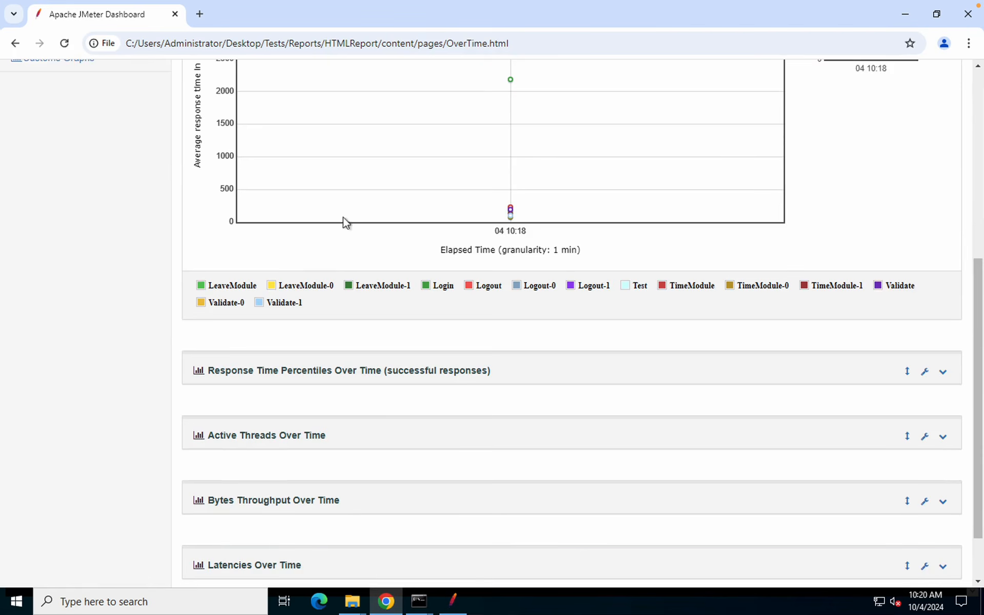
pyautogui.click(943, 363)
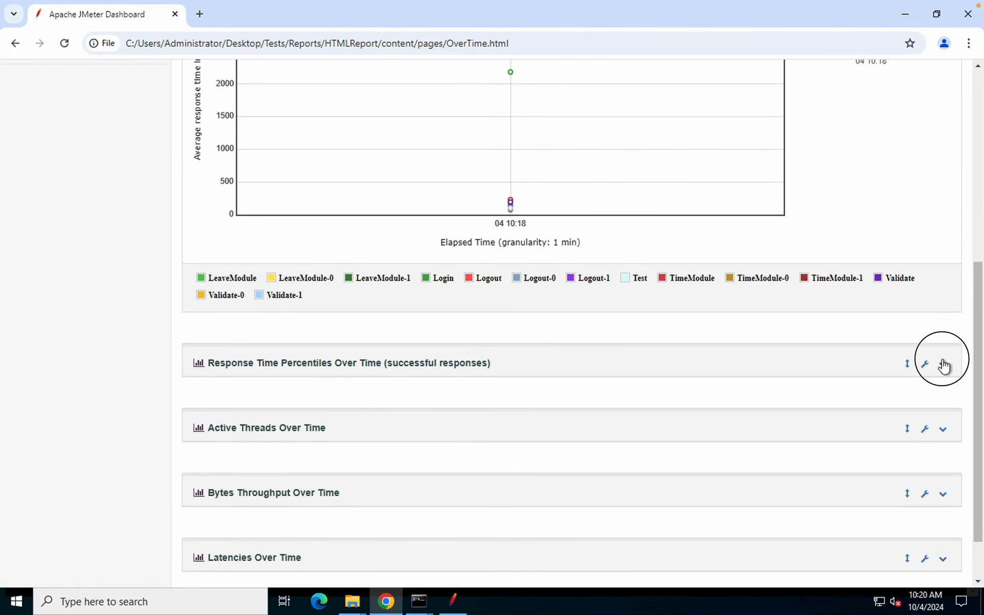
pyautogui.click(453, 364)
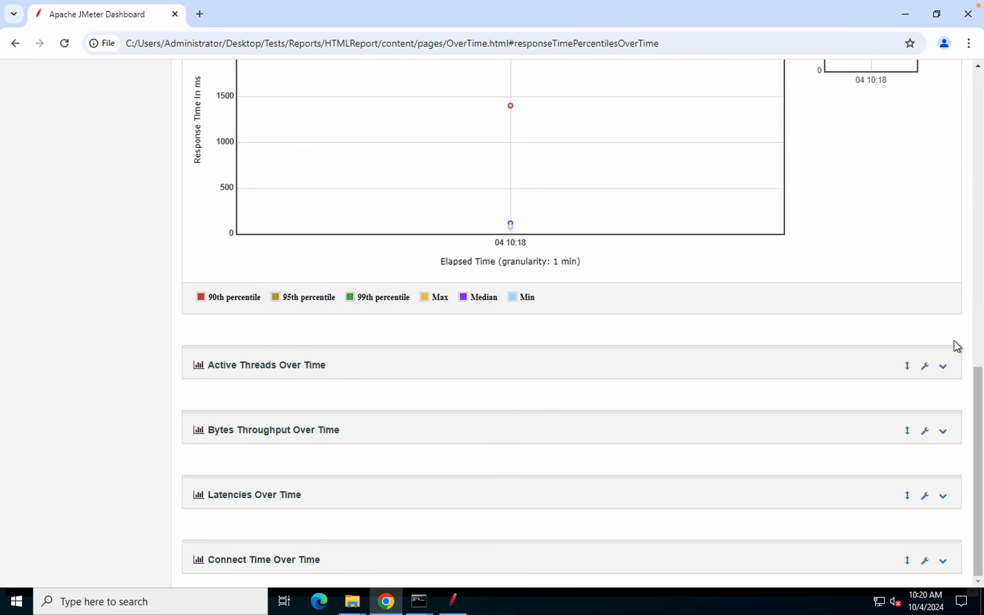
pyautogui.click(942, 368)
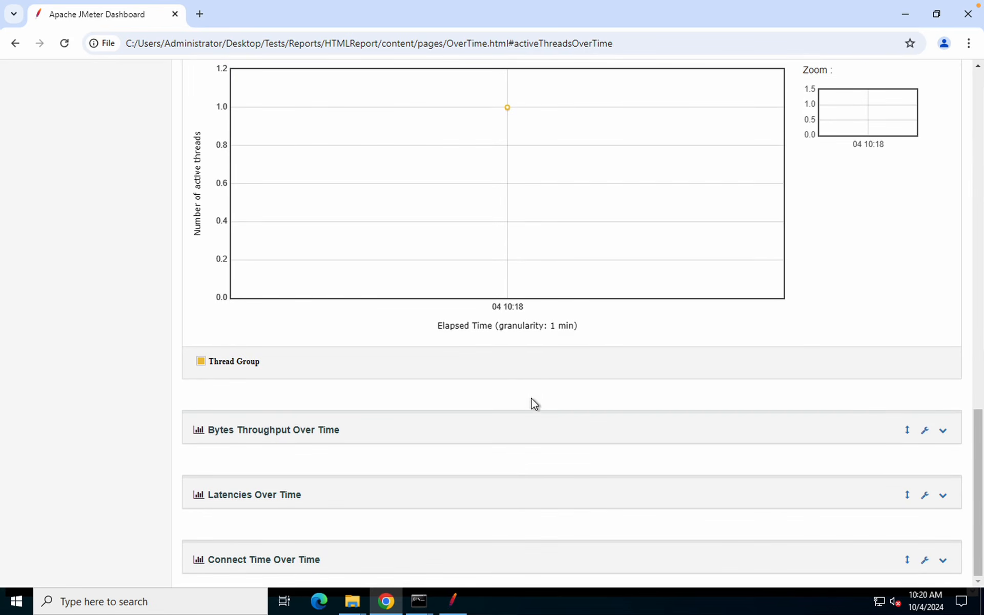
pyautogui.click(943, 431)
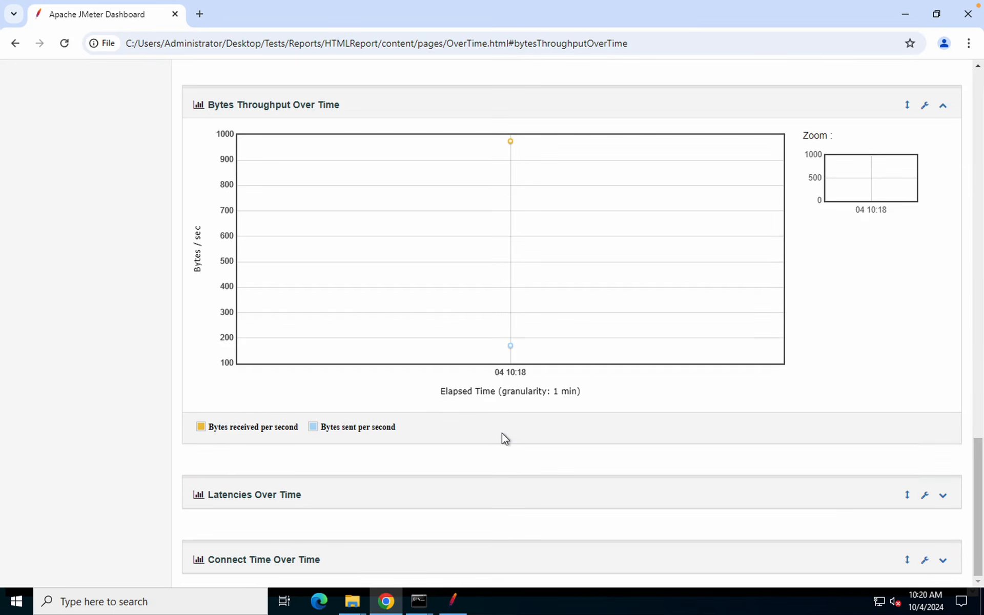
# Jump to the Response Time Distribution chart on the Response Times page
pyautogui.scroll(15, 503, 438)
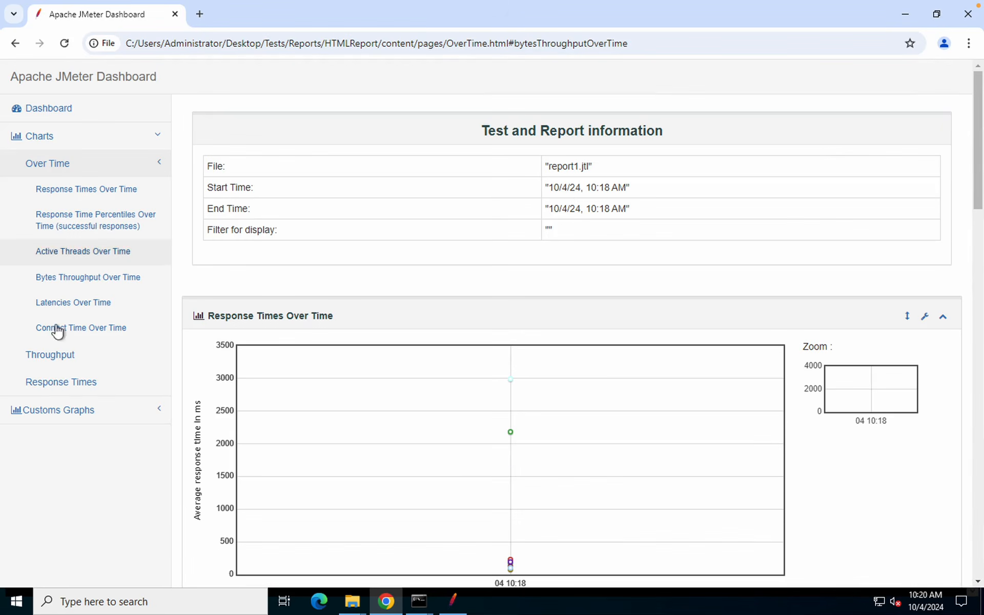
pyautogui.click(61, 387)
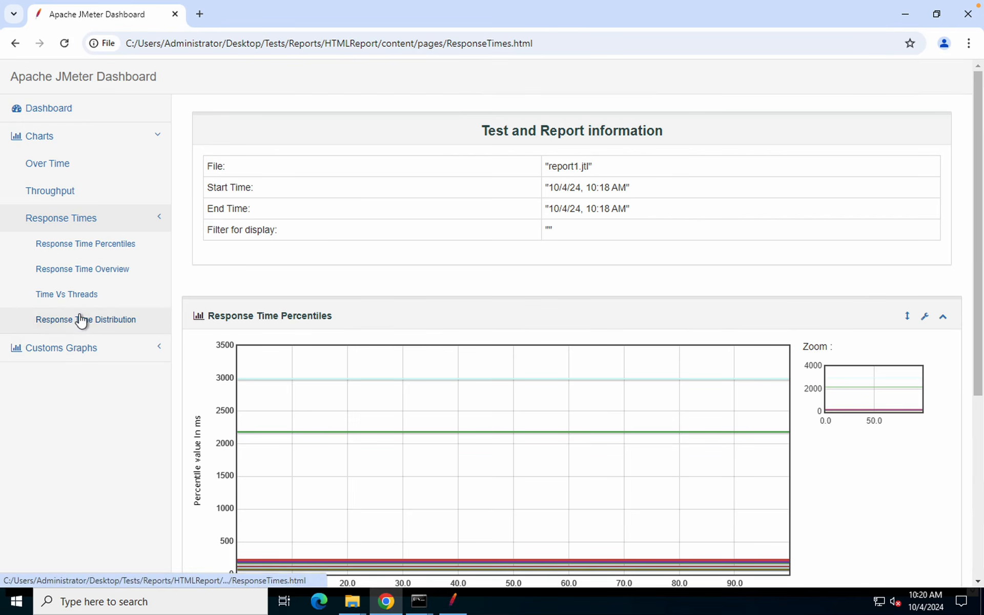
pyautogui.click(81, 318)
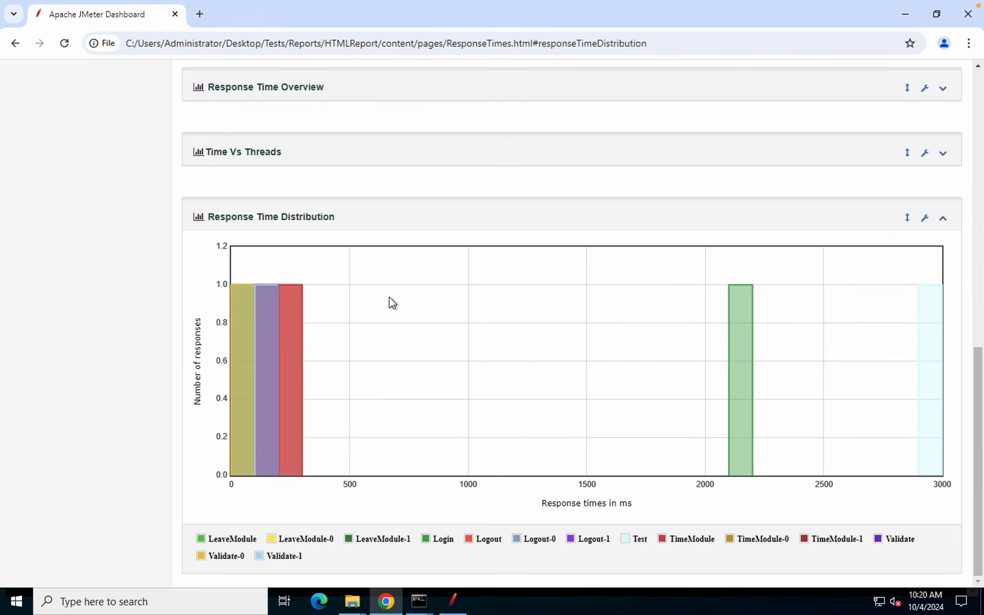